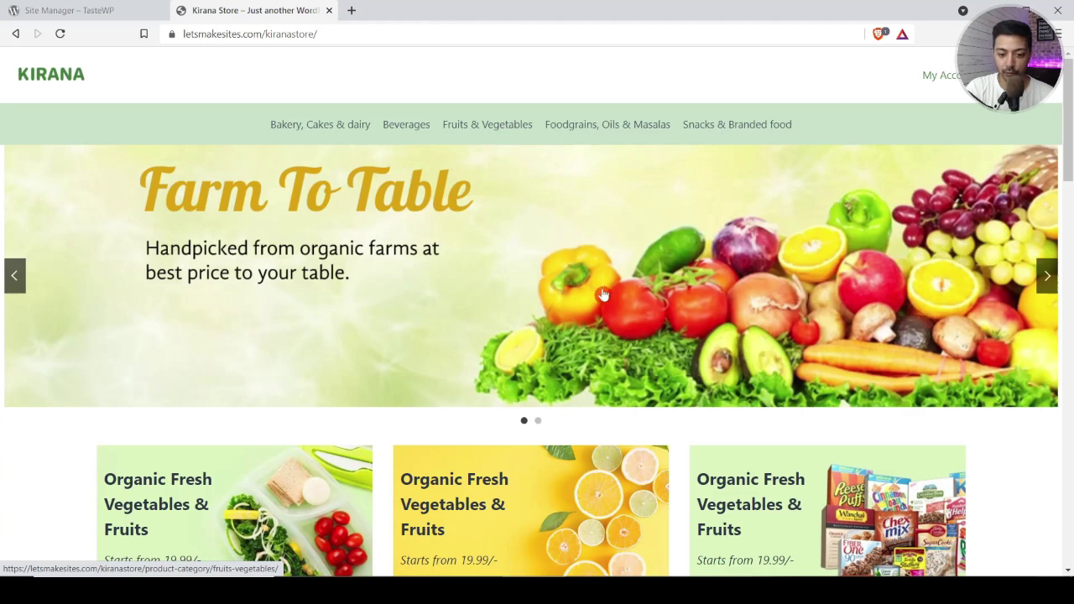
{"action": "scroll", "coordinate": [603, 294], "scroll_direction": "down", "scroll_amount": 3}
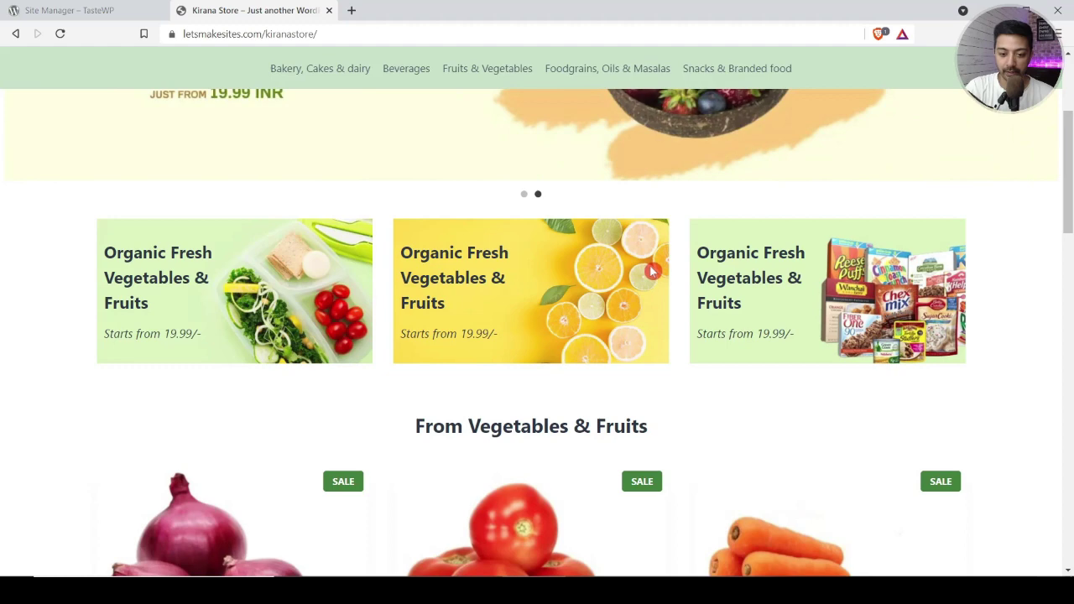
{"action": "scroll", "coordinate": [578, 405], "scroll_direction": "down", "scroll_amount": 1}
{"action": "triple_click", "coordinate": [466, 314]}
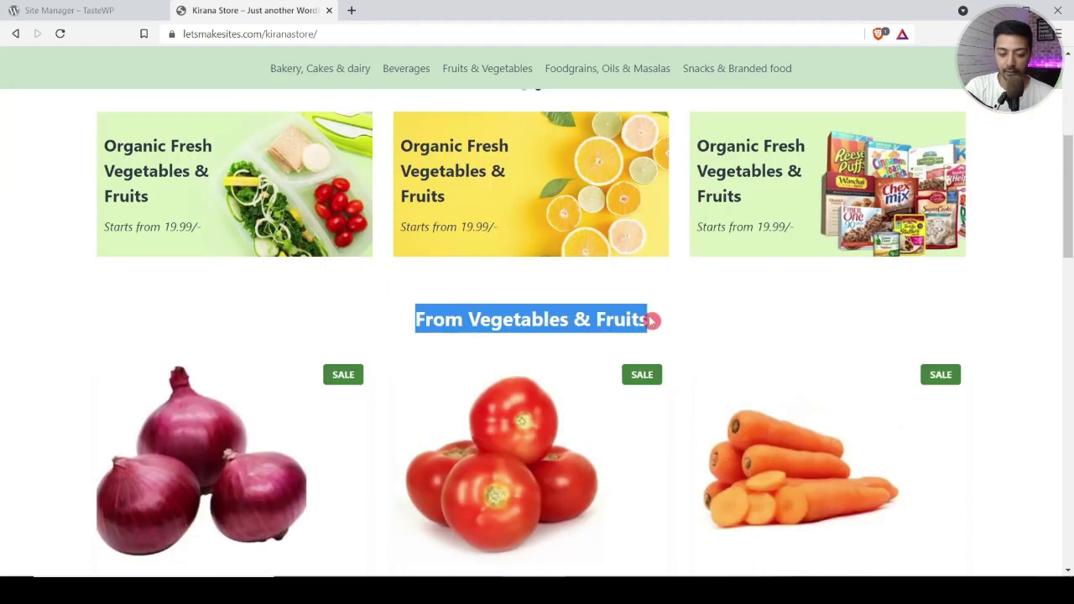
{"action": "scroll", "coordinate": [653, 321], "scroll_direction": "down", "scroll_amount": 2}
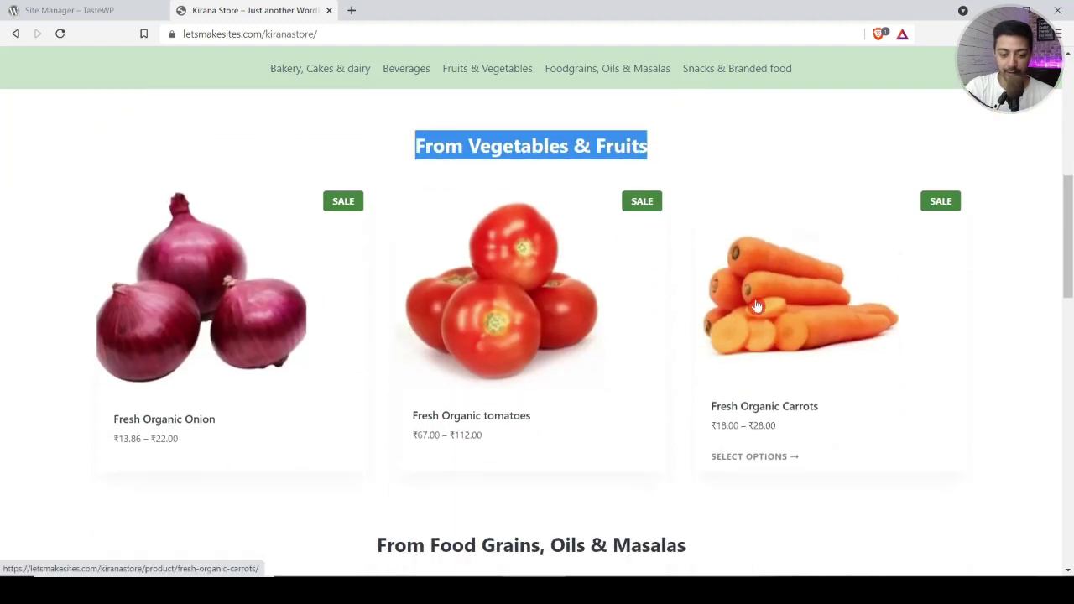
{"action": "scroll", "coordinate": [821, 310], "scroll_direction": "down", "scroll_amount": 3}
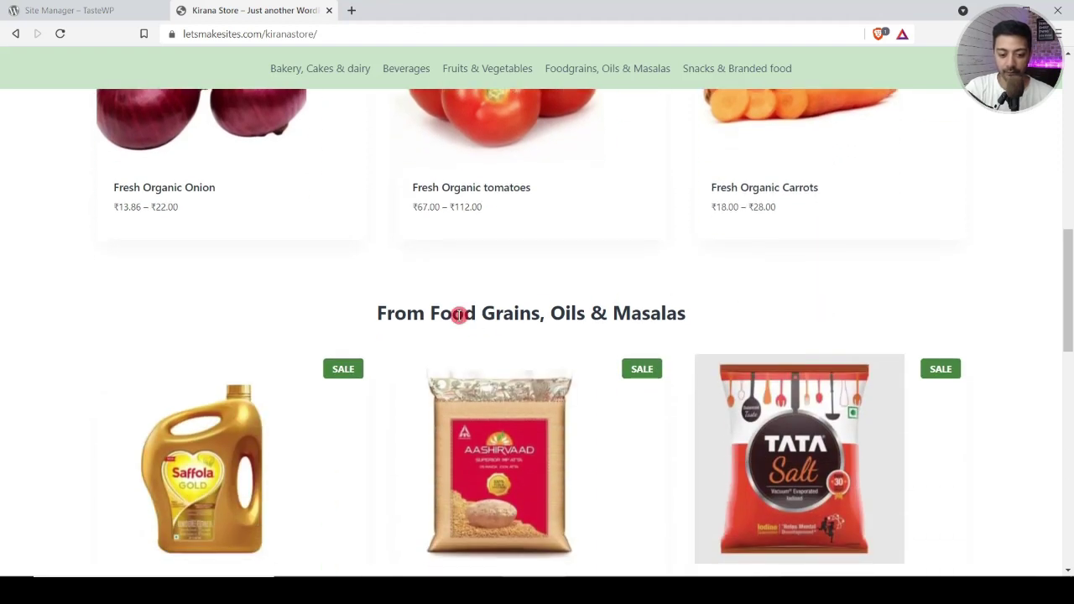
{"action": "triple_click", "coordinate": [457, 312]}
{"action": "scroll", "coordinate": [459, 315], "scroll_direction": "down", "scroll_amount": 2}
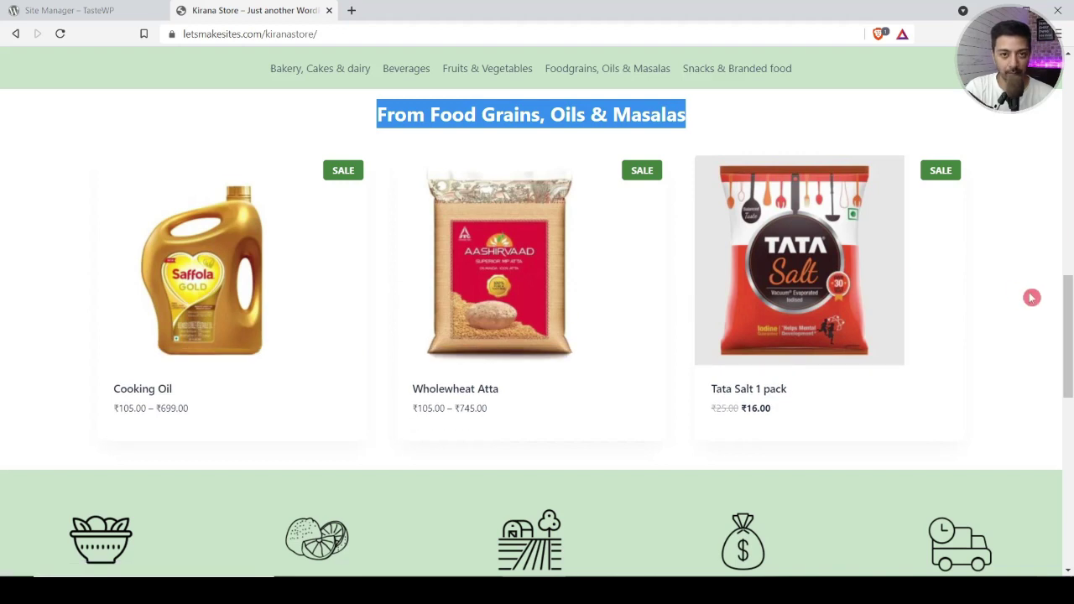
{"action": "scroll", "coordinate": [1032, 297], "scroll_direction": "down", "scroll_amount": 3}
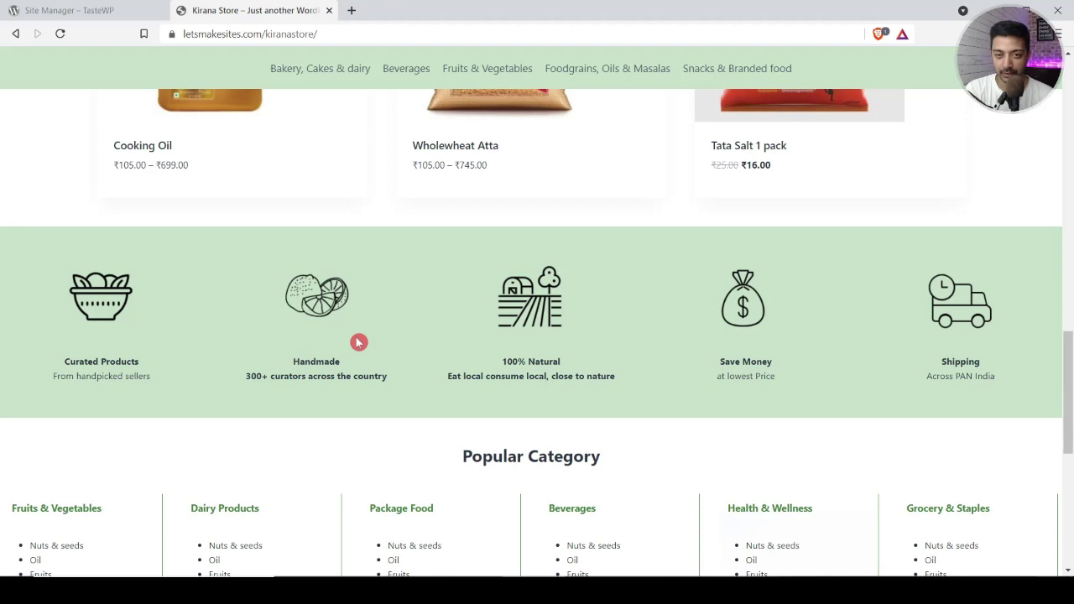
{"action": "scroll", "coordinate": [358, 342], "scroll_direction": "down", "scroll_amount": 3}
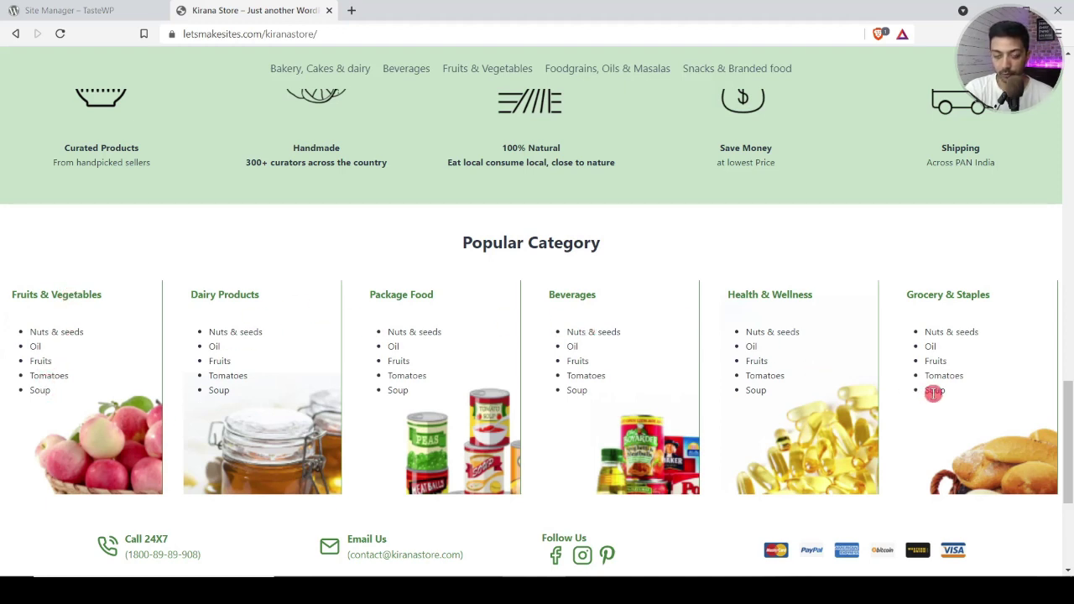
{"action": "scroll", "coordinate": [502, 374], "scroll_direction": "down", "scroll_amount": 5}
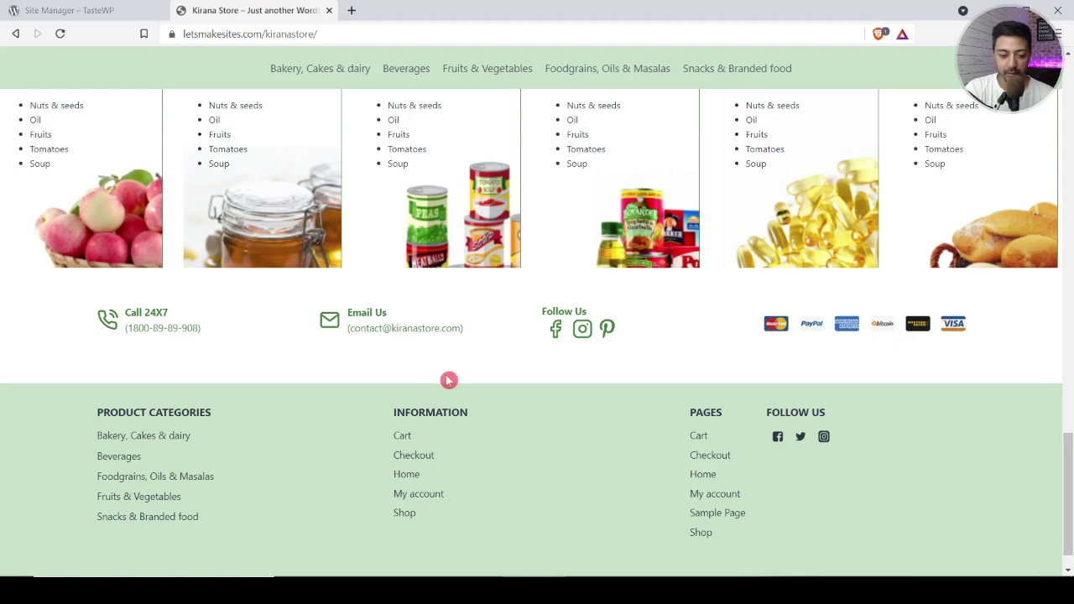
{"action": "scroll", "coordinate": [447, 378], "scroll_direction": "down", "scroll_amount": 1}
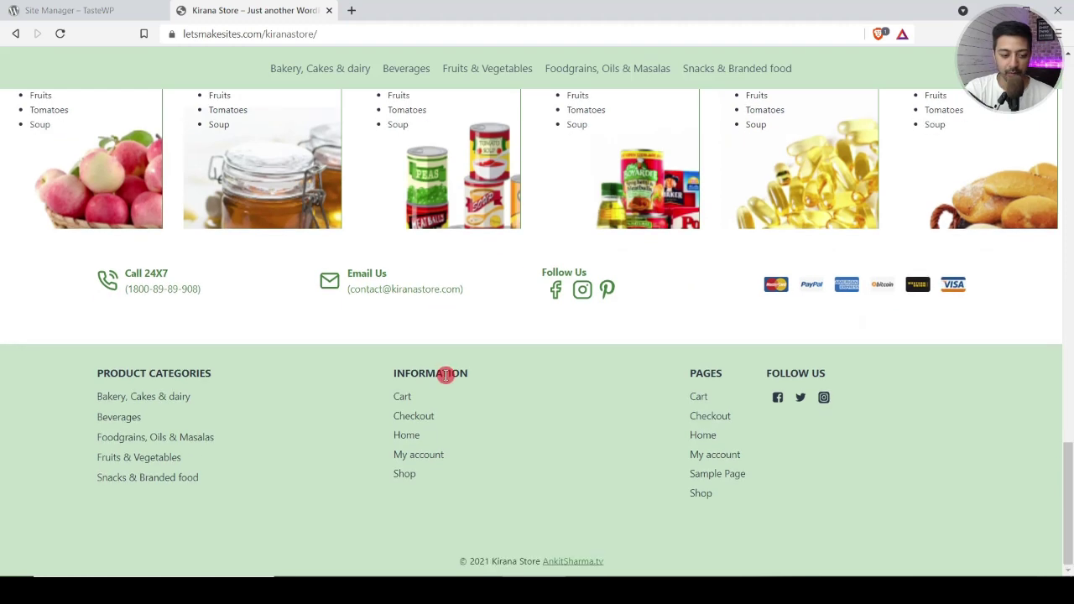
{"action": "scroll", "coordinate": [470, 478], "scroll_direction": "up", "scroll_amount": 10}
{"action": "scroll", "coordinate": [470, 478], "scroll_direction": "down", "scroll_amount": 1}
{"action": "triple_click", "coordinate": [470, 478]}
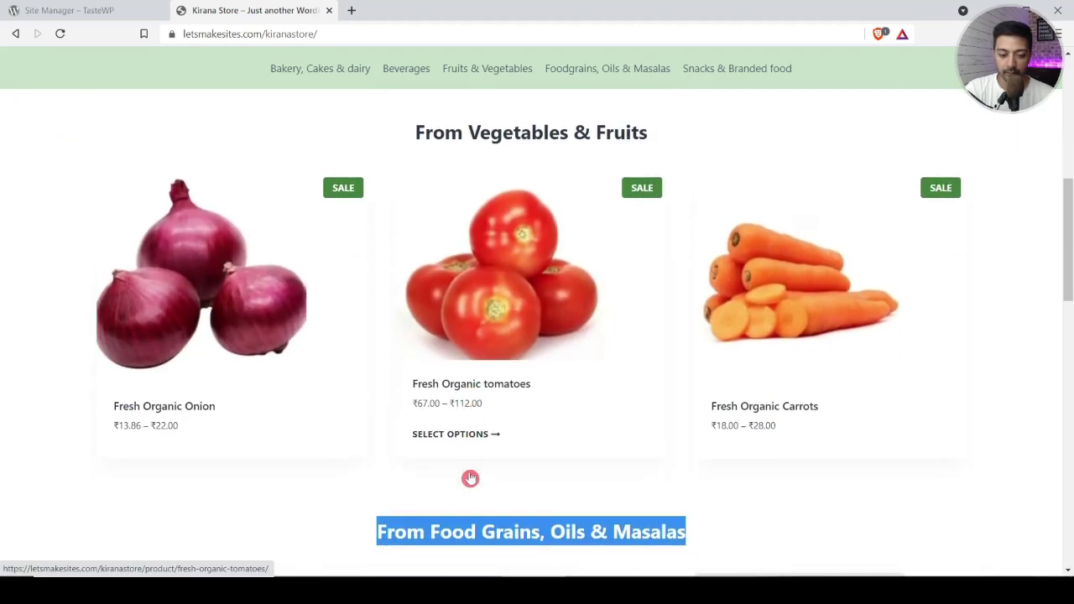
Step: Open the Fresh Organic tomatoes product link in a new tab and switch to that tab
{"action": "right_click", "coordinate": [471, 297]}
{"action": "left_click", "coordinate": [487, 306]}
{"action": "scroll", "coordinate": [487, 307], "scroll_direction": "down", "scroll_amount": 5}
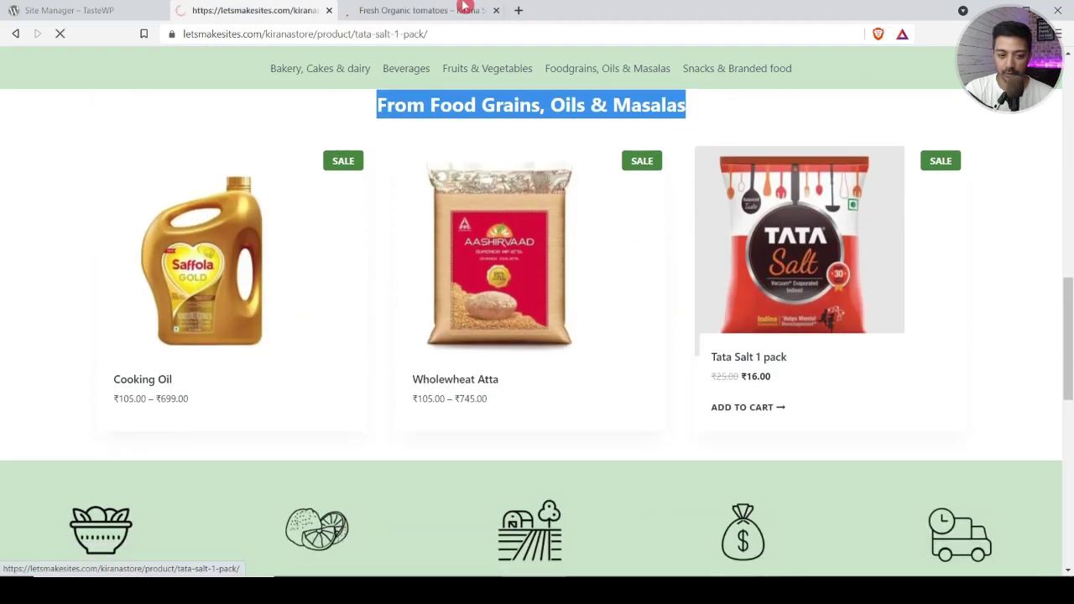
{"action": "key", "text": "ctrl+Tab"}
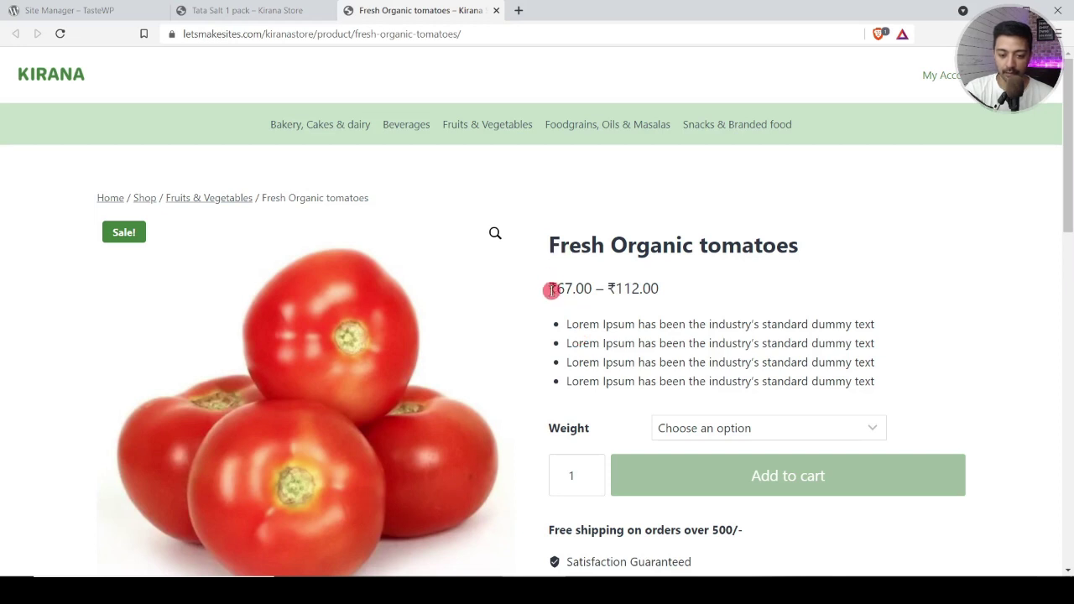
Step: Highlight the tomatoes' ₹67.00–₹112.00 price line and bring up the Weight options list
{"action": "left_click_drag", "start_coordinate": [559, 292], "coordinate": [679, 295]}
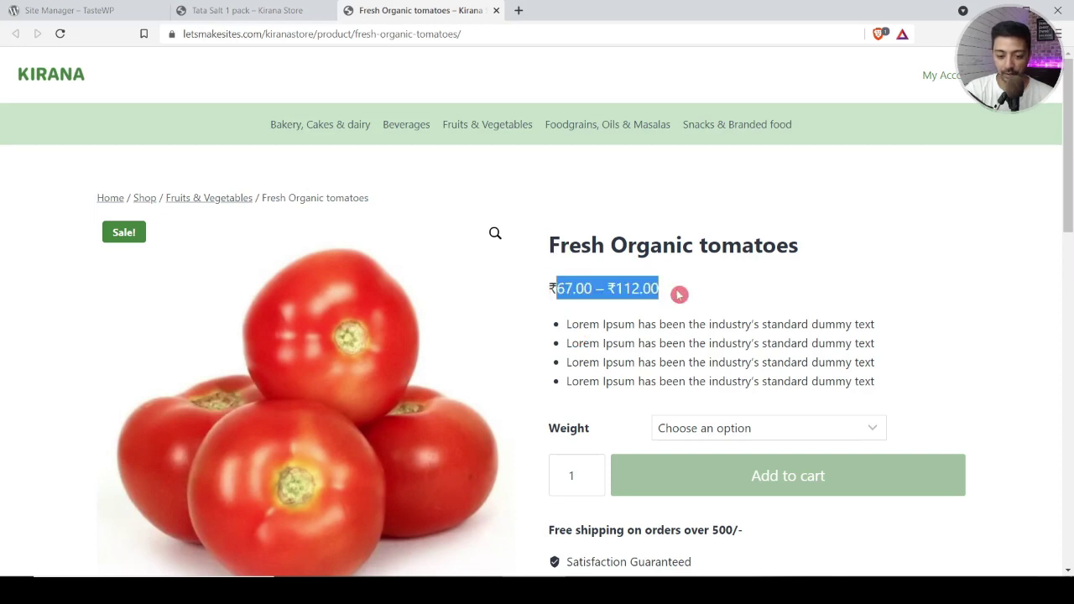
{"action": "triple_click", "coordinate": [570, 287]}
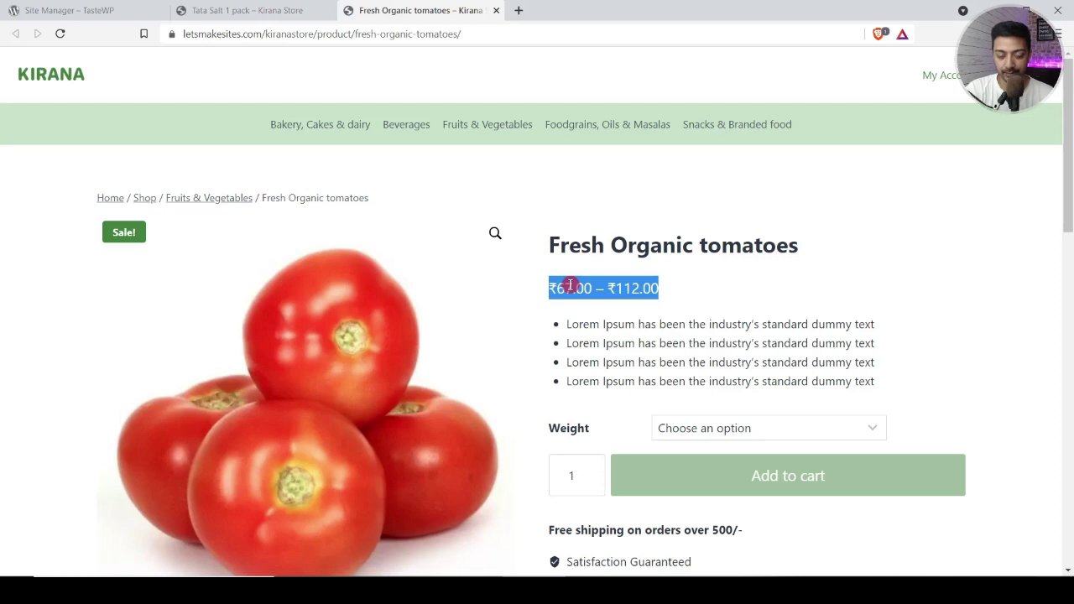
{"action": "left_click", "coordinate": [700, 429]}
{"action": "left_click", "coordinate": [701, 430]}
{"action": "left_click", "coordinate": [703, 430]}
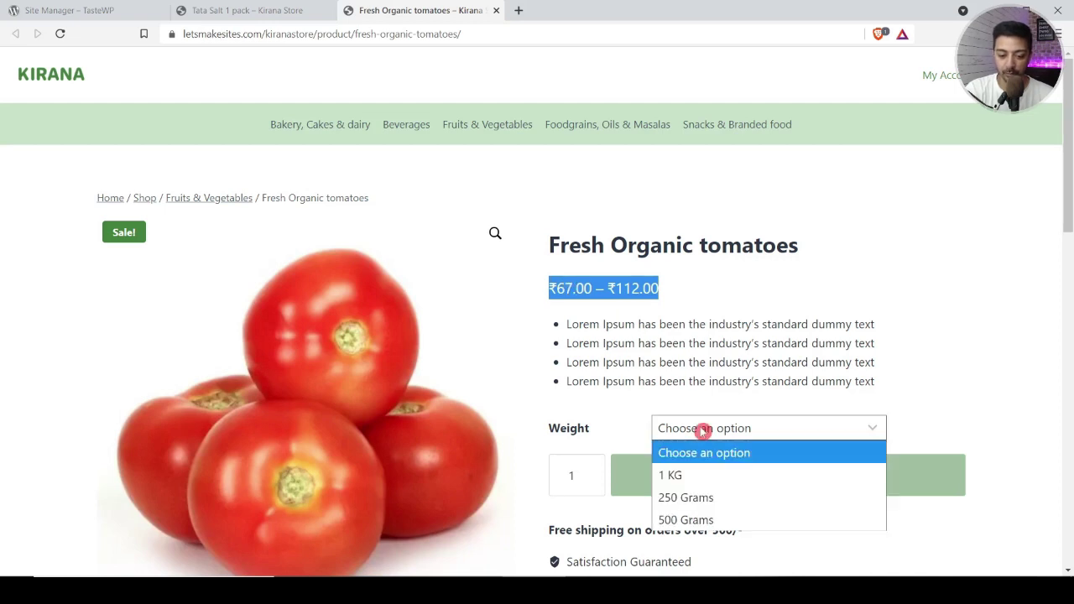
Step: Choose the 500 Grams weight at ₹109.00 and raise the quantity to 4
{"action": "scroll", "coordinate": [703, 431], "scroll_direction": "down", "scroll_amount": 2}
{"action": "left_click", "coordinate": [742, 318]}
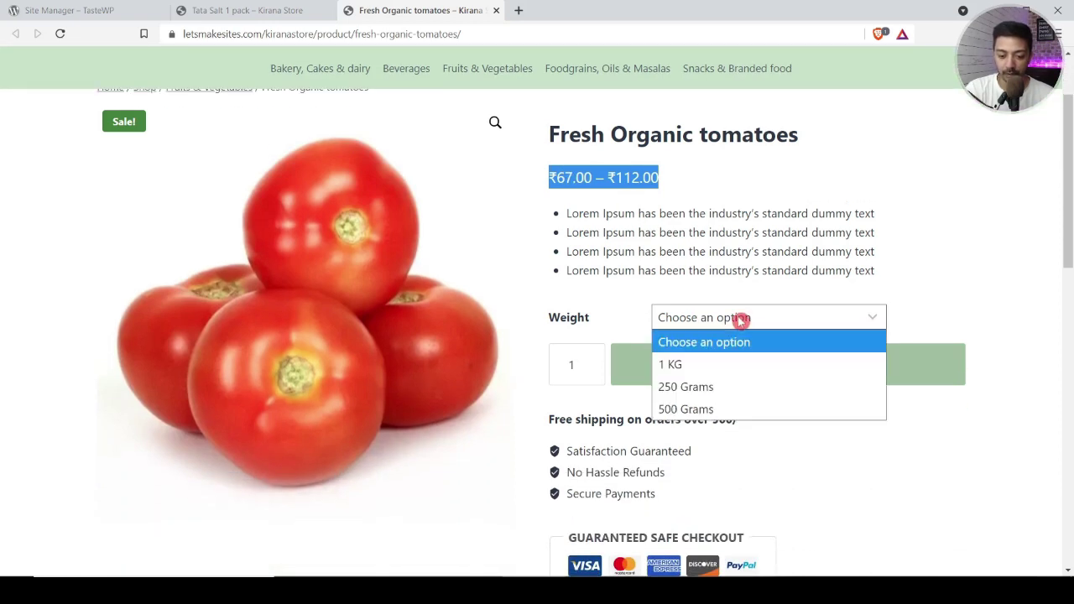
{"action": "left_click", "coordinate": [686, 388]}
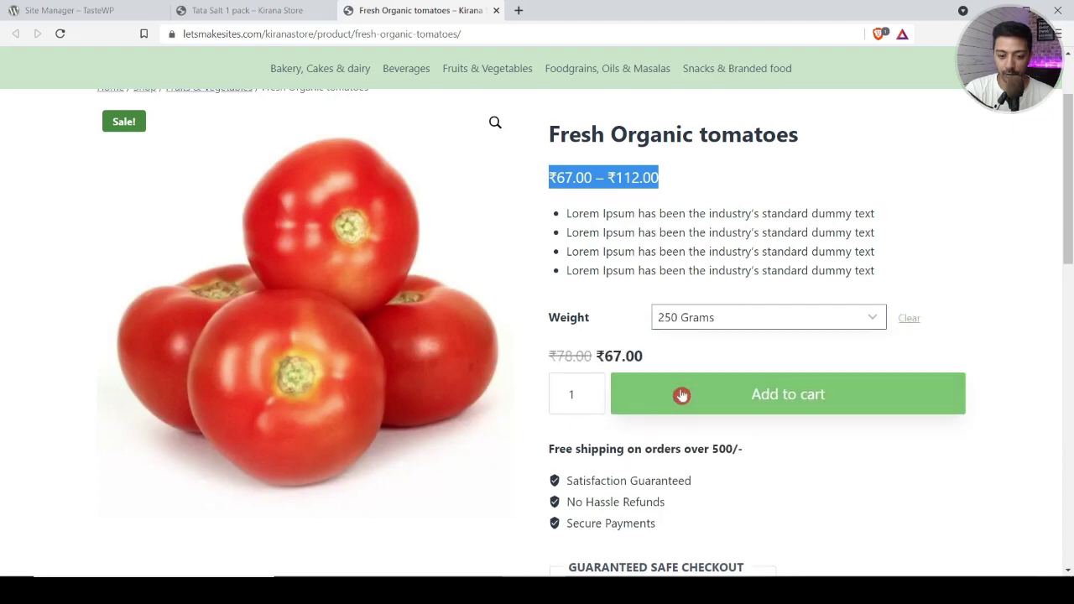
{"action": "left_click", "coordinate": [685, 328]}
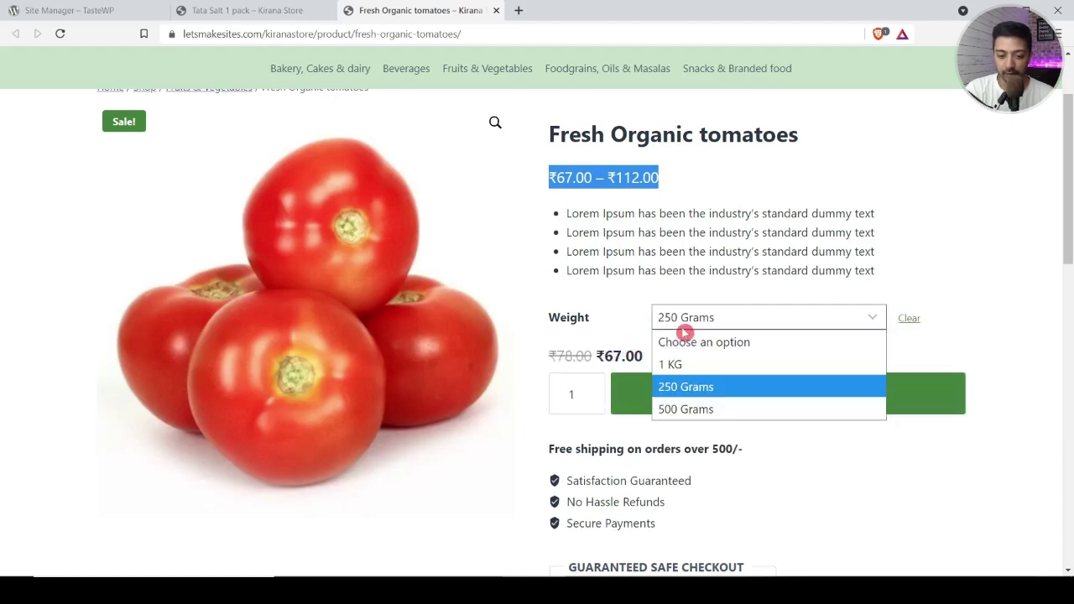
{"action": "left_click", "coordinate": [687, 408]}
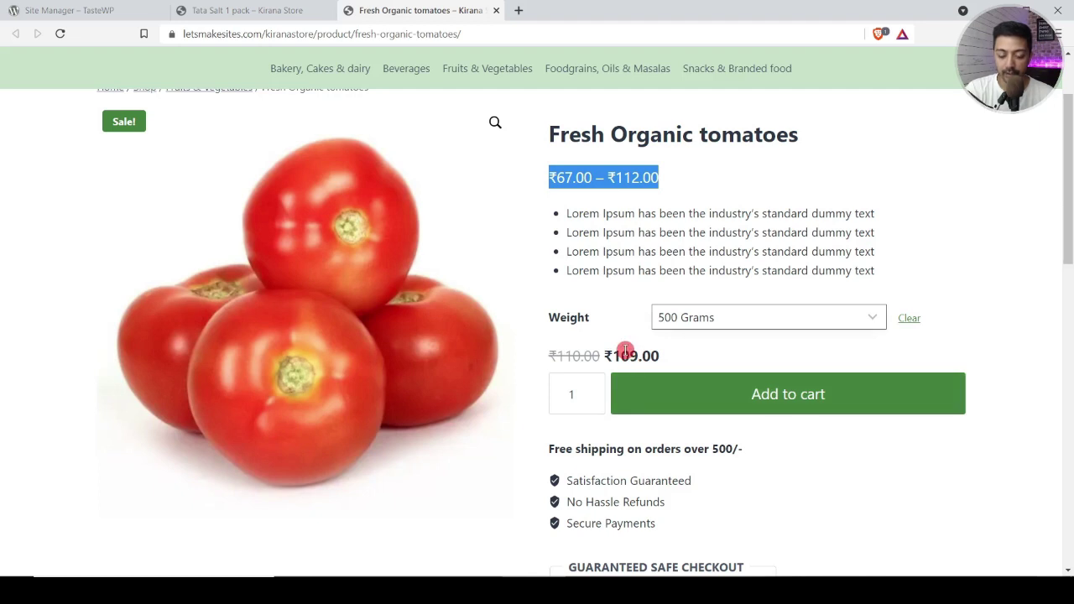
{"action": "left_click", "coordinate": [592, 390]}
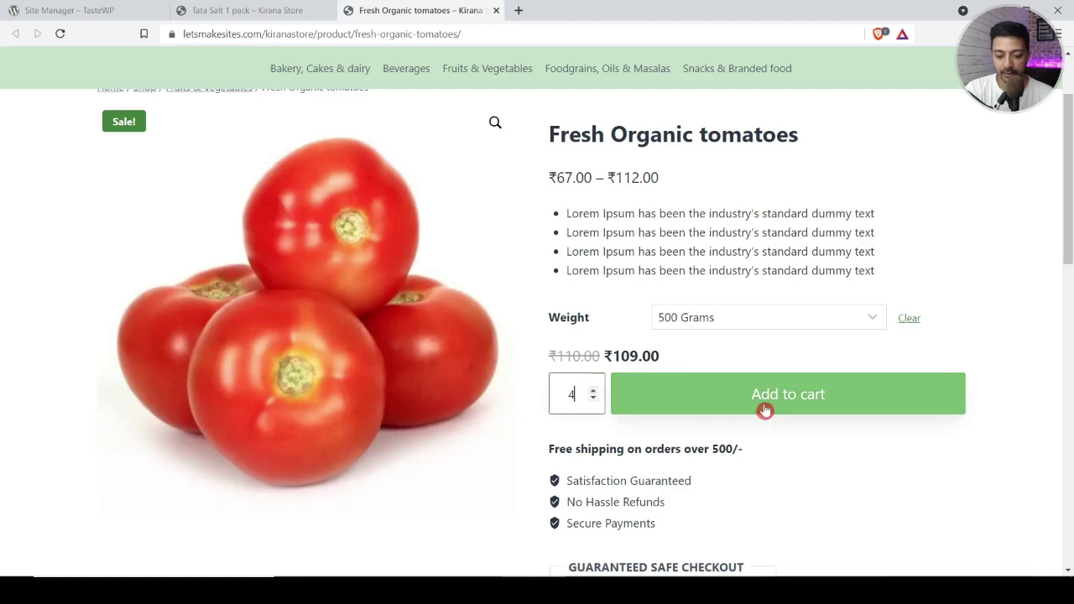
{"action": "scroll", "coordinate": [764, 410], "scroll_direction": "down", "scroll_amount": 2}
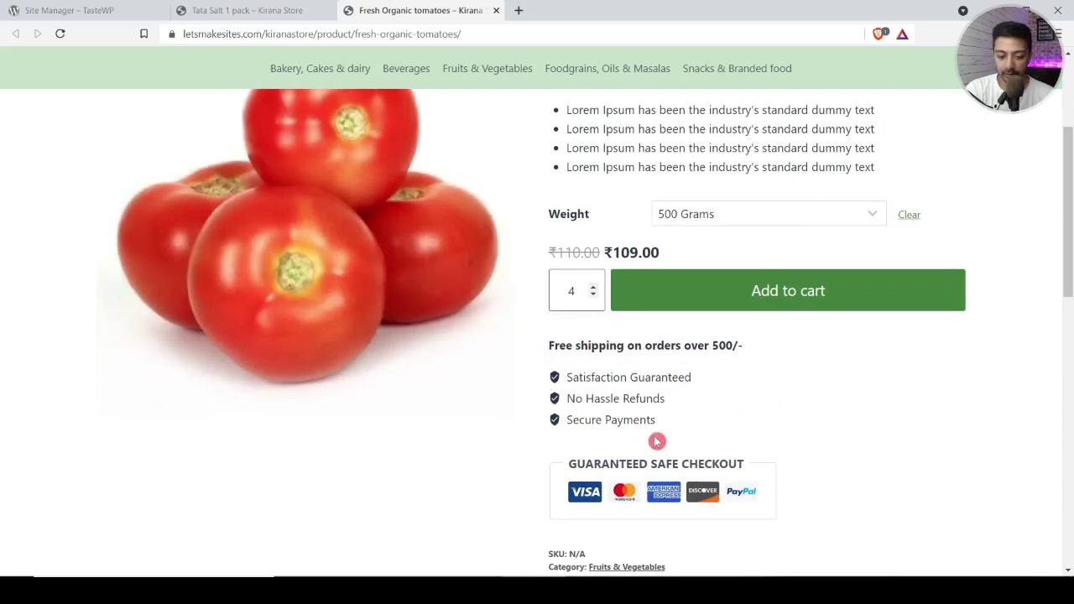
{"action": "scroll", "coordinate": [708, 468], "scroll_direction": "down", "scroll_amount": 2}
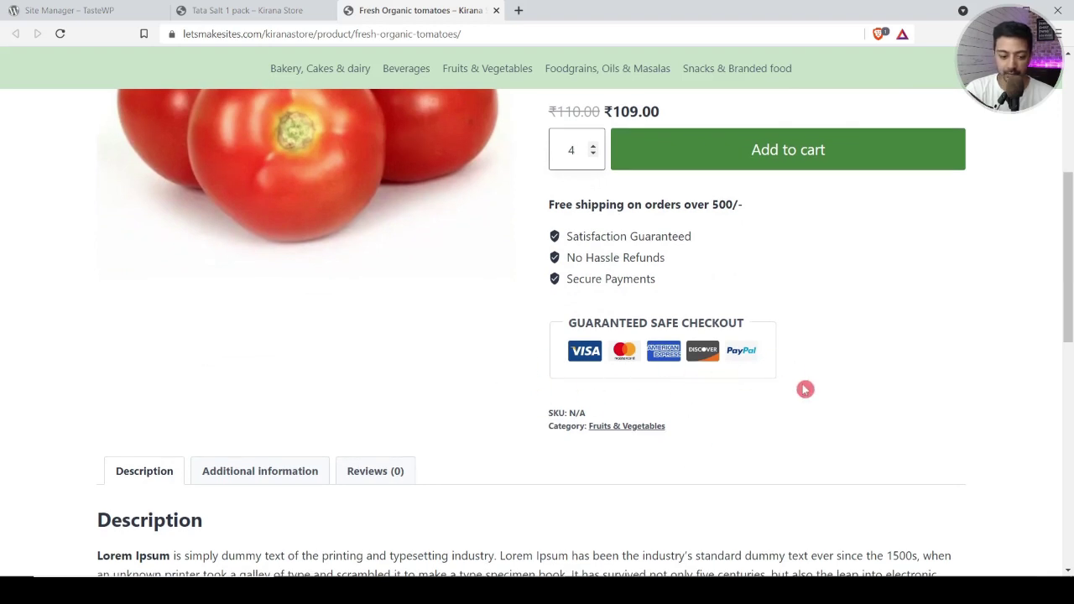
{"action": "scroll", "coordinate": [806, 388], "scroll_direction": "down", "scroll_amount": 3}
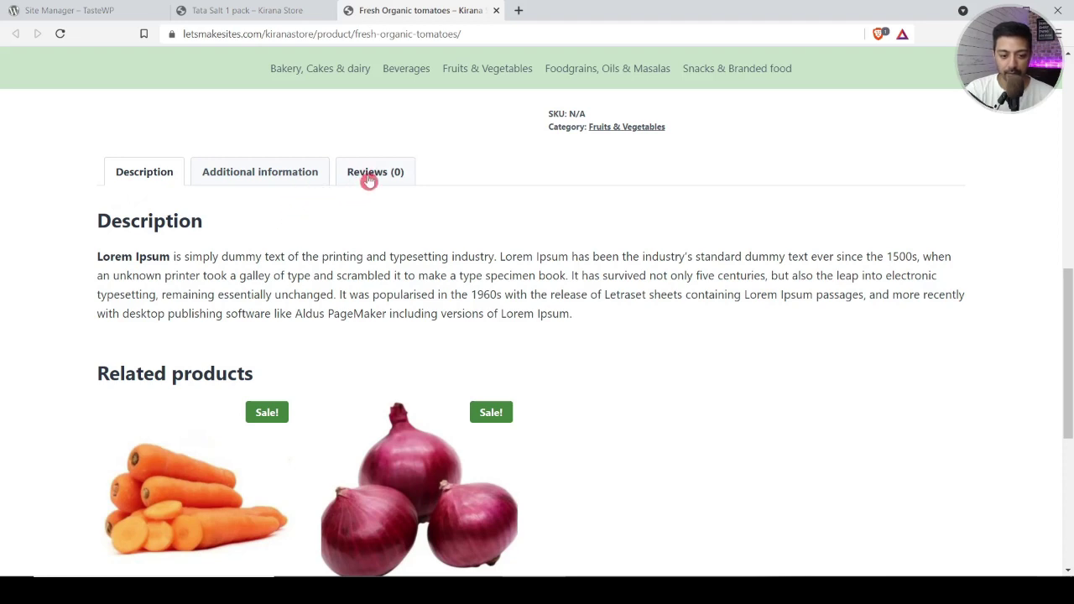
{"action": "left_click", "coordinate": [288, 172]}
{"action": "left_click", "coordinate": [349, 171]}
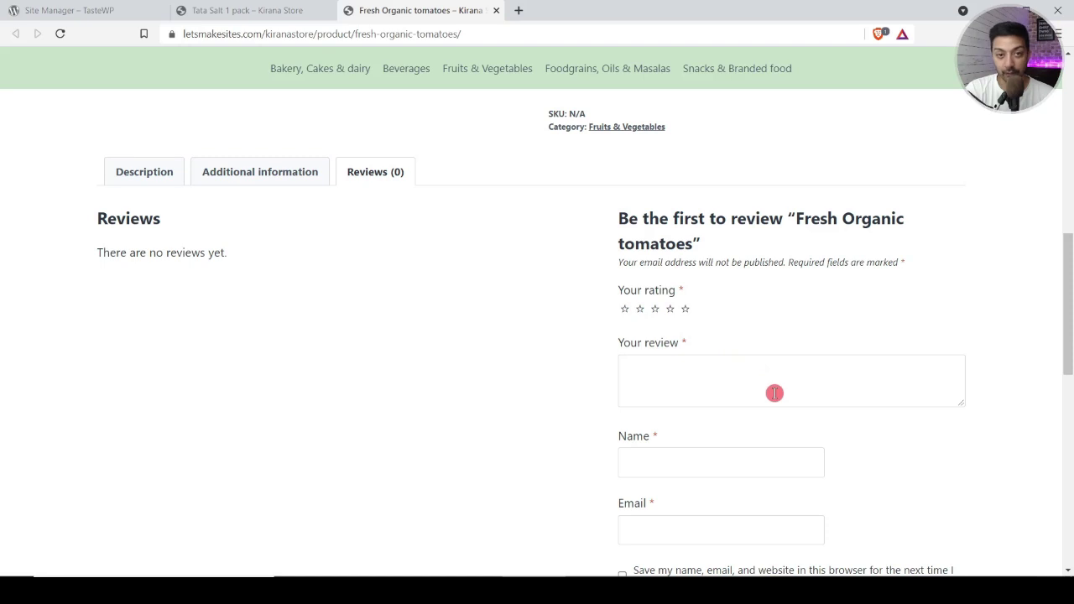
{"action": "scroll", "coordinate": [775, 391], "scroll_direction": "down", "scroll_amount": 1}
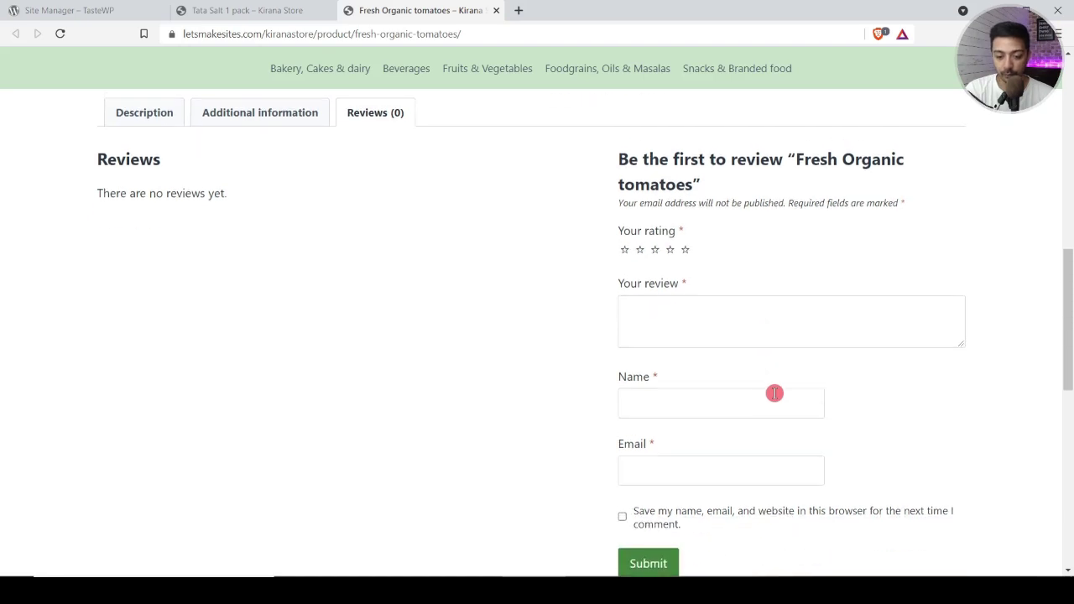
{"action": "left_click", "coordinate": [144, 107]}
{"action": "scroll", "coordinate": [448, 265], "scroll_direction": "down", "scroll_amount": 1}
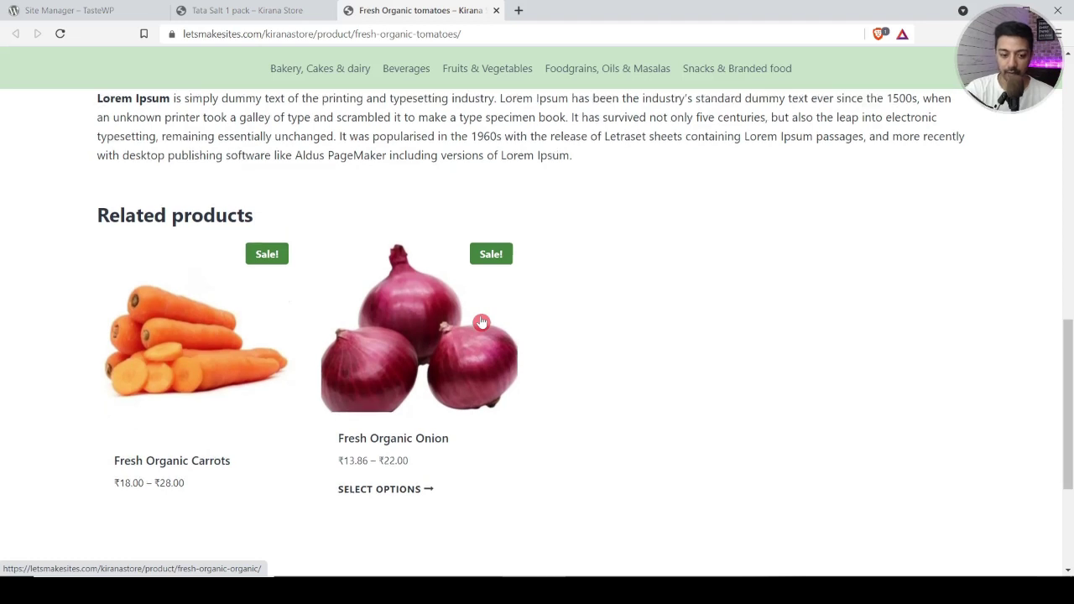
{"action": "scroll", "coordinate": [482, 320], "scroll_direction": "down", "scroll_amount": 2}
{"action": "scroll", "coordinate": [483, 322], "scroll_direction": "down", "scroll_amount": 1}
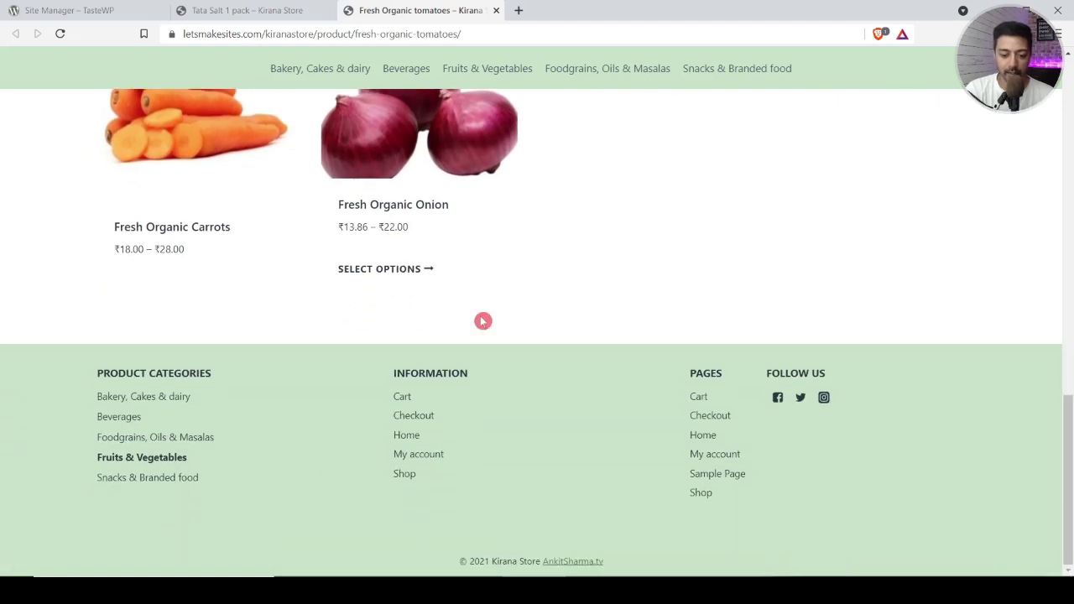
{"action": "key", "text": "ctrl+shift+Tab"}
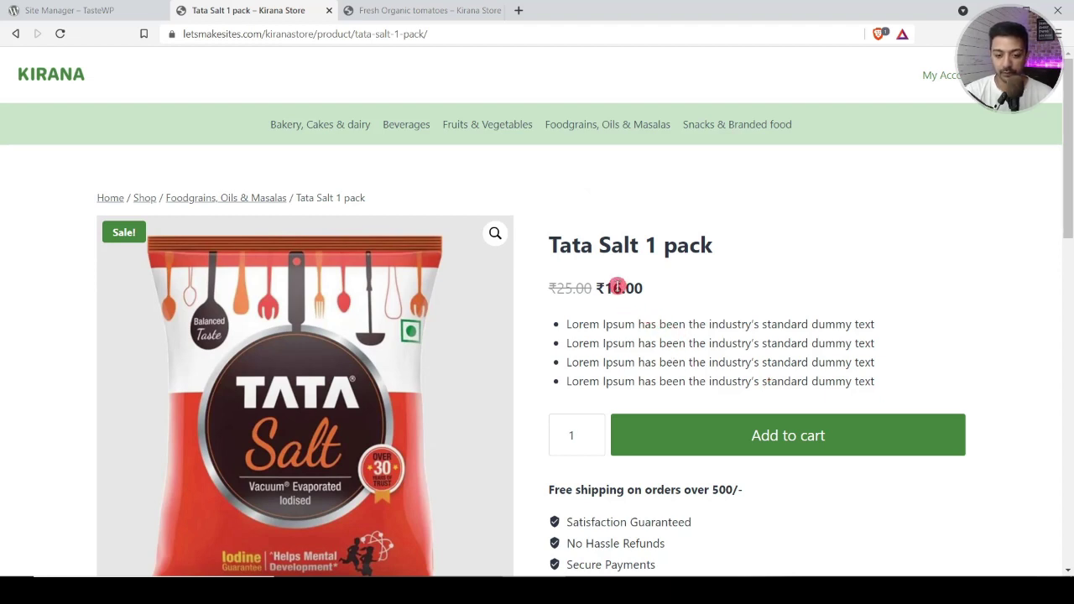
{"action": "double_click", "coordinate": [617, 287]}
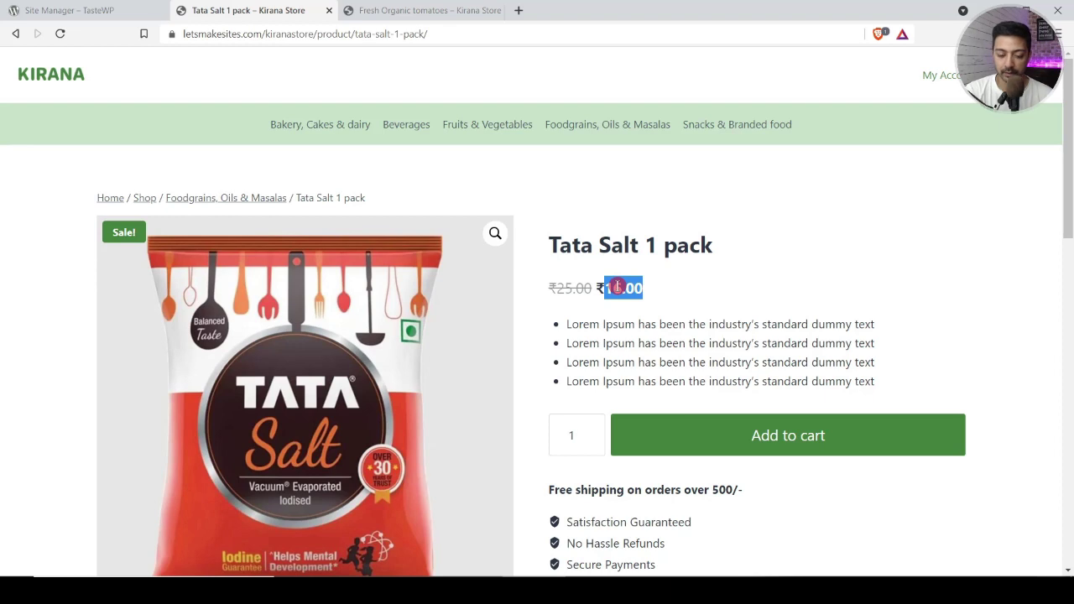
{"action": "double_click", "coordinate": [591, 432]}
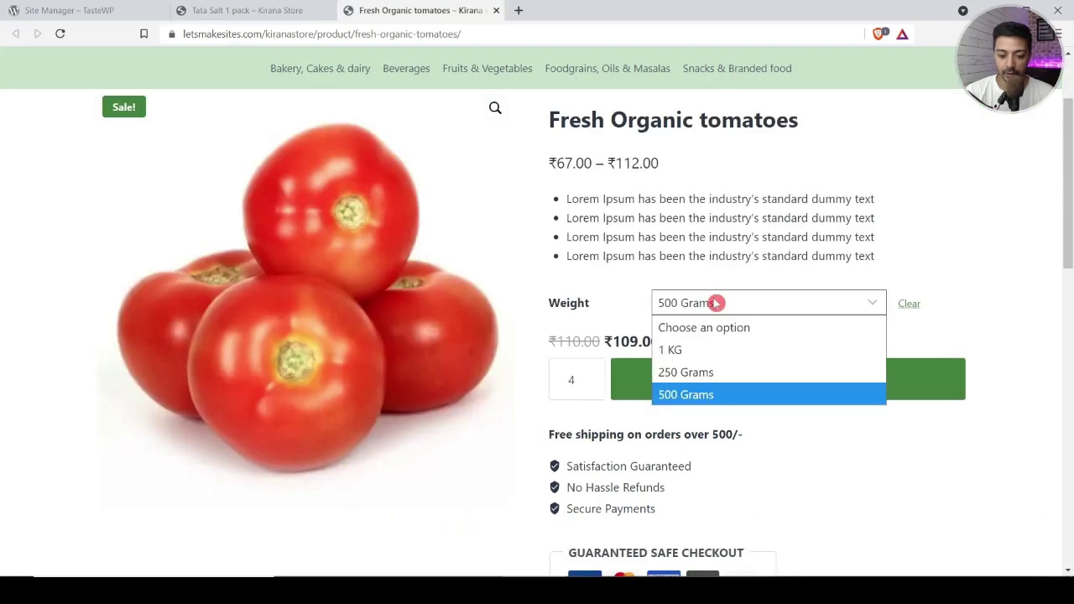
Step: Add four 500 Grams tomato packs to the cart and view the cart totalling ₹436.00
{"action": "left_click", "coordinate": [716, 303]}
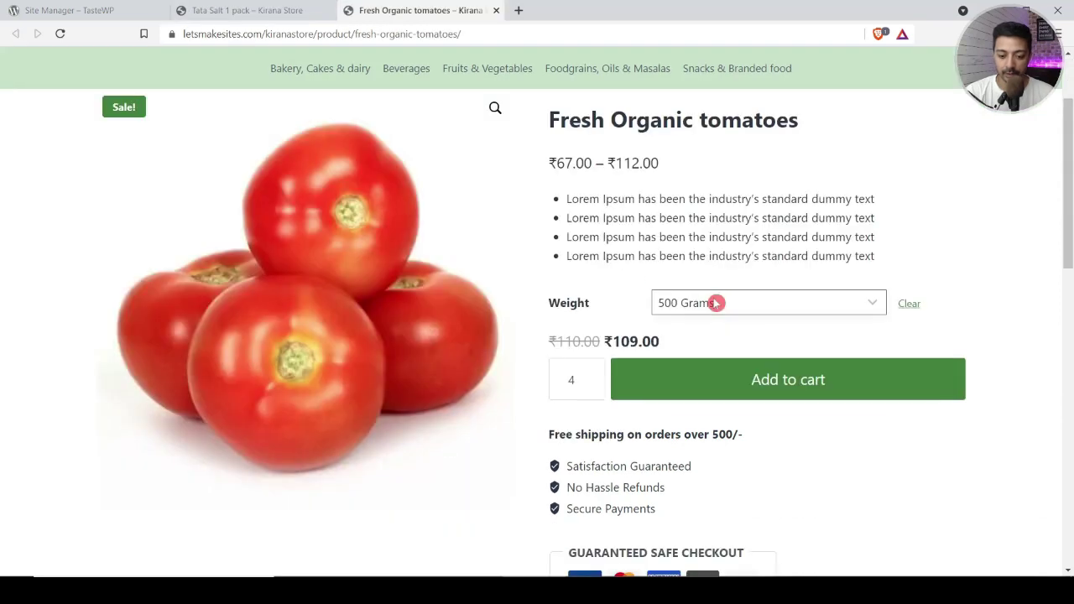
{"action": "left_click", "coordinate": [734, 387]}
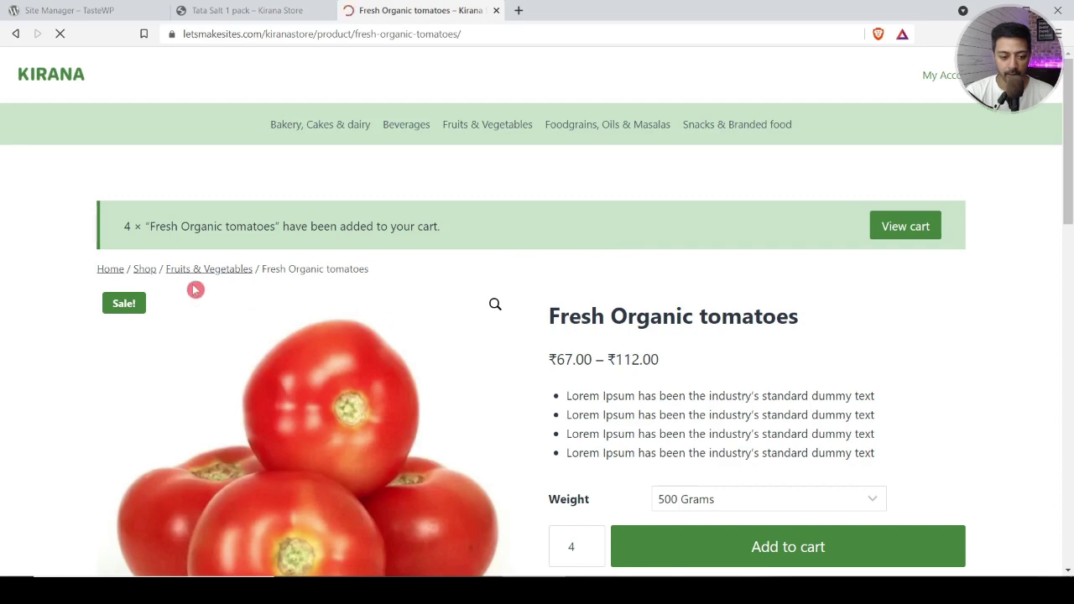
{"action": "triple_click", "coordinate": [134, 222]}
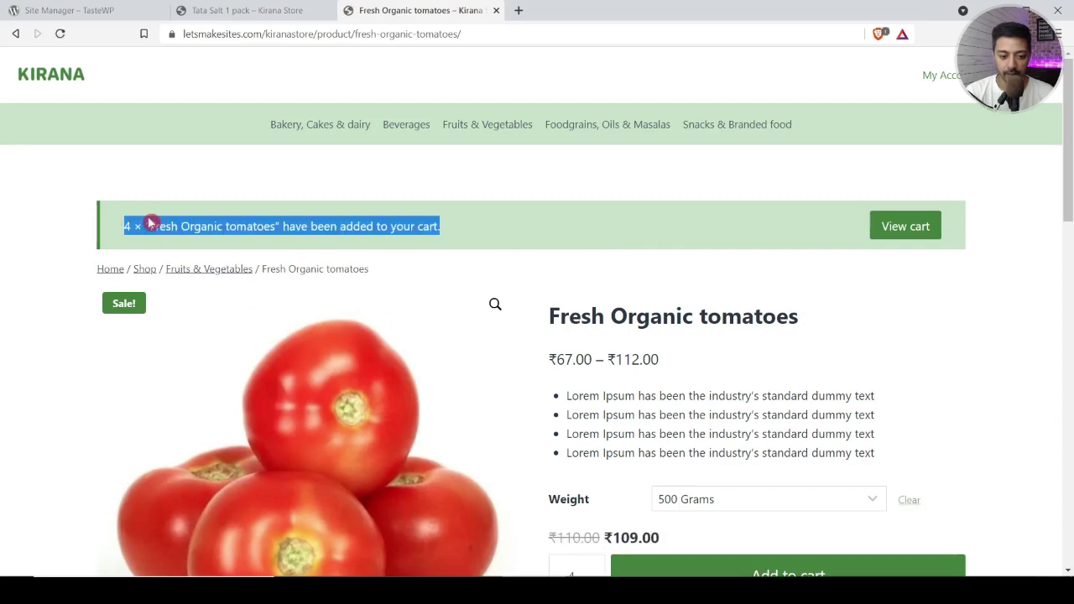
{"action": "left_click", "coordinate": [286, 230]}
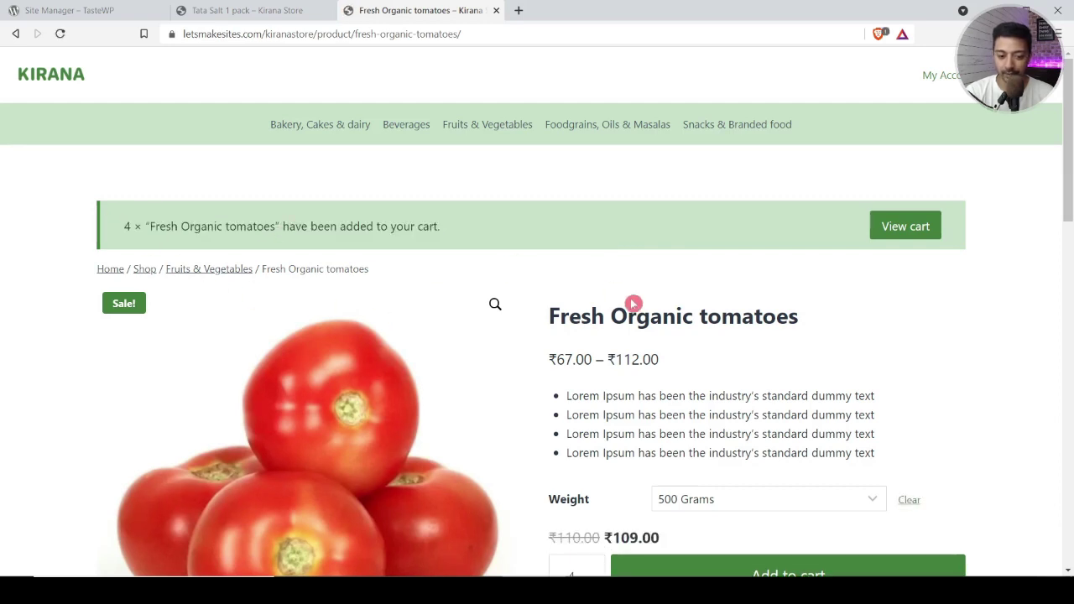
{"action": "left_click", "coordinate": [913, 229]}
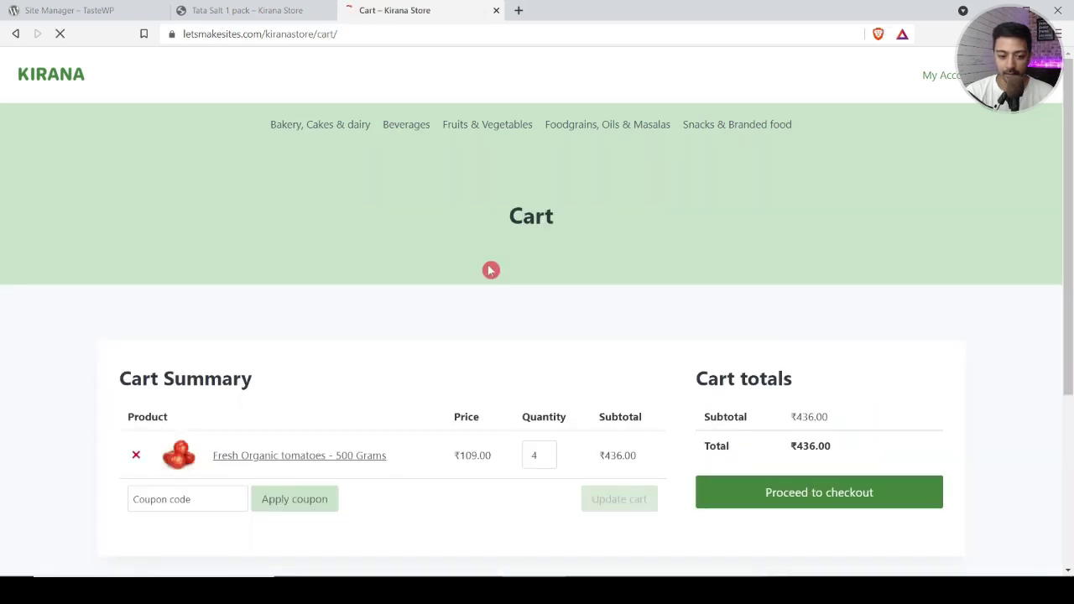
Step: Focus the Coupon code field, then proceed from the ₹436.00 cart to checkout
{"action": "scroll", "coordinate": [491, 270], "scroll_direction": "down", "scroll_amount": 1}
{"action": "scroll", "coordinate": [491, 270], "scroll_direction": "down", "scroll_amount": 1}
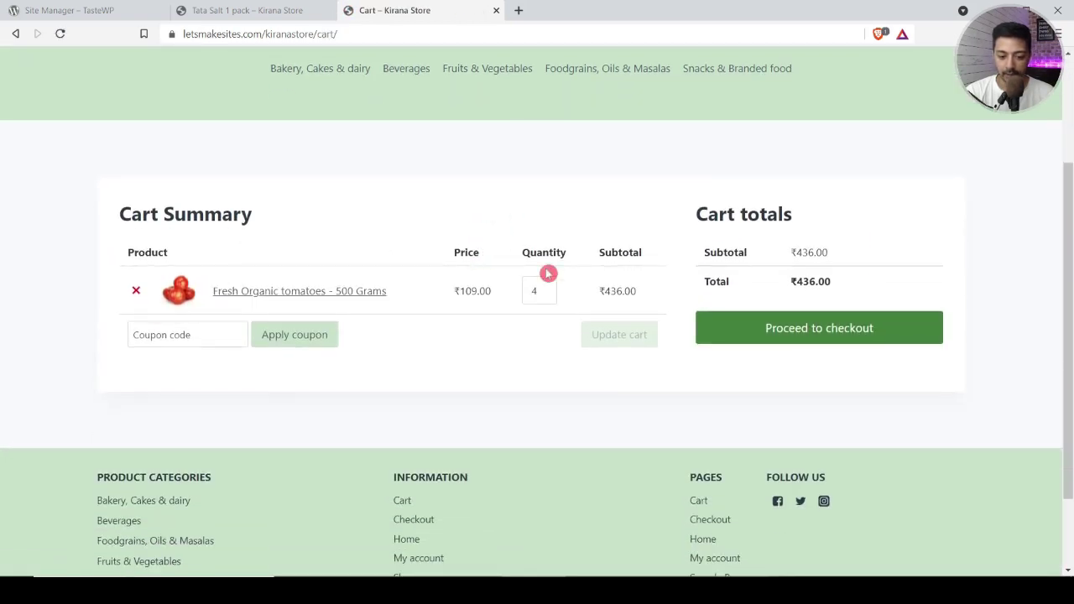
{"action": "left_click", "coordinate": [138, 335]}
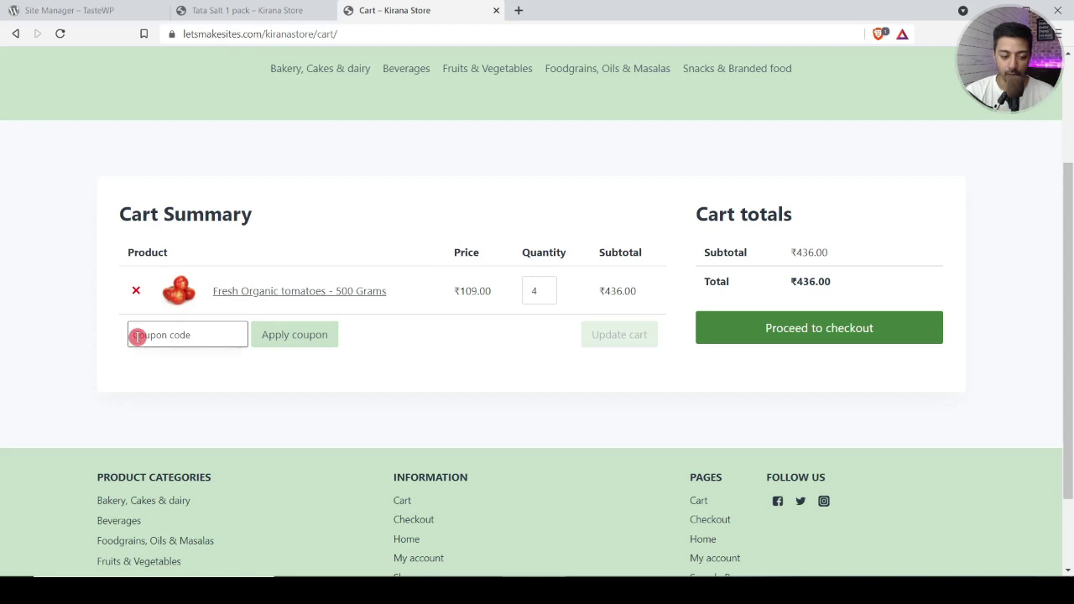
{"action": "left_click", "coordinate": [804, 338]}
{"action": "scroll", "coordinate": [984, 389], "scroll_direction": "down", "scroll_amount": 5}
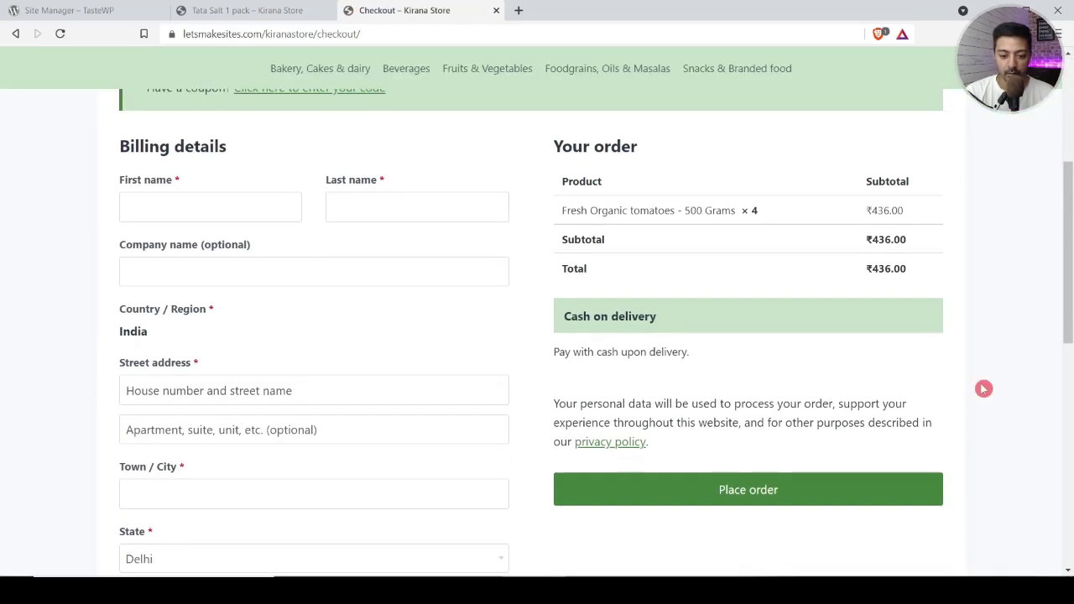
{"action": "scroll", "coordinate": [984, 389], "scroll_direction": "up", "scroll_amount": 3}
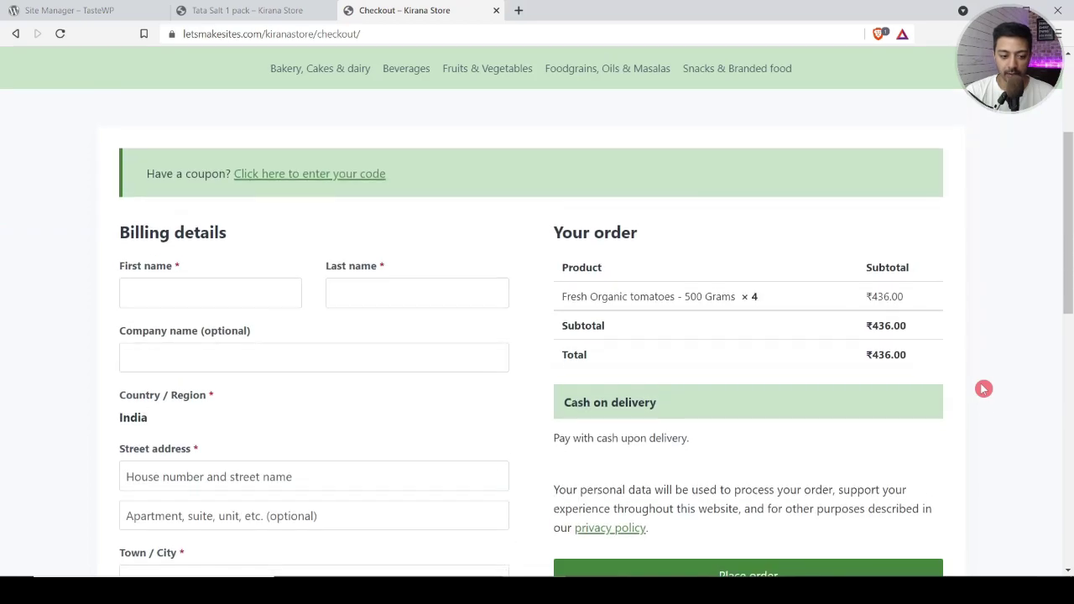
{"action": "scroll", "coordinate": [984, 389], "scroll_direction": "down", "scroll_amount": 8}
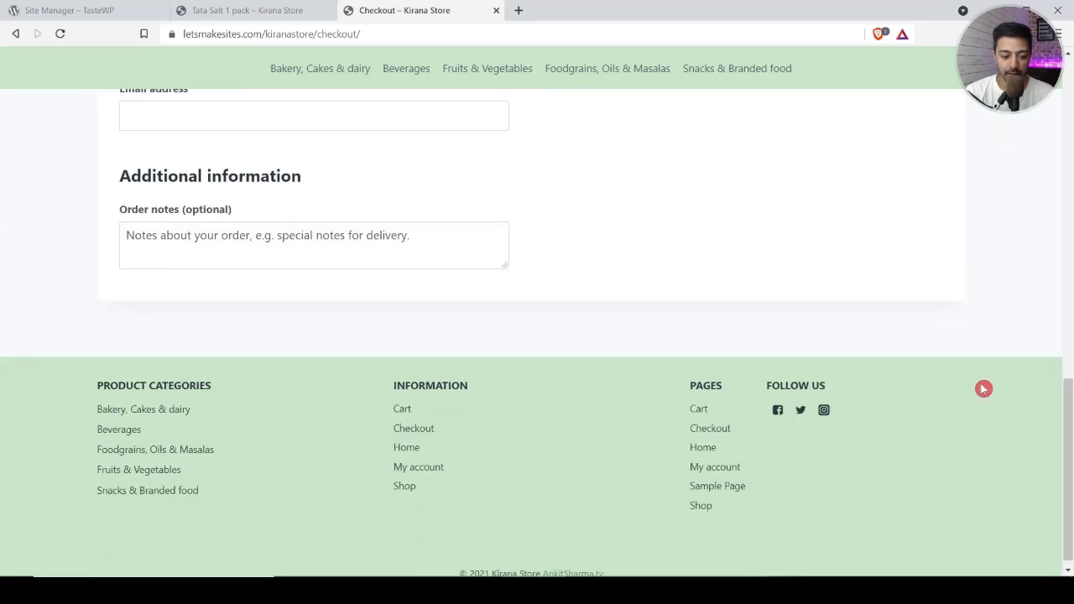
{"action": "scroll", "coordinate": [984, 389], "scroll_direction": "up", "scroll_amount": 7}
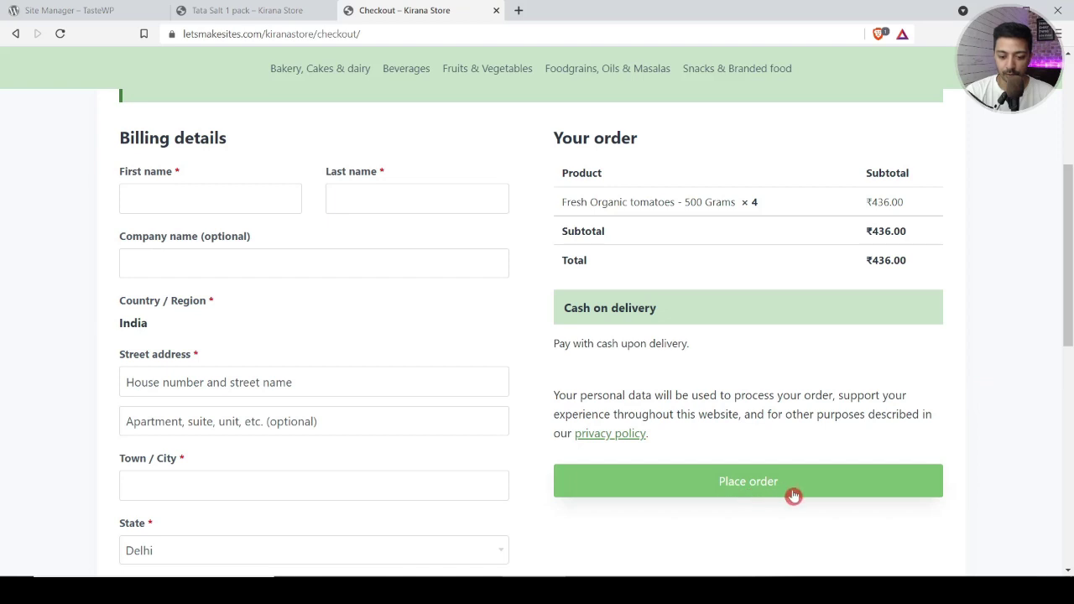
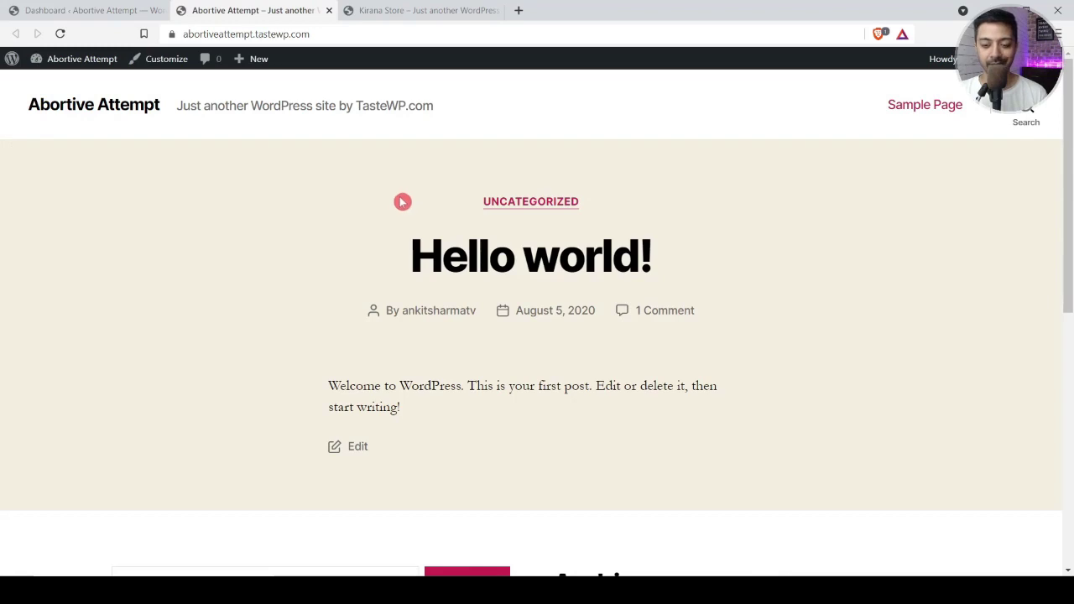
Step: Search the theme library for 'kadence', then install and activate the Kadence theme
{"action": "scroll", "coordinate": [359, 324], "scroll_direction": "down", "scroll_amount": 15}
{"action": "scroll", "coordinate": [359, 324], "scroll_direction": "up", "scroll_amount": 15}
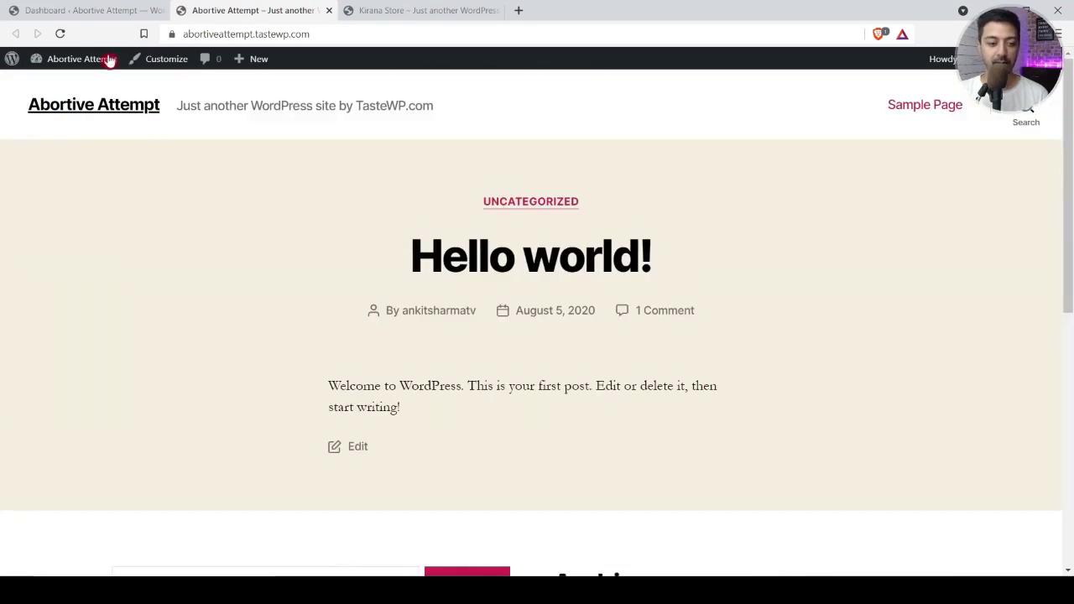
{"action": "left_click", "coordinate": [78, 7]}
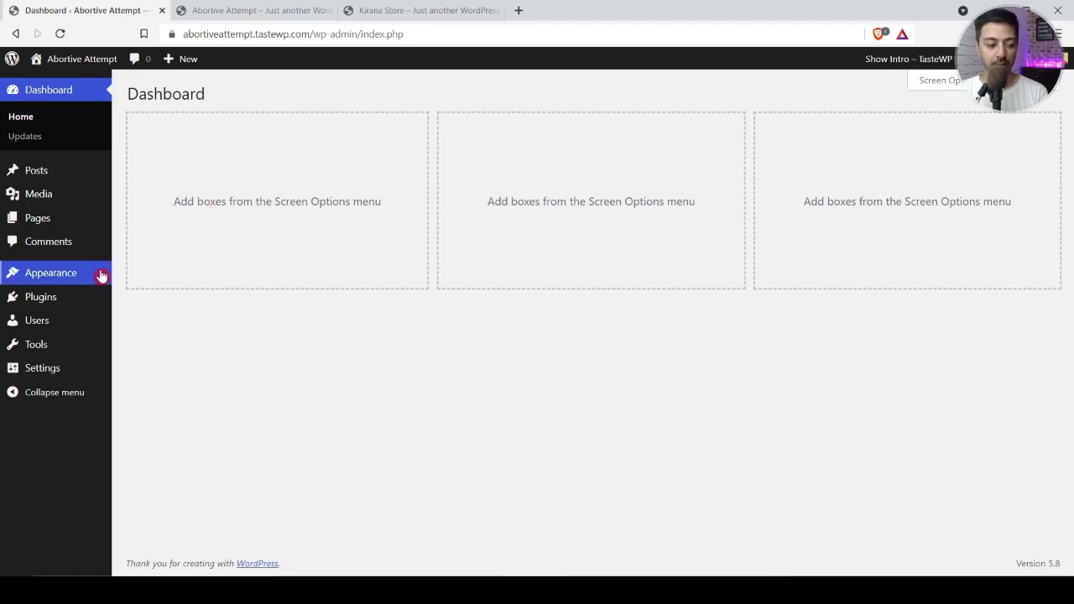
{"action": "mouse_move", "coordinate": [74, 276]}
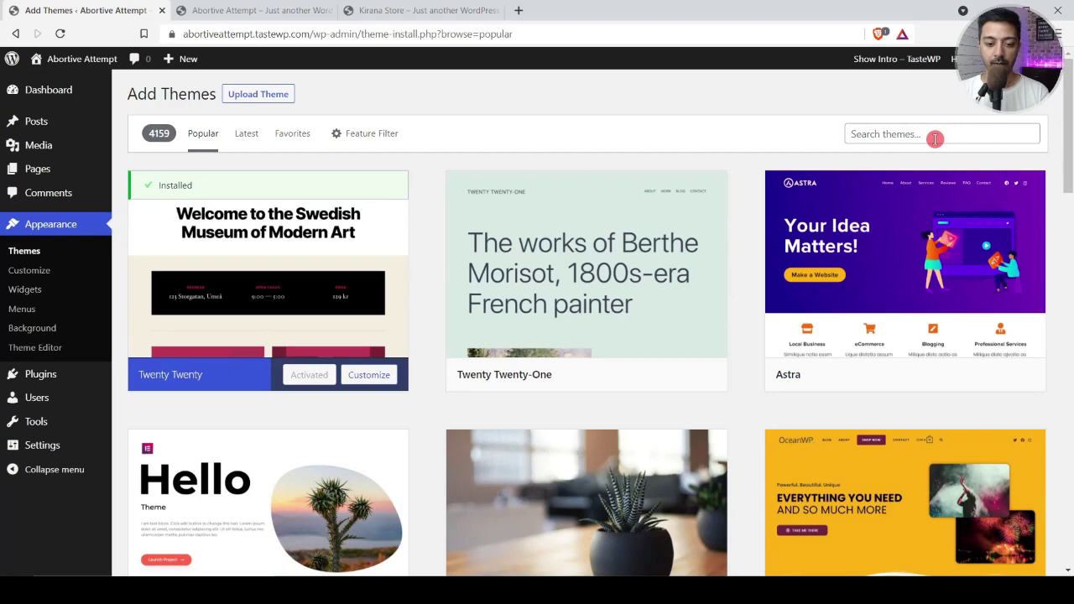
{"action": "left_click", "coordinate": [935, 138]}
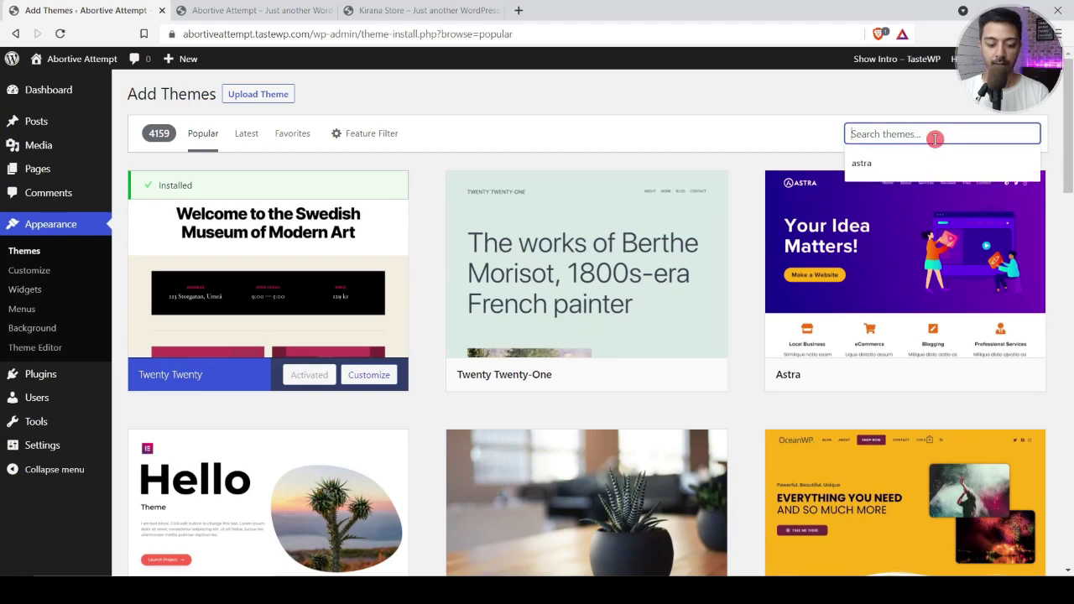
{"action": "type", "text": "kadence"}
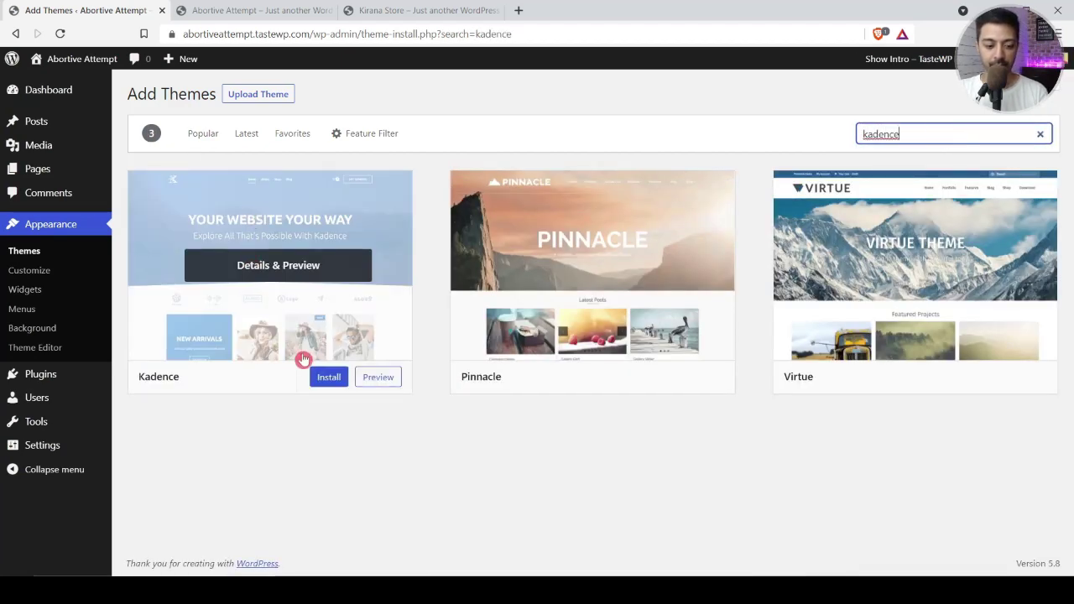
{"action": "left_click", "coordinate": [331, 378]}
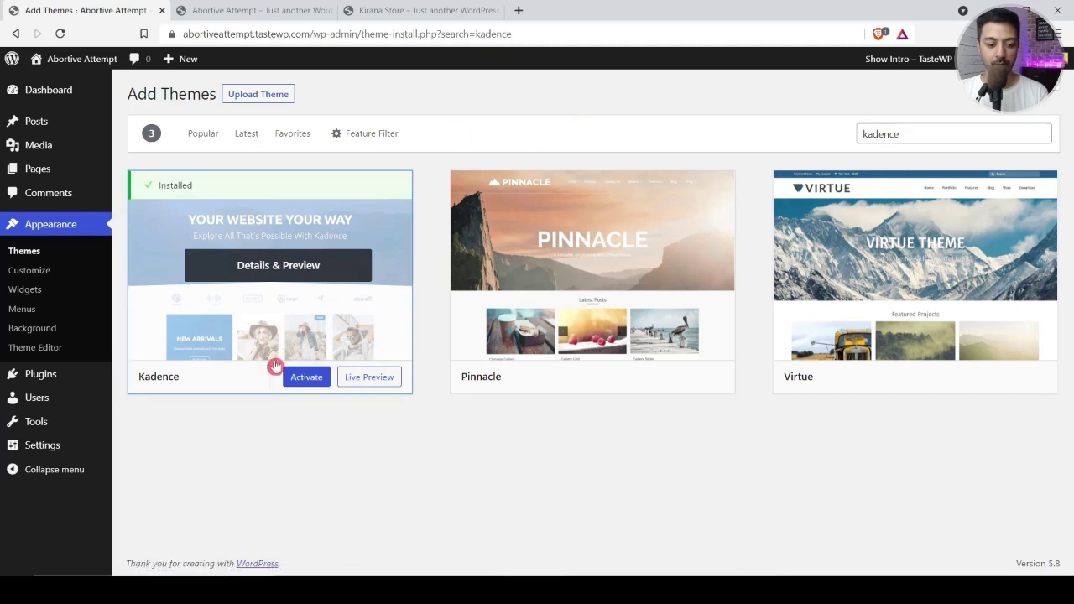
{"action": "left_click", "coordinate": [306, 378]}
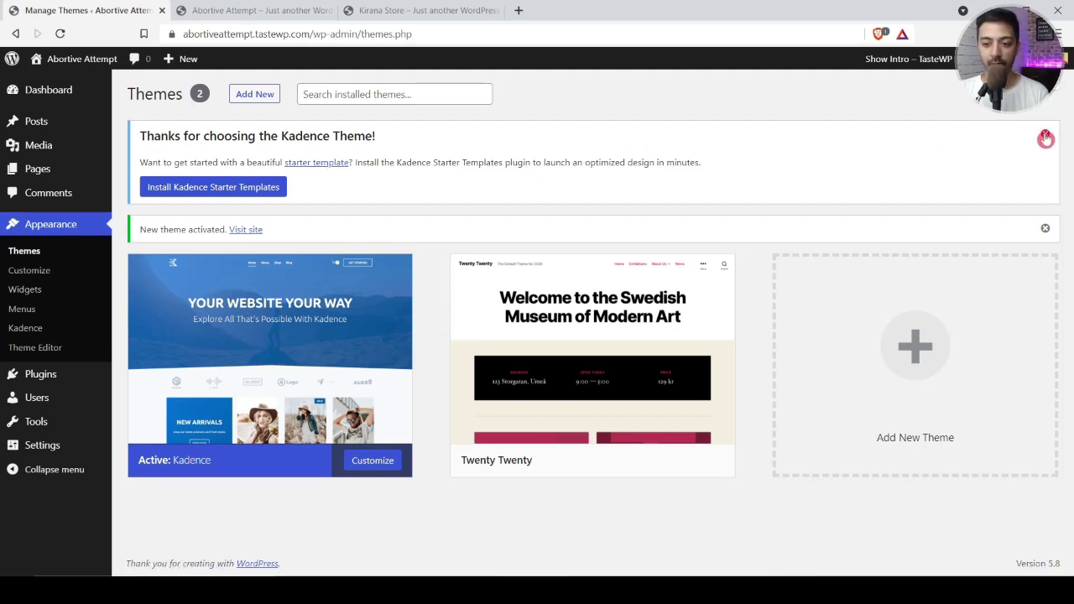
Step: Dismiss the Kadence welcome notice and reload the front page to see the new theme
{"action": "left_click", "coordinate": [1045, 139]}
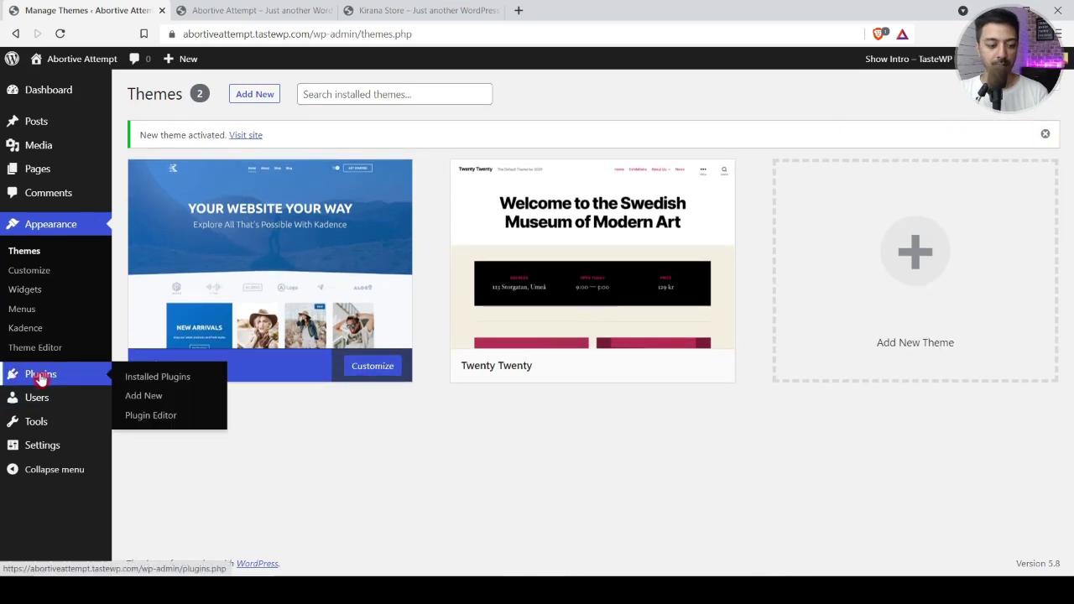
{"action": "left_click", "coordinate": [243, 10]}
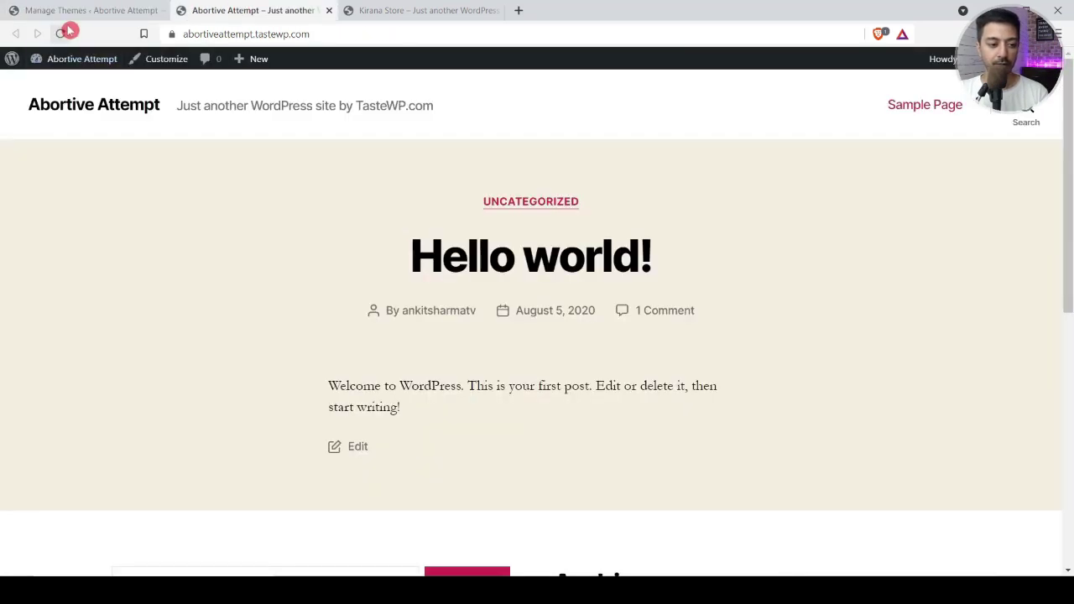
{"action": "left_click", "coordinate": [63, 33]}
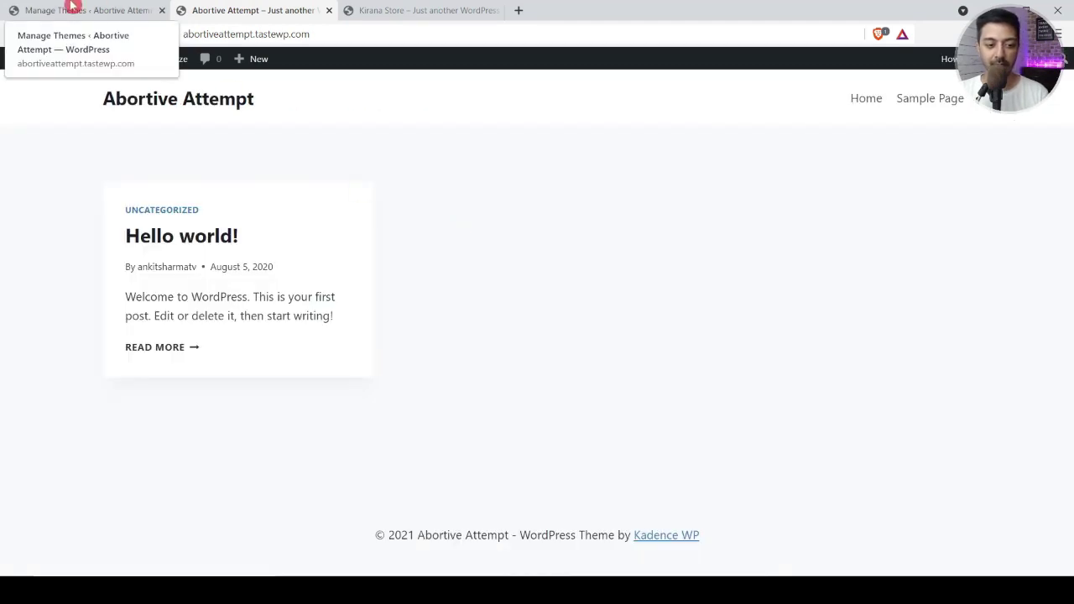
{"action": "left_click", "coordinate": [74, 9]}
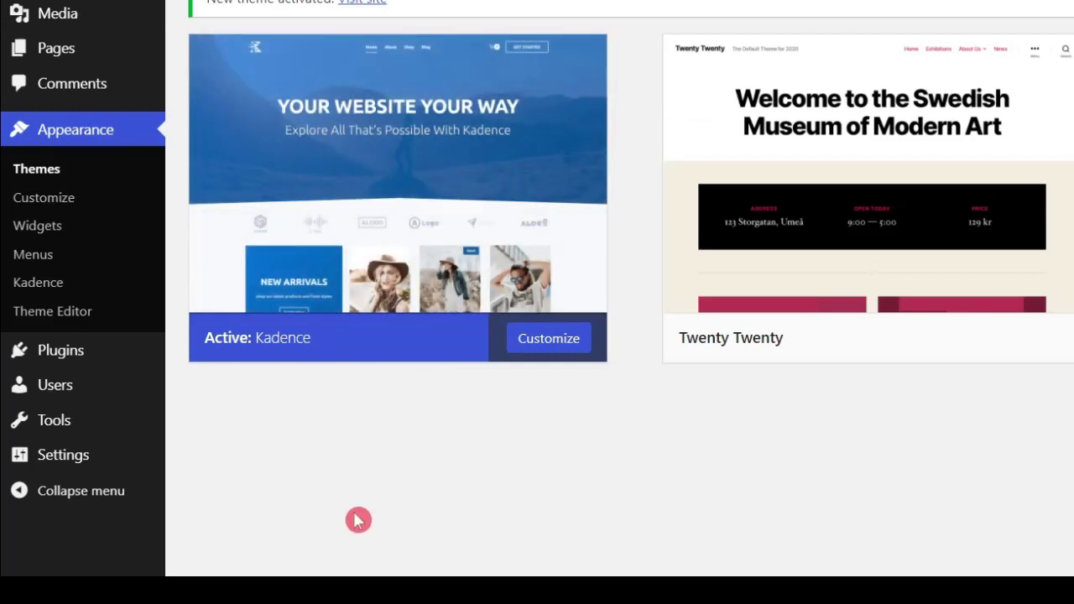
Step: Search plugins for 'kadence', then install and activate Kadence Blocks
{"action": "left_click", "coordinate": [46, 373]}
{"action": "mouse_move", "coordinate": [65, 351]}
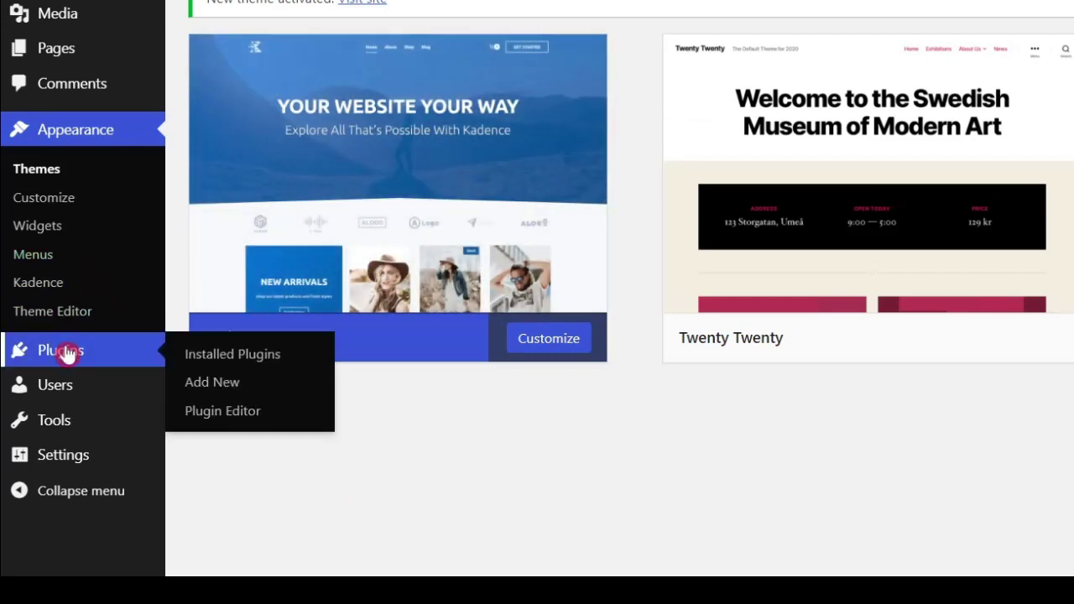
{"action": "left_click", "coordinate": [219, 383]}
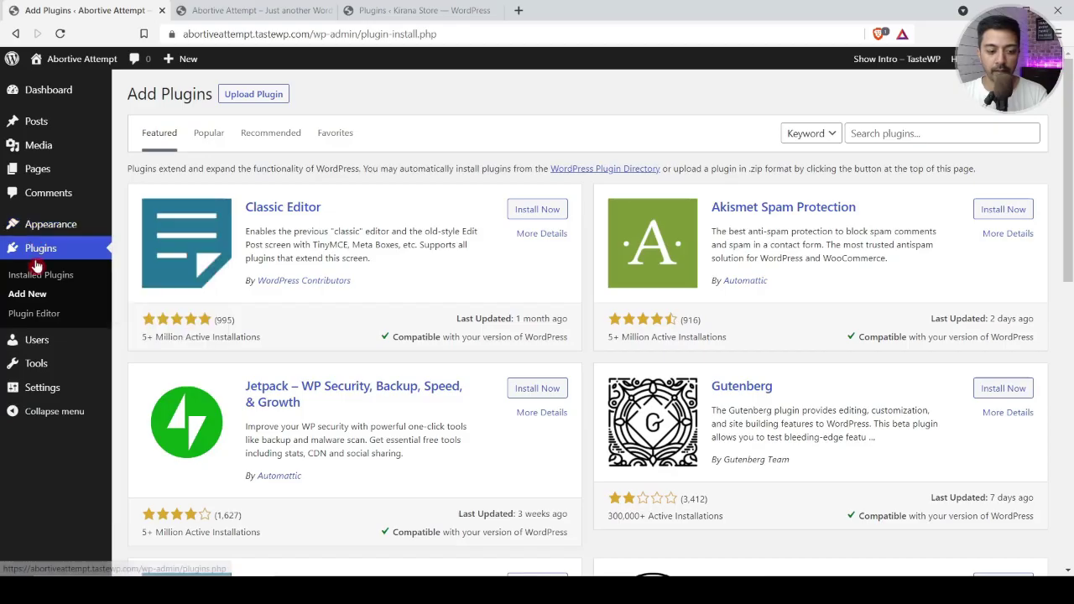
{"action": "left_click", "coordinate": [910, 132]}
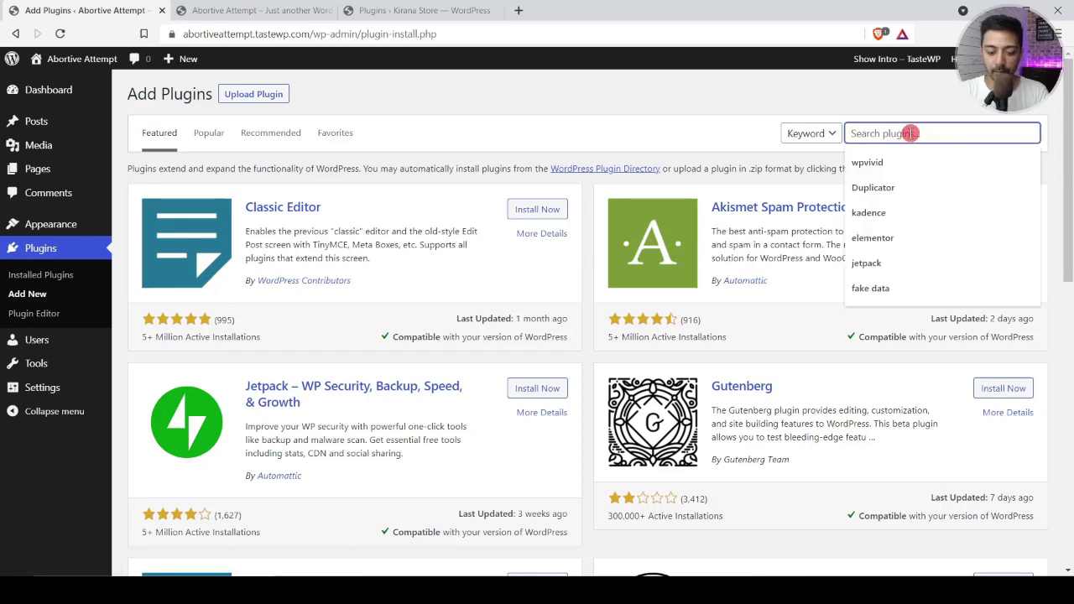
{"action": "type", "text": "kadence"}
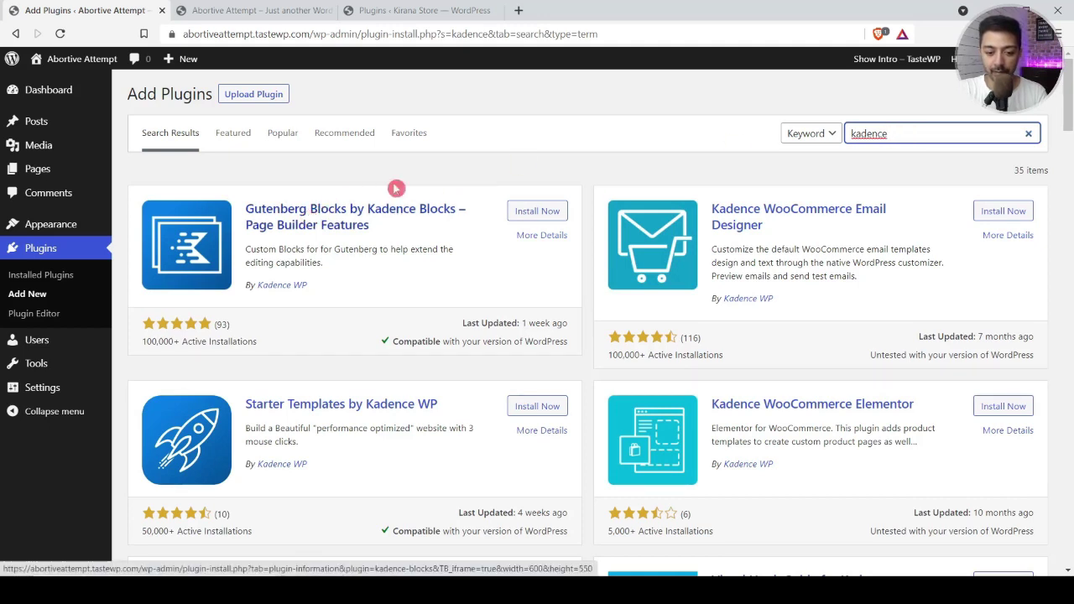
{"action": "left_click", "coordinate": [538, 211]}
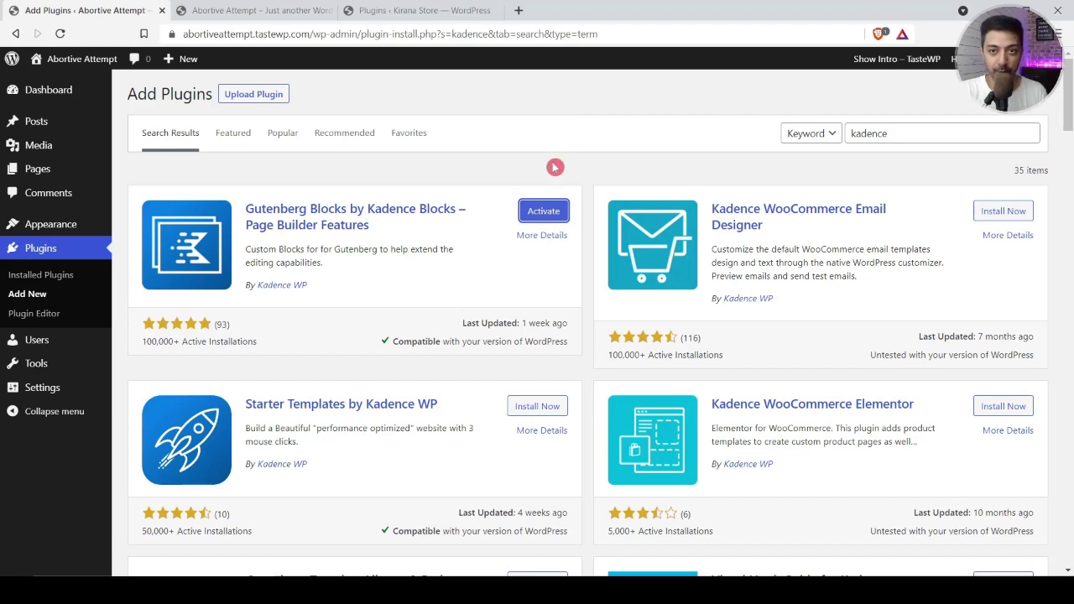
{"action": "left_click", "coordinate": [543, 213]}
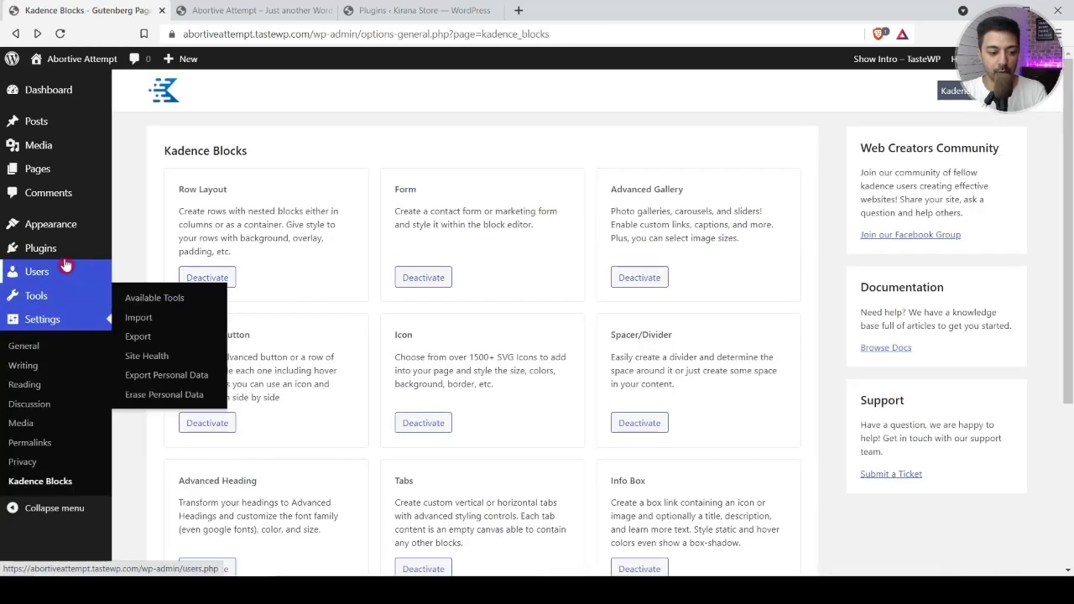
Step: Search plugins for 'wooc', then install and activate WooCommerce
{"action": "mouse_move", "coordinate": [56, 251]}
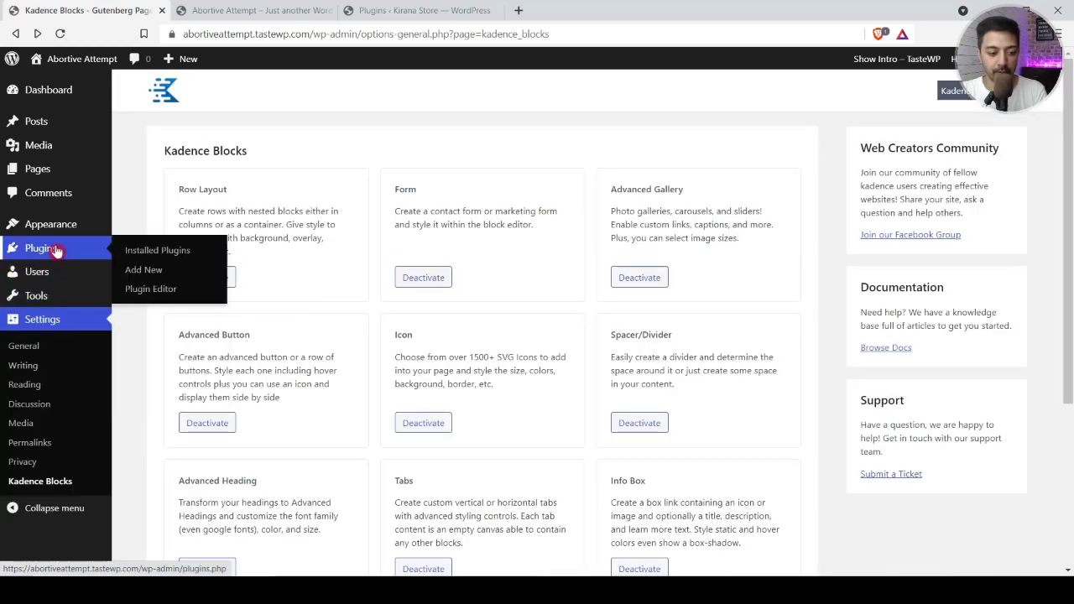
{"action": "left_click", "coordinate": [153, 276]}
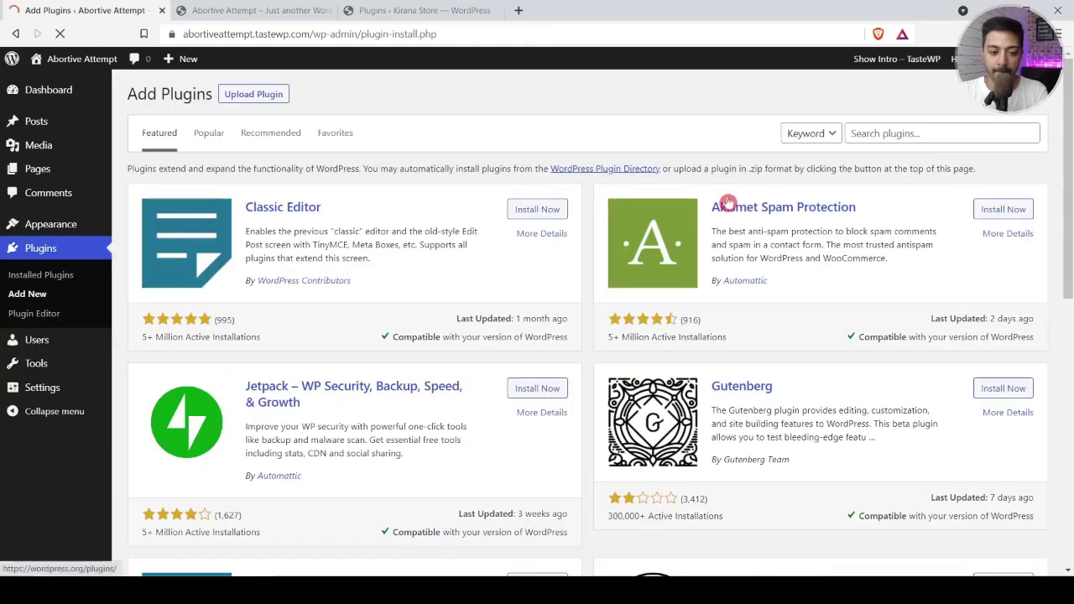
{"action": "left_click", "coordinate": [918, 138]}
{"action": "type", "text": "wooc"}
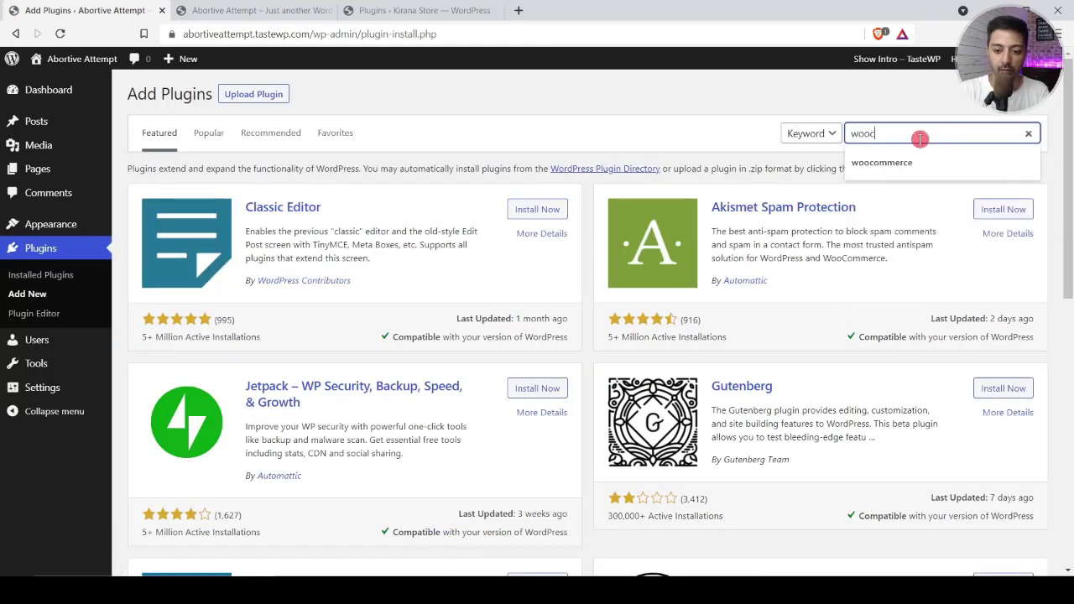
{"action": "left_click", "coordinate": [882, 162]}
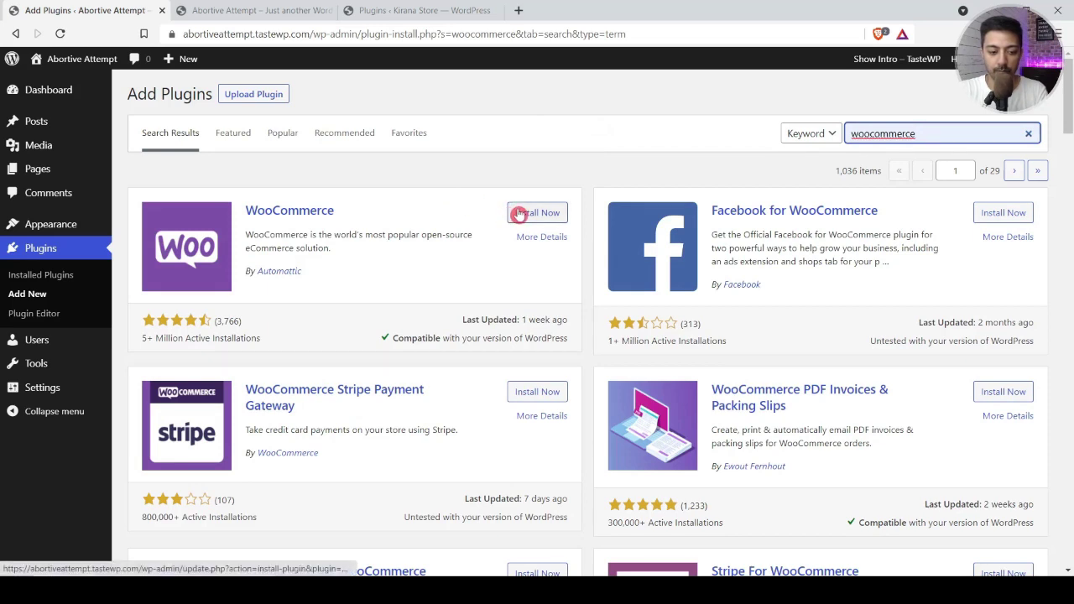
{"action": "left_click", "coordinate": [519, 215]}
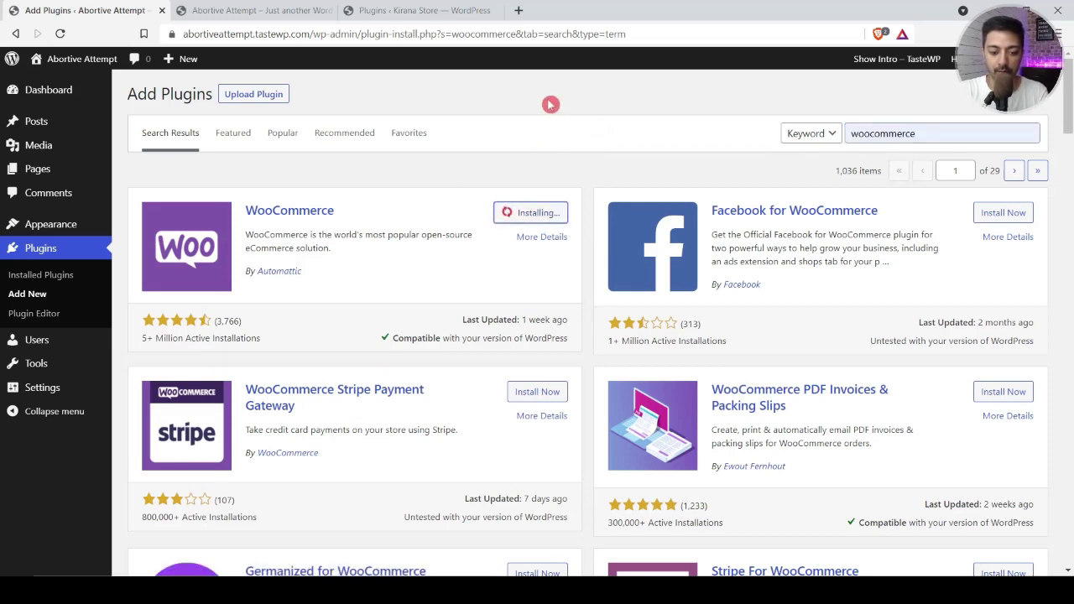
{"action": "left_click", "coordinate": [544, 212]}
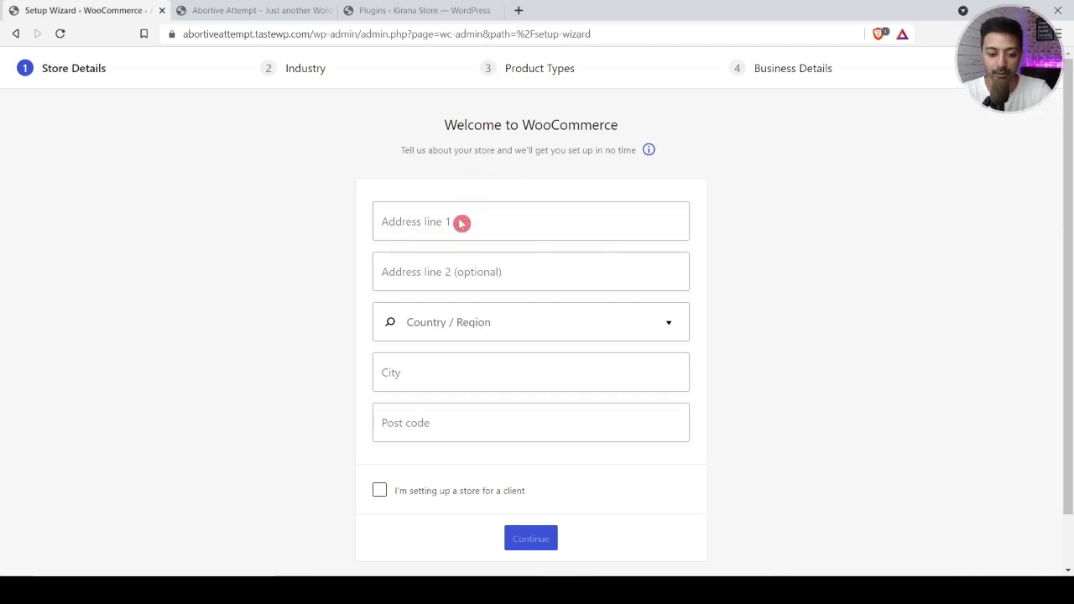
Step: Set the store region to India — Delhi and address line '3', submit, and decline usage tracking
{"action": "left_click", "coordinate": [447, 329]}
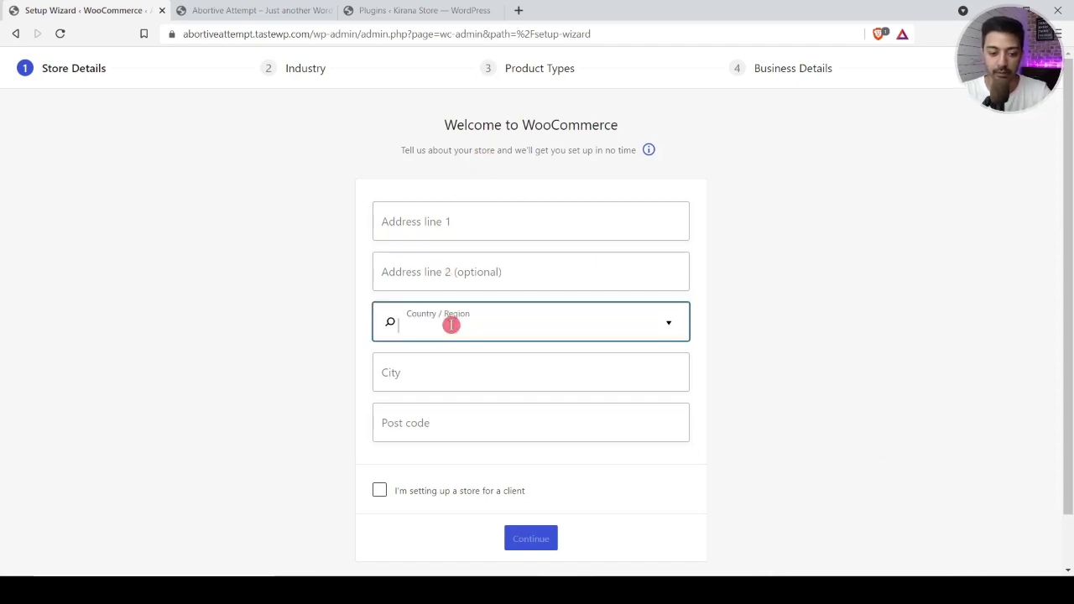
{"action": "type", "text": "delhi"}
{"action": "left_click", "coordinate": [436, 375]}
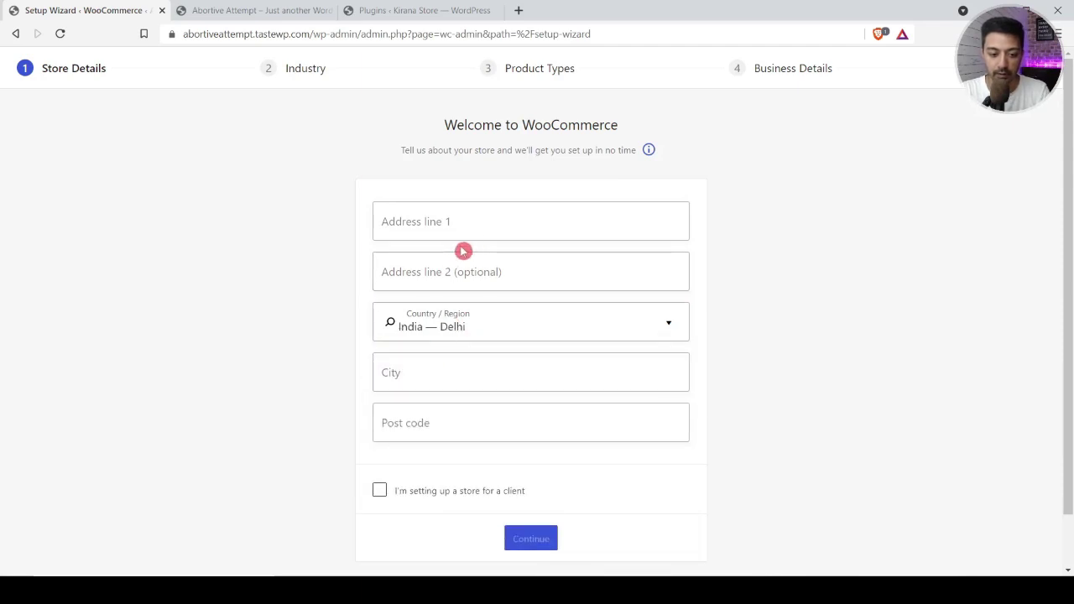
{"action": "left_click", "coordinate": [500, 226]}
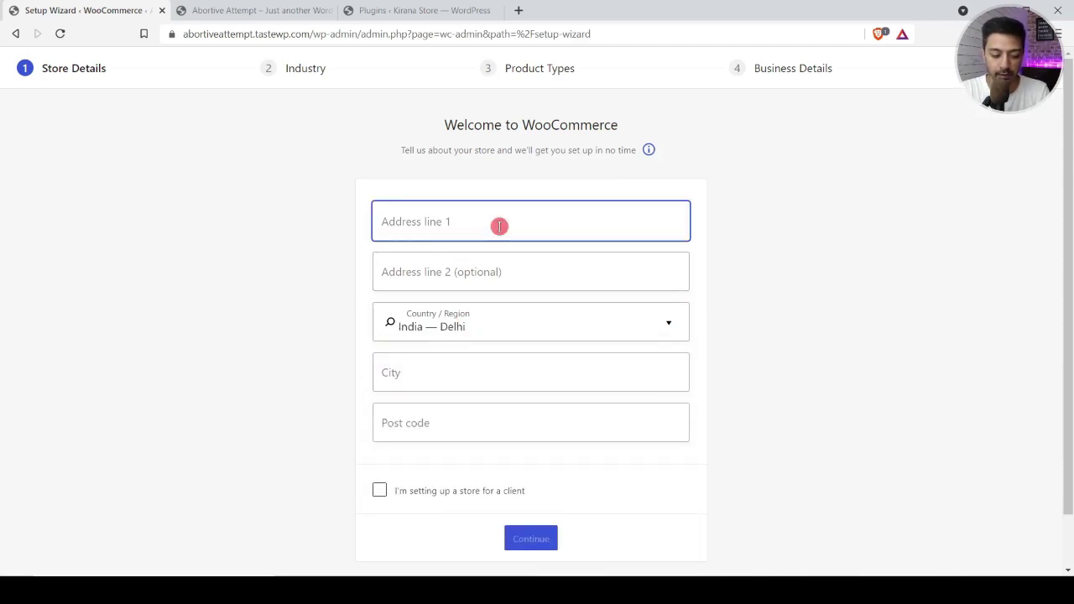
{"action": "type", "text": "344"}
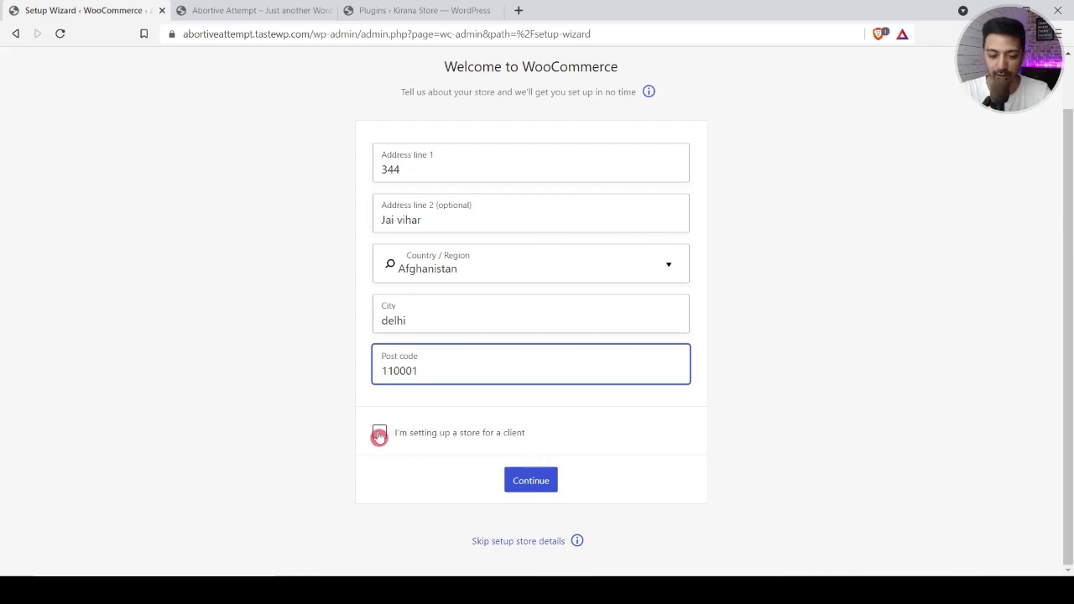
{"action": "left_click", "coordinate": [527, 483]}
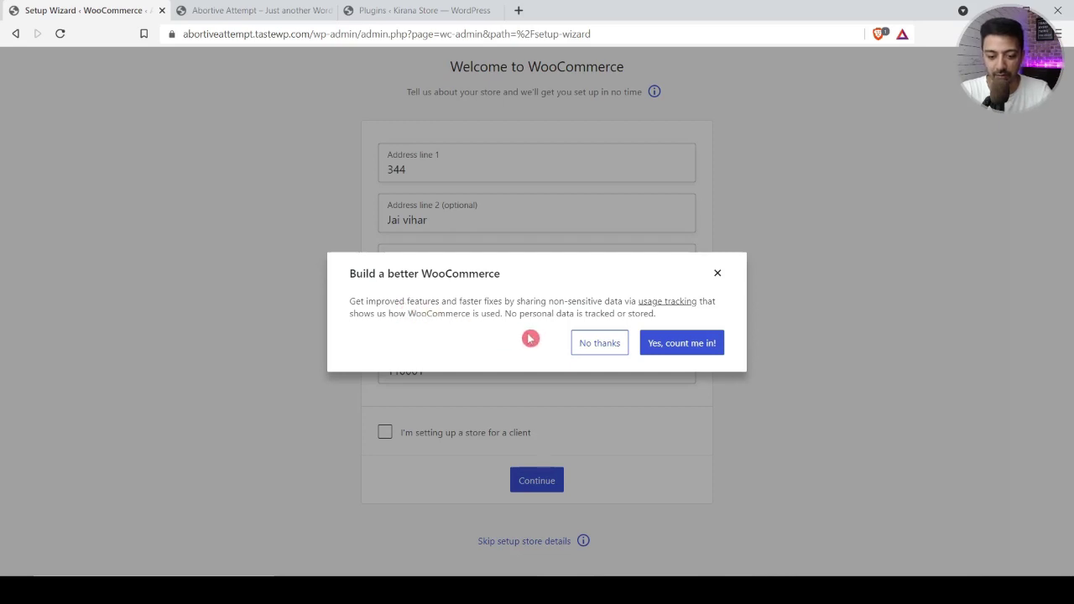
{"action": "left_click", "coordinate": [599, 351]}
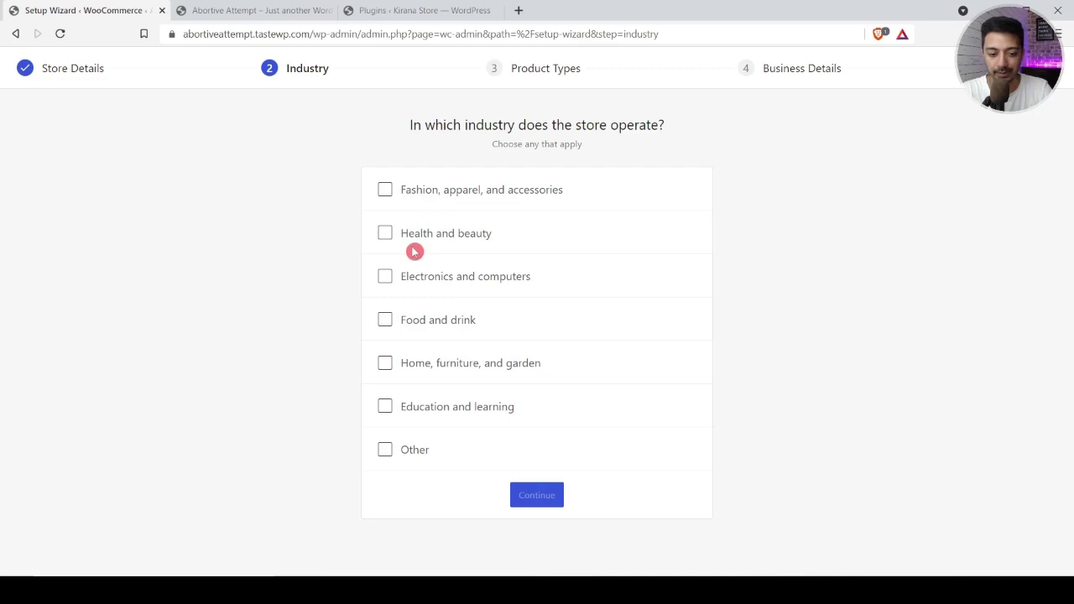
Step: Choose Food and drink as the industry and Physical products as the product type
{"action": "left_click", "coordinate": [385, 320]}
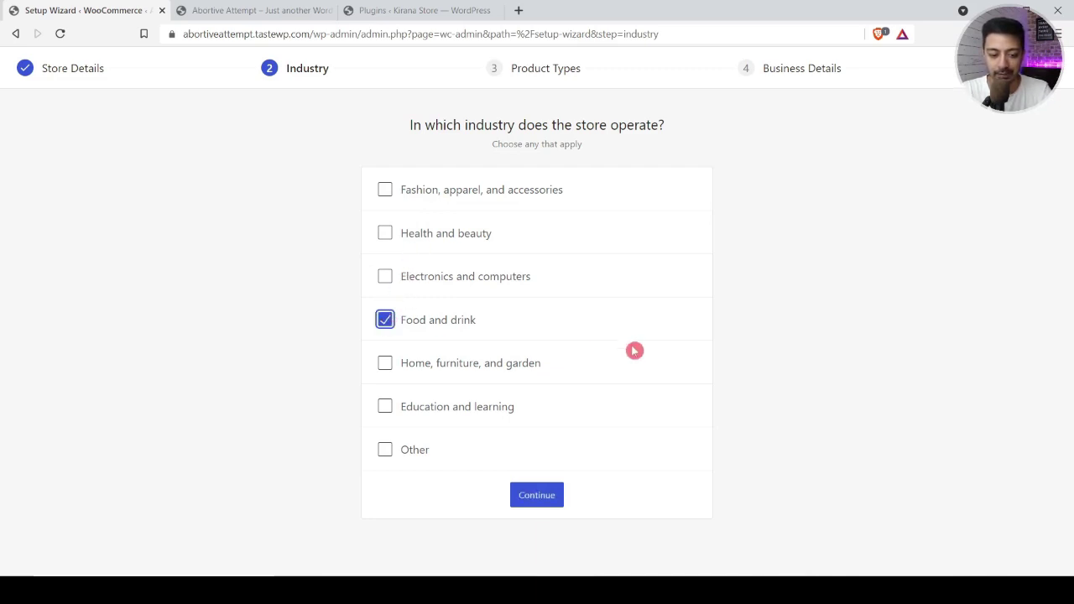
{"action": "left_click", "coordinate": [549, 496]}
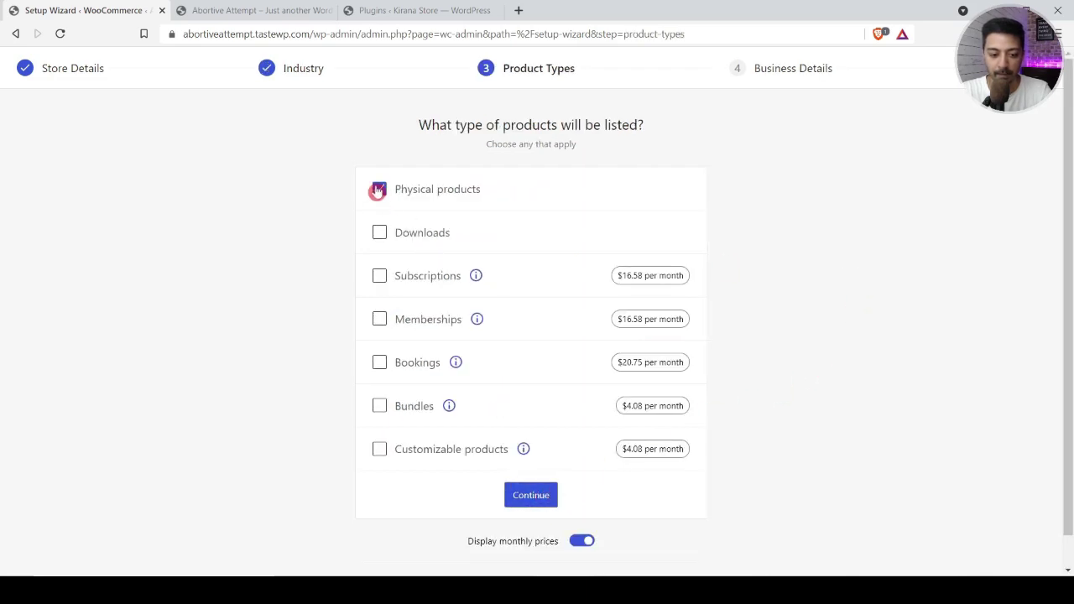
{"action": "left_click", "coordinate": [379, 190]}
{"action": "left_click", "coordinate": [379, 190]}
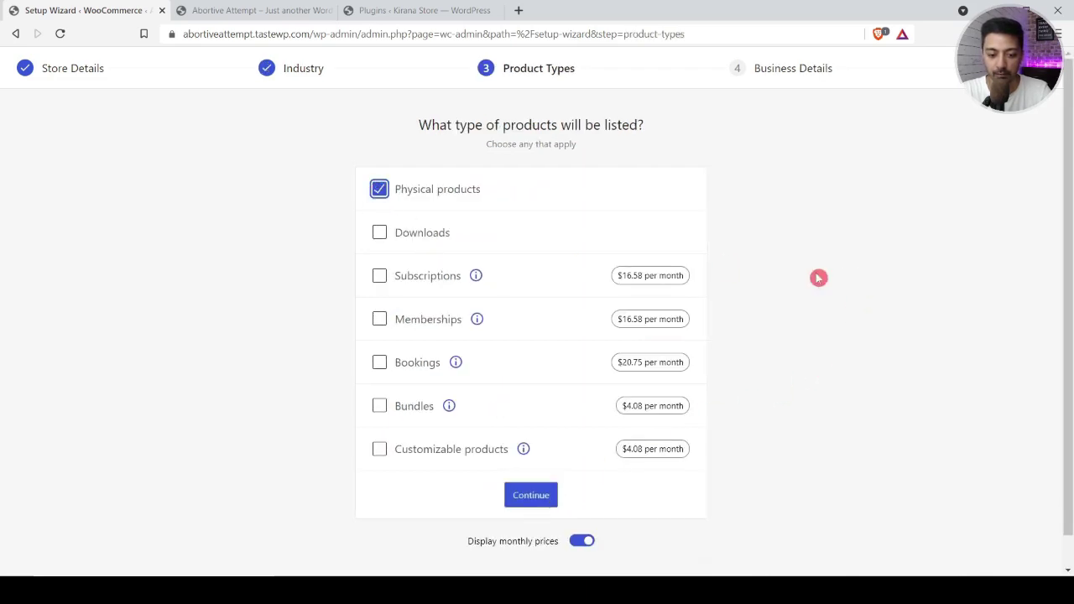
{"action": "left_click", "coordinate": [528, 500]}
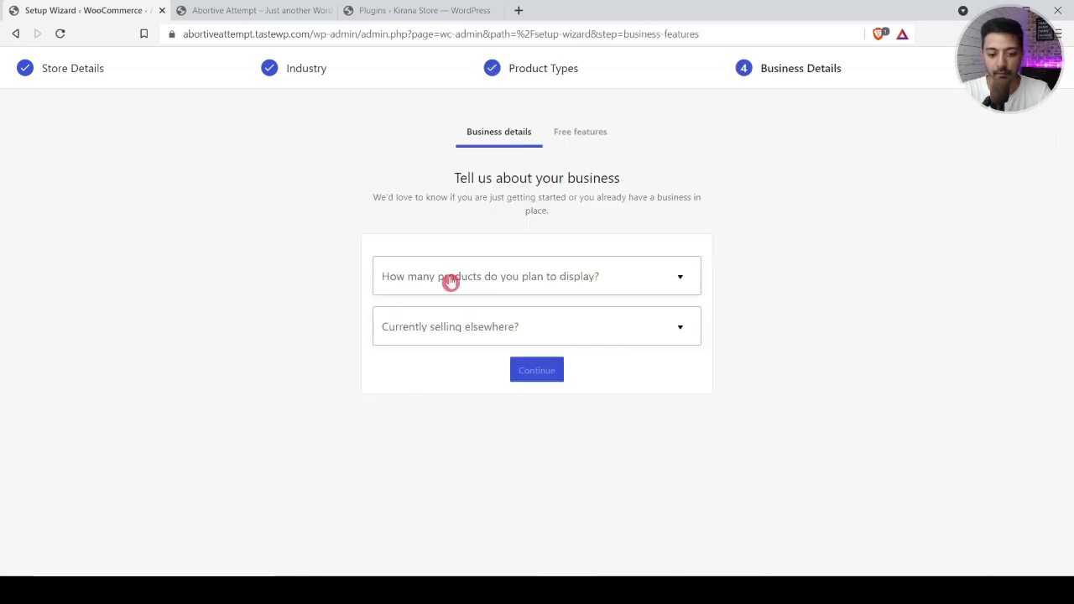
Step: Set the business details to 11 - 100 products and not selling elsewhere
{"action": "left_click", "coordinate": [477, 280]}
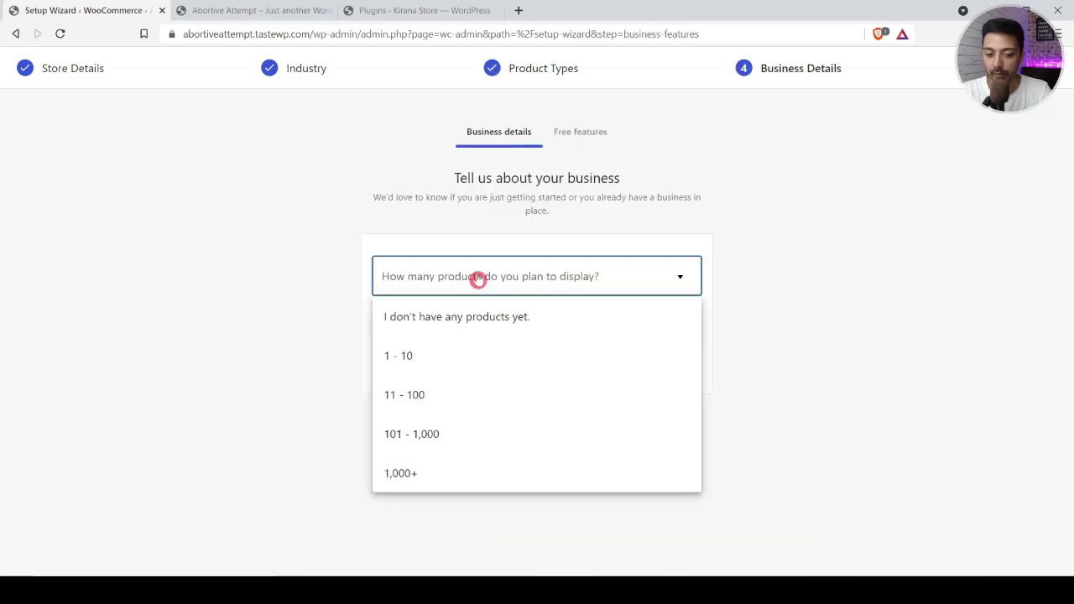
{"action": "left_click", "coordinate": [407, 394]}
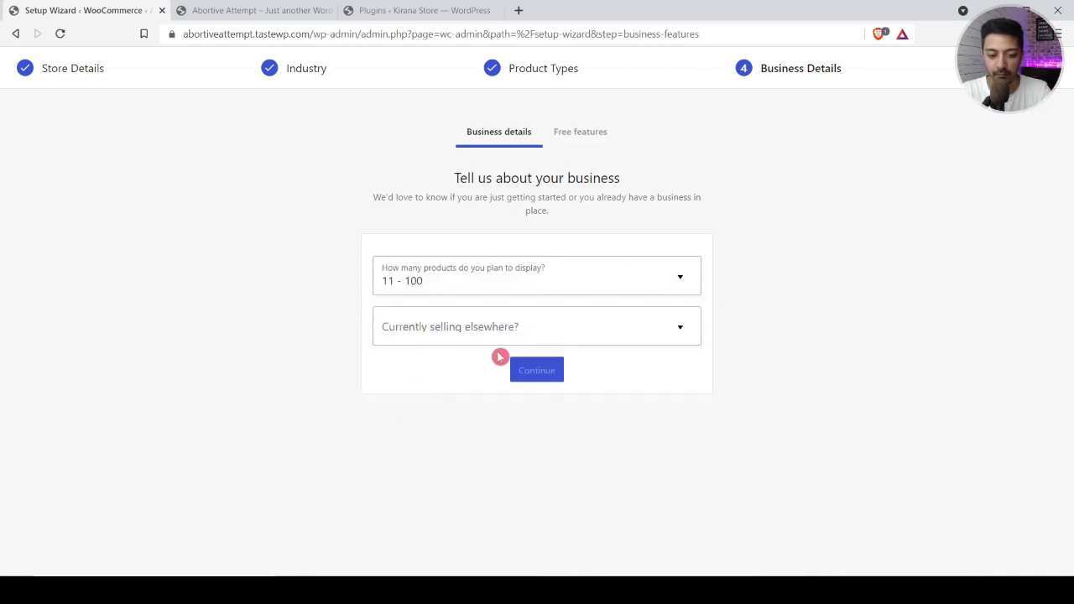
{"action": "left_click", "coordinate": [531, 334]}
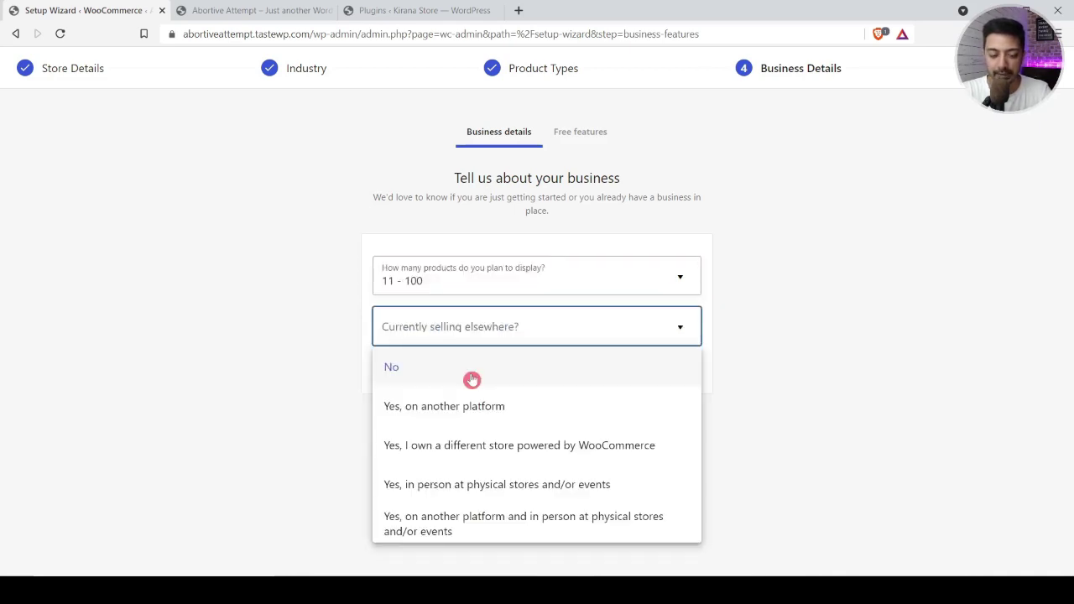
{"action": "left_click", "coordinate": [472, 374]}
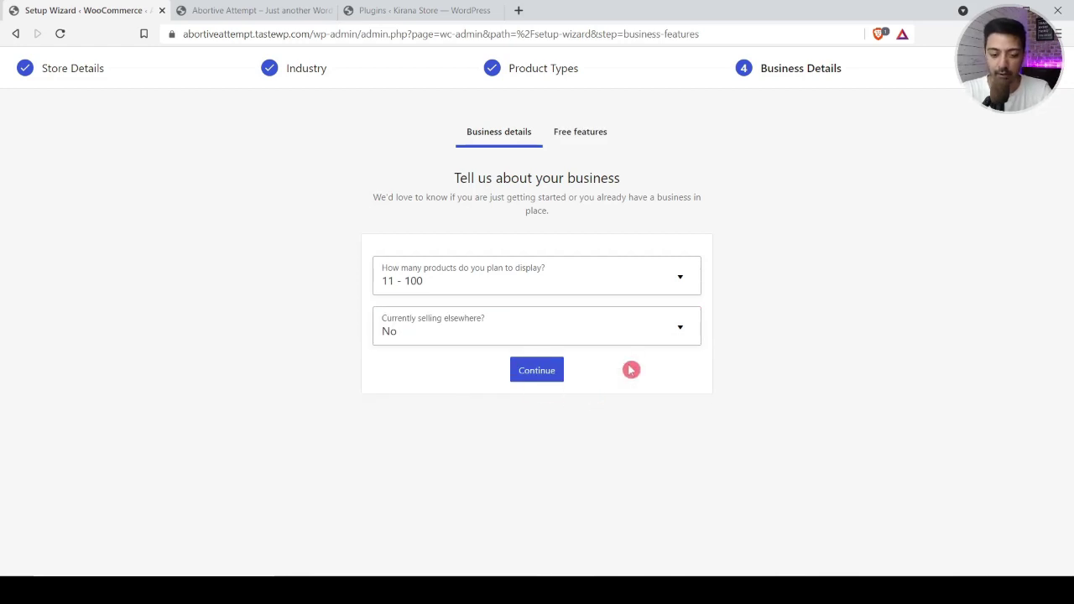
{"action": "left_click", "coordinate": [540, 370]}
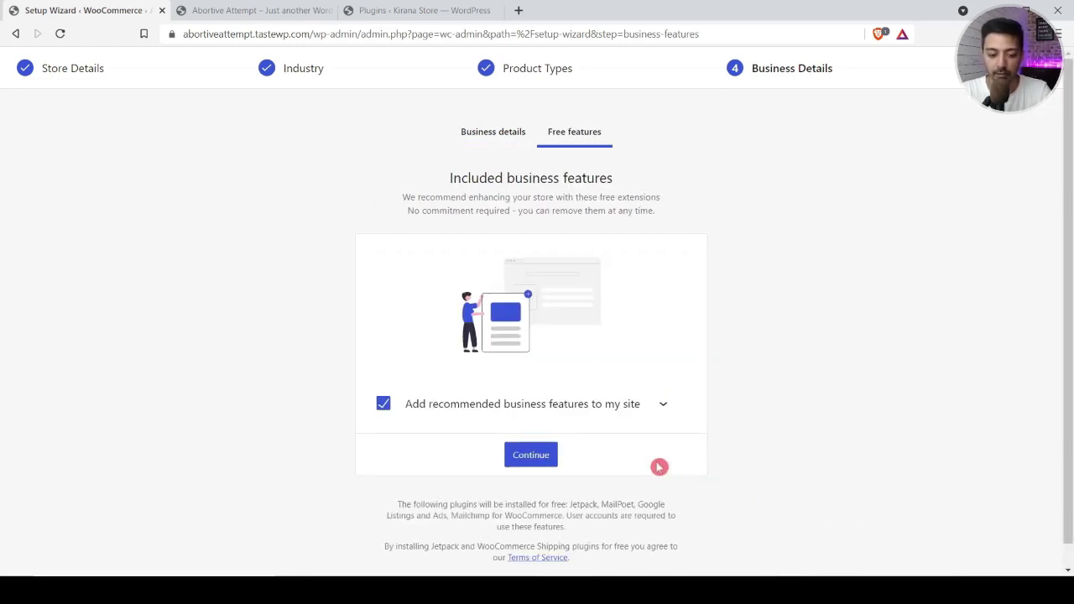
Step: Untick all recommended free business features and continue to the theme step
{"action": "left_click", "coordinate": [663, 404]}
{"action": "scroll", "coordinate": [478, 324], "scroll_direction": "down", "scroll_amount": 4}
{"action": "scroll", "coordinate": [477, 326], "scroll_direction": "up", "scroll_amount": 2}
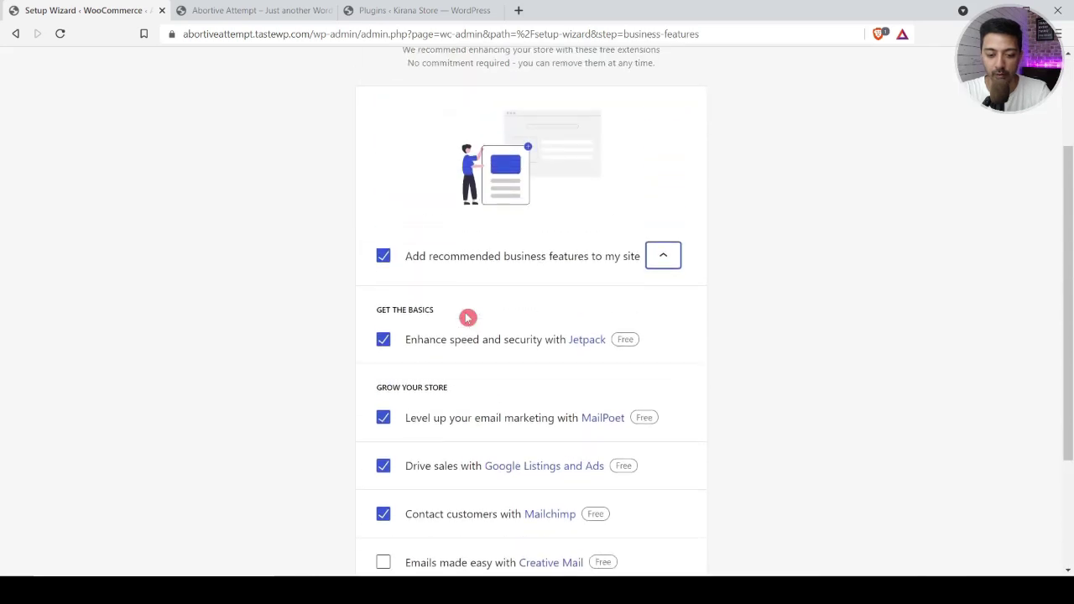
{"action": "left_click", "coordinate": [383, 256]}
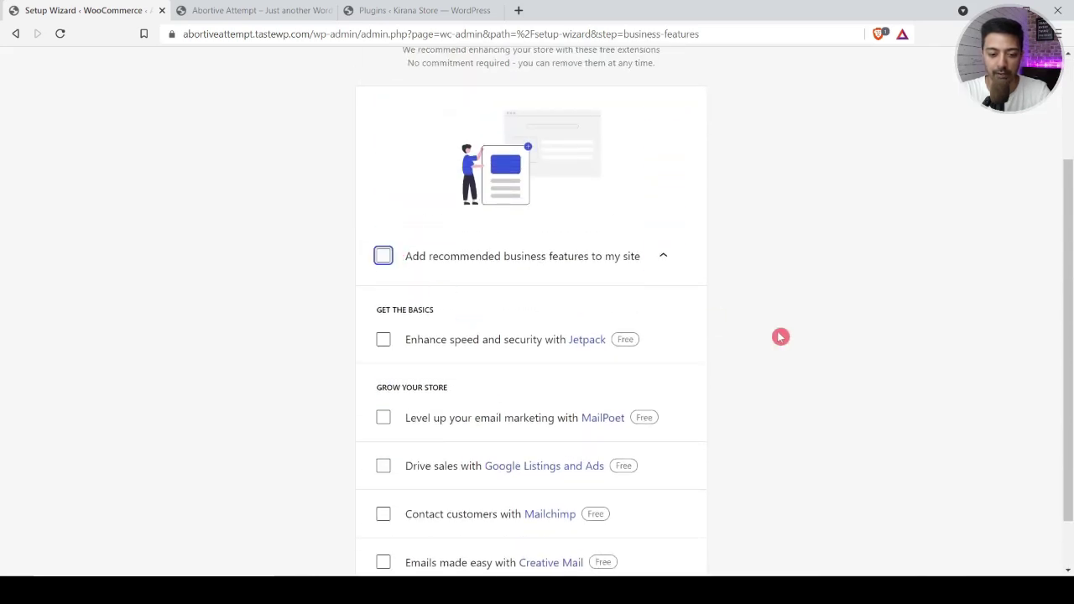
{"action": "scroll", "coordinate": [542, 504], "scroll_direction": "down", "scroll_amount": 2}
{"action": "left_click", "coordinate": [542, 547]}
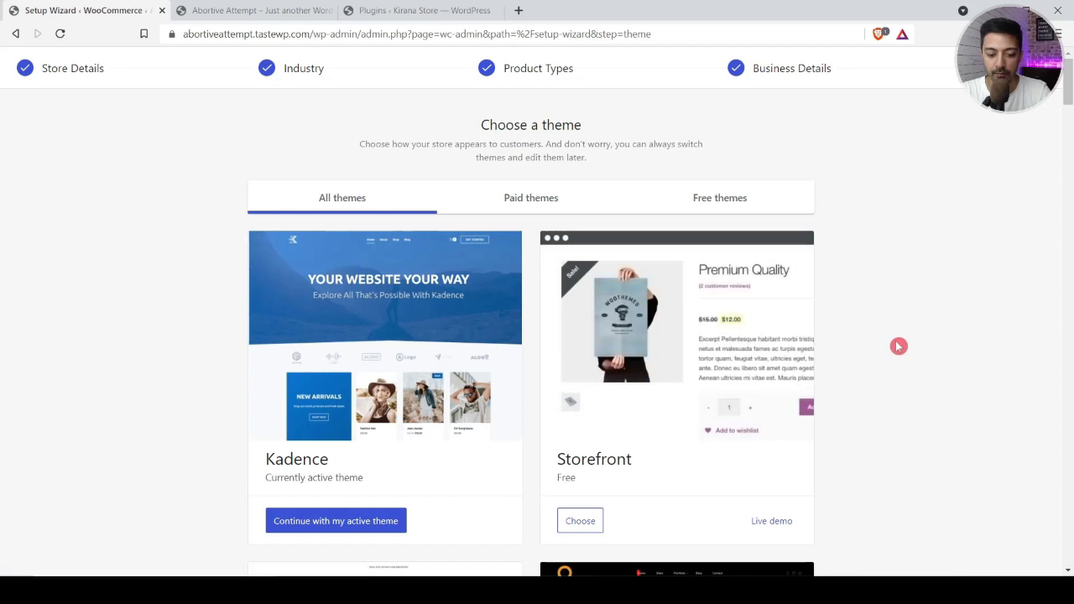
Step: Finish setup with the active Kadence theme, dismiss the welcome popup, and review the task list
{"action": "scroll", "coordinate": [356, 305], "scroll_direction": "down", "scroll_amount": 3}
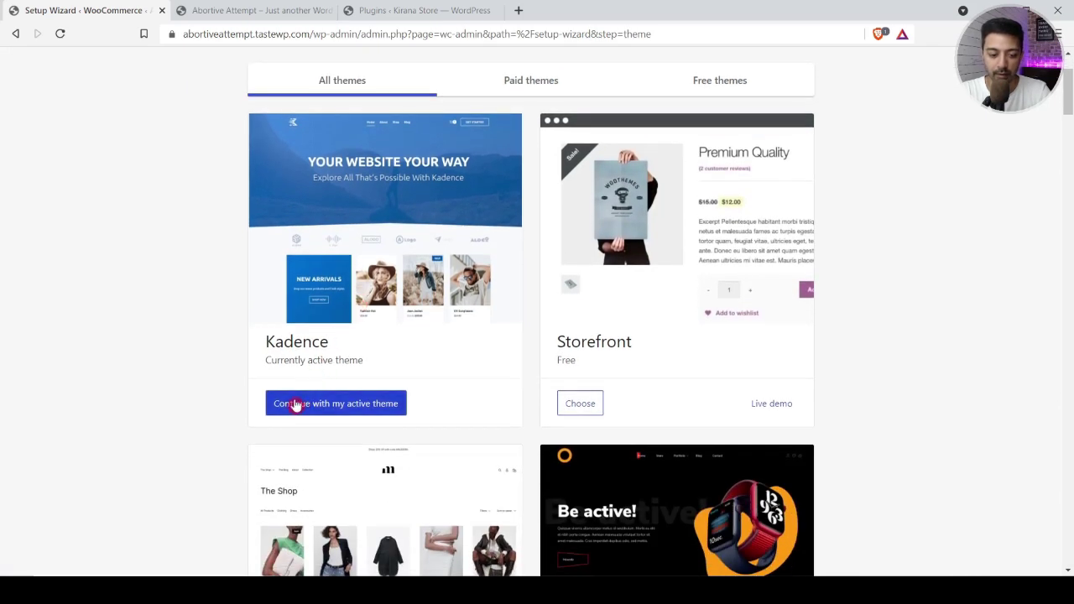
{"action": "left_click", "coordinate": [292, 405]}
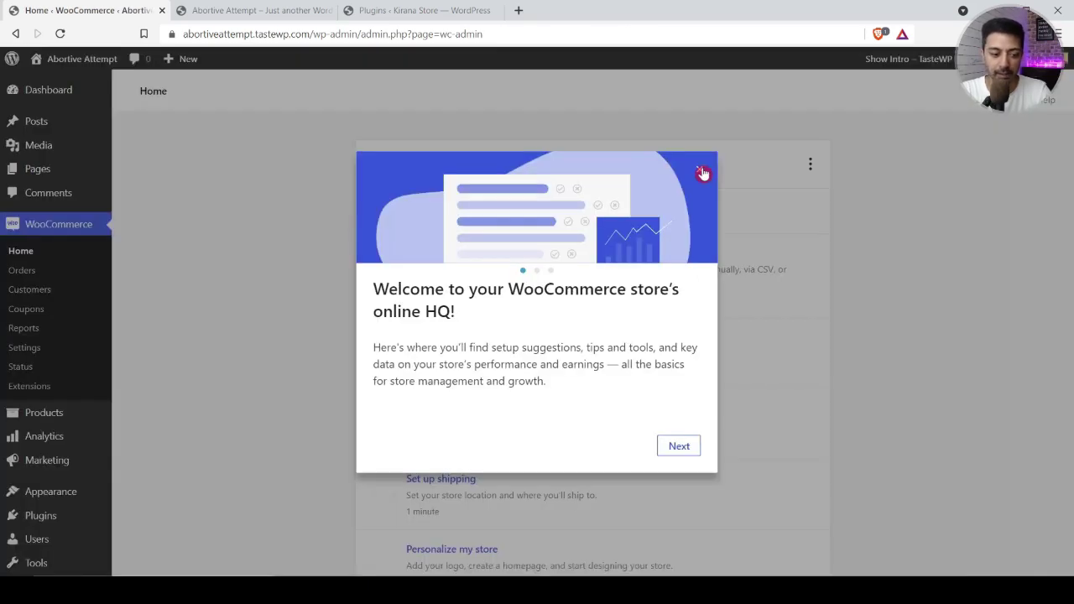
{"action": "left_click", "coordinate": [701, 172]}
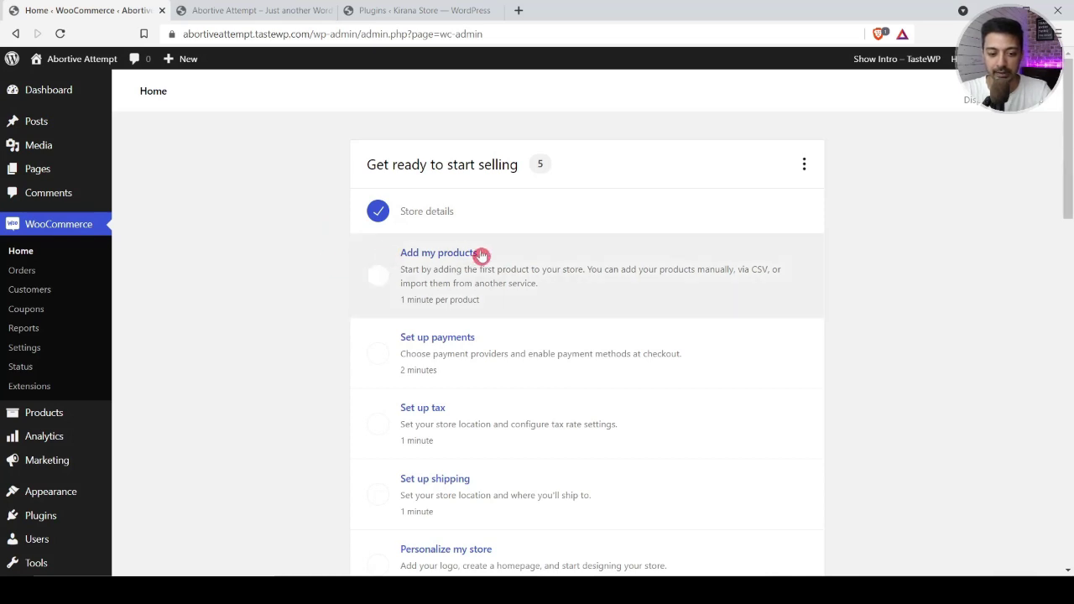
{"action": "scroll", "coordinate": [405, 341], "scroll_direction": "down", "scroll_amount": 2}
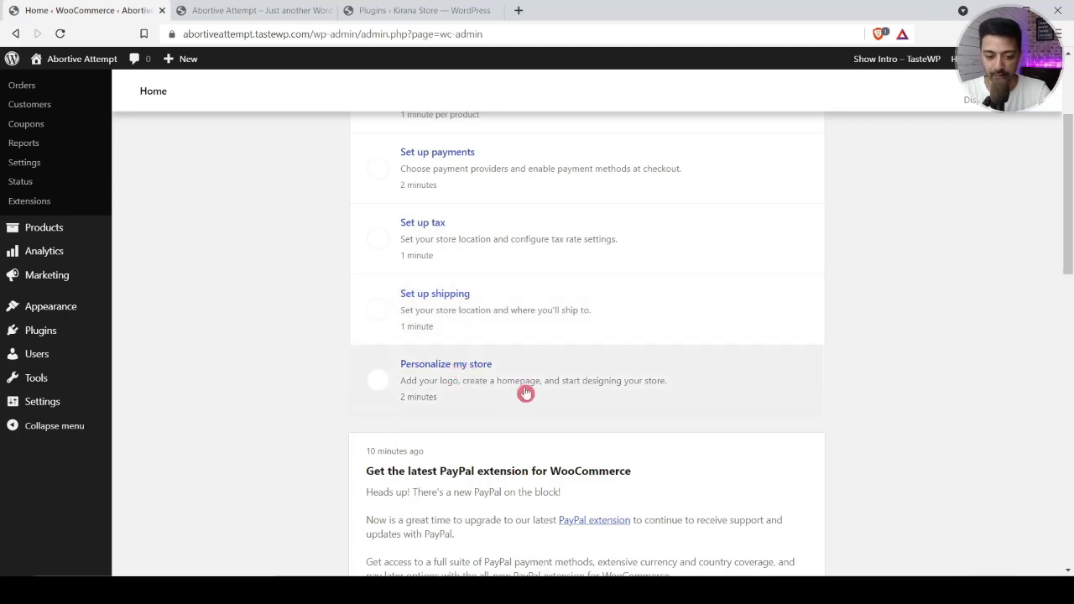
{"action": "scroll", "coordinate": [238, 390], "scroll_direction": "up", "scroll_amount": 2}
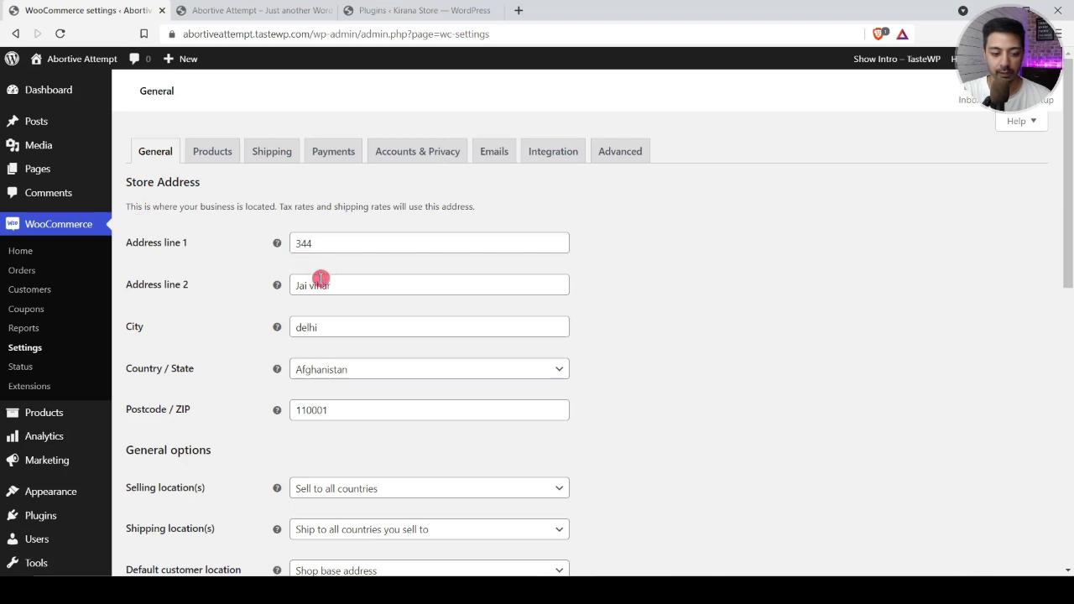
Step: Set the store country / state to India — Delhi
{"action": "left_click", "coordinate": [341, 371]}
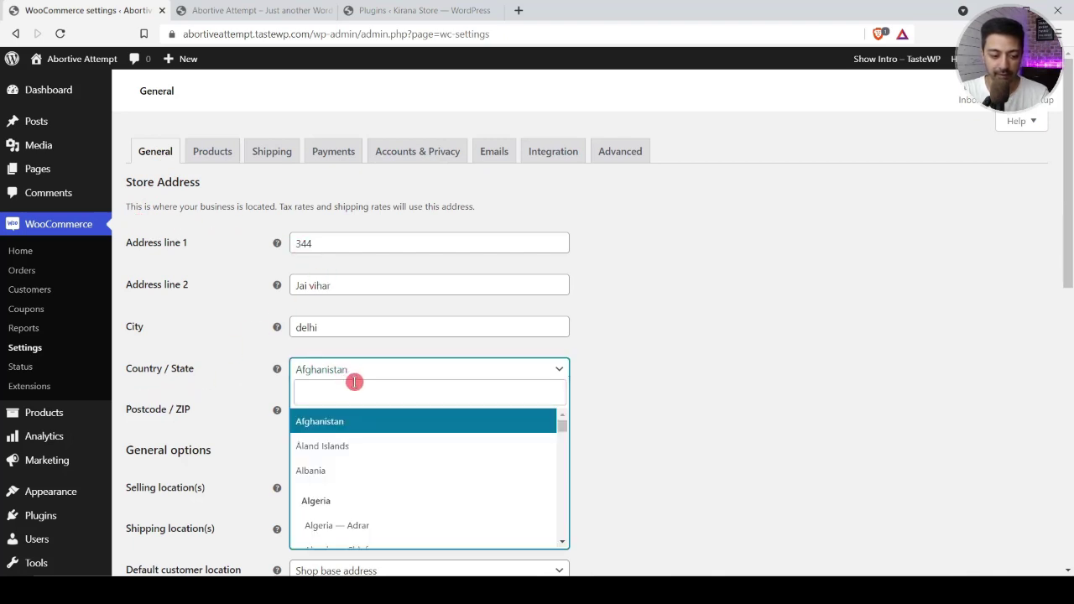
{"action": "left_click", "coordinate": [358, 385]}
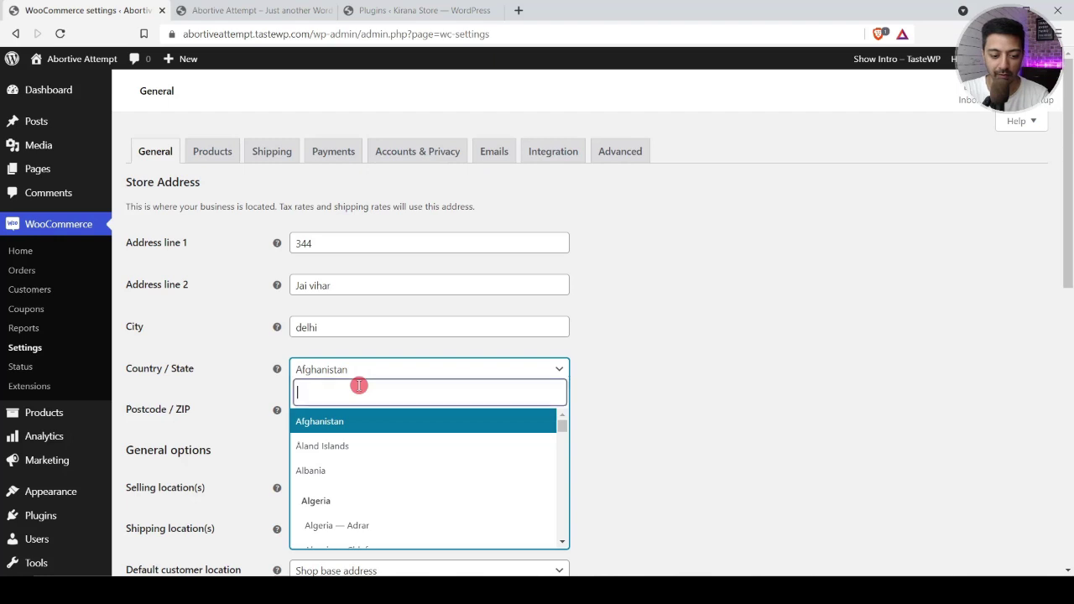
{"action": "type", "text": "india"}
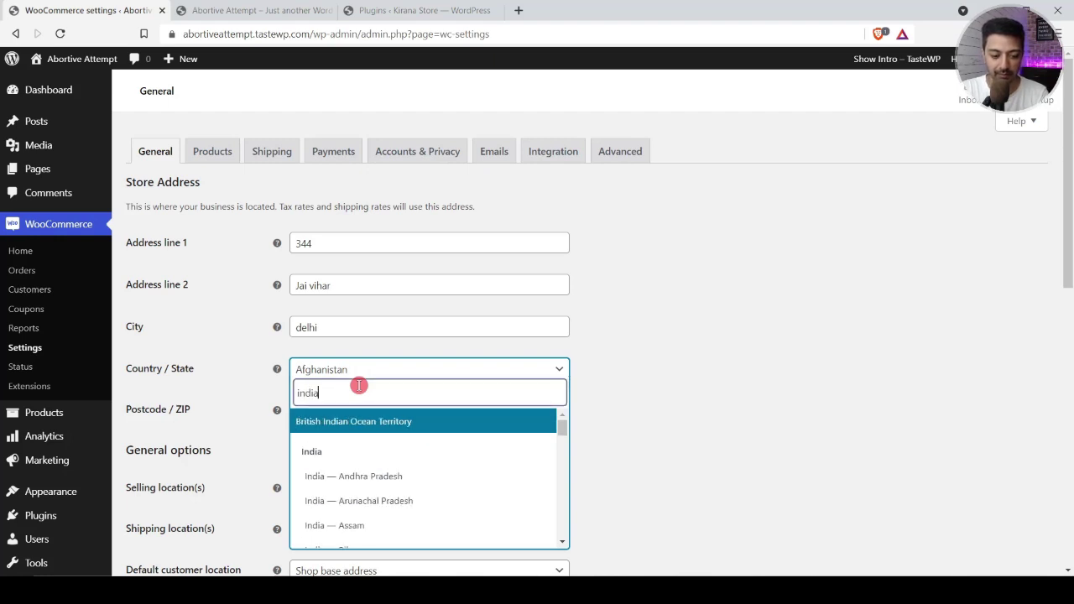
{"action": "key", "text": "Return"}
{"action": "scroll", "coordinate": [687, 416], "scroll_direction": "down", "scroll_amount": 2}
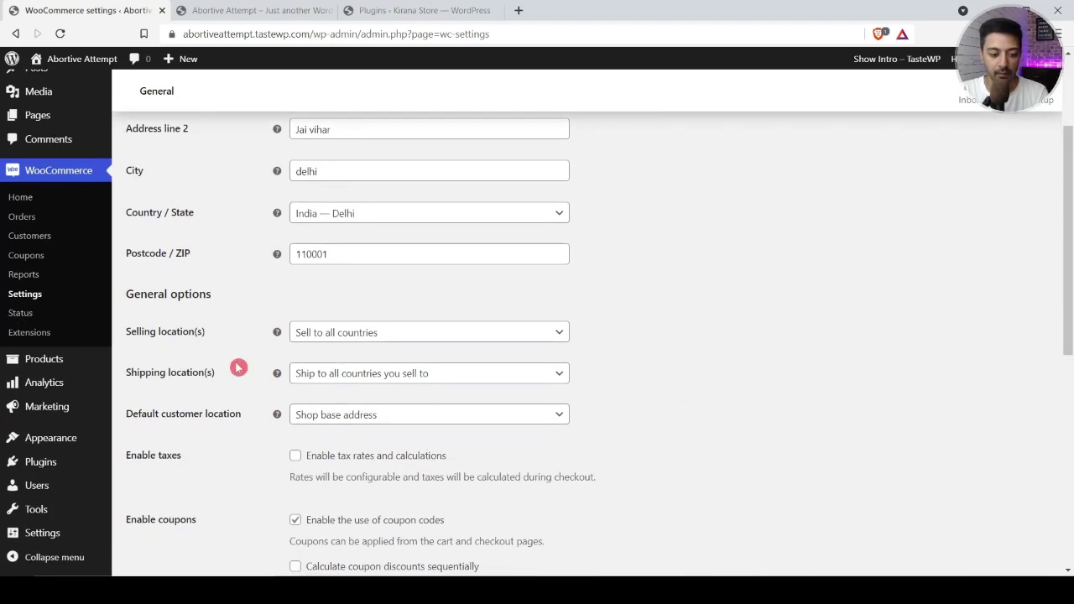
Step: Limit selling to specific countries, with India as the only country
{"action": "left_click", "coordinate": [347, 336]}
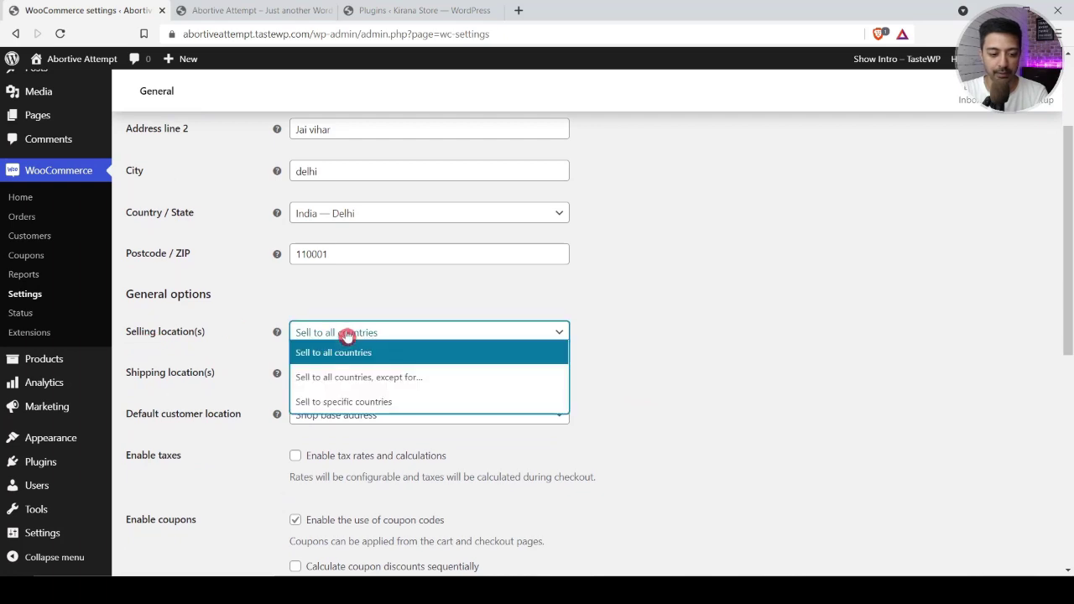
{"action": "left_click", "coordinate": [358, 400]}
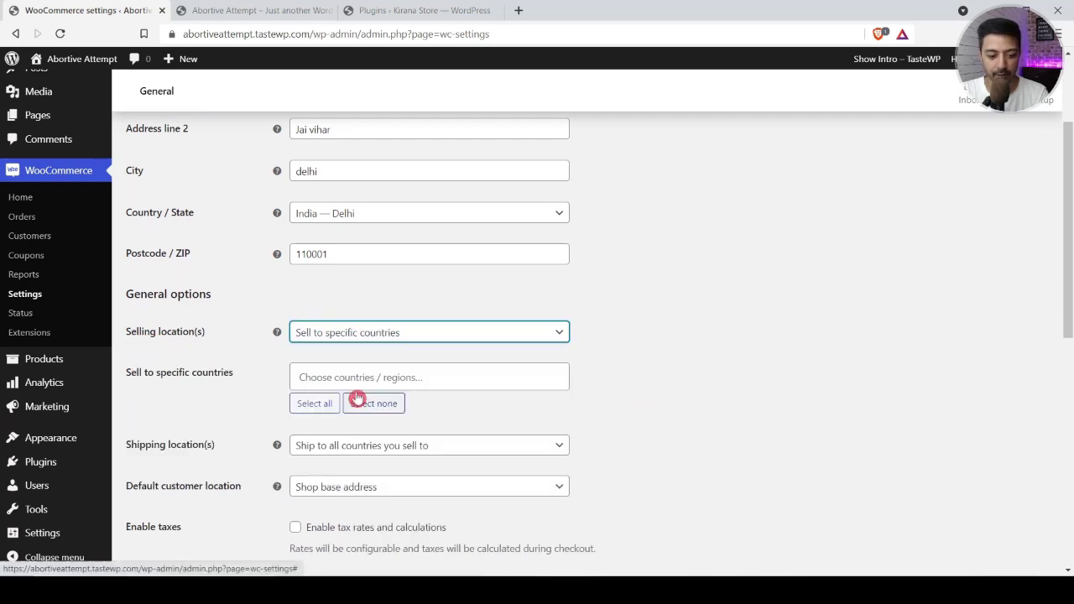
{"action": "left_click", "coordinate": [379, 376]}
{"action": "type", "text": "india"}
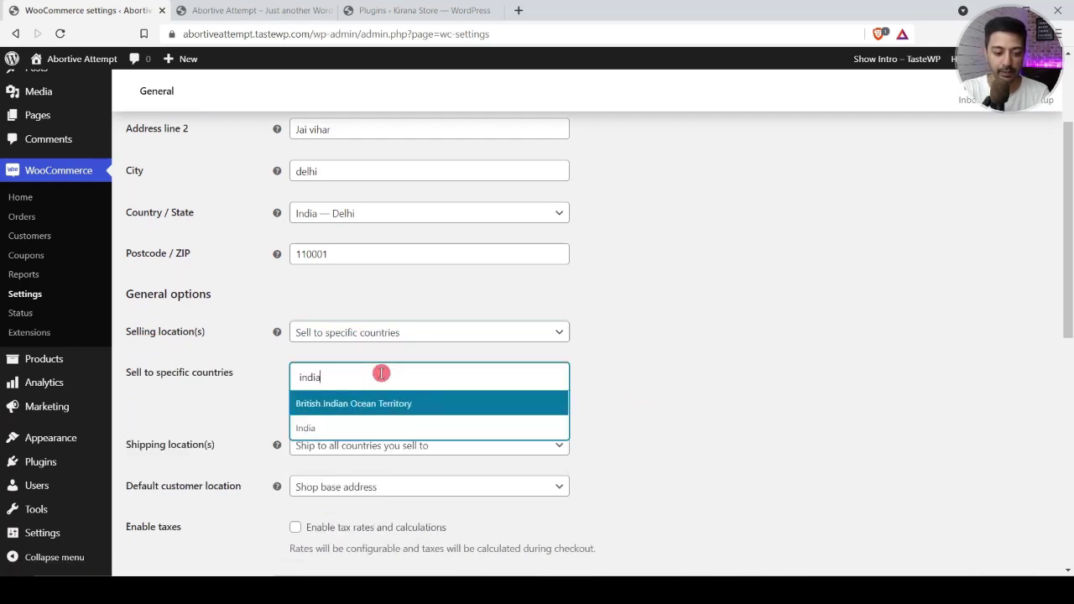
{"action": "left_click", "coordinate": [344, 427]}
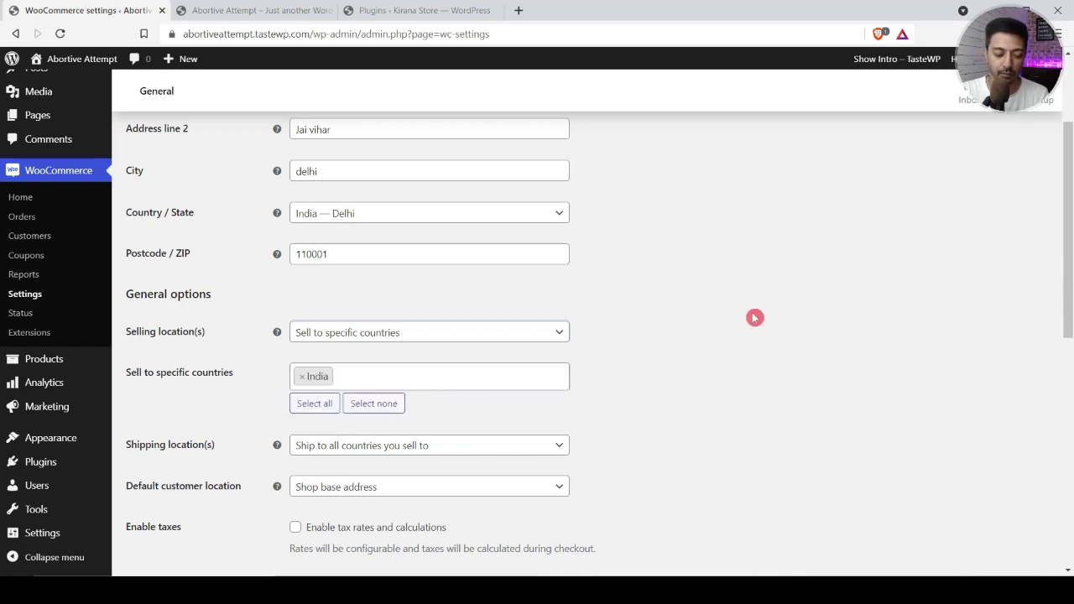
{"action": "left_click", "coordinate": [524, 330]}
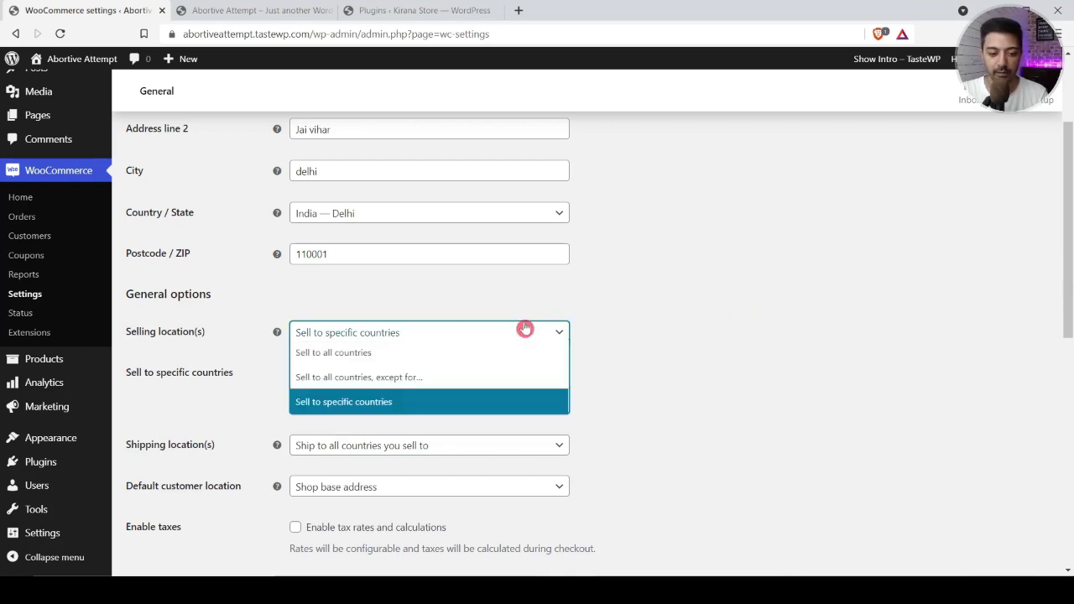
{"action": "left_click", "coordinate": [646, 321]}
{"action": "scroll", "coordinate": [336, 367], "scroll_direction": "down", "scroll_amount": 1}
Step: Keep shipping to all countries sold to and shop base address as default customer location
{"action": "left_click", "coordinate": [327, 369]}
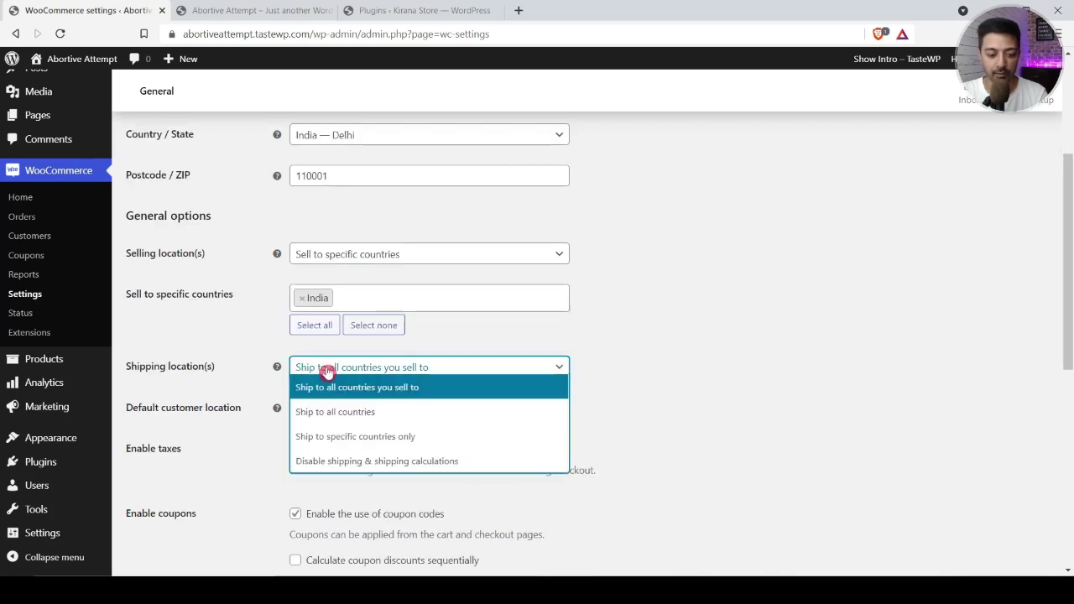
{"action": "left_click", "coordinate": [418, 394]}
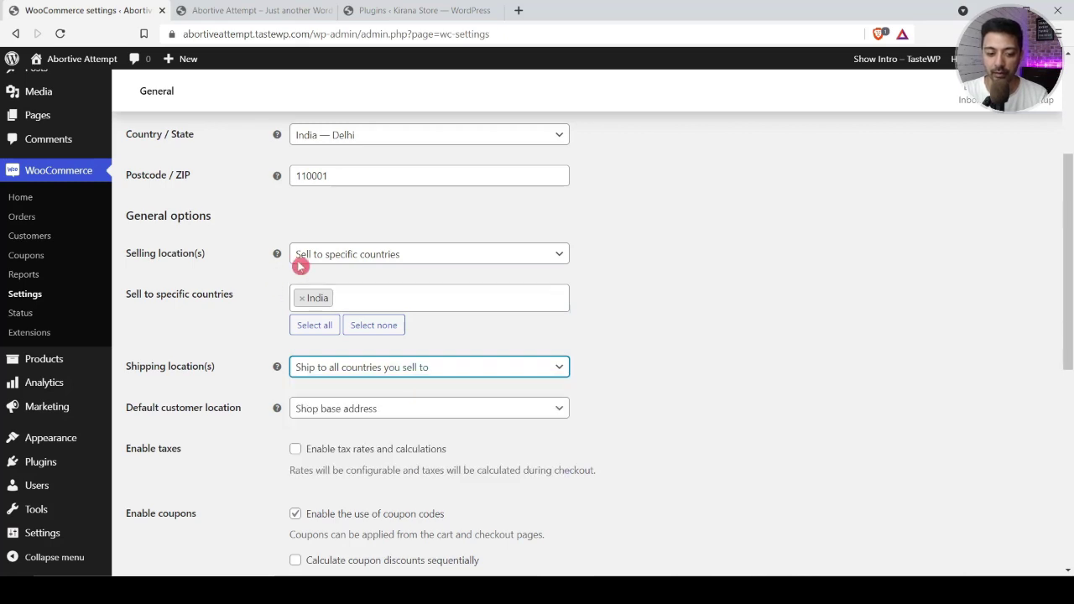
{"action": "left_click", "coordinate": [311, 409]}
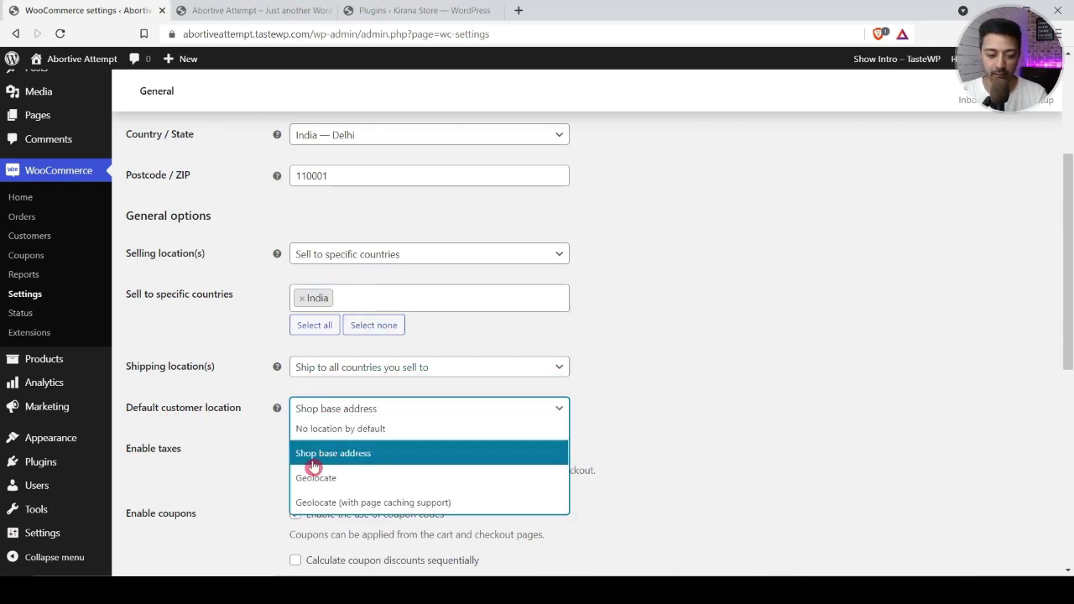
{"action": "left_click", "coordinate": [376, 457]}
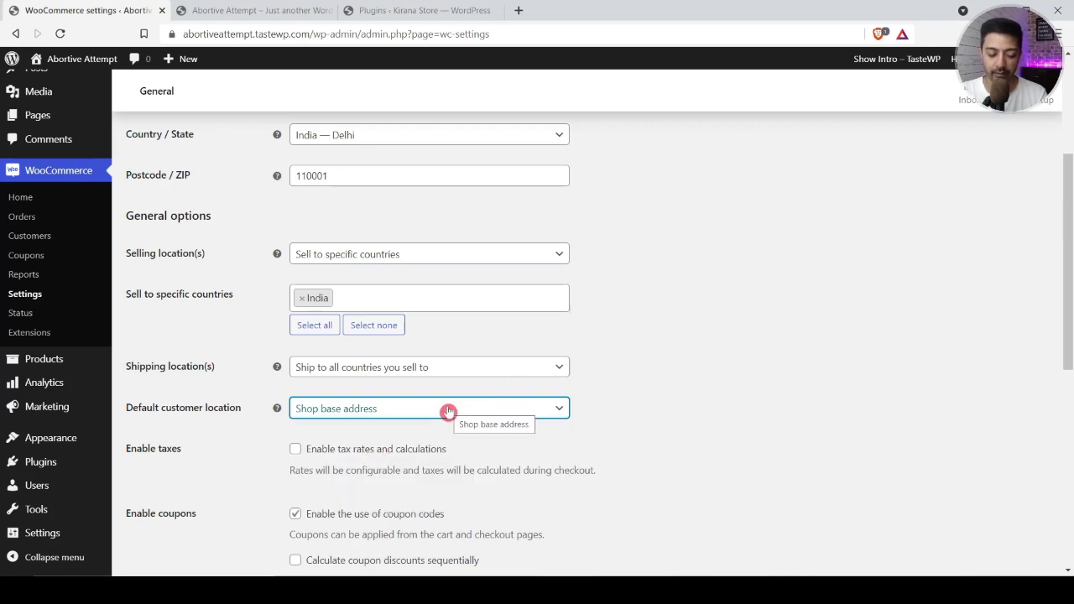
{"action": "left_click", "coordinate": [751, 351]}
{"action": "scroll", "coordinate": [748, 350], "scroll_direction": "down", "scroll_amount": 2}
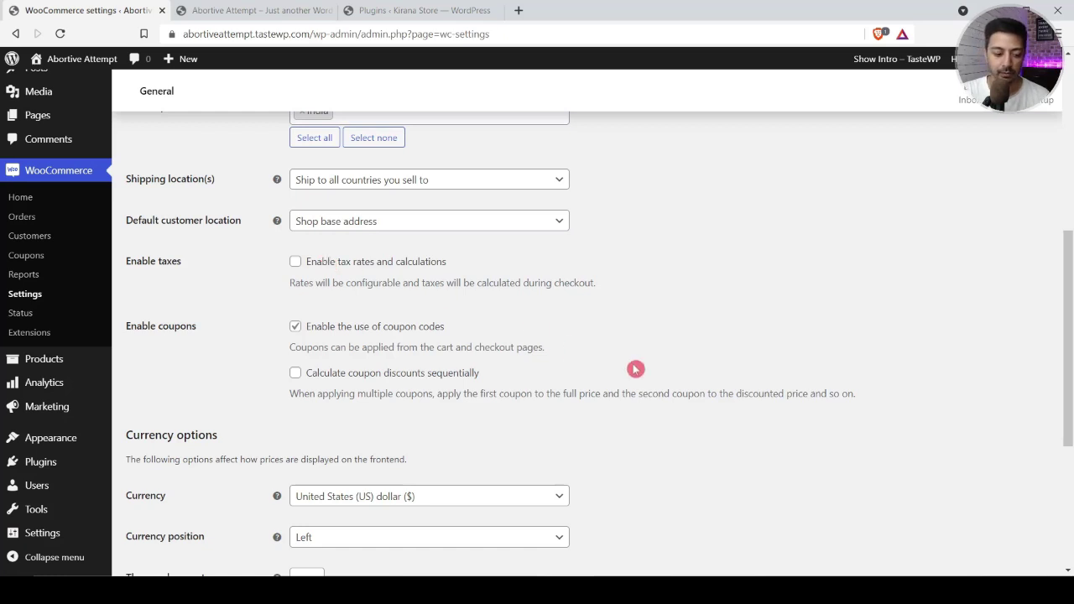
{"action": "scroll", "coordinate": [695, 414], "scroll_direction": "down", "scroll_amount": 2}
Step: Set the store currency to Indian rupee and save the general settings
{"action": "left_click", "coordinate": [456, 294]}
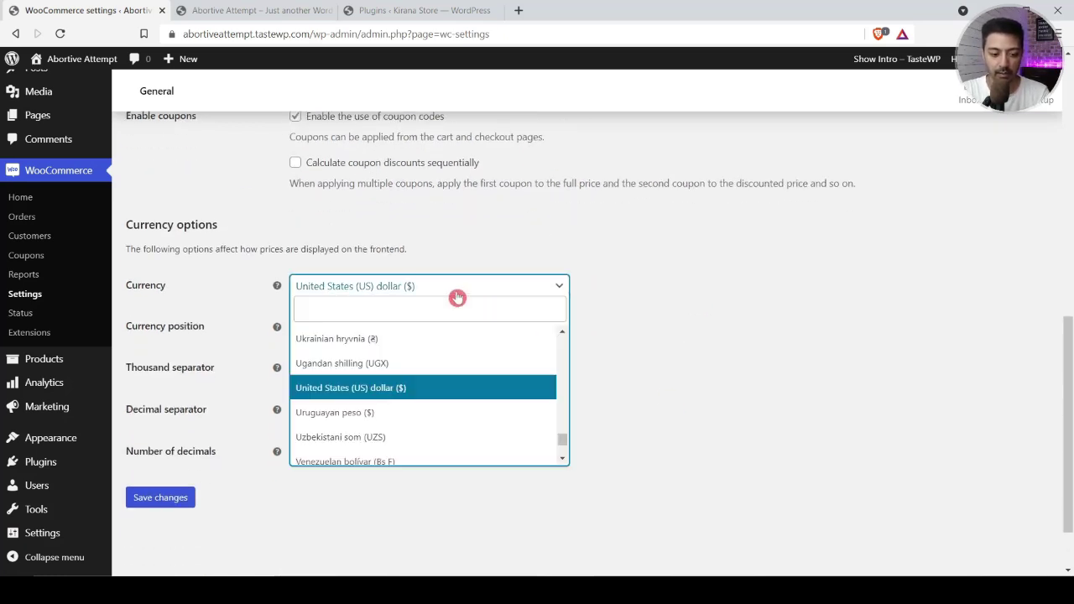
{"action": "type", "text": "India"}
{"action": "left_click", "coordinate": [361, 338]}
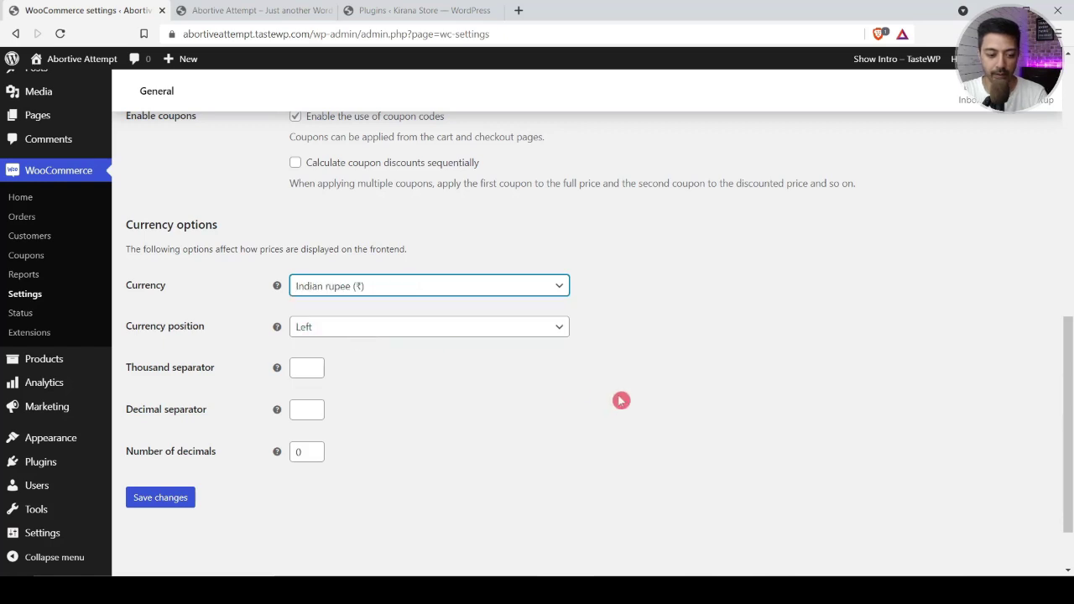
{"action": "left_click", "coordinate": [157, 498]}
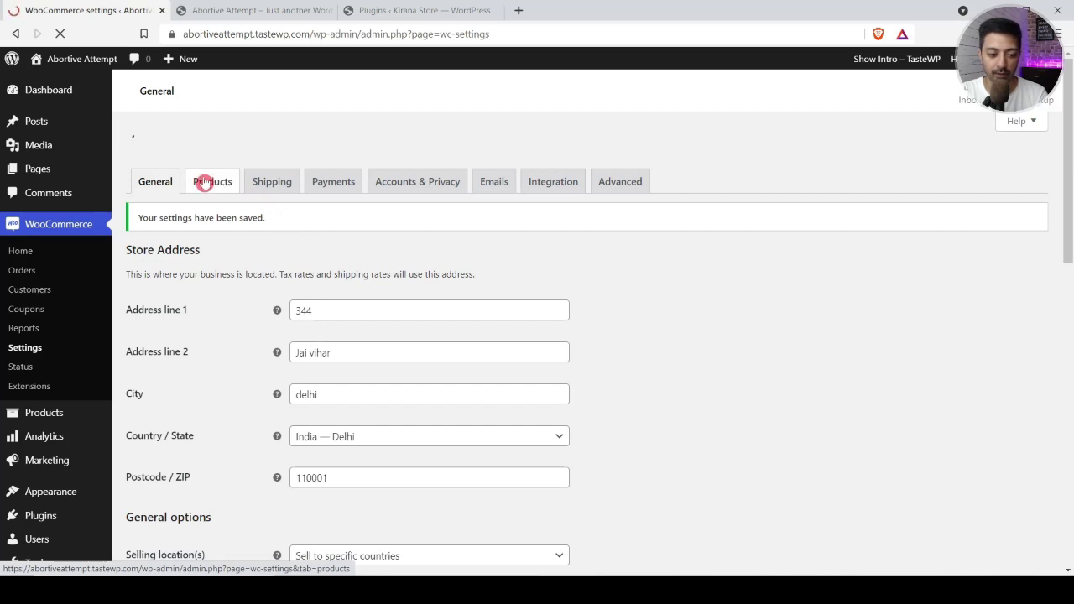
Step: Enable Cash on delivery as a payment method
{"action": "scroll", "coordinate": [311, 311], "scroll_direction": "down", "scroll_amount": 3}
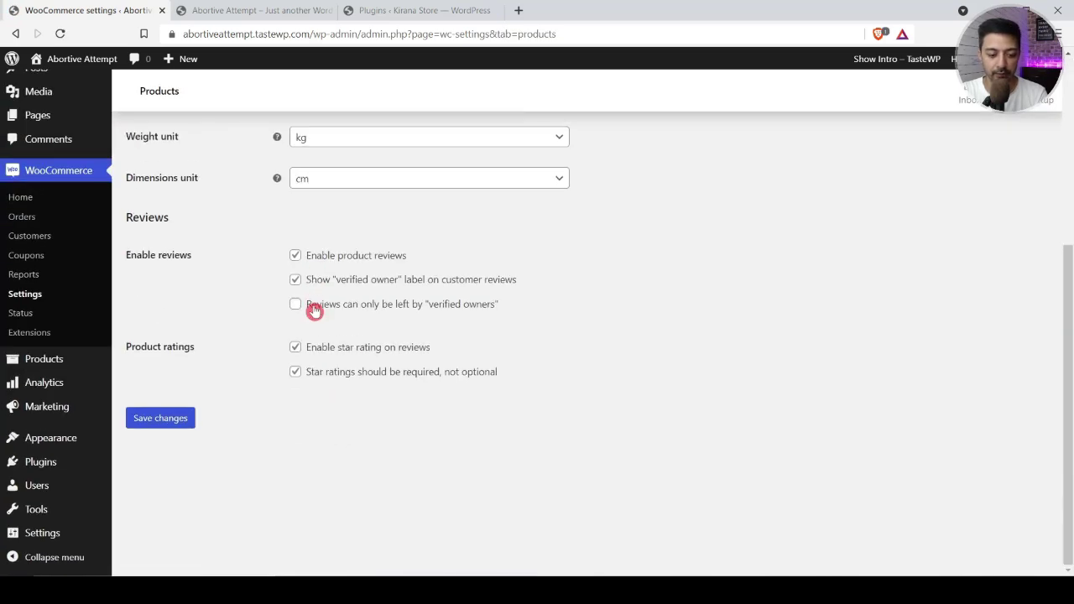
{"action": "scroll", "coordinate": [314, 311], "scroll_direction": "up", "scroll_amount": 4}
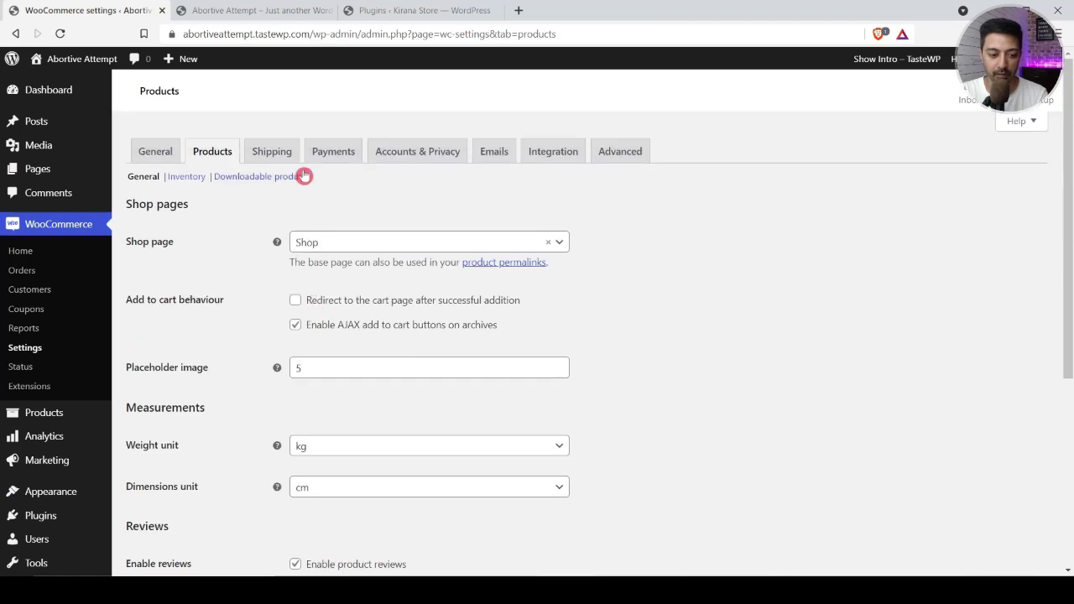
{"action": "left_click", "coordinate": [281, 148]}
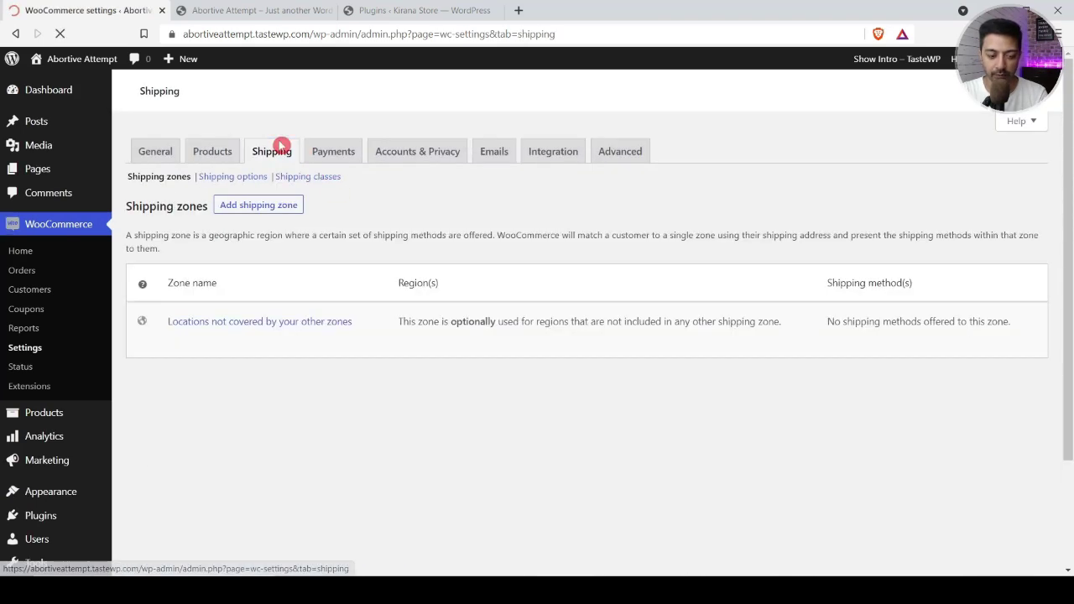
{"action": "scroll", "coordinate": [516, 241], "scroll_direction": "down", "scroll_amount": 1}
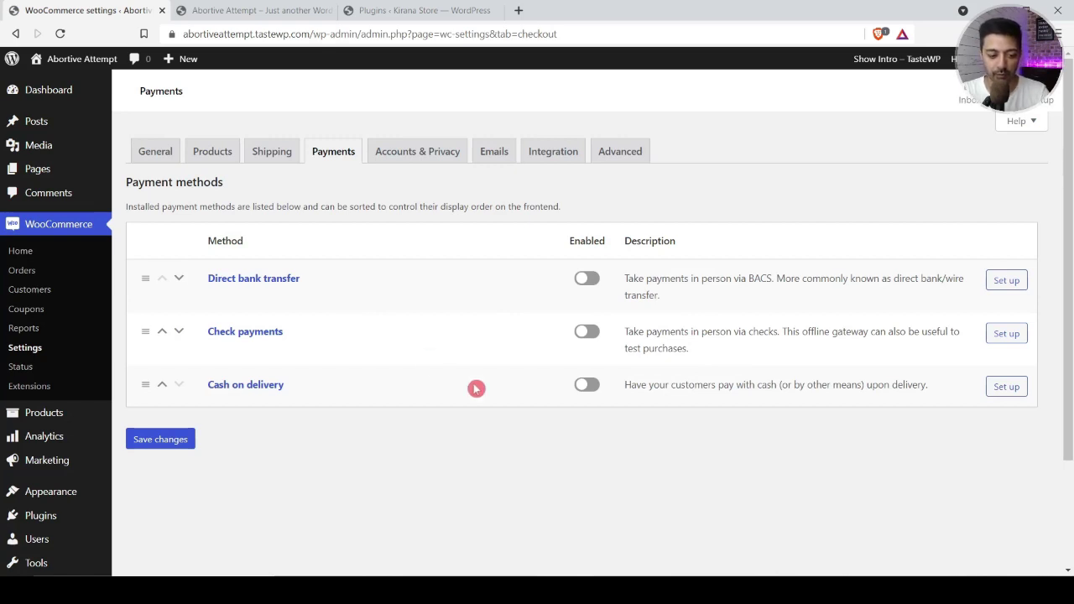
{"action": "left_click", "coordinate": [588, 388]}
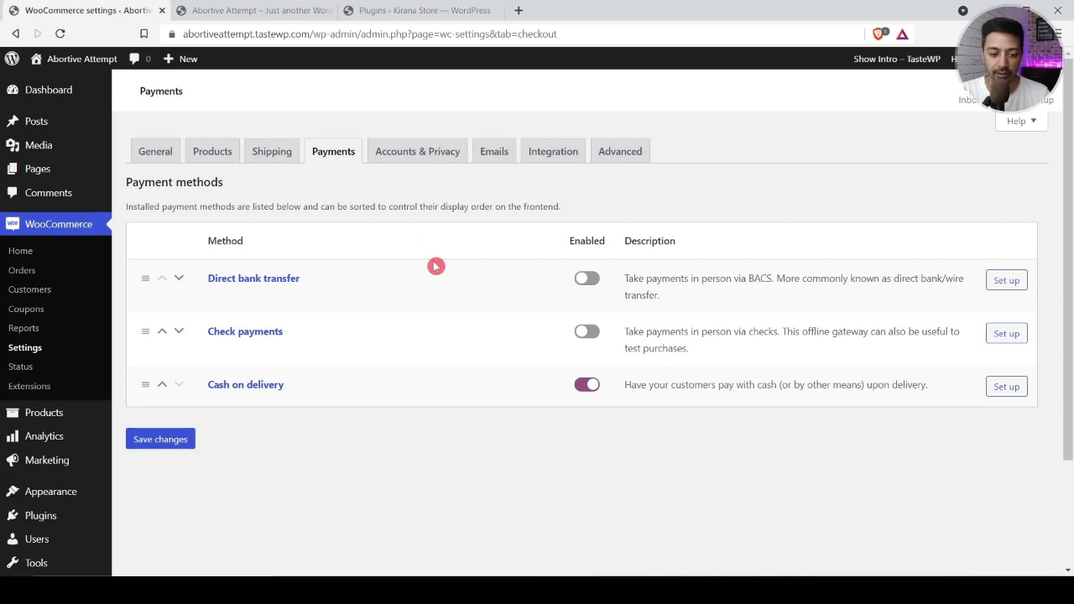
Step: Save the Accounts & Privacy settings and return to the General settings tab
{"action": "left_click", "coordinate": [411, 158]}
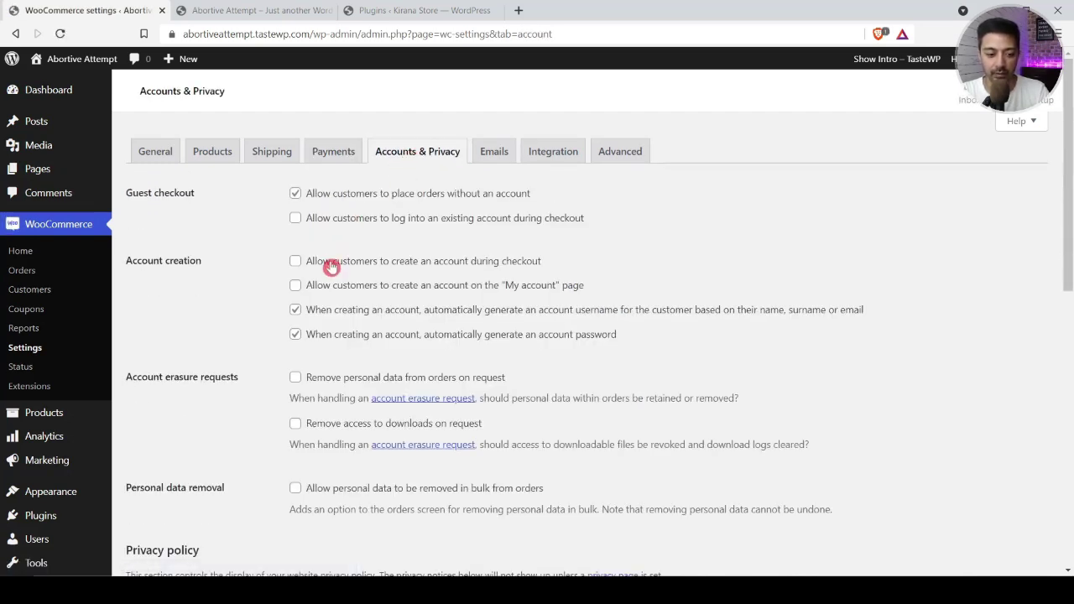
{"action": "scroll", "coordinate": [313, 340], "scroll_direction": "down", "scroll_amount": 2}
{"action": "scroll", "coordinate": [313, 340], "scroll_direction": "down", "scroll_amount": 5}
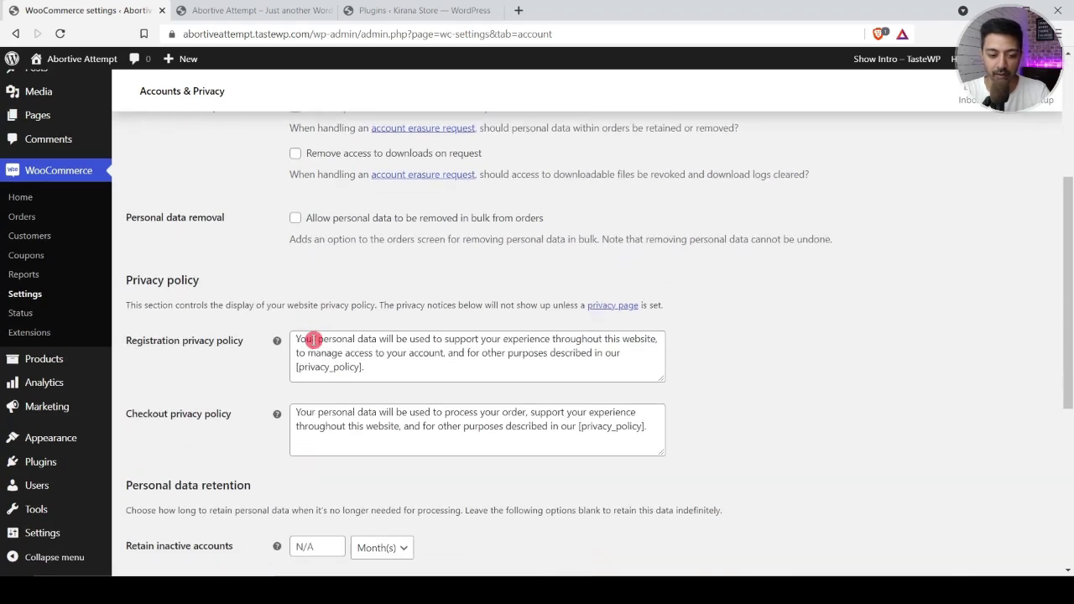
{"action": "left_click", "coordinate": [174, 422]}
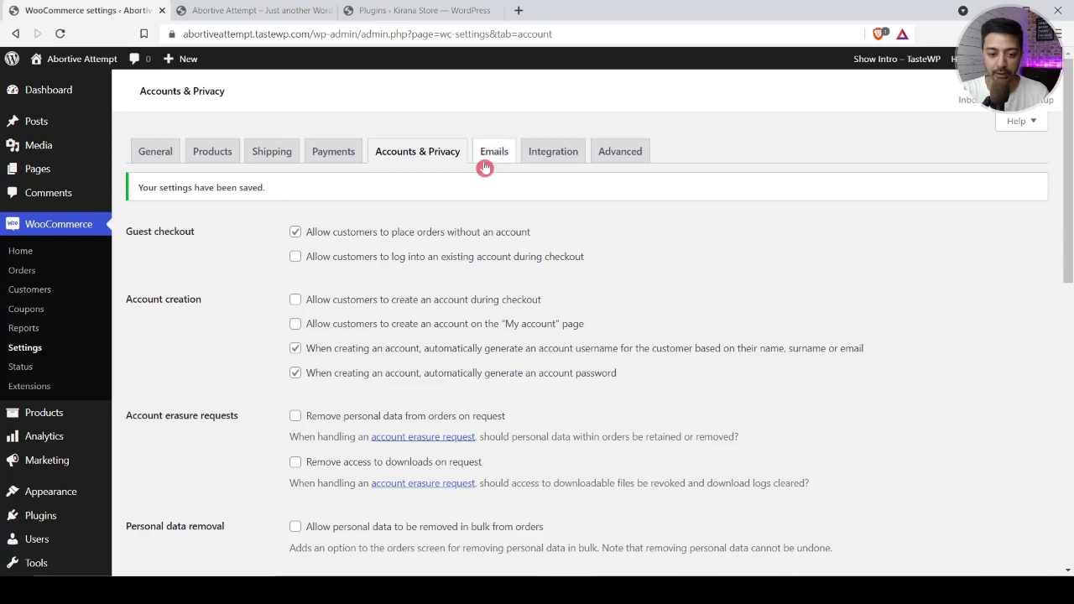
{"action": "left_click", "coordinate": [156, 151]}
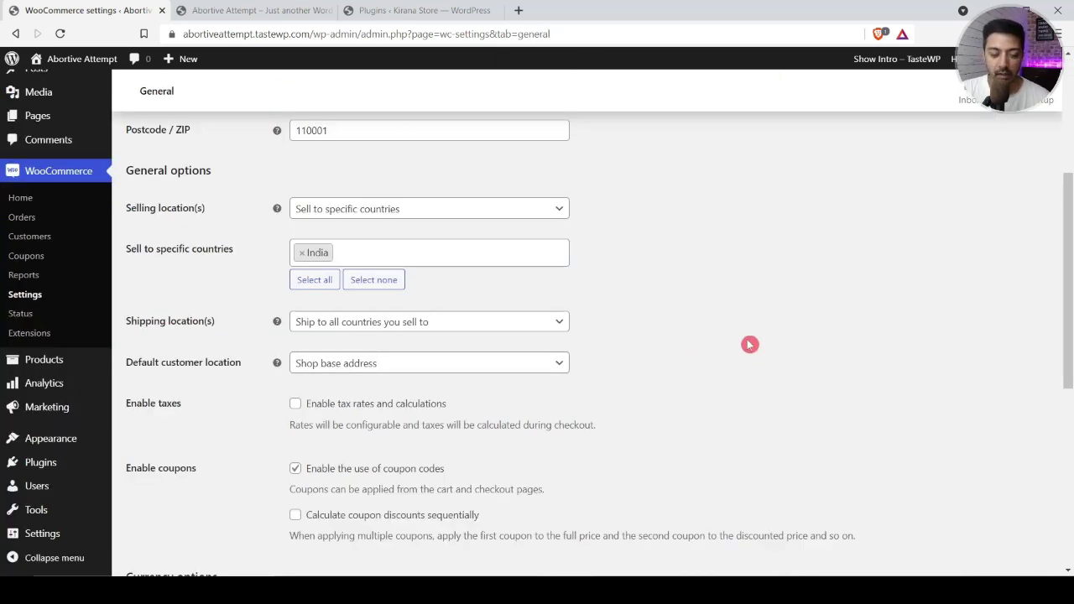
Step: In Settings > General, set the site timezone to Kolkata
{"action": "left_click", "coordinate": [34, 535]}
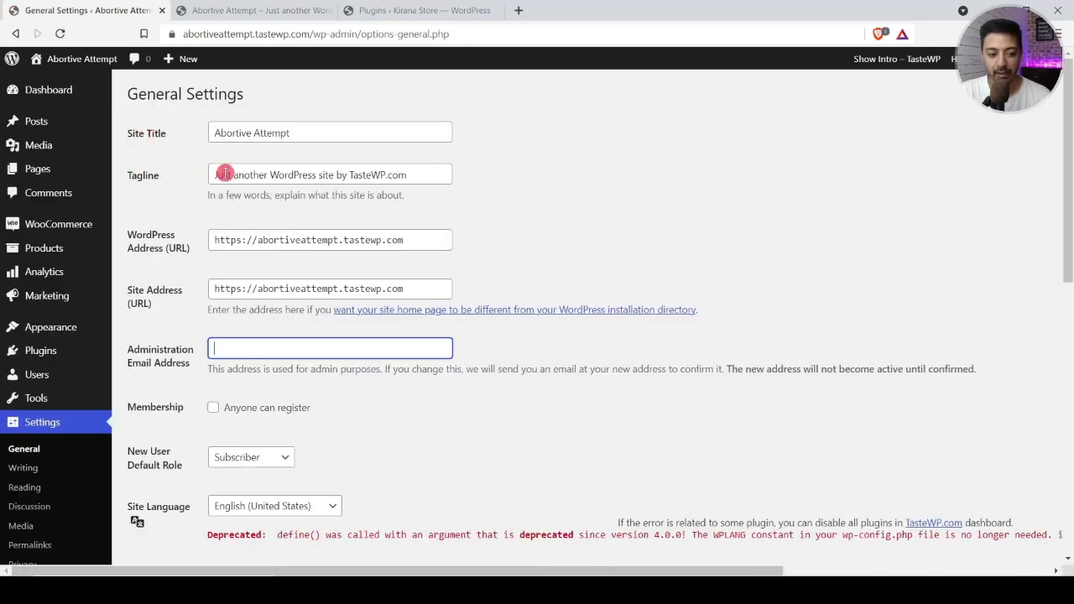
{"action": "left_click", "coordinate": [324, 132]}
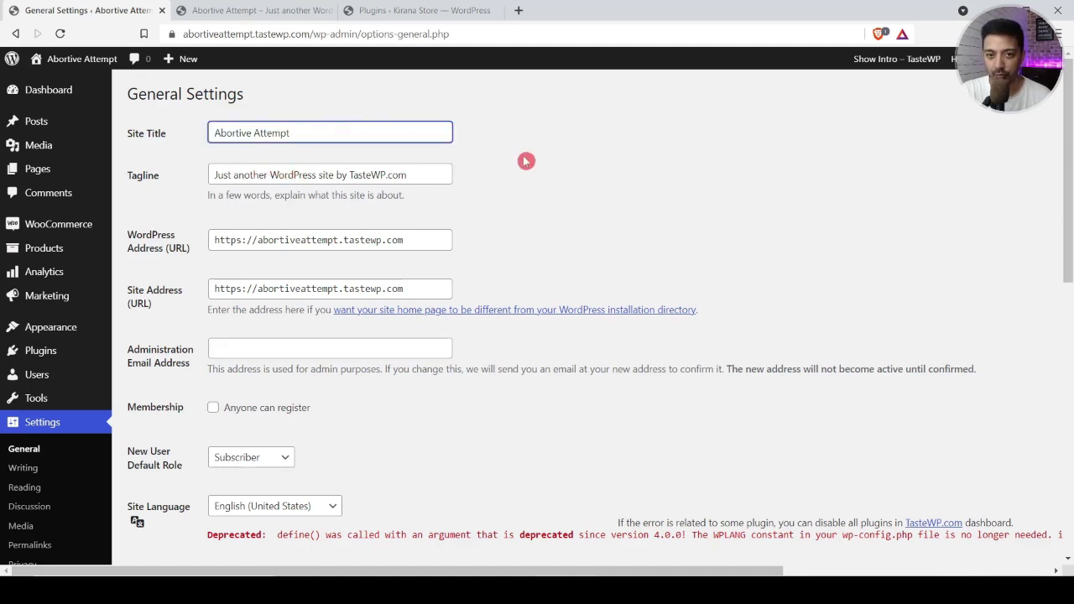
{"action": "scroll", "coordinate": [333, 147], "scroll_direction": "down", "scroll_amount": 3}
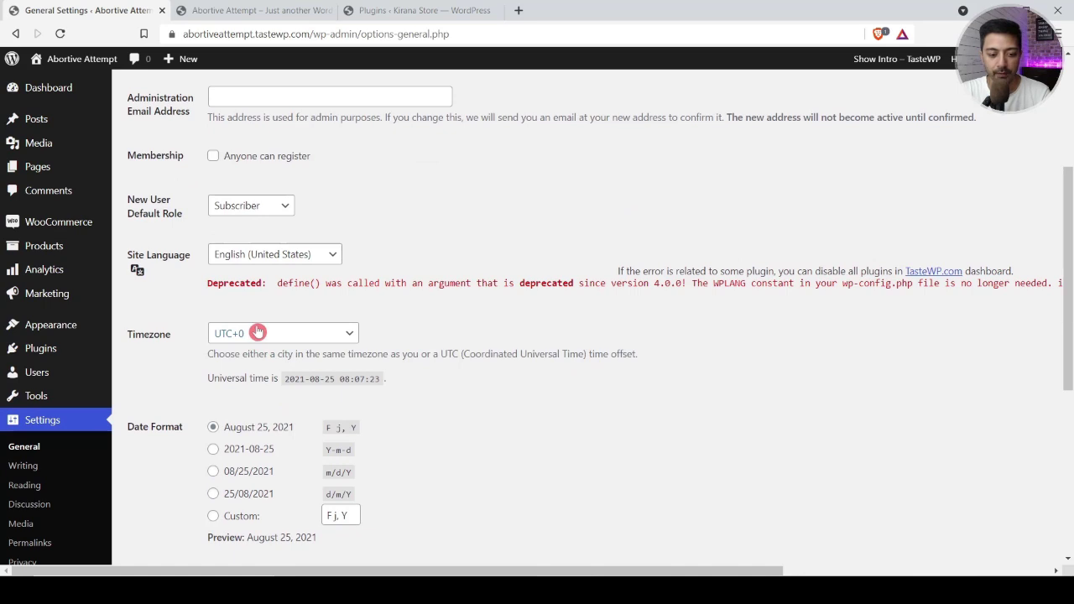
{"action": "left_click", "coordinate": [257, 333]}
{"action": "type", "text": "kol"}
{"action": "left_click", "coordinate": [243, 309]}
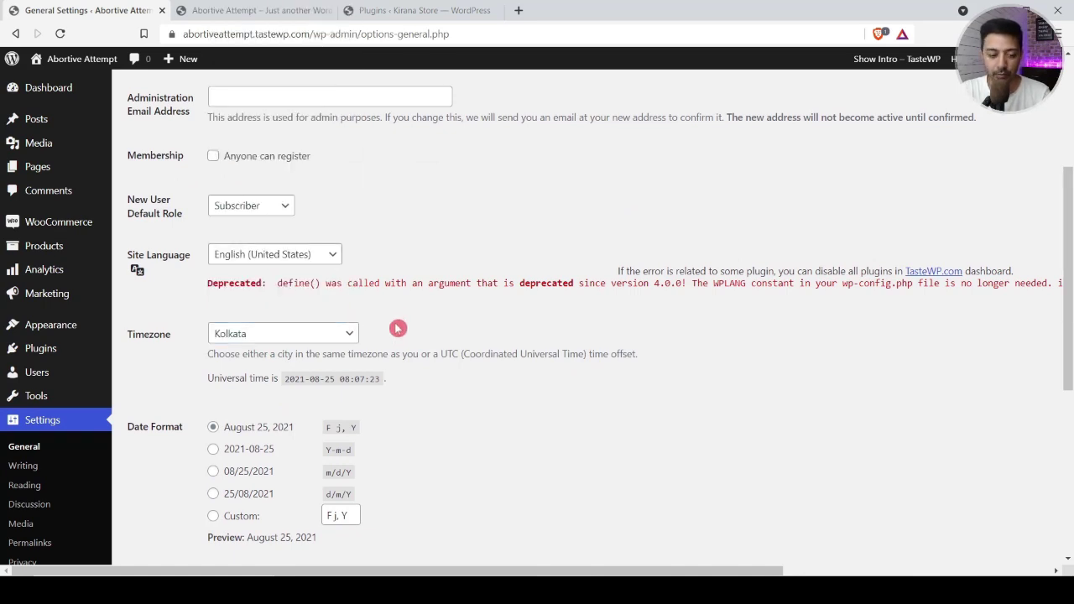
{"action": "scroll", "coordinate": [471, 419], "scroll_direction": "down", "scroll_amount": 5}
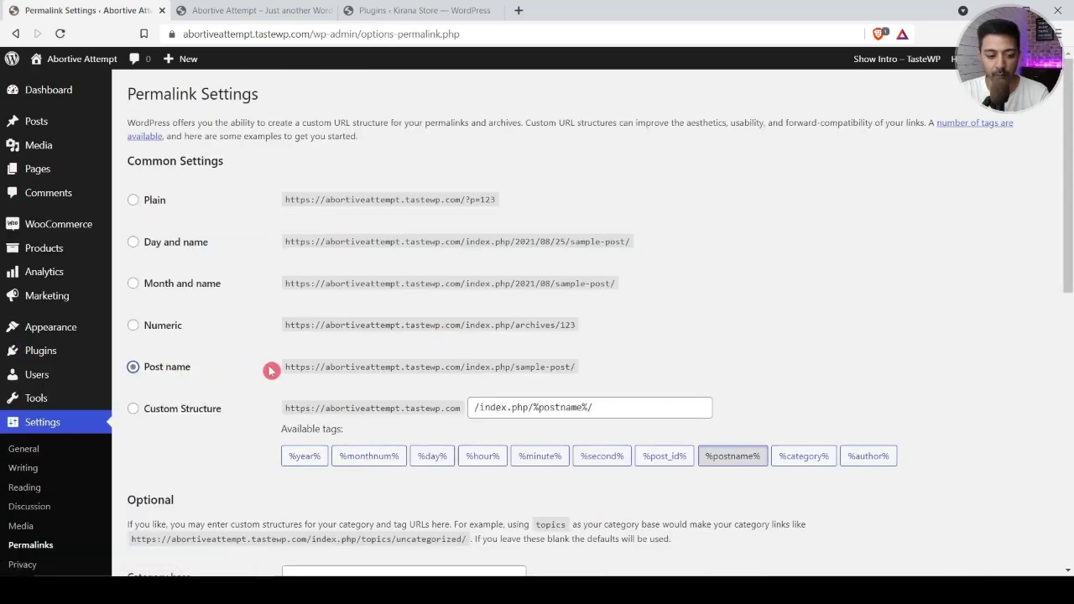
Step: Save the Post name permalink settings, then open the All Pages list
{"action": "scroll", "coordinate": [250, 446], "scroll_direction": "down", "scroll_amount": 4}
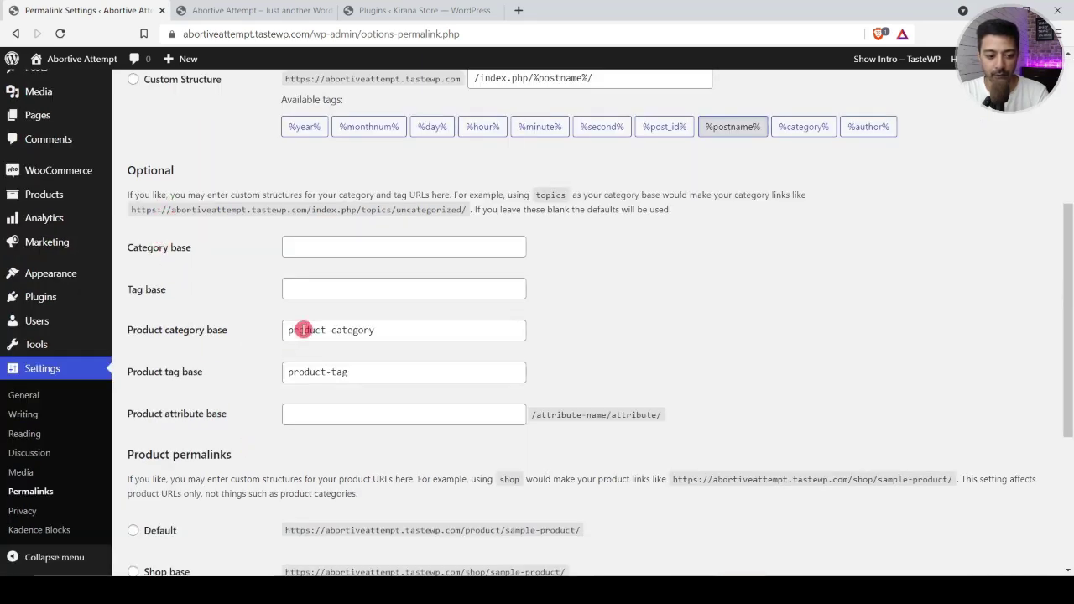
{"action": "scroll", "coordinate": [389, 396], "scroll_direction": "down", "scroll_amount": 3}
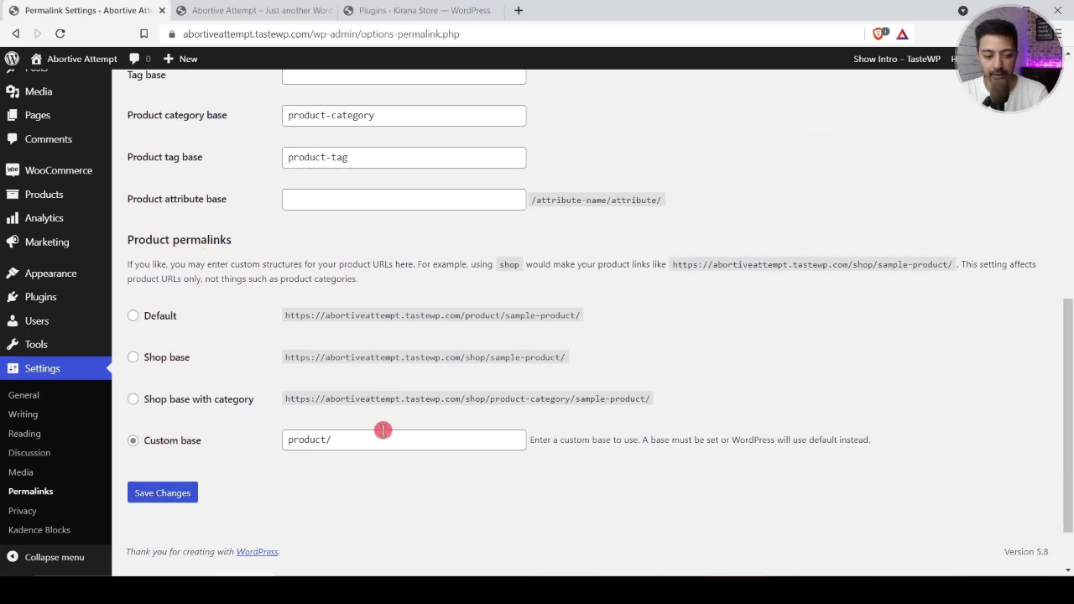
{"action": "left_click", "coordinate": [173, 495]}
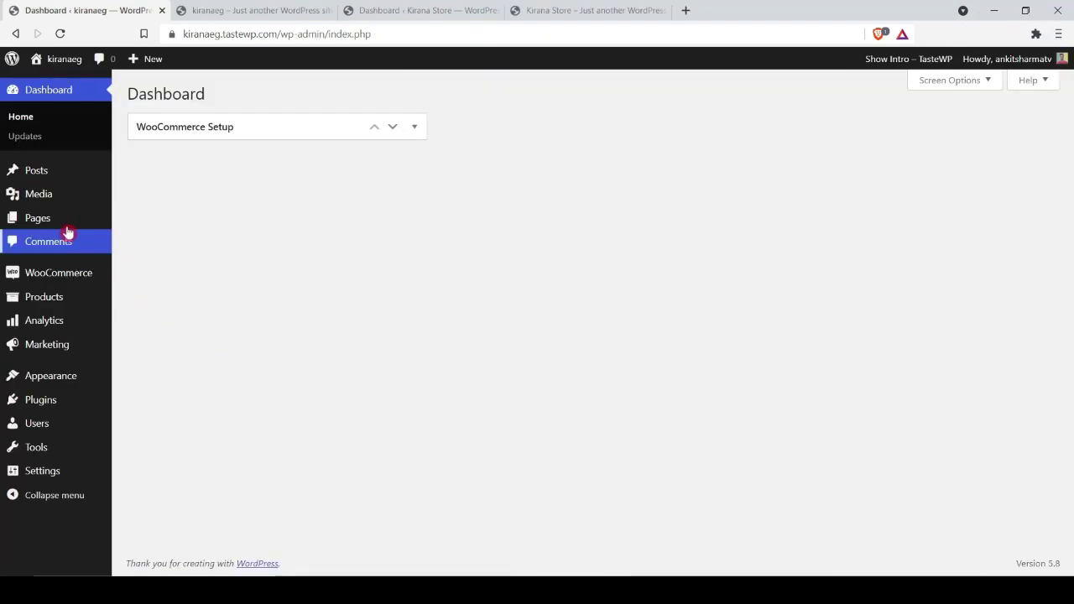
{"action": "mouse_move", "coordinate": [48, 218]}
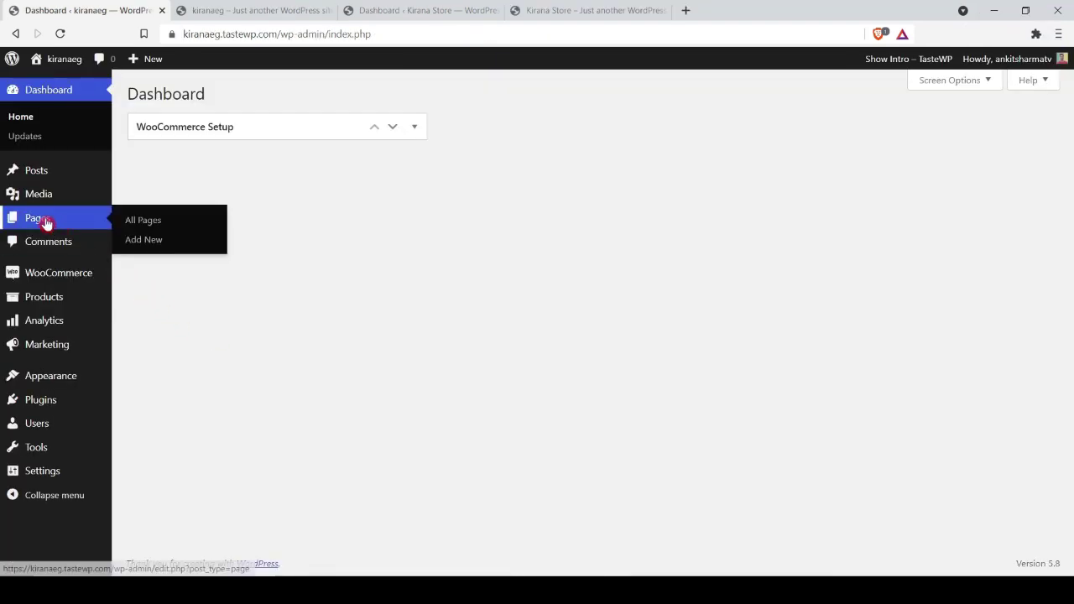
{"action": "left_click", "coordinate": [138, 225]}
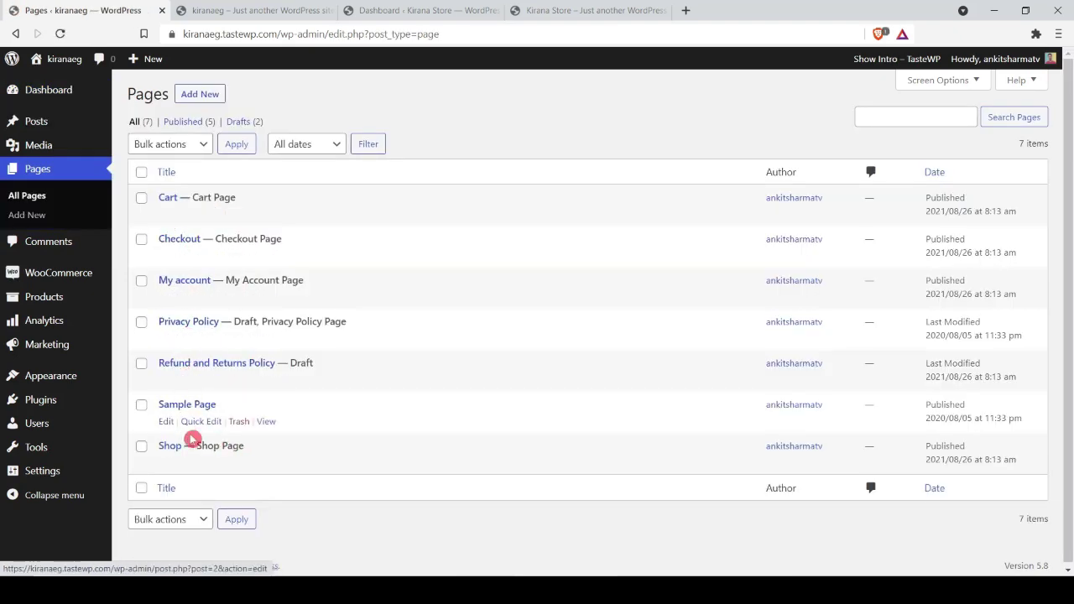
Step: Publish a new blank page titled 'Home' and return to the Pages list
{"action": "left_click", "coordinate": [242, 9]}
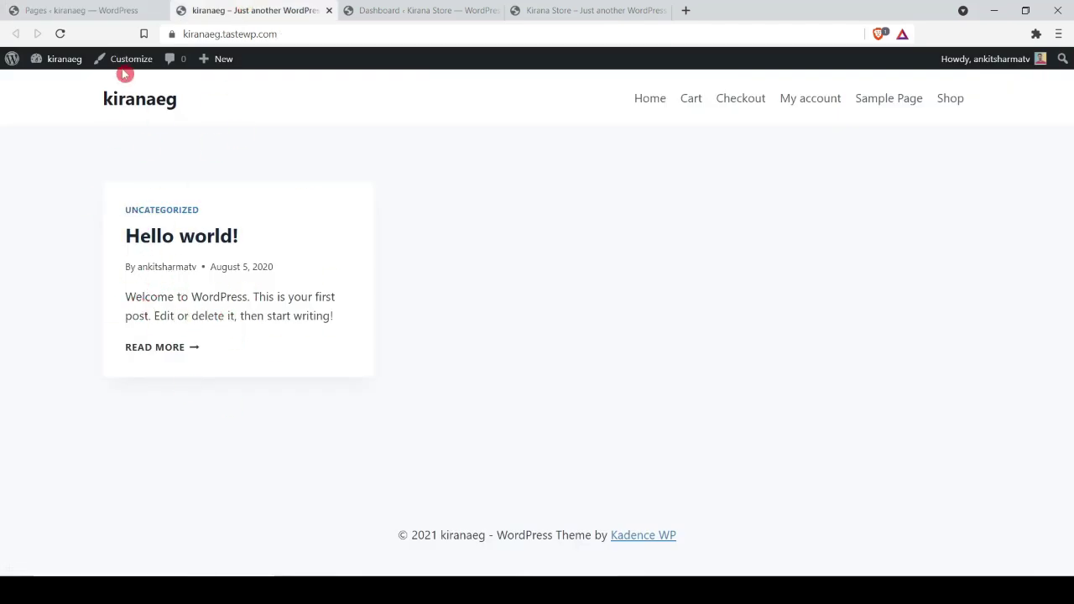
{"action": "left_click", "coordinate": [118, 9]}
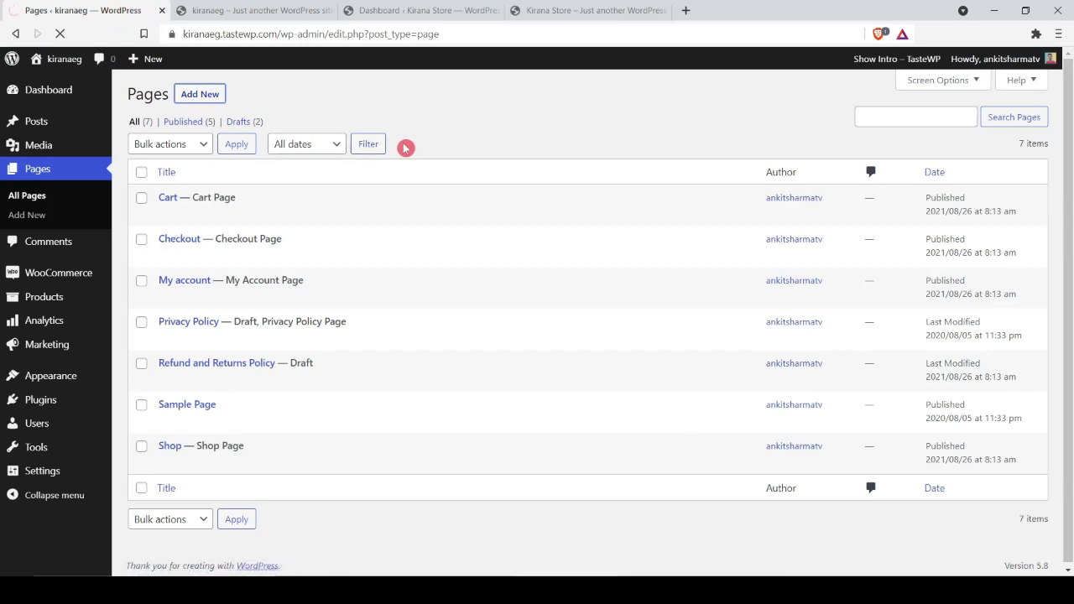
{"action": "type", "text": "Home"}
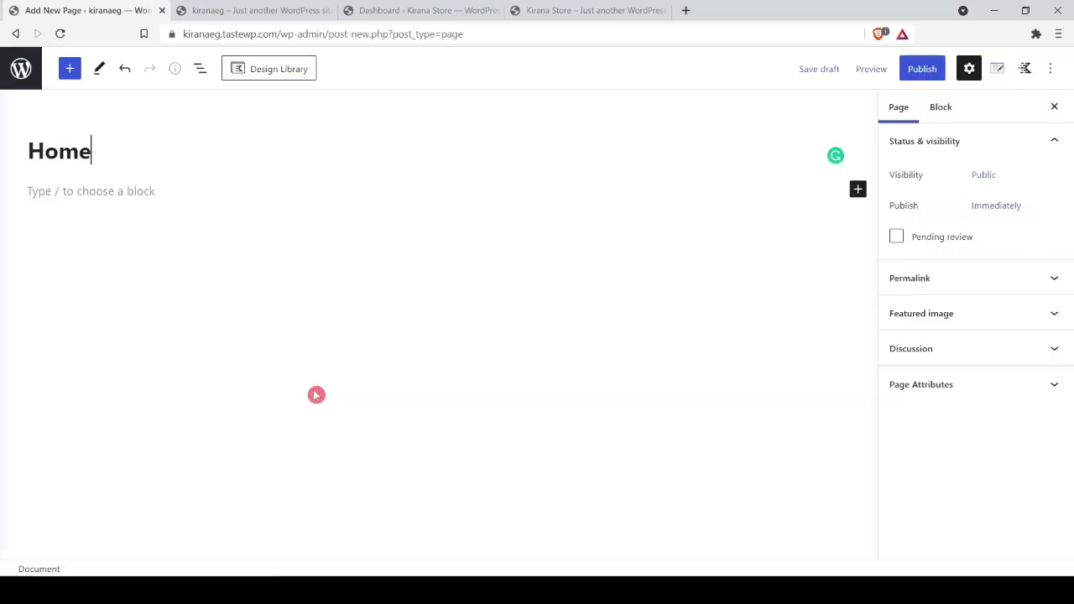
{"action": "left_click", "coordinate": [921, 69]}
{"action": "left_click", "coordinate": [915, 70]}
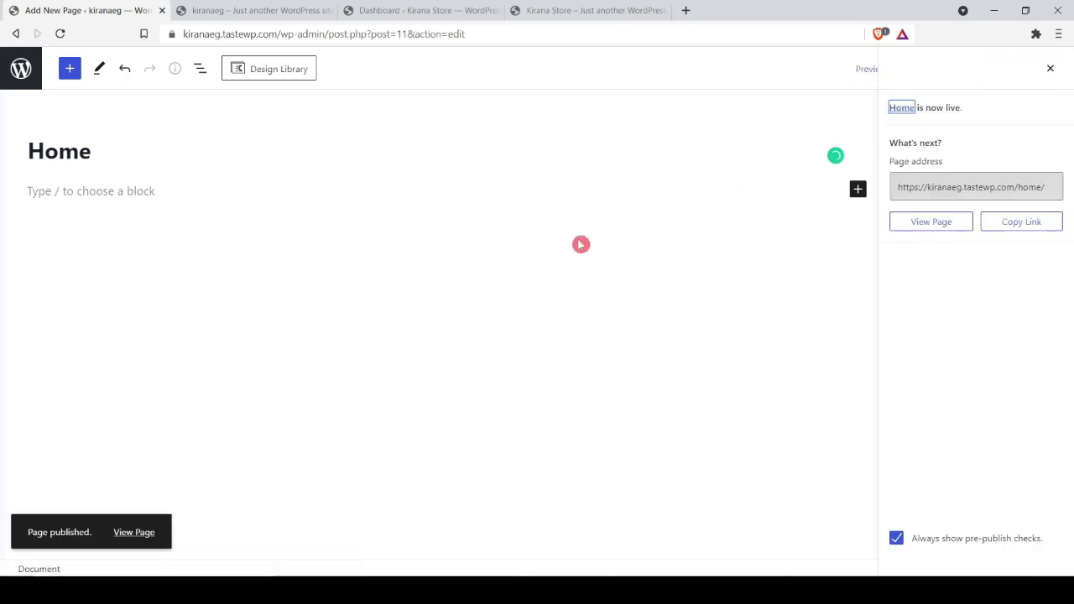
{"action": "left_click", "coordinate": [21, 68]}
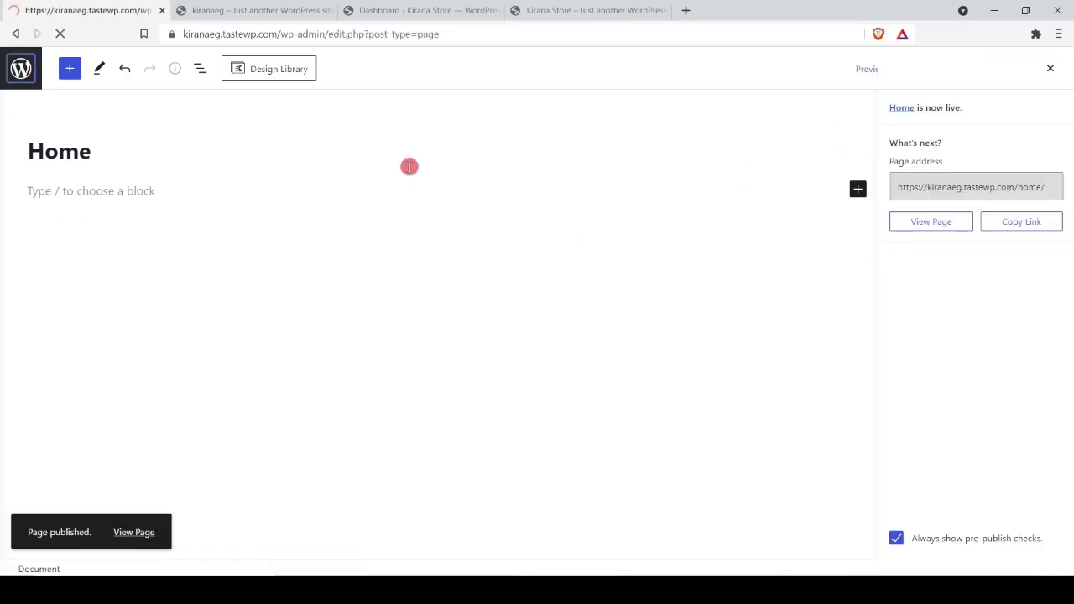
{"action": "mouse_move", "coordinate": [63, 472]}
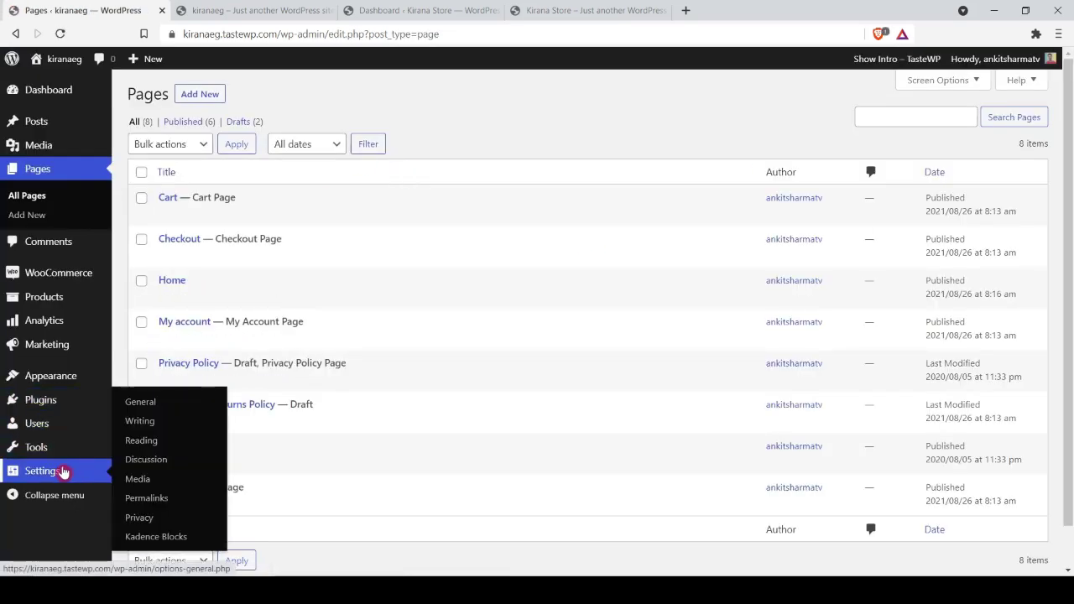
Step: In Reading settings, set the homepage to the static page 'Home' and save
{"action": "left_click", "coordinate": [162, 446]}
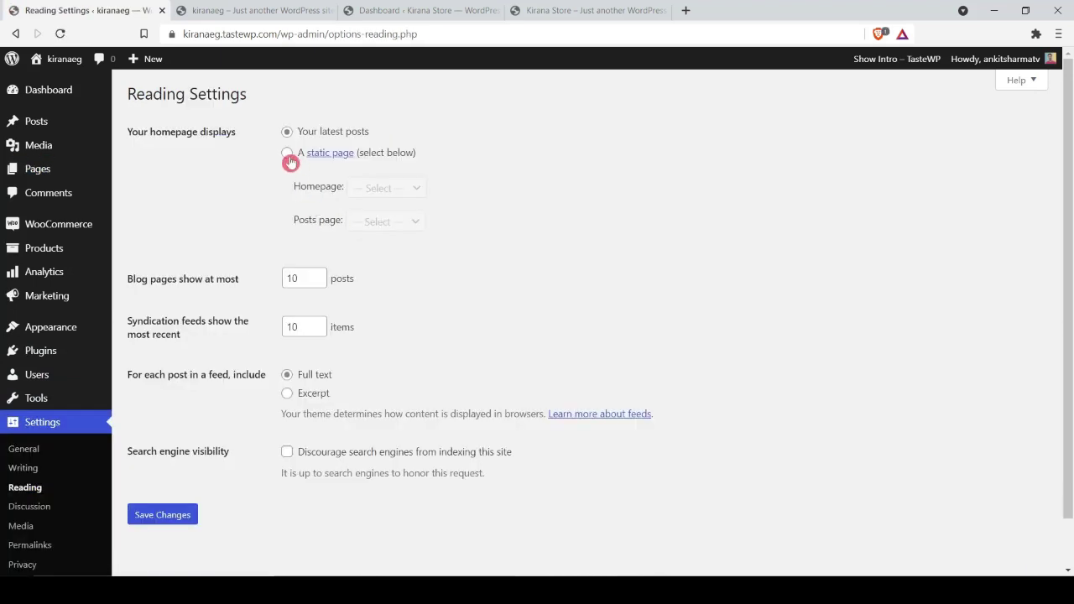
{"action": "left_click", "coordinate": [288, 156]}
{"action": "left_click", "coordinate": [406, 190]}
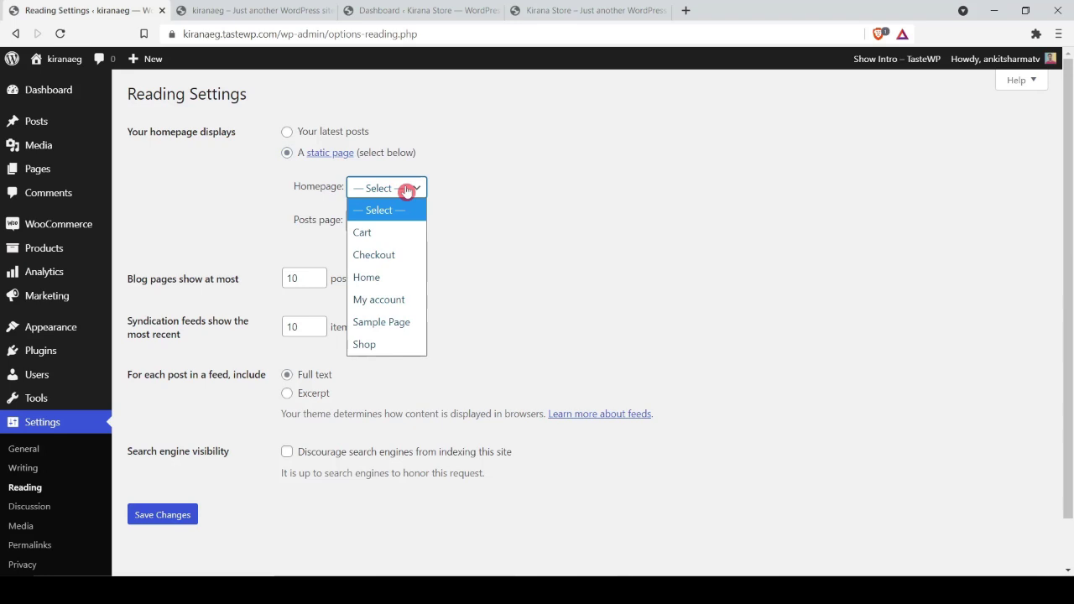
{"action": "left_click", "coordinate": [395, 278]}
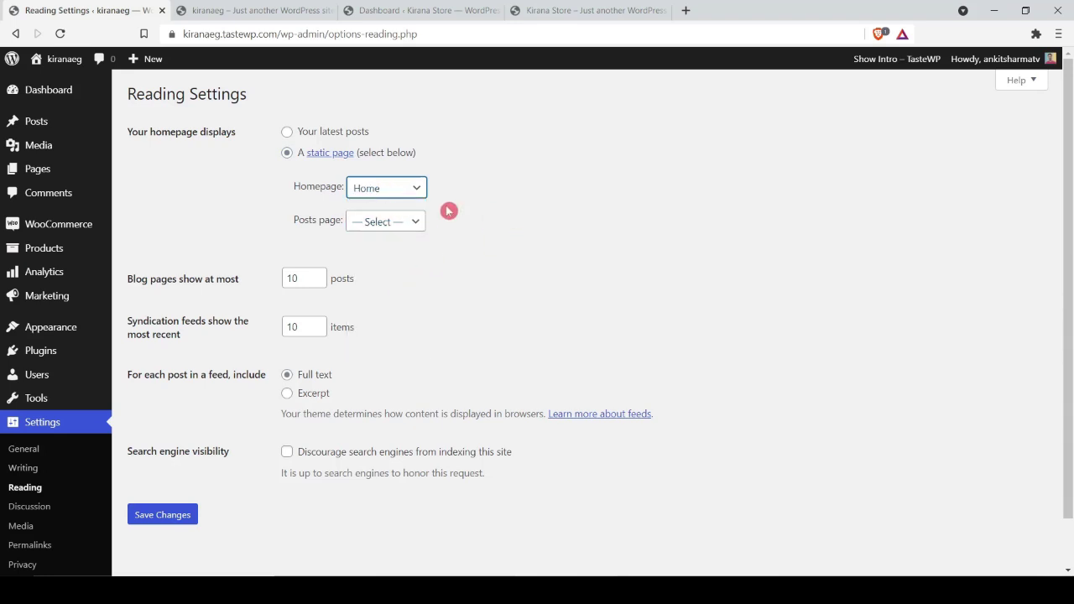
{"action": "left_click", "coordinate": [393, 196]}
{"action": "left_click", "coordinate": [398, 195]}
{"action": "left_click", "coordinate": [163, 514]}
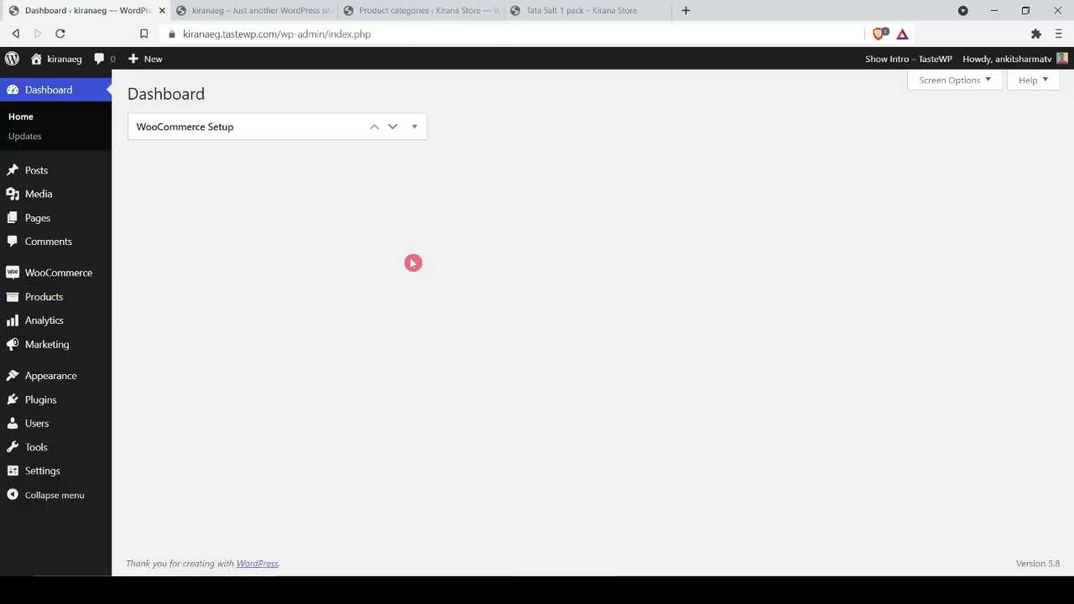
{"action": "mouse_move", "coordinate": [59, 306]}
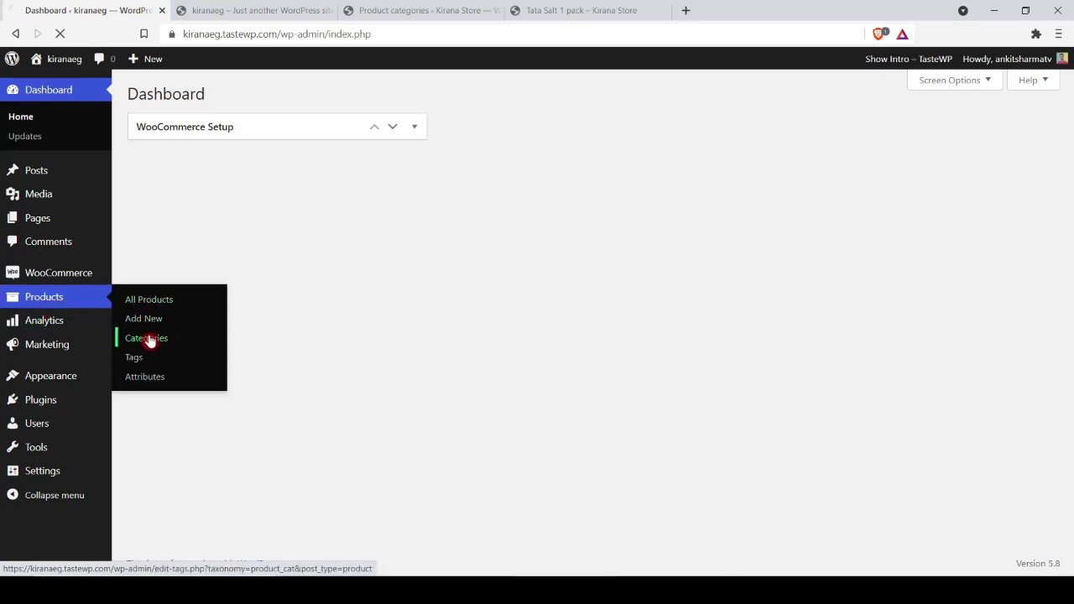
Step: Rename Uncategorized to 'Snacks & Branded food' with slug snacks-branded-food and update it
{"action": "left_click", "coordinate": [592, 277]}
{"action": "key", "text": "ctrl+a"}
{"action": "type", "text": "Snacks & Branded food"}
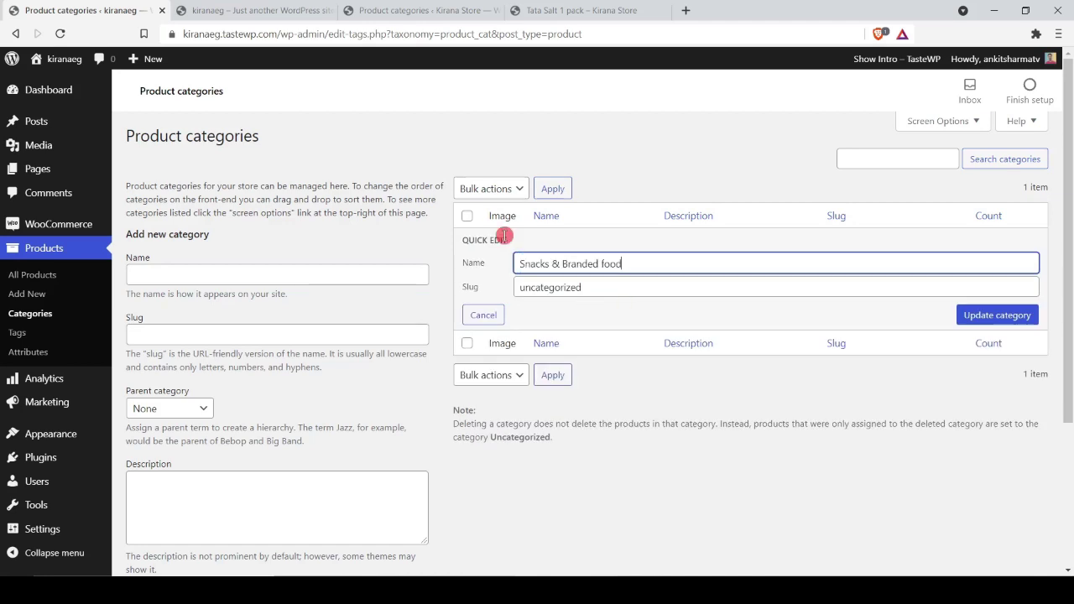
{"action": "left_click", "coordinate": [417, 12]}
{"action": "left_click", "coordinate": [577, 498]}
{"action": "key", "text": "ctrl+a"}
{"action": "key", "text": "ctrl+c"}
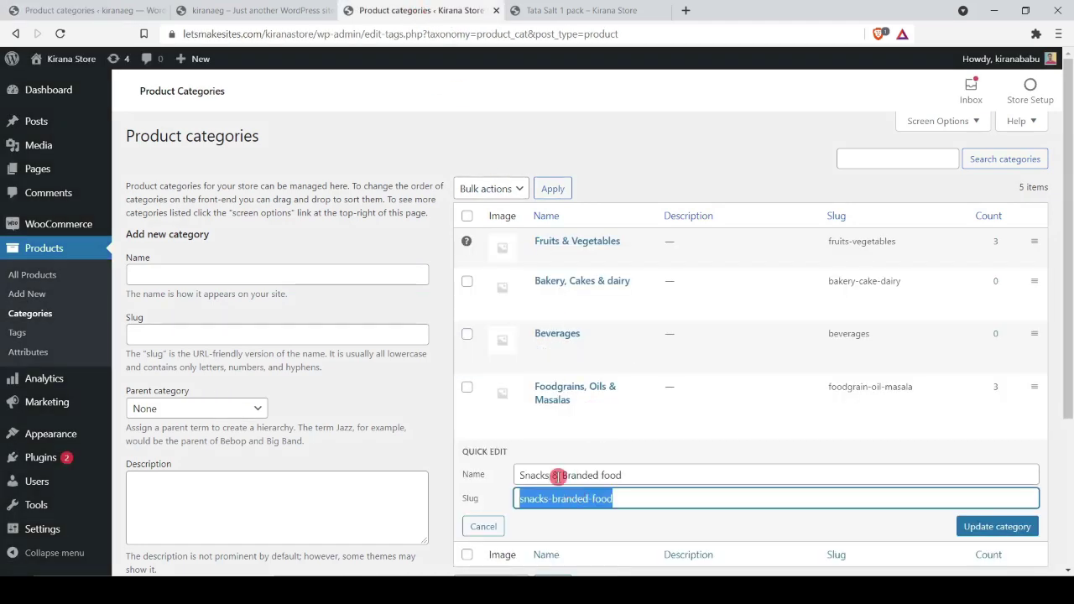
{"action": "left_click", "coordinate": [220, 10]}
{"action": "key", "text": "ctrl+shift+Tab"}
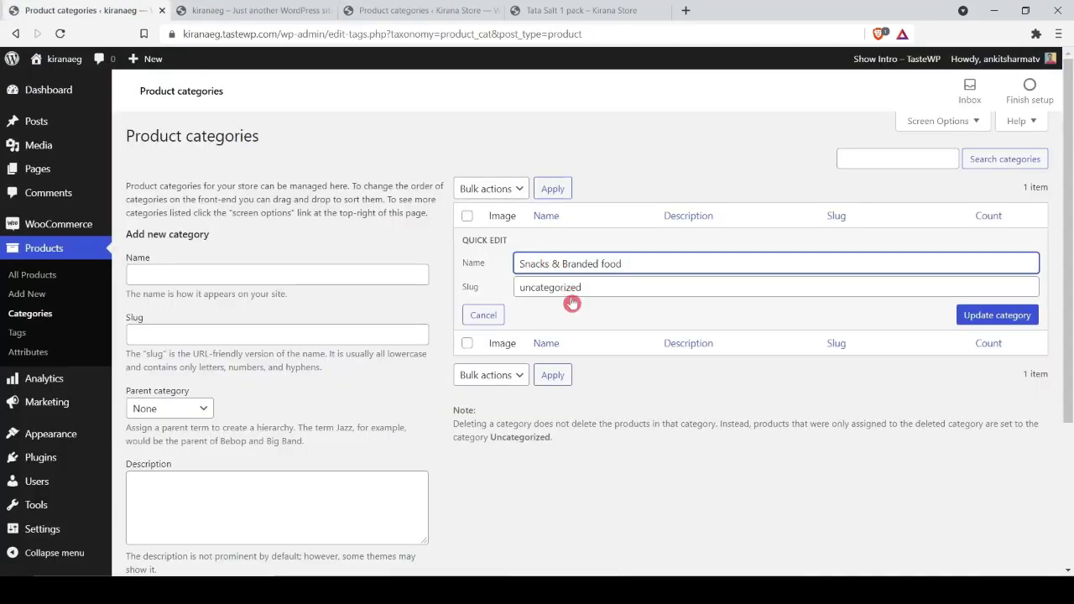
{"action": "left_click", "coordinate": [577, 287]}
{"action": "key", "text": "ctrl+a"}
{"action": "key", "text": "ctrl+v"}
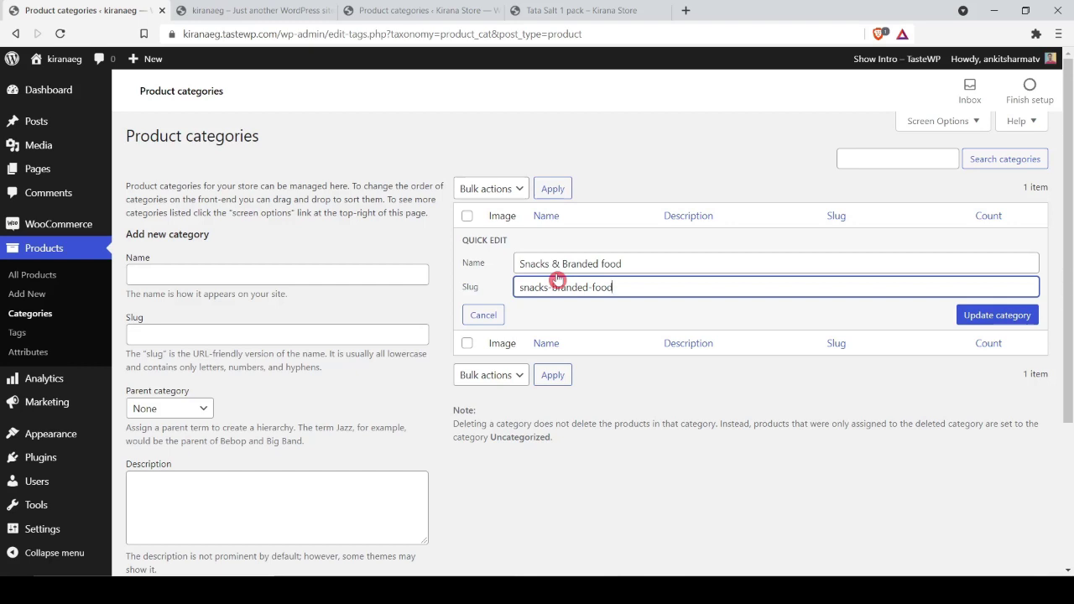
{"action": "left_click", "coordinate": [967, 317]}
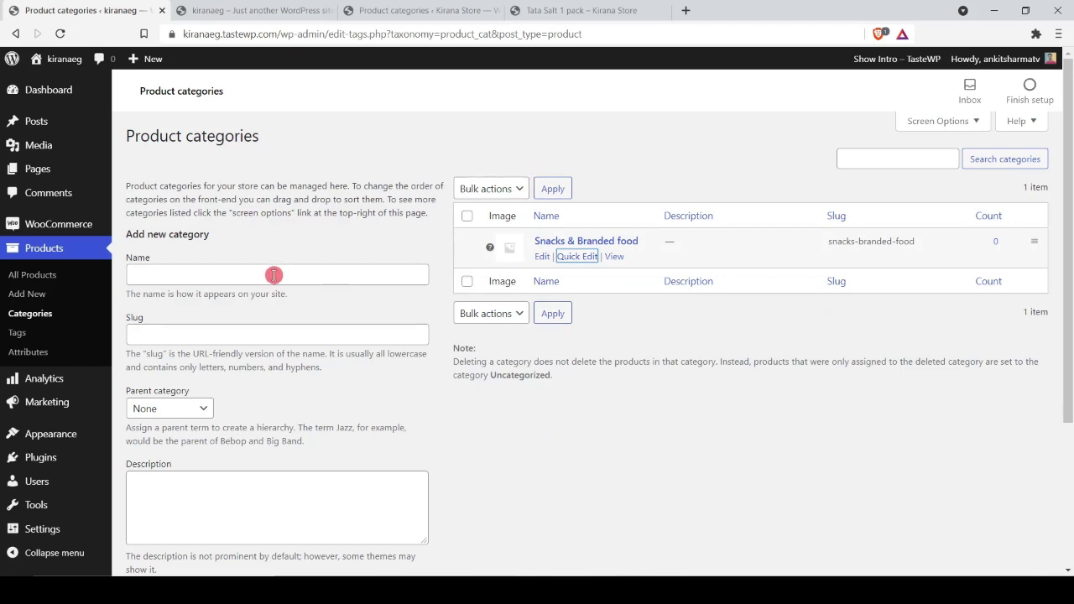
Step: Look up the Foodgrains, Oils & Masalas category on the Kirana Store reference tab
{"action": "left_click", "coordinate": [456, 8]}
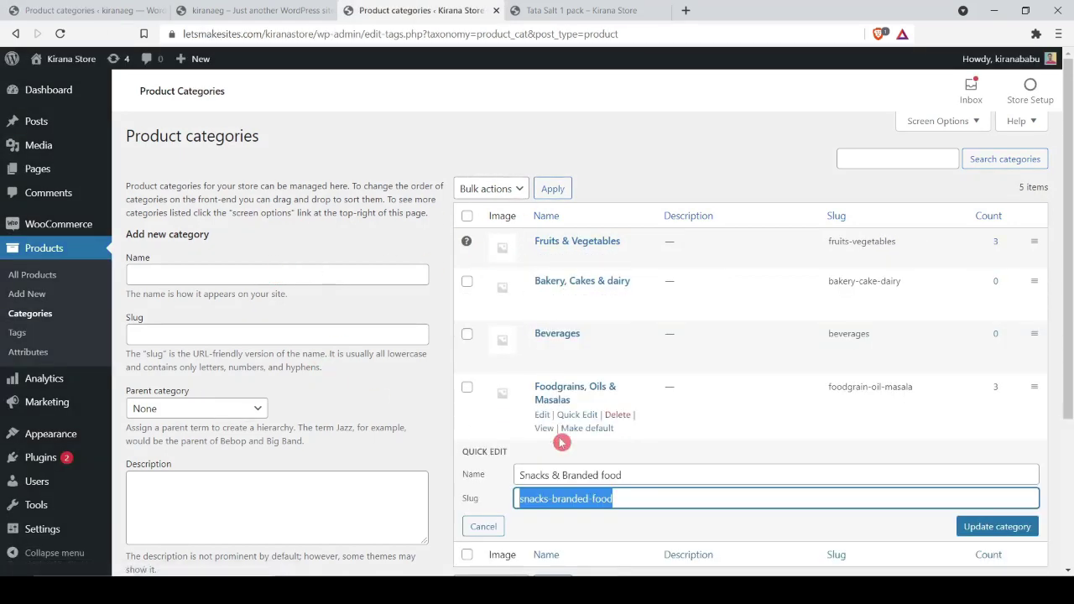
{"action": "left_click", "coordinate": [574, 416]}
{"action": "key", "text": "ctrl+c"}
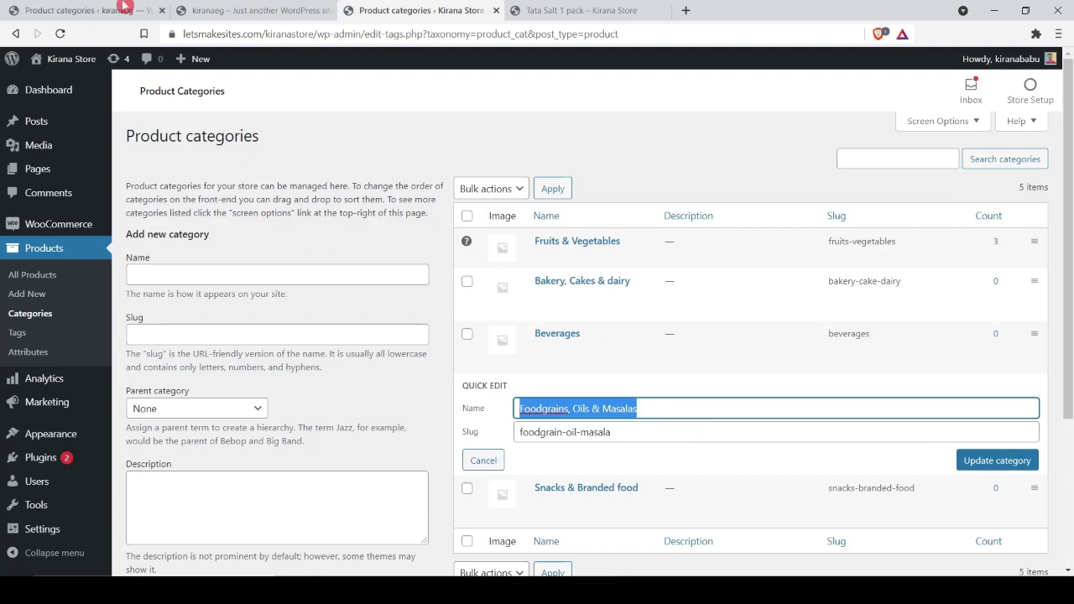
{"action": "left_click", "coordinate": [235, 8]}
{"action": "left_click", "coordinate": [84, 10]}
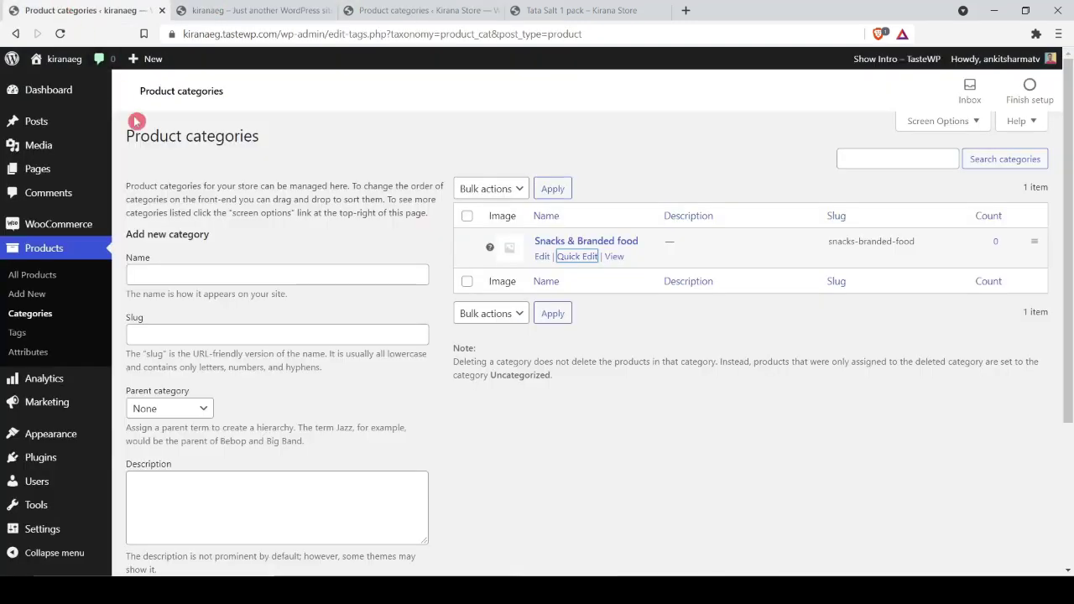
Step: Add the category 'Foodgrains, Oils & Masalas' with slug foodgrain-oil-masala
{"action": "left_click", "coordinate": [223, 269]}
{"action": "key", "text": "ctrl+v"}
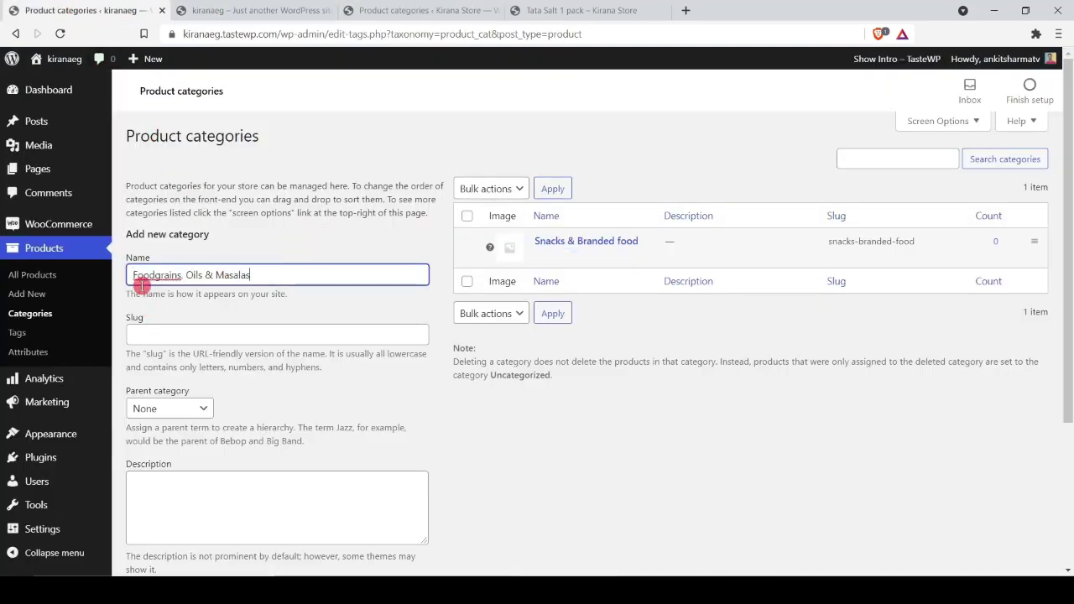
{"action": "left_click", "coordinate": [404, 8]}
{"action": "left_click", "coordinate": [556, 434]}
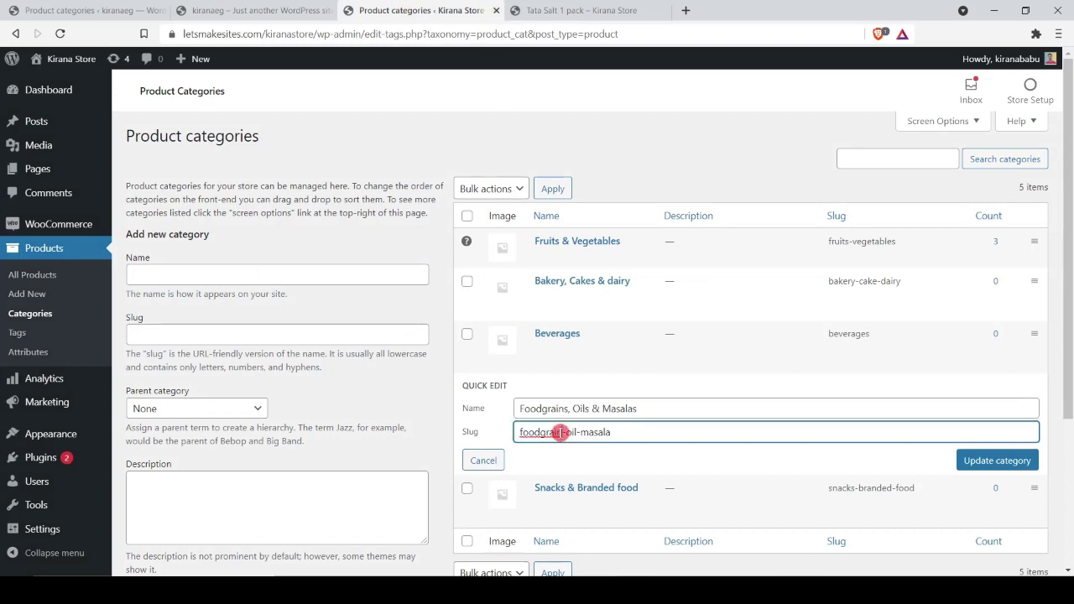
{"action": "key", "text": "ctrl+a"}
{"action": "key", "text": "ctrl+c"}
{"action": "key", "text": "ctrl+1"}
{"action": "left_click", "coordinate": [176, 333]}
{"action": "key", "text": "ctrl+v"}
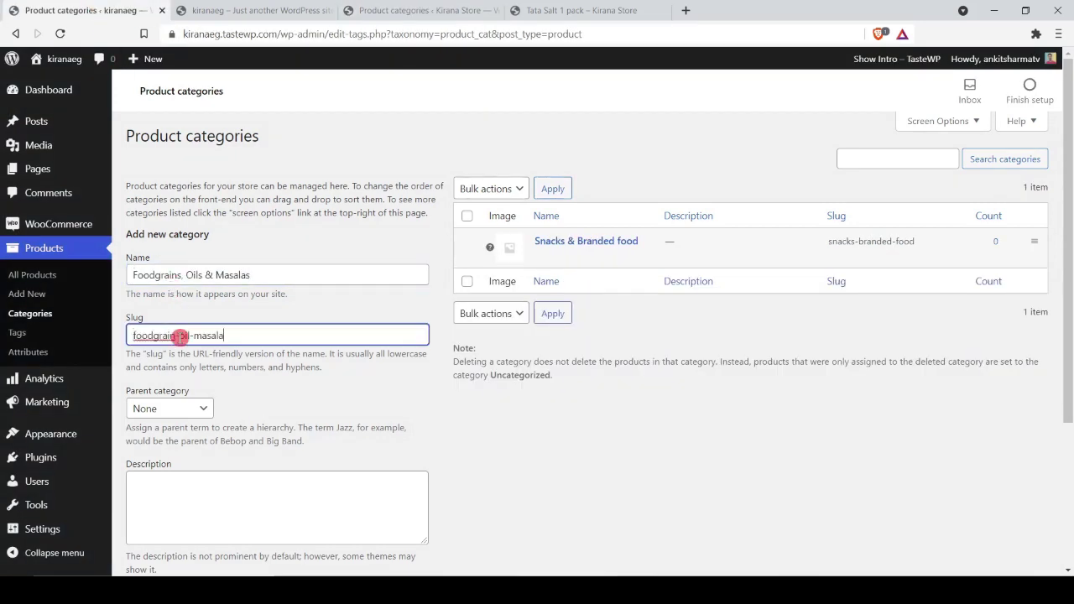
{"action": "scroll", "coordinate": [224, 371], "scroll_direction": "down", "scroll_amount": 3}
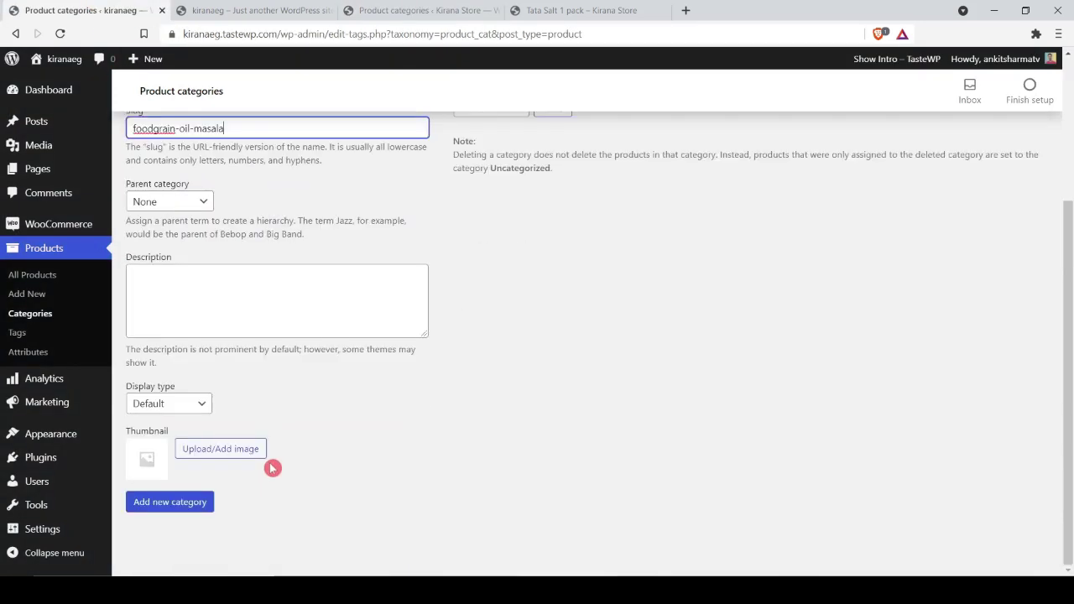
{"action": "left_click", "coordinate": [183, 507]}
{"action": "scroll", "coordinate": [443, 437], "scroll_direction": "up", "scroll_amount": 3}
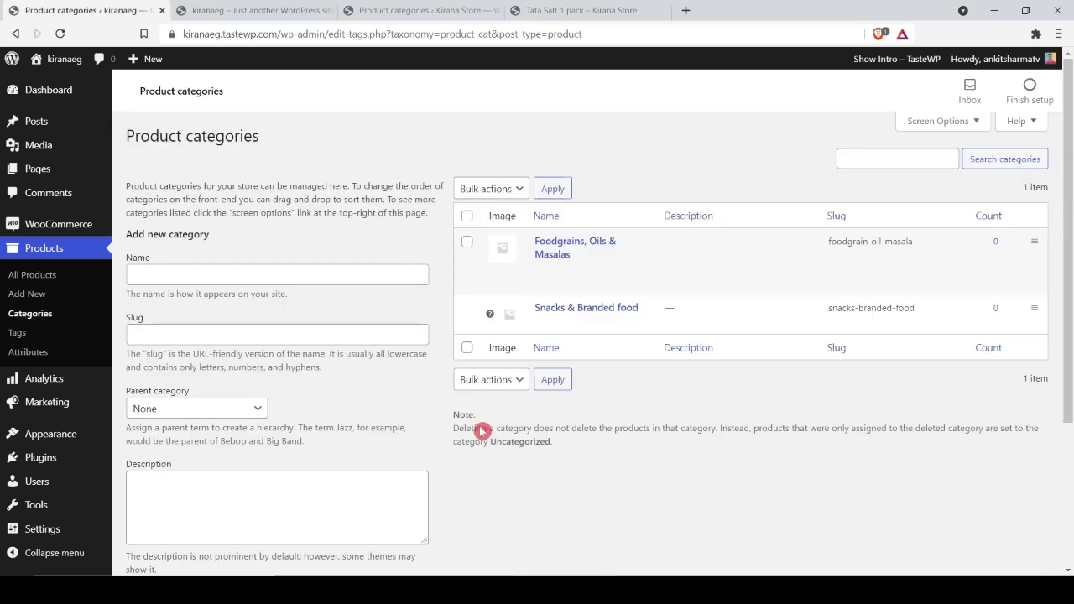
{"action": "mouse_move", "coordinate": [577, 285]}
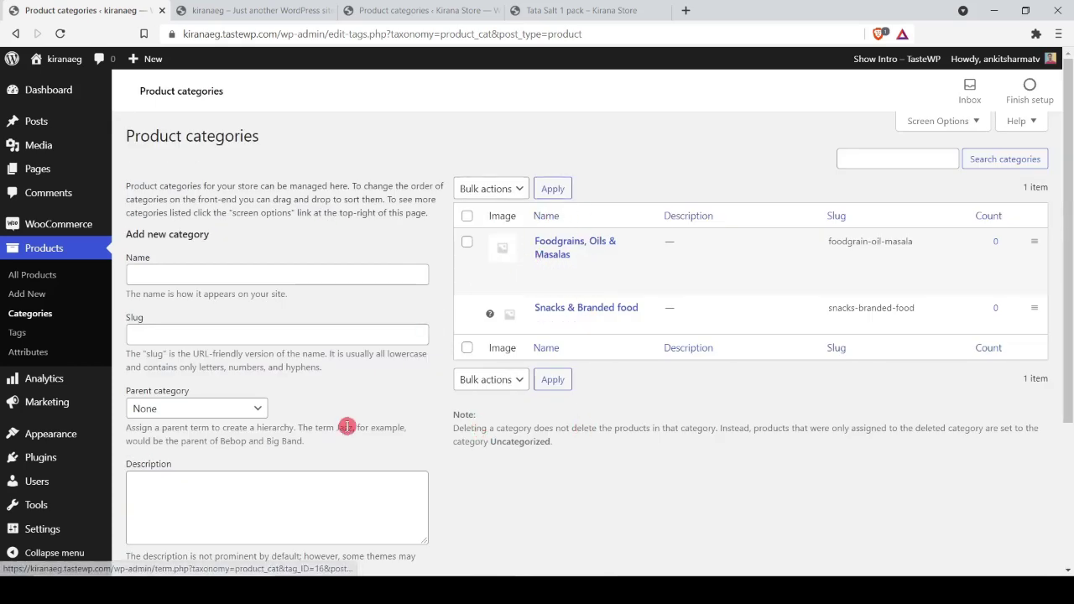
Step: Compare the kiranaeg categories with the Kirana Store reference tab and storefront
{"action": "left_click", "coordinate": [389, 9]}
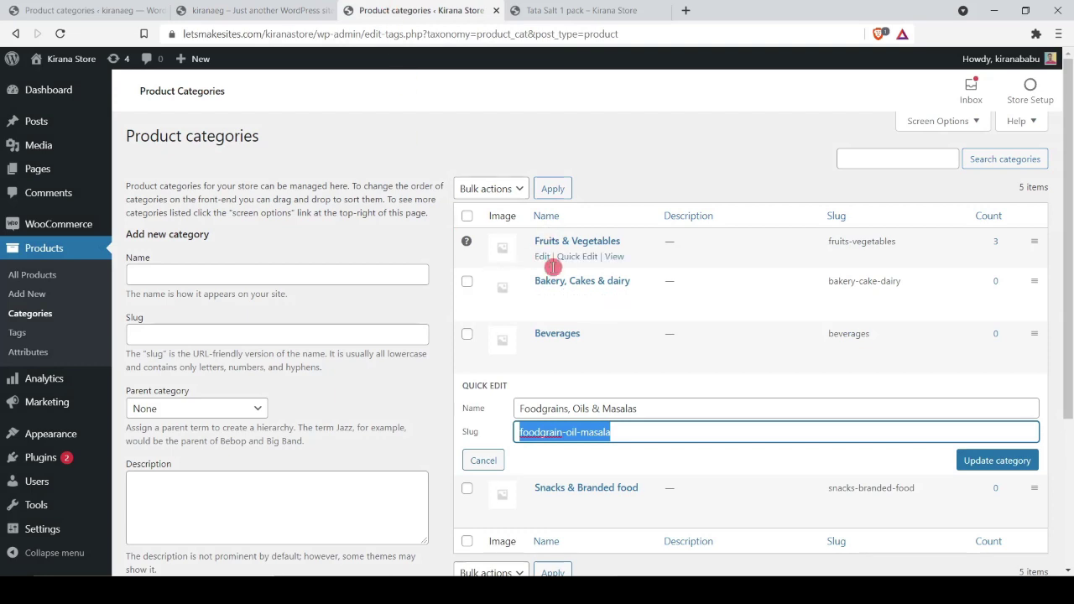
{"action": "key", "text": "ctrl+1"}
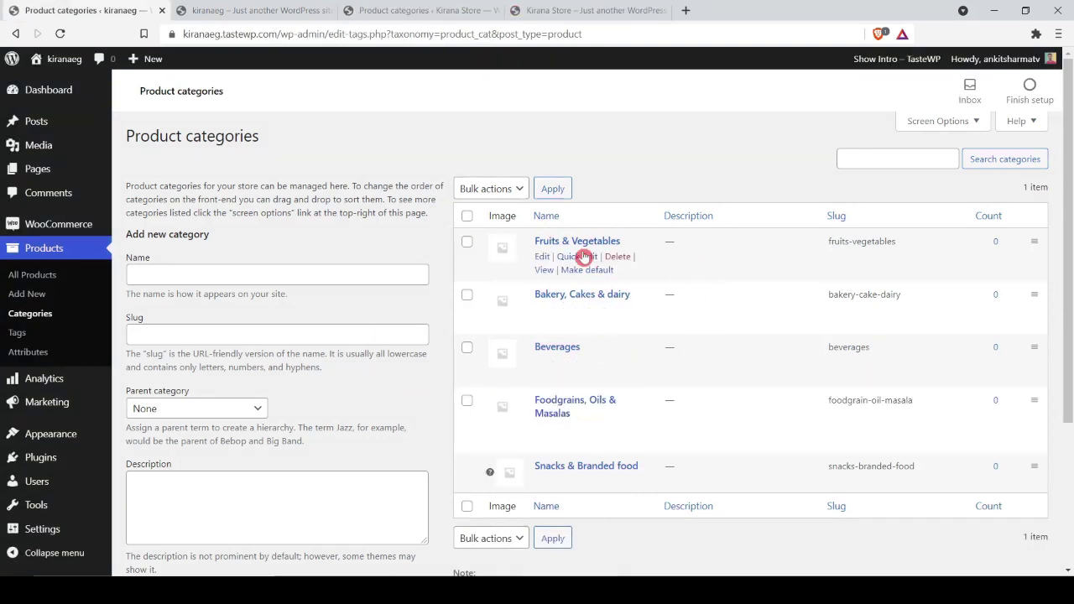
{"action": "left_click", "coordinate": [591, 10]}
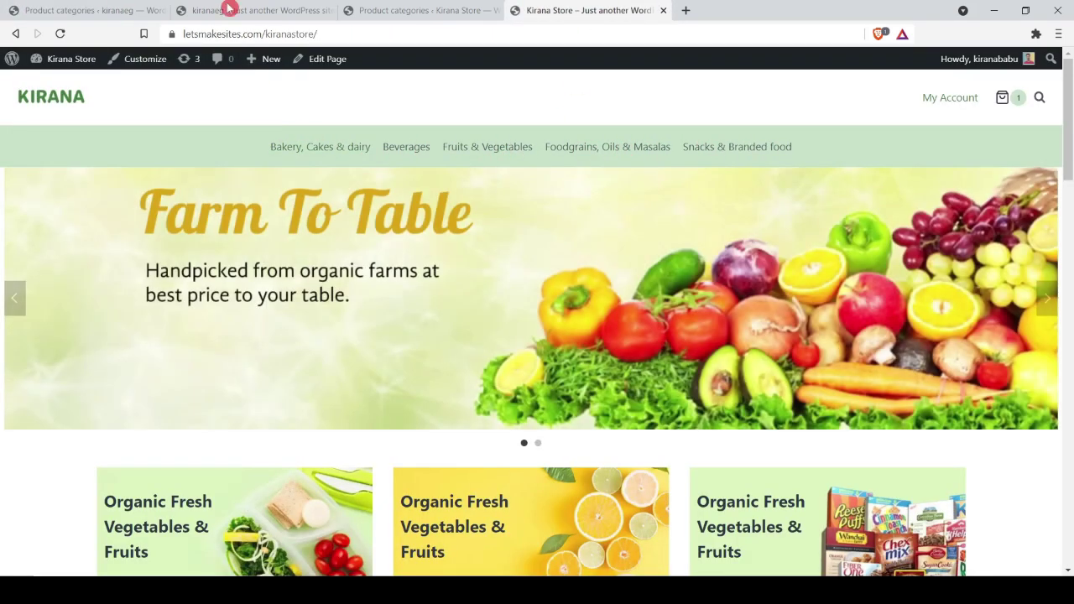
{"action": "left_click", "coordinate": [92, 10]}
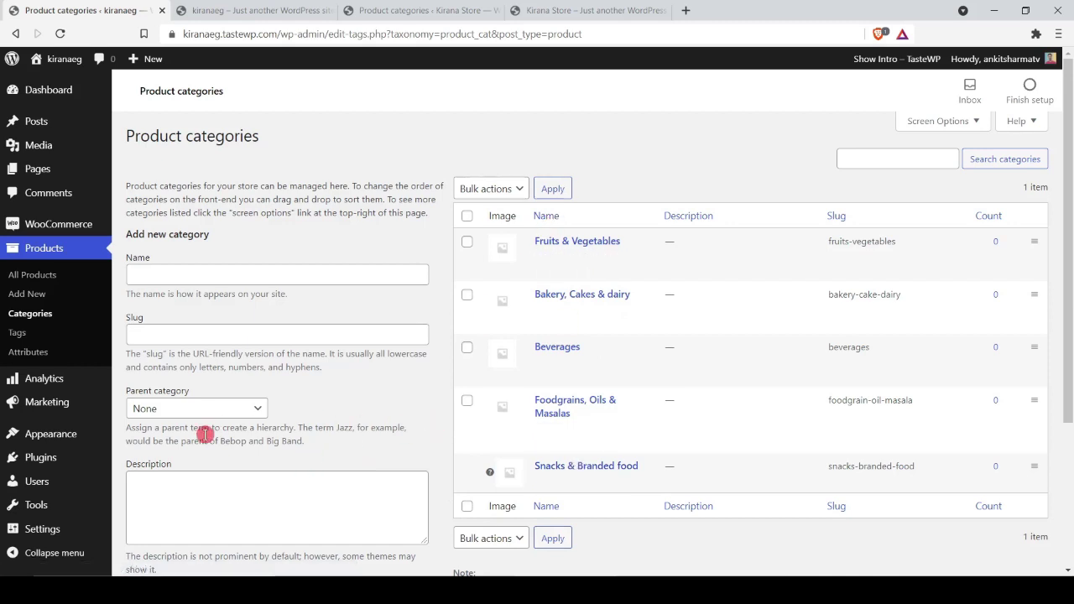
{"action": "mouse_move", "coordinate": [79, 445]}
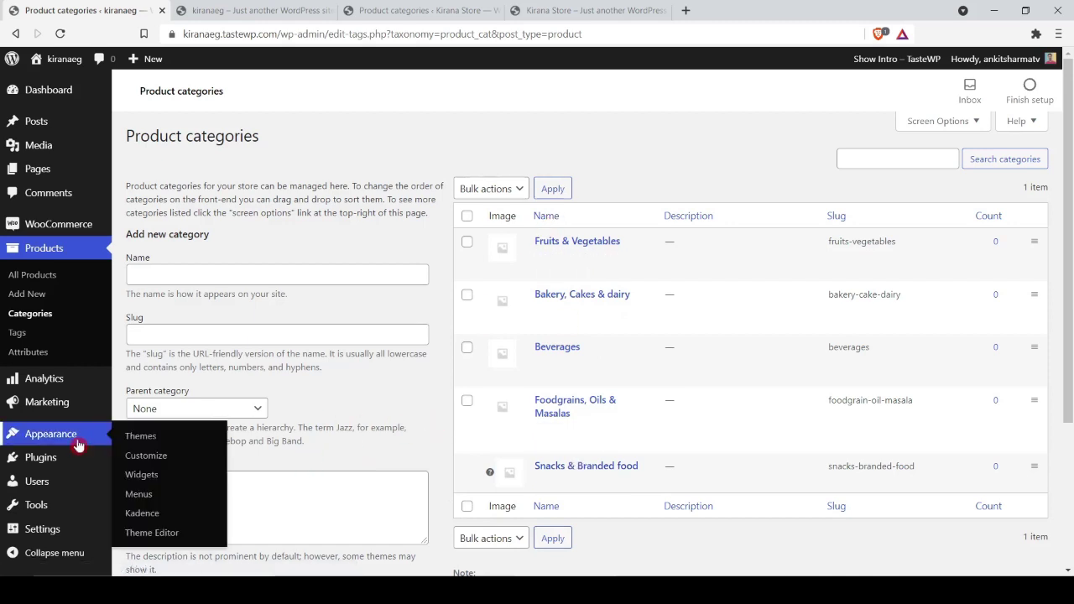
Step: Create a new navigation menu named 'Top Menu'
{"action": "left_click", "coordinate": [138, 494]}
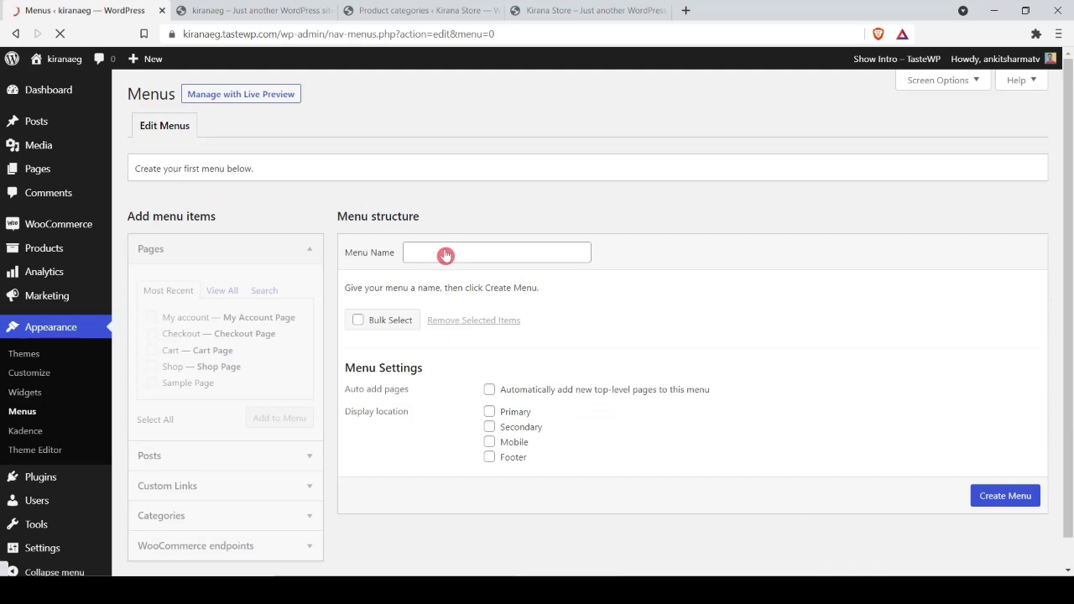
{"action": "left_click", "coordinate": [446, 255]}
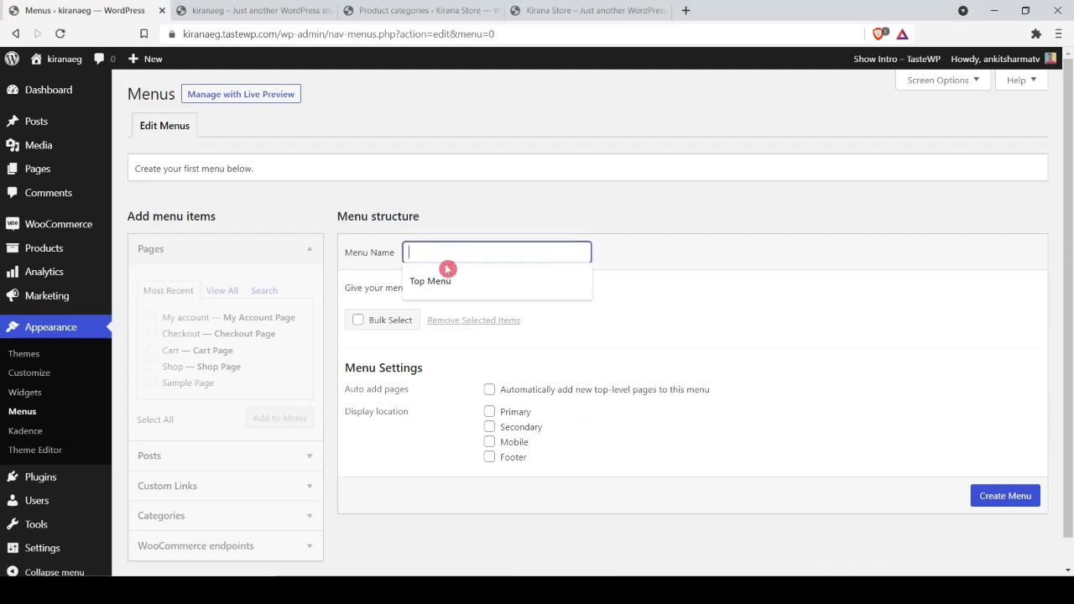
{"action": "left_click", "coordinate": [439, 280]}
{"action": "left_click", "coordinate": [997, 496]}
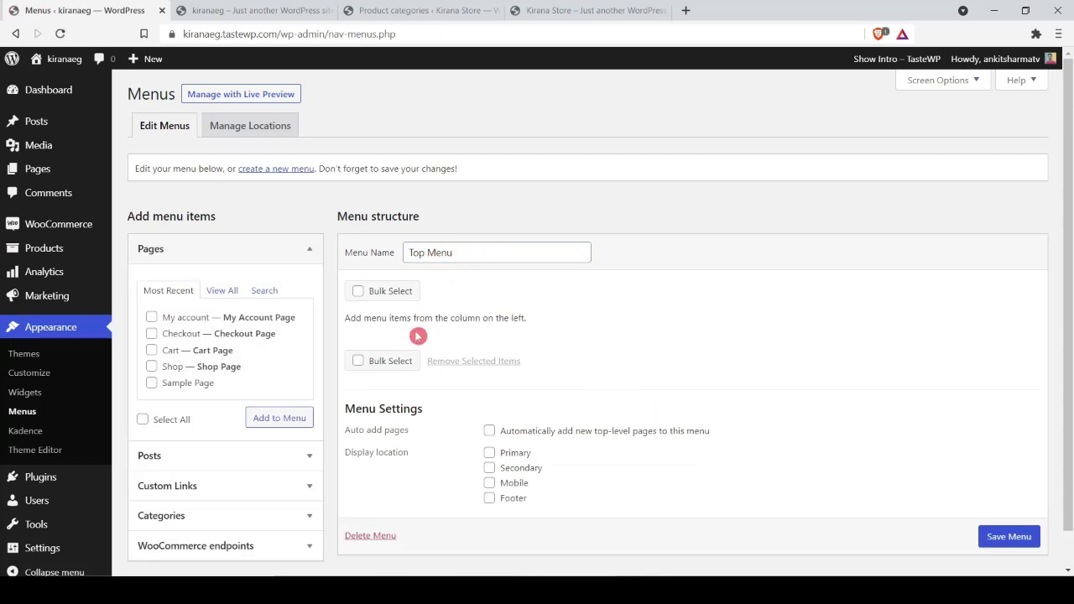
Step: Enable Product categories as a menu item source in Screen Options
{"action": "scroll", "coordinate": [226, 529], "scroll_direction": "down", "scroll_amount": 2}
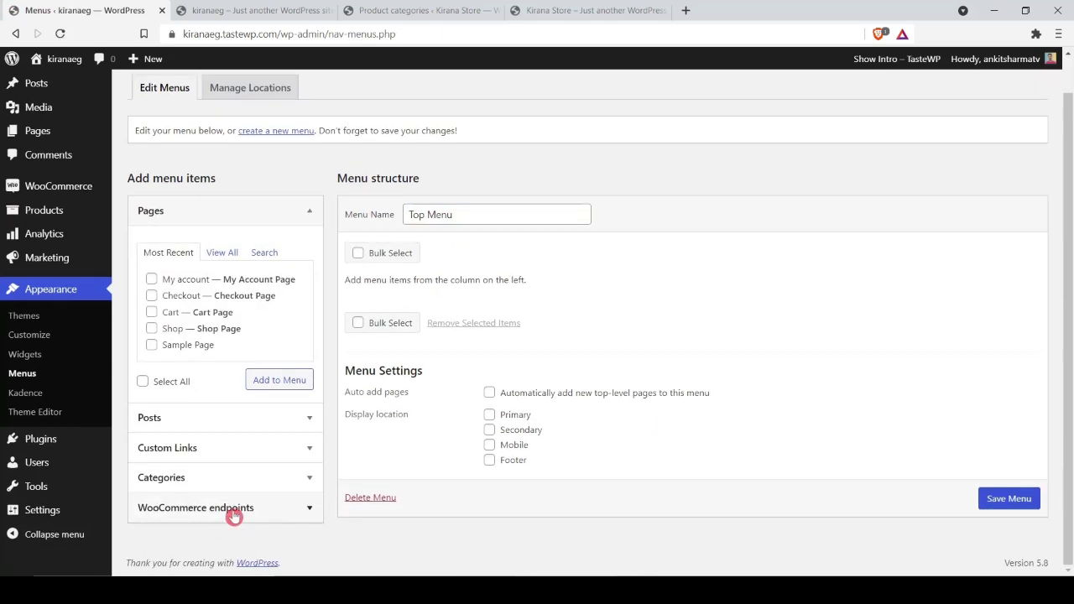
{"action": "left_click", "coordinate": [235, 482]}
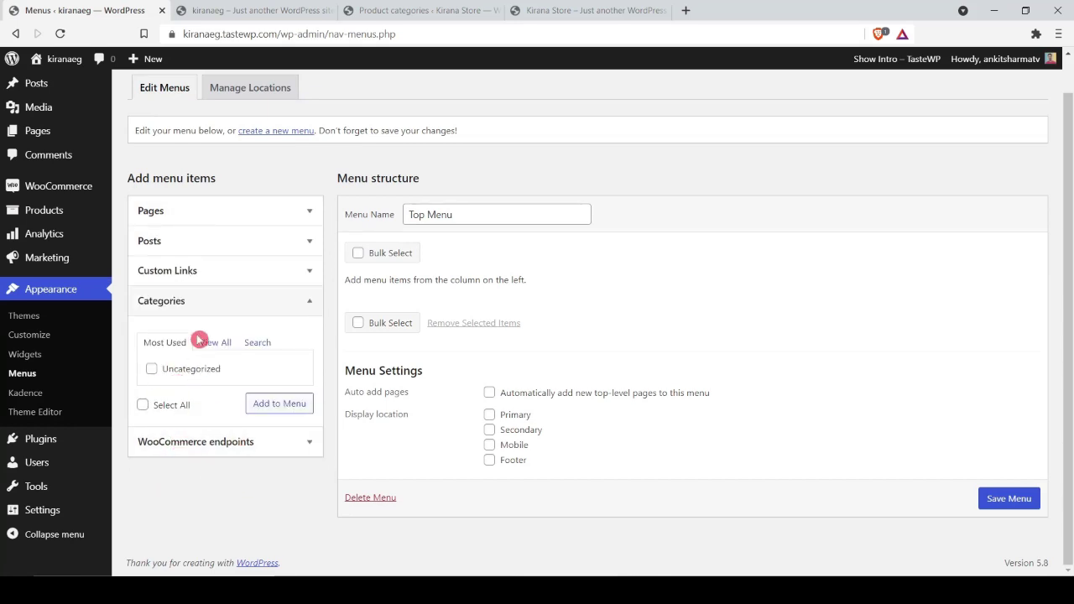
{"action": "left_click", "coordinate": [215, 452]}
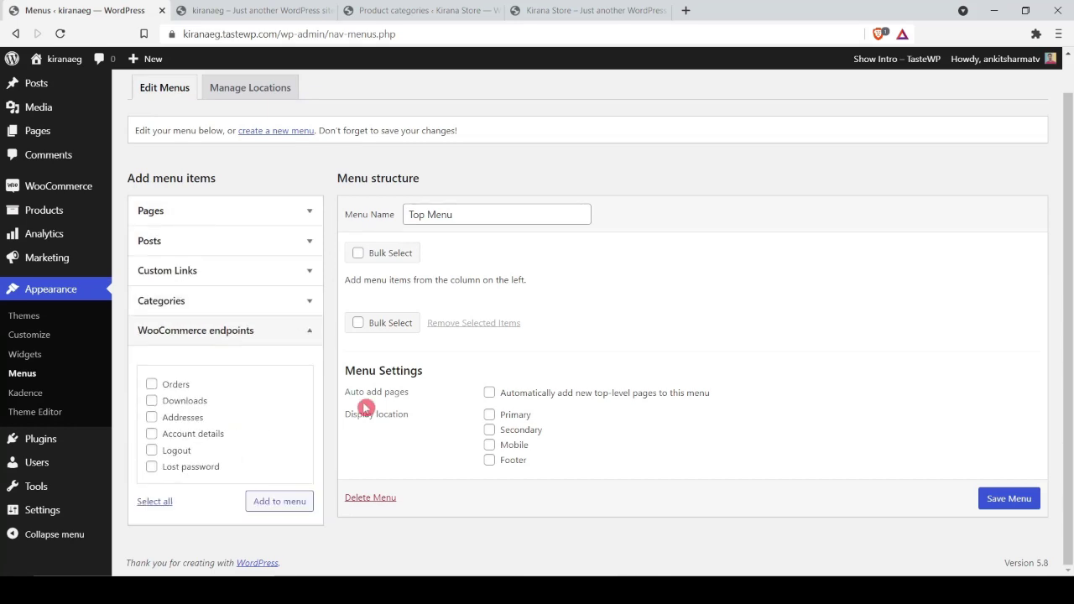
{"action": "scroll", "coordinate": [942, 254], "scroll_direction": "up", "scroll_amount": 1}
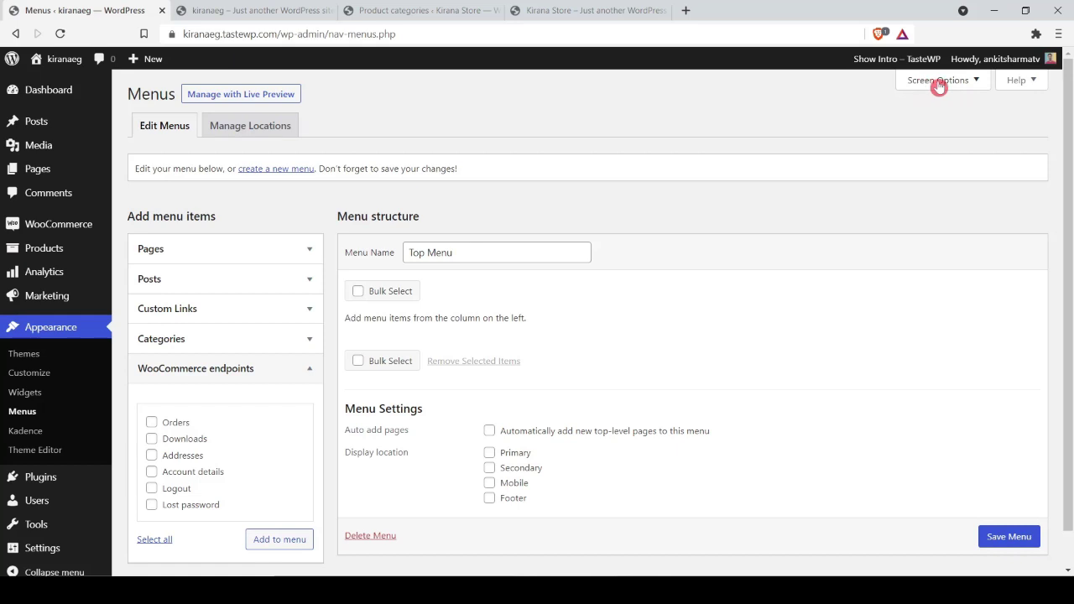
{"action": "left_click", "coordinate": [939, 82]}
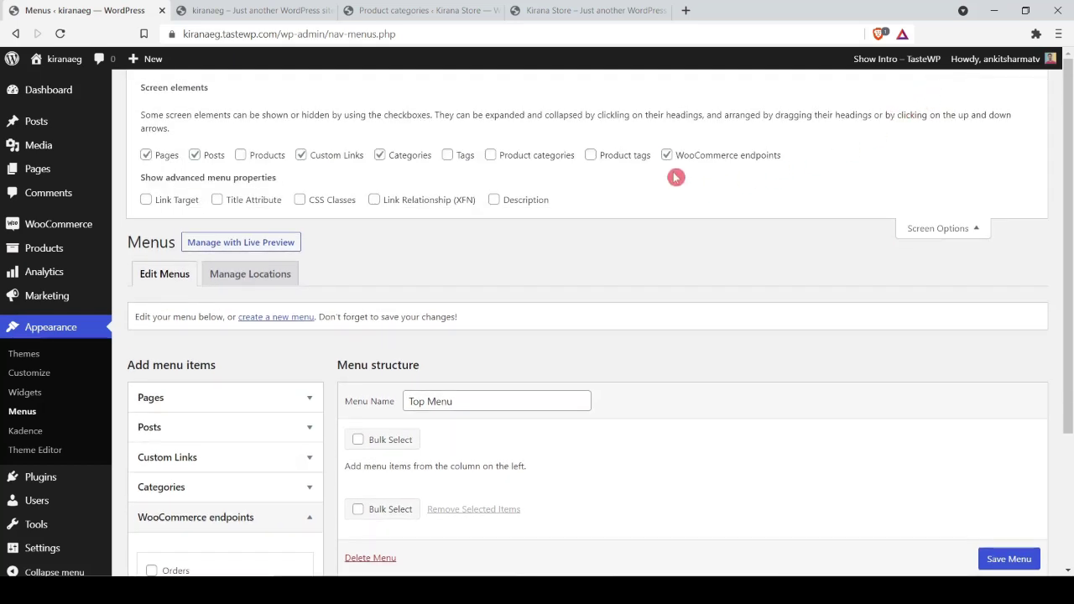
{"action": "left_click", "coordinate": [490, 156]}
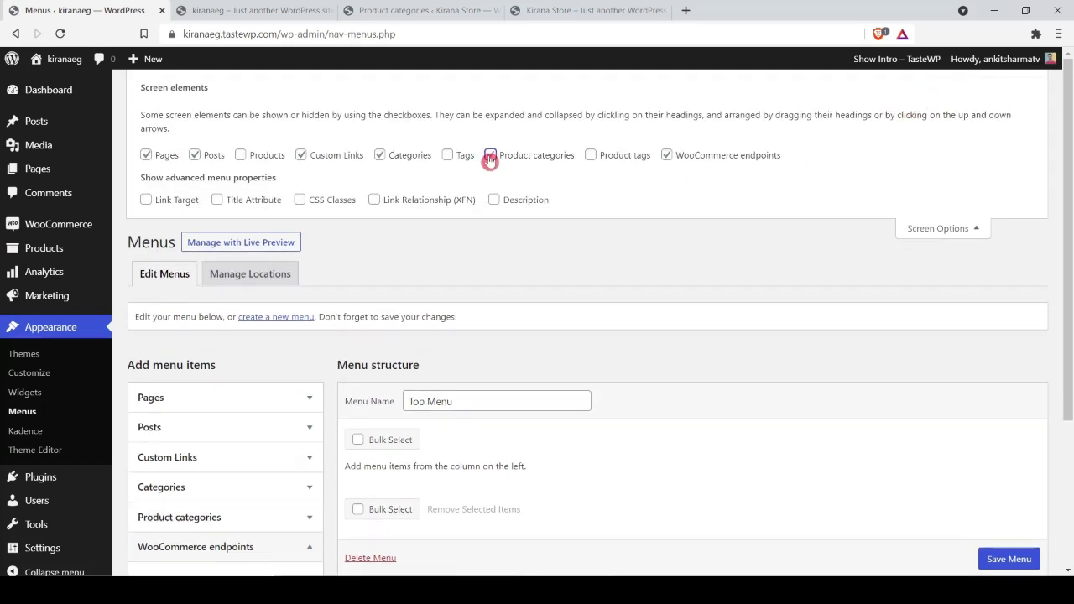
{"action": "left_click", "coordinate": [933, 231]}
Step: Add Bakery, Cakes & dairy, Beverages and Snacks & Branded food categories to the menu
{"action": "scroll", "coordinate": [856, 246], "scroll_direction": "down", "scroll_amount": 2}
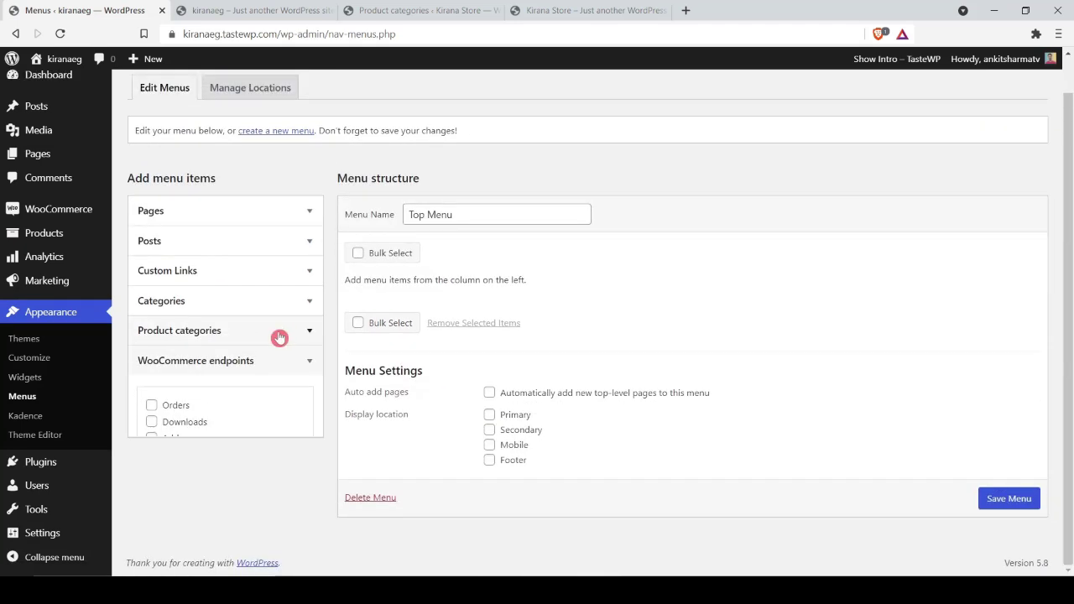
{"action": "left_click", "coordinate": [189, 352]}
{"action": "left_click", "coordinate": [240, 341]}
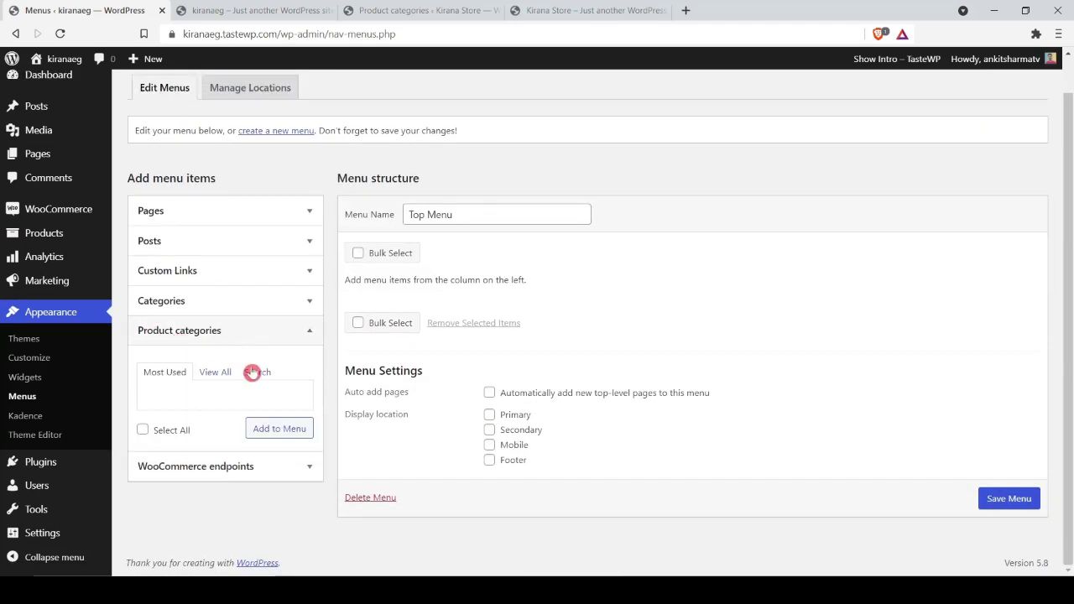
{"action": "left_click", "coordinate": [220, 373]}
{"action": "left_click", "coordinate": [151, 399]}
{"action": "left_click", "coordinate": [151, 415]}
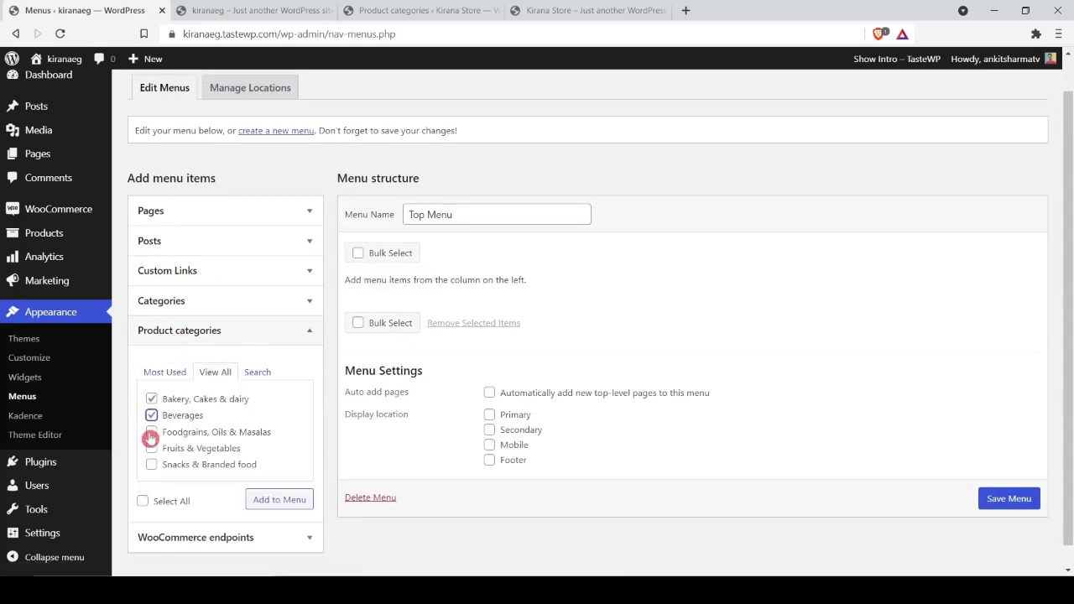
{"action": "left_click", "coordinate": [152, 463]}
{"action": "left_click", "coordinate": [269, 503]}
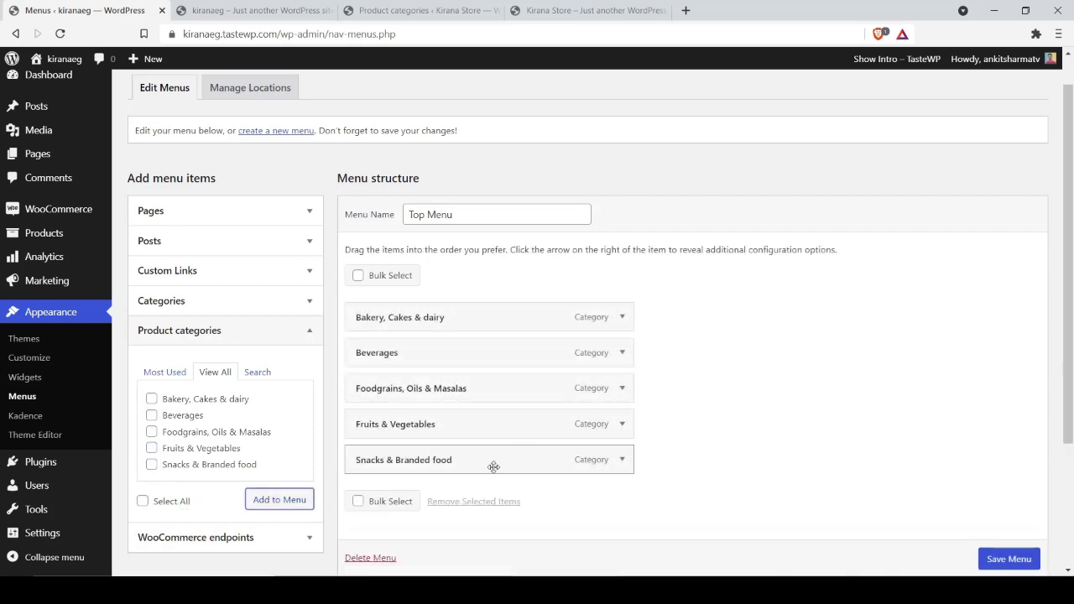
Step: Put Fruits & Vegetables first and Foodgrains, Oils & Masalas second, then save the menu
{"action": "left_click", "coordinate": [400, 466]}
{"action": "left_click", "coordinate": [389, 431]}
{"action": "left_click_drag", "start_coordinate": [390, 431], "coordinate": [400, 320]}
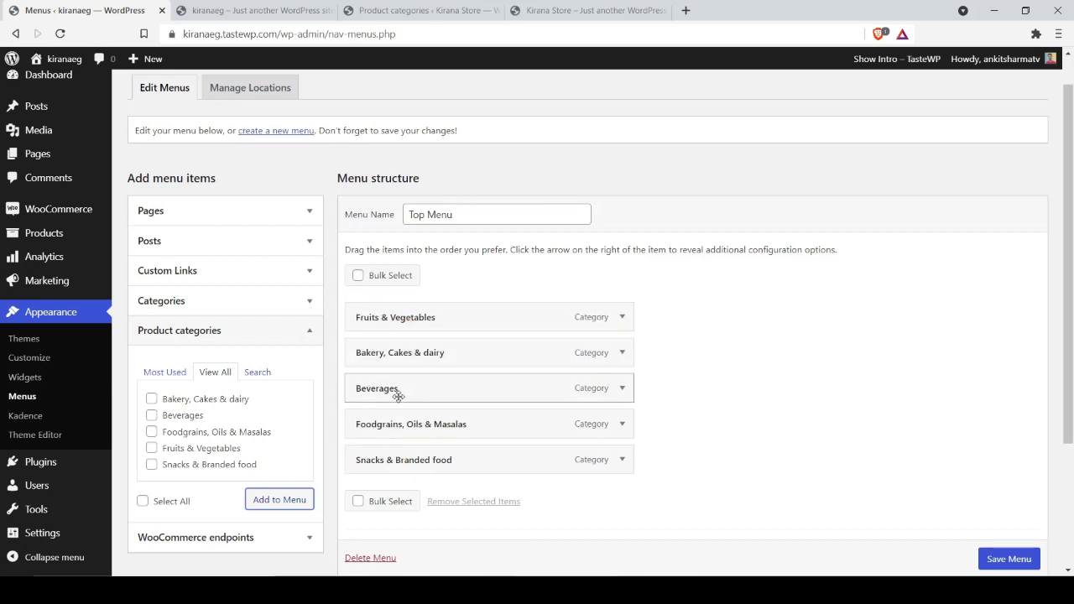
{"action": "left_click_drag", "start_coordinate": [391, 428], "coordinate": [392, 361]}
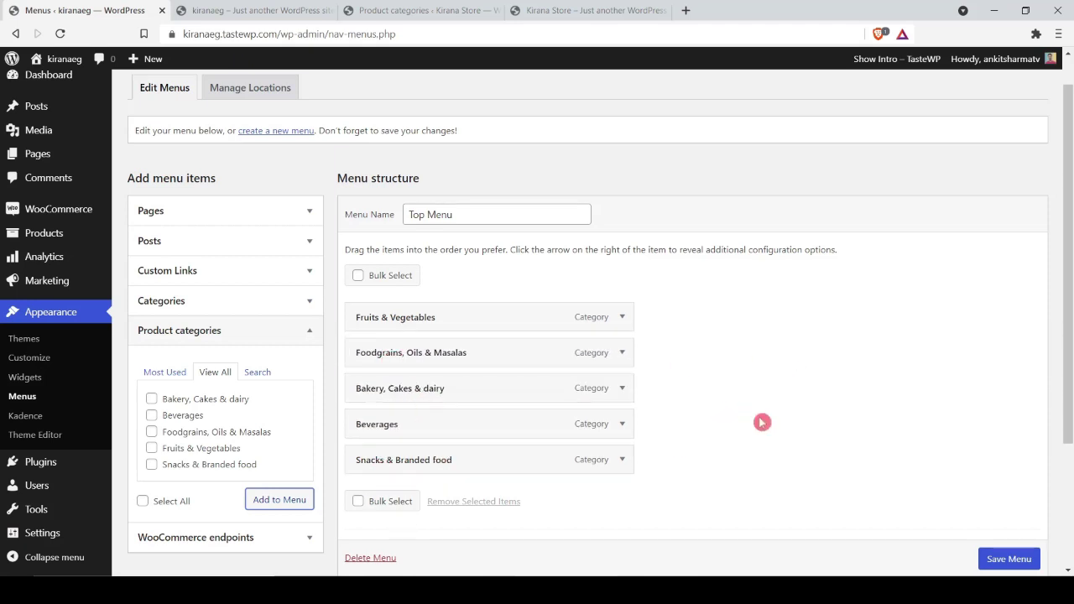
{"action": "left_click", "coordinate": [1011, 560]}
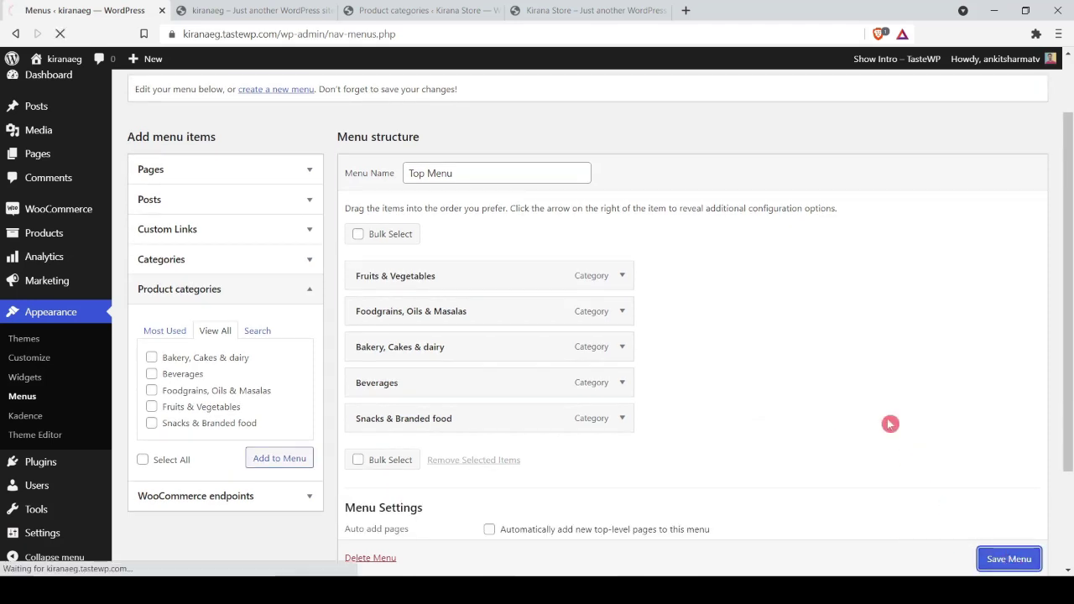
Step: Assign Top Menu to the Primary menu location and save the change
{"action": "left_click", "coordinate": [267, 168]}
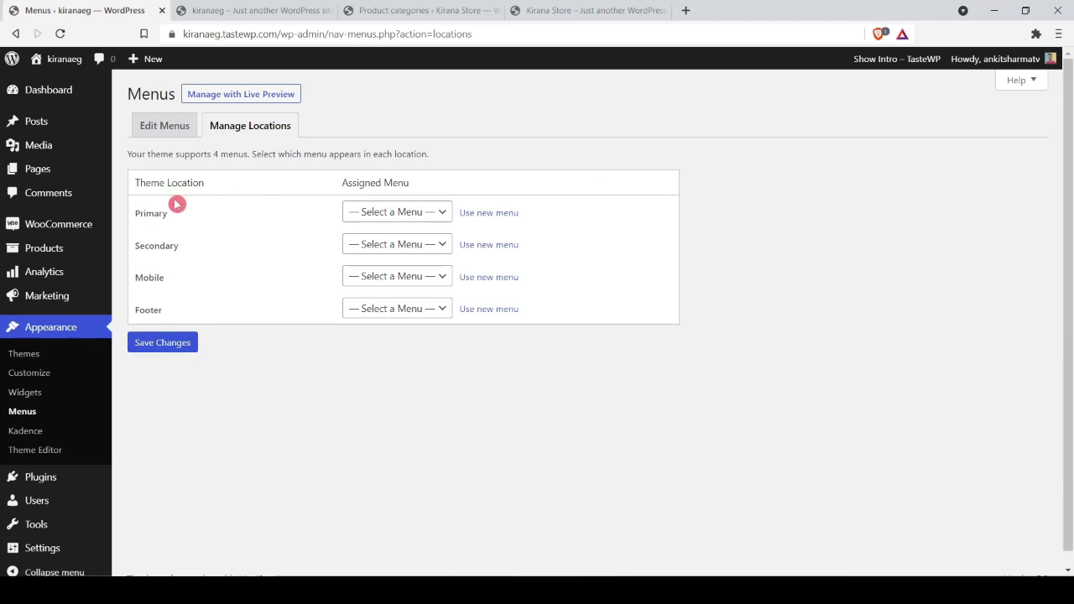
{"action": "left_click", "coordinate": [380, 218]}
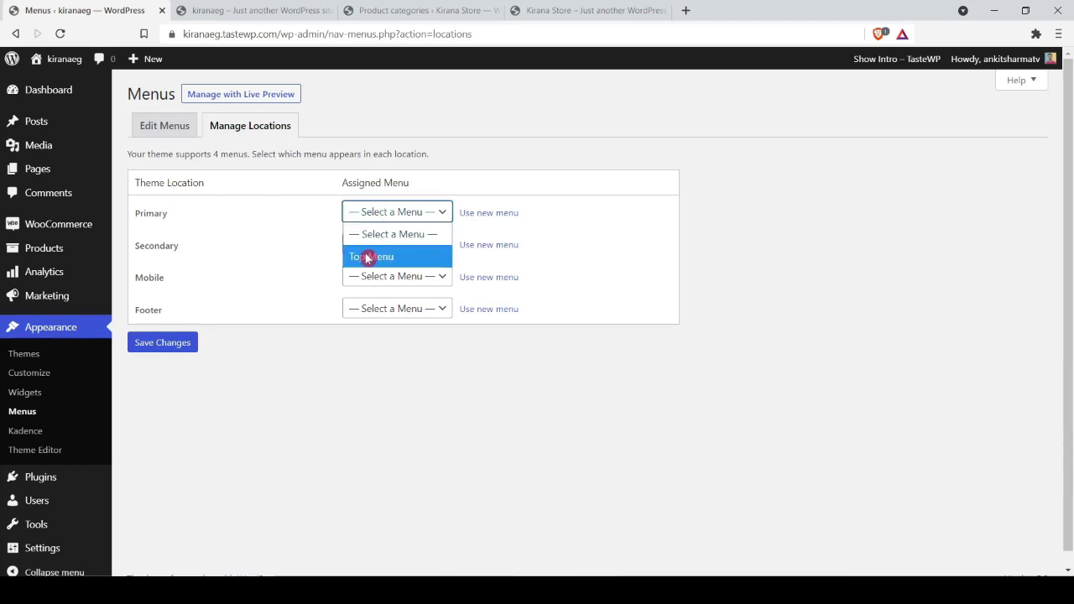
{"action": "left_click", "coordinate": [366, 256]}
{"action": "left_click", "coordinate": [173, 343]}
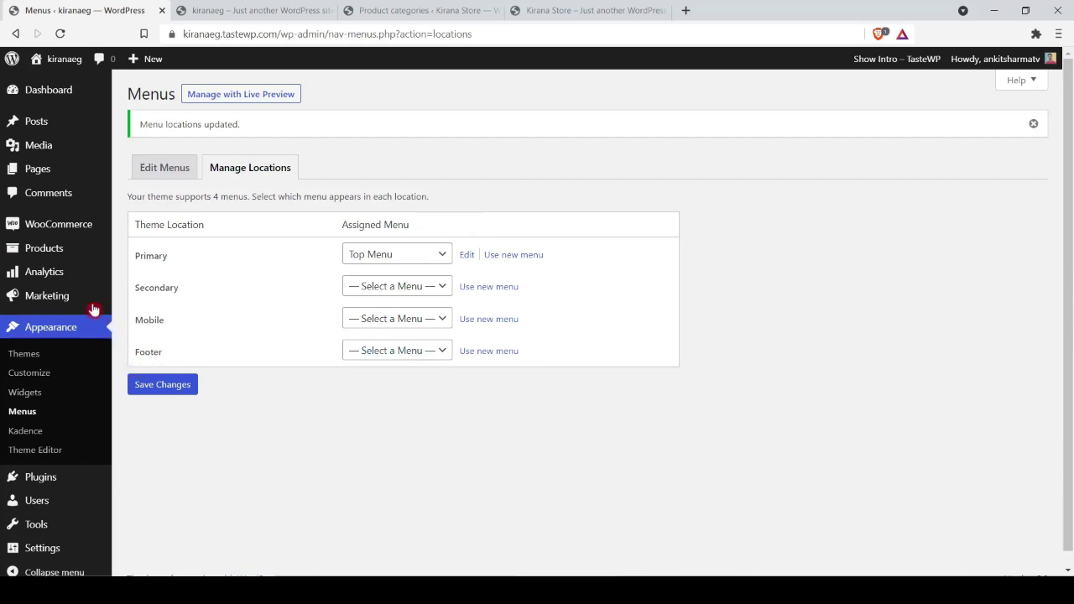
{"action": "left_click", "coordinate": [39, 246]}
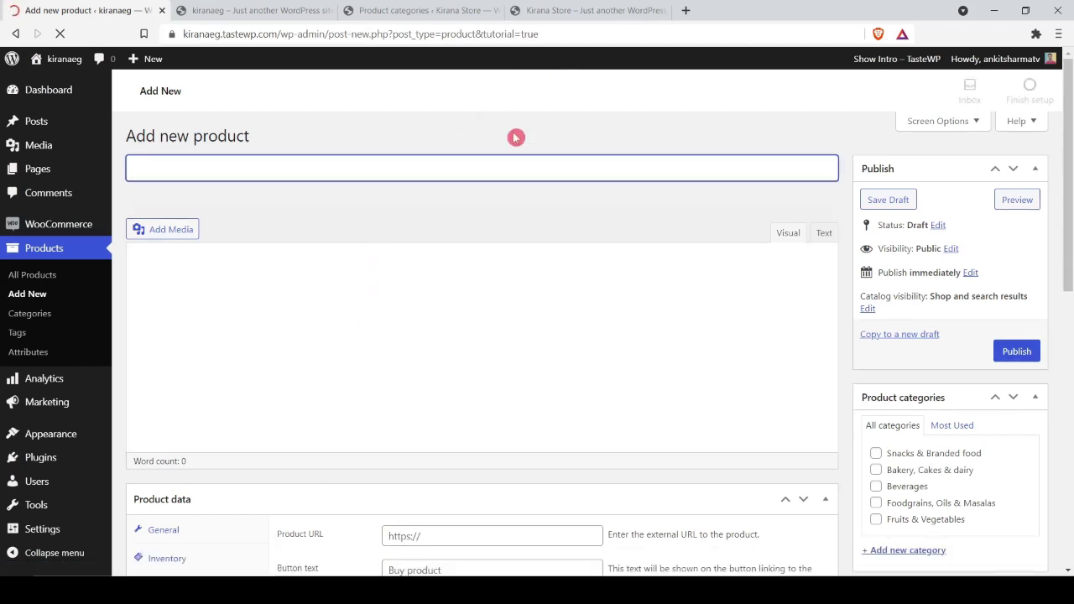
Step: Copy the title from the storefront product page and paste it as product name 'Tata Salt 1 pack'
{"action": "left_click", "coordinate": [604, 10]}
{"action": "scroll", "coordinate": [412, 180], "scroll_direction": "down", "scroll_amount": 10}
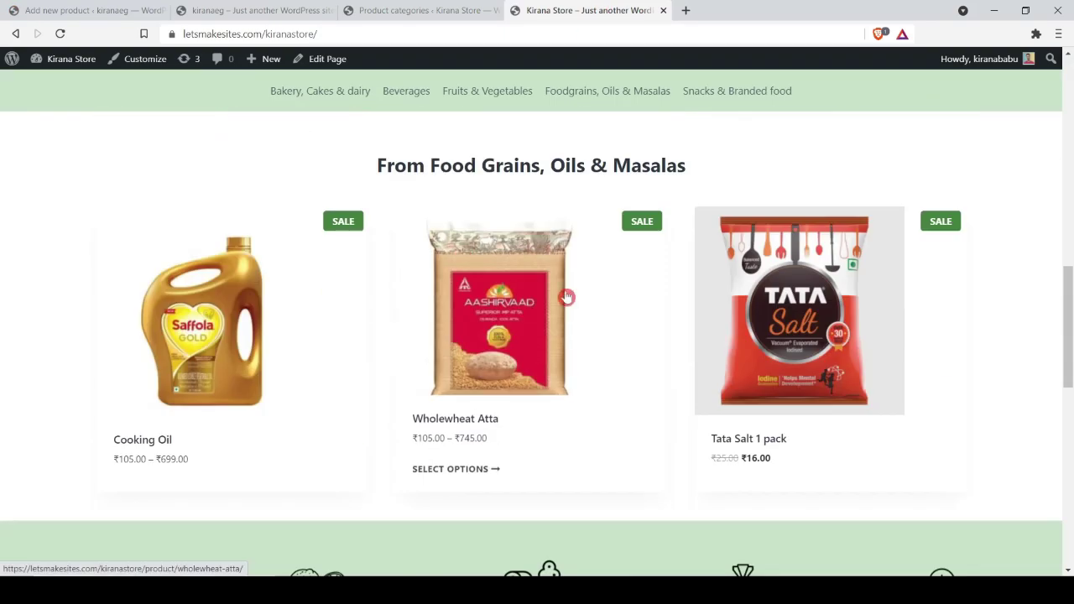
{"action": "left_click", "coordinate": [792, 362]}
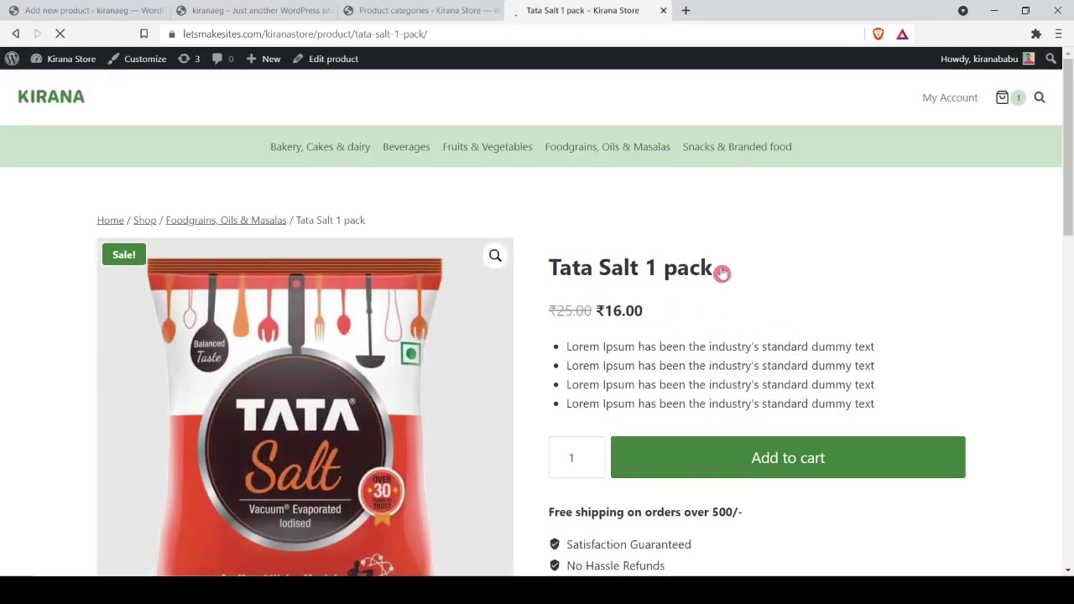
{"action": "scroll", "coordinate": [660, 265], "scroll_direction": "down", "scroll_amount": 2}
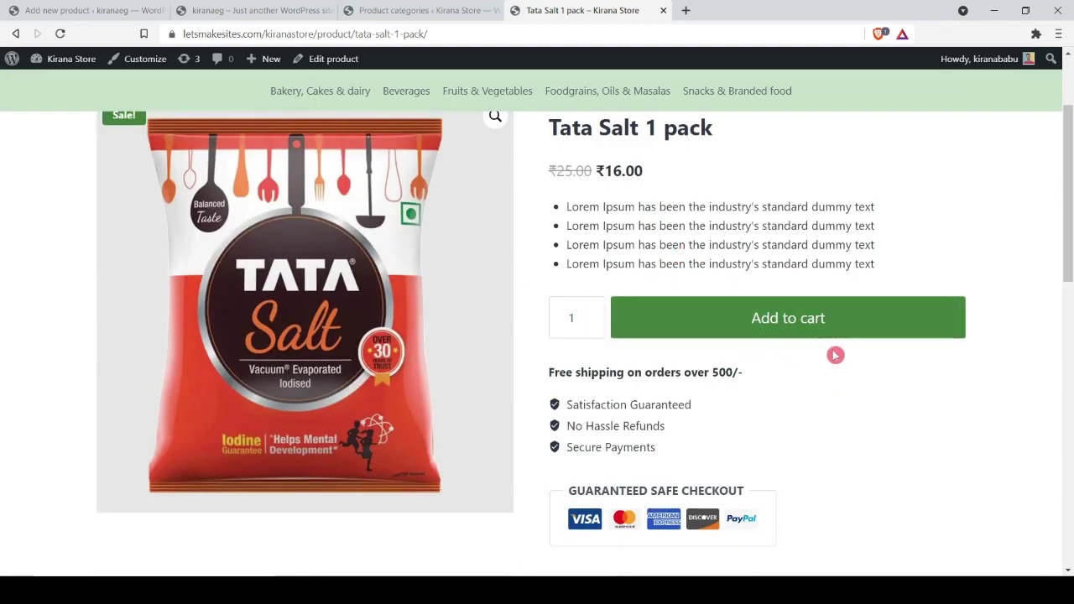
{"action": "scroll", "coordinate": [833, 355], "scroll_direction": "down", "scroll_amount": 6}
{"action": "scroll", "coordinate": [653, 330], "scroll_direction": "up", "scroll_amount": 7}
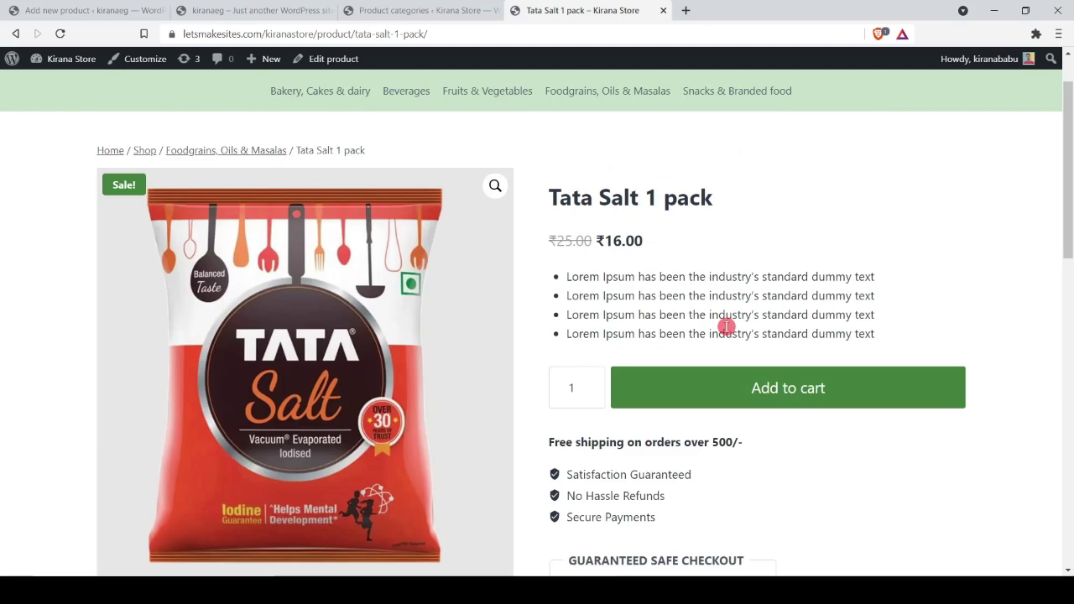
{"action": "scroll", "coordinate": [727, 326], "scroll_direction": "up", "scroll_amount": 1}
{"action": "left_click_drag", "start_coordinate": [554, 267], "coordinate": [777, 287]}
{"action": "key", "text": "ctrl+c"}
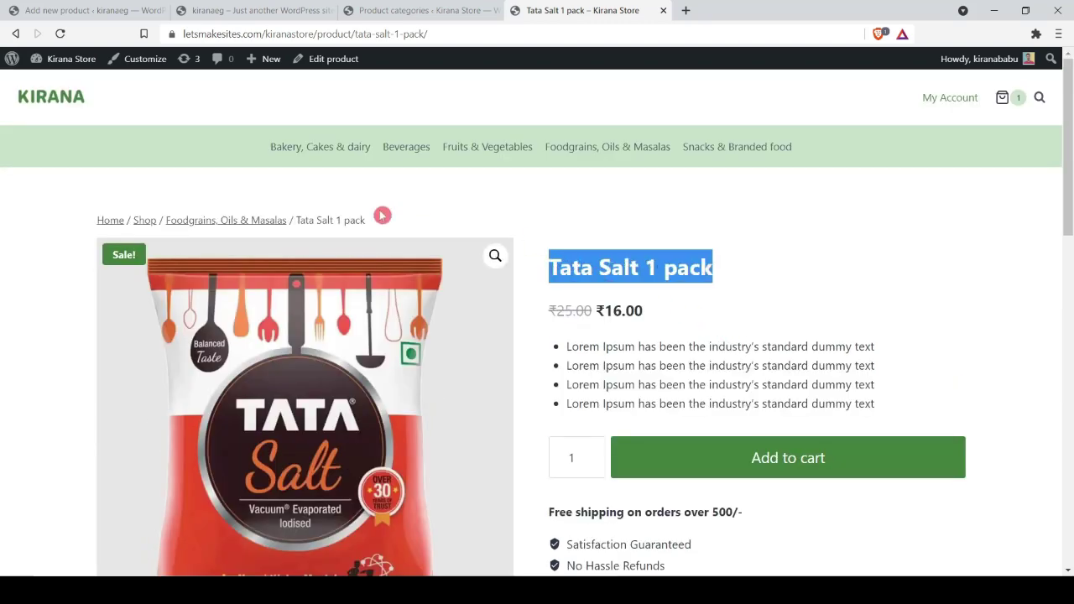
{"action": "left_click", "coordinate": [204, 7]}
{"action": "left_click", "coordinate": [149, 9]}
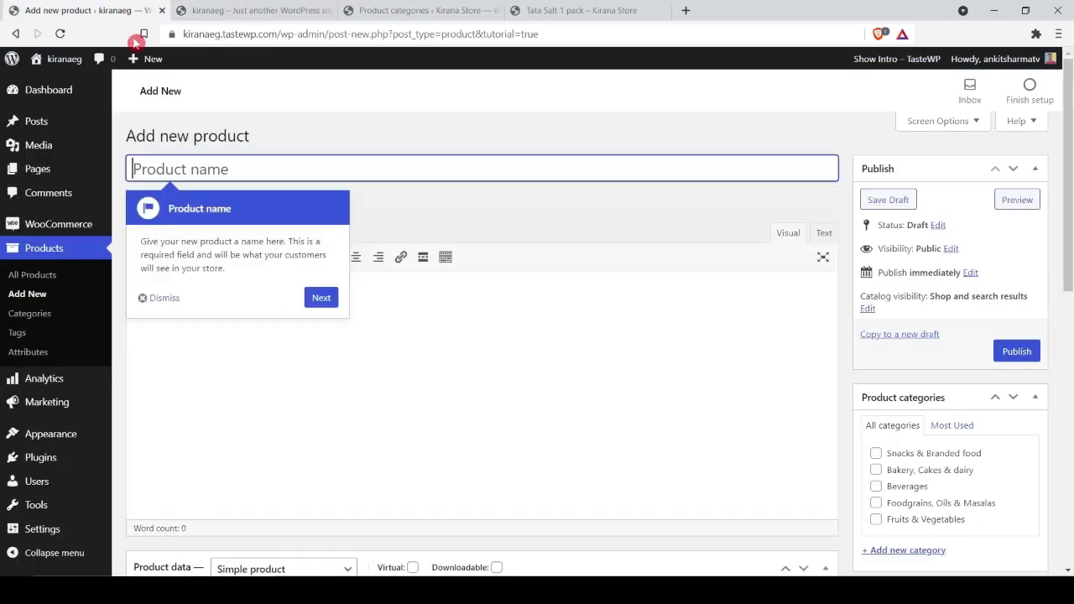
{"action": "left_click", "coordinate": [161, 297]}
{"action": "left_click", "coordinate": [235, 166]}
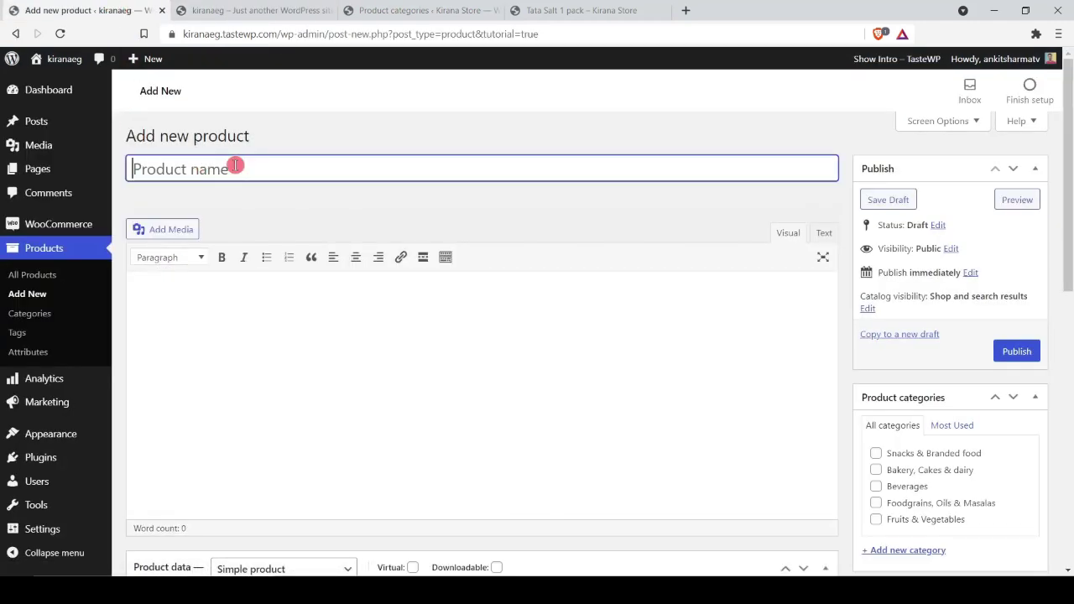
{"action": "key", "text": "ctrl+v"}
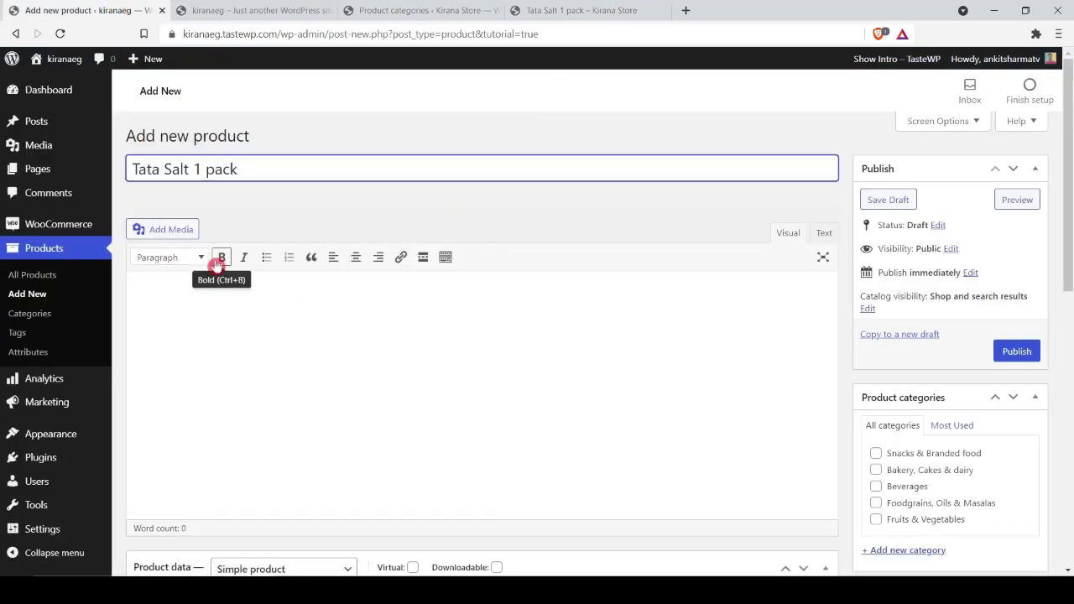
Step: Copy the Lorem Ipsum description from the storefront and paste it into the product description
{"action": "left_click", "coordinate": [213, 314]}
{"action": "left_click", "coordinate": [575, 10]}
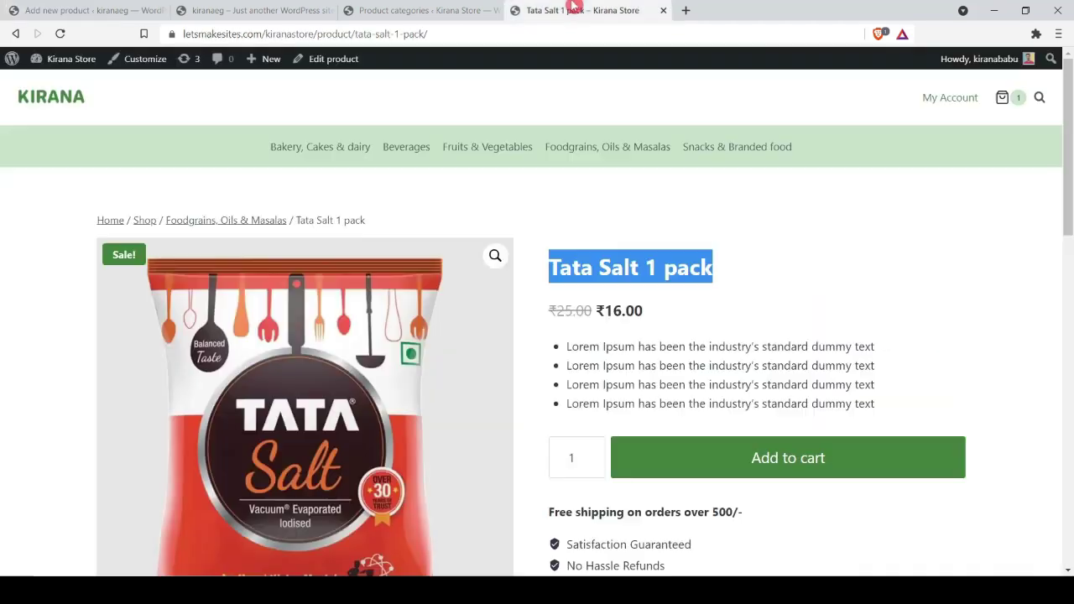
{"action": "scroll", "coordinate": [614, 265], "scroll_direction": "down", "scroll_amount": 3}
{"action": "scroll", "coordinate": [613, 265], "scroll_direction": "down", "scroll_amount": 3}
{"action": "left_click_drag", "start_coordinate": [98, 361], "coordinate": [604, 423]}
{"action": "key", "text": "ctrl+c"}
{"action": "left_click", "coordinate": [252, 10]}
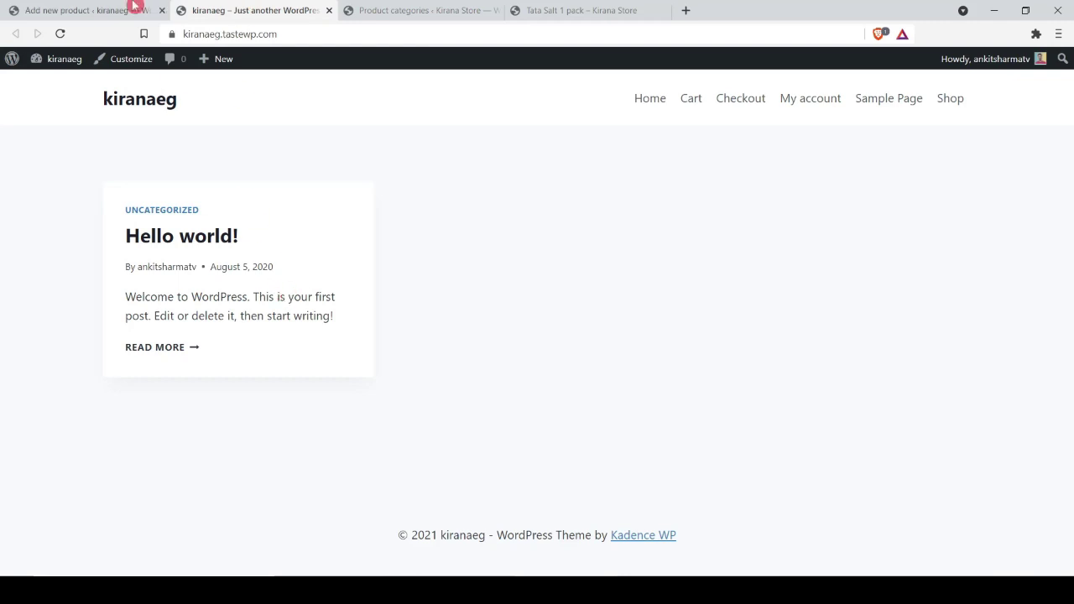
{"action": "left_click", "coordinate": [130, 10]}
{"action": "key", "text": "ctrl+v"}
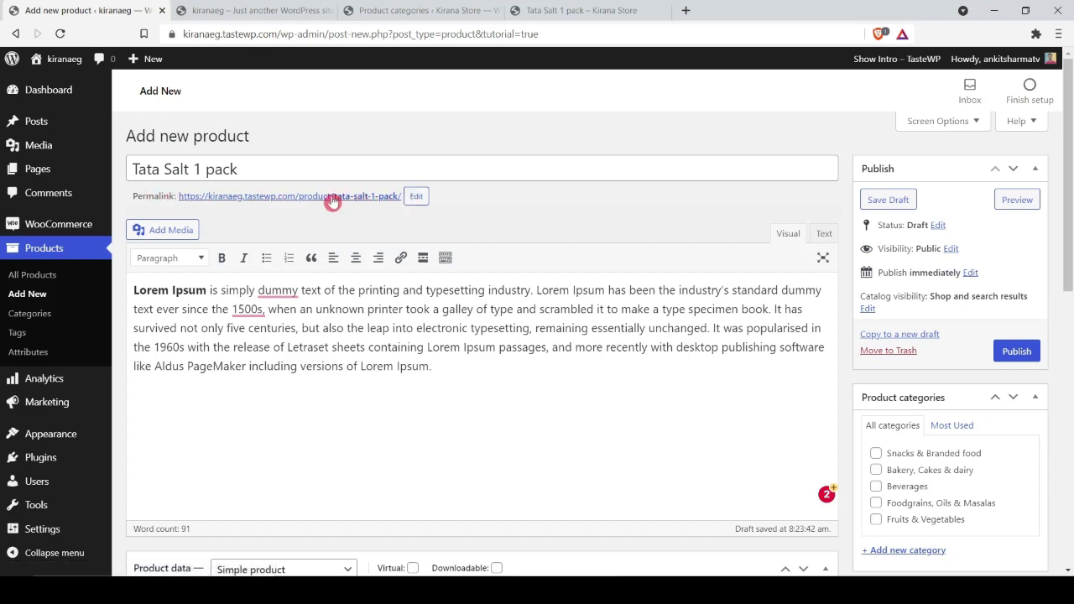
Step: Keep the permalink as tata-salt-1-pack and review the Product Type list without changing it
{"action": "left_click", "coordinate": [417, 196]}
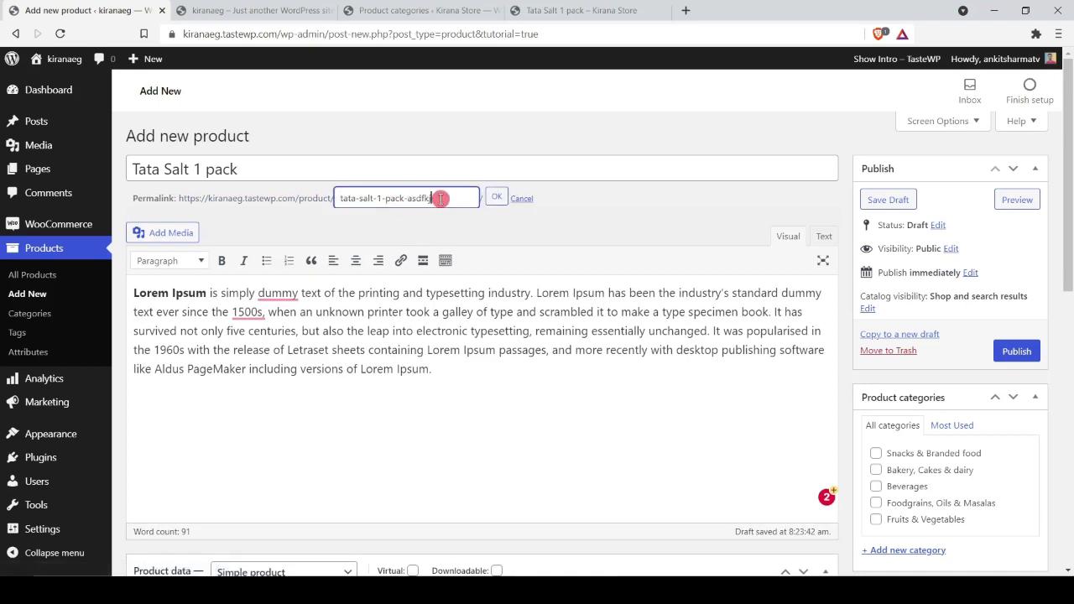
{"action": "key", "text": "BackSpace"}
{"action": "key", "text": "BackSpace"}
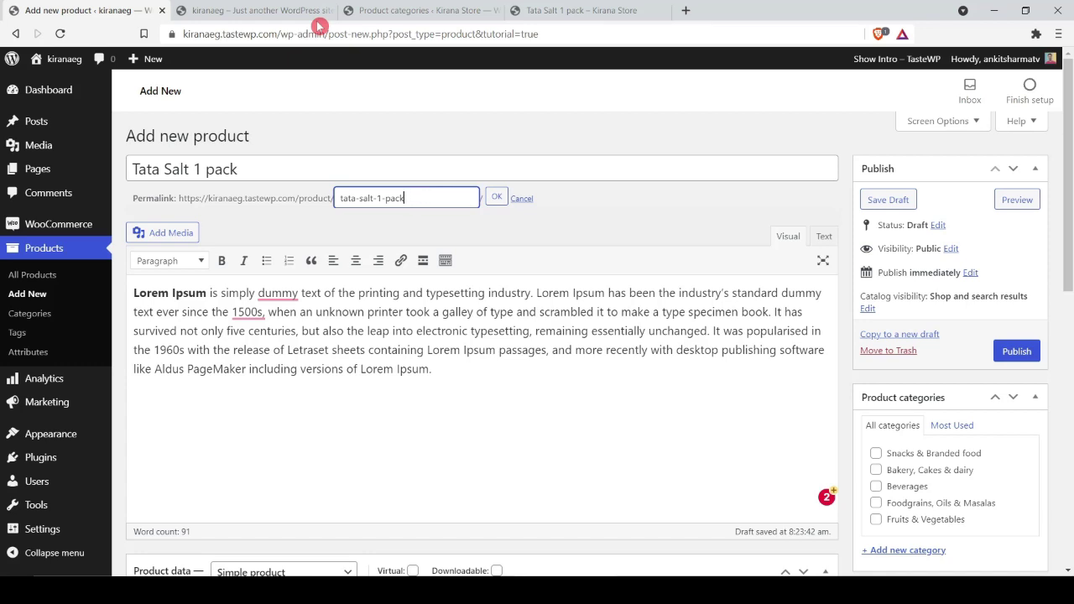
{"action": "left_click", "coordinate": [496, 197]}
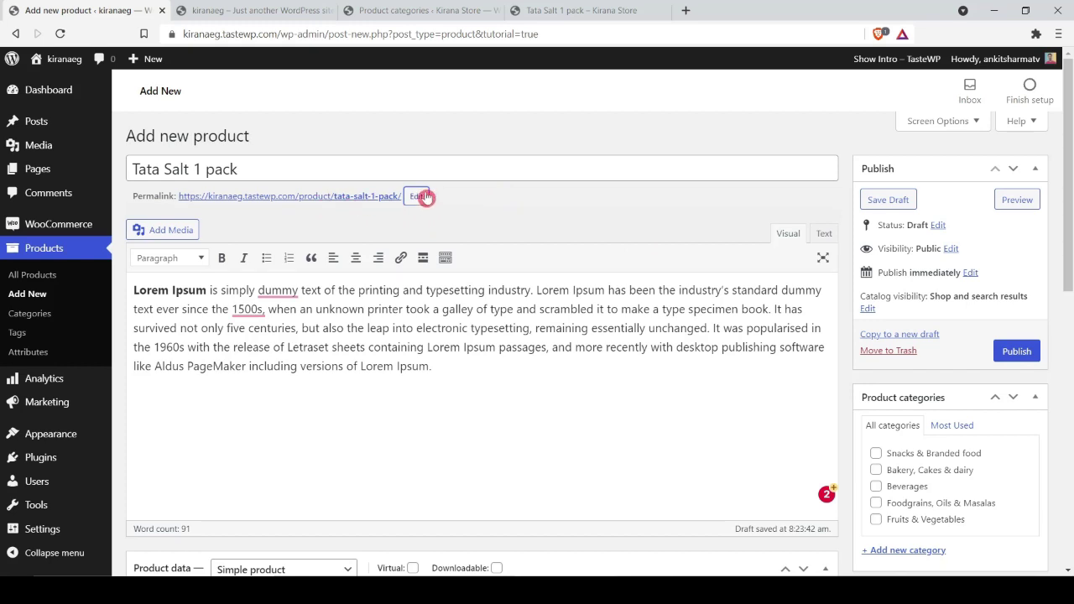
{"action": "scroll", "coordinate": [570, 274], "scroll_direction": "down", "scroll_amount": 2}
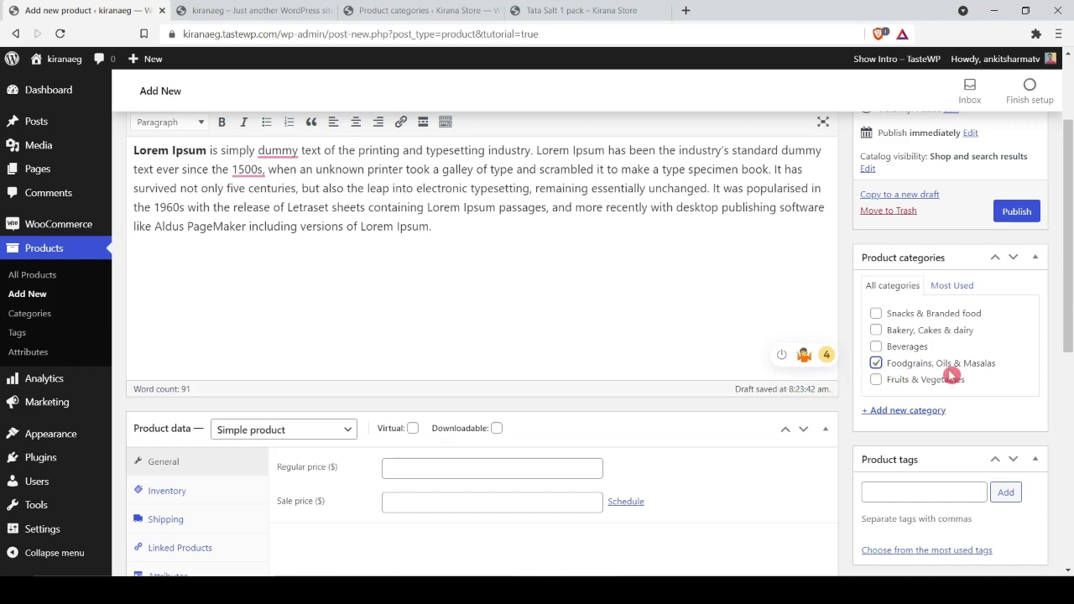
{"action": "scroll", "coordinate": [572, 351], "scroll_direction": "down", "scroll_amount": 1}
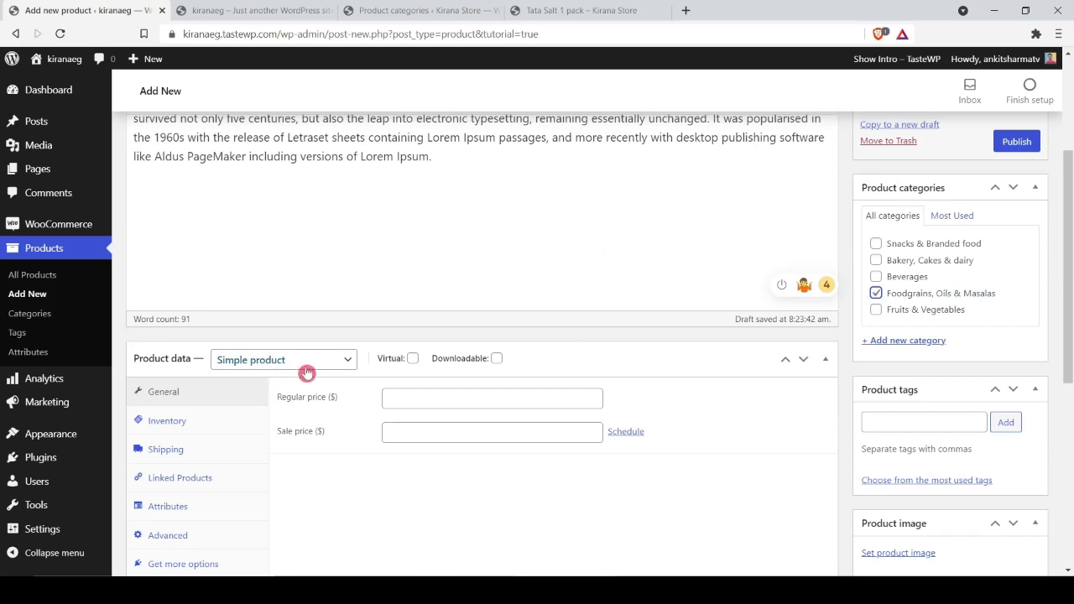
{"action": "left_click", "coordinate": [332, 361]}
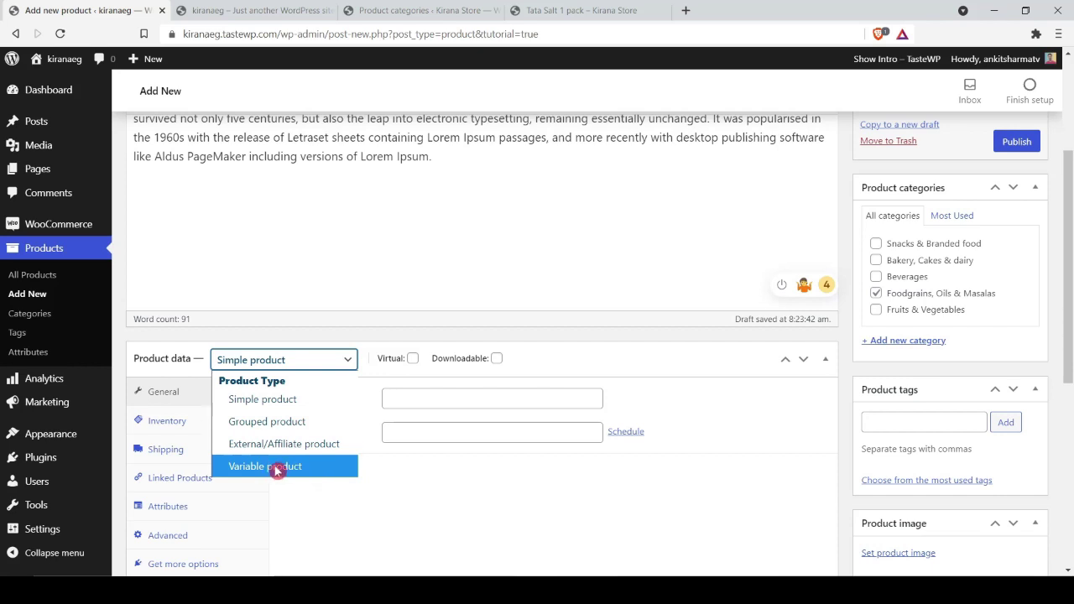
{"action": "left_click", "coordinate": [243, 406]}
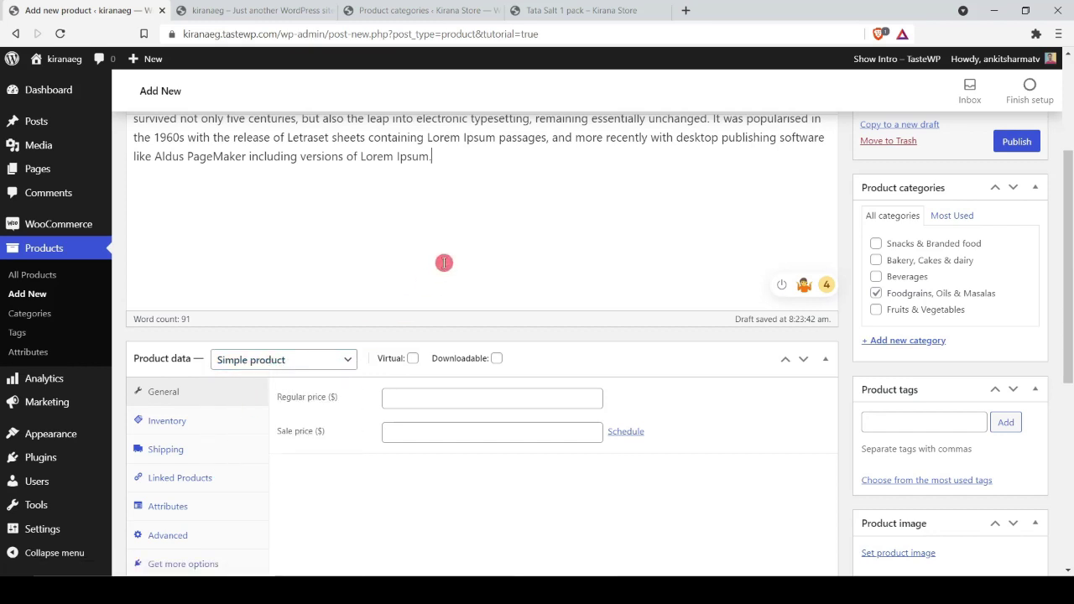
{"action": "scroll", "coordinate": [444, 262], "scroll_direction": "down", "scroll_amount": 1}
Step: Enter the product's regular price 25 and sale price 16 from the reference store
{"action": "left_click", "coordinate": [388, 327]}
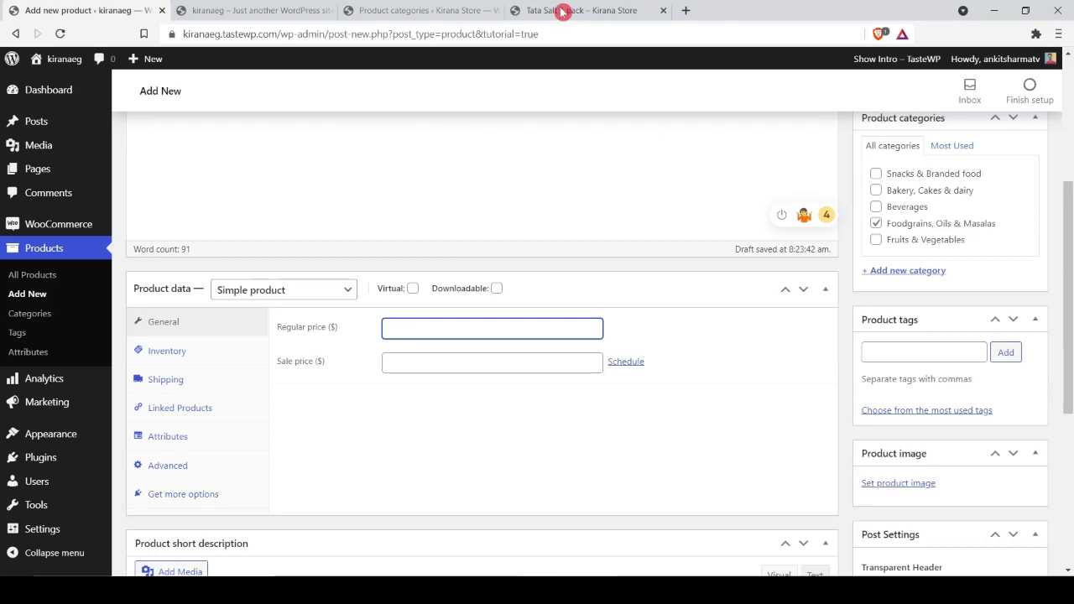
{"action": "left_click", "coordinate": [561, 17]}
{"action": "key", "text": "ctrl+1"}
{"action": "type", "text": "25"}
{"action": "left_click", "coordinate": [488, 355]}
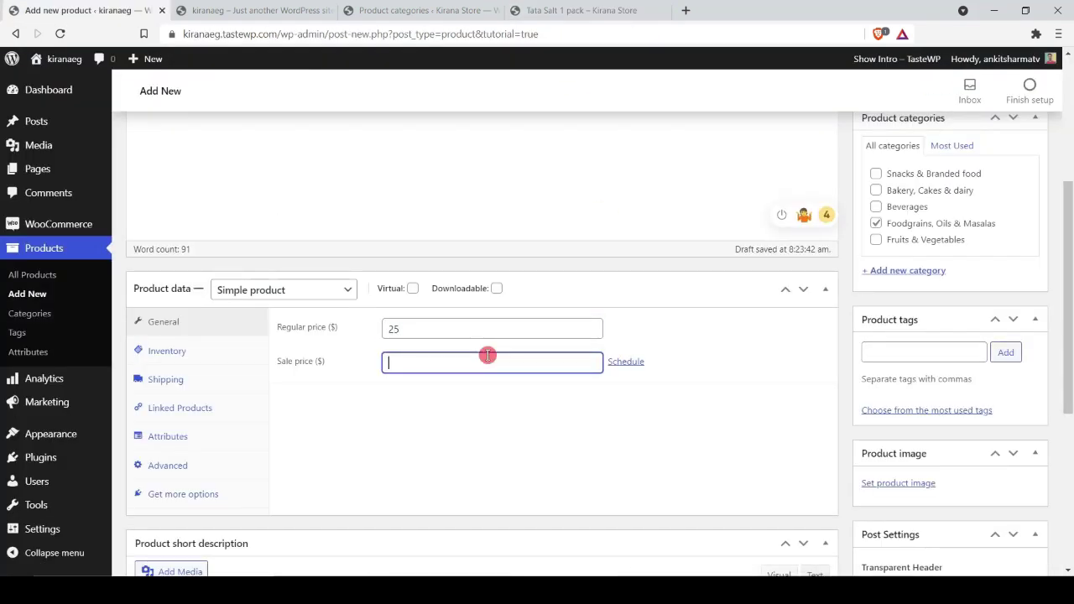
{"action": "left_click", "coordinate": [561, 15]}
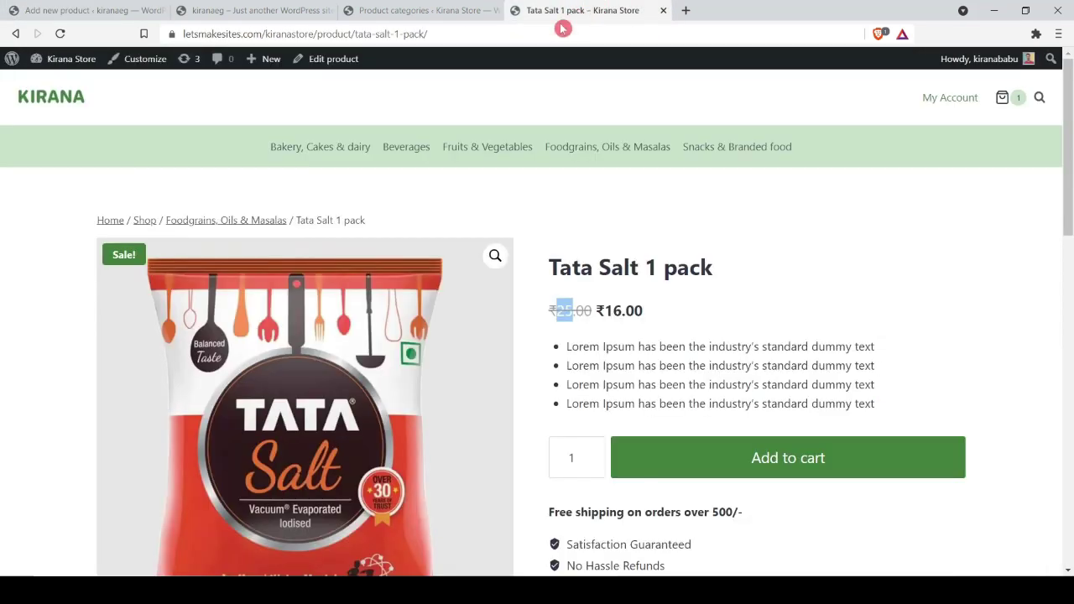
{"action": "key", "text": "ctrl+1"}
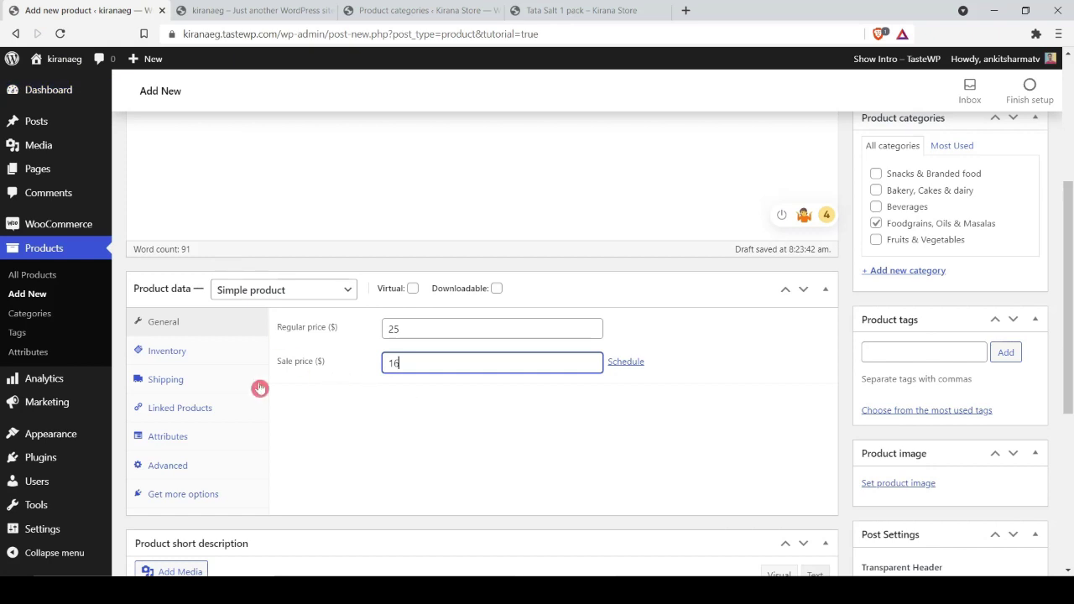
Step: Review the Inventory, Shipping class and Linked Products settings without changing them
{"action": "left_click", "coordinate": [192, 356]}
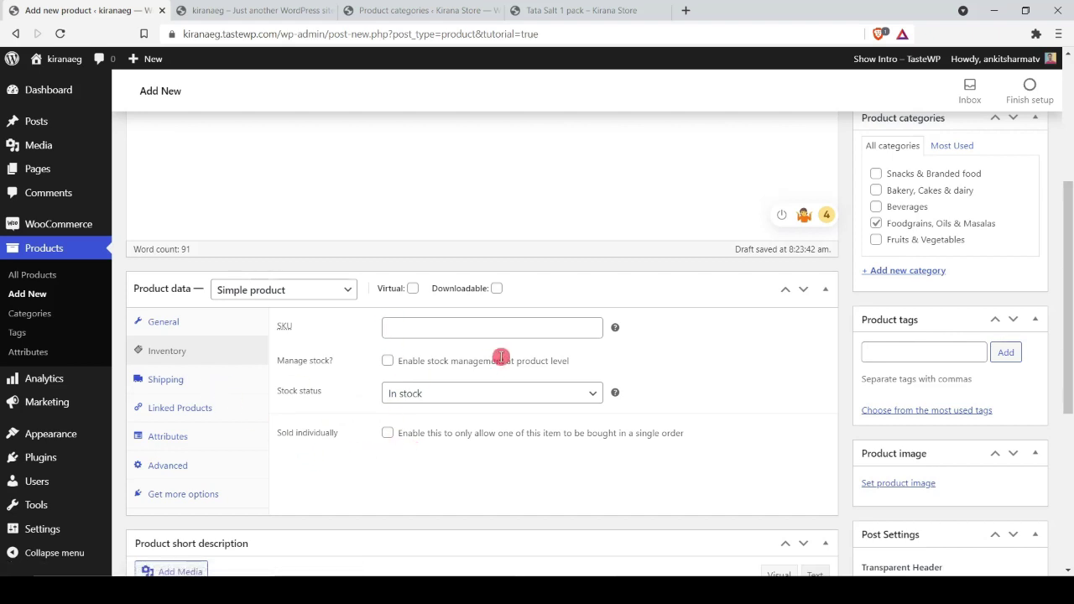
{"action": "left_click", "coordinate": [232, 382]}
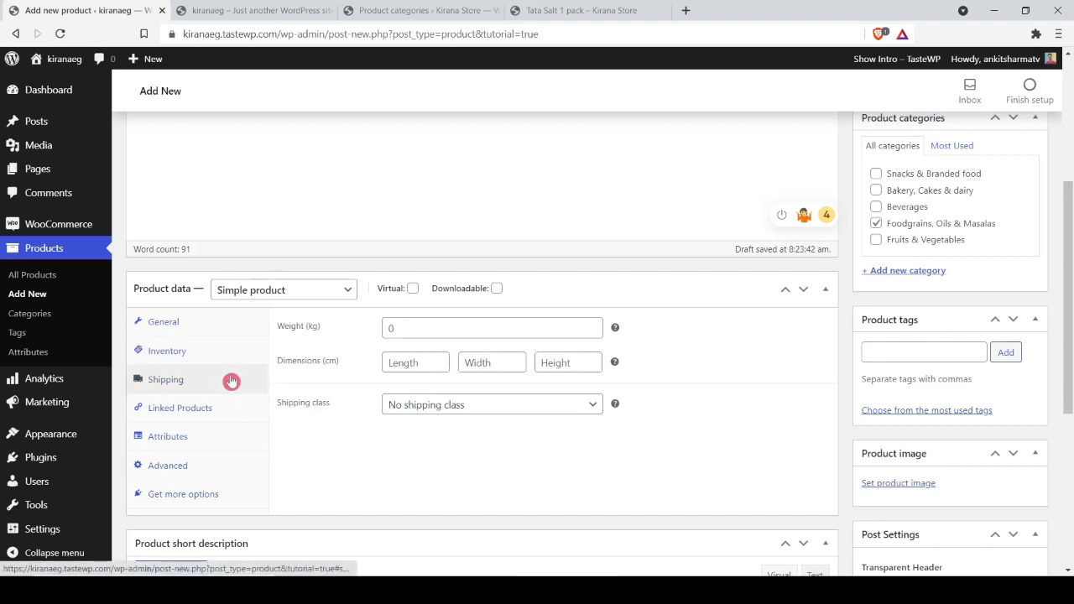
{"action": "left_click", "coordinate": [477, 410]}
{"action": "left_click", "coordinate": [477, 410]}
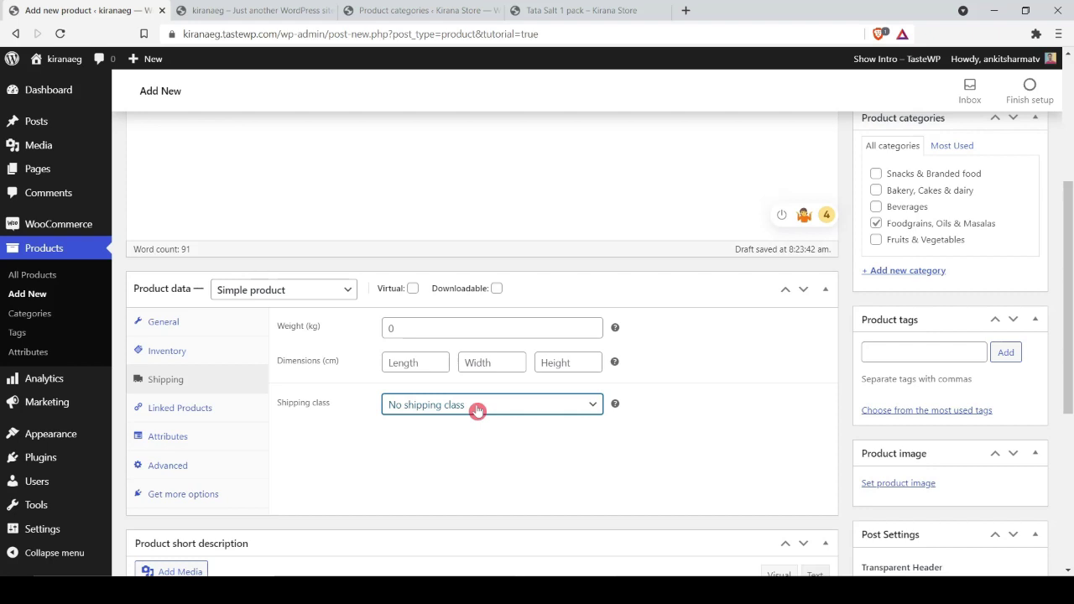
{"action": "left_click", "coordinate": [653, 186]}
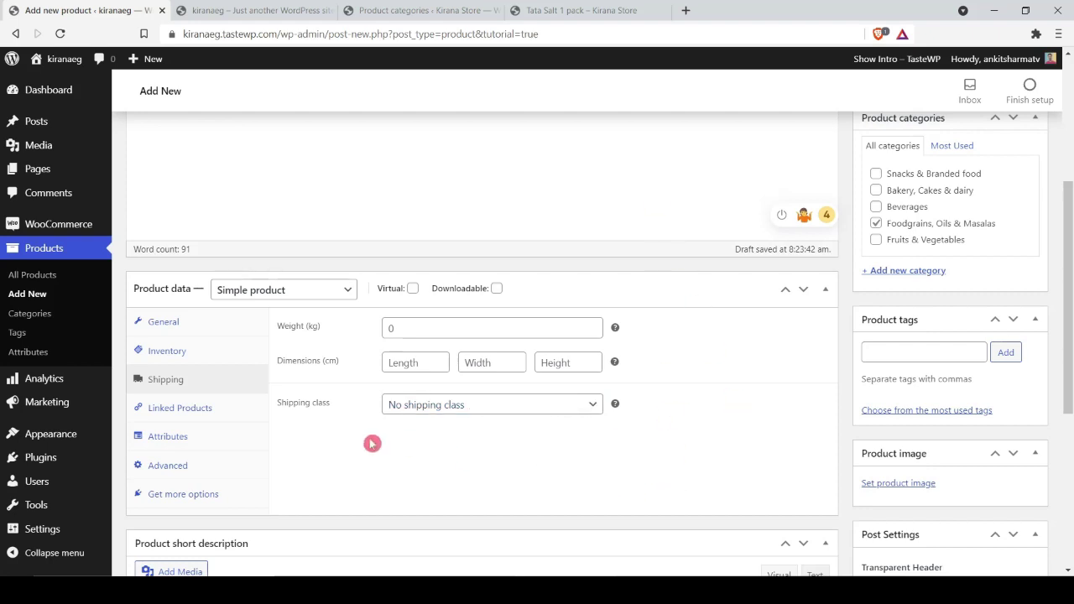
{"action": "left_click", "coordinate": [223, 411]}
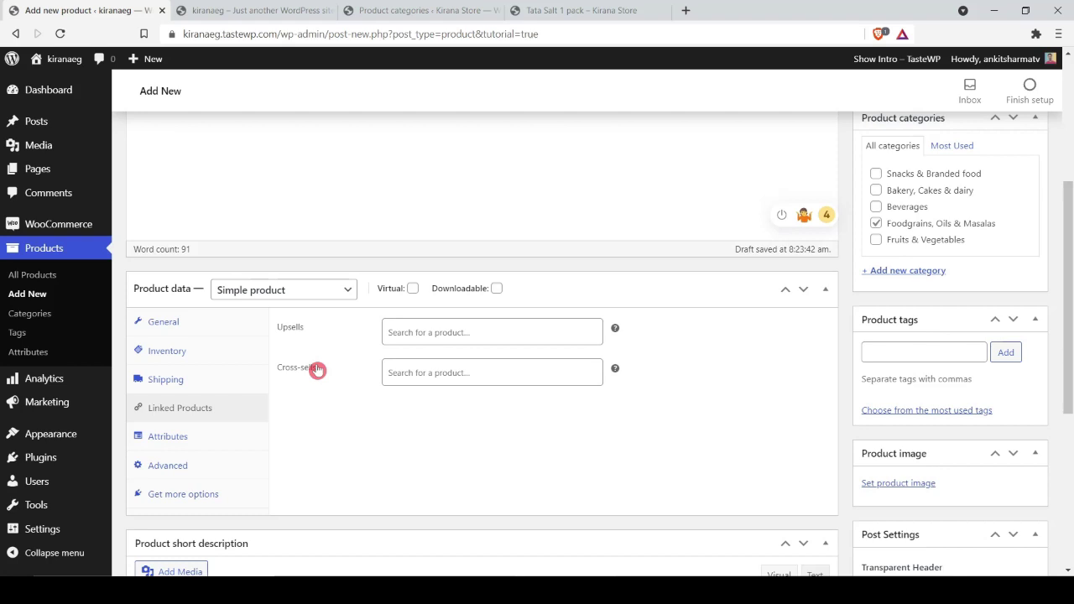
{"action": "scroll", "coordinate": [292, 417], "scroll_direction": "down", "scroll_amount": 4}
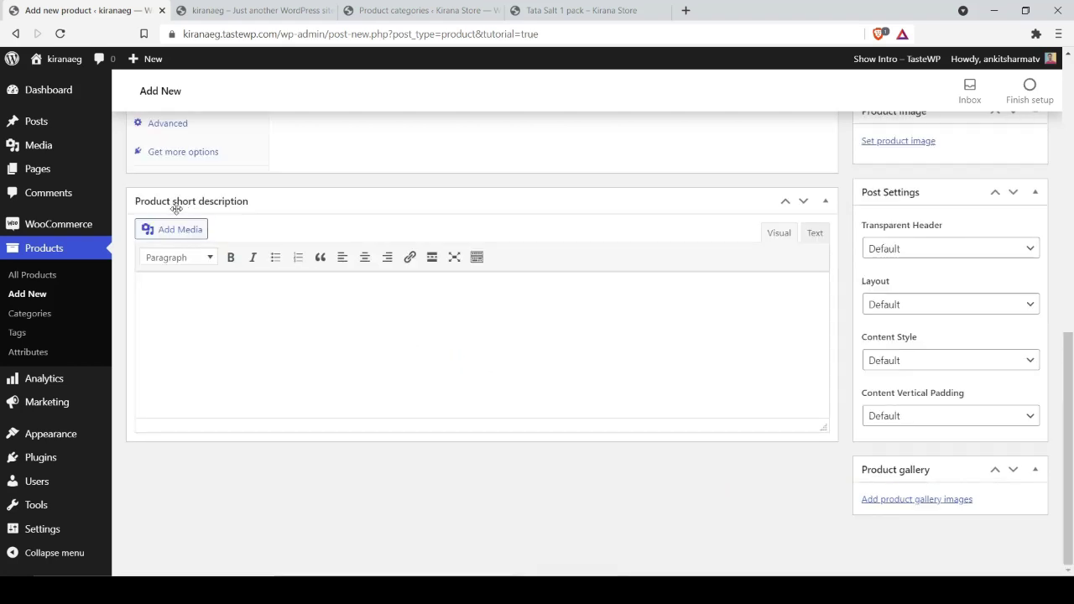
Step: Copy the four bullet lines from the Tata Salt 1 pack storefront page
{"action": "left_click", "coordinate": [535, 8]}
{"action": "left_click_drag", "start_coordinate": [878, 405], "coordinate": [557, 355]}
{"action": "key", "text": "ctrl+1"}
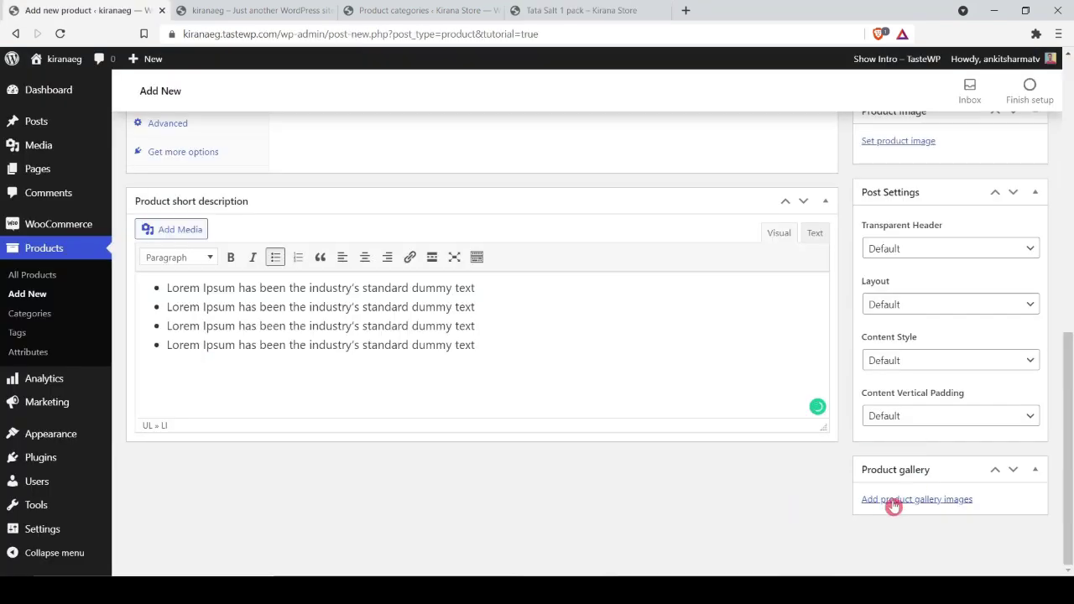
{"action": "scroll", "coordinate": [911, 499], "scroll_direction": "up", "scroll_amount": 3}
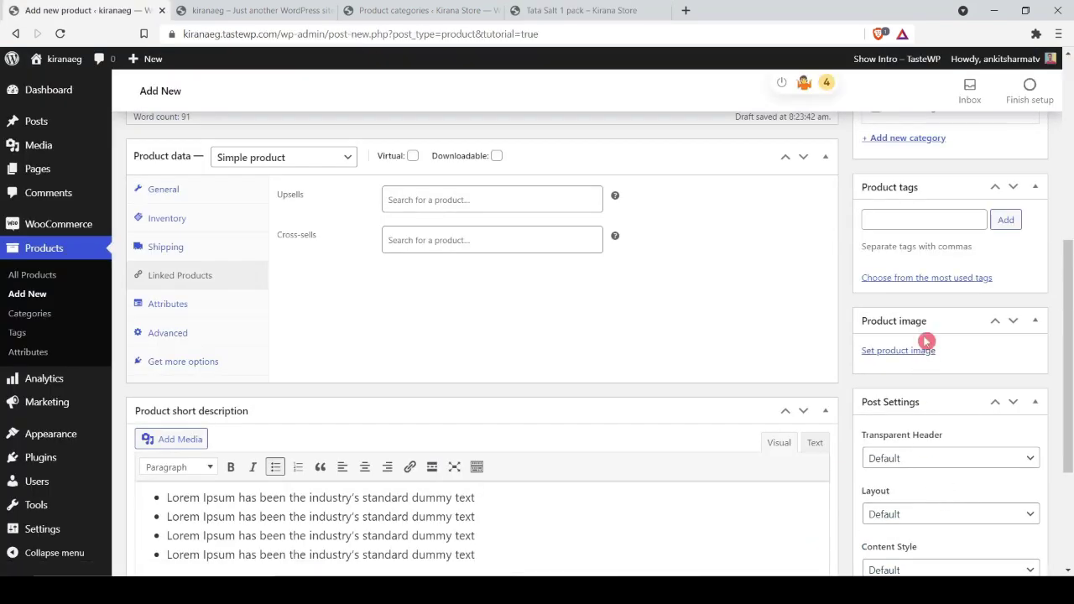
{"action": "left_click", "coordinate": [1014, 413]}
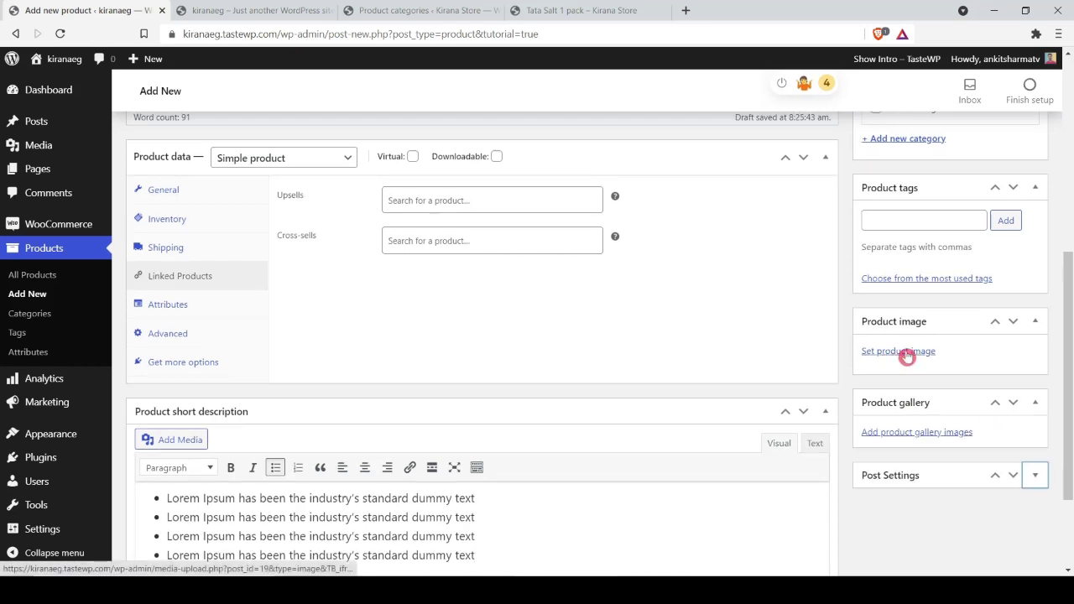
Step: Upload salt.jpg and set it as the product image
{"action": "left_click", "coordinate": [897, 353]}
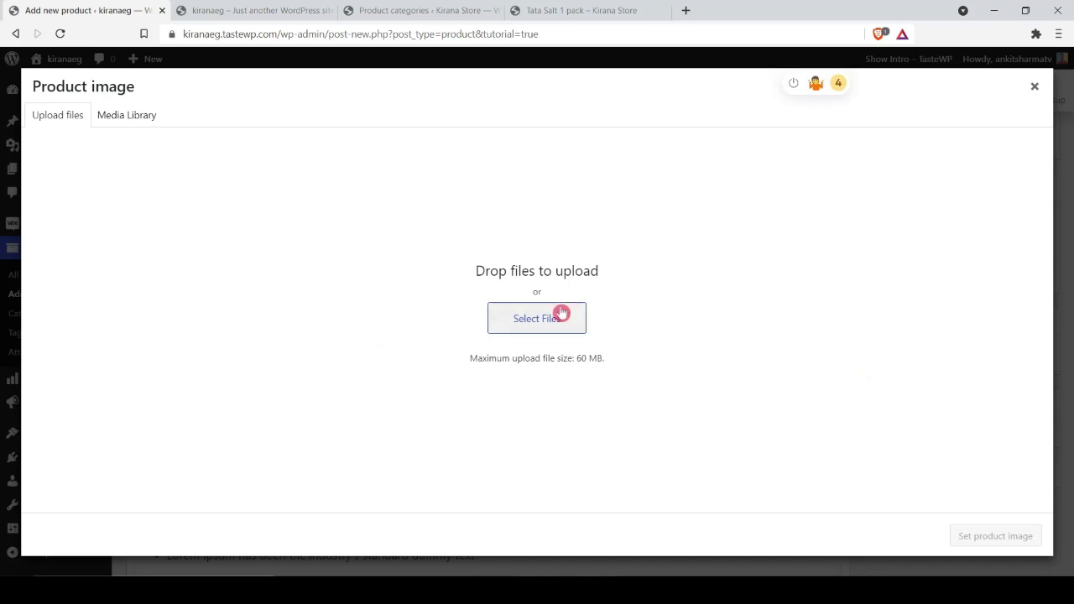
{"action": "left_click", "coordinate": [537, 323]}
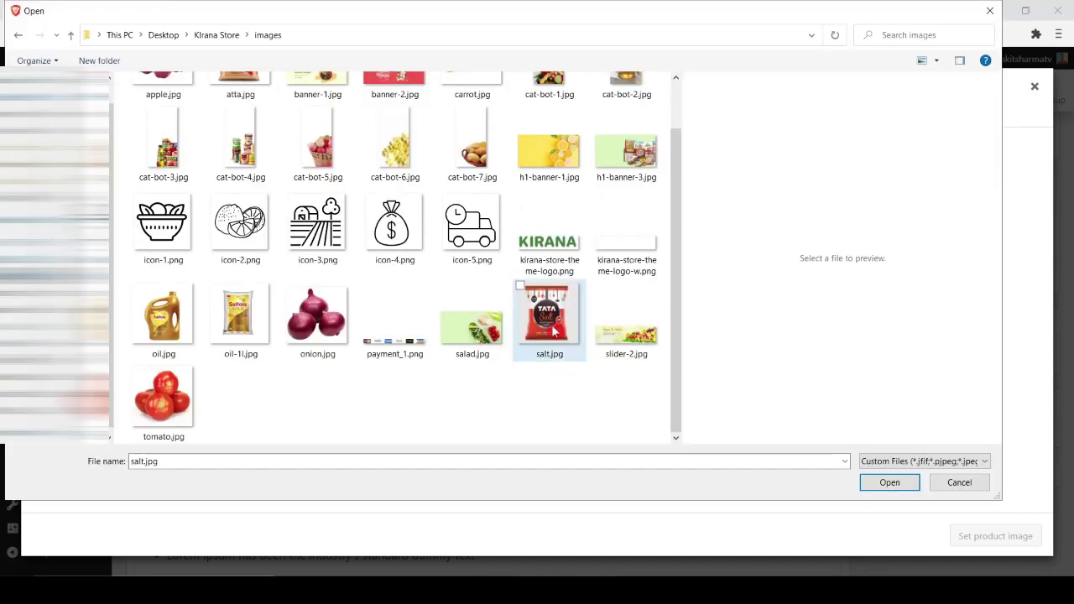
{"action": "left_click", "coordinate": [548, 314]}
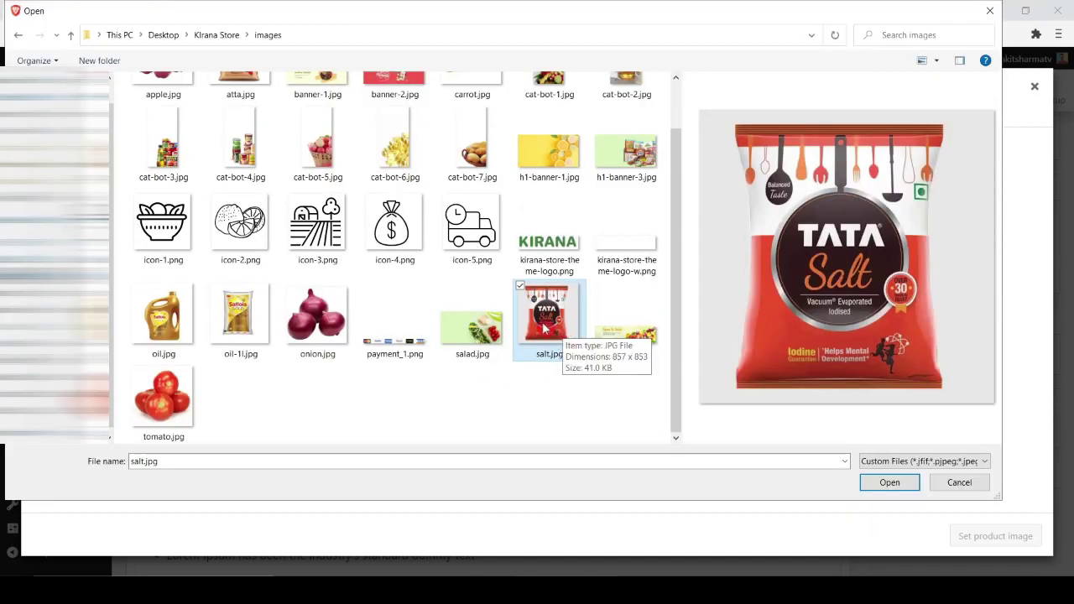
{"action": "double_click", "coordinate": [545, 327]}
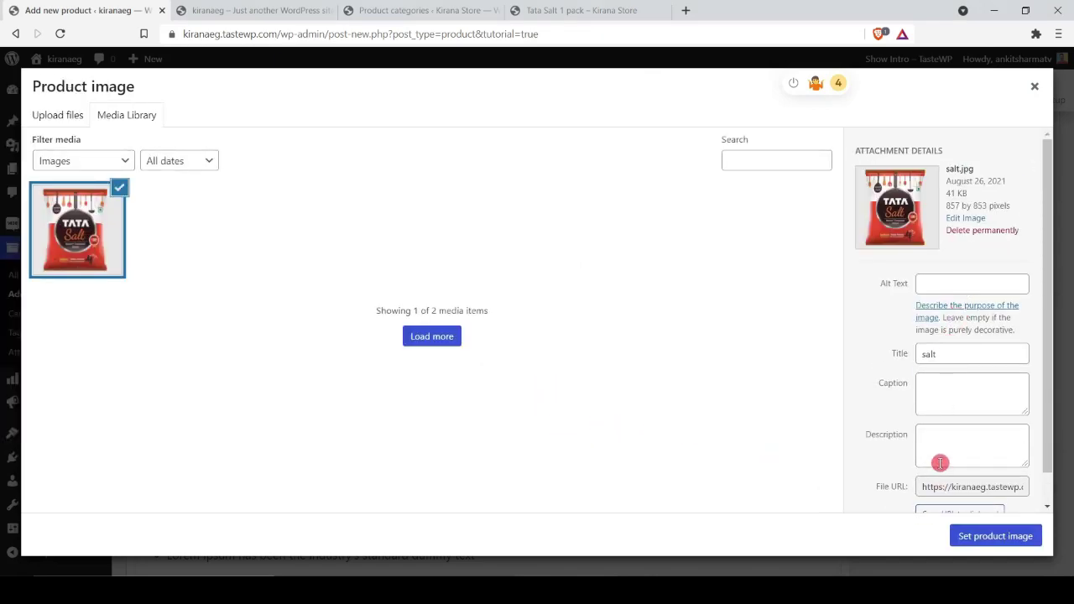
{"action": "left_click", "coordinate": [969, 535]}
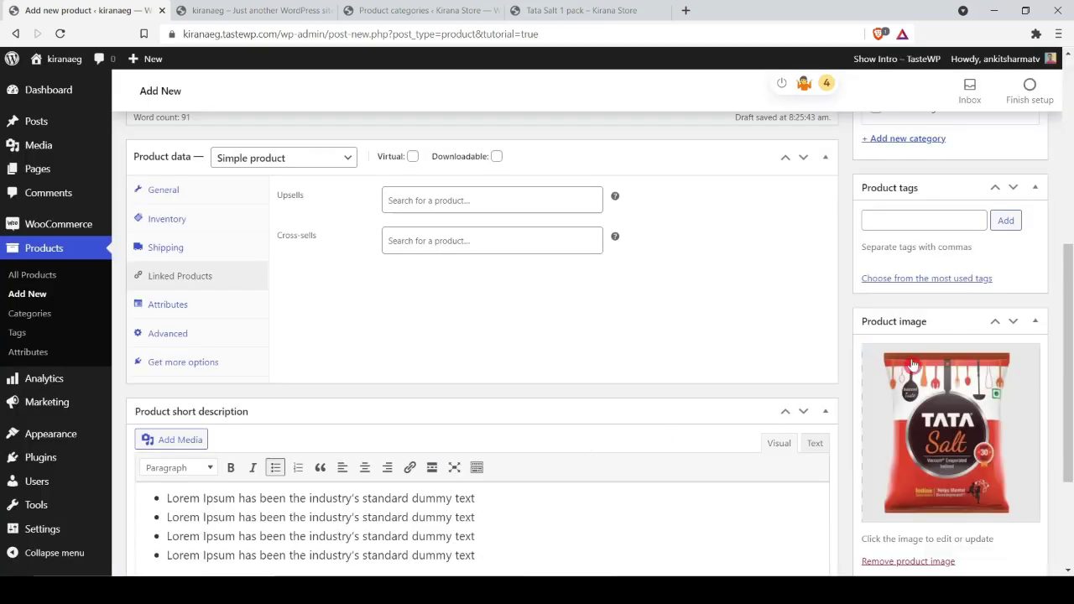
{"action": "scroll", "coordinate": [977, 394], "scroll_direction": "down", "scroll_amount": 2}
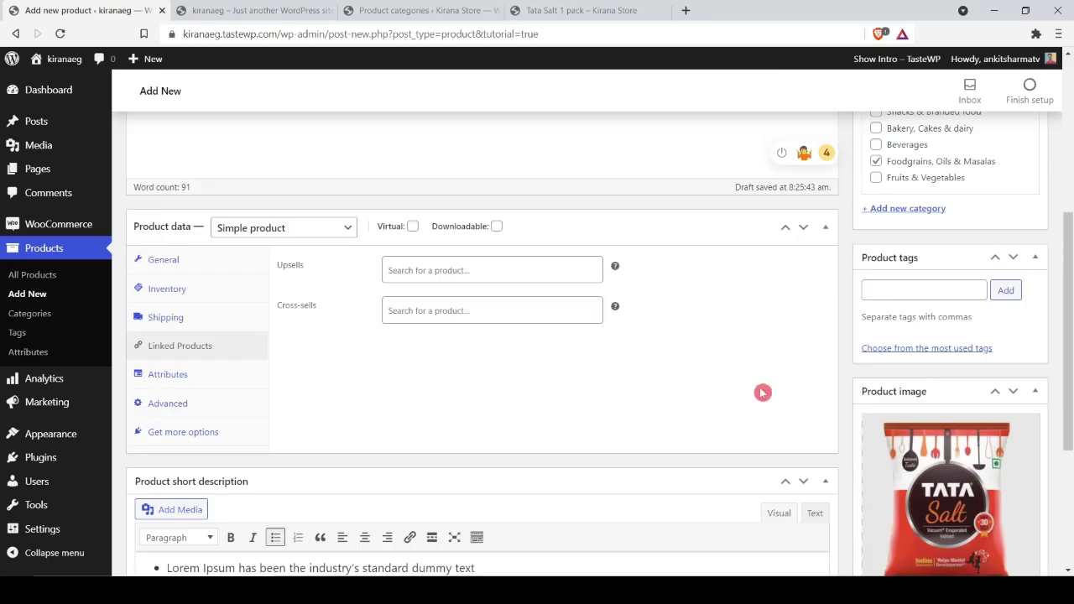
{"action": "scroll", "coordinate": [762, 391], "scroll_direction": "up", "scroll_amount": 5}
{"action": "scroll", "coordinate": [600, 290], "scroll_direction": "up", "scroll_amount": 2}
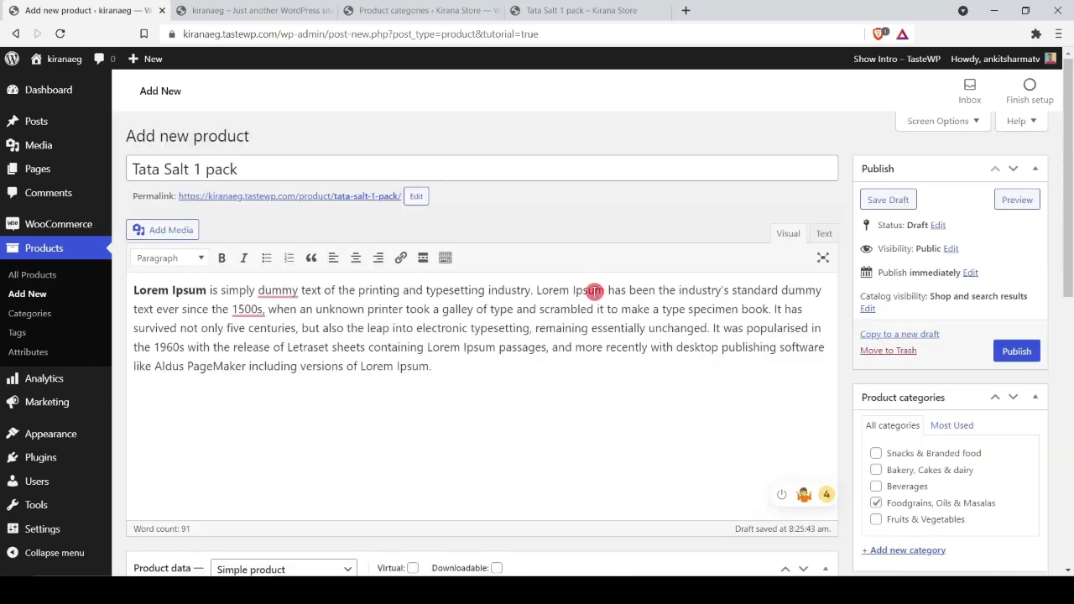
Step: Publish the Tata Salt 1 pack product and open its product page in a new tab
{"action": "left_click", "coordinate": [1015, 353]}
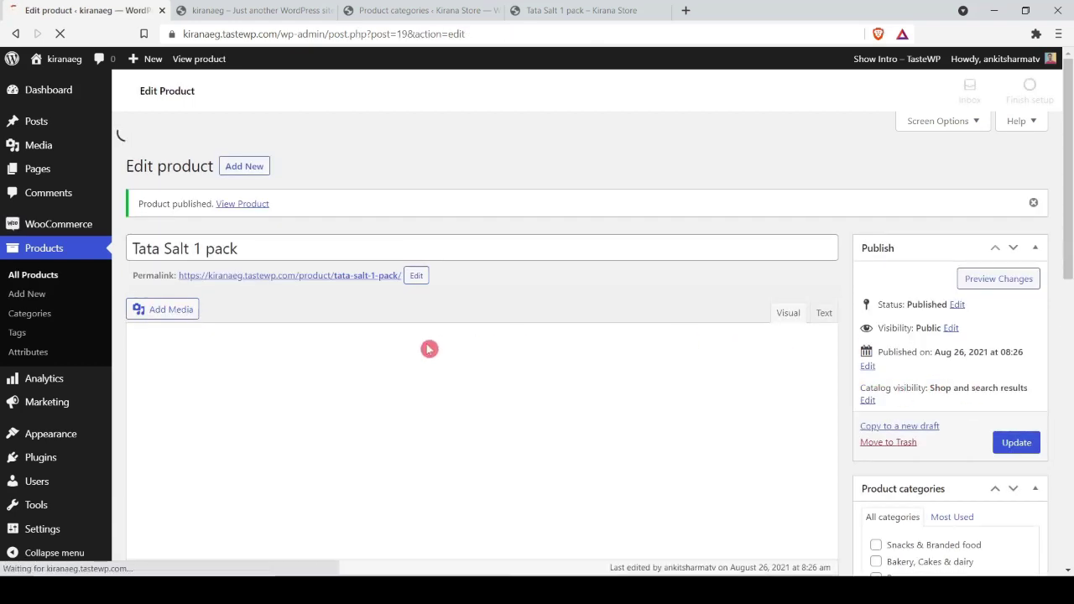
{"action": "right_click", "coordinate": [256, 209]}
{"action": "left_click", "coordinate": [271, 214]}
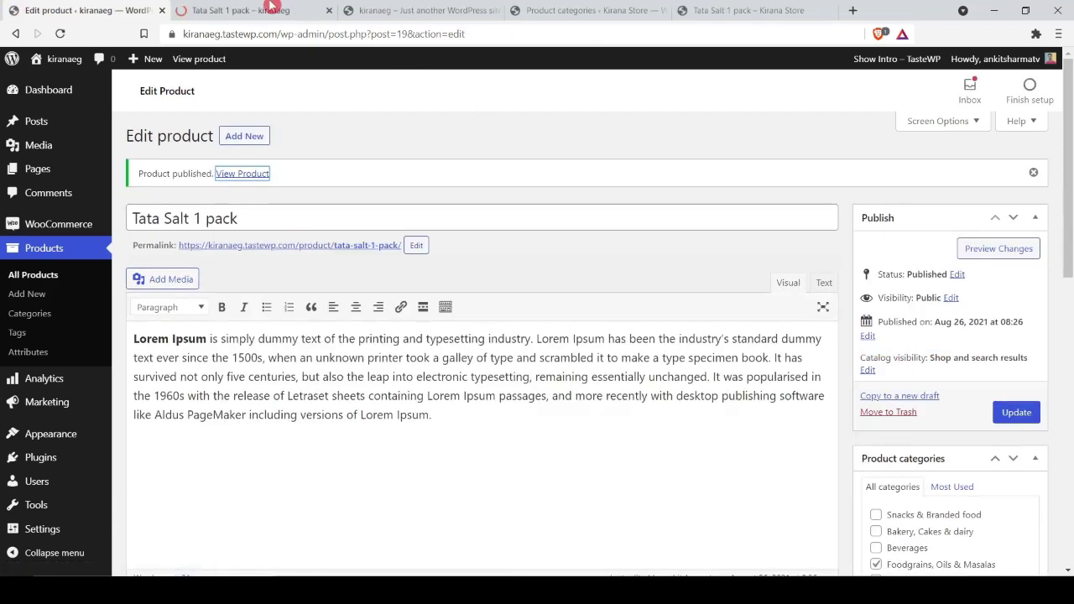
Step: Review the live page's salt image, $16 sale price and bullets, then close it
{"action": "left_click", "coordinate": [271, 9]}
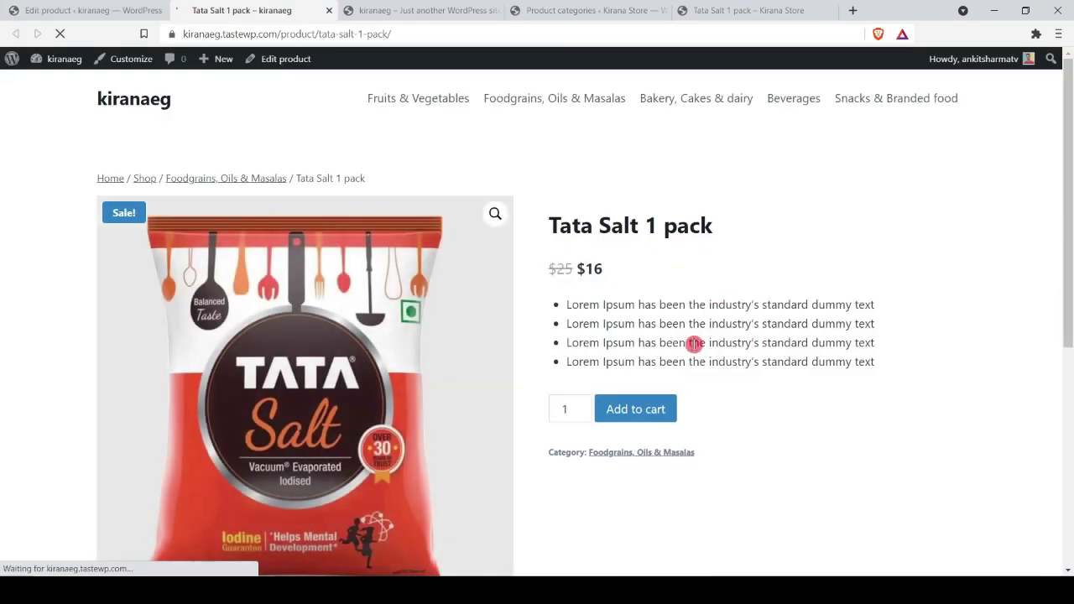
{"action": "scroll", "coordinate": [338, 315], "scroll_direction": "down", "scroll_amount": 3}
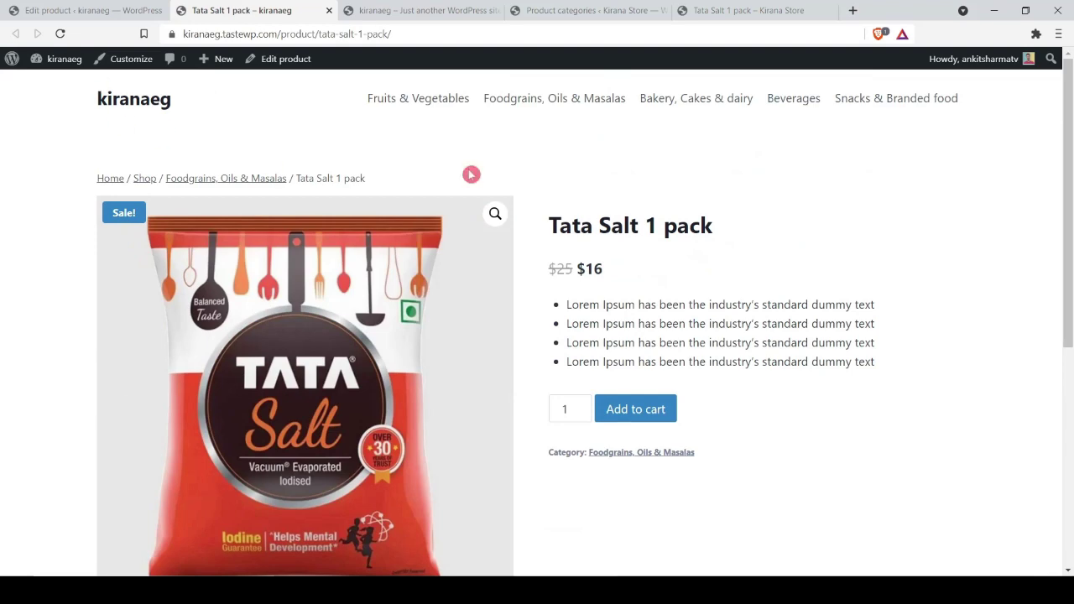
{"action": "scroll", "coordinate": [864, 380], "scroll_direction": "down", "scroll_amount": 3}
{"action": "scroll", "coordinate": [244, 350], "scroll_direction": "down", "scroll_amount": 2}
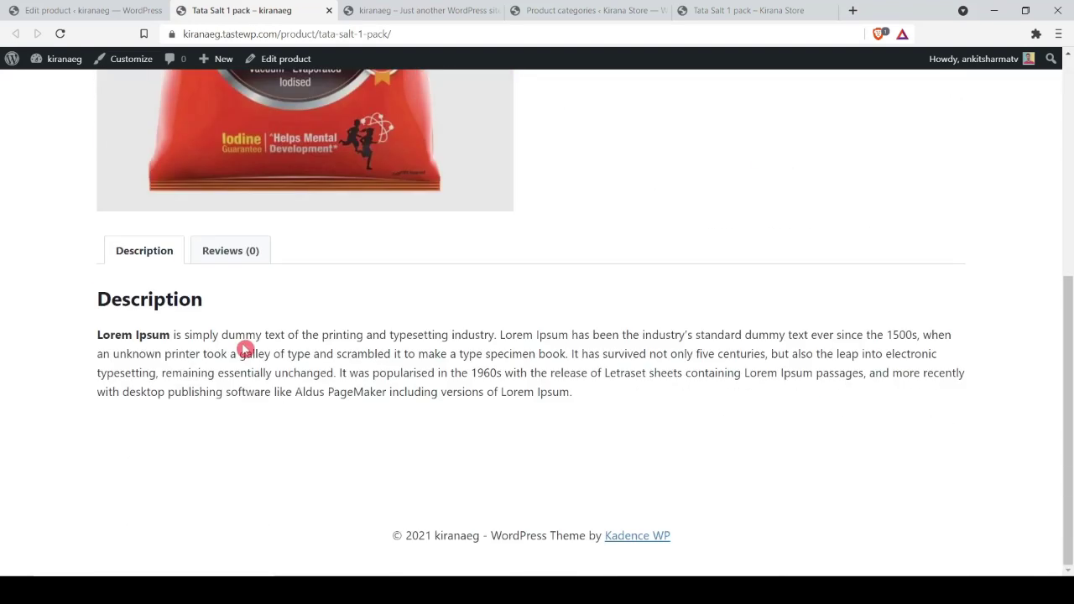
{"action": "scroll", "coordinate": [244, 350], "scroll_direction": "up", "scroll_amount": 5}
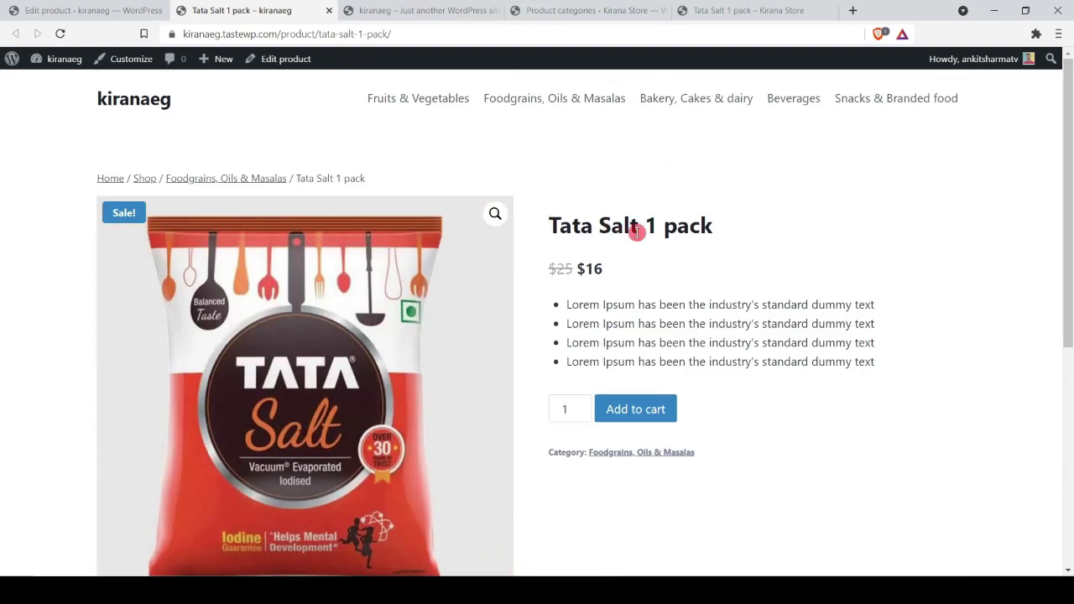
{"action": "key", "text": "ctrl+w"}
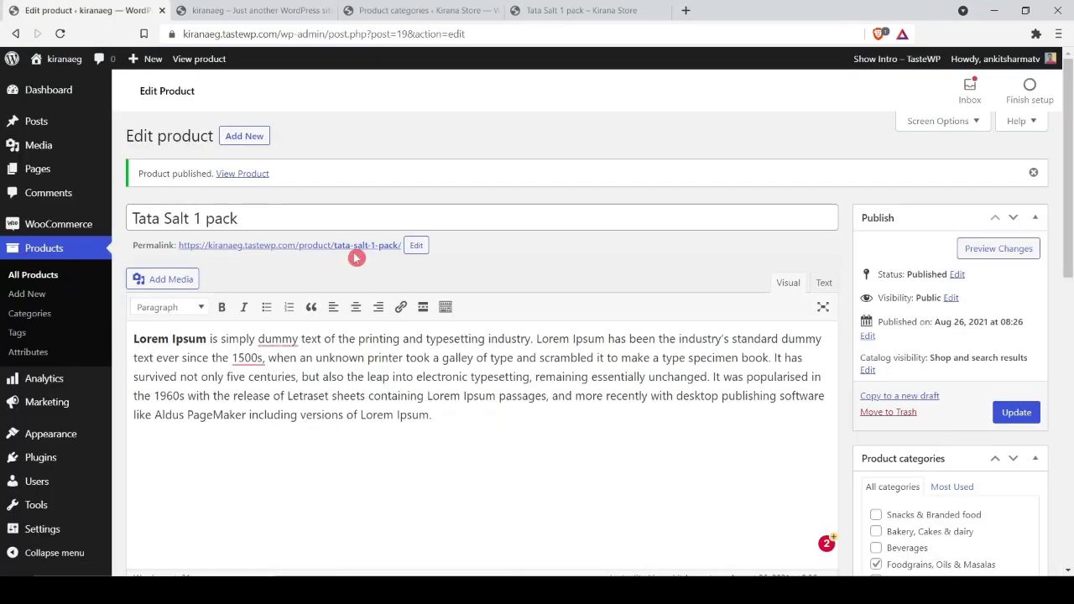
Step: Go to the reference Cooking Oil page and look over its Weight options
{"action": "left_click", "coordinate": [27, 294]}
{"action": "key", "text": "ctrl+4"}
{"action": "scroll", "coordinate": [391, 324], "scroll_direction": "down", "scroll_amount": 8}
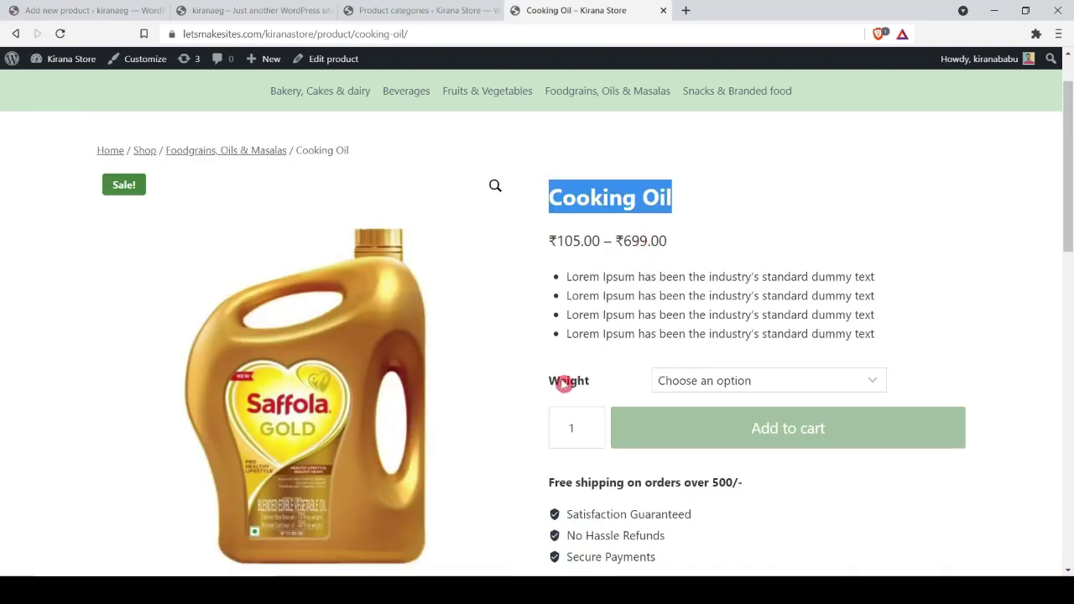
{"action": "left_click", "coordinate": [705, 382]}
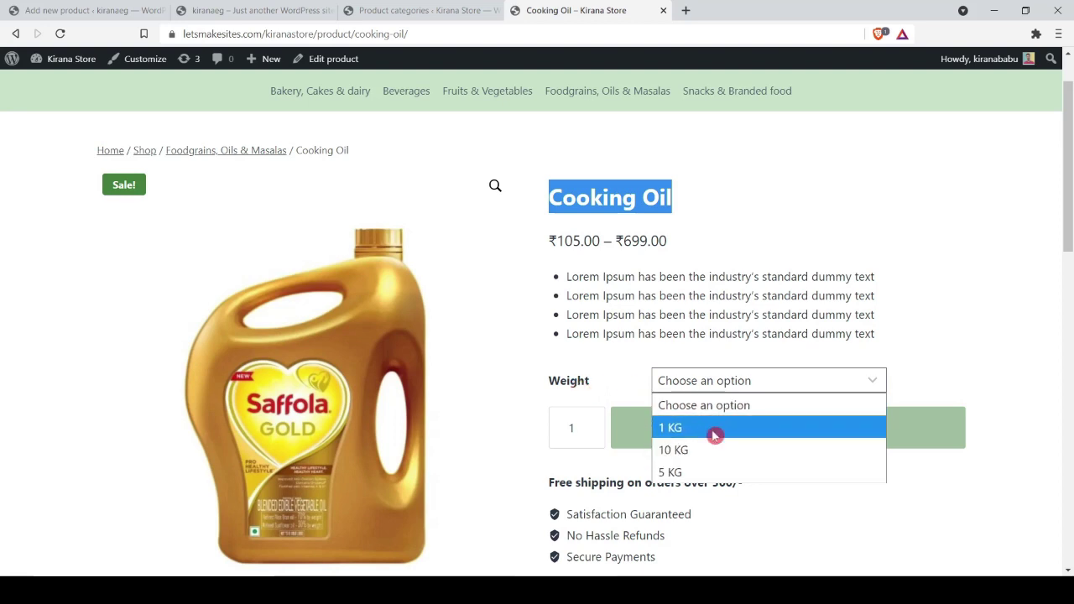
{"action": "left_click", "coordinate": [714, 286]}
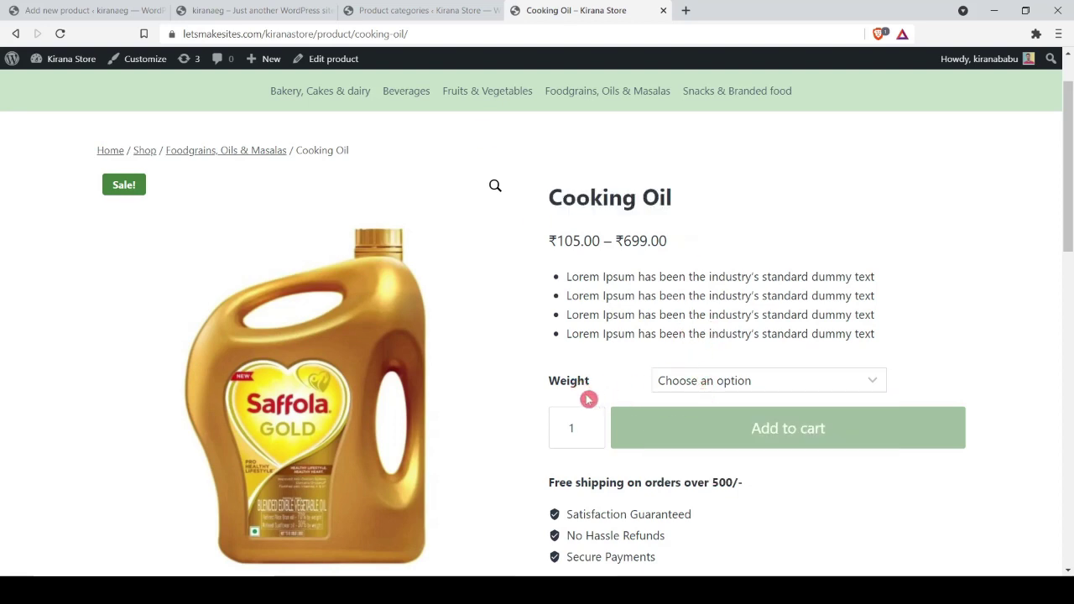
{"action": "scroll", "coordinate": [907, 215], "scroll_direction": "down", "scroll_amount": 1}
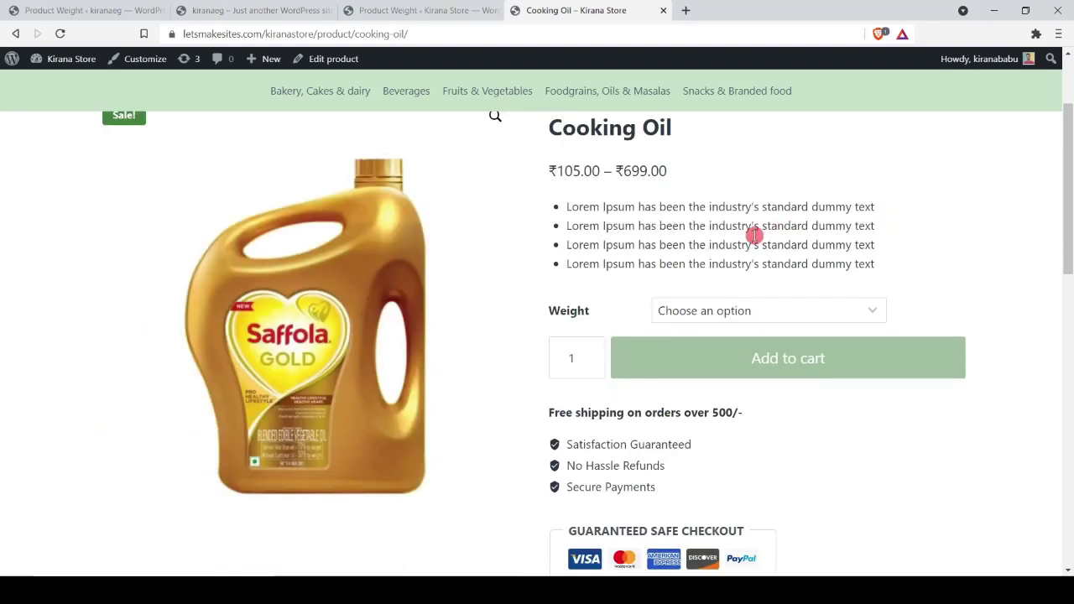
{"action": "scroll", "coordinate": [732, 240], "scroll_direction": "up", "scroll_amount": 1}
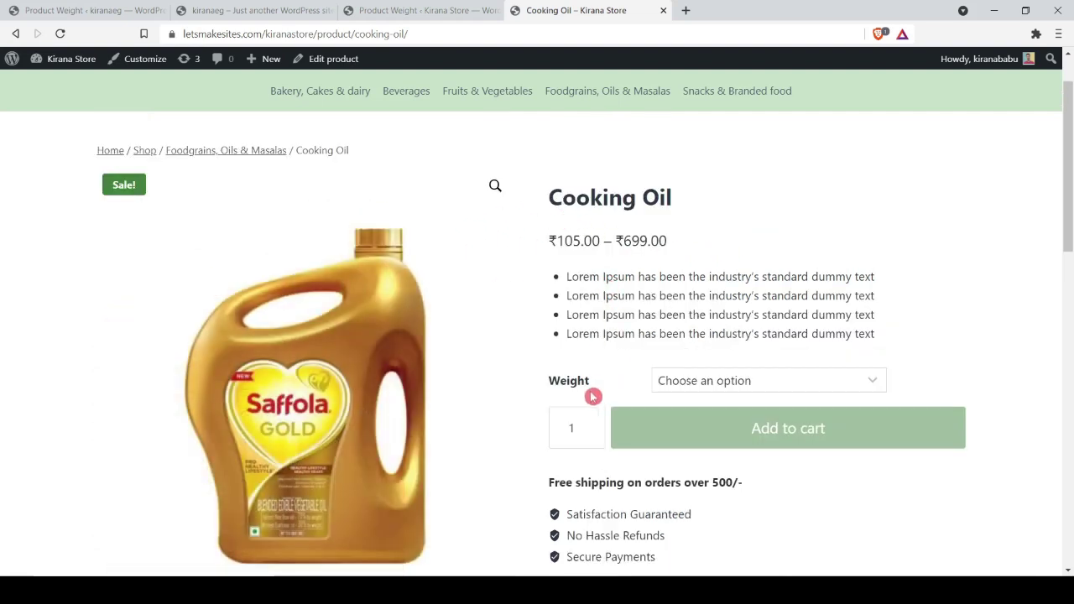
Step: Choose 1 KG, then 10 KG, then 1 KG again from the Cooking Oil Weight dropdown
{"action": "left_click_drag", "start_coordinate": [554, 382], "coordinate": [594, 382]}
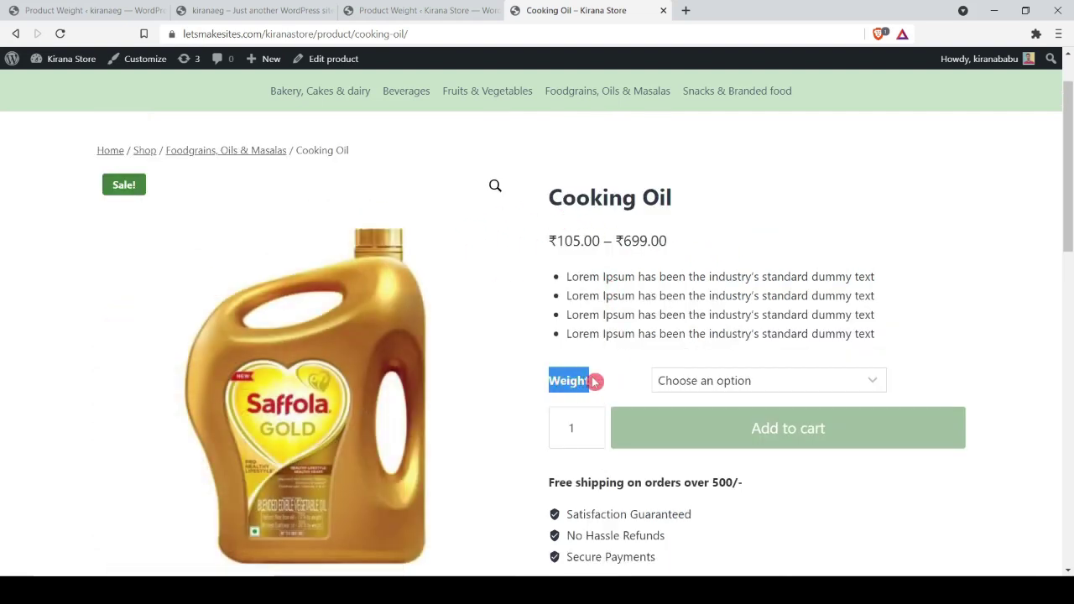
{"action": "left_click", "coordinate": [748, 383]}
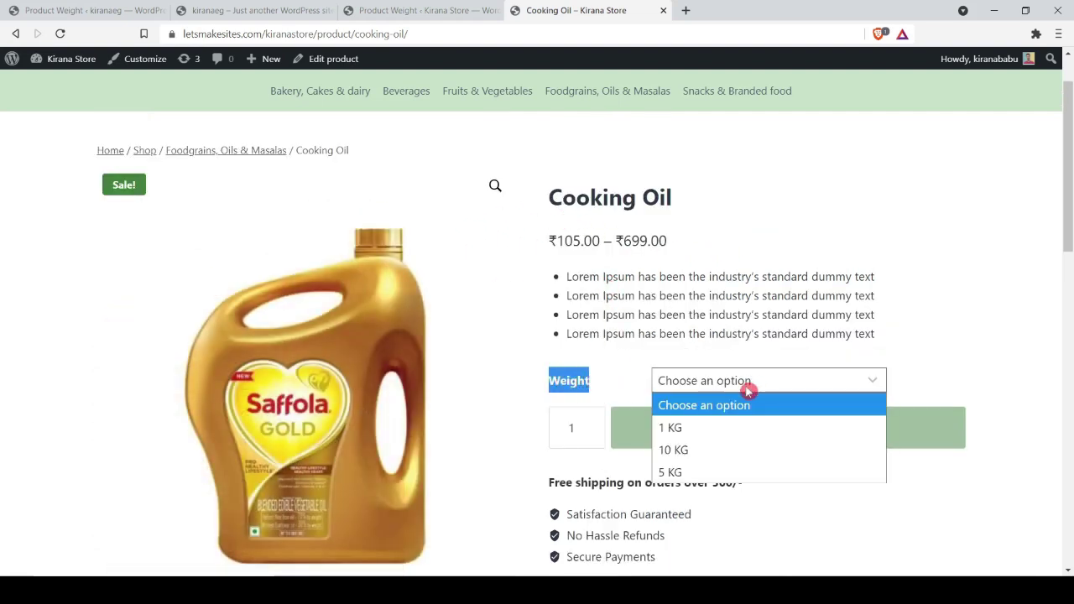
{"action": "left_click", "coordinate": [685, 429]}
{"action": "left_click", "coordinate": [683, 390]}
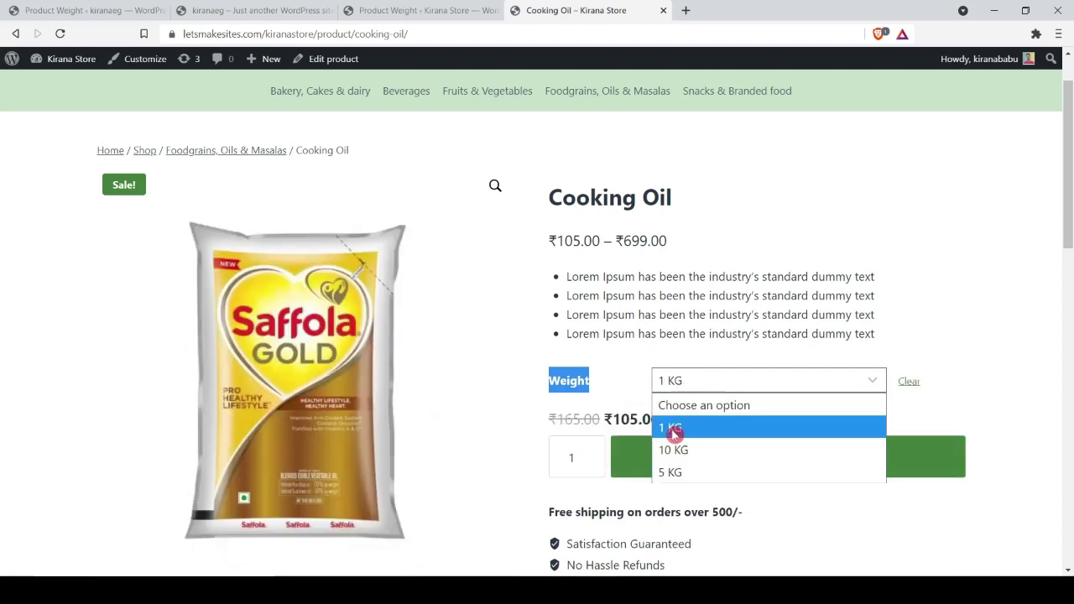
{"action": "left_click", "coordinate": [674, 451]}
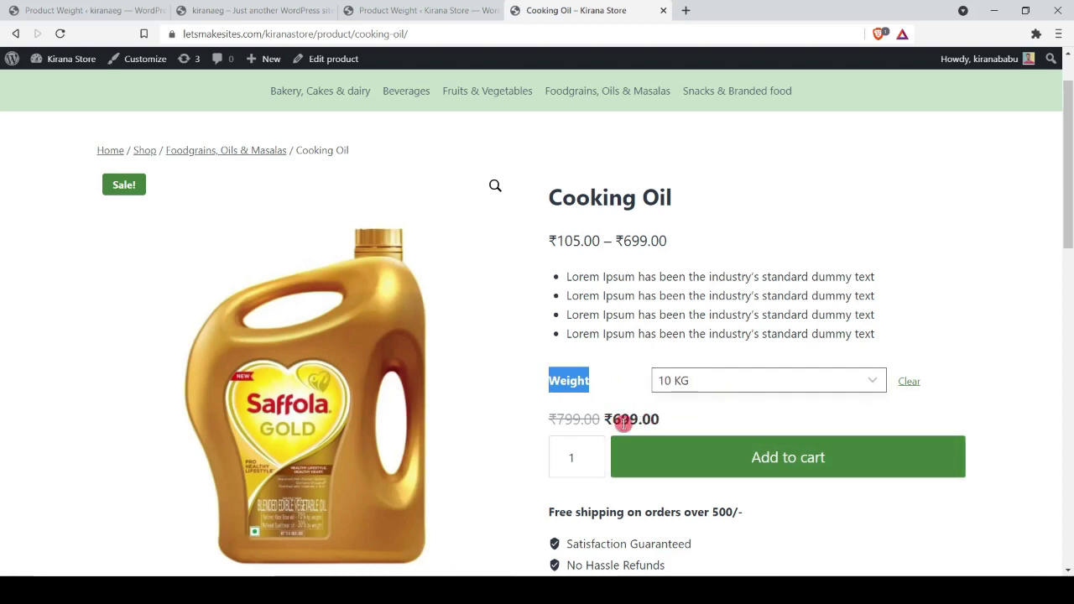
{"action": "left_click", "coordinate": [696, 388]}
{"action": "left_click", "coordinate": [684, 426]}
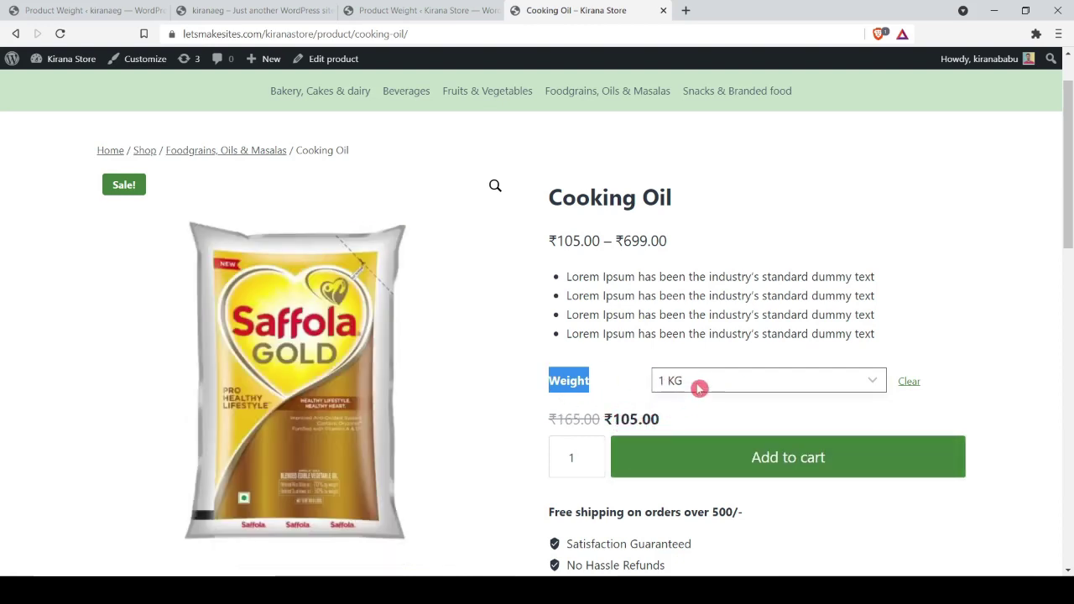
Step: Recheck the Weight label and options, then move to the store's Products admin list
{"action": "left_click", "coordinate": [653, 345]}
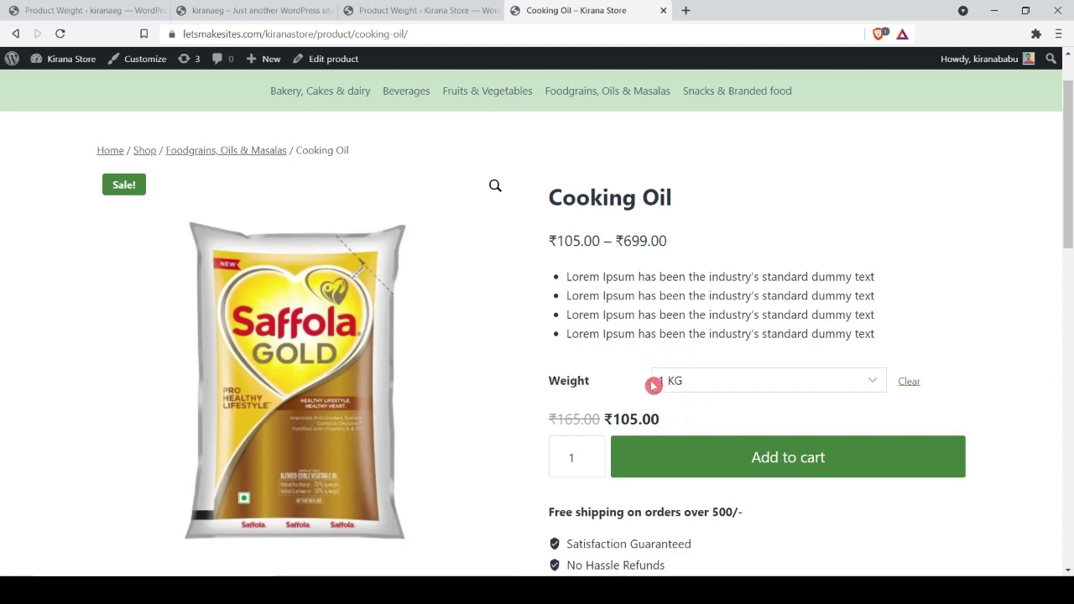
{"action": "triple_click", "coordinate": [561, 382]}
{"action": "left_click", "coordinate": [569, 383]}
{"action": "left_click_drag", "start_coordinate": [557, 382], "coordinate": [593, 382]}
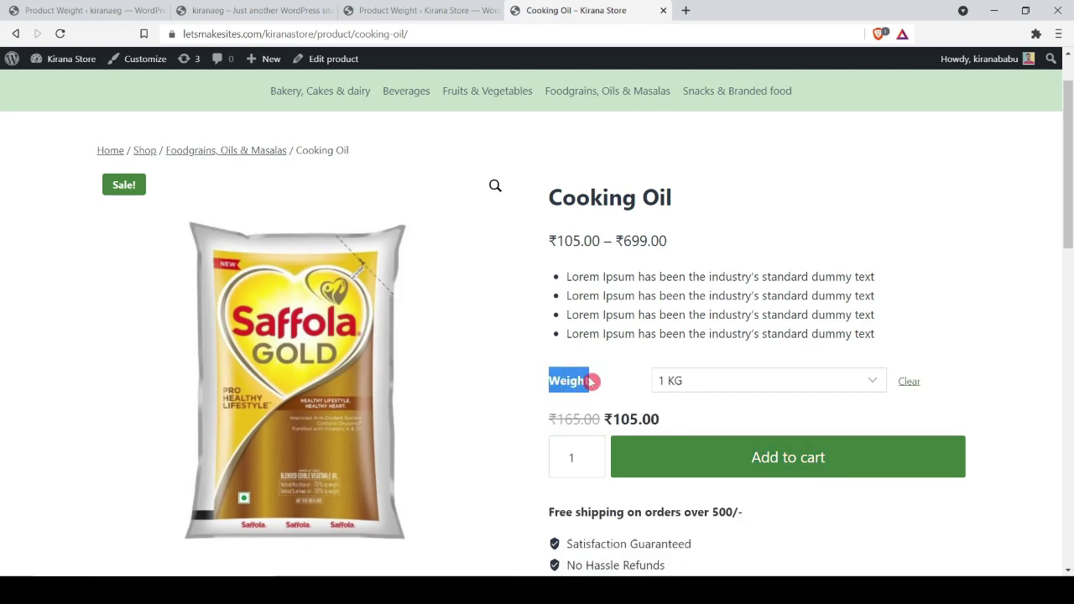
{"action": "left_click", "coordinate": [817, 386]}
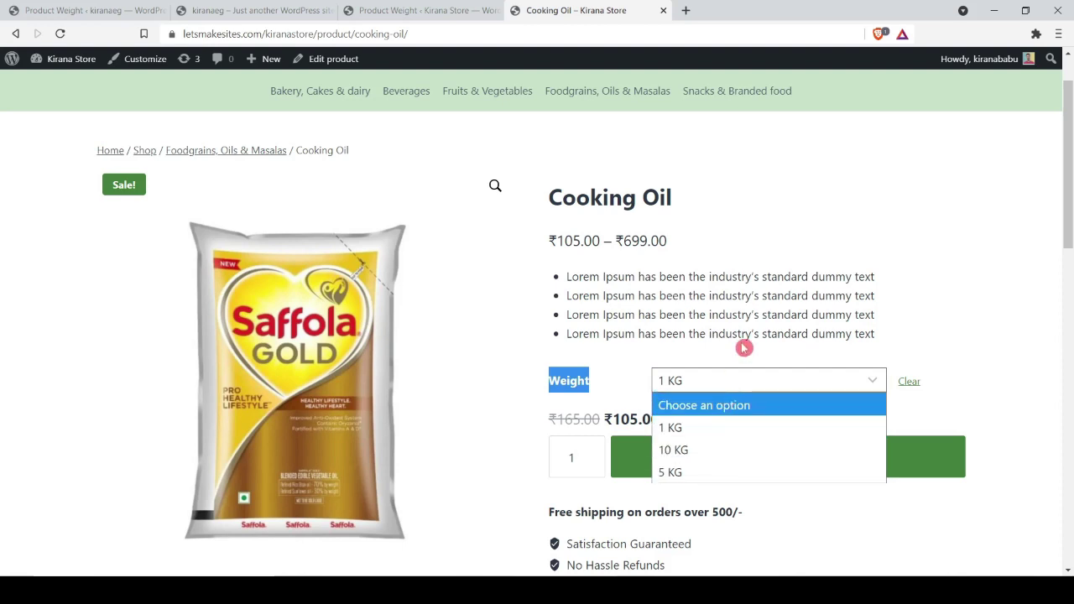
{"action": "key", "text": "ctrl+shift+Tab"}
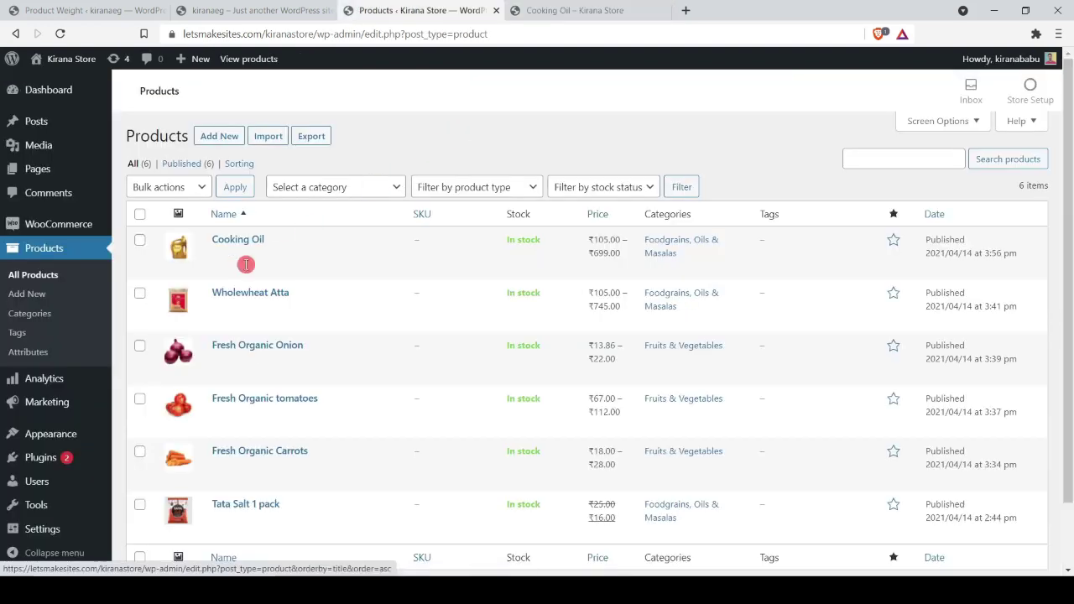
Step: Open the reference store's Weight terms, then recheck the Cooking Oil dropdown, keeping 1 KG
{"action": "left_click", "coordinate": [35, 353]}
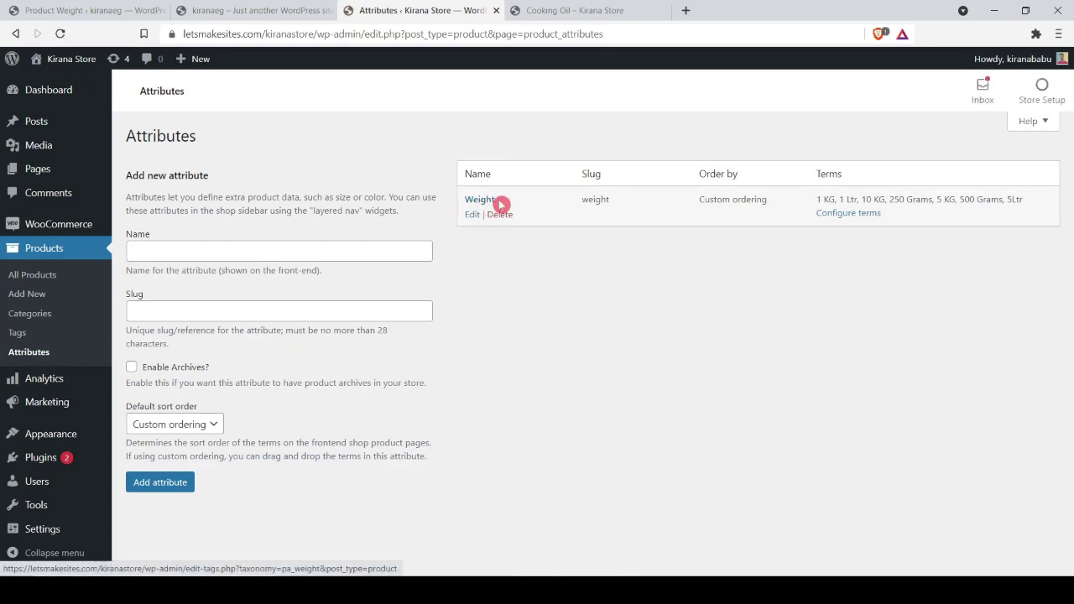
{"action": "left_click", "coordinate": [851, 213]}
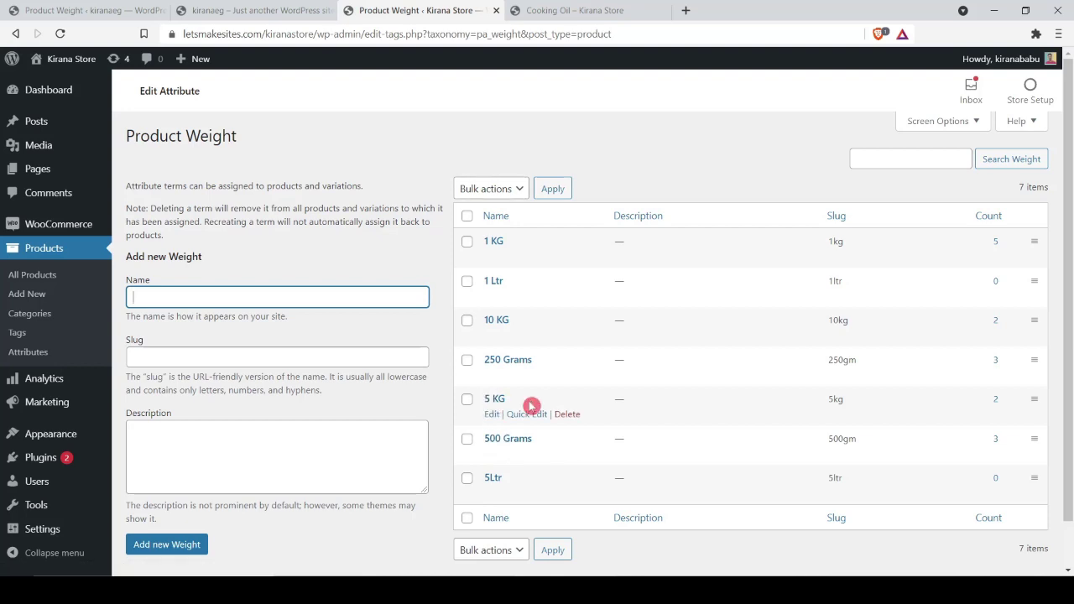
{"action": "left_click", "coordinate": [576, 8]}
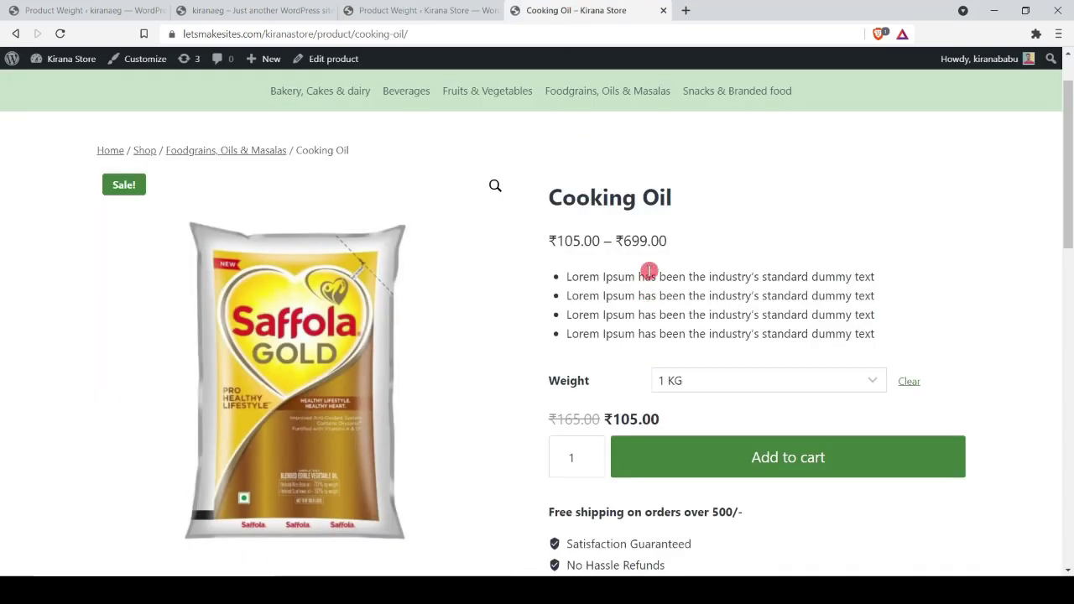
{"action": "left_click", "coordinate": [677, 383]}
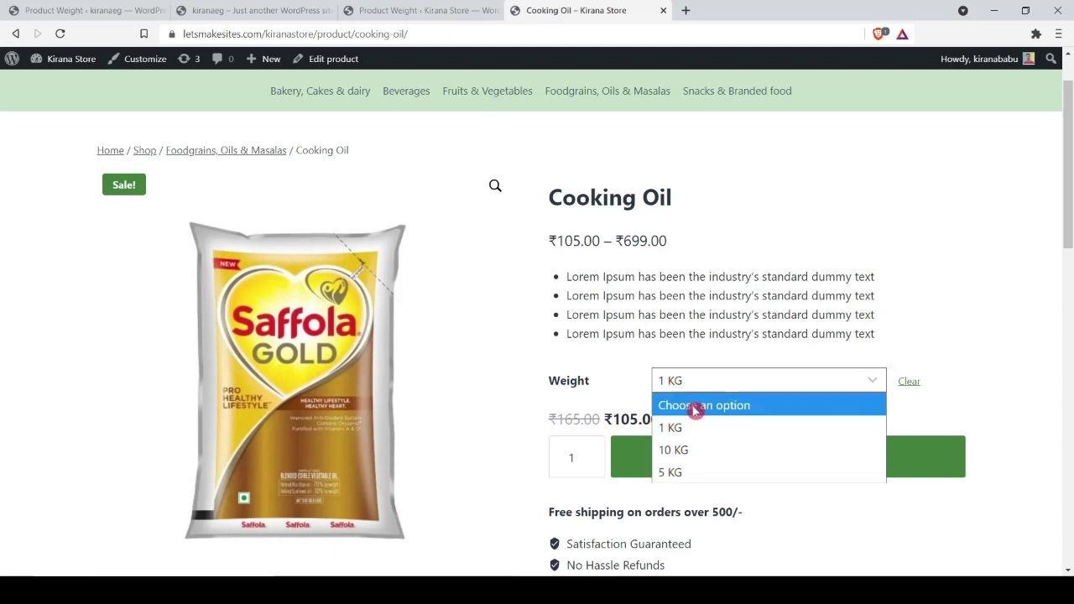
{"action": "left_click", "coordinate": [588, 383]}
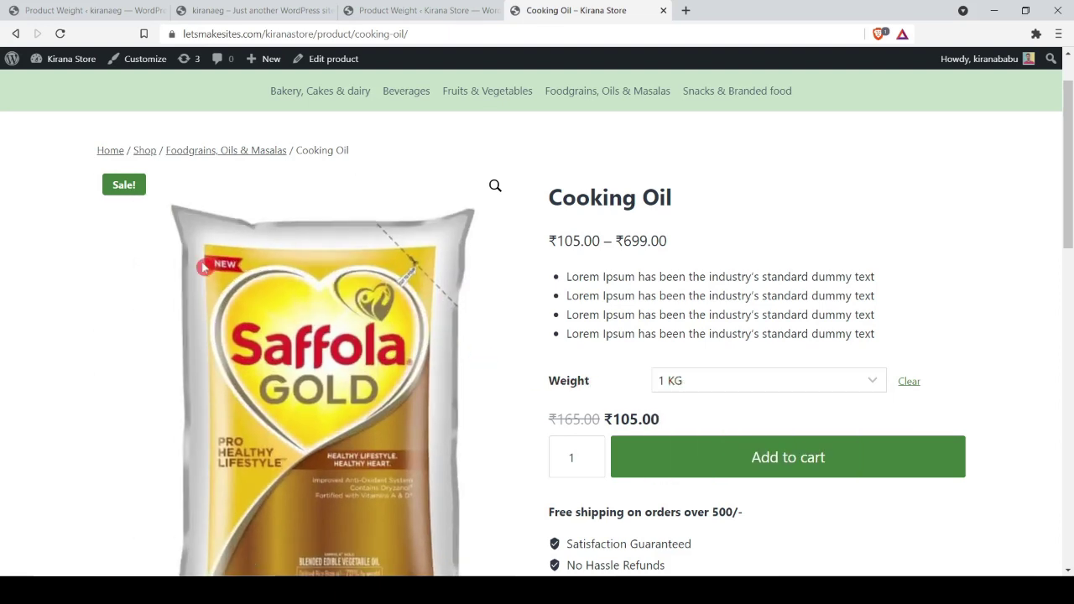
{"action": "left_click", "coordinate": [726, 389]}
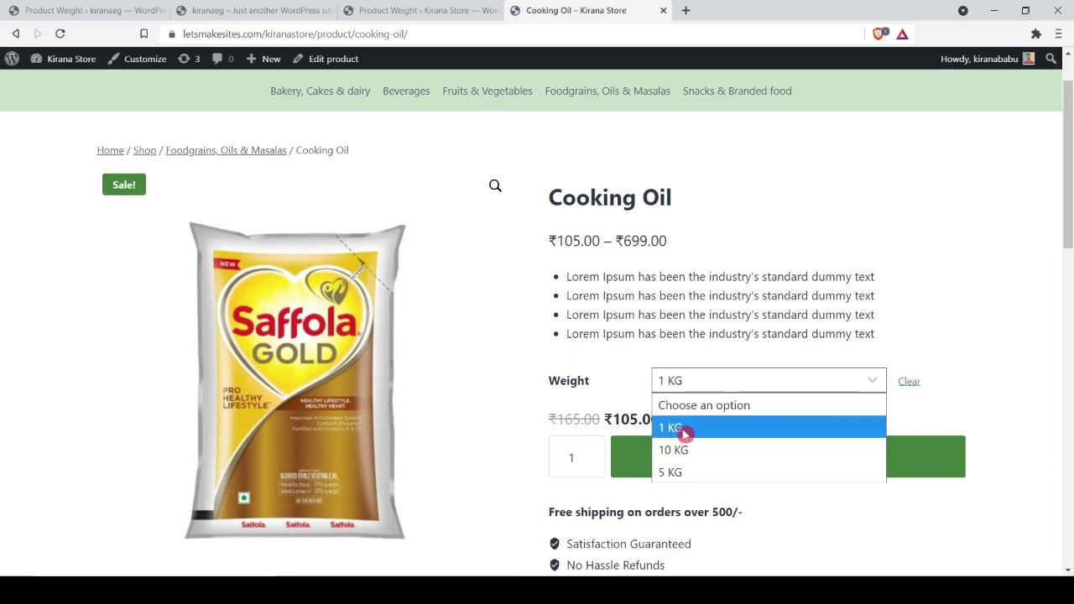
{"action": "left_click", "coordinate": [665, 294]}
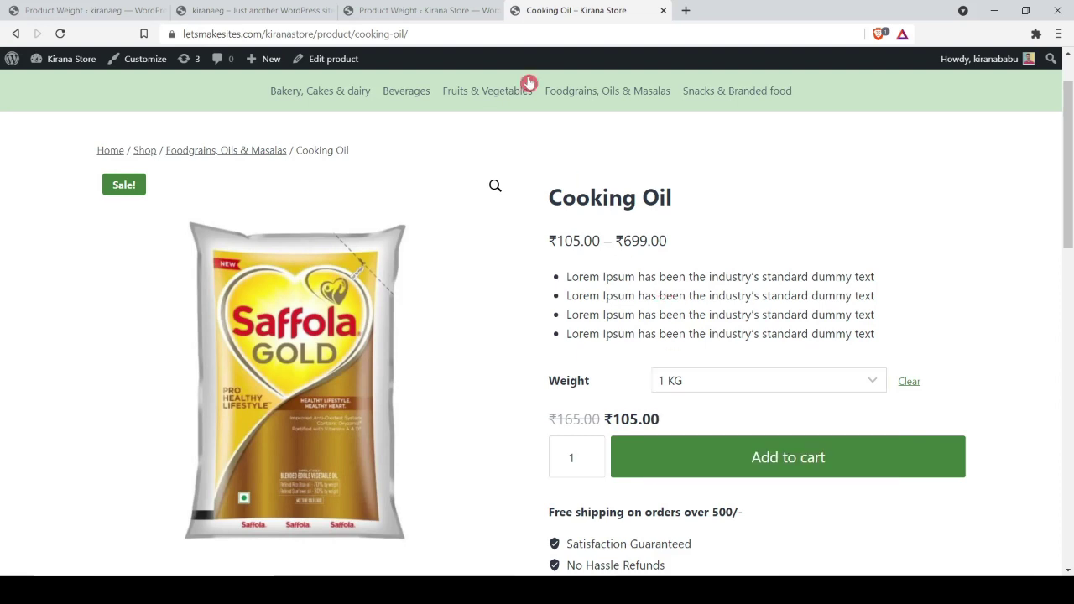
Step: Return to the Product Weight terms page, then move to the kiranaeg site's admin
{"action": "left_click", "coordinate": [480, 9]}
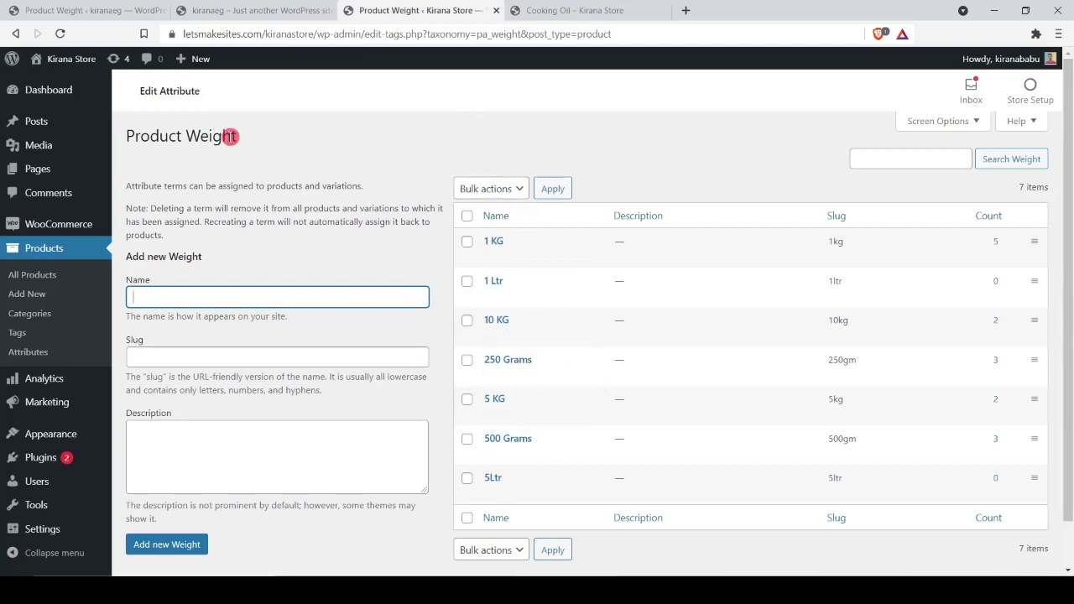
{"action": "left_click_drag", "start_coordinate": [193, 136], "coordinate": [260, 141]}
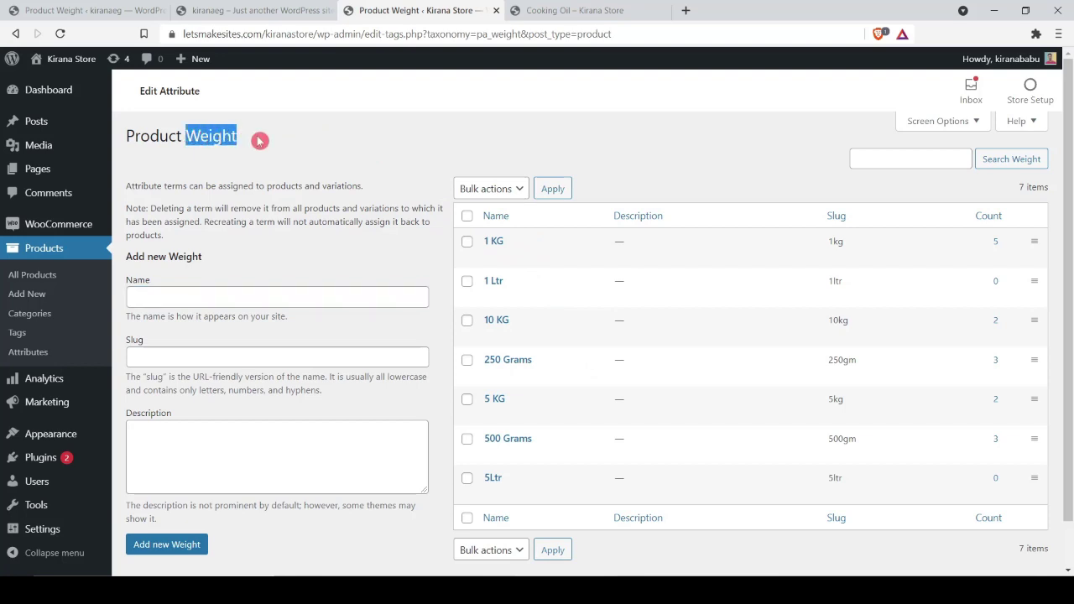
{"action": "key", "text": "ctrl+1"}
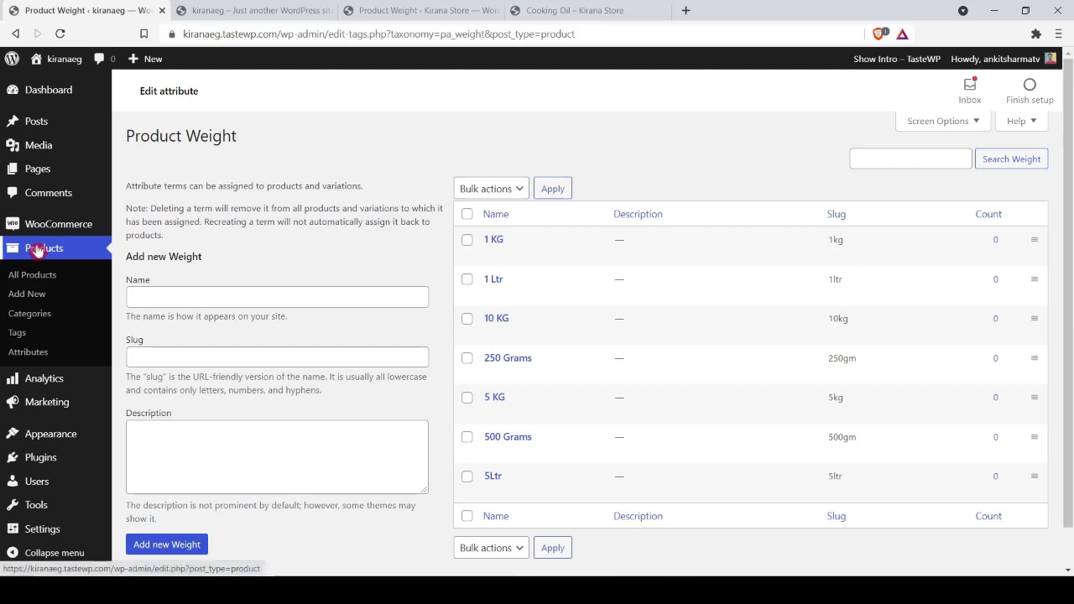
Step: On the Attributes page, enter Weight as the attribute name and weight as its slug
{"action": "left_click", "coordinate": [39, 355]}
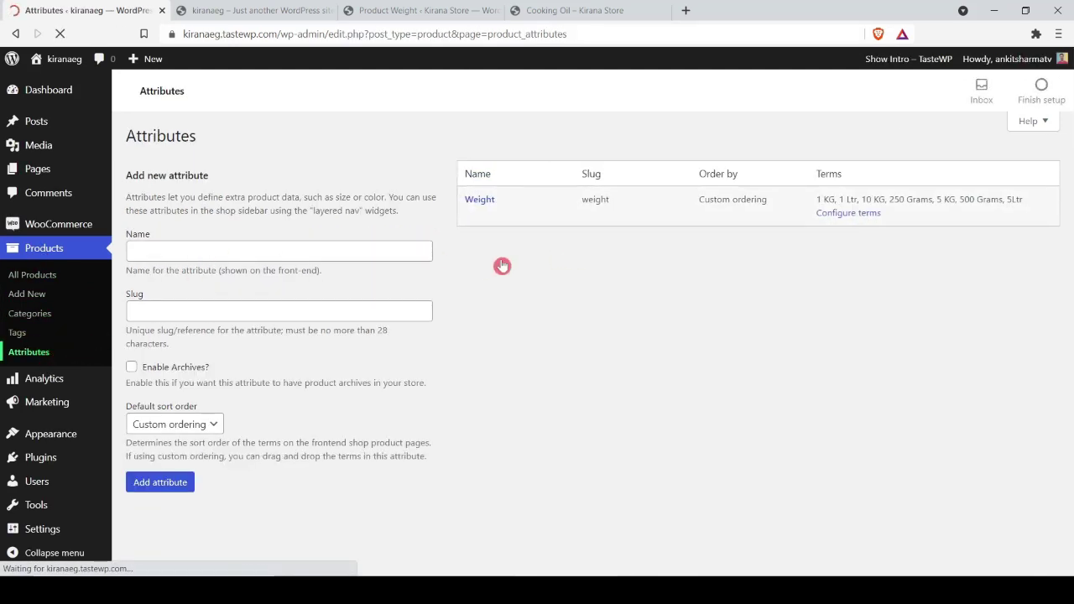
{"action": "left_click", "coordinate": [372, 251]}
{"action": "type", "text": "Weight"}
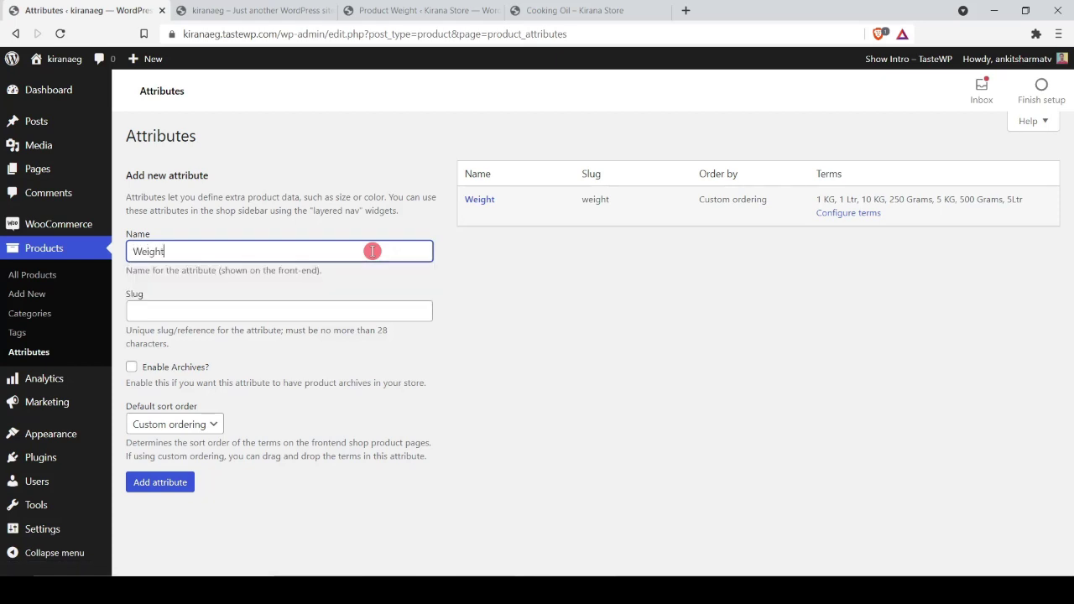
{"action": "mouse_move", "coordinate": [481, 207]}
{"action": "left_click", "coordinate": [164, 313]}
{"action": "type", "text": "weight"}
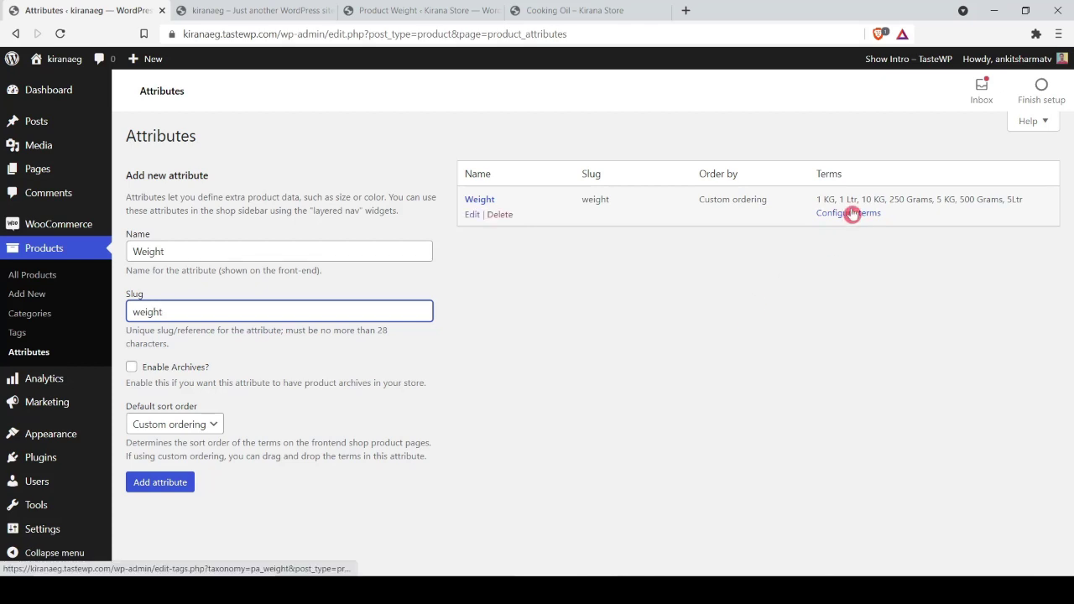
Step: Add a 10 Ltr term with slug 10ltr to Weight, then view all products
{"action": "left_click", "coordinate": [852, 214]}
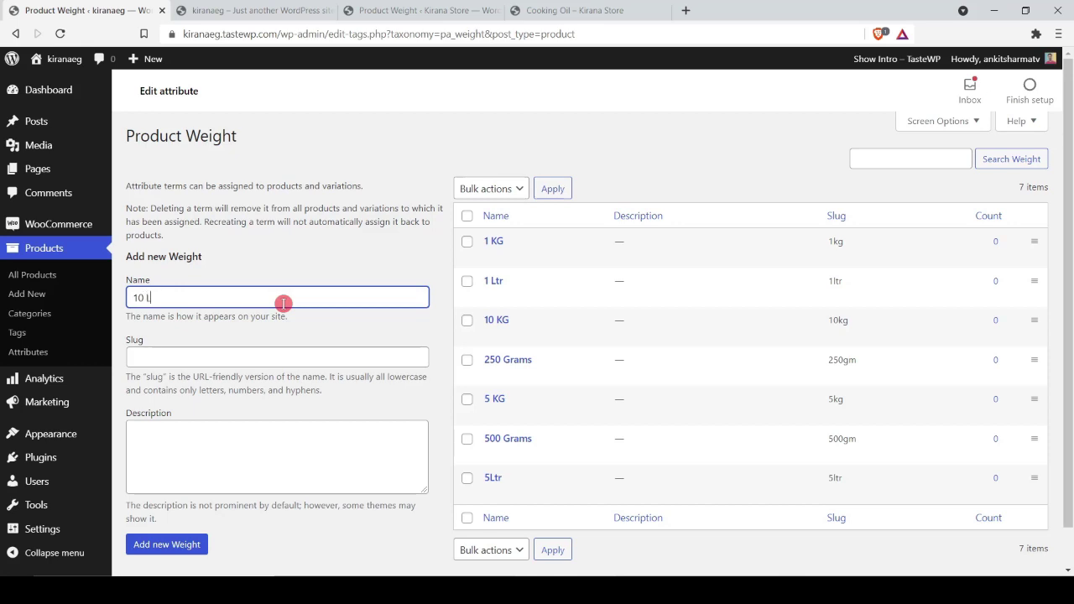
{"action": "key", "text": "Tab"}
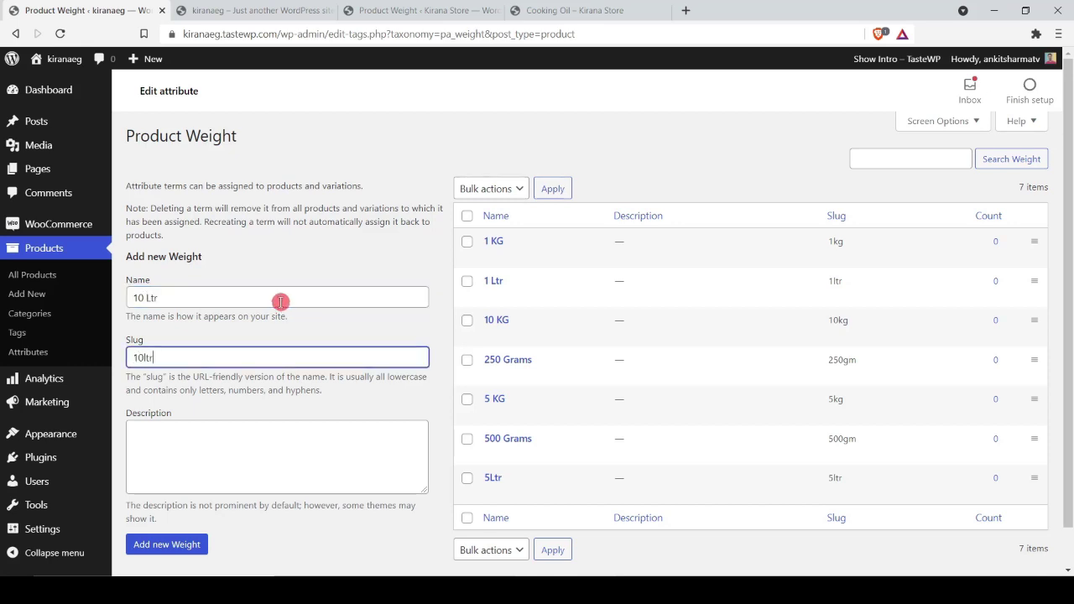
{"action": "left_click", "coordinate": [182, 537]}
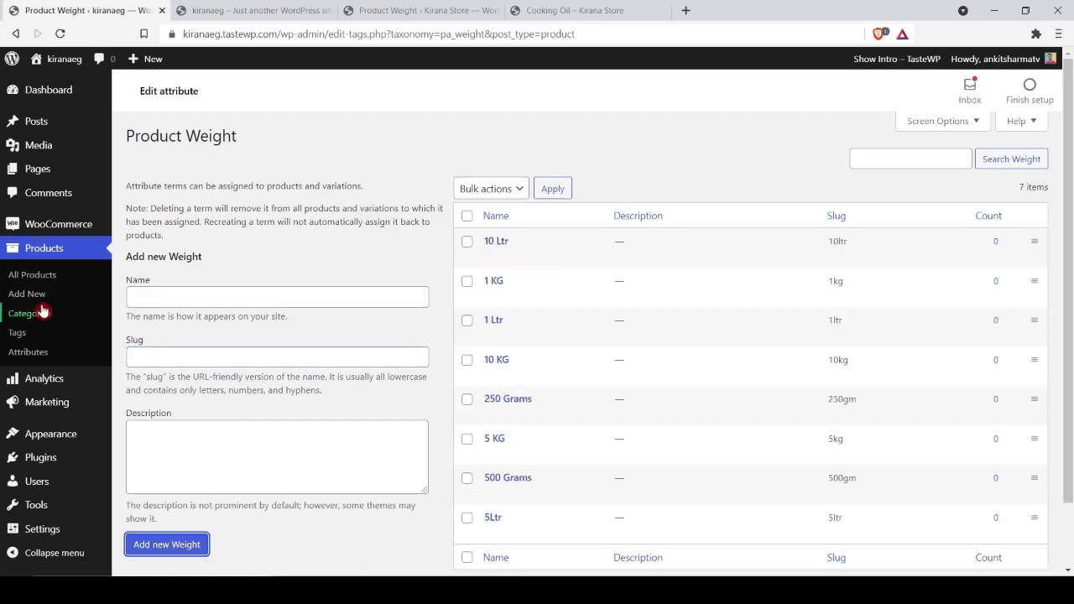
{"action": "left_click", "coordinate": [31, 278]}
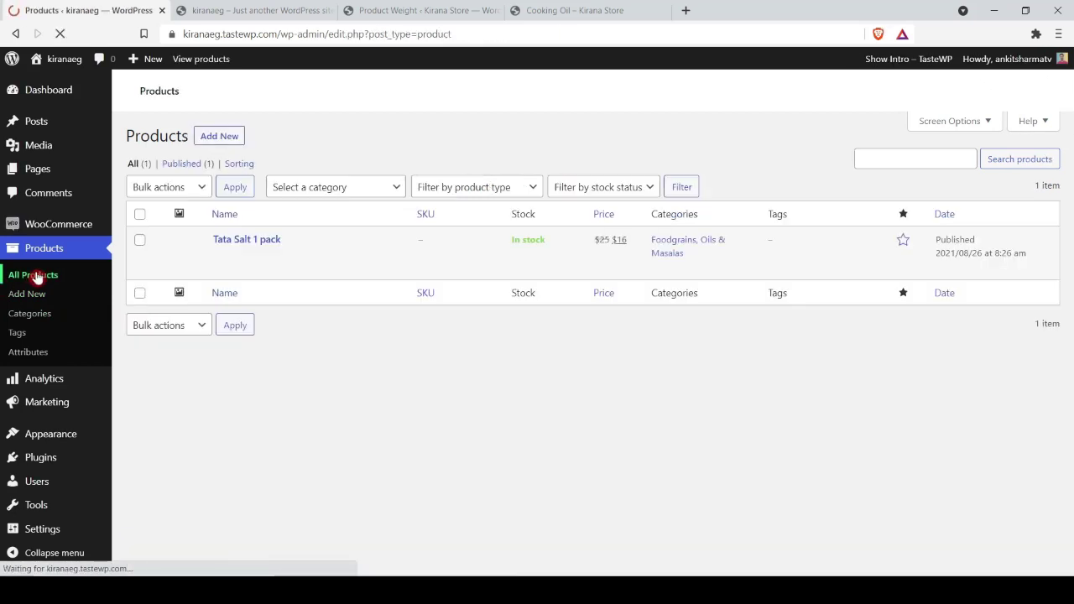
Step: Start a new product titled Cooking Oil, copying the title from the reference page
{"action": "left_click", "coordinate": [218, 168]}
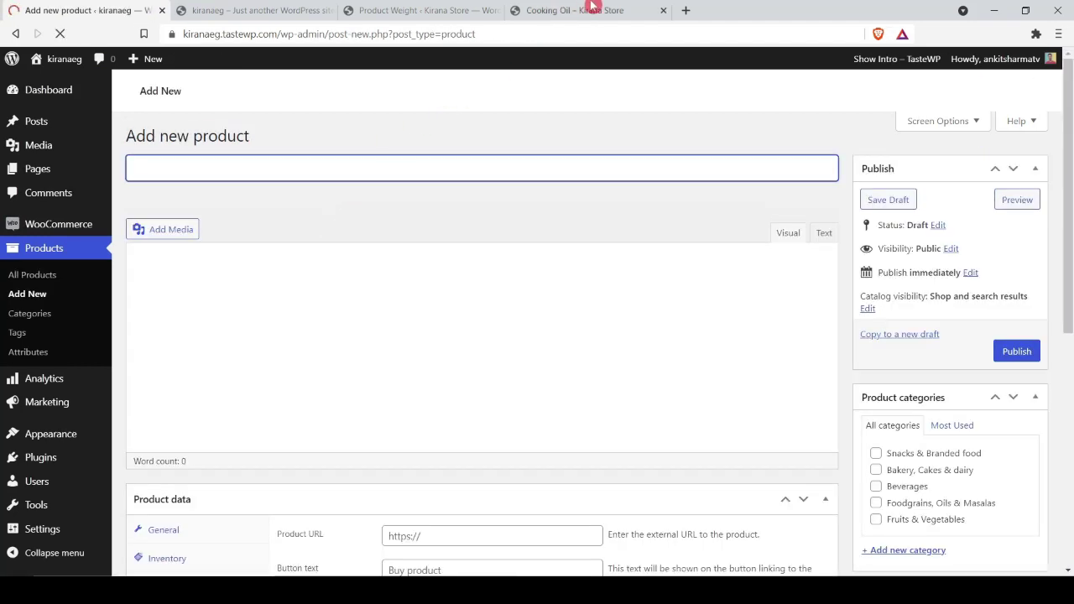
{"action": "left_click", "coordinate": [593, 10]}
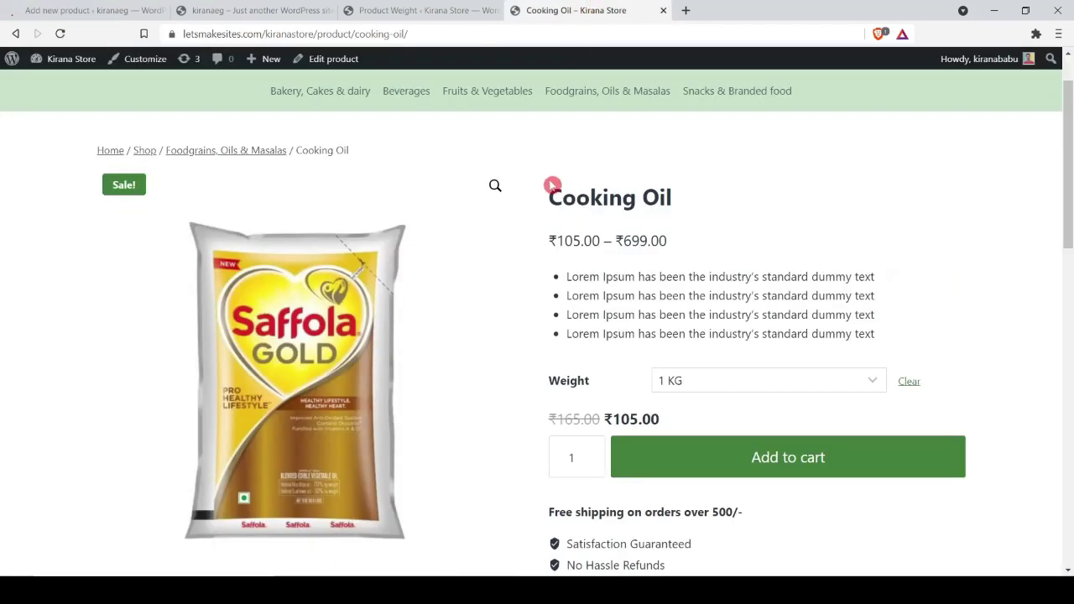
{"action": "left_click_drag", "start_coordinate": [556, 197], "coordinate": [706, 198]}
{"action": "key", "text": "ctrl+c"}
{"action": "left_click", "coordinate": [297, 7]}
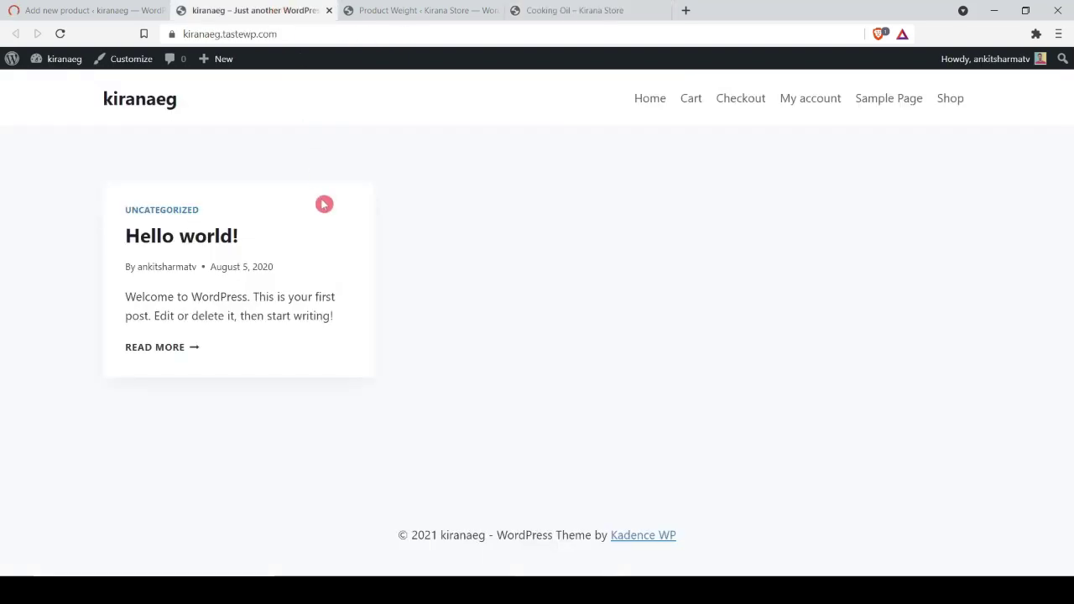
{"action": "left_click", "coordinate": [54, 8]}
{"action": "left_click", "coordinate": [224, 168]}
{"action": "key", "text": "ctrl+v"}
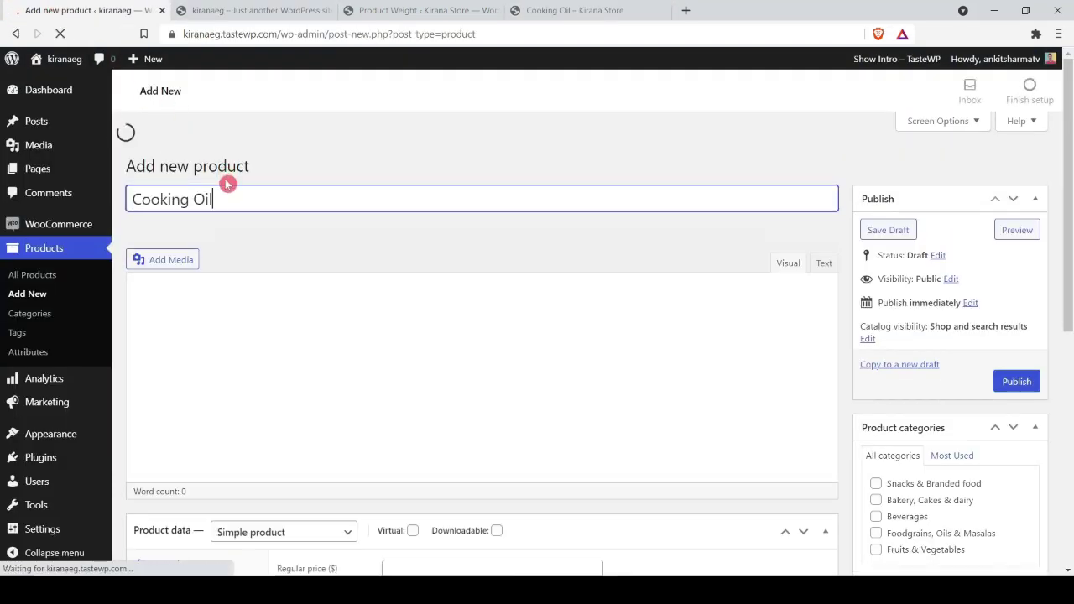
Step: Paste the four Lorem Ipsum bullet lines into the short description
{"action": "left_click", "coordinate": [571, 10]}
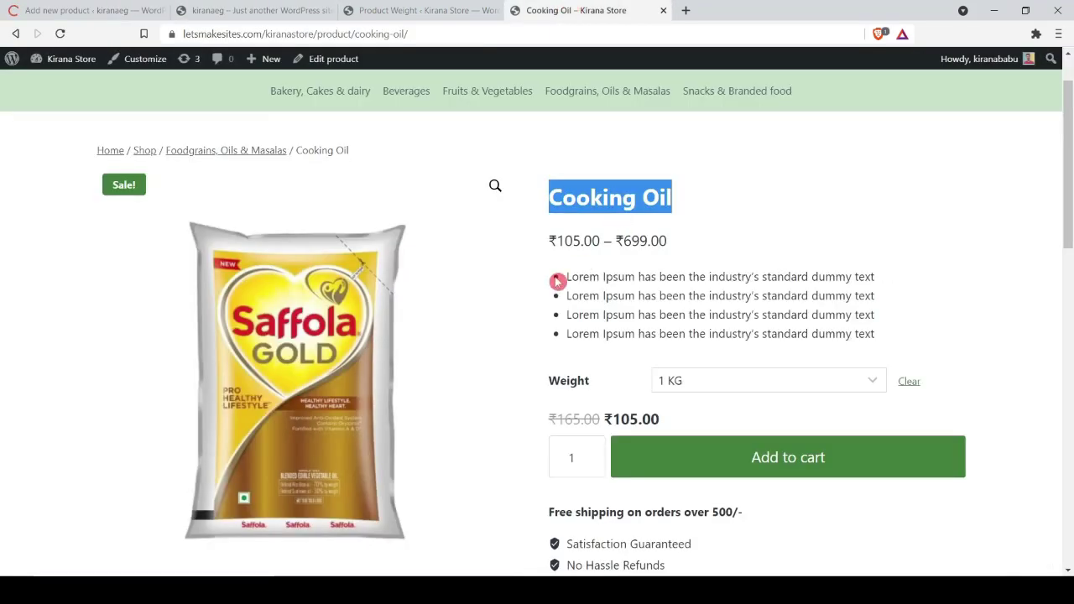
{"action": "left_click_drag", "start_coordinate": [560, 280], "coordinate": [904, 345]}
{"action": "key", "text": "ctrl+c"}
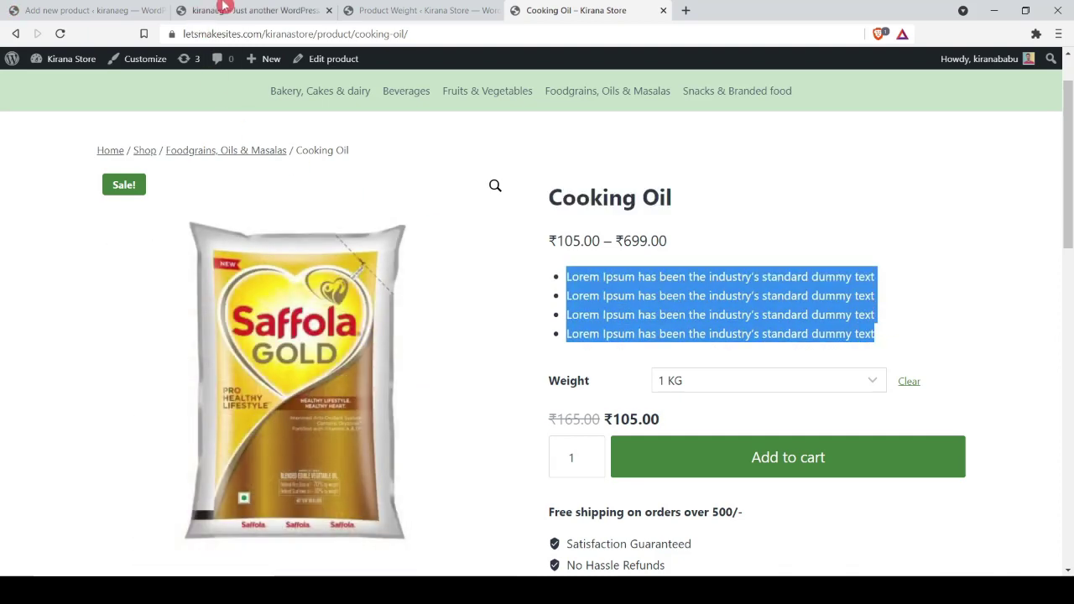
{"action": "left_click", "coordinate": [228, 8]}
{"action": "left_click", "coordinate": [134, 7]}
{"action": "scroll", "coordinate": [391, 372], "scroll_direction": "down", "scroll_amount": 6}
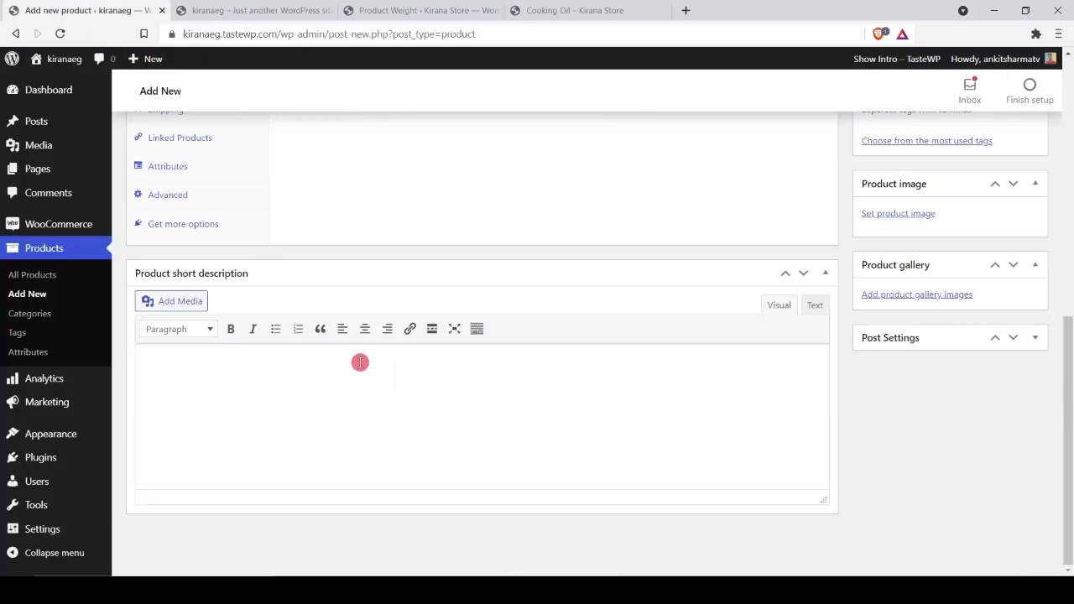
{"action": "left_click", "coordinate": [314, 393]}
{"action": "key", "text": "ctrl+v"}
Step: Paste the reference Lorem Ipsum paragraph into the product description
{"action": "left_click", "coordinate": [593, 17]}
{"action": "scroll", "coordinate": [487, 343], "scroll_direction": "down", "scroll_amount": 6}
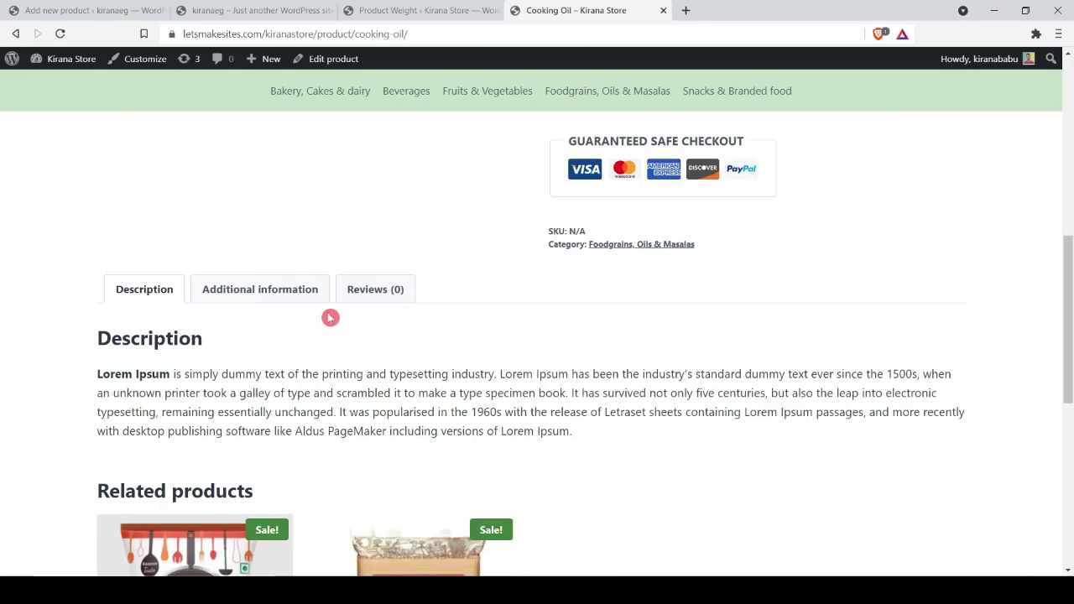
{"action": "left_click_drag", "start_coordinate": [98, 375], "coordinate": [604, 429]}
{"action": "key", "text": "ctrl+c"}
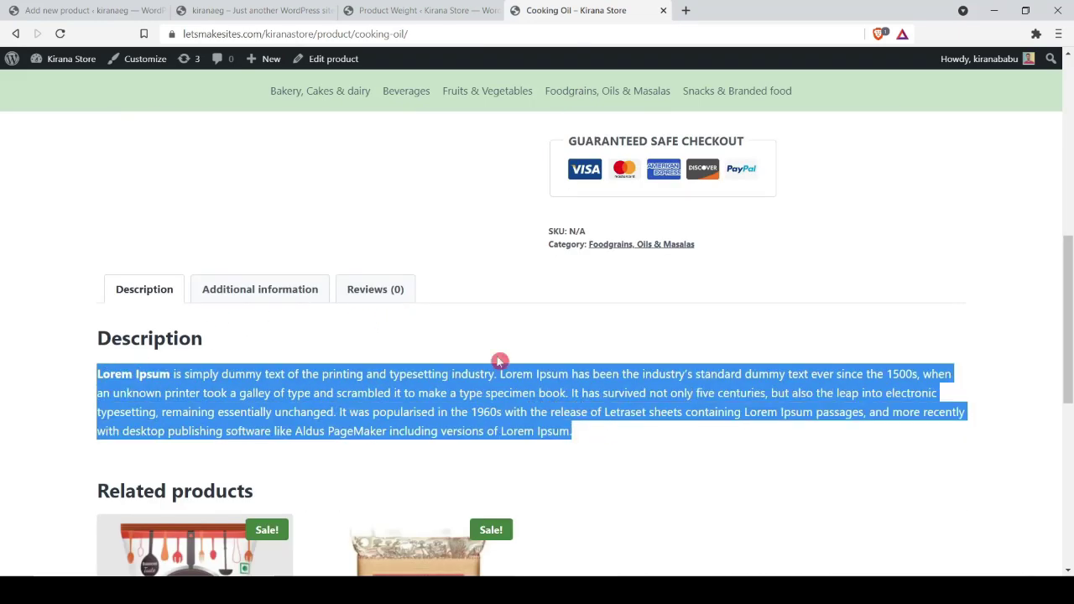
{"action": "left_click", "coordinate": [86, 10]}
{"action": "scroll", "coordinate": [307, 299], "scroll_direction": "up", "scroll_amount": 10}
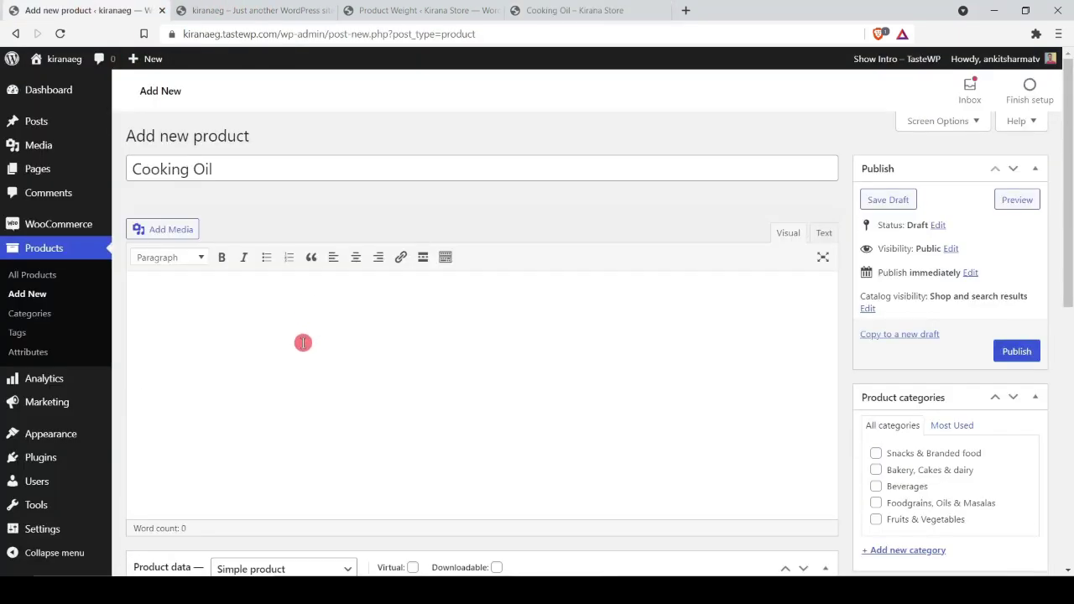
{"action": "left_click", "coordinate": [303, 343]}
{"action": "key", "text": "ctrl+v"}
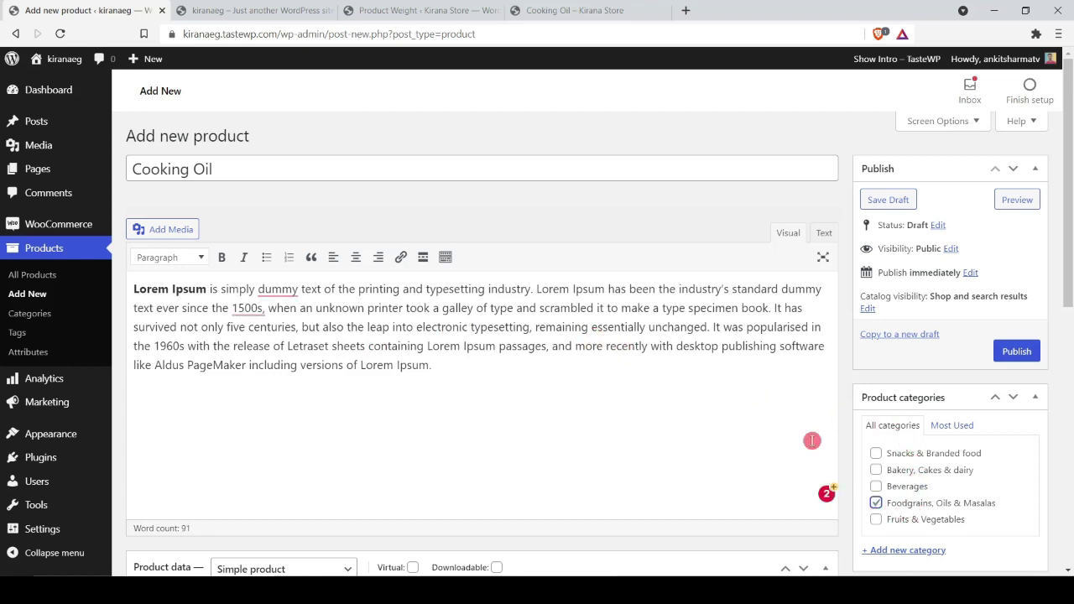
Step: Upload oil.jpg as the product image
{"action": "scroll", "coordinate": [575, 359], "scroll_direction": "down", "scroll_amount": 6}
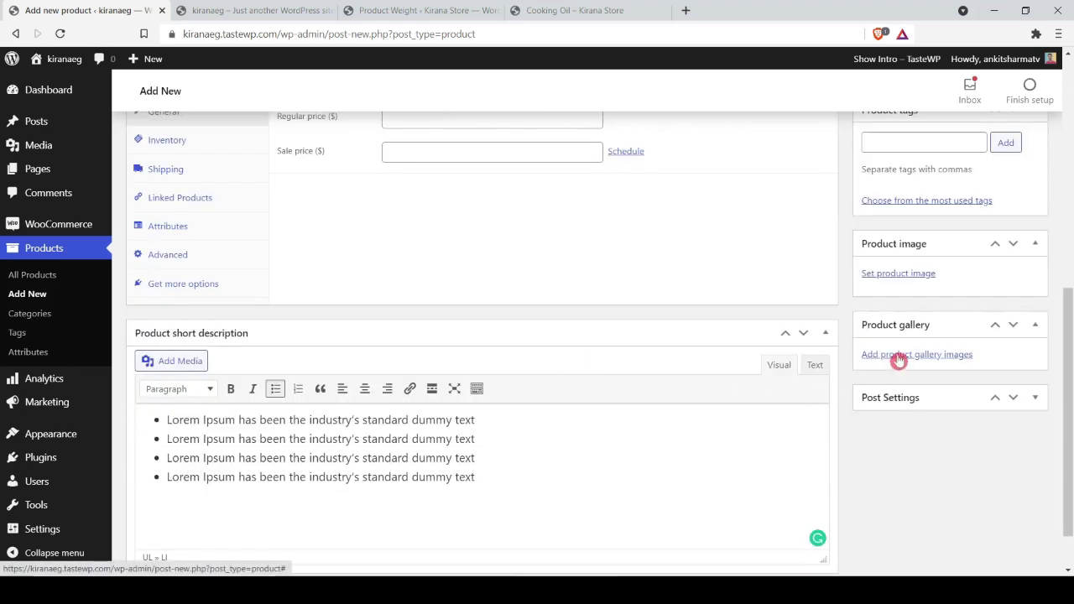
{"action": "left_click", "coordinate": [889, 278]}
{"action": "left_click", "coordinate": [162, 323]}
{"action": "double_click", "coordinate": [162, 323]}
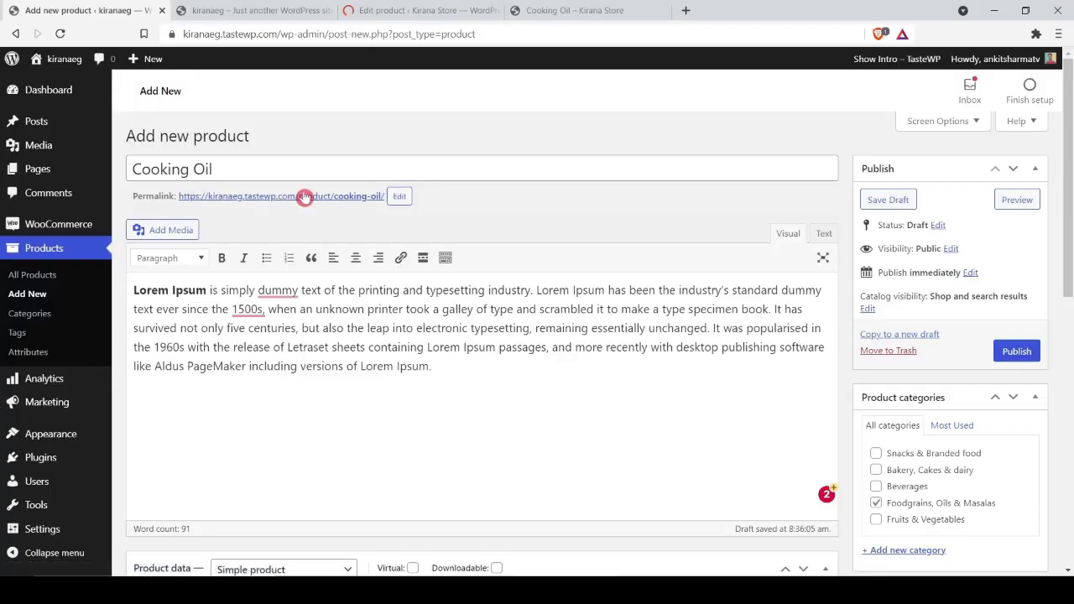
Step: Confirm the cooking-oil permalink slug and review the product page
{"action": "left_click", "coordinate": [399, 196]}
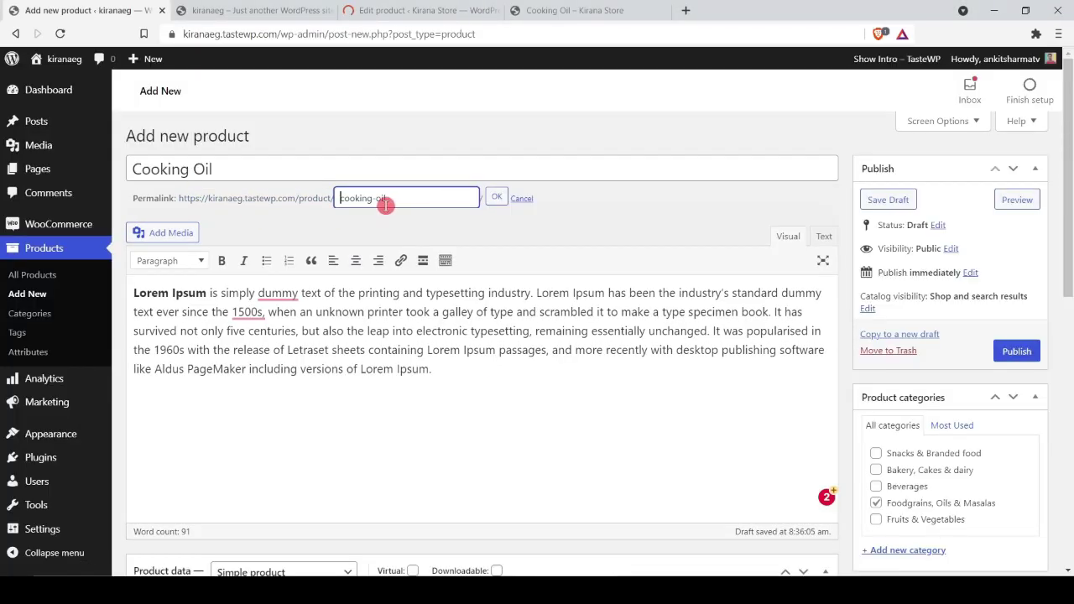
{"action": "left_click", "coordinate": [495, 200]}
{"action": "scroll", "coordinate": [938, 377], "scroll_direction": "down", "scroll_amount": 4}
{"action": "scroll", "coordinate": [939, 384], "scroll_direction": "down", "scroll_amount": 3}
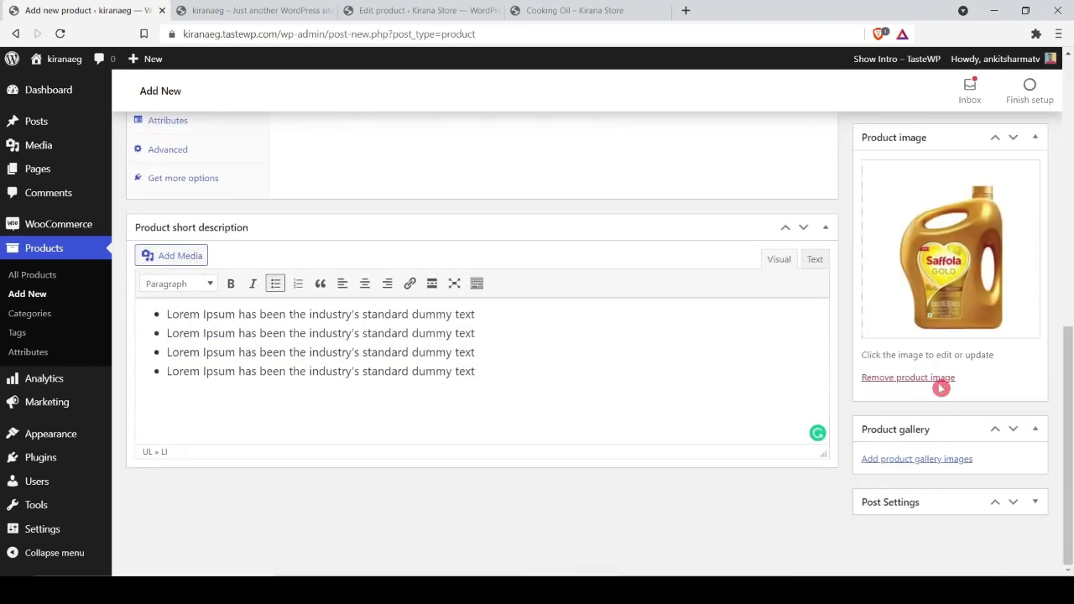
{"action": "scroll", "coordinate": [756, 380], "scroll_direction": "up", "scroll_amount": 4}
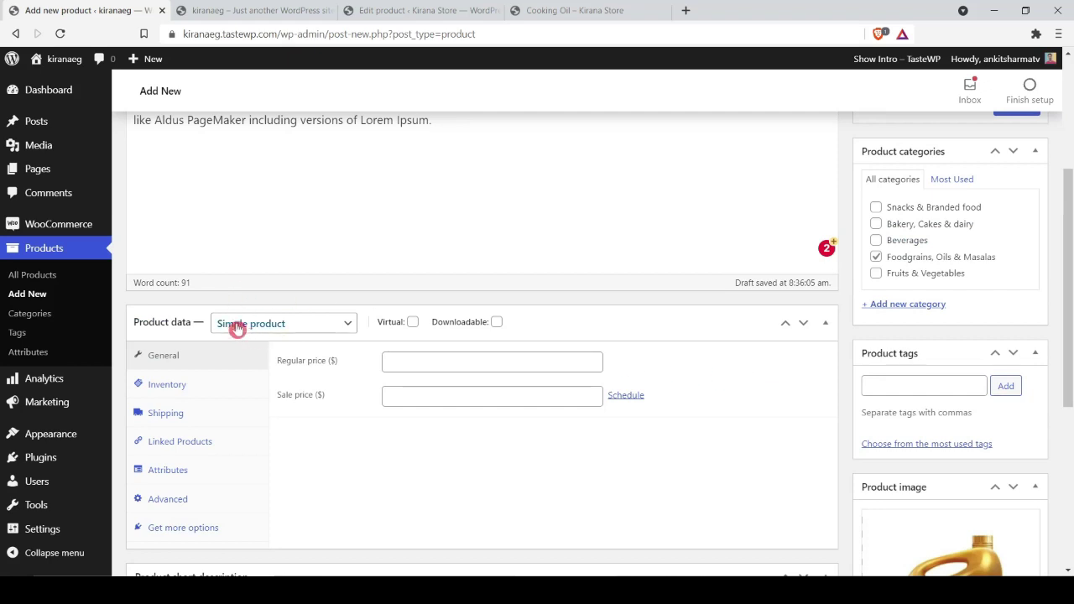
Step: Check the live Weight options, then make Cooking Oil a Variable product
{"action": "left_click", "coordinate": [574, 10]}
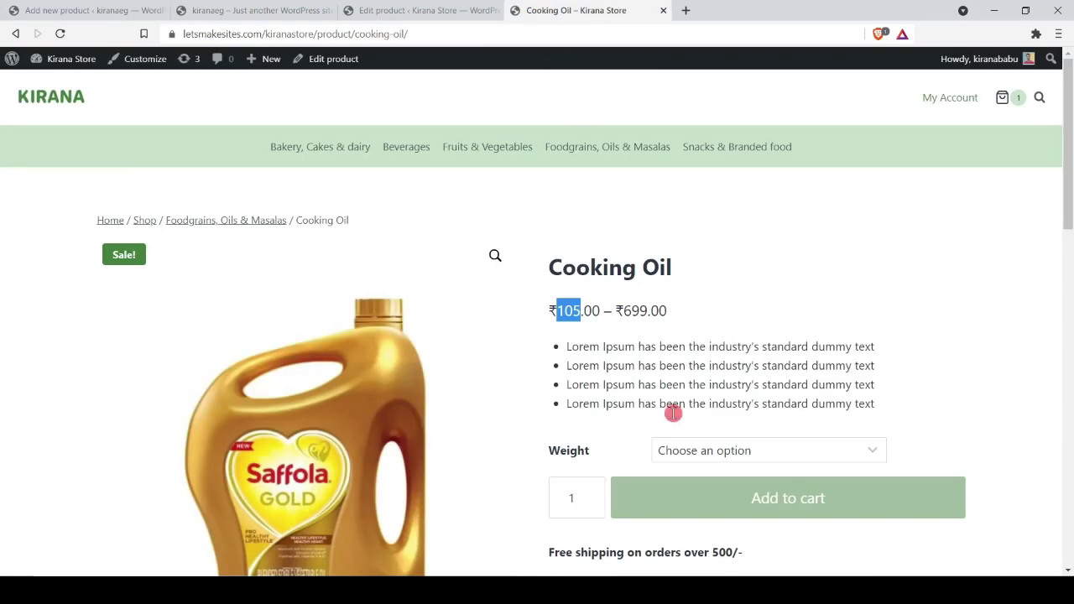
{"action": "left_click", "coordinate": [685, 449]}
{"action": "left_click", "coordinate": [126, 10]}
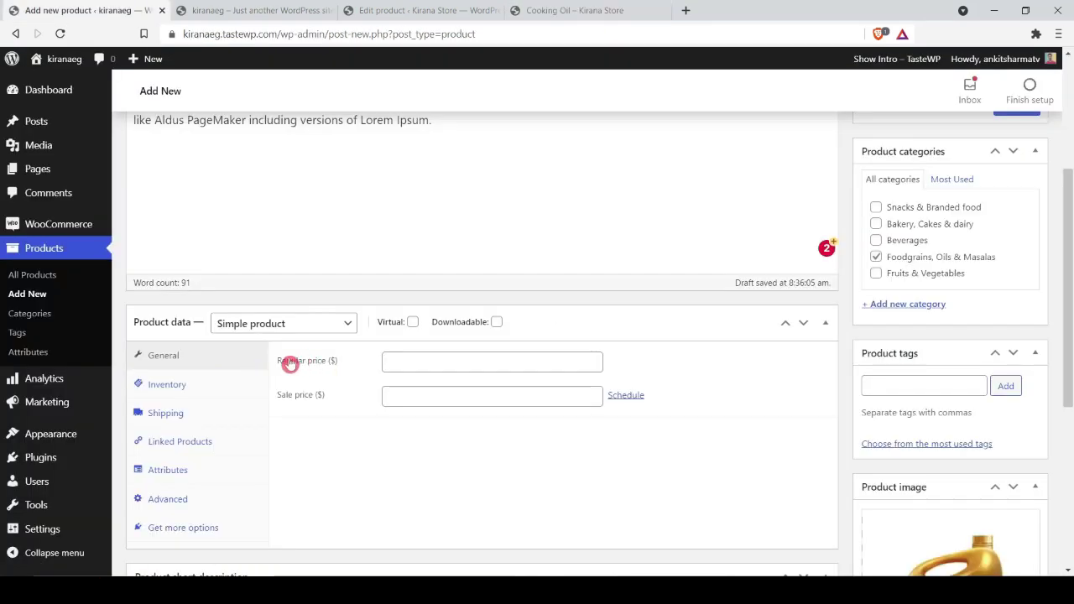
{"action": "left_click", "coordinate": [288, 326]}
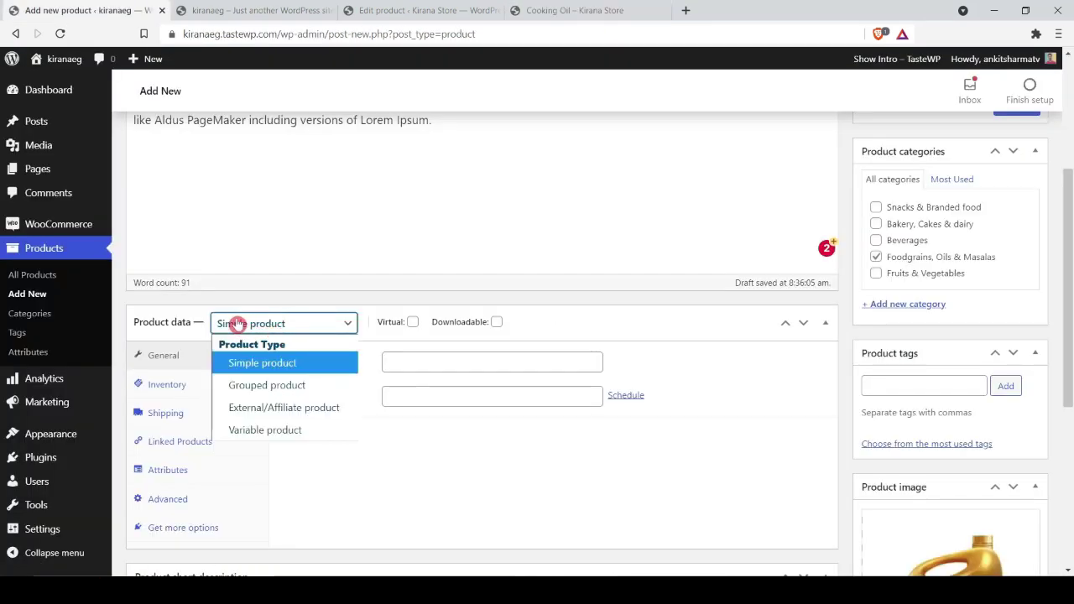
{"action": "left_click", "coordinate": [268, 433]}
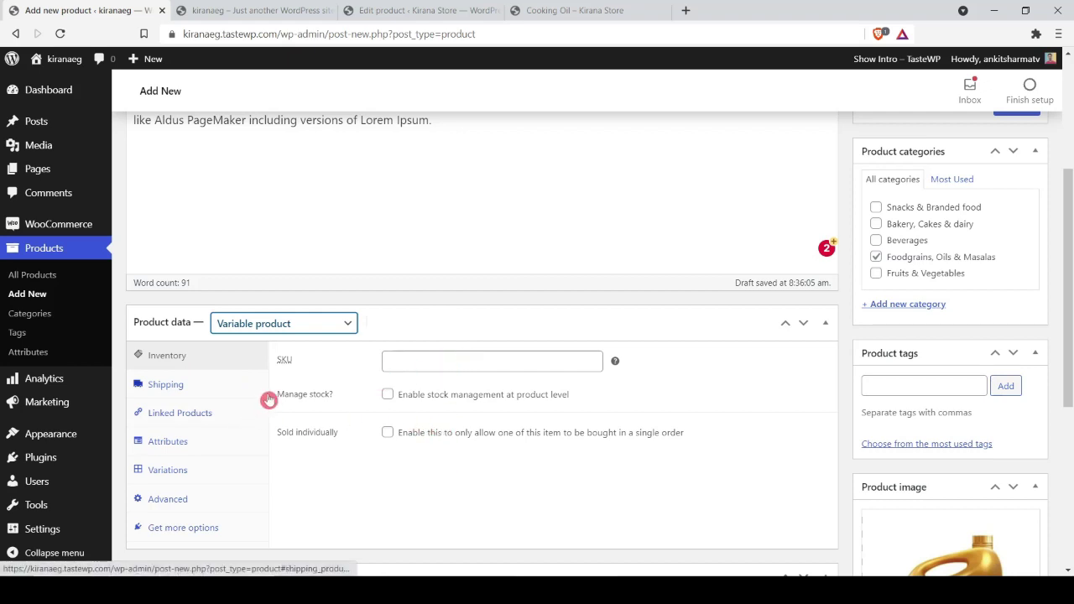
Step: Add the Weight attribute in the product's Attributes panel
{"action": "left_click", "coordinate": [220, 389]}
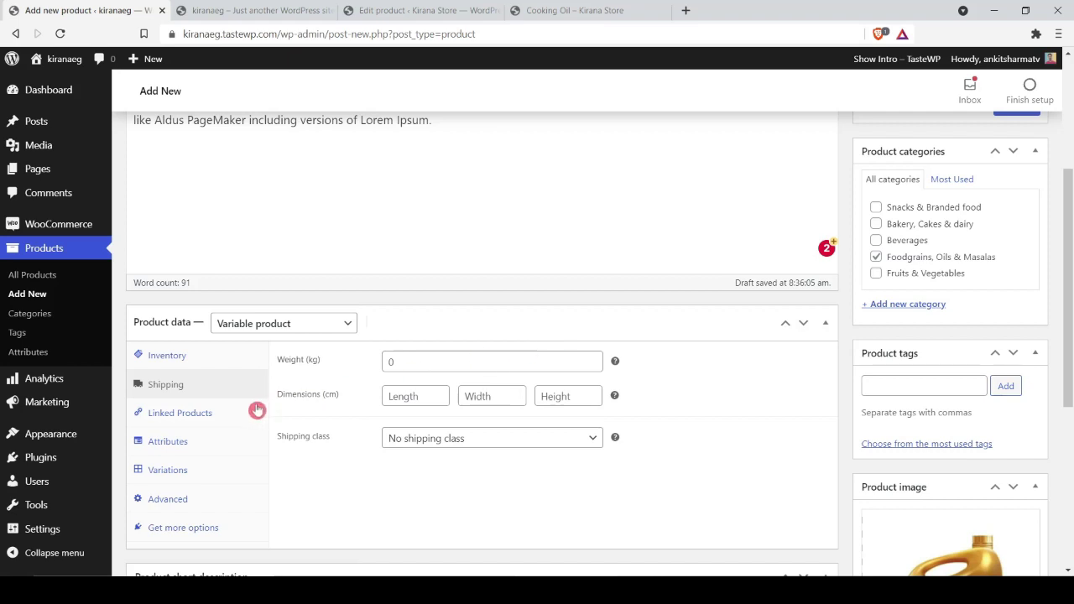
{"action": "left_click", "coordinate": [218, 439]}
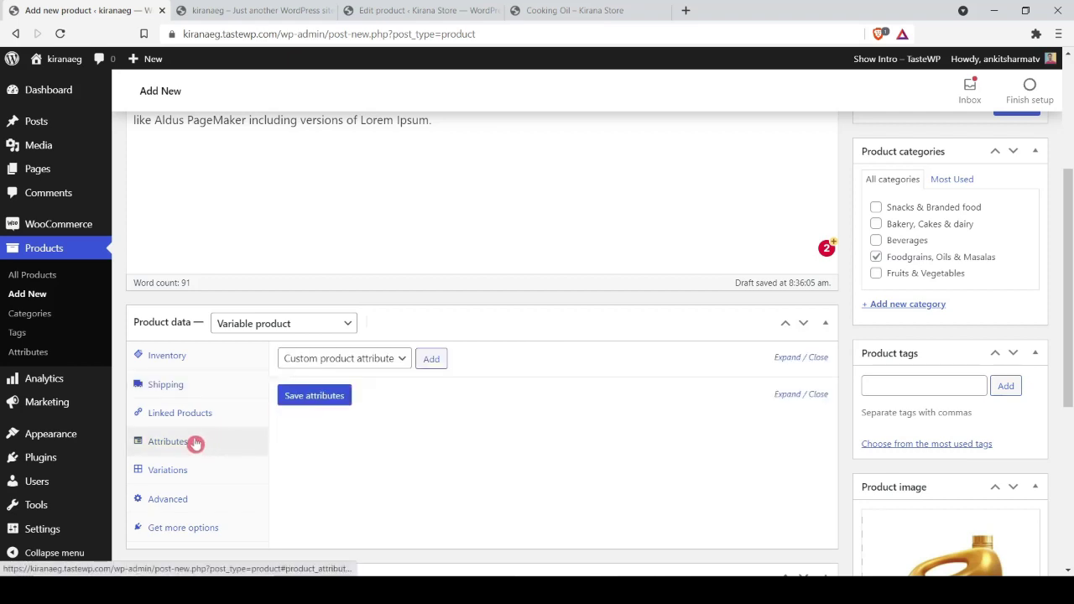
{"action": "left_click", "coordinate": [376, 359]}
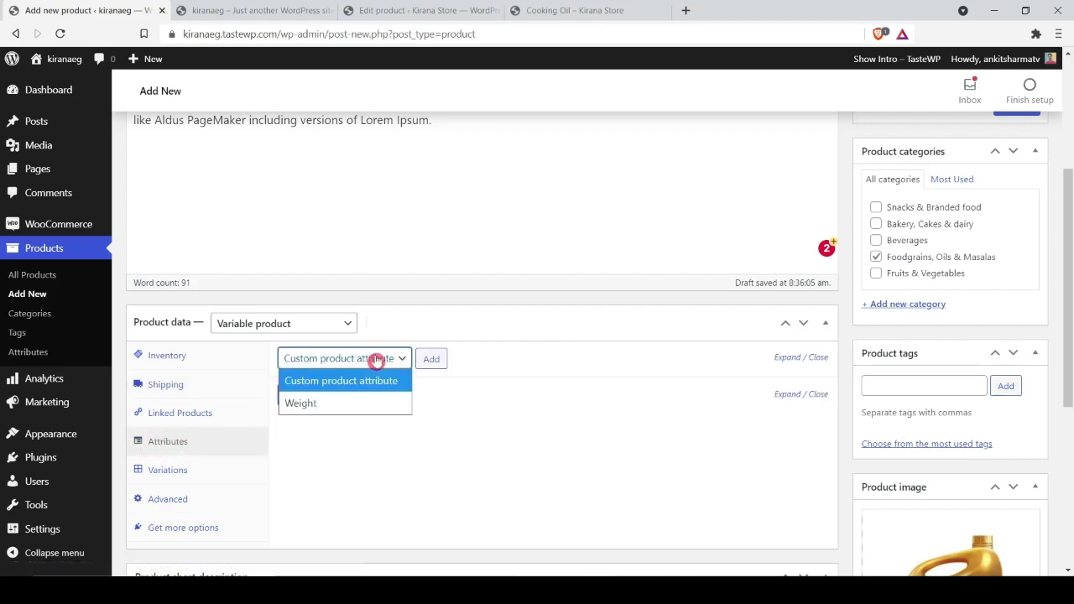
{"action": "left_click", "coordinate": [317, 405]}
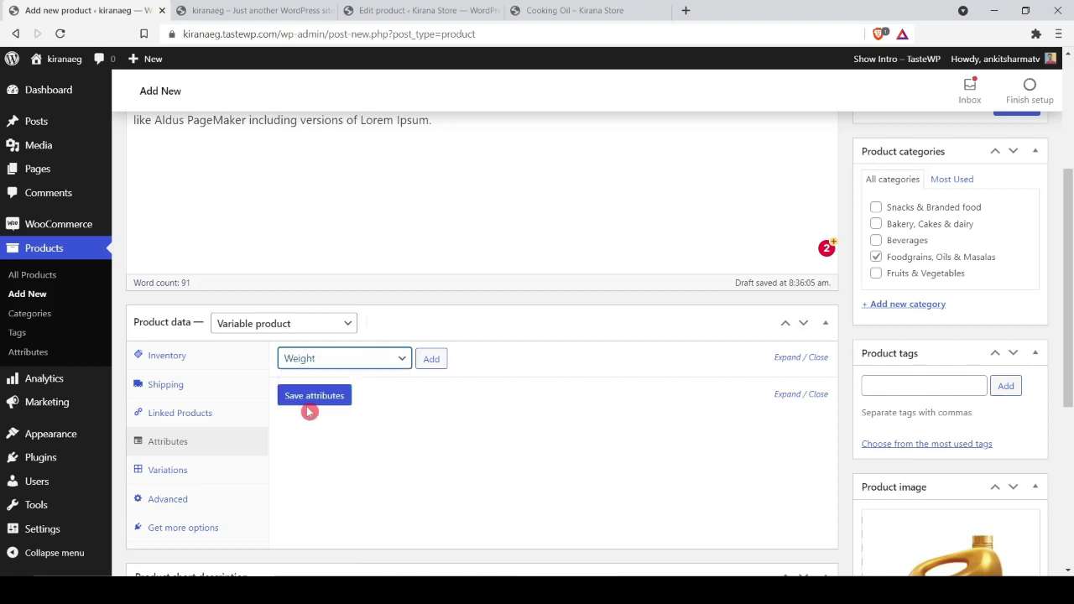
{"action": "left_click", "coordinate": [431, 359]}
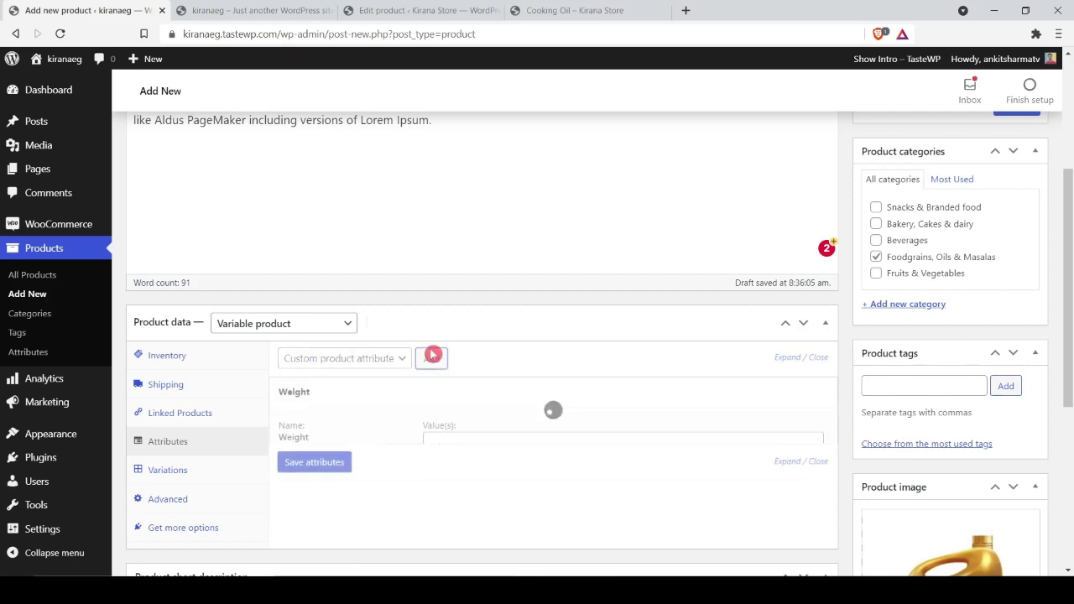
Step: Give Weight the values 1 Ltr, 5Ltr and 10 Ltr, removing a mistaken 5 KG
{"action": "left_click", "coordinate": [472, 440]}
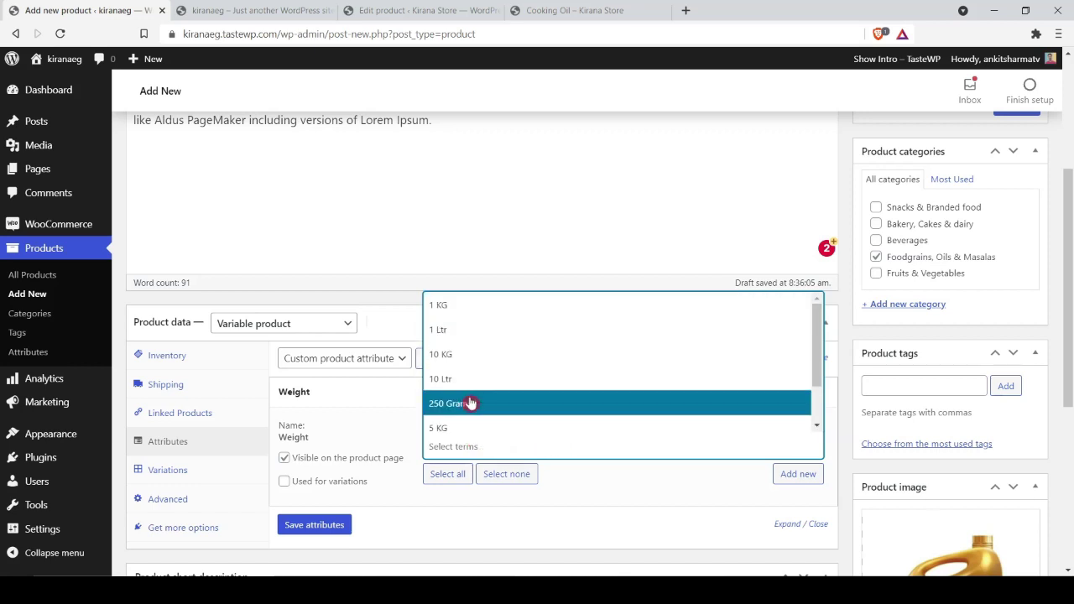
{"action": "left_click", "coordinate": [468, 427]}
{"action": "left_click", "coordinate": [502, 437]}
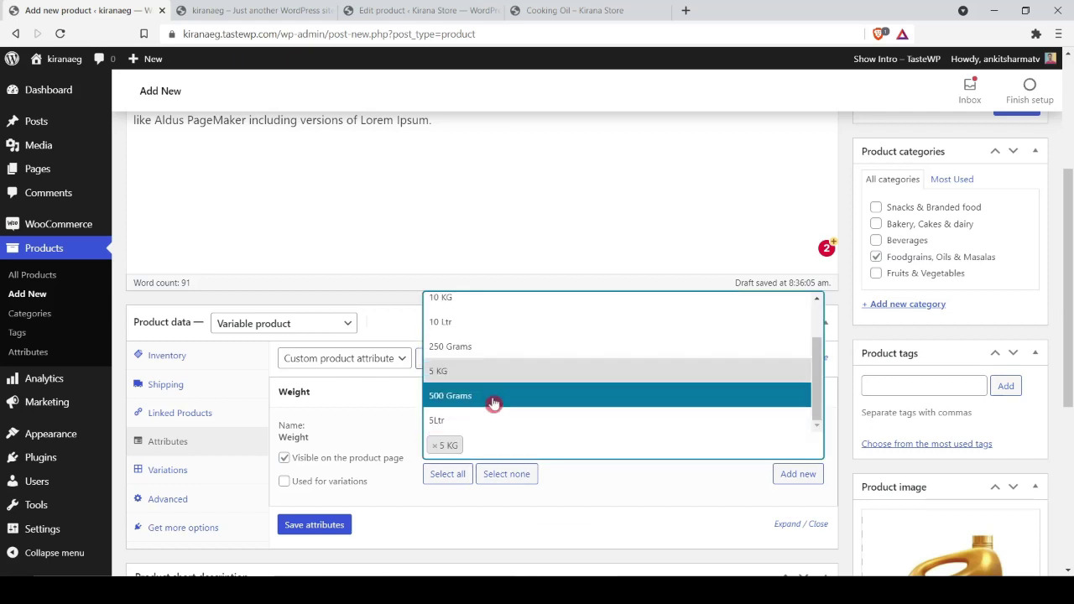
{"action": "left_click", "coordinate": [435, 446]}
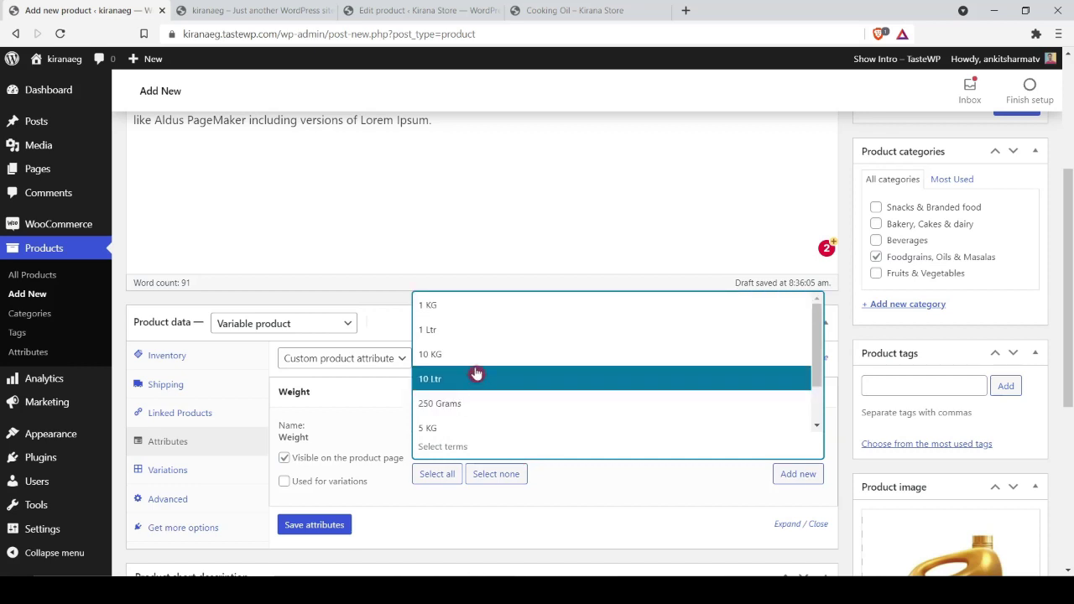
{"action": "left_click", "coordinate": [457, 332]}
{"action": "left_click", "coordinate": [508, 451]}
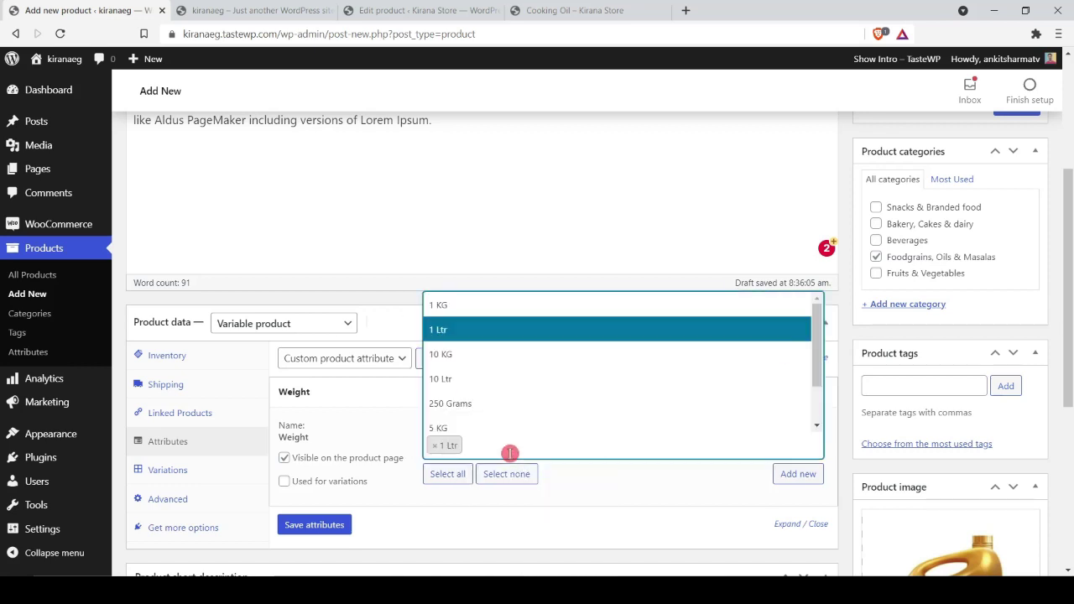
{"action": "scroll", "coordinate": [495, 414], "scroll_direction": "down", "scroll_amount": 1}
{"action": "left_click", "coordinate": [475, 421]}
{"action": "left_click", "coordinate": [557, 445]}
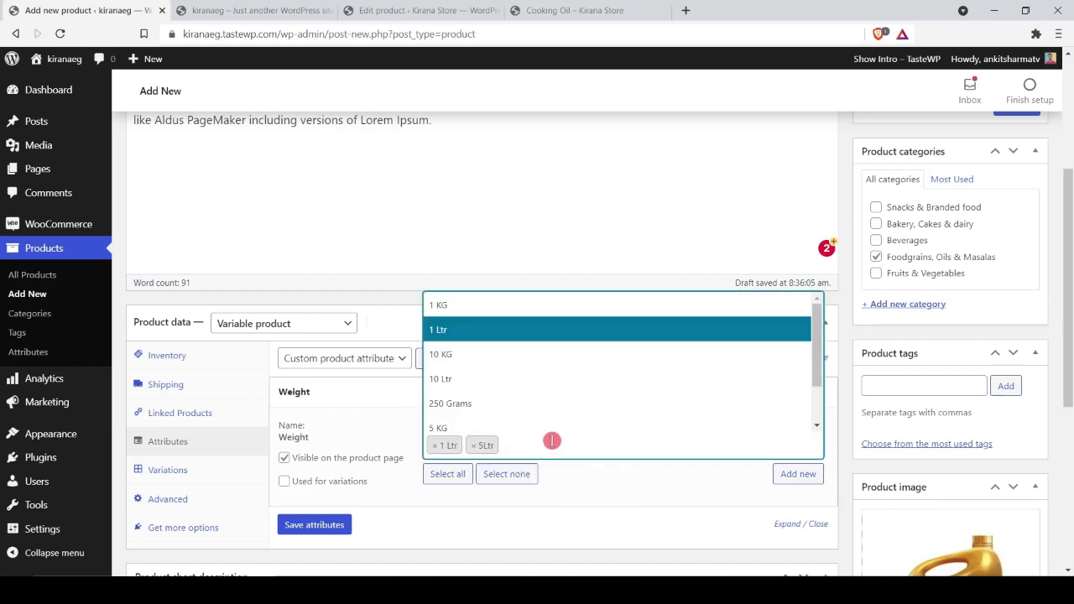
{"action": "left_click", "coordinate": [464, 380]}
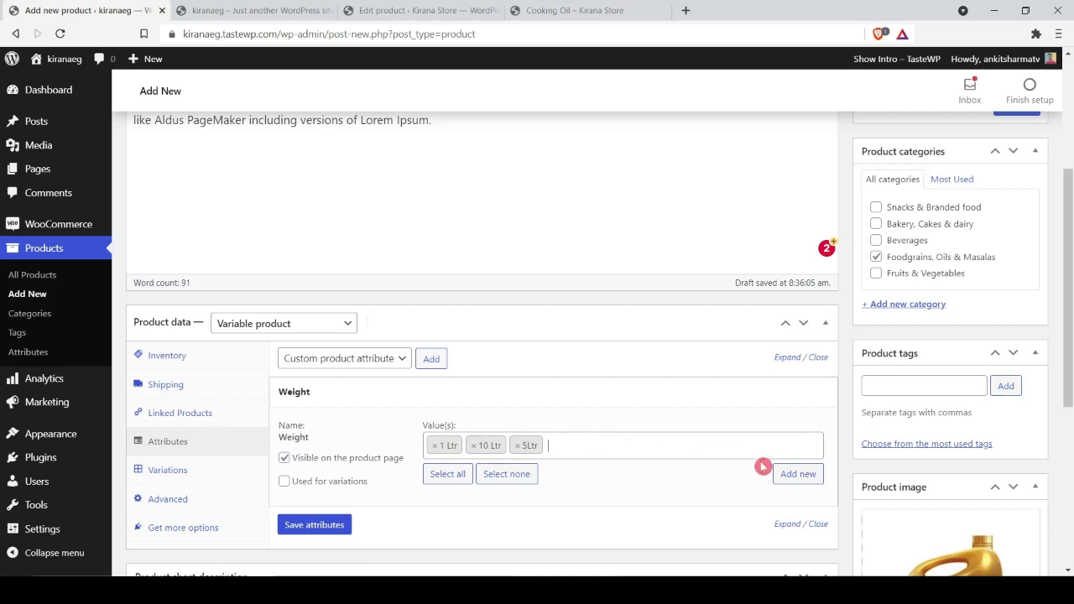
{"action": "left_click", "coordinate": [798, 474]}
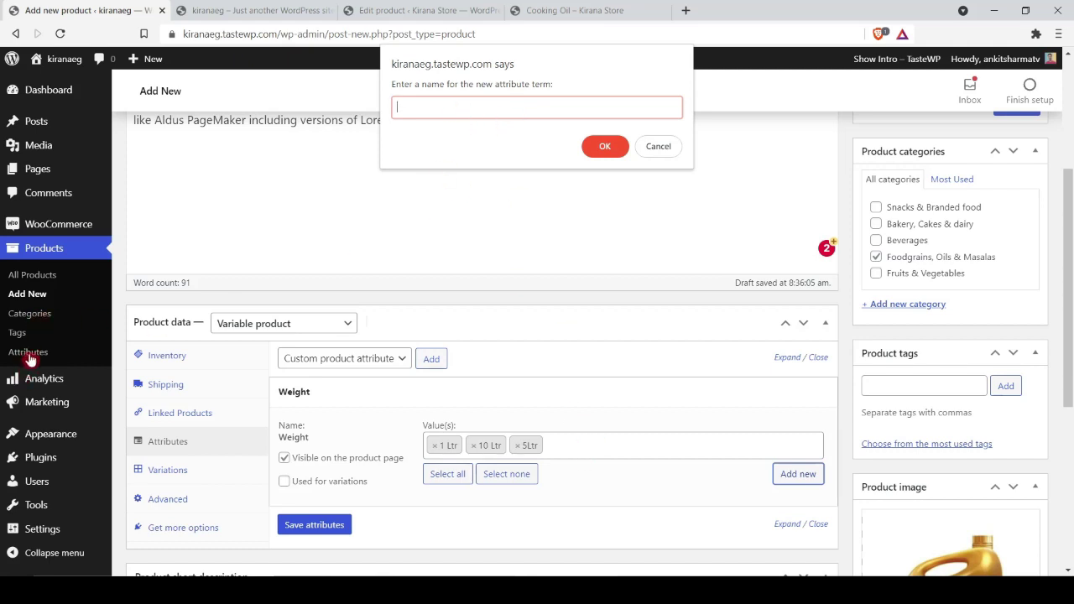
{"action": "left_click", "coordinate": [659, 146]}
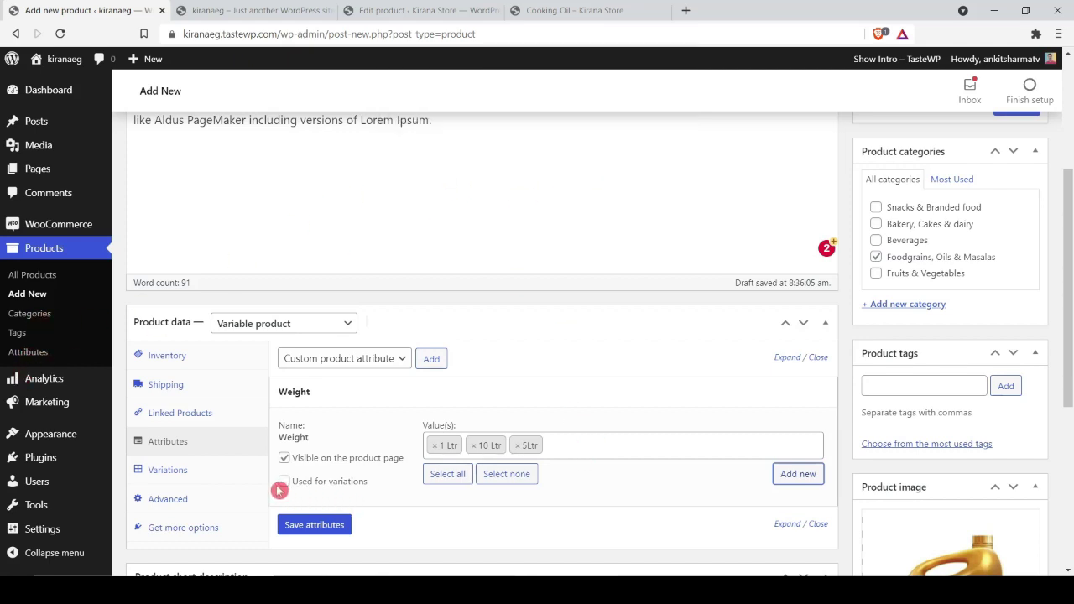
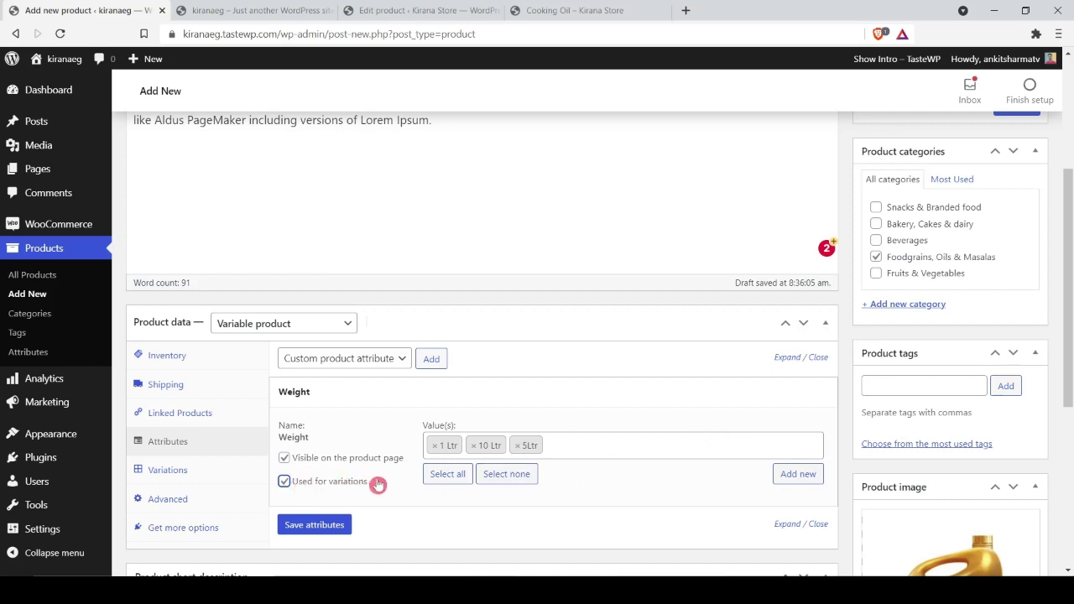
Step: Save the Weight attribute and create variations from all attributes: 1 Ltr, 10 Ltr and 5Ltr
{"action": "scroll", "coordinate": [406, 495], "scroll_direction": "down", "scroll_amount": 1}
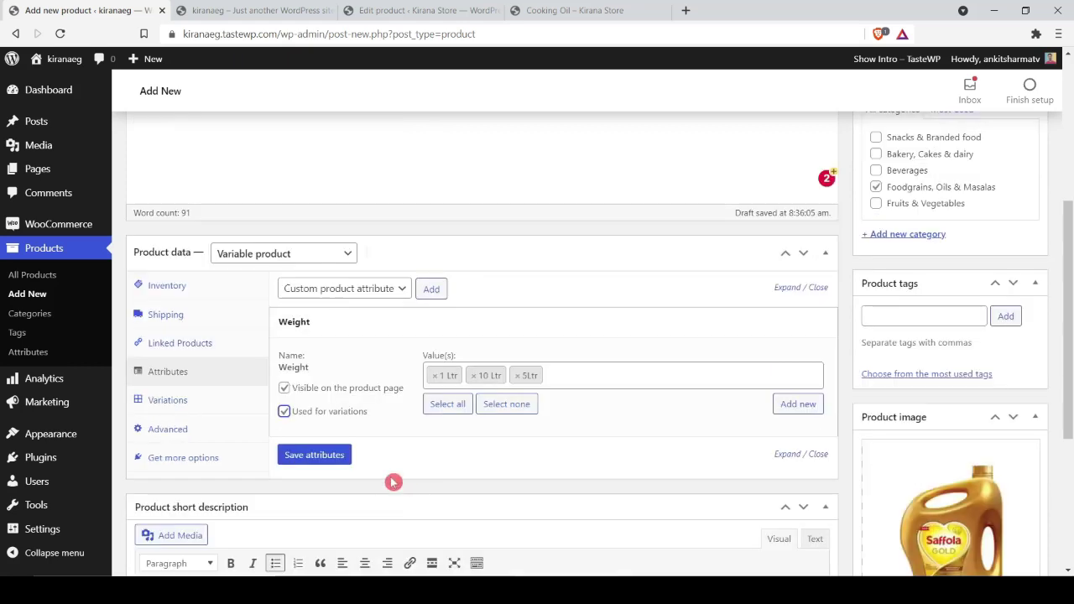
{"action": "left_click", "coordinate": [339, 458]}
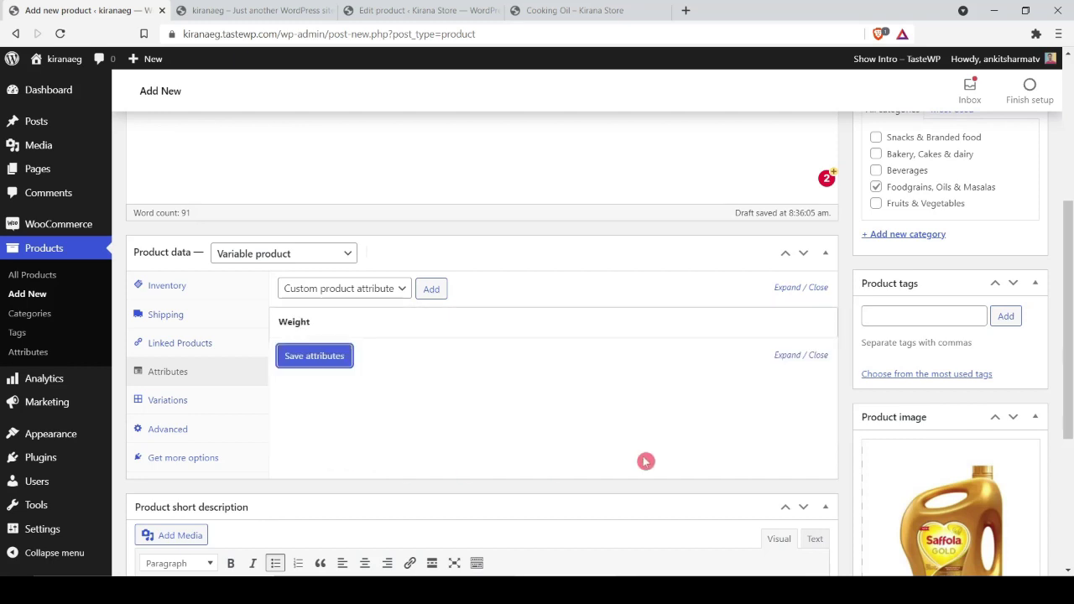
{"action": "left_click", "coordinate": [168, 401]}
{"action": "left_click", "coordinate": [384, 290]}
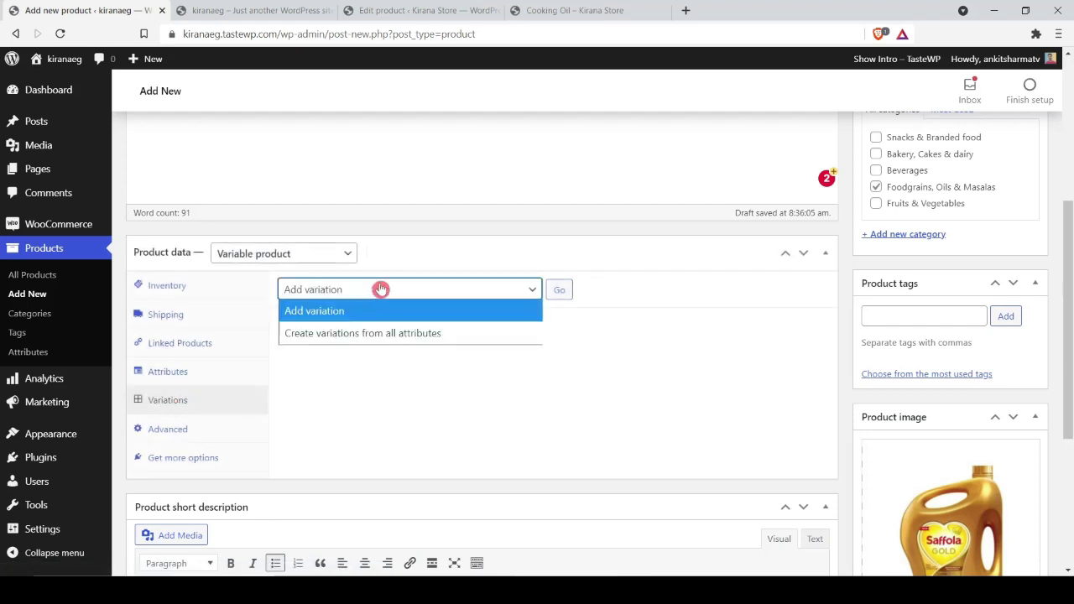
{"action": "left_click", "coordinate": [372, 291]}
{"action": "left_click", "coordinate": [368, 289]}
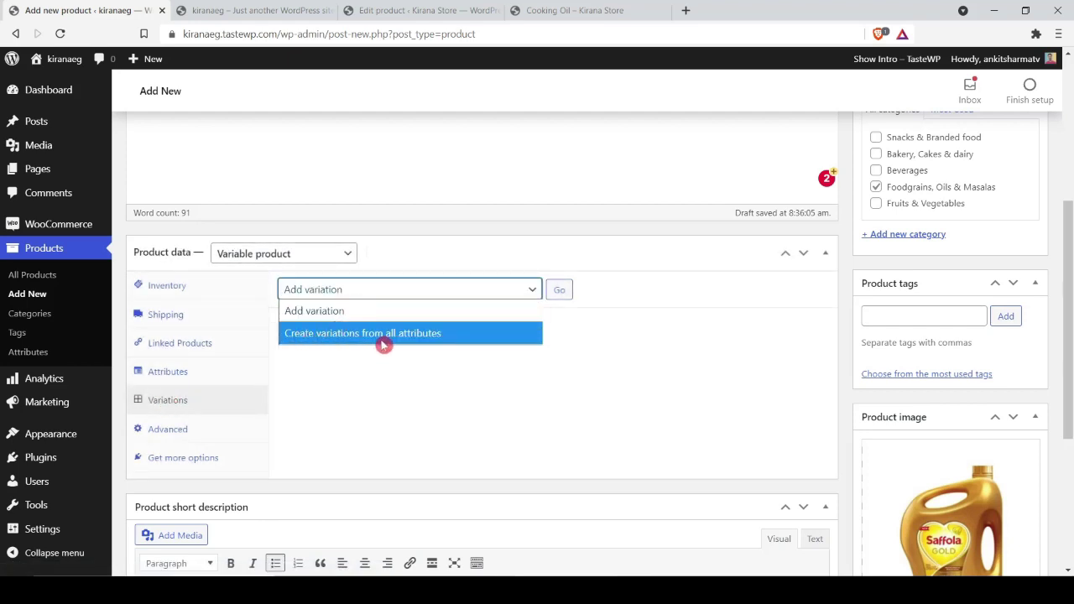
{"action": "left_click", "coordinate": [461, 334]}
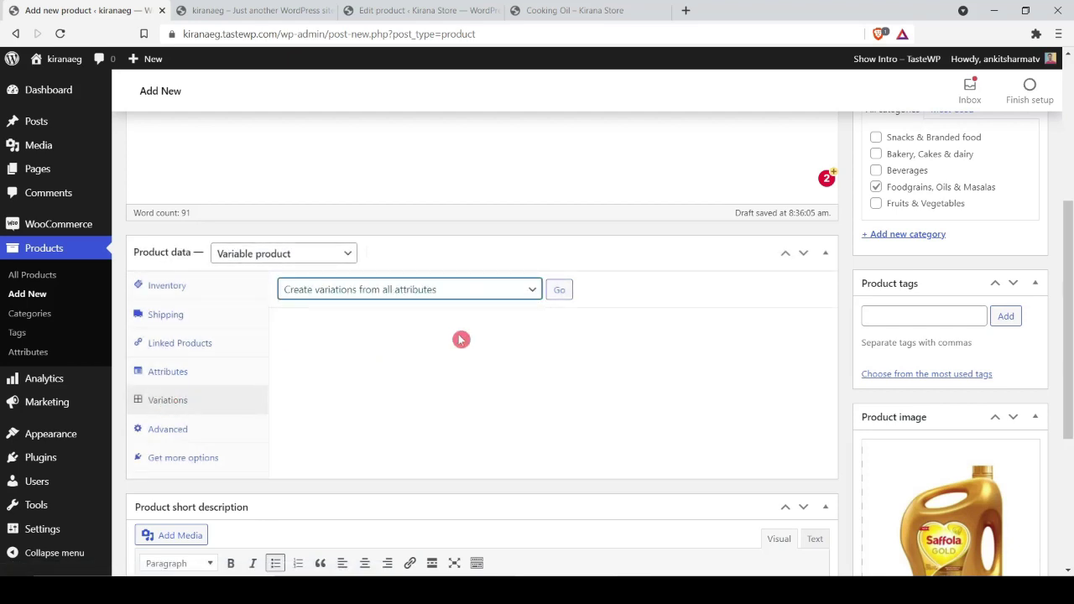
{"action": "left_click", "coordinate": [559, 291]}
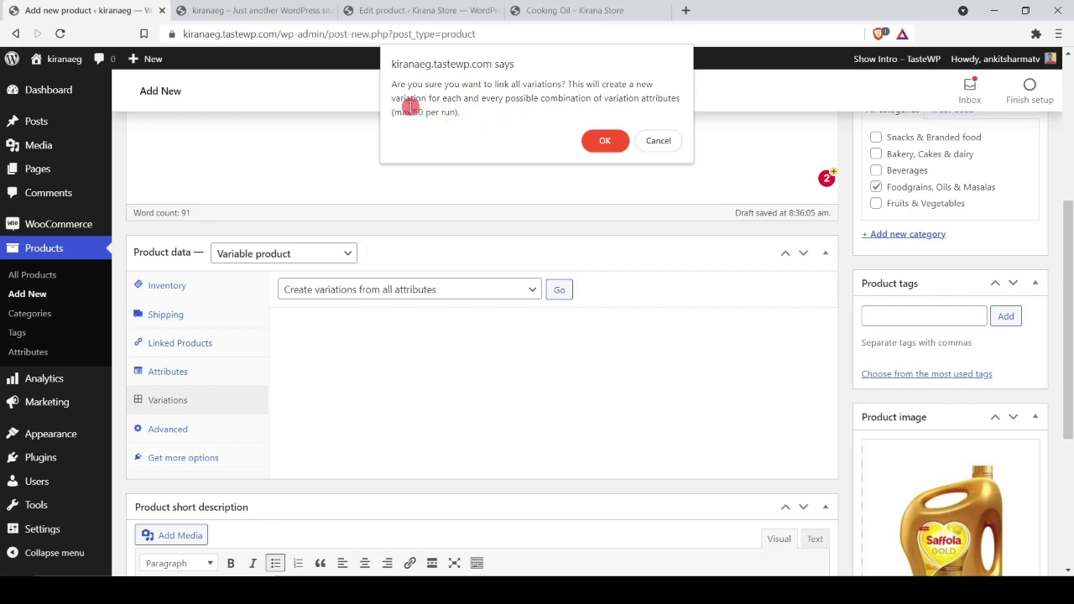
{"action": "left_click", "coordinate": [596, 141]}
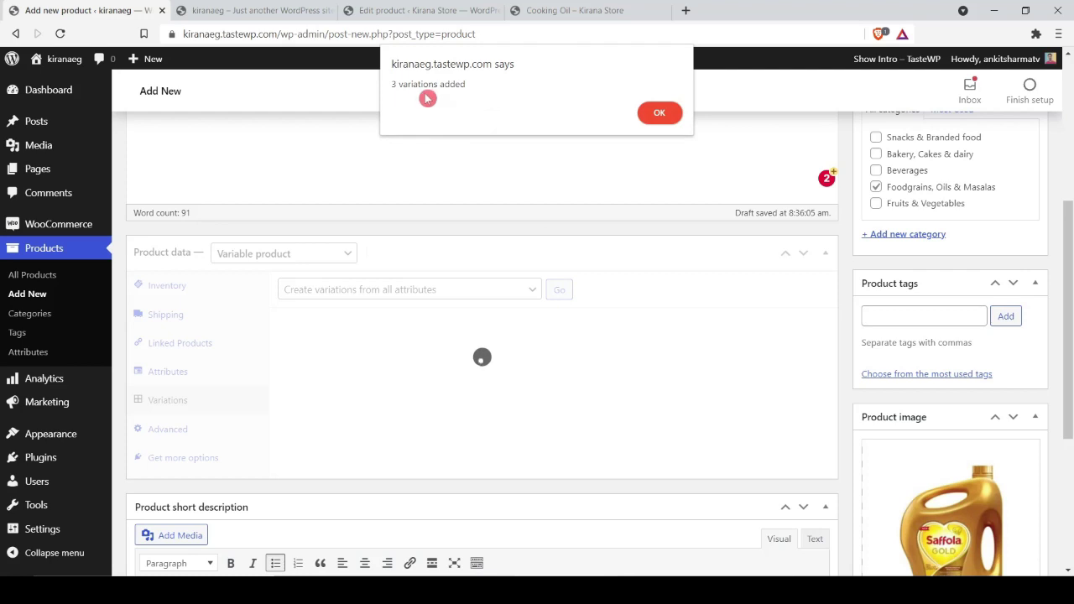
{"action": "left_click", "coordinate": [659, 115]}
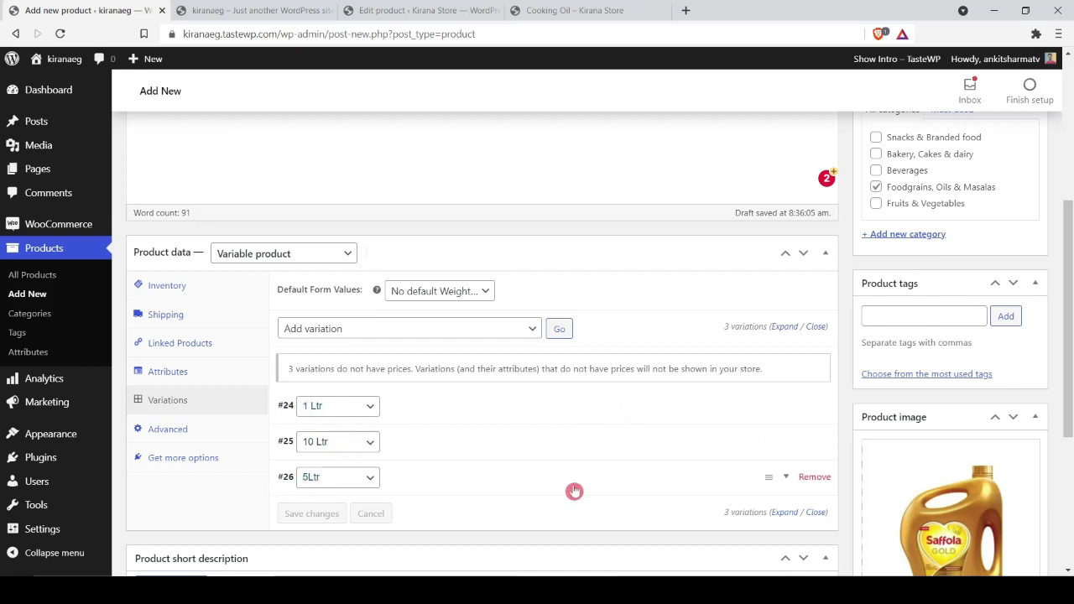
Step: Drag the 5Ltr variation above 10 Ltr, then expand the 1 Ltr variation's details
{"action": "left_click_drag", "start_coordinate": [772, 483], "coordinate": [768, 438]}
{"action": "left_click", "coordinate": [241, 498]}
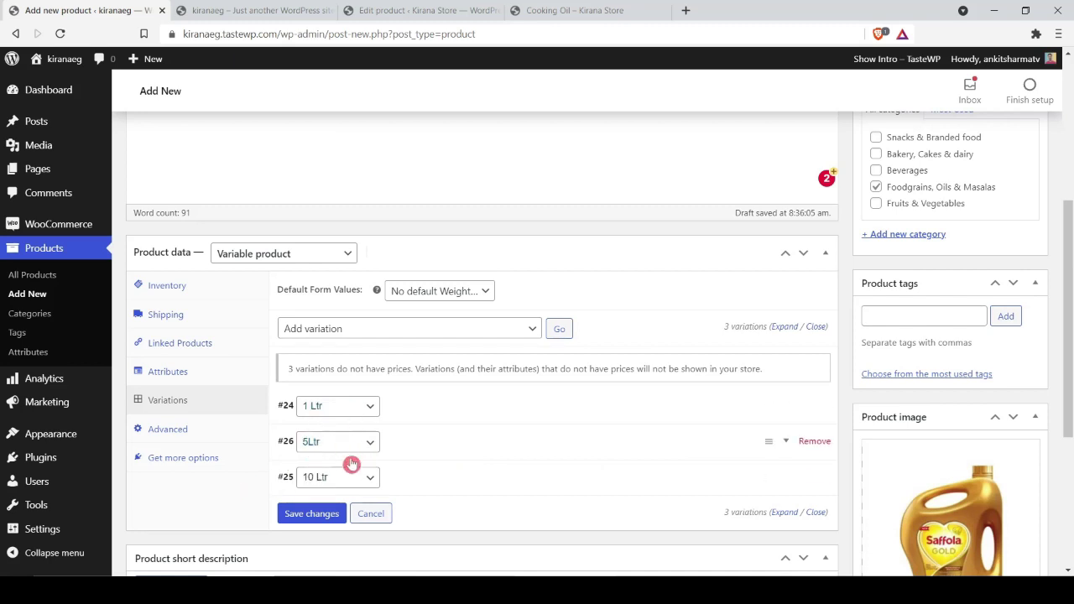
{"action": "scroll", "coordinate": [585, 392], "scroll_direction": "down", "scroll_amount": 1}
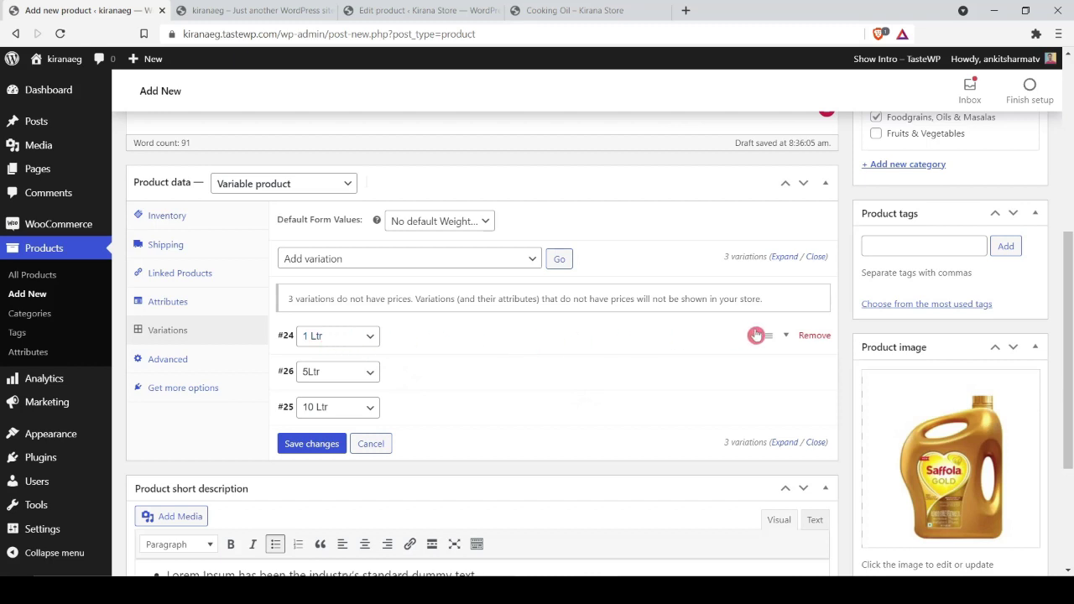
{"action": "left_click", "coordinate": [784, 336]}
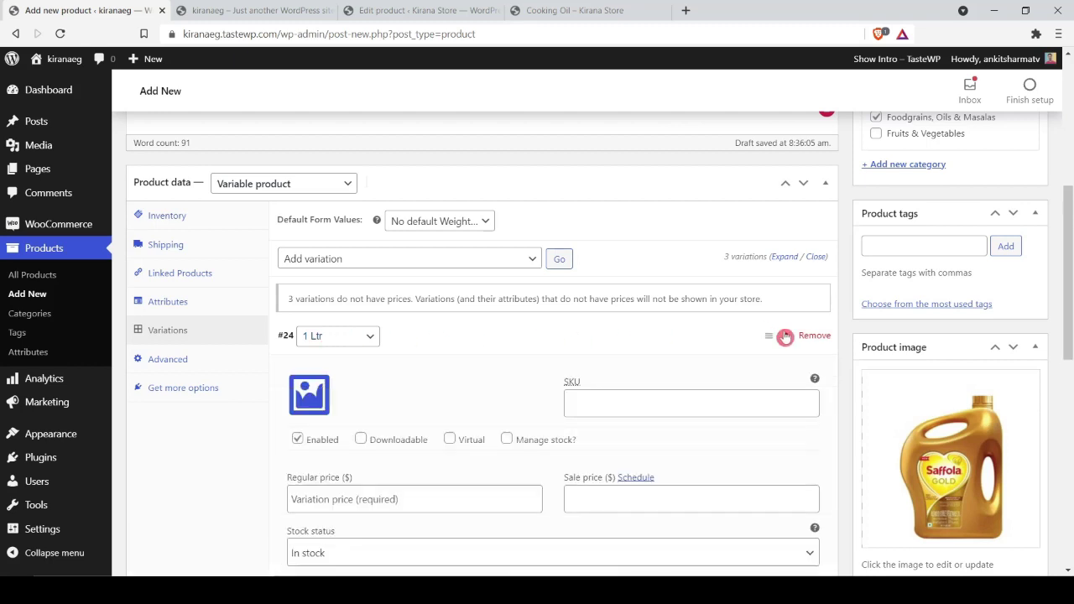
{"action": "scroll", "coordinate": [781, 340], "scroll_direction": "down", "scroll_amount": 2}
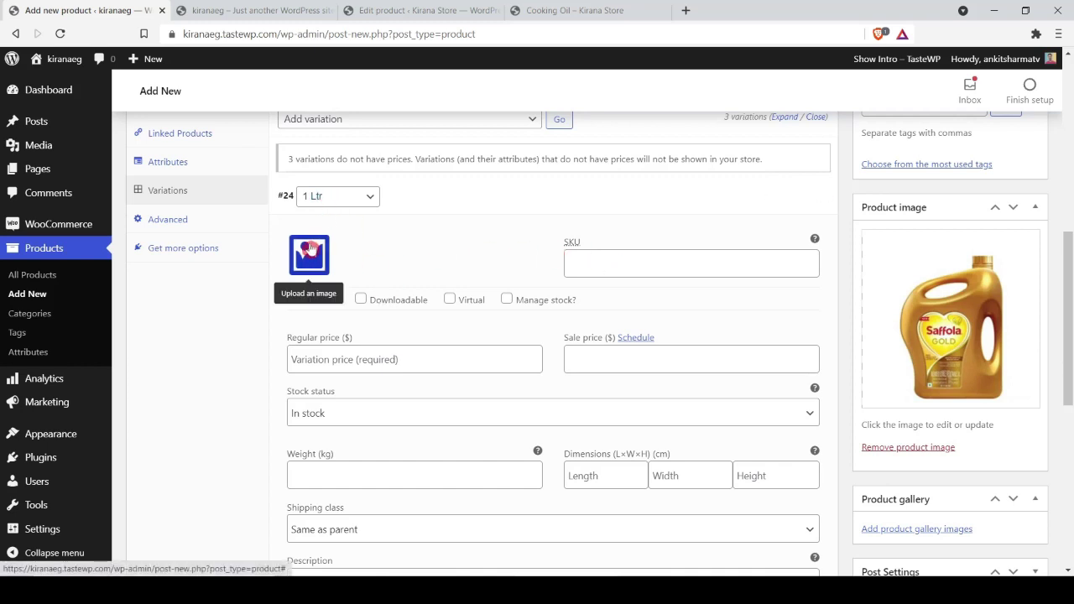
Step: Upload oil-1l.jpg and set it as the 1 Ltr variation image
{"action": "left_click", "coordinate": [313, 259]}
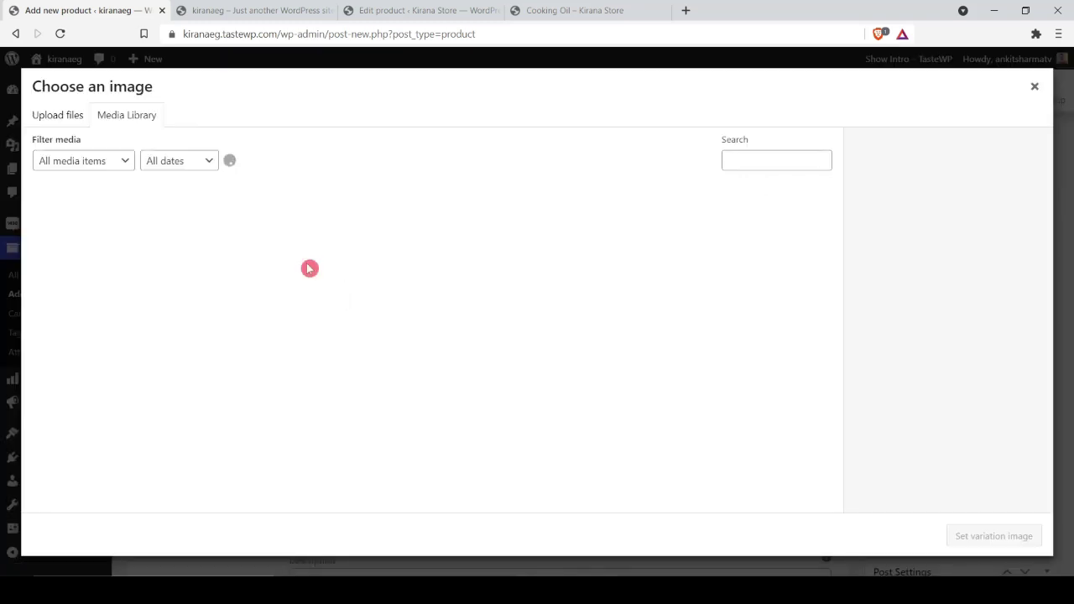
{"action": "left_click", "coordinate": [63, 120]}
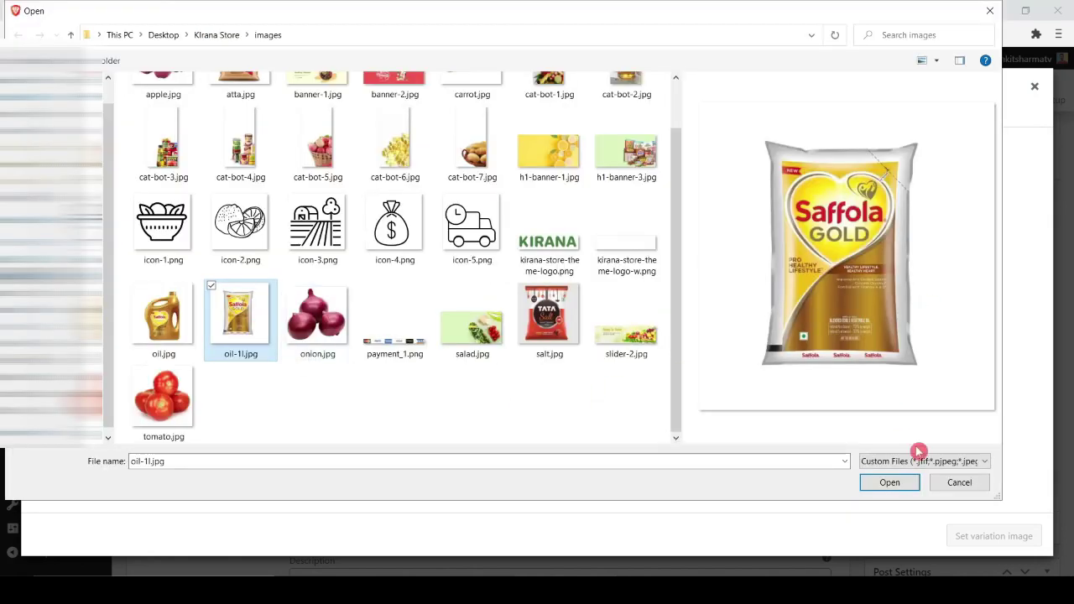
{"action": "left_click", "coordinate": [890, 483]}
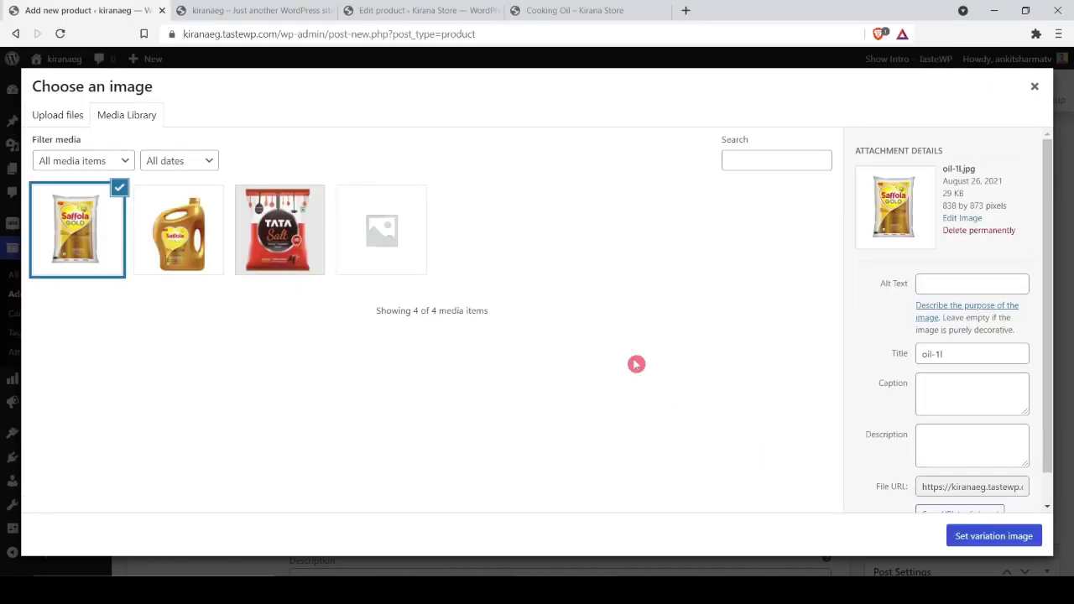
{"action": "left_click", "coordinate": [965, 536]}
{"action": "mouse_move", "coordinate": [310, 260]}
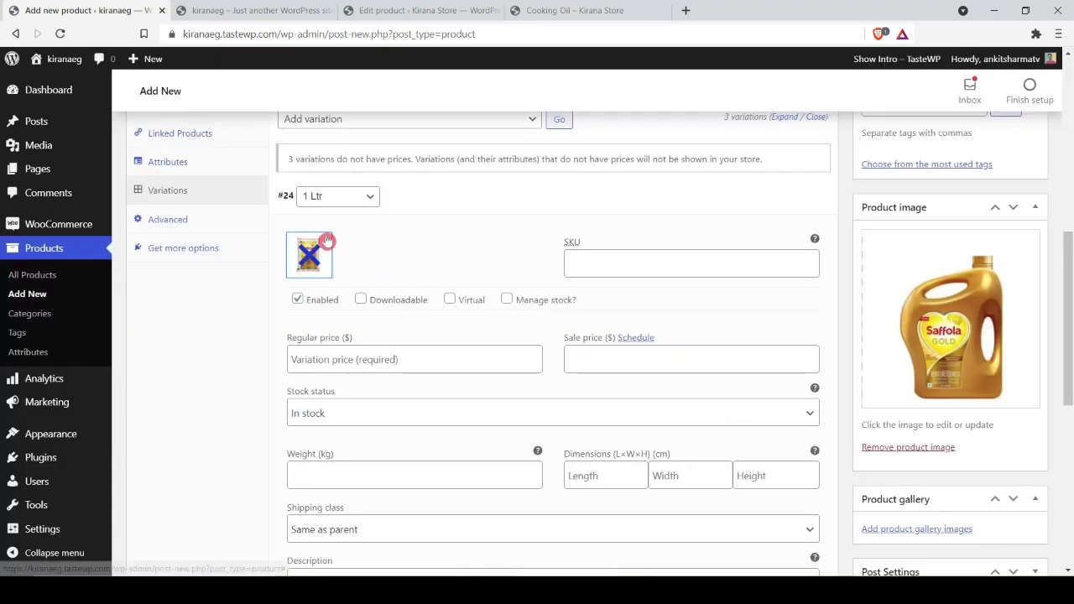
Step: Enter regular price 165 and sale price 105 for variation #24, then expand #26 5Ltr
{"action": "left_click", "coordinate": [700, 277]}
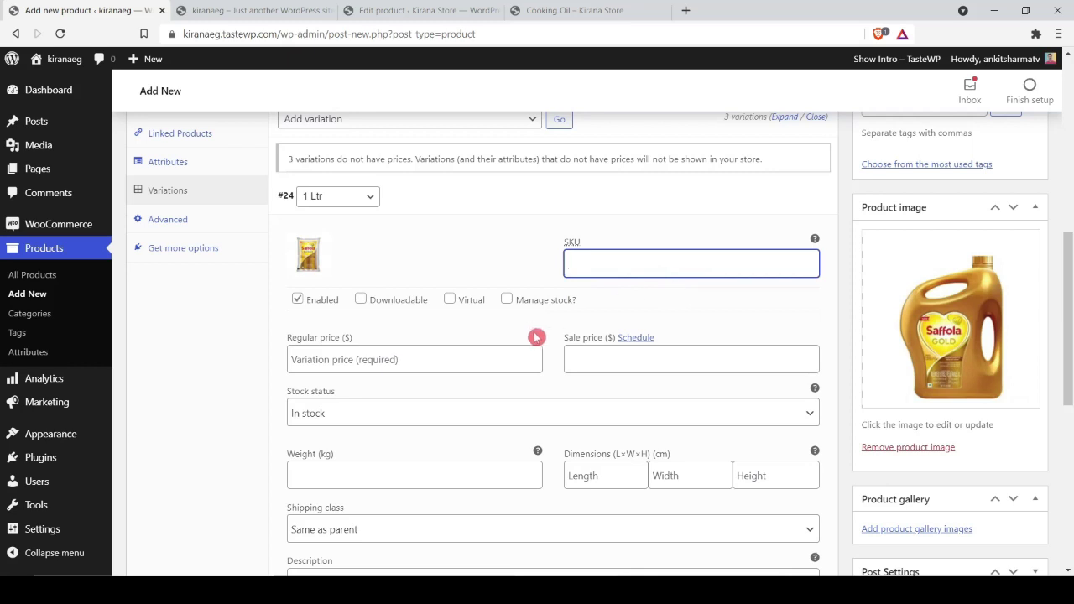
{"action": "left_click", "coordinate": [392, 358]}
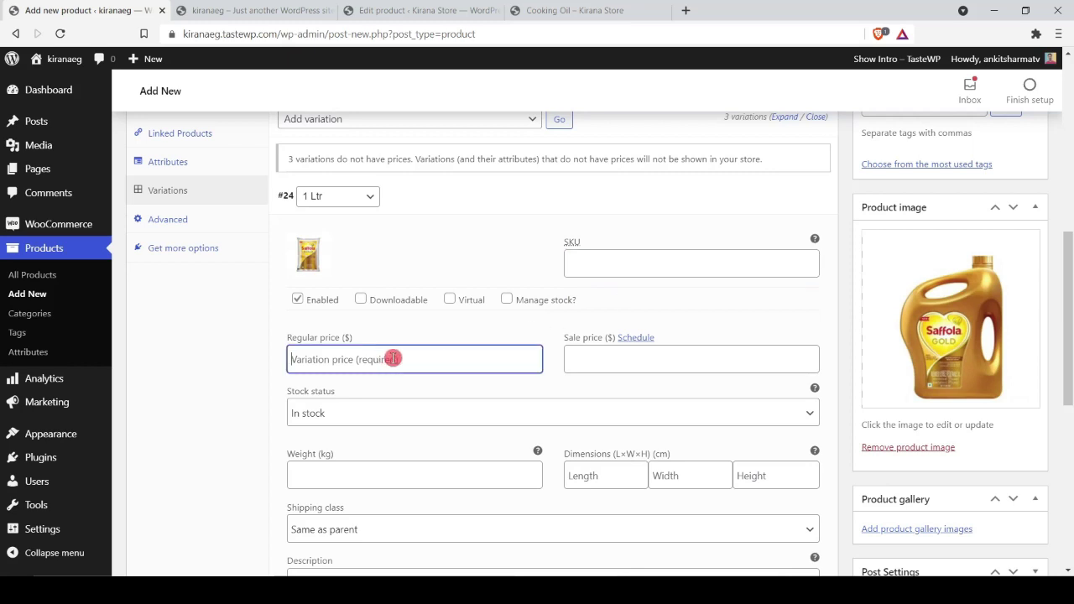
{"action": "type", "text": "165"}
{"action": "left_click", "coordinate": [619, 371]}
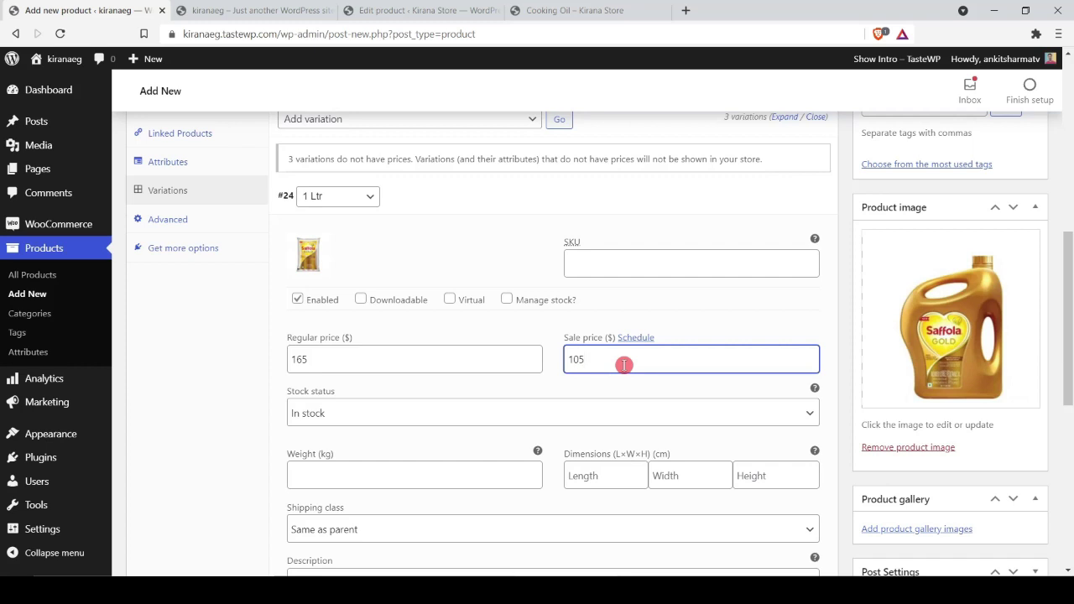
{"action": "scroll", "coordinate": [625, 365], "scroll_direction": "down", "scroll_amount": 1}
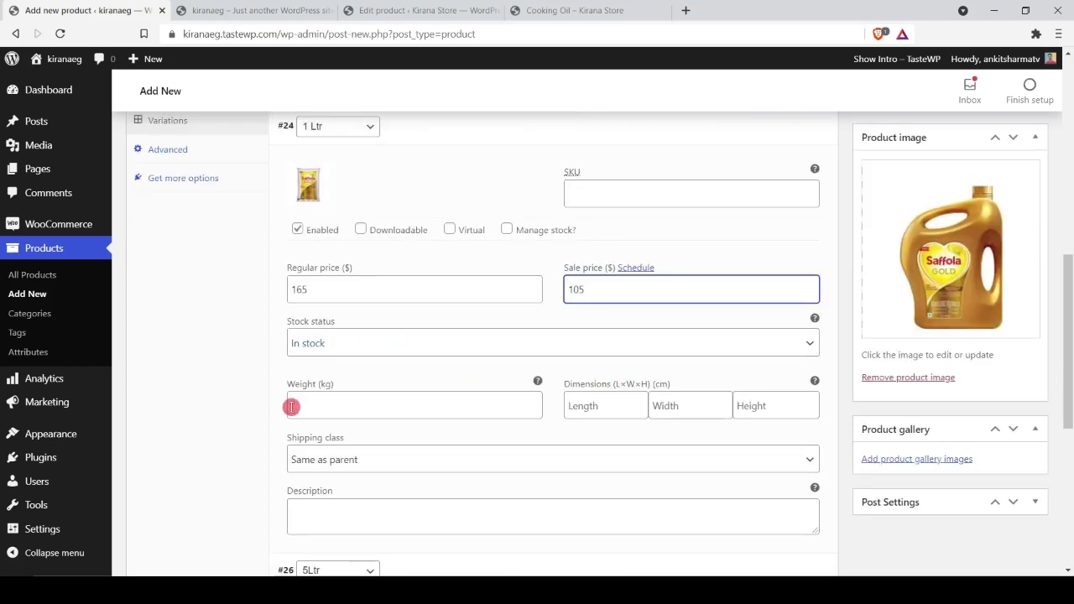
{"action": "scroll", "coordinate": [487, 381], "scroll_direction": "down", "scroll_amount": 2}
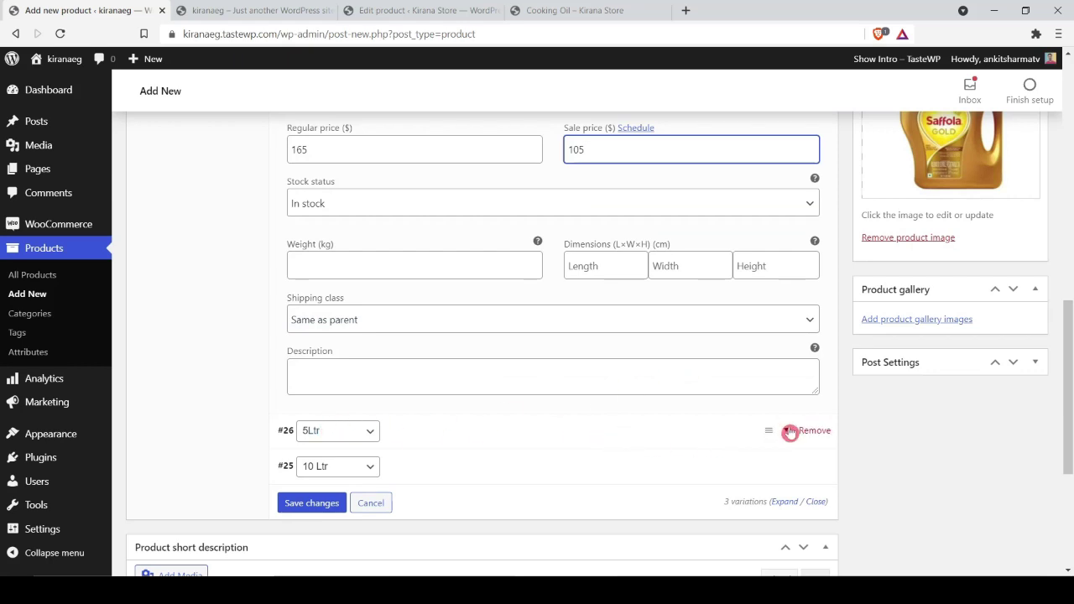
{"action": "left_click", "coordinate": [535, 437]}
{"action": "scroll", "coordinate": [508, 431], "scroll_direction": "down", "scroll_amount": 2}
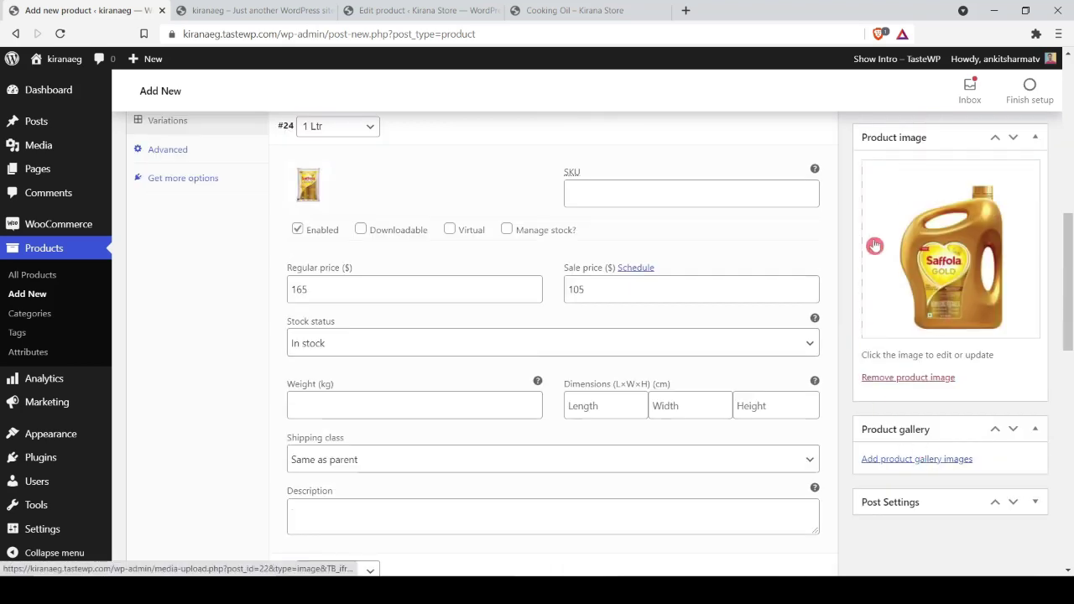
Step: Give the 5Ltr variation a regular price of 599 and fill in its sale price
{"action": "scroll", "coordinate": [860, 271], "scroll_direction": "down", "scroll_amount": 5}
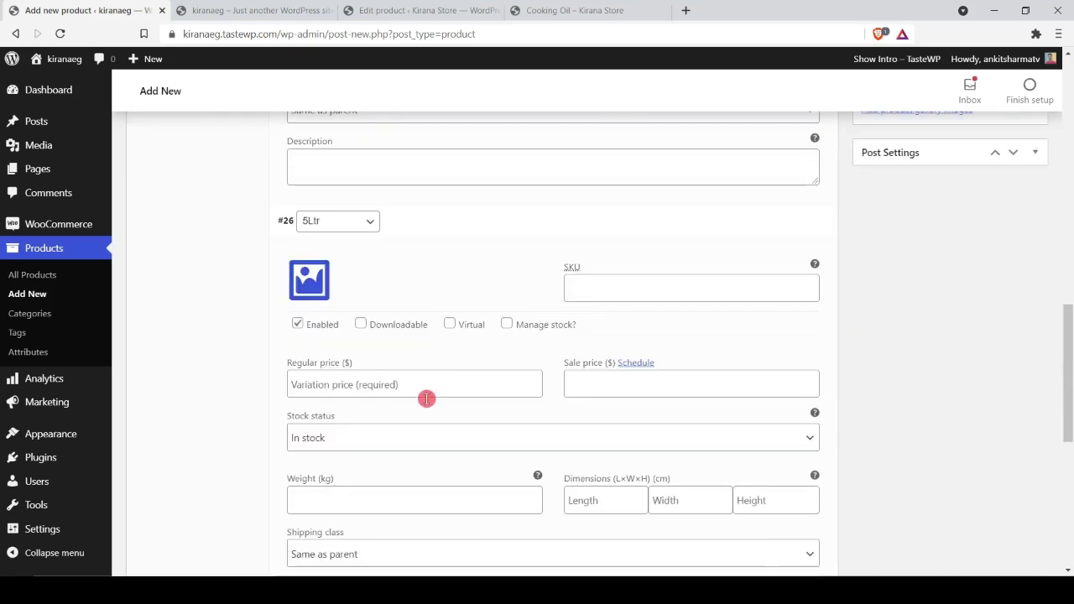
{"action": "left_click", "coordinate": [355, 383]}
{"action": "type", "text": "599"}
{"action": "left_click", "coordinate": [636, 385]}
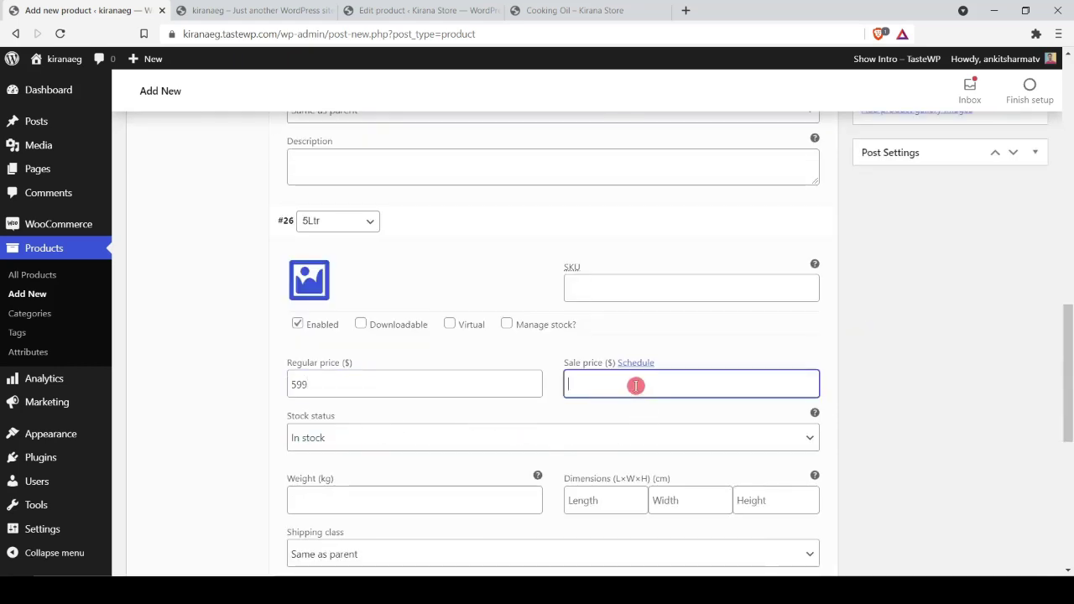
{"action": "scroll", "coordinate": [473, 422], "scroll_direction": "down", "scroll_amount": 4}
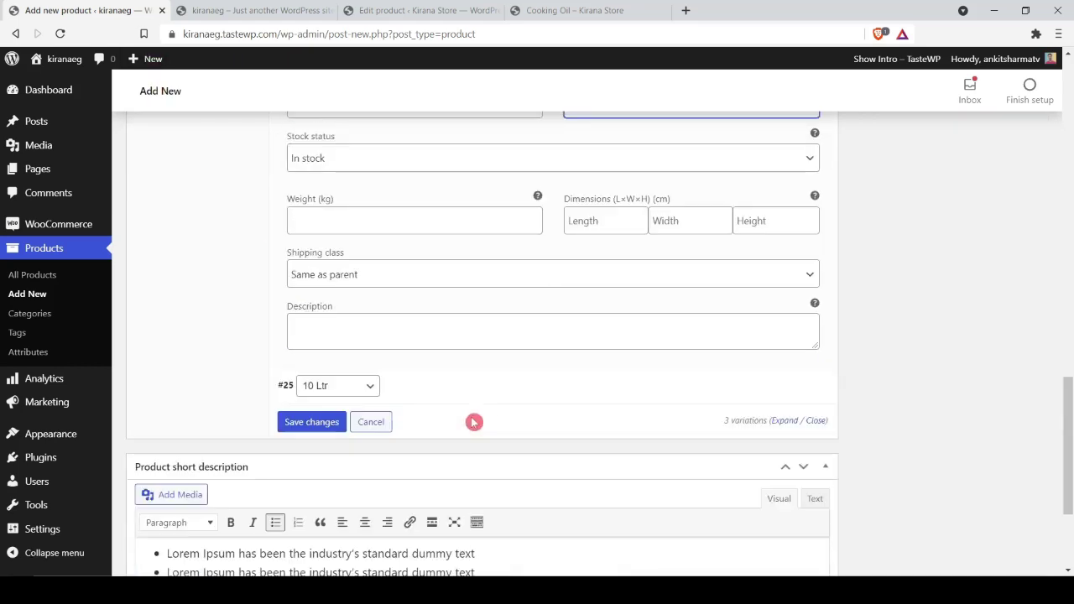
Step: Expand the 10 Ltr variation and price it at 799 regular, 699 sale
{"action": "left_click", "coordinate": [779, 315]}
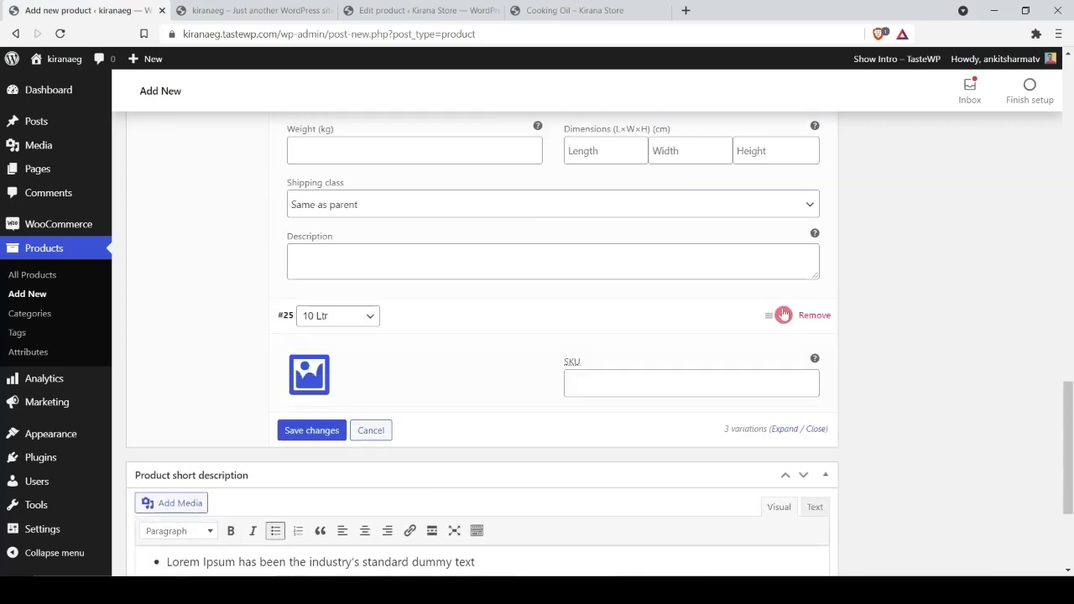
{"action": "left_click", "coordinate": [435, 471]}
{"action": "type", "text": "799"}
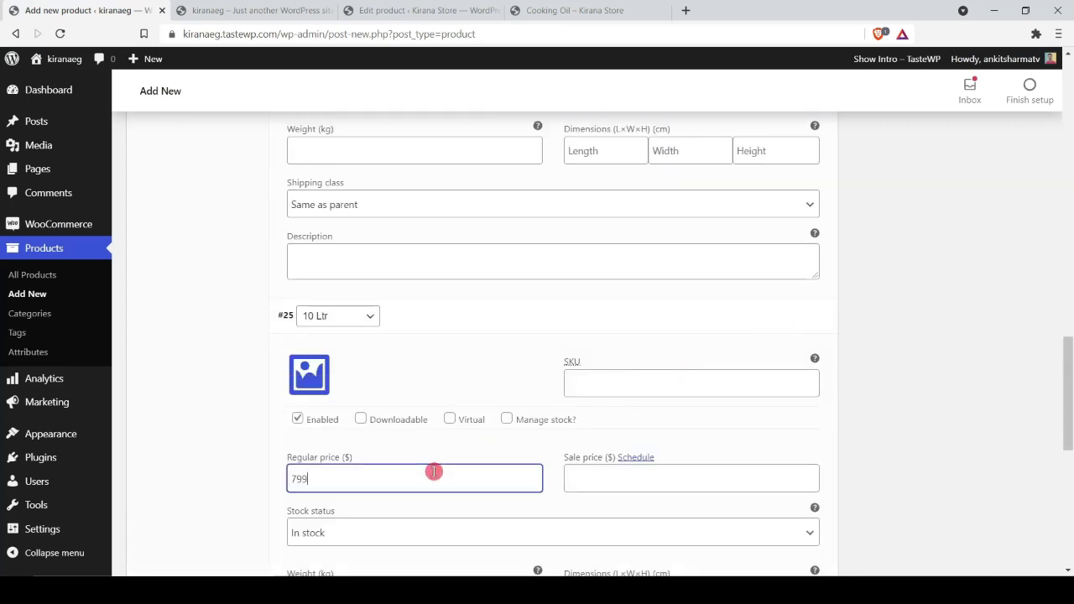
{"action": "left_click", "coordinate": [621, 487]}
{"action": "type", "text": "699"}
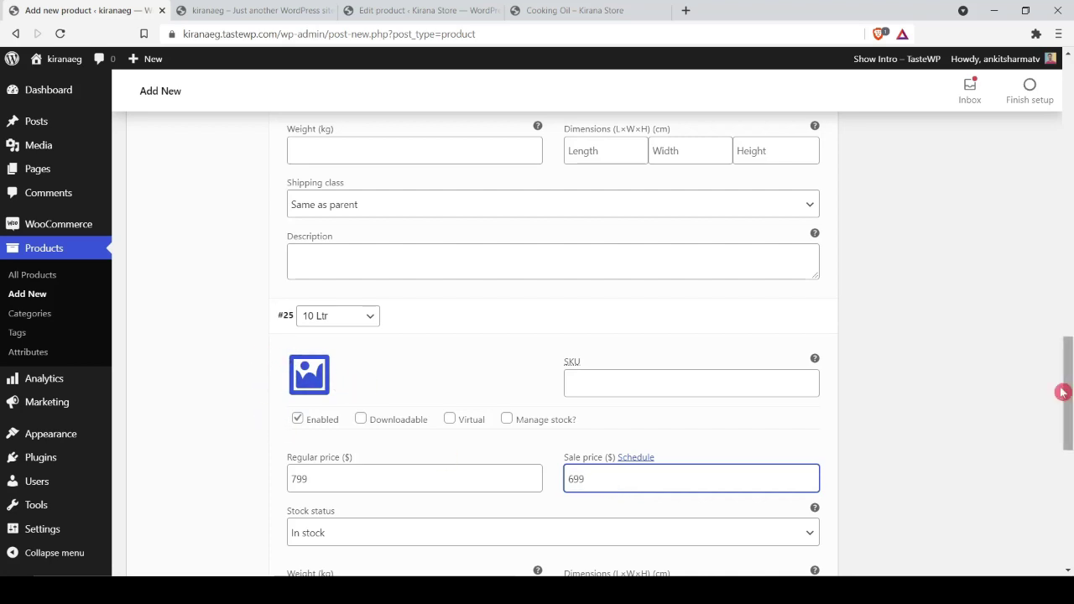
Step: Save the variation prices and scroll back up to the Publish box
{"action": "scroll", "coordinate": [917, 353], "scroll_direction": "down", "scroll_amount": 4}
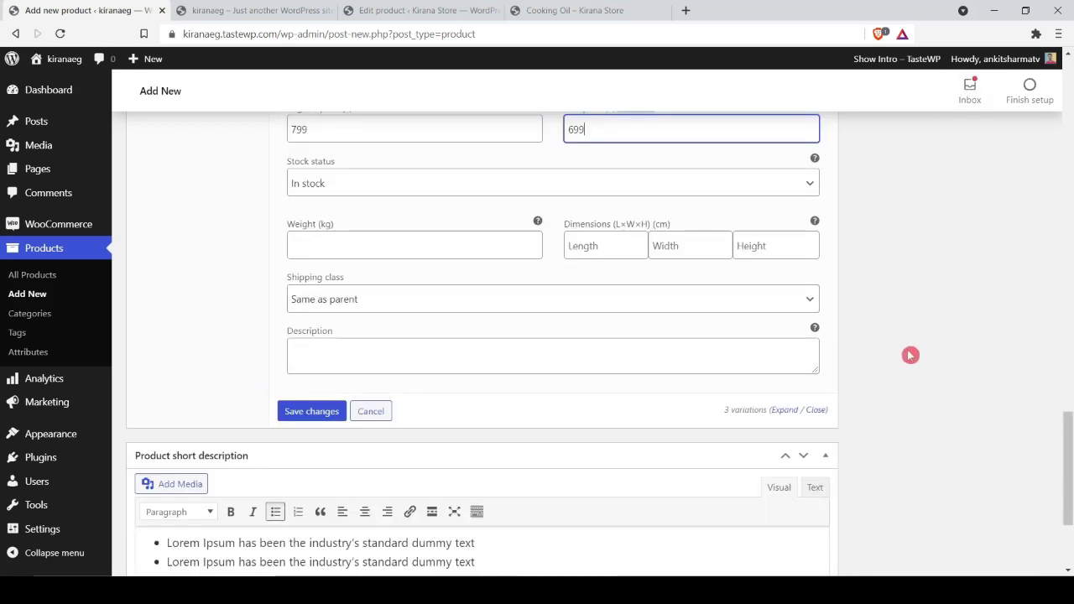
{"action": "left_click", "coordinate": [325, 410]}
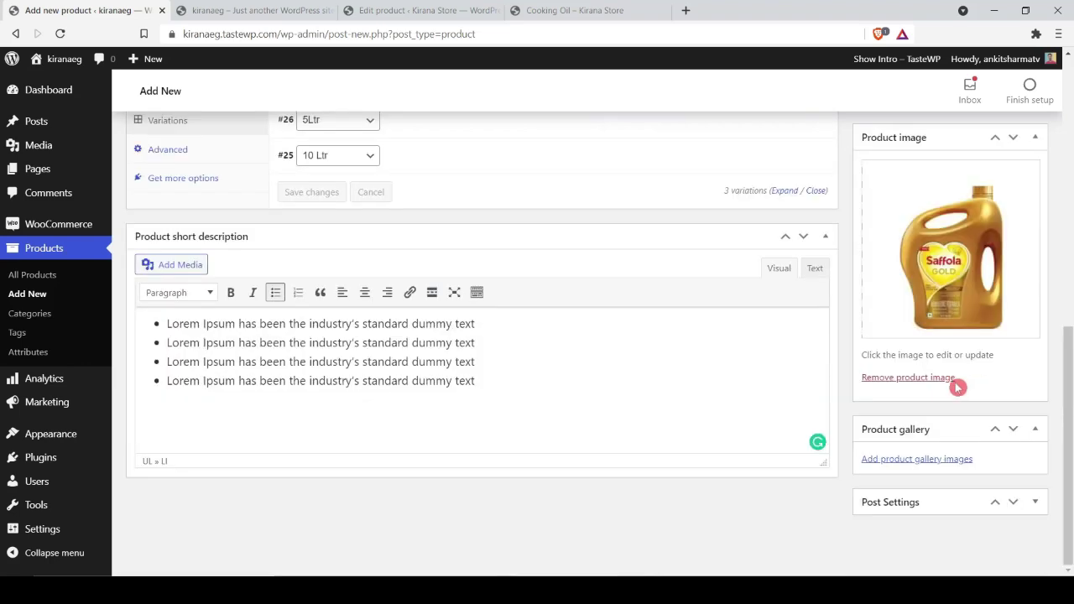
{"action": "scroll", "coordinate": [660, 402], "scroll_direction": "up", "scroll_amount": 6}
{"action": "scroll", "coordinate": [659, 410], "scroll_direction": "down", "scroll_amount": 2}
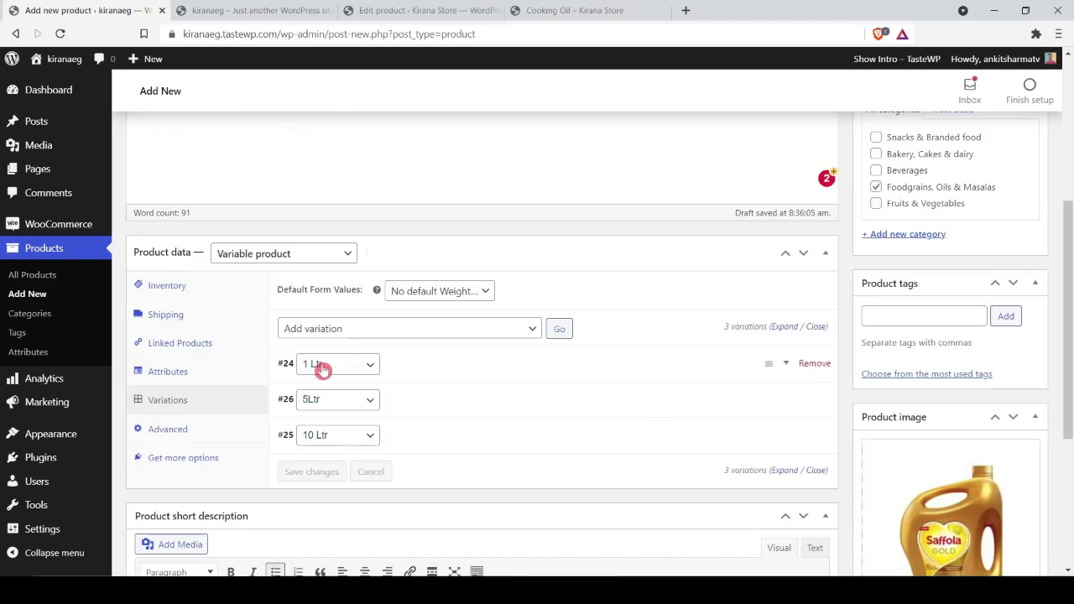
{"action": "scroll", "coordinate": [1062, 372], "scroll_direction": "up", "scroll_amount": 10}
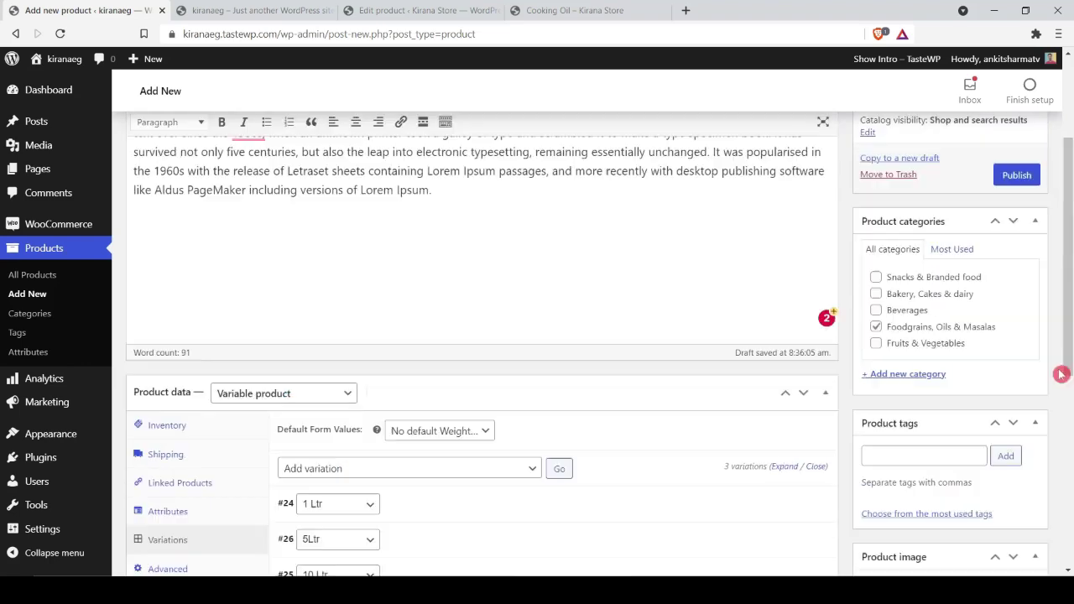
Step: Publish Cooking Oil, then open View Product in a new browser tab and switch to it
{"action": "left_click", "coordinate": [1016, 351]}
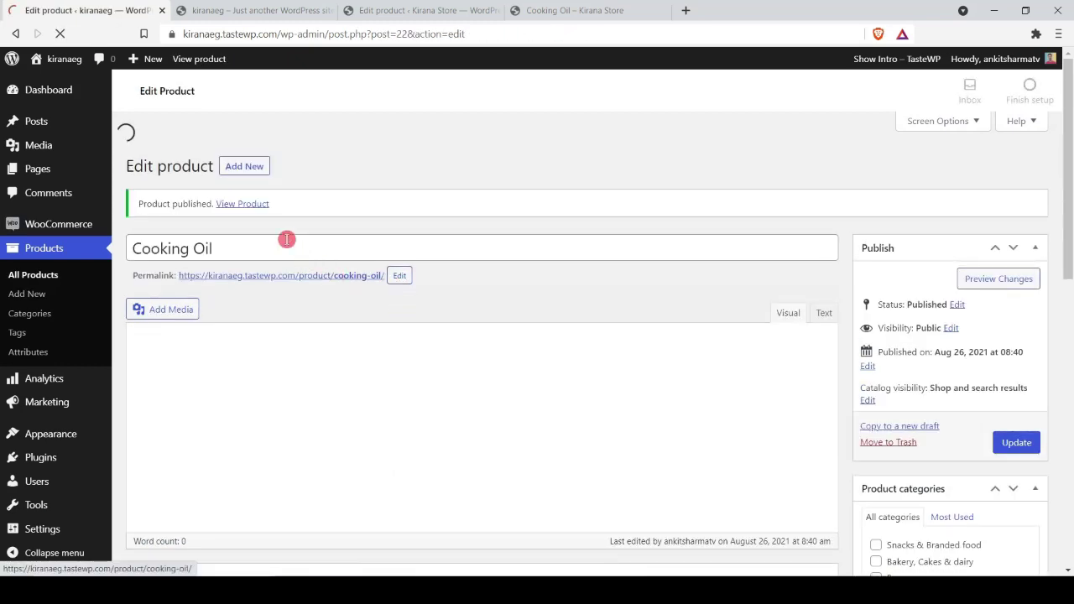
{"action": "right_click", "coordinate": [256, 204]}
{"action": "left_click", "coordinate": [277, 212]}
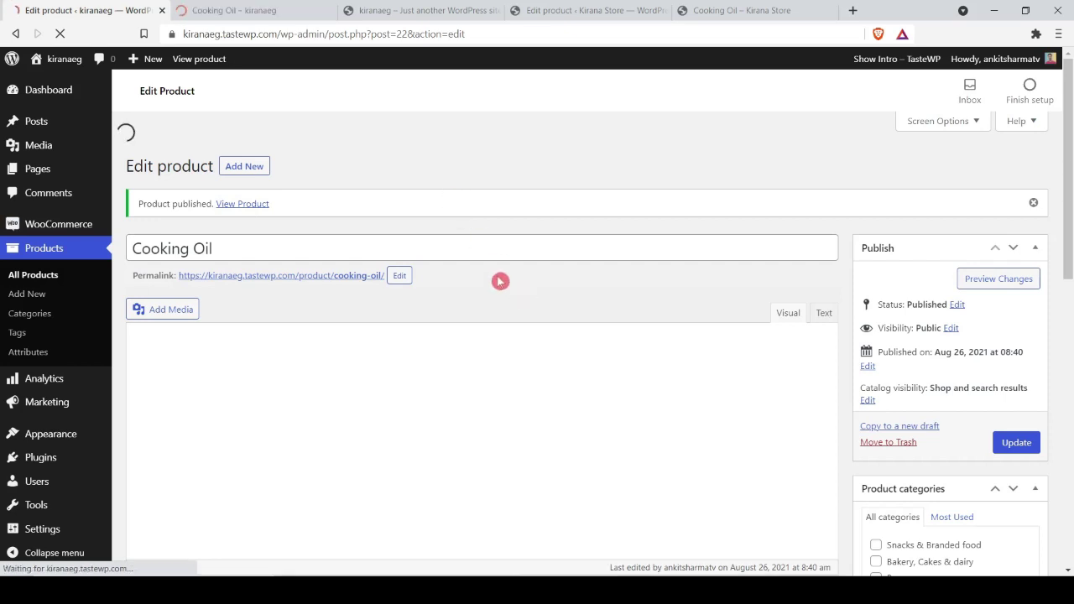
{"action": "left_click", "coordinate": [266, 10]}
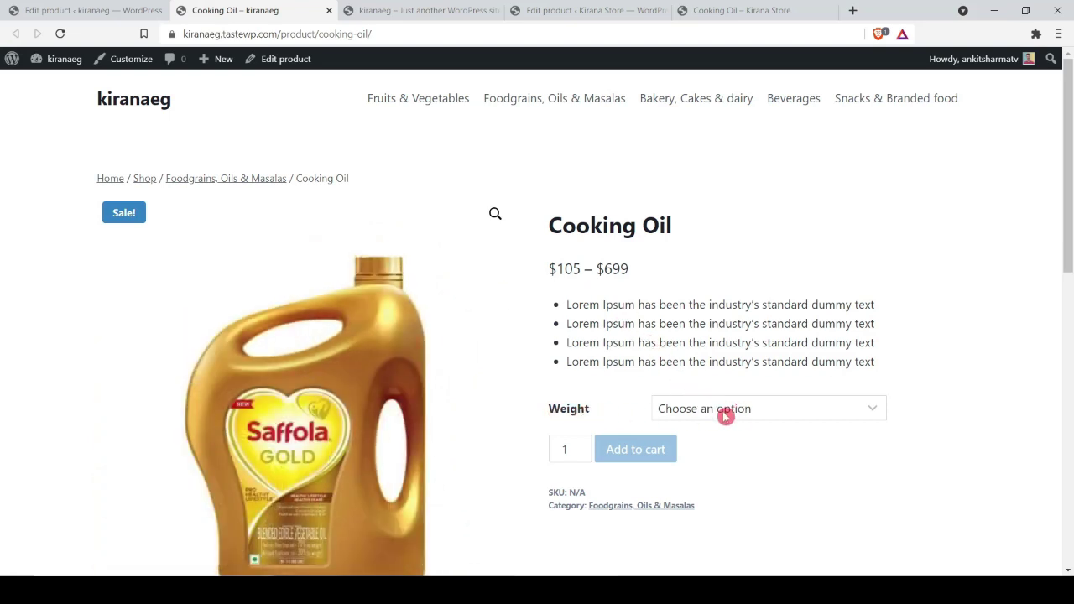
Step: Select the 1 Ltr, 10 Ltr and 5Ltr weights on the product page to check prices and images
{"action": "left_click", "coordinate": [789, 413]}
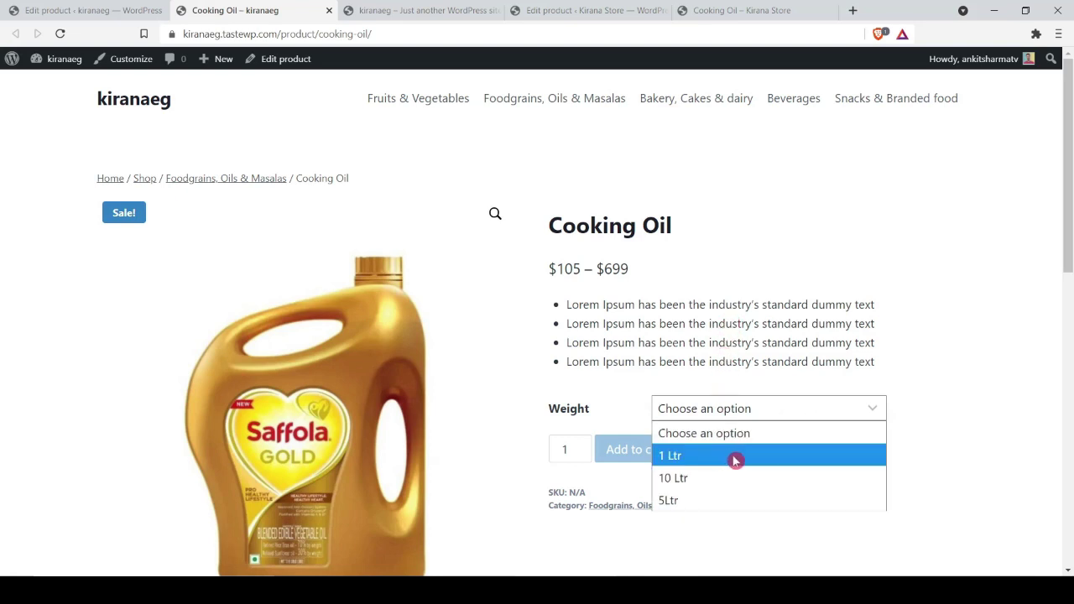
{"action": "left_click", "coordinate": [784, 456]}
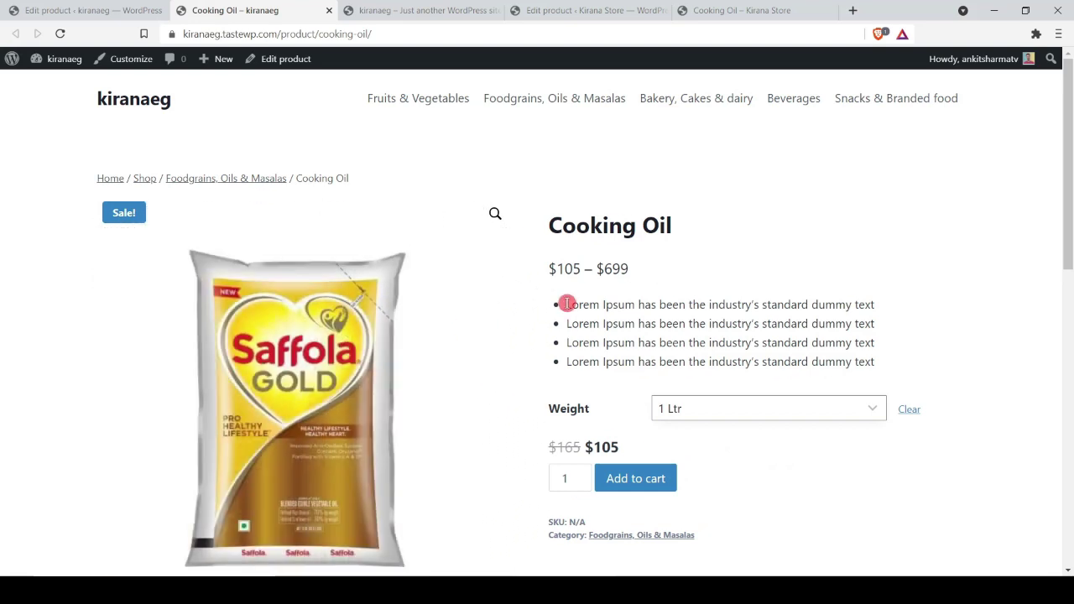
{"action": "left_click", "coordinate": [772, 408]}
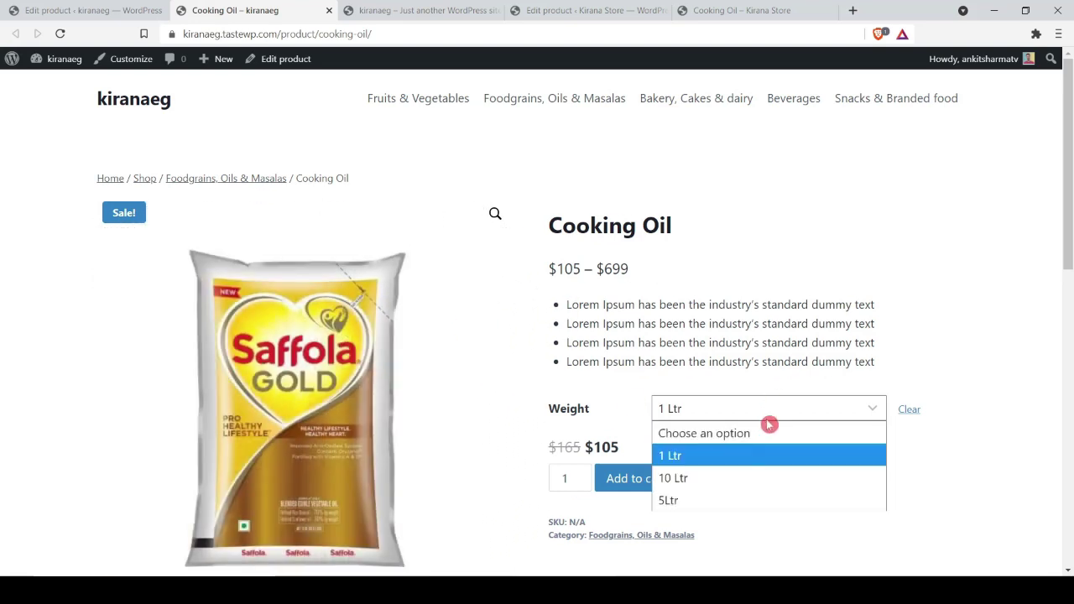
{"action": "left_click", "coordinate": [754, 478]}
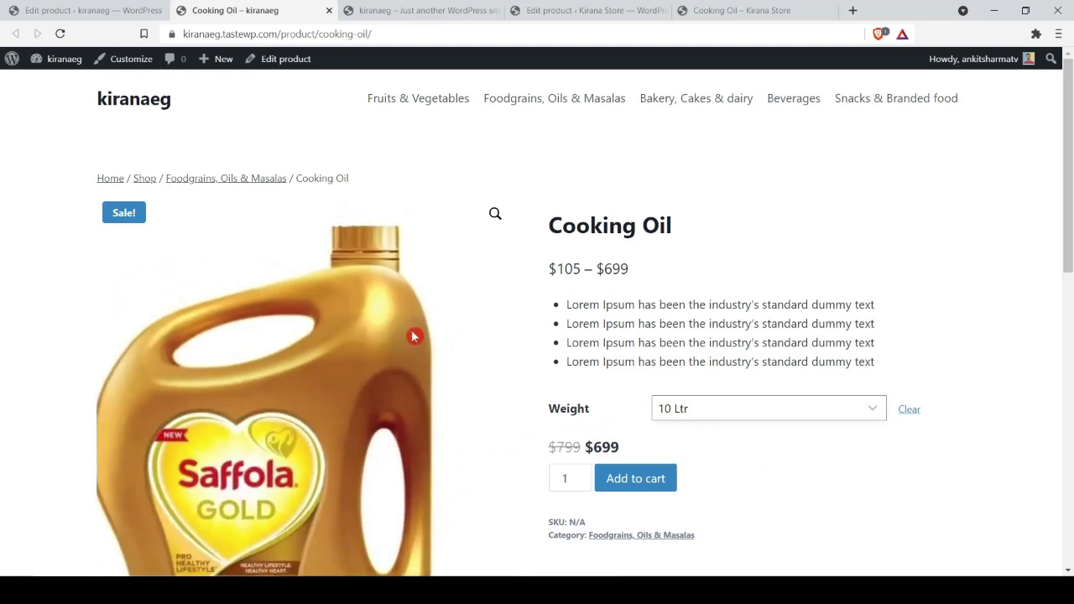
{"action": "left_click", "coordinate": [694, 407]}
{"action": "left_click", "coordinate": [700, 501]}
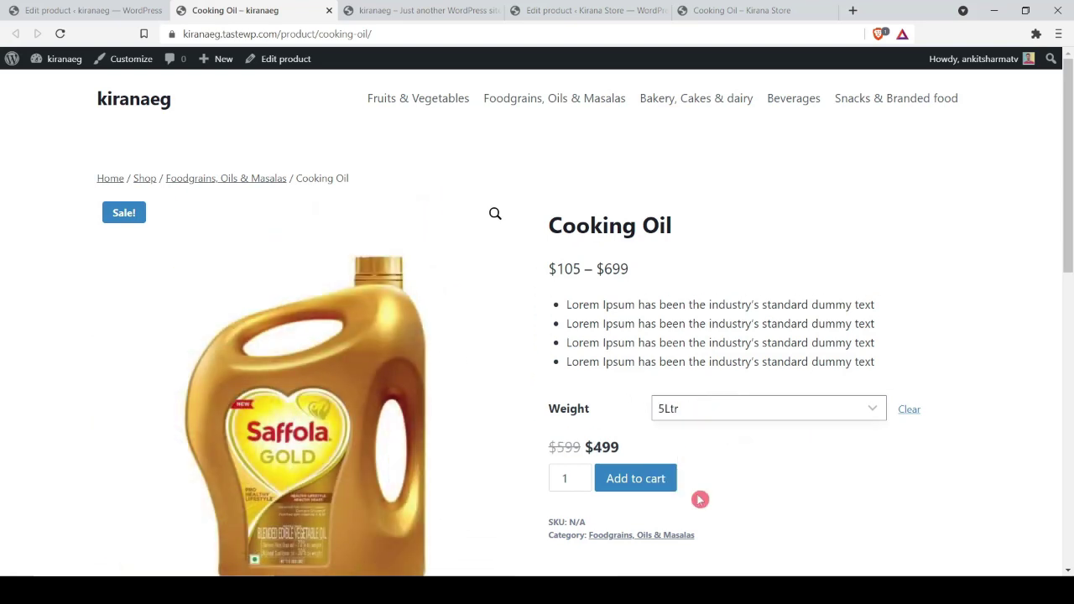
Step: Cycle through 1 Ltr, 10 Ltr and 5Ltr again, then update the product in the editor
{"action": "left_click", "coordinate": [684, 413]}
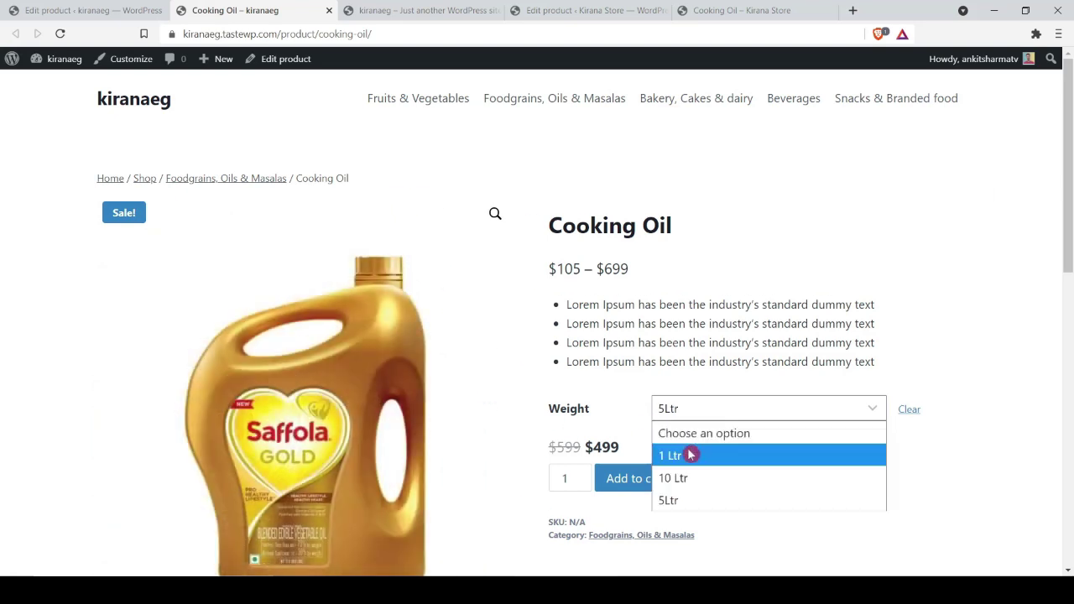
{"action": "left_click", "coordinate": [690, 454]}
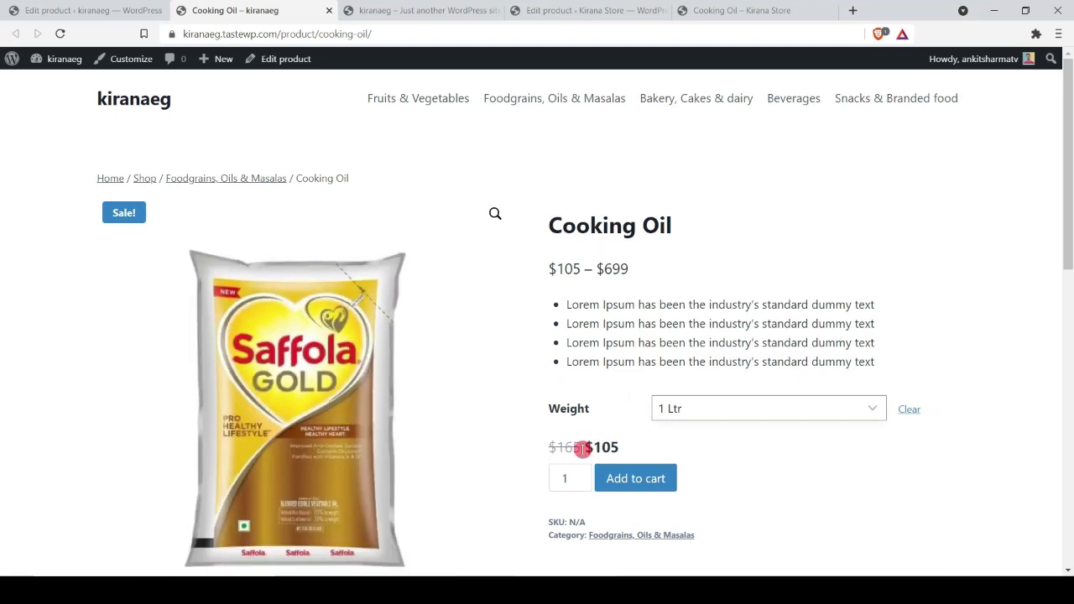
{"action": "left_click", "coordinate": [760, 408]}
{"action": "left_click", "coordinate": [771, 473]}
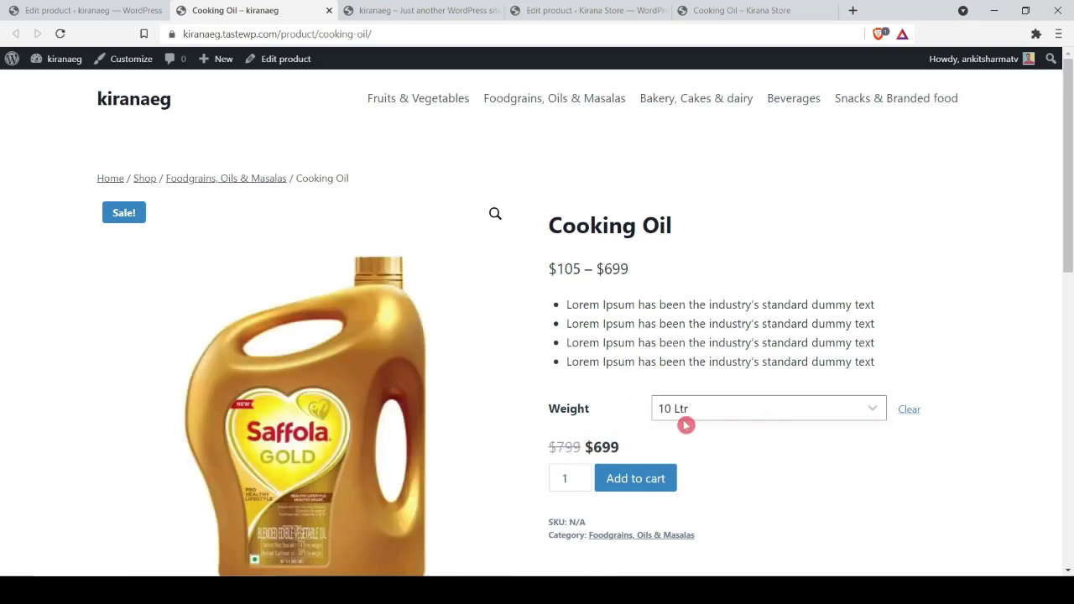
{"action": "left_click", "coordinate": [772, 420]}
{"action": "left_click", "coordinate": [760, 497]}
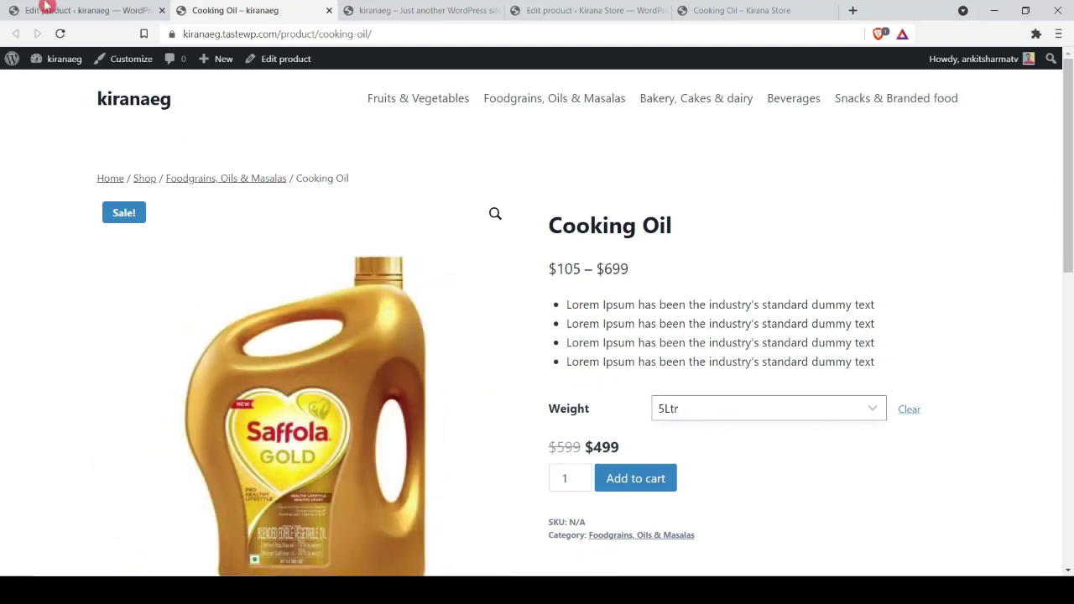
{"action": "left_click", "coordinate": [47, 8]}
{"action": "left_click", "coordinate": [998, 411]}
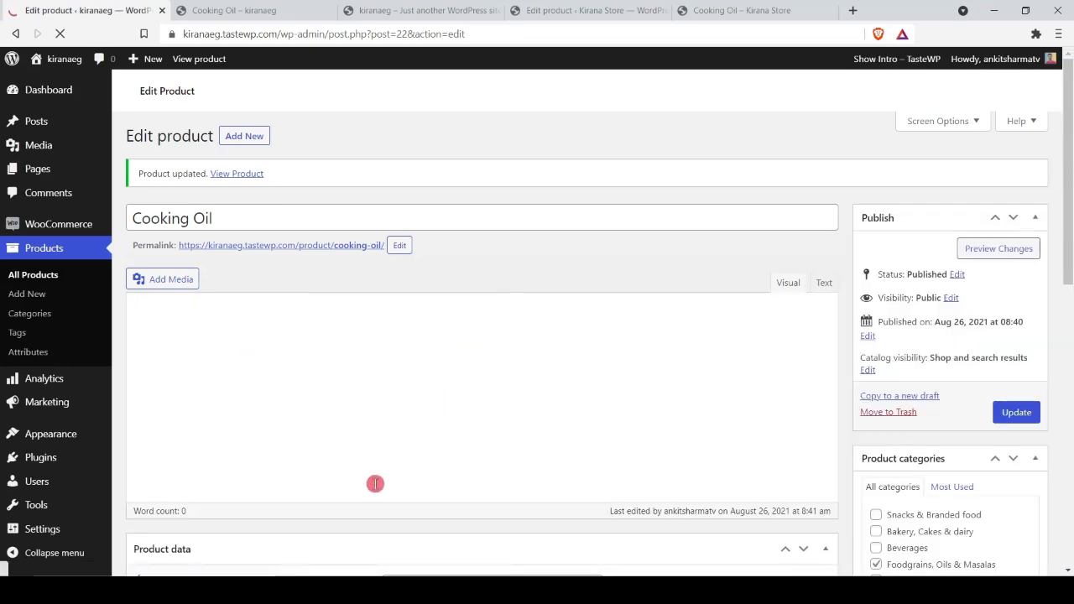
Step: Go to All Products, then open the storefront Home page from Visit Site in a new tab
{"action": "left_click", "coordinate": [27, 282]}
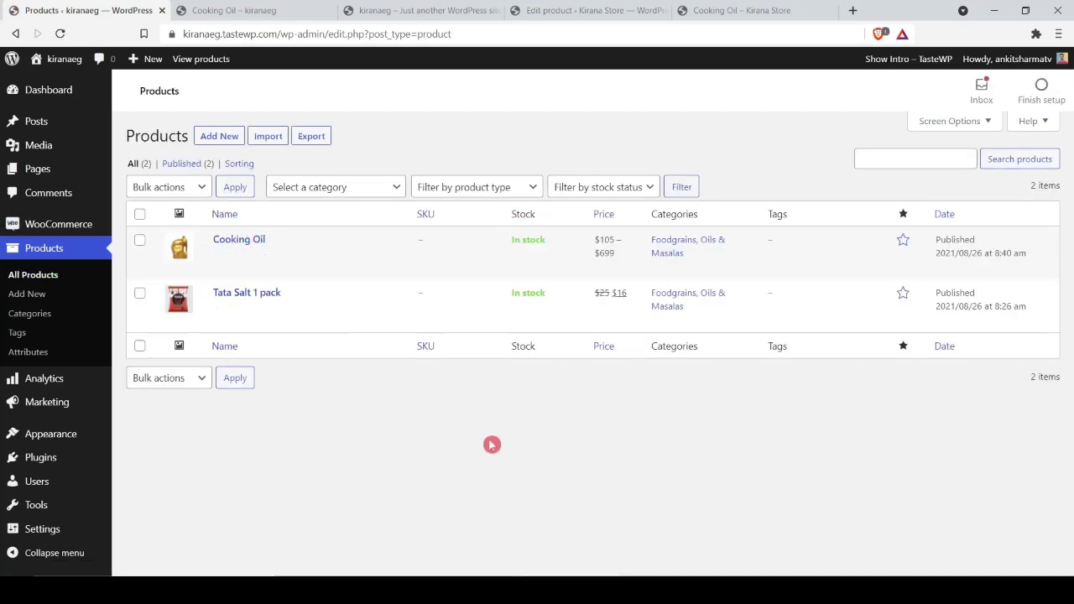
{"action": "mouse_move", "coordinate": [233, 276]}
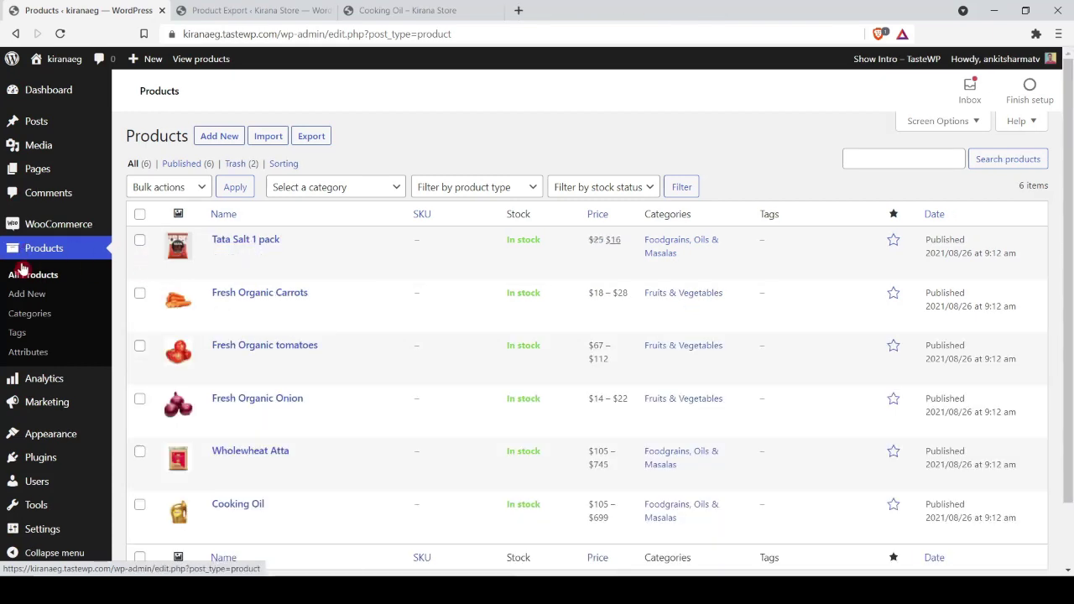
{"action": "scroll", "coordinate": [318, 332], "scroll_direction": "down", "scroll_amount": 1}
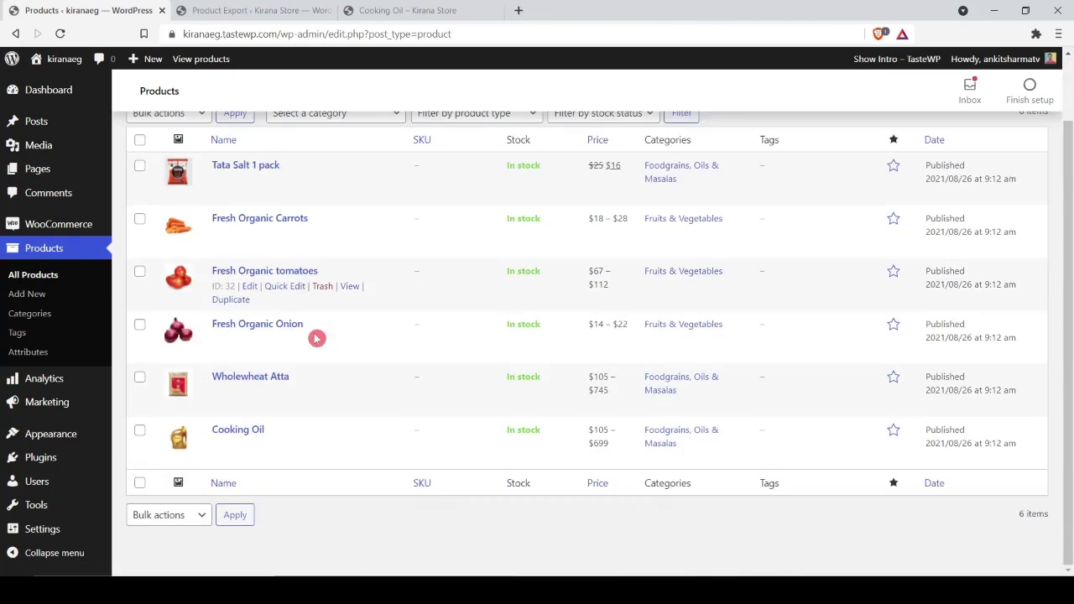
{"action": "scroll", "coordinate": [292, 261], "scroll_direction": "up", "scroll_amount": 1}
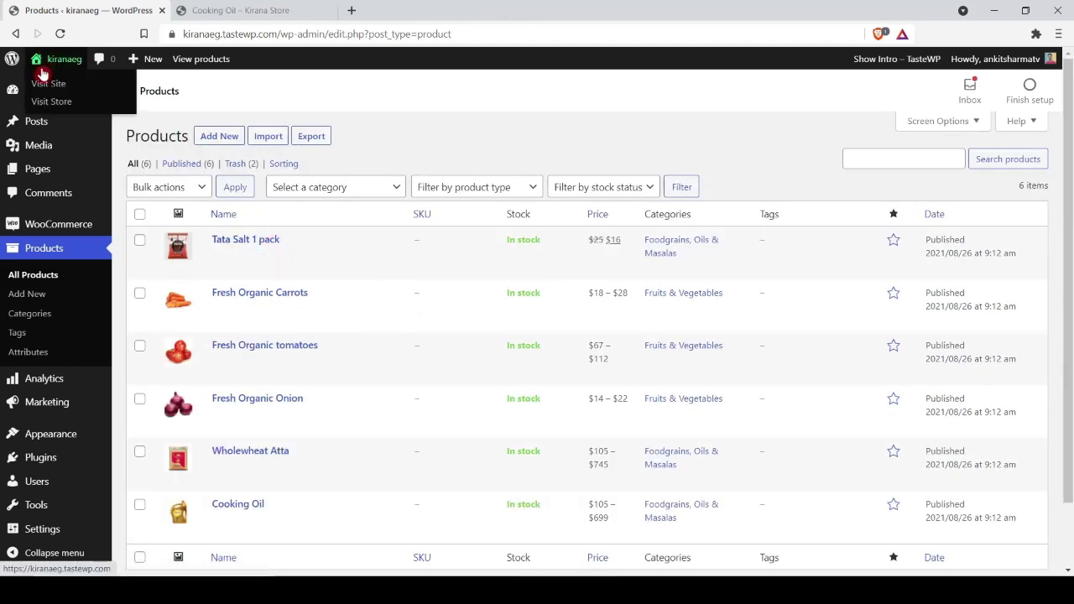
{"action": "right_click", "coordinate": [38, 86]}
{"action": "left_click", "coordinate": [95, 92]}
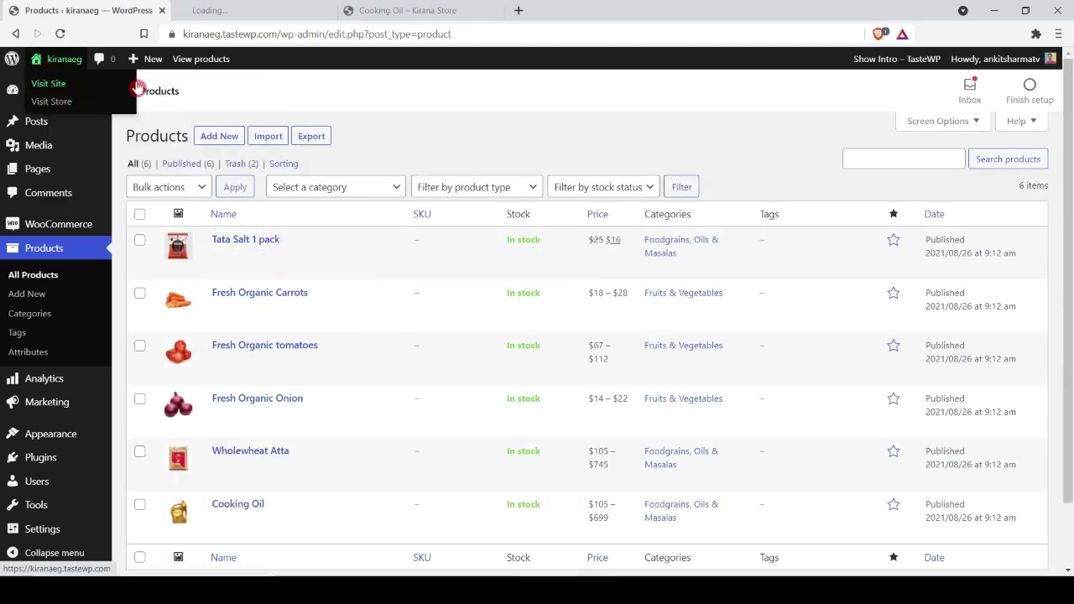
{"action": "left_click", "coordinate": [241, 10]}
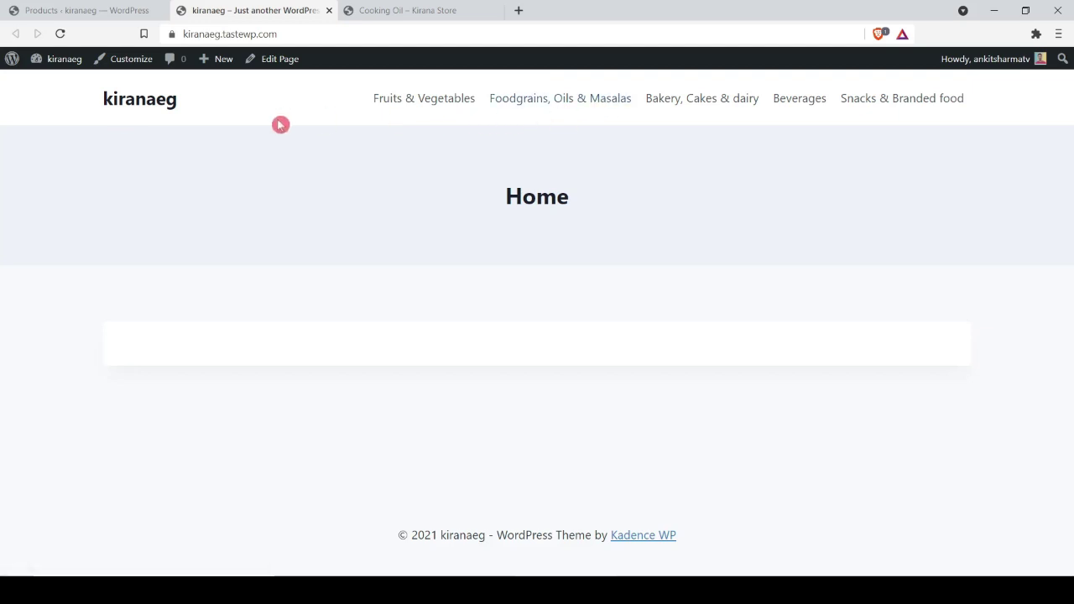
Step: Open the Kadence Customizer and go to General > Colors
{"action": "left_click", "coordinate": [141, 66]}
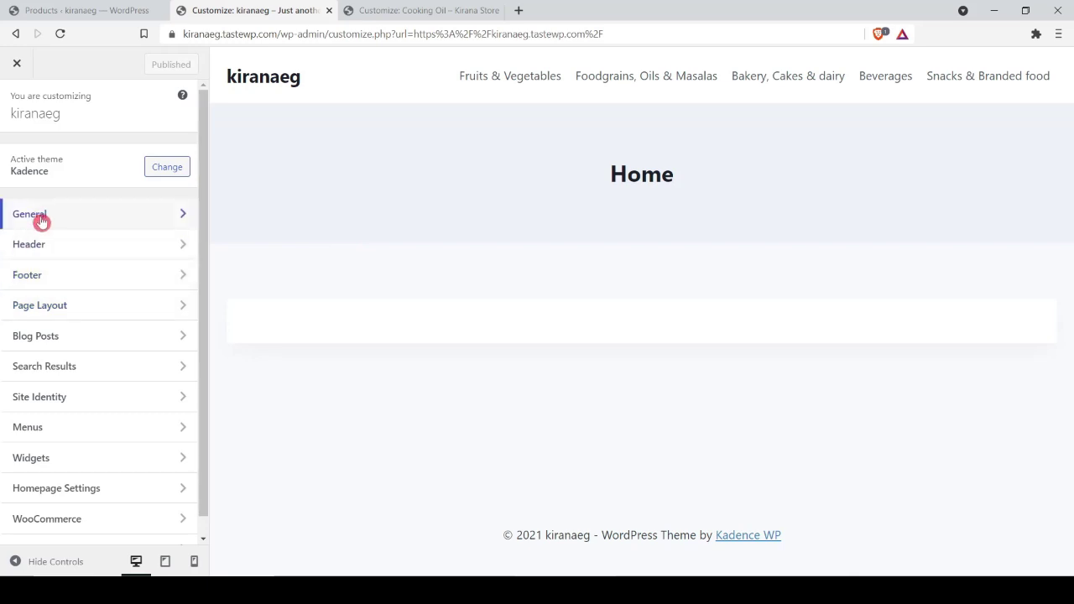
{"action": "left_click", "coordinate": [41, 221]}
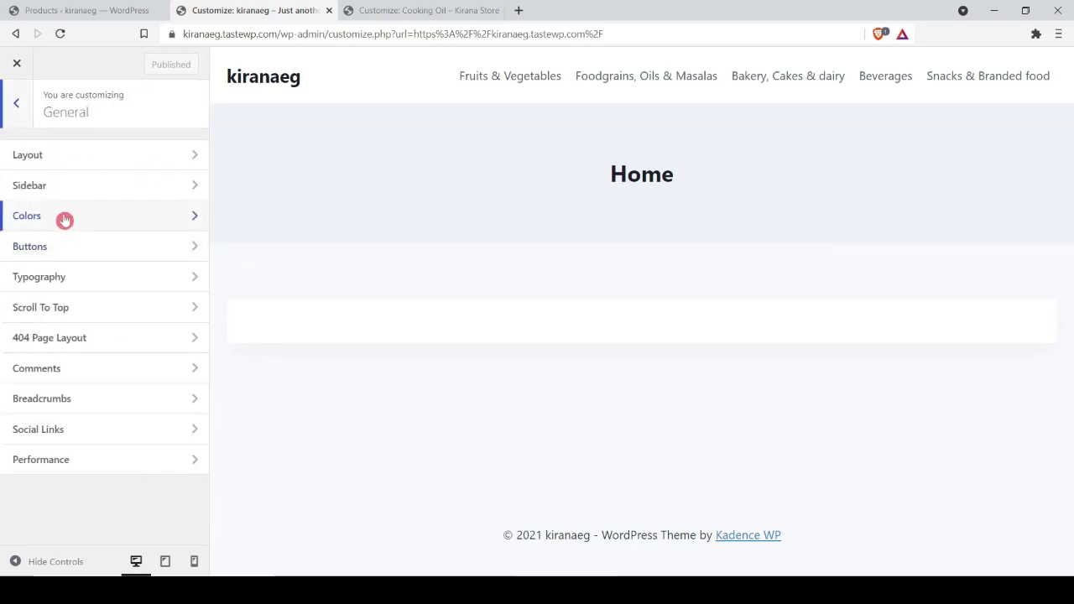
{"action": "left_click", "coordinate": [64, 220]}
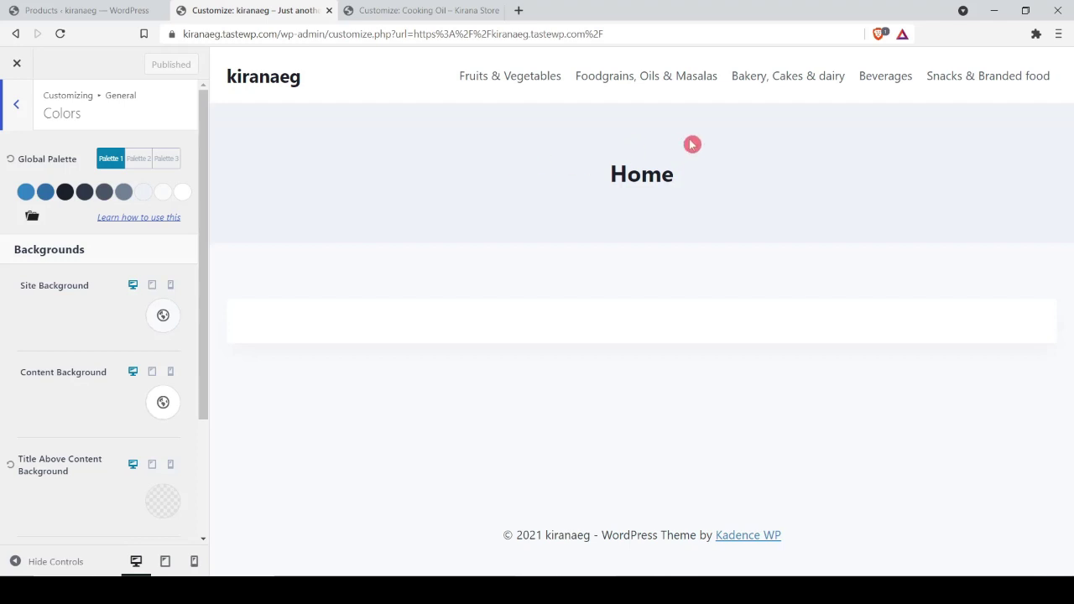
Step: Adjust the seventh global palette colour to a brighter blue
{"action": "left_click", "coordinate": [142, 193]}
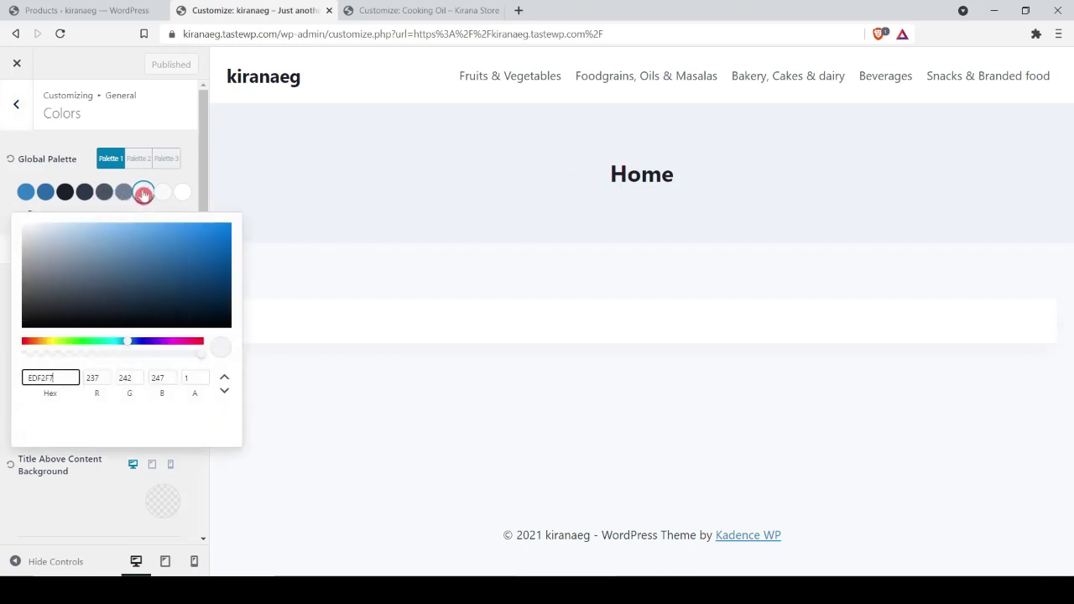
{"action": "left_click_drag", "start_coordinate": [130, 275], "coordinate": [110, 257]}
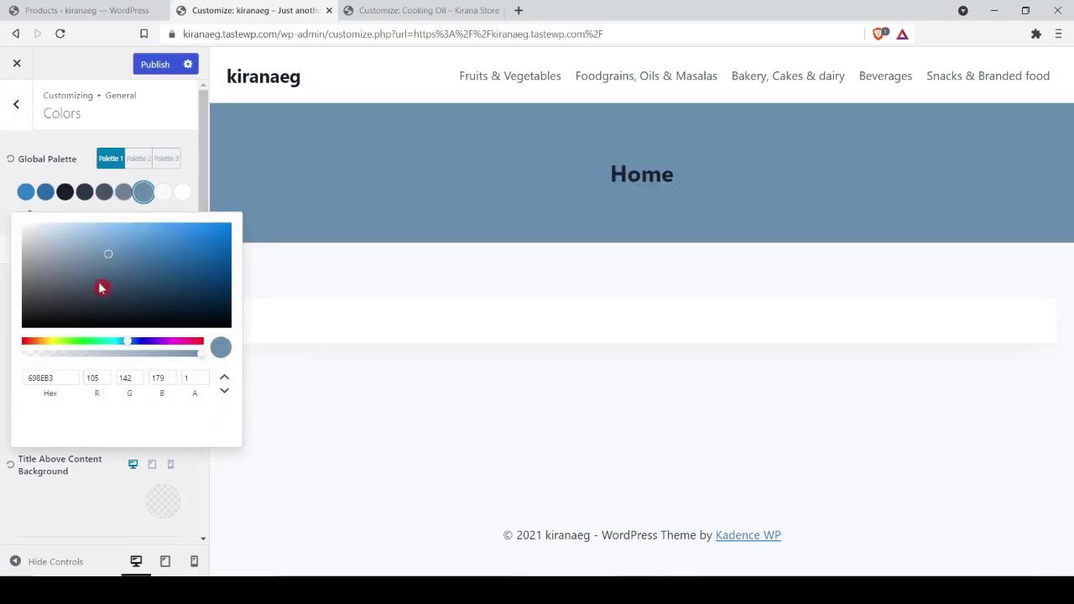
{"action": "left_click", "coordinate": [99, 286]}
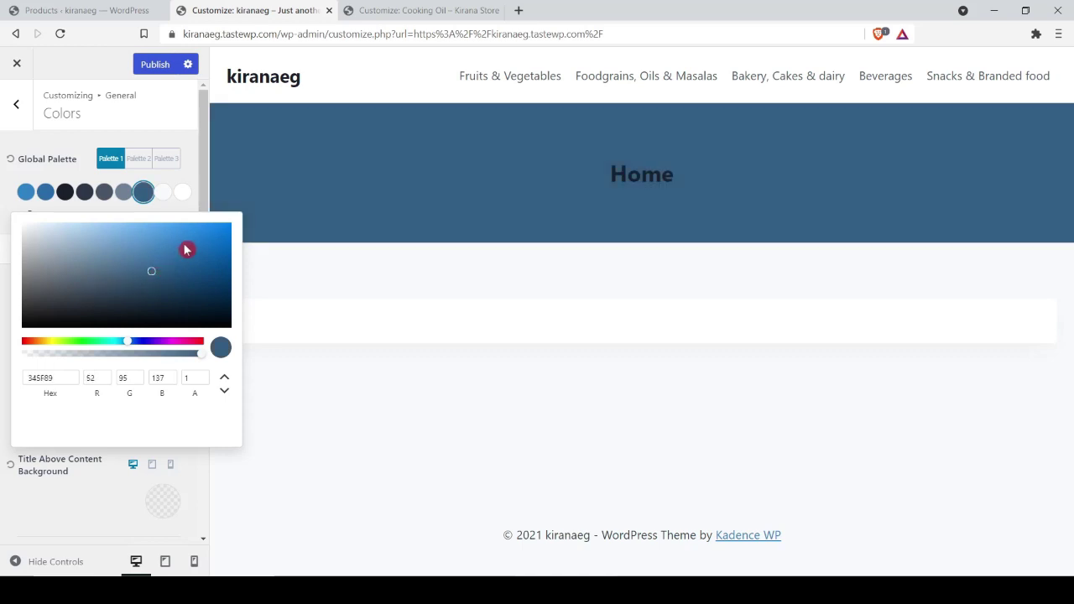
{"action": "left_click", "coordinate": [186, 250]}
{"action": "left_click", "coordinate": [2, 238]}
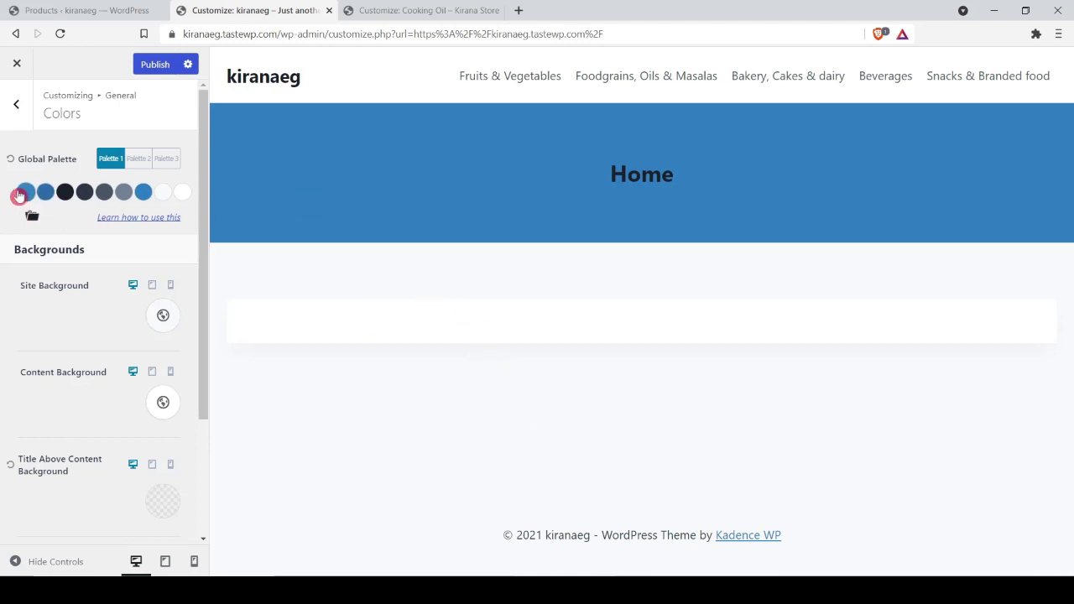
Step: Shift the 1 - Accent palette colour from red to green
{"action": "left_click", "coordinate": [23, 193]}
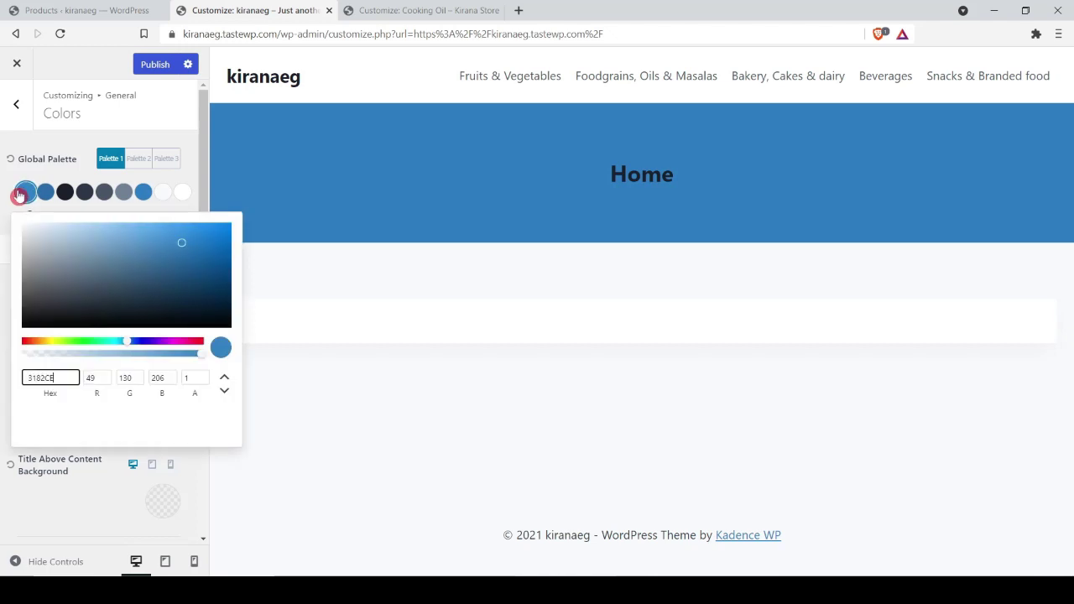
{"action": "left_click", "coordinate": [22, 343]}
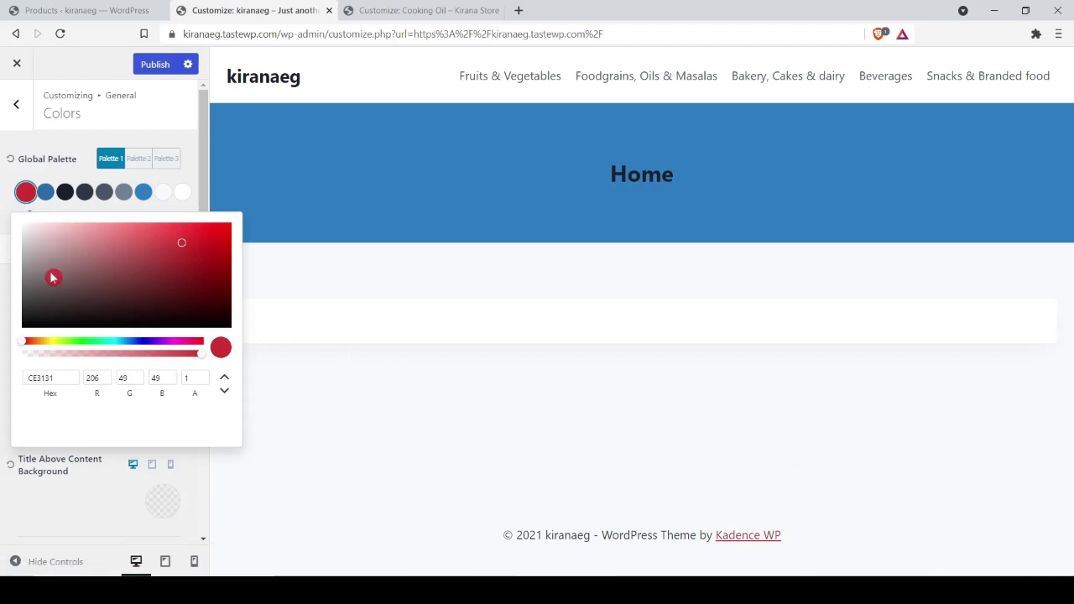
{"action": "left_click_drag", "start_coordinate": [130, 343], "coordinate": [78, 342]}
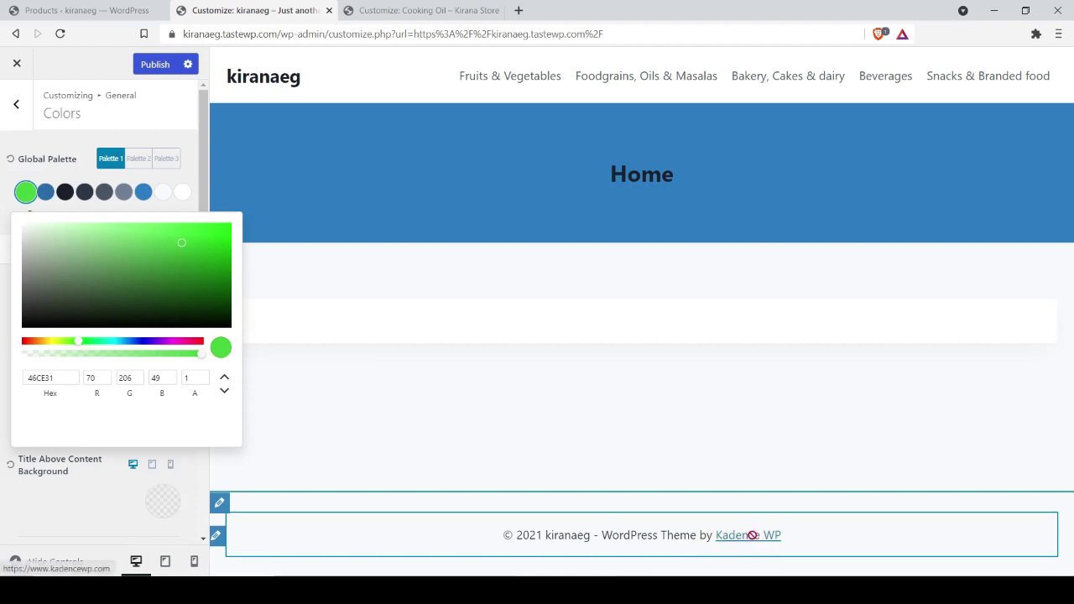
{"action": "left_click", "coordinate": [5, 285]}
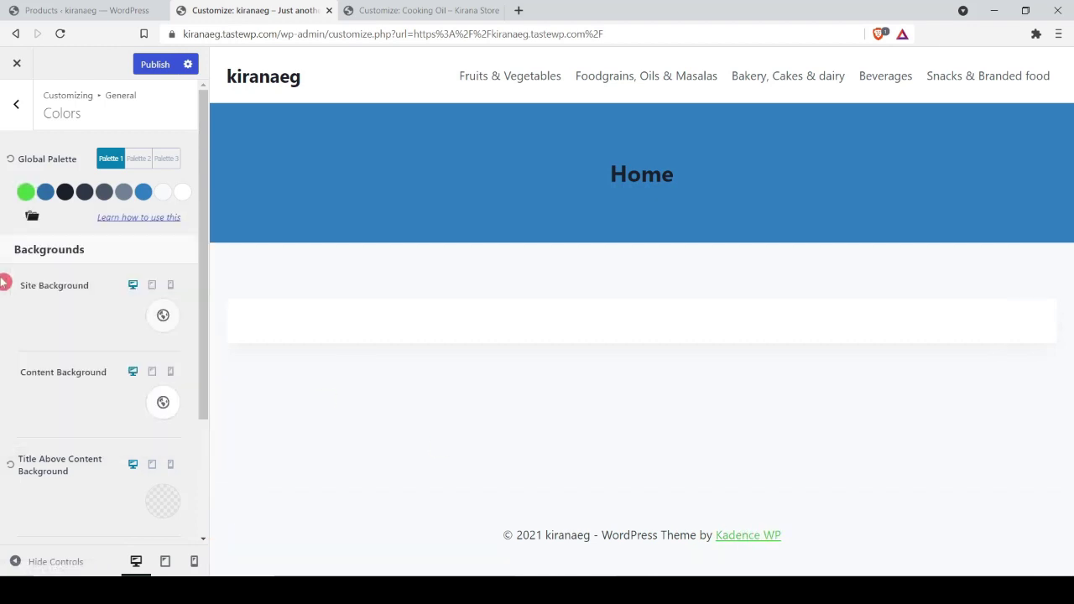
Step: Try Palette 3, return to Palette 1, and bring up the preset colour sets
{"action": "left_click", "coordinate": [144, 160]}
{"action": "left_click", "coordinate": [166, 160]}
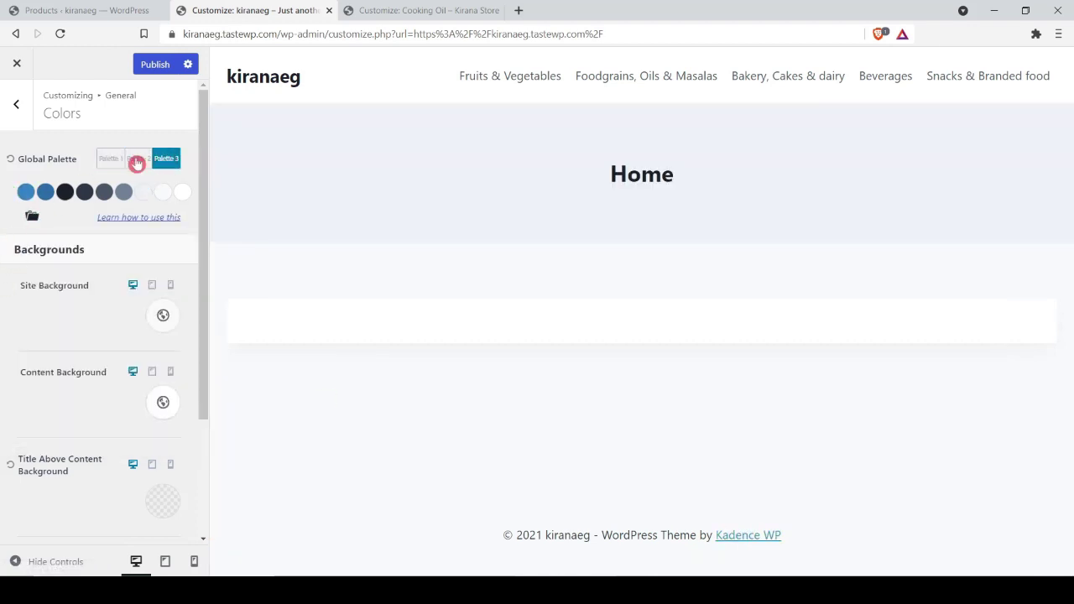
{"action": "left_click", "coordinate": [107, 162]}
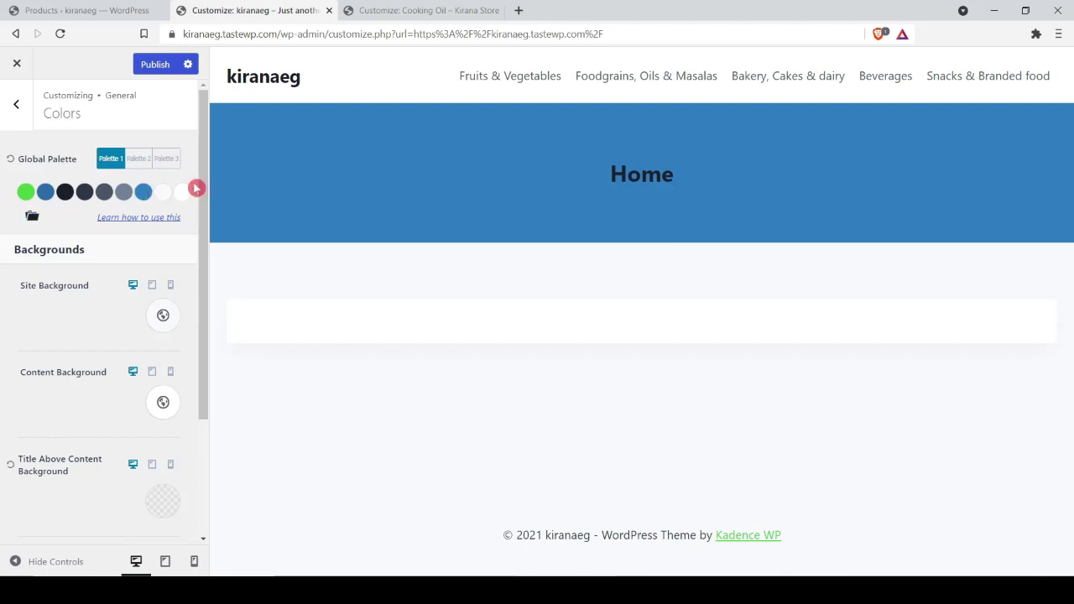
{"action": "left_click", "coordinate": [25, 192]}
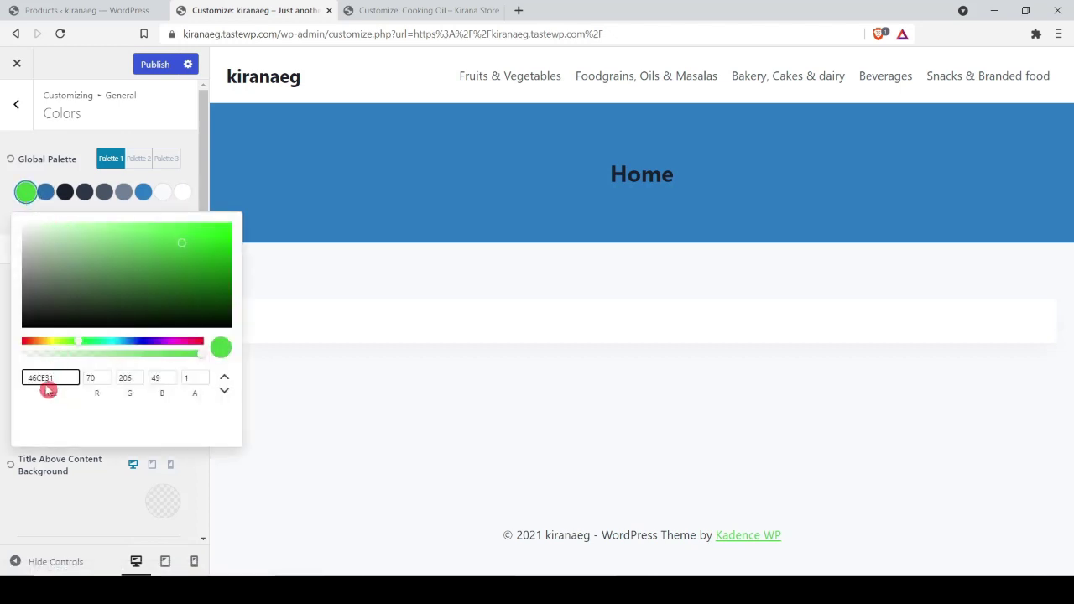
{"action": "left_click", "coordinate": [3, 193]}
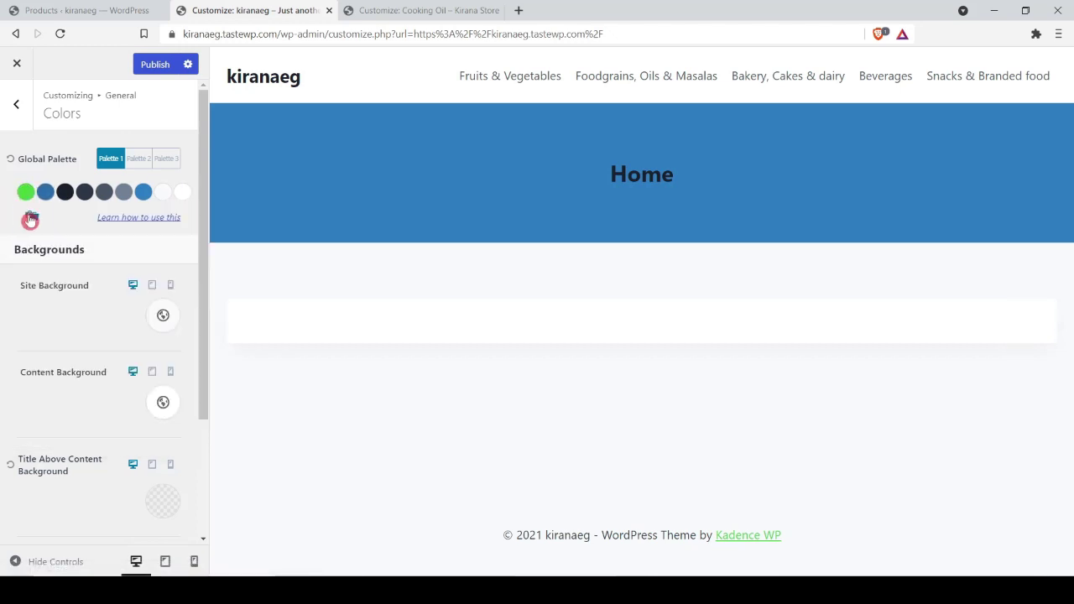
{"action": "left_click", "coordinate": [31, 217]}
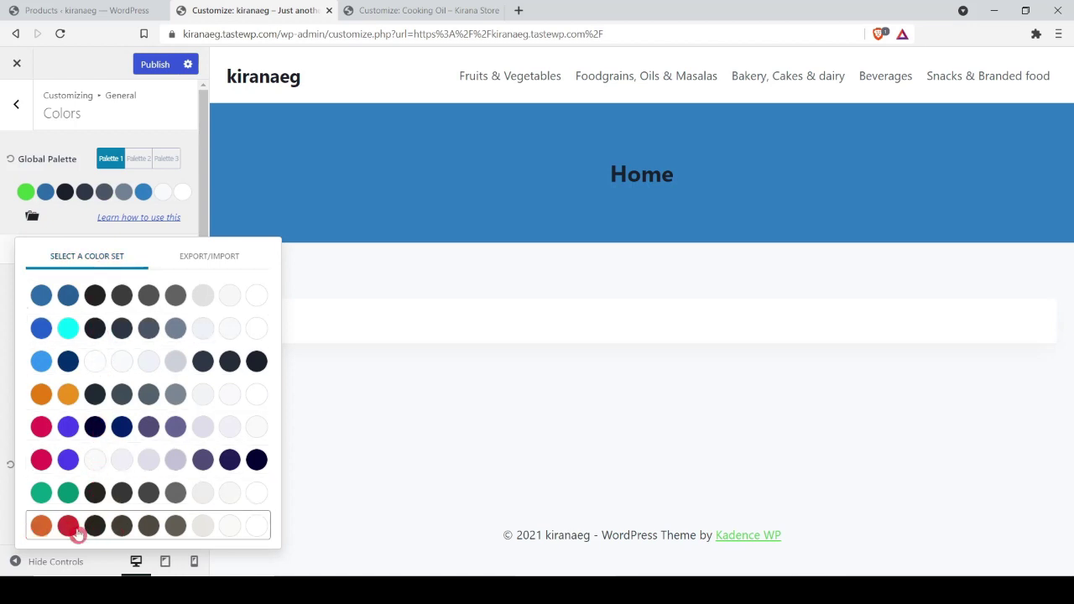
Step: Try the orange and pink colour sets, then apply the green preset to kiranaeg's global palette
{"action": "left_click", "coordinate": [78, 534]}
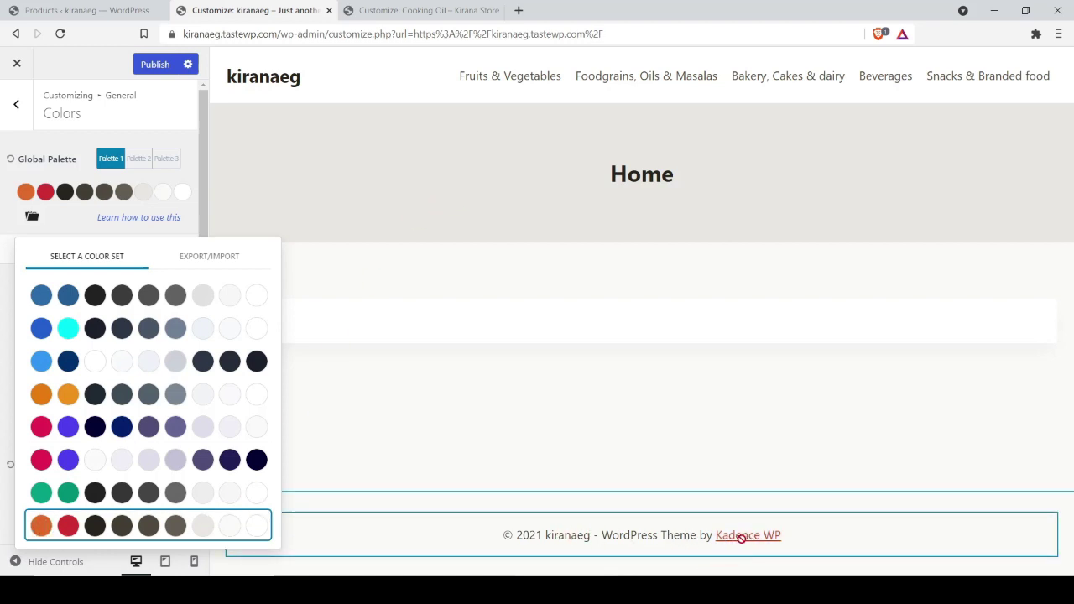
{"action": "left_click", "coordinate": [84, 427]}
{"action": "left_click", "coordinate": [91, 492]}
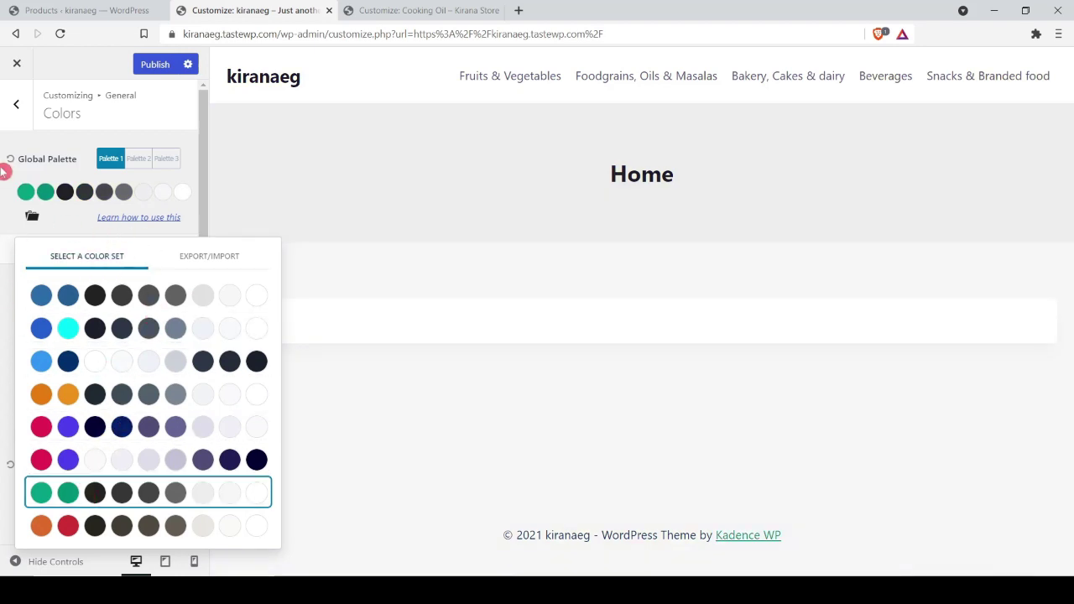
{"action": "left_click", "coordinate": [5, 214]}
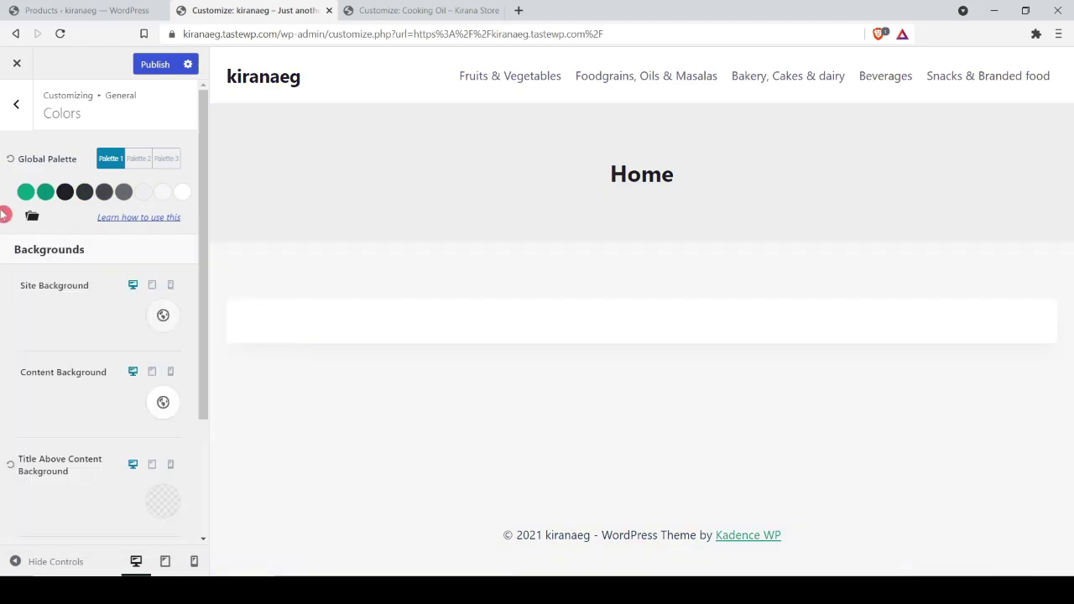
{"action": "left_click", "coordinate": [25, 192]}
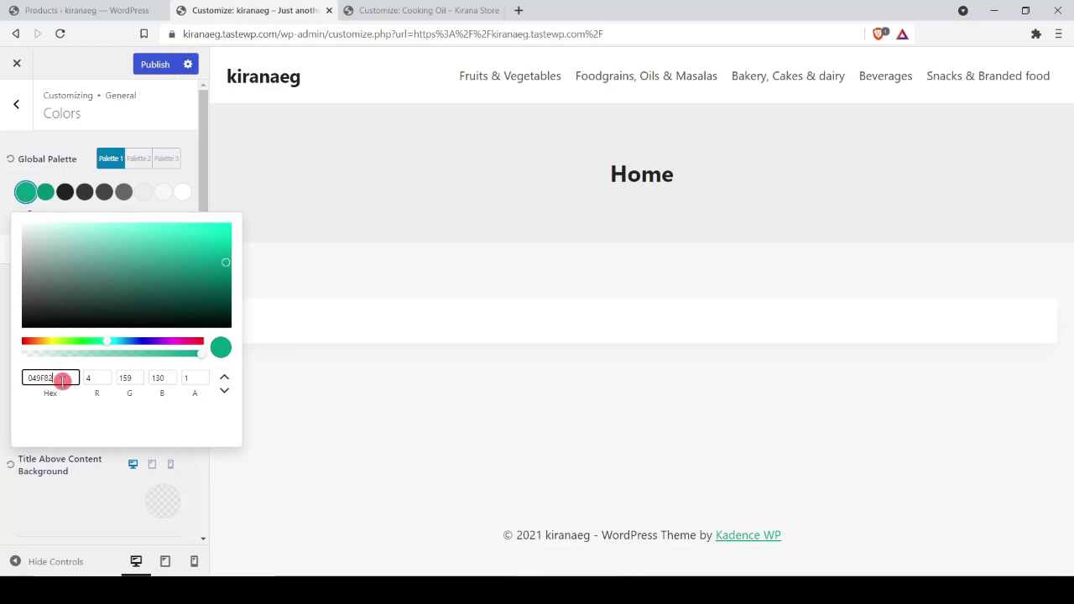
{"action": "left_click", "coordinate": [4, 267]}
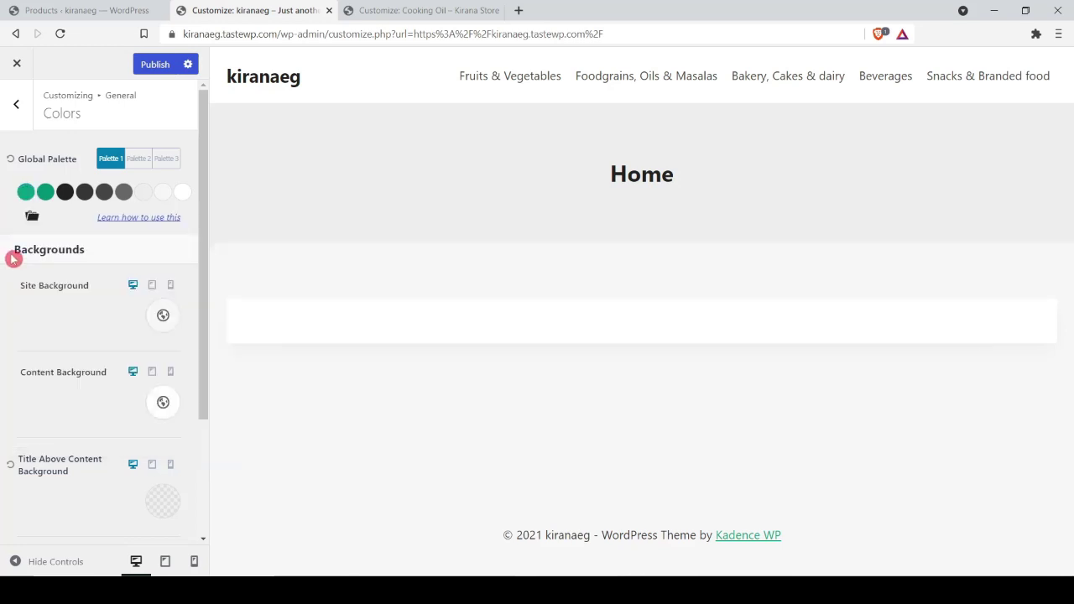
Step: Bring up the palette's Export/Import options and focus the exported colour data
{"action": "left_click", "coordinate": [35, 217]}
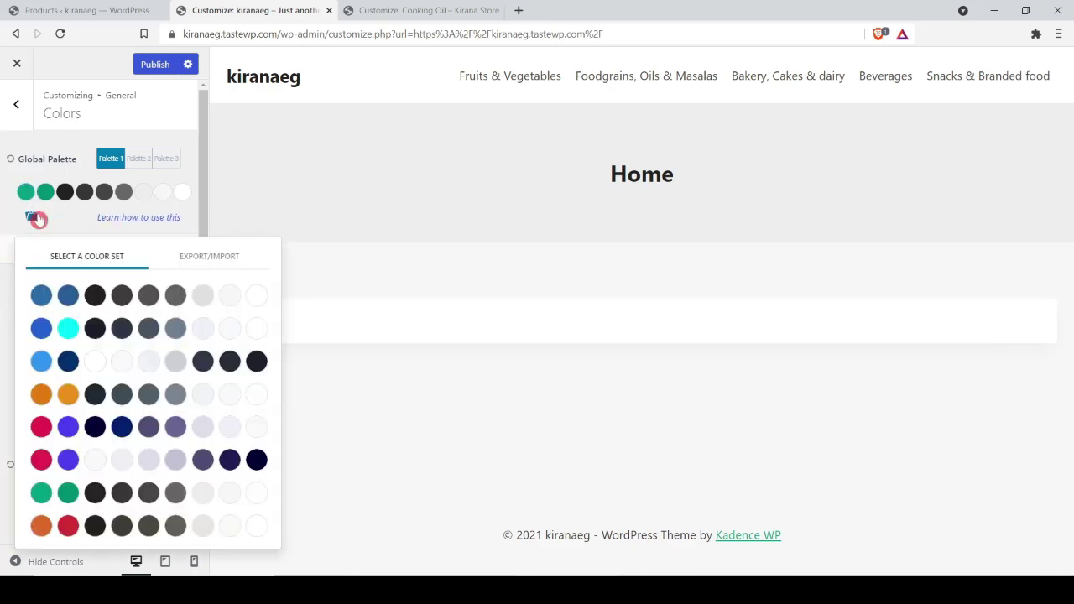
{"action": "left_click", "coordinate": [197, 255]}
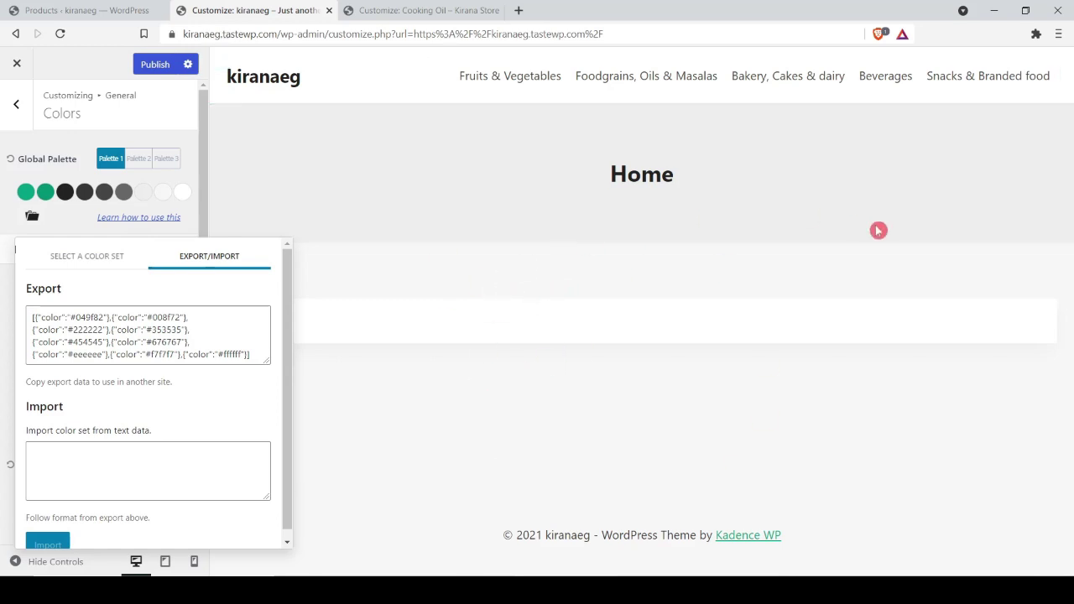
{"action": "left_click", "coordinate": [127, 340]}
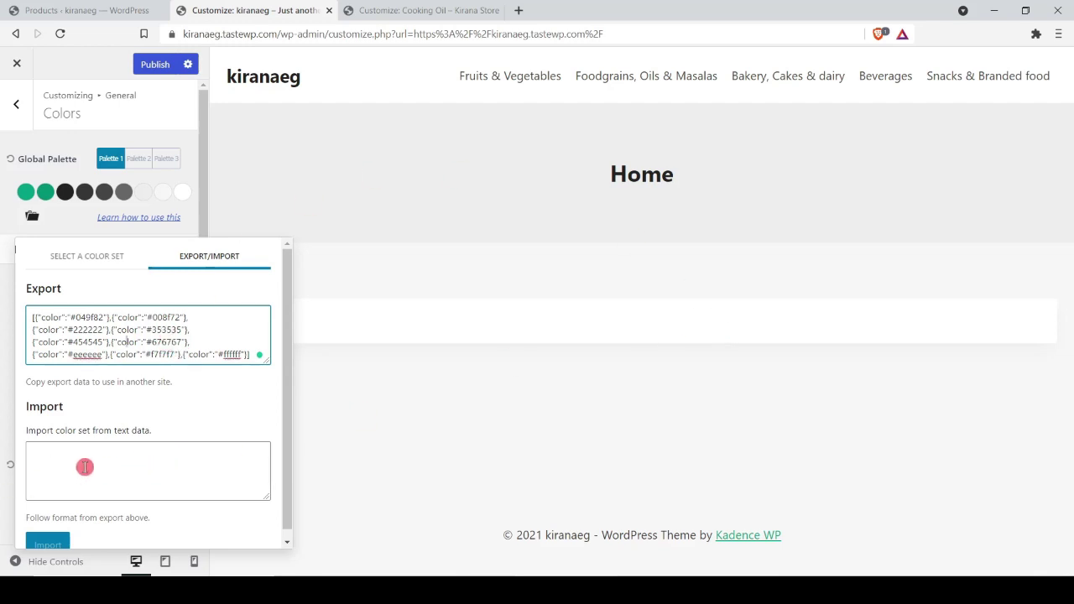
{"action": "left_click", "coordinate": [392, 9]}
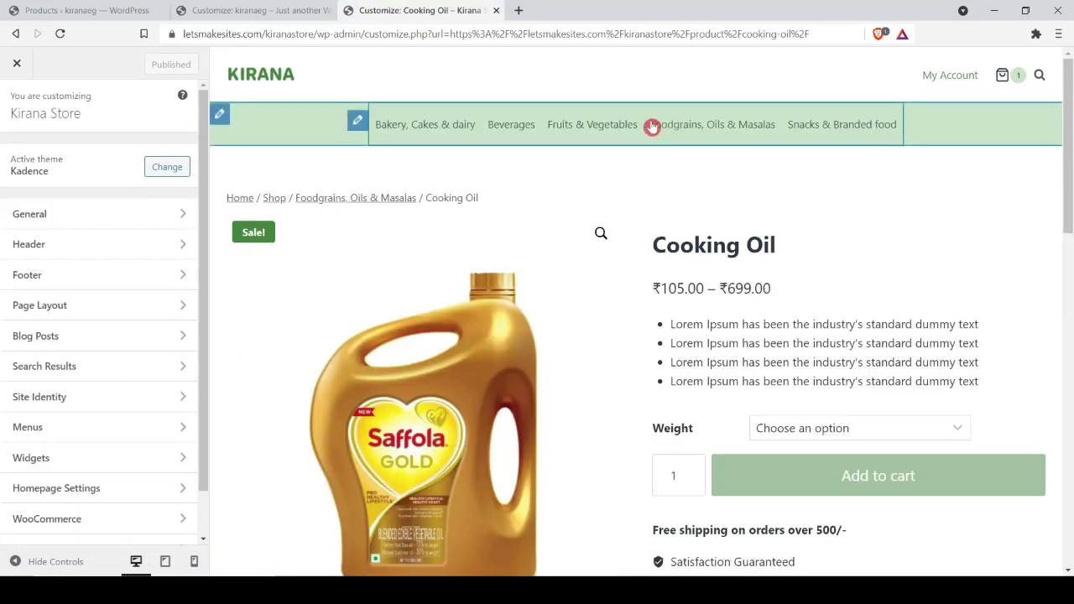
Step: In General > Colors, preview Palettes 2 and 3, then return the Kirana Store to Palette 1
{"action": "left_click", "coordinate": [34, 215]}
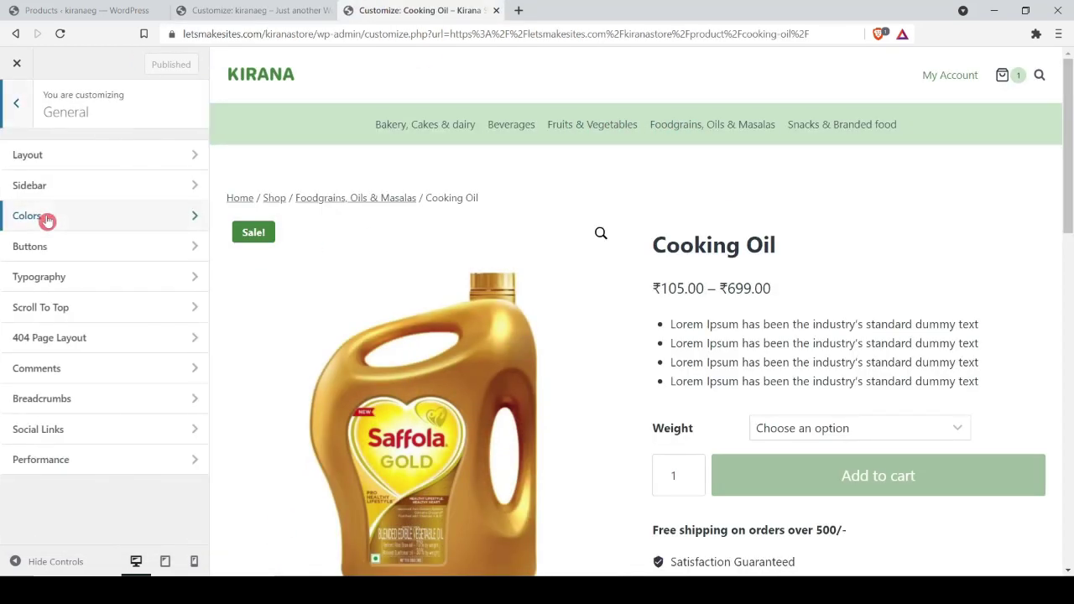
{"action": "left_click", "coordinate": [34, 216]}
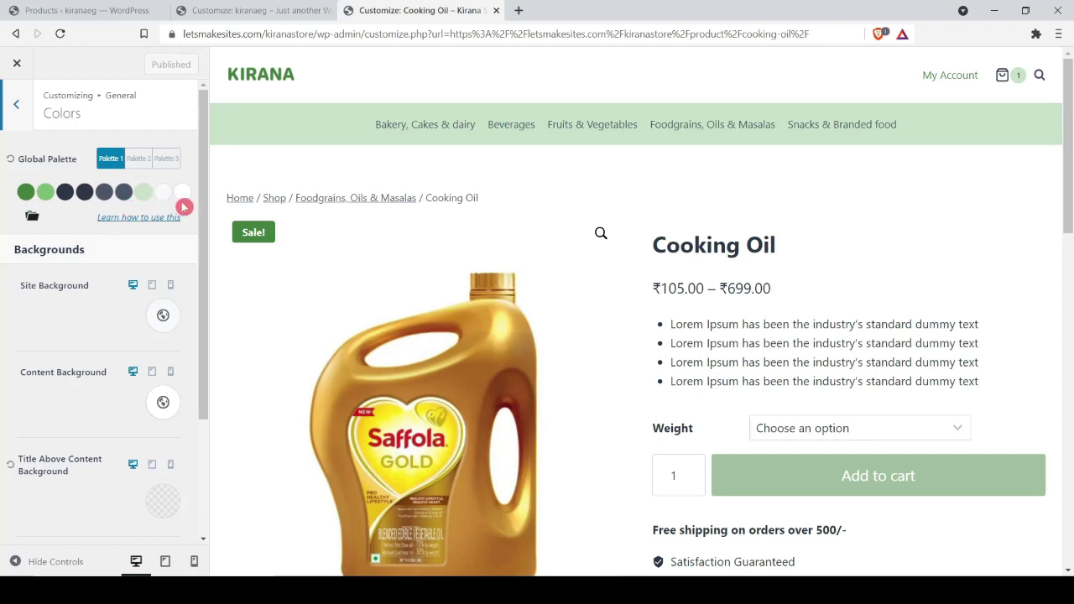
{"action": "left_click", "coordinate": [139, 158]}
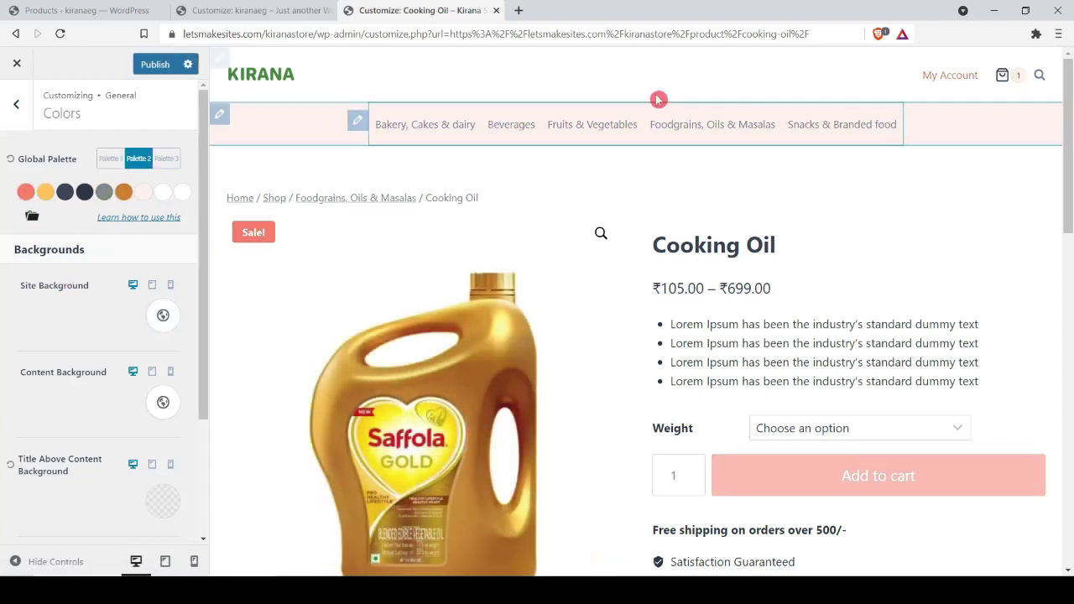
{"action": "left_click", "coordinate": [167, 158]}
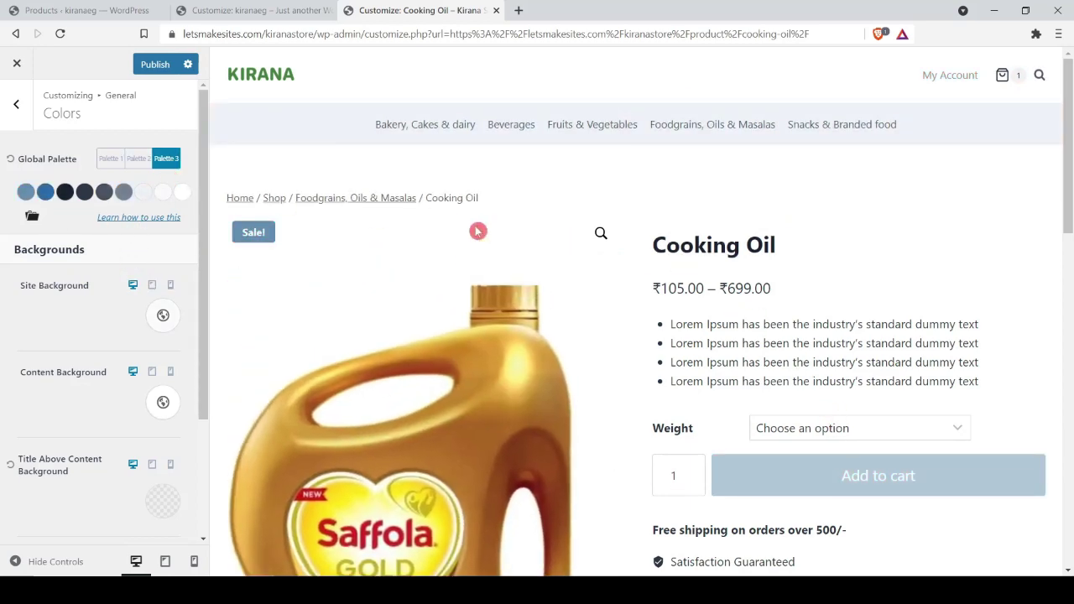
{"action": "left_click", "coordinate": [111, 159]}
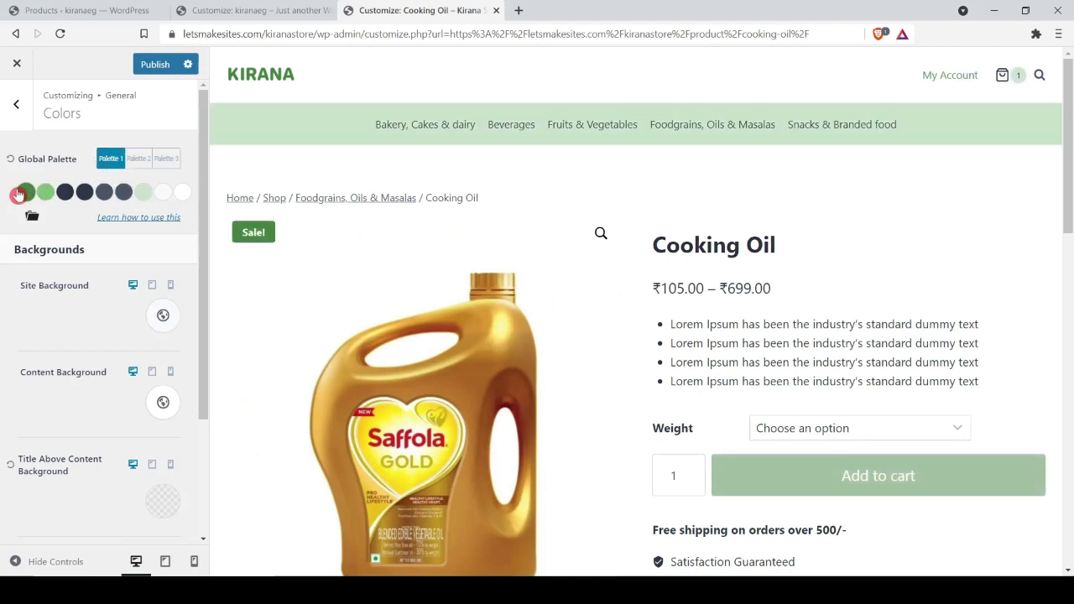
Step: Show the Kirana Store palette's Export/Import data
{"action": "left_click", "coordinate": [251, 10]}
{"action": "left_click", "coordinate": [424, 10]}
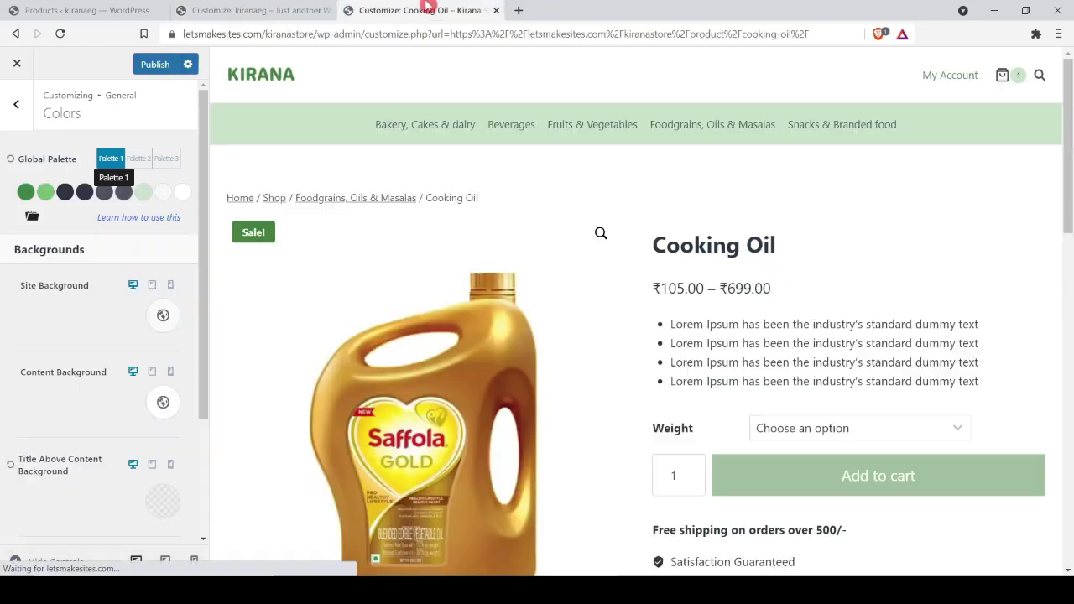
{"action": "left_click", "coordinate": [32, 216]}
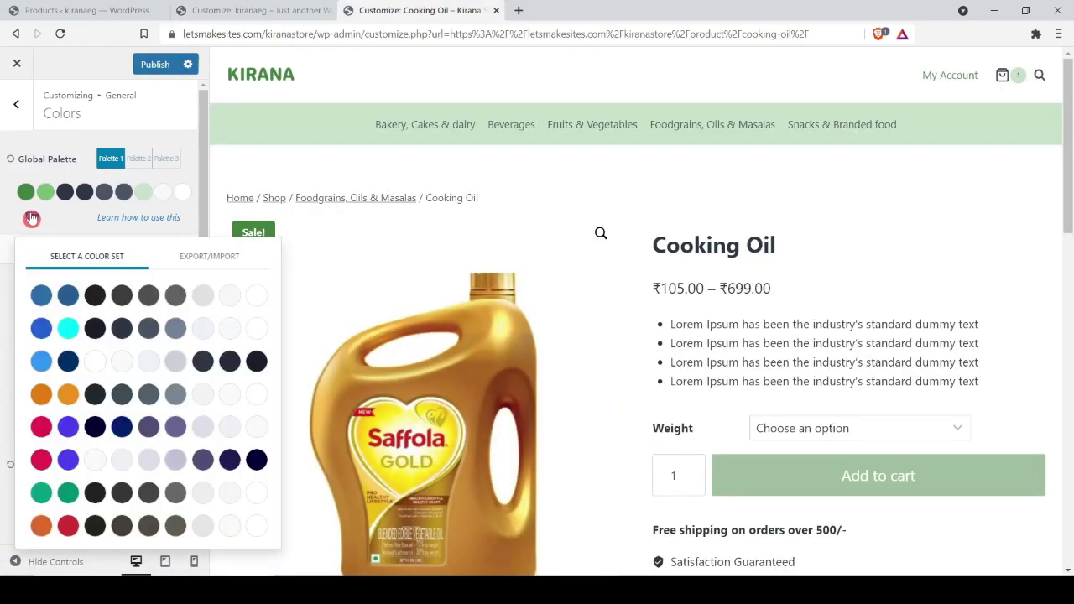
{"action": "left_click", "coordinate": [186, 259]}
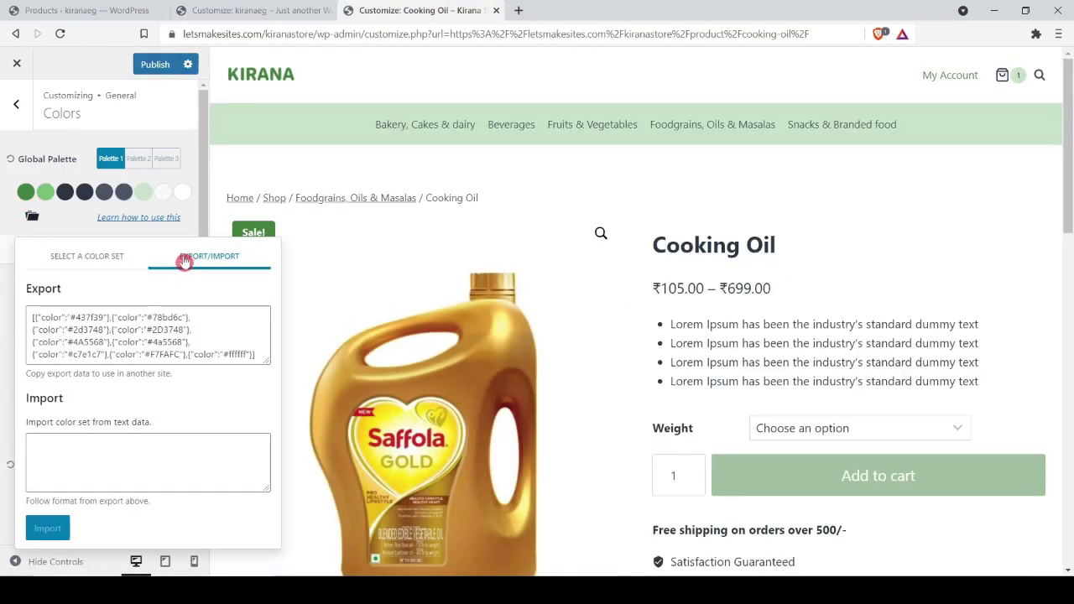
Step: Select the Kirana Store's exported palette JSON for copying to kiranaeg
{"action": "left_click", "coordinate": [121, 312]}
{"action": "key", "text": "ctrl+a"}
{"action": "key", "text": "ctrl+c"}
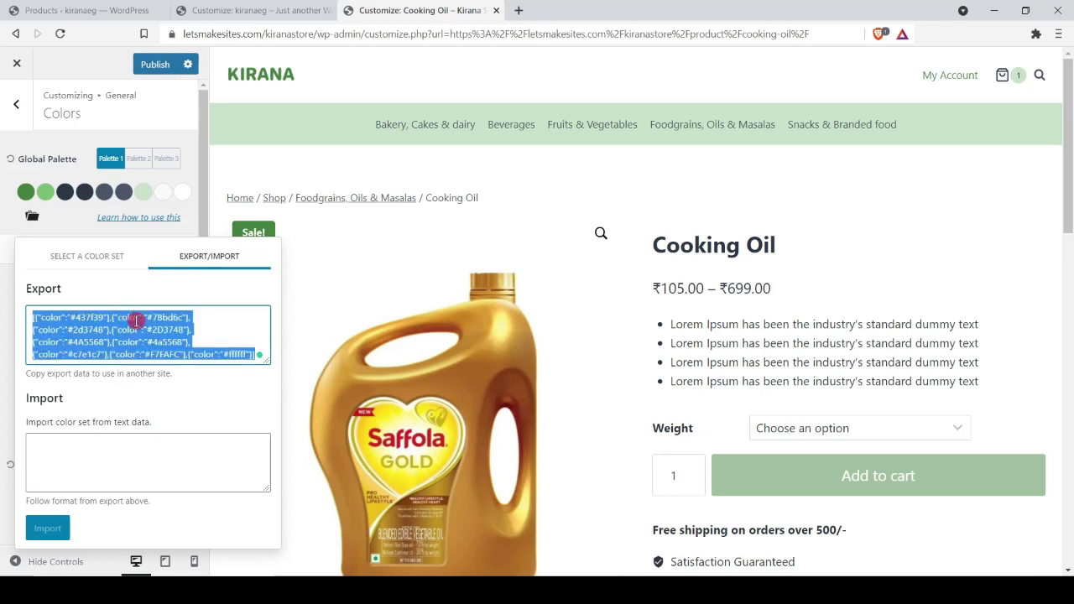
{"action": "key", "text": "ctrl+shift+Tab"}
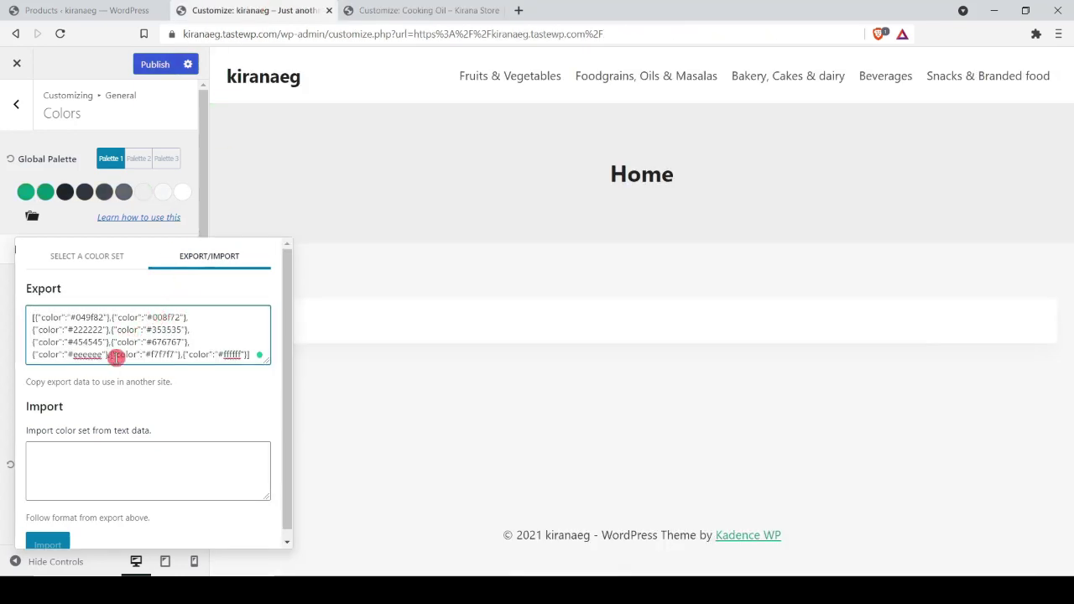
Step: Paste and import the green palette into kiranaeg, then switch the Kirana Store to Palette 2
{"action": "left_click", "coordinate": [106, 470]}
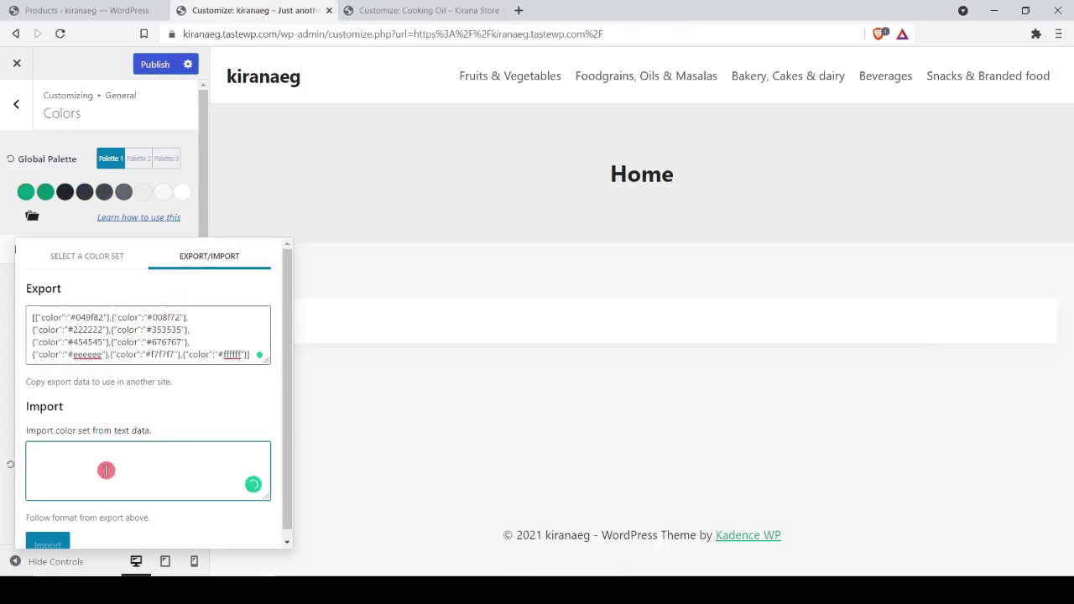
{"action": "key", "text": "ctrl+v"}
{"action": "left_click", "coordinate": [69, 547]}
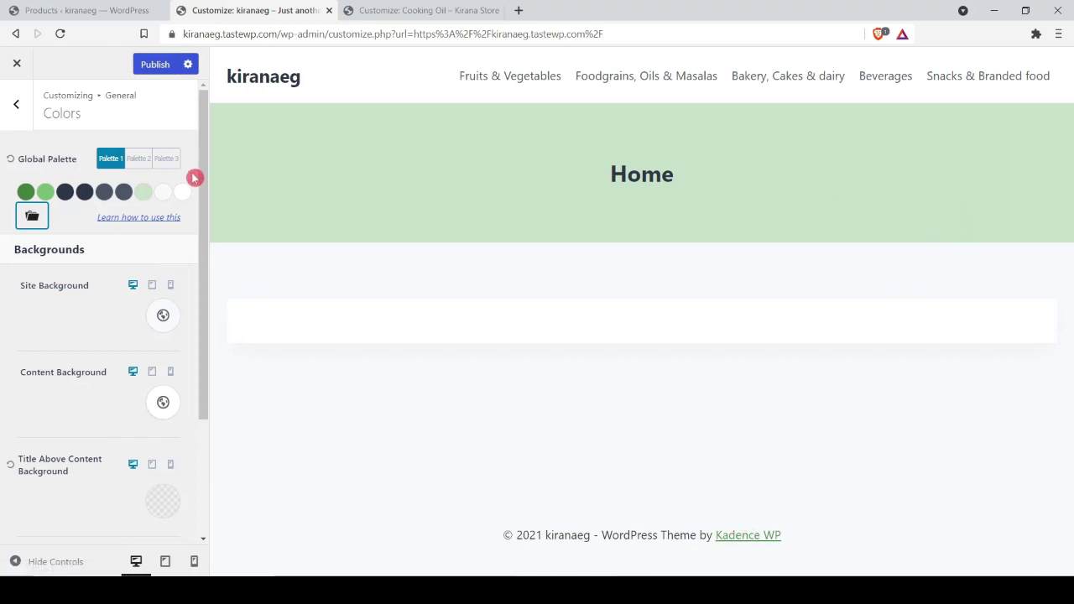
{"action": "key", "text": "ctrl+Tab"}
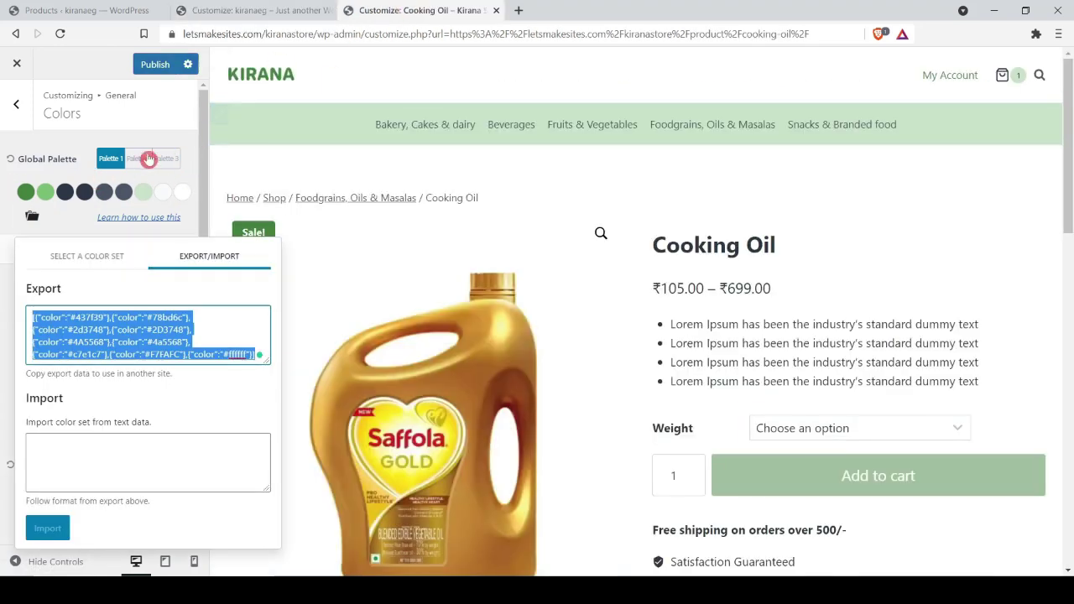
{"action": "left_click", "coordinate": [137, 159]}
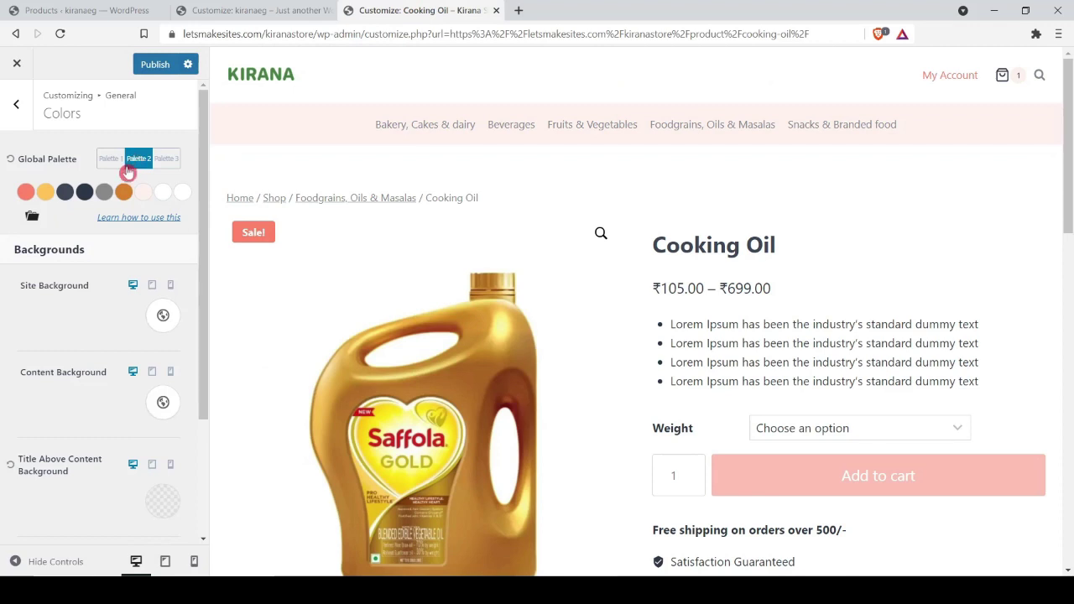
Step: Select the Kirana Store's Palette 2 export data for copying
{"action": "left_click", "coordinate": [32, 217]}
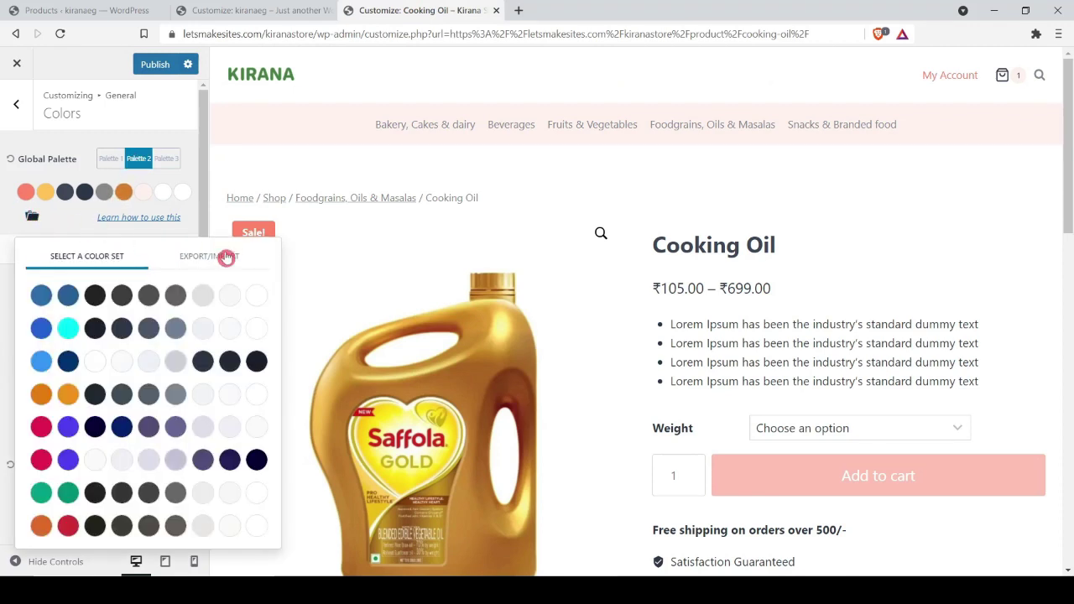
{"action": "left_click", "coordinate": [220, 256]}
{"action": "left_click", "coordinate": [156, 342]}
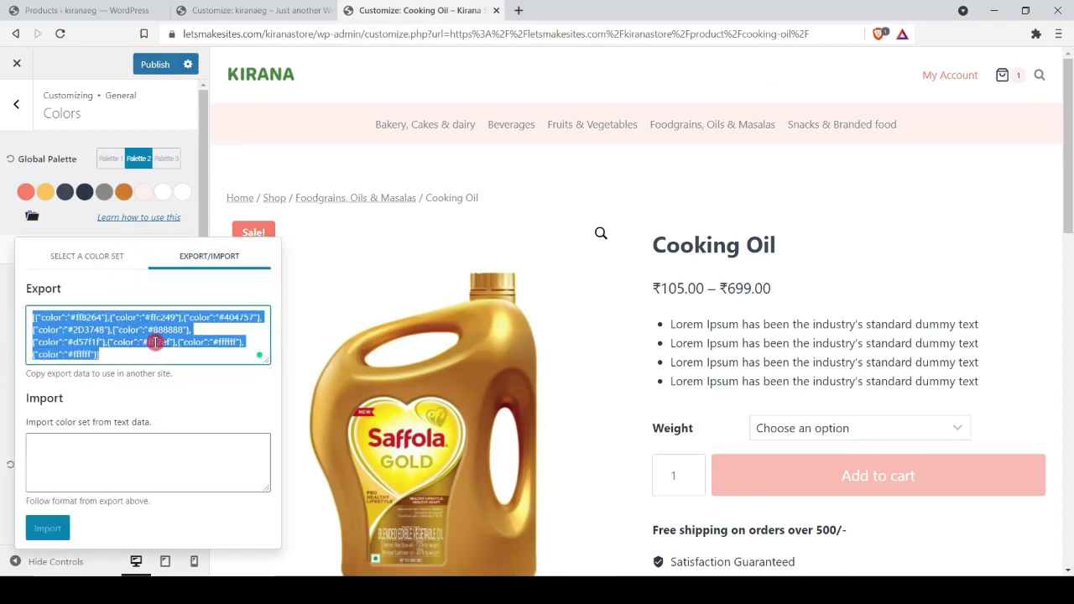
{"action": "left_click", "coordinate": [252, 10]}
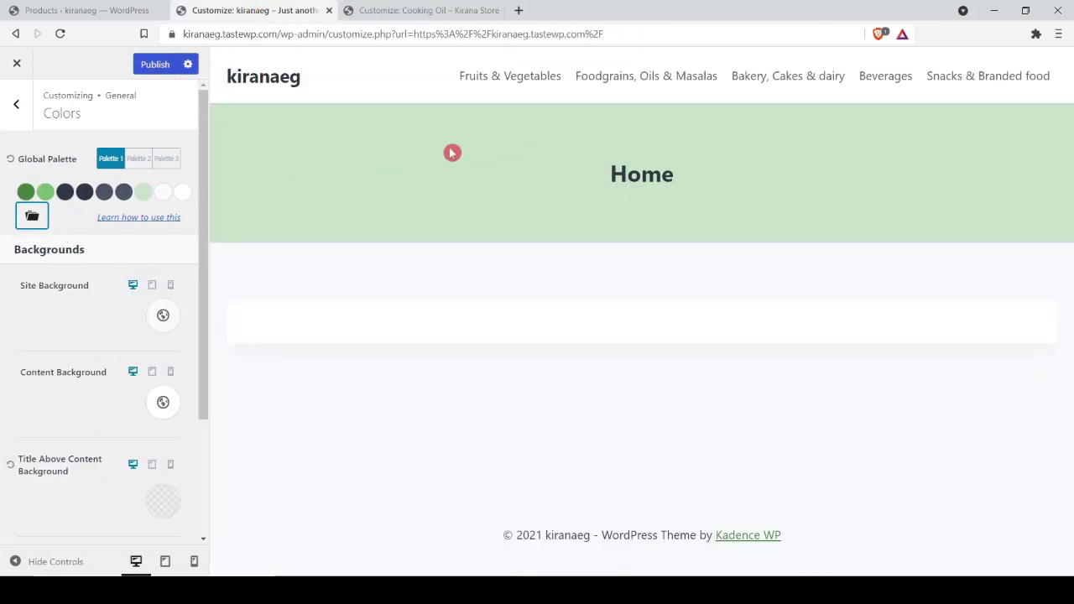
Step: Import the copied coral-and-yellow colour set into kiranaeg's Palette 2, then reapply green Palette 1
{"action": "left_click", "coordinate": [139, 159]}
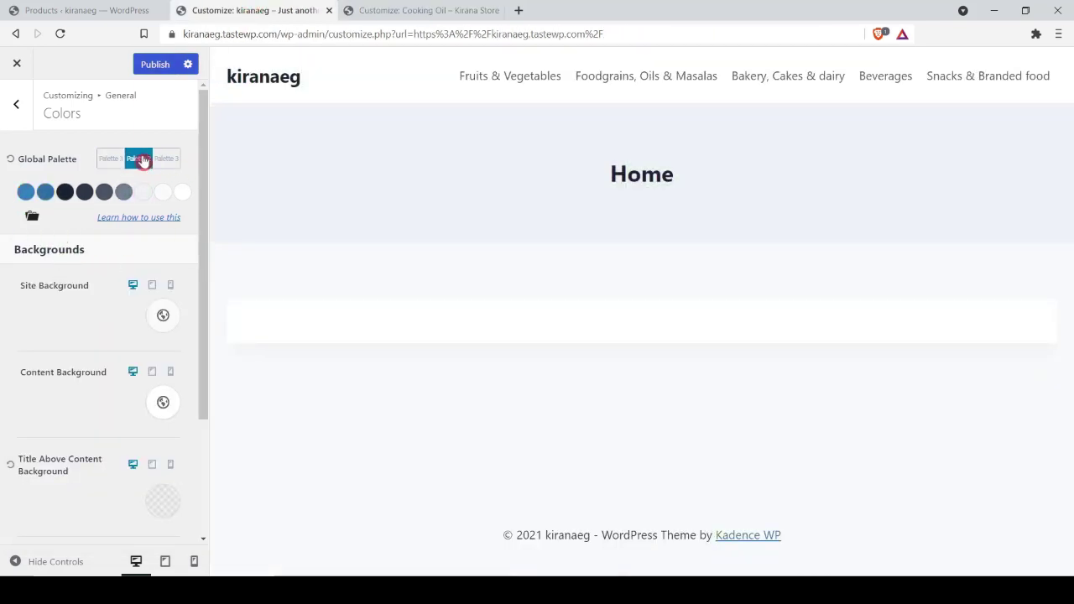
{"action": "left_click", "coordinate": [32, 217]}
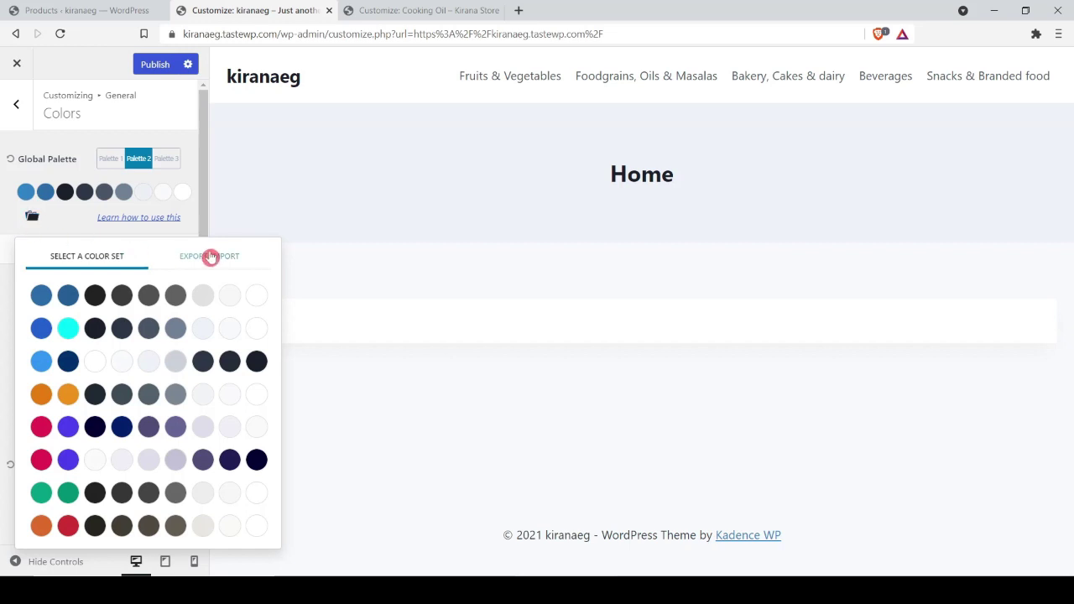
{"action": "left_click", "coordinate": [210, 258]}
{"action": "left_click", "coordinate": [120, 481]}
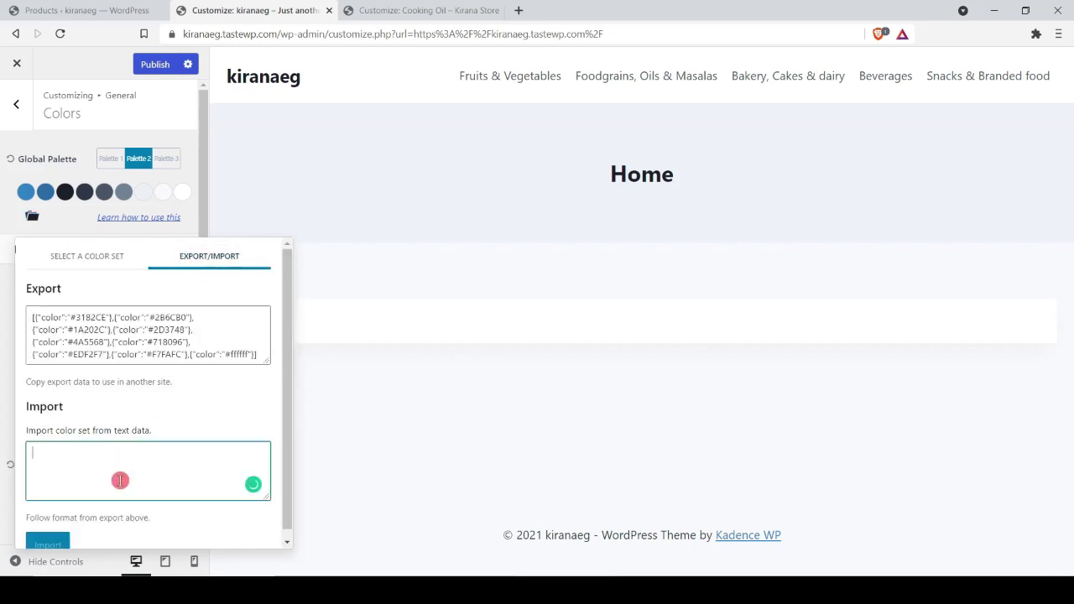
{"action": "key", "text": "ctrl+v"}
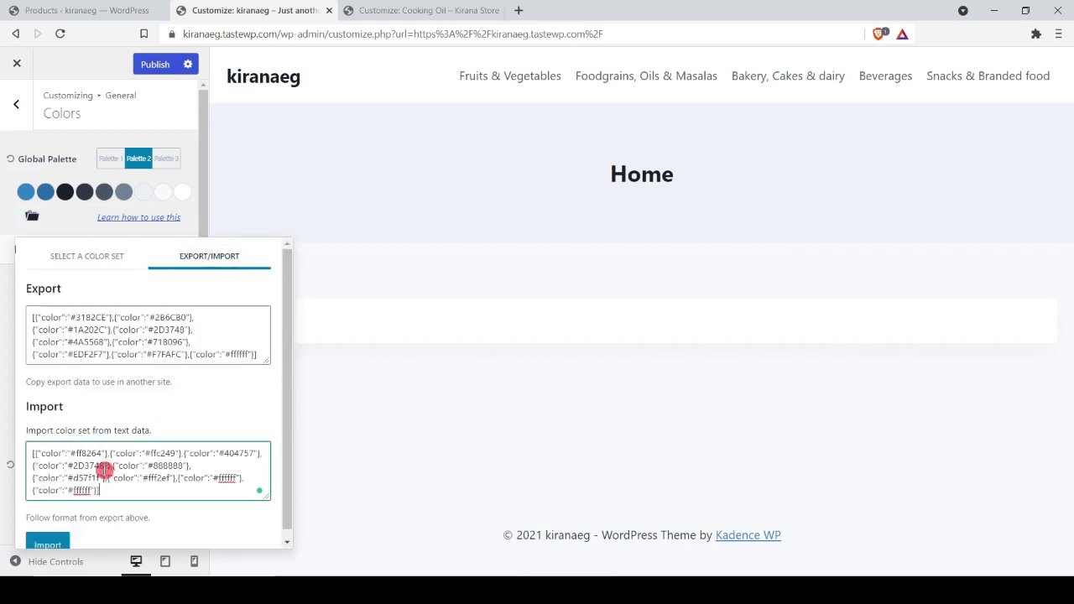
{"action": "left_click", "coordinate": [59, 542]}
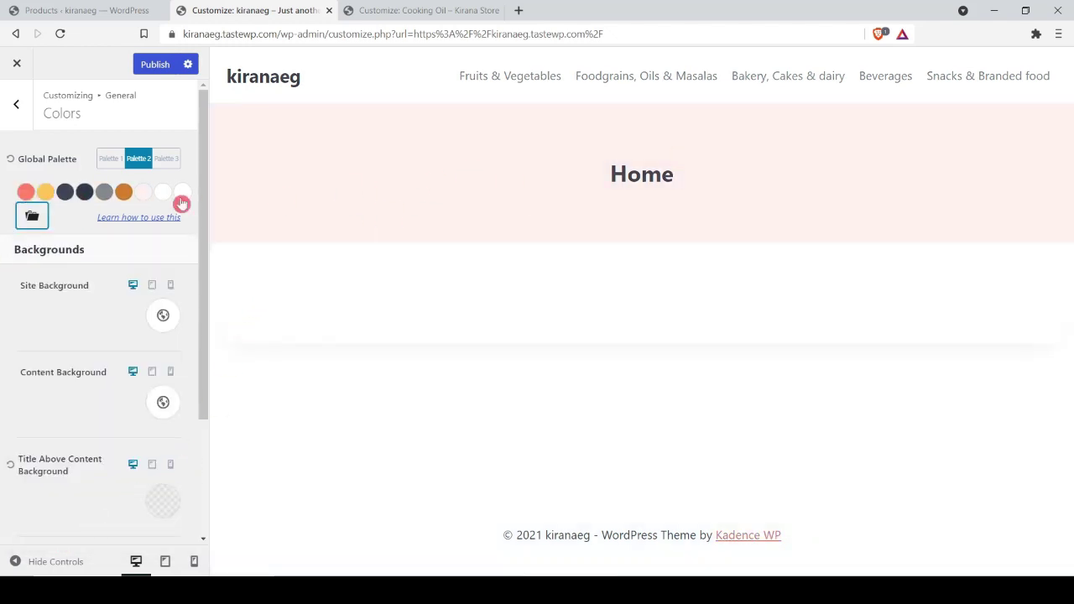
{"action": "left_click", "coordinate": [168, 159]}
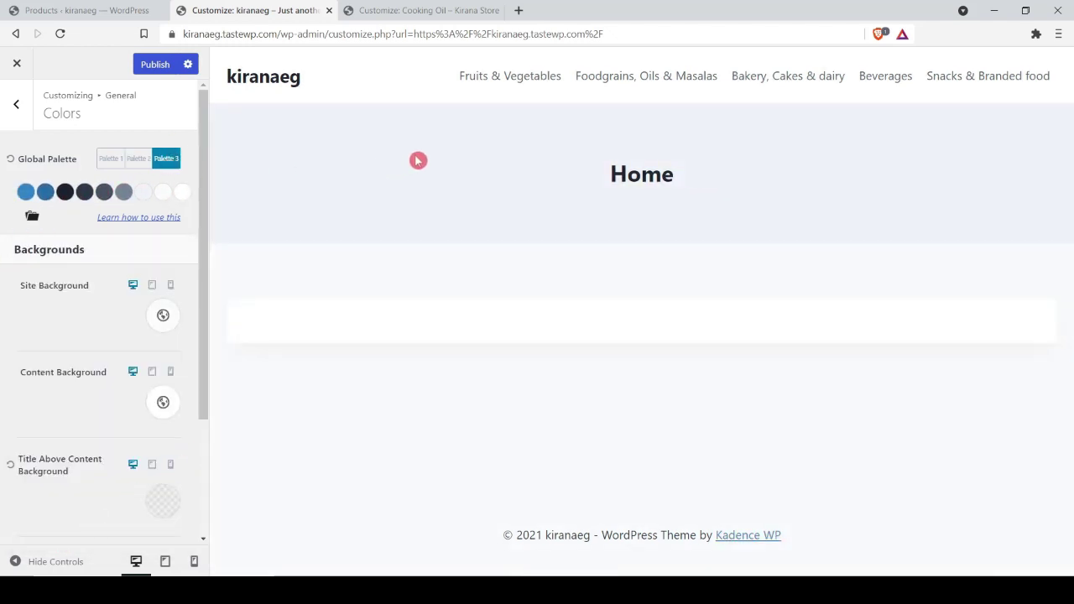
{"action": "left_click", "coordinate": [111, 159]}
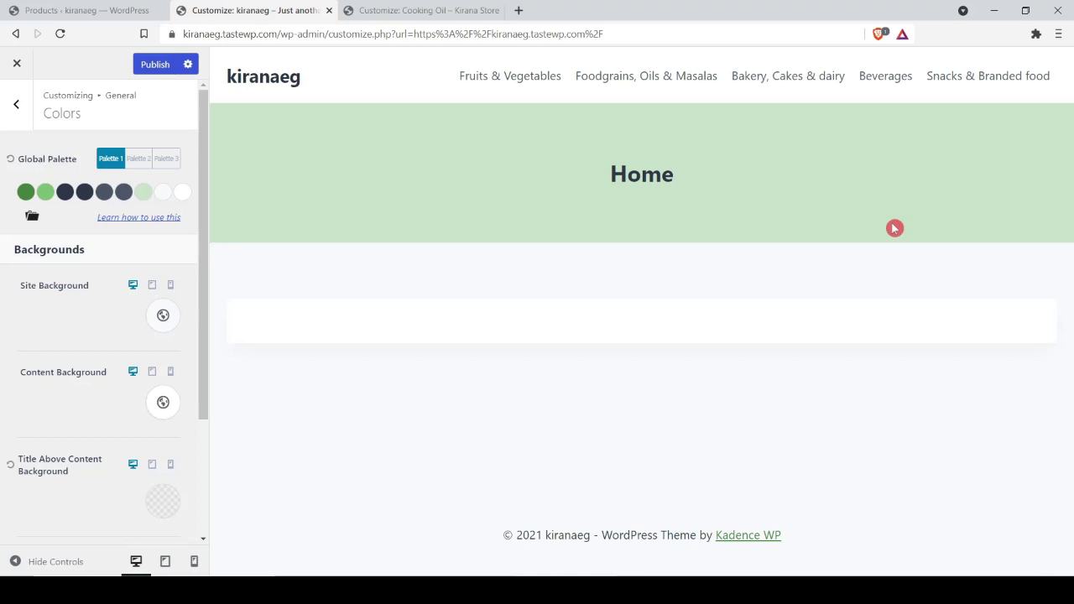
Step: Publish the green palette, then try grey-blue and dark green site backgrounds
{"action": "left_click", "coordinate": [149, 66]}
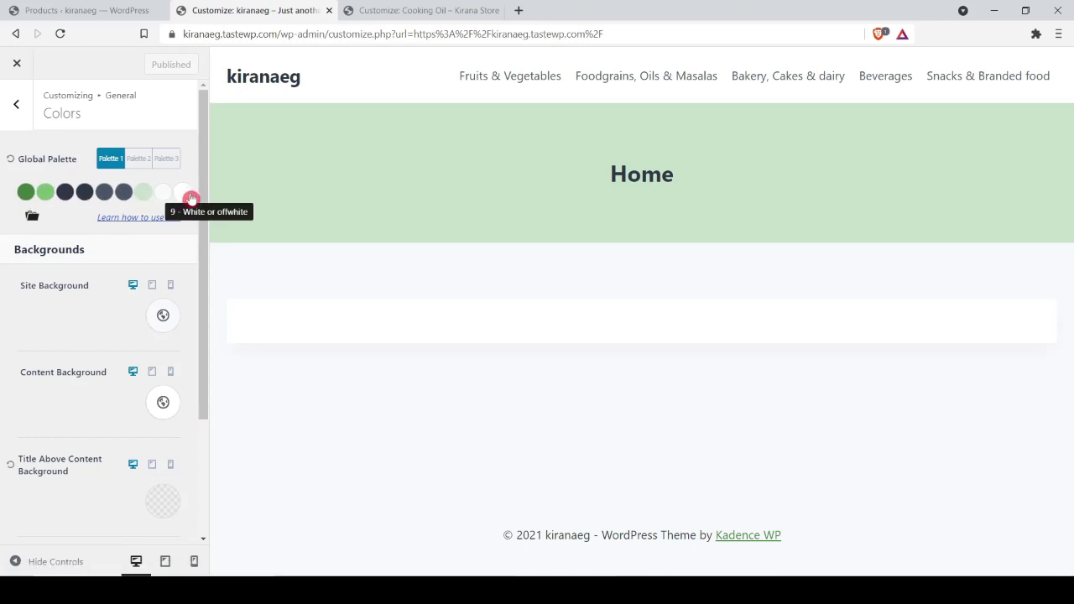
{"action": "left_click", "coordinate": [163, 316]}
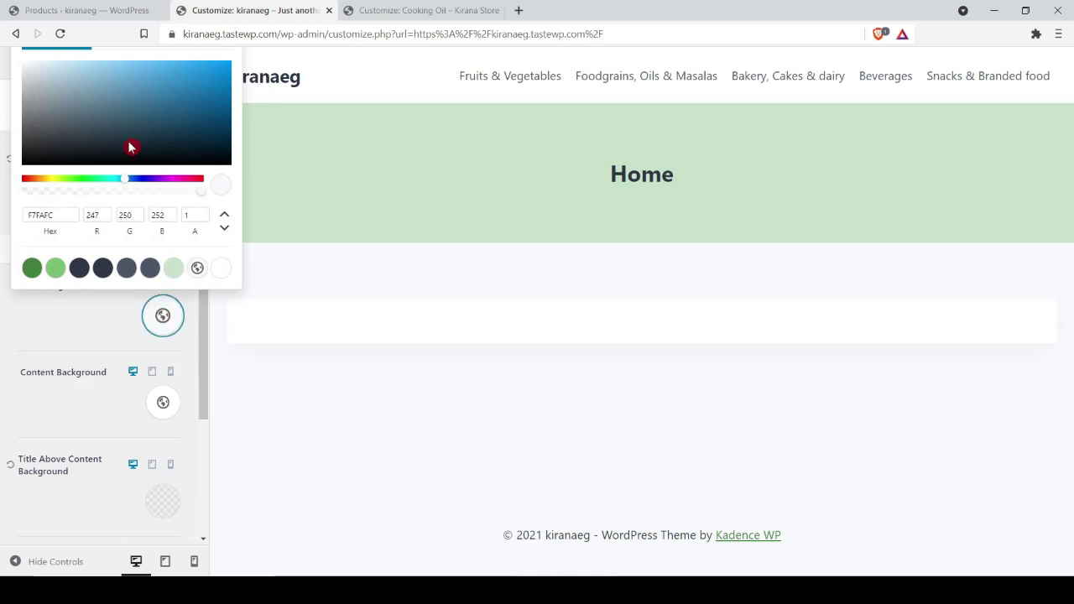
{"action": "left_click_drag", "start_coordinate": [132, 149], "coordinate": [74, 87]}
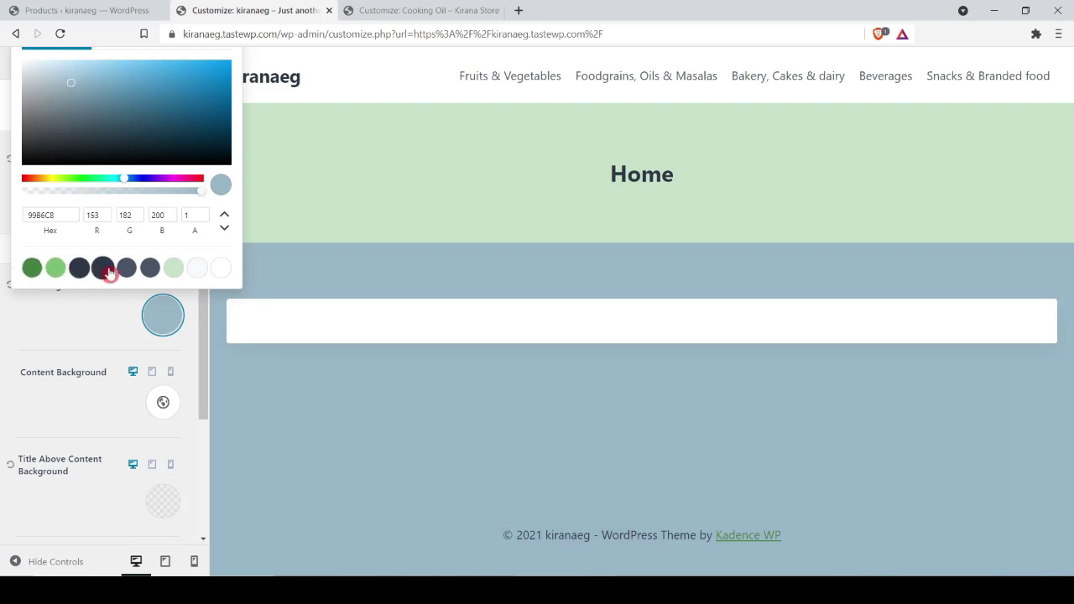
{"action": "left_click", "coordinate": [30, 272]}
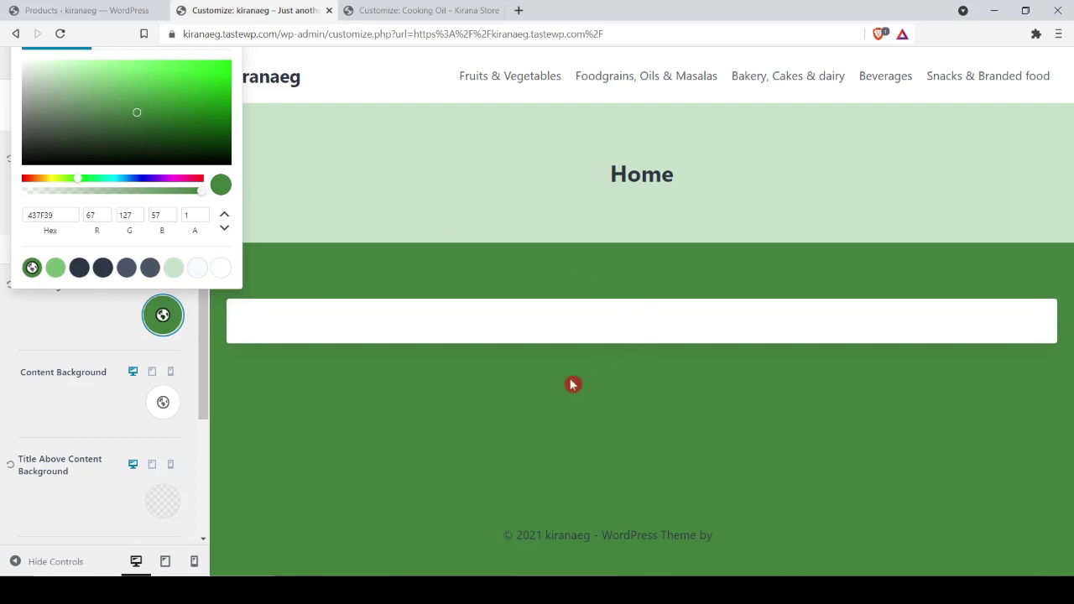
{"action": "left_click", "coordinate": [74, 316]}
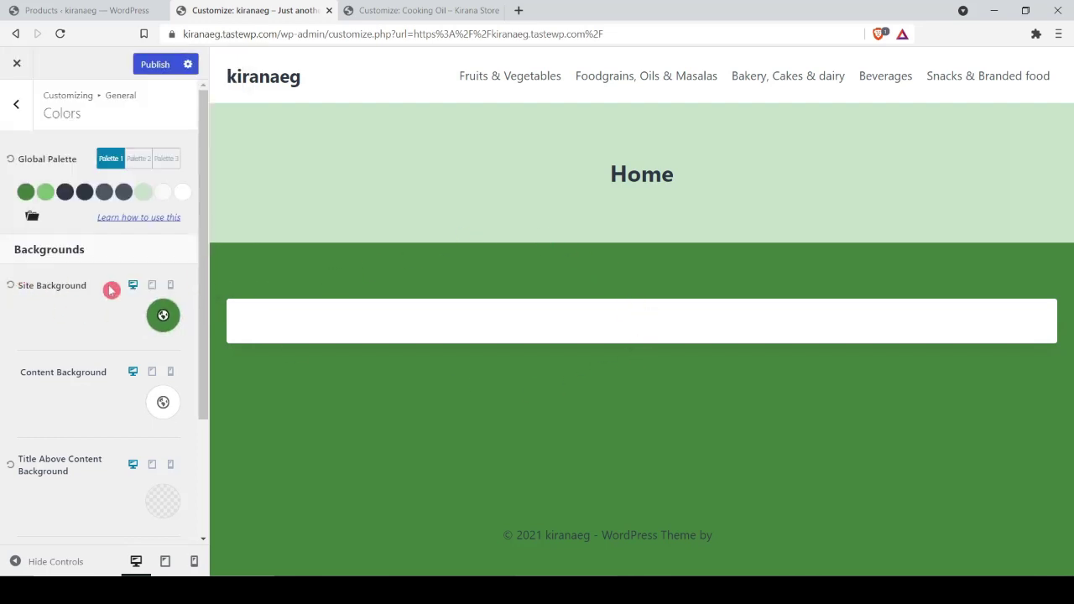
Step: Set the Site Background to the palette's white FFFFFF after trying light green and grey
{"action": "left_click", "coordinate": [166, 323]}
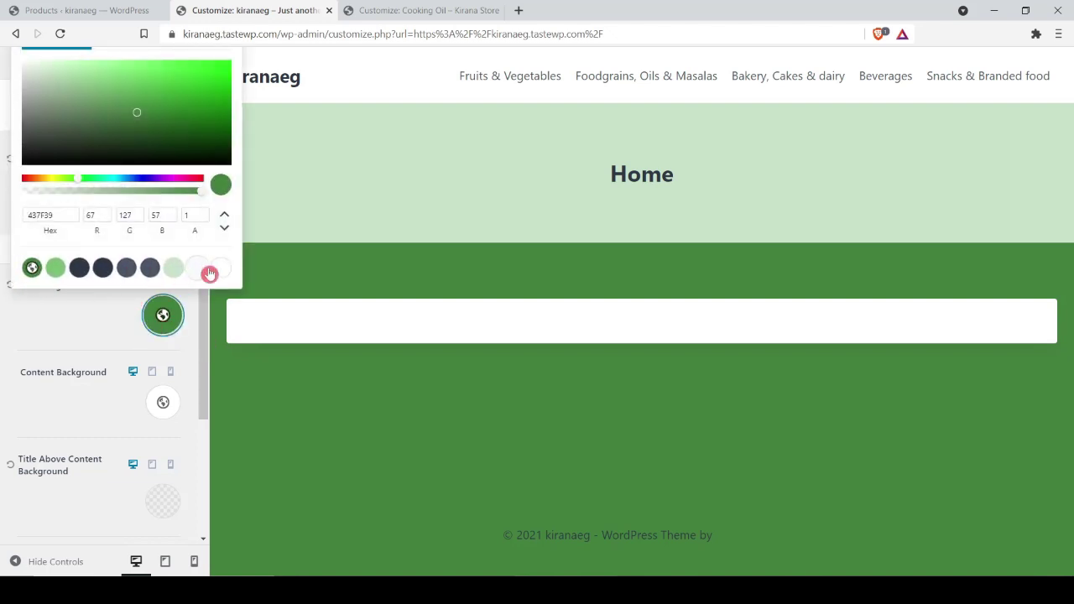
{"action": "left_click", "coordinate": [92, 92]}
{"action": "left_click_drag", "start_coordinate": [92, 92], "coordinate": [37, 282]}
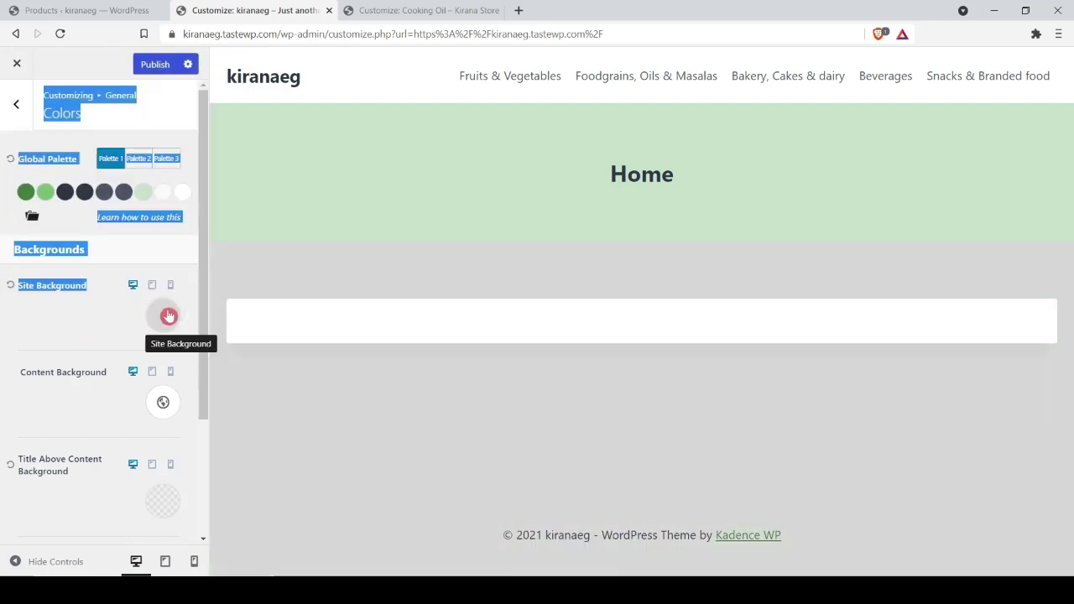
{"action": "left_click", "coordinate": [87, 327]}
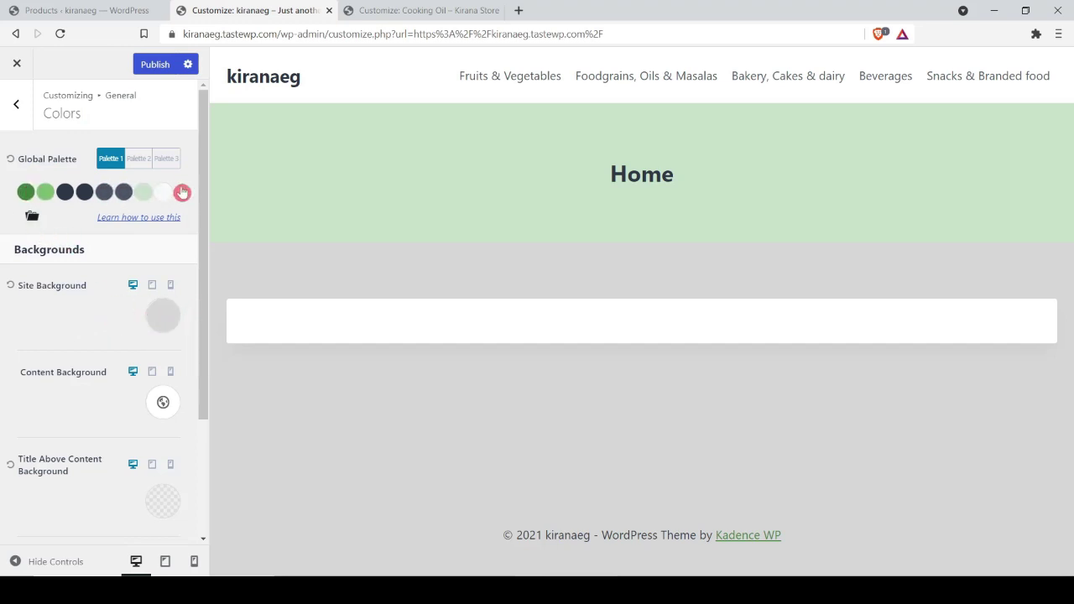
{"action": "left_click", "coordinate": [160, 311]}
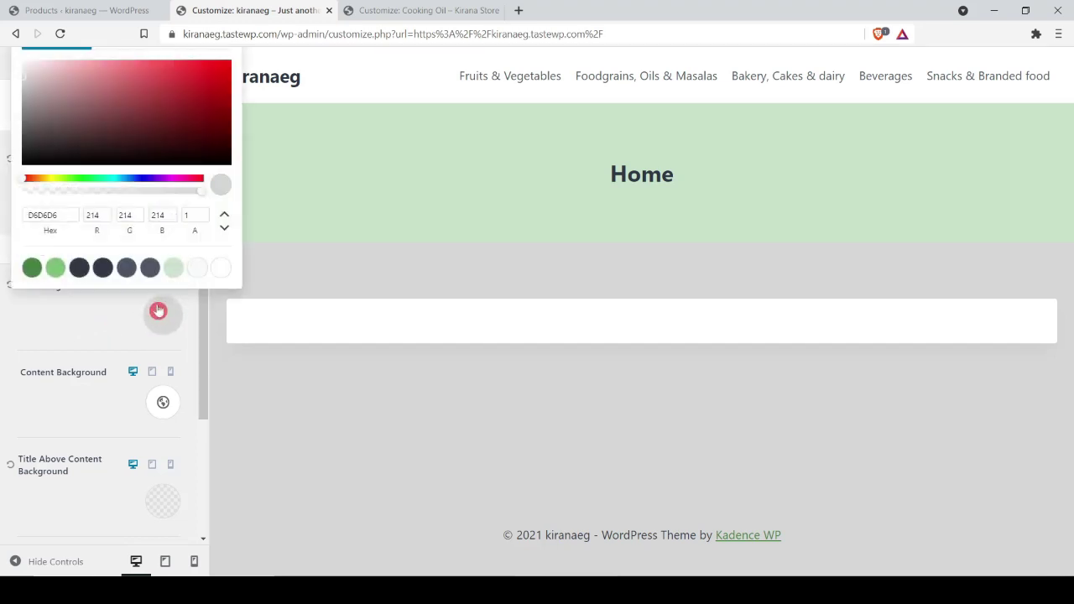
{"action": "left_click", "coordinate": [221, 270]}
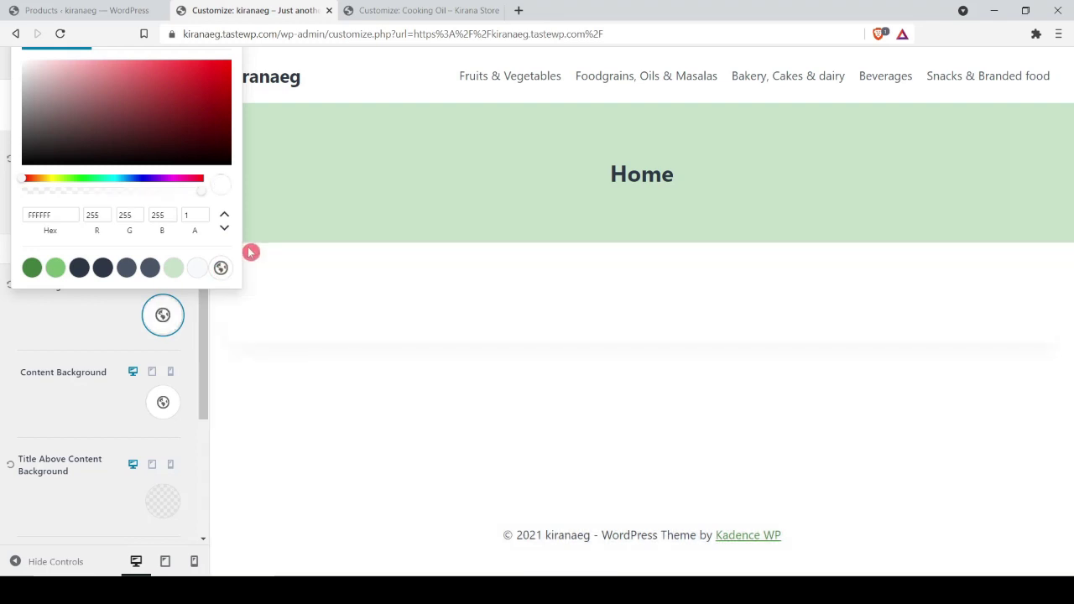
{"action": "left_click", "coordinate": [88, 326]}
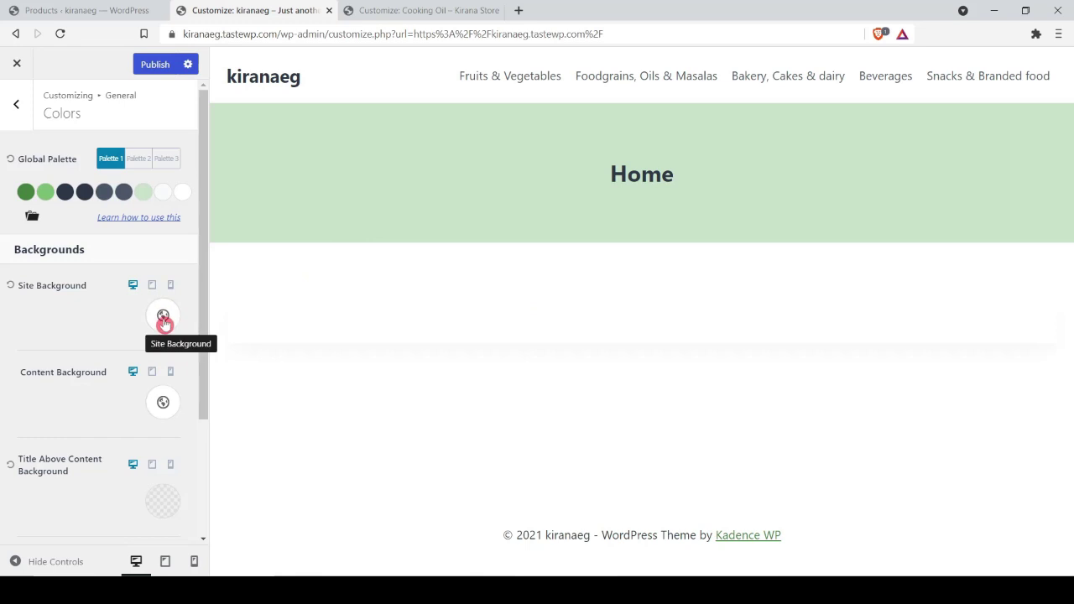
Step: Set palette colour 9 back to white FFFFFF after trying light pink, and publish
{"action": "left_click", "coordinate": [181, 193]}
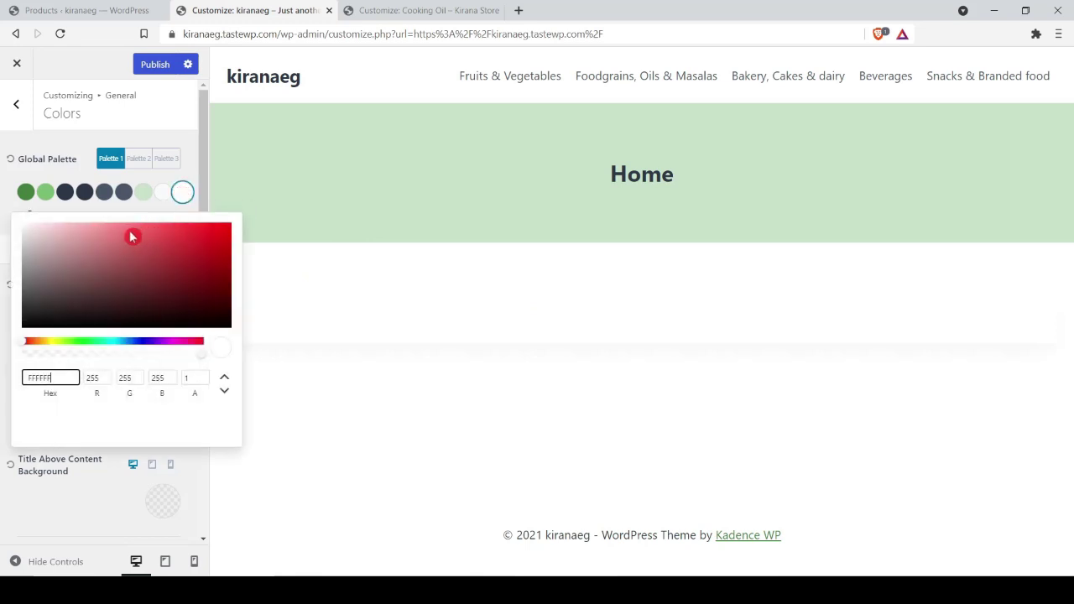
{"action": "left_click_drag", "start_coordinate": [131, 237], "coordinate": [41, 218]}
{"action": "left_click", "coordinate": [4, 252]}
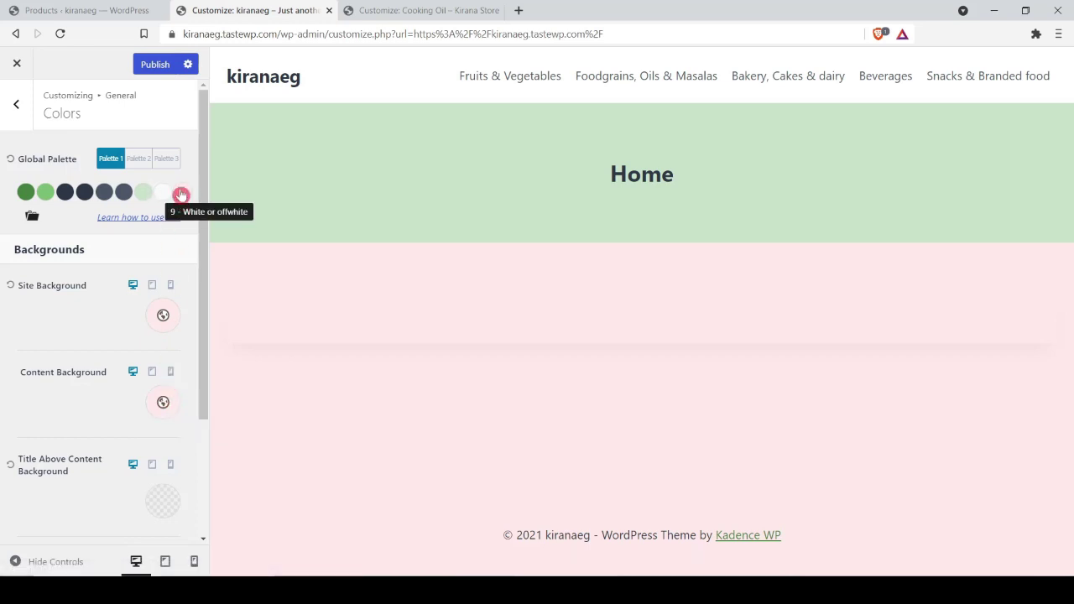
{"action": "left_click", "coordinate": [182, 195]}
{"action": "left_click_drag", "start_coordinate": [69, 268], "coordinate": [24, 226]}
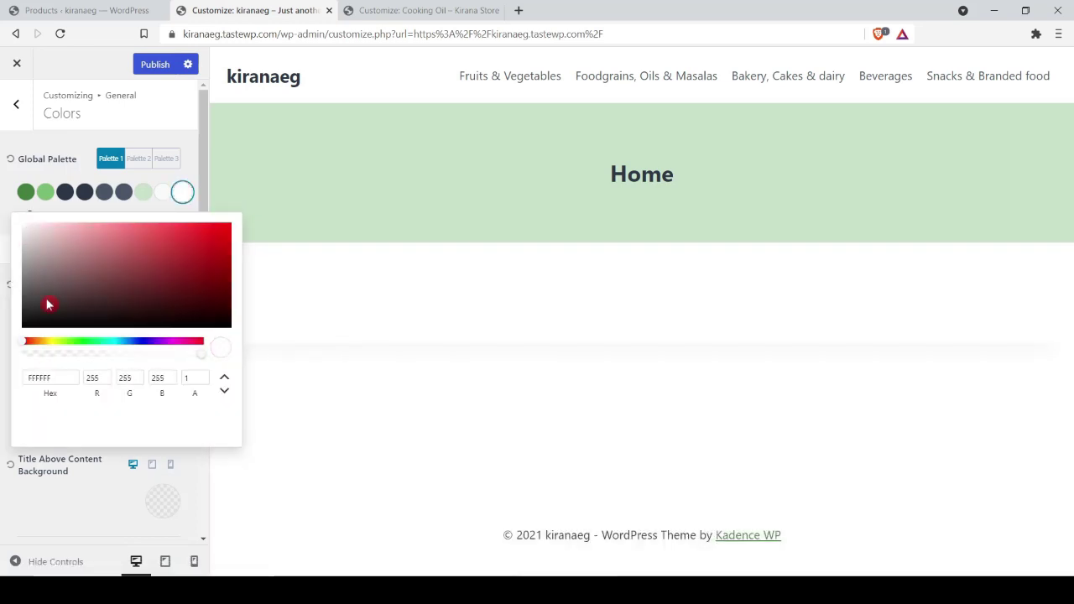
{"action": "left_click", "coordinate": [16, 104]}
{"action": "left_click", "coordinate": [40, 250]}
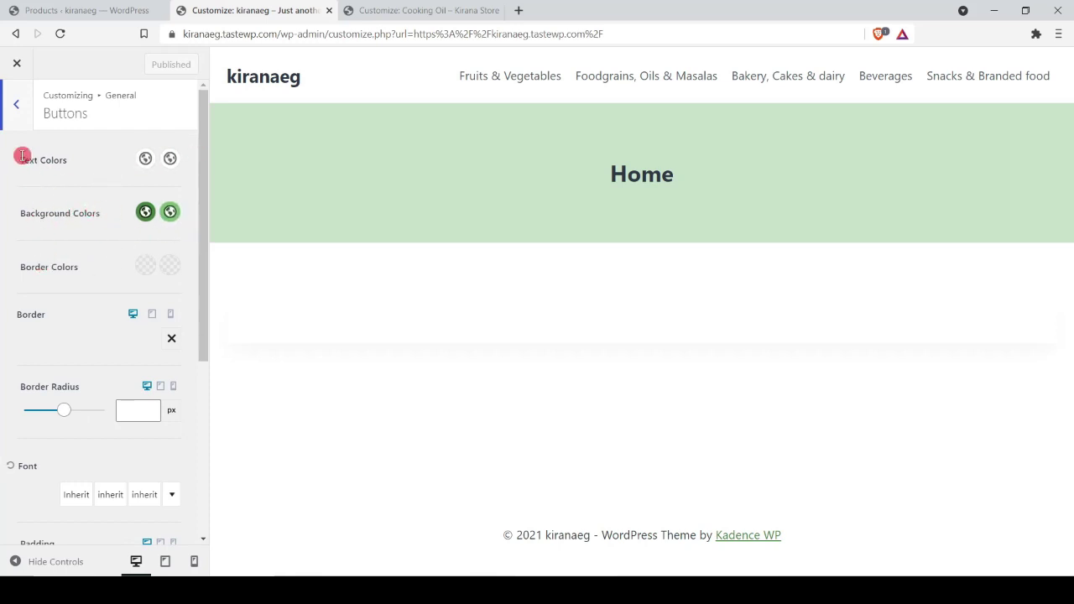
Step: Go back from Buttons to the main customizer list and open the Header builder
{"action": "left_click", "coordinate": [16, 112]}
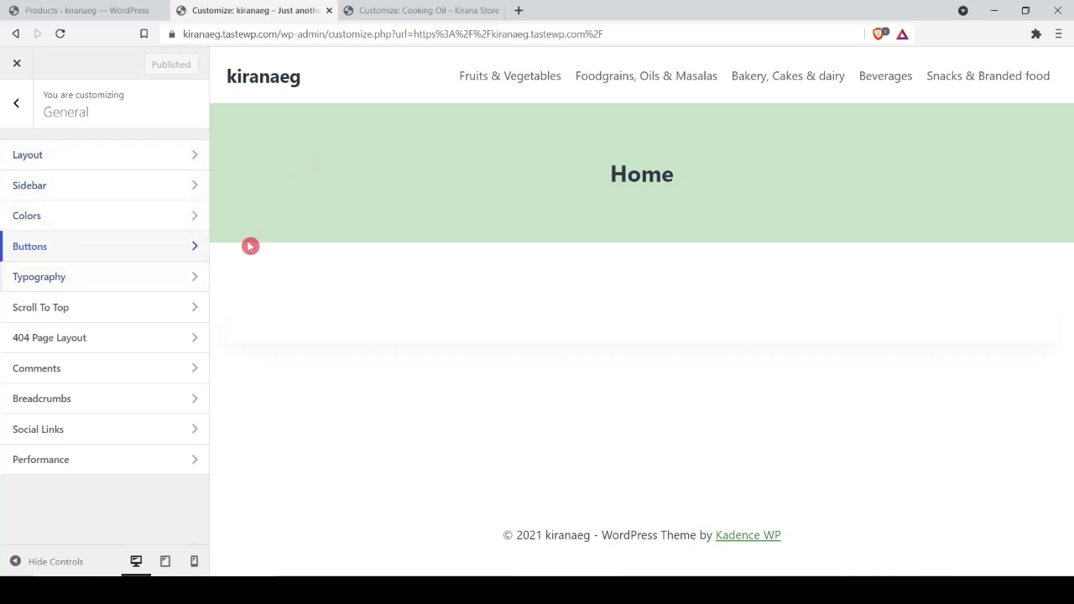
{"action": "left_click", "coordinate": [18, 107]}
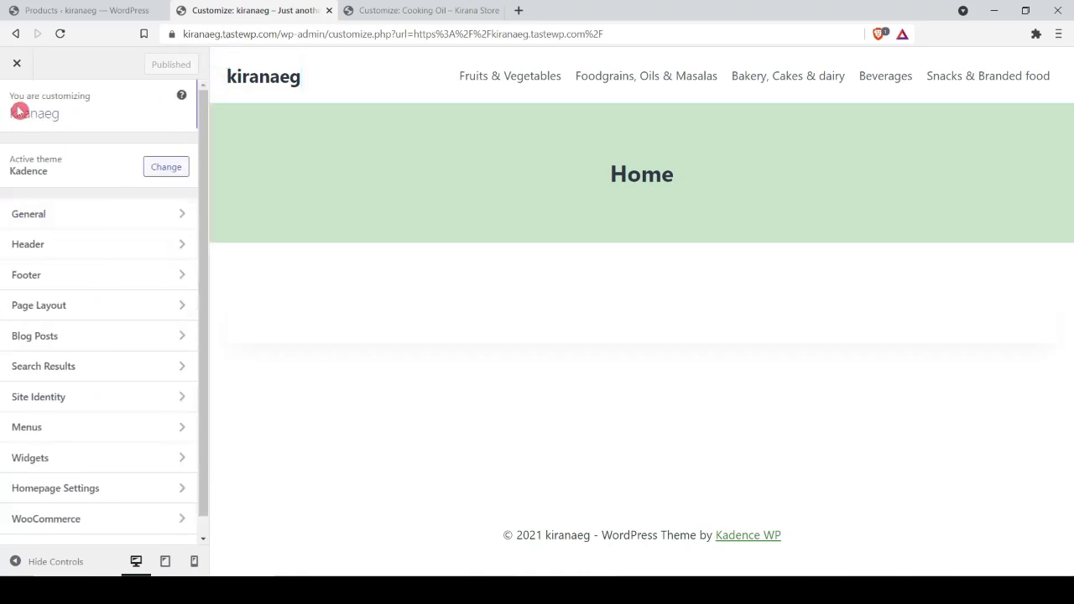
{"action": "left_click", "coordinate": [42, 244]}
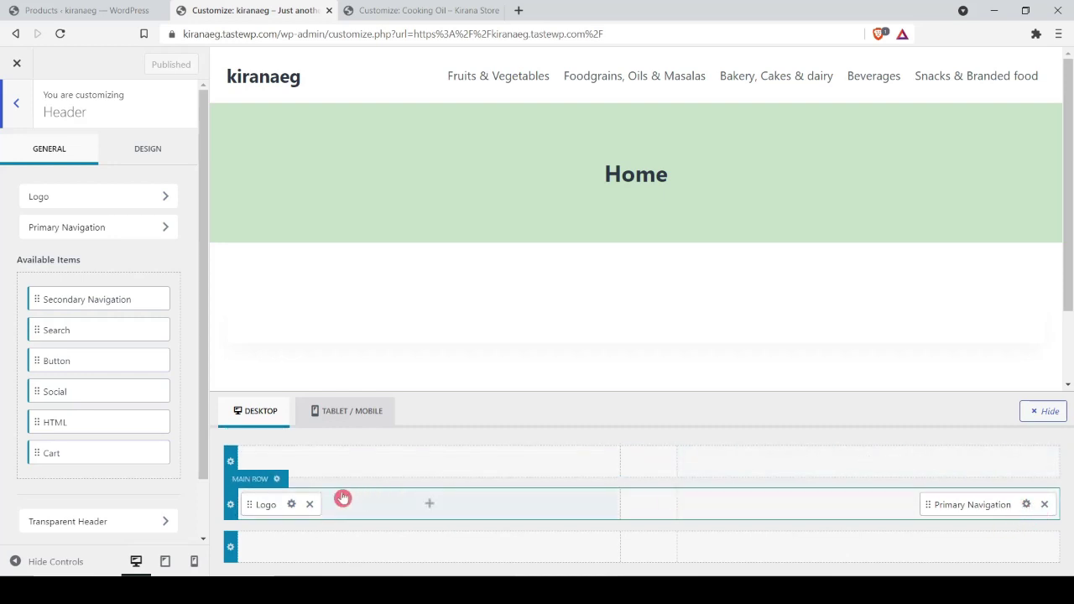
Step: Add Search and Cart to the main header row's right end, publish, and preview the Cart page
{"action": "left_click_drag", "start_coordinate": [274, 503], "coordinate": [651, 507]}
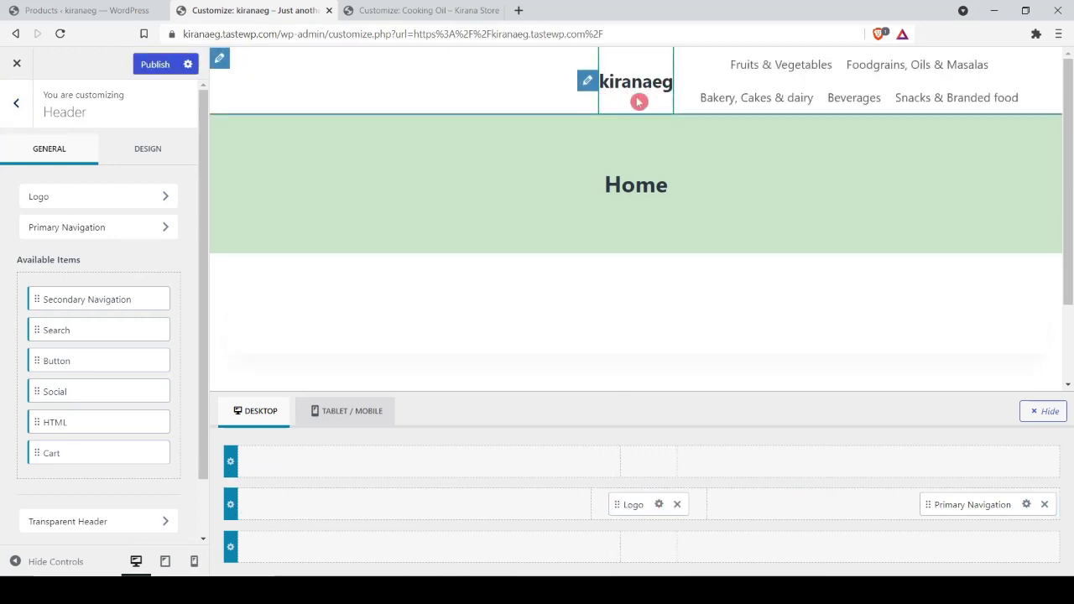
{"action": "left_click_drag", "start_coordinate": [617, 504], "coordinate": [260, 504]}
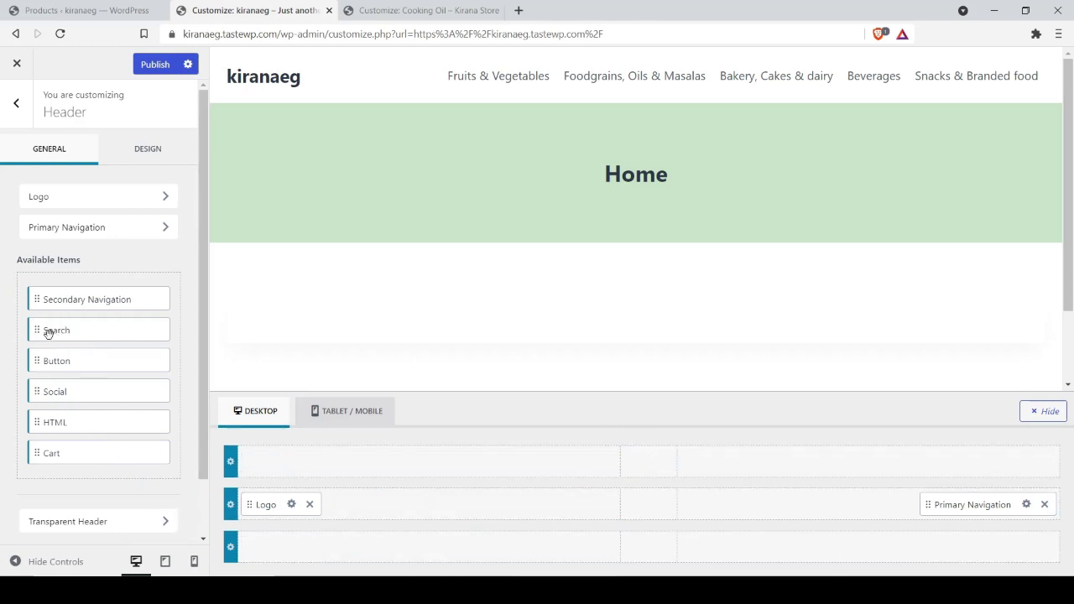
{"action": "left_click_drag", "start_coordinate": [35, 329], "coordinate": [1019, 506]}
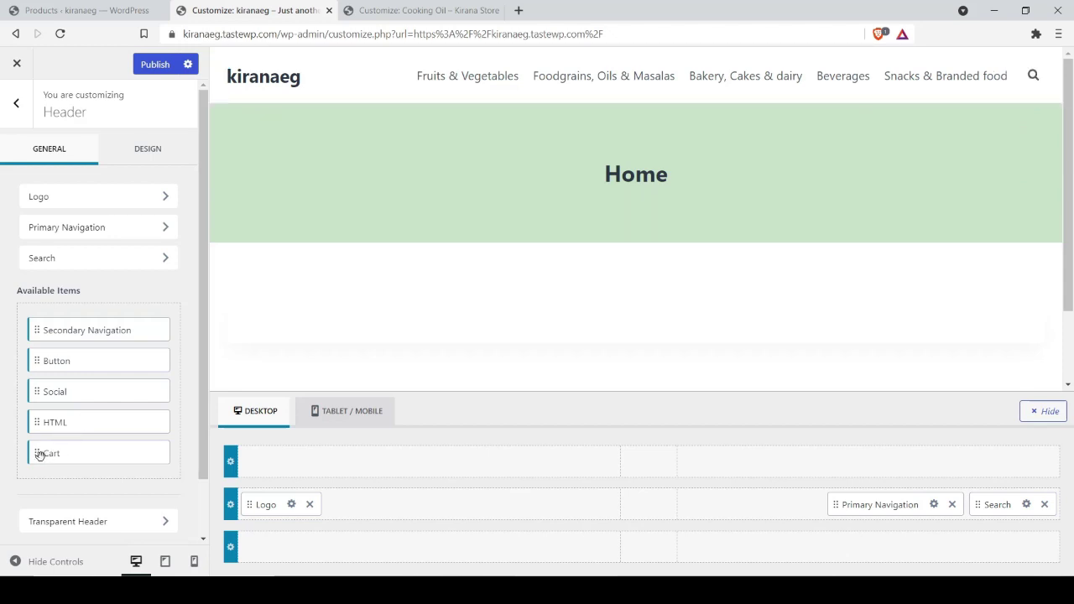
{"action": "left_click_drag", "start_coordinate": [38, 454], "coordinate": [996, 509]}
{"action": "left_click", "coordinate": [154, 67]}
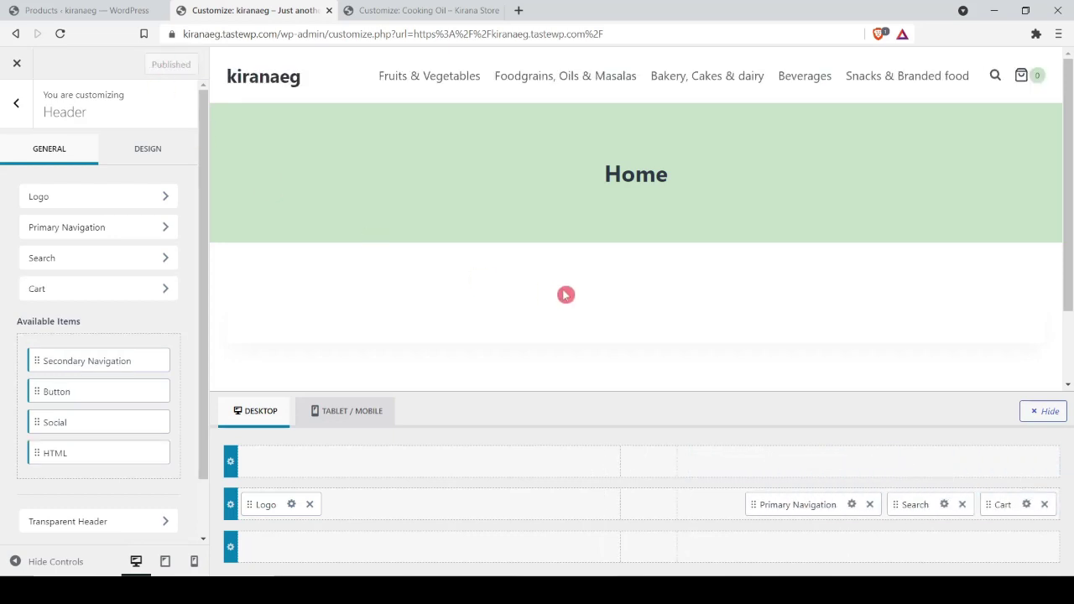
{"action": "left_click", "coordinate": [1027, 76]}
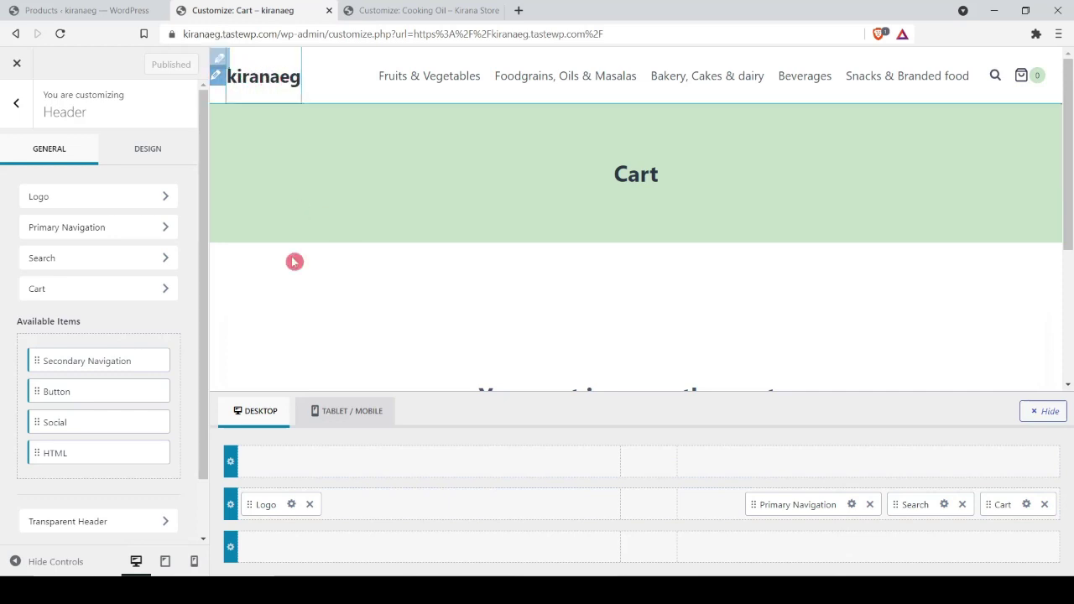
Step: Upload kirana-store-theme-logo.png and set it as the site logo without cropping
{"action": "left_click", "coordinate": [292, 506]}
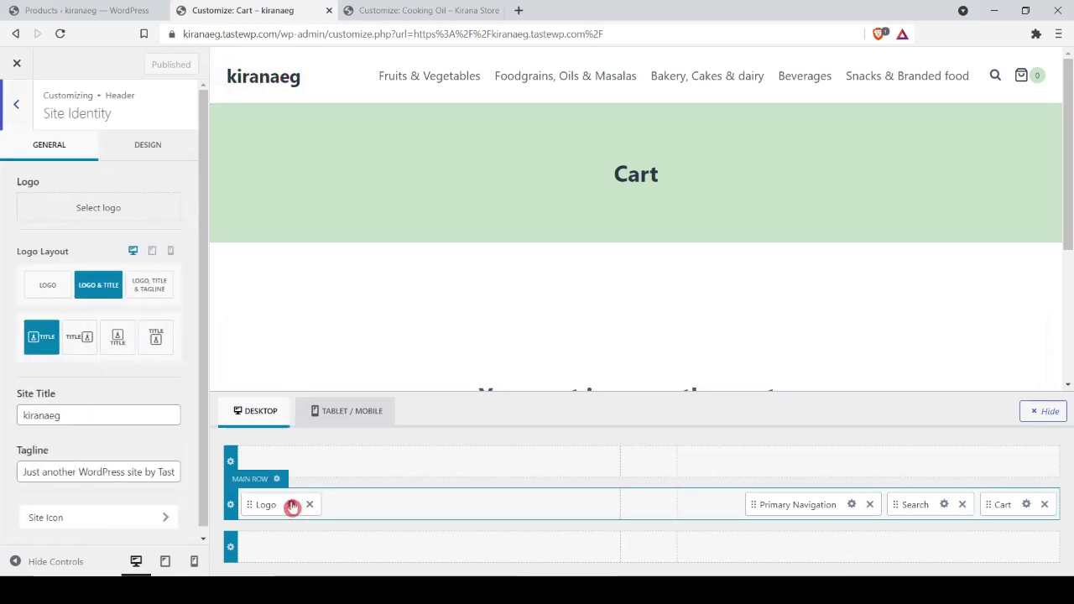
{"action": "left_click", "coordinate": [65, 207]}
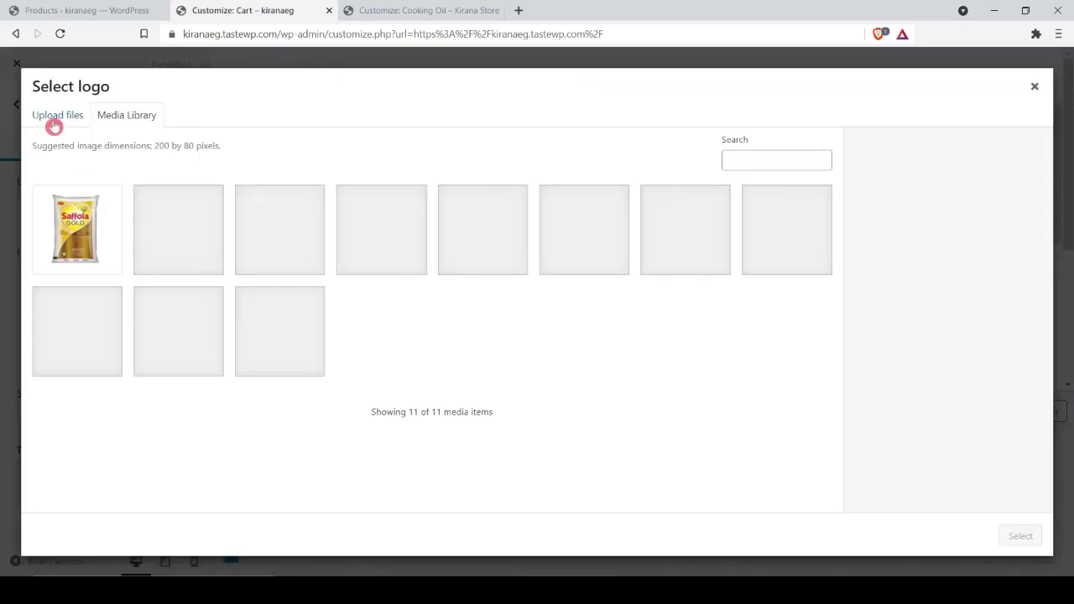
{"action": "left_click", "coordinate": [53, 125]}
{"action": "left_click", "coordinate": [533, 319]}
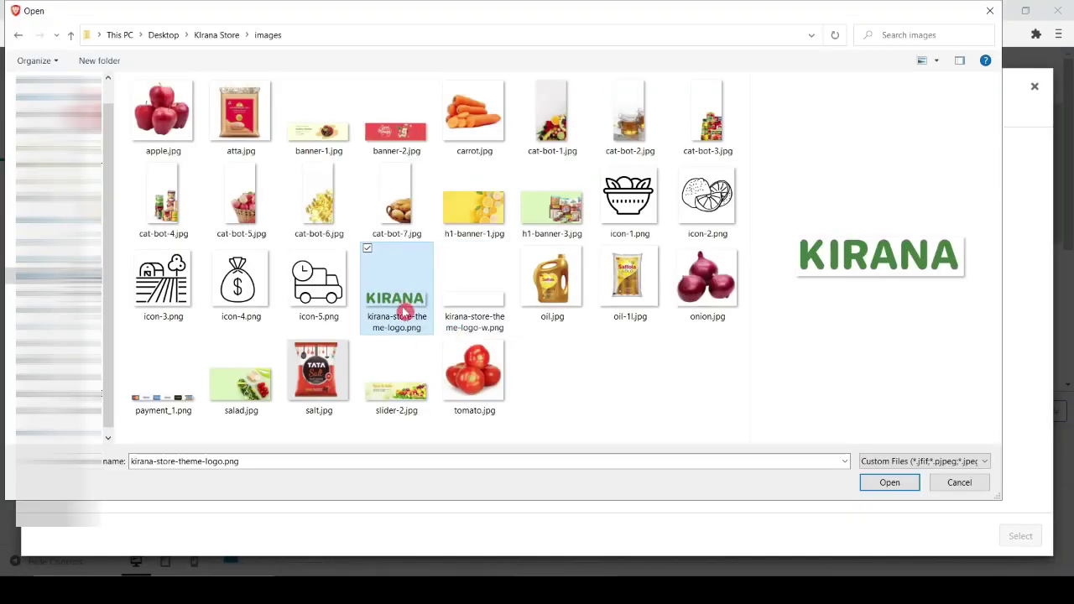
{"action": "left_click", "coordinate": [402, 303]}
{"action": "left_click", "coordinate": [878, 482]}
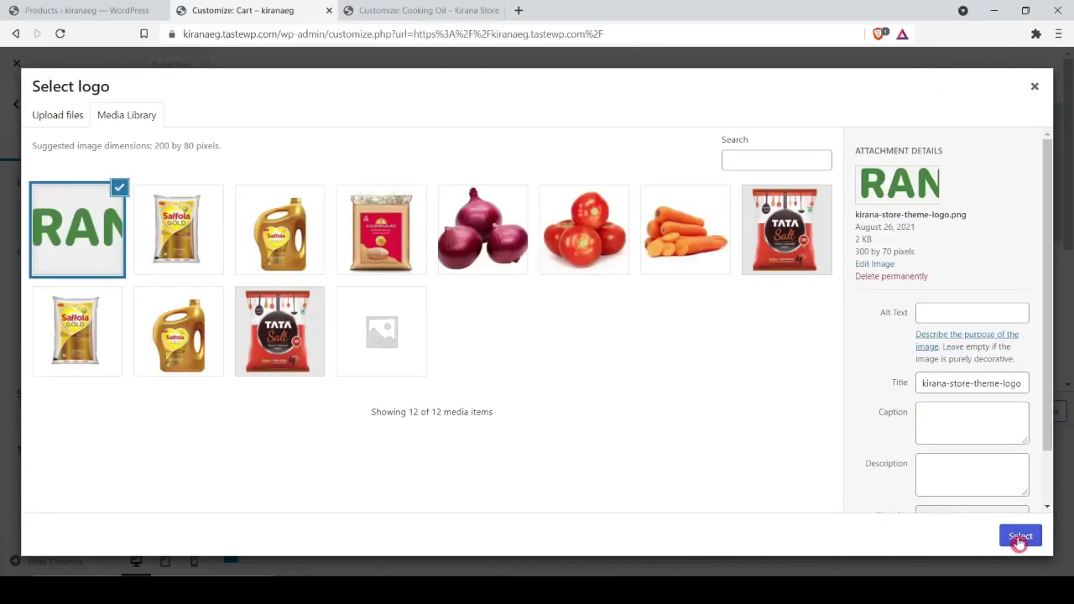
{"action": "left_click", "coordinate": [1020, 538]}
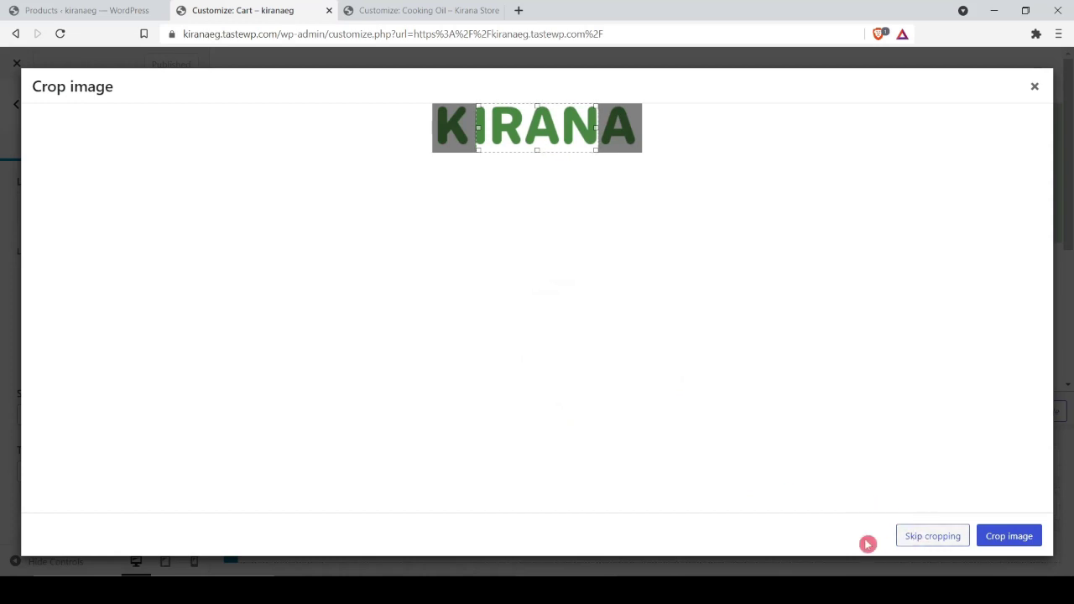
{"action": "left_click", "coordinate": [920, 538]}
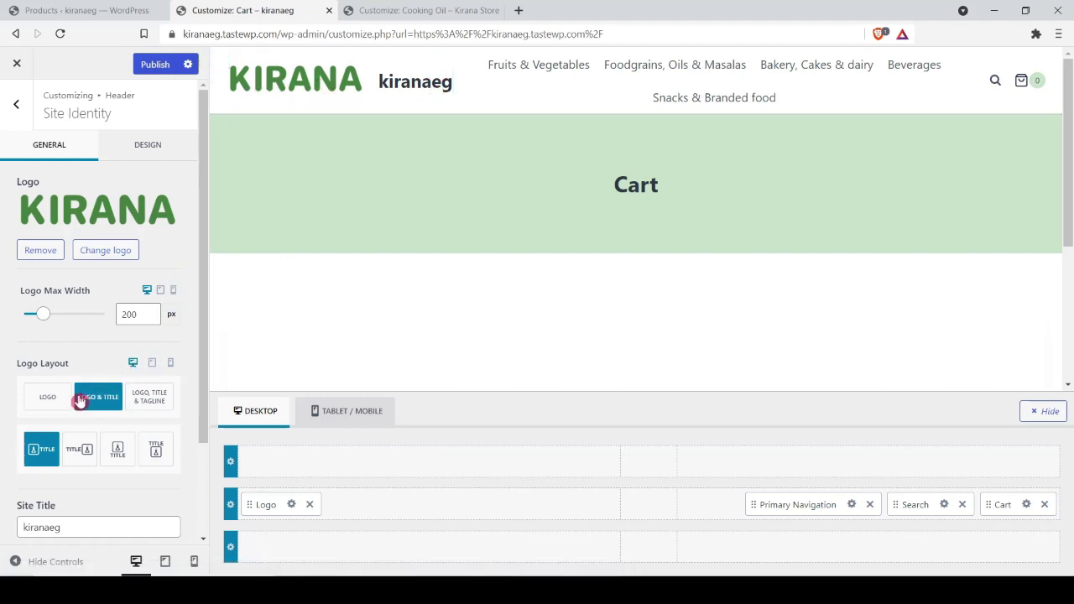
Step: Set Logo Layout to logo only and Logo Max Width to 150 px
{"action": "left_click", "coordinate": [44, 406]}
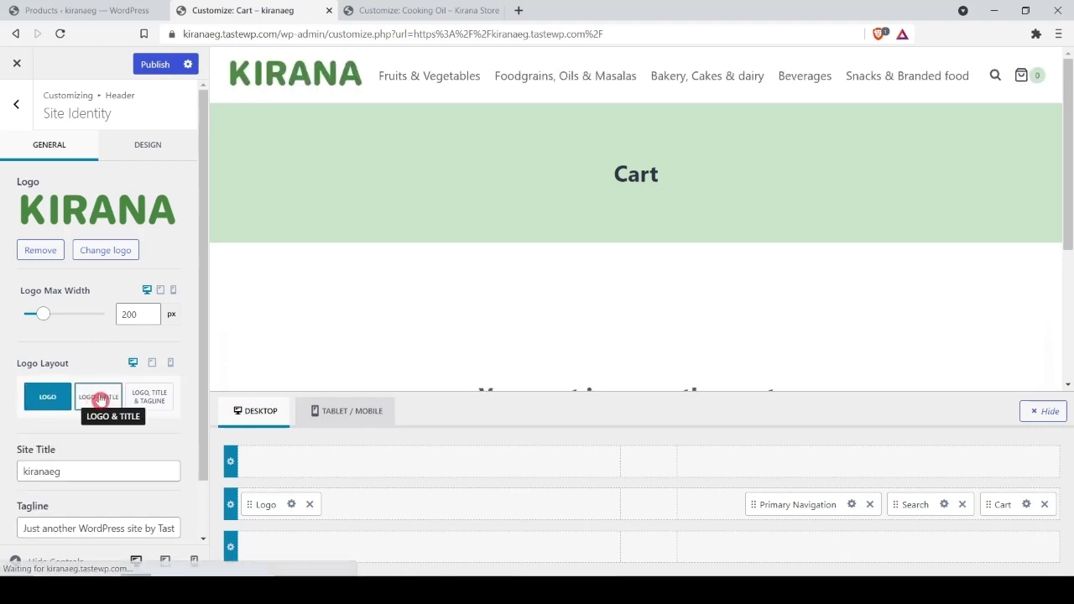
{"action": "left_click", "coordinate": [141, 406]}
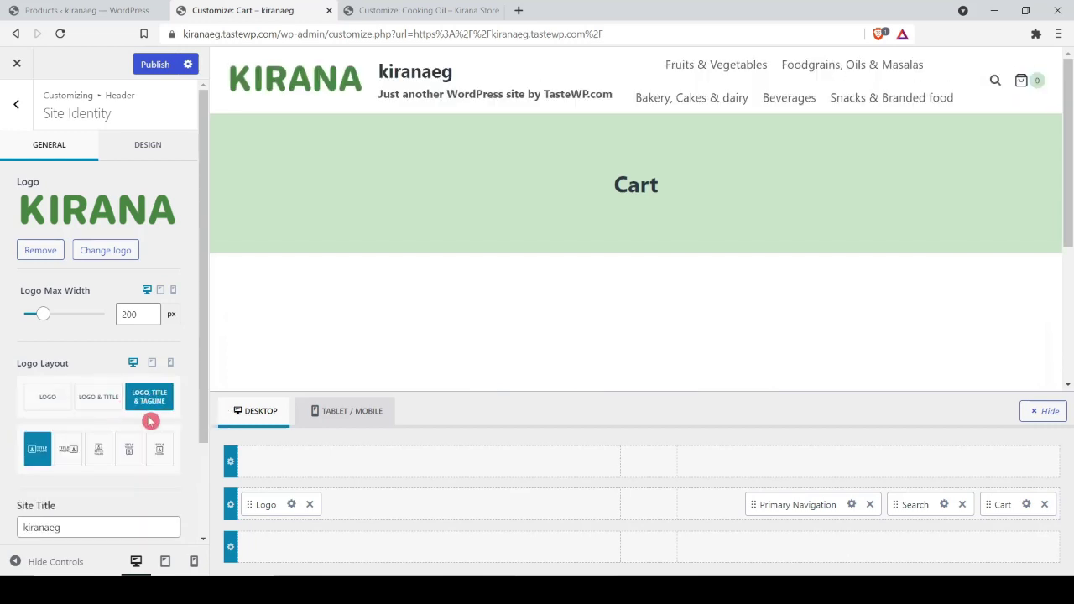
{"action": "left_click", "coordinate": [47, 409]}
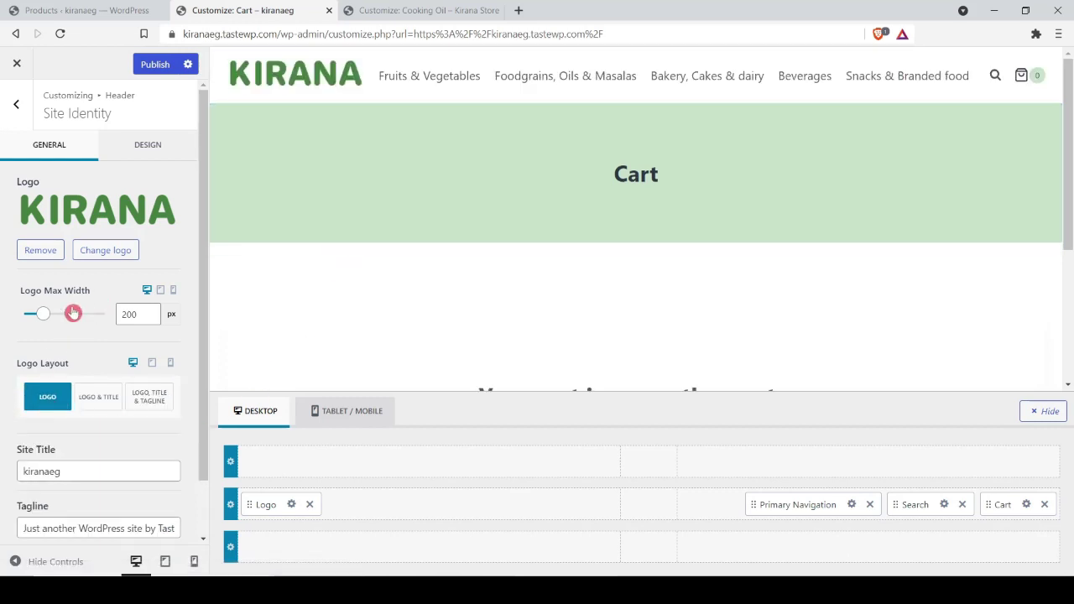
{"action": "left_click_drag", "start_coordinate": [47, 316], "coordinate": [37, 319]}
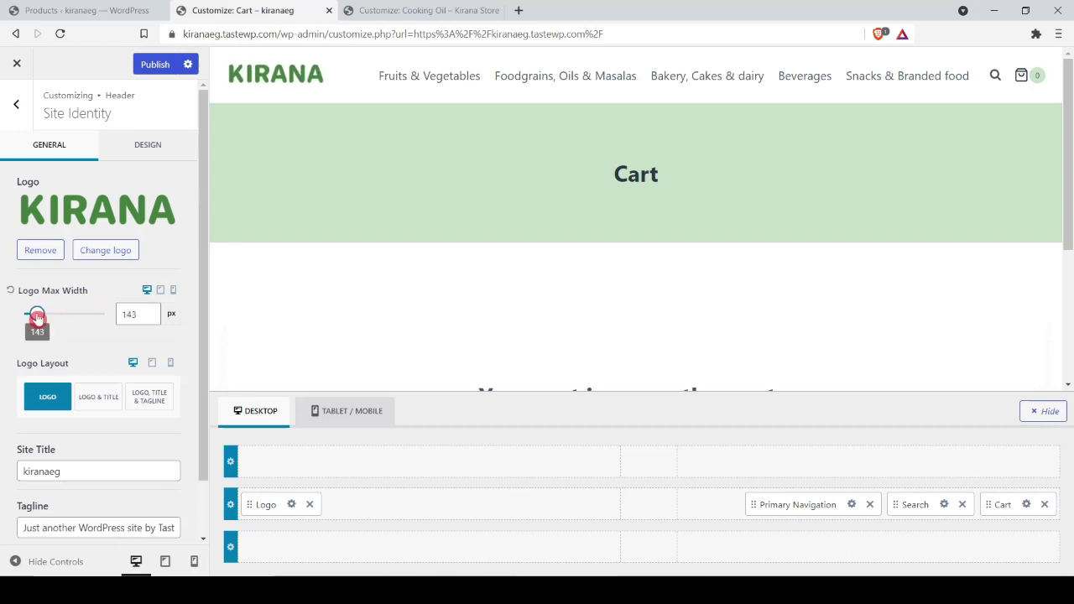
{"action": "left_click", "coordinate": [120, 312]}
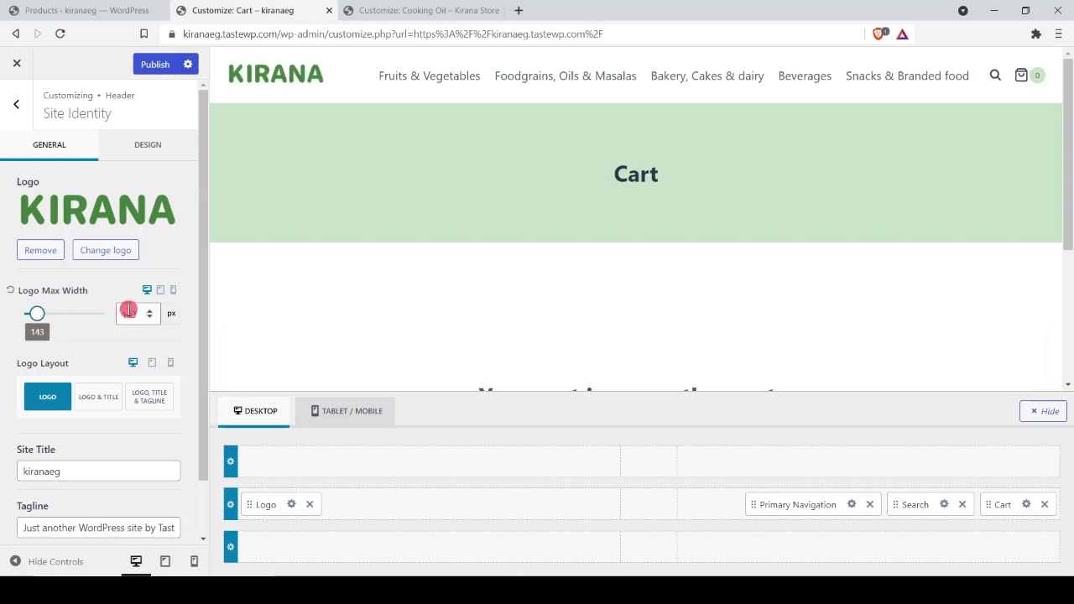
{"action": "left_click_drag", "start_coordinate": [128, 310], "coordinate": [148, 314]}
{"action": "type", "text": "50"}
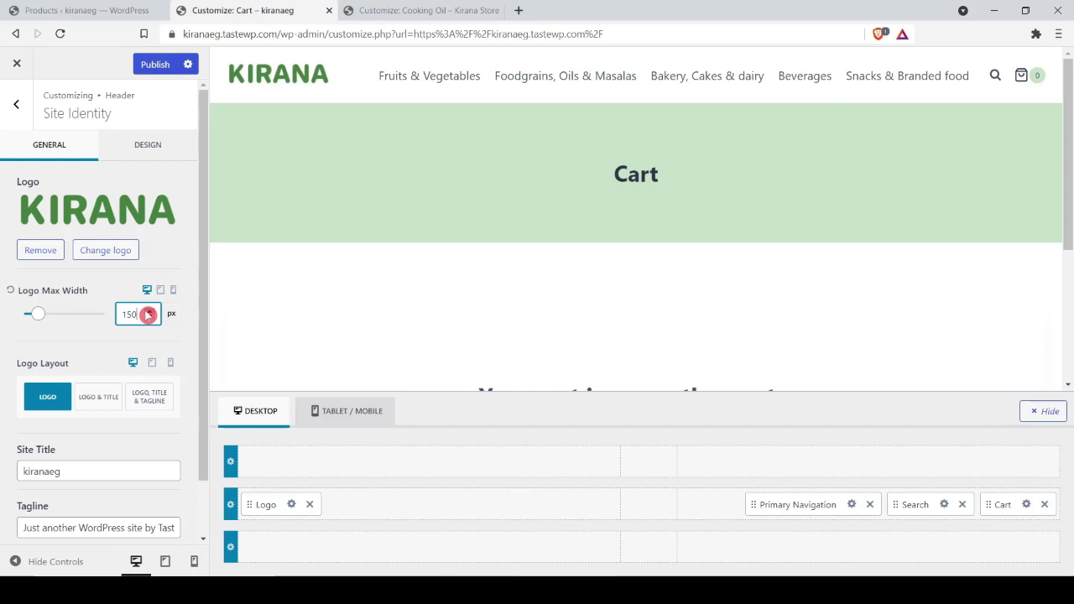
Step: Review the site title and tagline fields in Site Identity
{"action": "left_click", "coordinate": [90, 463]}
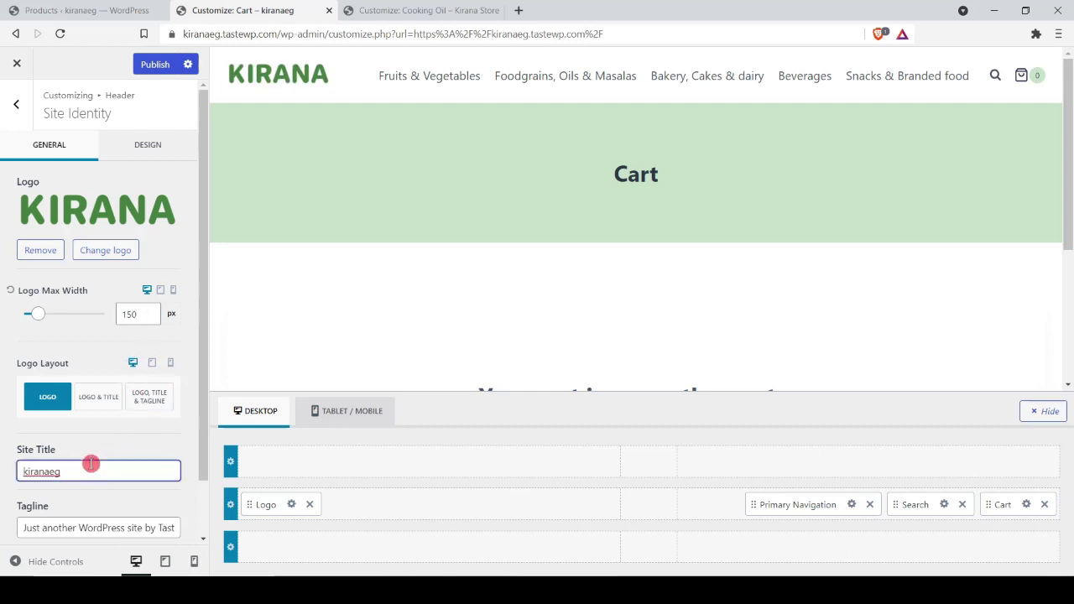
{"action": "scroll", "coordinate": [91, 463], "scroll_direction": "down", "scroll_amount": 1}
{"action": "left_click", "coordinate": [91, 464]}
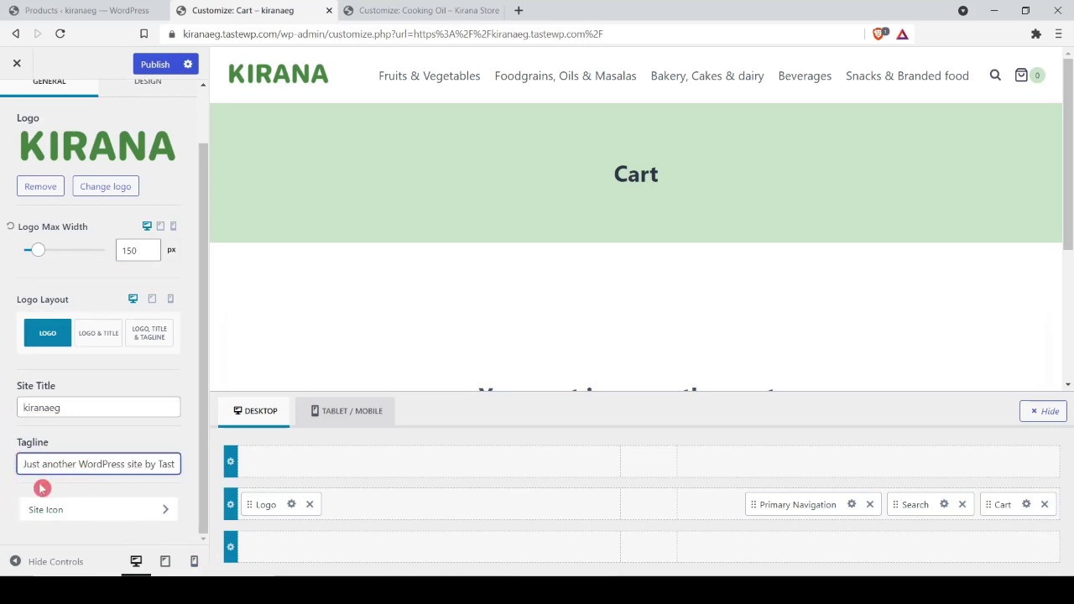
{"action": "left_click", "coordinate": [42, 509]}
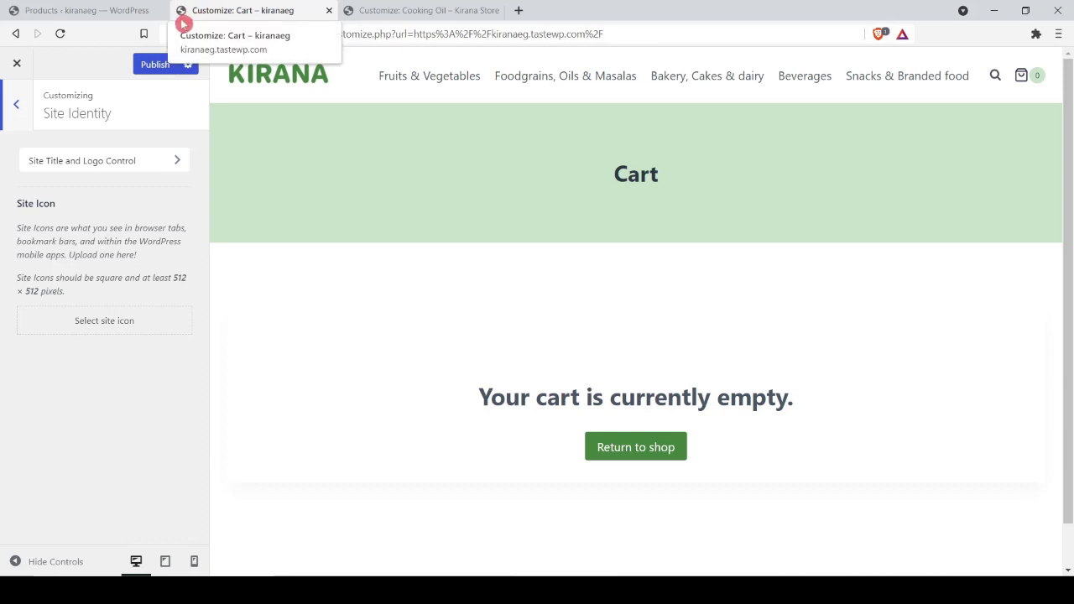
Step: Move Primary Navigation into the bottom header row beneath the logo, then view the reference store tab
{"action": "left_click", "coordinate": [13, 106]}
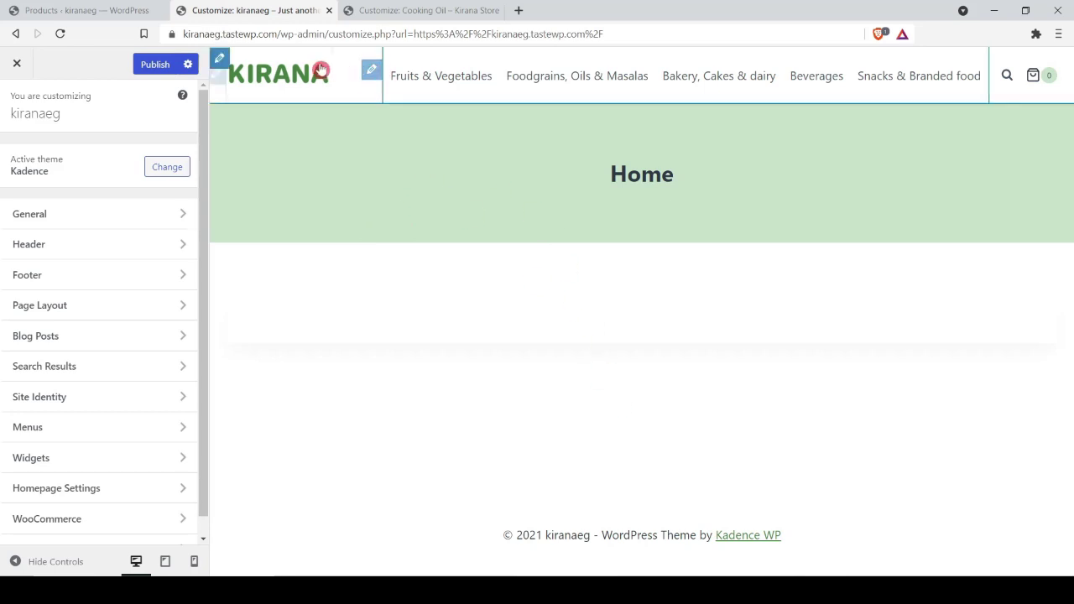
{"action": "left_click", "coordinate": [220, 57]}
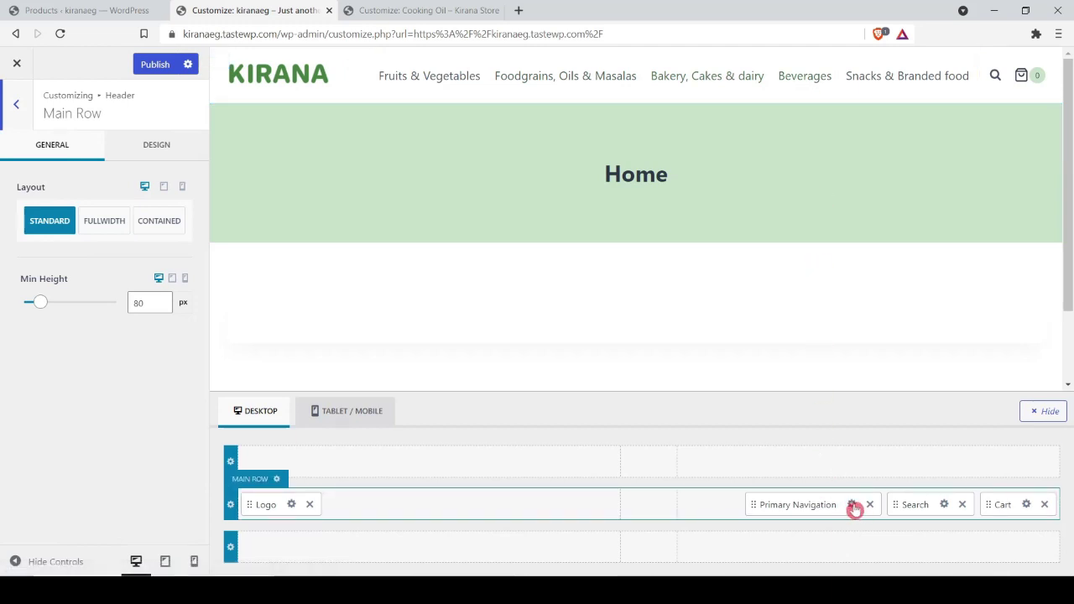
{"action": "left_click_drag", "start_coordinate": [855, 510], "coordinate": [663, 550]}
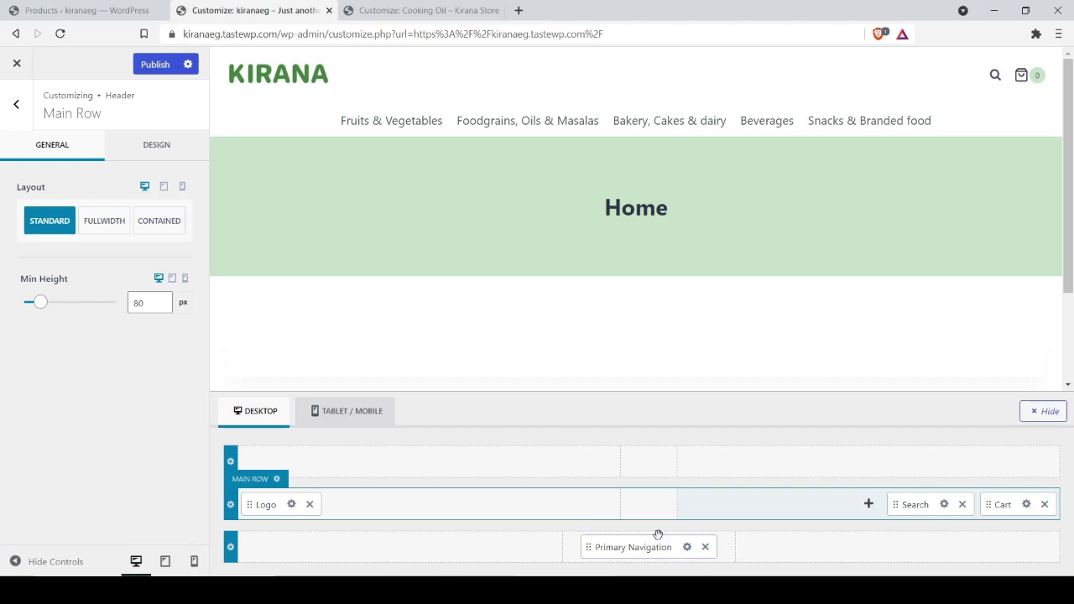
{"action": "left_click", "coordinate": [641, 510]}
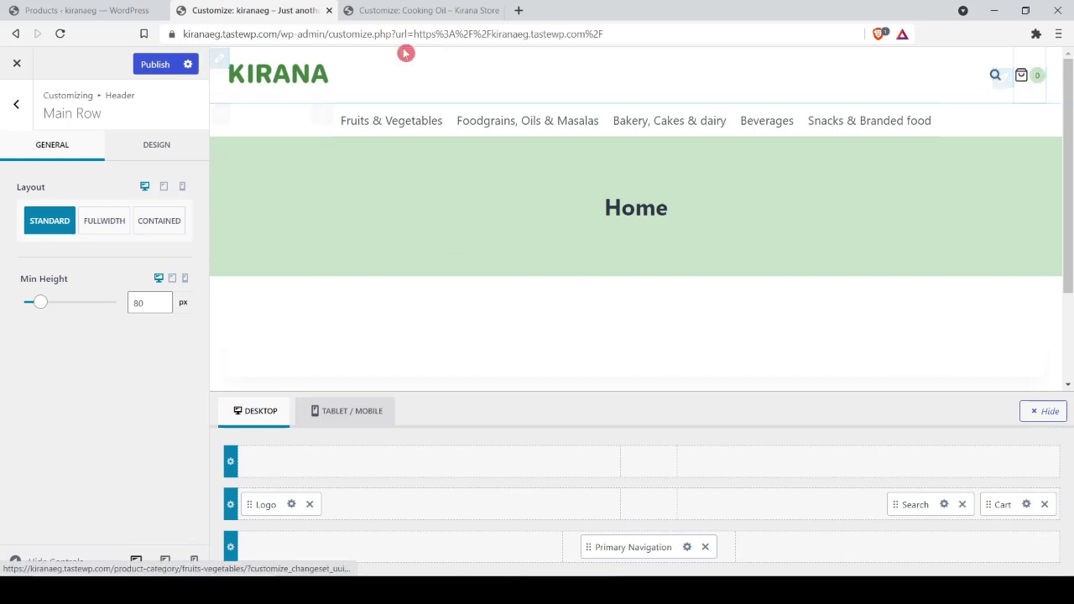
{"action": "left_click", "coordinate": [403, 10]}
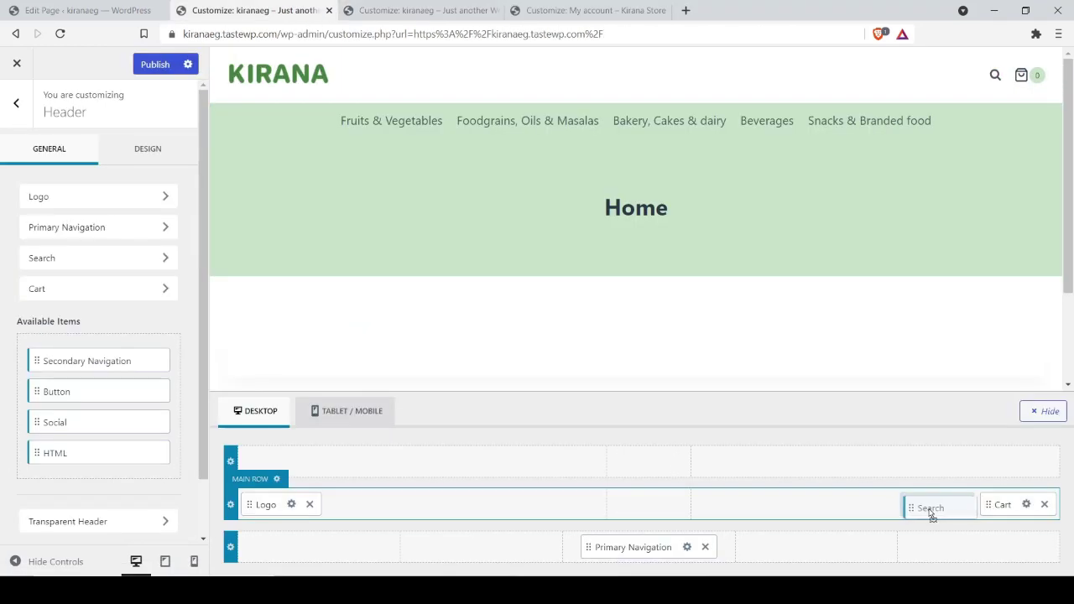
Step: Place Search after Cart and add a Button item to the main header row's right end
{"action": "left_click_drag", "start_coordinate": [936, 512], "coordinate": [1013, 506]}
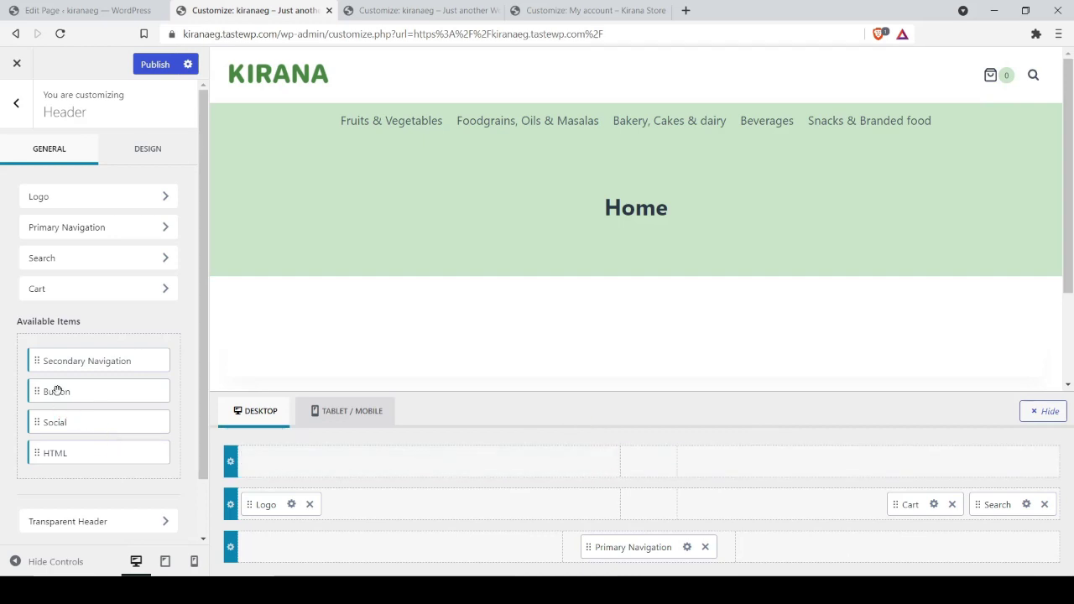
{"action": "left_click_drag", "start_coordinate": [57, 392], "coordinate": [857, 507]}
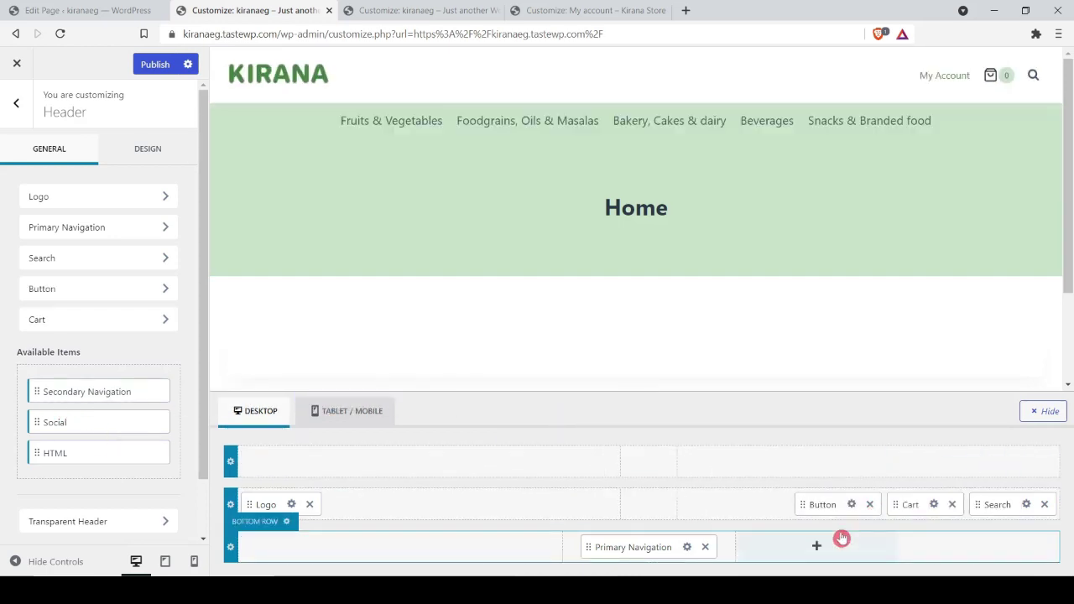
{"action": "left_click", "coordinate": [870, 504]}
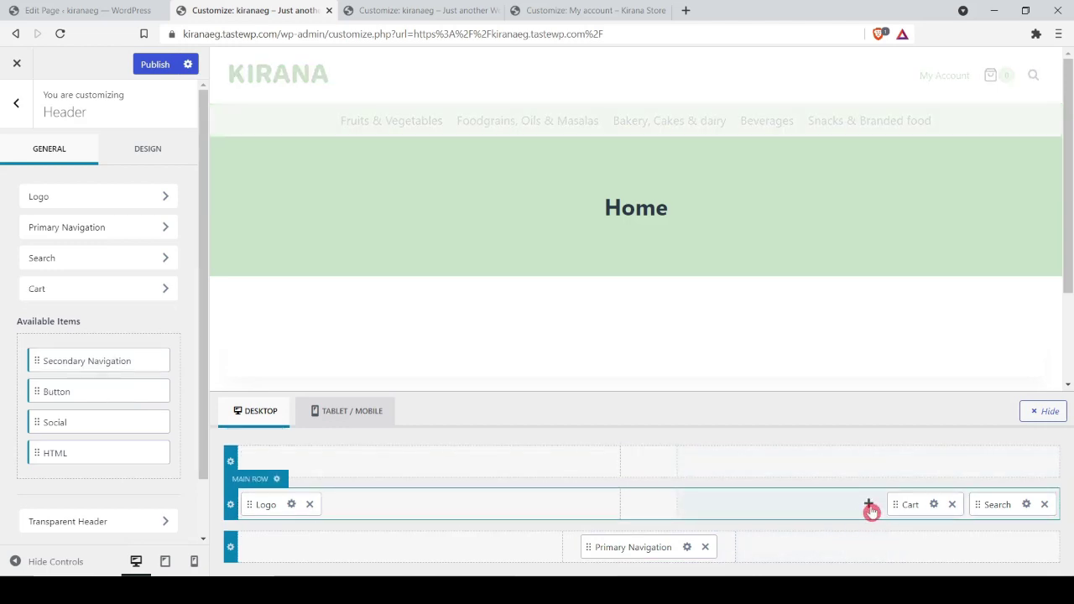
{"action": "left_click", "coordinate": [869, 506]}
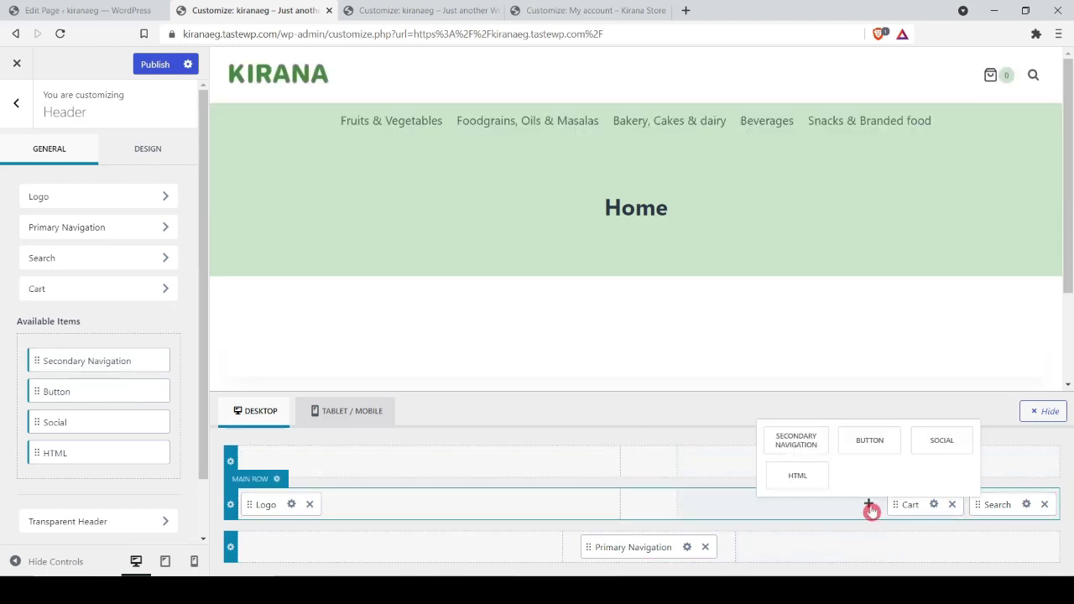
{"action": "left_click", "coordinate": [880, 447]}
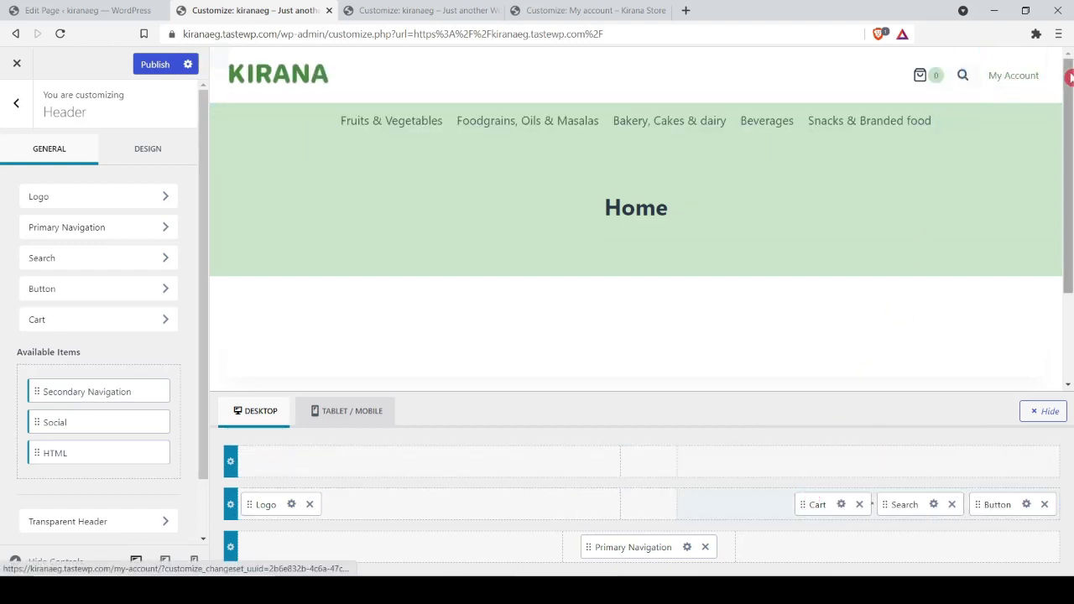
Step: Move the header button before the cart and change its label to 'My Account'
{"action": "left_click_drag", "start_coordinate": [983, 503], "coordinate": [827, 509]}
{"action": "left_click", "coordinate": [827, 508]}
{"action": "triple_click", "coordinate": [116, 203]}
{"action": "type", "text": "M"}
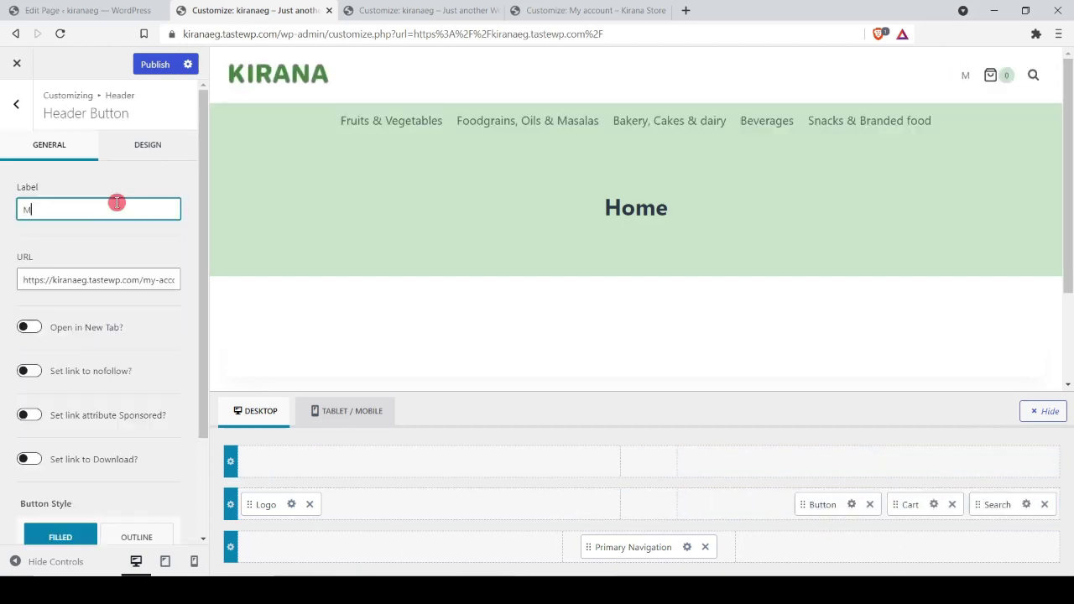
{"action": "type", "text": "y Account"}
{"action": "left_click_drag", "start_coordinate": [126, 280], "coordinate": [187, 286]}
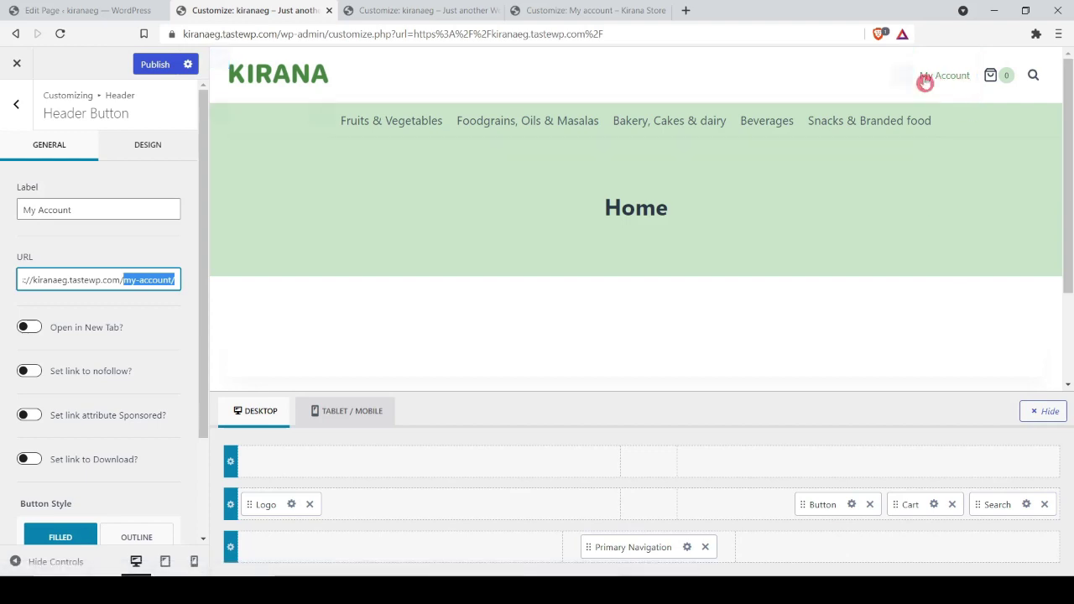
Step: Make the header button medium-sized with a fully transparent background
{"action": "left_click", "coordinate": [151, 145]}
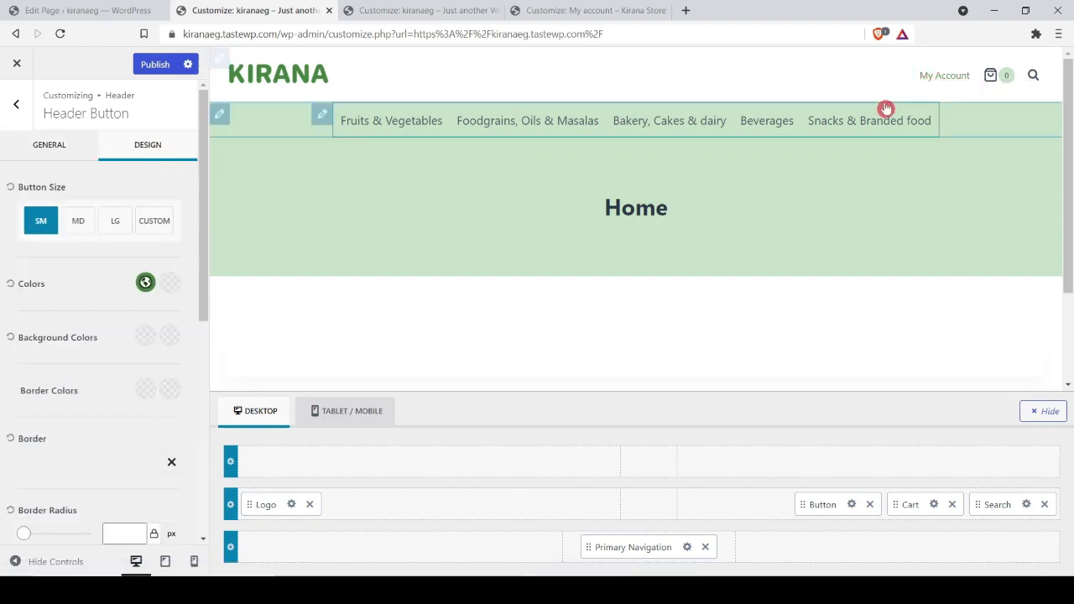
{"action": "left_click", "coordinate": [69, 228]}
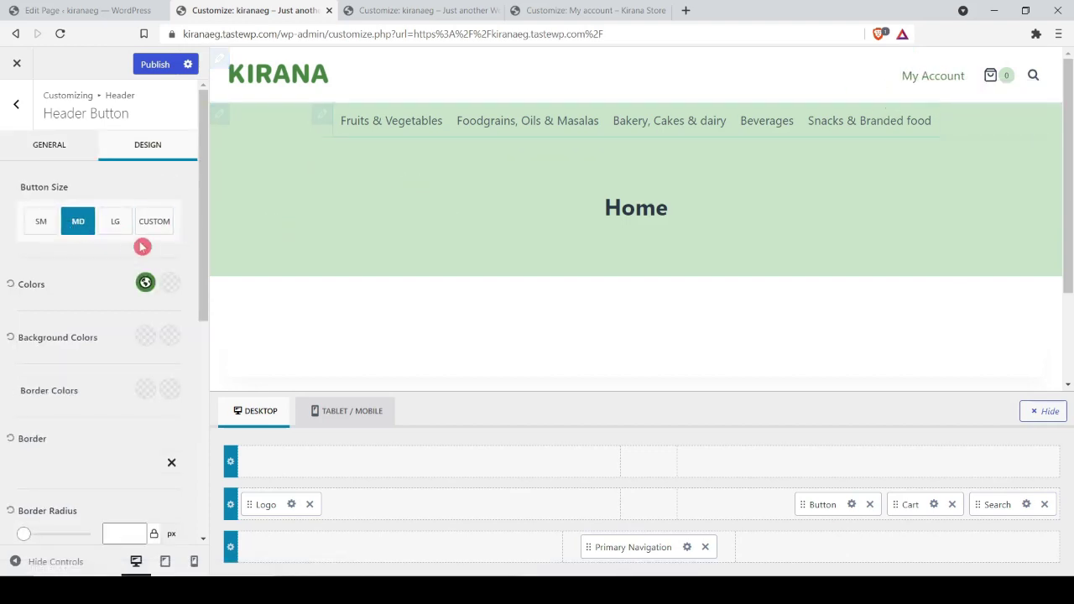
{"action": "left_click", "coordinate": [146, 336]}
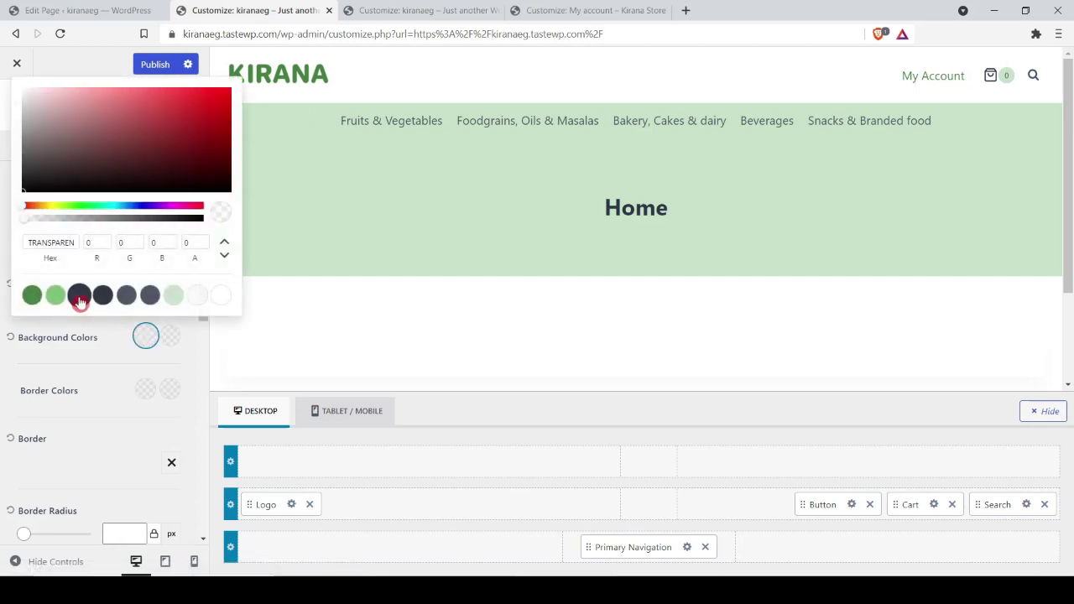
{"action": "left_click", "coordinate": [78, 295]}
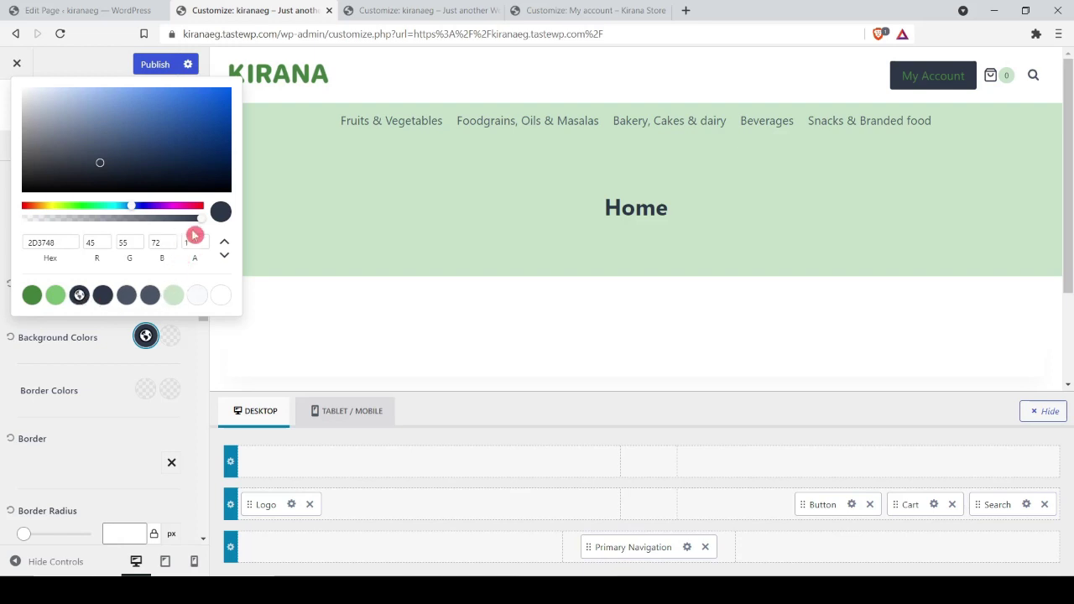
{"action": "left_click_drag", "start_coordinate": [198, 218], "coordinate": [10, 243]}
{"action": "left_click", "coordinate": [5, 359]}
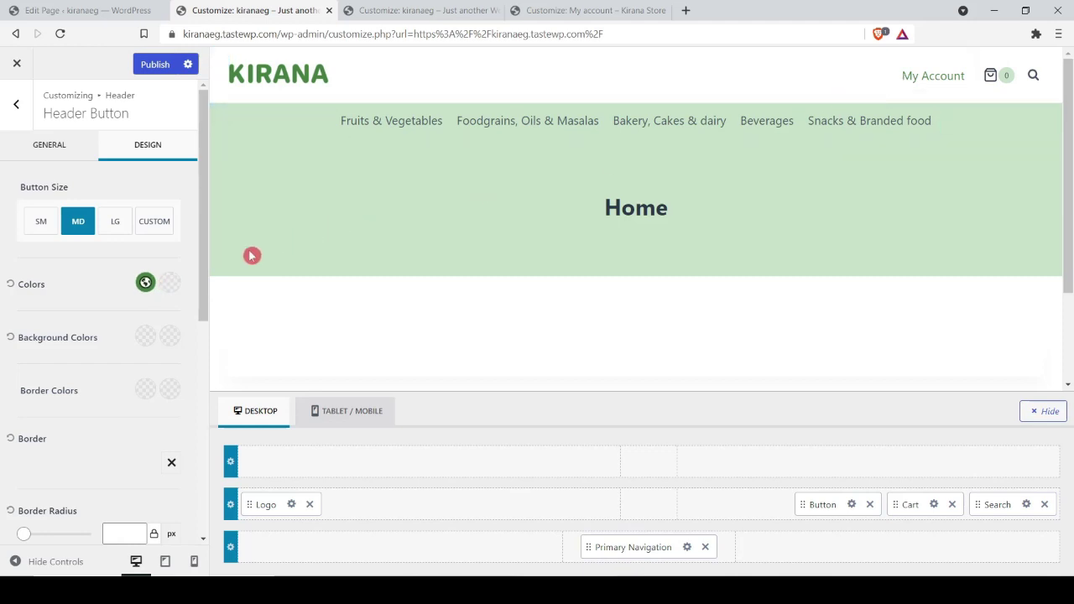
Step: Switch the header button to size SM and set its font size to 14px
{"action": "left_click", "coordinate": [37, 225]}
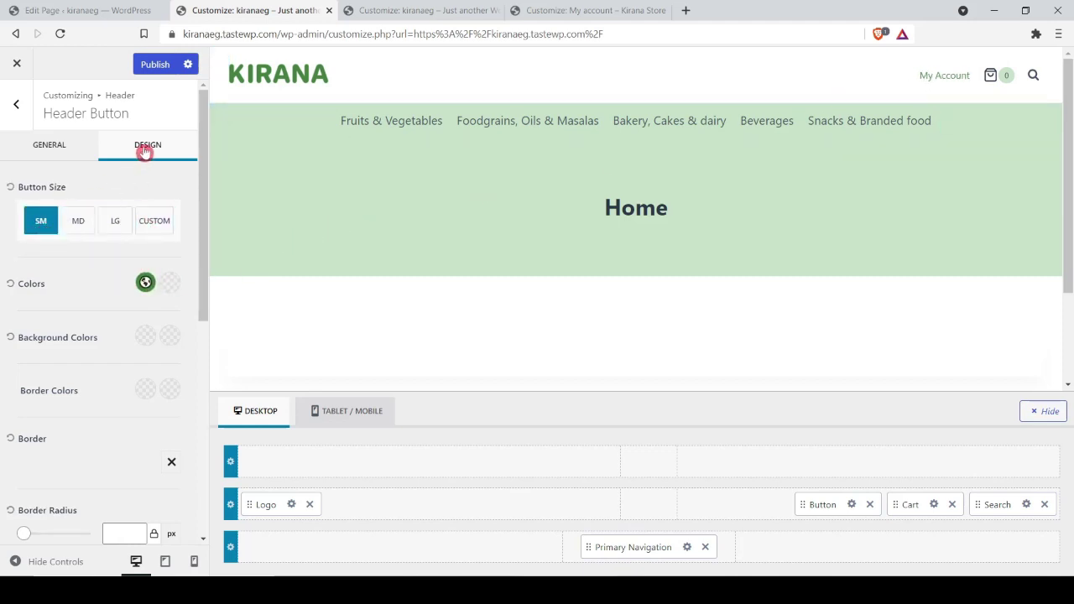
{"action": "scroll", "coordinate": [115, 327], "scroll_direction": "down", "scroll_amount": 5}
{"action": "left_click", "coordinate": [74, 269]}
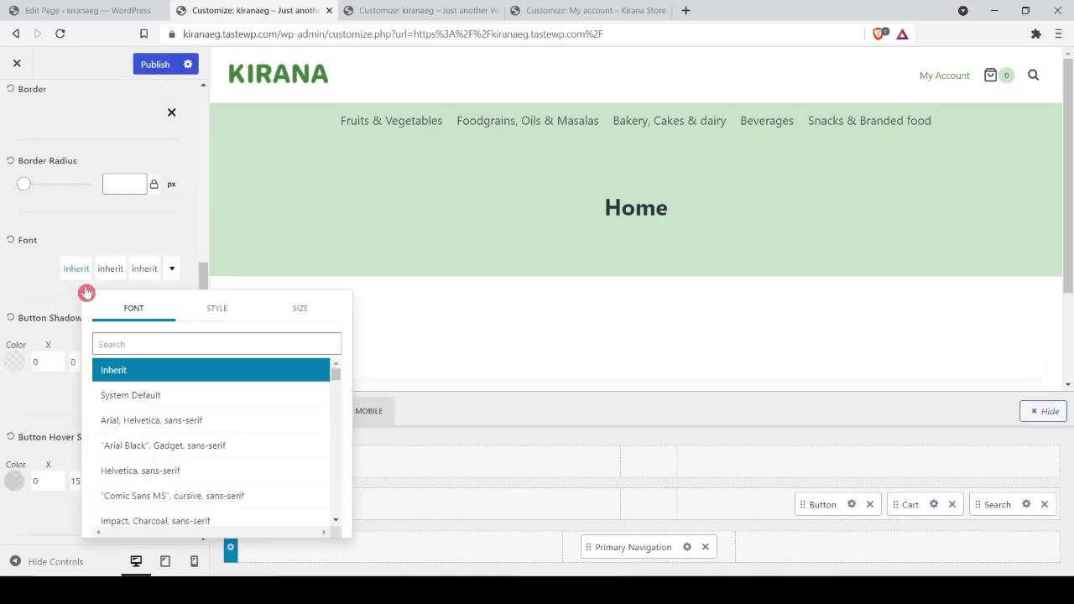
{"action": "left_click", "coordinate": [290, 309]}
{"action": "left_click", "coordinate": [252, 369]}
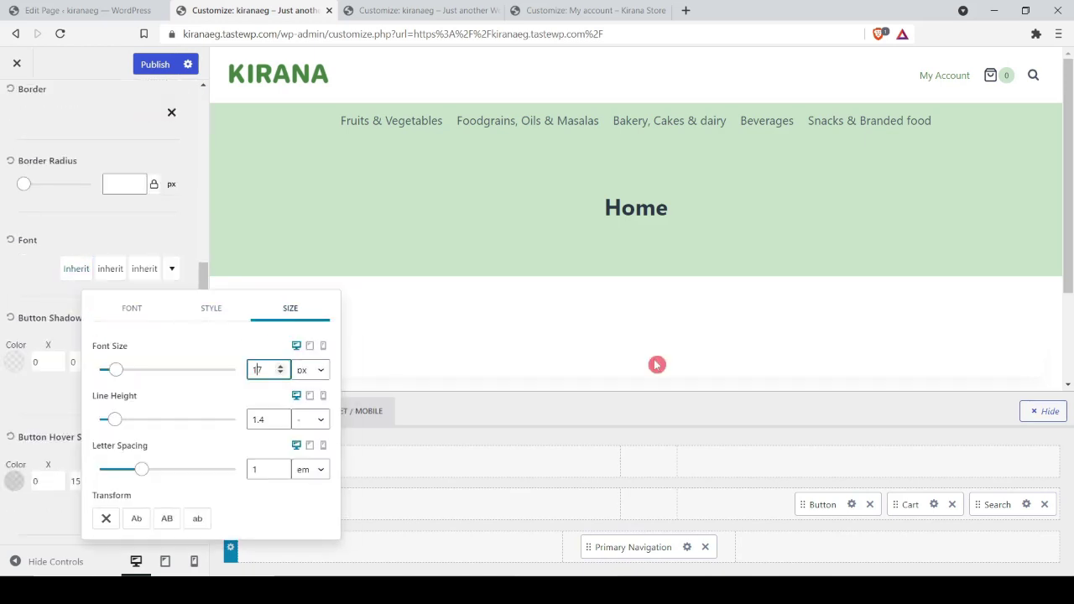
{"action": "type", "text": "17"}
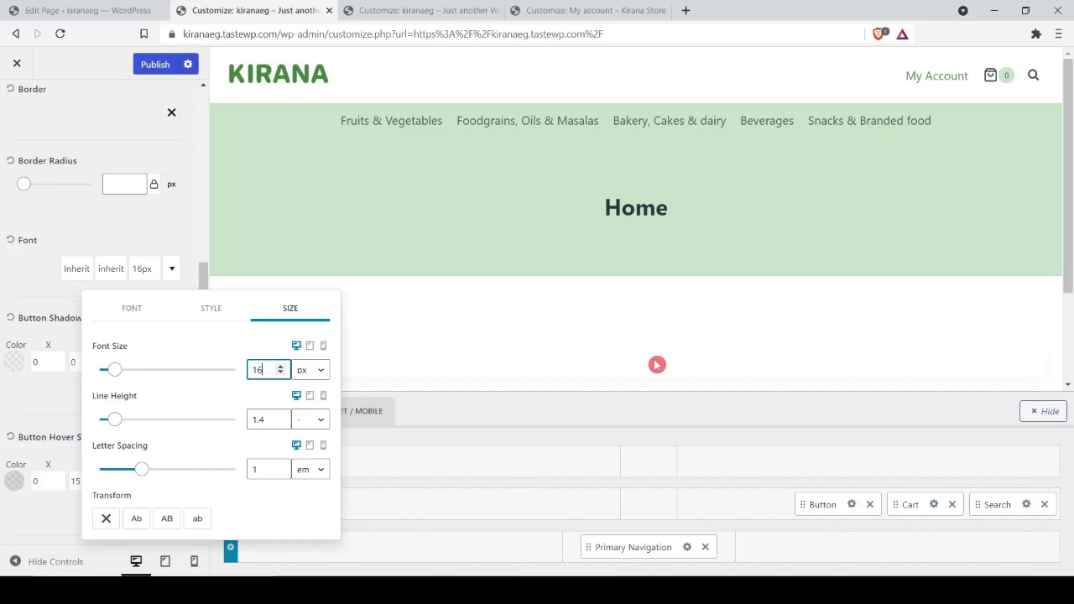
{"action": "left_click", "coordinate": [658, 365]}
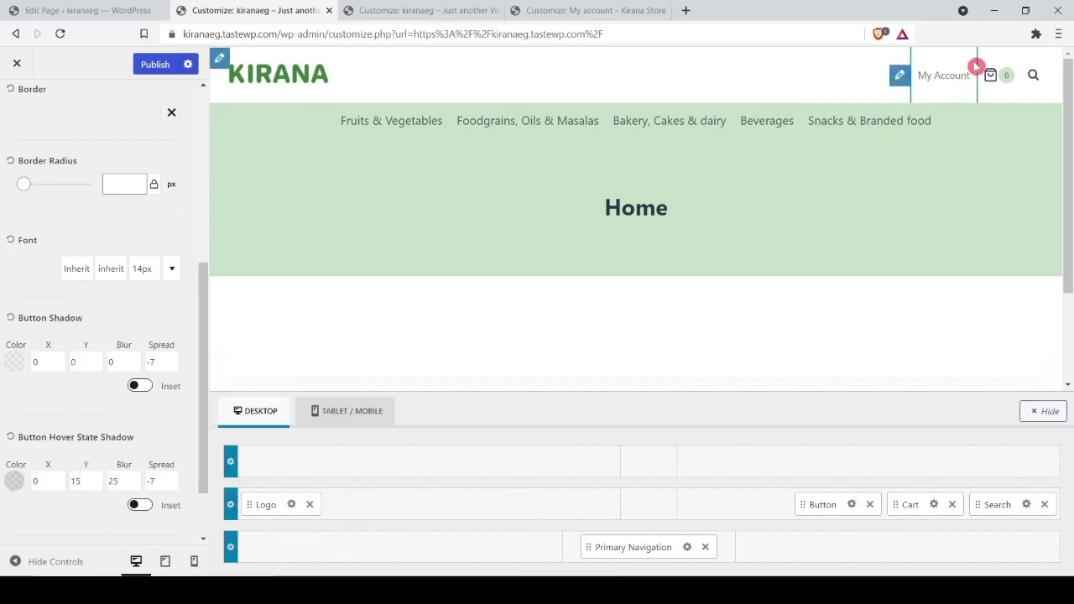
Step: Switch to the tablet/mobile header and preview its off-canvas menu
{"action": "left_click", "coordinate": [337, 412]}
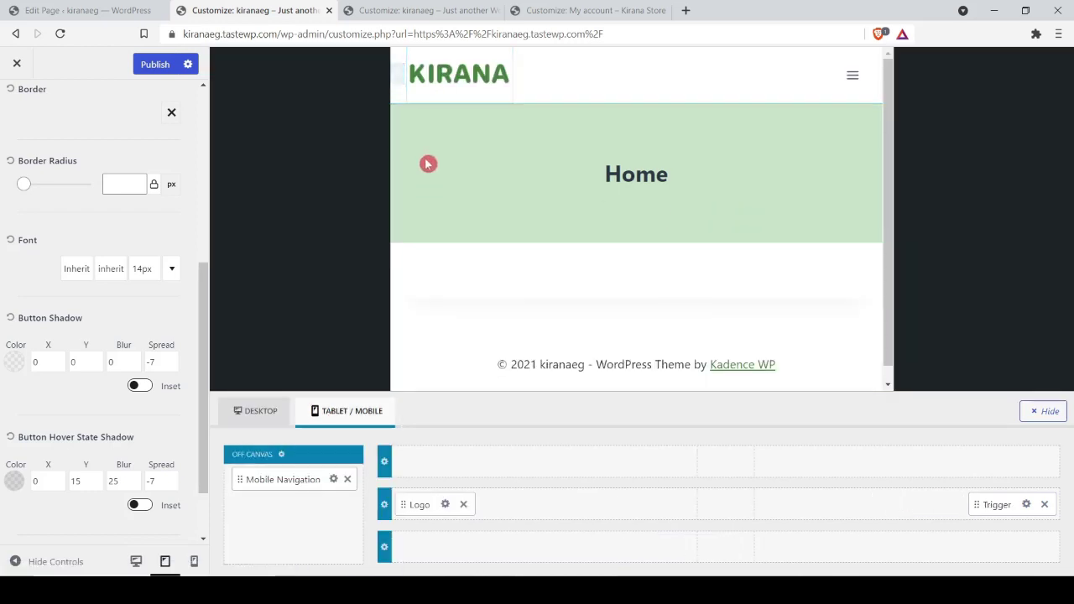
{"action": "left_click", "coordinate": [439, 82], "text": "shift"}
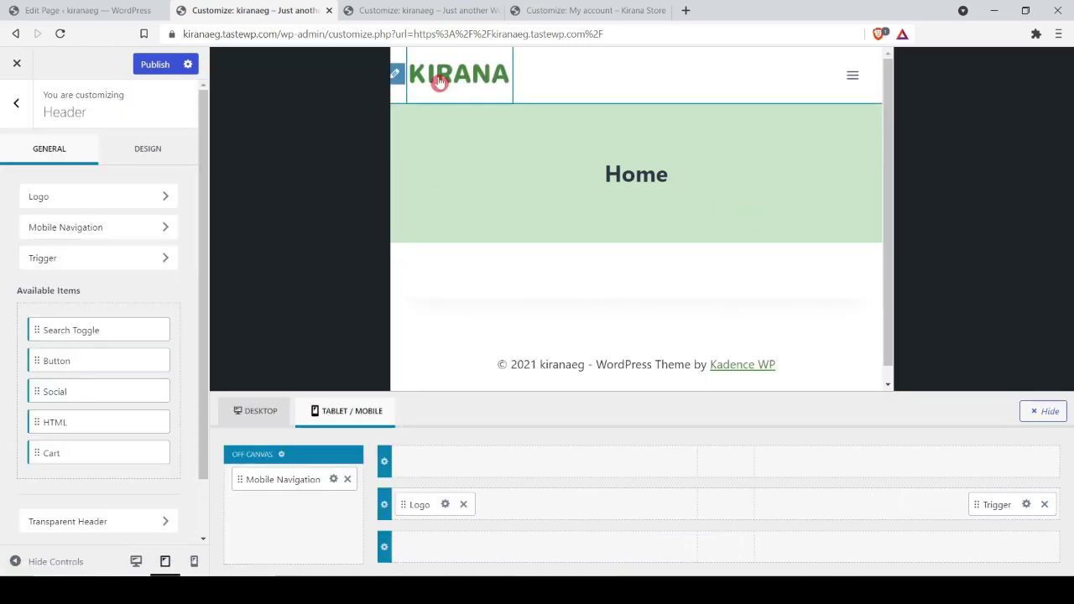
{"action": "left_click", "coordinate": [854, 78]}
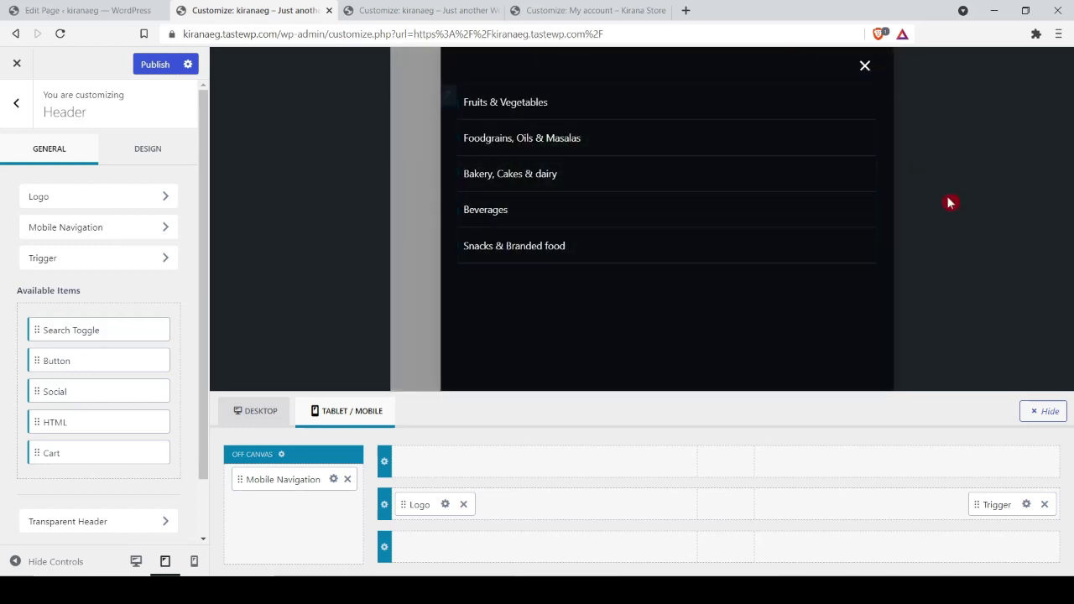
{"action": "left_click", "coordinate": [865, 67]}
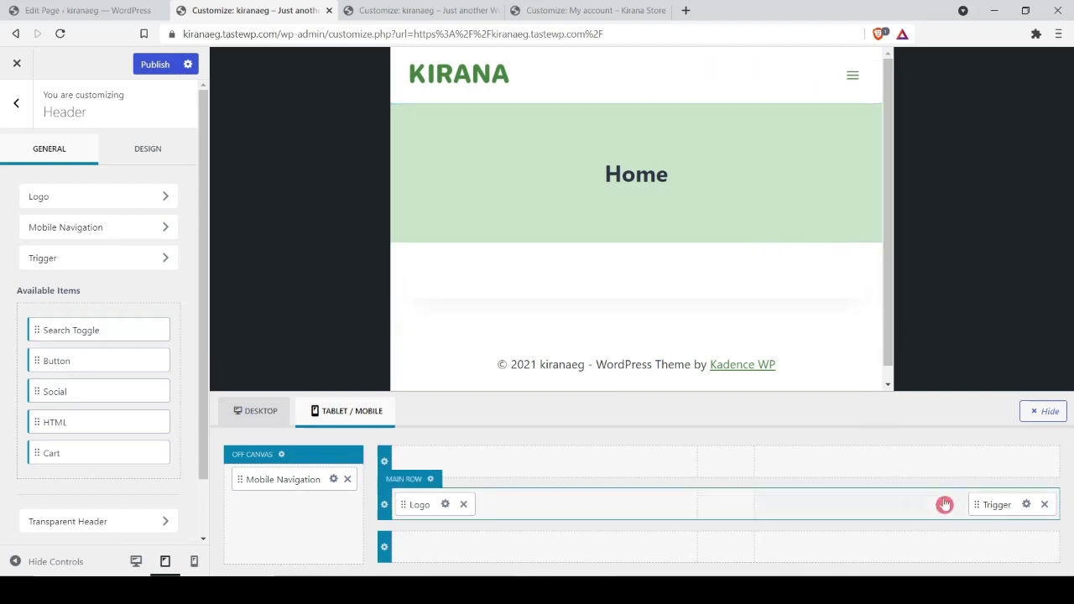
Step: Add Cart and Search Toggle to the mobile header's main row
{"action": "left_click", "coordinate": [908, 504]}
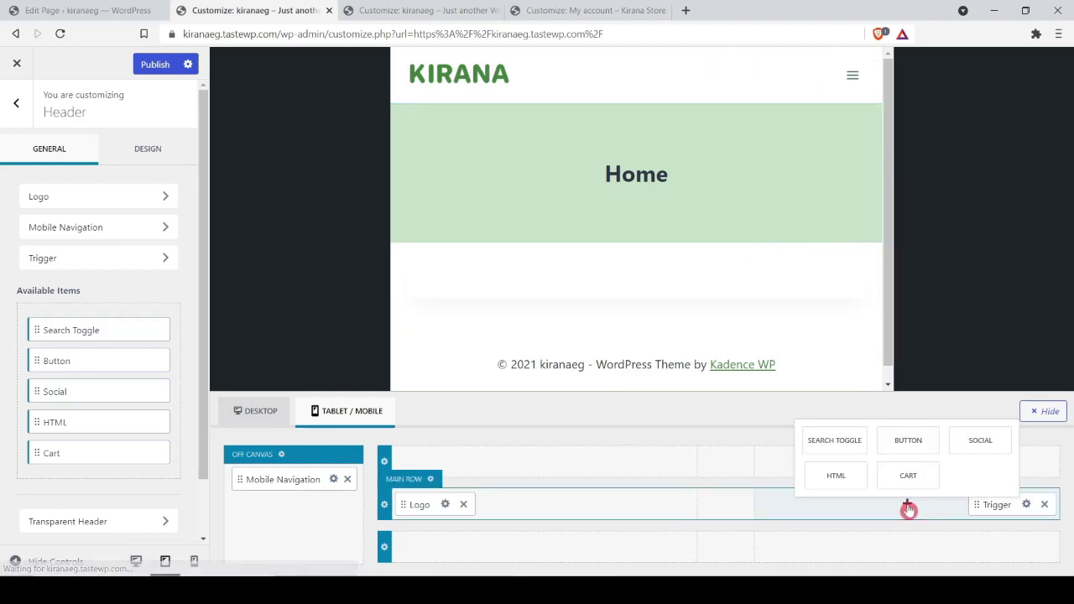
{"action": "left_click", "coordinate": [908, 478]}
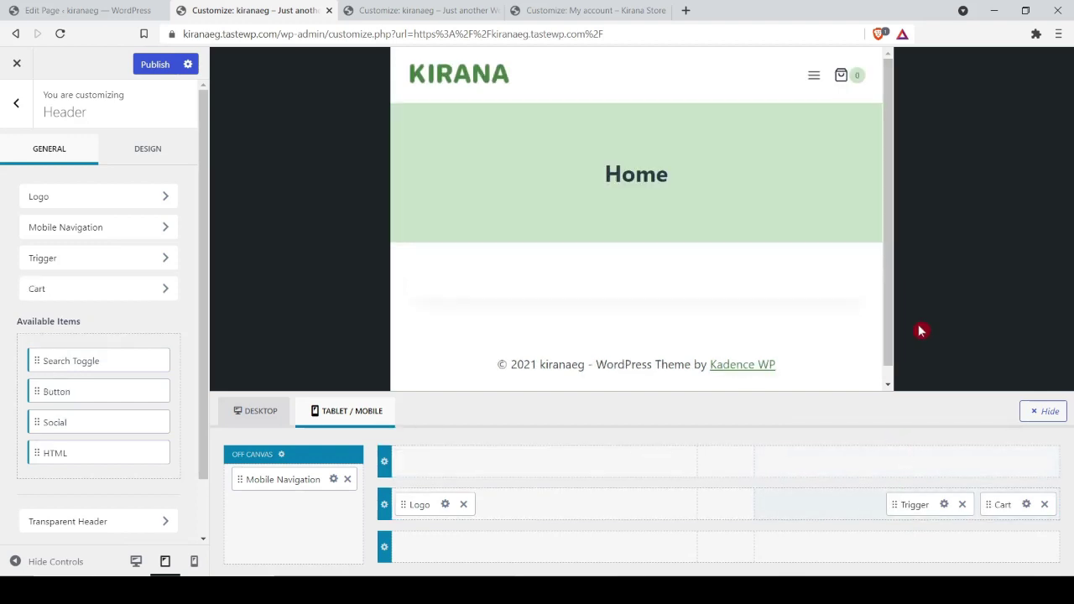
{"action": "left_click", "coordinate": [858, 507]}
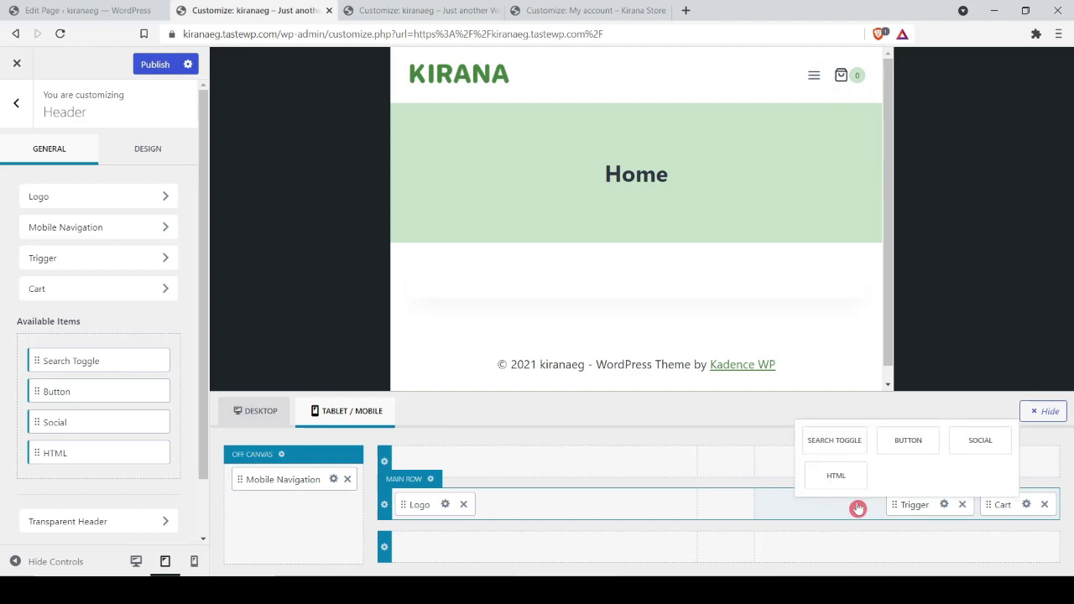
{"action": "left_click", "coordinate": [831, 443]}
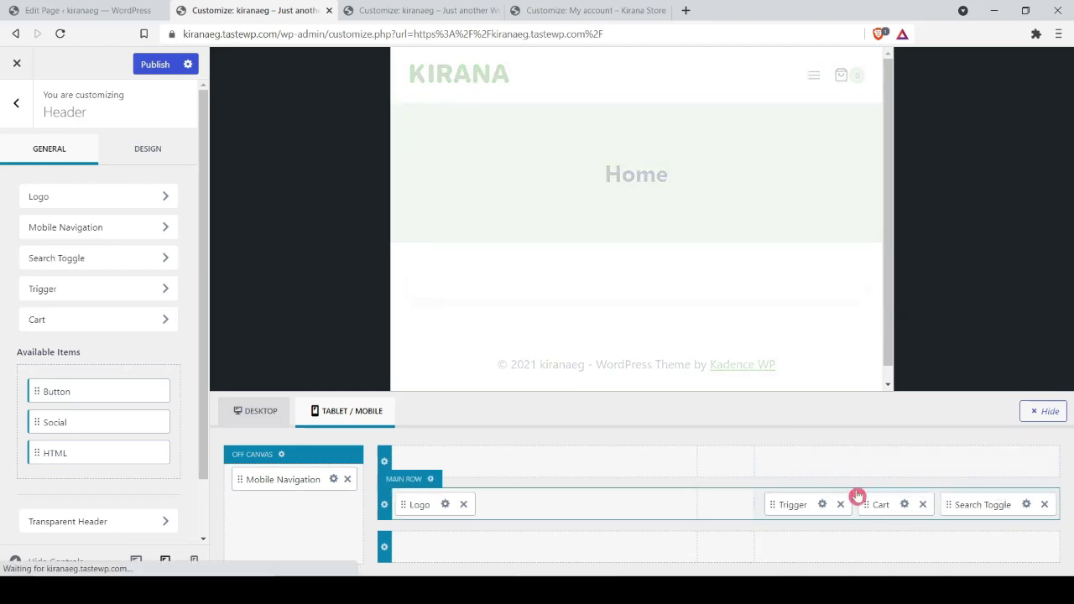
Step: Move the menu trigger to the left of the logo in the mobile header
{"action": "mouse_move", "coordinate": [856, 77]}
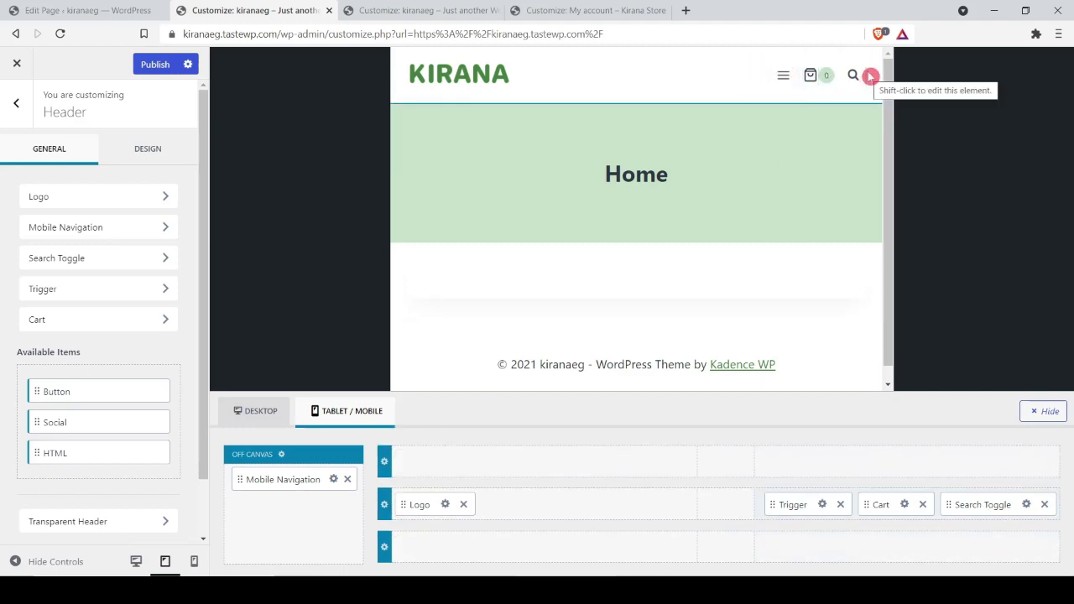
{"action": "left_click_drag", "start_coordinate": [787, 505], "coordinate": [413, 506]}
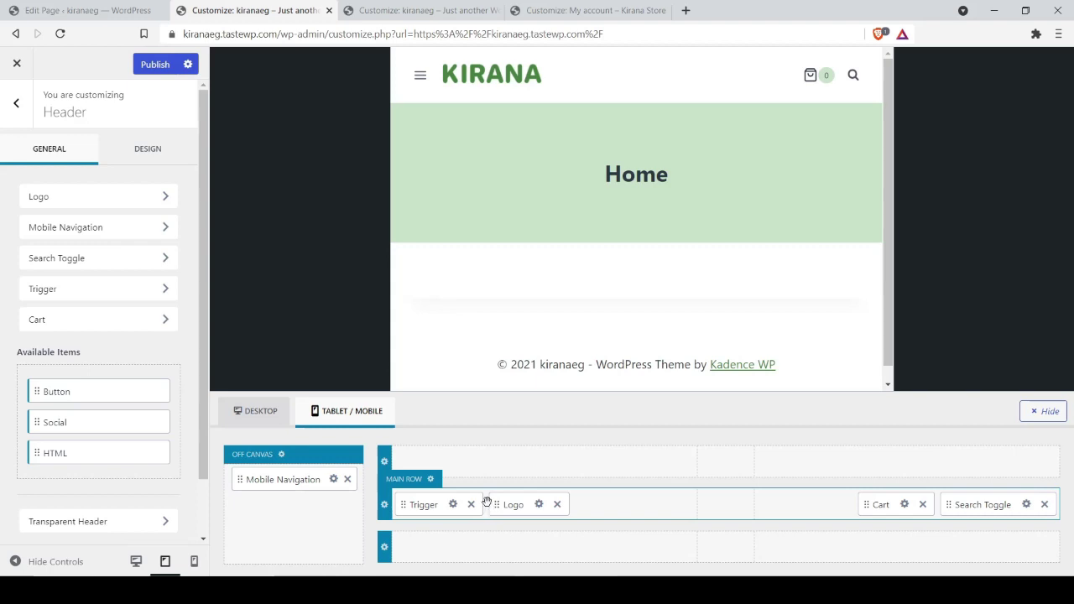
{"action": "left_click", "coordinate": [413, 79]}
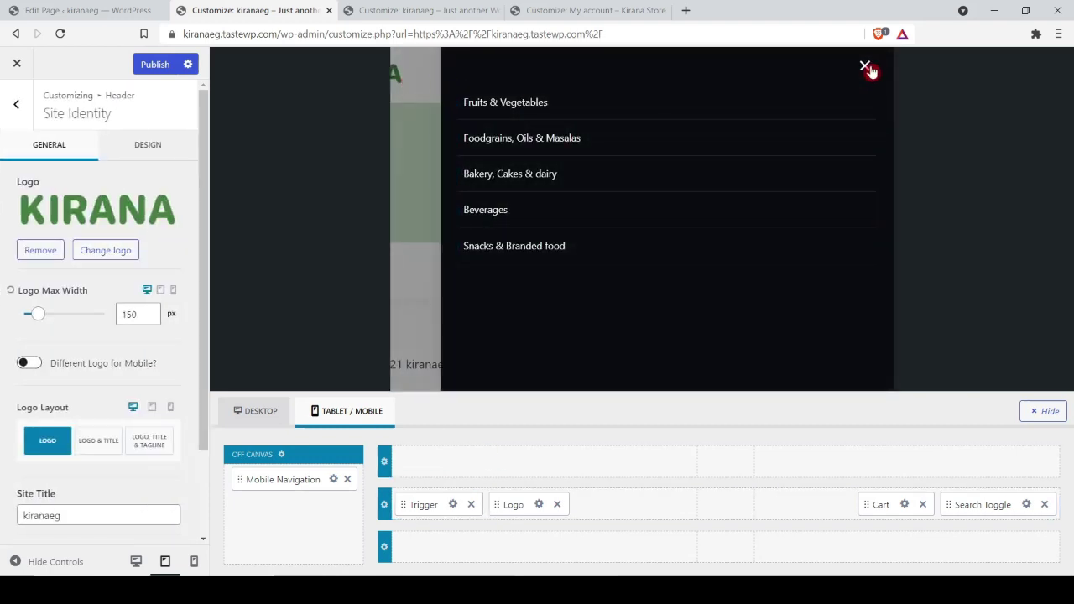
Step: Set the trigger drawer's Slide-Out Side to Left and check the menu in the preview
{"action": "left_click", "coordinate": [866, 67]}
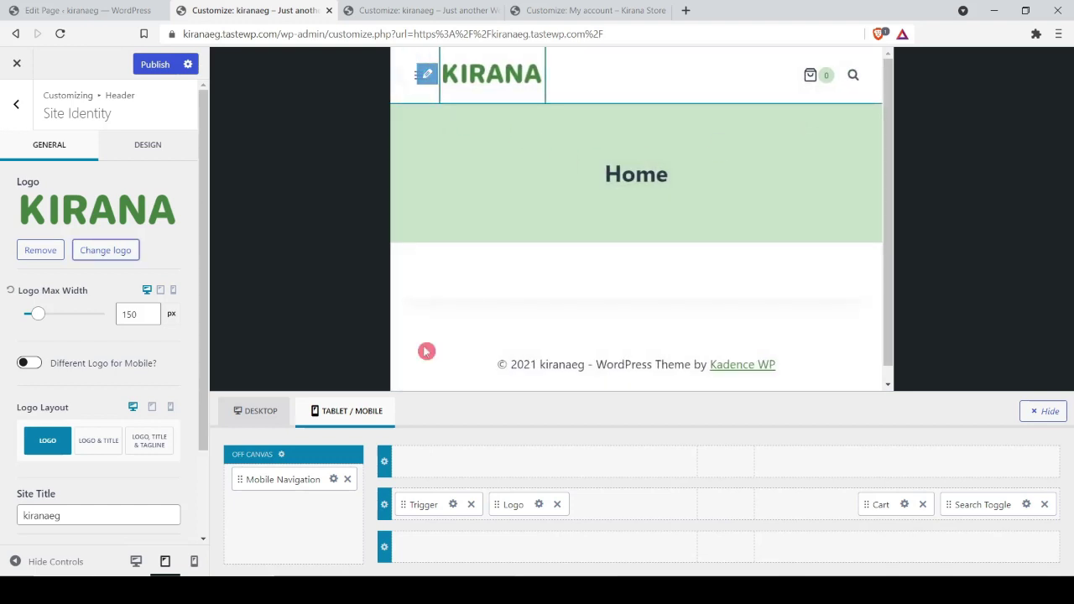
{"action": "left_click", "coordinate": [452, 506]}
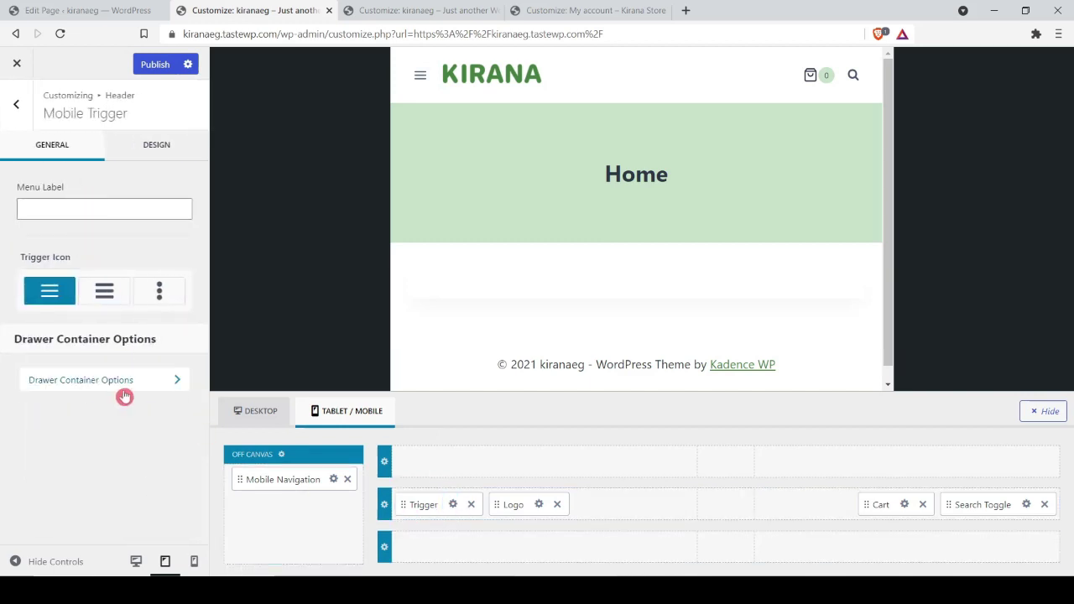
{"action": "left_click", "coordinate": [125, 386]}
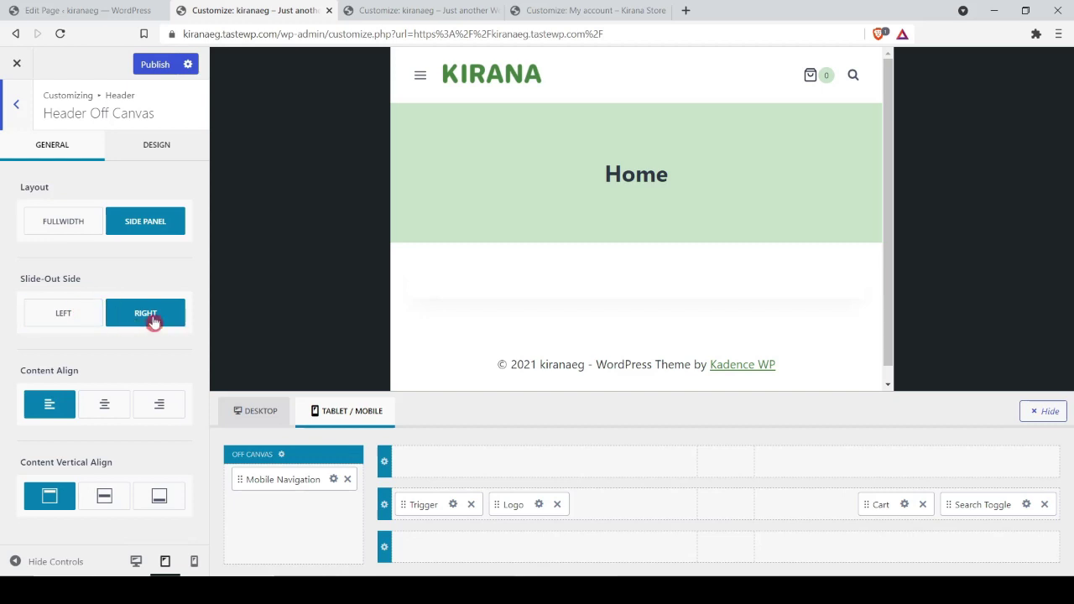
{"action": "left_click", "coordinate": [46, 316]}
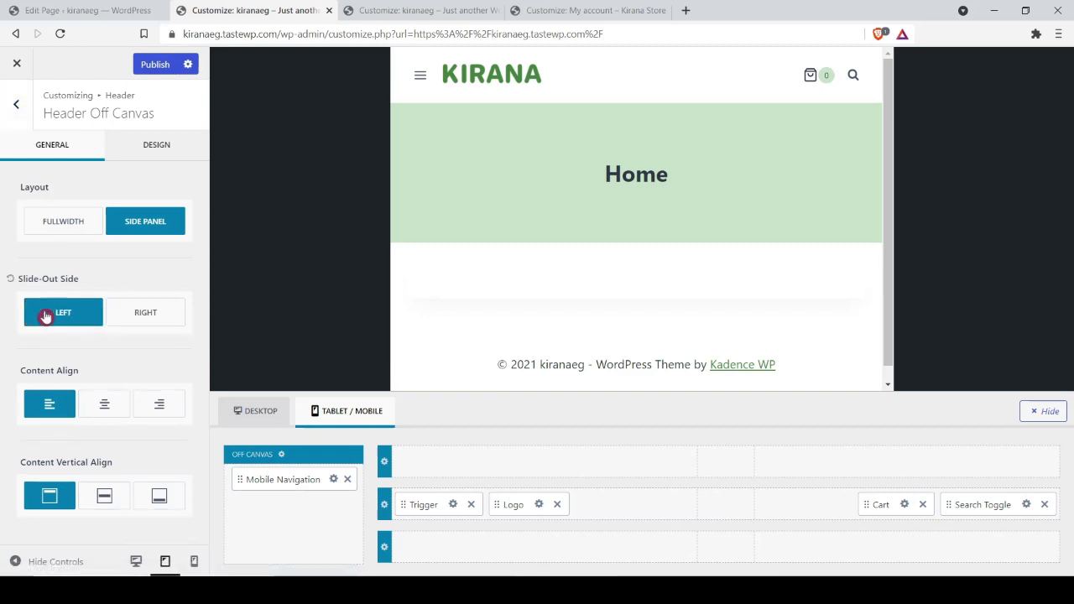
{"action": "left_click", "coordinate": [417, 82]}
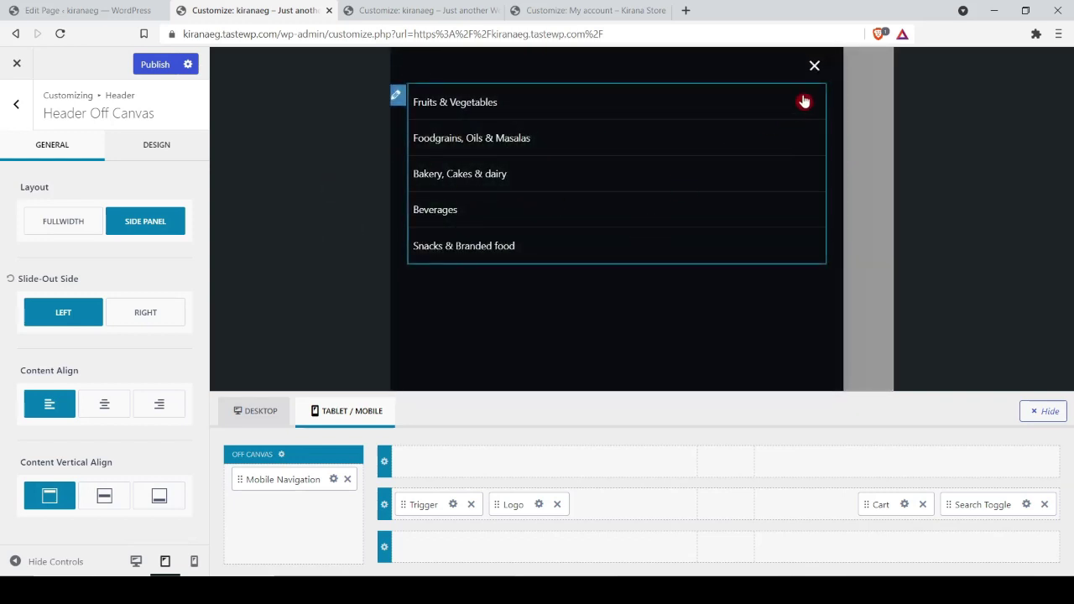
{"action": "left_click", "coordinate": [816, 66]}
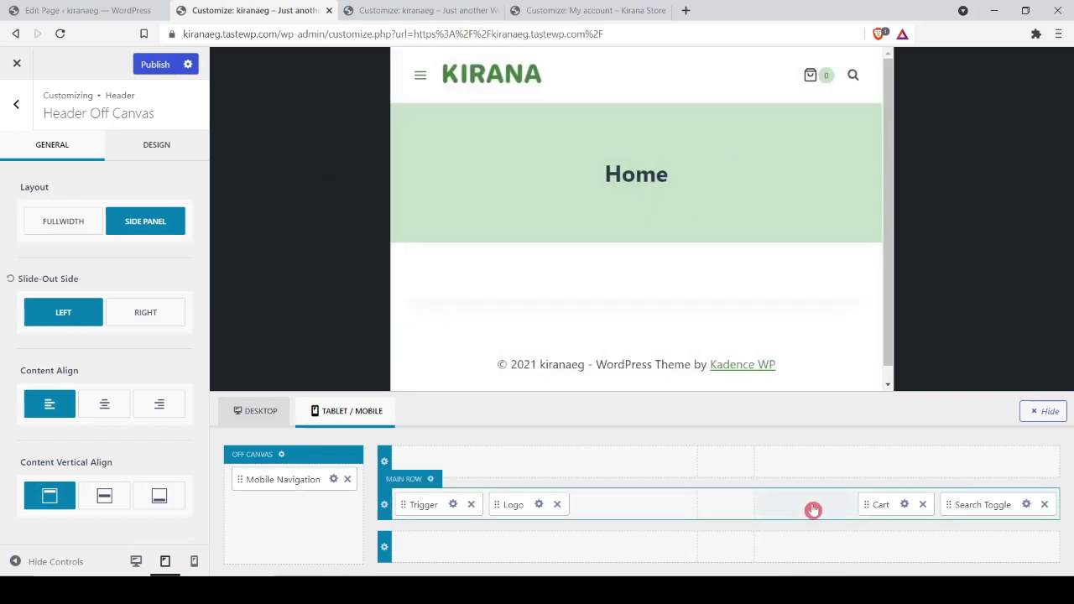
Step: Add a My Account button to the mobile main row, placed before Cart
{"action": "left_click", "coordinate": [822, 511]}
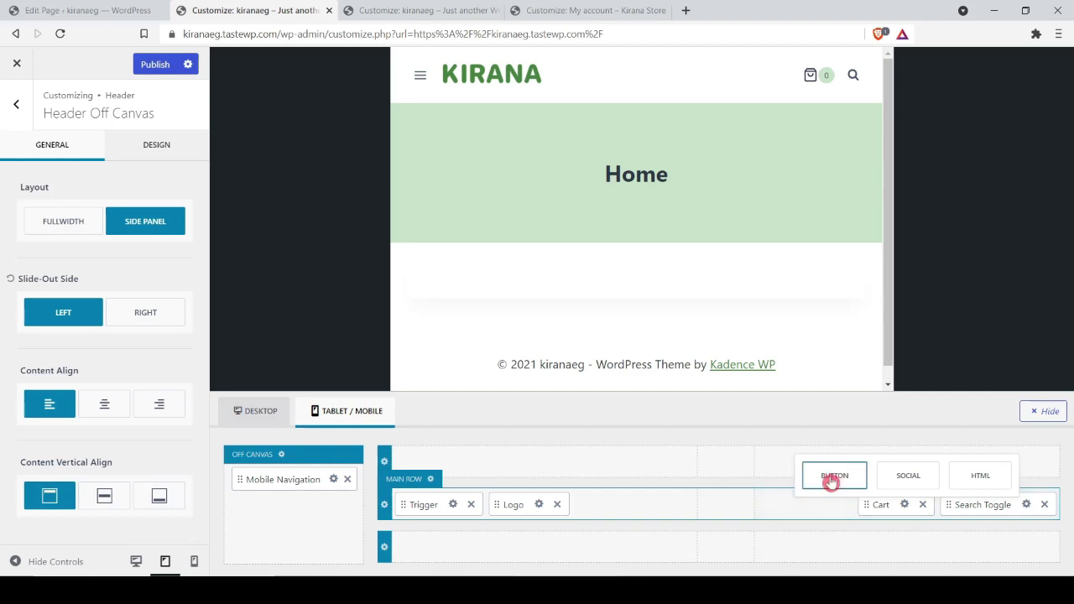
{"action": "left_click", "coordinate": [832, 474]}
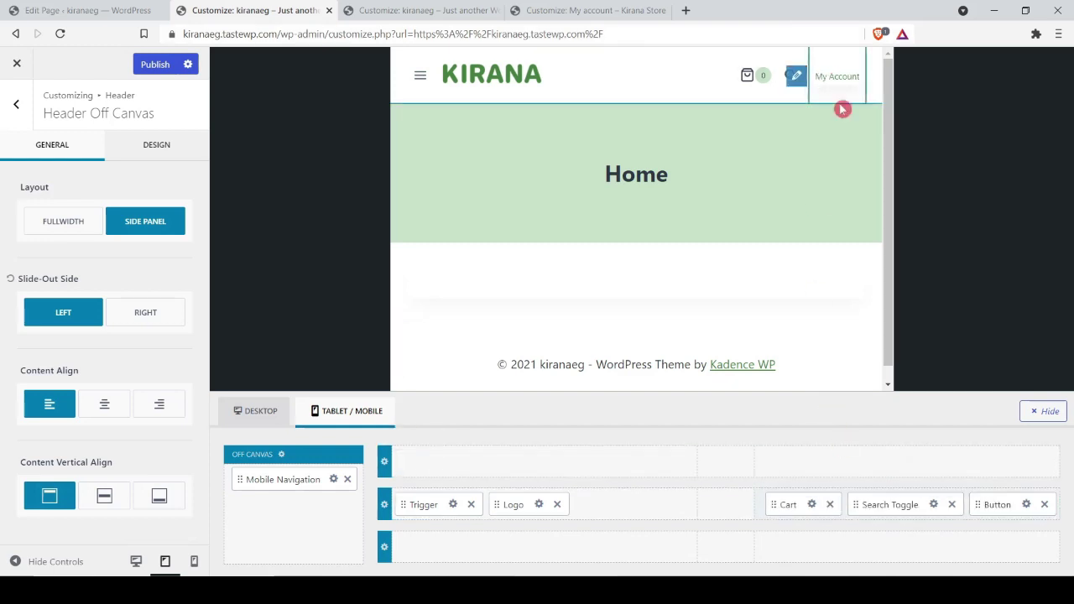
{"action": "left_click_drag", "start_coordinate": [989, 504], "coordinate": [797, 493]}
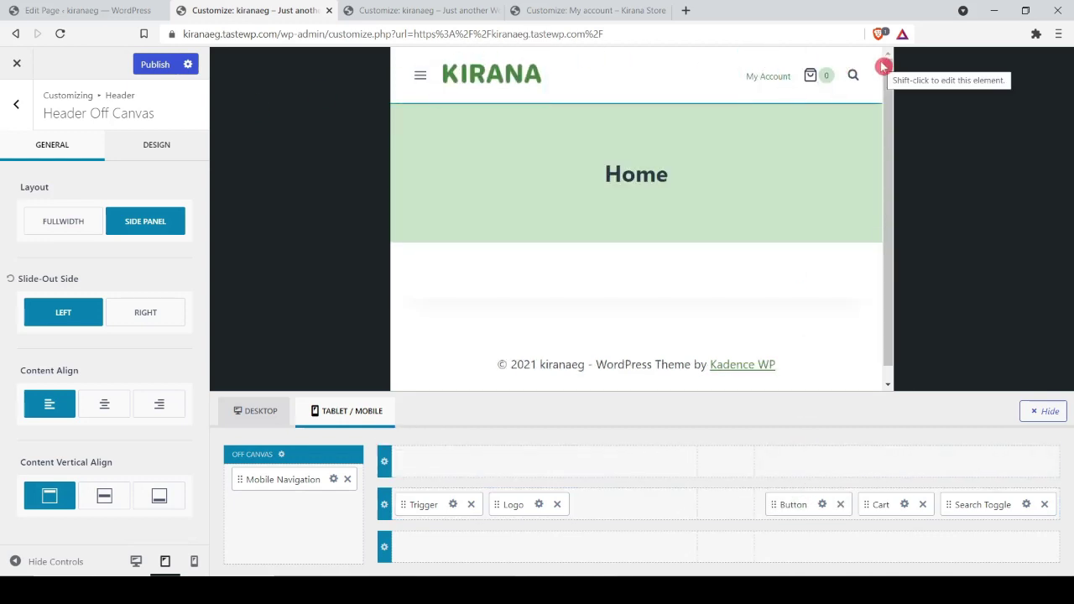
{"action": "left_click", "coordinate": [884, 67]}
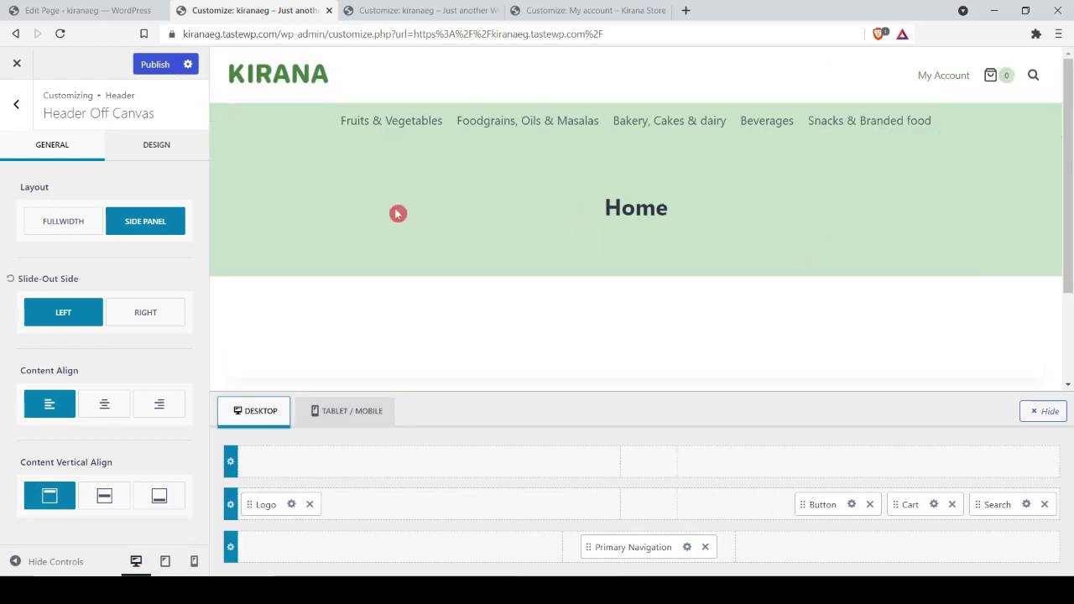
Step: Publish the header changes, open Page Title settings, and publish again
{"action": "left_click", "coordinate": [149, 65]}
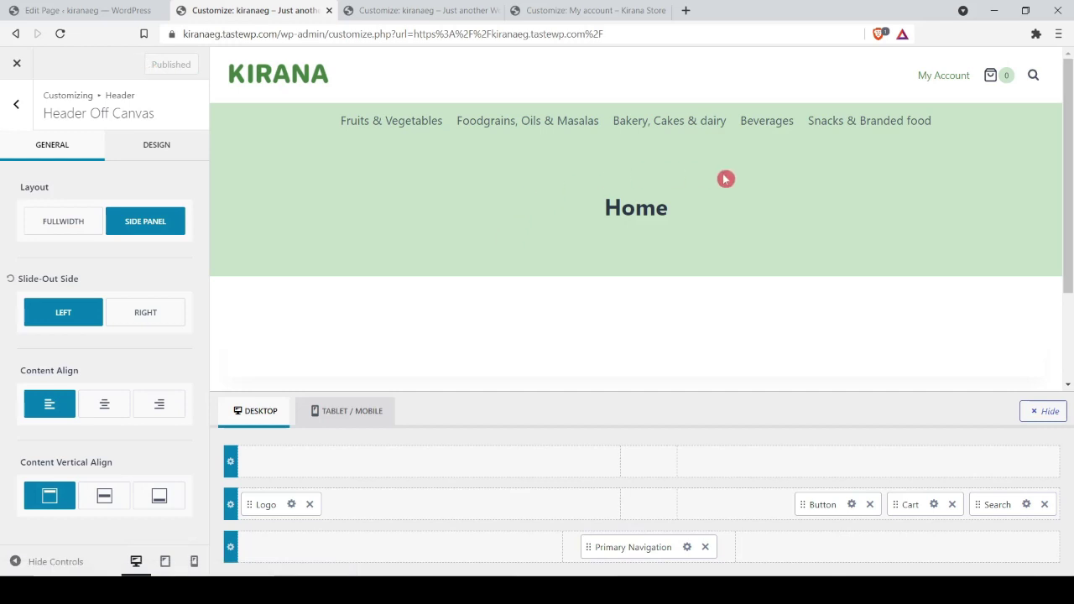
{"action": "left_click", "coordinate": [634, 211]}
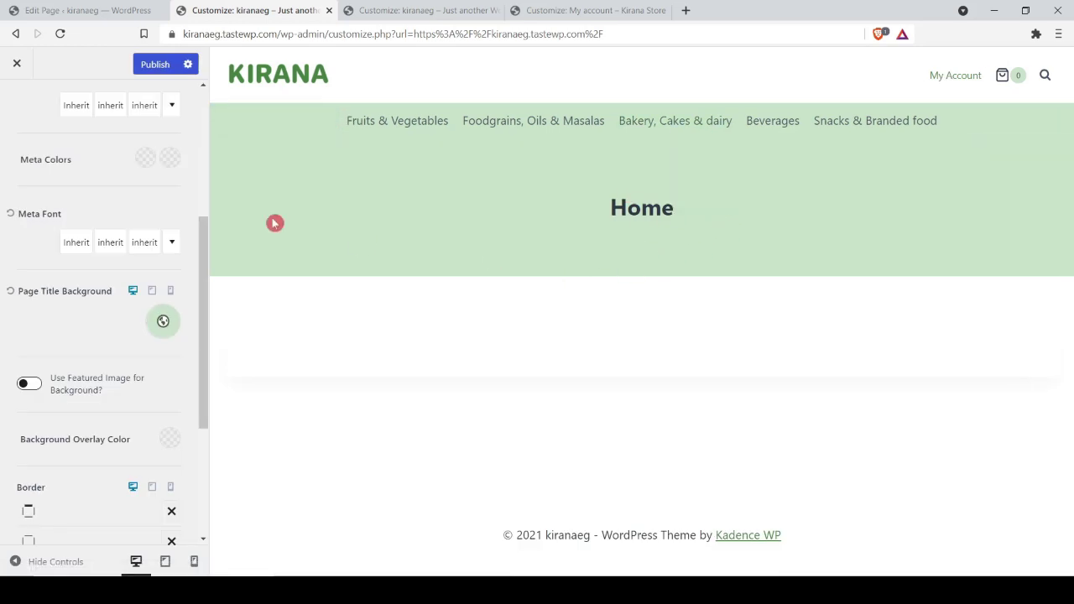
{"action": "left_click", "coordinate": [167, 65]}
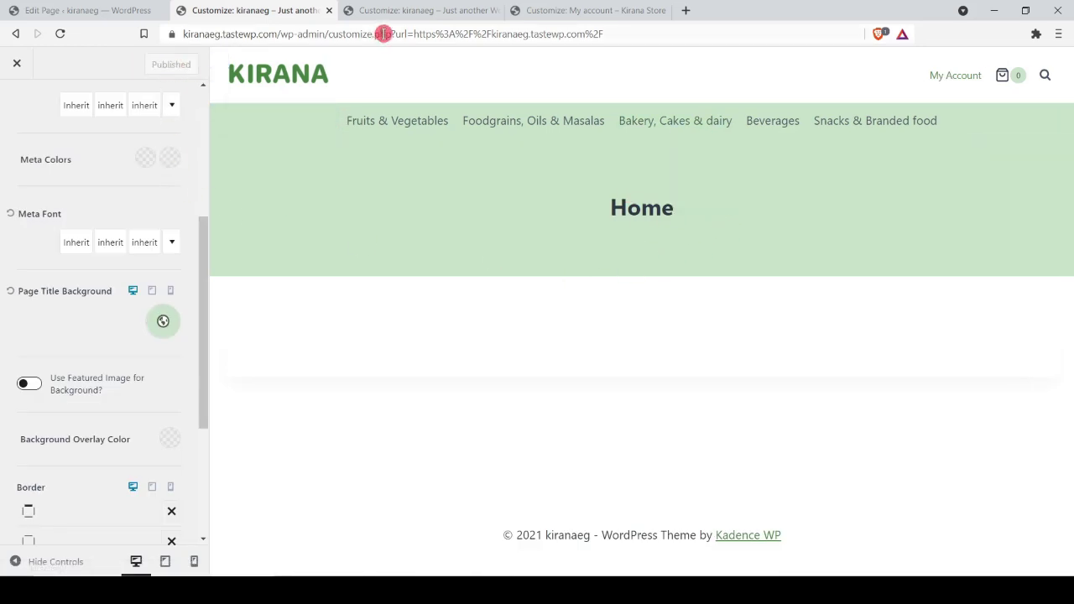
{"action": "left_click", "coordinate": [96, 9]}
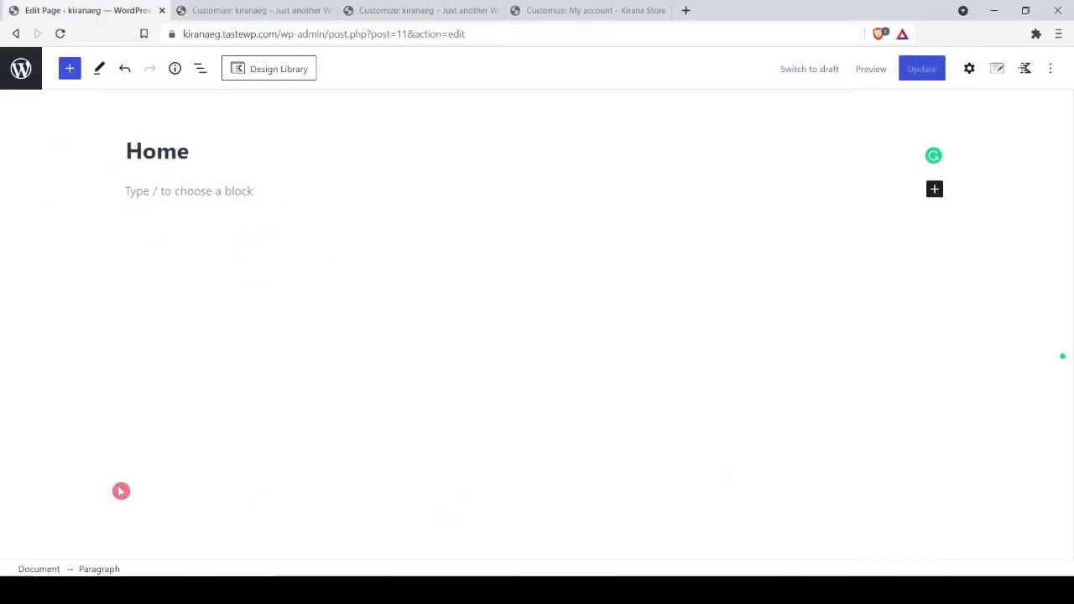
Step: Disable the Home page title in Kadence Page Settings and update the page
{"action": "left_click", "coordinate": [997, 71]}
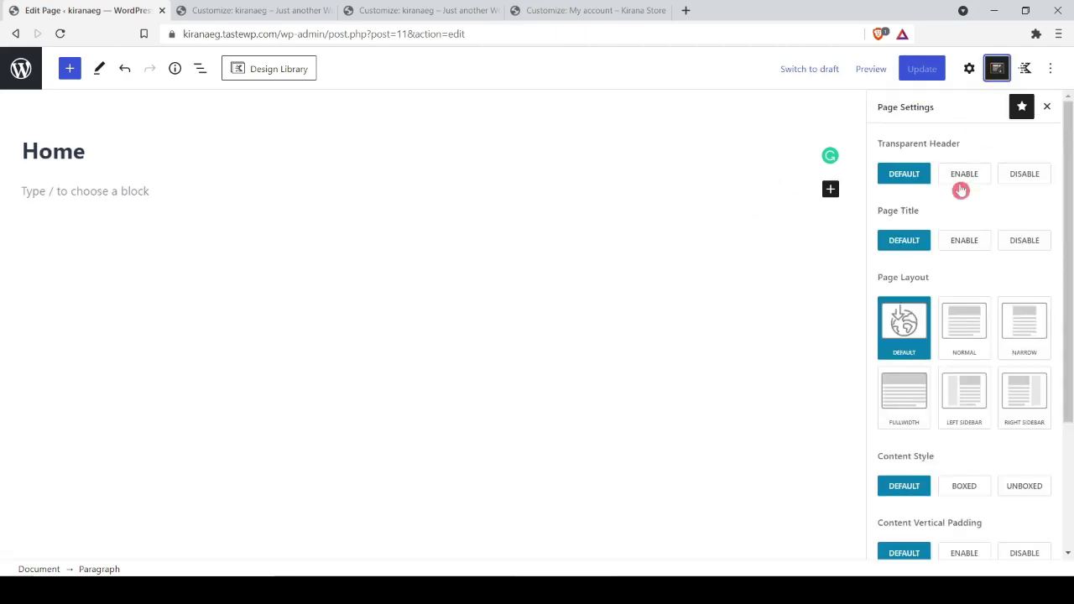
{"action": "left_click", "coordinate": [1023, 245]}
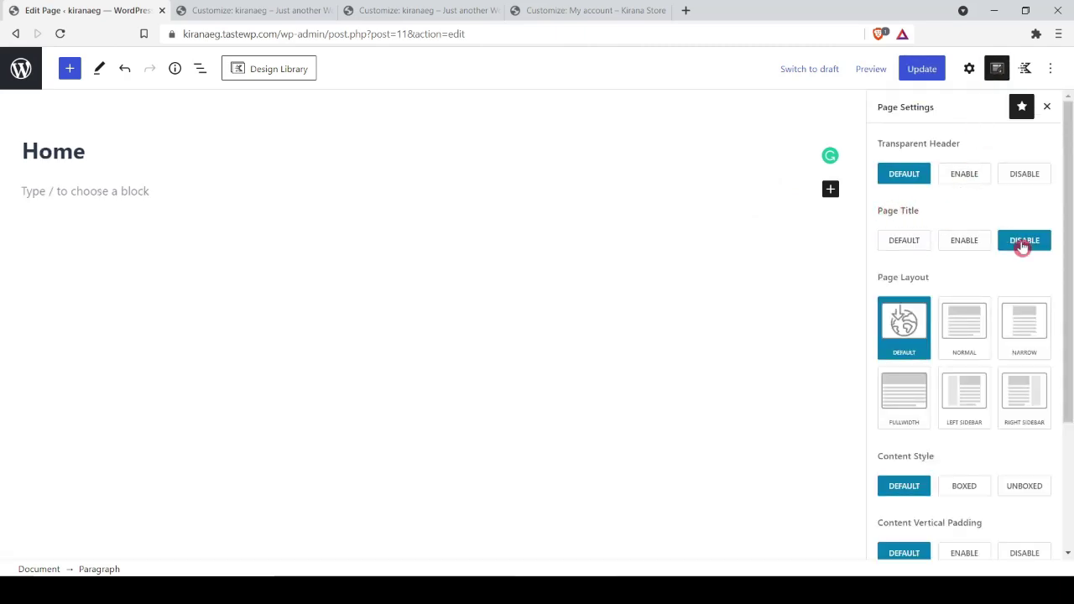
{"action": "left_click", "coordinate": [922, 70]}
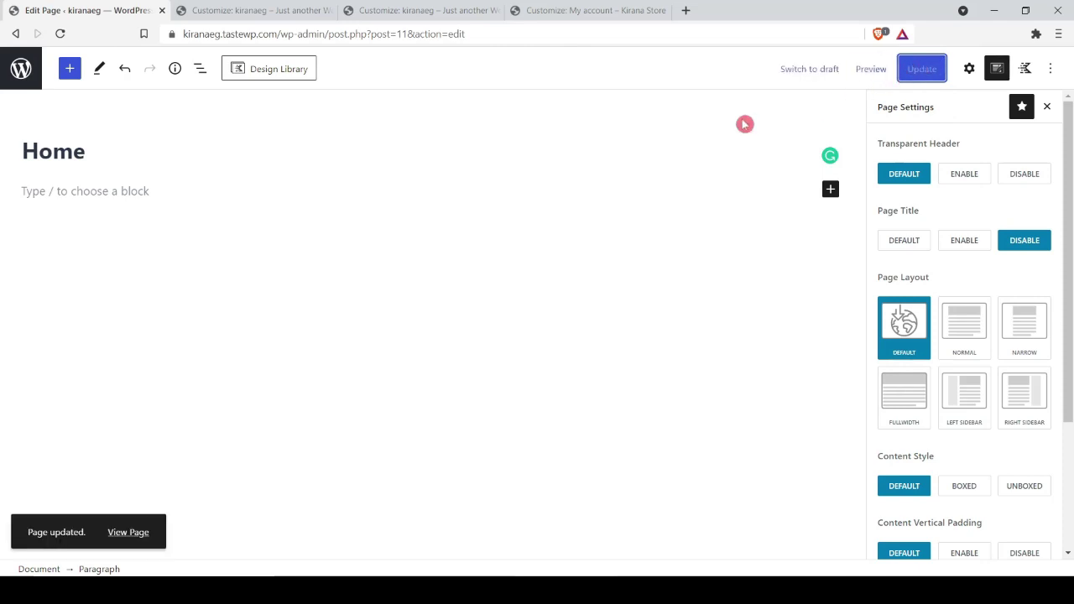
{"action": "left_click", "coordinate": [250, 10]}
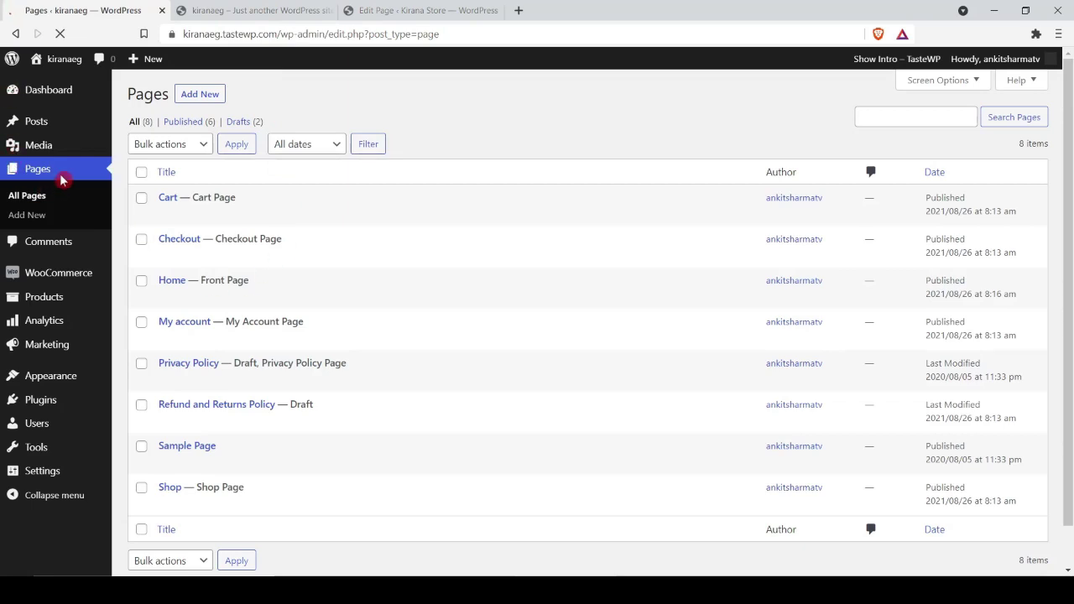
Step: Open the Home page for editing and step through the reference store's hero slides
{"action": "mouse_move", "coordinate": [171, 301]}
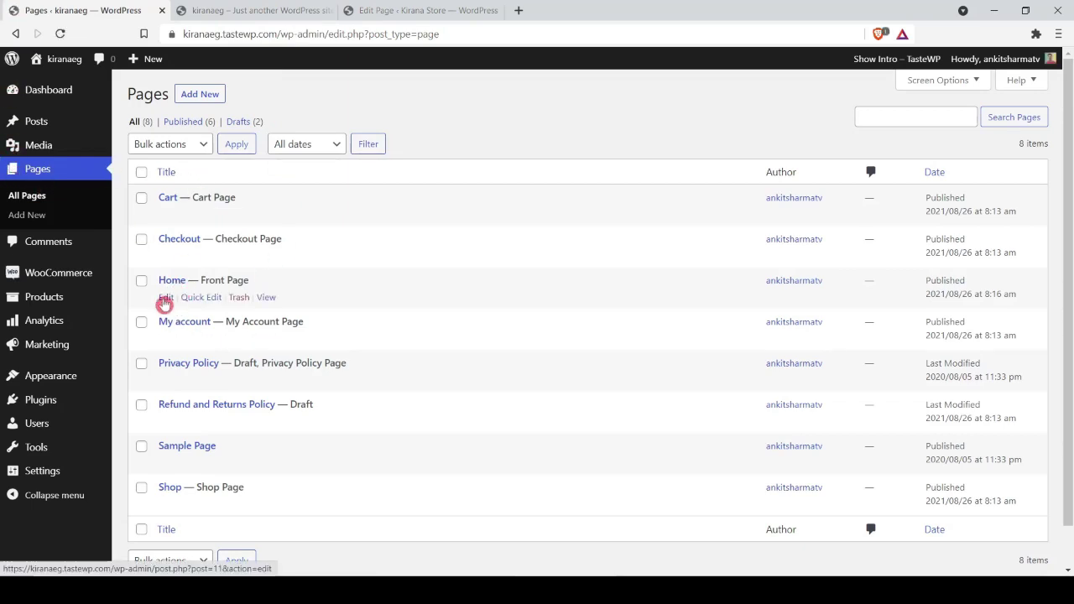
{"action": "left_click", "coordinate": [166, 300]}
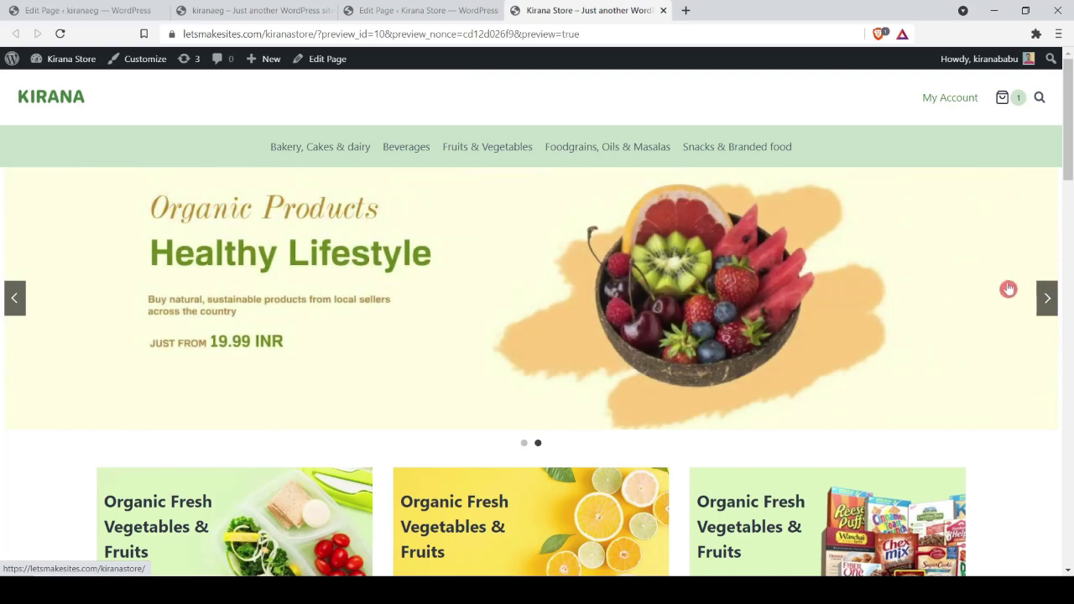
{"action": "left_click", "coordinate": [1046, 300]}
{"action": "left_click", "coordinate": [1045, 300]}
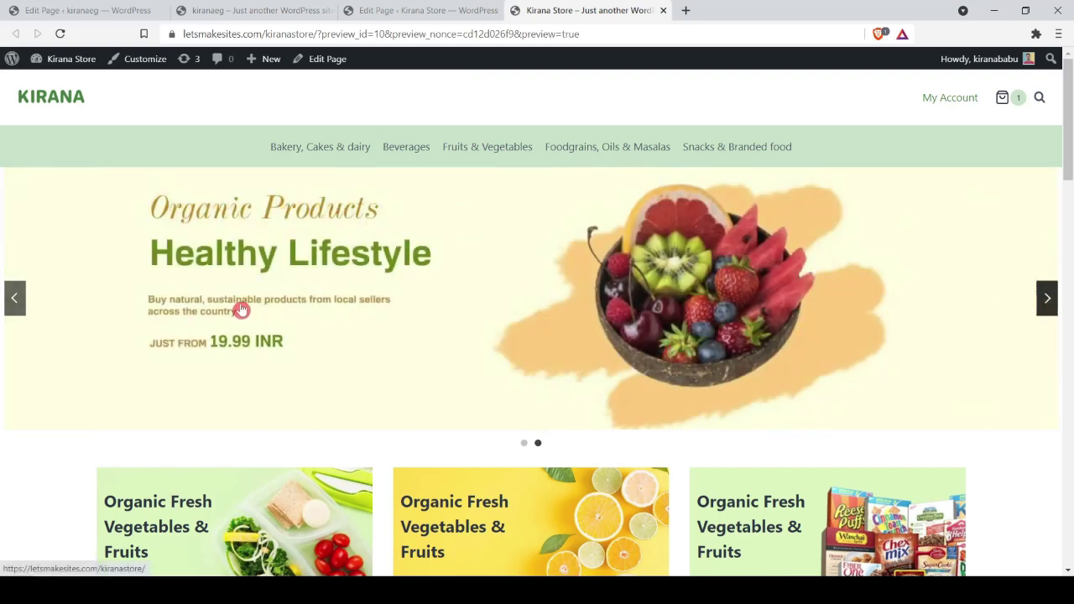
{"action": "left_click", "coordinate": [115, 10]}
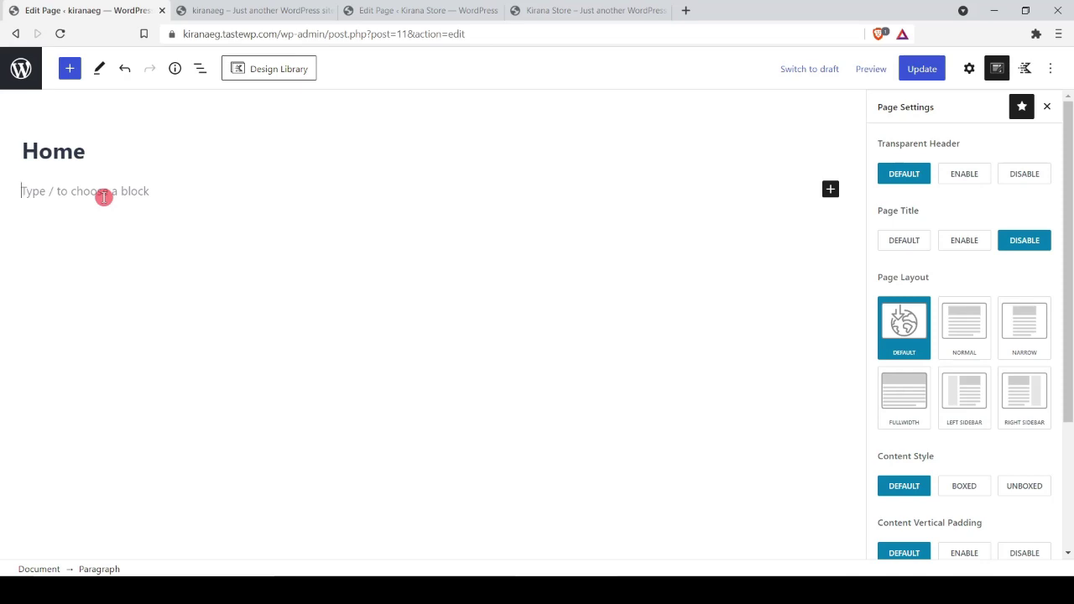
Step: Insert a full-width Row Layout block with a single-section layout via /row
{"action": "type", "text": "/"}
{"action": "type", "text": "row"}
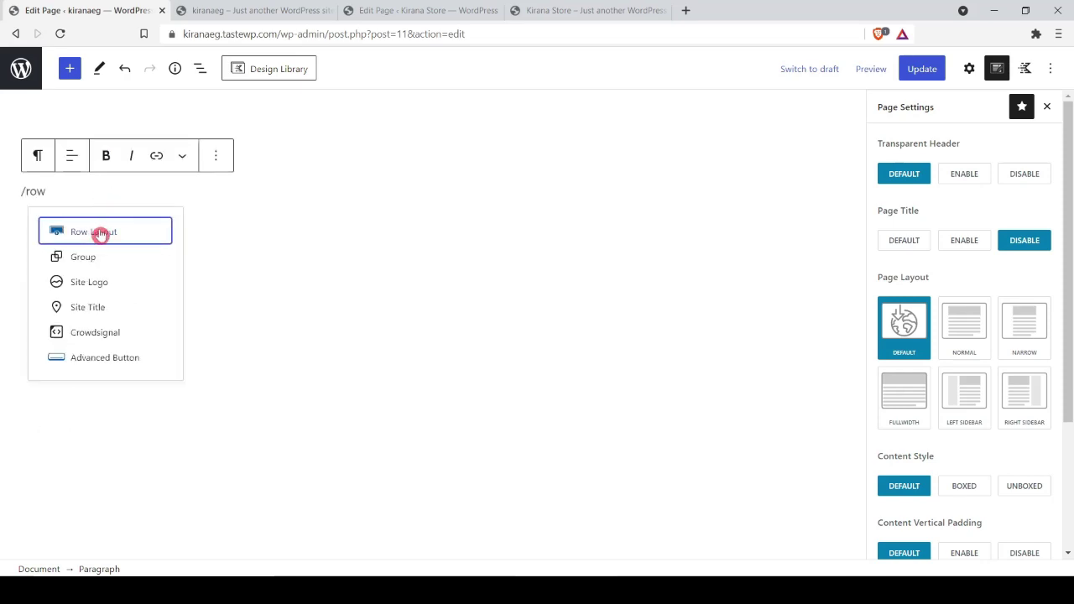
{"action": "left_click", "coordinate": [99, 234]}
{"action": "left_click", "coordinate": [31, 153]}
{"action": "left_click", "coordinate": [86, 255]}
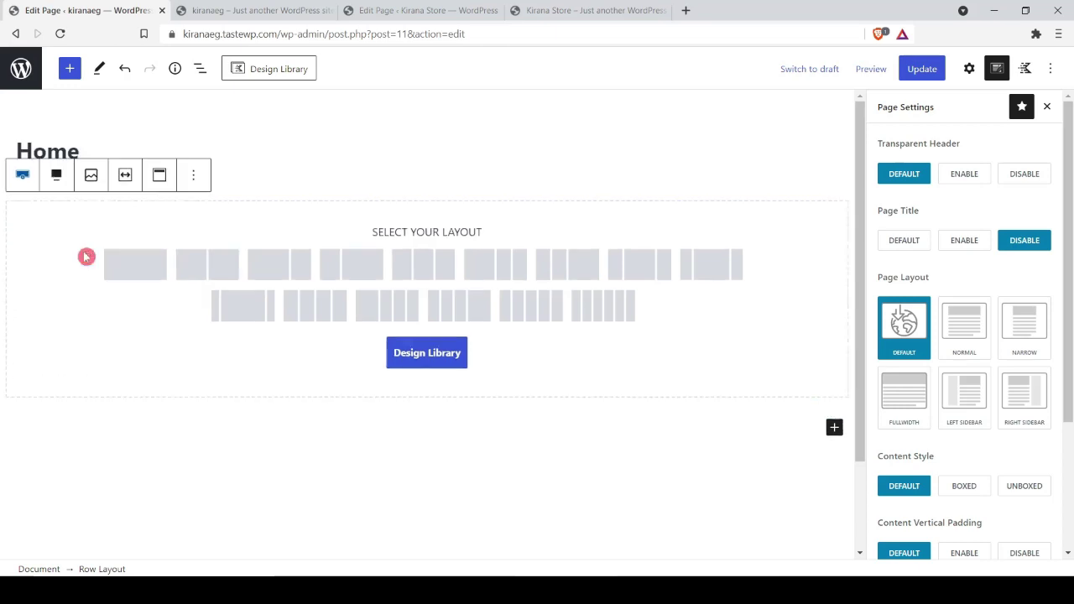
{"action": "left_click", "coordinate": [131, 271]}
Step: Add an Advanced Gallery to the row and upload banner-1.jpg and slider-2.jpg
{"action": "left_click", "coordinate": [433, 235]}
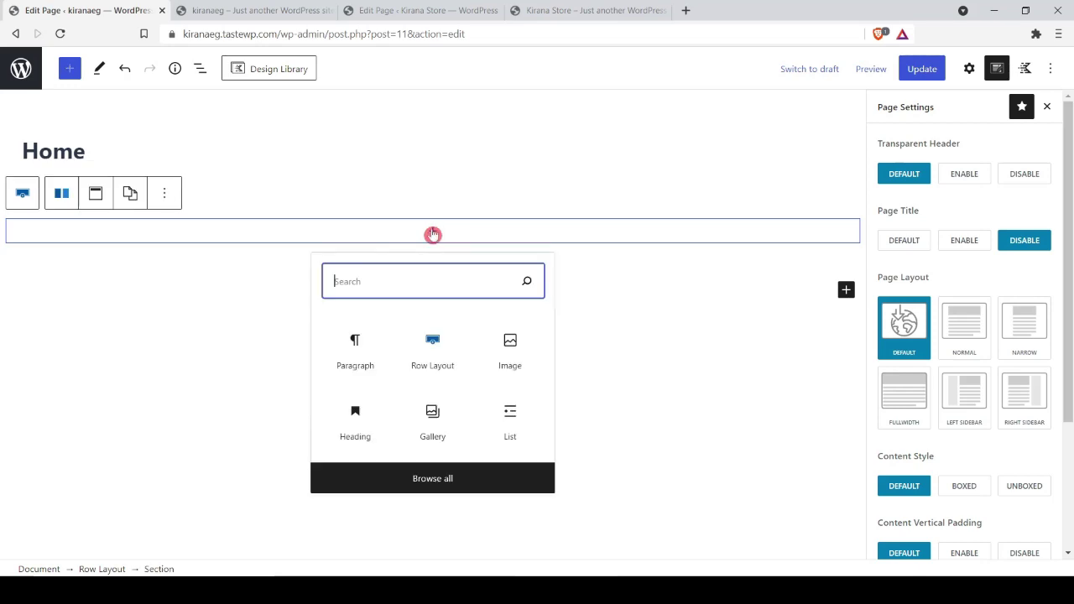
{"action": "type", "text": "galle"}
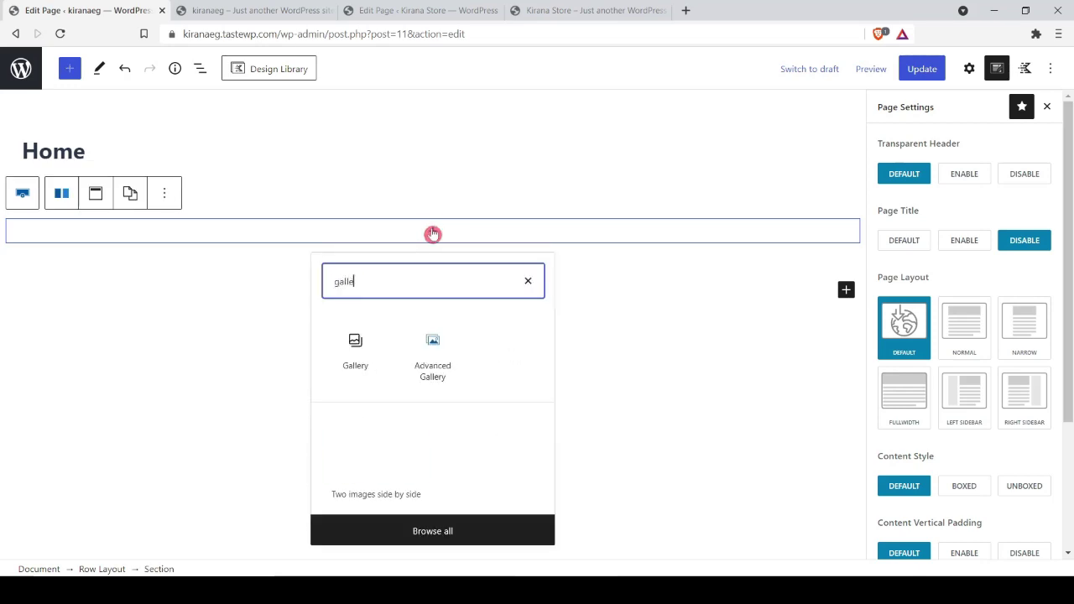
{"action": "left_click", "coordinate": [433, 346]}
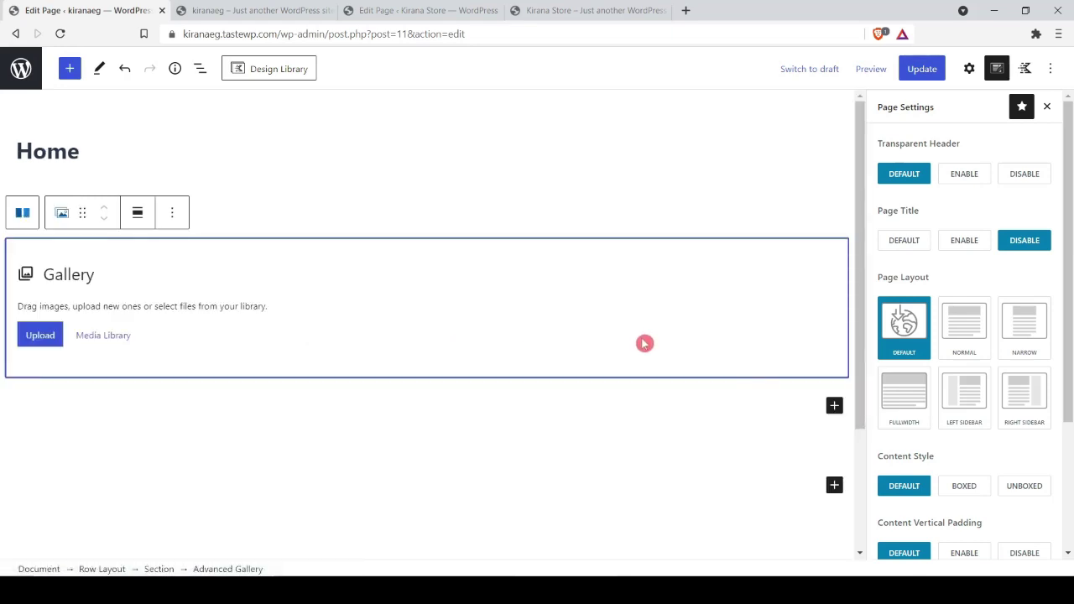
{"action": "left_click", "coordinate": [49, 335]}
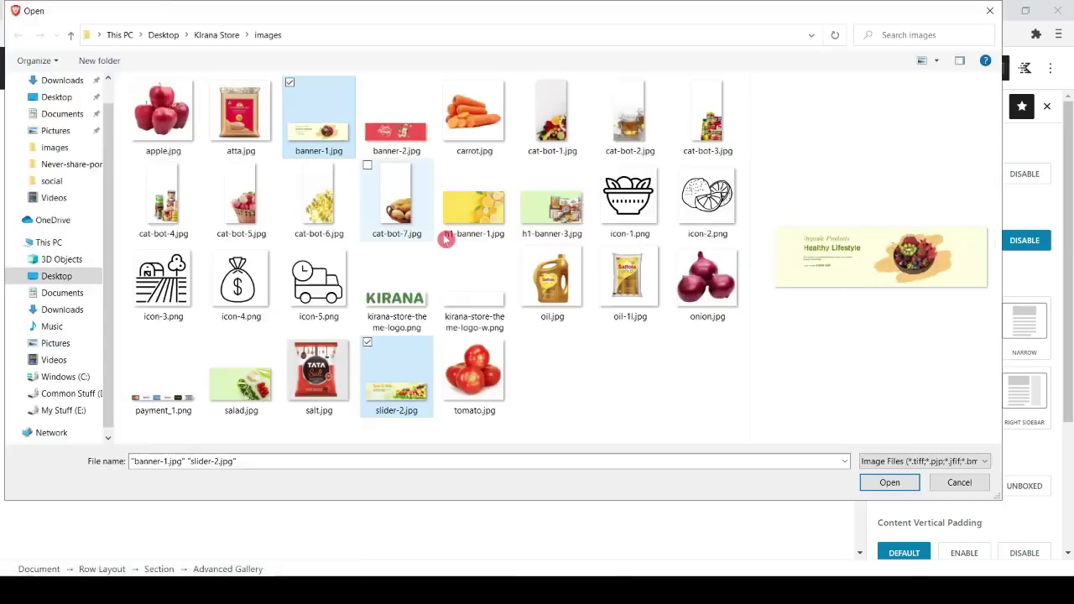
{"action": "left_click", "coordinate": [880, 483]}
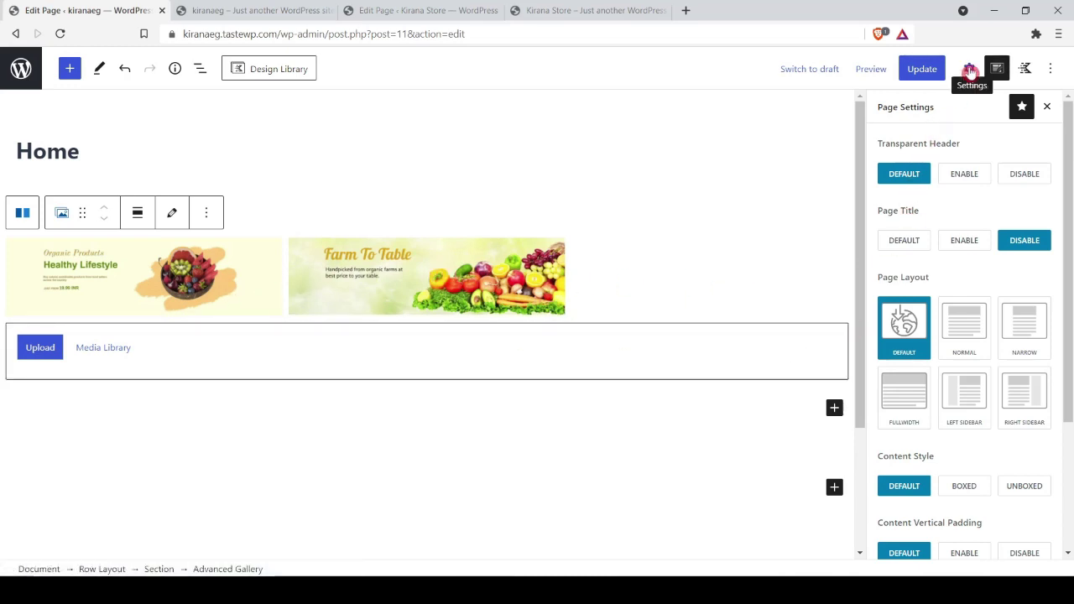
Step: Make the gallery a Slider with Landscape 4:1 image ratio and full 1600x450 thumbnail size
{"action": "left_click", "coordinate": [970, 70]}
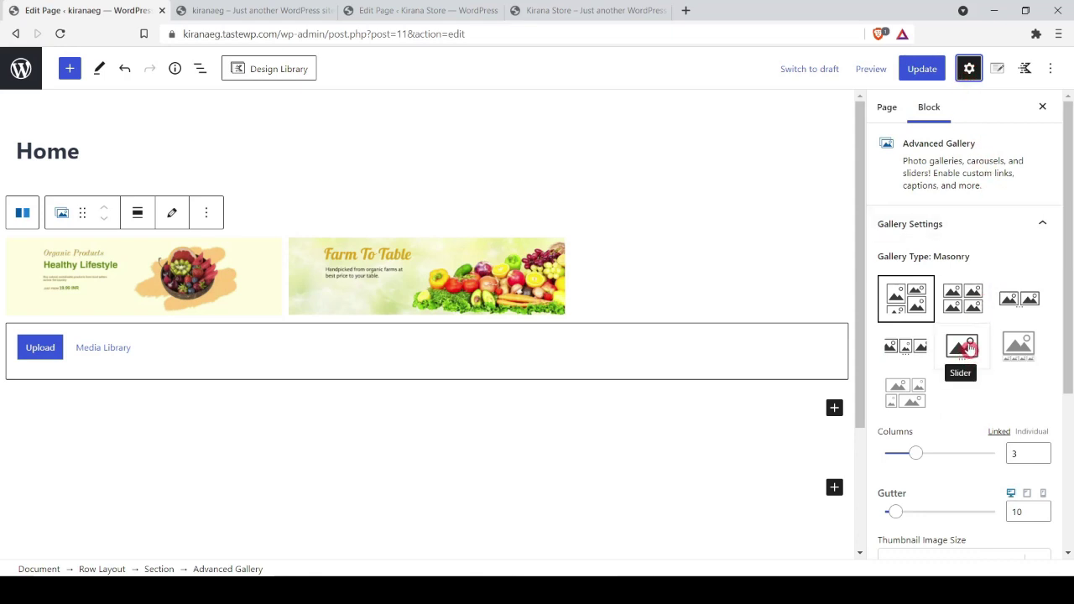
{"action": "left_click", "coordinate": [968, 355]}
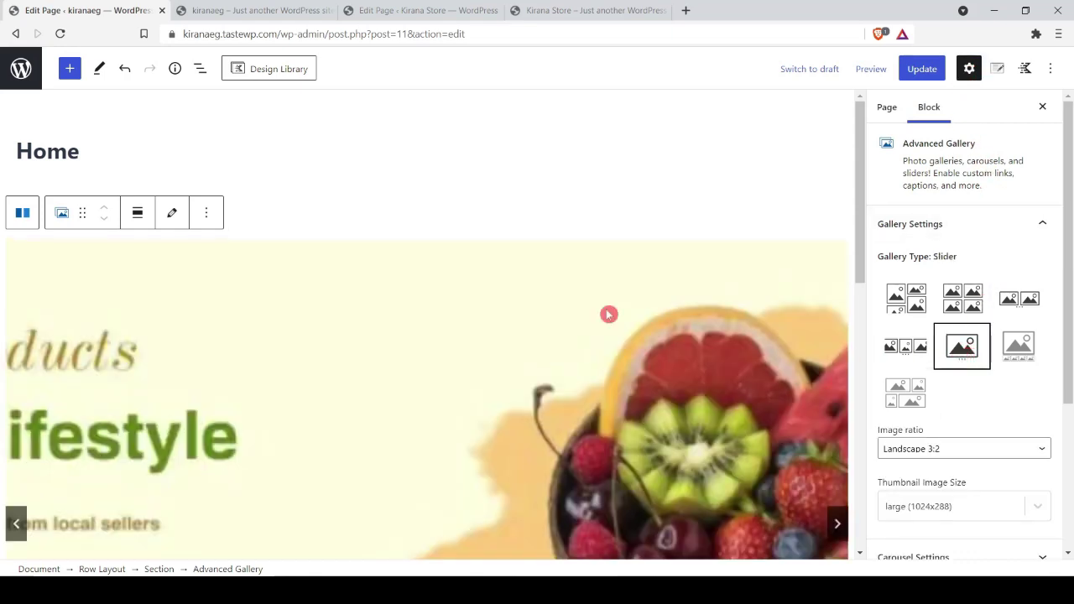
{"action": "scroll", "coordinate": [532, 316], "scroll_direction": "down", "scroll_amount": 5}
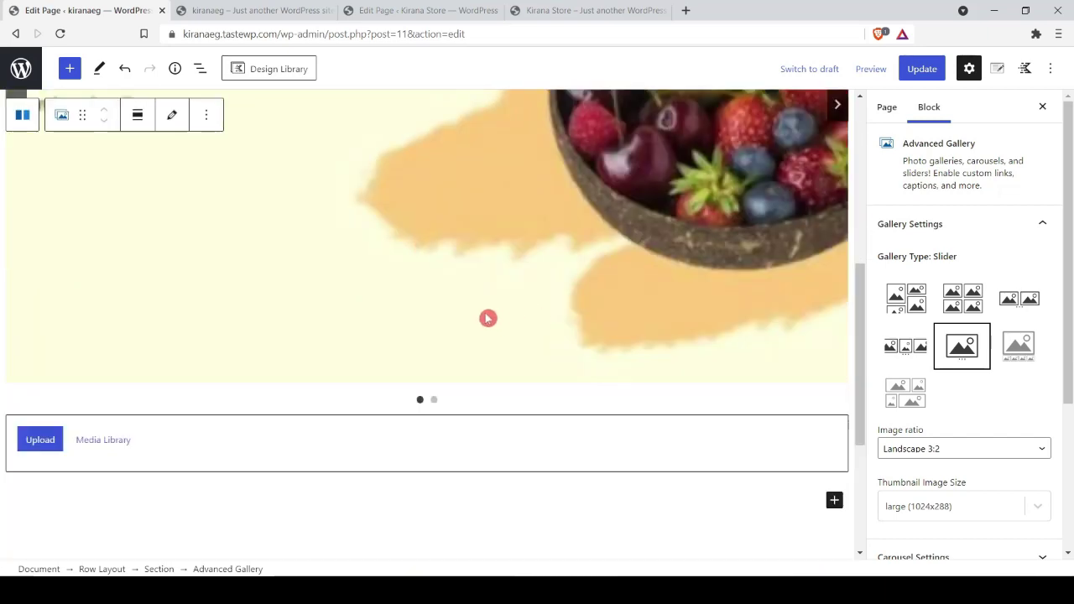
{"action": "scroll", "coordinate": [487, 317], "scroll_direction": "up", "scroll_amount": 3}
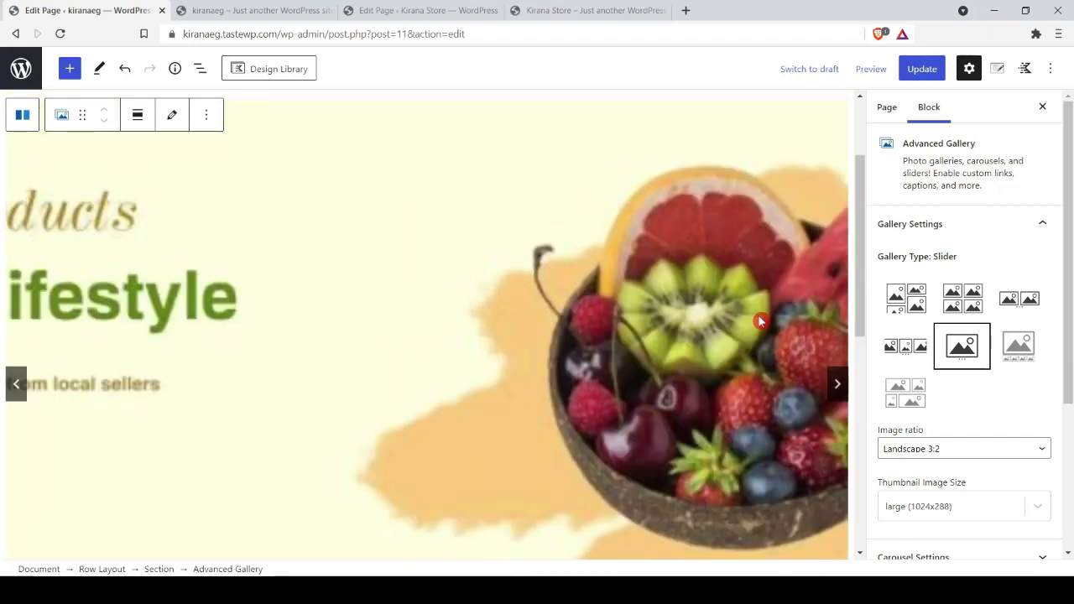
{"action": "left_click", "coordinate": [943, 451]}
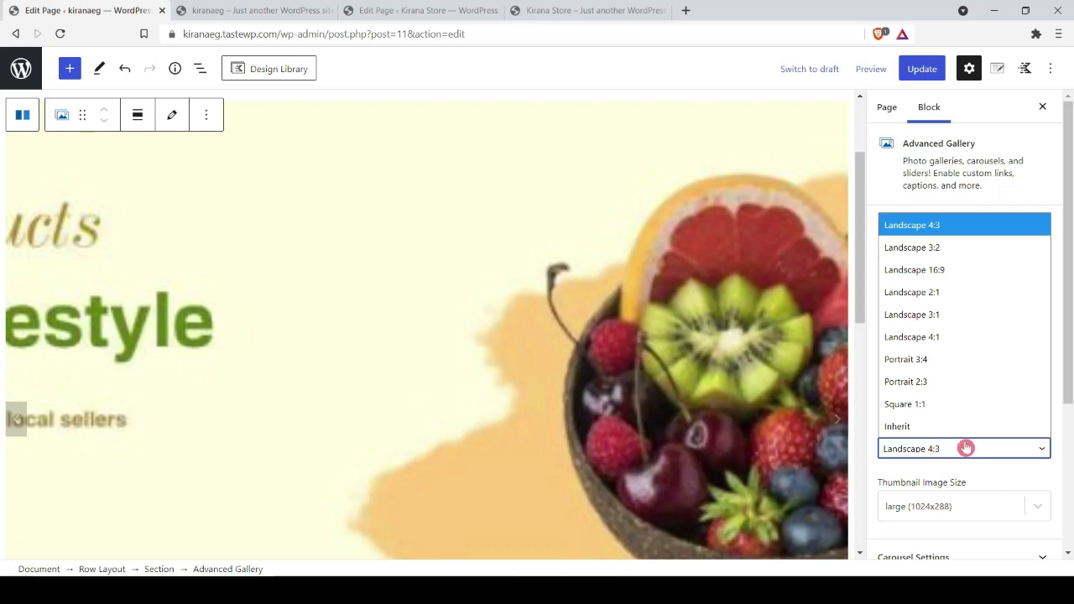
{"action": "left_click", "coordinate": [953, 336]}
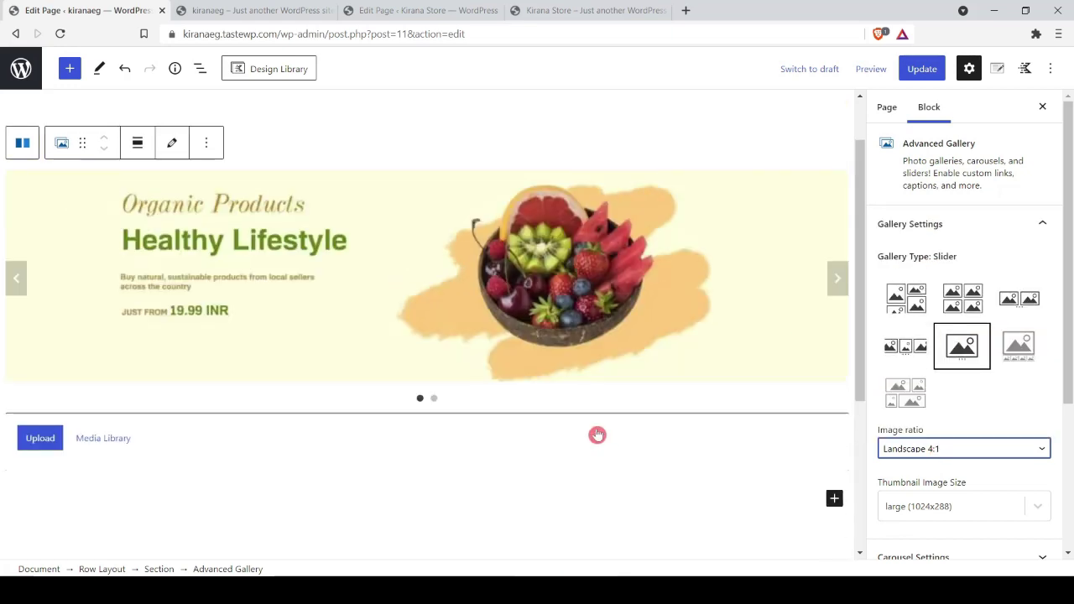
{"action": "left_click", "coordinate": [955, 444]}
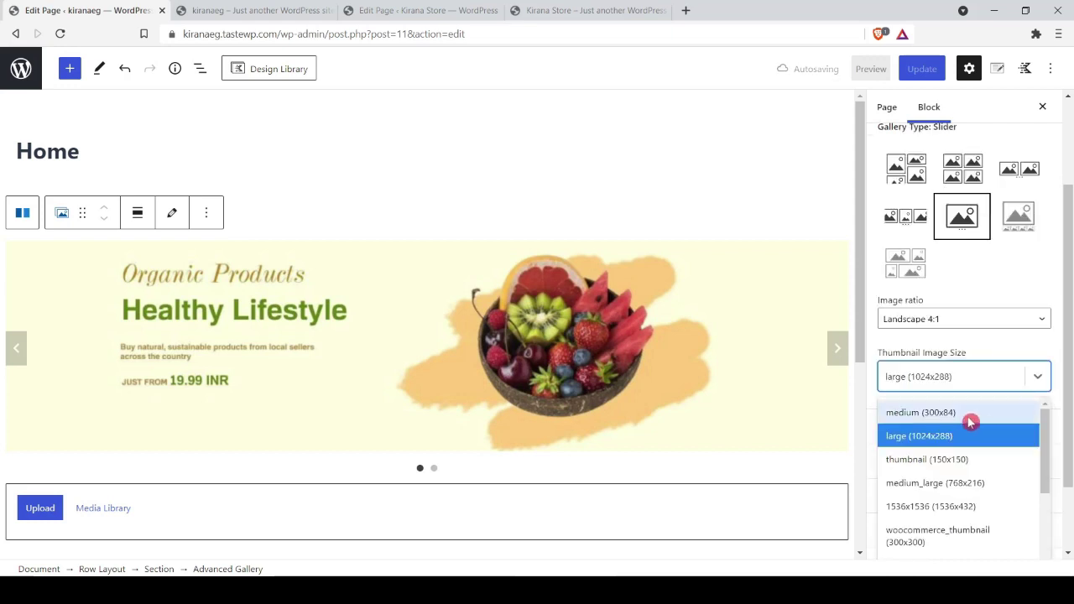
{"action": "scroll", "coordinate": [988, 487], "scroll_direction": "down", "scroll_amount": 5}
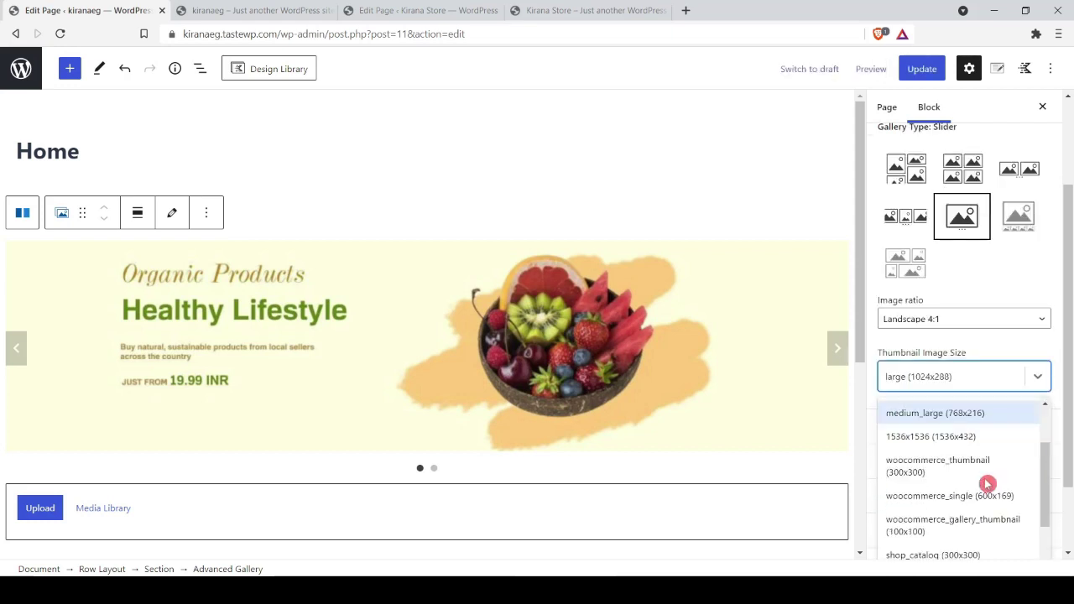
{"action": "left_click", "coordinate": [947, 552]}
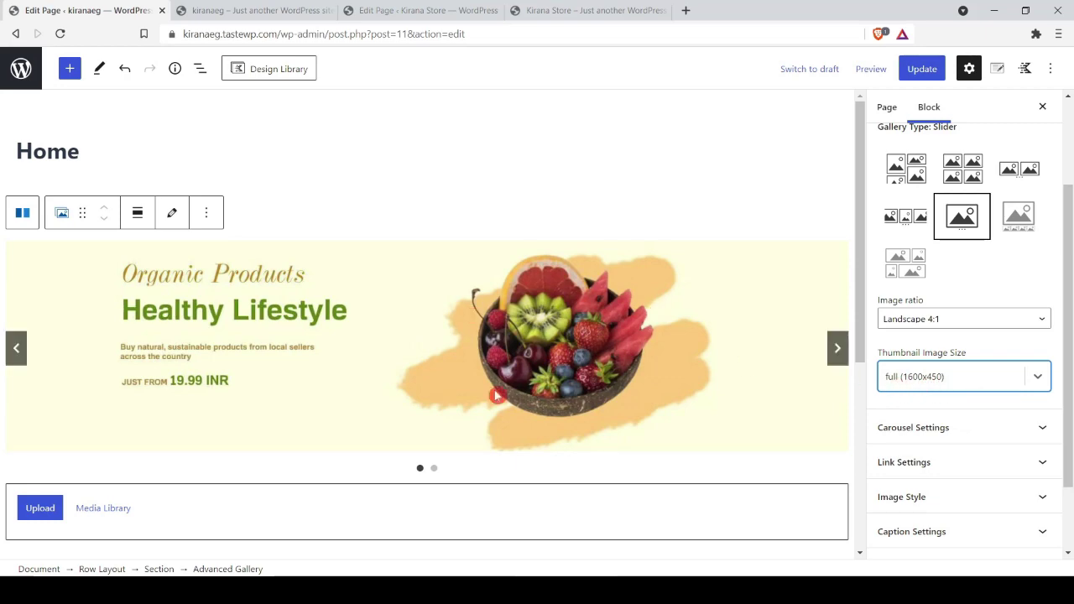
Step: Advance the preview to the Farm To Table slide and enable Auto Play in Carousel Settings
{"action": "left_click", "coordinate": [837, 351]}
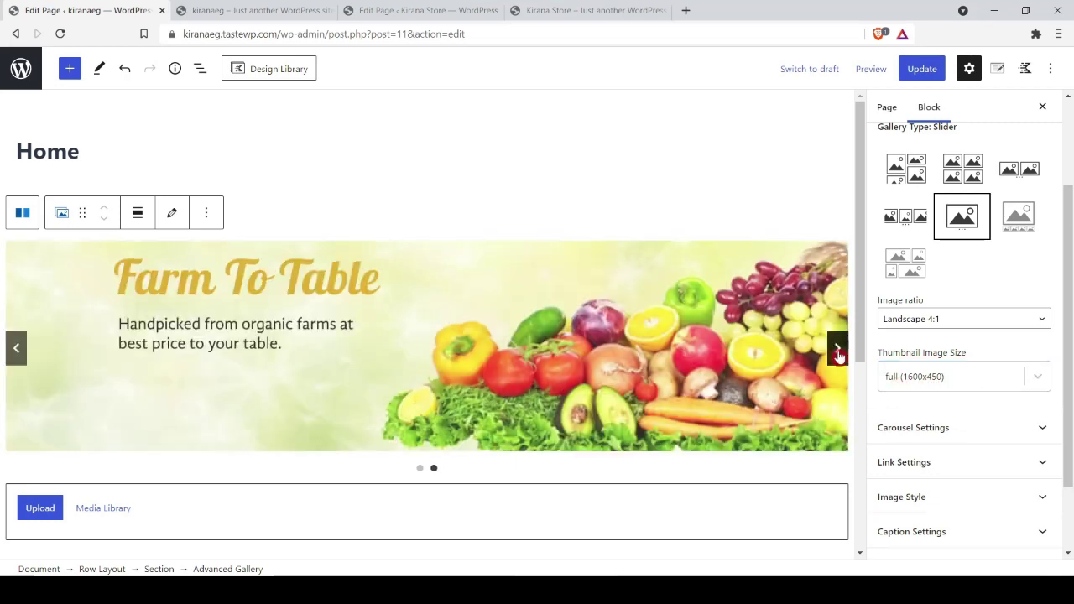
{"action": "left_click", "coordinate": [838, 353]}
{"action": "left_click", "coordinate": [838, 351]}
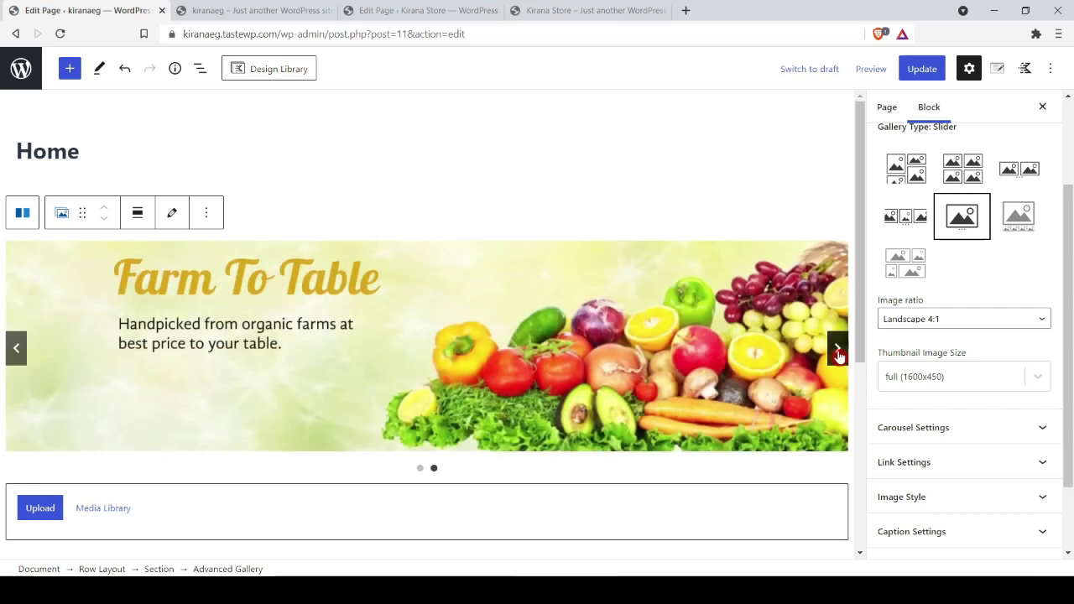
{"action": "left_click", "coordinate": [837, 351]}
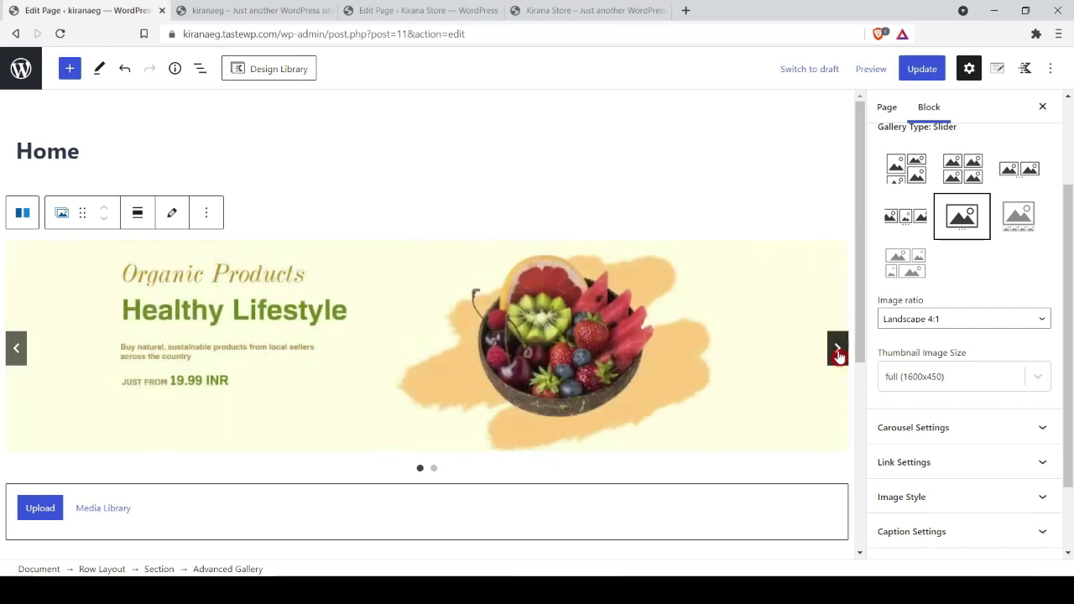
{"action": "left_click", "coordinate": [838, 351]}
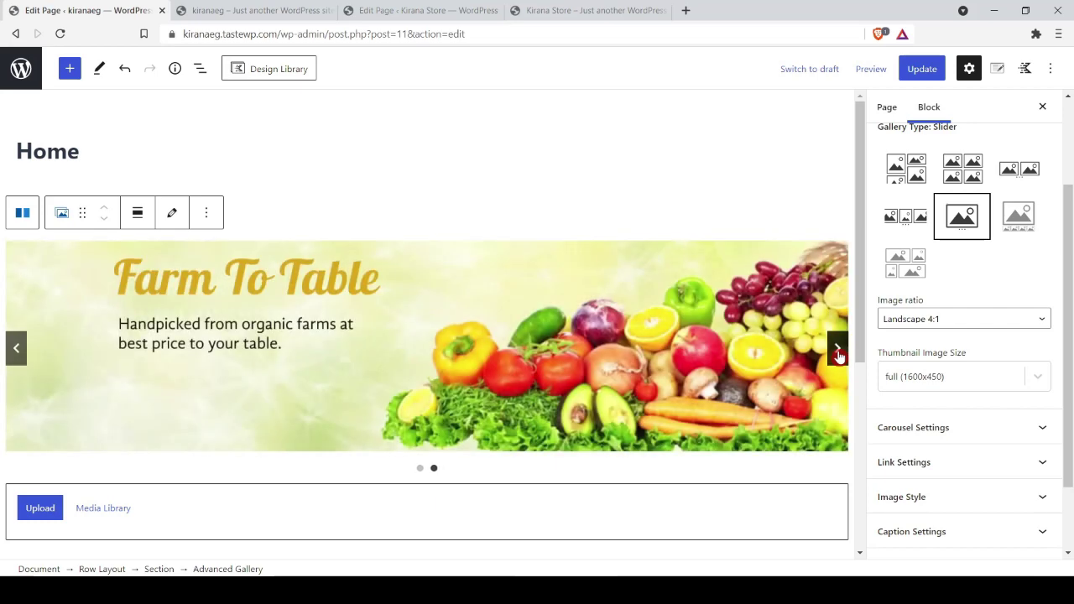
{"action": "left_click", "coordinate": [1048, 427]}
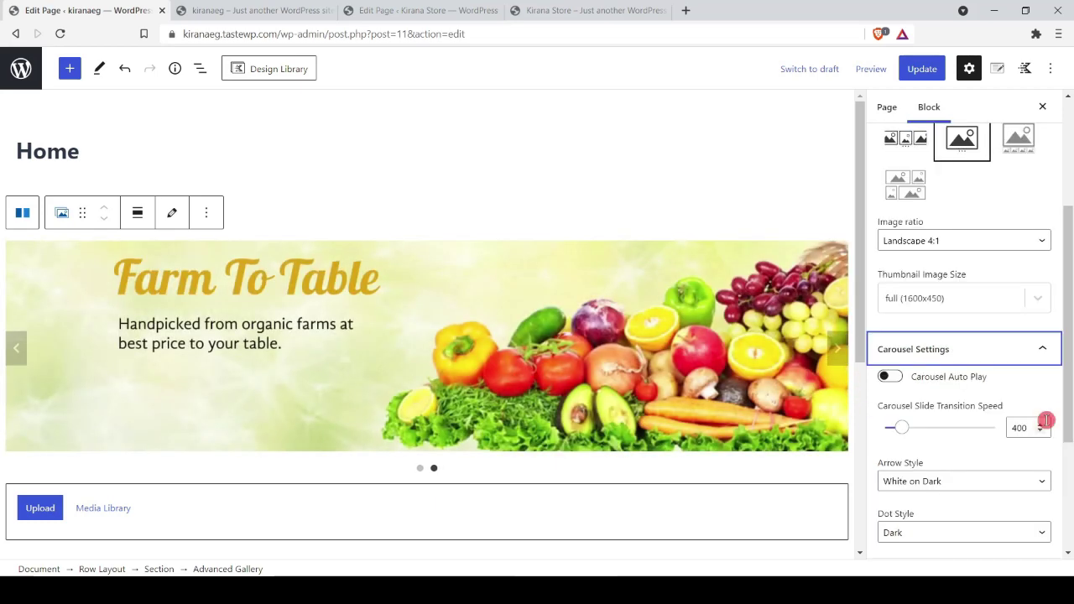
{"action": "left_click", "coordinate": [891, 377]}
{"action": "scroll", "coordinate": [1012, 412], "scroll_direction": "down", "scroll_amount": 4}
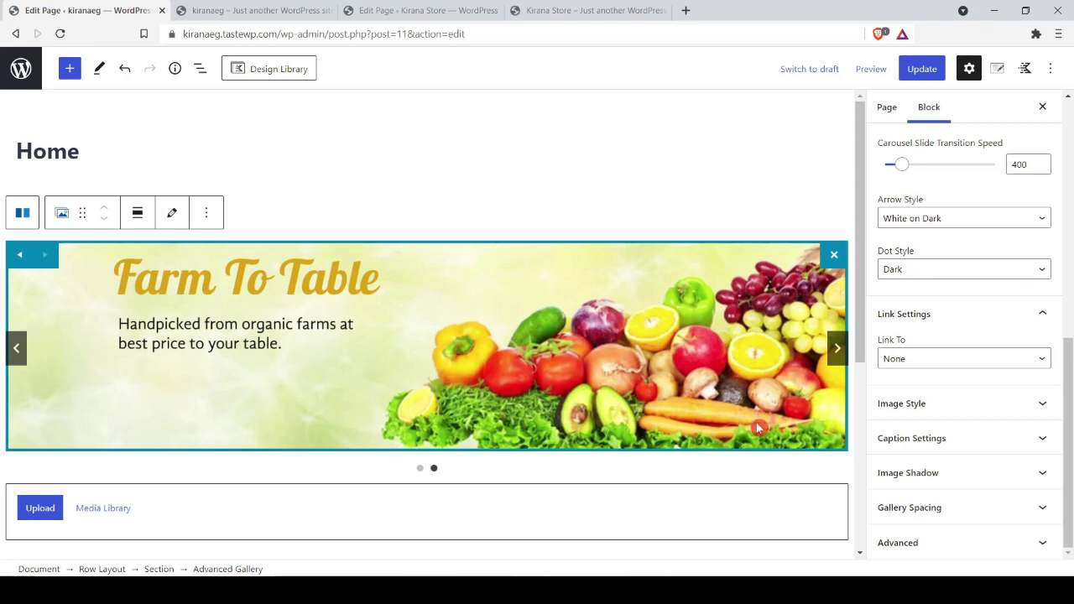
Step: Set slides to link to a custom URL and give Farm To Table the Fruits & Vegetables category link
{"action": "left_click", "coordinate": [964, 359]}
{"action": "left_click", "coordinate": [918, 427]}
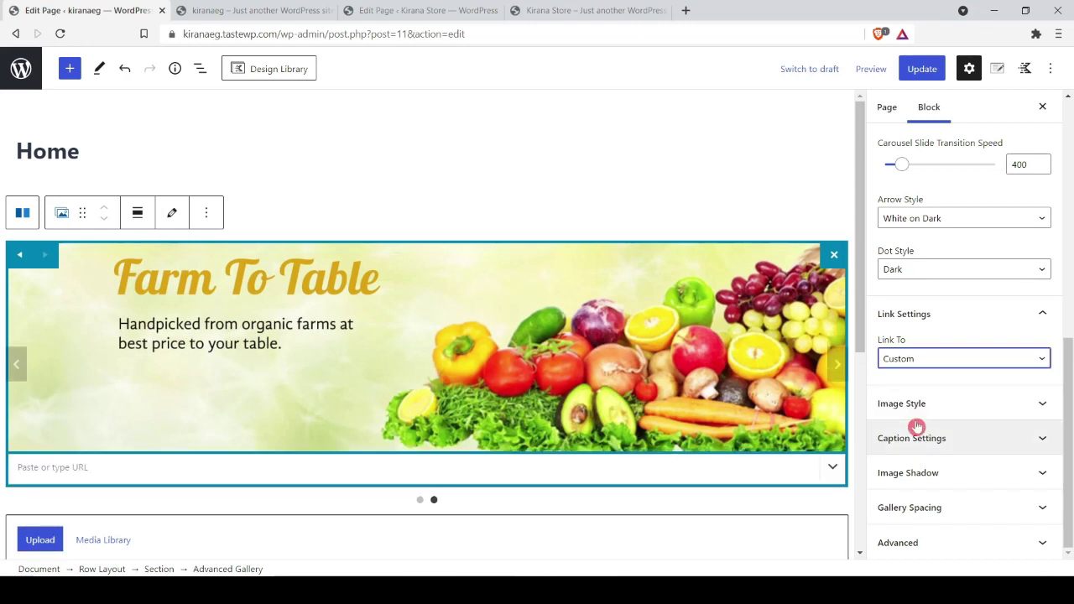
{"action": "left_click", "coordinate": [86, 467]}
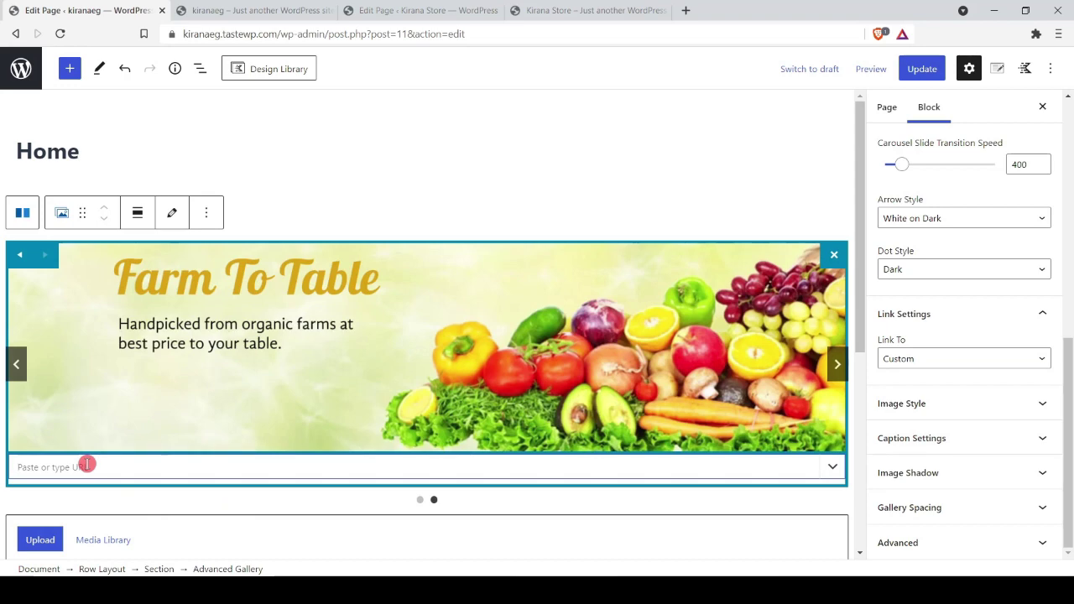
{"action": "type", "text": "#"}
{"action": "left_click", "coordinate": [277, 8]}
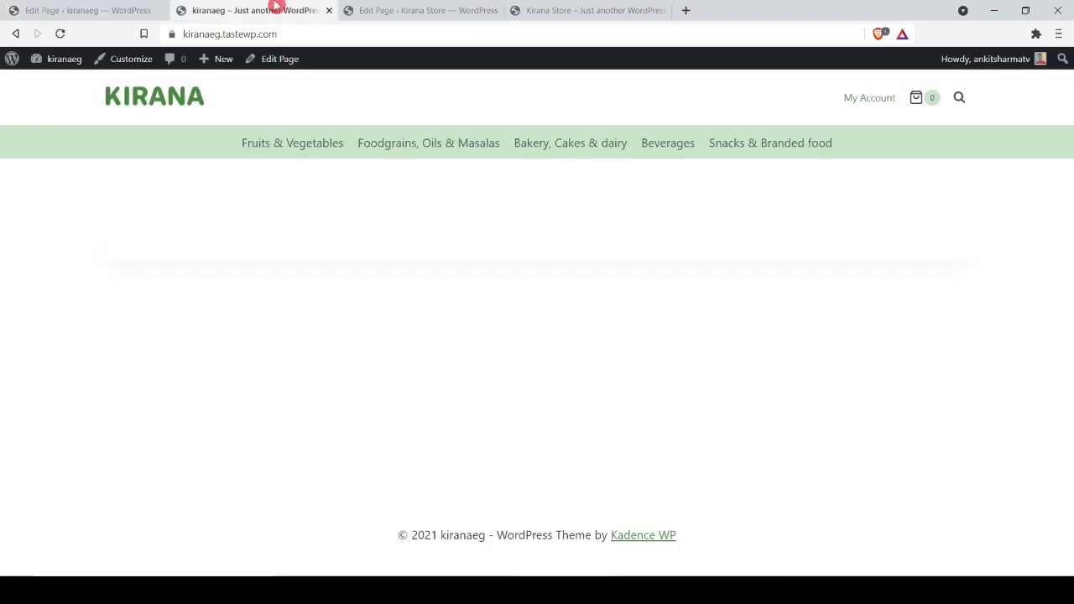
{"action": "right_click", "coordinate": [308, 144]}
{"action": "left_click", "coordinate": [351, 225]}
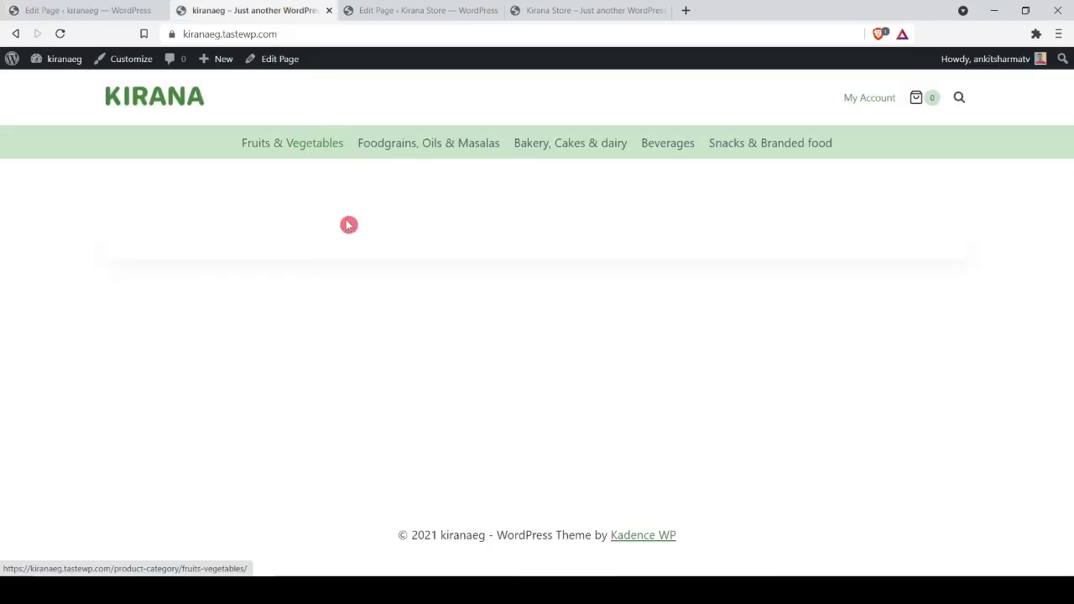
{"action": "left_click", "coordinate": [96, 9]}
{"action": "left_click", "coordinate": [46, 472]}
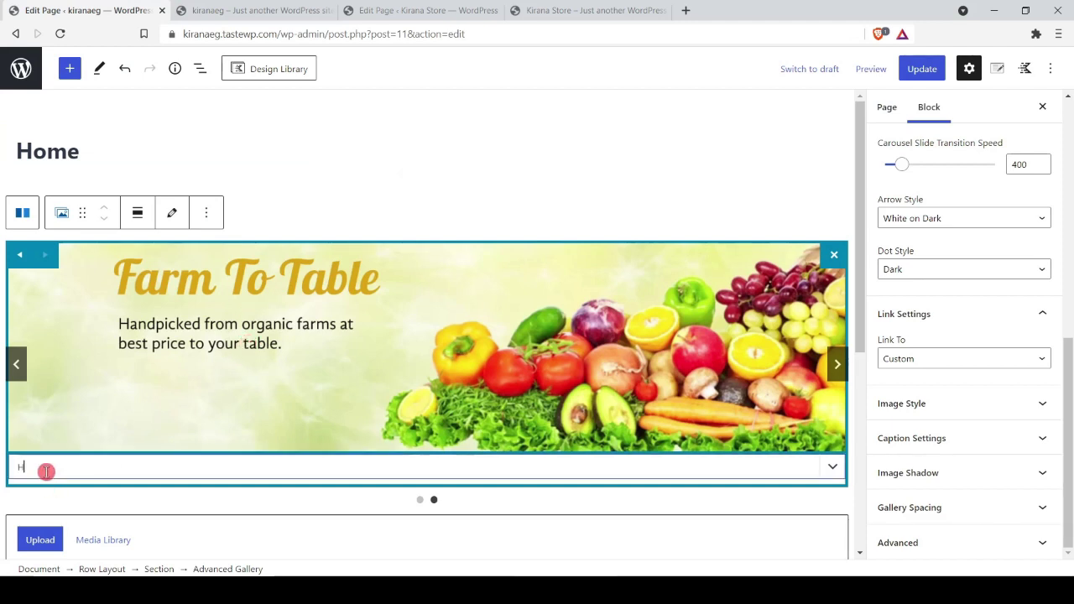
{"action": "type", "text": "https://kiranaeg.tastewp.com/product-category/fruits-vegetables/"}
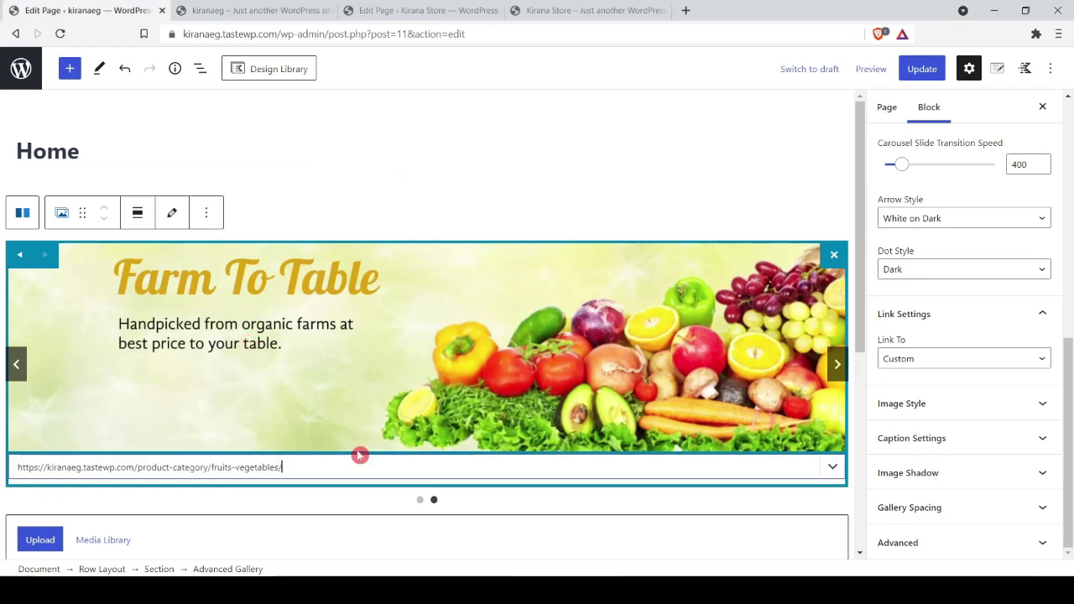
{"action": "left_click", "coordinate": [832, 466]}
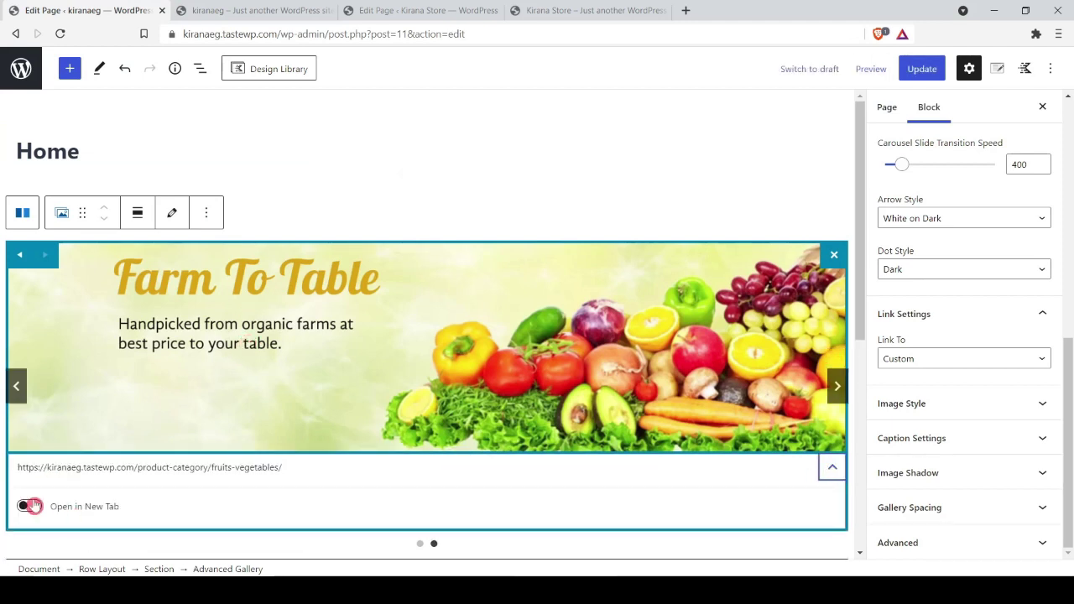
{"action": "left_click", "coordinate": [832, 467]}
Step: Link the Healthy Lifestyle slide to the Foodgrains category URL and update the Home page
{"action": "left_click", "coordinate": [836, 370]}
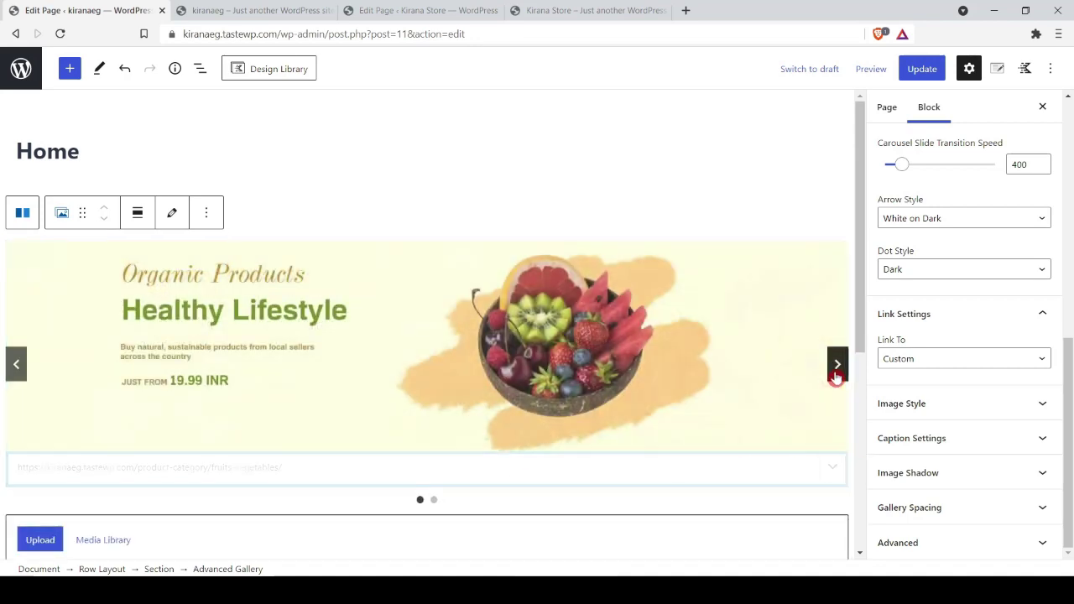
{"action": "left_click", "coordinate": [222, 10]}
{"action": "right_click", "coordinate": [445, 155]}
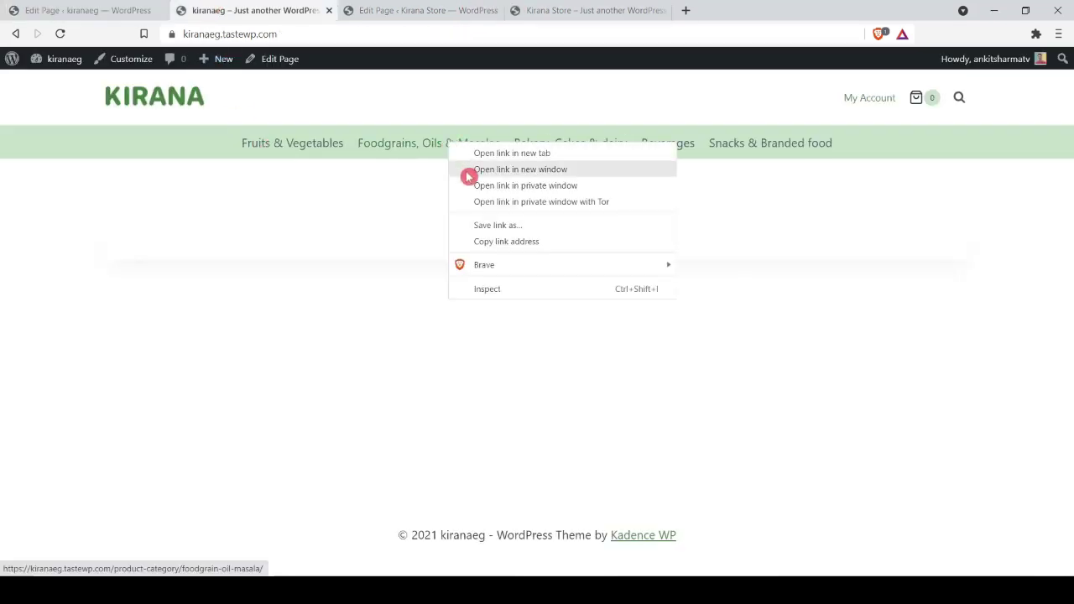
{"action": "left_click", "coordinate": [499, 241]}
{"action": "left_click", "coordinate": [131, 9]}
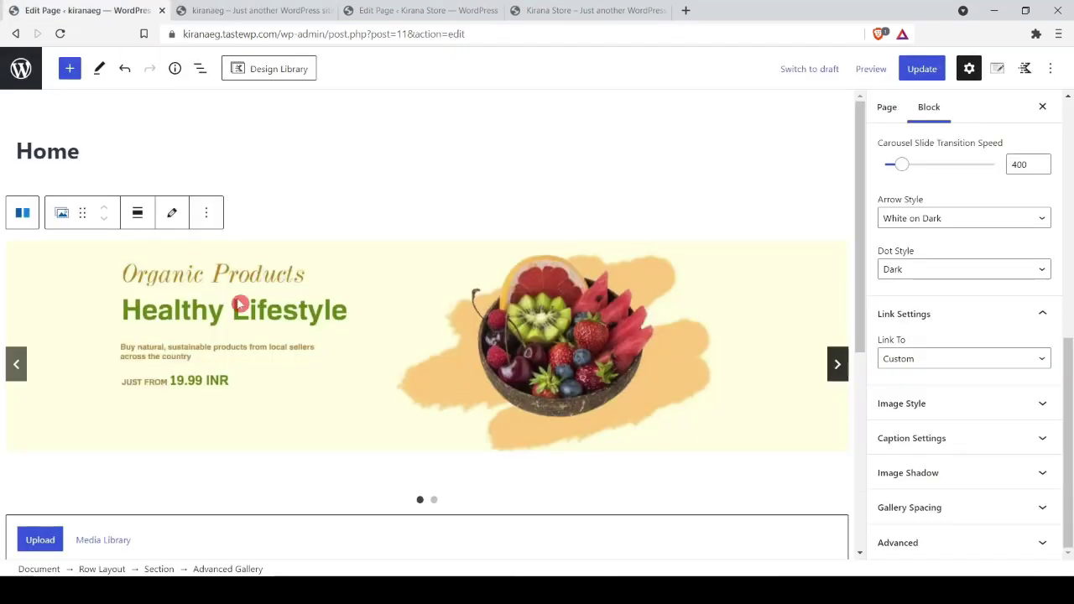
{"action": "left_click", "coordinate": [240, 304]}
{"action": "left_click", "coordinate": [29, 467]}
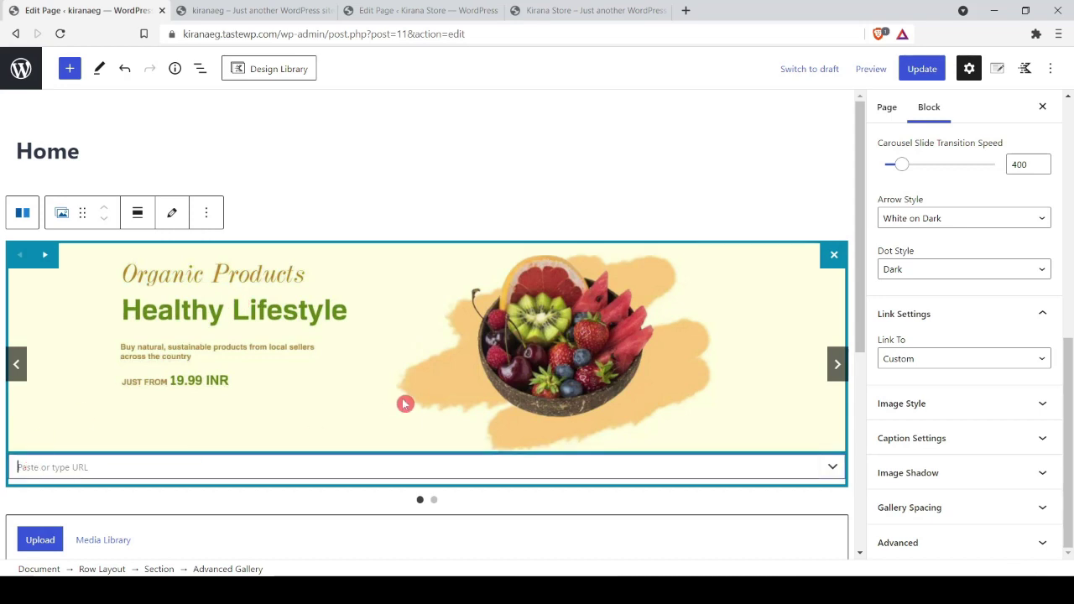
{"action": "key", "text": "ctrl+v"}
{"action": "left_click", "coordinate": [922, 68]}
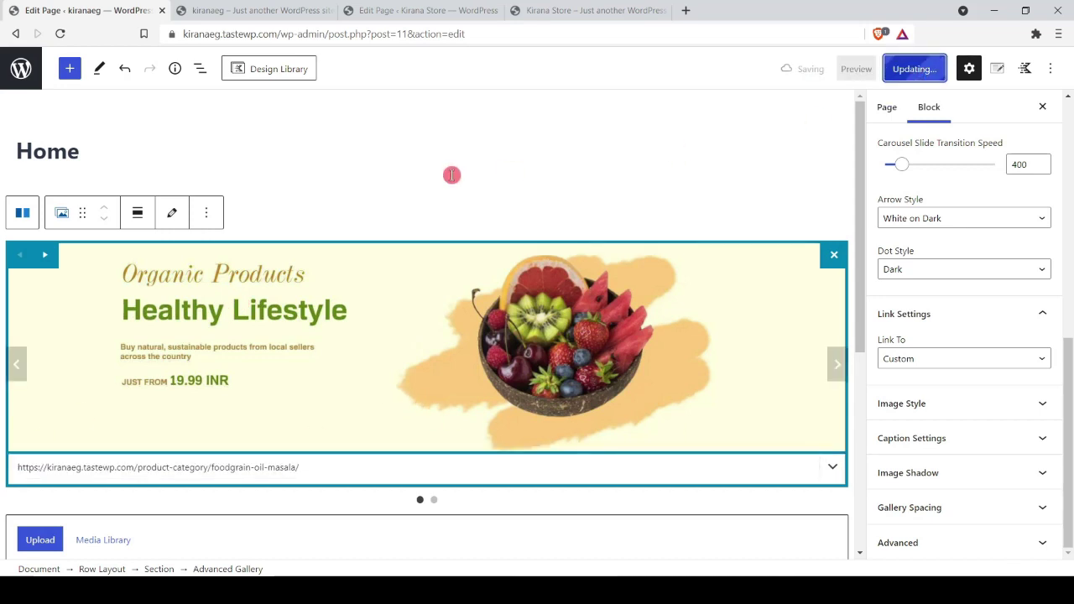
{"action": "left_click", "coordinate": [231, 10]}
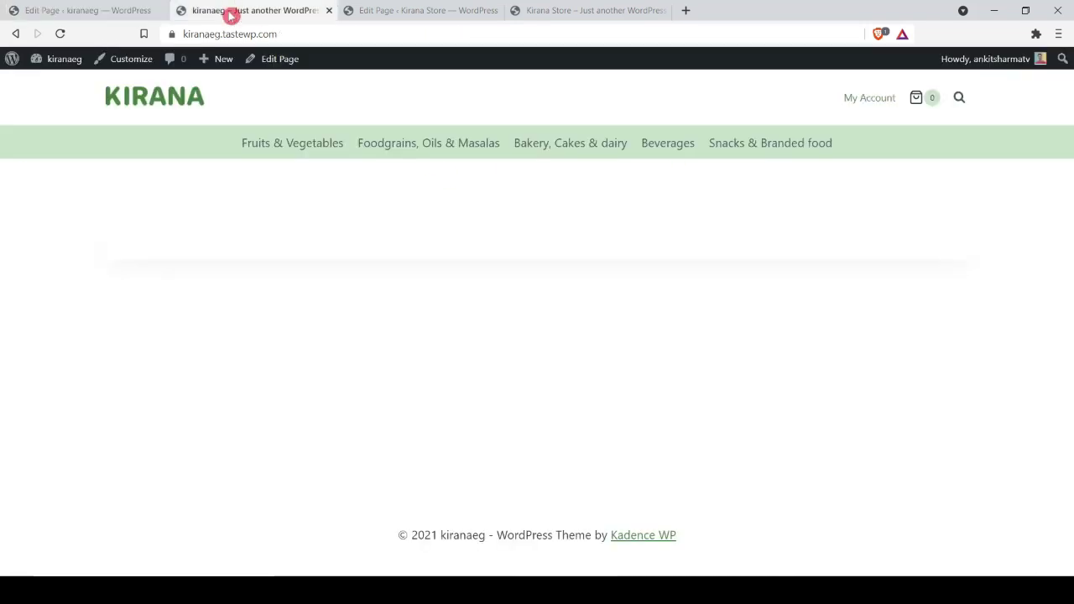
Step: Reload the live storefront to inspect the new slider, then go back to the Home page editor
{"action": "left_click", "coordinate": [59, 33]}
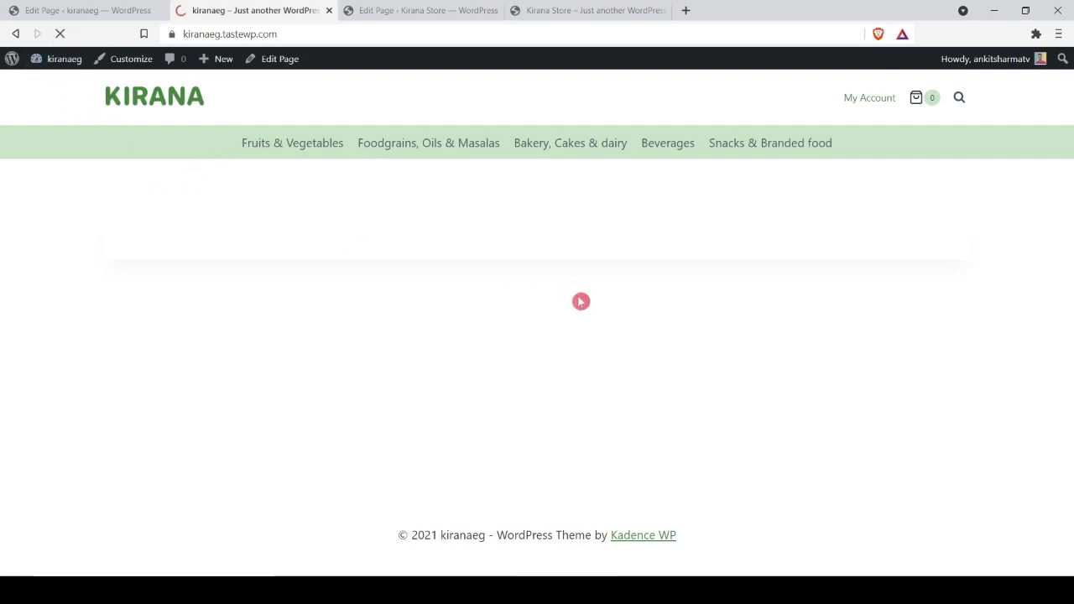
{"action": "scroll", "coordinate": [571, 285], "scroll_direction": "down", "scroll_amount": 3}
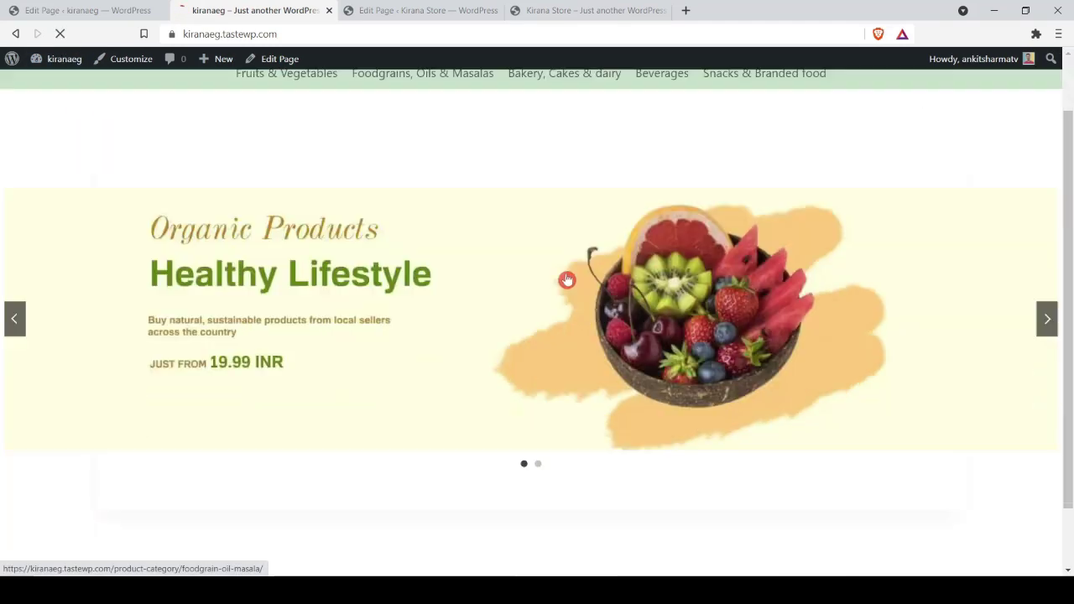
{"action": "scroll", "coordinate": [599, 372], "scroll_direction": "up", "scroll_amount": 3}
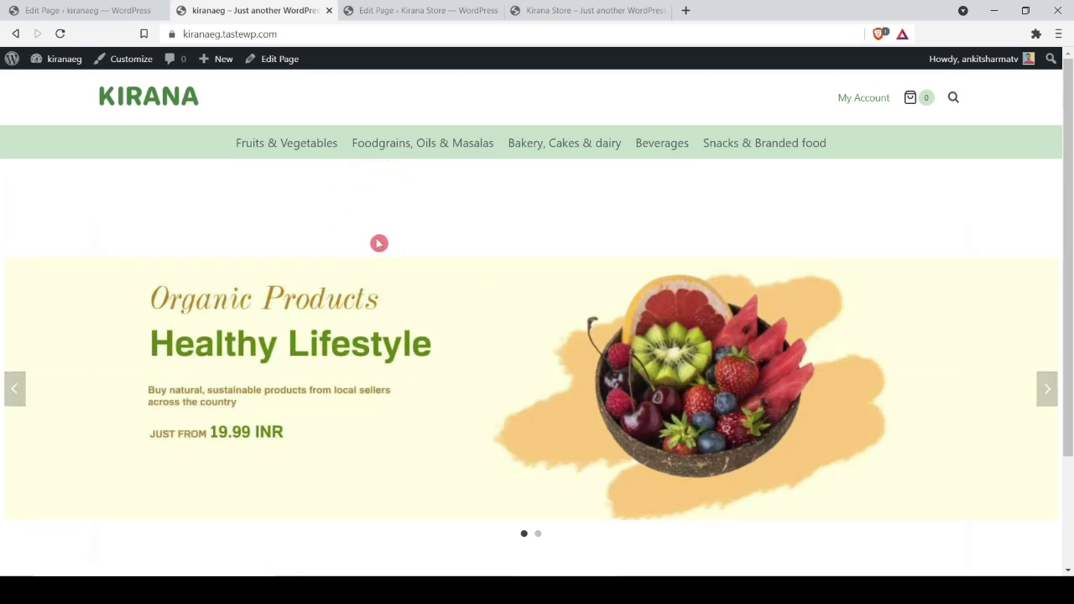
{"action": "key", "text": "ctrl+shift+Tab"}
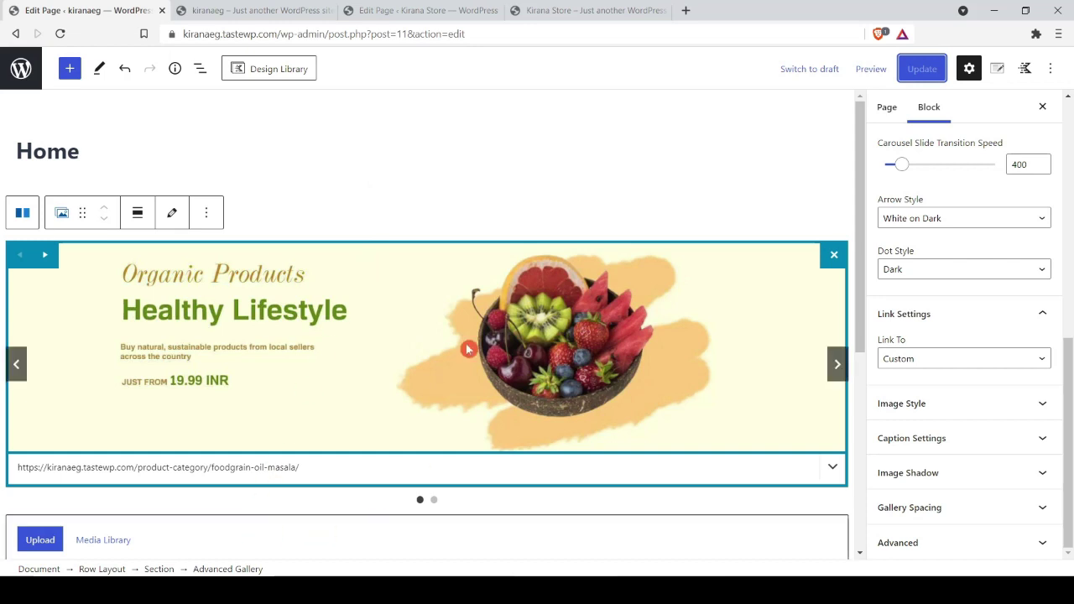
Step: Clear the Row Layout block's top and bottom padding values of 25
{"action": "left_click", "coordinate": [476, 227]}
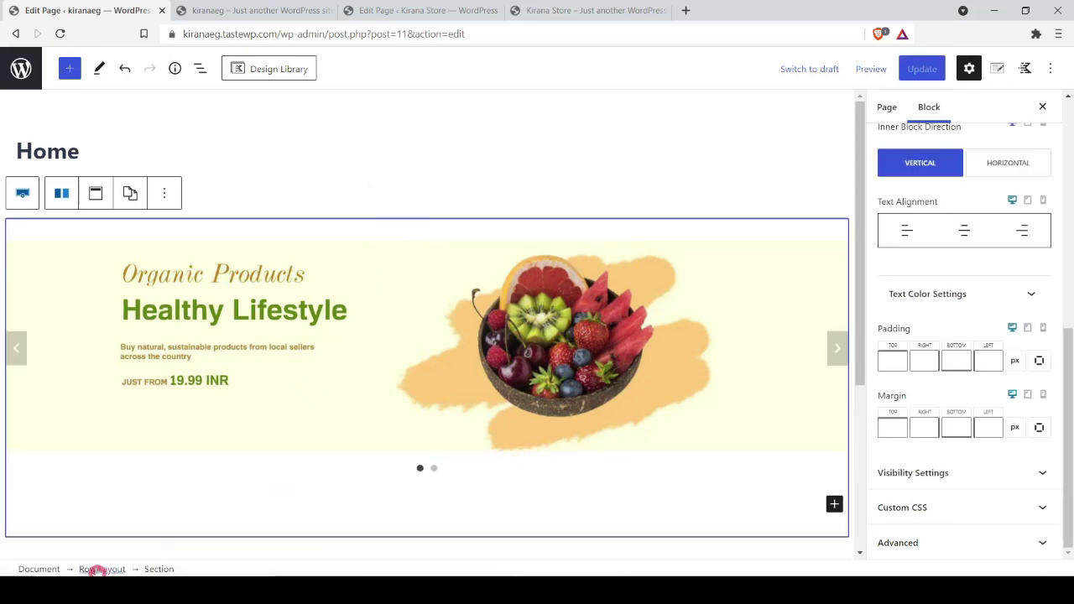
{"action": "left_click", "coordinate": [96, 570]}
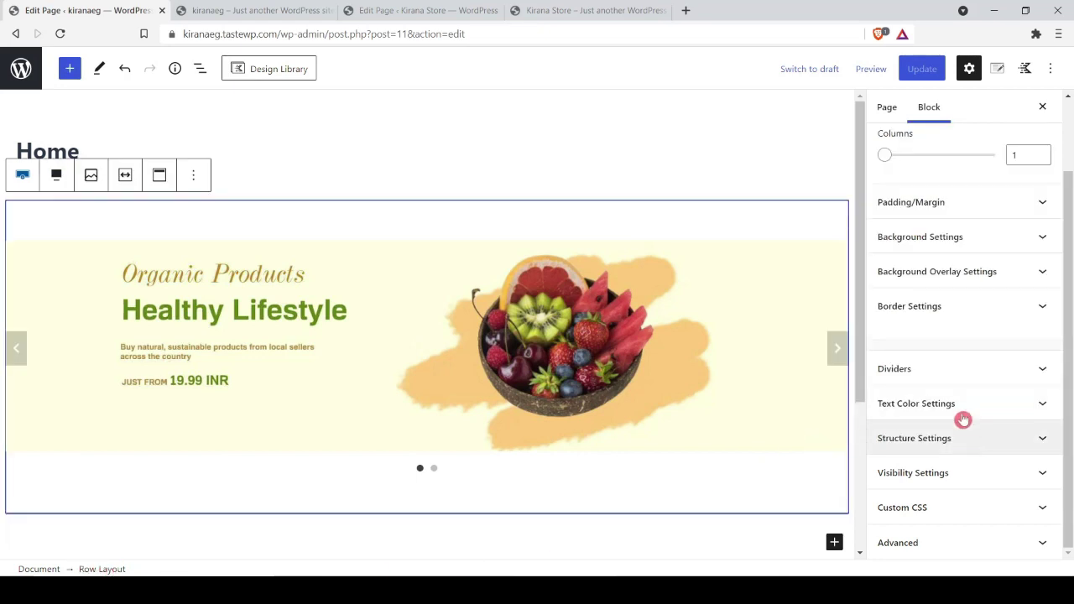
{"action": "left_click", "coordinate": [961, 204]}
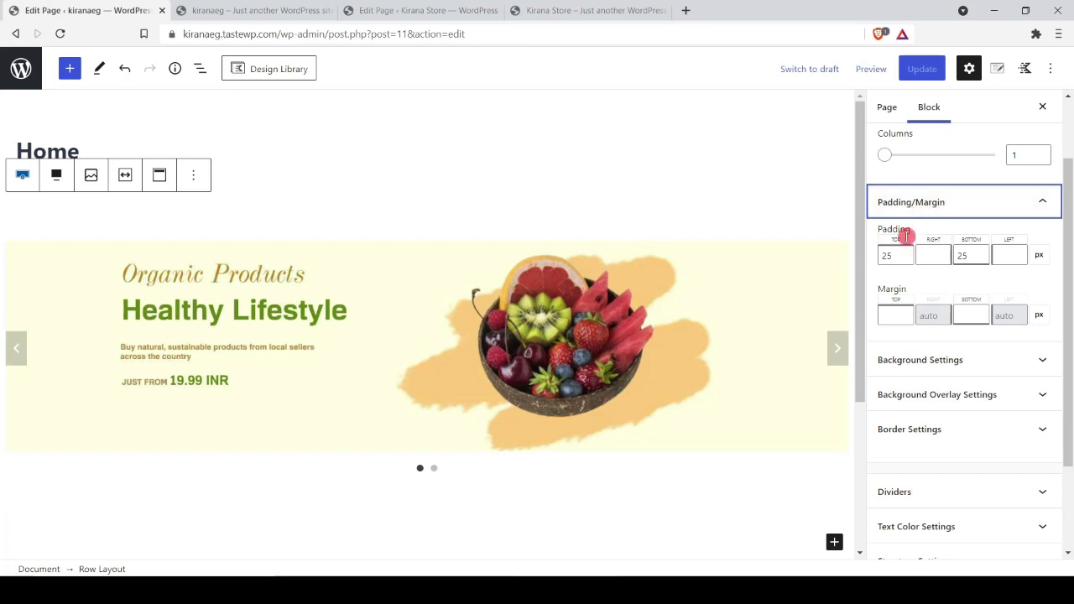
{"action": "left_click", "coordinate": [886, 257]}
{"action": "key", "text": "BackSpace"}
{"action": "key", "text": "BackSpace"}
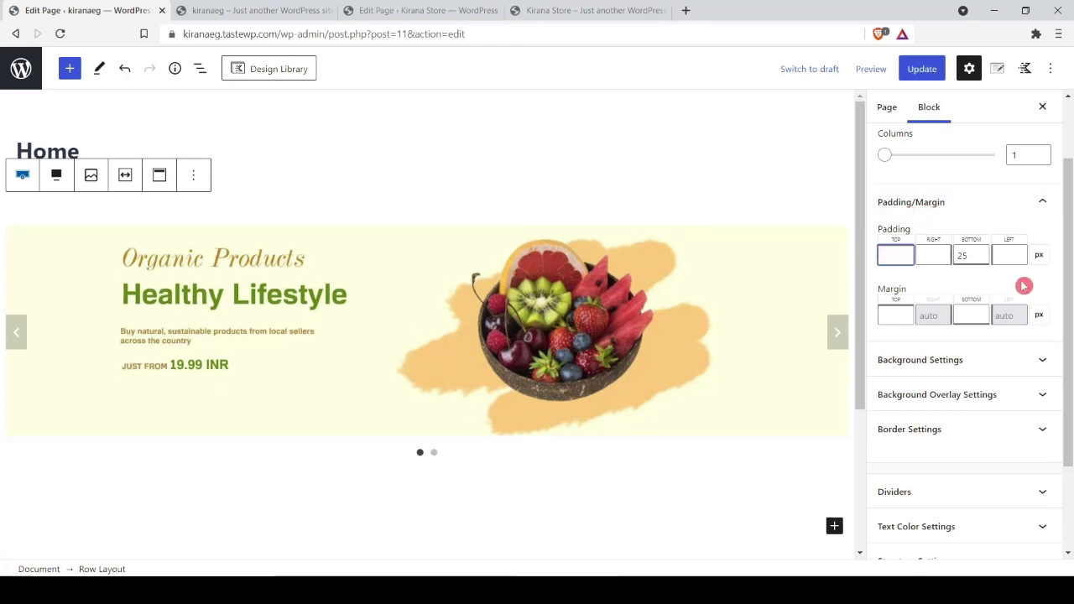
{"action": "type", "text": "0"}
{"action": "left_click", "coordinate": [974, 255]}
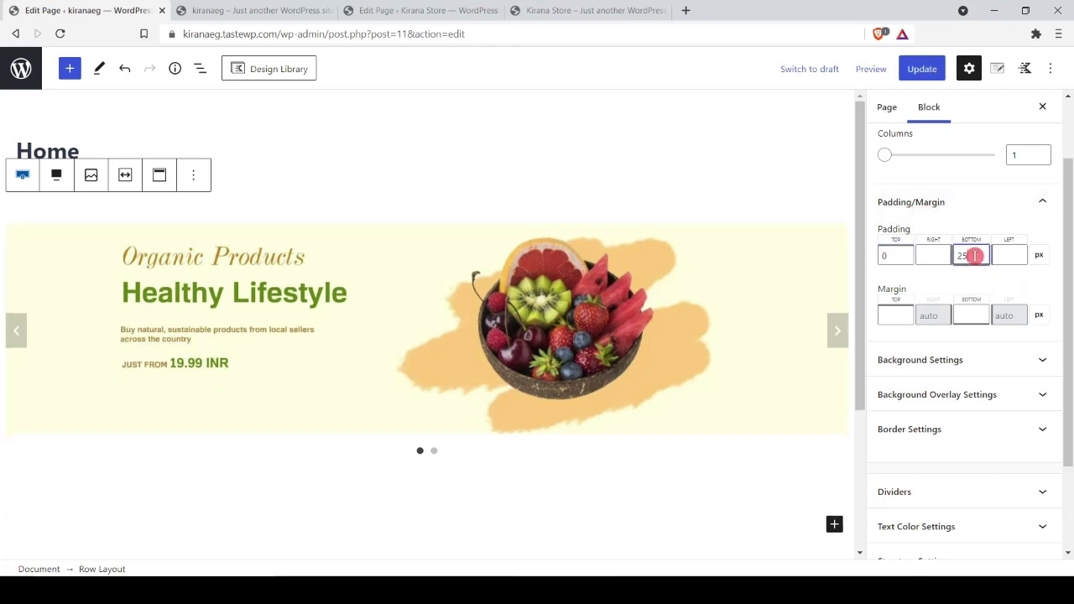
{"action": "key", "text": "BackSpace"}
{"action": "key", "text": "BackSpace"}
Step: Link the Section block's four padding values and set the combined padding to 0
{"action": "left_click", "coordinate": [137, 461]}
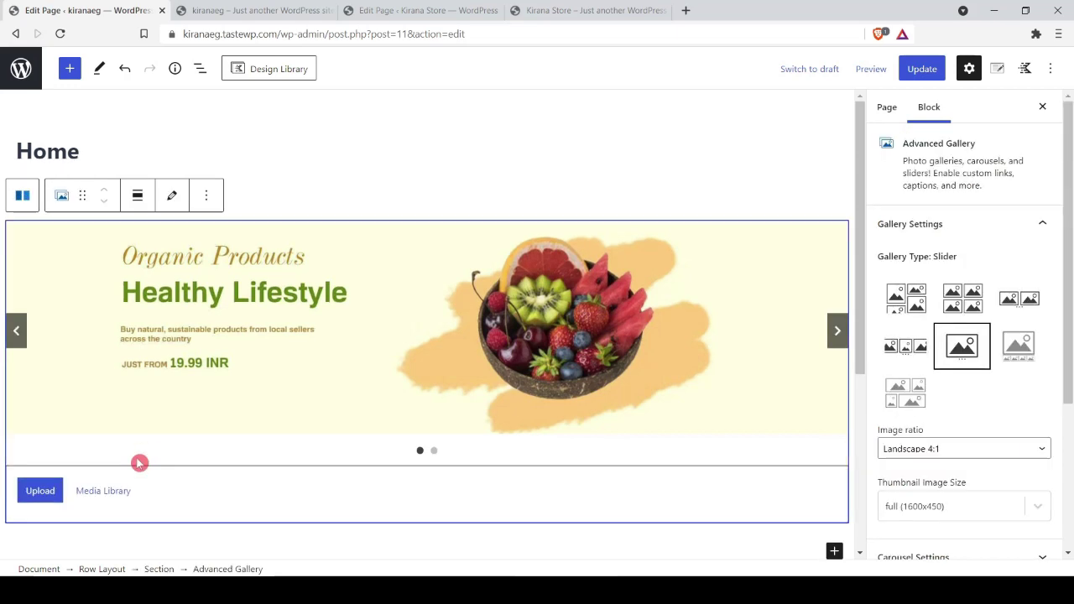
{"action": "left_click", "coordinate": [158, 570]}
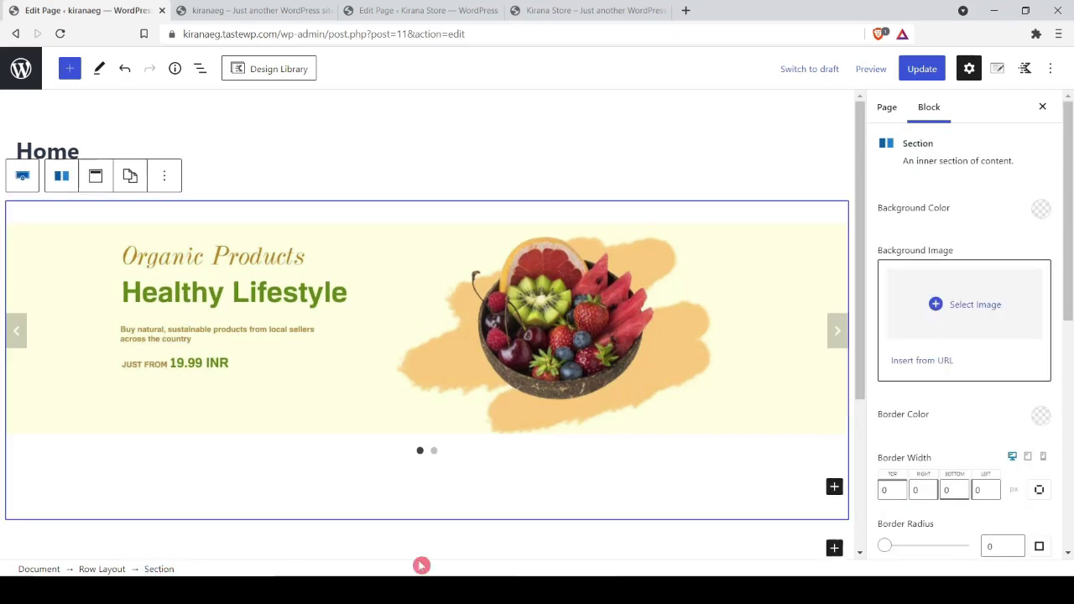
{"action": "scroll", "coordinate": [970, 330], "scroll_direction": "down", "scroll_amount": 3}
{"action": "scroll", "coordinate": [970, 330], "scroll_direction": "down", "scroll_amount": 5}
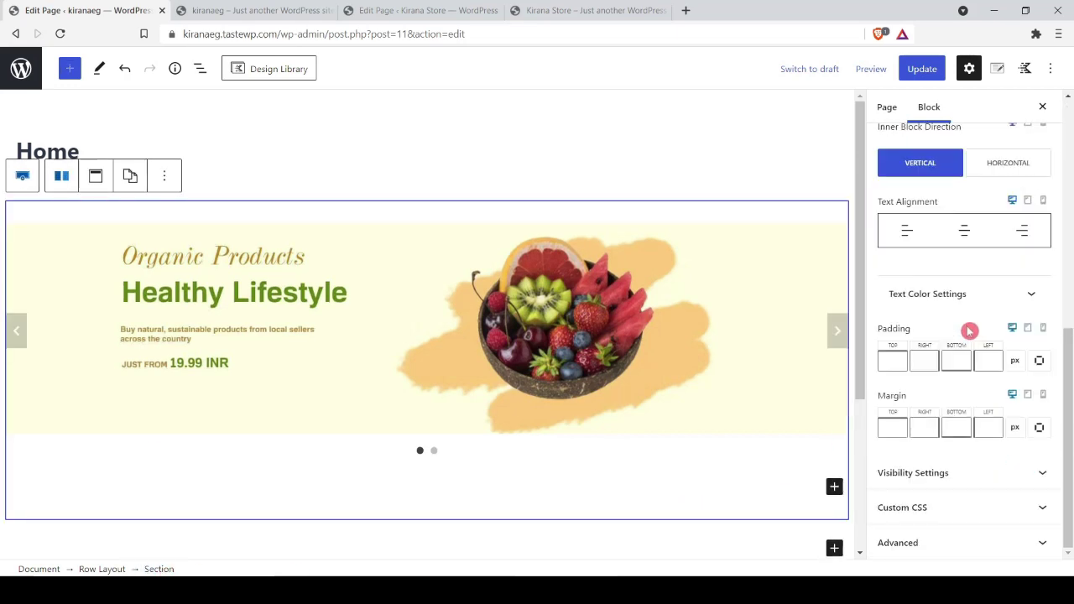
{"action": "left_click", "coordinate": [889, 368]}
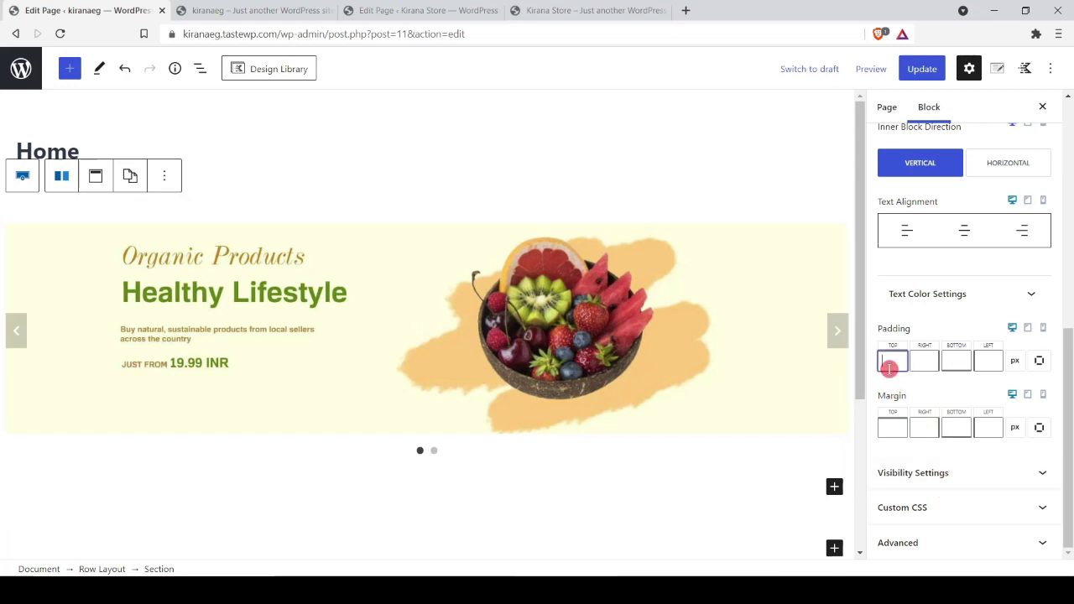
{"action": "left_click", "coordinate": [1038, 363]}
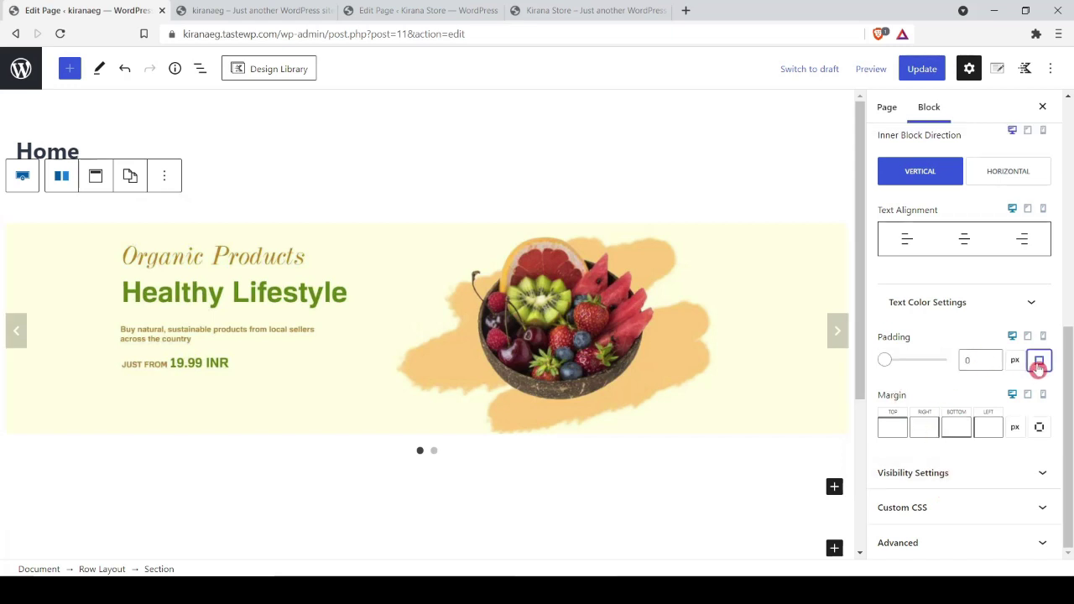
{"action": "left_click", "coordinate": [983, 360]}
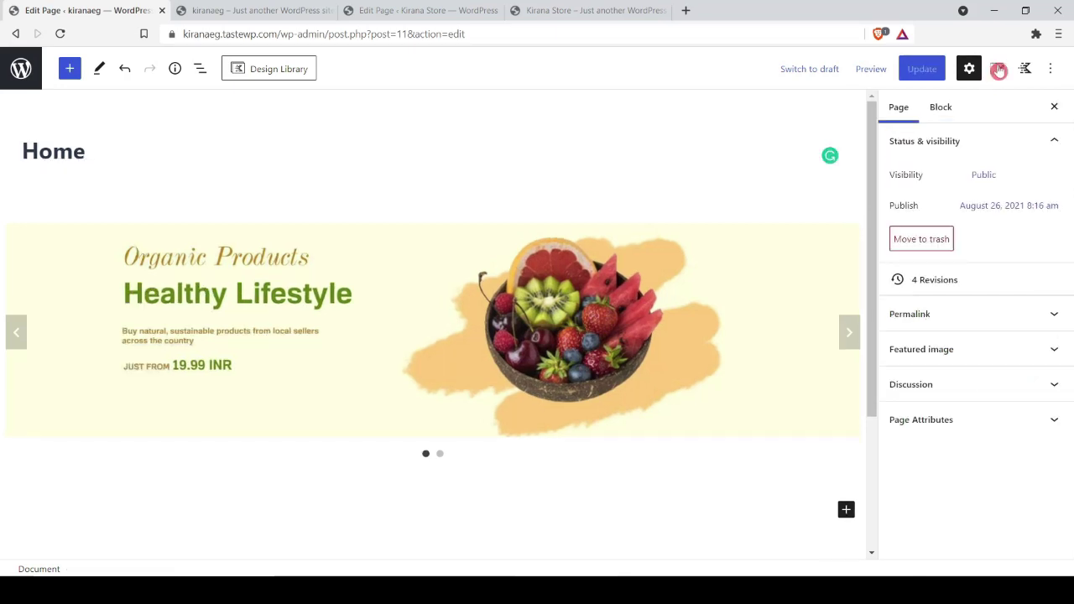
{"action": "left_click", "coordinate": [998, 70]}
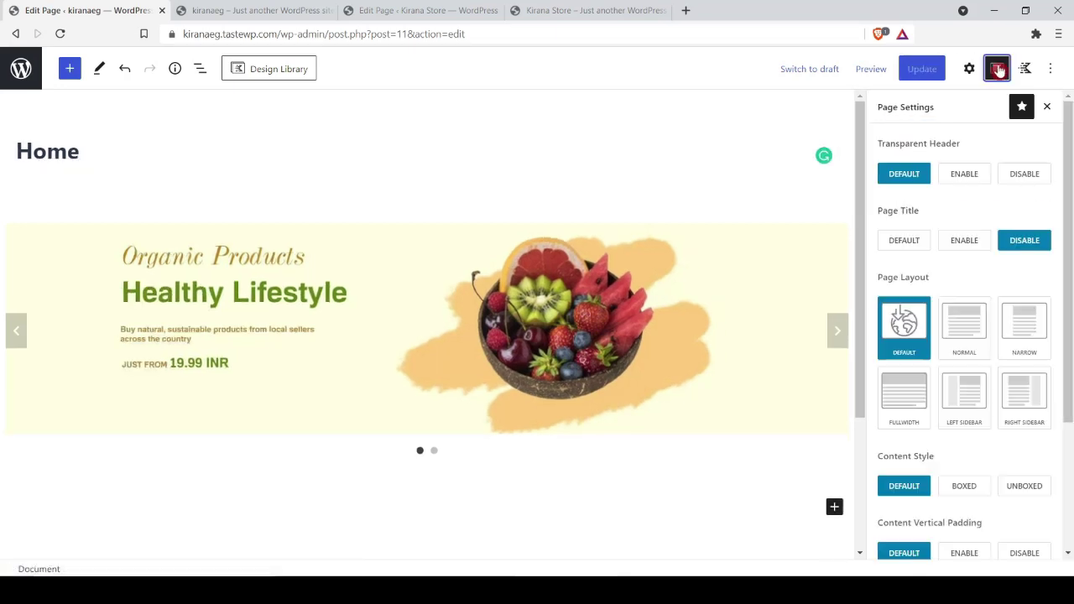
Step: Disable Content Vertical Padding in Kadence Page Settings, update the page, and reload the storefront
{"action": "scroll", "coordinate": [1027, 332], "scroll_direction": "down", "scroll_amount": 1}
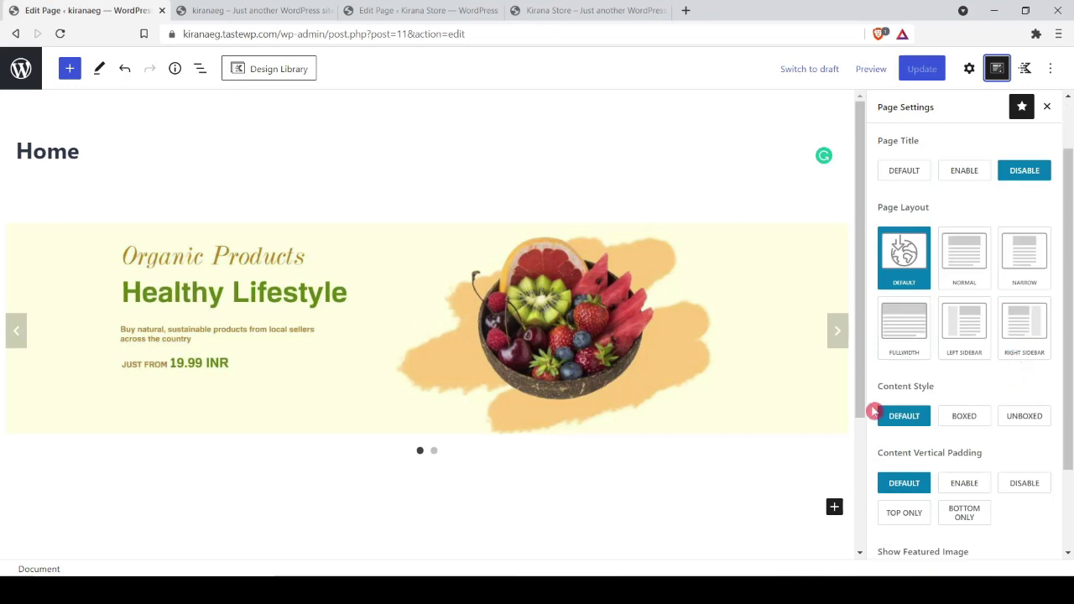
{"action": "scroll", "coordinate": [1036, 435], "scroll_direction": "down", "scroll_amount": 1}
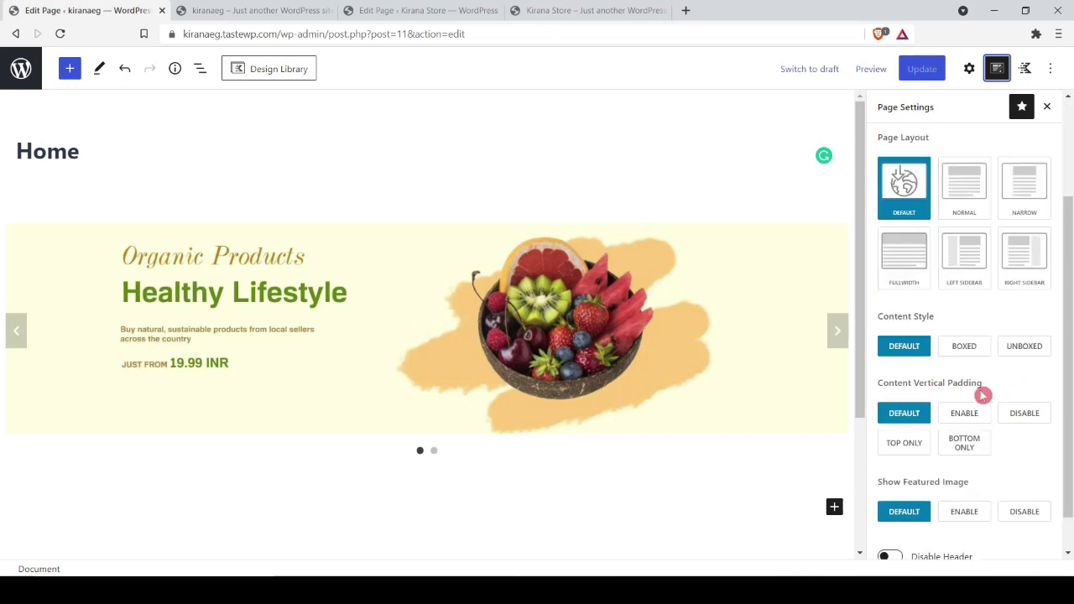
{"action": "left_click", "coordinate": [1028, 416]}
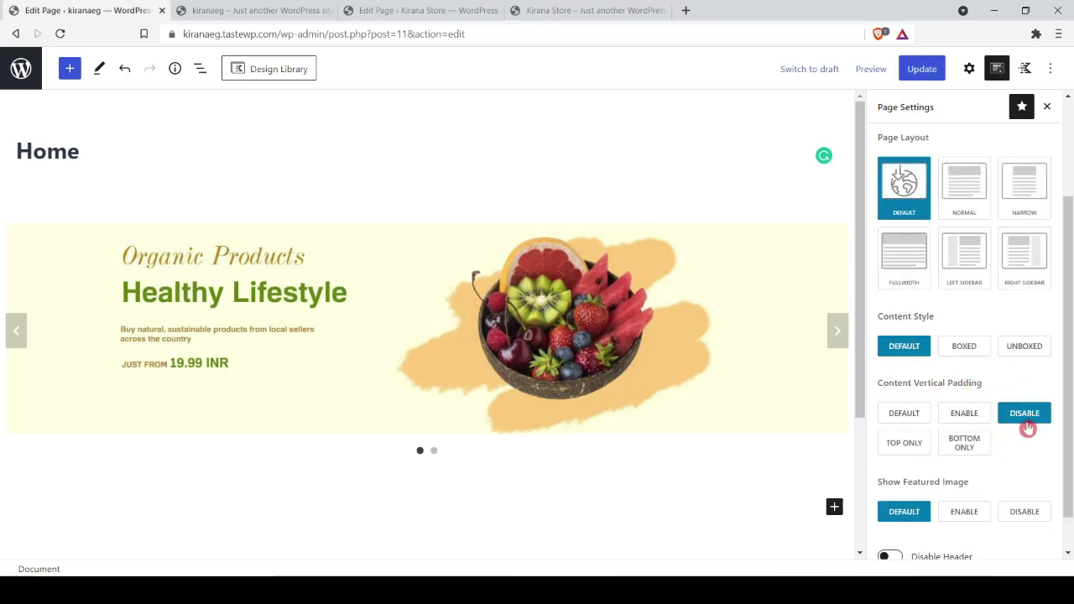
{"action": "left_click", "coordinate": [922, 69]}
{"action": "left_click", "coordinate": [220, 9]}
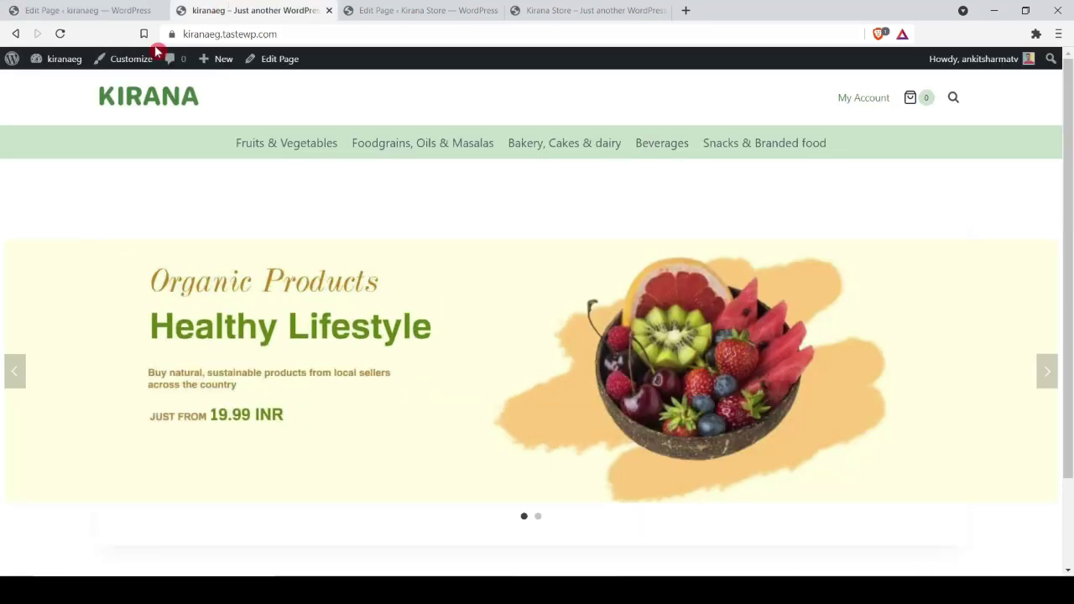
{"action": "left_click", "coordinate": [60, 34]}
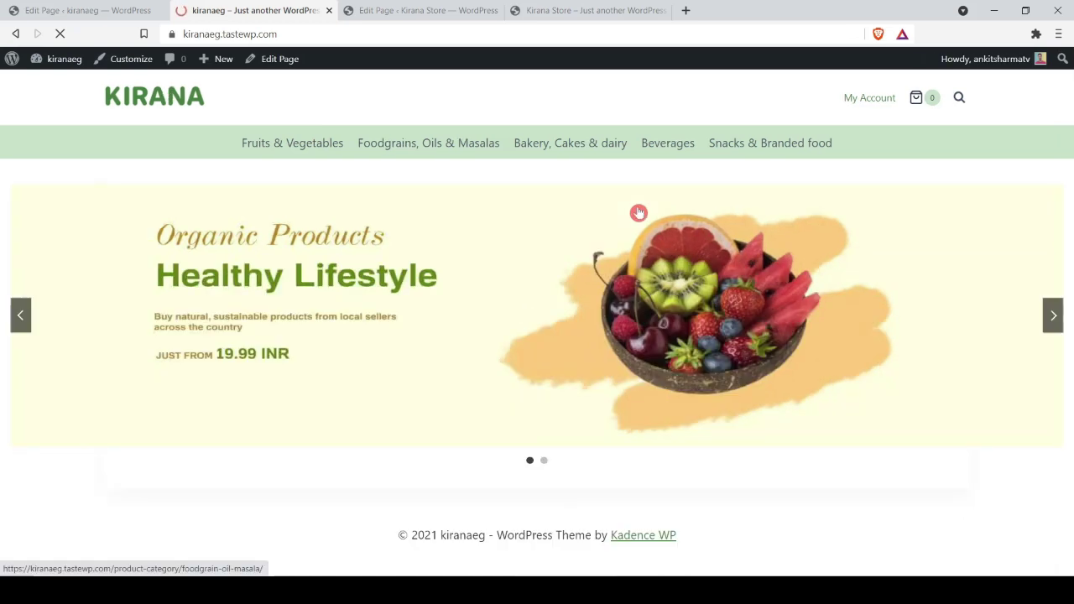
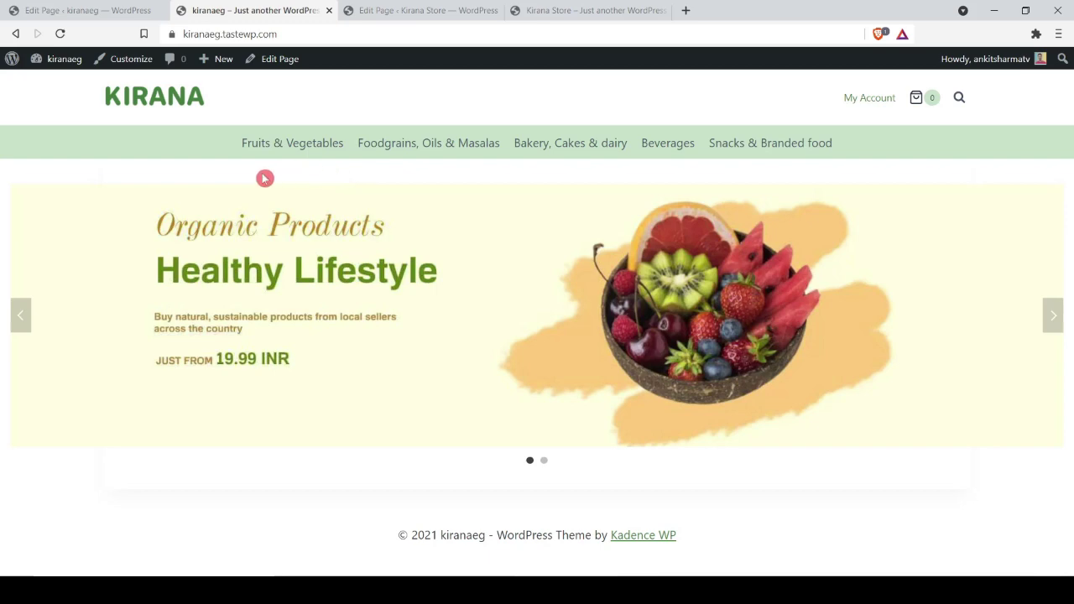
Step: Set Single Post Boxed Spacing to 0 under the Customizer's General > Layout settings and publish
{"action": "left_click", "coordinate": [132, 59]}
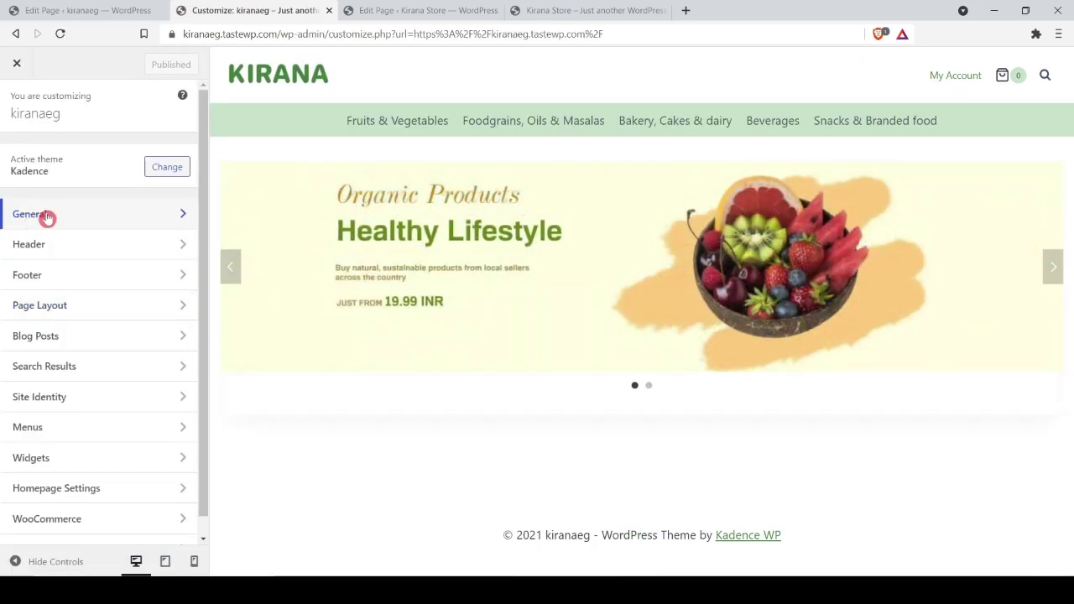
{"action": "left_click", "coordinate": [34, 214]}
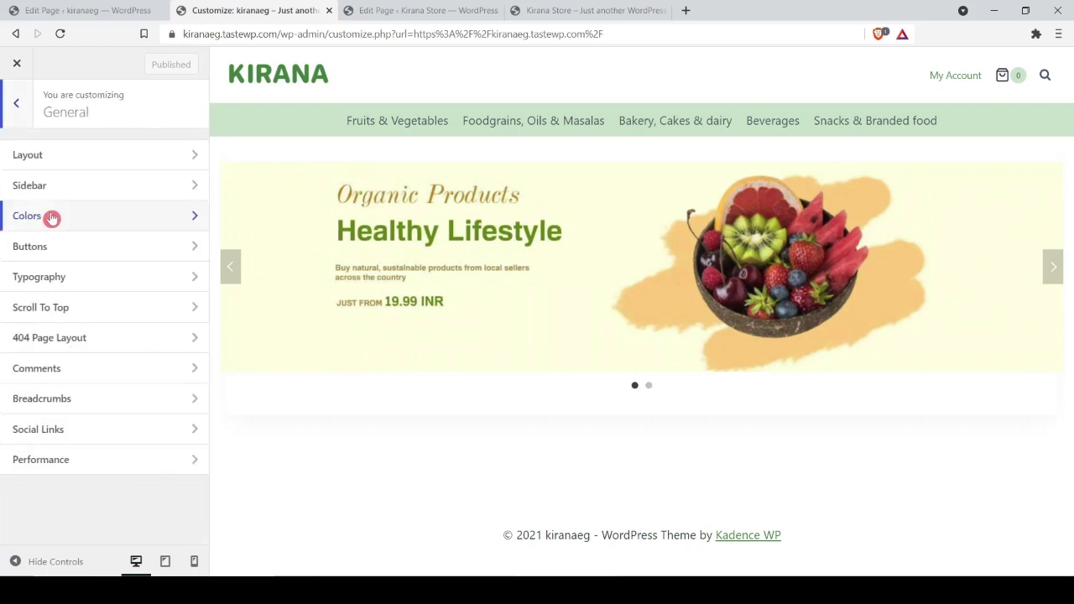
{"action": "left_click", "coordinate": [42, 158]}
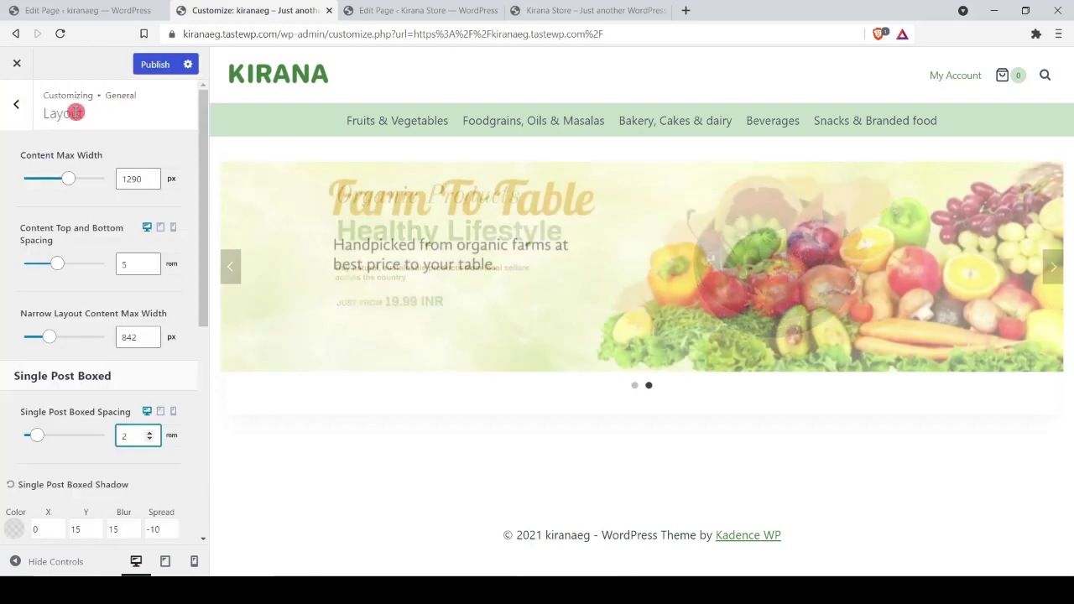
{"action": "scroll", "coordinate": [101, 286], "scroll_direction": "down", "scroll_amount": 2}
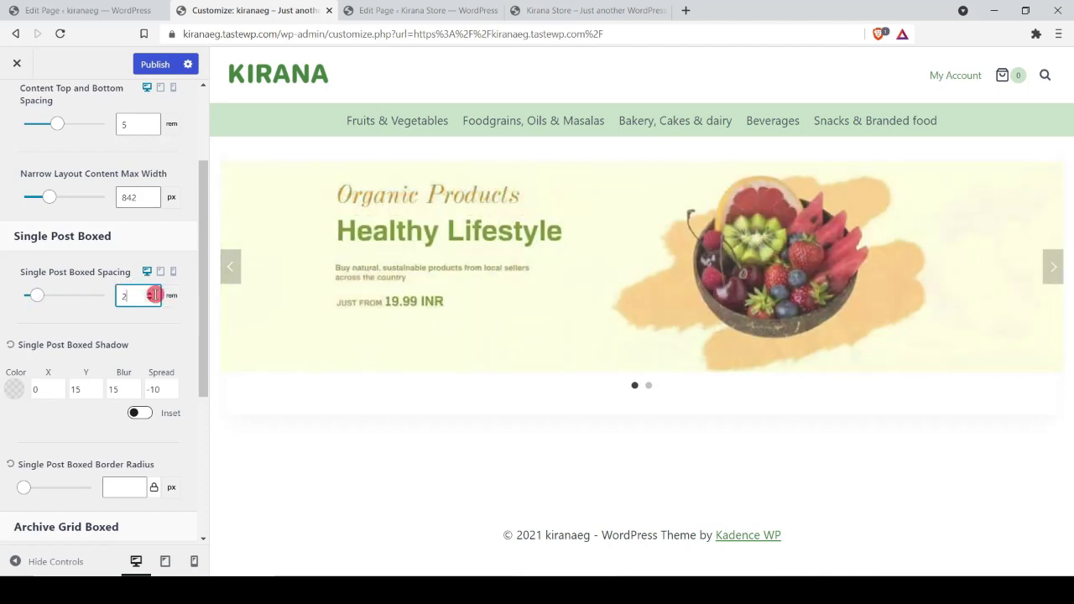
{"action": "left_click", "coordinate": [149, 299]}
{"action": "left_click", "coordinate": [149, 299]}
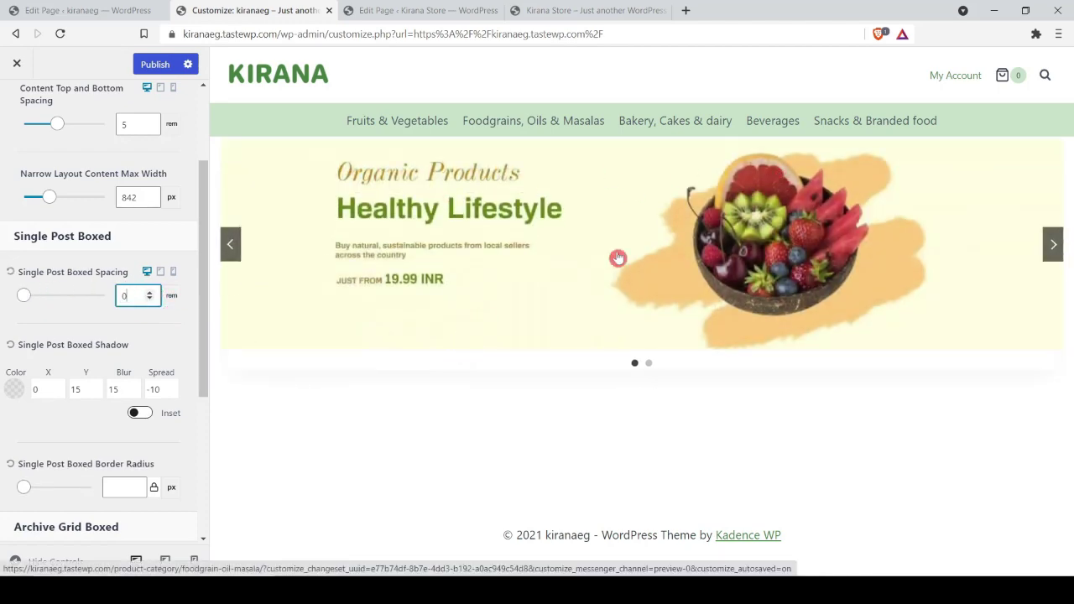
{"action": "left_click", "coordinate": [155, 65]}
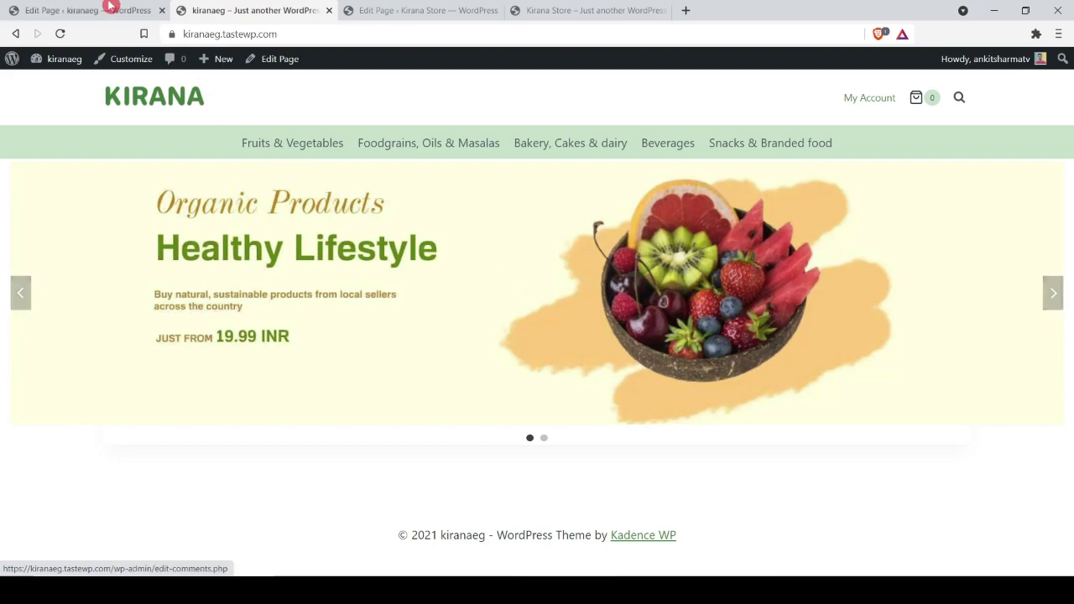
Step: Cycle through the homepage slider's slides
{"action": "left_click", "coordinate": [1052, 293]}
{"action": "left_click", "coordinate": [1053, 293]}
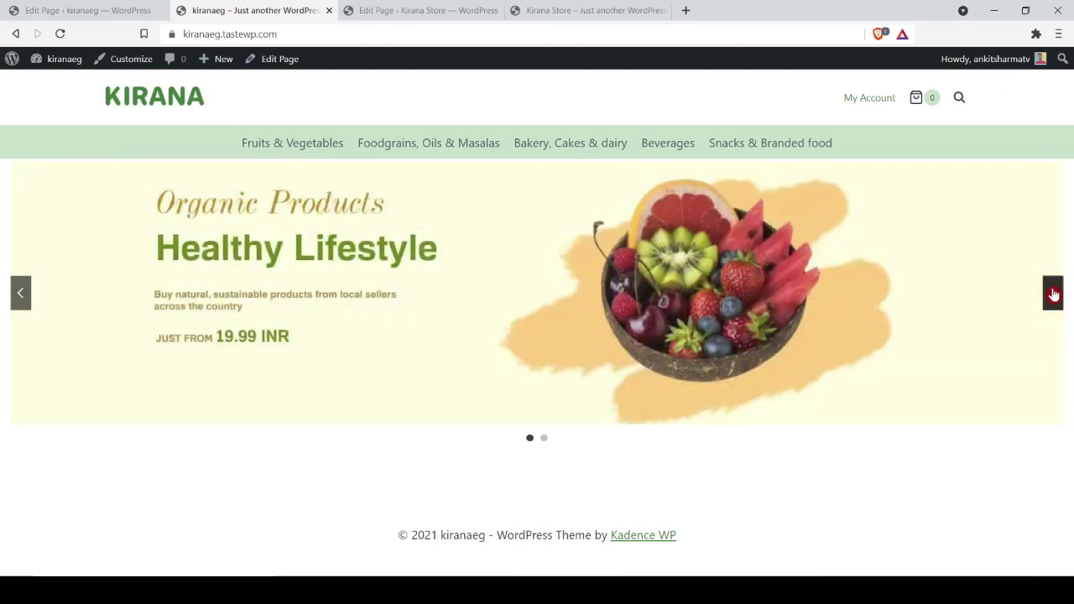
{"action": "left_click", "coordinate": [1053, 293]}
{"action": "left_click", "coordinate": [1053, 293]}
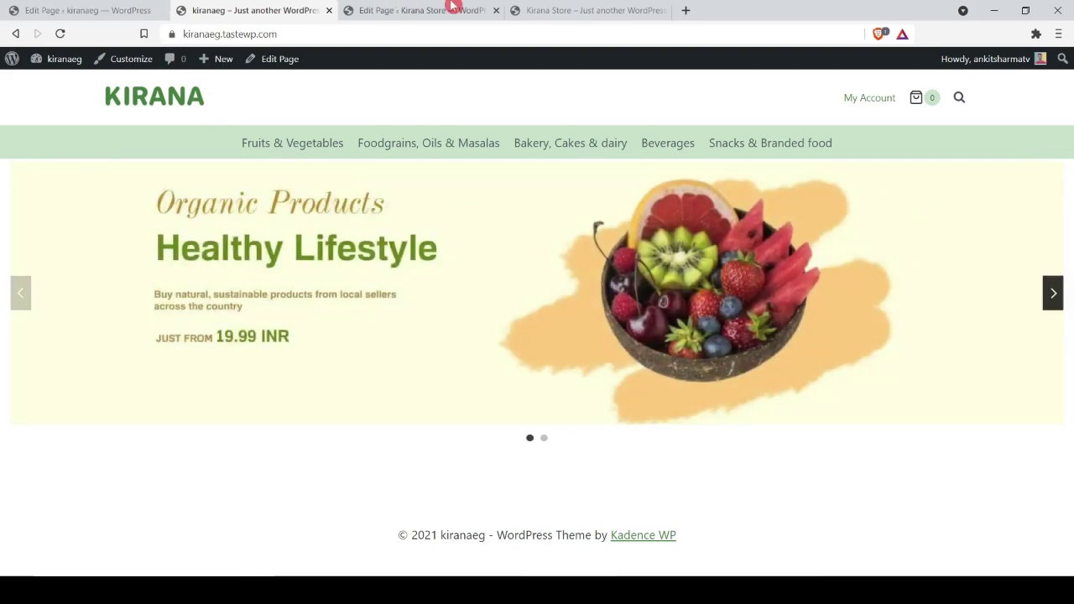
Step: Review the category cards on the Kirana Store reference page, then return to the Home page editor
{"action": "left_click", "coordinate": [550, 11]}
{"action": "scroll", "coordinate": [545, 288], "scroll_direction": "down", "scroll_amount": 3}
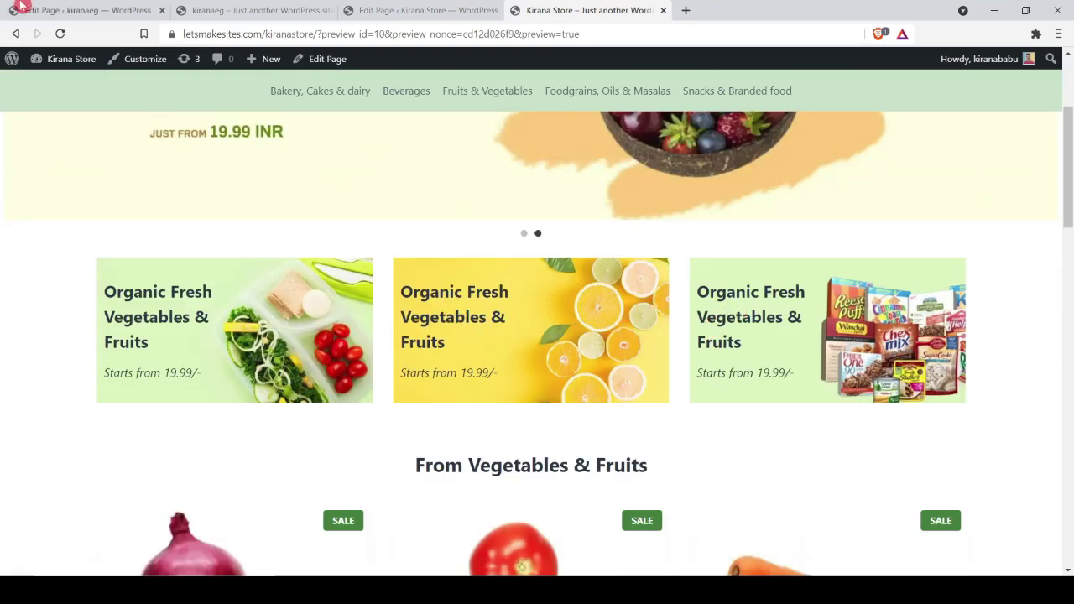
{"action": "left_click", "coordinate": [21, 9]}
{"action": "scroll", "coordinate": [428, 235], "scroll_direction": "down", "scroll_amount": 2}
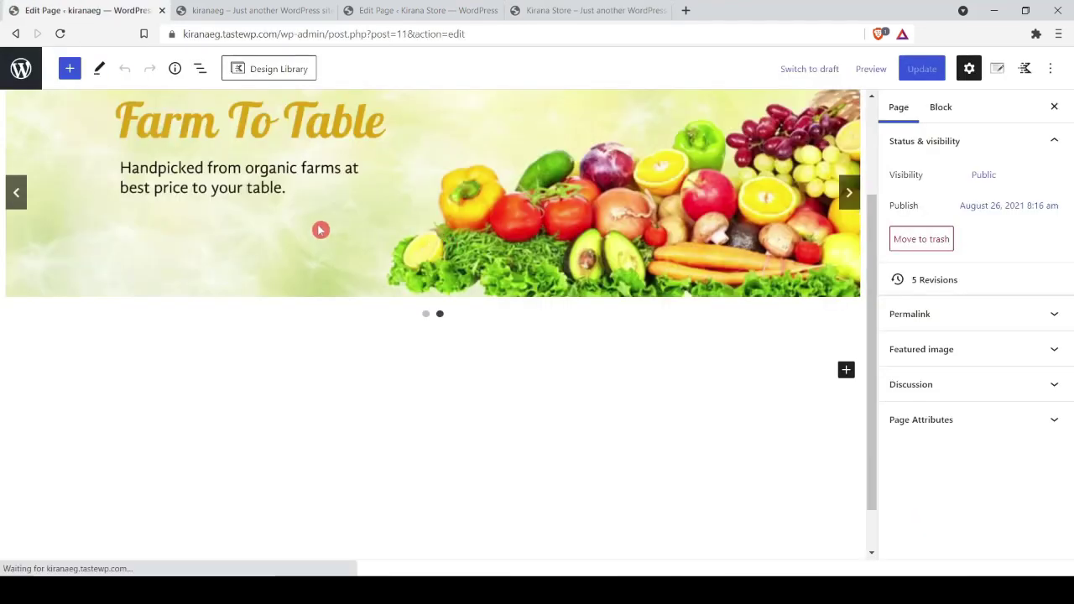
Step: Insert a three-equal-column Row Layout block after the slider's row
{"action": "left_click", "coordinate": [227, 415]}
{"action": "left_click", "coordinate": [102, 569]}
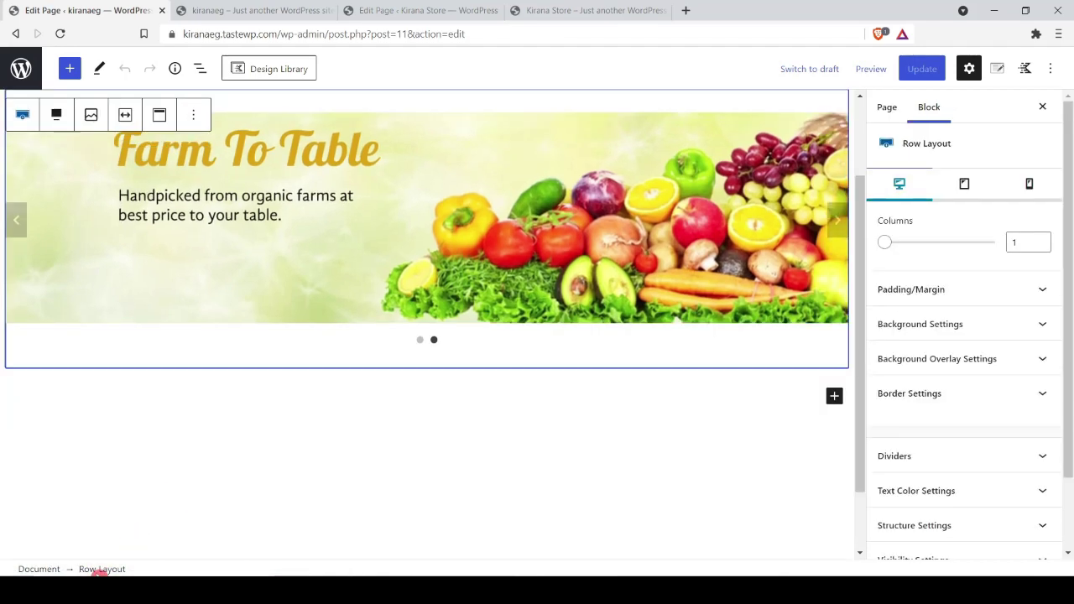
{"action": "scroll", "coordinate": [260, 417], "scroll_direction": "up", "scroll_amount": 2}
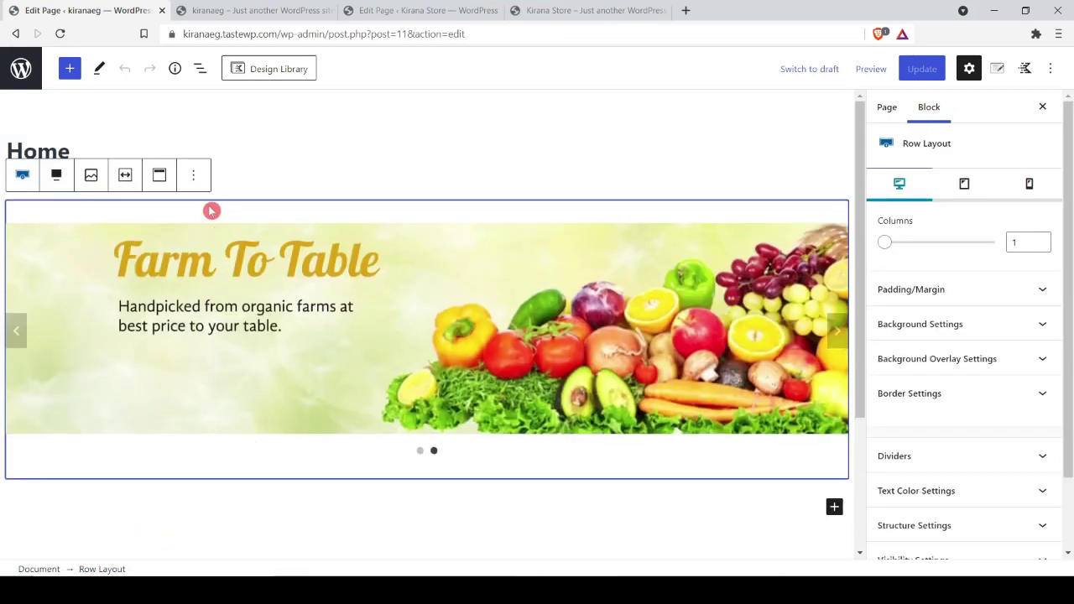
{"action": "left_click", "coordinate": [193, 175]}
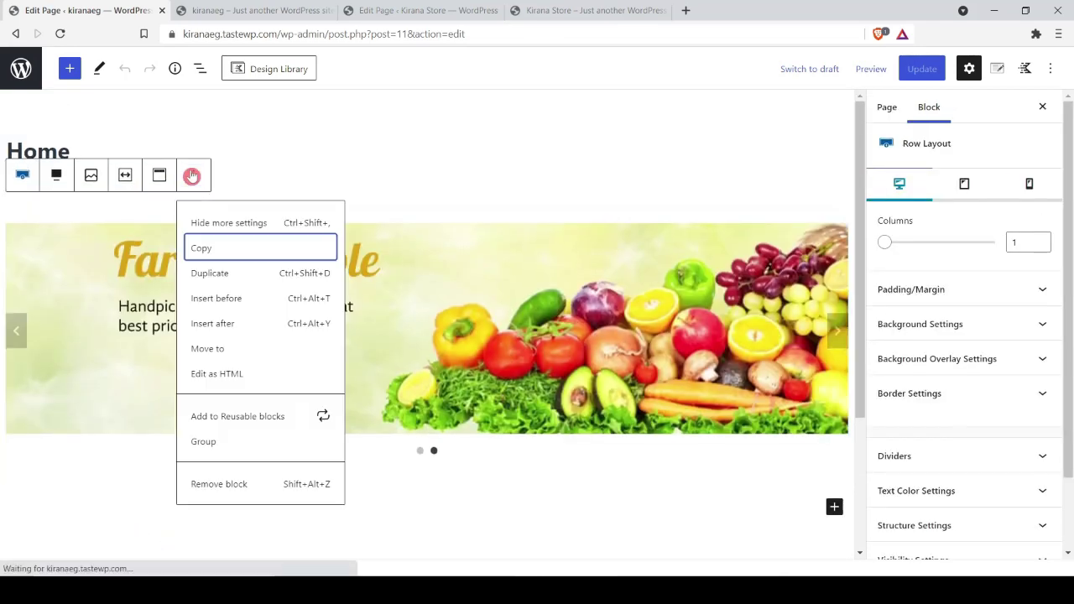
{"action": "left_click", "coordinate": [237, 325]}
{"action": "scroll", "coordinate": [254, 360], "scroll_direction": "down", "scroll_amount": 3}
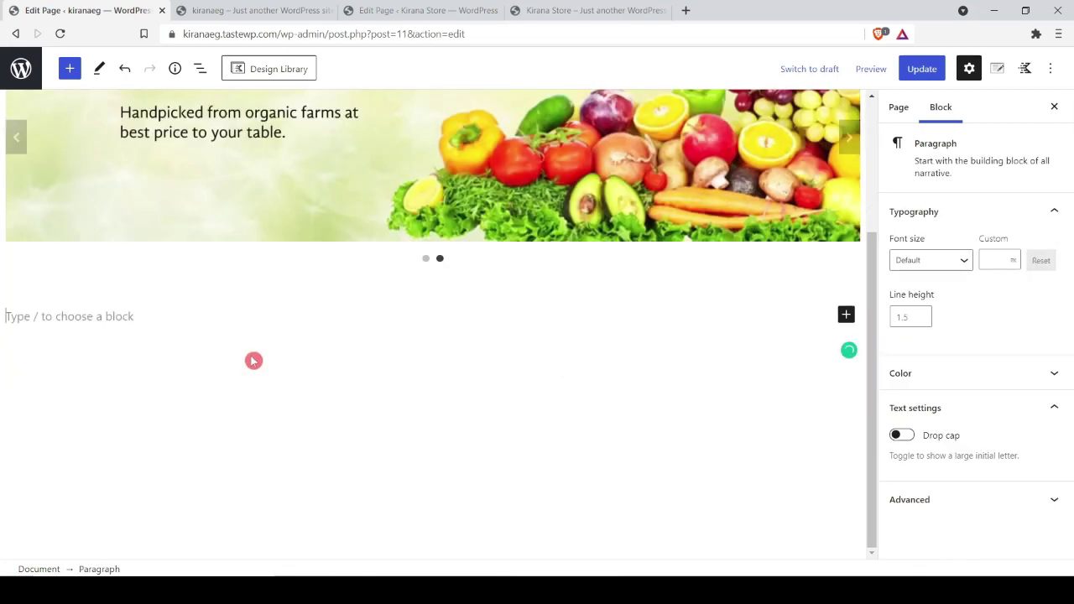
{"action": "type", "text": "/"}
{"action": "key", "text": "Return"}
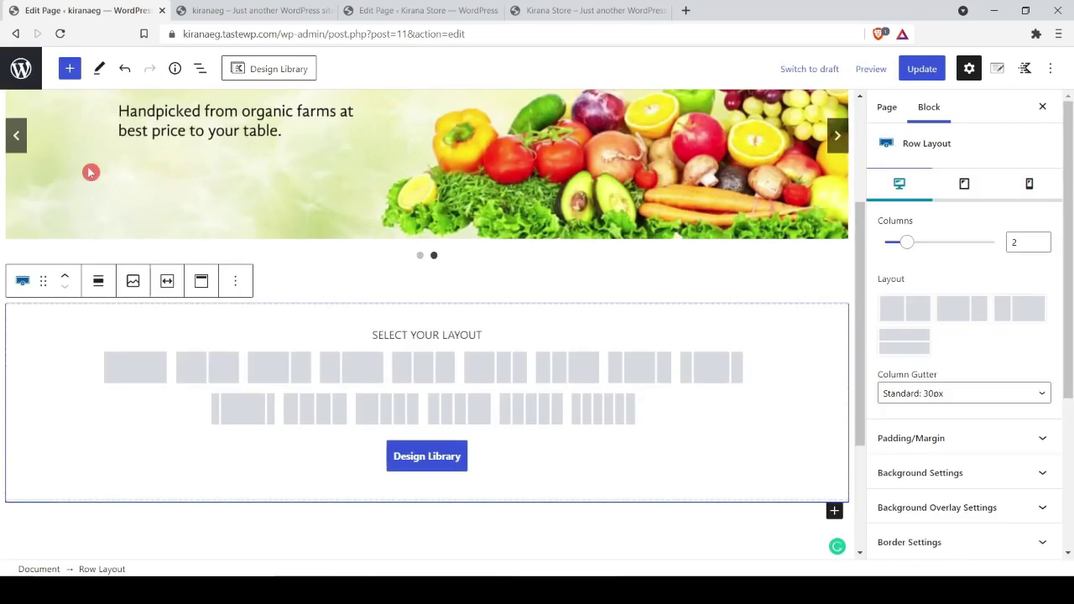
{"action": "left_click", "coordinate": [427, 375]}
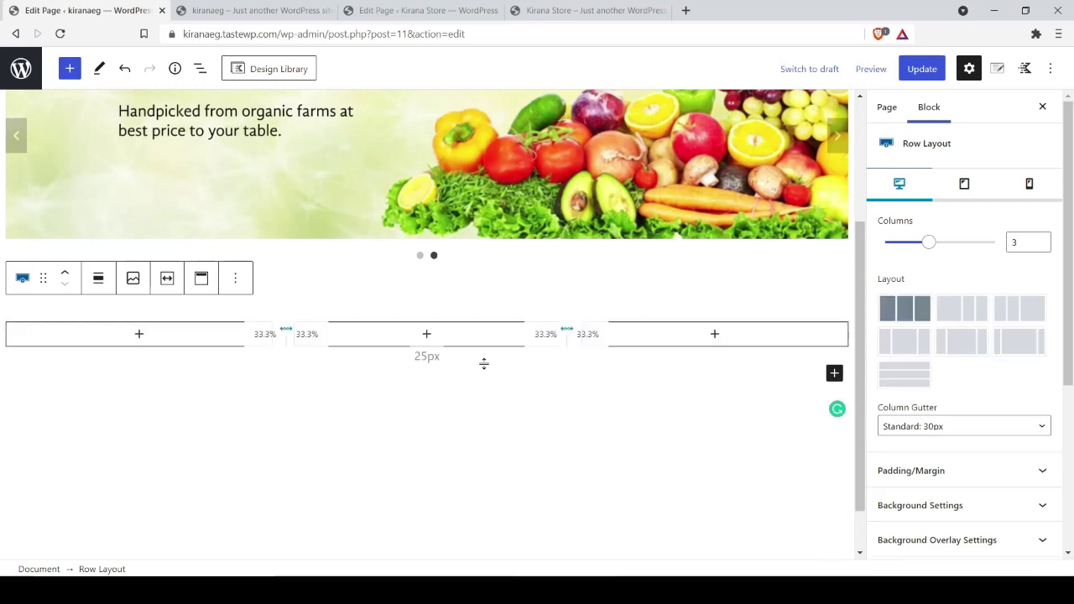
Step: Copy the 'Organic Fresh Vegetables & Fruits' heading from the reference site and start a block in column one
{"action": "key", "text": "ctrl+4"}
{"action": "left_click_drag", "start_coordinate": [150, 342], "coordinate": [105, 293]}
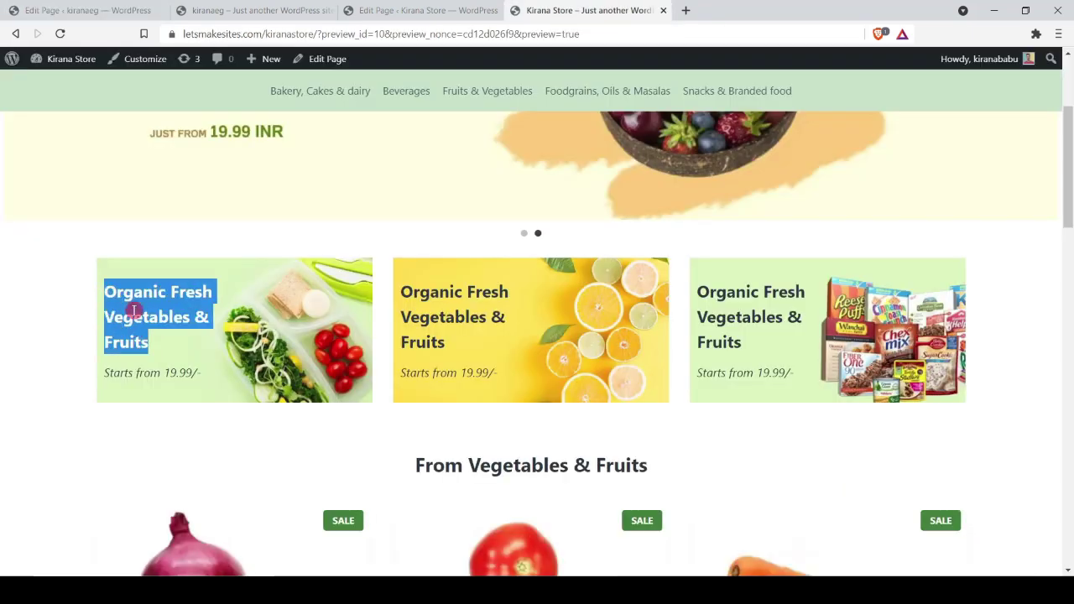
{"action": "left_click", "coordinate": [53, 9]}
{"action": "left_click", "coordinate": [140, 336]}
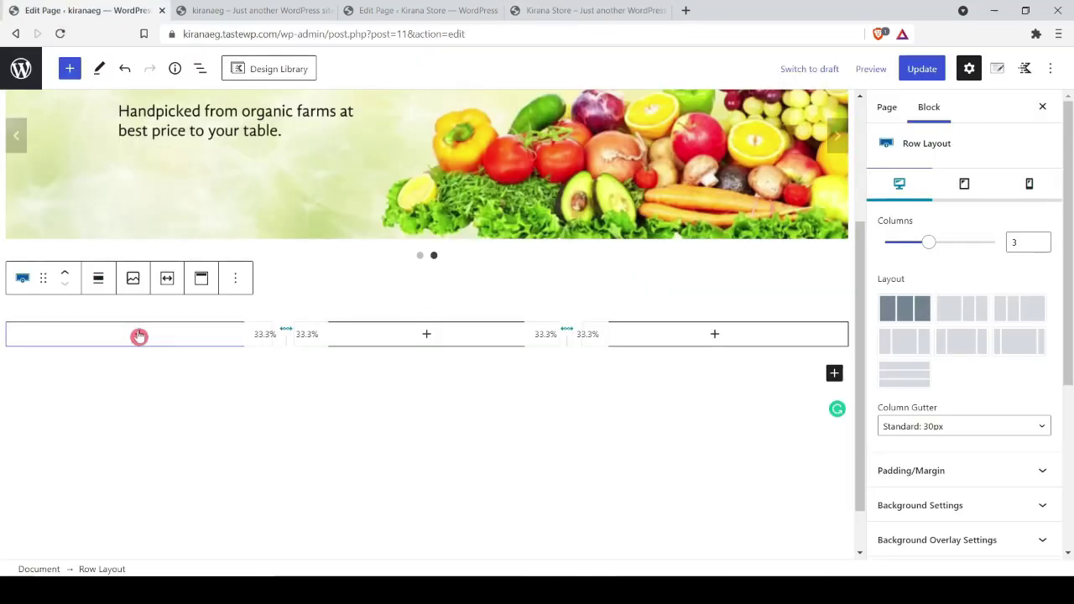
{"action": "left_click", "coordinate": [140, 334]}
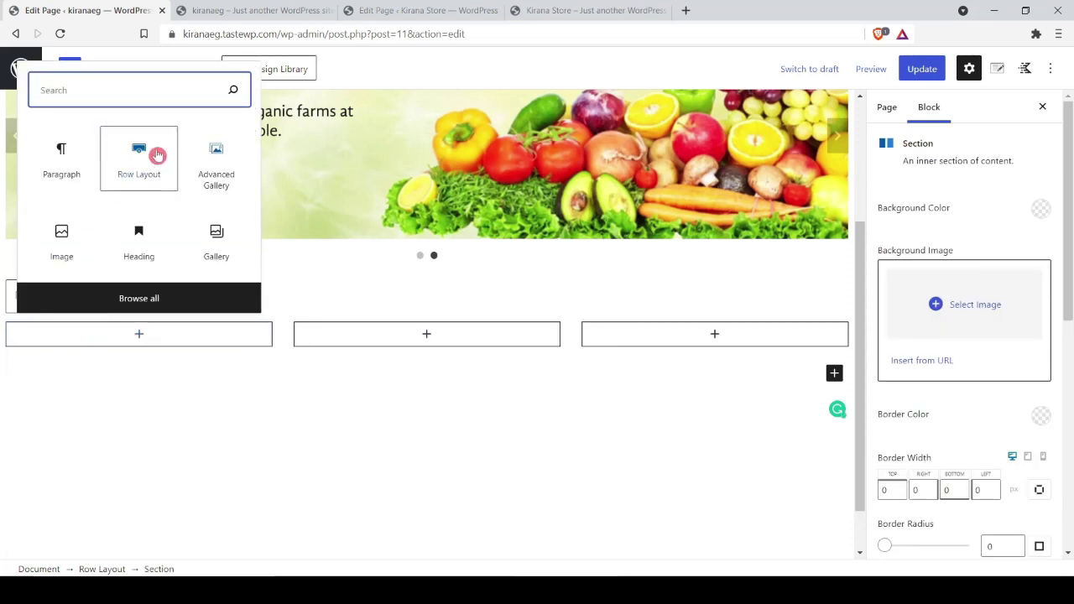
Step: Add an H4 Advanced Heading reading 'Organic Fresh Vegetables & Fruits' in the first column
{"action": "type", "text": "head"}
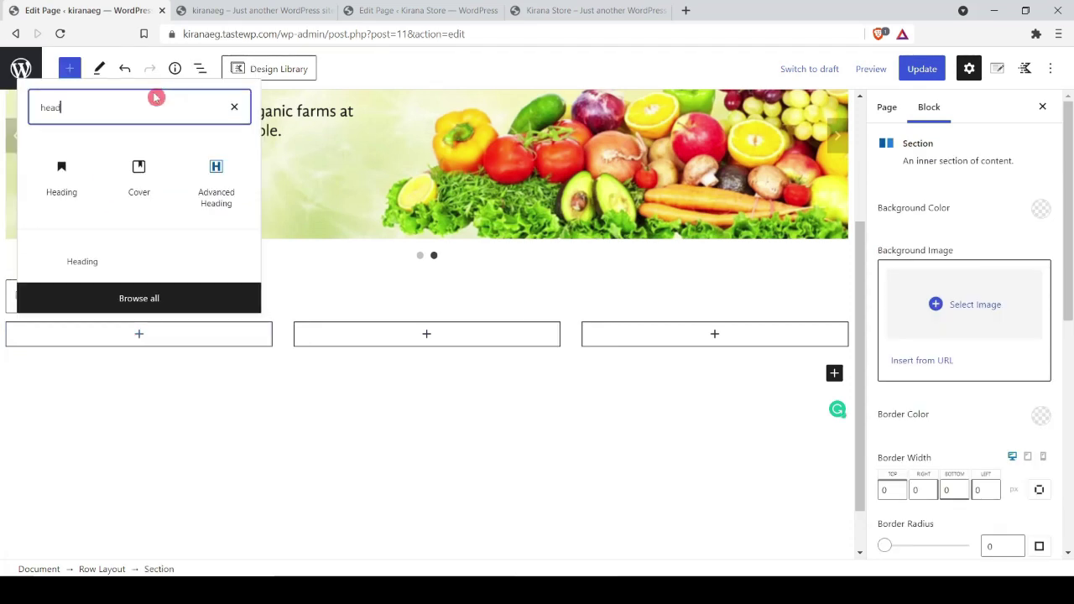
{"action": "left_click", "coordinate": [232, 180]}
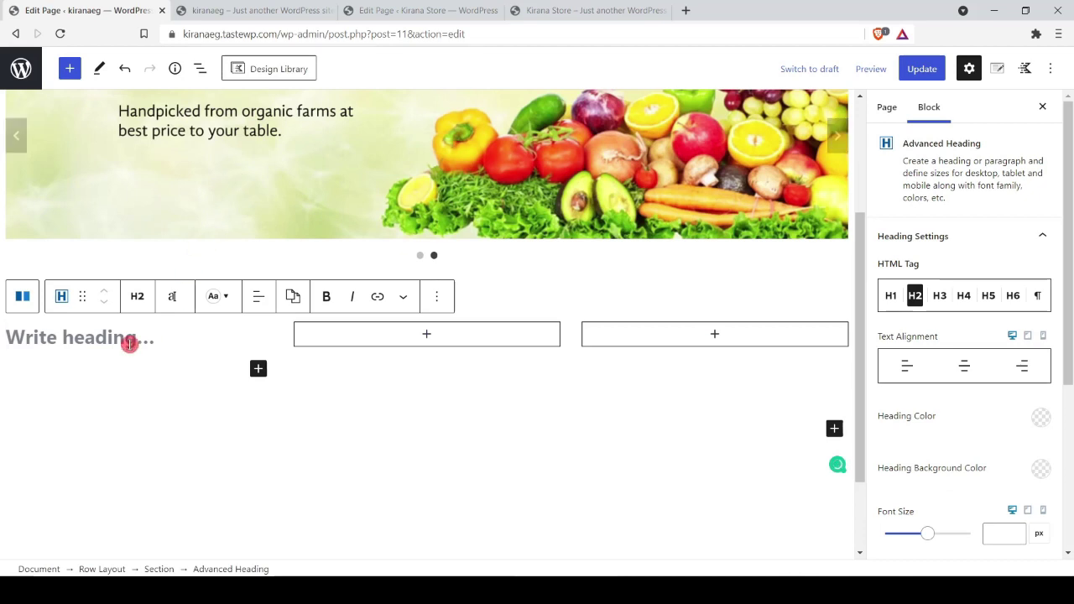
{"action": "key", "text": "ctrl+v"}
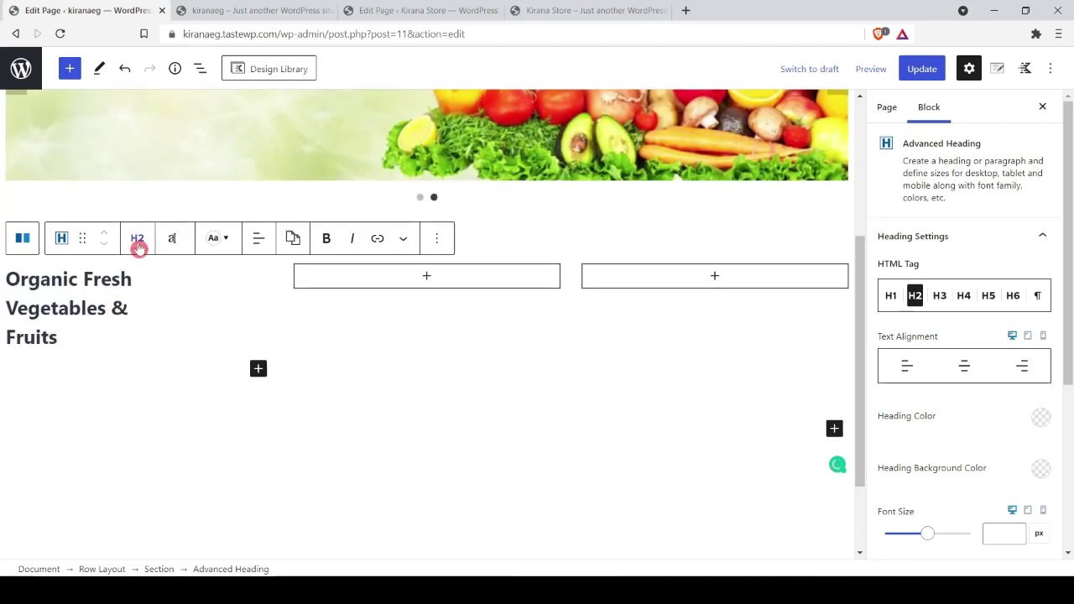
{"action": "left_click", "coordinate": [137, 242]}
{"action": "left_click", "coordinate": [167, 378]}
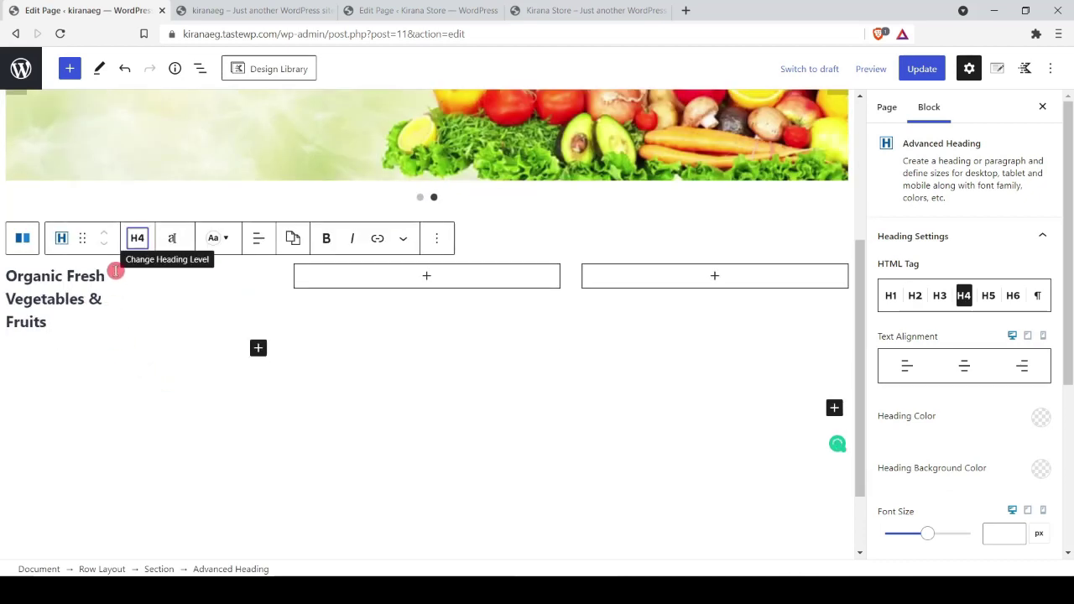
{"action": "key", "text": "Return"}
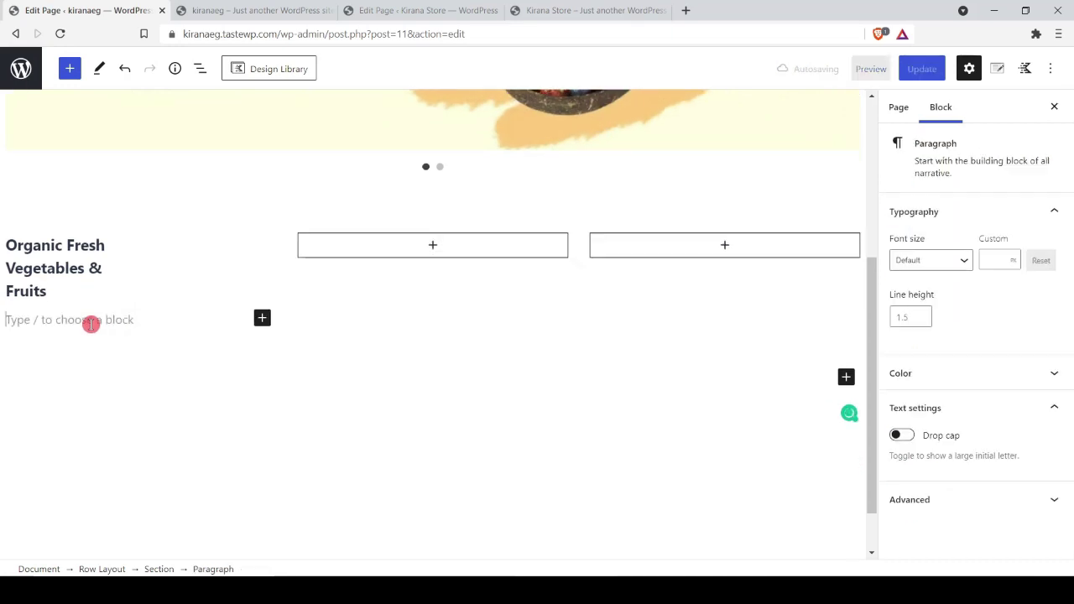
Step: Add the 'Starts from 19.99/-' line below it as an Advanced Heading with a paragraph tag
{"action": "key", "text": "ctrl+shift+Tab"}
{"action": "left_click_drag", "start_coordinate": [212, 371], "coordinate": [107, 378]}
{"action": "key", "text": "ctrl+Tab"}
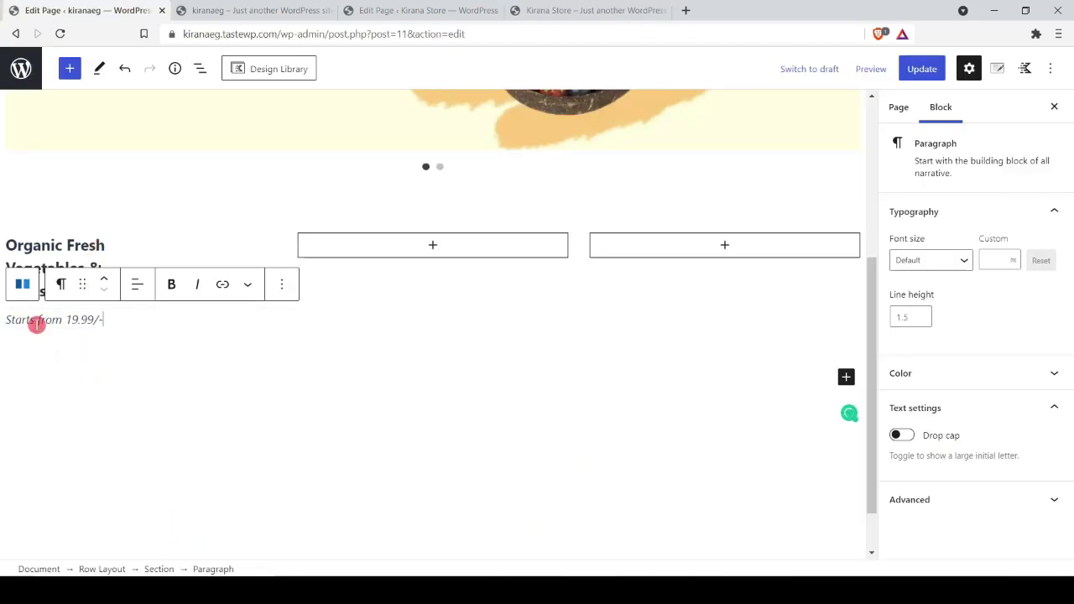
{"action": "left_click", "coordinate": [61, 288]}
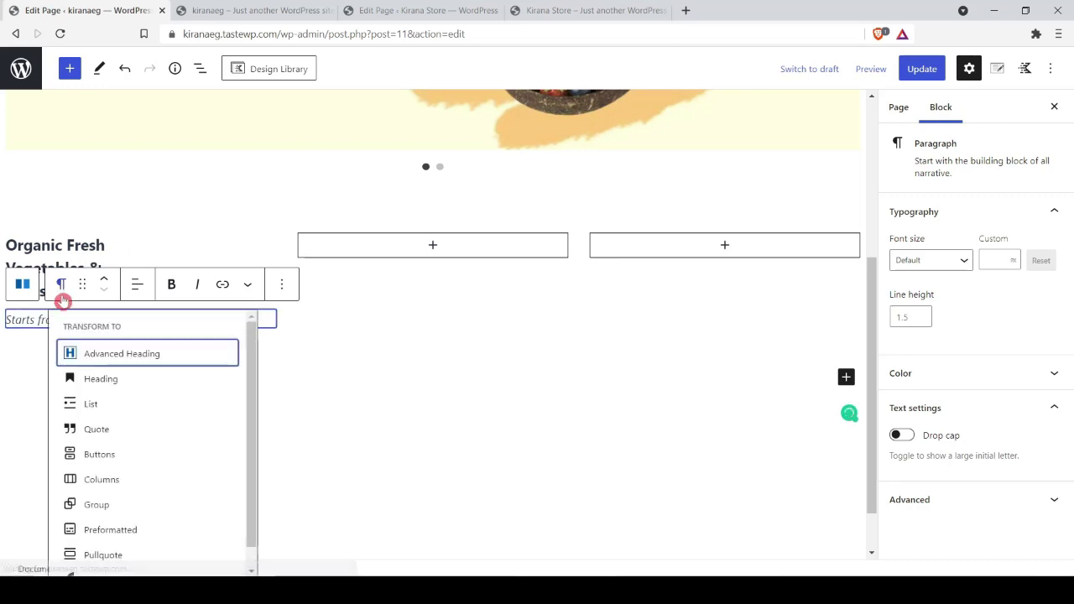
{"action": "left_click", "coordinate": [124, 356]}
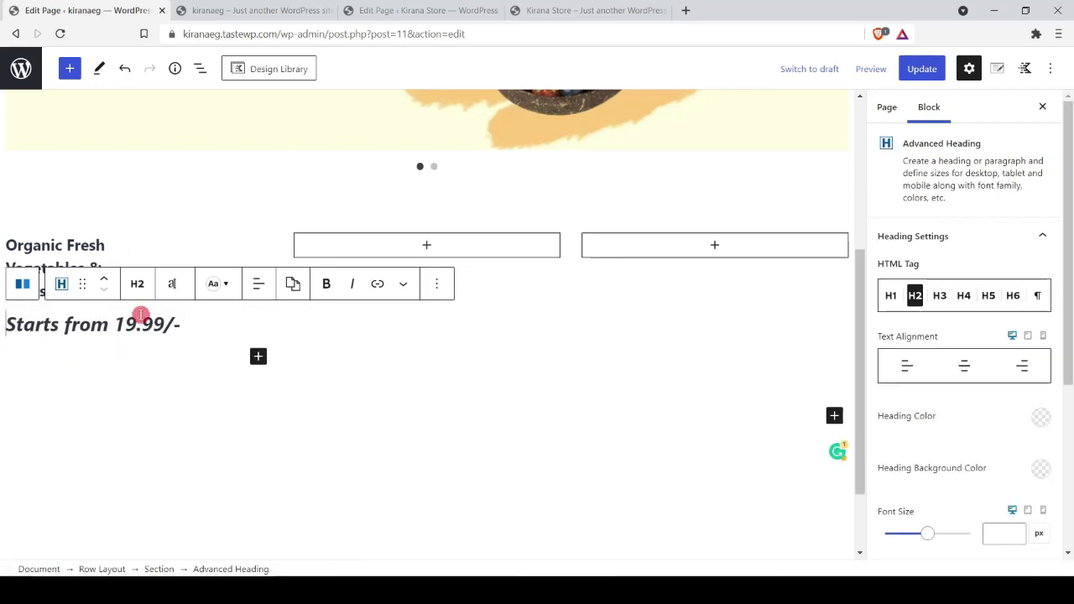
{"action": "left_click", "coordinate": [139, 287]}
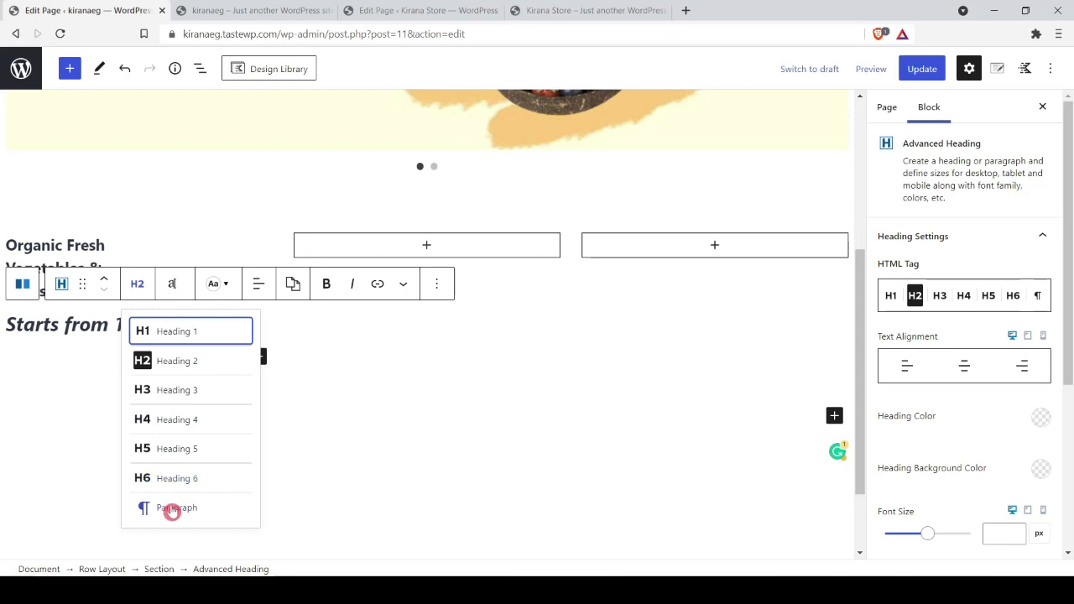
{"action": "left_click", "coordinate": [171, 506]}
Step: Make the 'Starts from 19.99/-' line italic, then select the Organic Fresh heading
{"action": "left_click", "coordinate": [60, 285]}
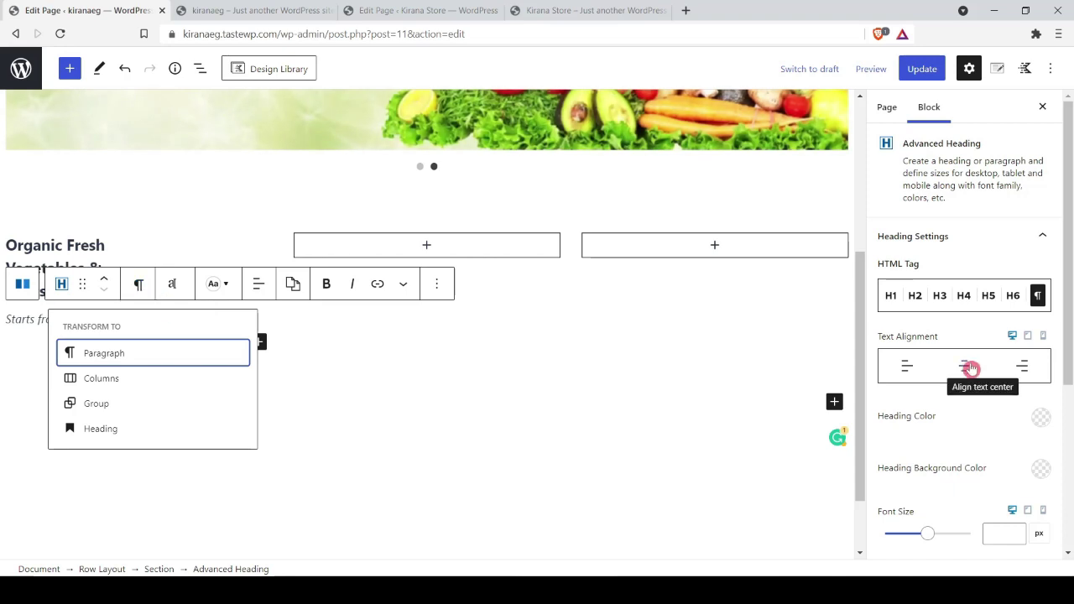
{"action": "scroll", "coordinate": [974, 368], "scroll_direction": "down", "scroll_amount": 3}
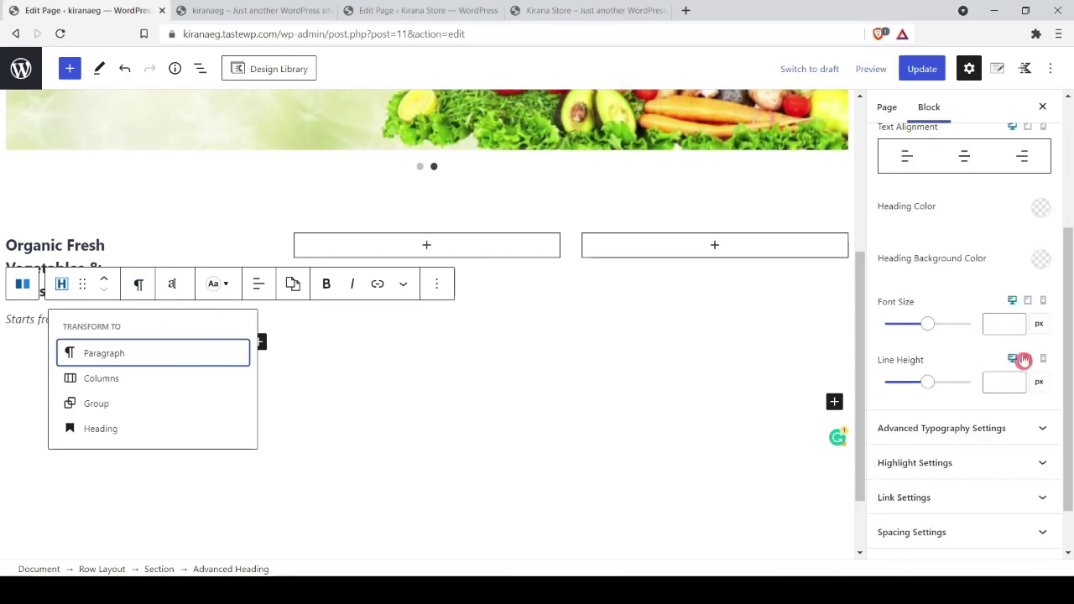
{"action": "scroll", "coordinate": [1023, 370], "scroll_direction": "down", "scroll_amount": 1}
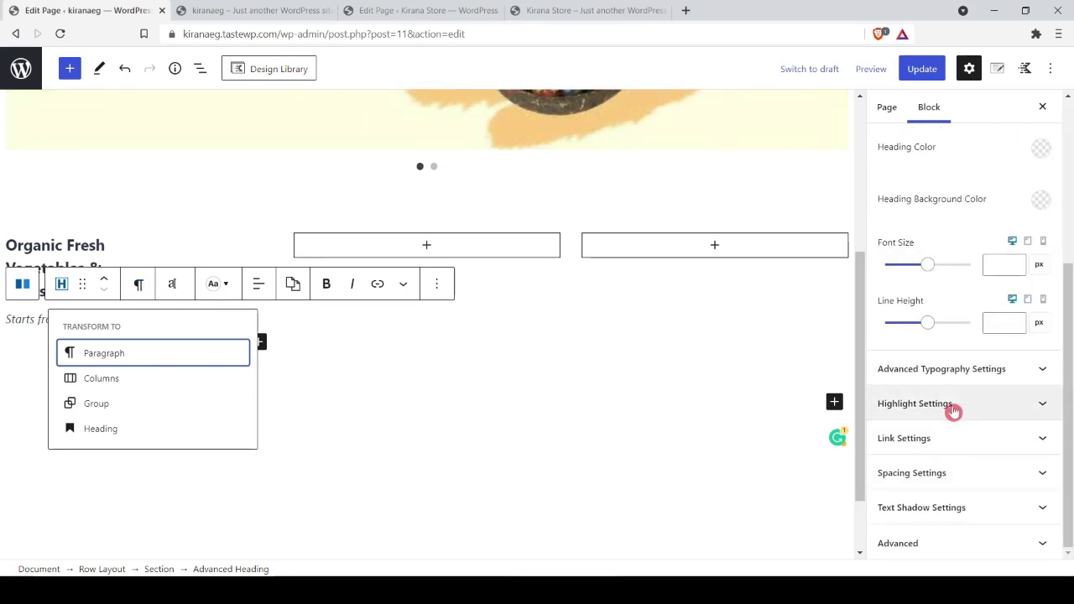
{"action": "left_click", "coordinate": [5, 317]}
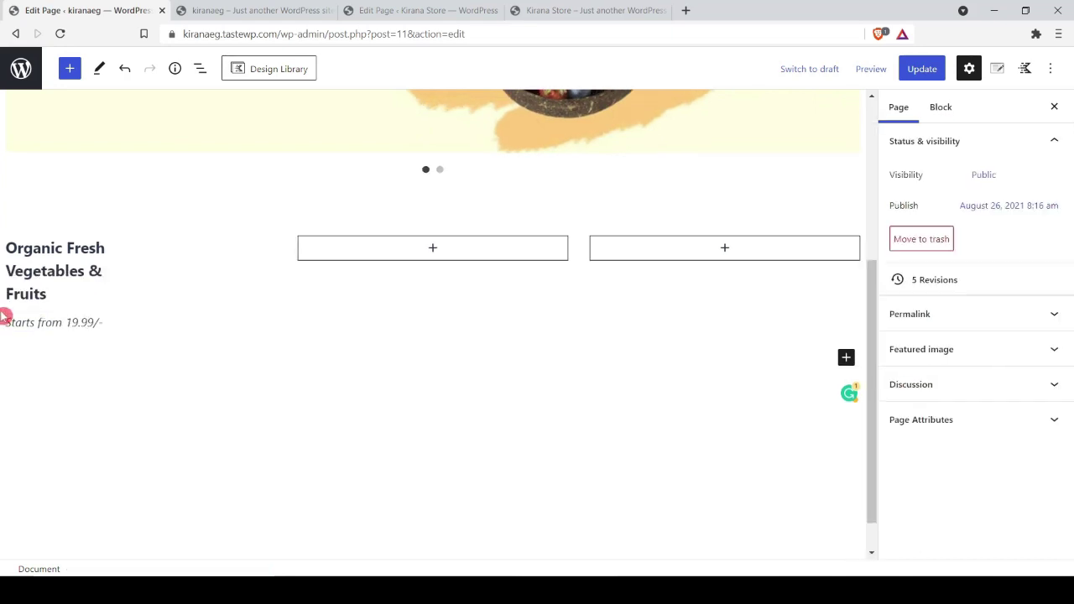
{"action": "left_click", "coordinate": [53, 322]}
{"action": "key", "text": "ctrl+a"}
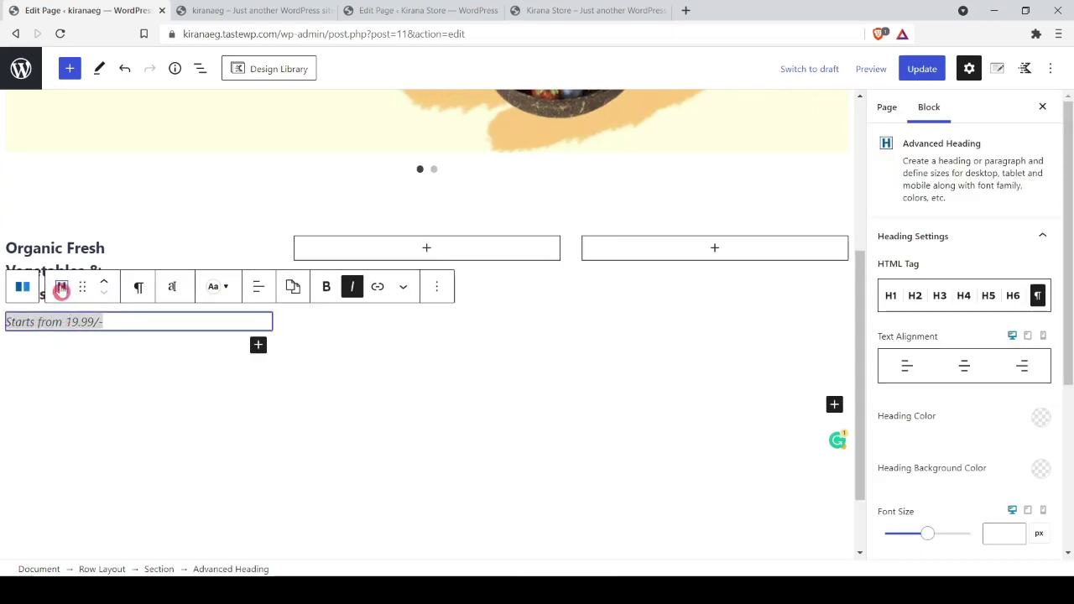
{"action": "left_click", "coordinate": [61, 289]}
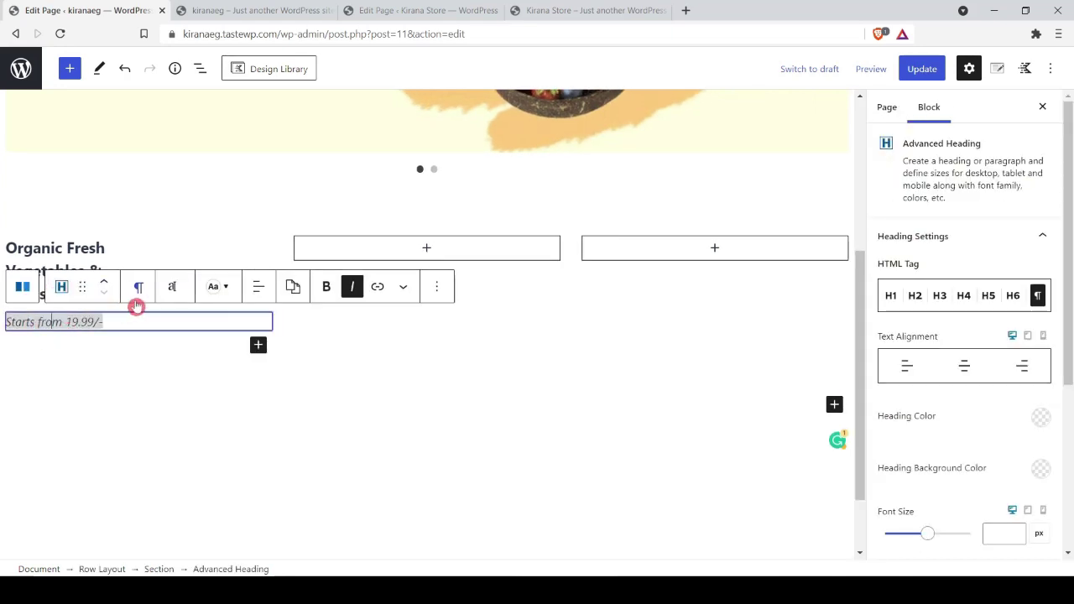
{"action": "left_click", "coordinate": [142, 380]}
{"action": "left_click", "coordinate": [262, 243]}
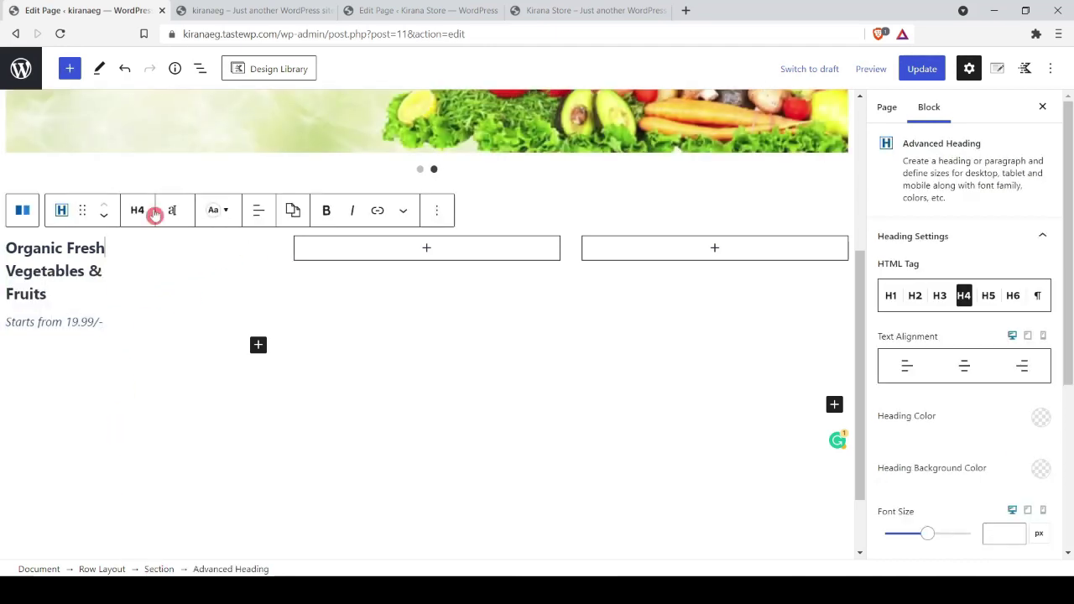
Step: Give the first category section a uniform 5px padding
{"action": "left_click", "coordinate": [157, 569]}
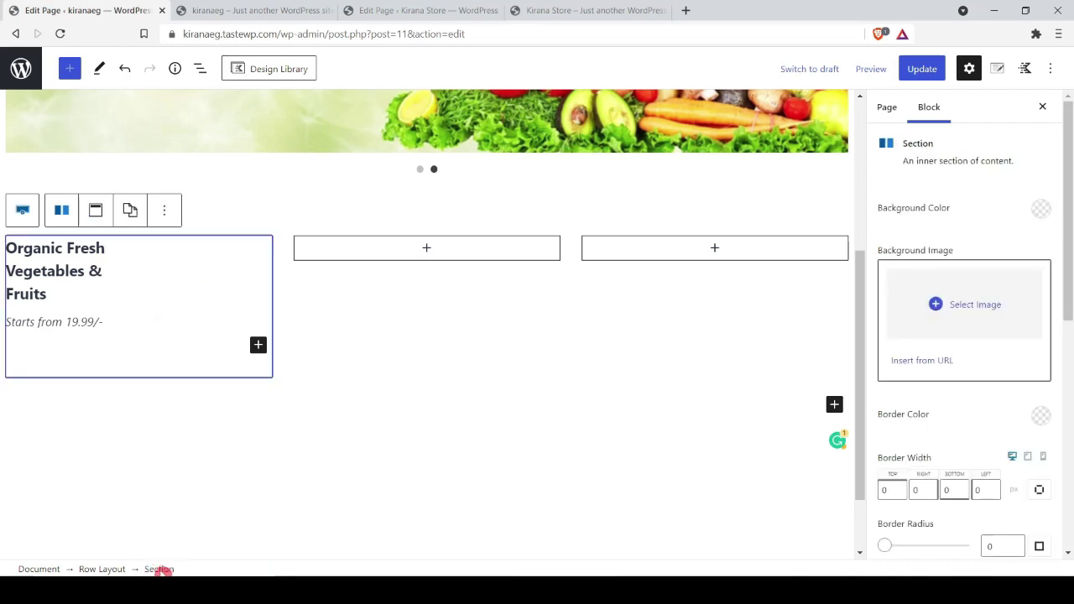
{"action": "scroll", "coordinate": [988, 259], "scroll_direction": "down", "scroll_amount": 3}
{"action": "scroll", "coordinate": [983, 389], "scroll_direction": "down", "scroll_amount": 2}
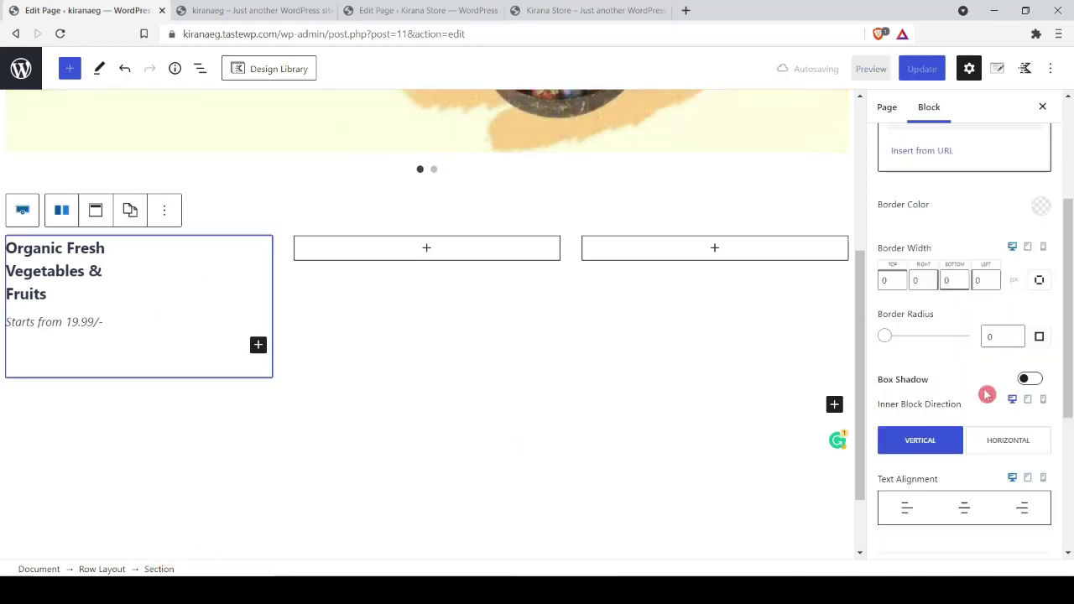
{"action": "scroll", "coordinate": [986, 398], "scroll_direction": "down", "scroll_amount": 2}
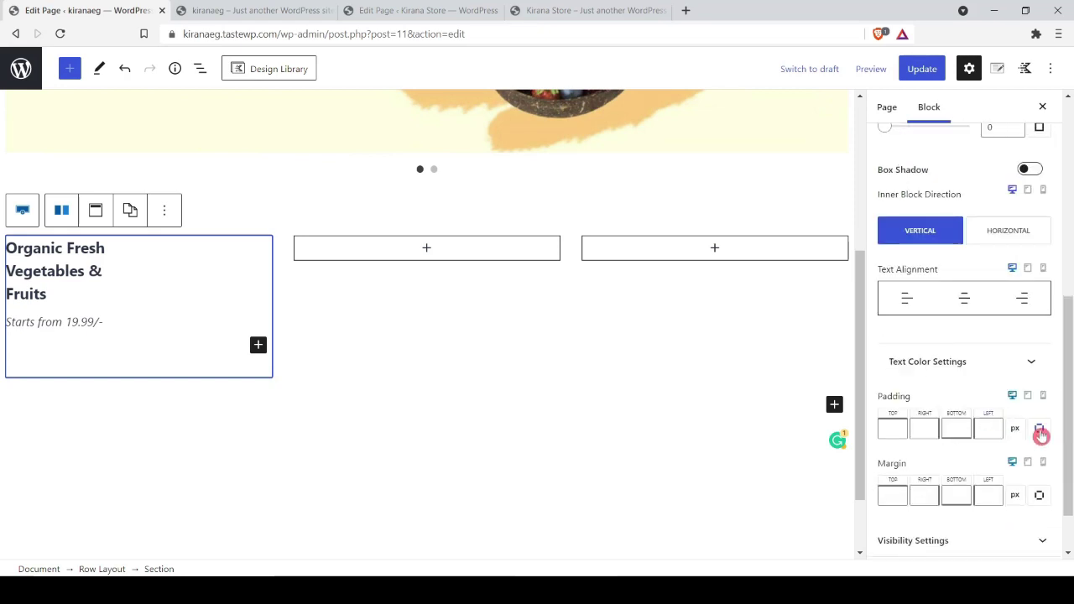
{"action": "left_click", "coordinate": [1040, 432]}
{"action": "left_click", "coordinate": [978, 418]}
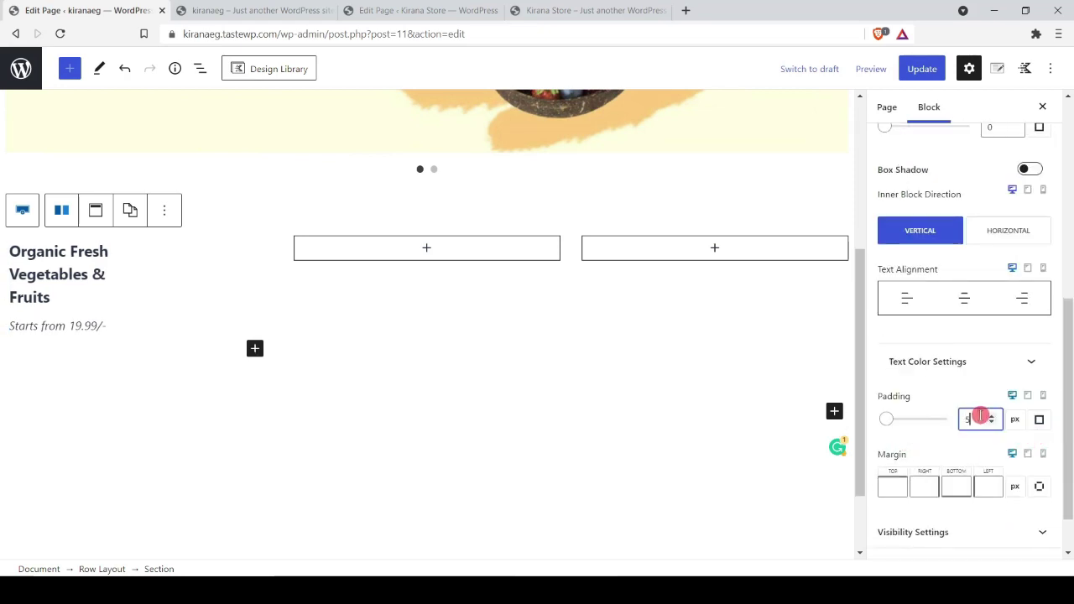
{"action": "type", "text": "5"}
{"action": "scroll", "coordinate": [999, 411], "scroll_direction": "up", "scroll_amount": 8}
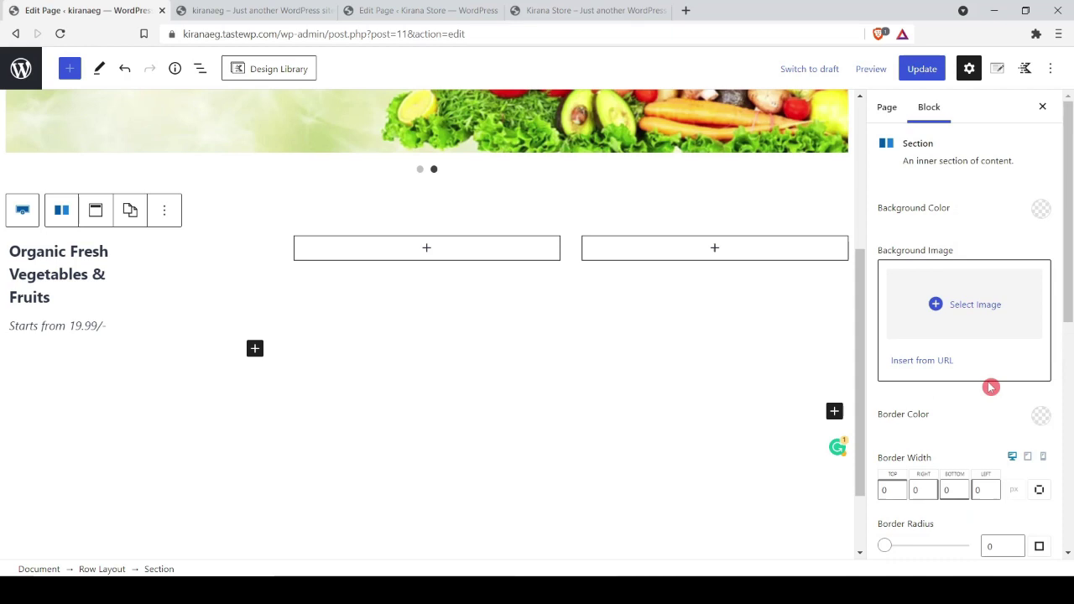
Step: Upload salad.jpg as the first category section's background image
{"action": "left_click", "coordinate": [972, 308]}
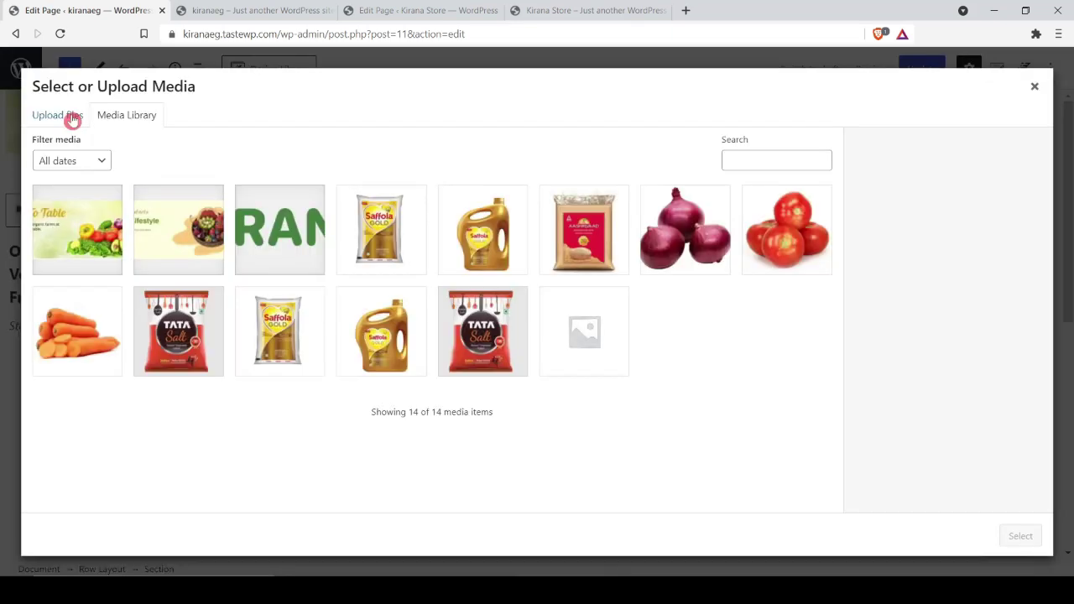
{"action": "left_click", "coordinate": [73, 120]}
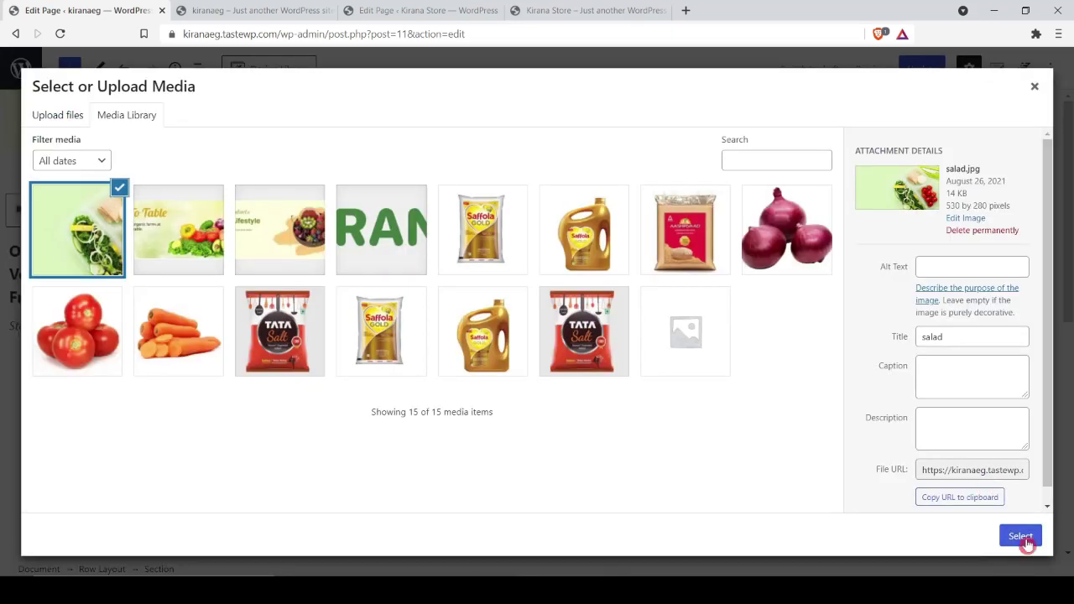
{"action": "left_click", "coordinate": [1029, 537]}
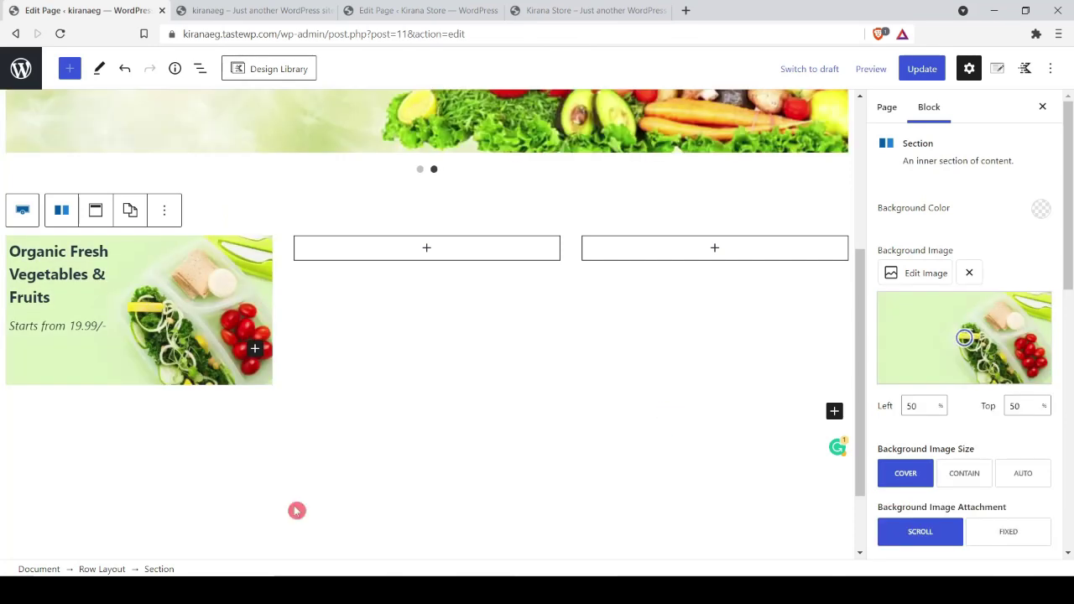
{"action": "left_click", "coordinate": [285, 506]}
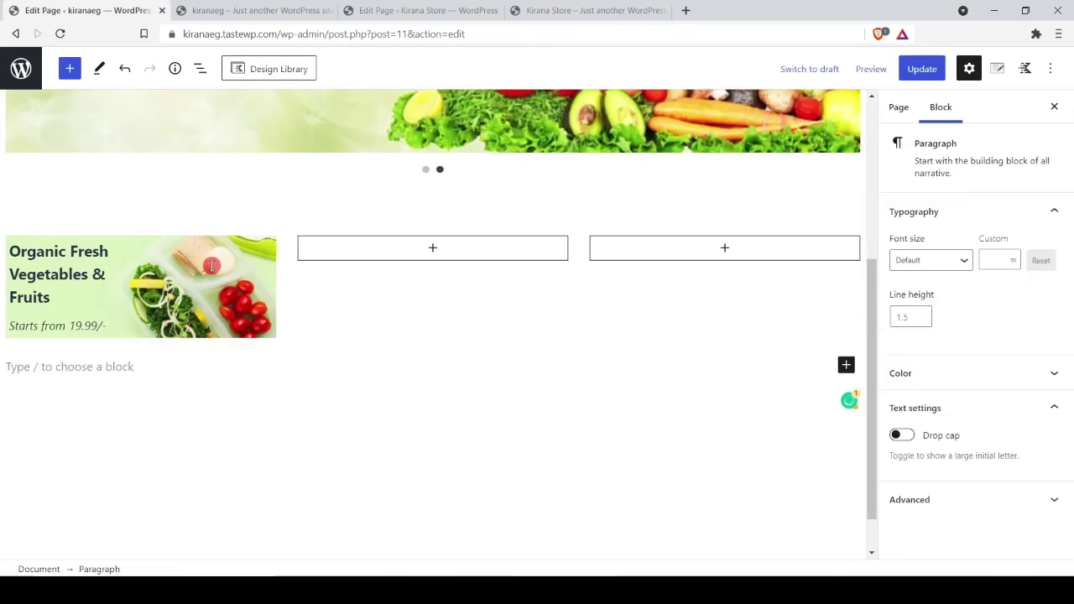
Step: Switch the section to per-side padding and set top and bottom to 45px
{"action": "left_click", "coordinate": [234, 323]}
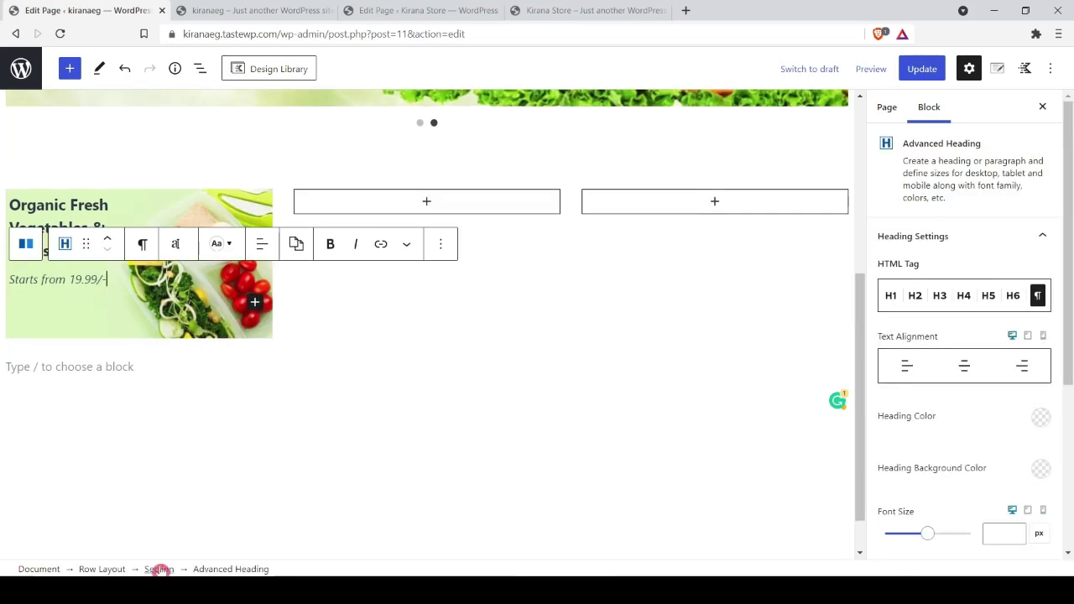
{"action": "left_click", "coordinate": [158, 569]}
{"action": "scroll", "coordinate": [994, 363], "scroll_direction": "down", "scroll_amount": 4}
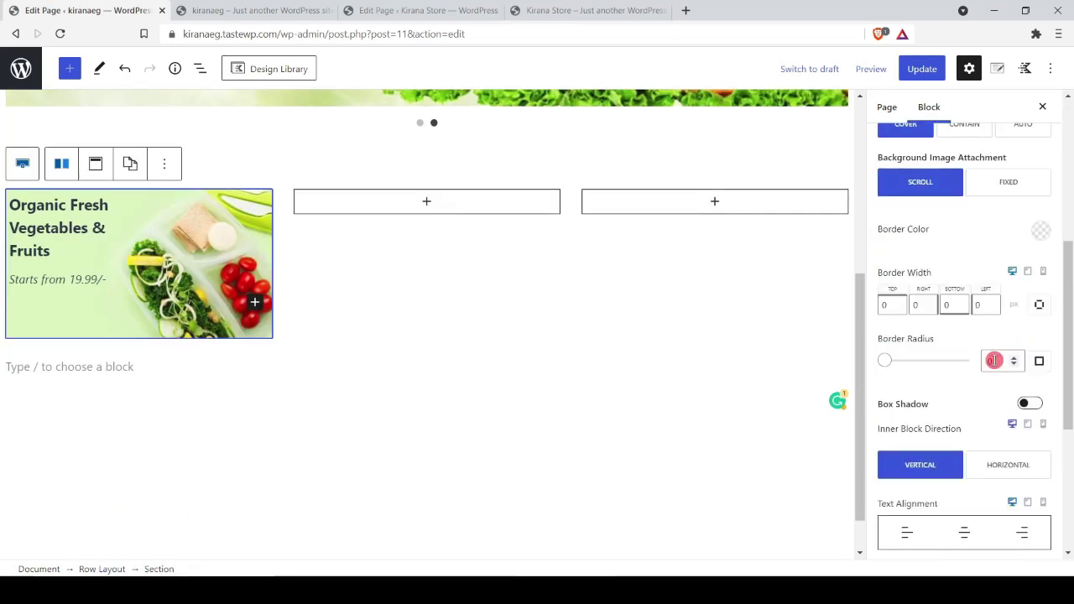
{"action": "scroll", "coordinate": [983, 355], "scroll_direction": "down", "scroll_amount": 5}
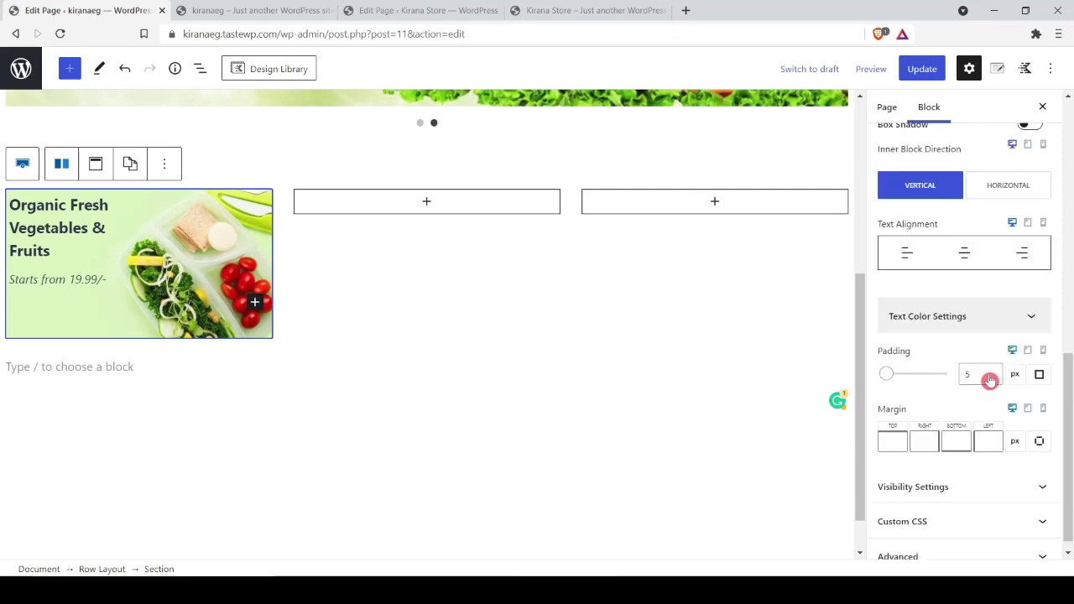
{"action": "left_click", "coordinate": [1039, 377]}
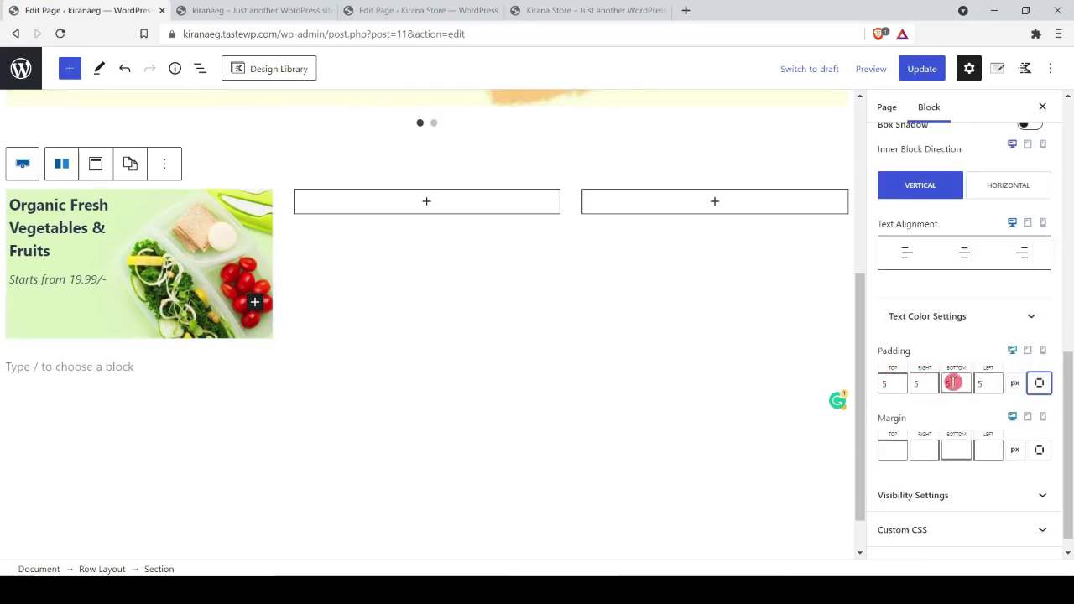
{"action": "left_click", "coordinate": [879, 378]}
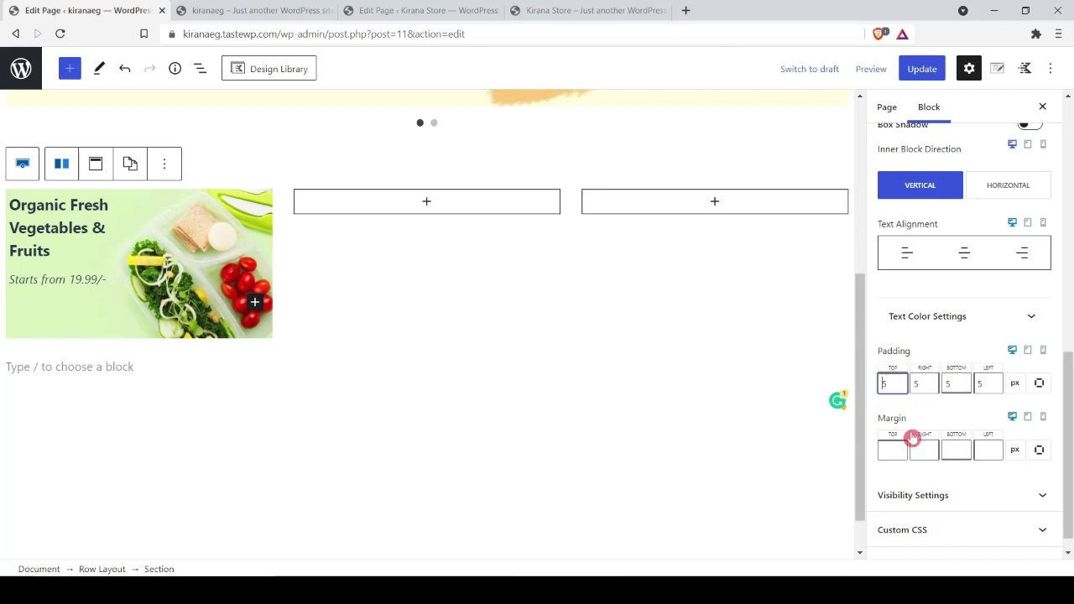
{"action": "type", "text": "1"}
{"action": "left_click", "coordinate": [946, 385]}
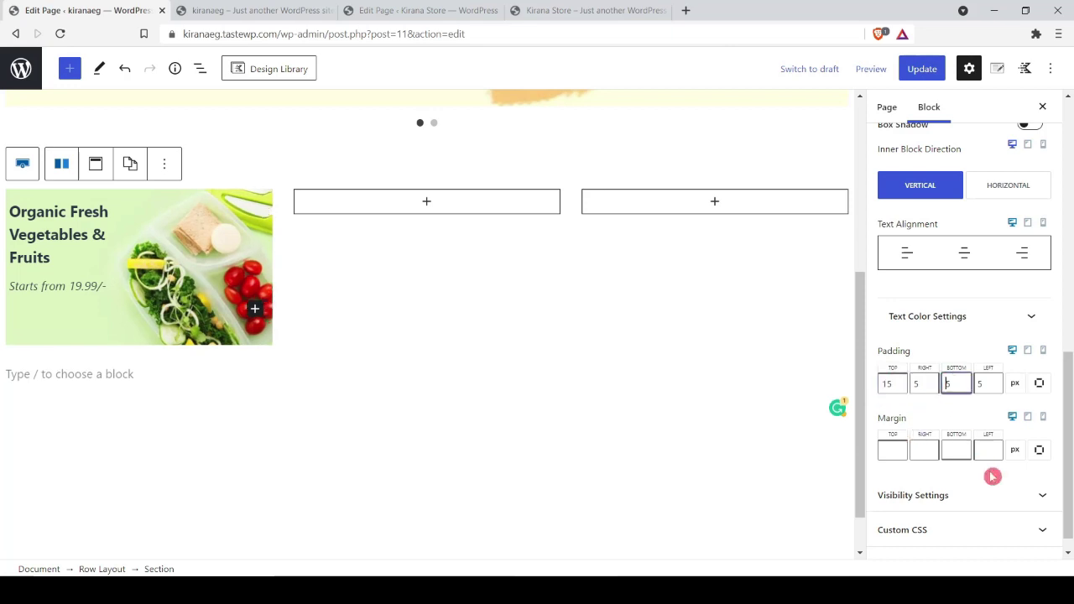
{"action": "type", "text": "1"}
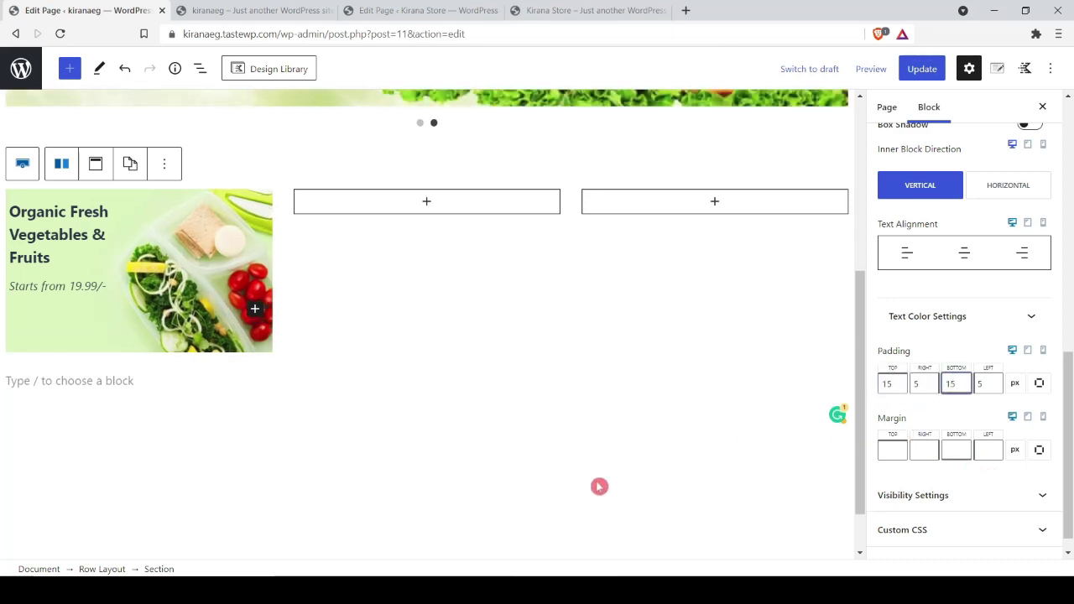
{"action": "left_click", "coordinate": [580, 493]}
{"action": "key", "text": "Up"}
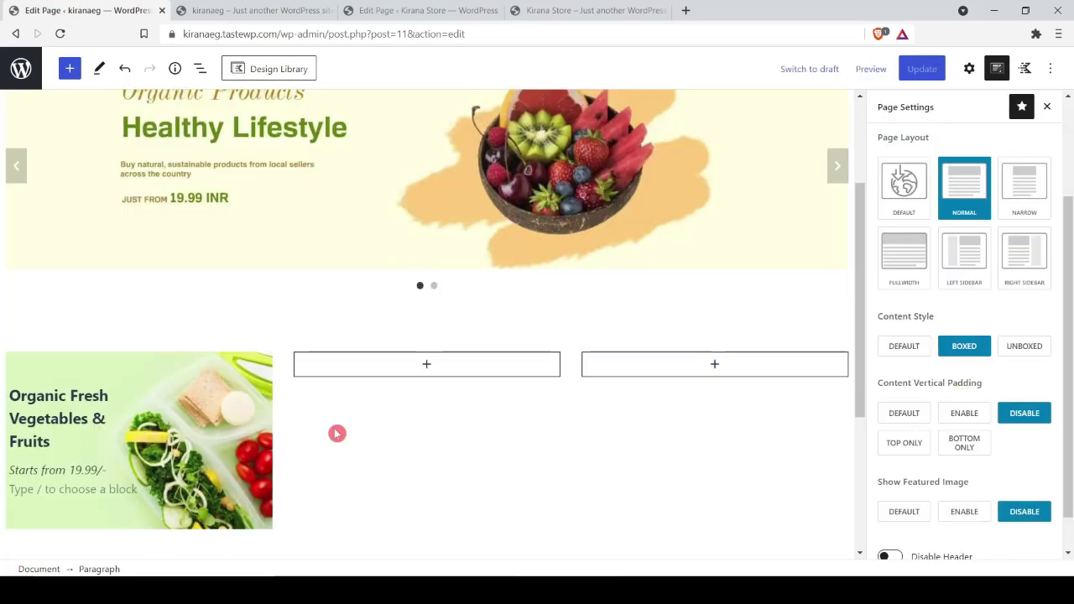
Step: Set the first category section's left padding to 15px
{"action": "left_click", "coordinate": [39, 405]}
{"action": "scroll", "coordinate": [958, 433], "scroll_direction": "down", "scroll_amount": 1}
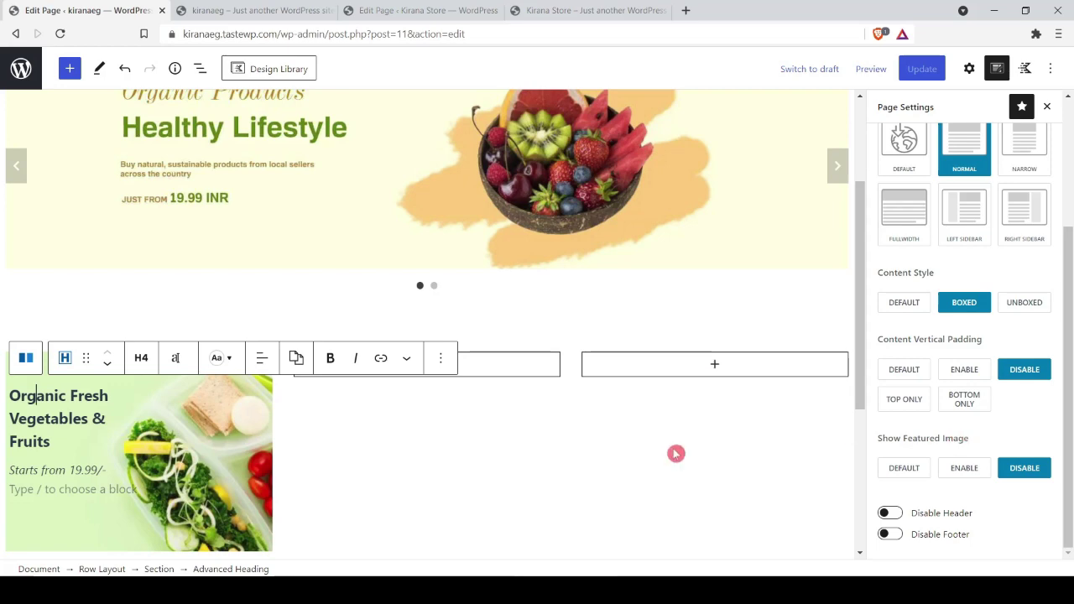
{"action": "left_click", "coordinate": [969, 68]}
{"action": "scroll", "coordinate": [989, 461], "scroll_direction": "down", "scroll_amount": 1}
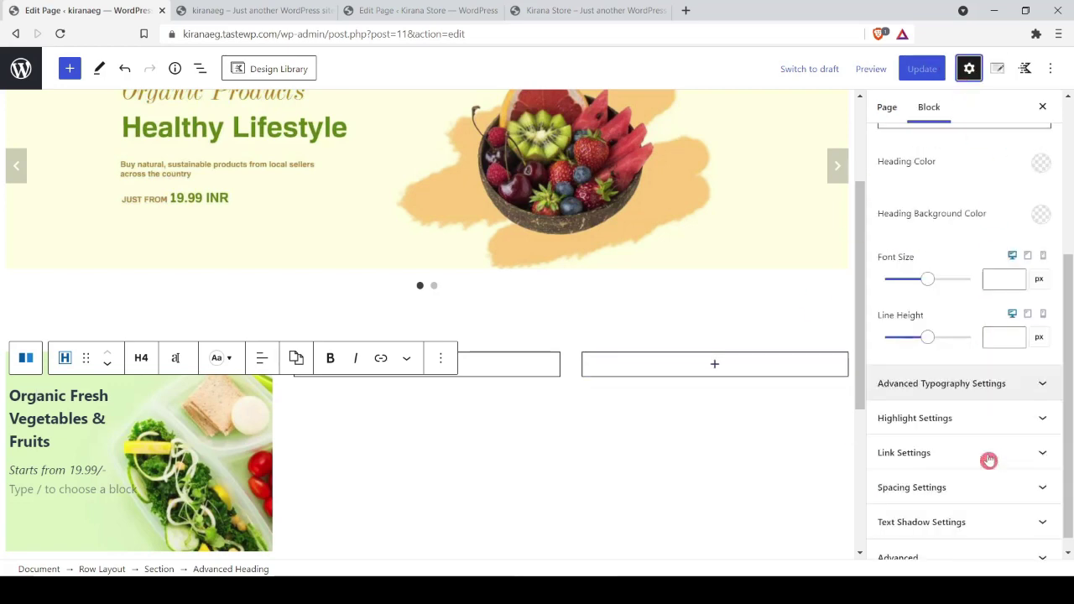
{"action": "left_click", "coordinate": [159, 569]}
{"action": "scroll", "coordinate": [976, 411], "scroll_direction": "down", "scroll_amount": 5}
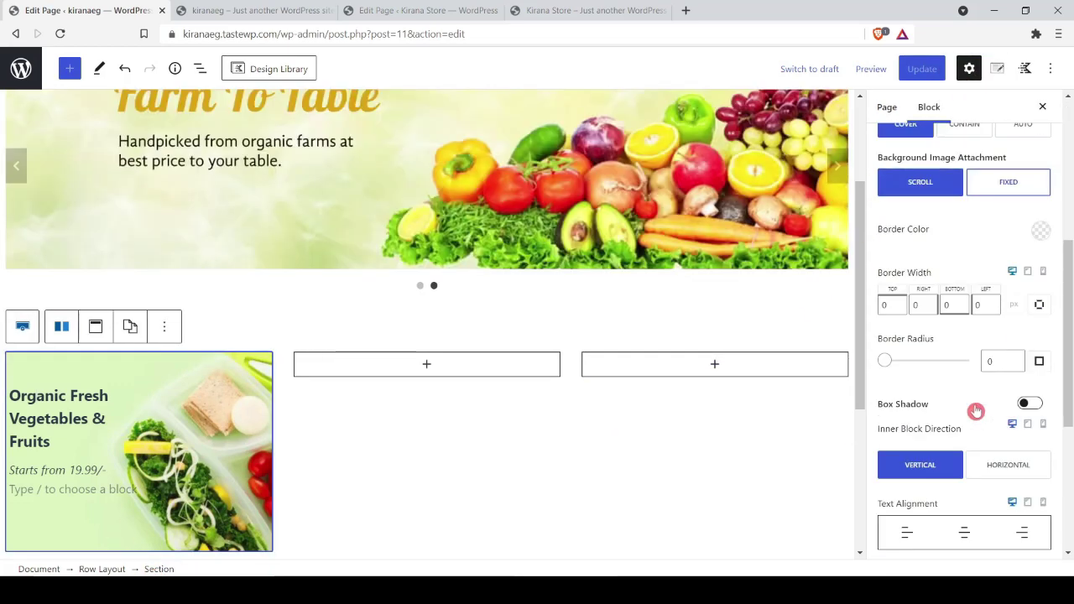
{"action": "scroll", "coordinate": [941, 336], "scroll_direction": "down", "scroll_amount": 7}
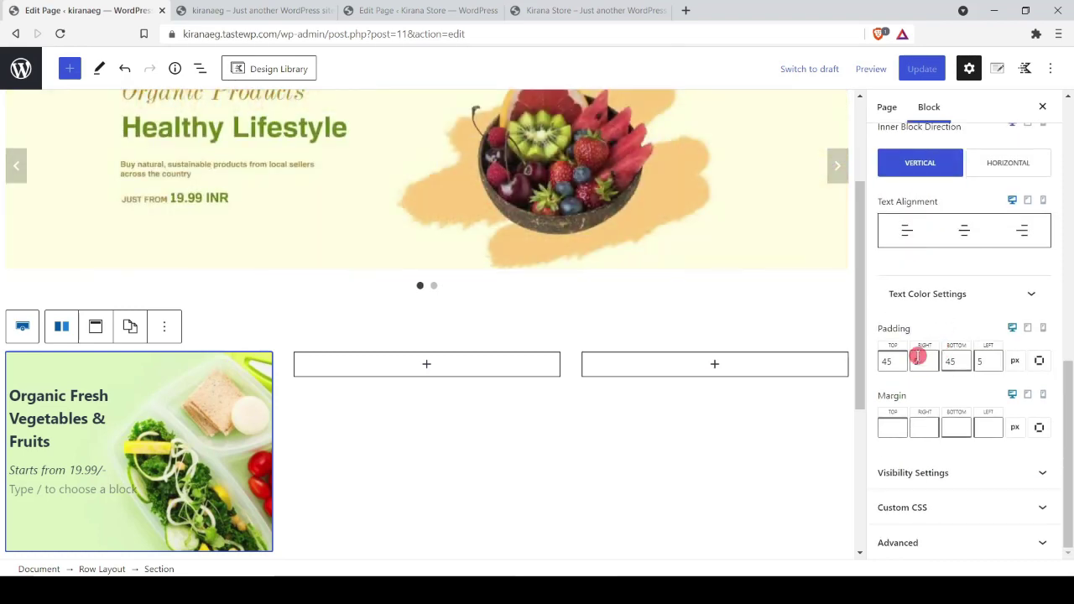
{"action": "left_click", "coordinate": [980, 362]}
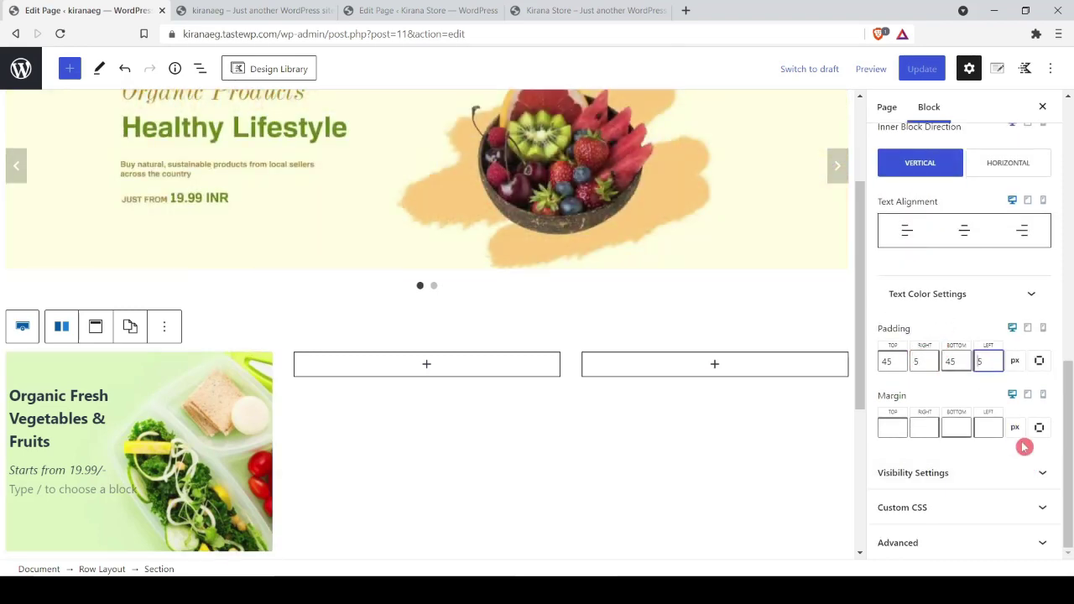
{"action": "type", "text": "1"}
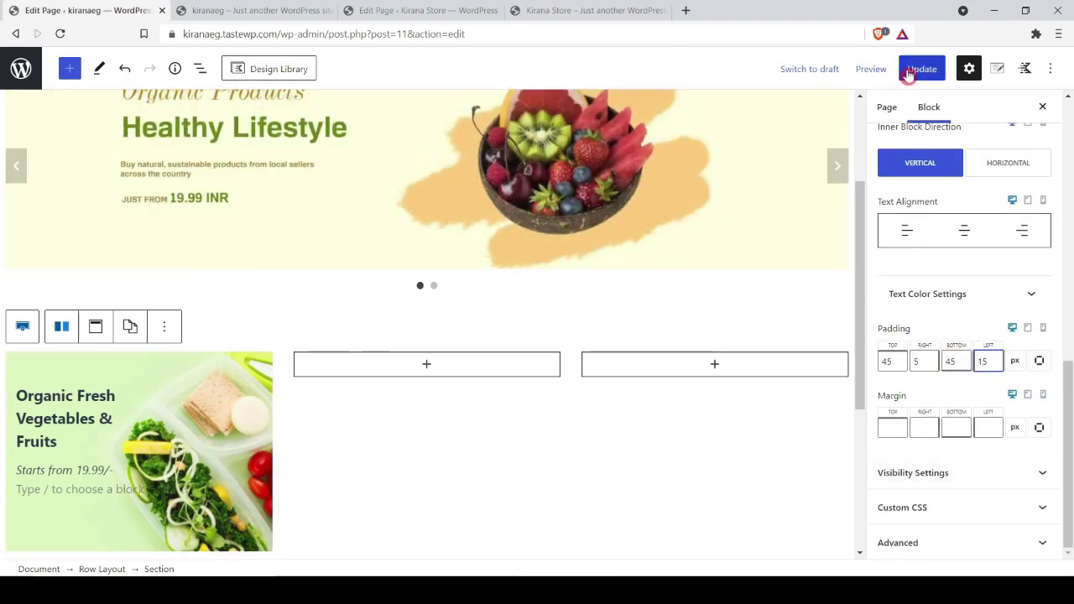
Step: Update the page, check it on the live site, then reselect the first category section
{"action": "left_click", "coordinate": [920, 68]}
{"action": "left_click", "coordinate": [252, 10]}
{"action": "left_click", "coordinate": [60, 33]}
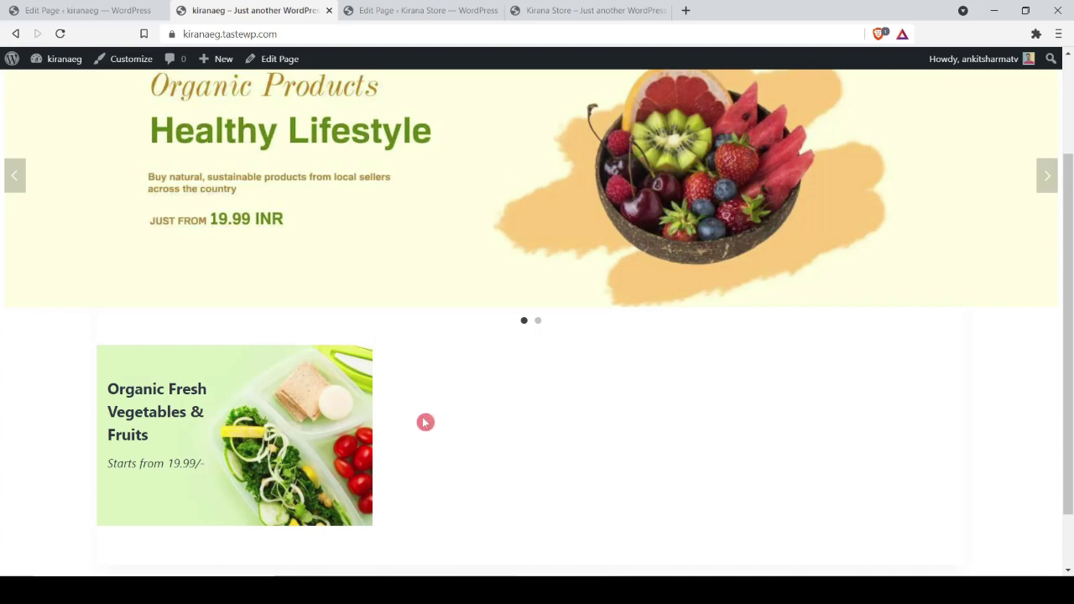
{"action": "left_click", "coordinate": [115, 9]}
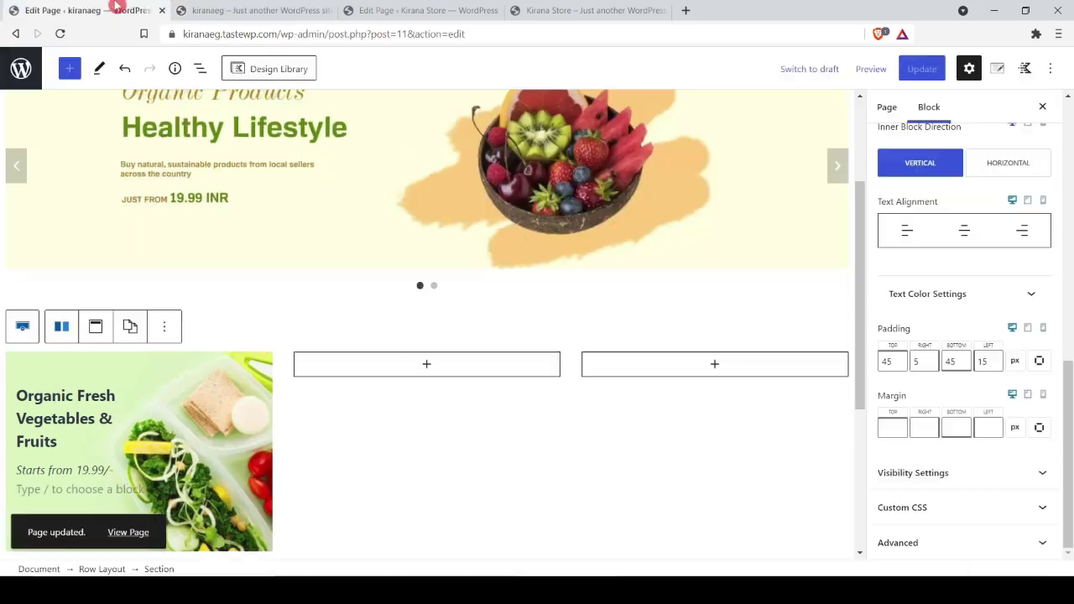
{"action": "left_click", "coordinate": [196, 398]}
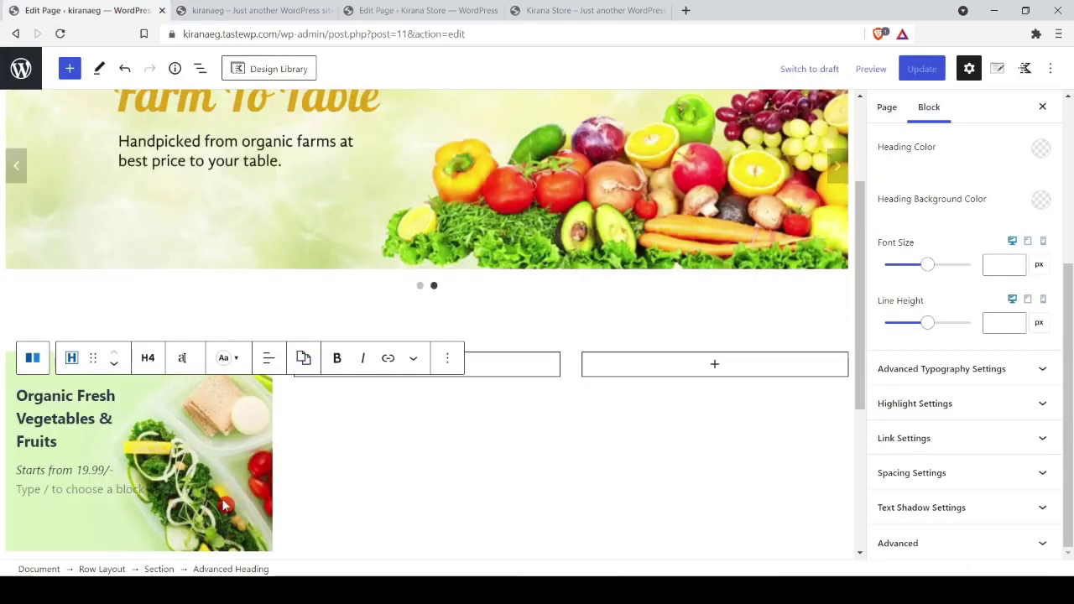
{"action": "left_click", "coordinate": [159, 569]}
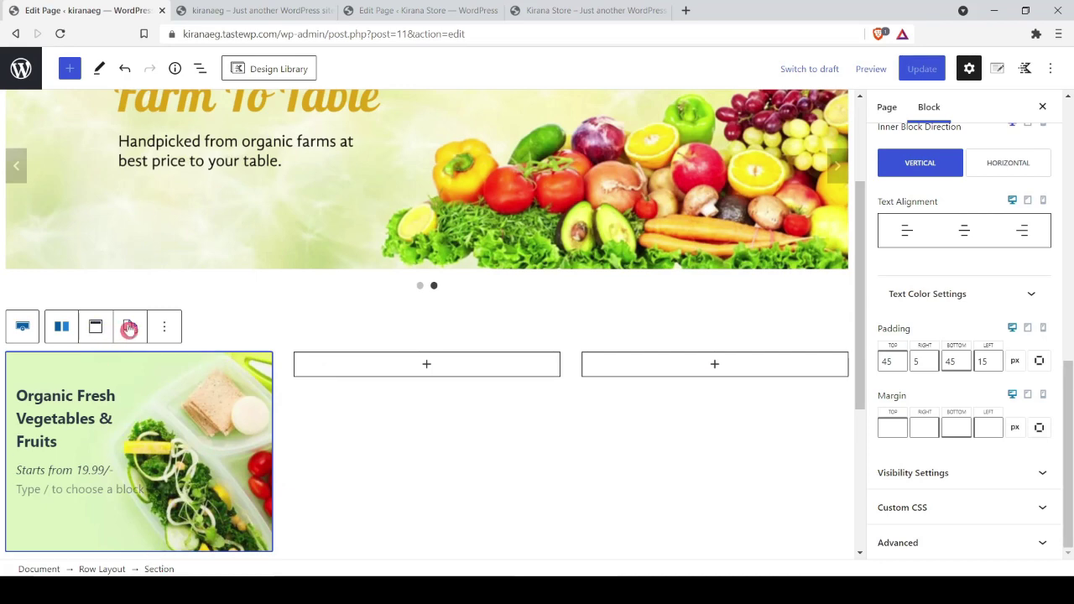
Step: Paste the first column's styles onto the second column and swap its background to a lemon photo
{"action": "left_click", "coordinate": [549, 370]}
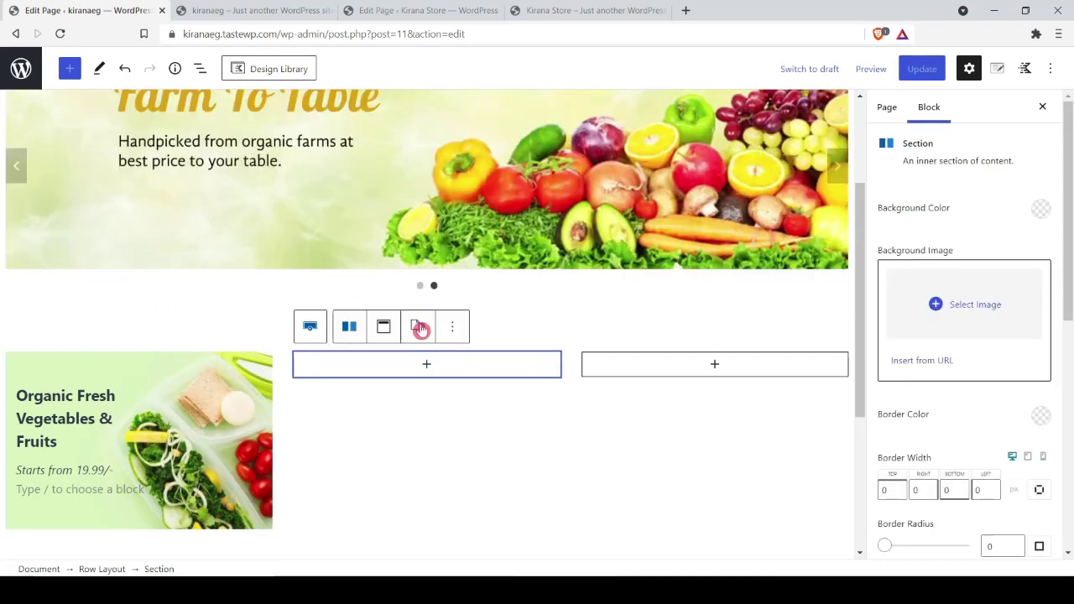
{"action": "left_click", "coordinate": [417, 326]}
{"action": "left_click", "coordinate": [427, 398]}
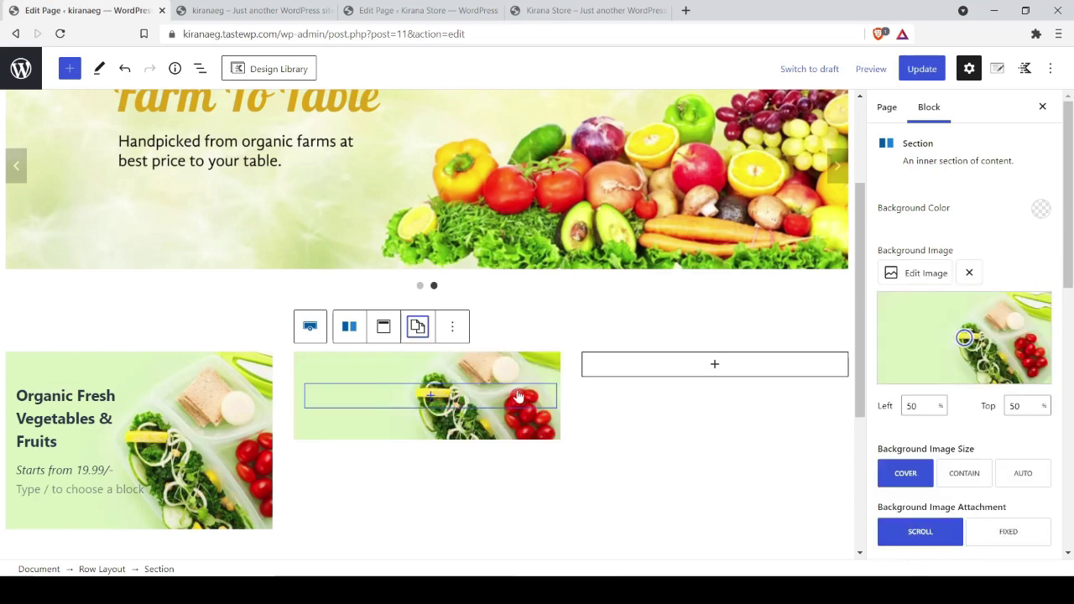
{"action": "left_click", "coordinate": [351, 369]}
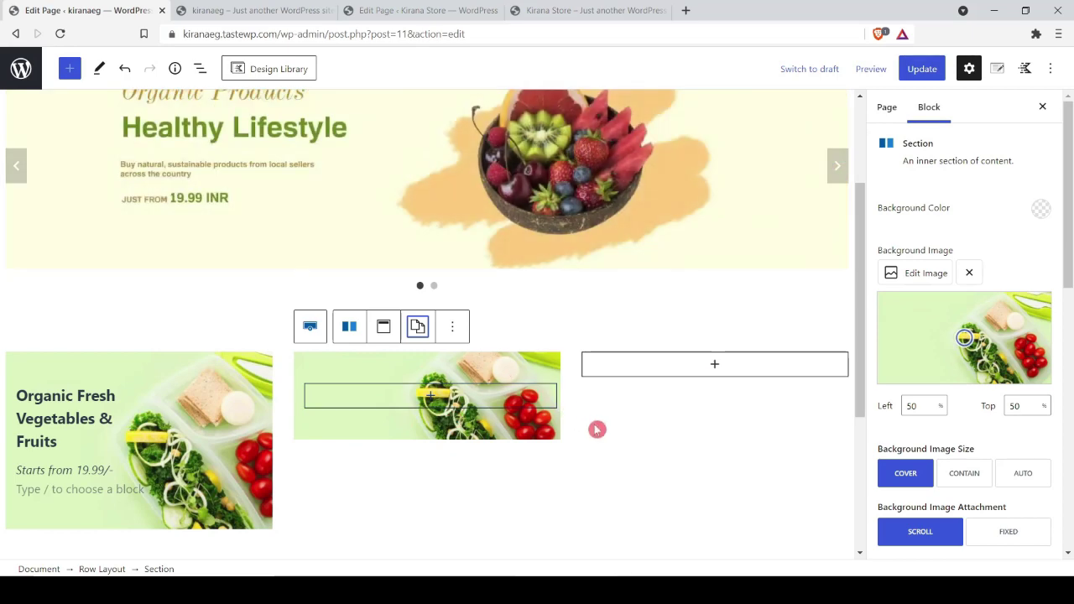
{"action": "left_click", "coordinate": [930, 273]}
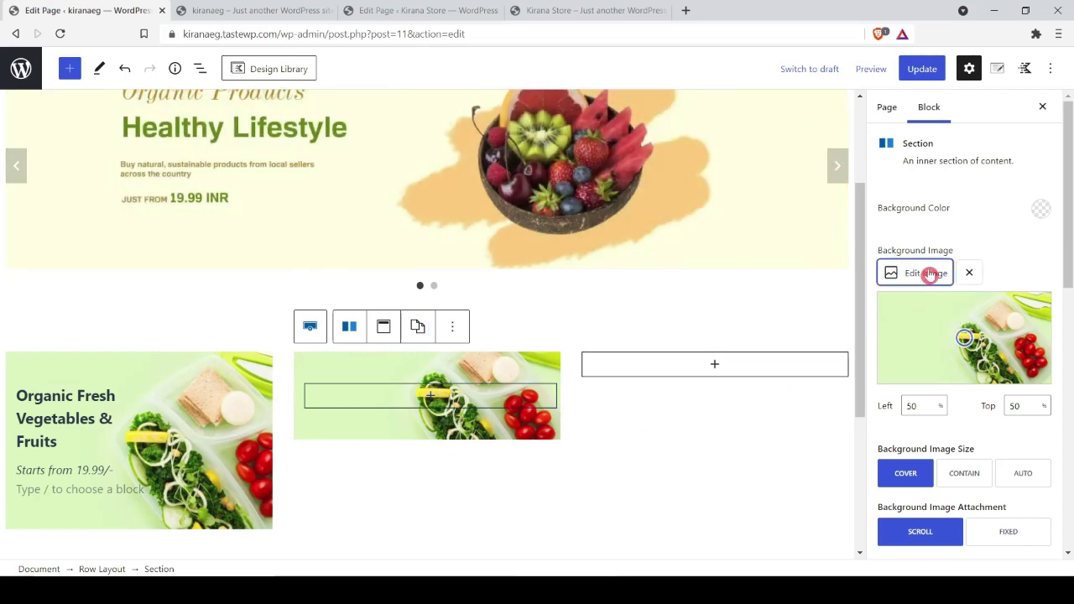
{"action": "left_click", "coordinate": [513, 319]}
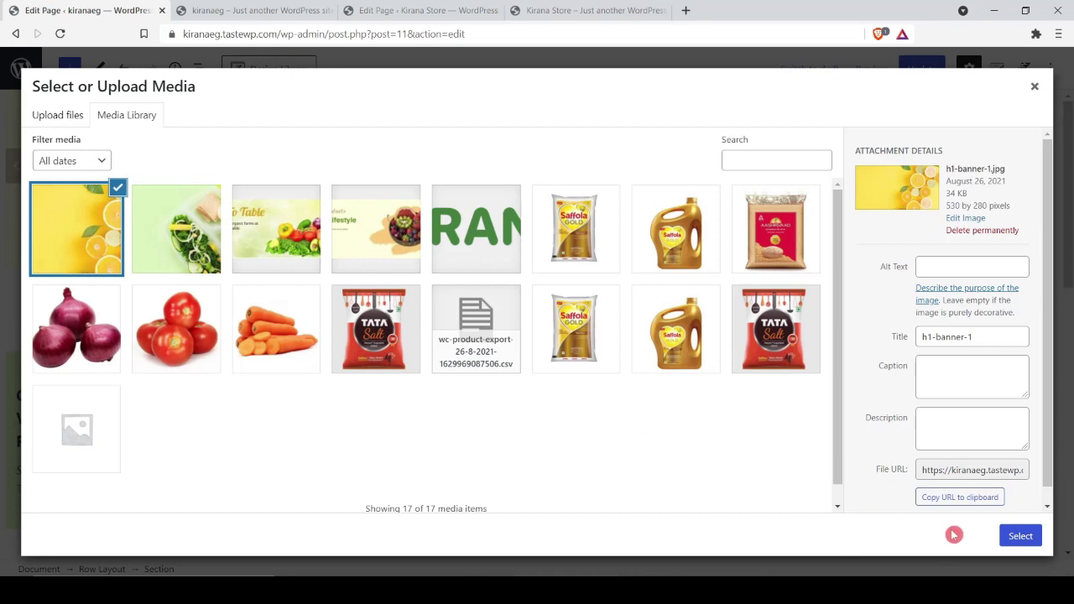
{"action": "left_click", "coordinate": [1016, 535]}
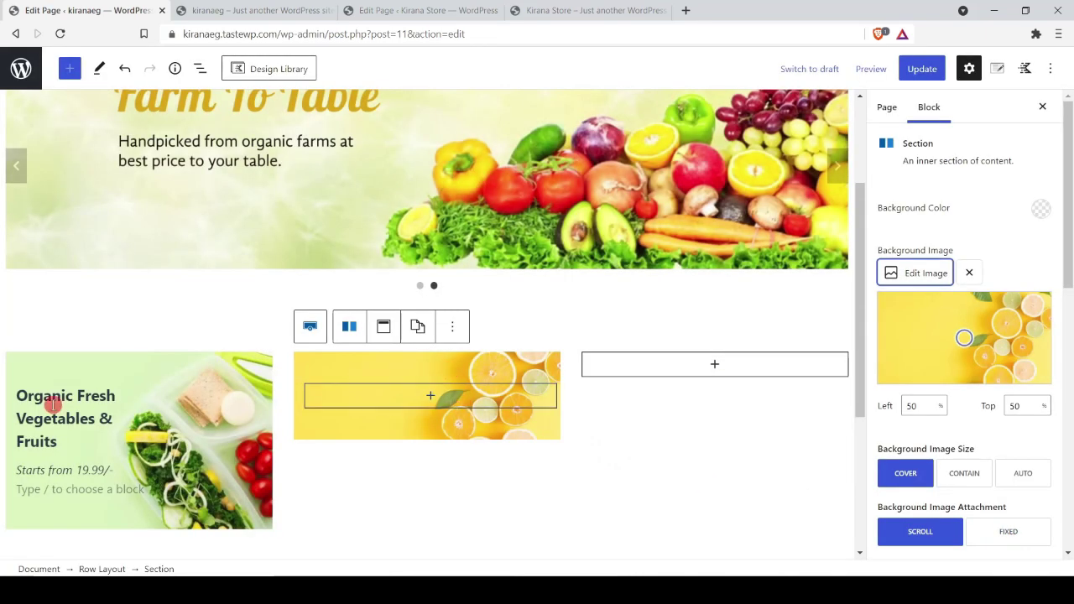
Step: Copy the 'Organic Fresh Vegetables & Fruits' title into the lemon card
{"action": "left_click", "coordinate": [114, 417]}
{"action": "left_click", "coordinate": [448, 358]}
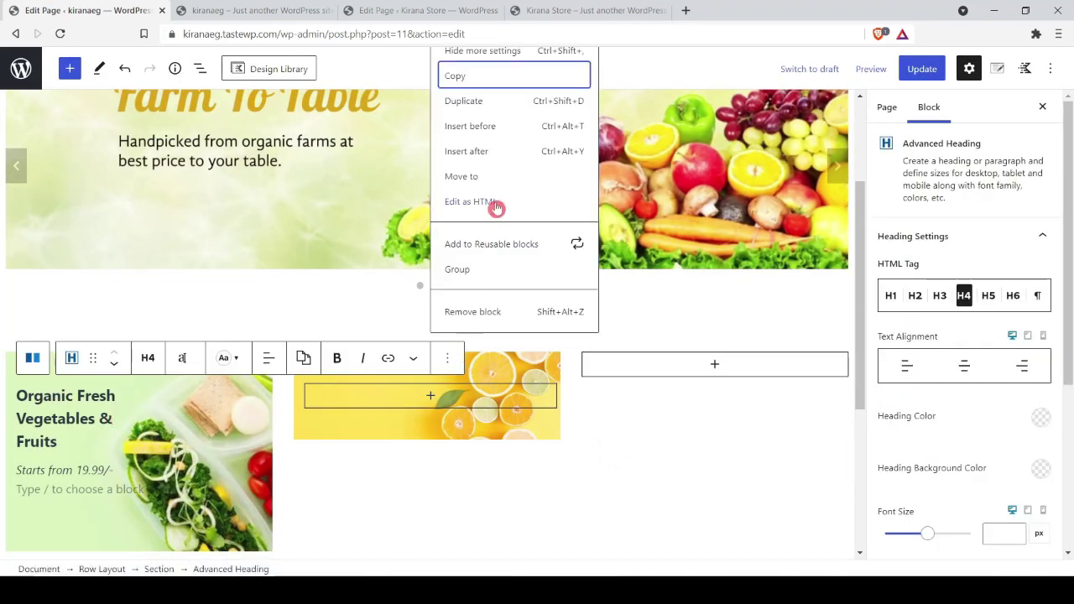
{"action": "left_click", "coordinate": [470, 73]}
{"action": "left_click", "coordinate": [360, 220]}
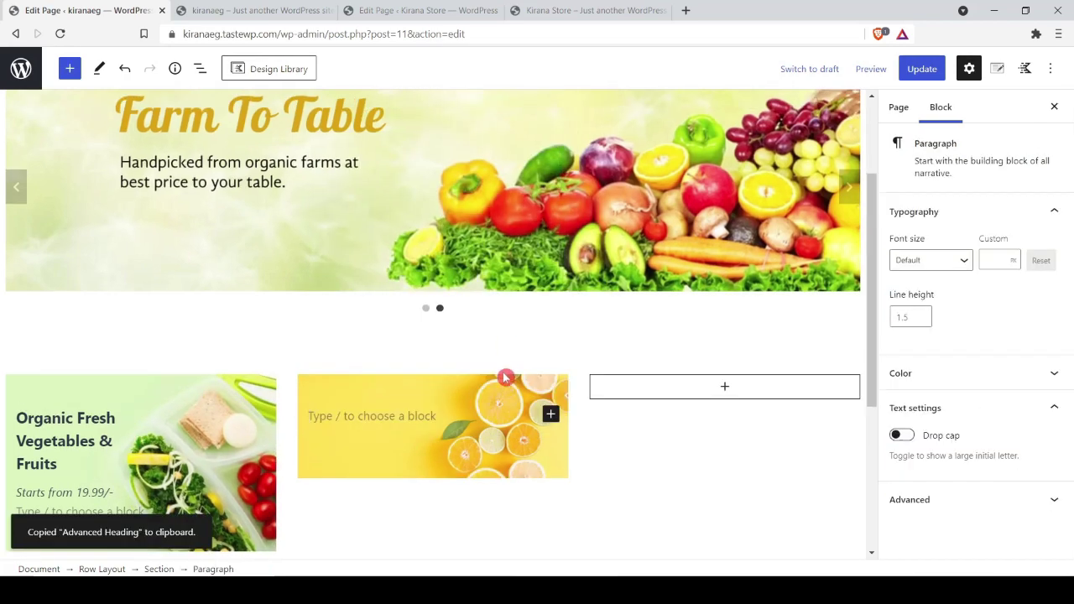
{"action": "key", "text": "ctrl+v"}
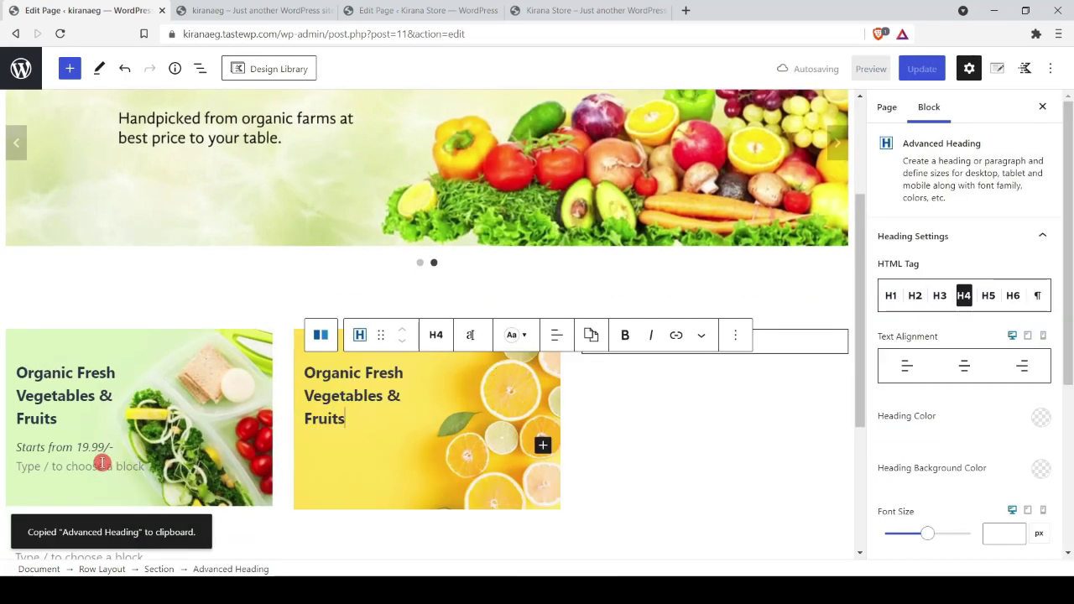
Step: Copy the 'Starts from 19.99/-' line to sit below the lemon card's title
{"action": "left_click", "coordinate": [101, 464]}
{"action": "left_click", "coordinate": [449, 432]}
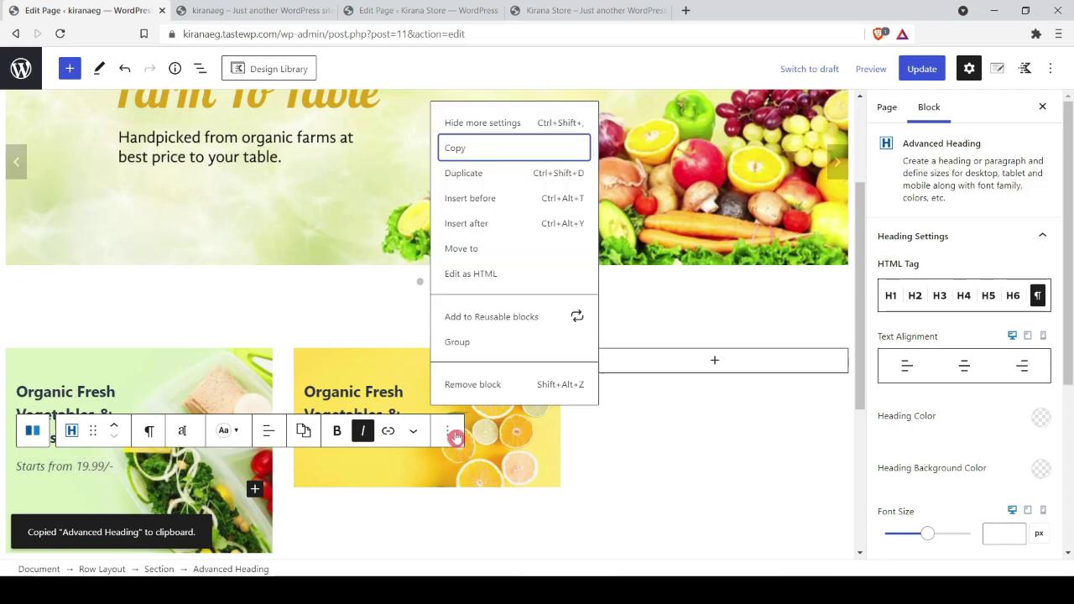
{"action": "left_click", "coordinate": [473, 147]}
{"action": "left_click", "coordinate": [518, 452]}
{"action": "left_click", "coordinate": [353, 445]}
{"action": "key", "text": "Return"}
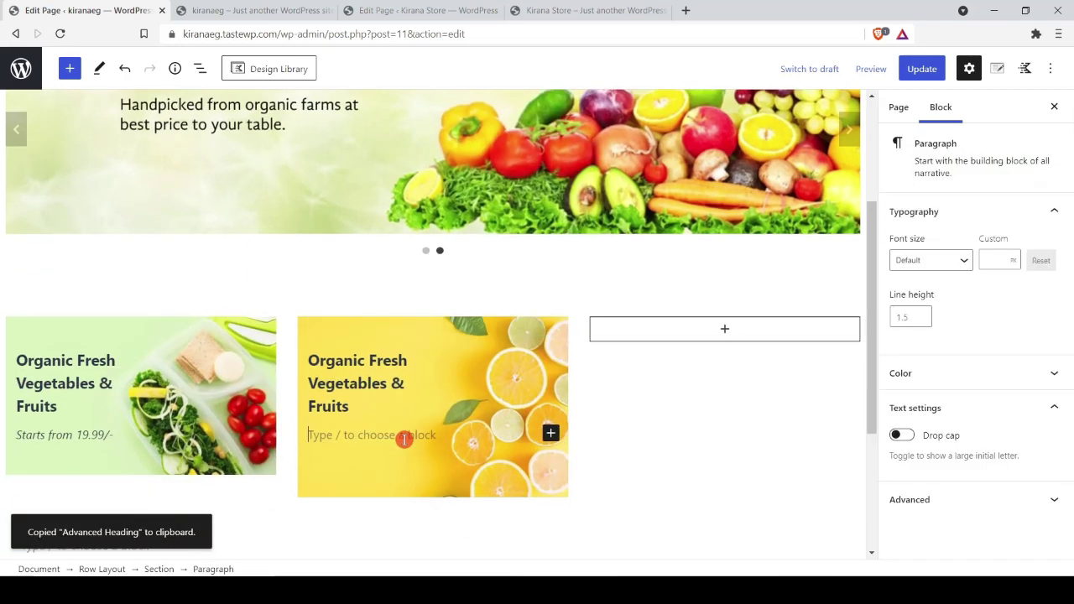
{"action": "key", "text": "ctrl+v"}
Step: Copy the lemon card's styles and paste them onto the empty third column
{"action": "left_click", "coordinate": [659, 472]}
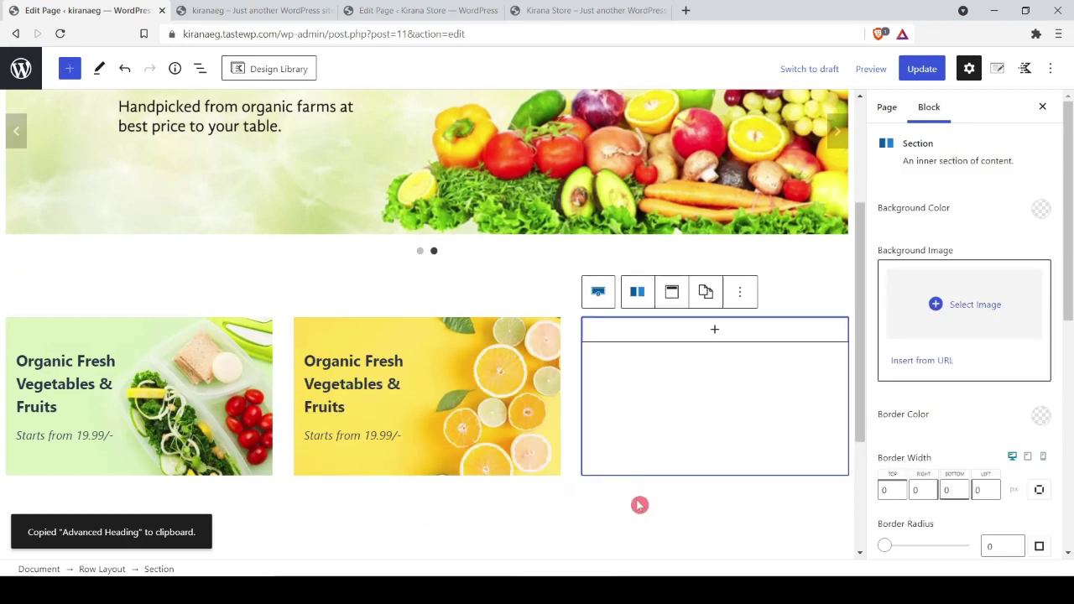
{"action": "left_click", "coordinate": [557, 339]}
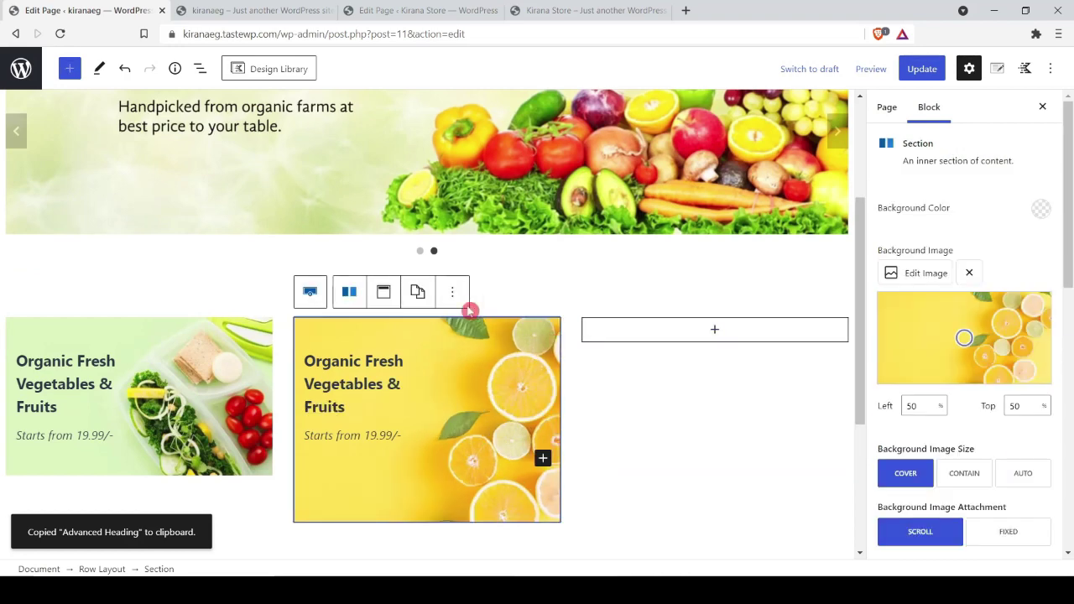
{"action": "left_click", "coordinate": [418, 291]}
{"action": "left_click", "coordinate": [439, 341]}
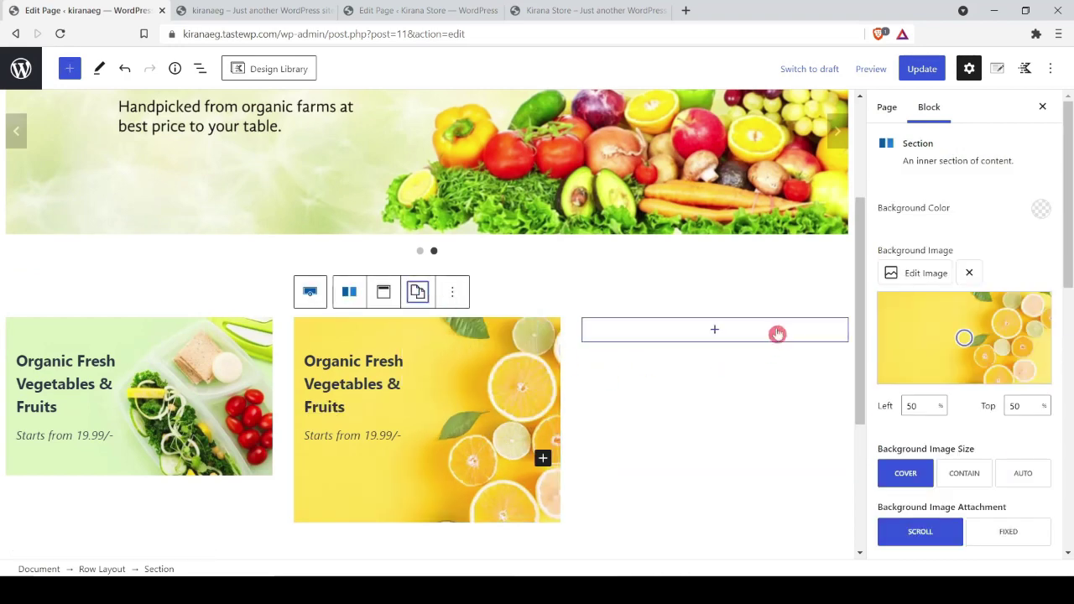
{"action": "left_click", "coordinate": [807, 332]}
{"action": "left_click", "coordinate": [836, 338]}
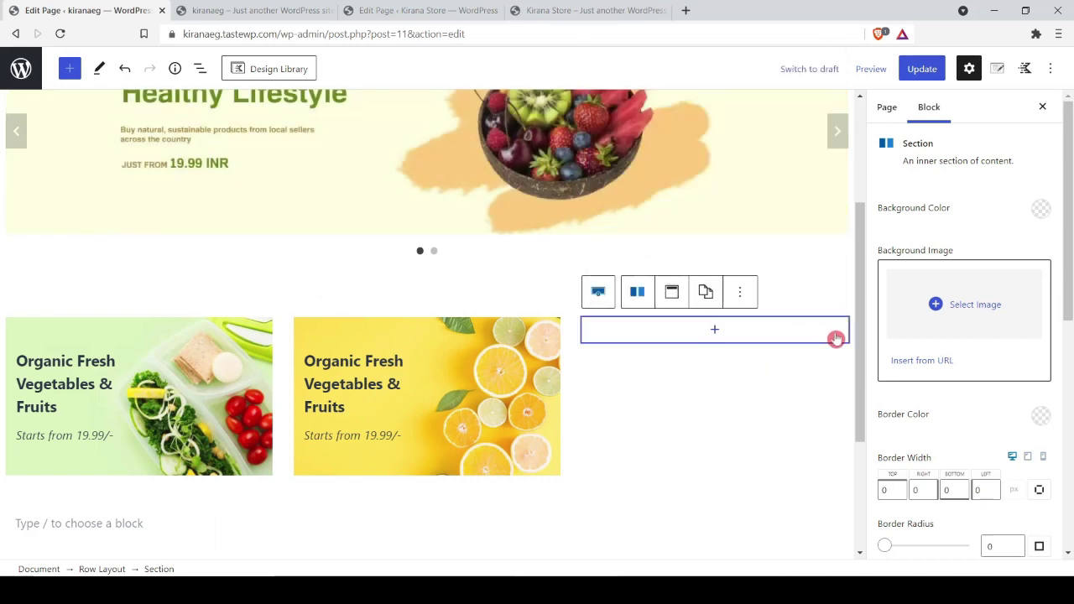
{"action": "left_click", "coordinate": [711, 290]}
{"action": "left_click", "coordinate": [721, 363]}
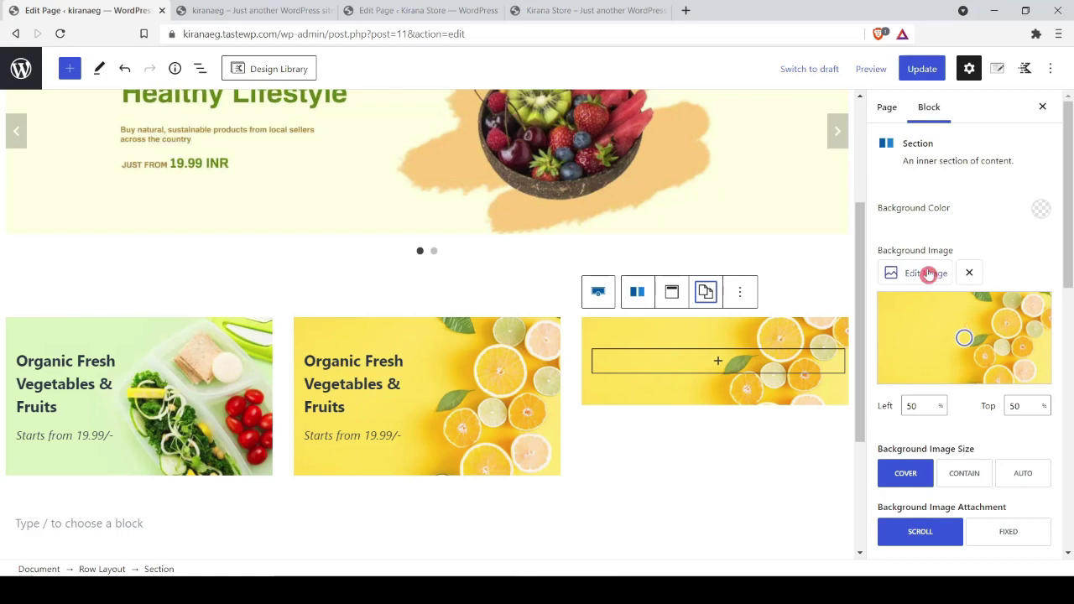
{"action": "left_click", "coordinate": [619, 7]}
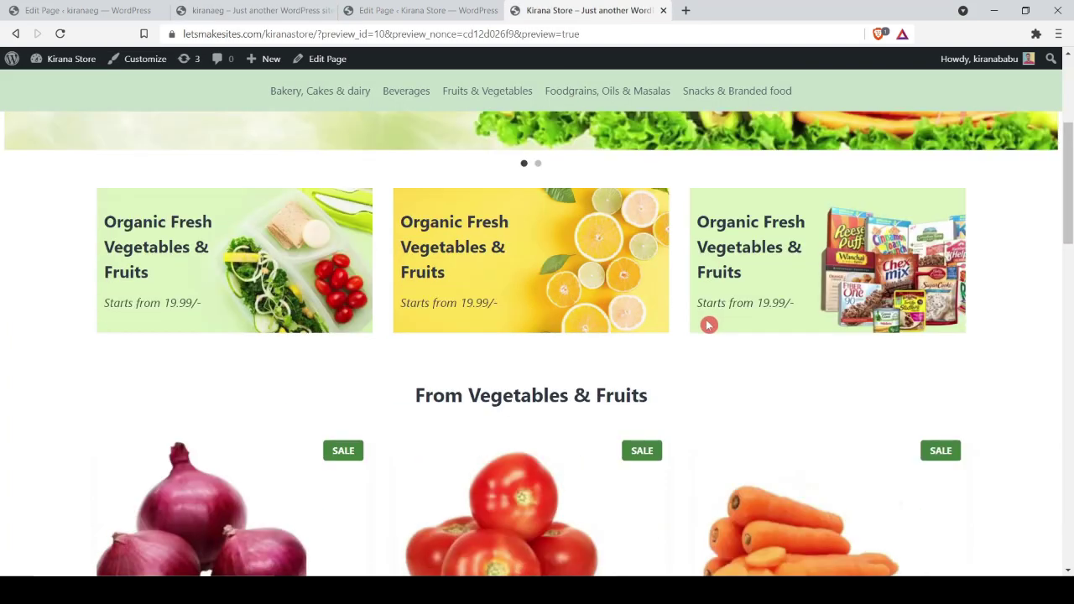
Step: Select the live store's 'From Vegetables & Fruits' heading, then open the three-card row's More options menu
{"action": "scroll", "coordinate": [424, 336], "scroll_direction": "down", "scroll_amount": 1}
{"action": "left_click_drag", "start_coordinate": [428, 326], "coordinate": [674, 330]}
{"action": "key", "text": "ctrl+c"}
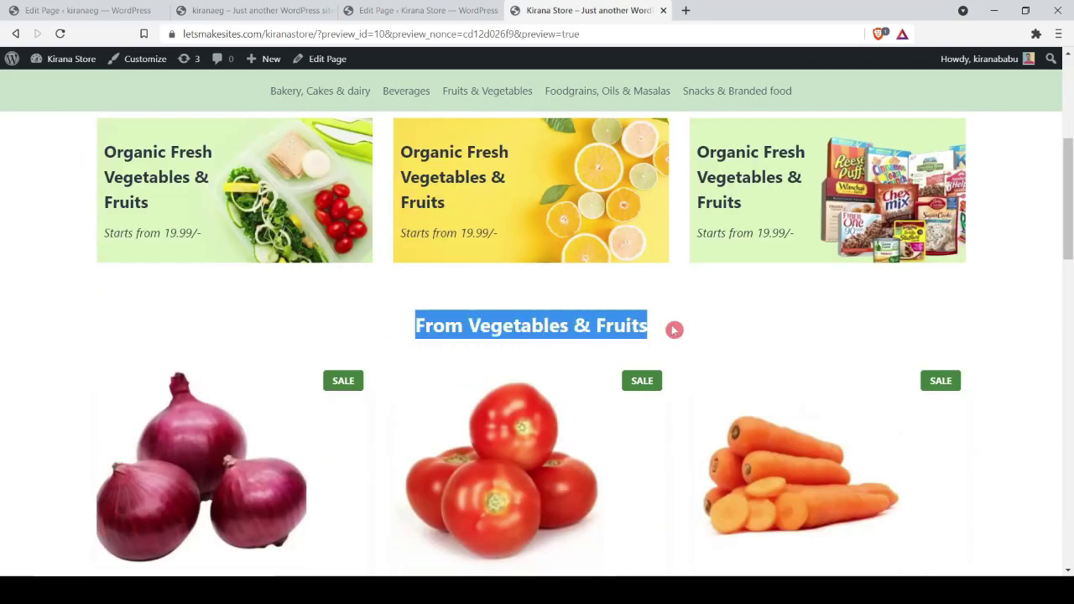
{"action": "left_click", "coordinate": [115, 10]}
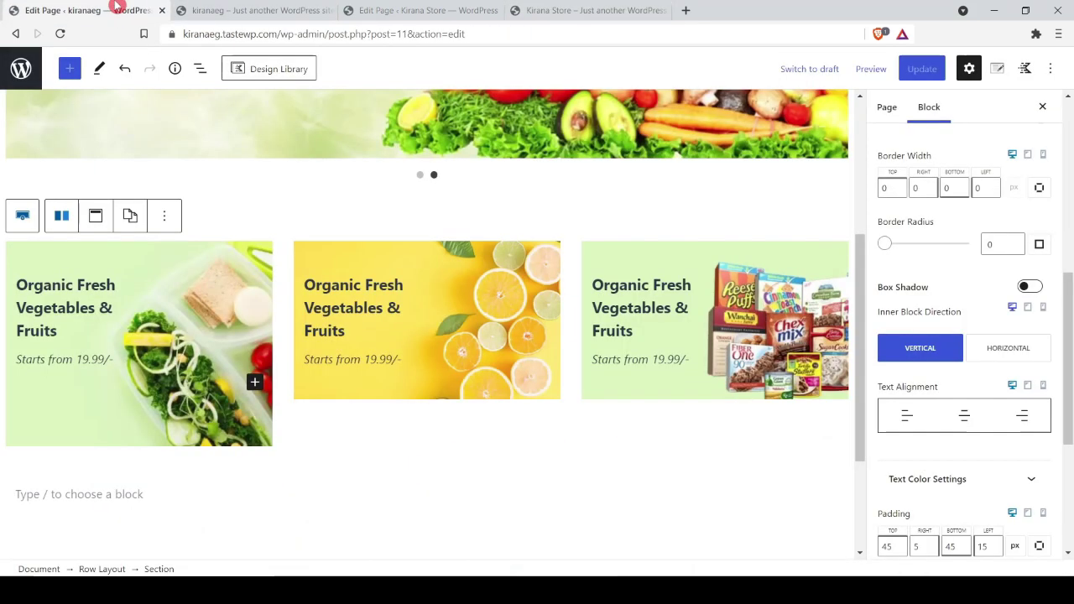
{"action": "left_click", "coordinate": [104, 570]}
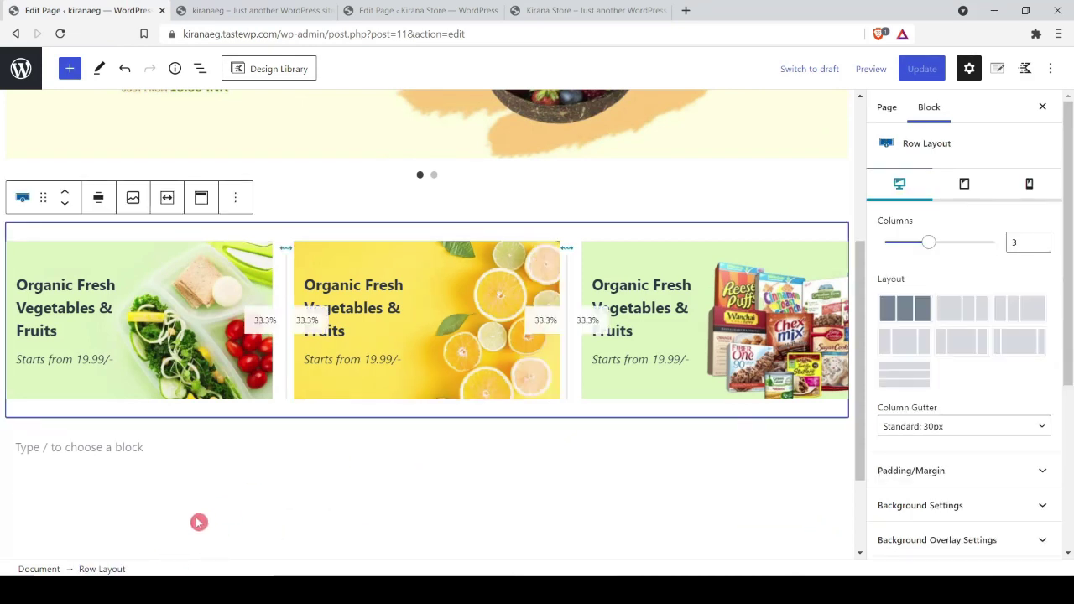
{"action": "left_click", "coordinate": [236, 198]}
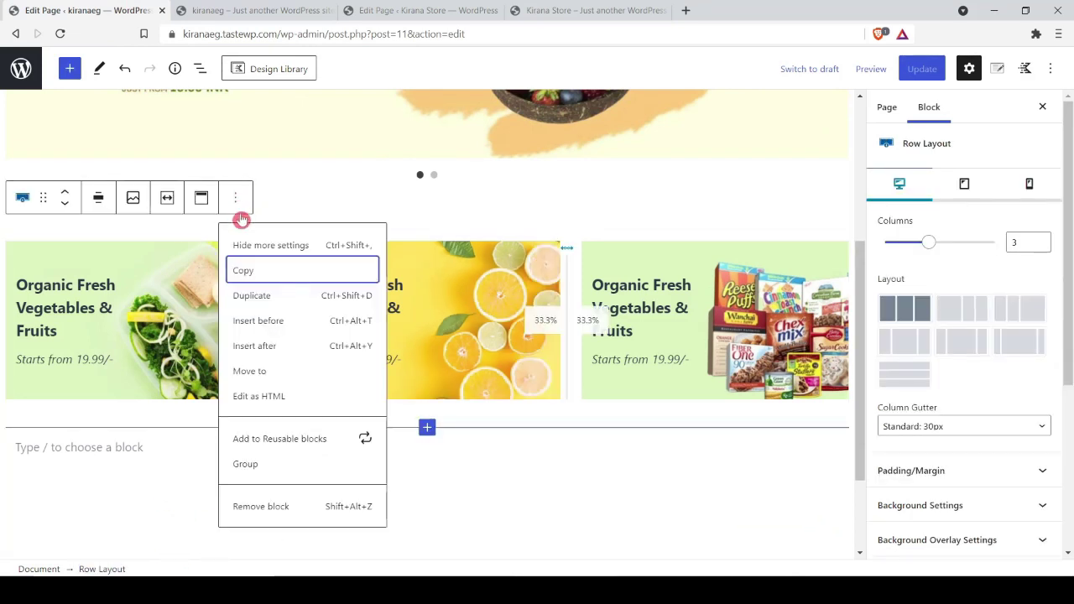
Step: Add a single-column Row Layout with a centred 'From Vegetables & Fruits' advanced heading
{"action": "left_click", "coordinate": [260, 347]}
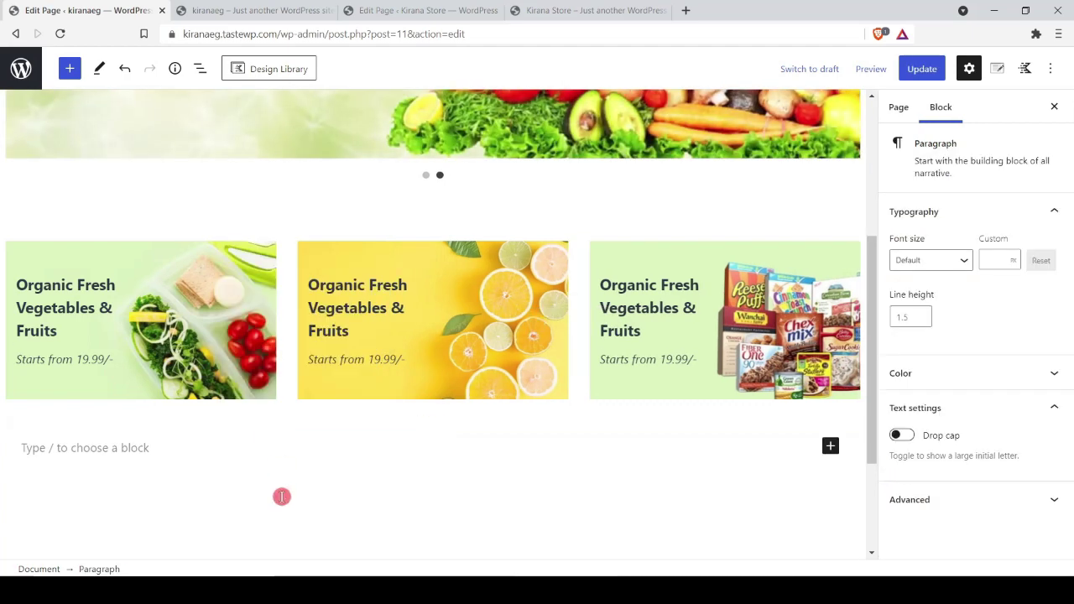
{"action": "type", "text": "/row"}
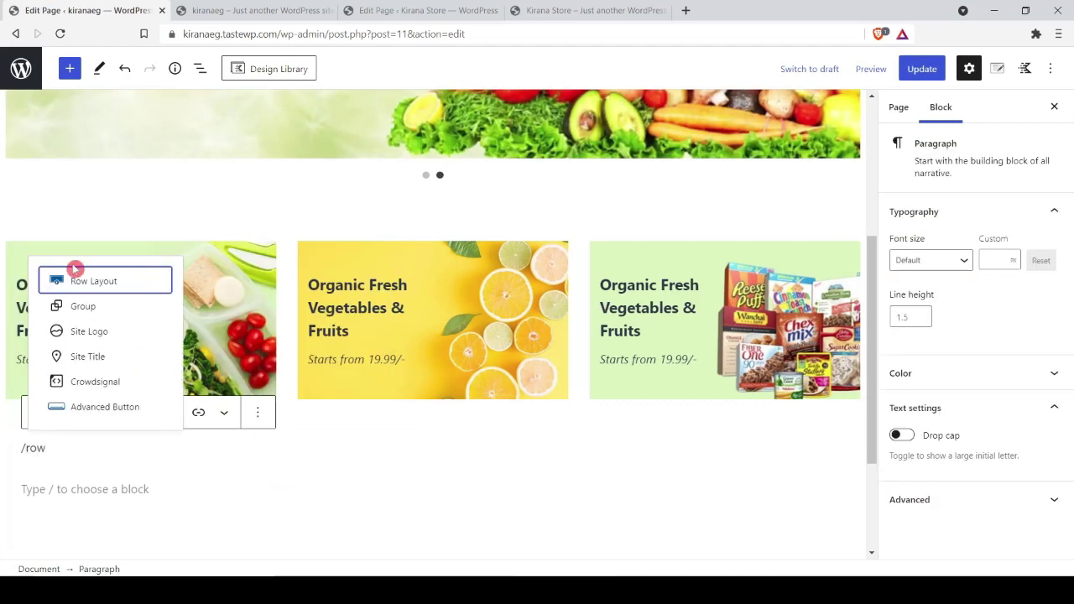
{"action": "left_click", "coordinate": [75, 269]}
{"action": "left_click", "coordinate": [135, 410]}
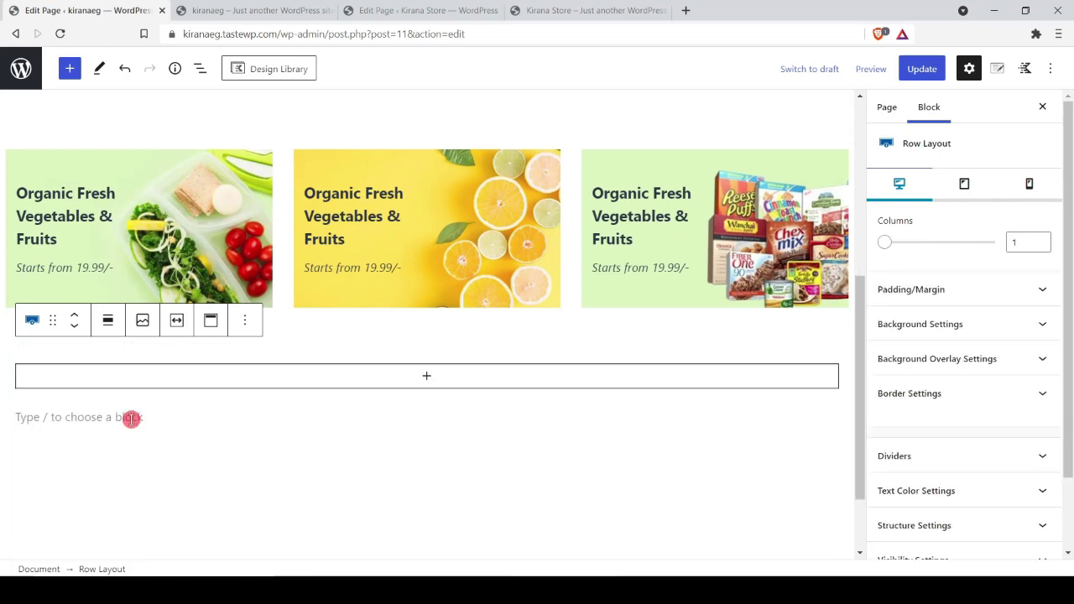
{"action": "left_click", "coordinate": [428, 377]}
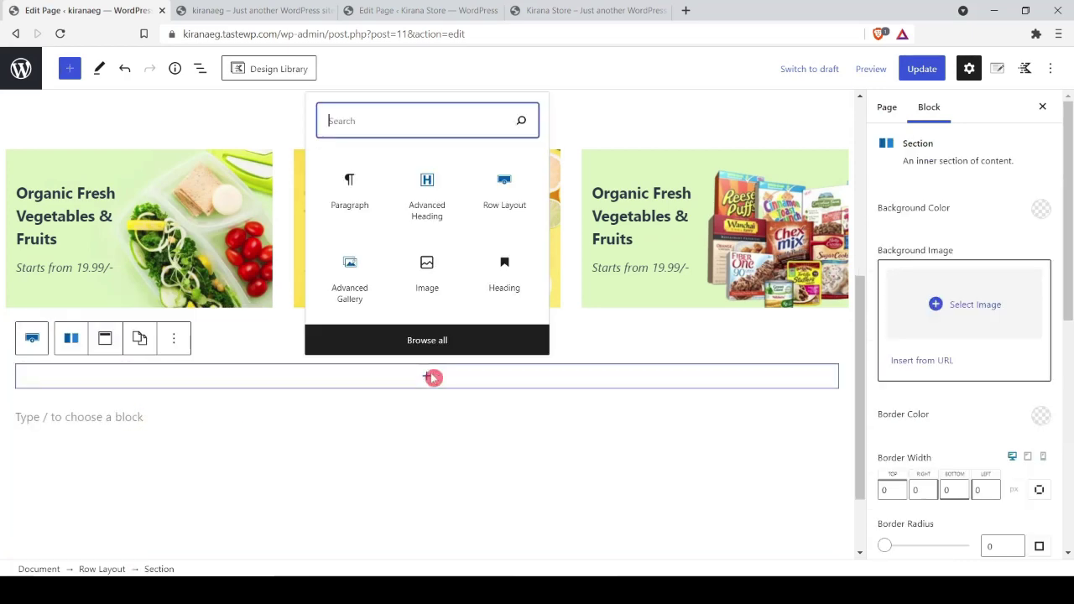
{"action": "left_click", "coordinate": [422, 202]}
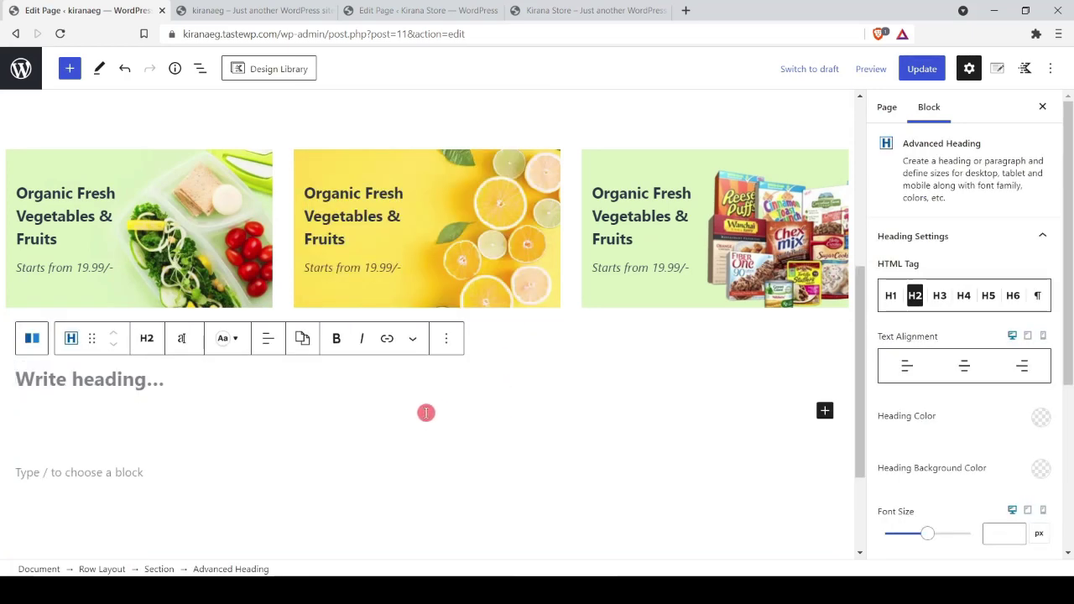
{"action": "key", "text": "ctrl+v"}
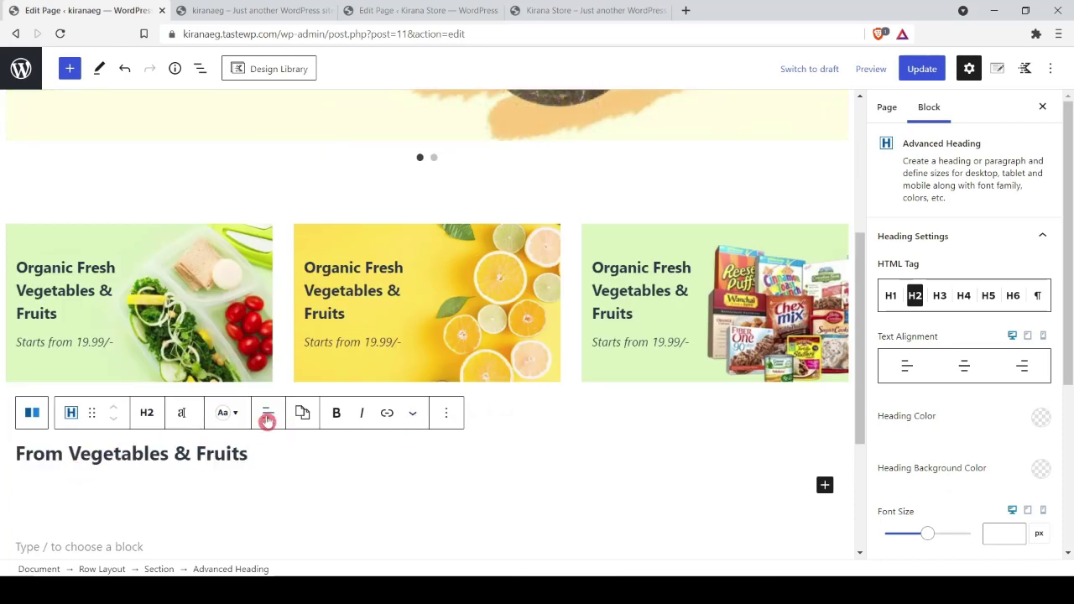
{"action": "left_click", "coordinate": [267, 413]}
{"action": "left_click", "coordinate": [289, 485]}
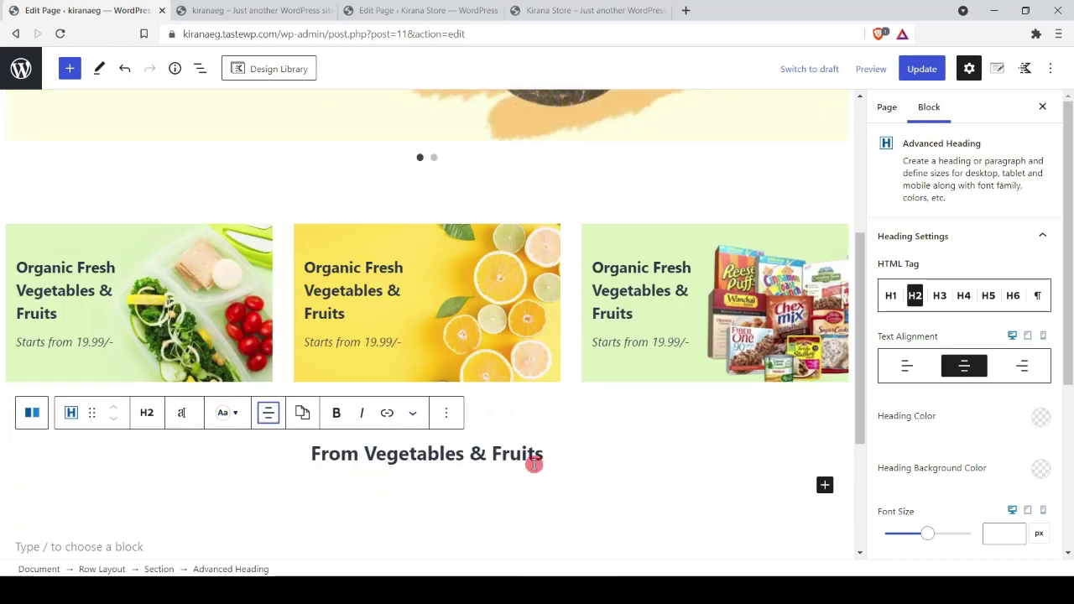
{"action": "left_click", "coordinate": [619, 456]}
Step: Below the heading, insert a Products by Category block showing the Fruits & Vegetables category
{"action": "key", "text": "Return"}
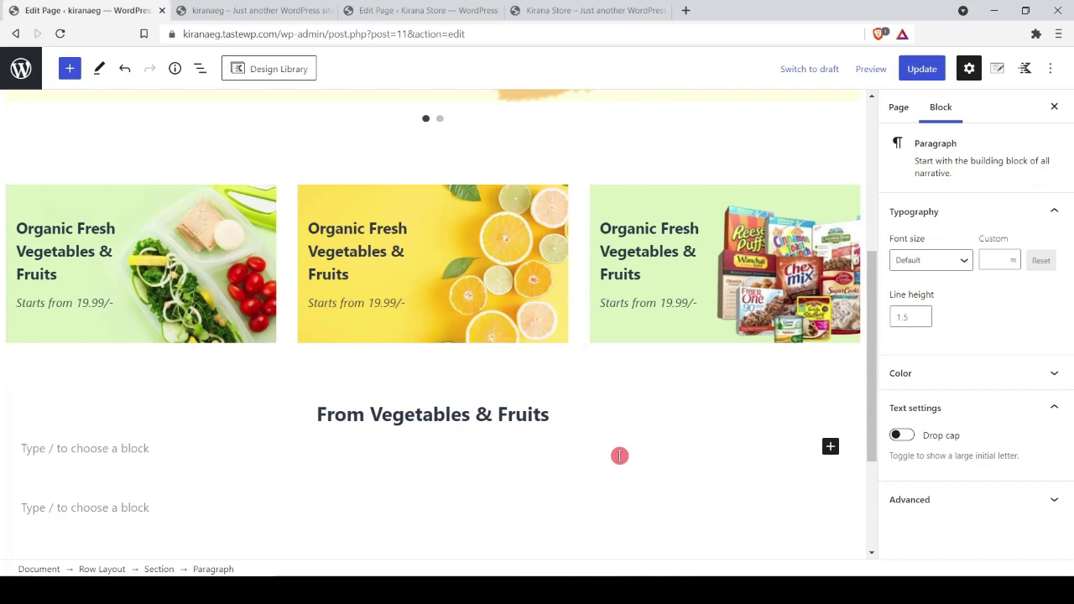
{"action": "type", "text": "/"}
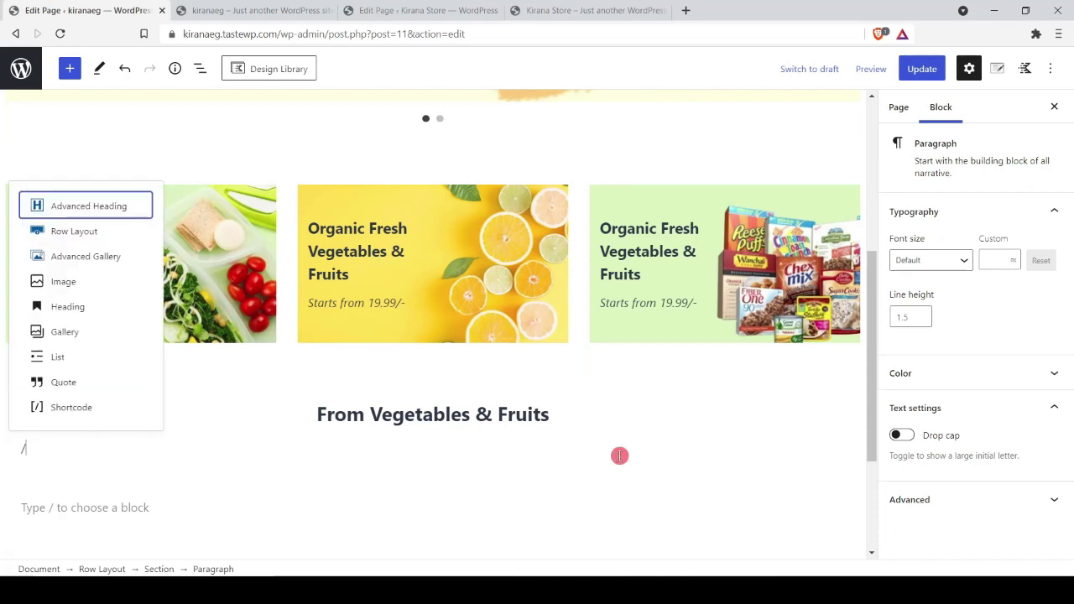
{"action": "scroll", "coordinate": [500, 233], "scroll_direction": "down", "scroll_amount": 2}
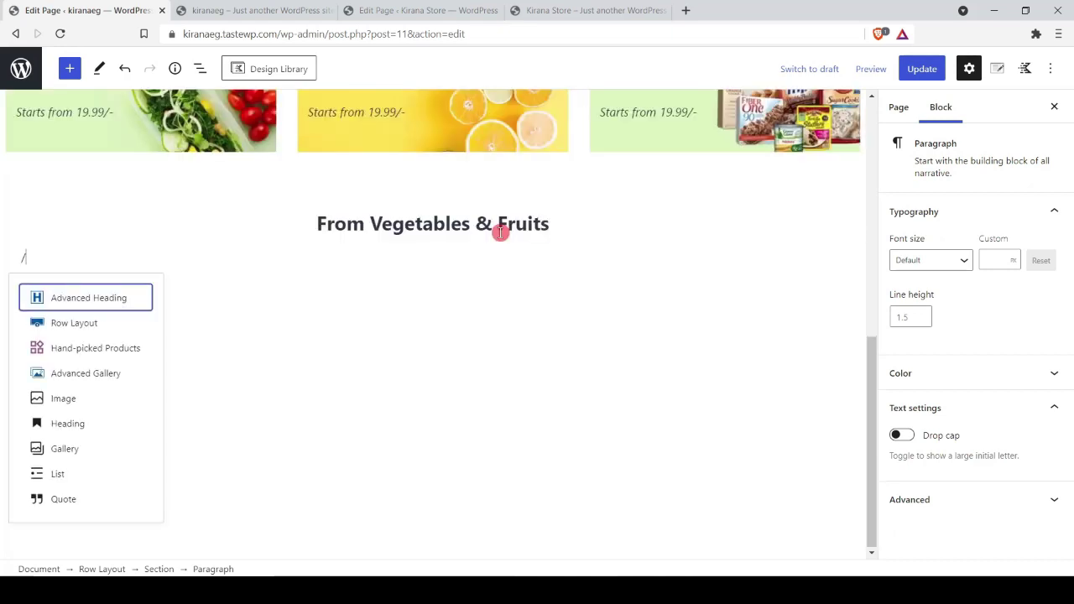
{"action": "type", "text": "woo"}
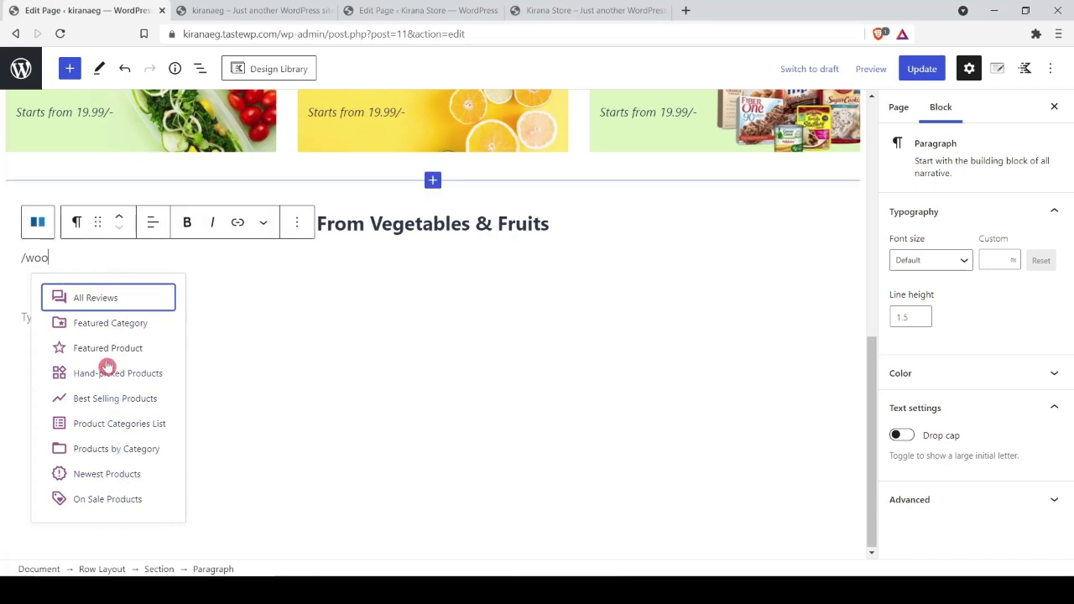
{"action": "left_click", "coordinate": [103, 453]}
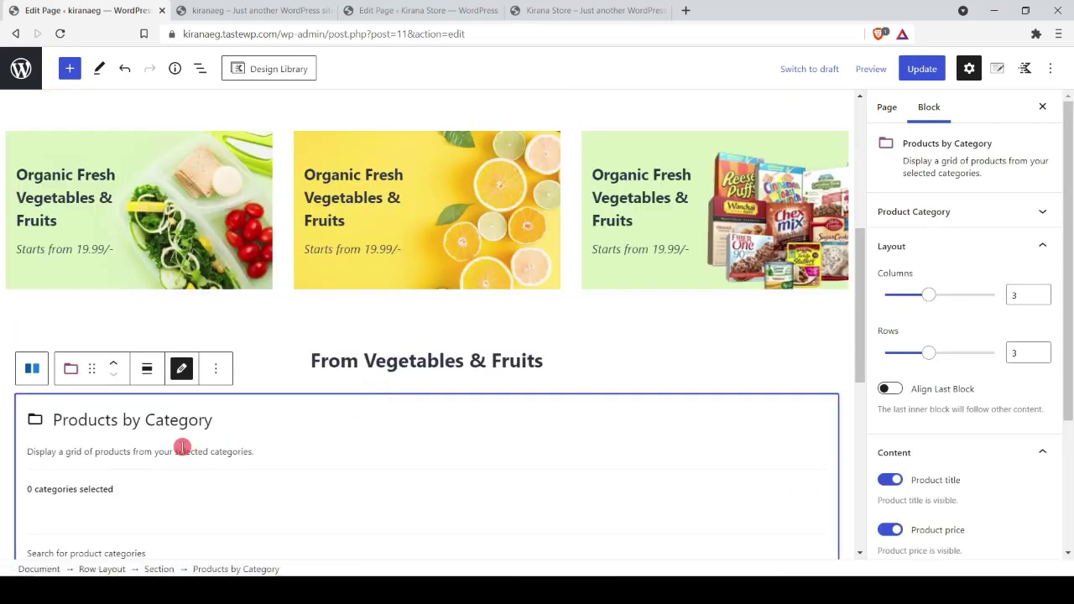
{"action": "type", "text": "ve"}
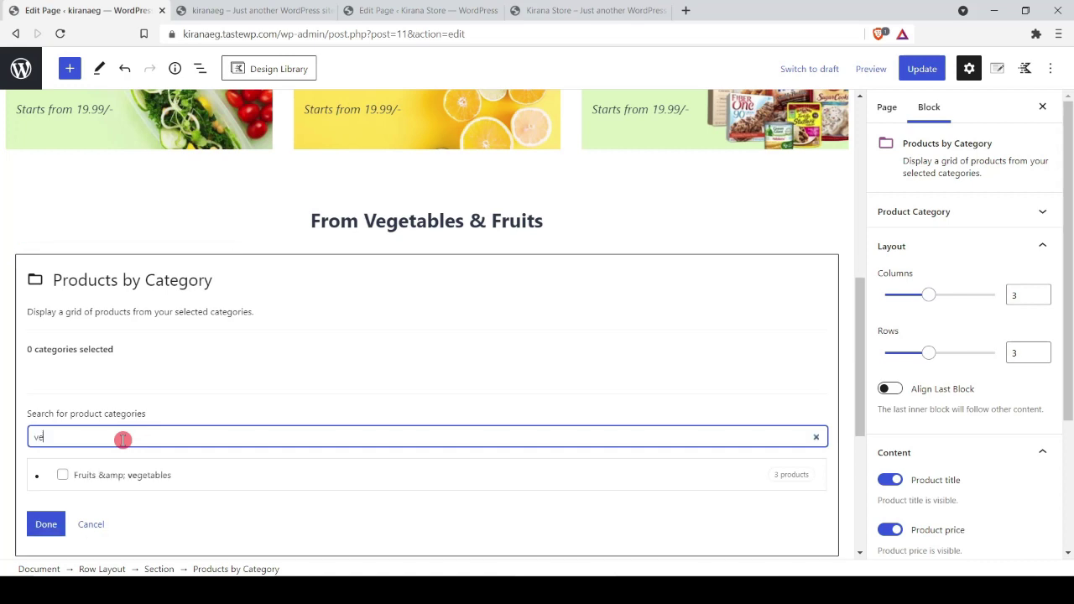
{"action": "left_click", "coordinate": [63, 475]}
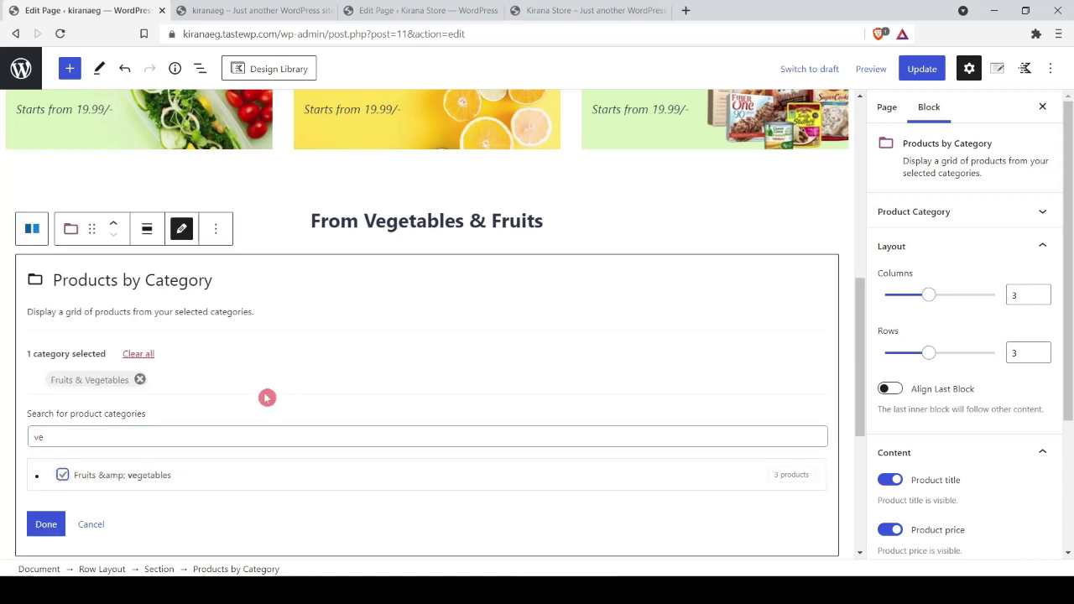
{"action": "scroll", "coordinate": [267, 398], "scroll_direction": "down", "scroll_amount": 1}
{"action": "left_click", "coordinate": [46, 454]}
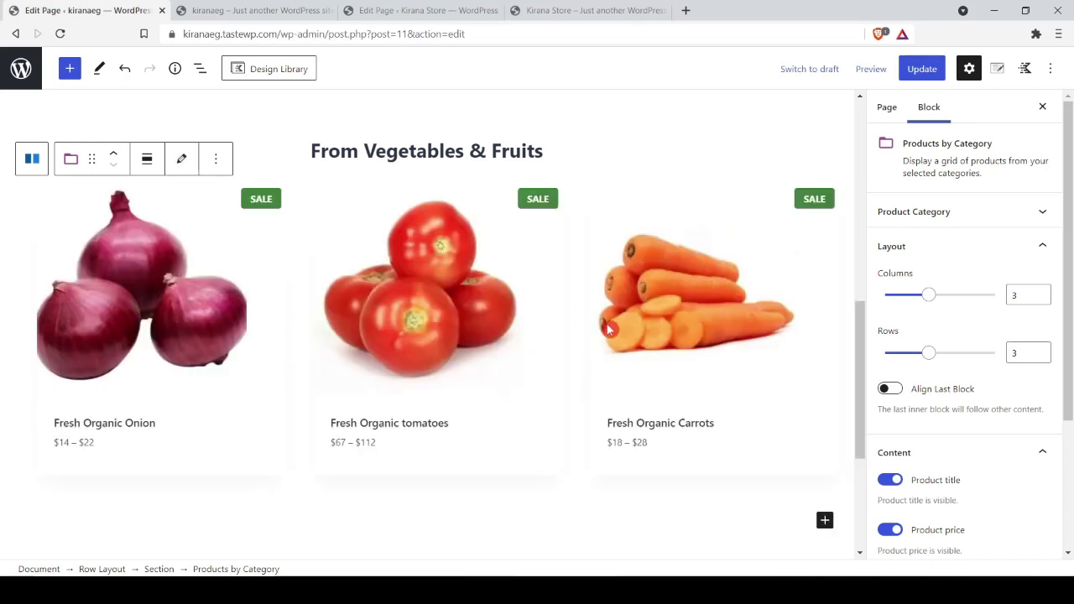
{"action": "scroll", "coordinate": [581, 344], "scroll_direction": "up", "scroll_amount": 2}
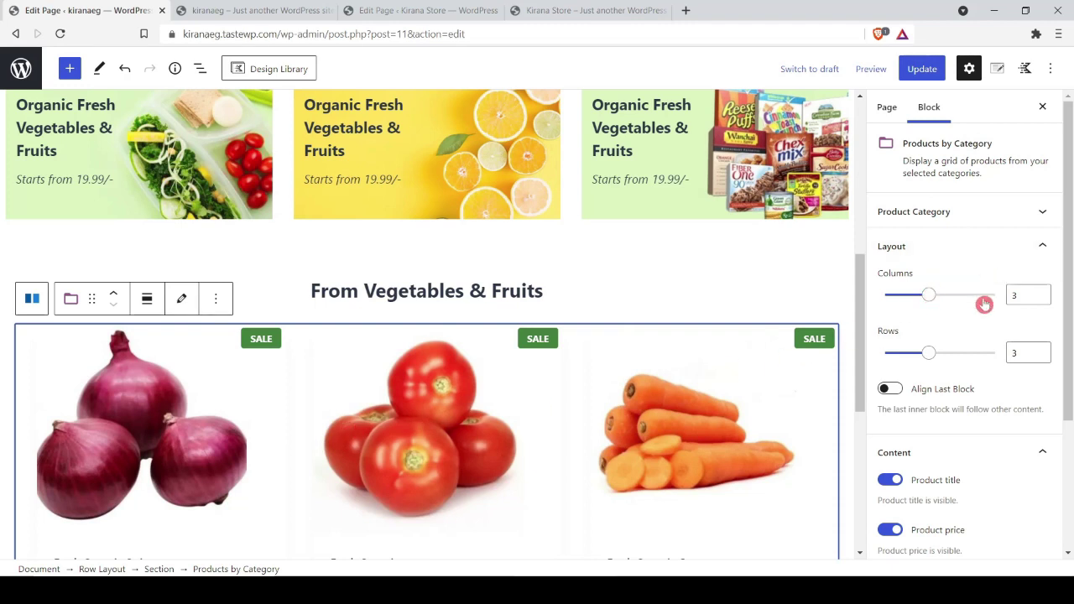
{"action": "left_click", "coordinate": [1032, 294]}
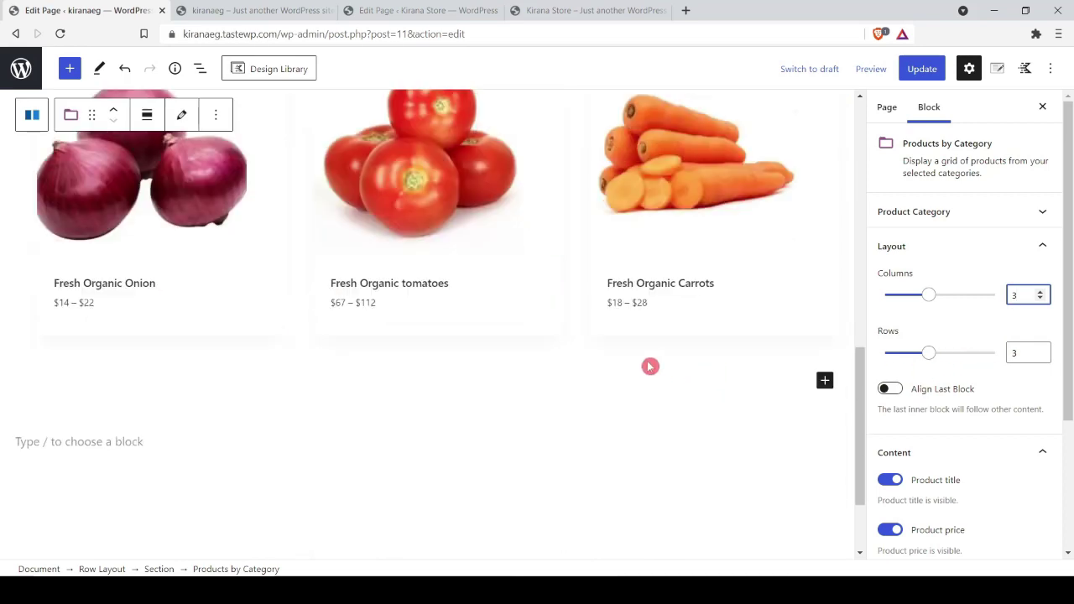
Step: Set the product grid to 1 row, update the page and reload the live site to check
{"action": "left_click", "coordinate": [1019, 351]}
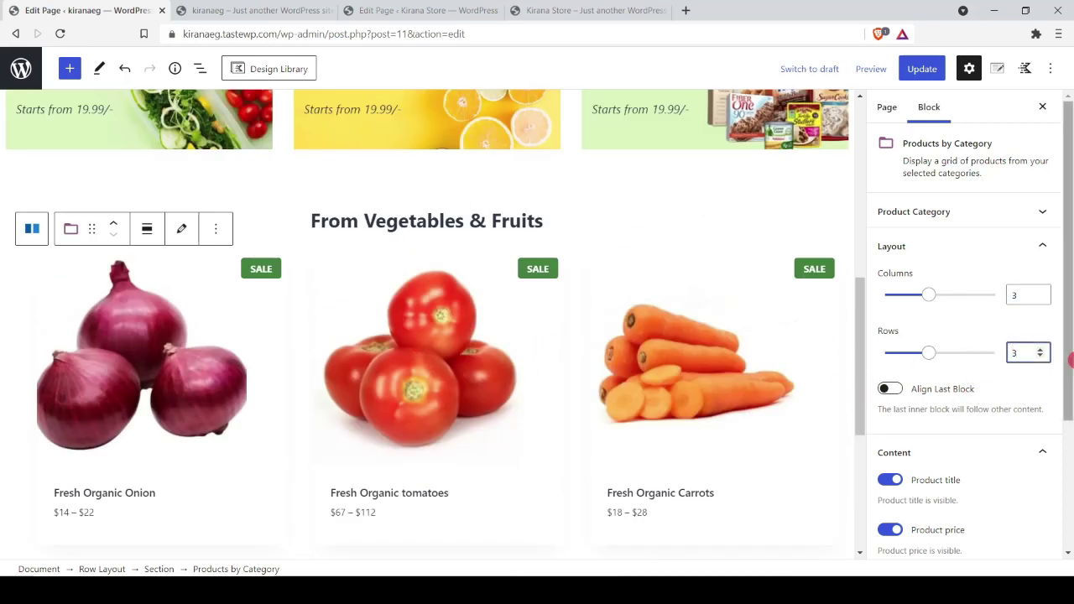
{"action": "type", "text": "1"}
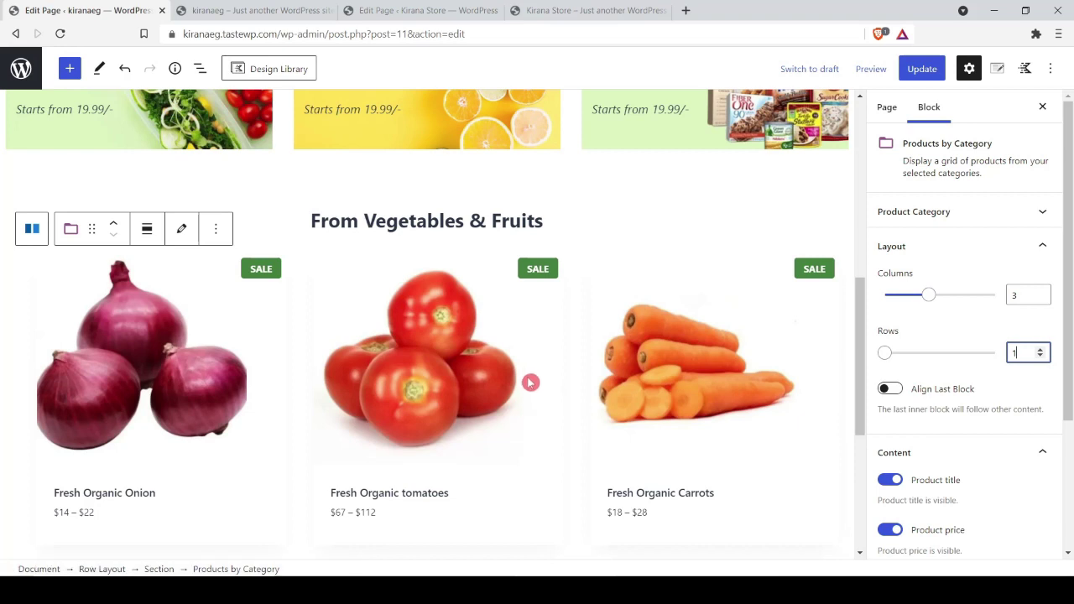
{"action": "scroll", "coordinate": [530, 382], "scroll_direction": "down", "scroll_amount": 3}
{"action": "scroll", "coordinate": [954, 449], "scroll_direction": "down", "scroll_amount": 2}
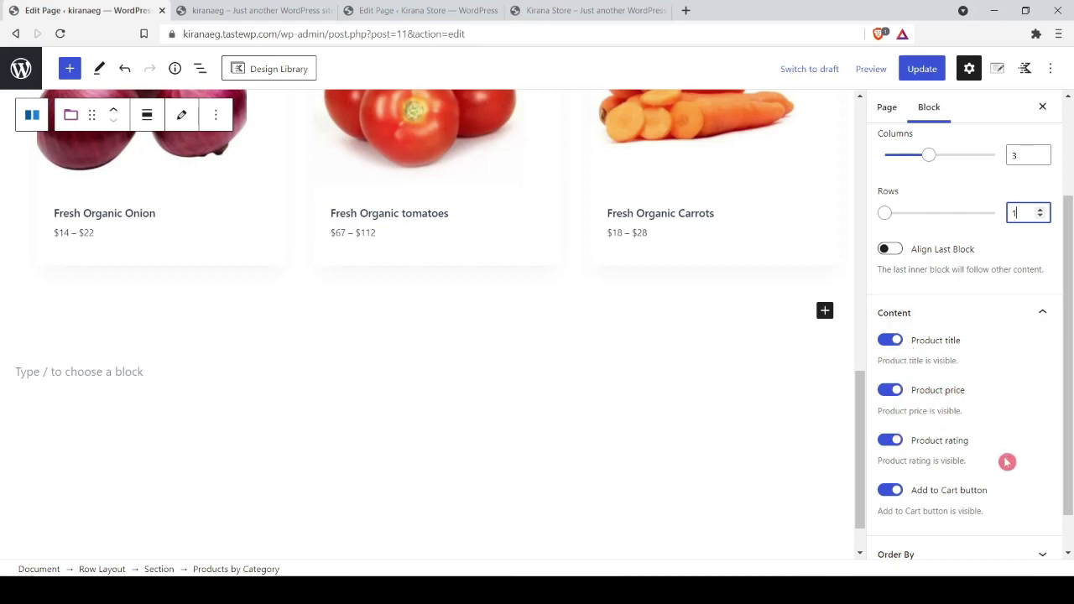
{"action": "left_click", "coordinate": [921, 68]}
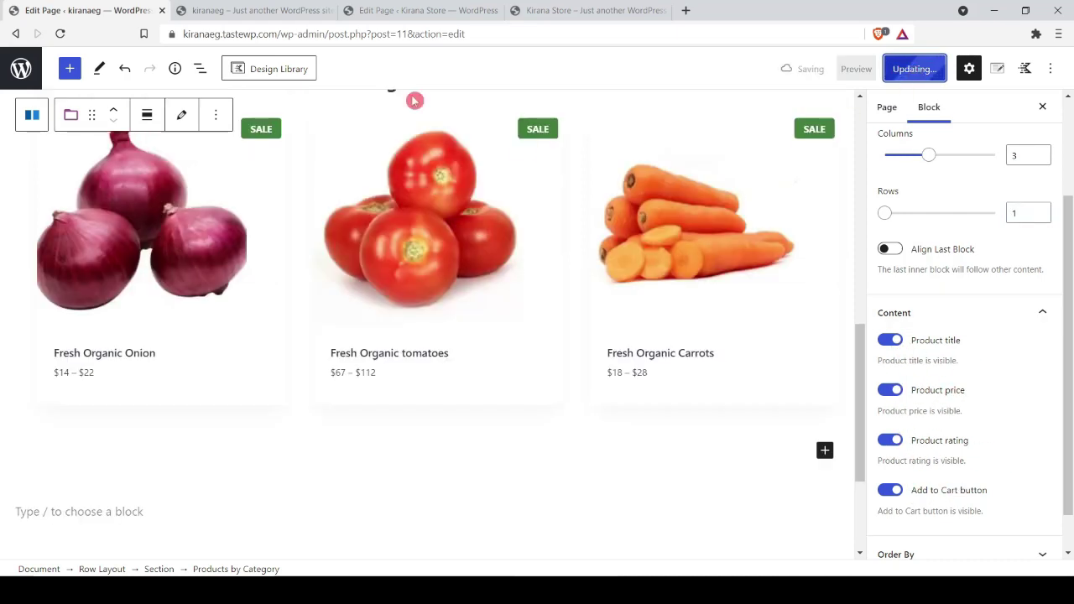
{"action": "left_click", "coordinate": [252, 10]}
{"action": "left_click", "coordinate": [60, 34]}
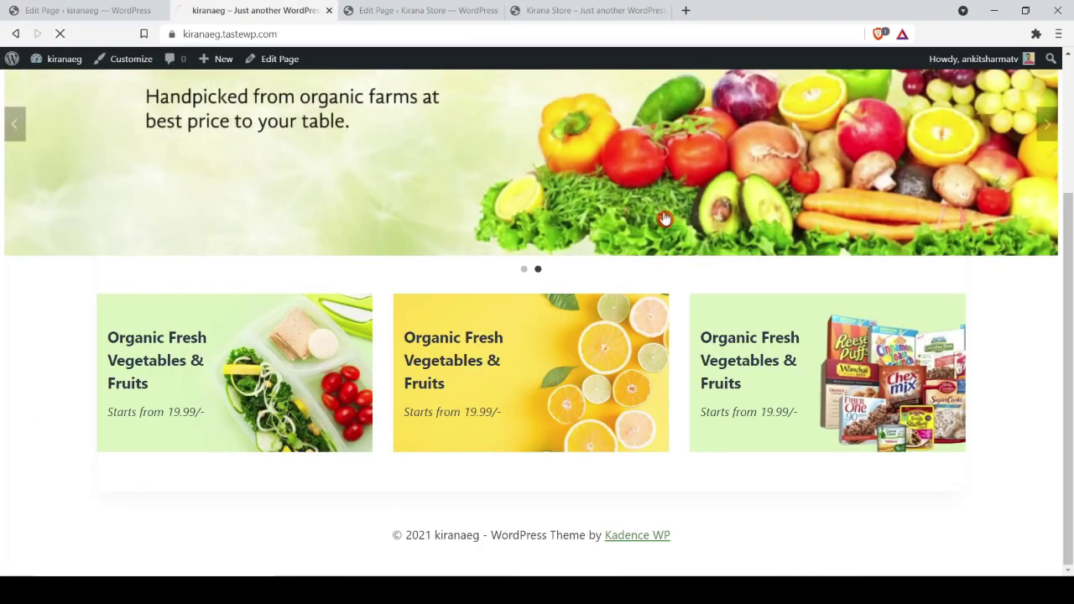
{"action": "scroll", "coordinate": [509, 285], "scroll_direction": "down", "scroll_amount": 4}
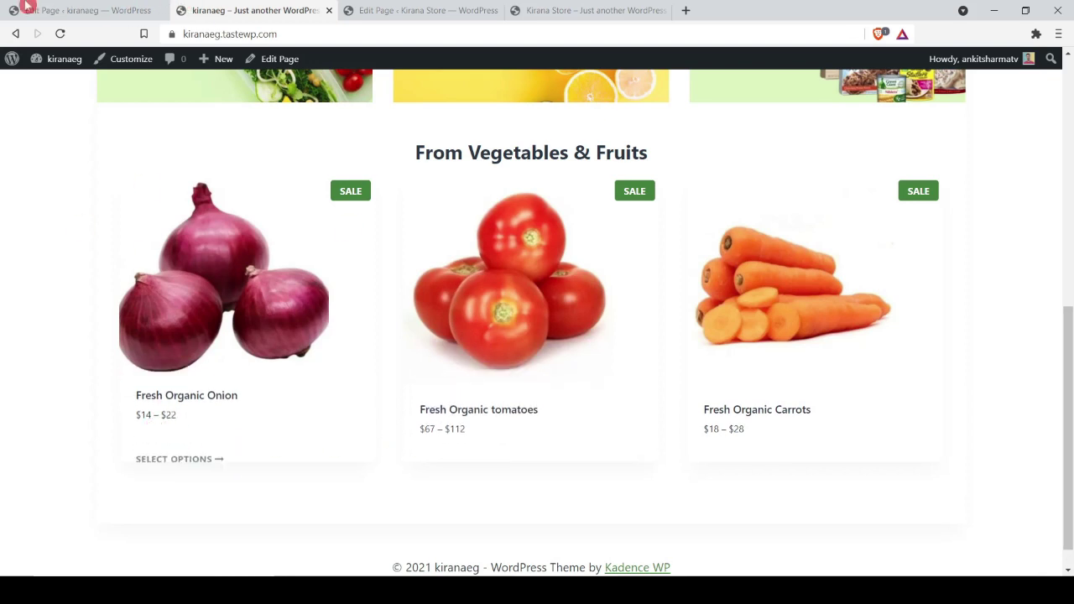
Step: Hide the grid's Add to Cart button, update, and view the result on the live site
{"action": "key", "text": "ctrl+shift+Tab"}
{"action": "left_click", "coordinate": [887, 445]}
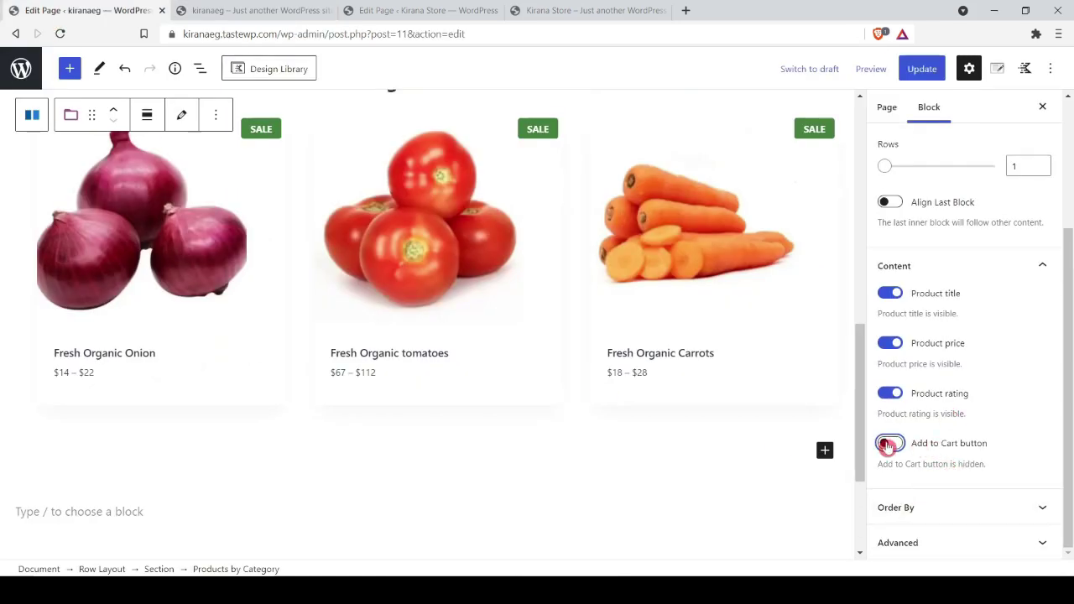
{"action": "left_click", "coordinate": [921, 69]}
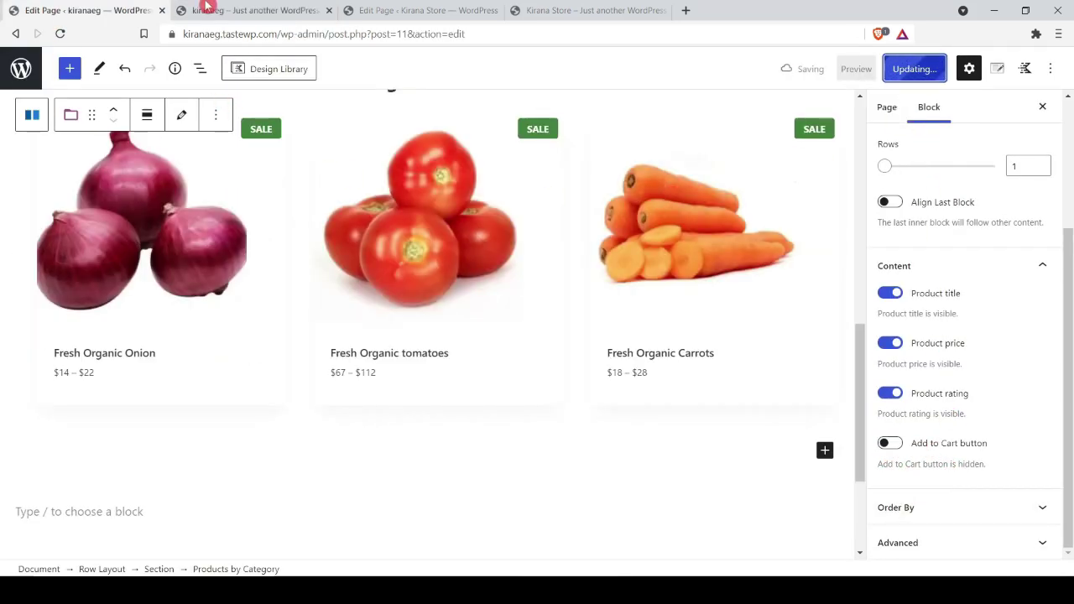
{"action": "left_click", "coordinate": [208, 10]}
{"action": "left_click", "coordinate": [62, 35]}
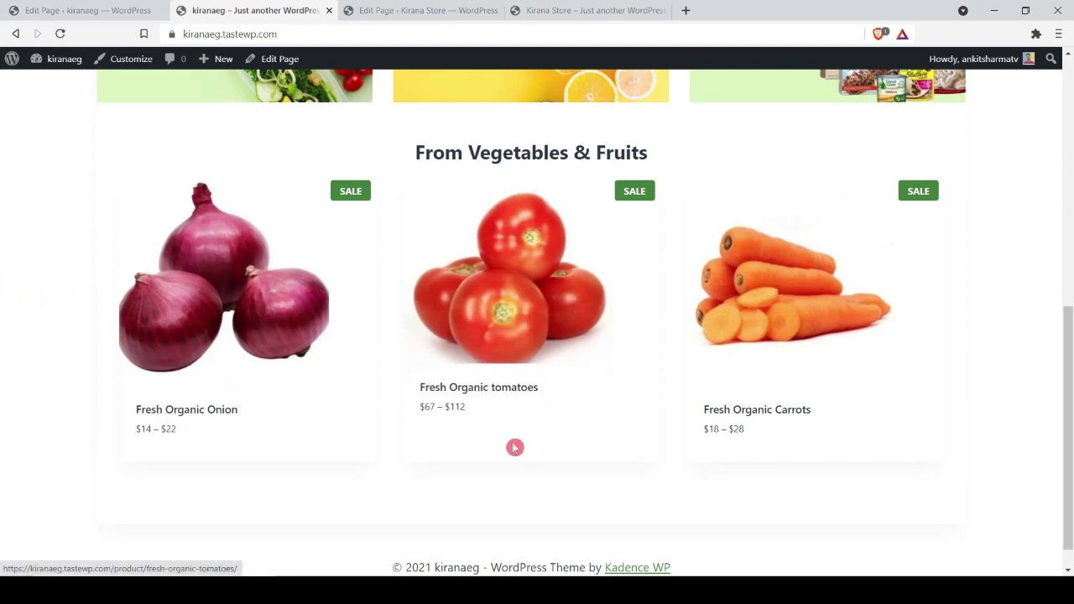
Step: Turn the Add to Cart button back on and update the page again
{"action": "key", "text": "ctrl+shift+Tab"}
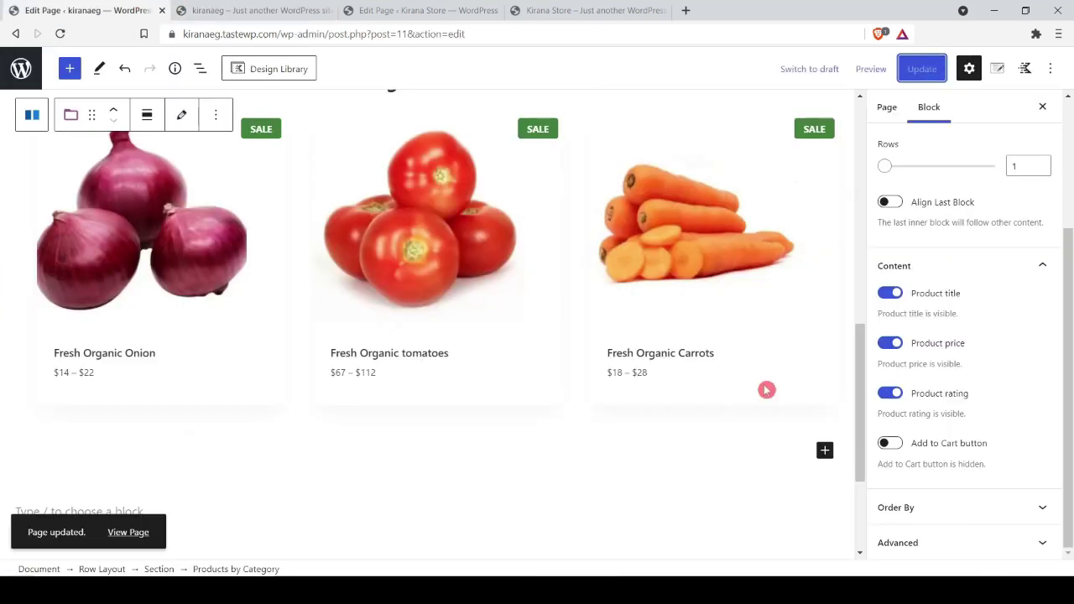
{"action": "left_click", "coordinate": [890, 443]}
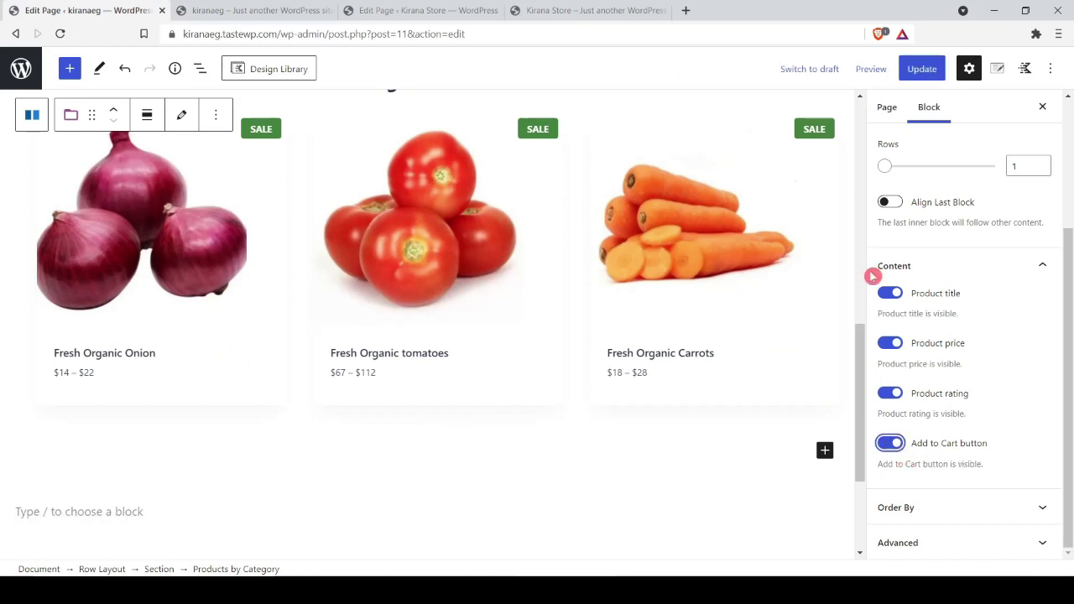
{"action": "left_click", "coordinate": [920, 69]}
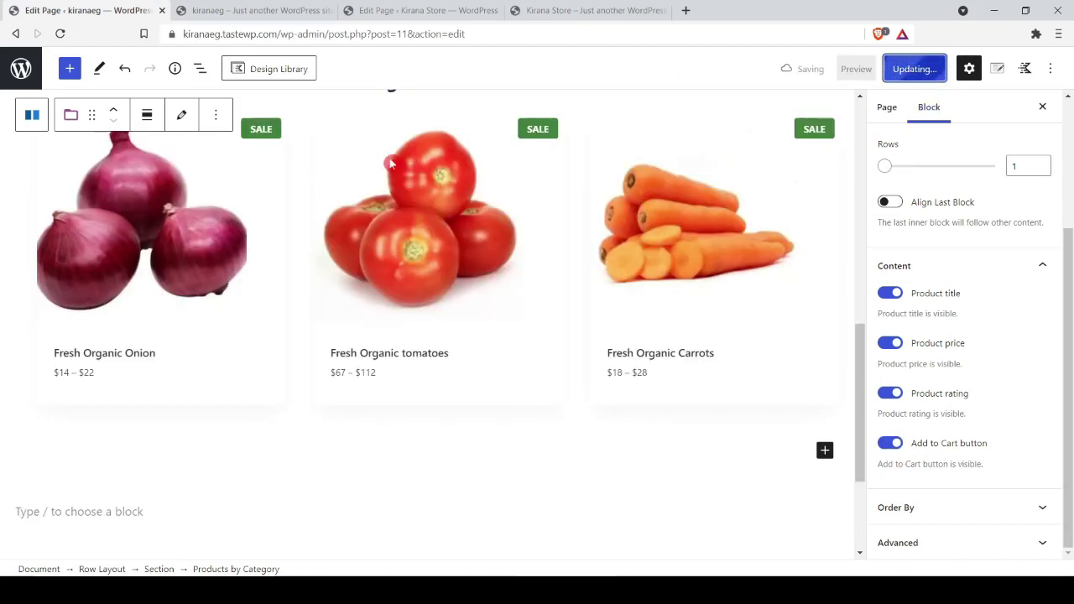
{"action": "scroll", "coordinate": [383, 268], "scroll_direction": "up", "scroll_amount": 3}
Step: Duplicate the whole From Vegetables & Fruits row section
{"action": "left_click", "coordinate": [409, 294]}
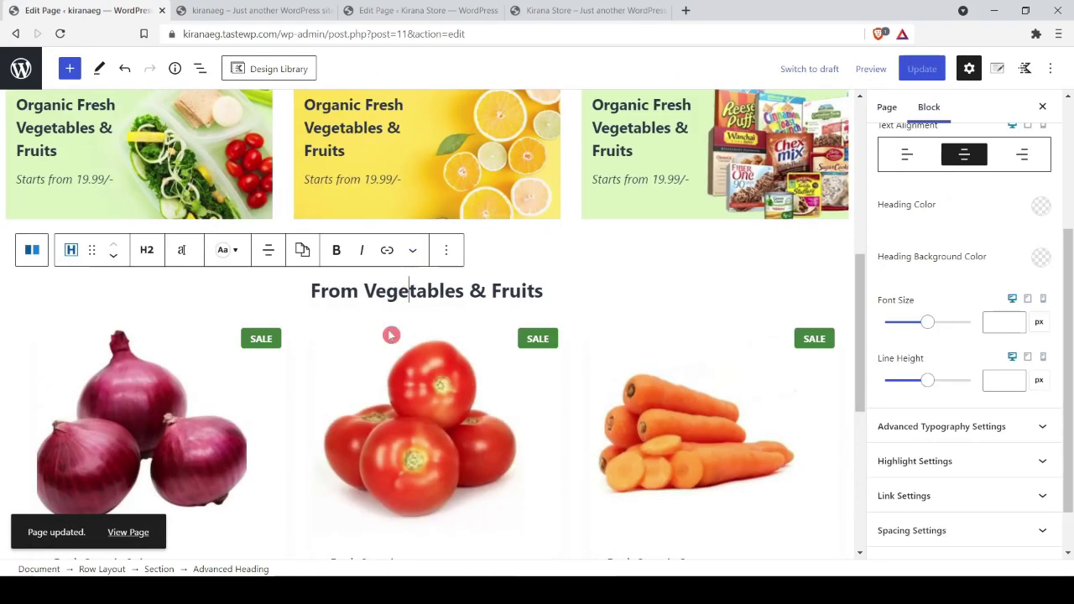
{"action": "left_click", "coordinate": [102, 569]}
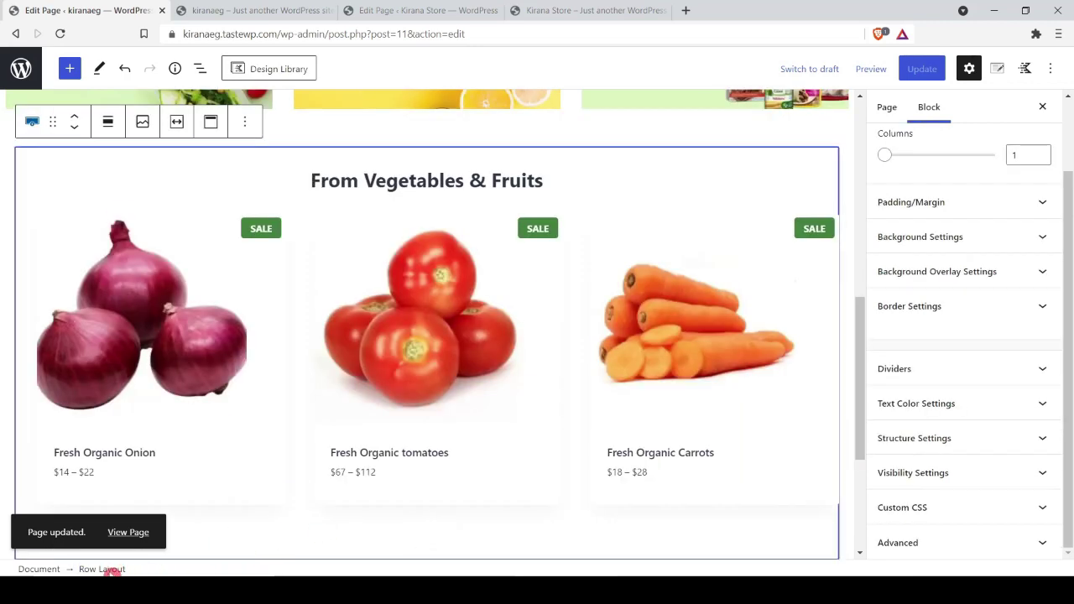
{"action": "scroll", "coordinate": [700, 302], "scroll_direction": "down", "scroll_amount": 3}
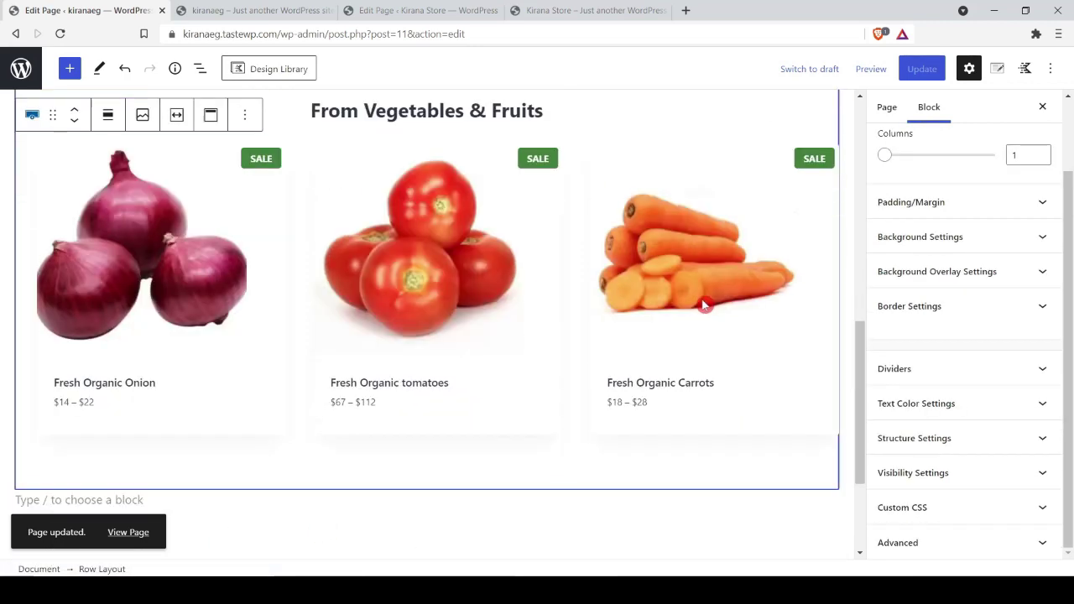
{"action": "scroll", "coordinate": [342, 285], "scroll_direction": "up", "scroll_amount": 3}
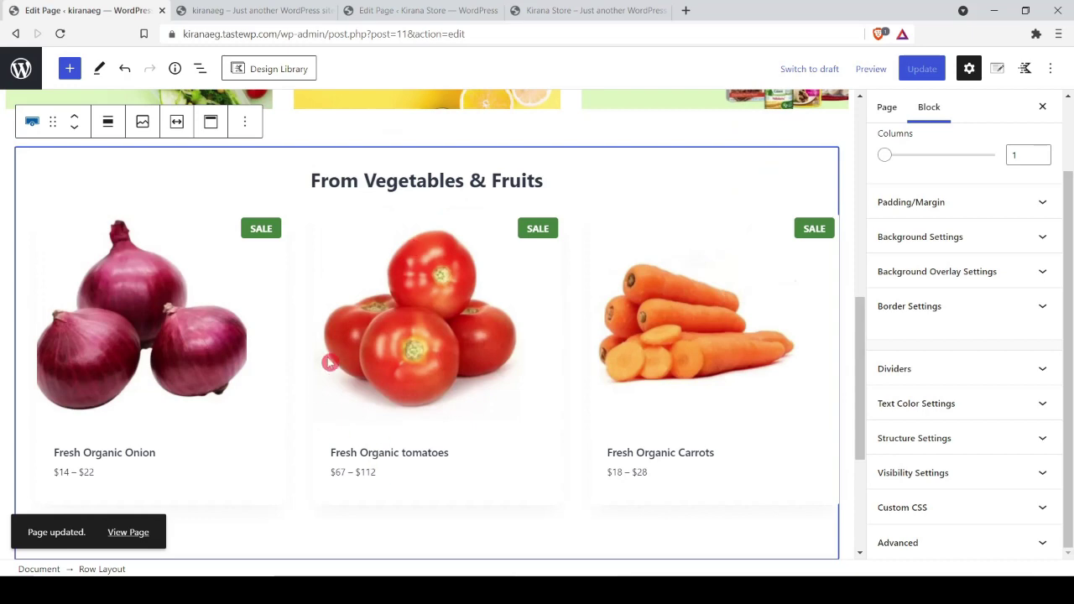
{"action": "left_click", "coordinate": [251, 131]}
{"action": "left_click", "coordinate": [265, 217]}
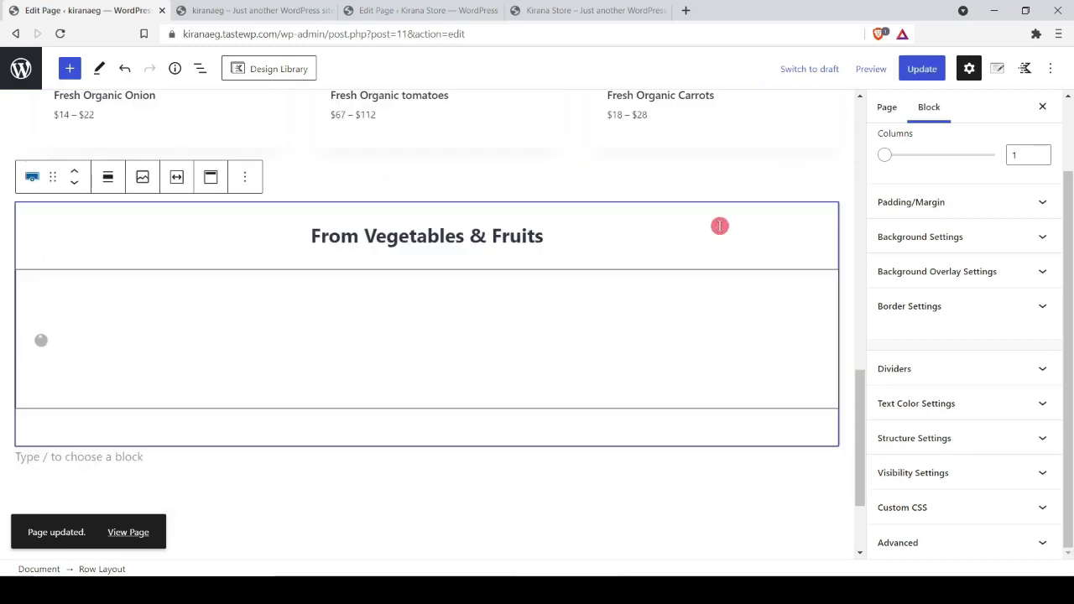
Step: Replace the copy's heading with 'From Food Grains, Oils & Masalas' taken from the reference preview
{"action": "left_click", "coordinate": [580, 10]}
{"action": "scroll", "coordinate": [442, 422], "scroll_direction": "down", "scroll_amount": 3}
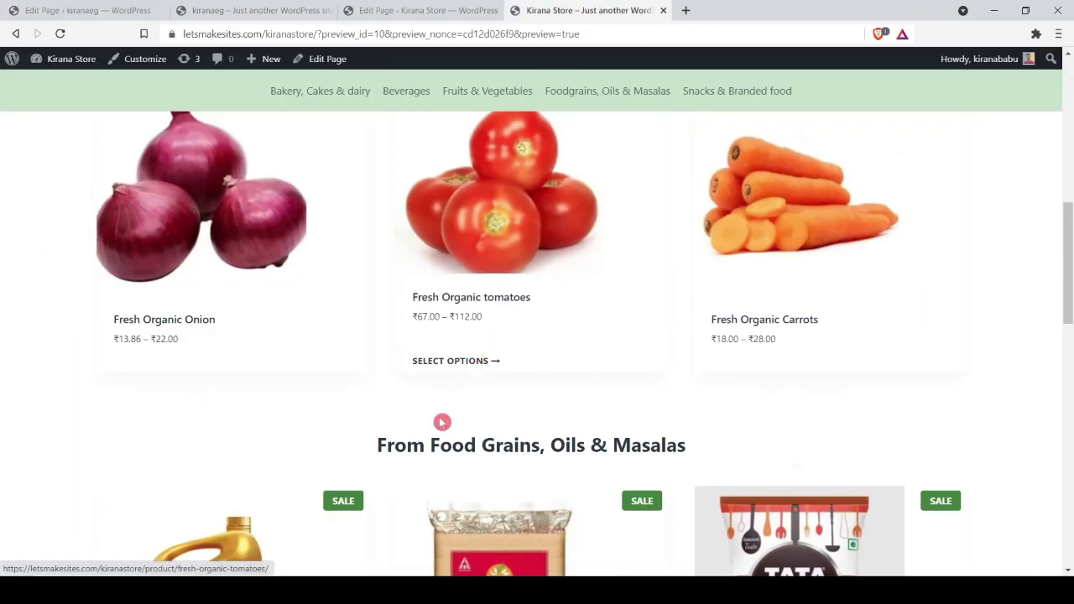
{"action": "left_click_drag", "start_coordinate": [375, 446], "coordinate": [689, 430]}
{"action": "key", "text": "ctrl+c"}
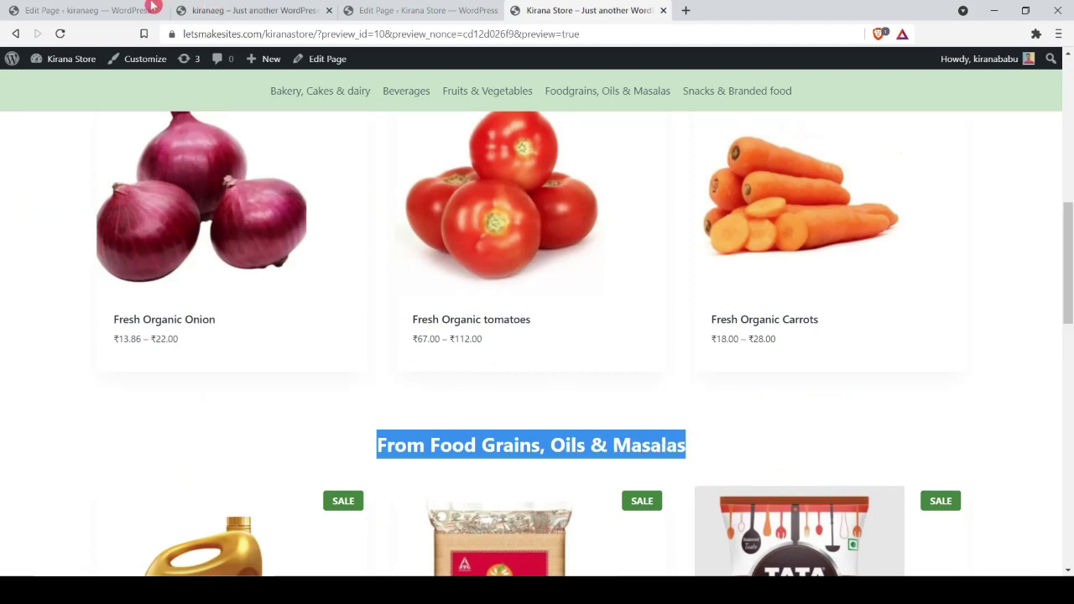
{"action": "key", "text": "ctrl+1"}
{"action": "scroll", "coordinate": [464, 297], "scroll_direction": "down", "scroll_amount": 4}
{"action": "scroll", "coordinate": [458, 319], "scroll_direction": "up", "scroll_amount": 7}
{"action": "triple_click", "coordinate": [439, 487]}
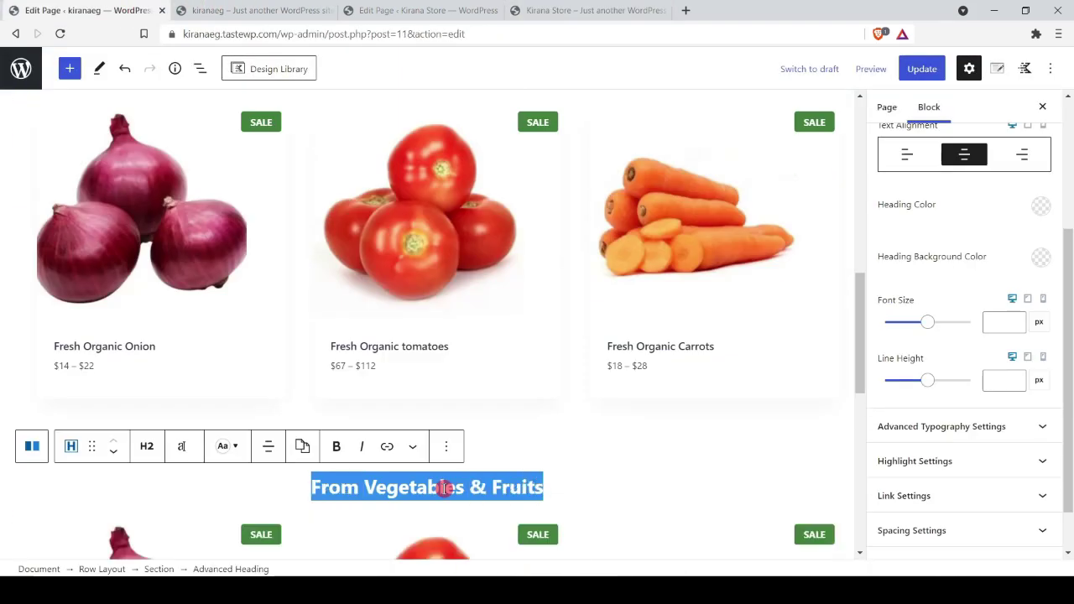
{"action": "key", "text": "ctrl+v"}
Step: Switch the copied grid's category to Foodgrains, Oils & Masalas, update, and reload the live site
{"action": "scroll", "coordinate": [441, 487], "scroll_direction": "down", "scroll_amount": 2}
{"action": "left_click", "coordinate": [453, 476]}
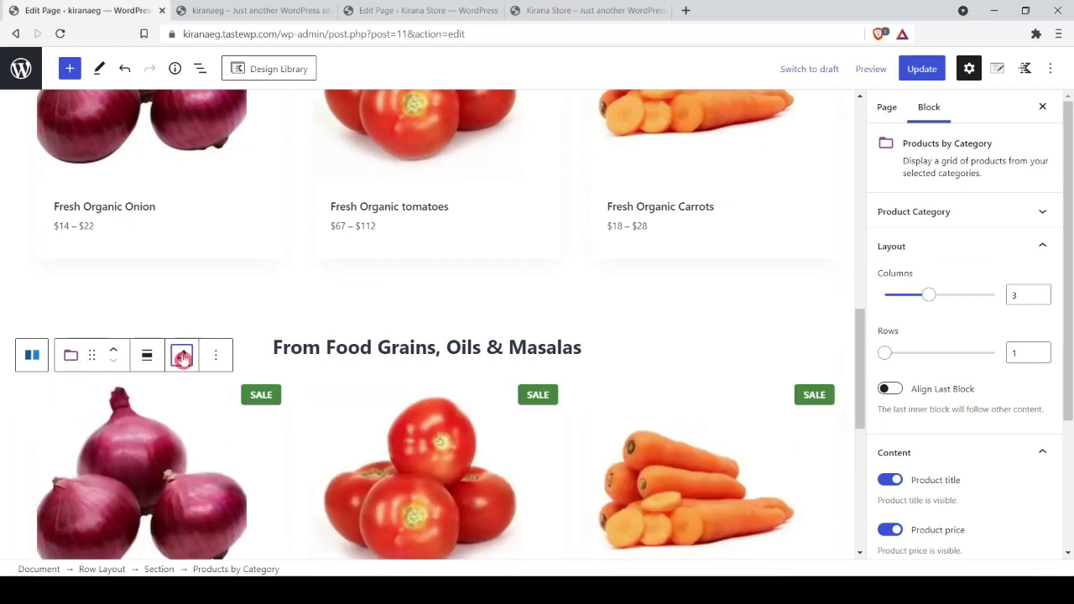
{"action": "left_click", "coordinate": [182, 355]}
{"action": "scroll", "coordinate": [123, 400], "scroll_direction": "down", "scroll_amount": 2}
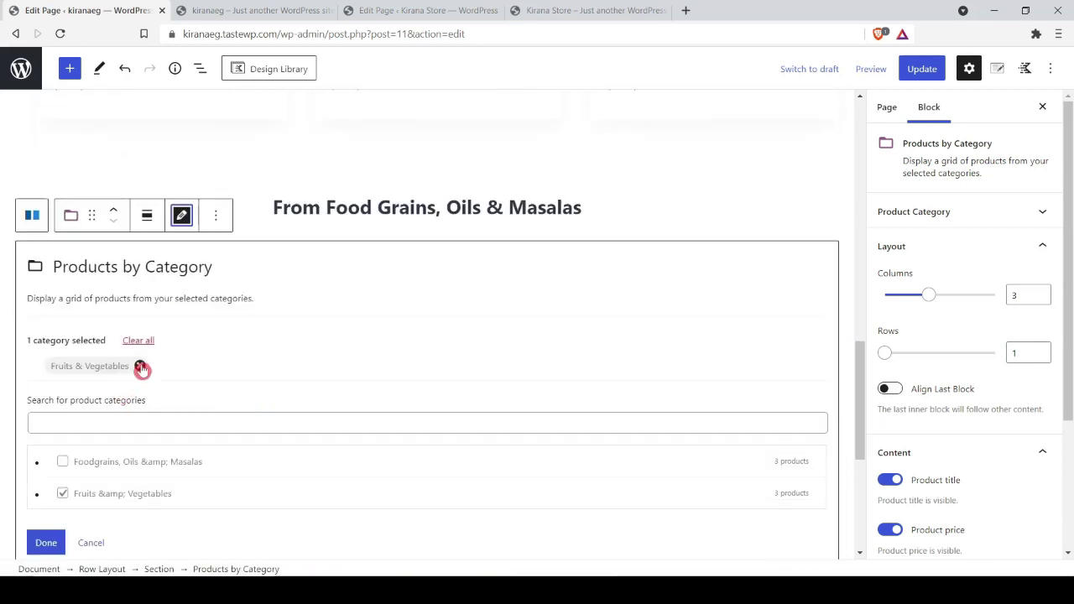
{"action": "left_click", "coordinate": [141, 370]}
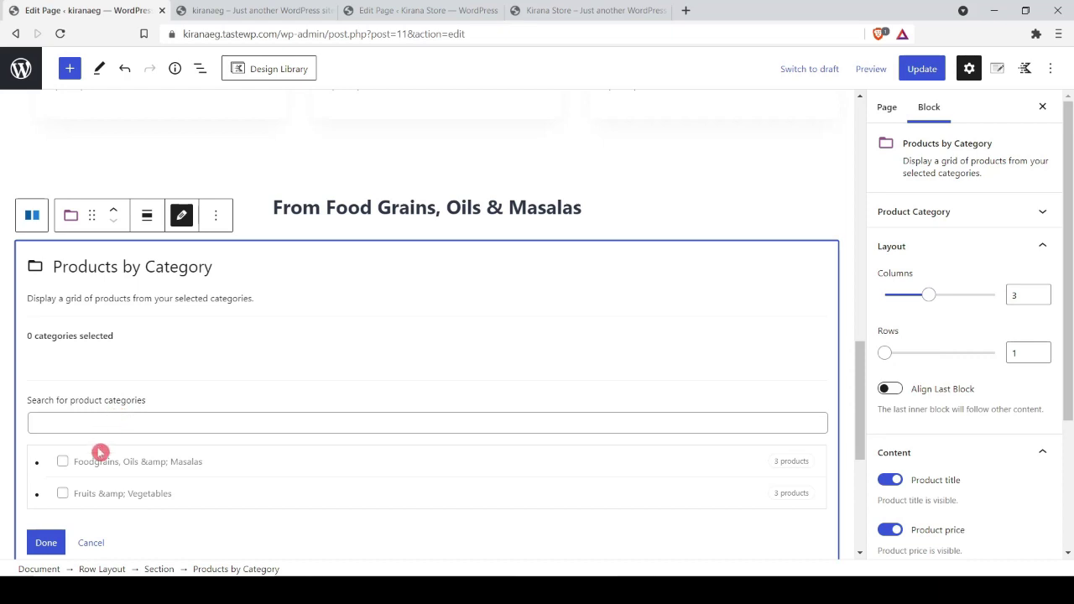
{"action": "left_click", "coordinate": [62, 462]}
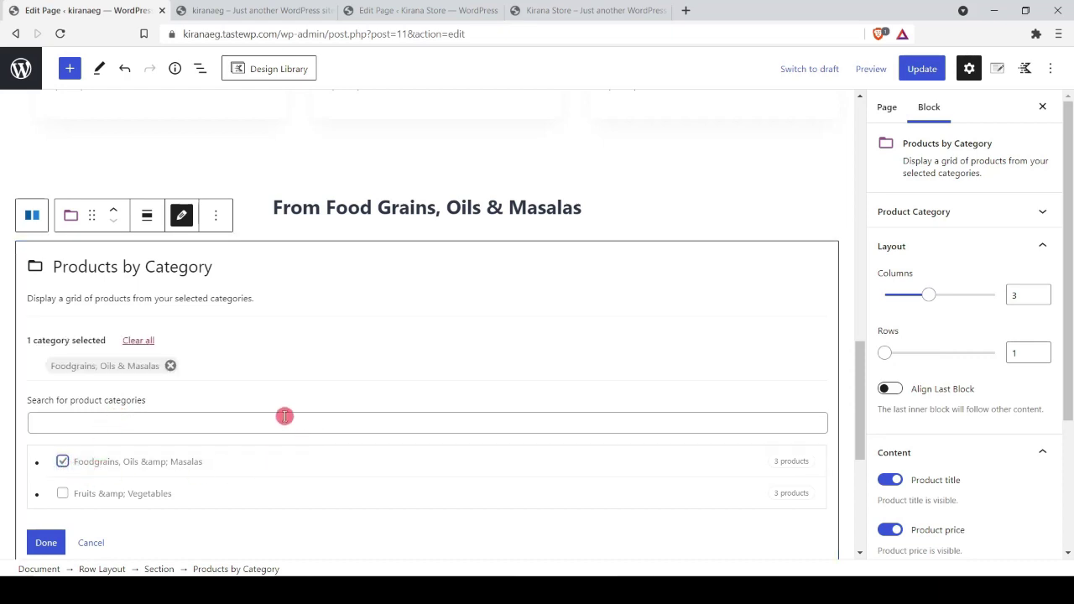
{"action": "left_click", "coordinate": [62, 543]}
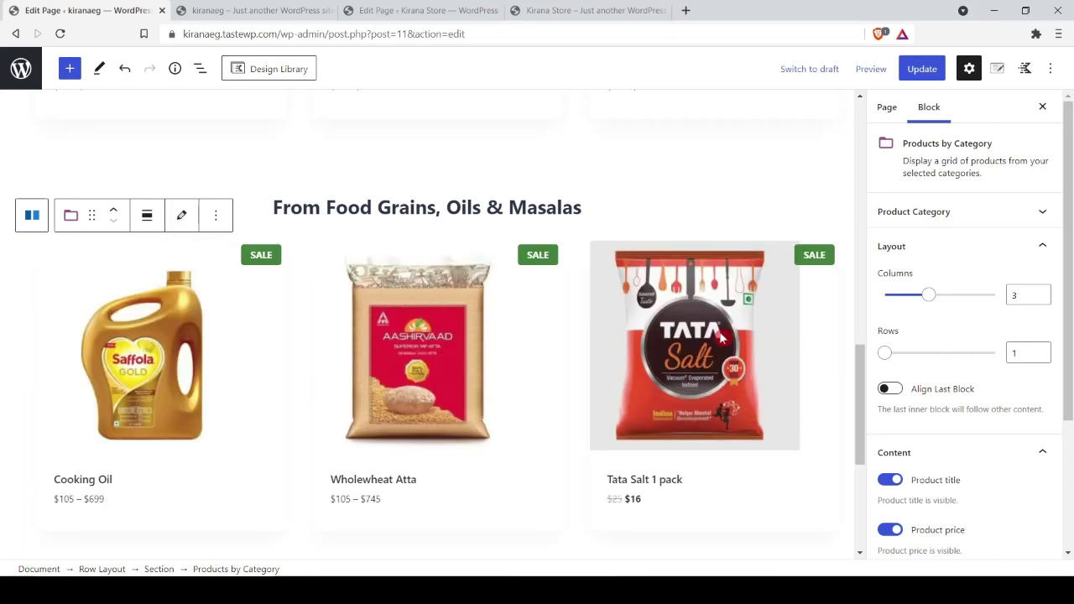
{"action": "scroll", "coordinate": [716, 332], "scroll_direction": "down", "scroll_amount": 4}
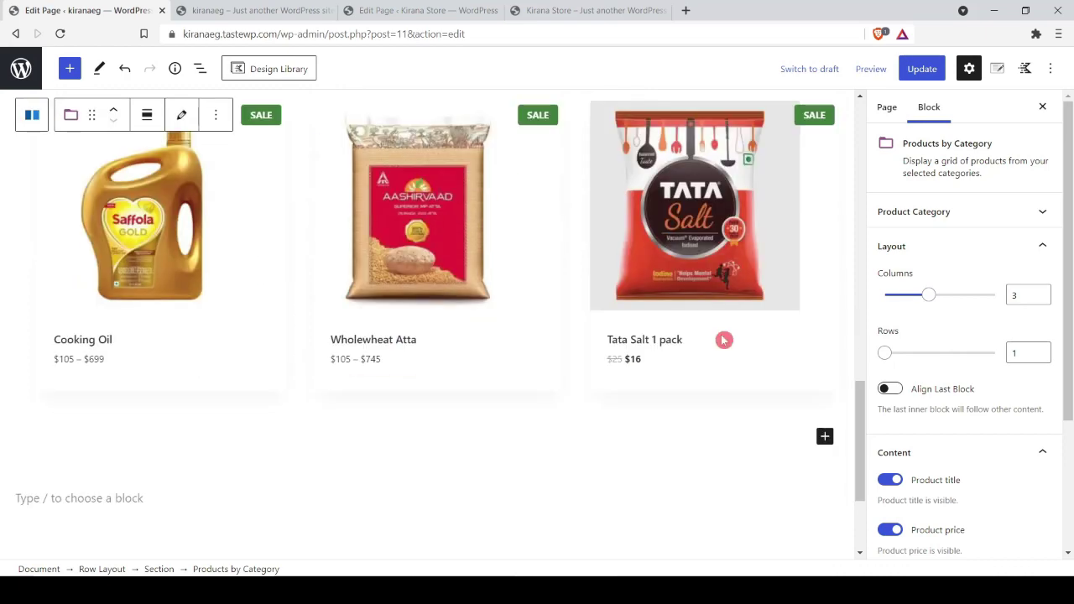
{"action": "left_click", "coordinate": [922, 68]}
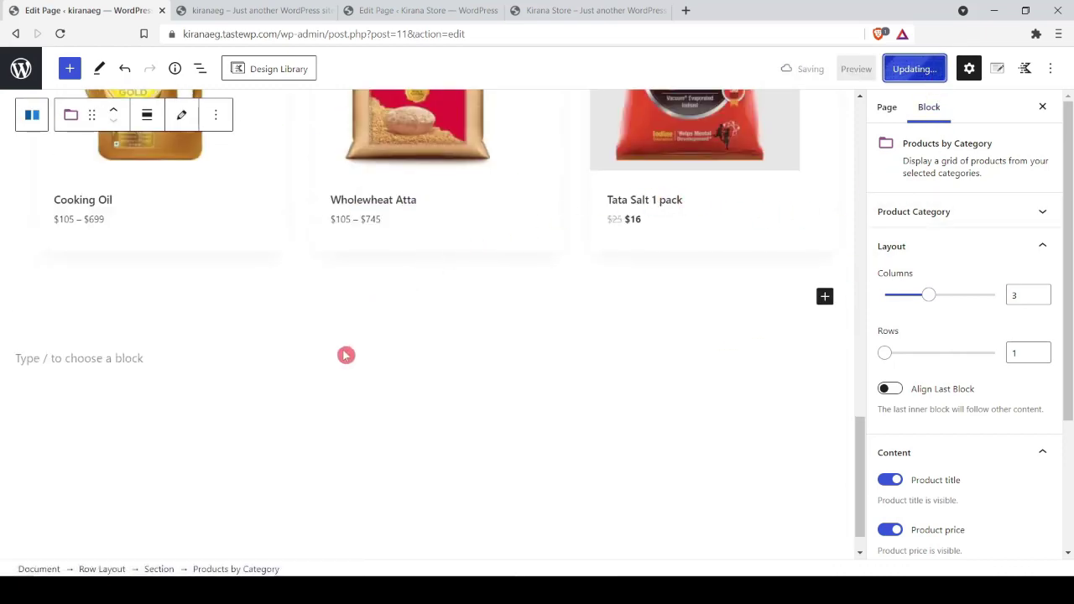
{"action": "left_click", "coordinate": [240, 10]}
{"action": "left_click", "coordinate": [70, 36]}
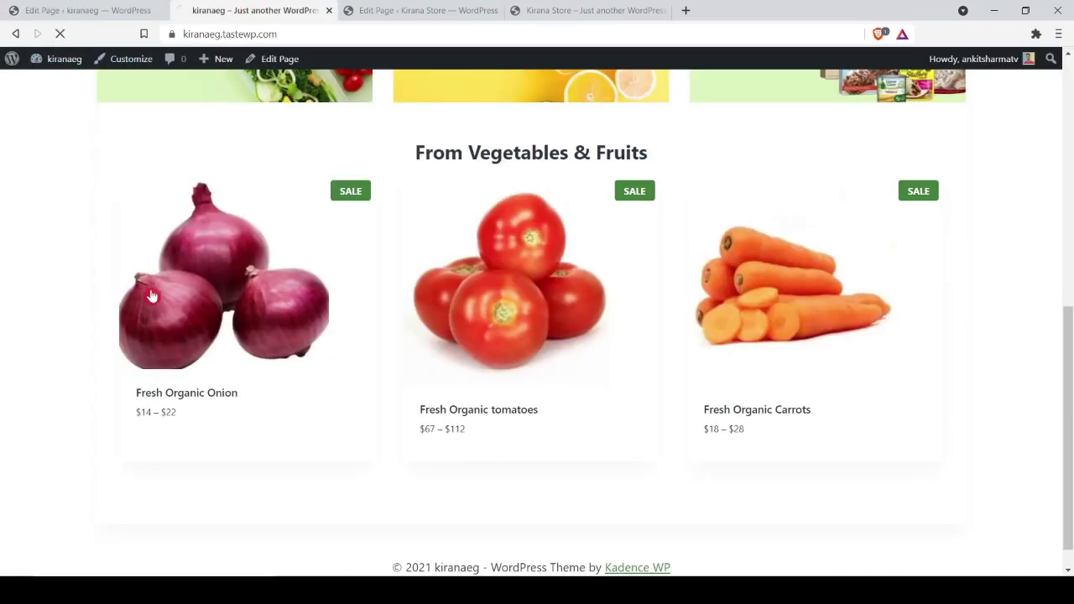
Step: Scroll the live site, check the Curated Products band in the Kirana Store preview, then return to the editor
{"action": "scroll", "coordinate": [8, 277], "scroll_direction": "down", "scroll_amount": 3}
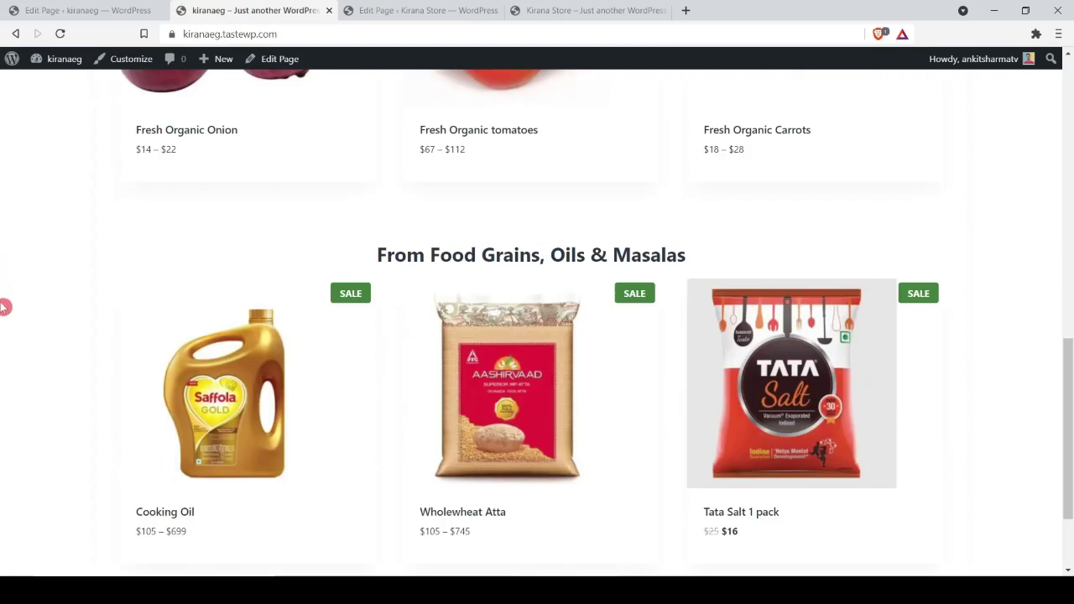
{"action": "scroll", "coordinate": [554, 348], "scroll_direction": "down", "scroll_amount": 1}
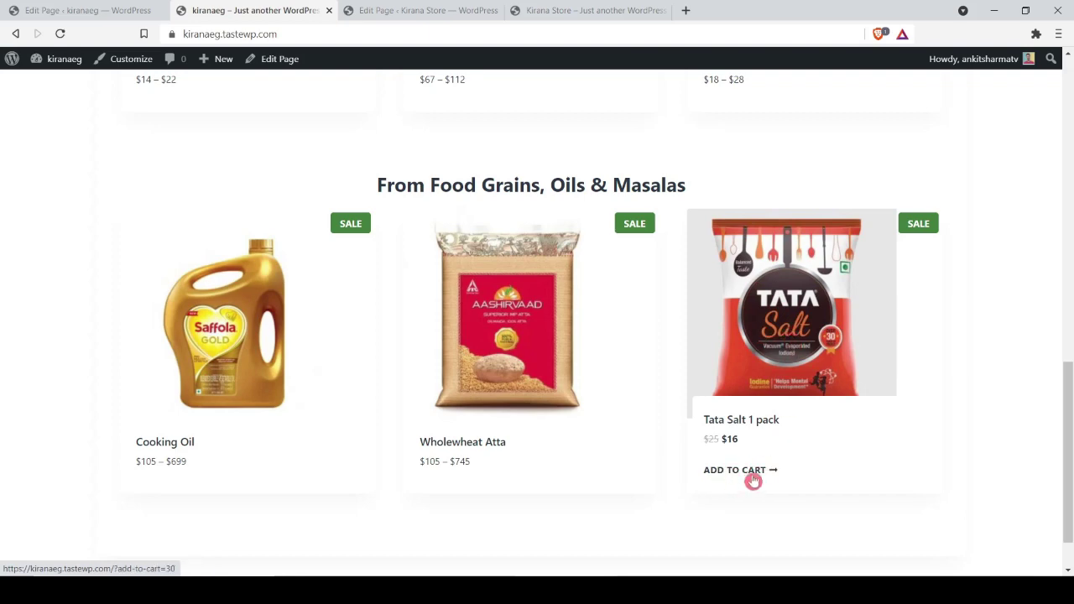
{"action": "key", "text": "ctrl+Tab"}
{"action": "key", "text": "ctrl+Tab"}
{"action": "scroll", "coordinate": [767, 348], "scroll_direction": "down", "scroll_amount": 6}
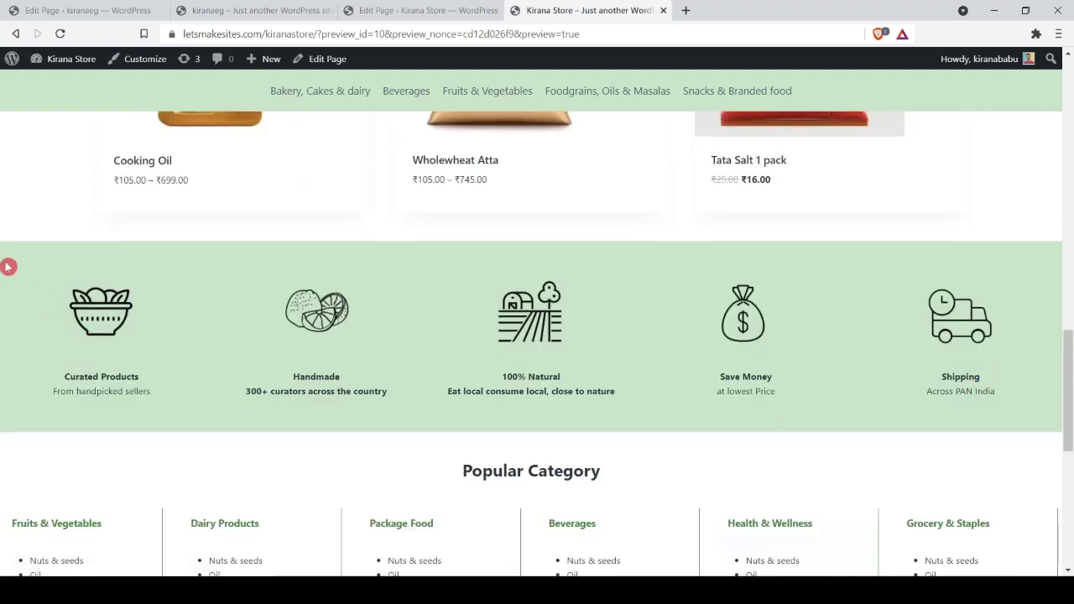
{"action": "key", "text": "ctrl+Tab"}
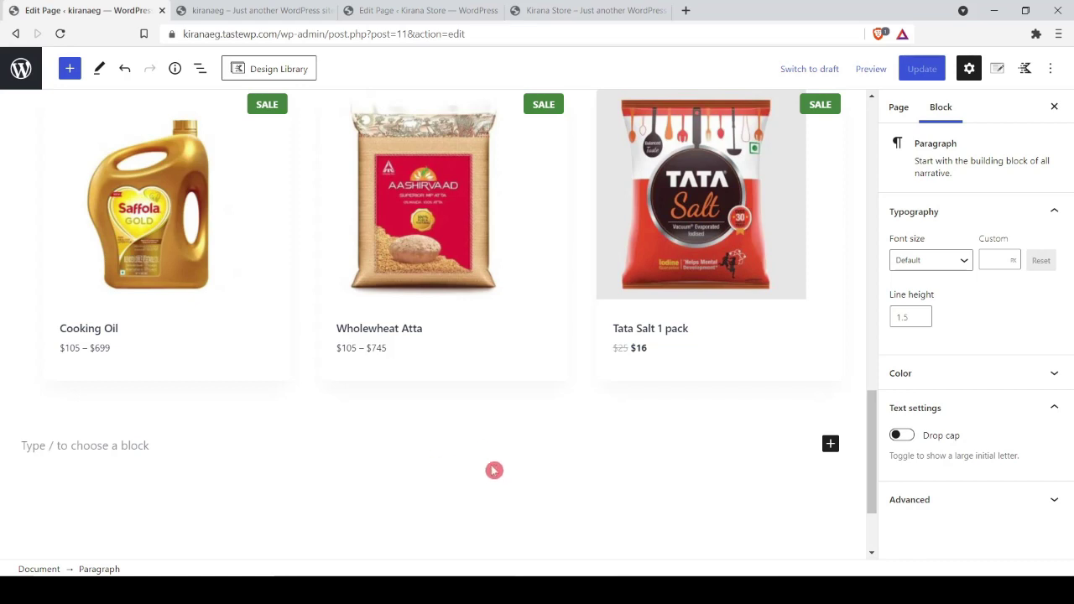
Step: Insert a Row Layout with four equal columns below the Food Grains grid
{"action": "type", "text": "/row"}
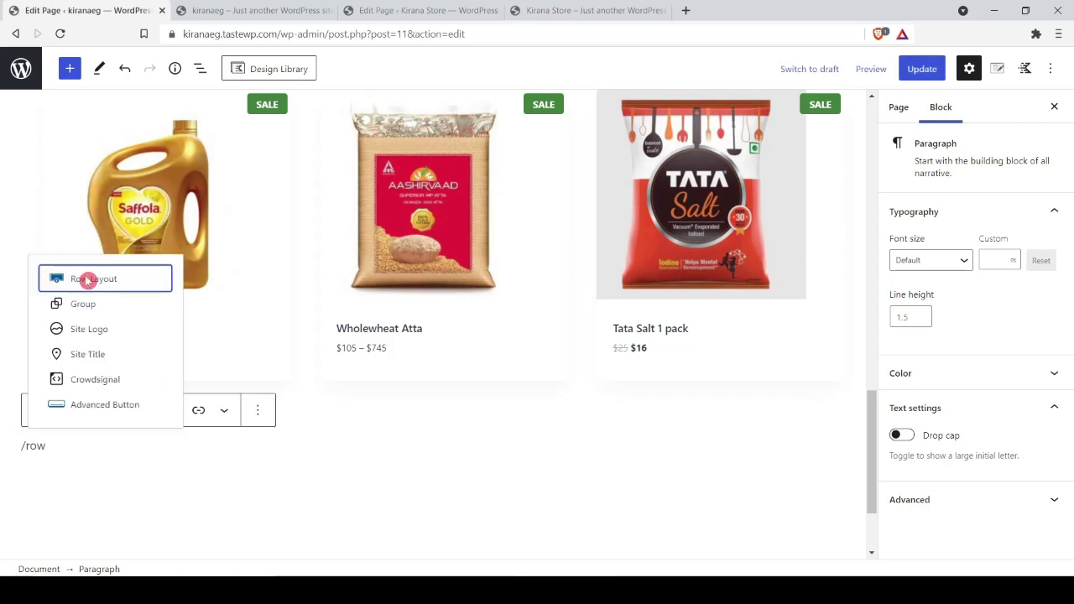
{"action": "left_click", "coordinate": [89, 279]}
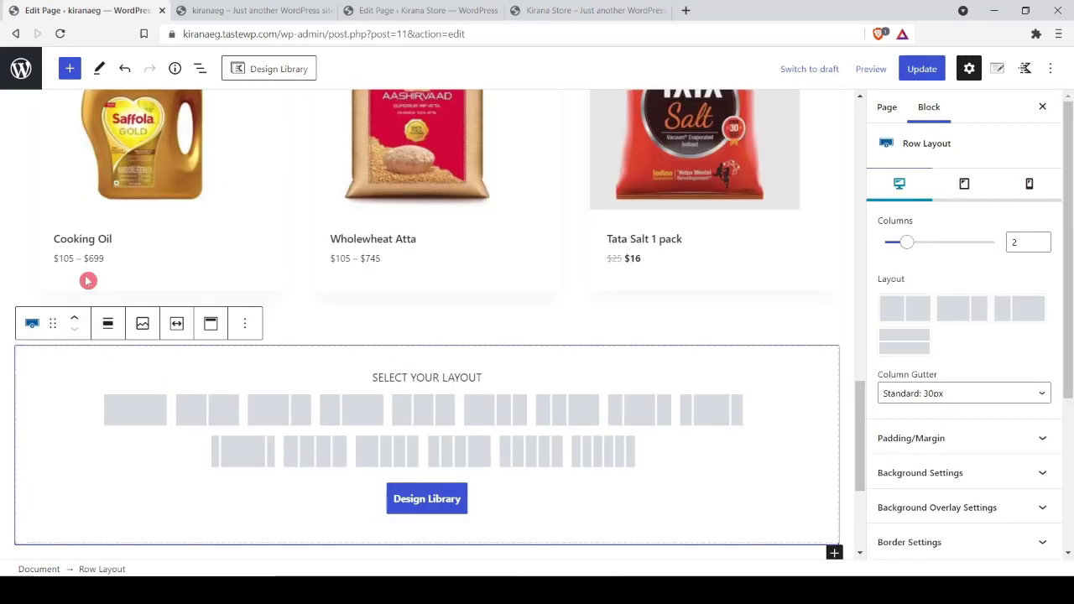
{"action": "key", "text": "ctrl+shift+Tab"}
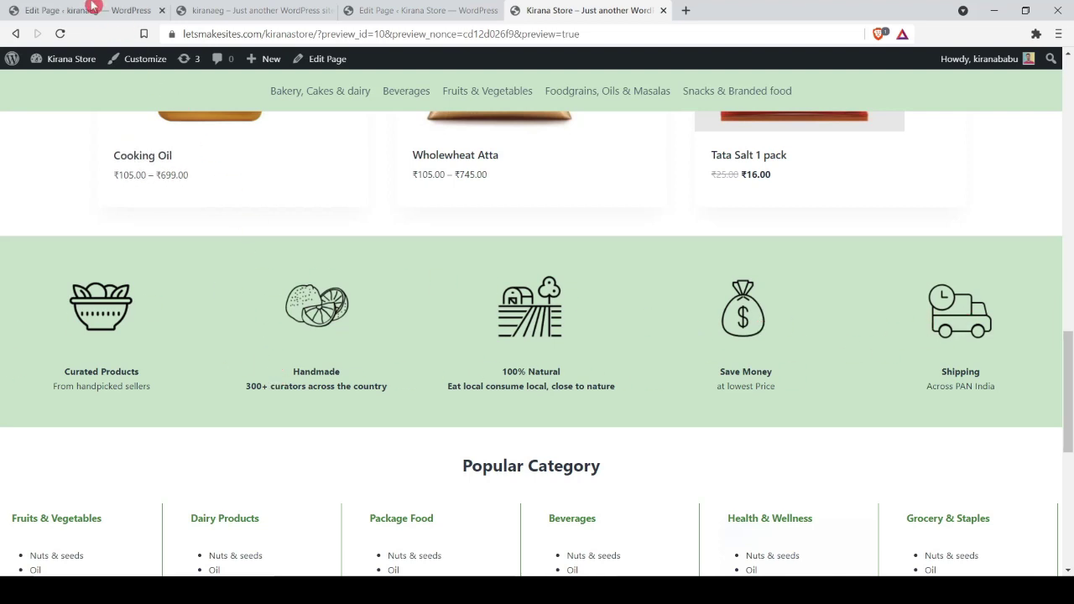
{"action": "key", "text": "ctrl+Tab"}
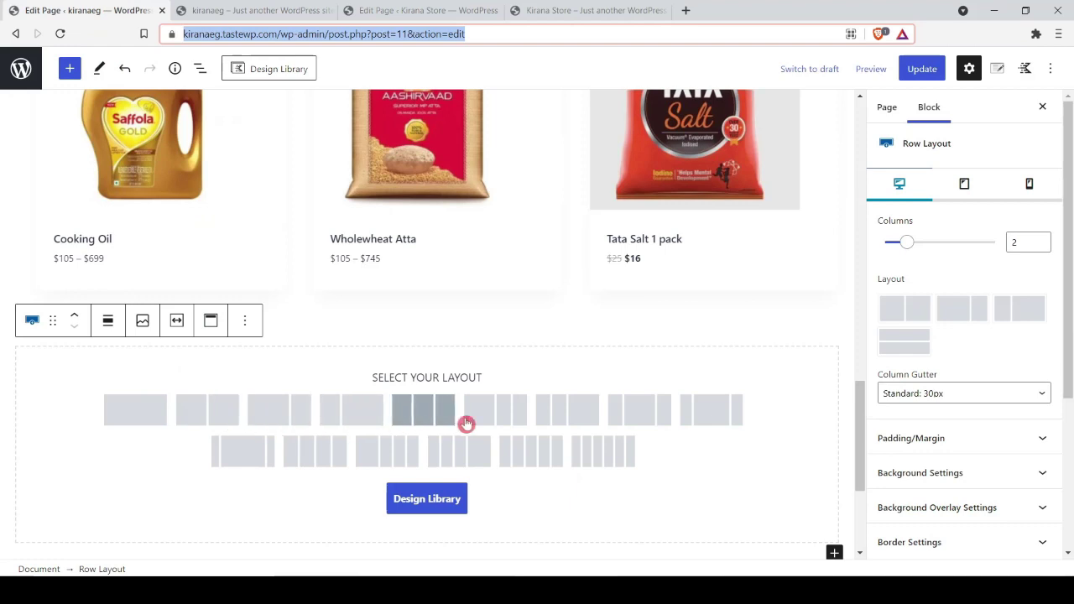
{"action": "left_click", "coordinate": [295, 452]}
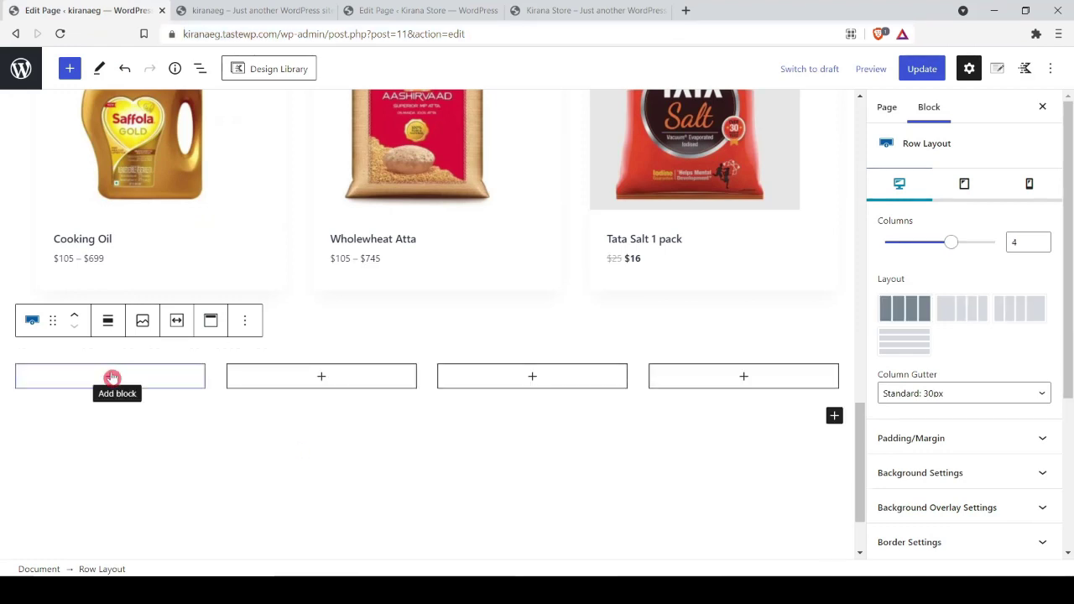
Step: Give the row a light green C7E1C7 background and stretch it to full width
{"action": "scroll", "coordinate": [1023, 407], "scroll_direction": "down", "scroll_amount": 2}
{"action": "left_click", "coordinate": [1013, 400]}
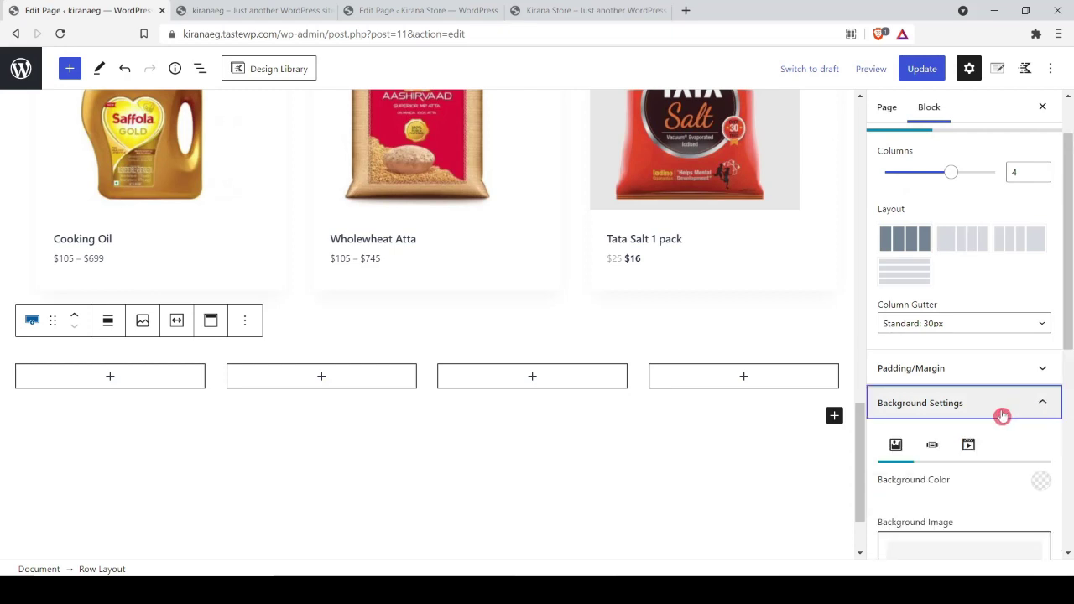
{"action": "left_click", "coordinate": [1041, 486]}
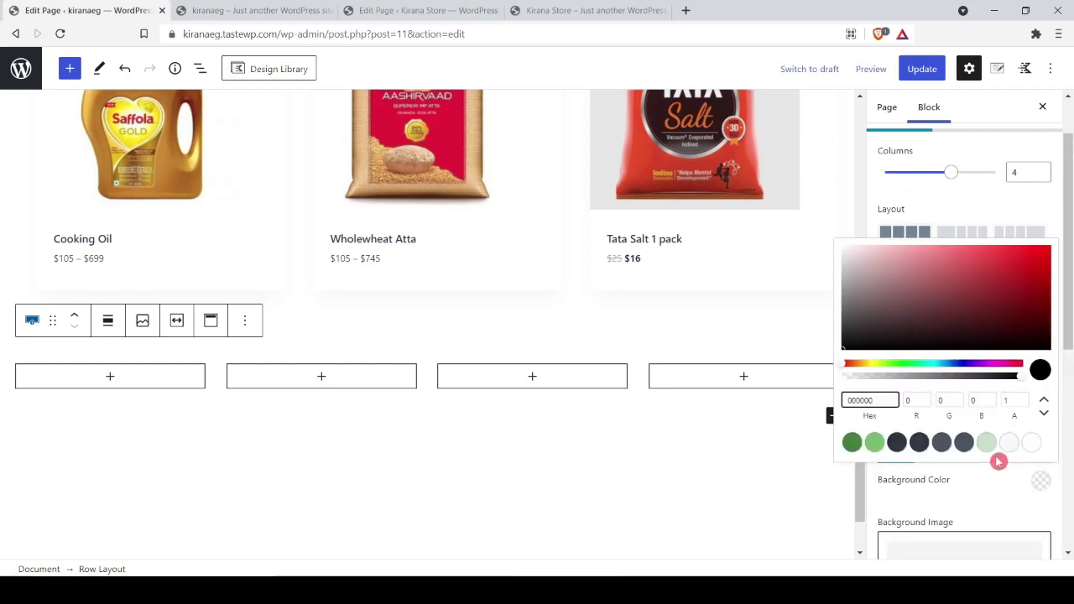
{"action": "left_click", "coordinate": [987, 443]}
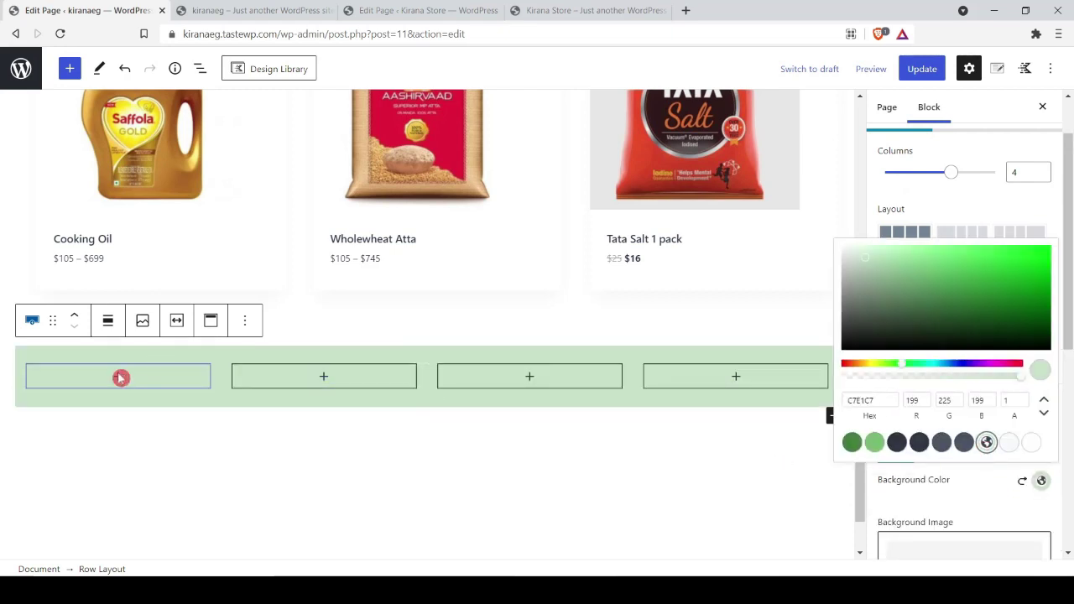
{"action": "left_click", "coordinate": [108, 320]}
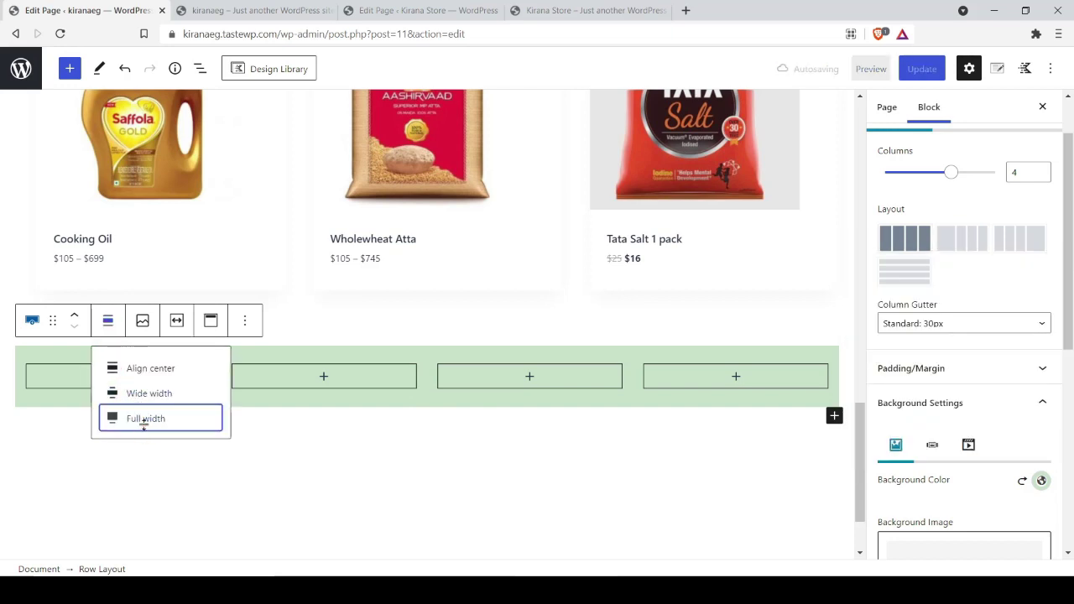
{"action": "left_click", "coordinate": [144, 419]}
{"action": "left_click", "coordinate": [113, 400]}
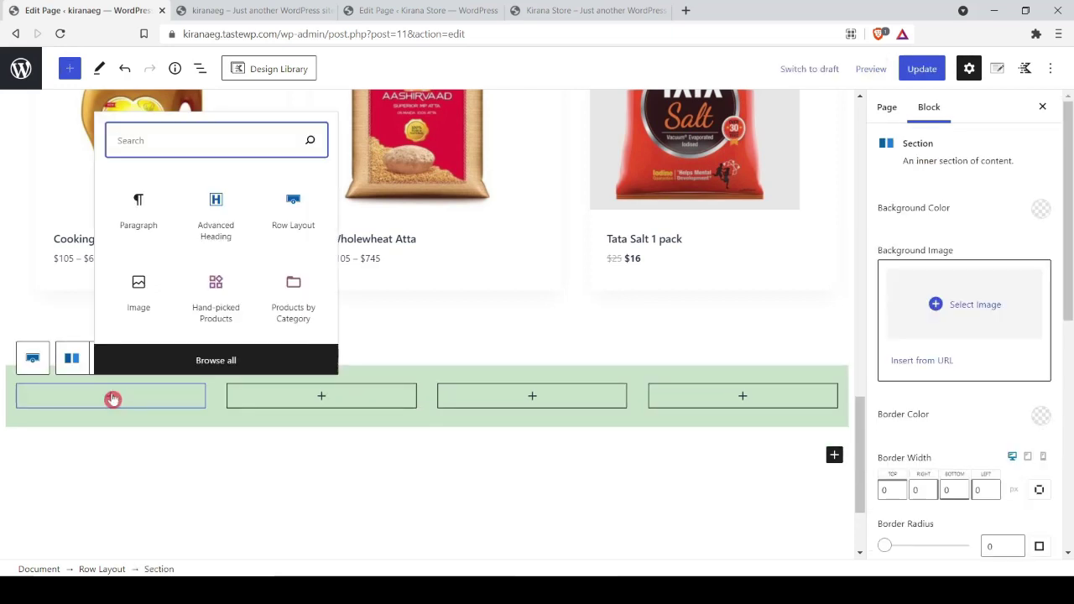
{"action": "type", "text": "im"}
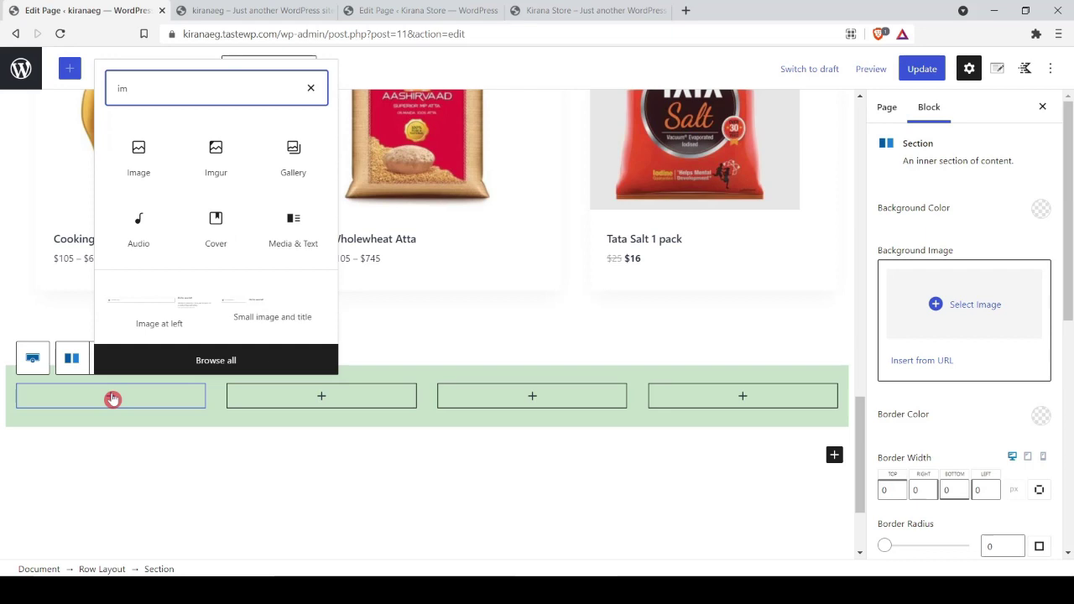
Step: Place the basket icon from the media library in the first column and centre it
{"action": "left_click", "coordinate": [139, 151]}
{"action": "left_click", "coordinate": [75, 227]}
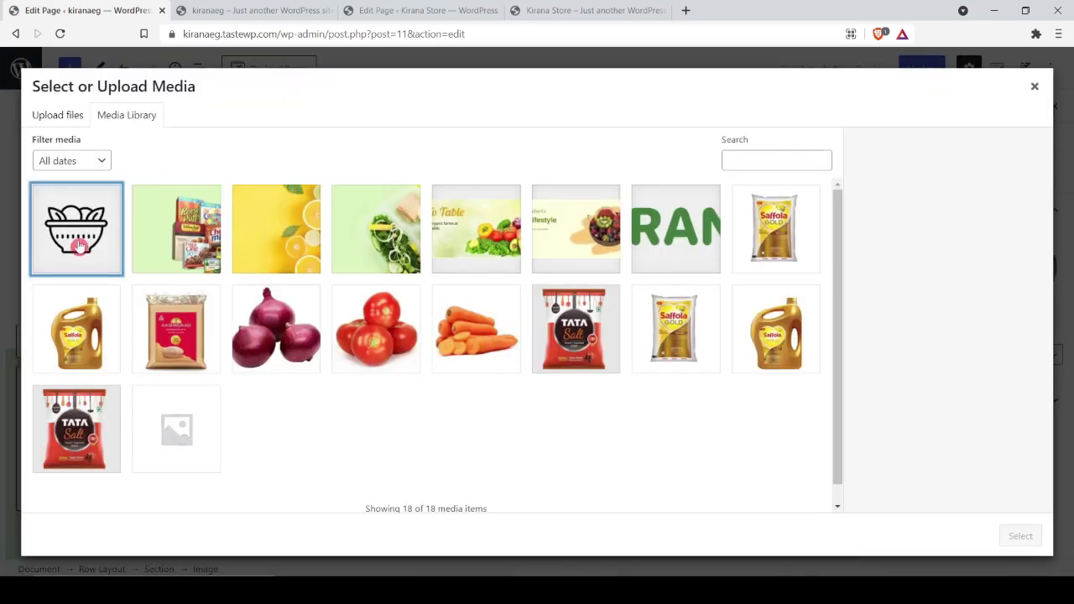
{"action": "left_click", "coordinate": [1019, 537]}
{"action": "left_click", "coordinate": [173, 336]}
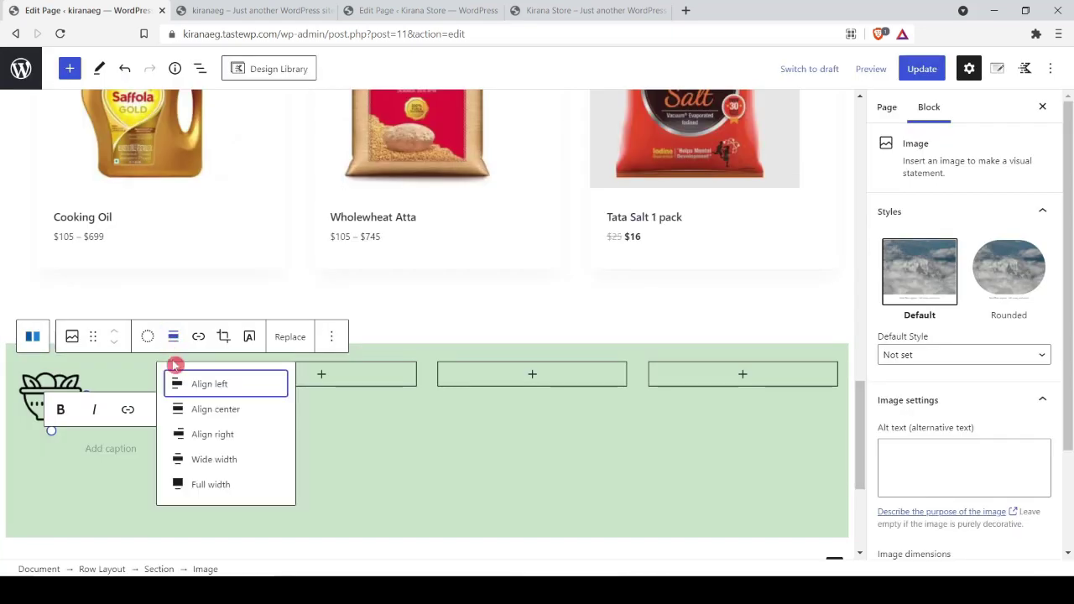
{"action": "left_click", "coordinate": [176, 410]}
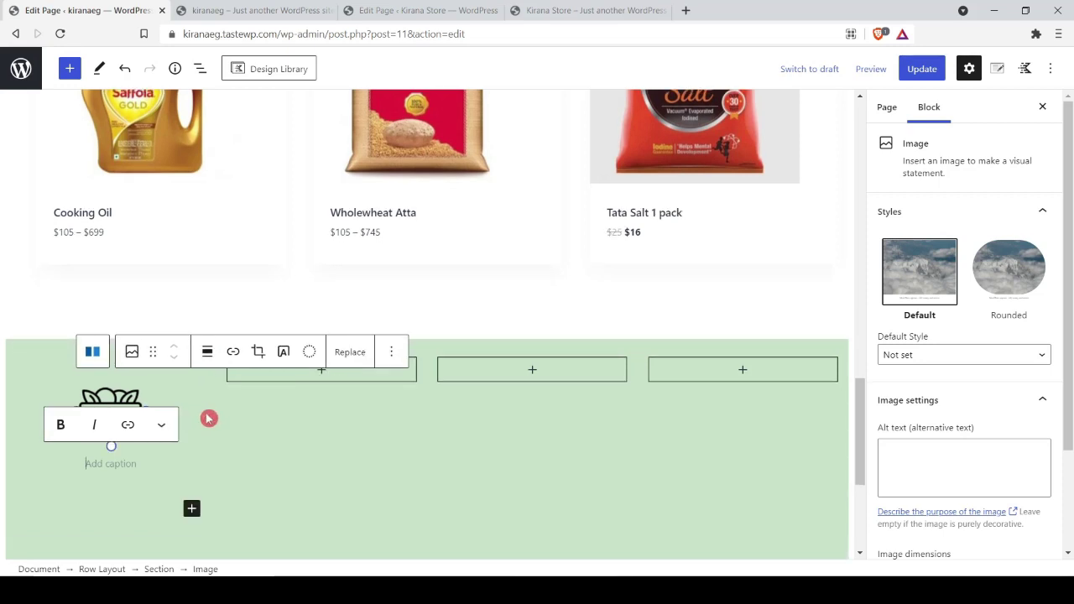
Step: Add 'Curated Products' below the icon as an H4 Advanced Heading
{"action": "key", "text": "Return"}
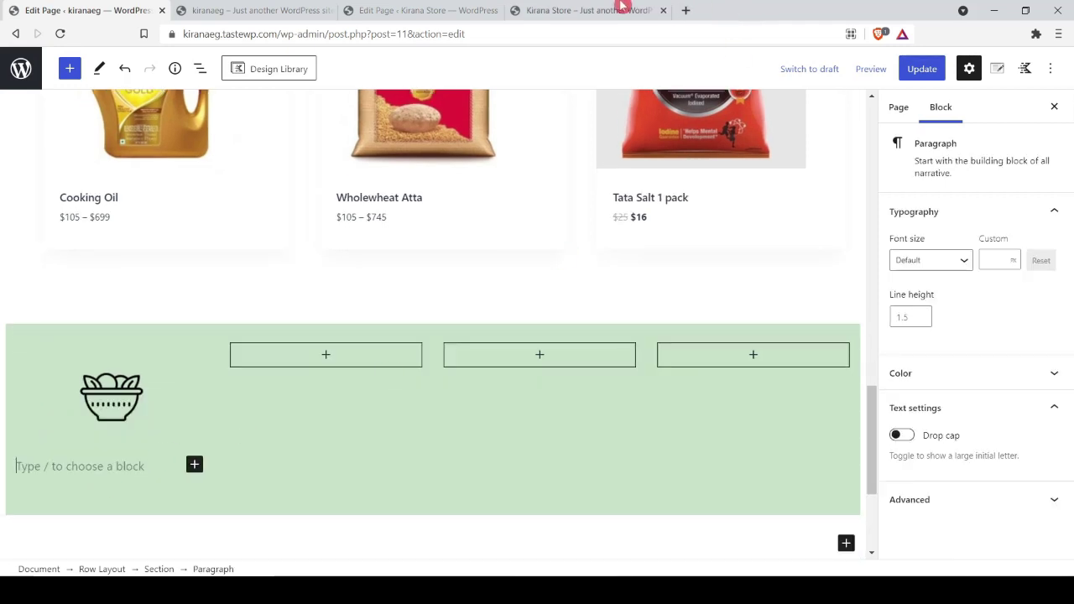
{"action": "left_click", "coordinate": [592, 10]}
{"action": "triple_click", "coordinate": [82, 375]}
{"action": "key", "text": "ctrl+c"}
{"action": "key", "text": "ctrl+1"}
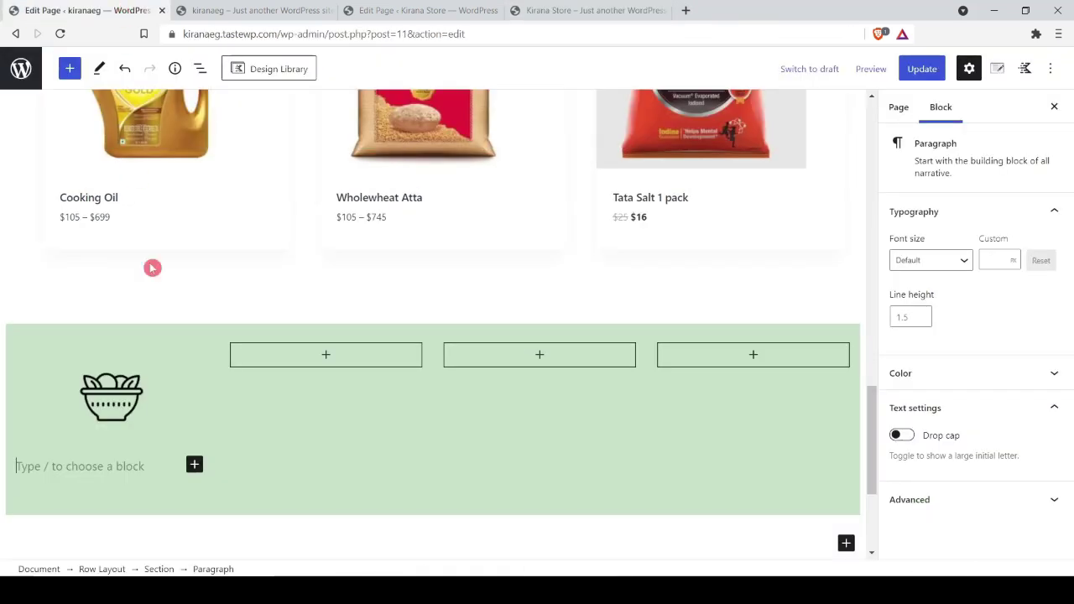
{"action": "key", "text": "ctrl+v"}
{"action": "left_click", "coordinate": [74, 433]}
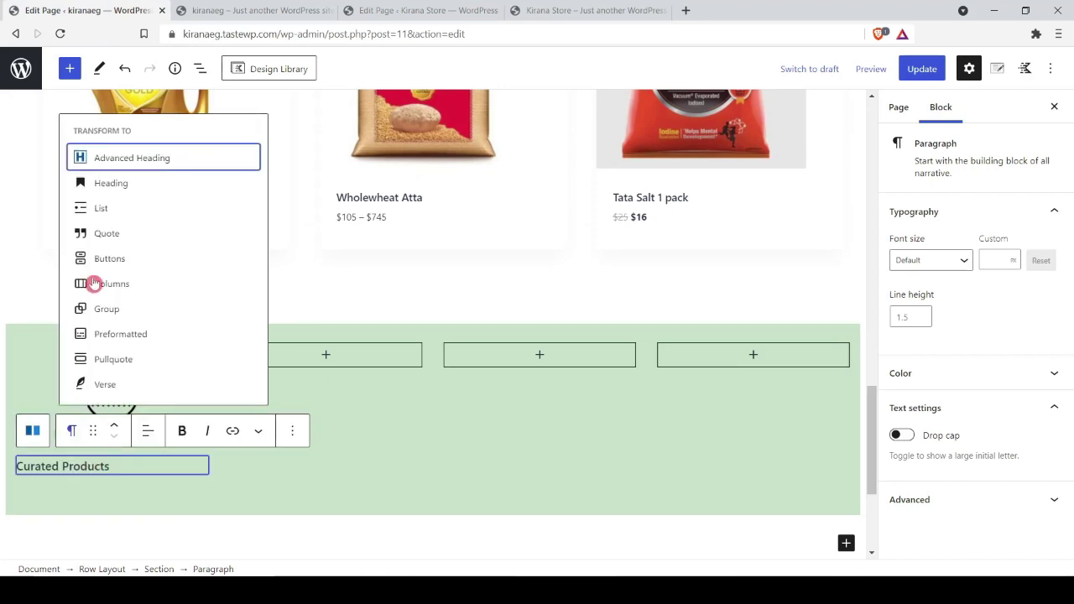
{"action": "left_click", "coordinate": [126, 162]}
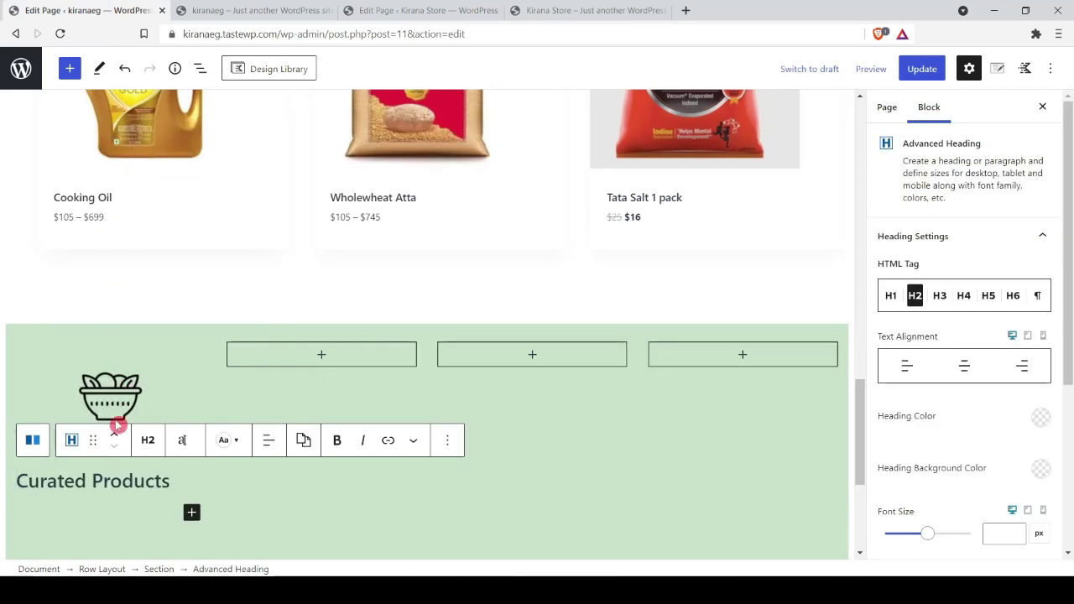
{"action": "left_click", "coordinate": [149, 440]}
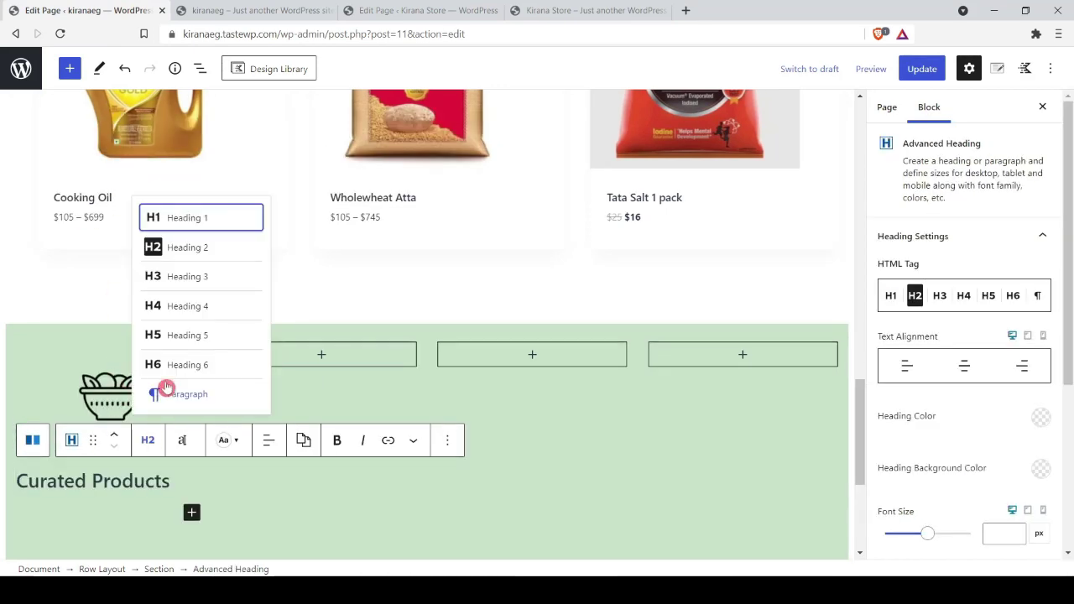
{"action": "left_click", "coordinate": [185, 307]}
Step: Set the Curated Products heading to 14px, bold and centred
{"action": "left_click", "coordinate": [148, 434]}
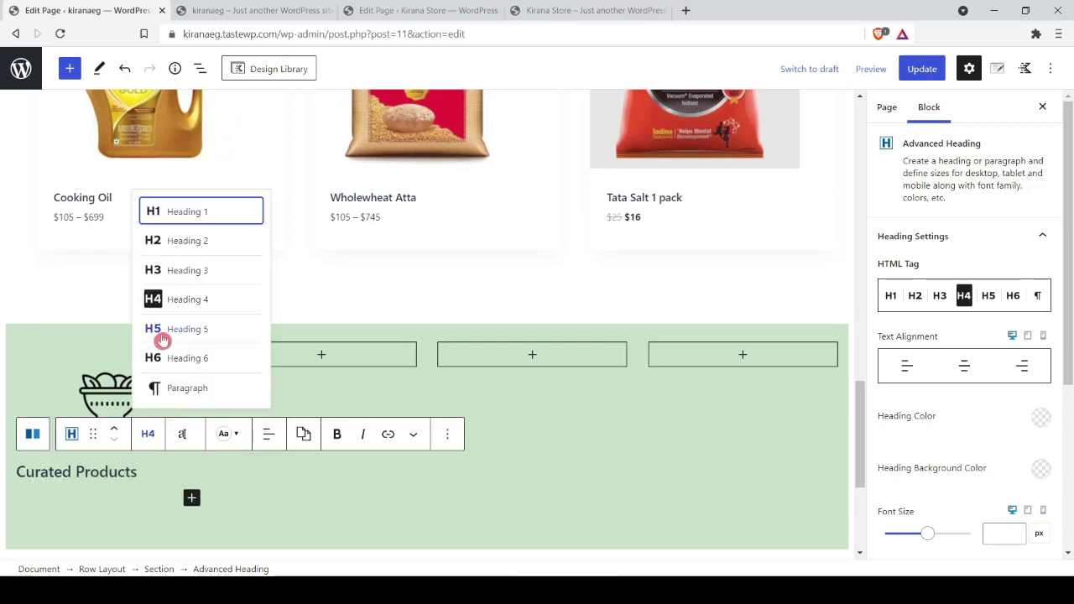
{"action": "left_click", "coordinate": [177, 436]}
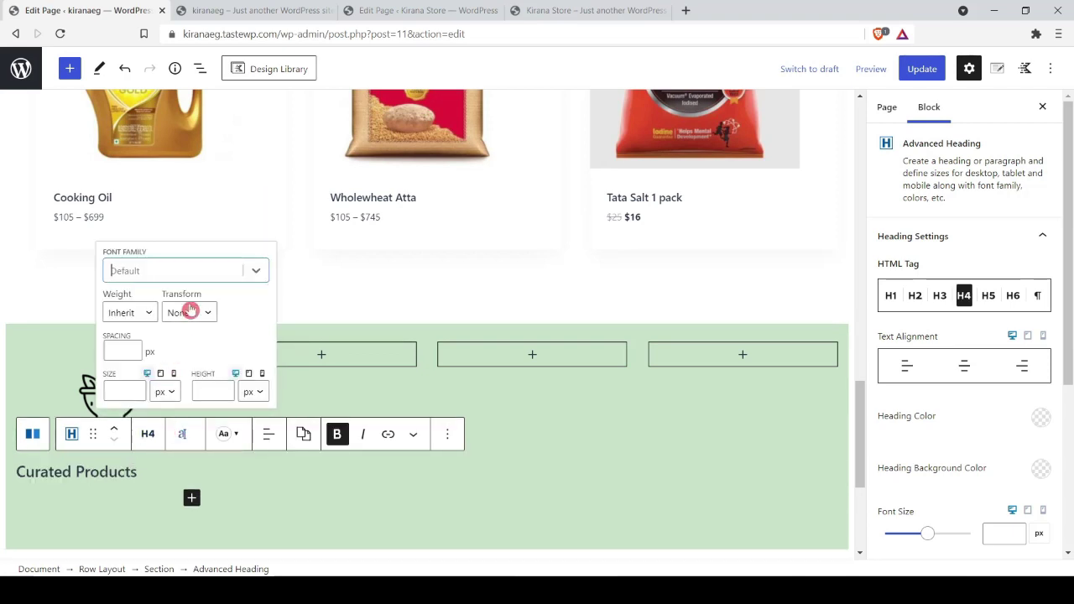
{"action": "left_click", "coordinate": [167, 393]}
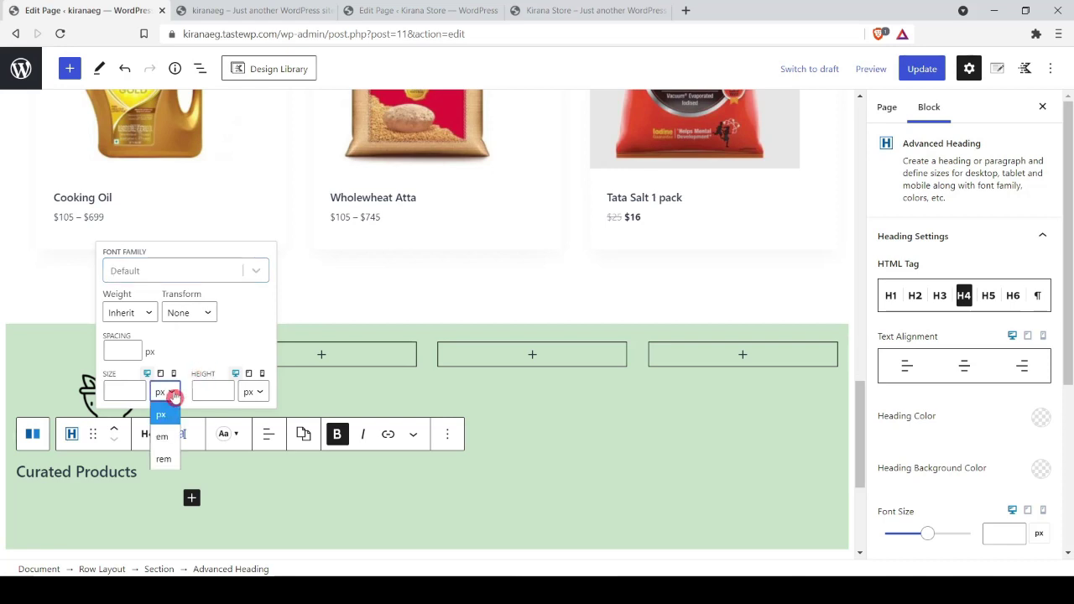
{"action": "left_click", "coordinate": [120, 390]}
{"action": "left_click", "coordinate": [118, 390]}
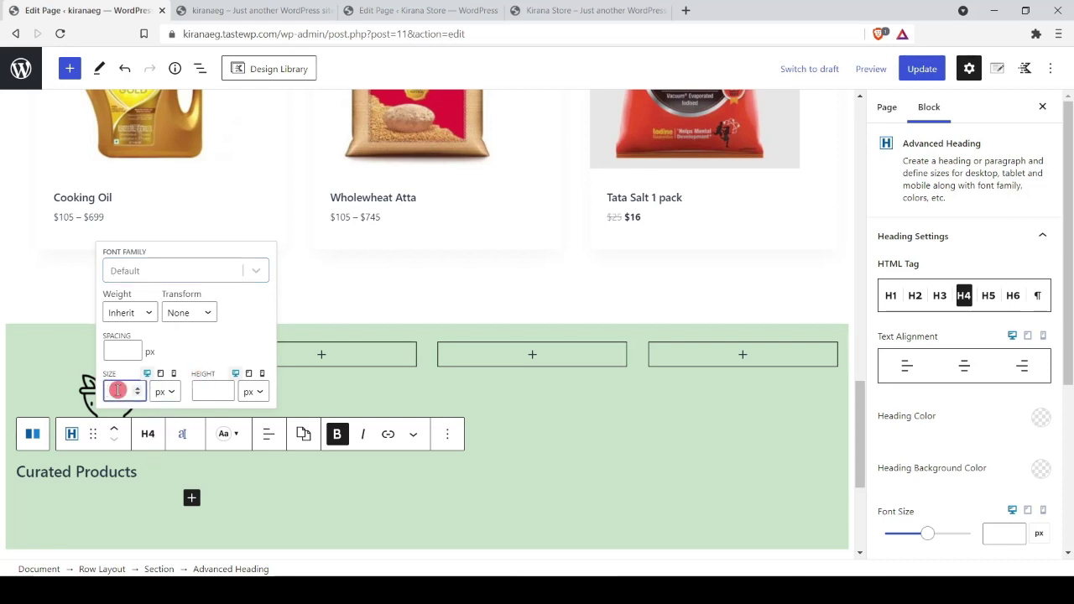
{"action": "type", "text": "12"}
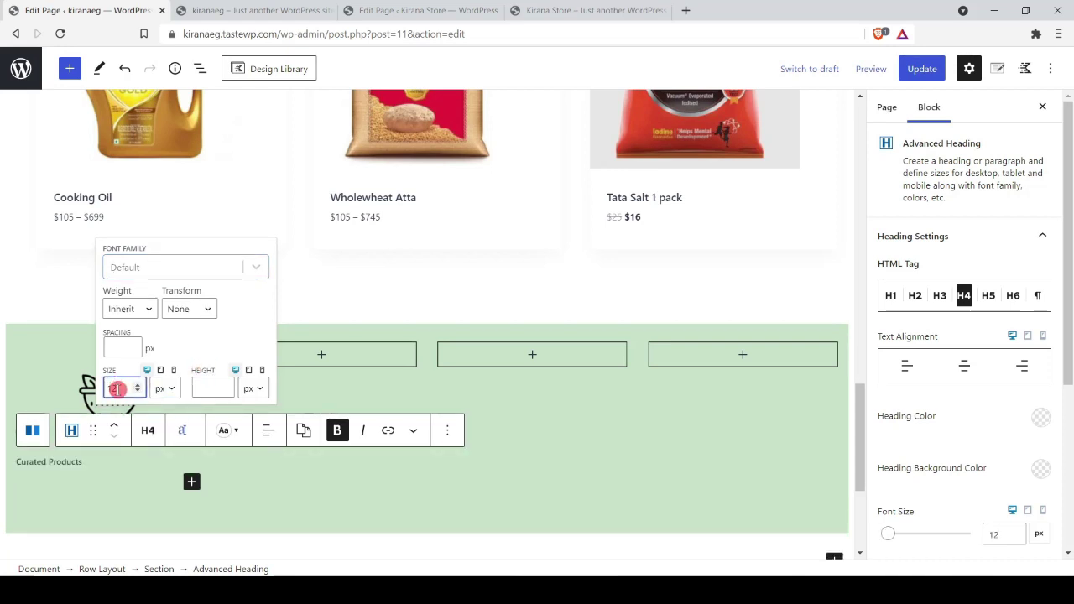
{"action": "key", "text": "BackSpace"}
{"action": "type", "text": "4"}
{"action": "triple_click", "coordinate": [74, 463]}
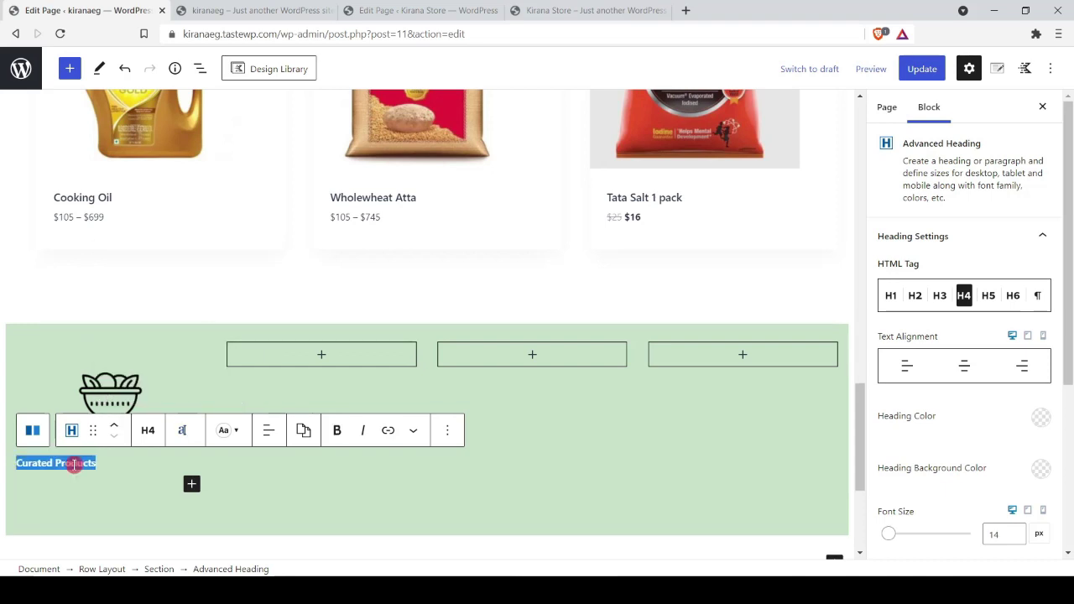
{"action": "left_click", "coordinate": [336, 430]}
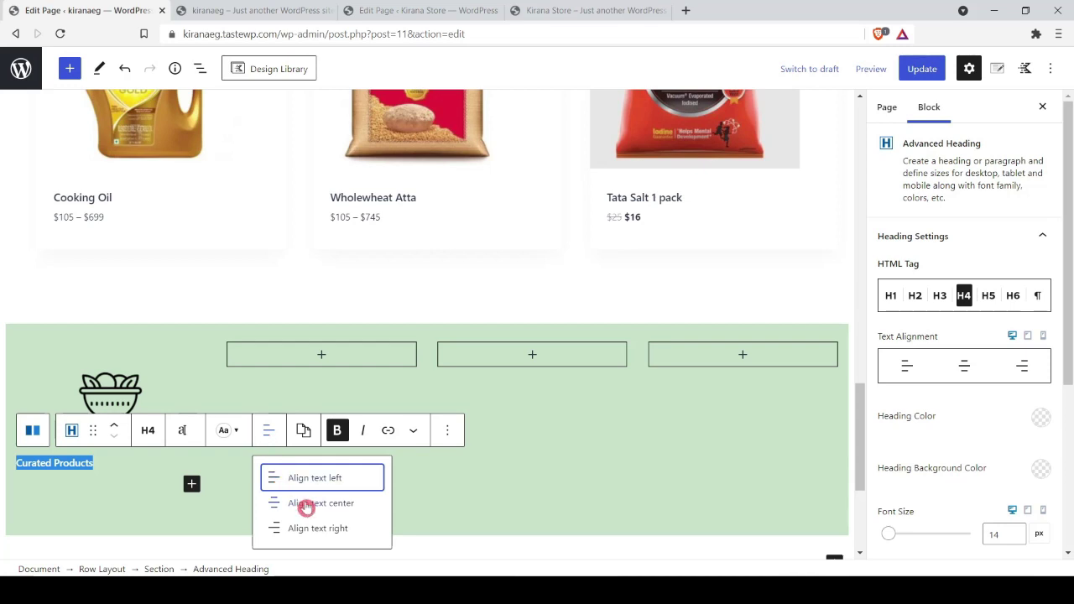
{"action": "left_click", "coordinate": [318, 503]}
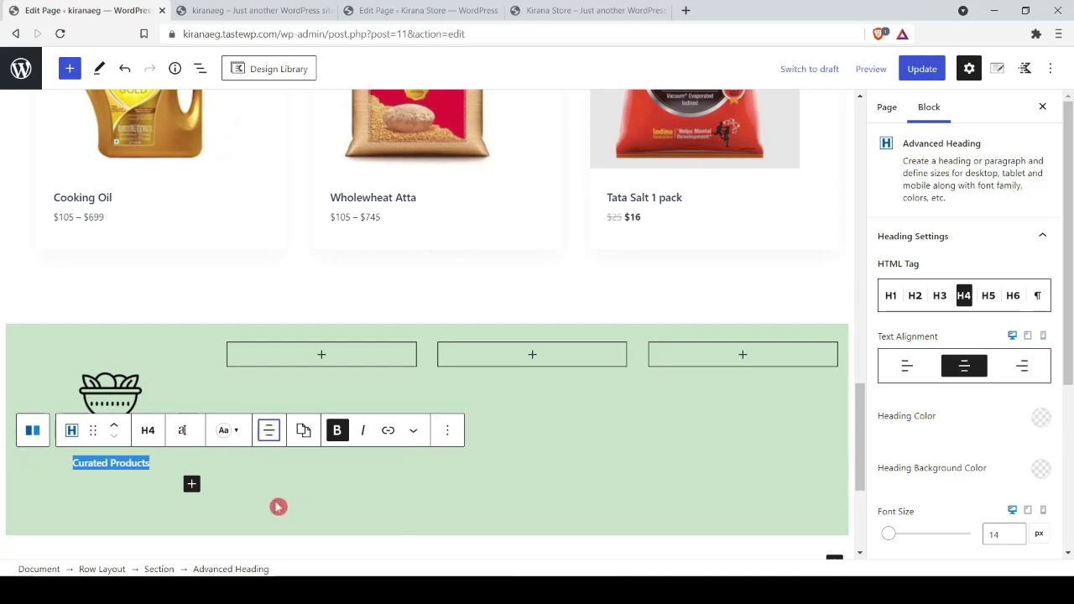
{"action": "left_click", "coordinate": [161, 463]}
{"action": "key", "text": "Return"}
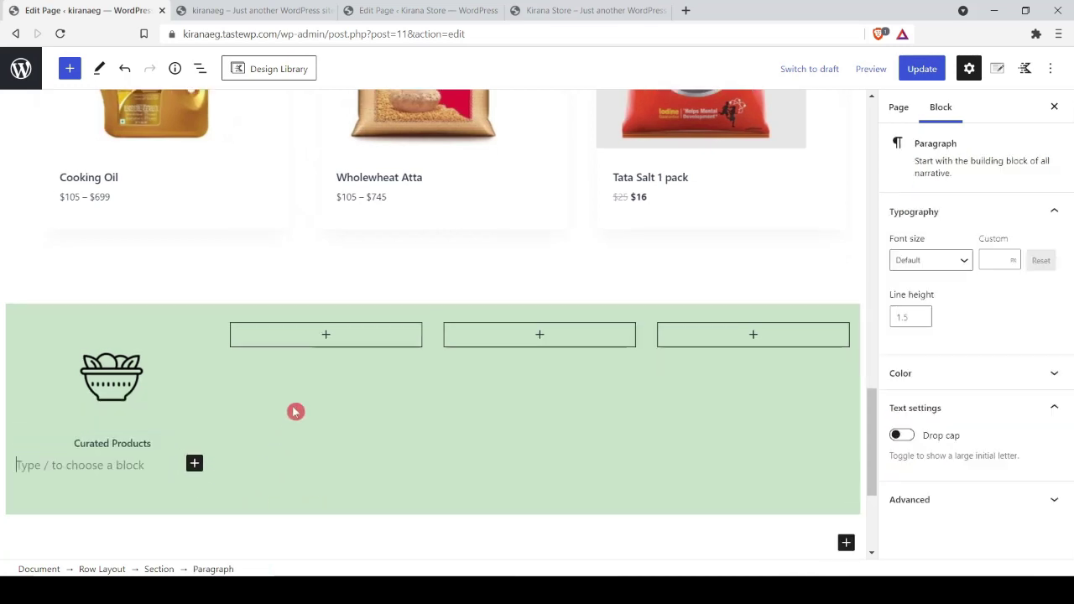
Step: Paste 'From handpicked sellers' below the heading as an Advanced Heading with the paragraph tag
{"action": "left_click", "coordinate": [604, 10]}
{"action": "triple_click", "coordinate": [103, 384]}
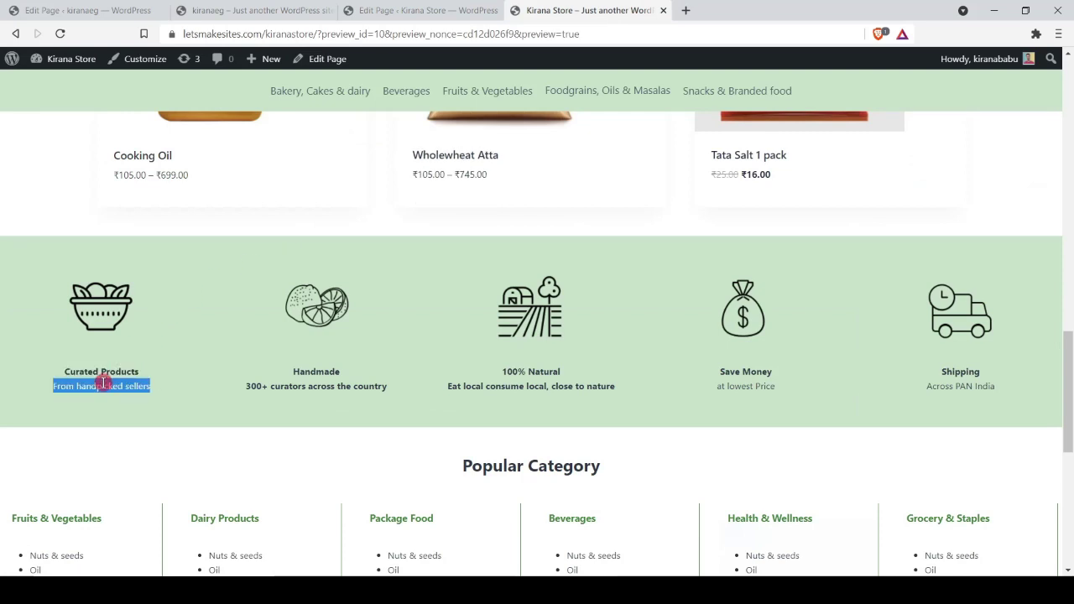
{"action": "key", "text": "ctrl+c"}
{"action": "left_click", "coordinate": [259, 10]}
{"action": "left_click", "coordinate": [101, 10]}
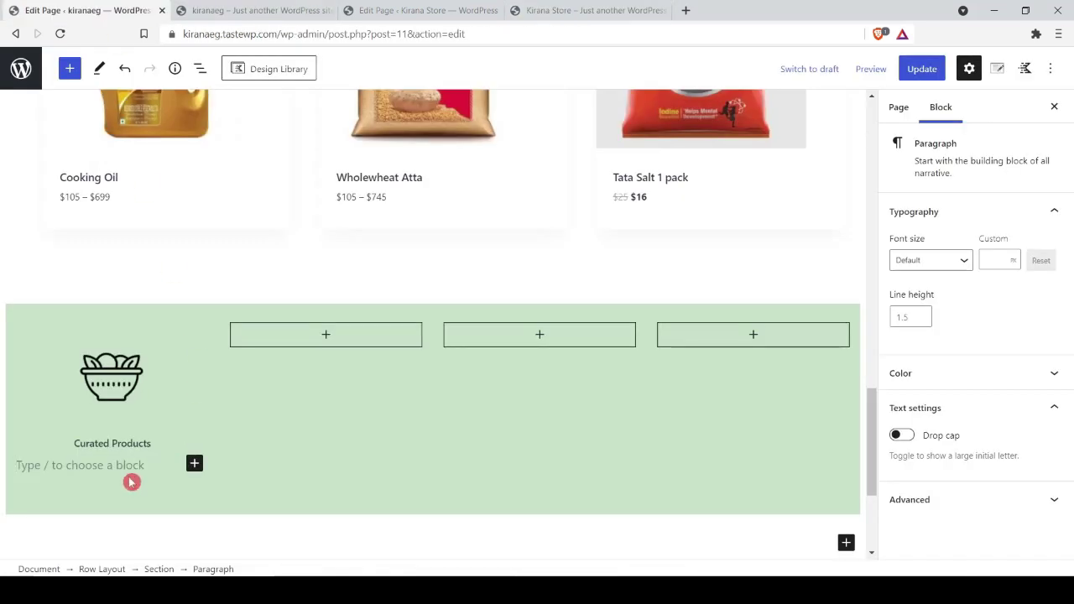
{"action": "key", "text": "ctrl+v"}
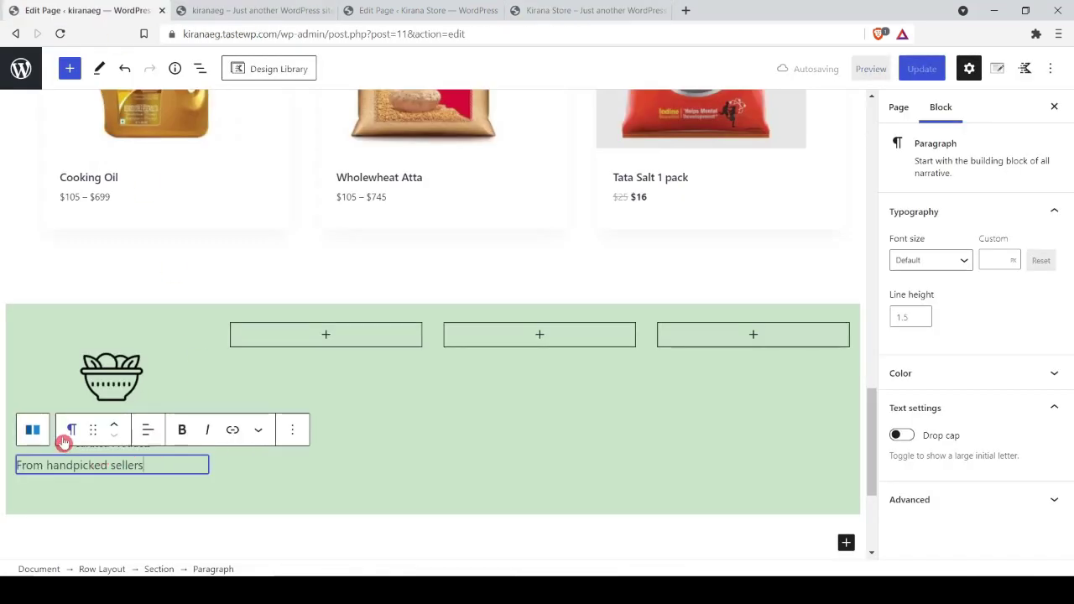
{"action": "left_click", "coordinate": [67, 440]}
{"action": "left_click", "coordinate": [131, 157]}
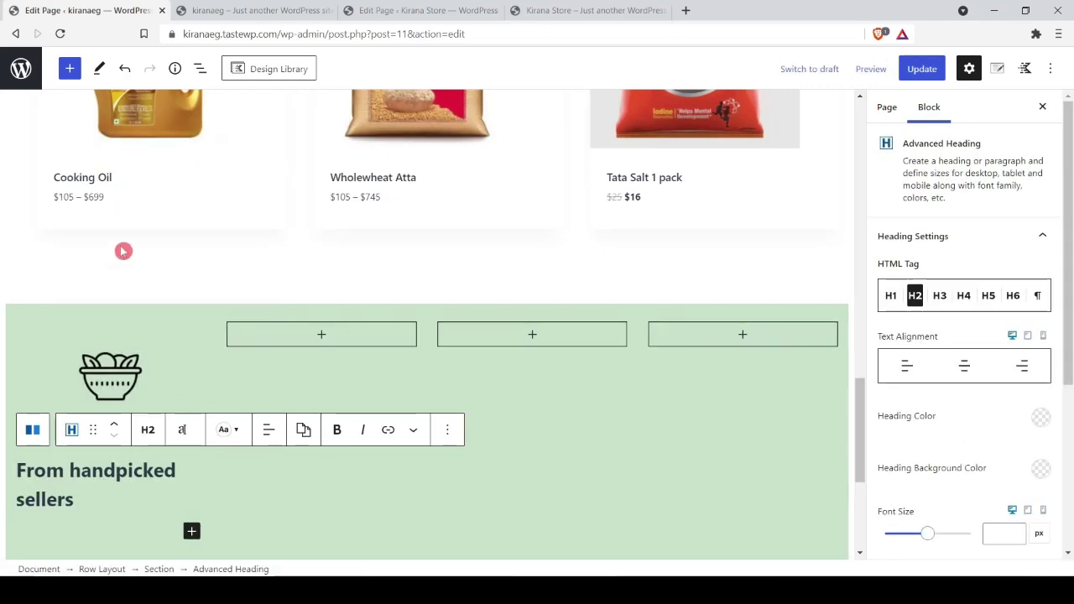
{"action": "left_click", "coordinate": [145, 432]}
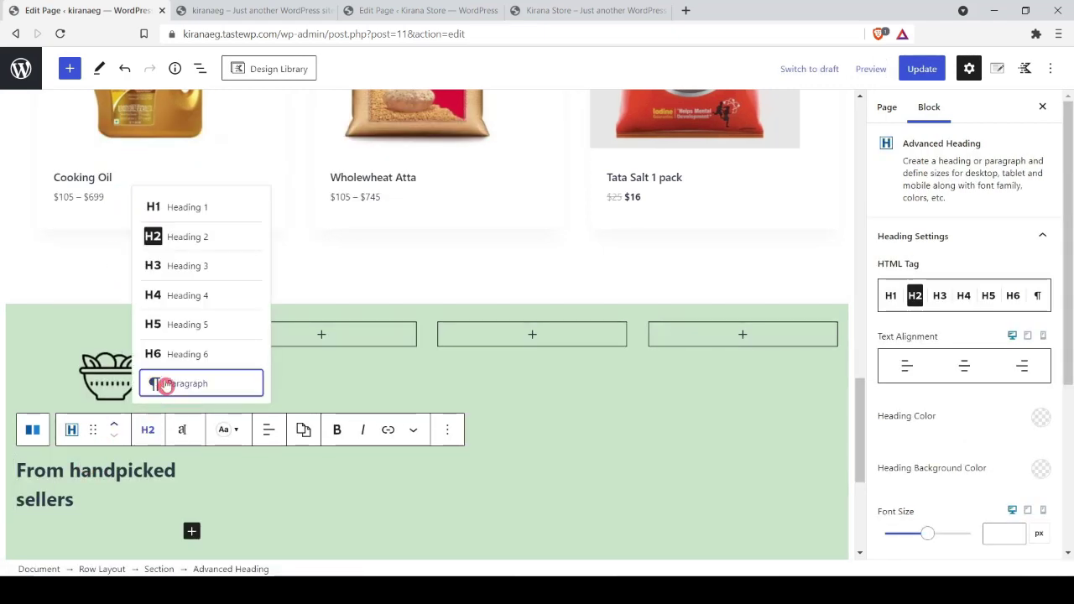
{"action": "left_click", "coordinate": [163, 382]}
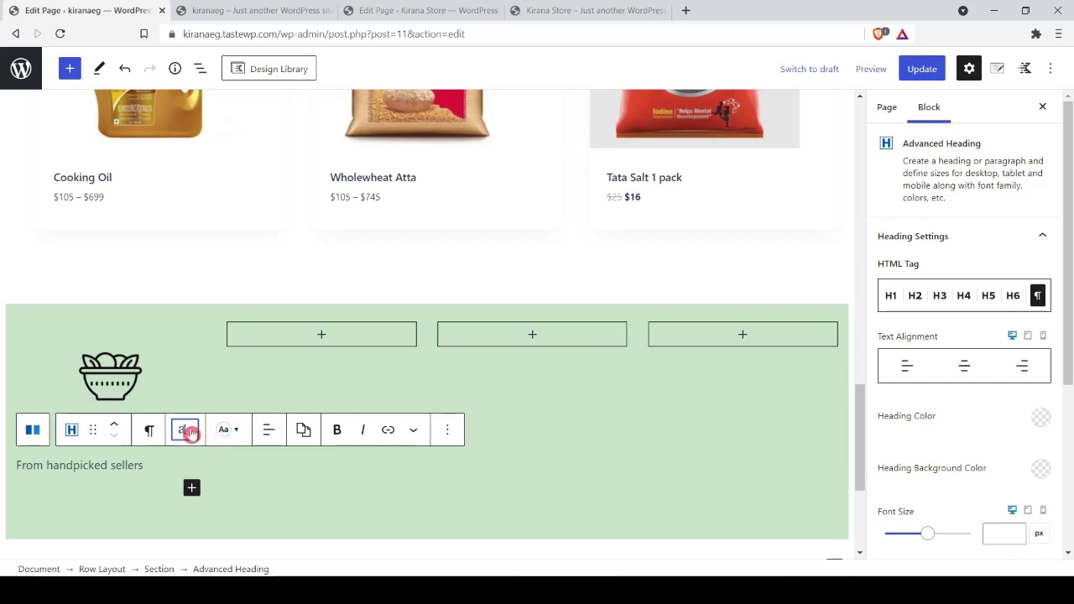
Step: Make the subtitle 12px and centred, then update the page and view the live site
{"action": "left_click", "coordinate": [189, 431]}
{"action": "left_click", "coordinate": [125, 385]}
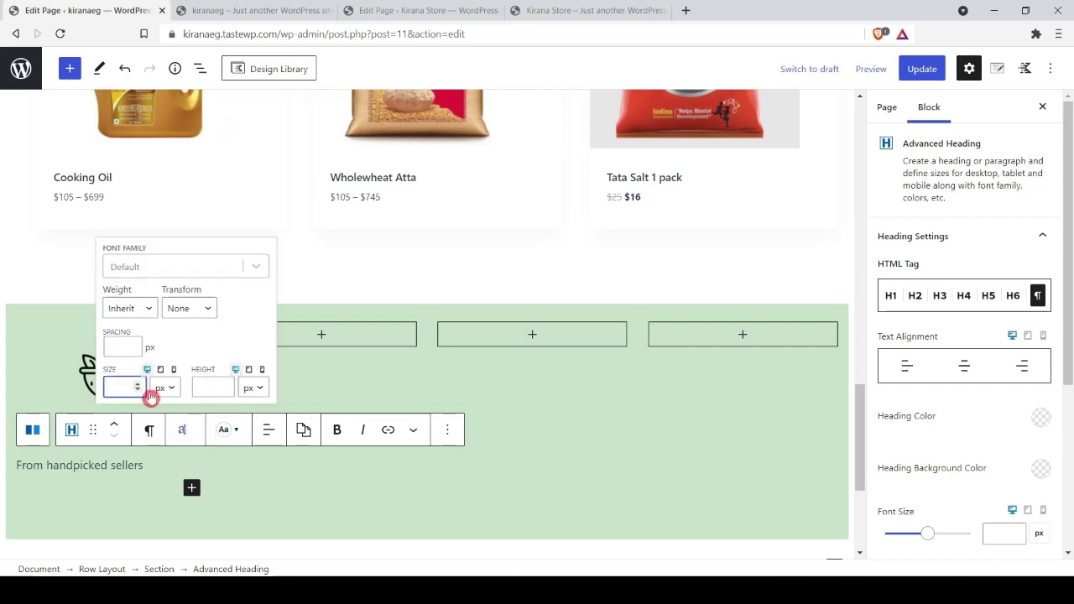
{"action": "type", "text": "12"}
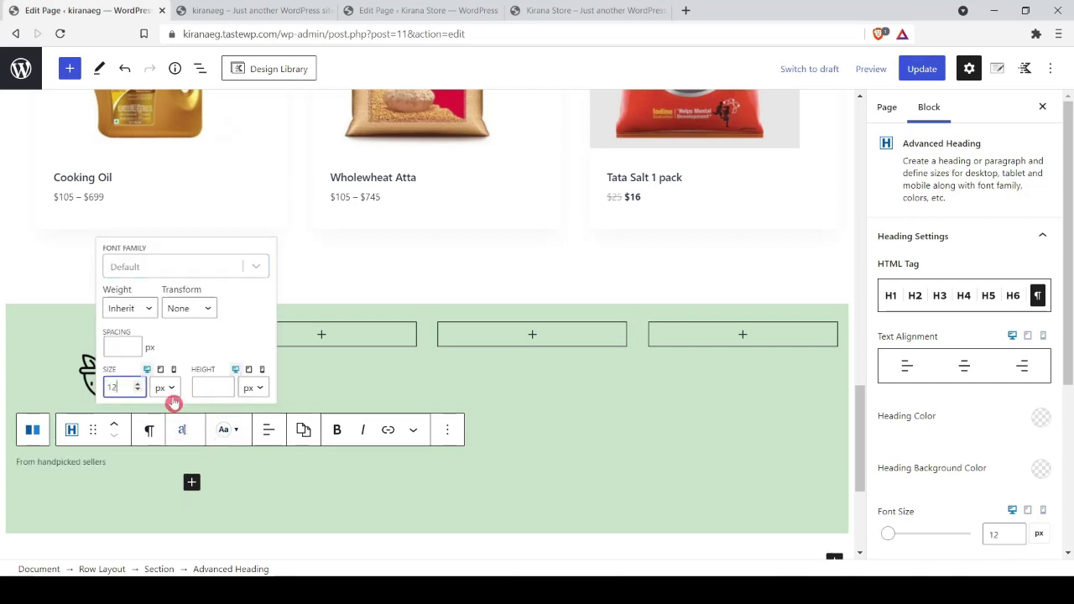
{"action": "left_click", "coordinate": [266, 429]}
{"action": "left_click", "coordinate": [293, 504]}
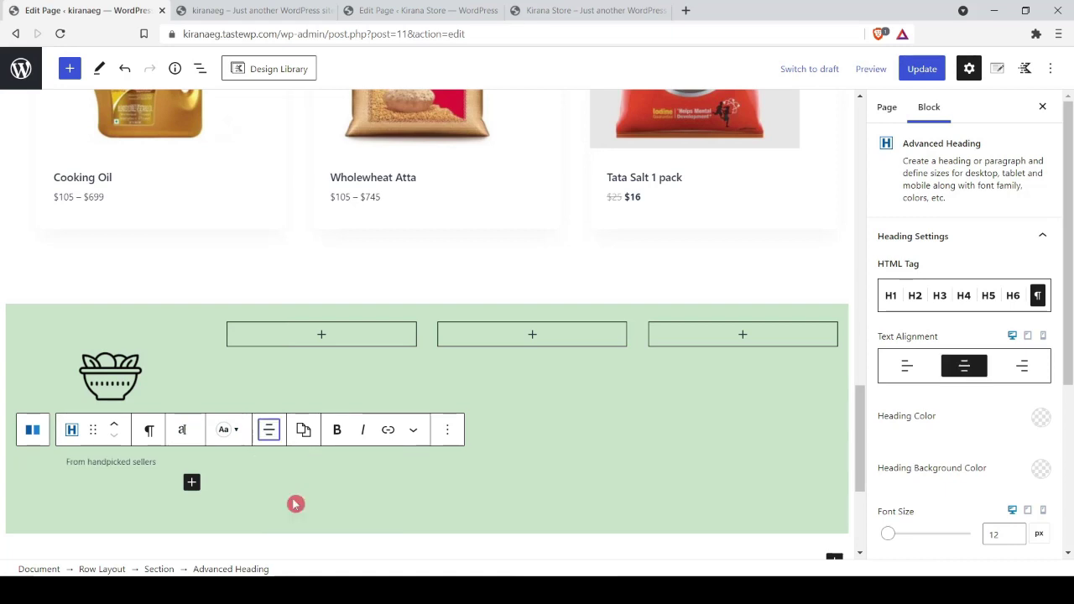
{"action": "left_click", "coordinate": [54, 527]}
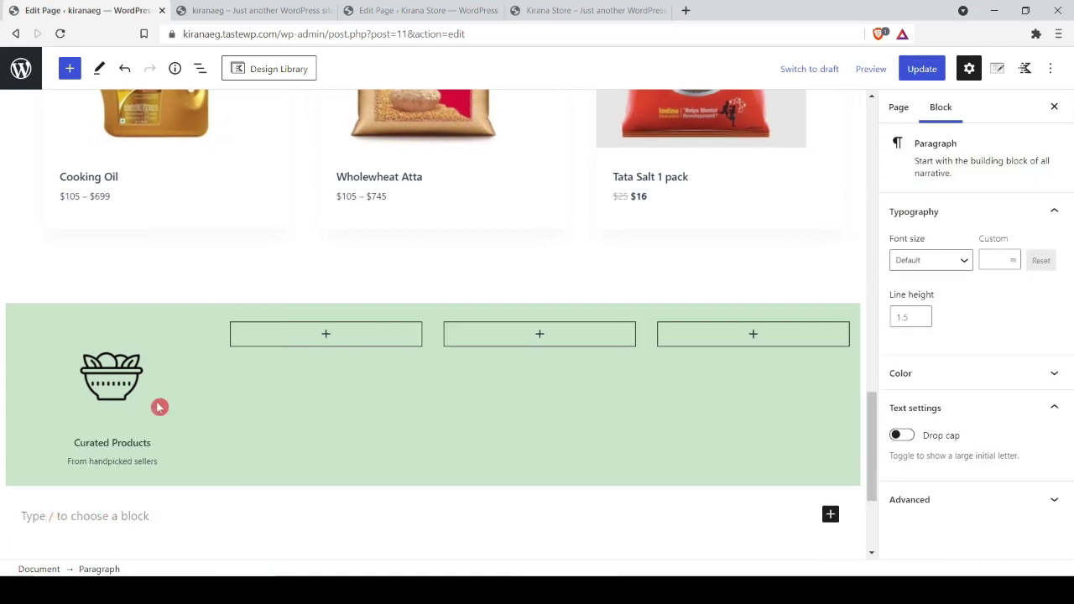
{"action": "left_click", "coordinate": [921, 68]}
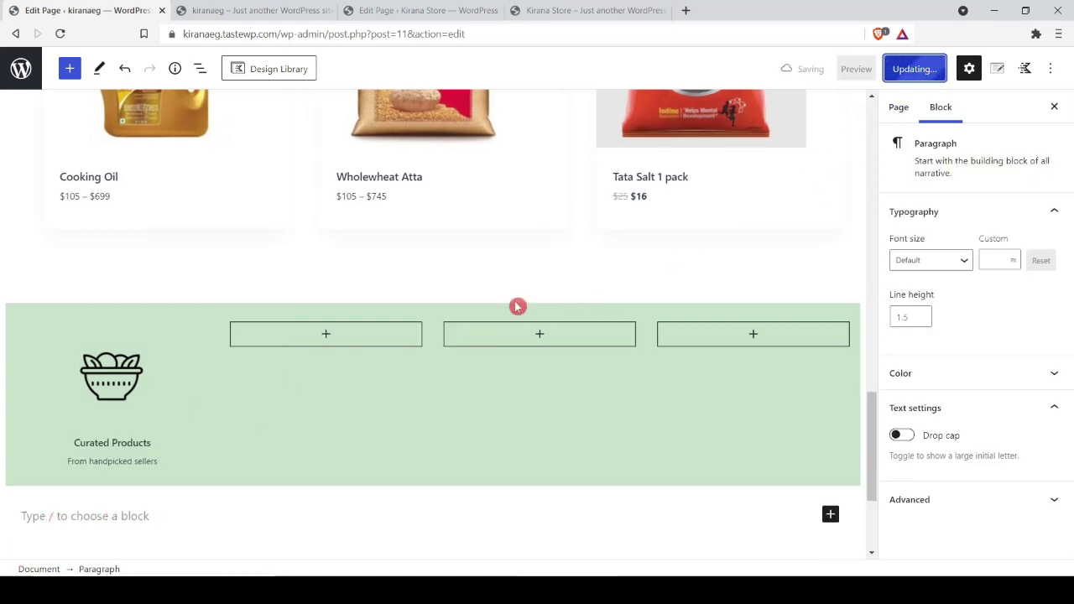
{"action": "left_click", "coordinate": [204, 8]}
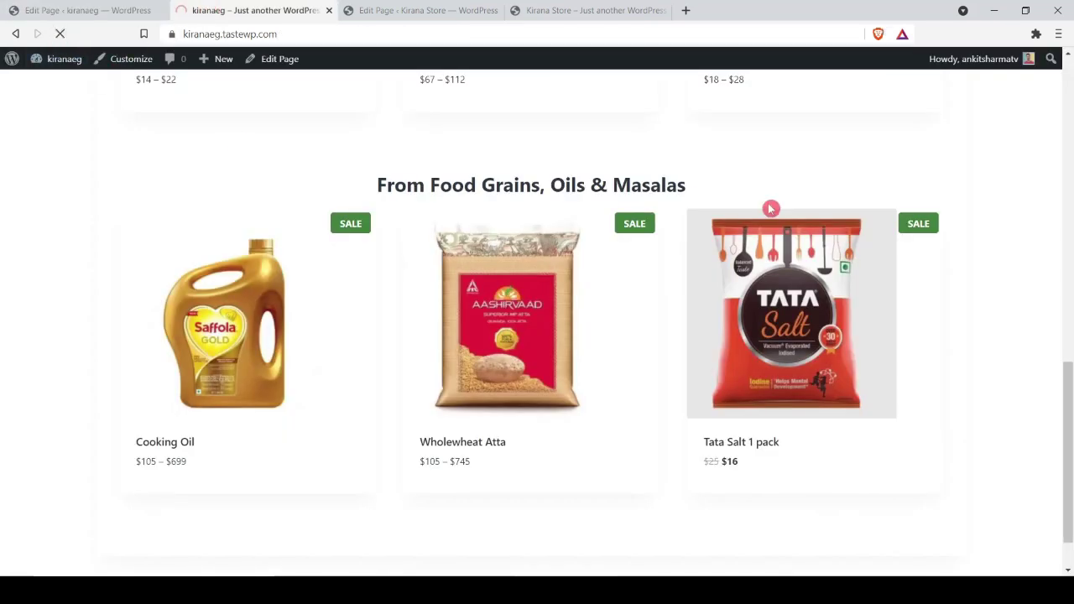
Step: Reload the live site and compare it with the Kirana Store reference preview
{"action": "left_click", "coordinate": [770, 252]}
{"action": "scroll", "coordinate": [793, 282], "scroll_direction": "down", "scroll_amount": 3}
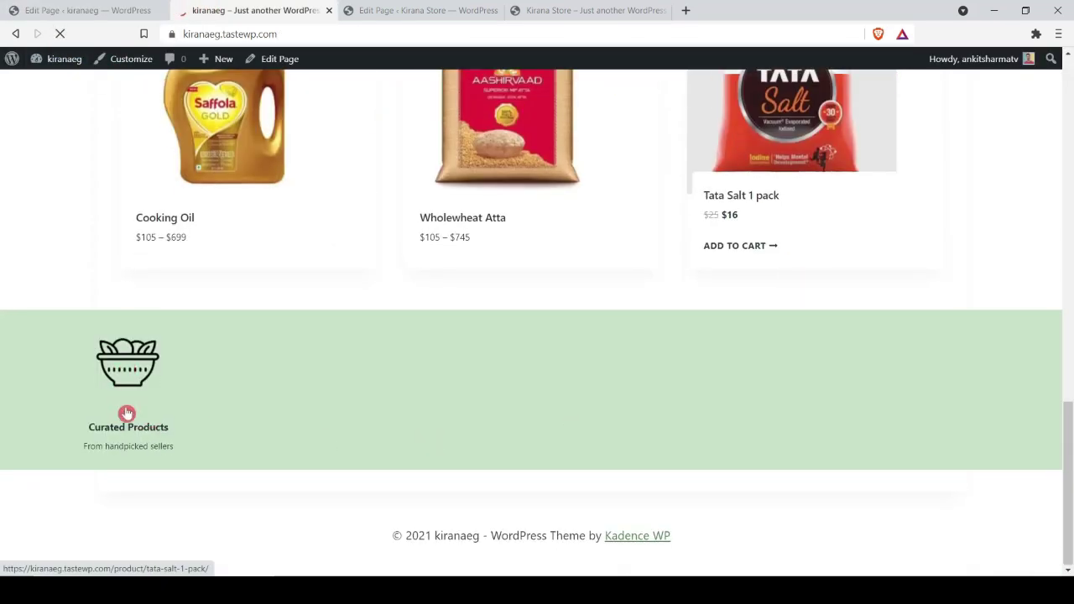
{"action": "left_click", "coordinate": [591, 10]}
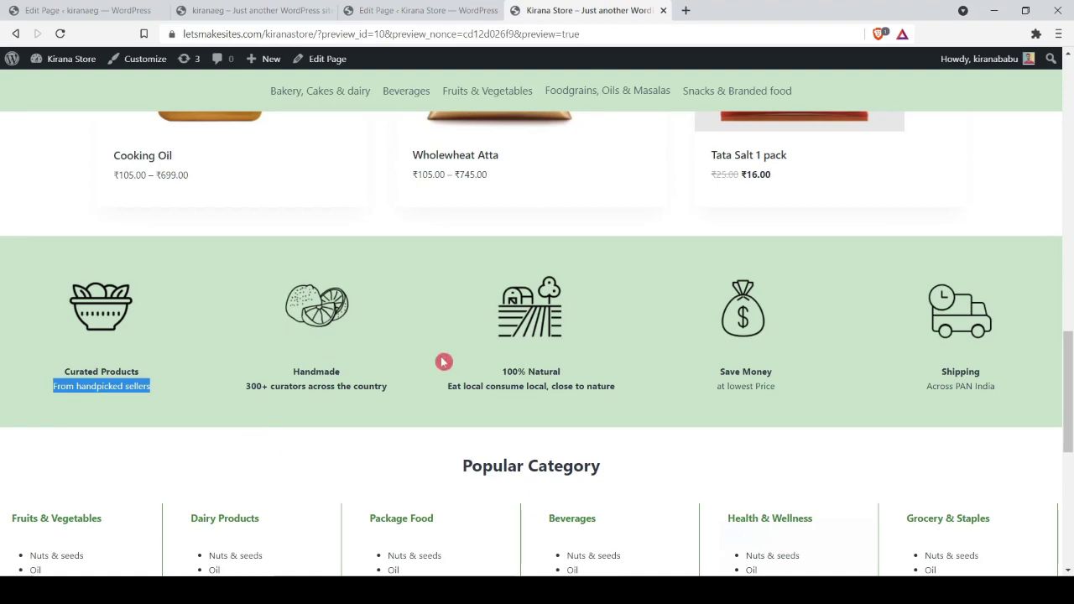
{"action": "left_click", "coordinate": [88, 10]}
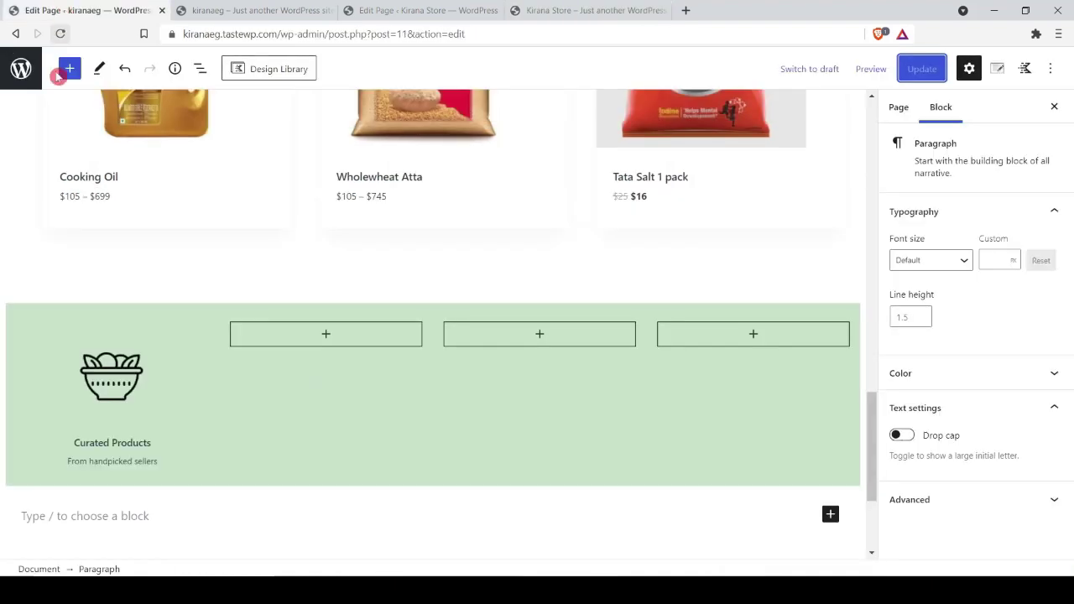
Step: Upload an icon image into the next feature column and set up its heading
{"action": "left_click", "coordinate": [228, 355]}
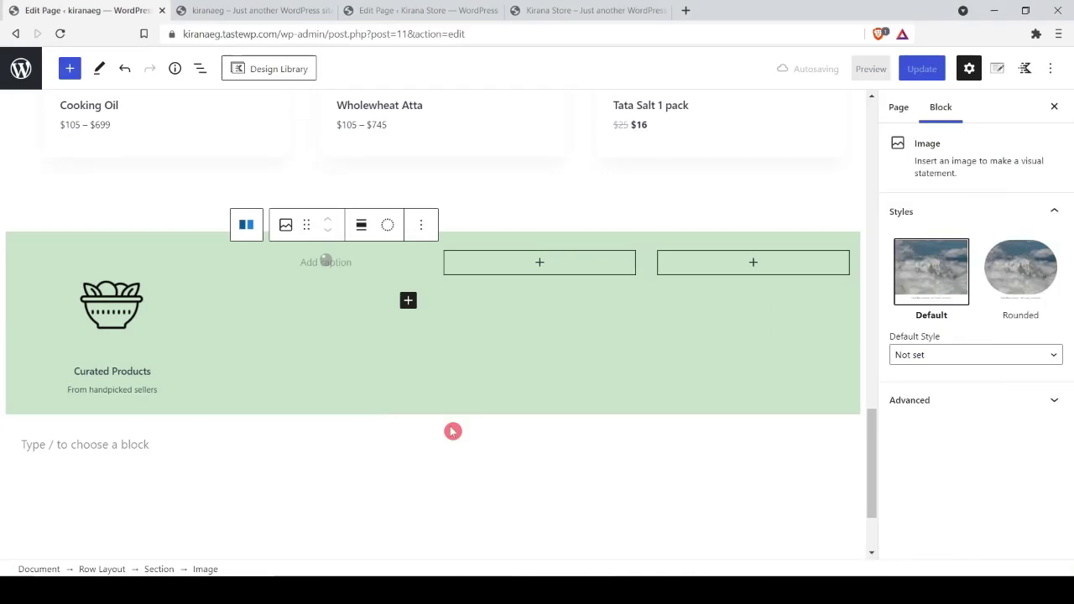
{"action": "type", "text": "Curated Products"}
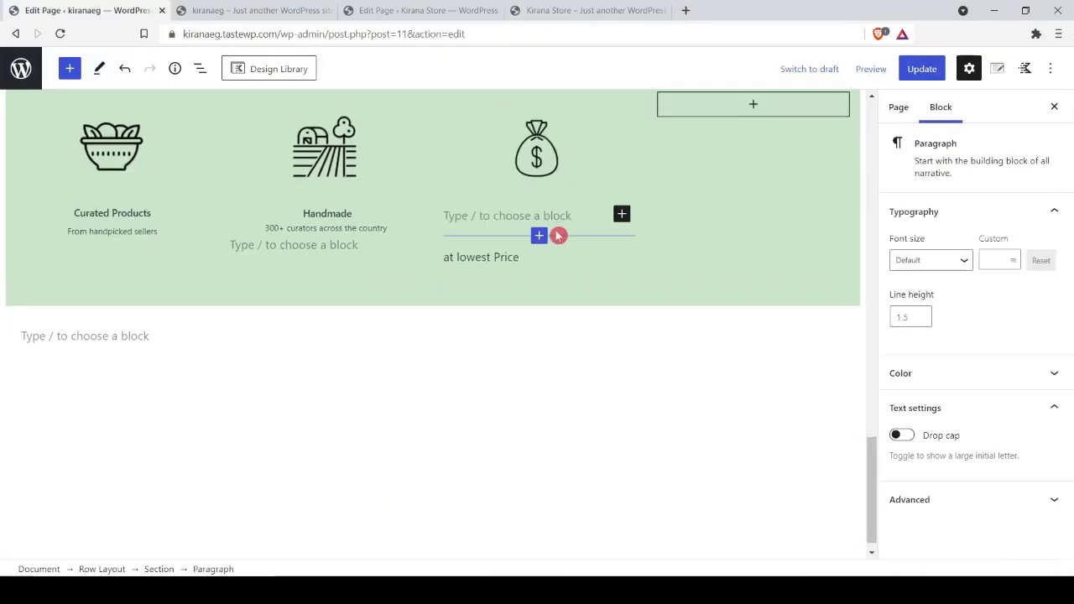
{"action": "left_click", "coordinate": [570, 183]}
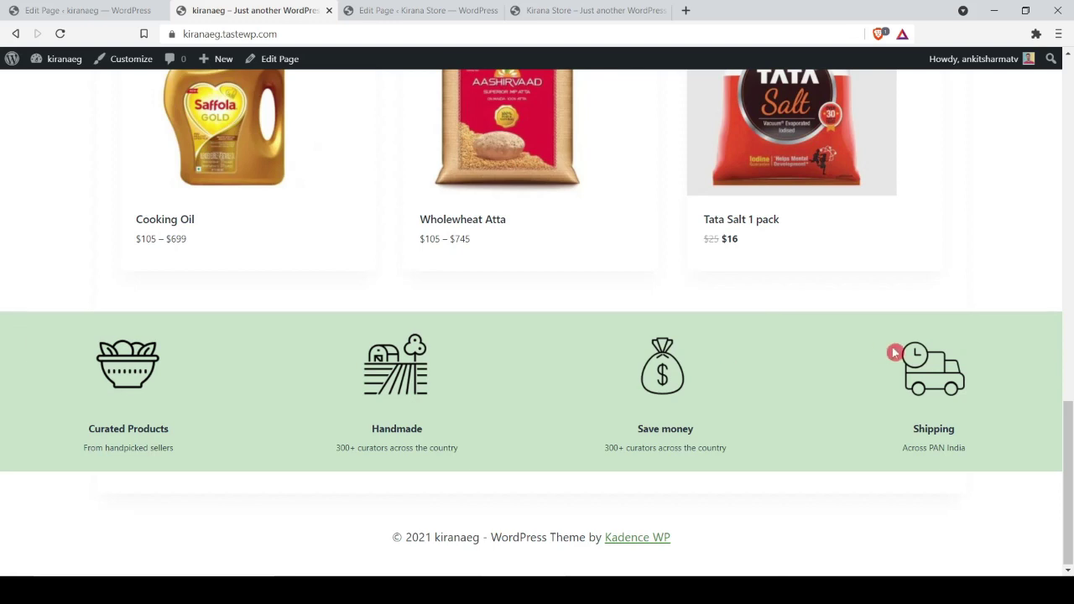
{"action": "left_click", "coordinate": [75, 10]}
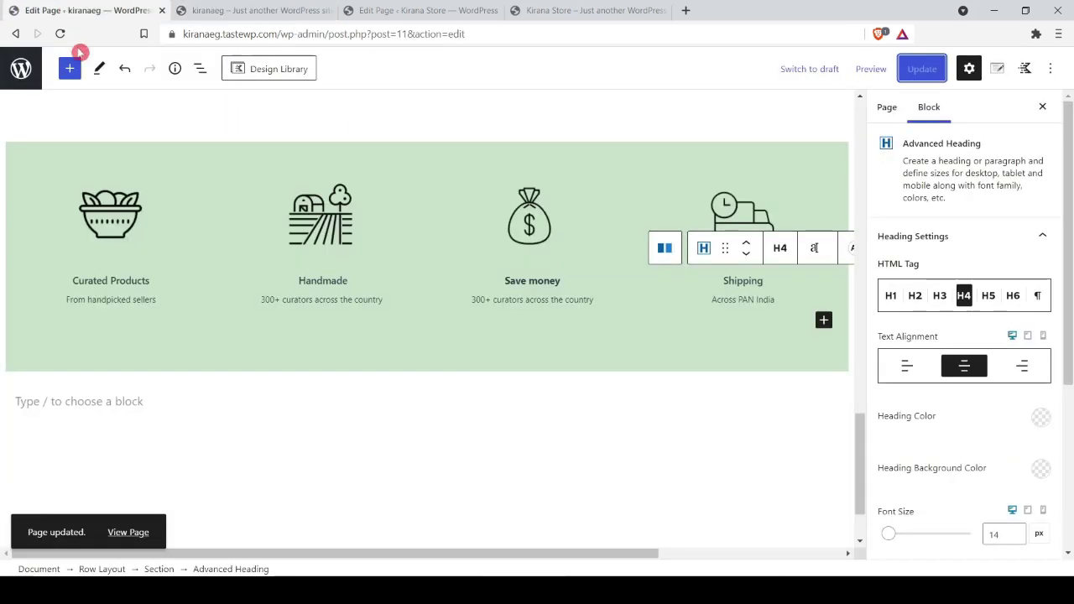
Step: Set the green feature row's mobile layout to Two Column Grid
{"action": "left_click", "coordinate": [448, 372]}
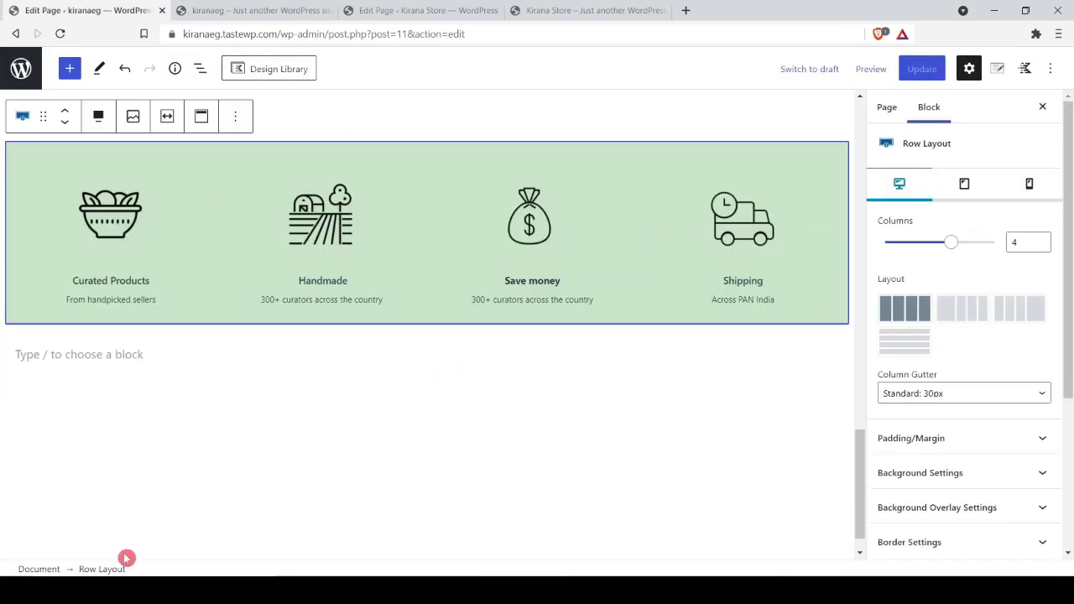
{"action": "left_click", "coordinate": [1030, 187]}
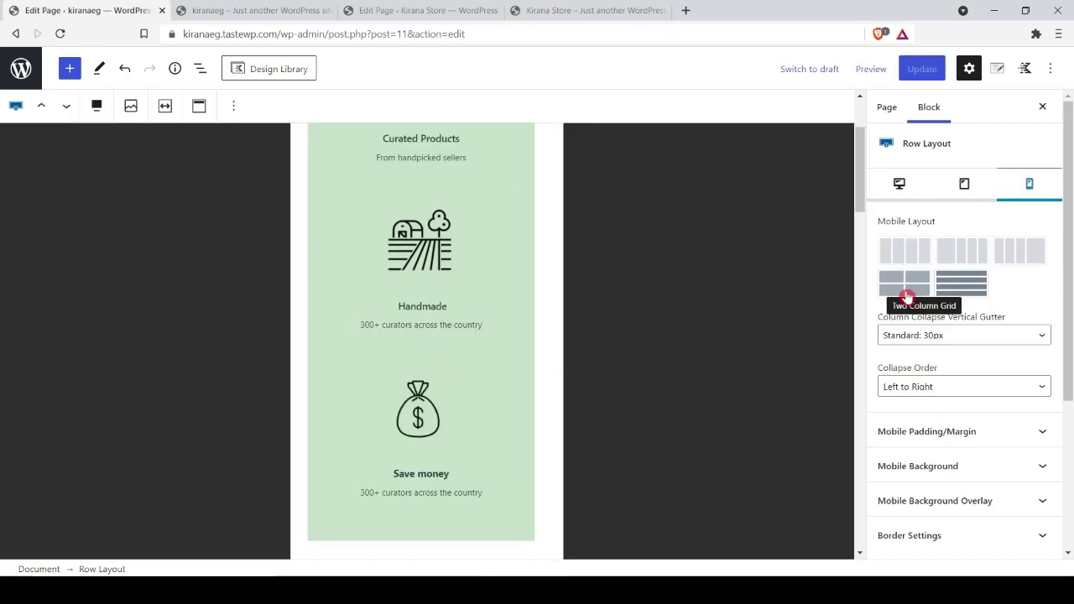
{"action": "left_click", "coordinate": [909, 288]}
{"action": "scroll", "coordinate": [422, 333], "scroll_direction": "up", "scroll_amount": 3}
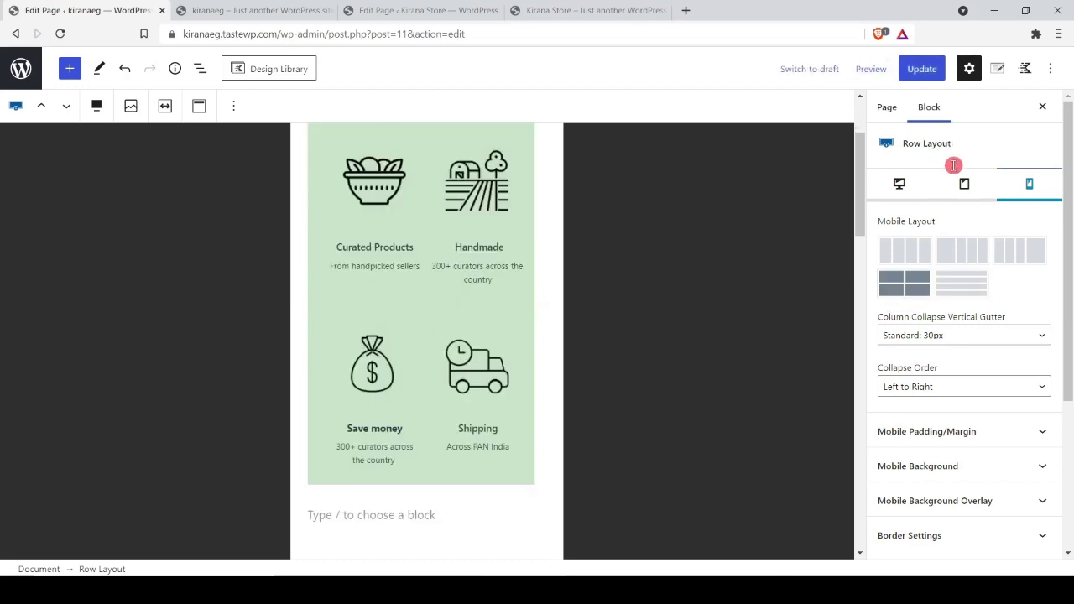
{"action": "left_click", "coordinate": [911, 194]}
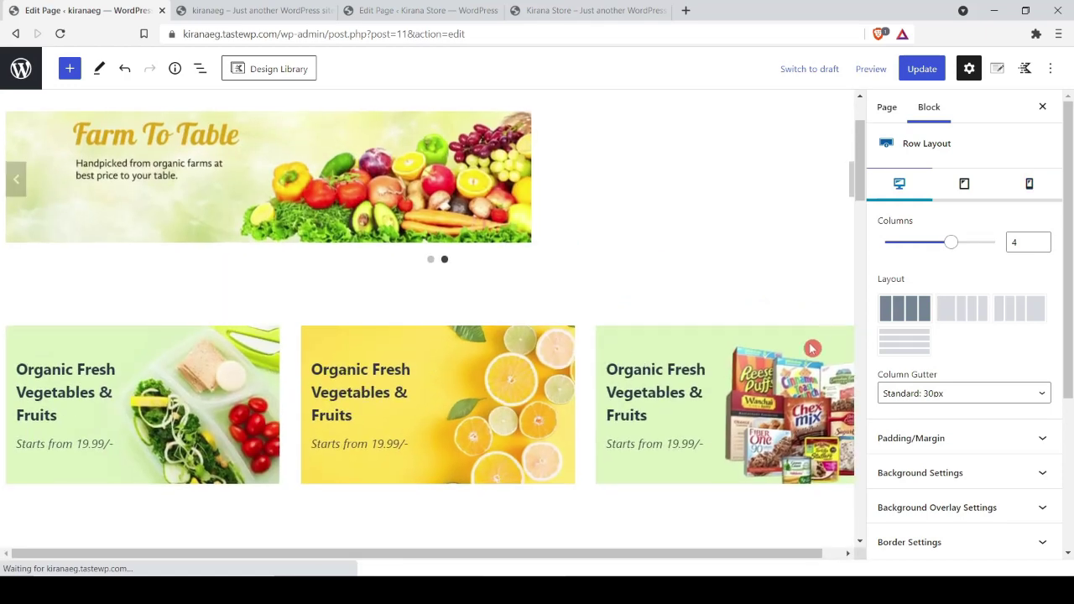
Step: Update the page and reload the live site to see the four features
{"action": "left_click", "coordinate": [921, 68]}
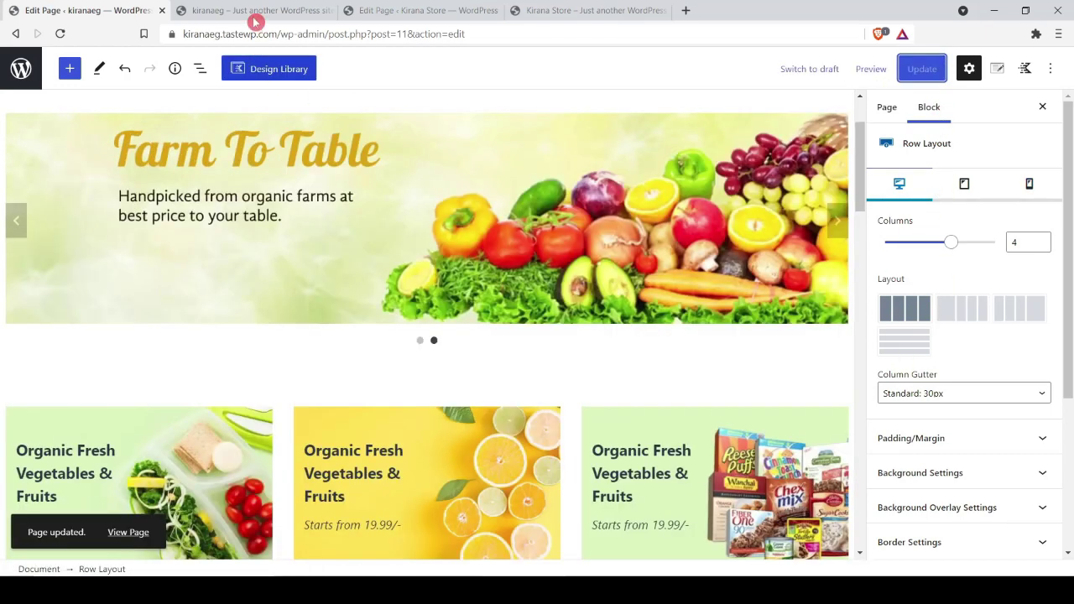
{"action": "left_click", "coordinate": [255, 12]}
{"action": "left_click", "coordinate": [60, 34]}
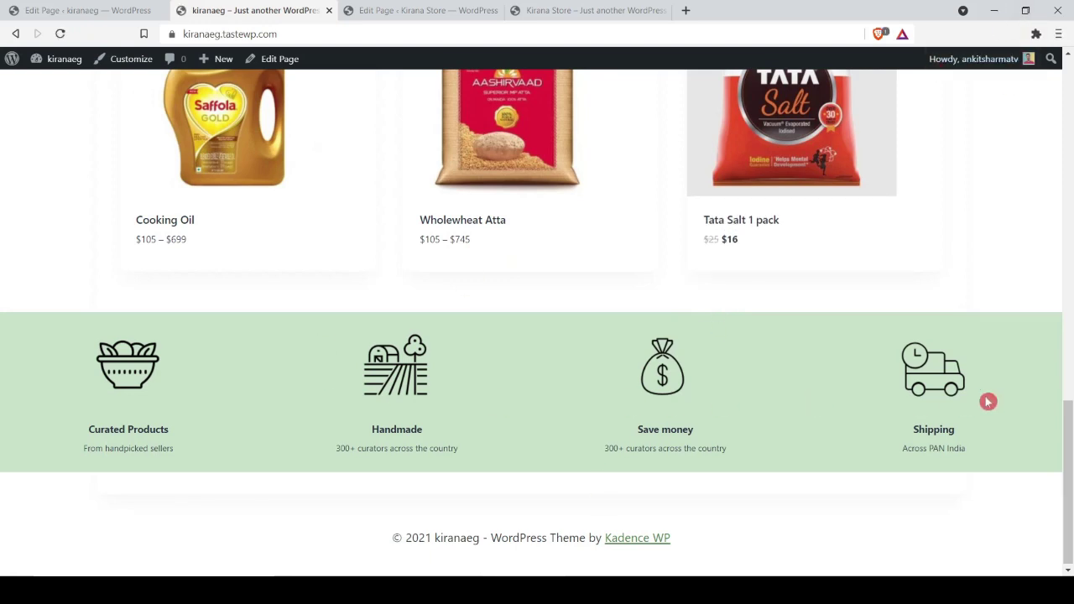
Step: Check the features row's two-column layout in a narrow browser window, then maximize again
{"action": "left_click", "coordinate": [1026, 10]}
{"action": "scroll", "coordinate": [554, 339], "scroll_direction": "down", "scroll_amount": 3}
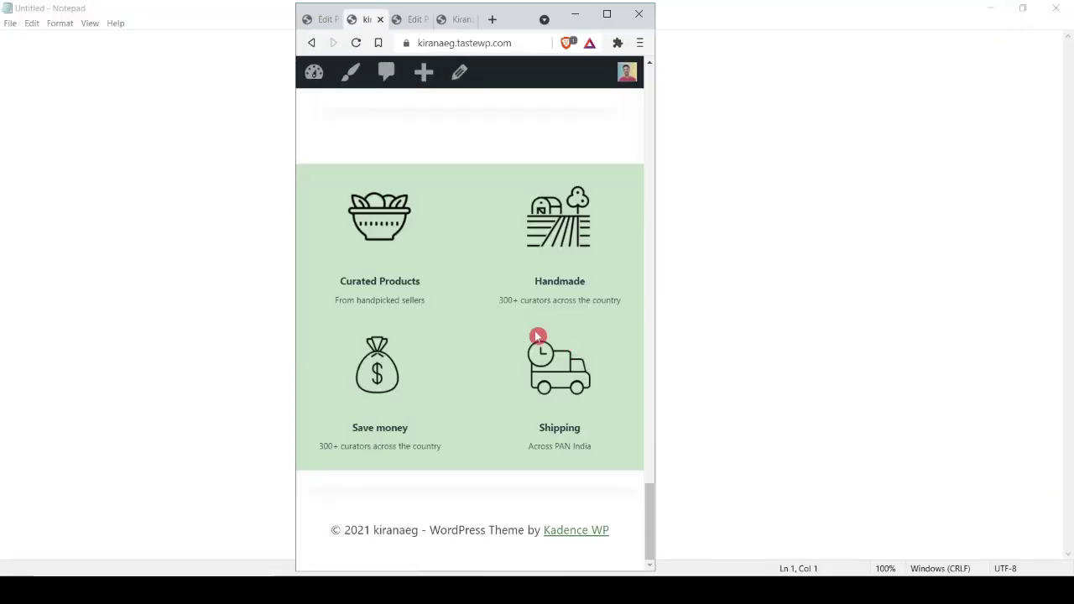
{"action": "scroll", "coordinate": [513, 329], "scroll_direction": "up", "scroll_amount": 20}
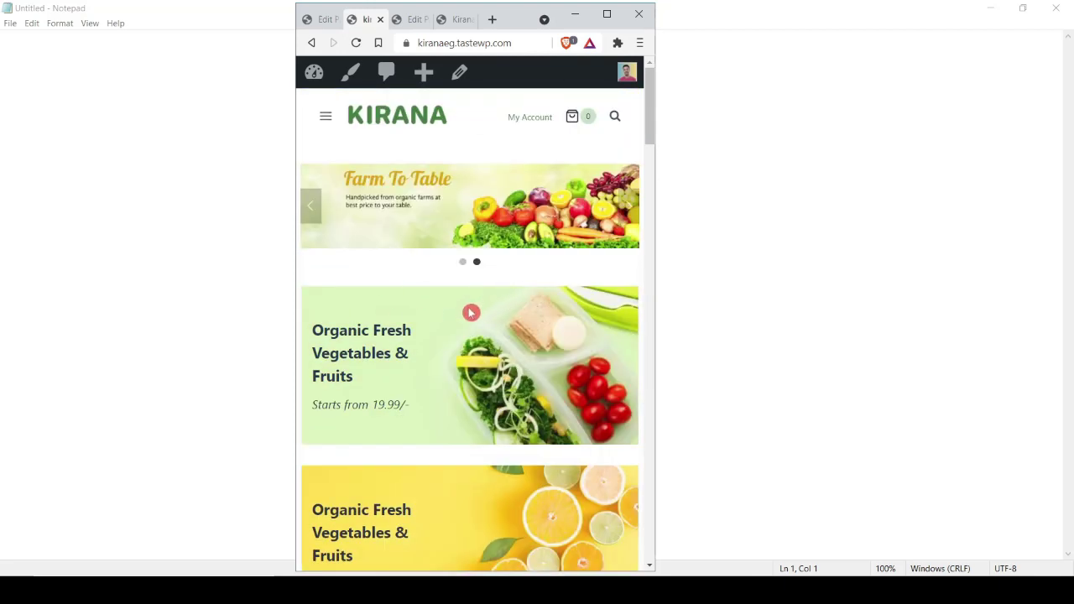
{"action": "scroll", "coordinate": [543, 245], "scroll_direction": "down", "scroll_amount": 6}
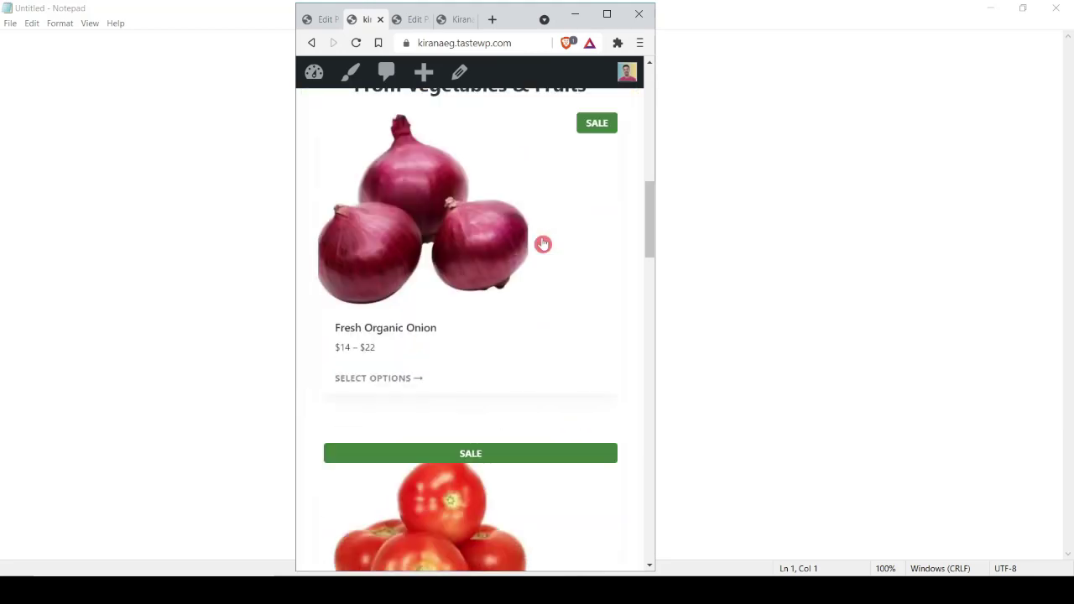
{"action": "scroll", "coordinate": [543, 244], "scroll_direction": "down", "scroll_amount": 10}
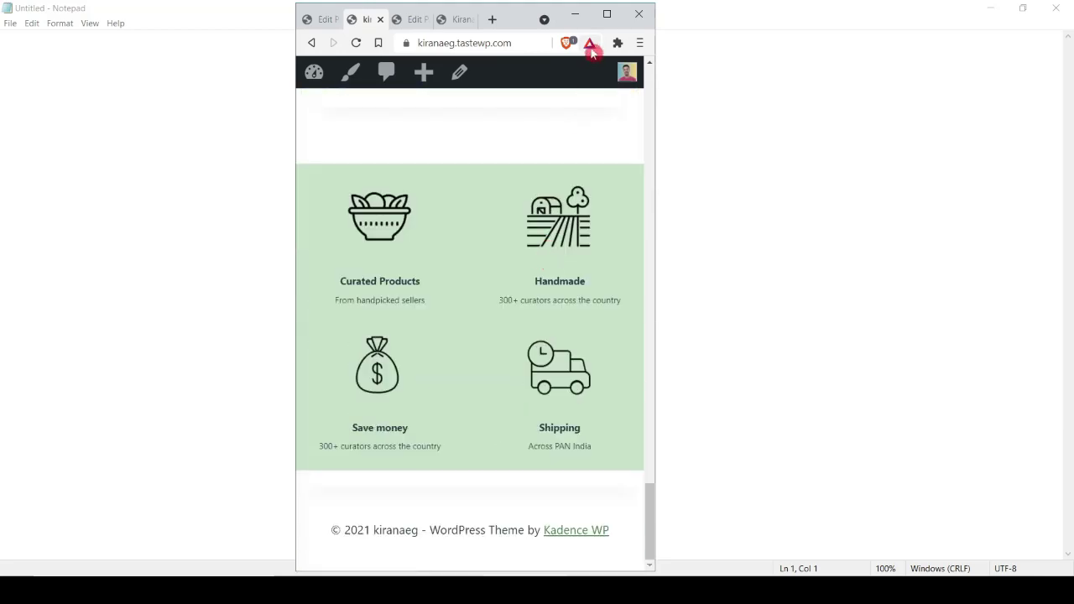
{"action": "left_click", "coordinate": [607, 13]}
Step: Select the Popular Category heading text in the Kirana Store reference preview
{"action": "left_click", "coordinate": [72, 9]}
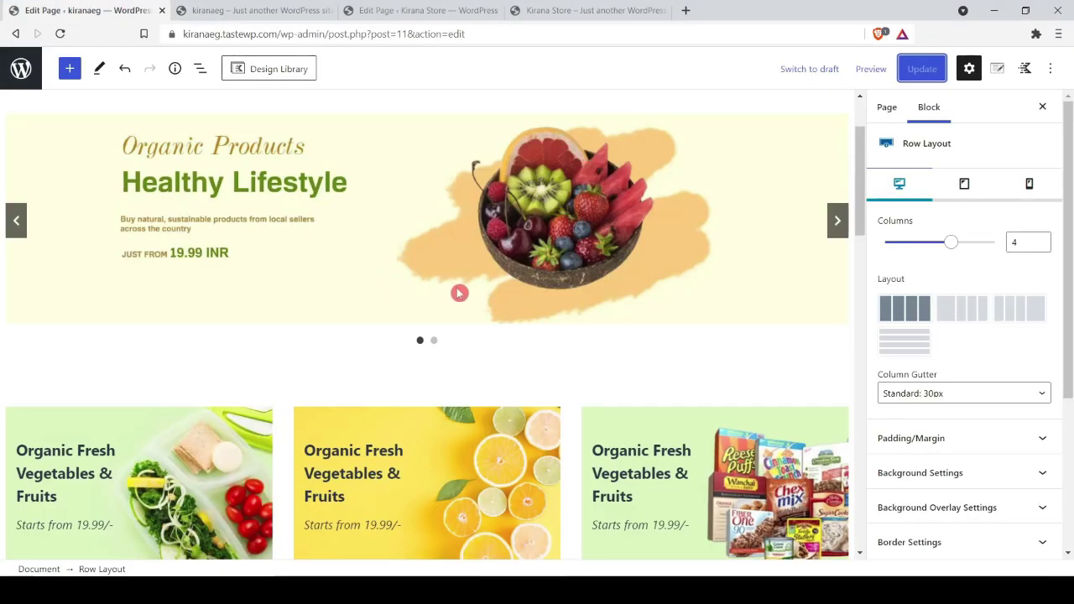
{"action": "scroll", "coordinate": [459, 293], "scroll_direction": "down", "scroll_amount": 15}
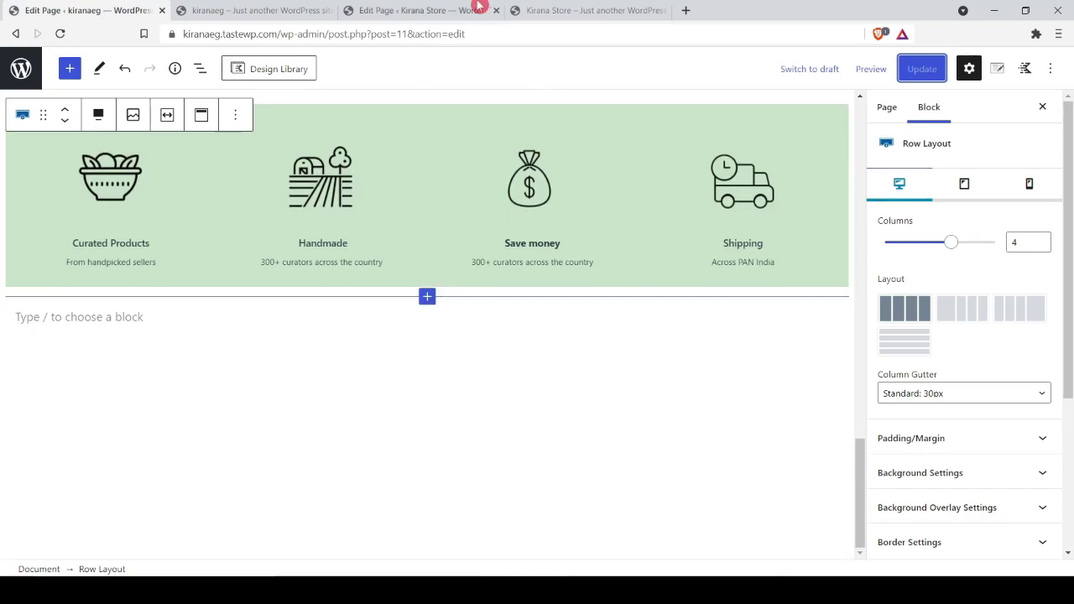
{"action": "left_click", "coordinate": [587, 10]}
{"action": "scroll", "coordinate": [388, 288], "scroll_direction": "down", "scroll_amount": 3}
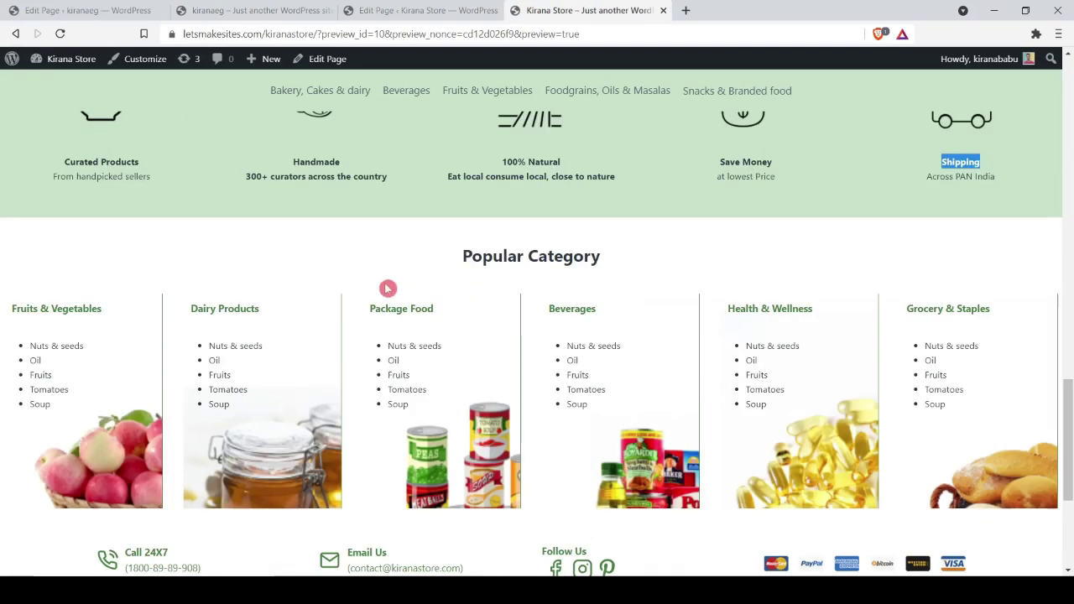
{"action": "triple_click", "coordinate": [486, 257]}
{"action": "key", "text": "ctrl+c"}
Step: Add a centred Advanced Heading reading 'Popular Category' in the editor
{"action": "scroll", "coordinate": [580, 258], "scroll_direction": "down", "scroll_amount": 3}
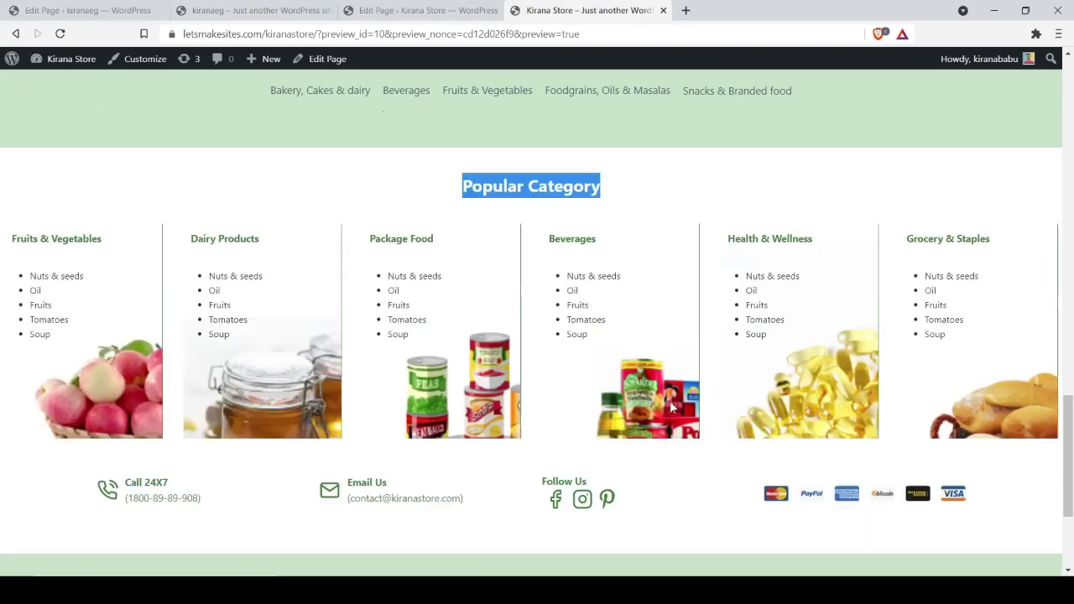
{"action": "scroll", "coordinate": [635, 408], "scroll_direction": "up", "scroll_amount": 4}
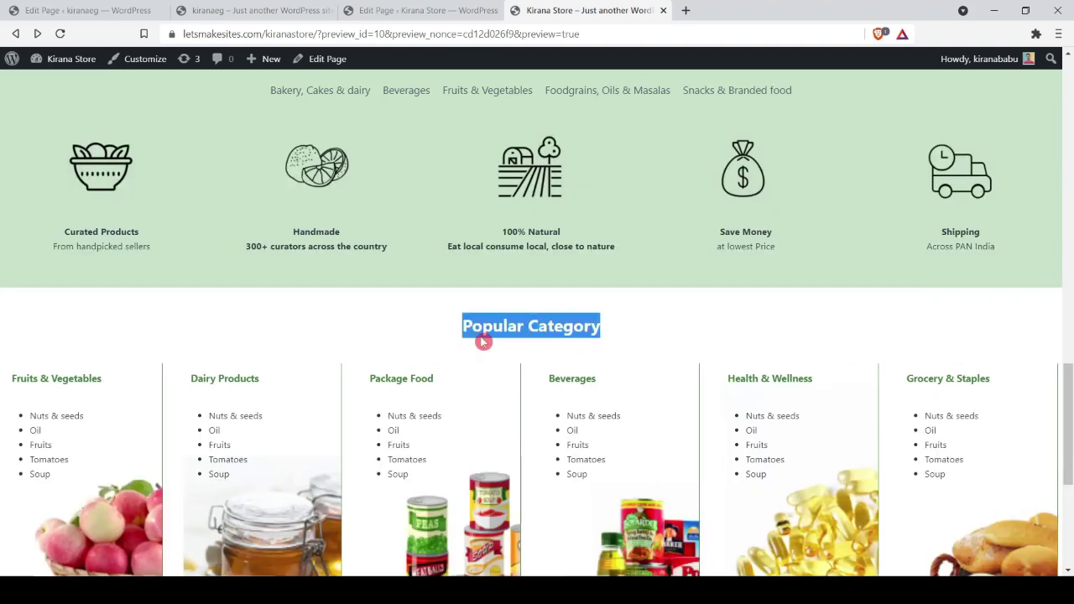
{"action": "left_click", "coordinate": [80, 10]}
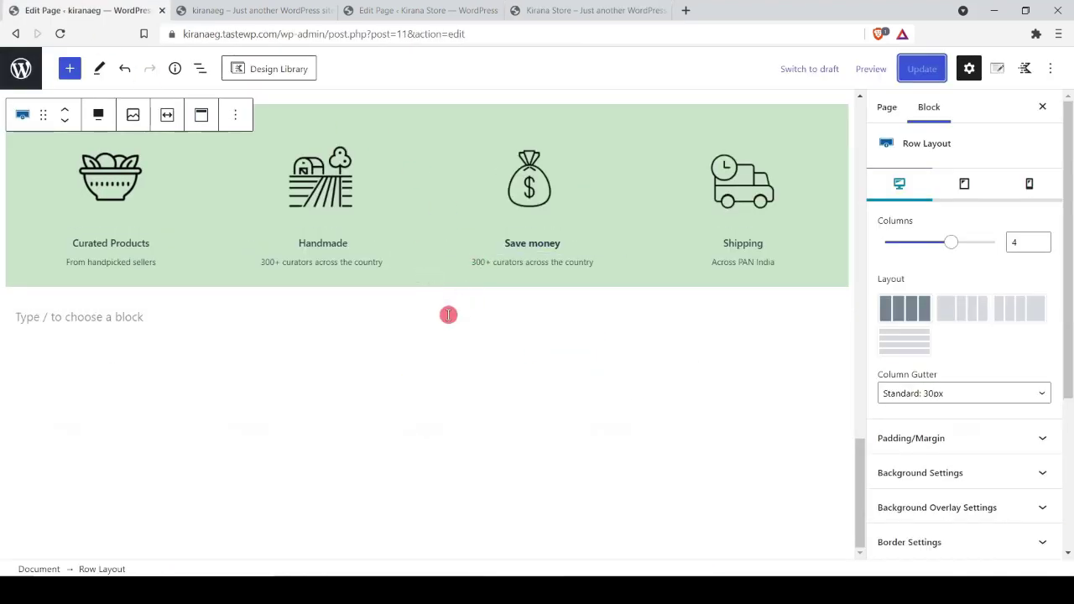
{"action": "left_click", "coordinate": [449, 313]}
{"action": "type", "text": "/ad"}
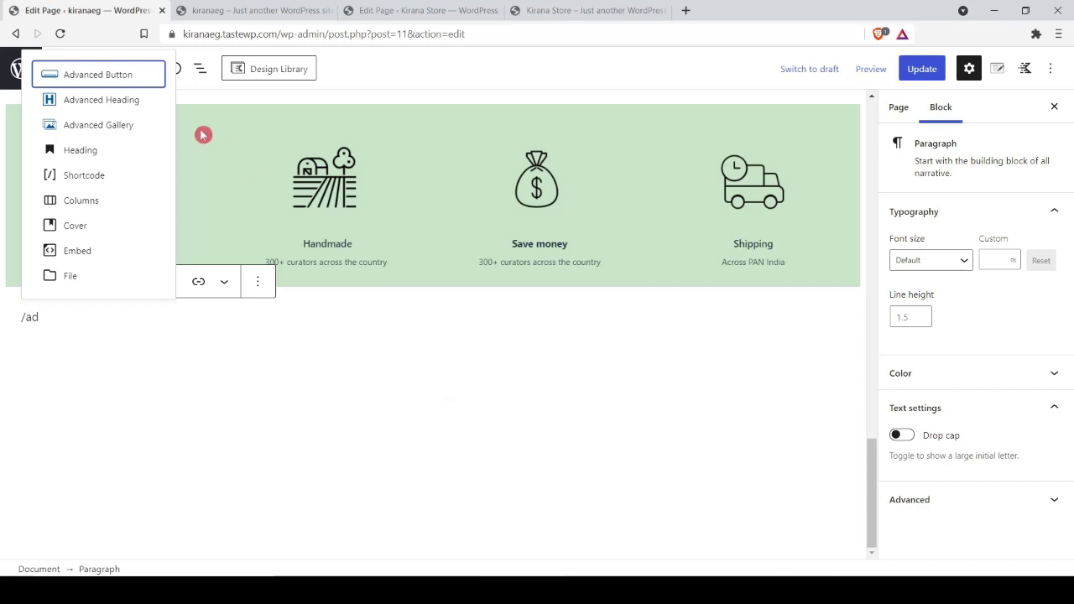
{"action": "left_click", "coordinate": [122, 100]}
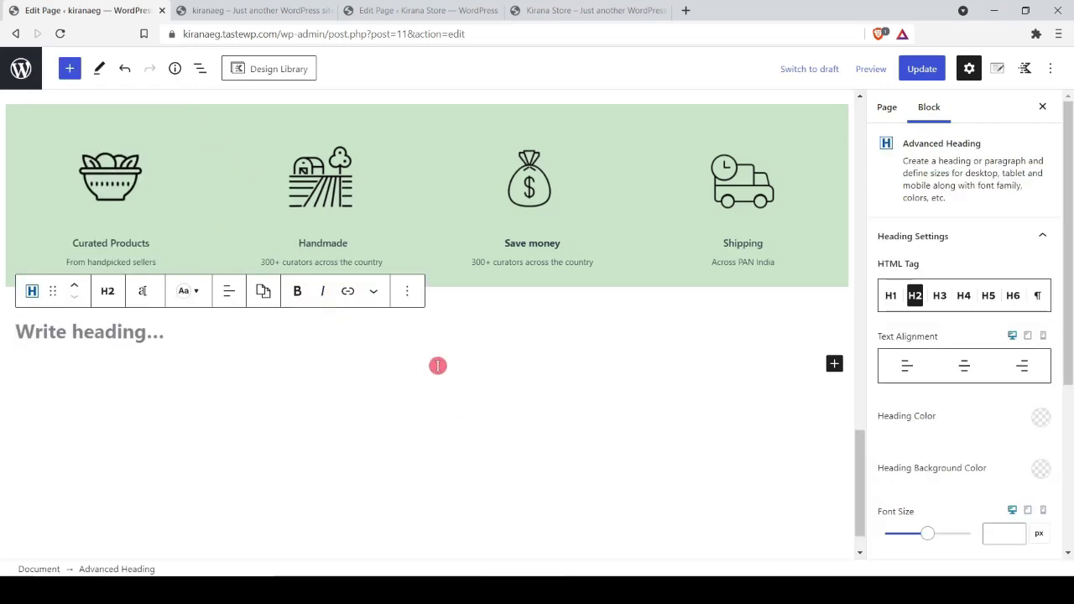
{"action": "key", "text": "ctrl+v"}
{"action": "left_click", "coordinate": [233, 292]}
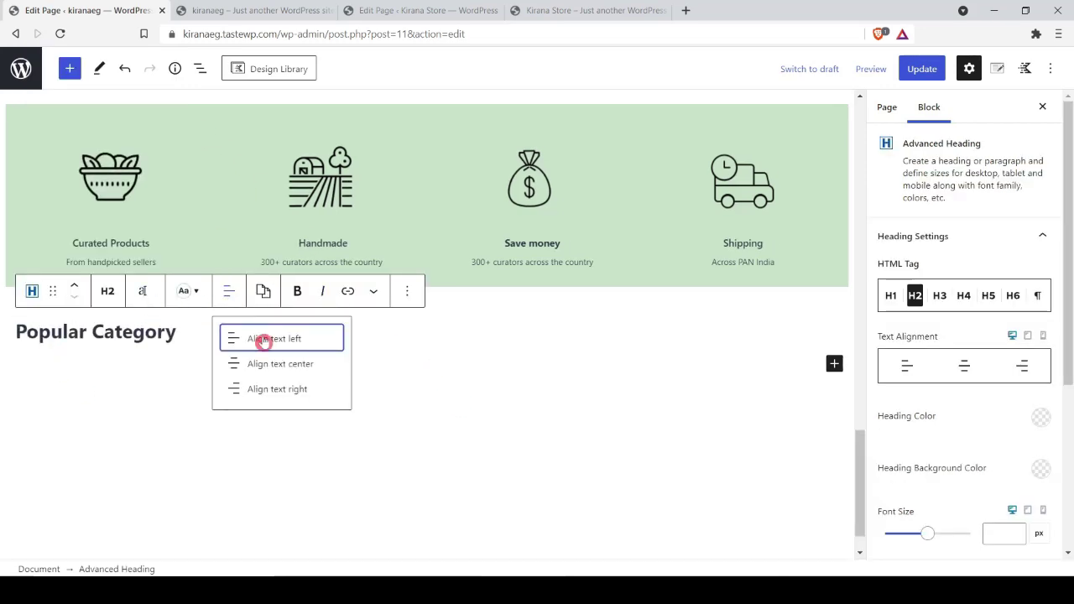
{"action": "left_click", "coordinate": [277, 361]}
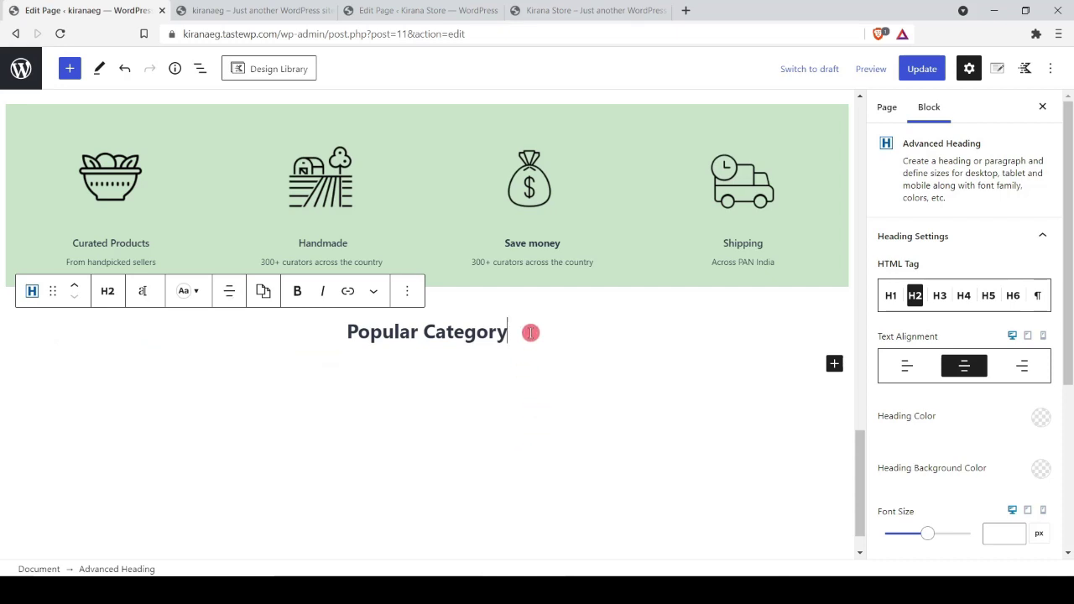
Step: Insert a Row Layout with six equal columns below the heading
{"action": "key", "text": "Return"}
{"action": "type", "text": "/row"}
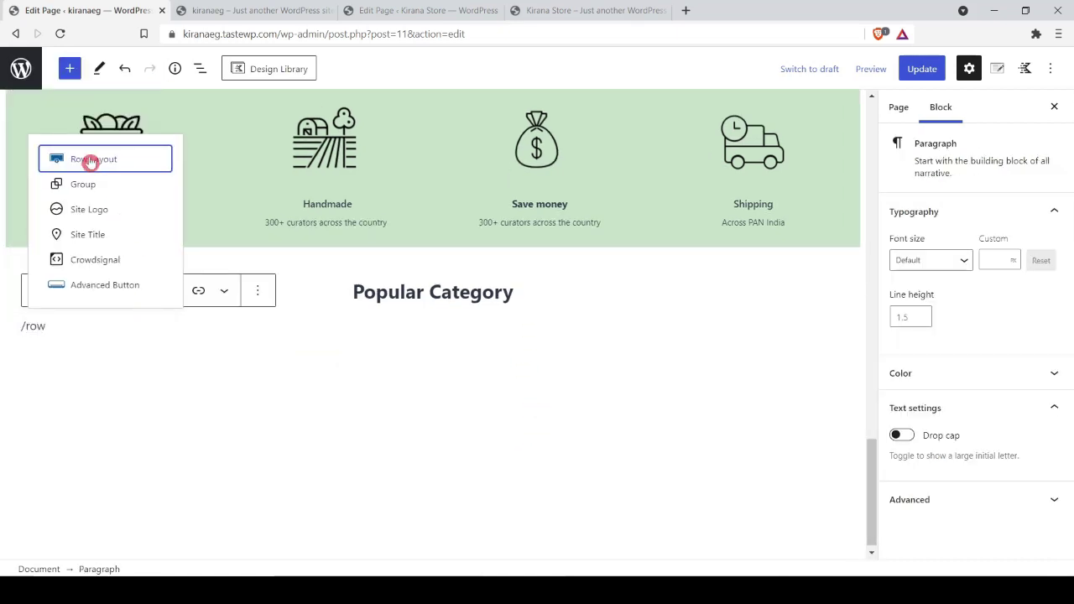
{"action": "left_click", "coordinate": [90, 160]}
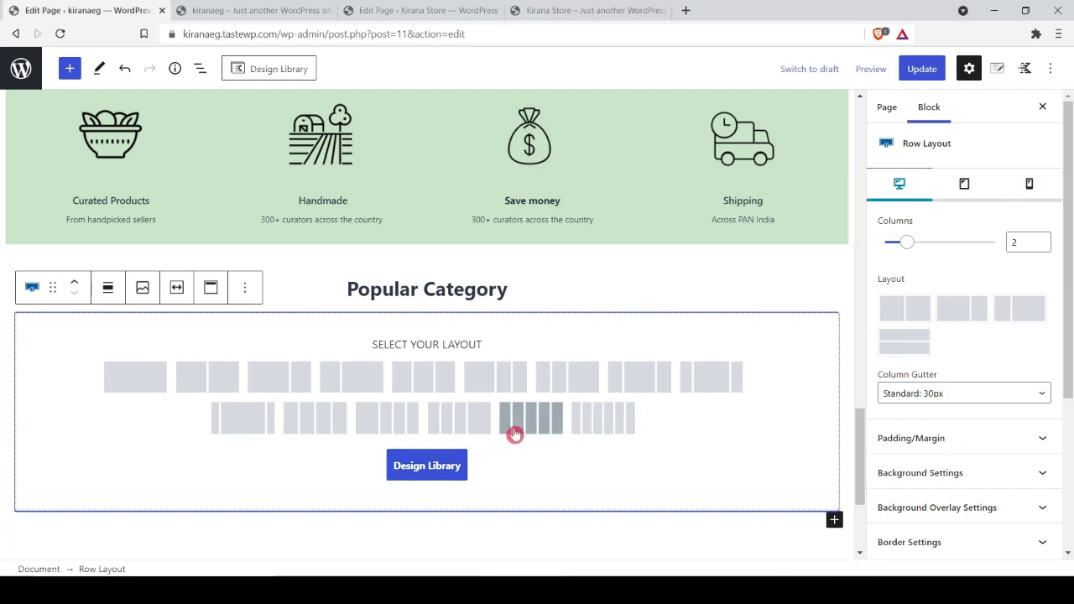
{"action": "left_click", "coordinate": [616, 424]}
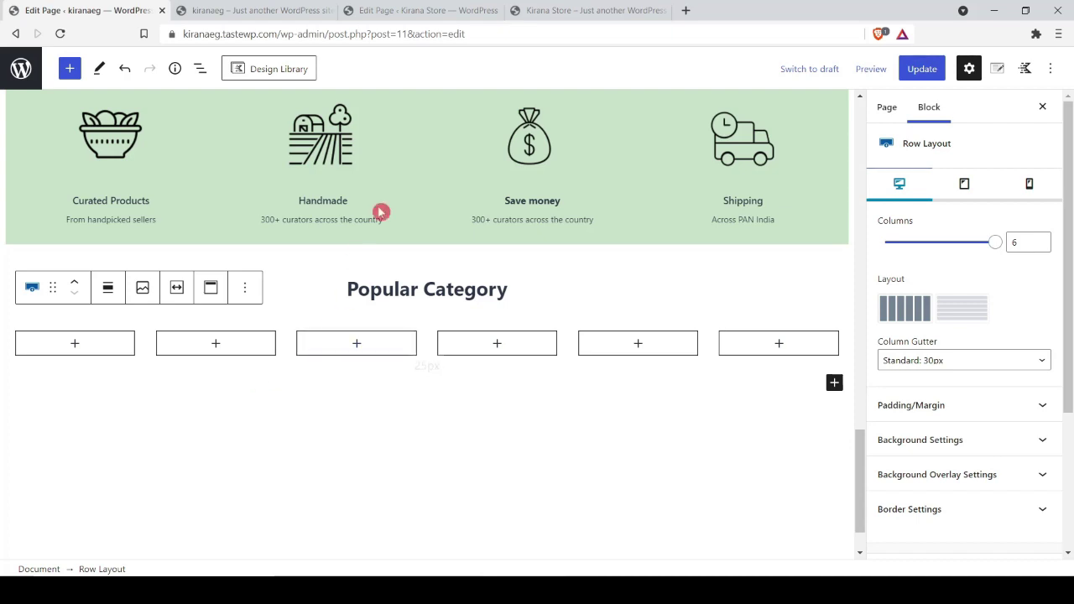
{"action": "left_click", "coordinate": [567, 10]}
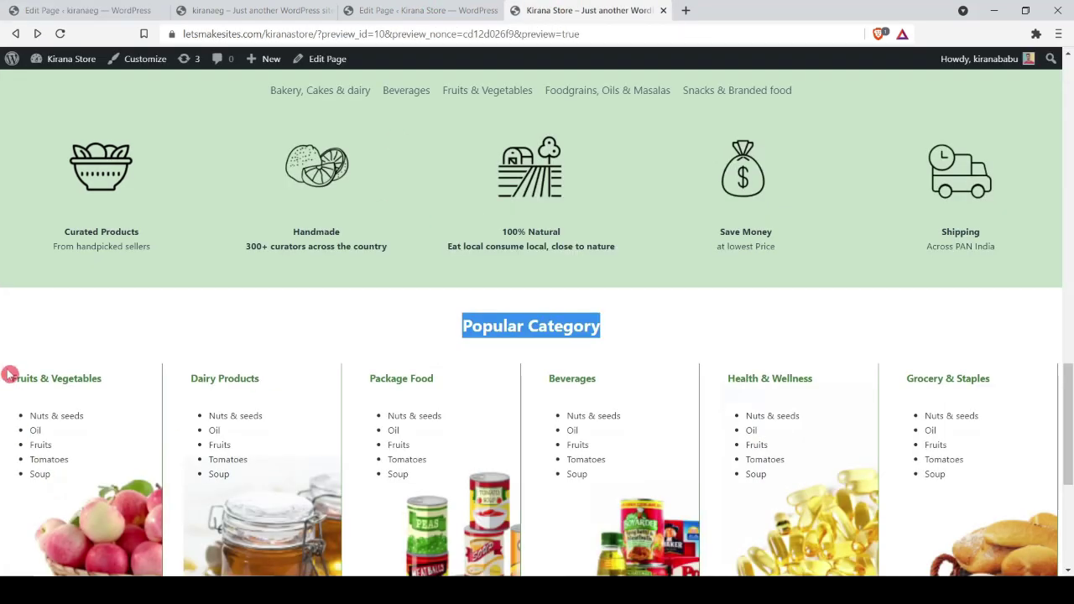
Step: Put the Fruits & Vegetables title in column one as an Advanced Heading set to paragraph
{"action": "triple_click", "coordinate": [54, 382]}
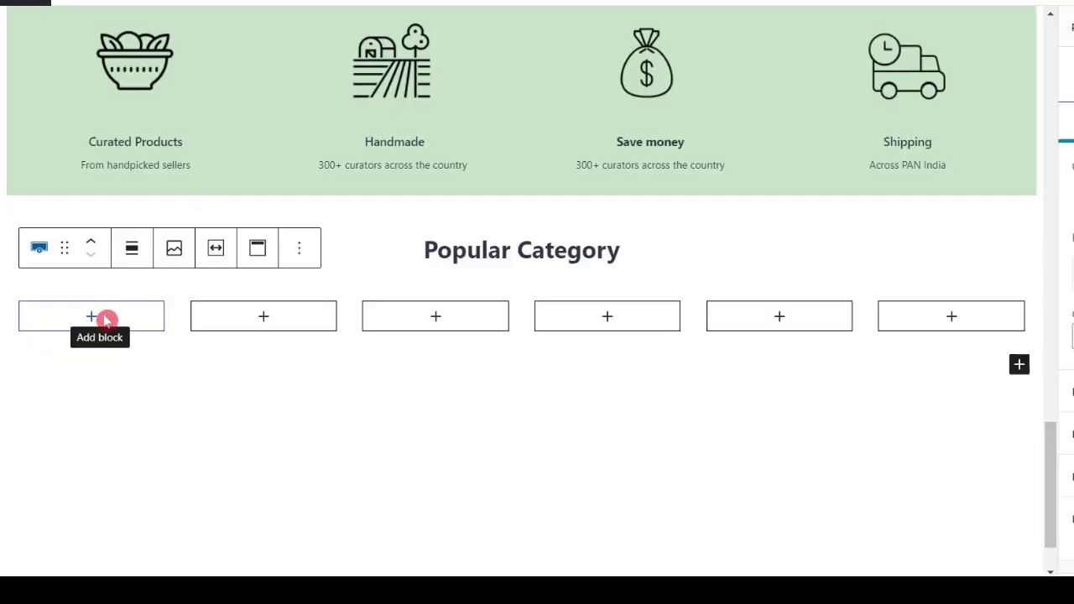
{"action": "left_click", "coordinate": [99, 320]}
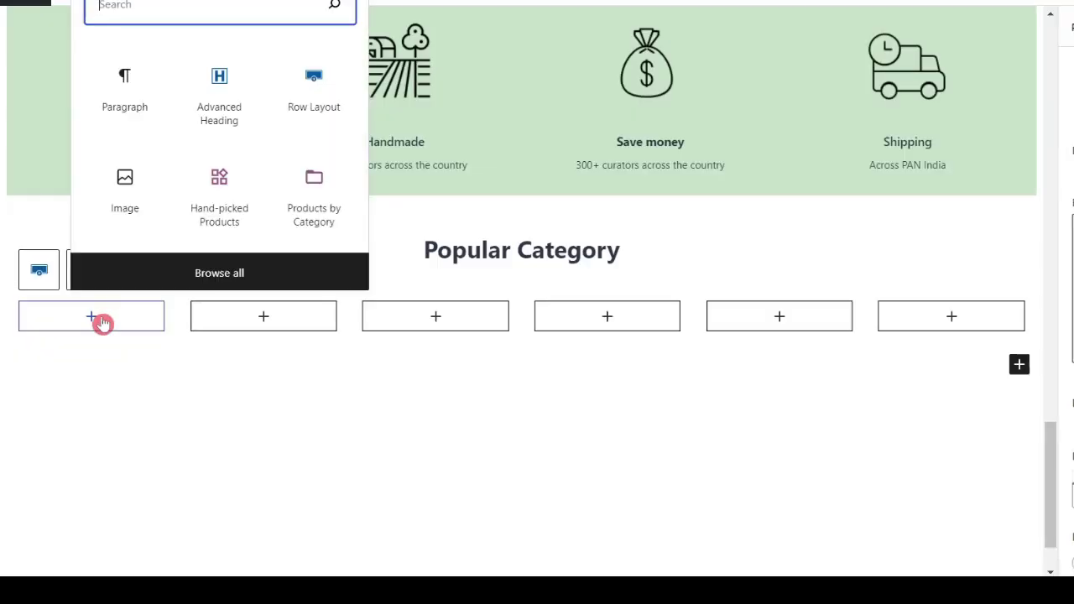
{"action": "left_click", "coordinate": [210, 85]}
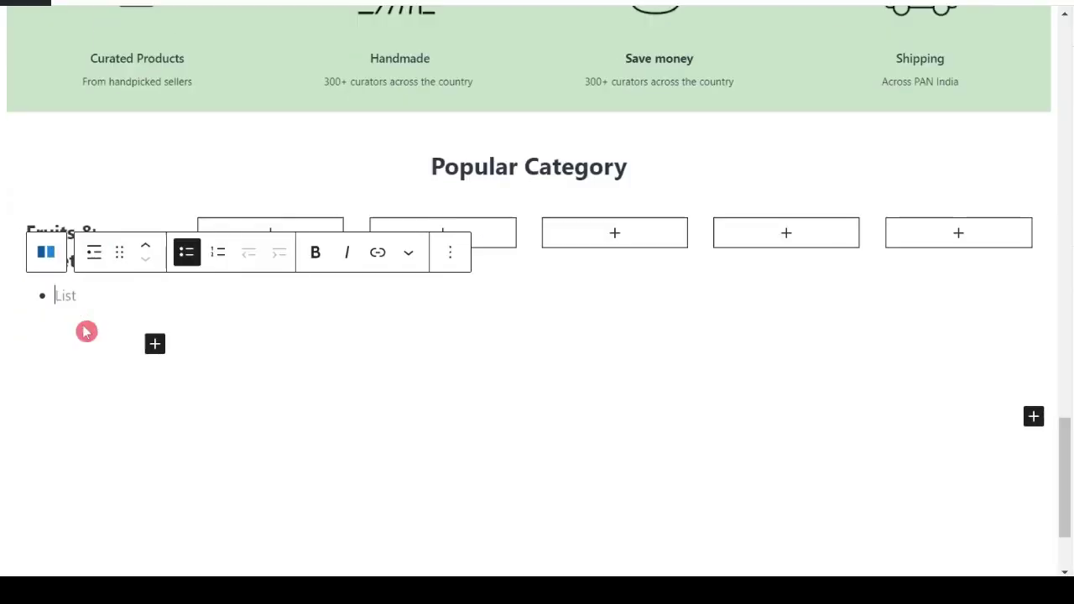
{"action": "key", "text": "BackSpace"}
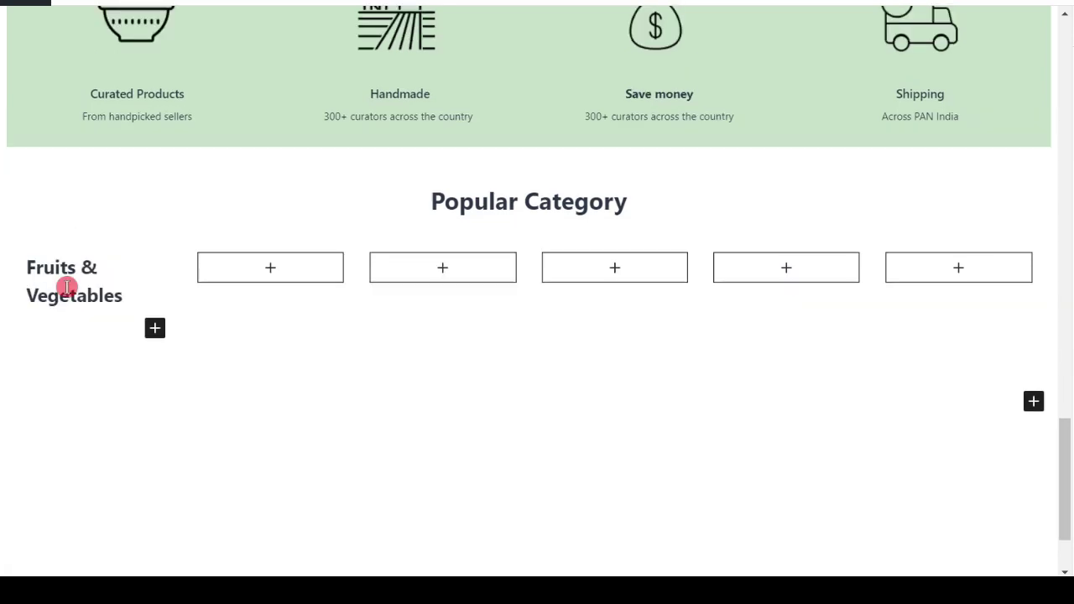
{"action": "triple_click", "coordinate": [67, 288]}
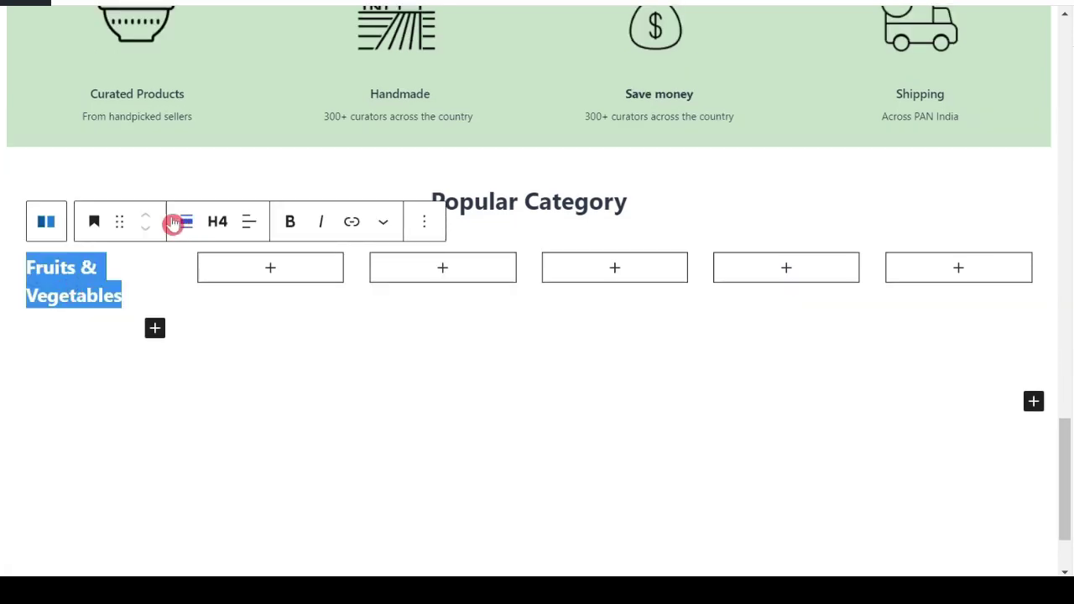
{"action": "left_click", "coordinate": [96, 221]}
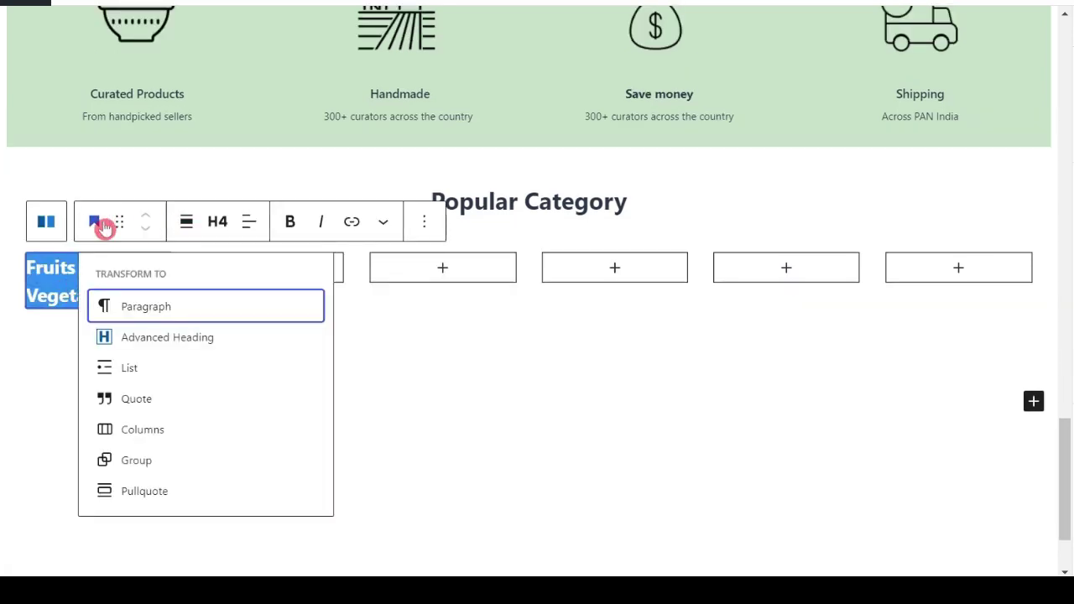
{"action": "left_click", "coordinate": [146, 342]}
{"action": "left_click", "coordinate": [181, 222]}
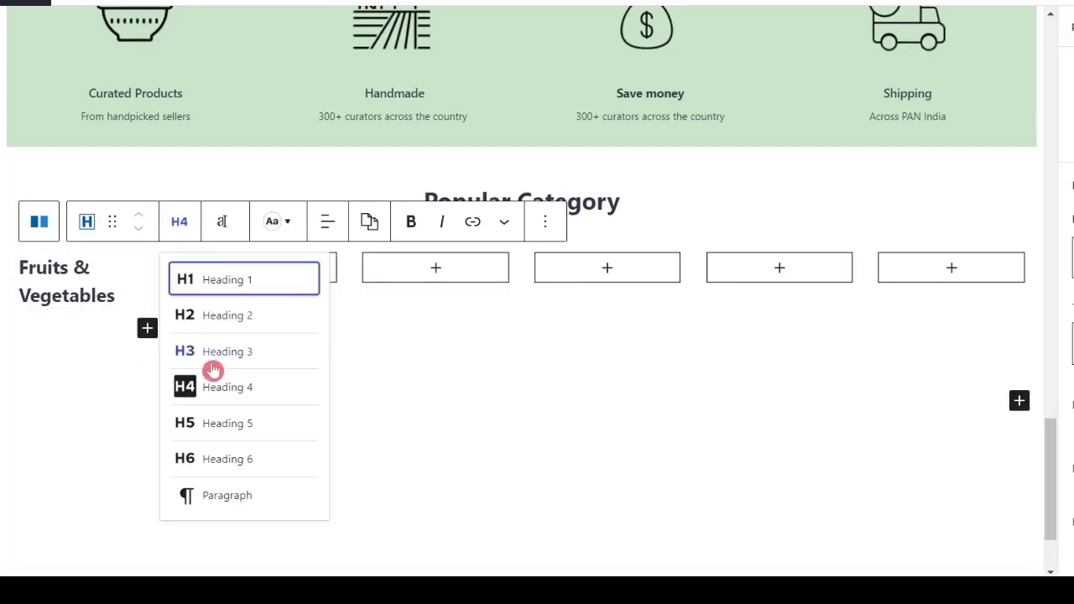
{"action": "left_click", "coordinate": [218, 424]}
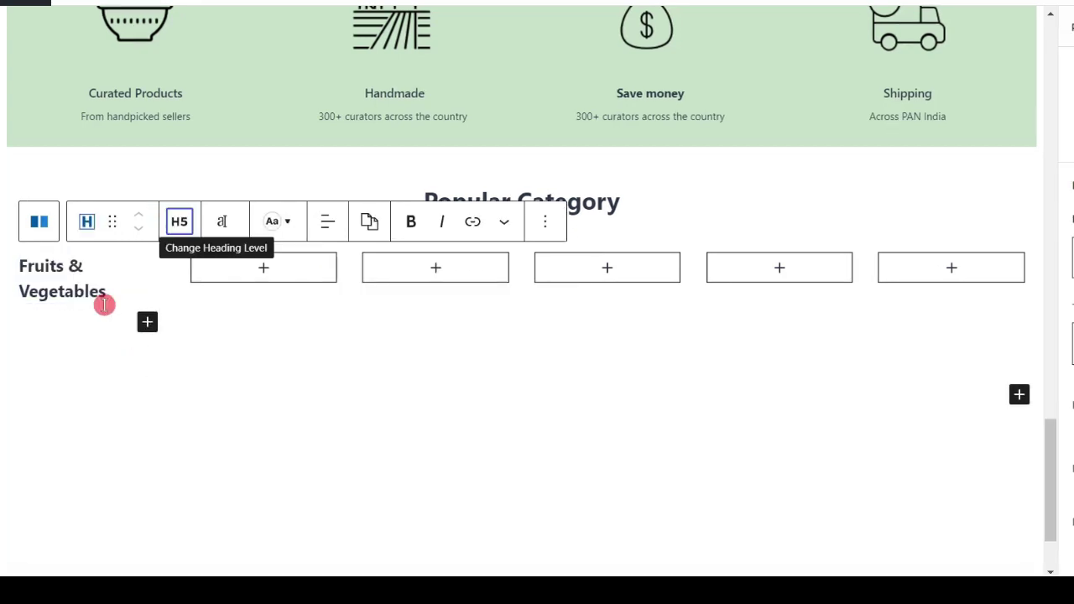
{"action": "left_click", "coordinate": [179, 221]}
{"action": "left_click", "coordinate": [197, 496]}
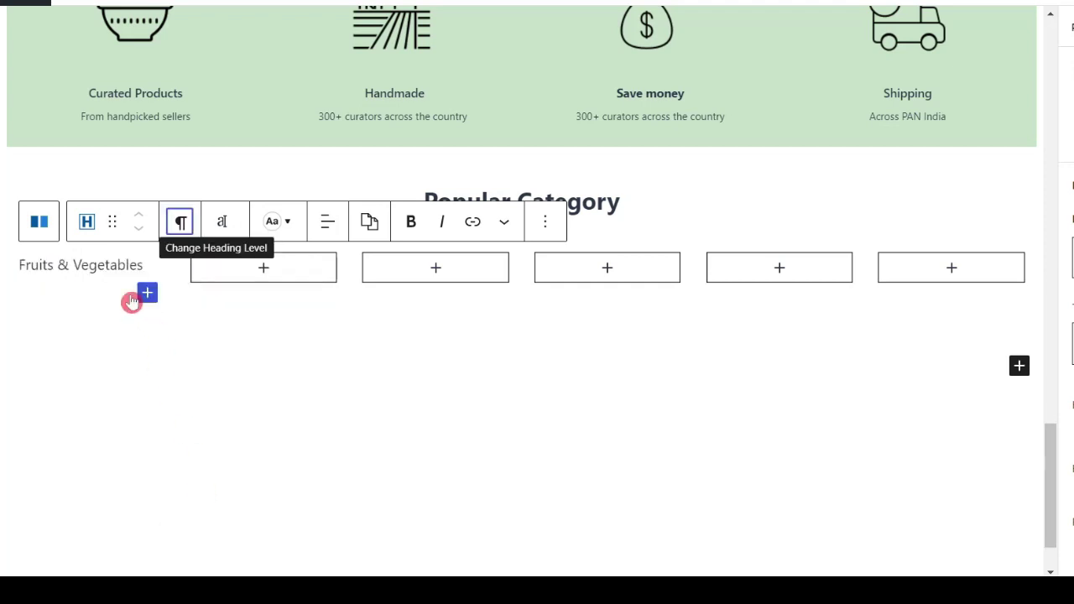
Step: Make the Fruits & Vegetables title bold and green
{"action": "triple_click", "coordinate": [56, 264]}
{"action": "key", "text": "ctrl+b"}
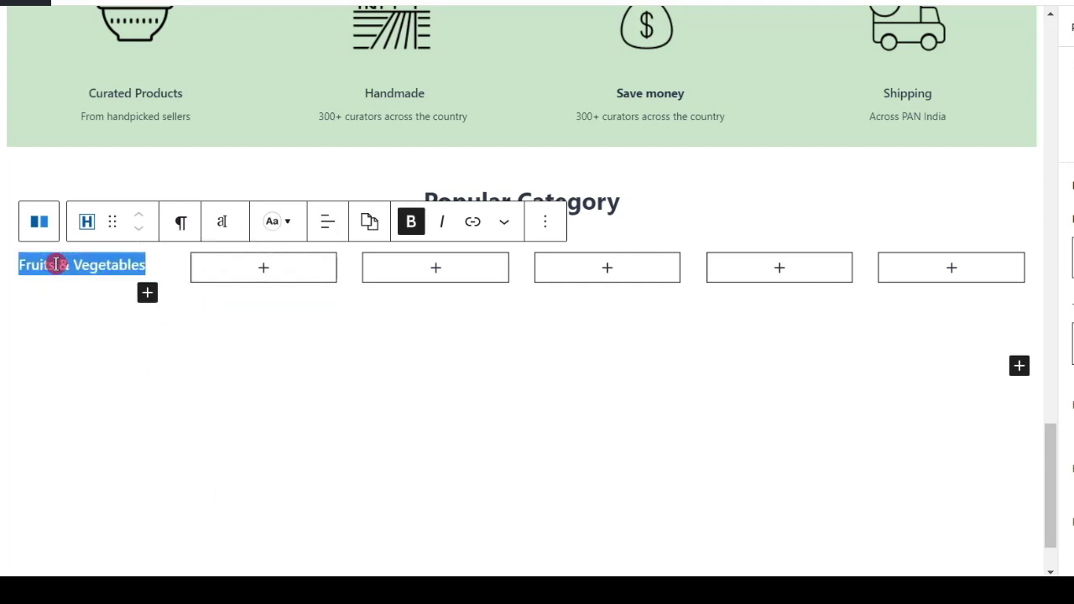
{"action": "left_click", "coordinate": [287, 227]}
{"action": "left_click", "coordinate": [292, 513]}
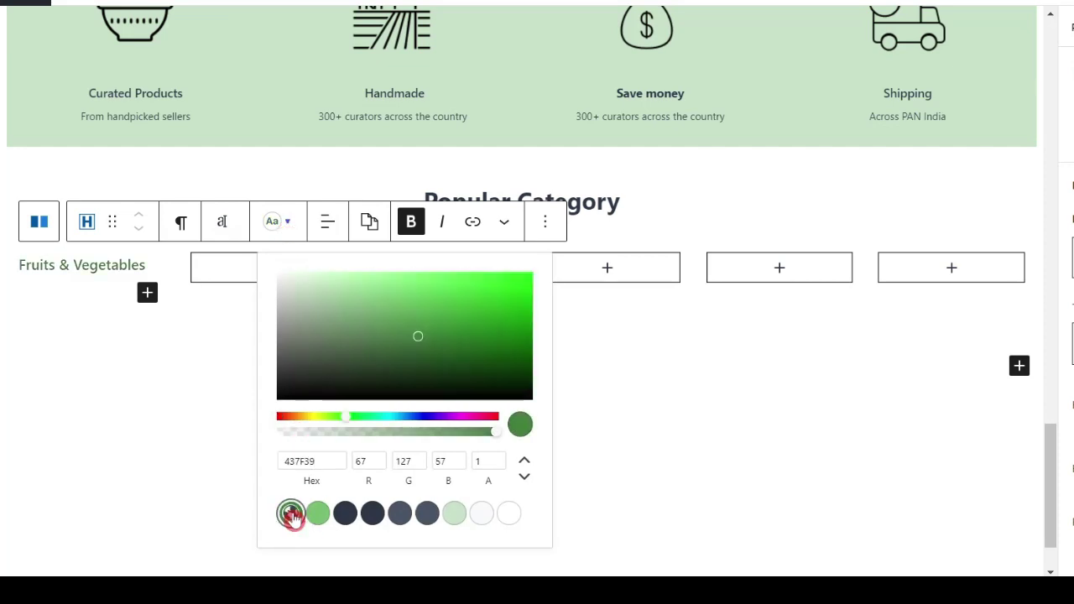
{"action": "left_click", "coordinate": [156, 364]}
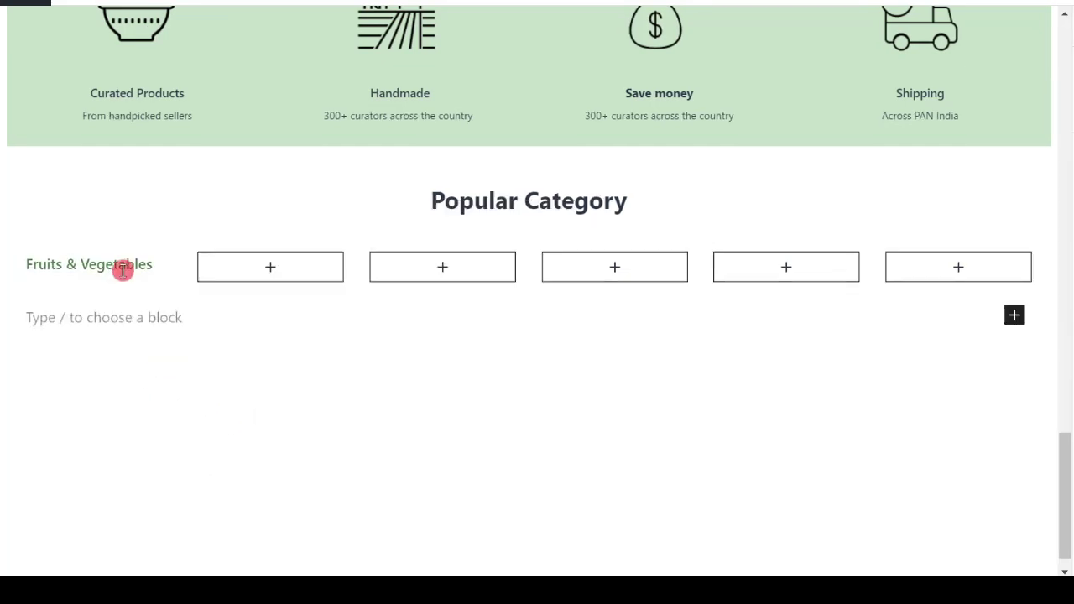
{"action": "left_click", "coordinate": [123, 270]}
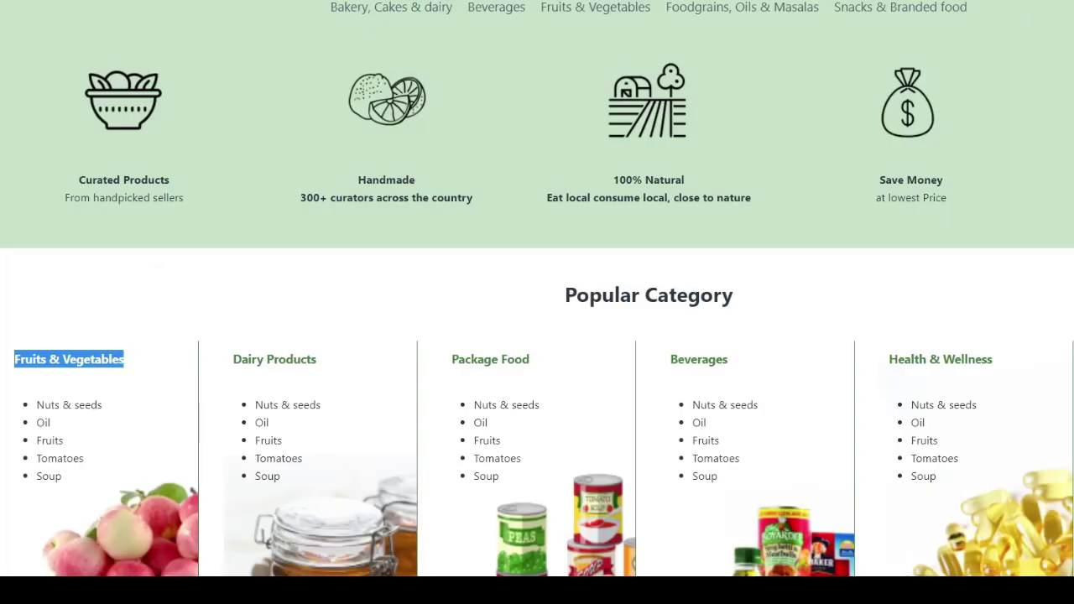
Step: Copy the five-item list from the preview and paste it under the title
{"action": "scroll", "coordinate": [152, 381], "scroll_direction": "down", "scroll_amount": 1}
{"action": "left_click_drag", "start_coordinate": [74, 393], "coordinate": [26, 321]}
{"action": "key", "text": "ctrl+c"}
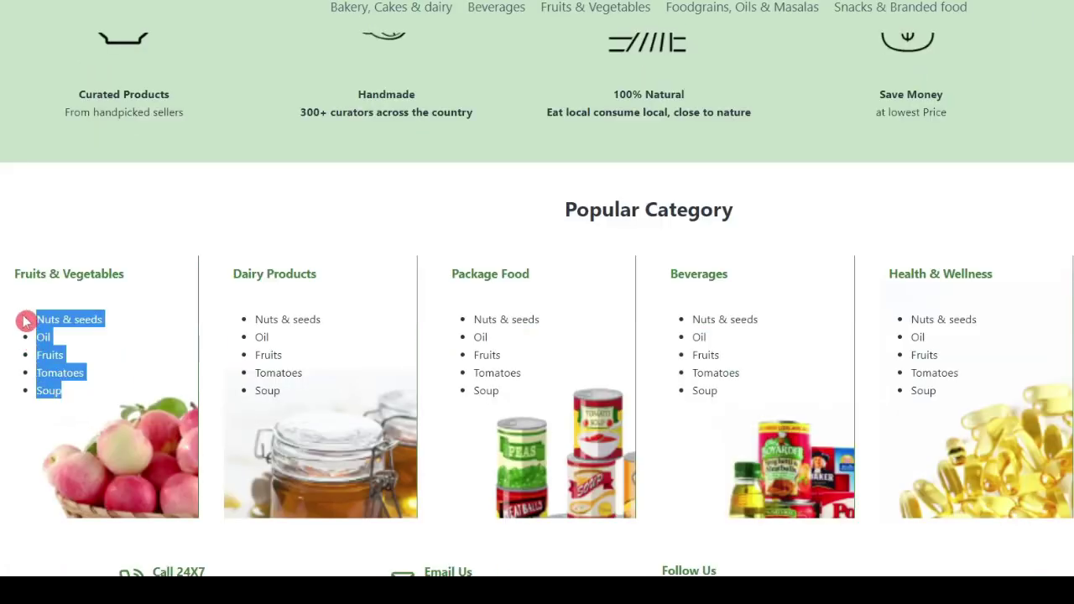
{"action": "left_click", "coordinate": [4, 369]}
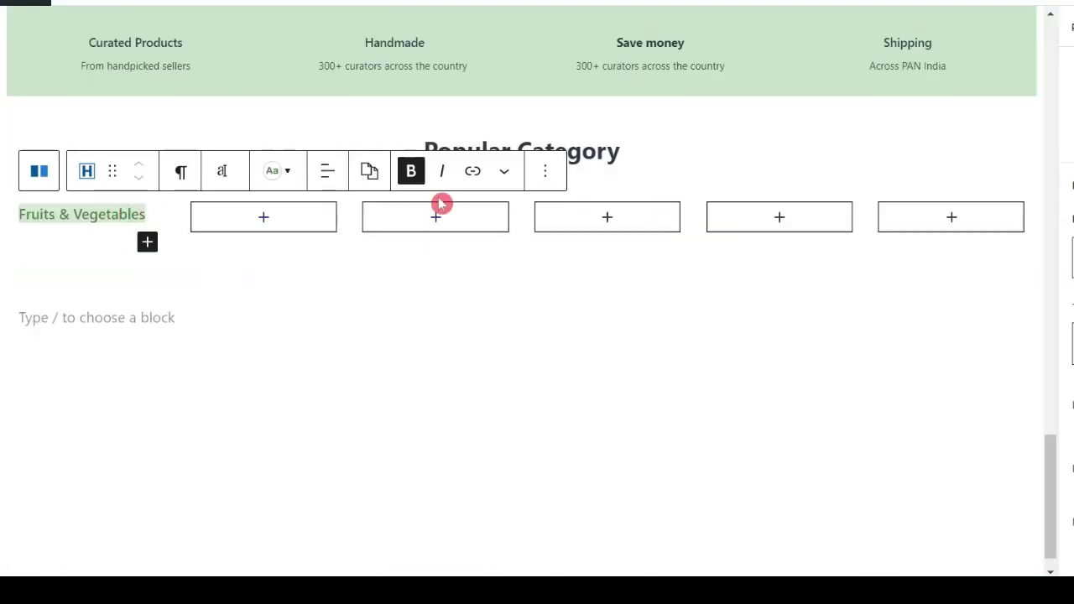
{"action": "key", "text": "Return"}
{"action": "key", "text": "ctrl+v"}
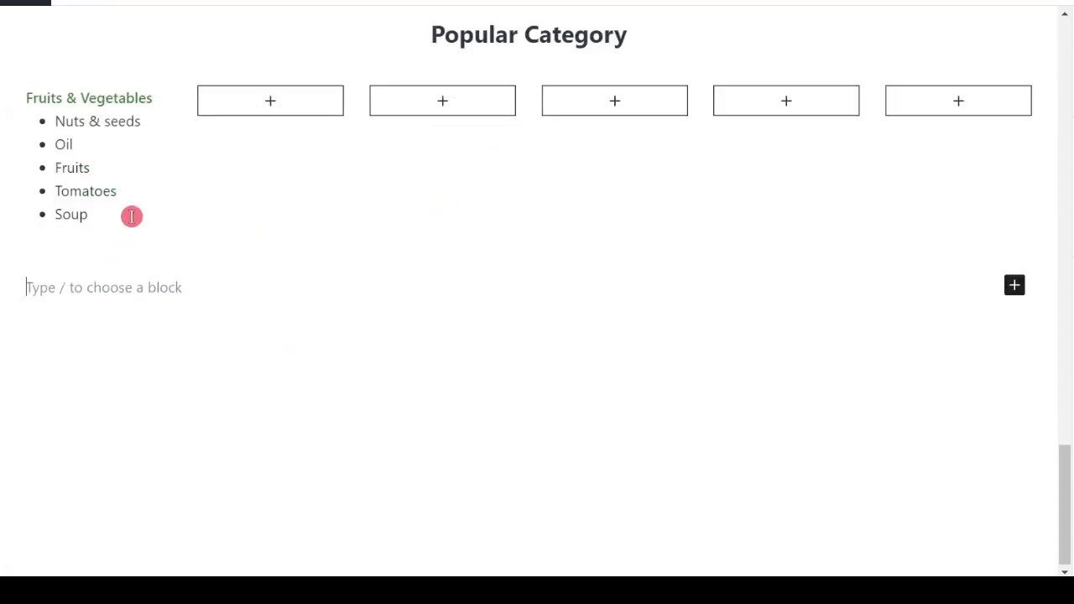
{"action": "scroll", "coordinate": [132, 215], "scroll_direction": "down", "scroll_amount": 1}
{"action": "left_click", "coordinate": [217, 576]}
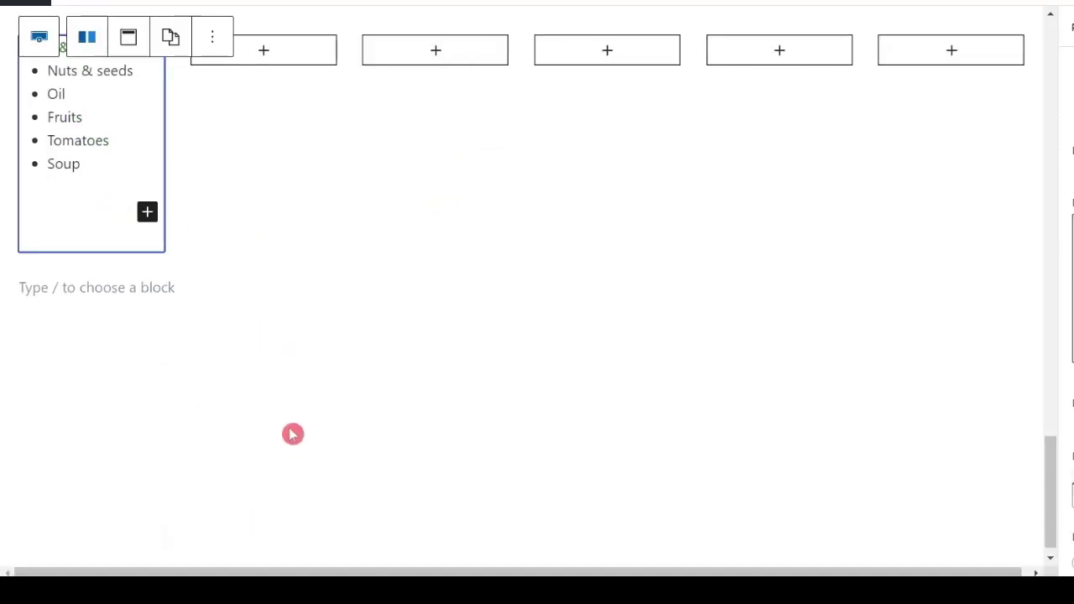
Step: Set the first column's section padding to 20 top, 5 right, 30 bottom, 5 left
{"action": "scroll", "coordinate": [1001, 403], "scroll_direction": "down", "scroll_amount": 1}
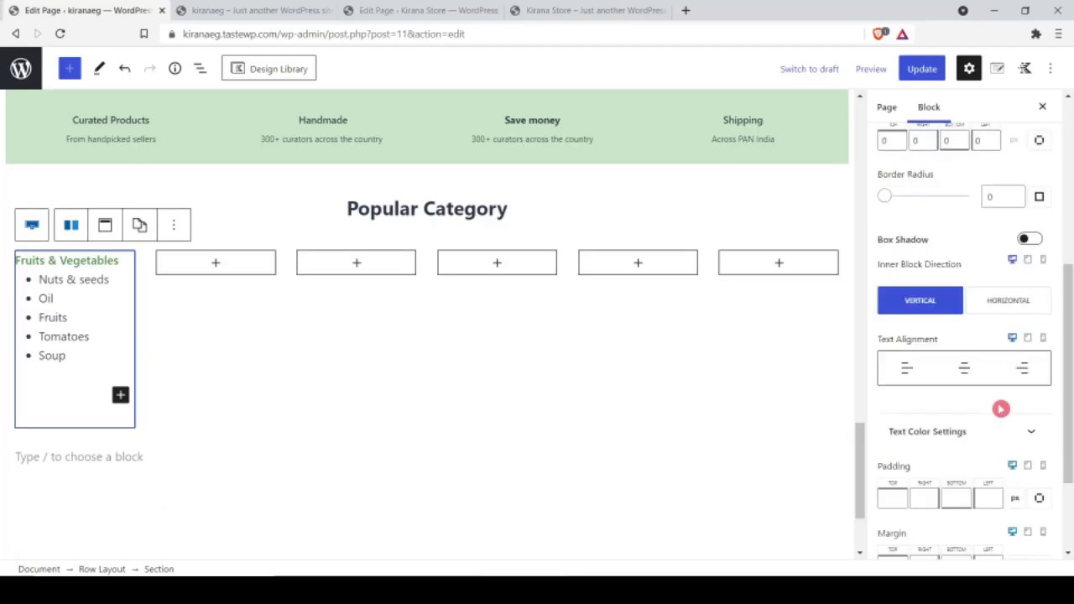
{"action": "scroll", "coordinate": [1000, 409], "scroll_direction": "down", "scroll_amount": 1}
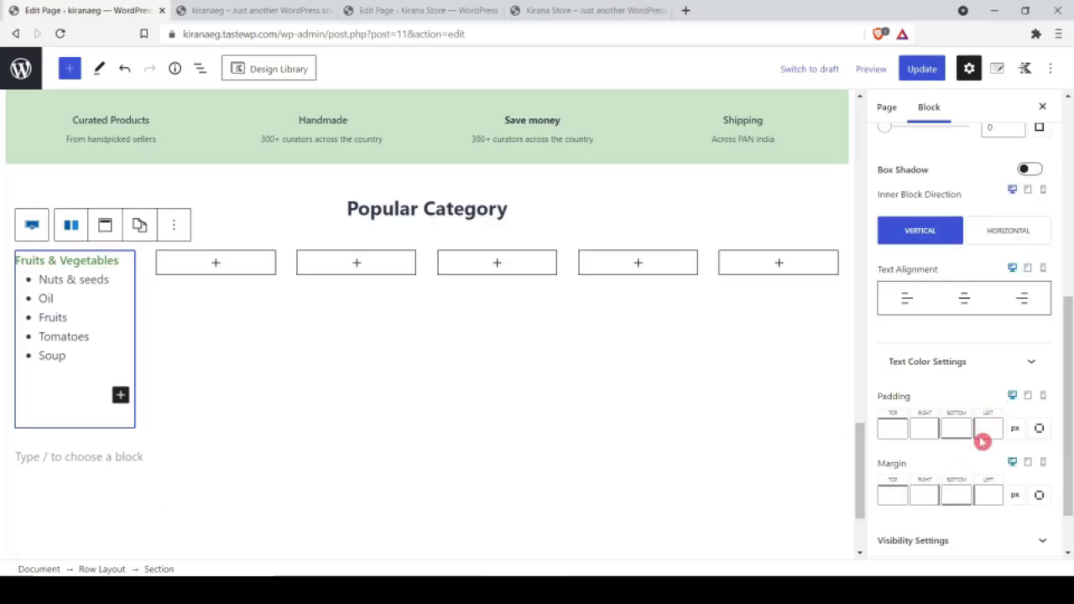
{"action": "left_click", "coordinate": [899, 434]}
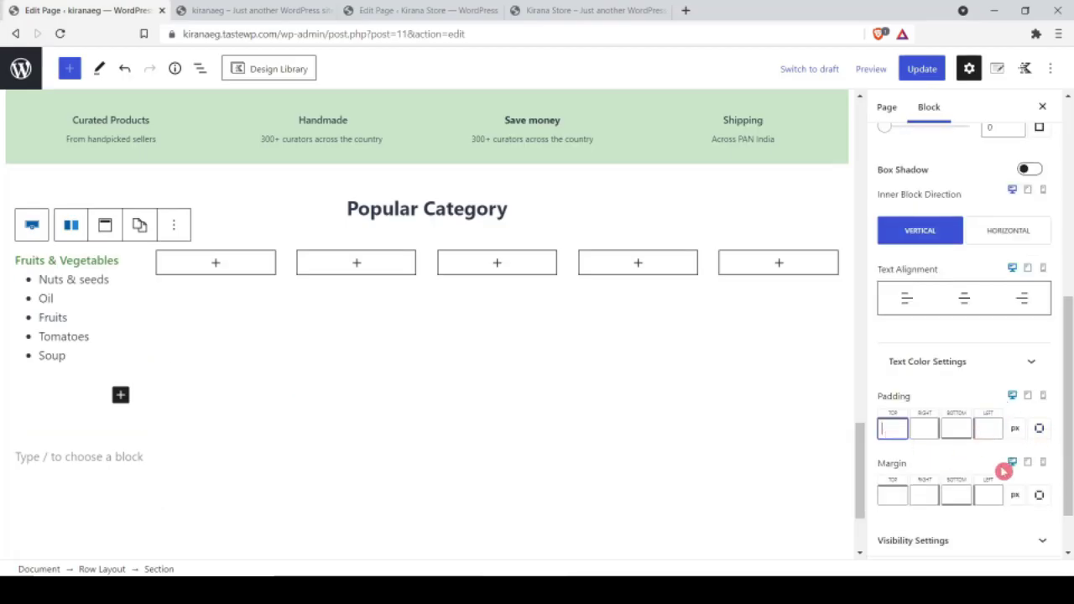
{"action": "type", "text": "20"}
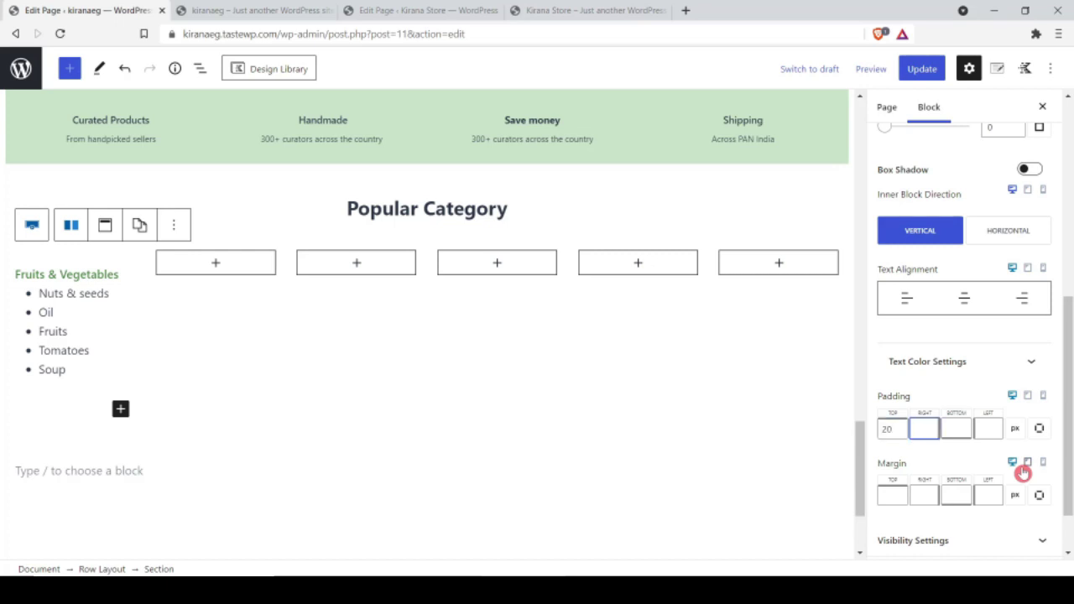
{"action": "type", "text": "5"}
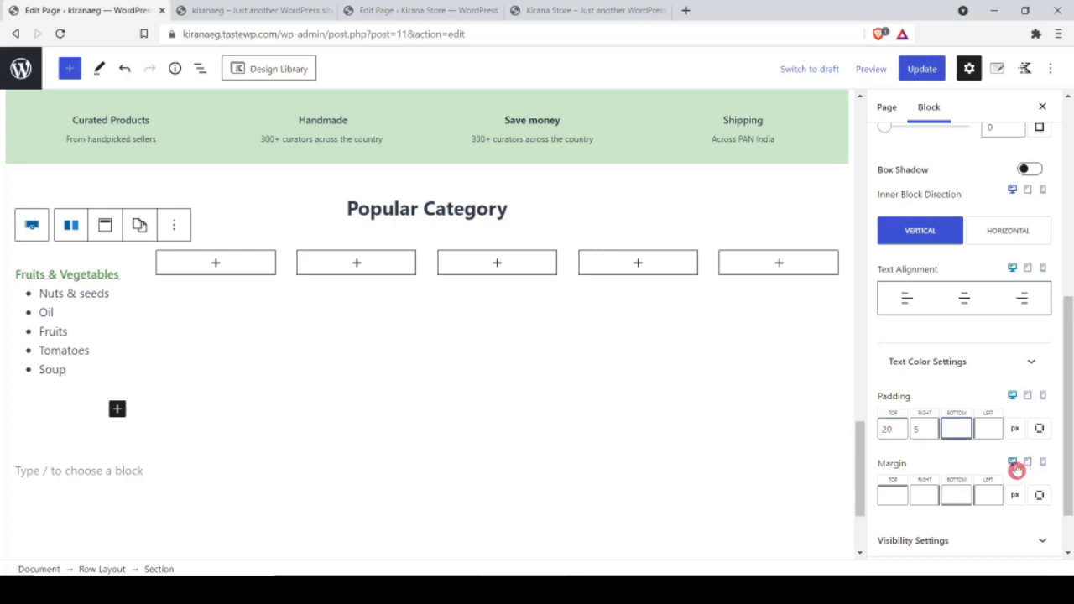
{"action": "type", "text": "30"}
{"action": "key", "text": "Tab"}
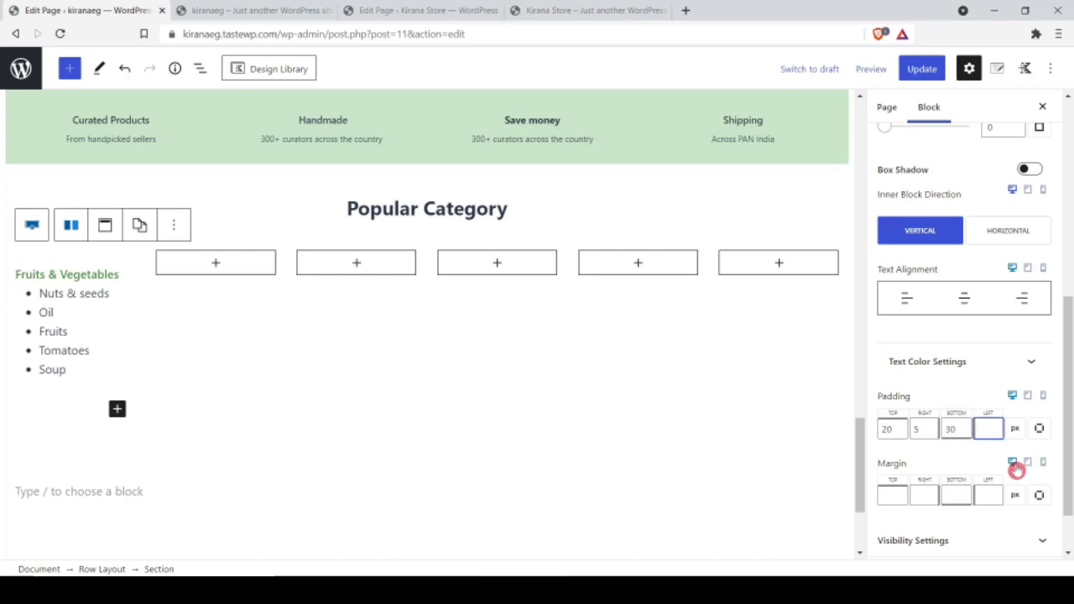
{"action": "type", "text": "5"}
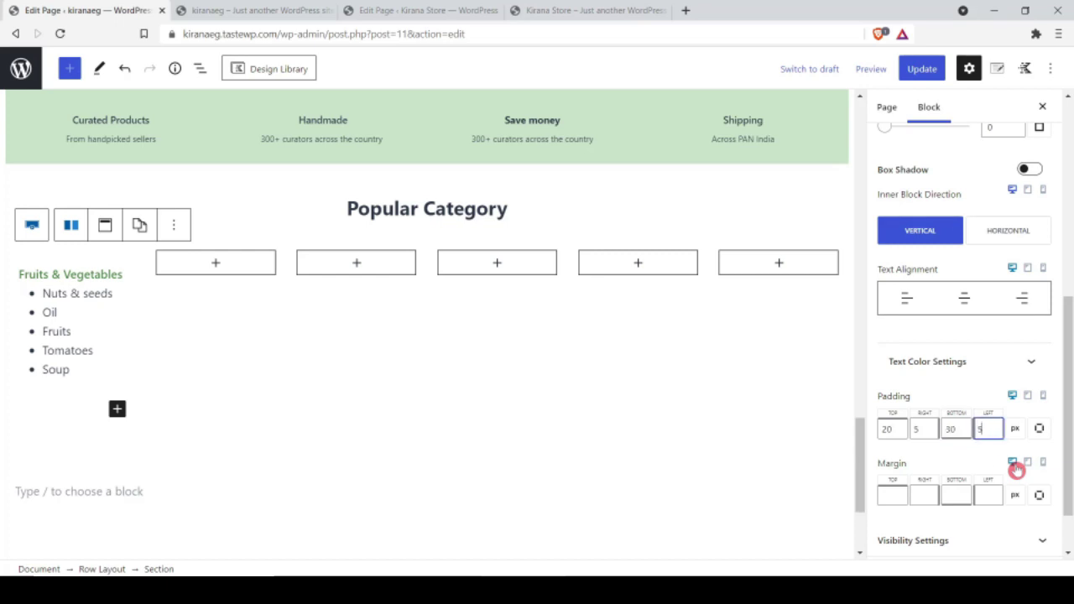
Step: Upload and set the apple-basket picture as the column's background image
{"action": "scroll", "coordinate": [972, 390], "scroll_direction": "up", "scroll_amount": 2}
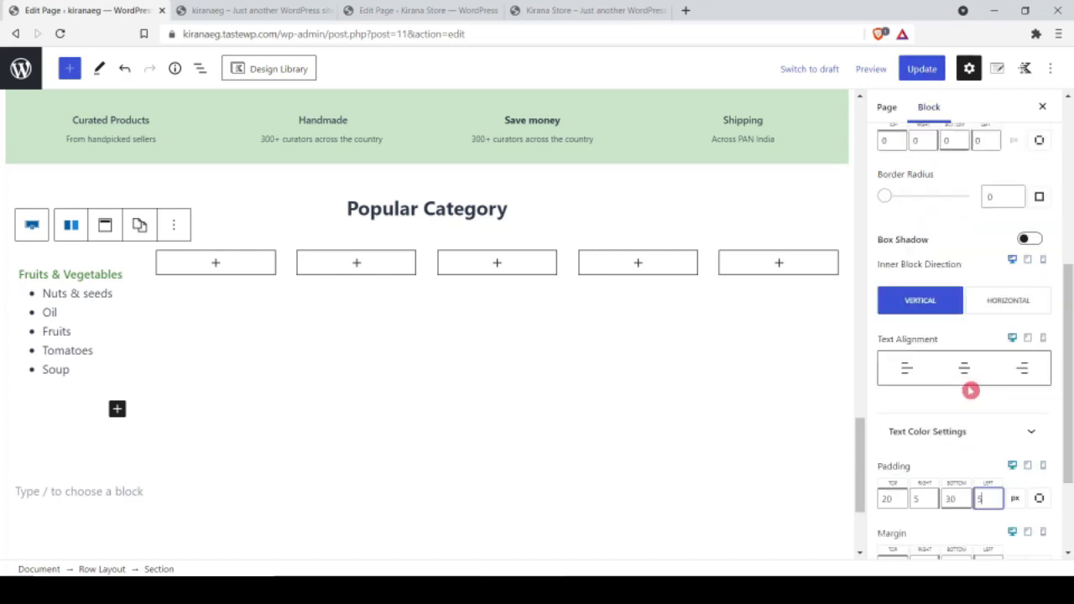
{"action": "scroll", "coordinate": [971, 381], "scroll_direction": "up", "scroll_amount": 5}
{"action": "left_click", "coordinate": [962, 304]}
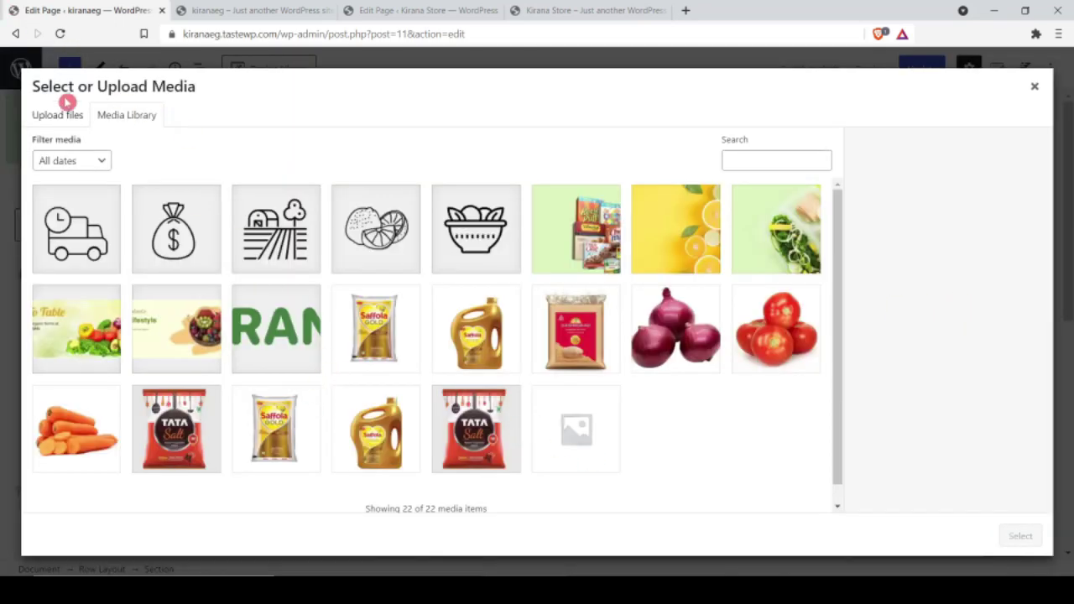
{"action": "left_click", "coordinate": [53, 116]}
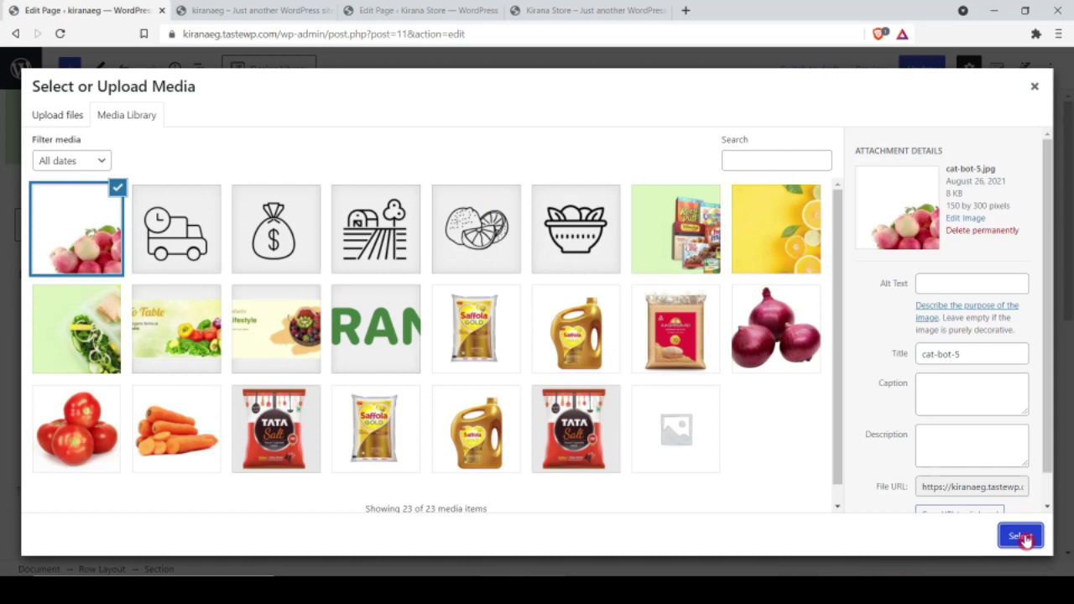
{"action": "left_click", "coordinate": [1019, 536]}
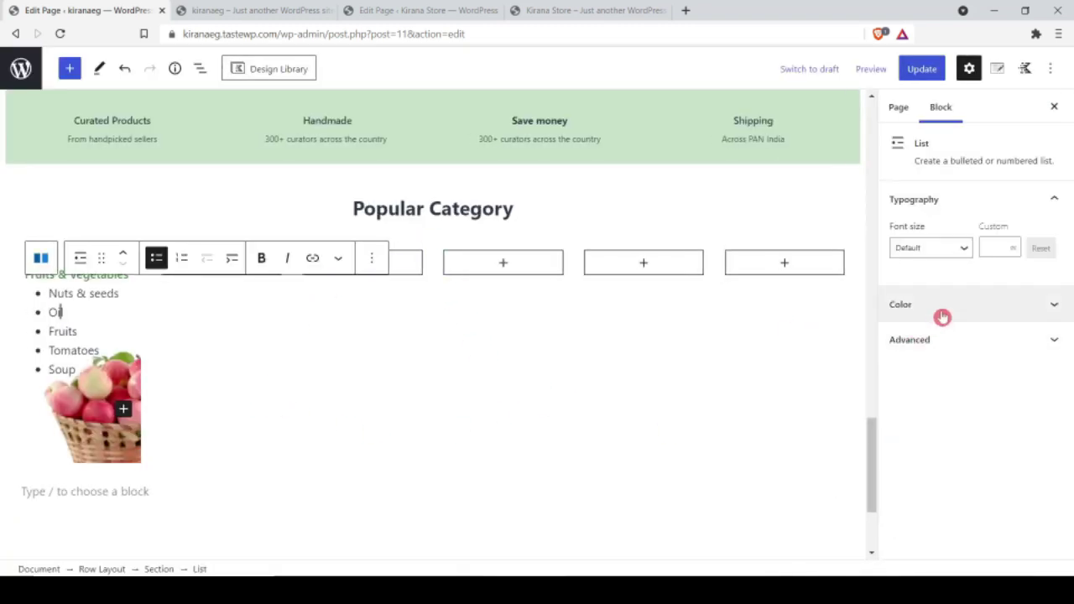
Step: Set the item list's custom font size to 13 and update the page
{"action": "left_click", "coordinate": [986, 248]}
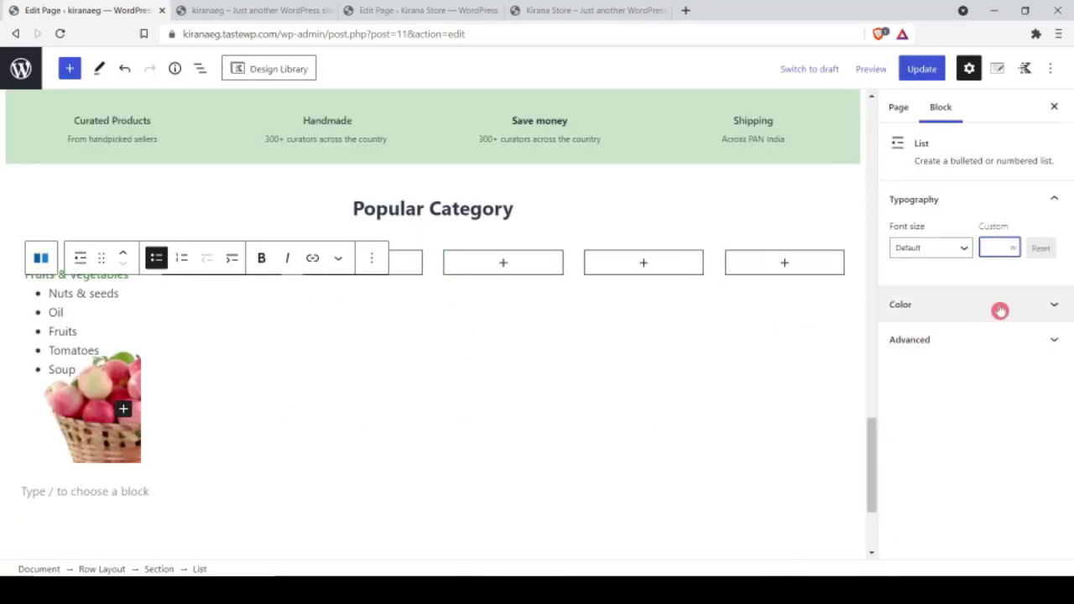
{"action": "type", "text": "12"}
{"action": "left_click", "coordinate": [1011, 245]}
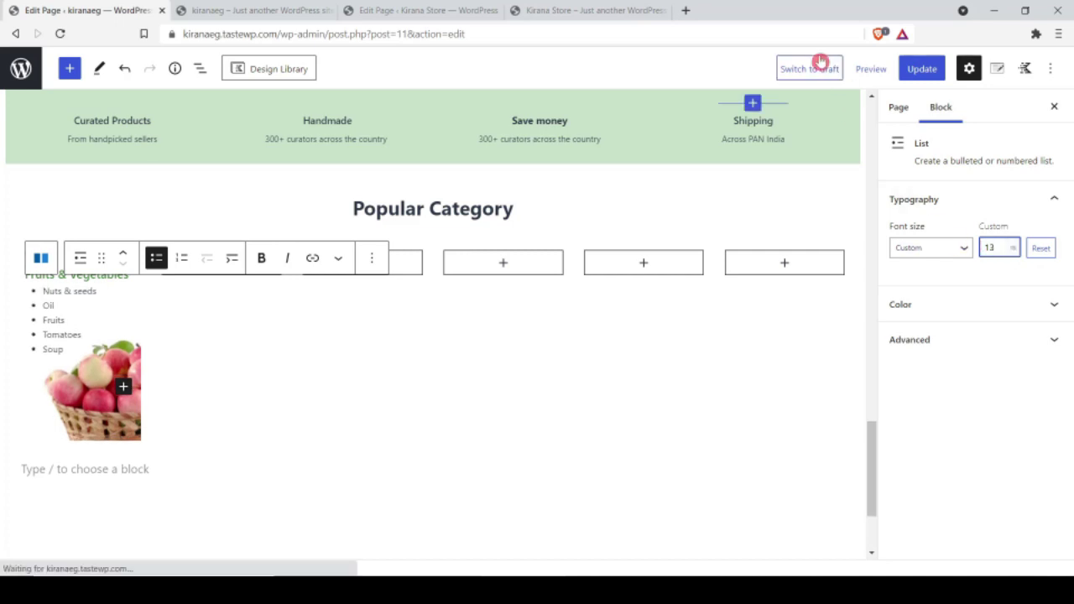
{"action": "left_click", "coordinate": [921, 70]}
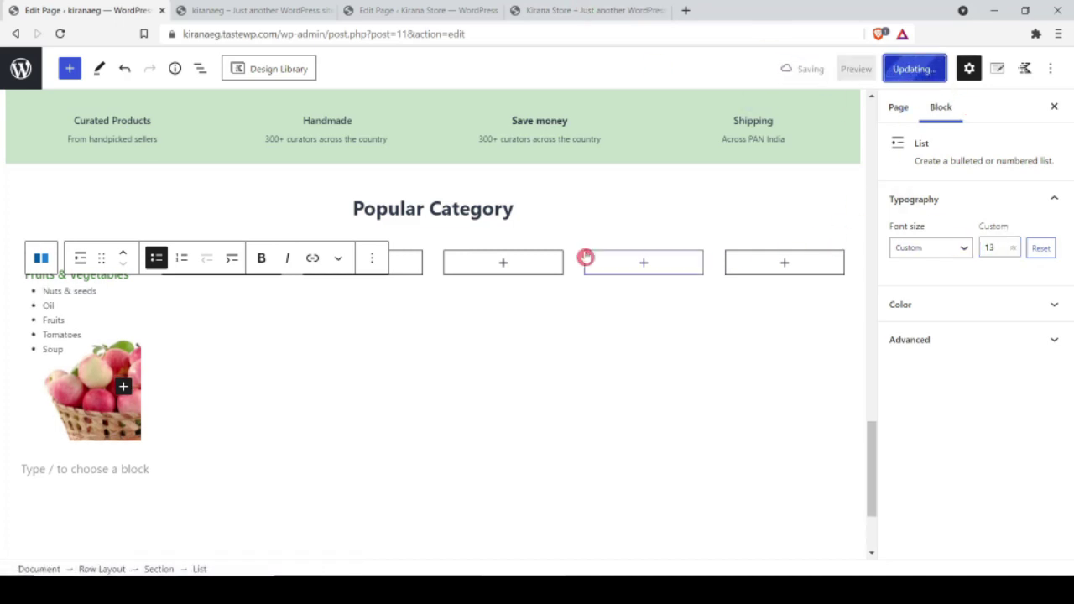
Step: Reload the live site, then set the first column's padding to 10 top and 140 bottom
{"action": "left_click", "coordinate": [263, 9]}
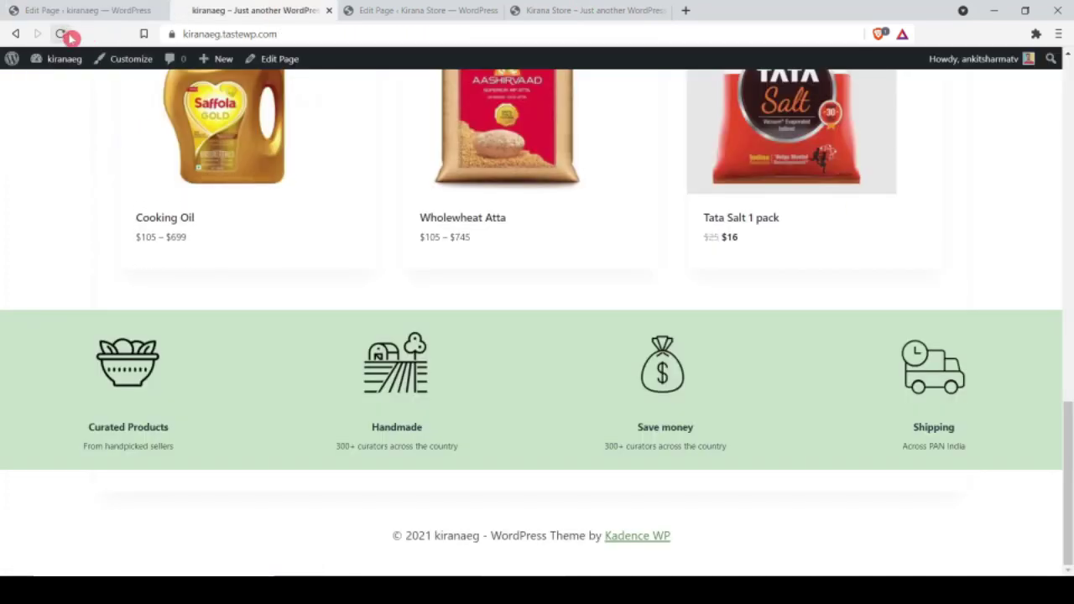
{"action": "left_click", "coordinate": [60, 34]}
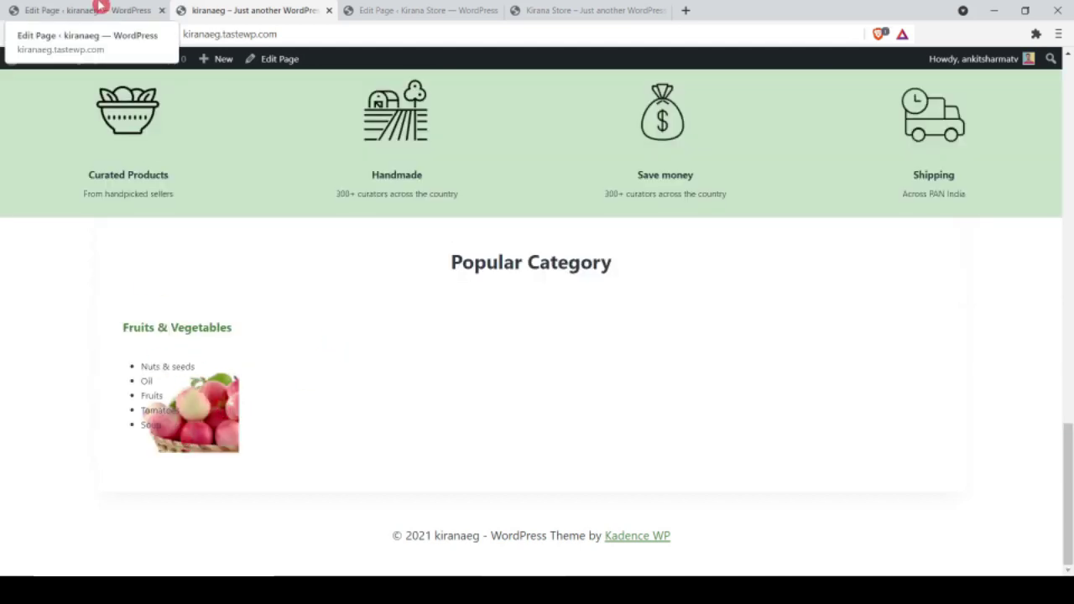
{"action": "left_click", "coordinate": [99, 9]}
{"action": "left_click", "coordinate": [159, 569]}
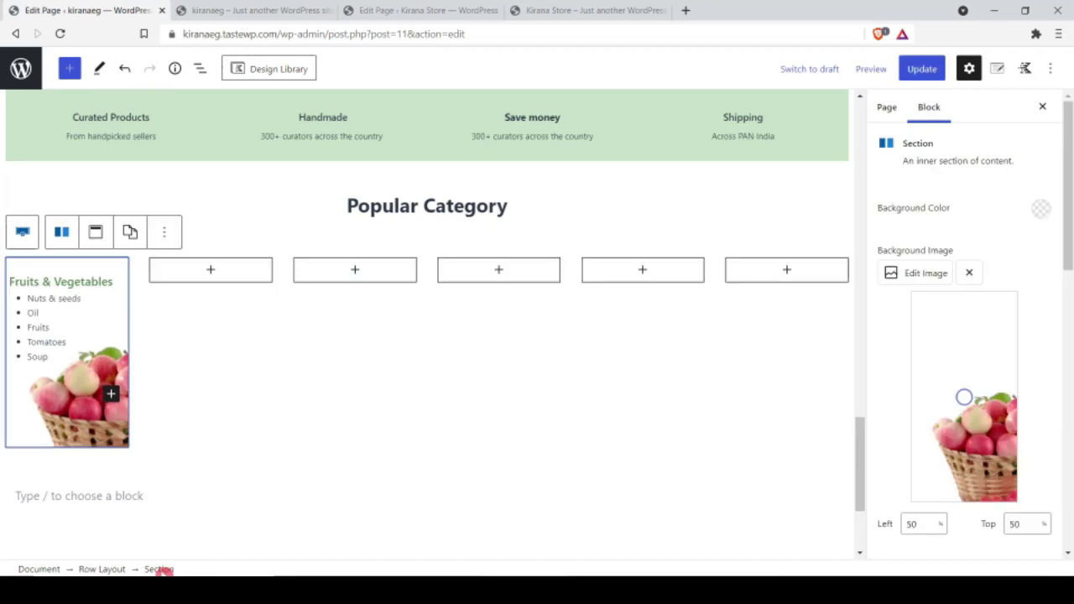
{"action": "scroll", "coordinate": [1002, 328], "scroll_direction": "down", "scroll_amount": 10}
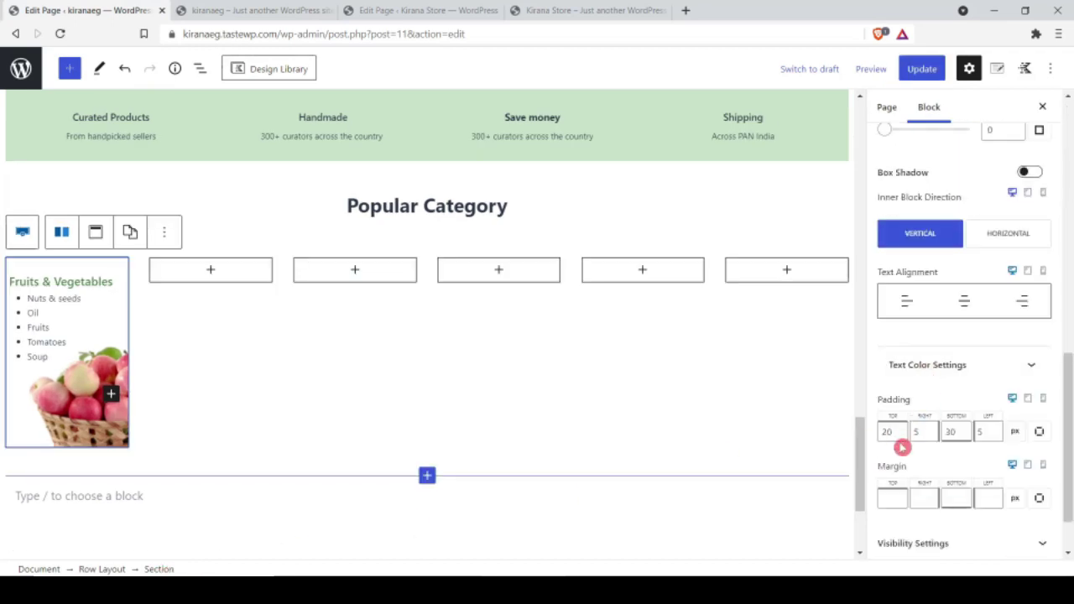
{"action": "left_click", "coordinate": [888, 431]}
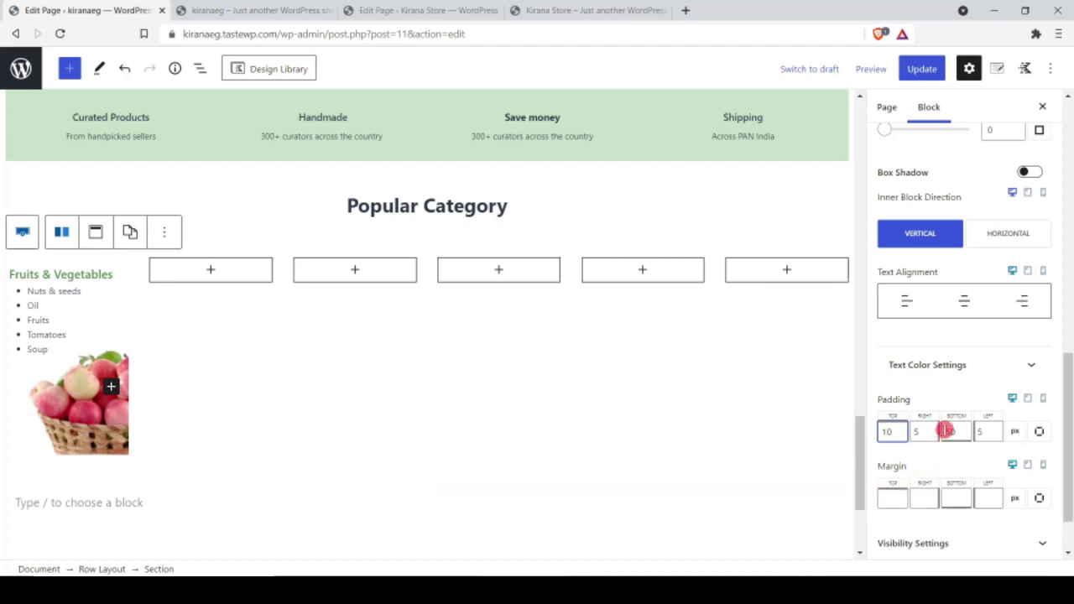
{"action": "left_click", "coordinate": [947, 431]}
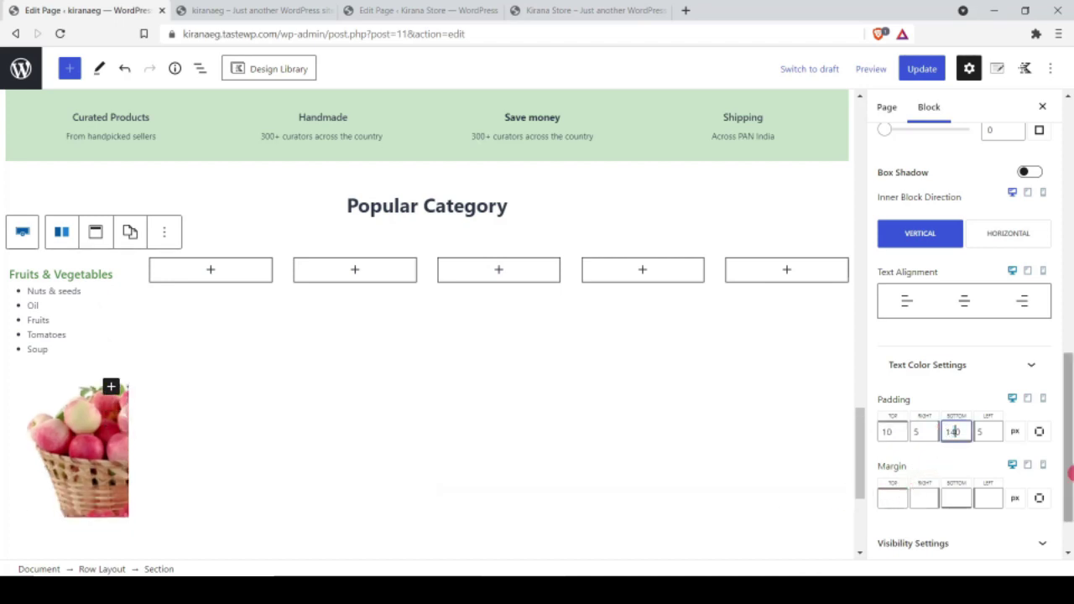
{"action": "left_click", "coordinate": [95, 411]}
Step: Update the page, view it live, and open the Kirana Store reference preview
{"action": "left_click", "coordinate": [921, 69]}
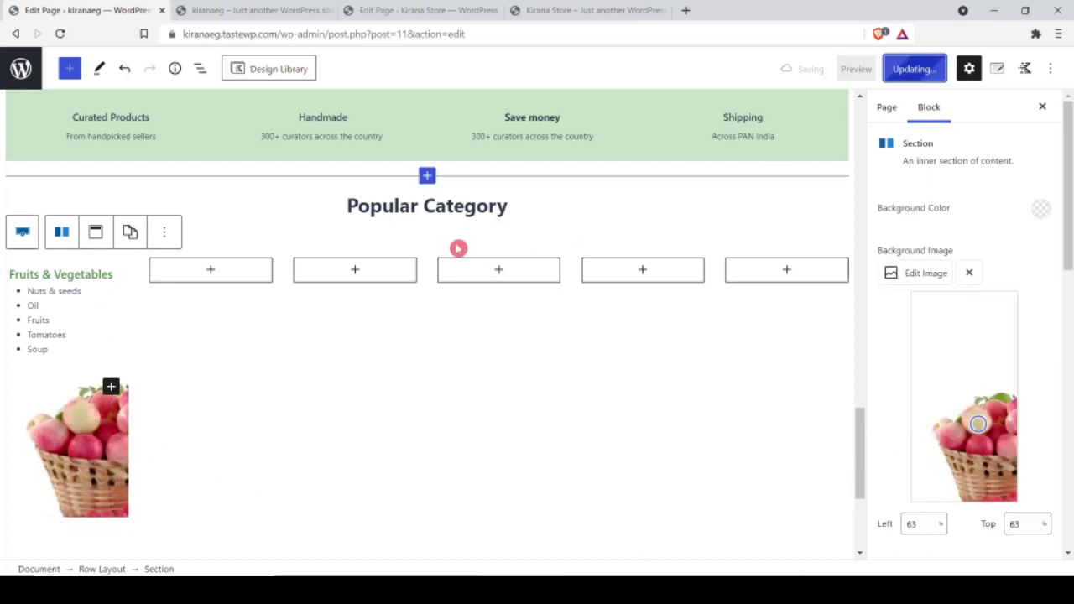
{"action": "left_click", "coordinate": [198, 8]}
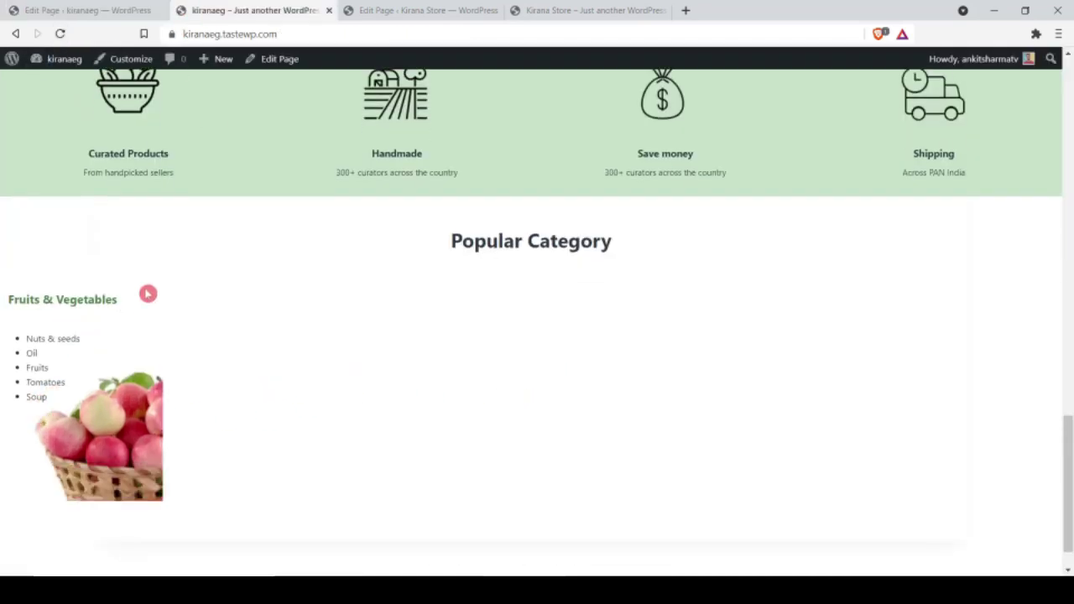
{"action": "left_click", "coordinate": [562, 9]}
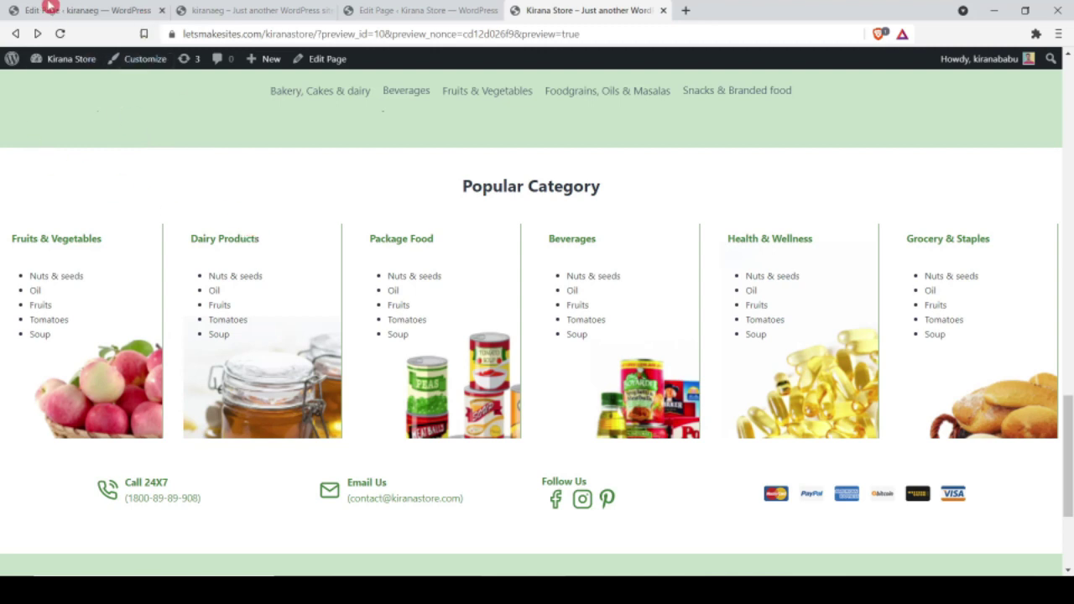
Step: Give the Fruits & Vegetables column a 1px right border in green 437F39 and update
{"action": "left_click", "coordinate": [51, 10]}
{"action": "left_click", "coordinate": [85, 513]}
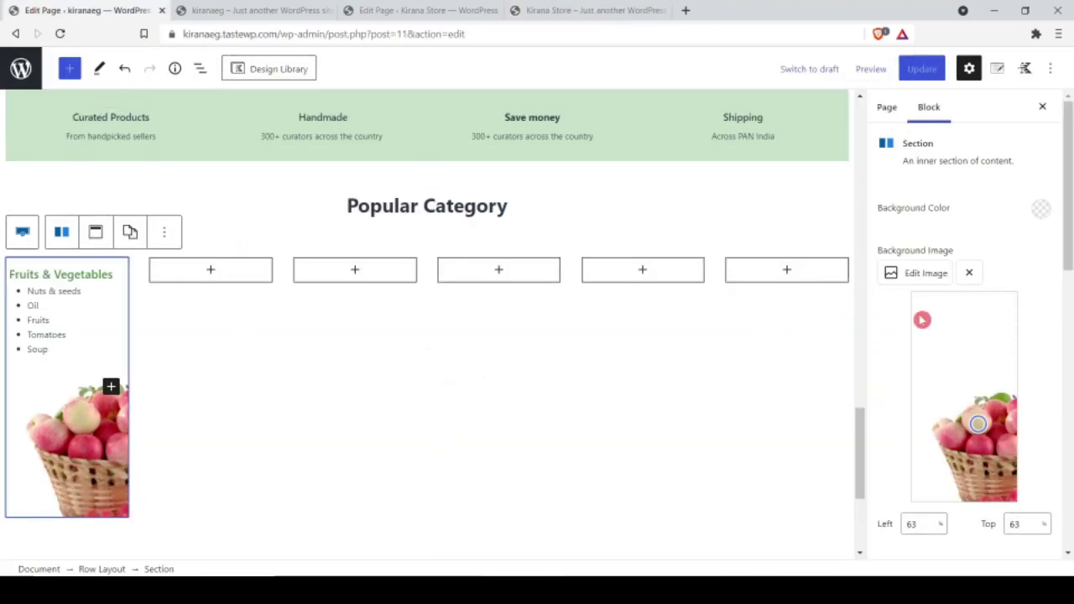
{"action": "scroll", "coordinate": [944, 334], "scroll_direction": "down", "scroll_amount": 4}
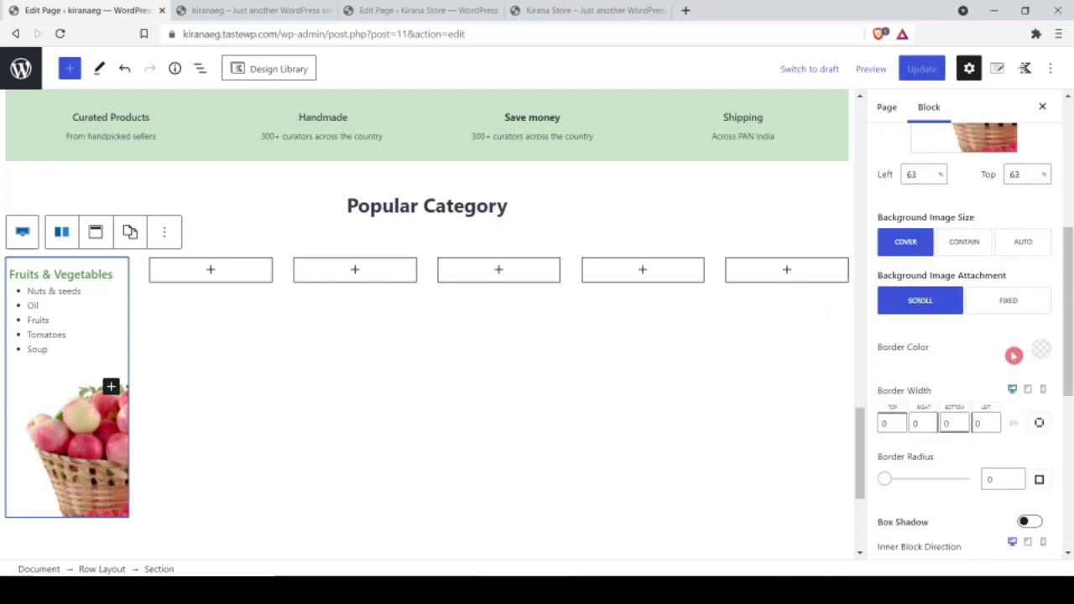
{"action": "left_click", "coordinate": [1039, 350]}
{"action": "left_click", "coordinate": [852, 311]}
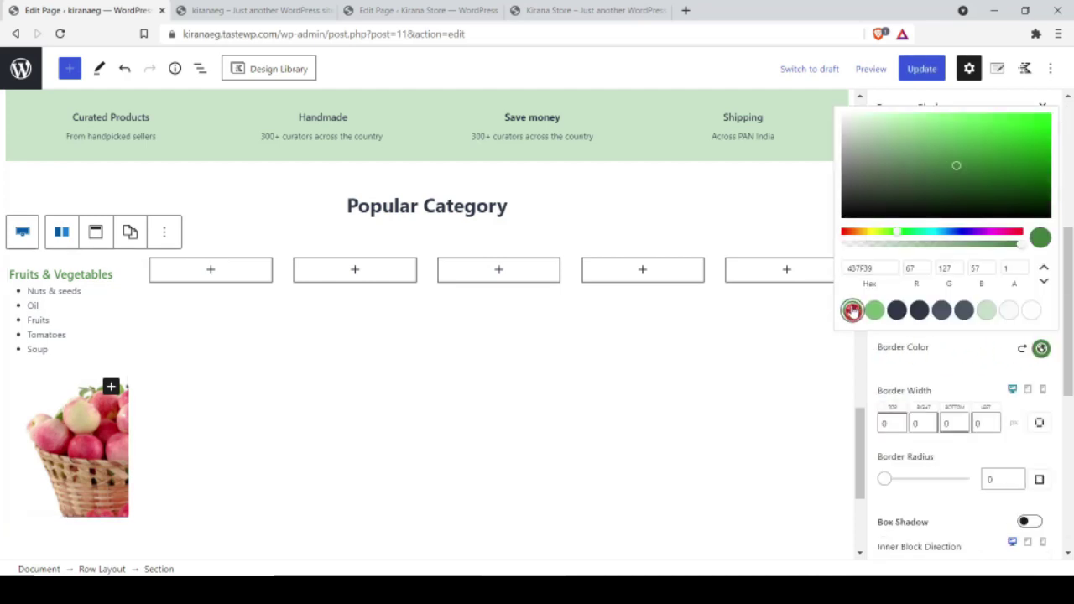
{"action": "left_click", "coordinate": [956, 378]}
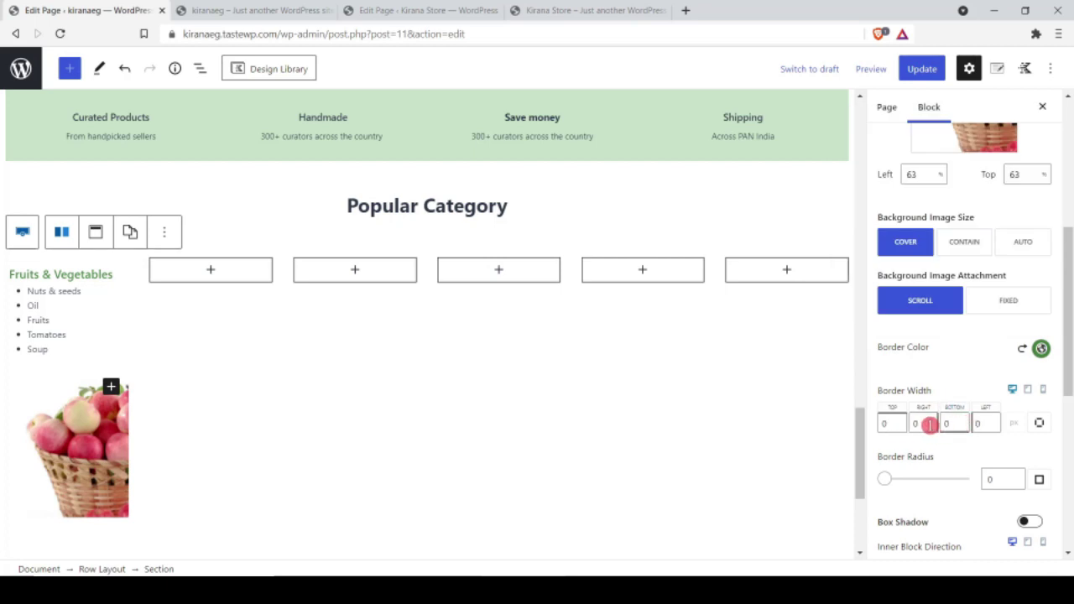
{"action": "left_click", "coordinate": [925, 423]}
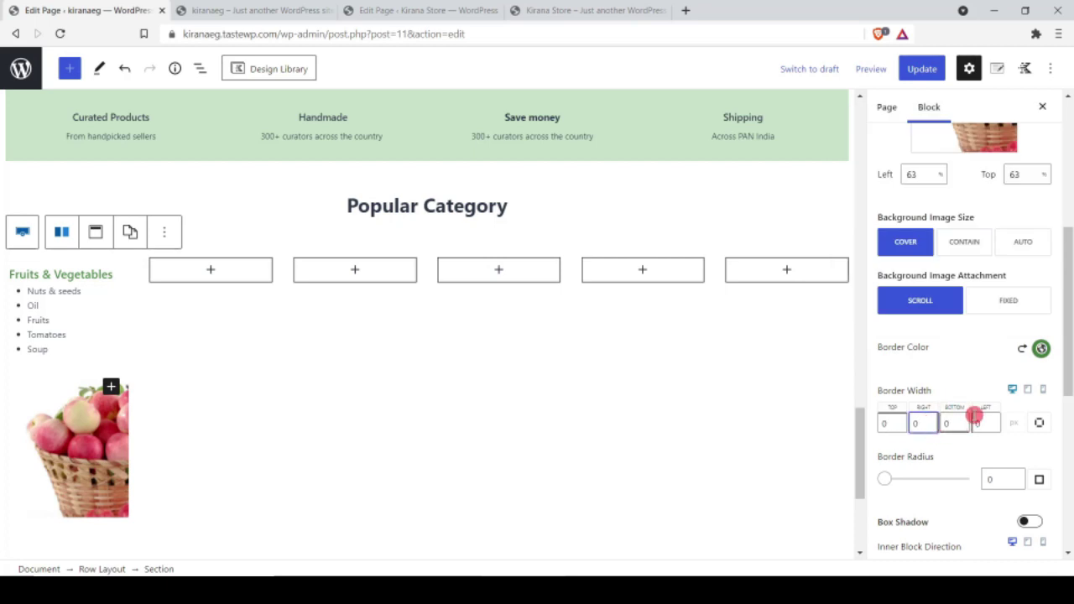
{"action": "type", "text": "1"}
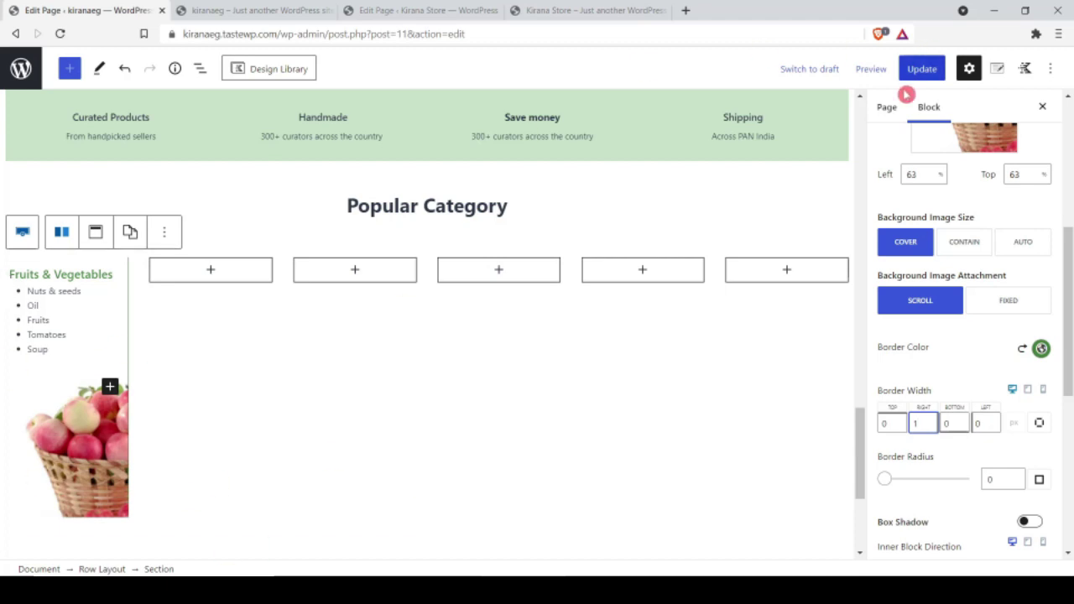
{"action": "left_click", "coordinate": [922, 69]}
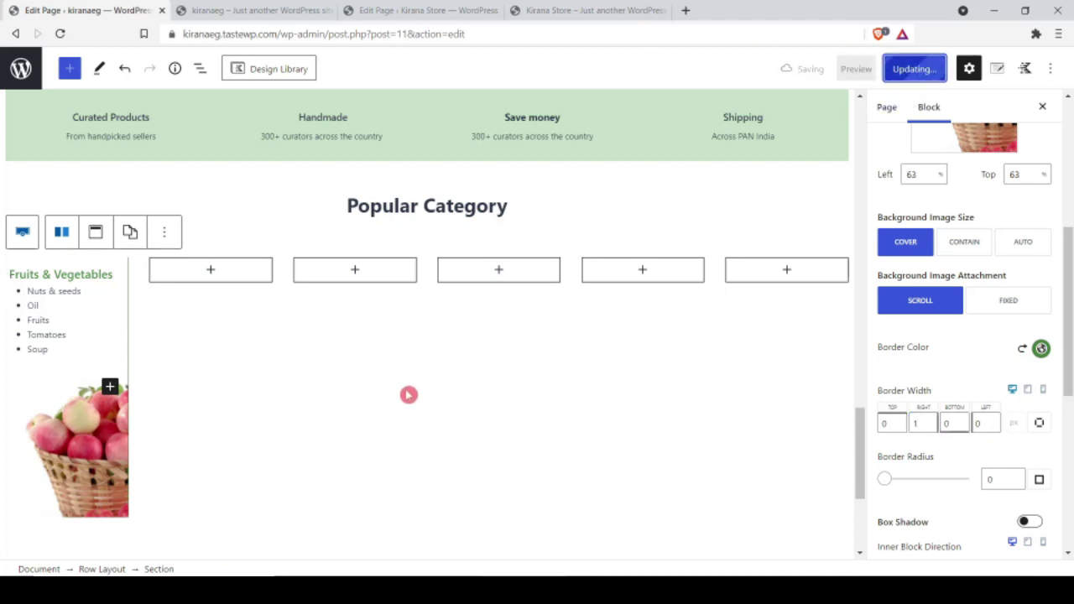
Step: Reduce the column's bottom padding to 130, update, and check the live page
{"action": "scroll", "coordinate": [956, 412], "scroll_direction": "down", "scroll_amount": 3}
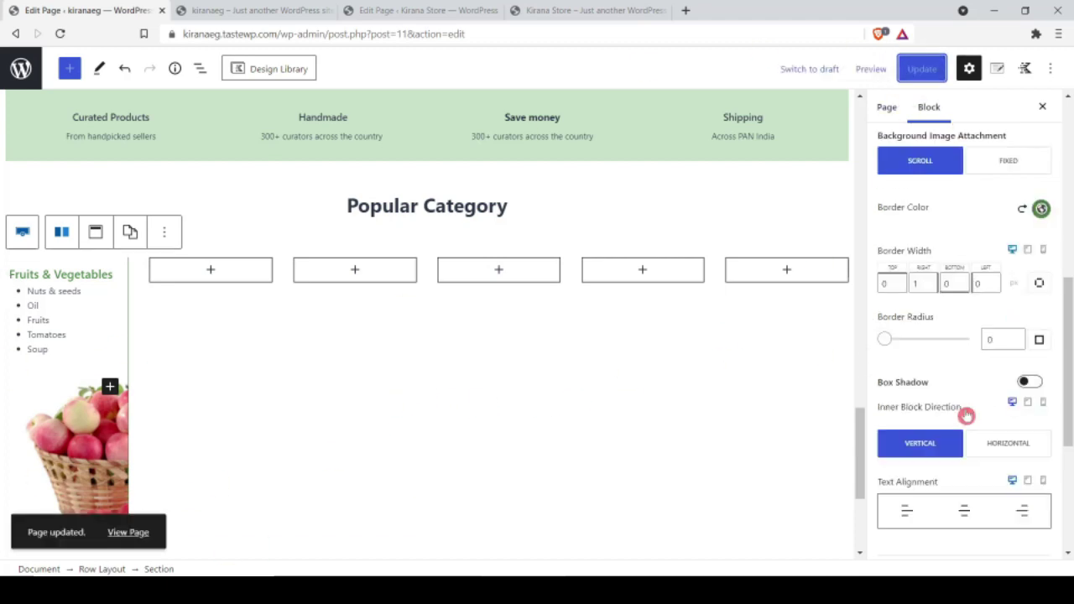
{"action": "left_click", "coordinate": [952, 501]}
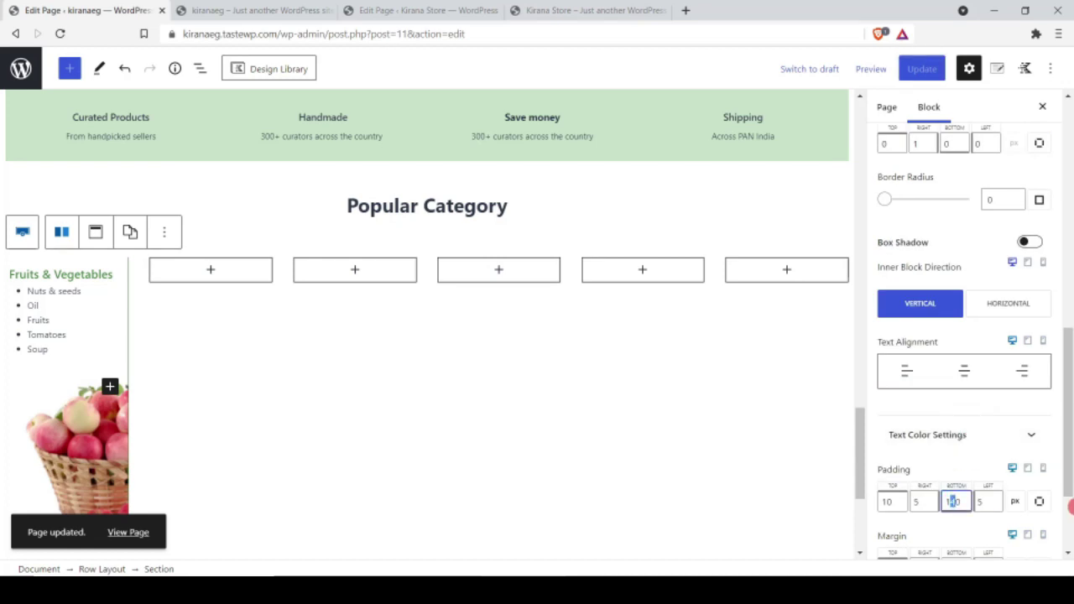
{"action": "type", "text": "2"}
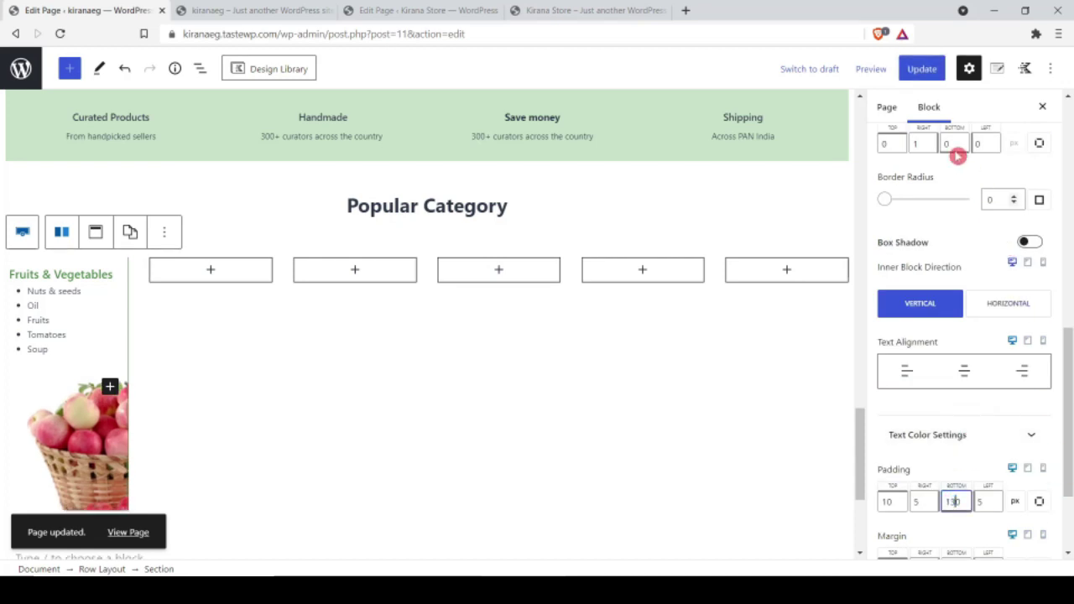
{"action": "left_click", "coordinate": [919, 68]}
{"action": "left_click", "coordinate": [252, 10]}
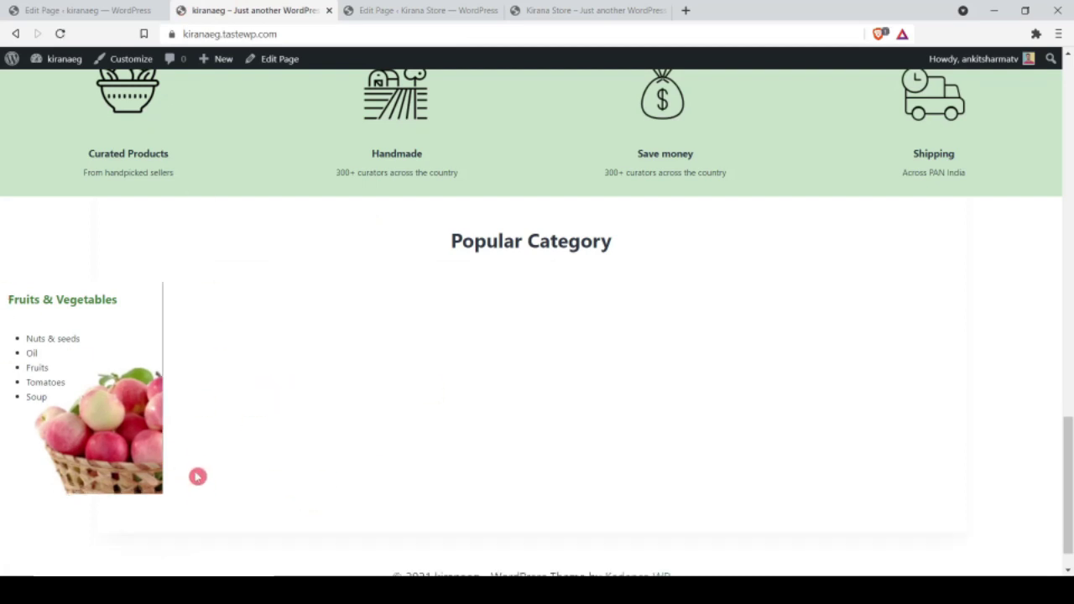
{"action": "key", "text": "ctrl+shift+Tab"}
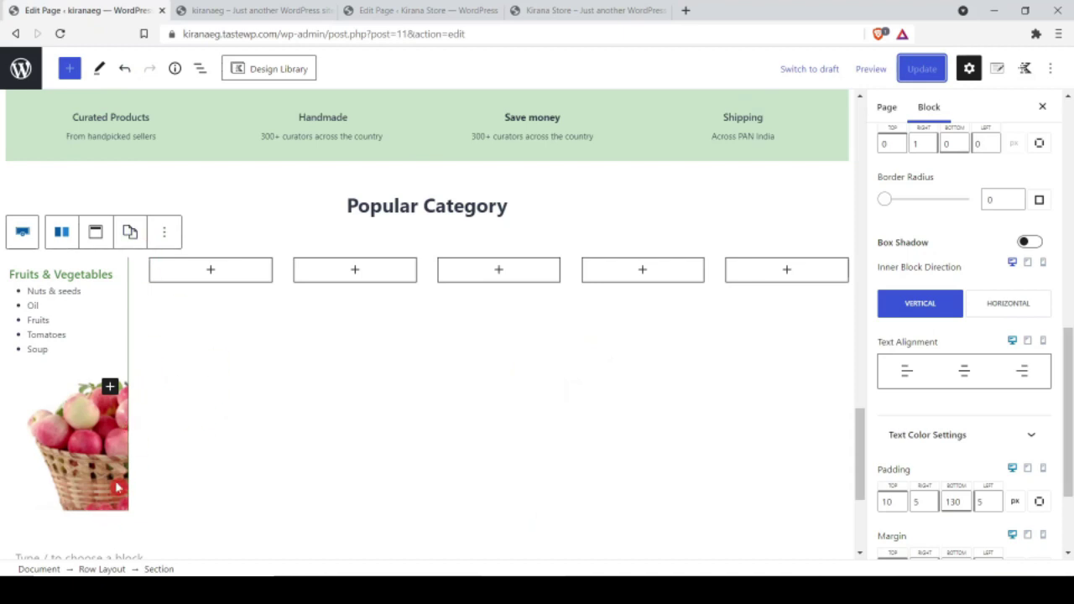
Step: Copy the Fruits & Vegetables column's styles and paste them onto the next two columns
{"action": "left_click", "coordinate": [100, 520]}
{"action": "left_click", "coordinate": [69, 468]}
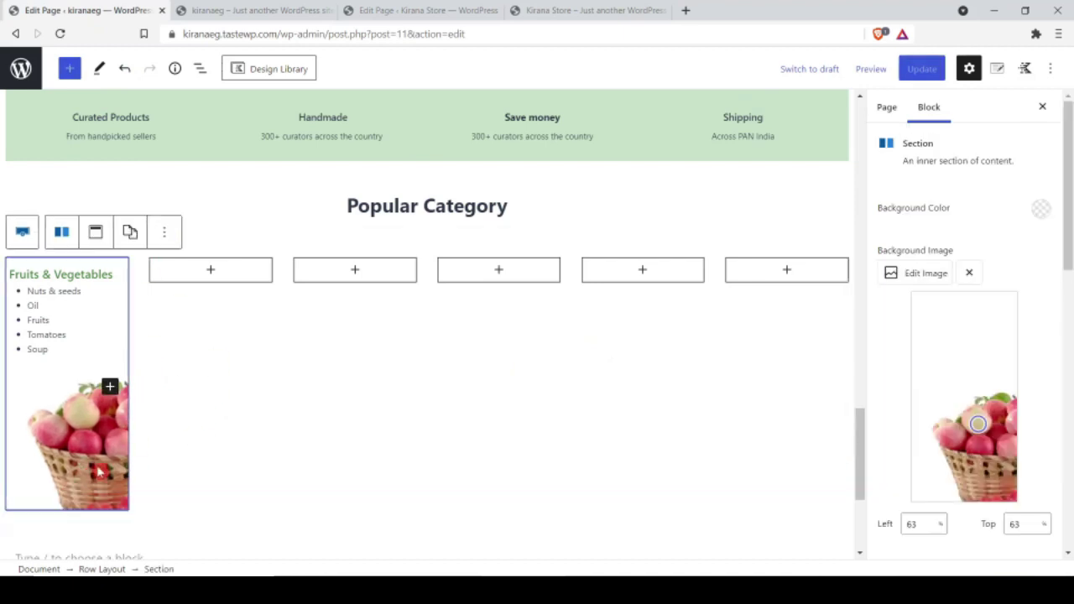
{"action": "left_click", "coordinate": [129, 233]}
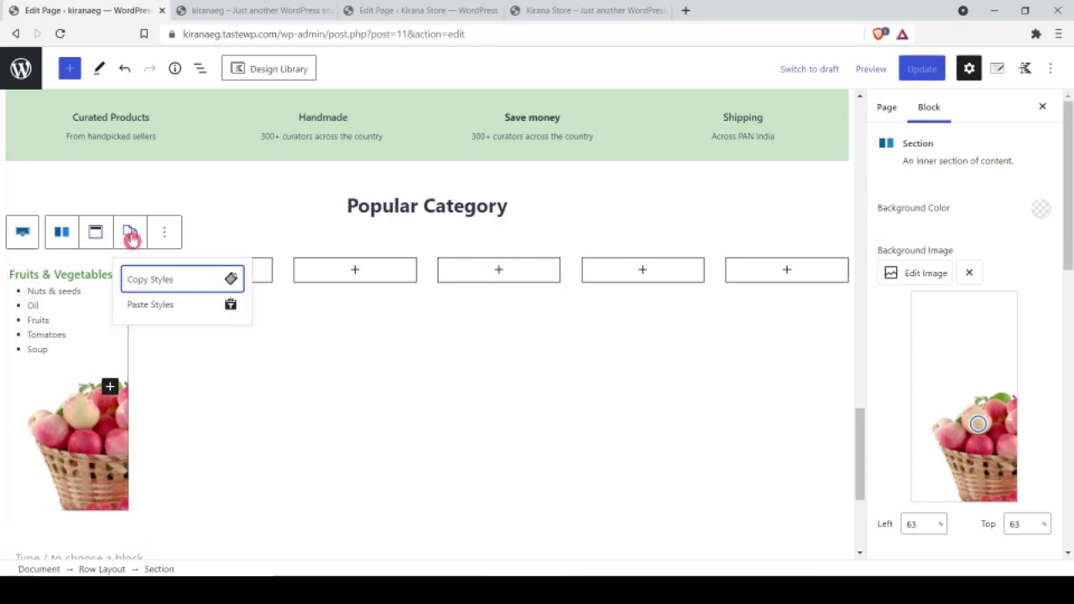
{"action": "left_click", "coordinate": [147, 279]}
{"action": "left_click", "coordinate": [262, 278]}
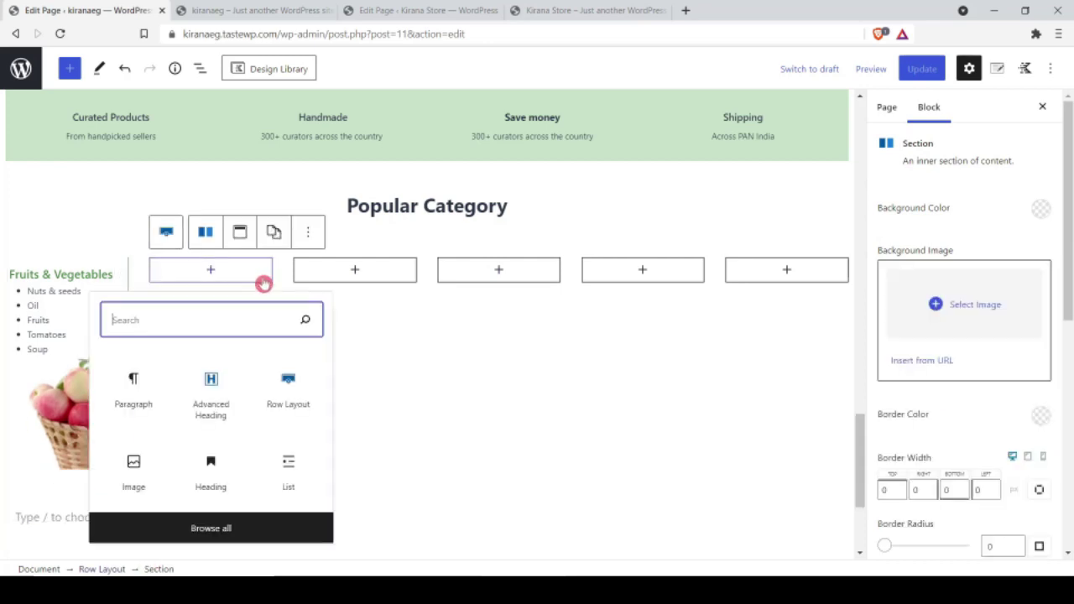
{"action": "left_click", "coordinate": [275, 232]}
{"action": "left_click", "coordinate": [295, 306]}
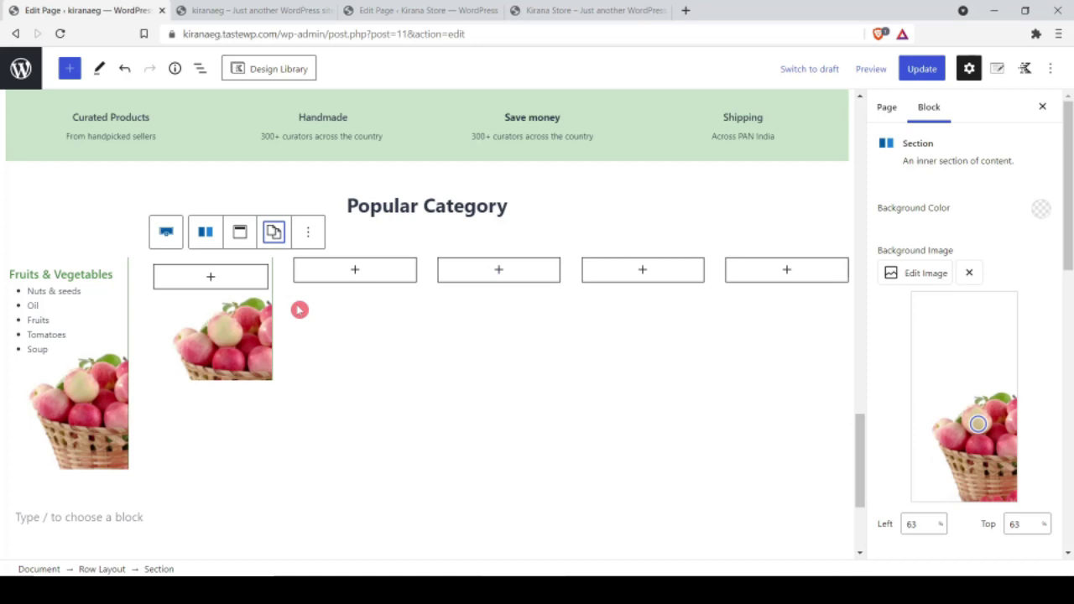
{"action": "left_click", "coordinate": [408, 282]}
{"action": "left_click", "coordinate": [417, 239]}
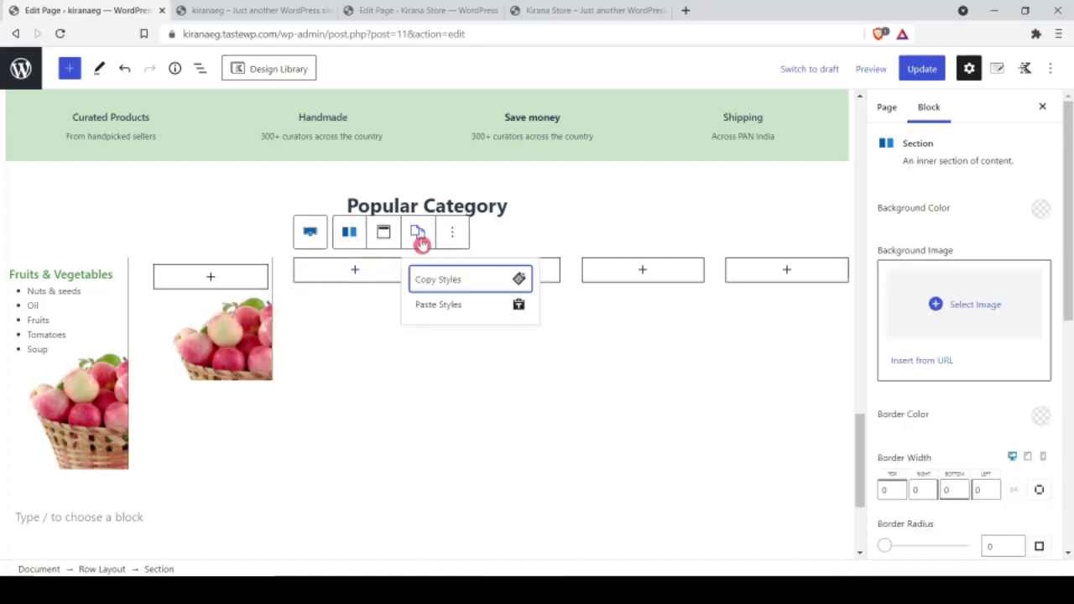
{"action": "left_click", "coordinate": [428, 307]}
Step: Paste the same background styling onto the remaining category columns
{"action": "left_click", "coordinate": [551, 285]}
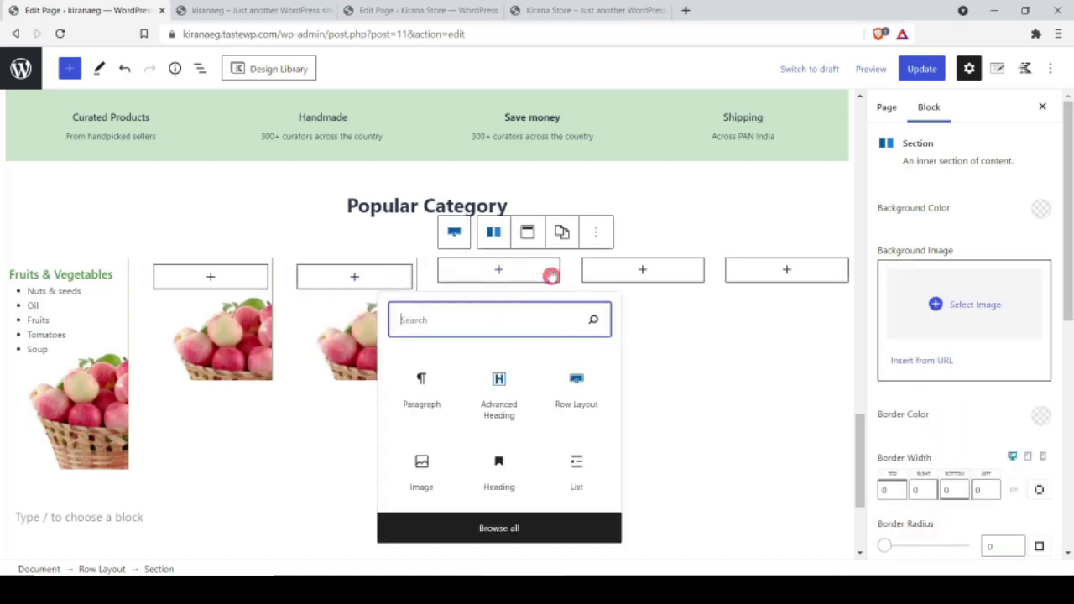
{"action": "left_click", "coordinate": [563, 236]}
{"action": "left_click", "coordinate": [578, 305]}
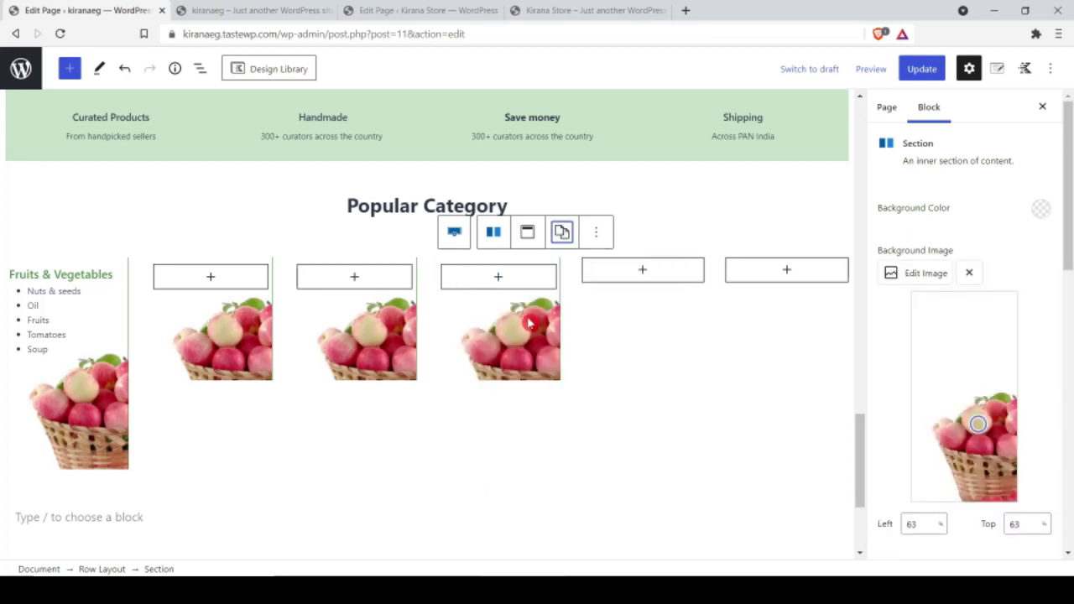
{"action": "left_click", "coordinate": [687, 276]}
{"action": "left_click", "coordinate": [705, 233]}
{"action": "left_click", "coordinate": [710, 305]}
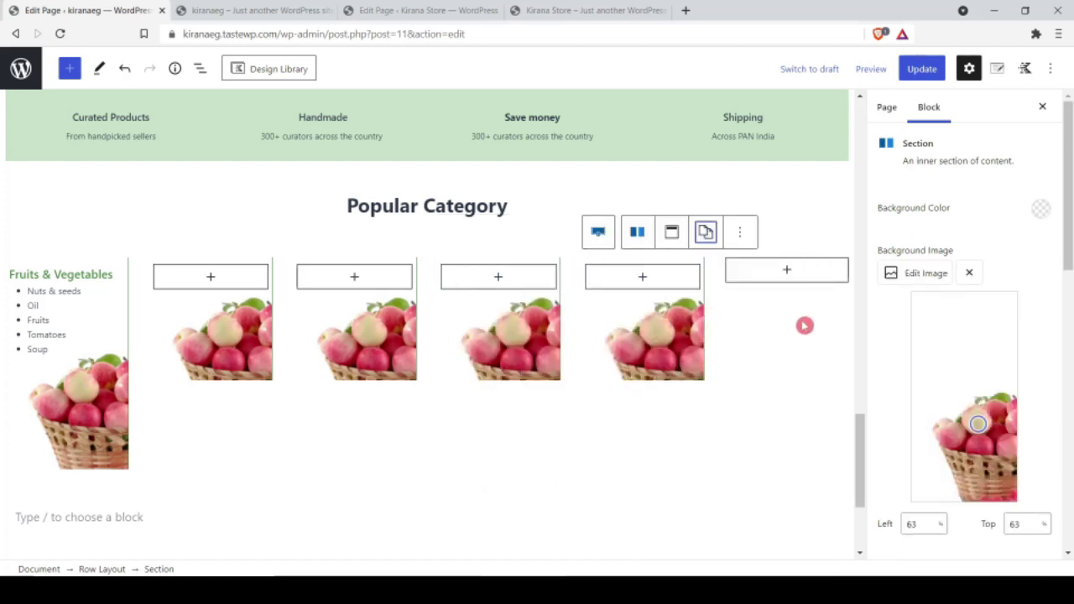
{"action": "left_click", "coordinate": [806, 324]}
Step: Replace the first copied column's background with its own product photo
{"action": "left_click", "coordinate": [186, 345]}
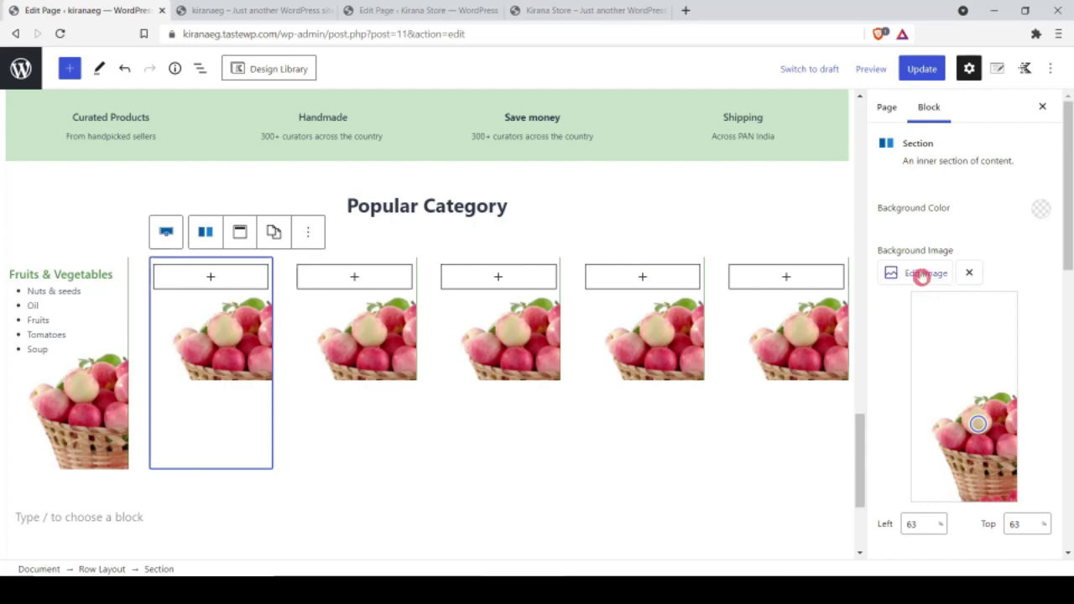
{"action": "left_click", "coordinate": [921, 275]}
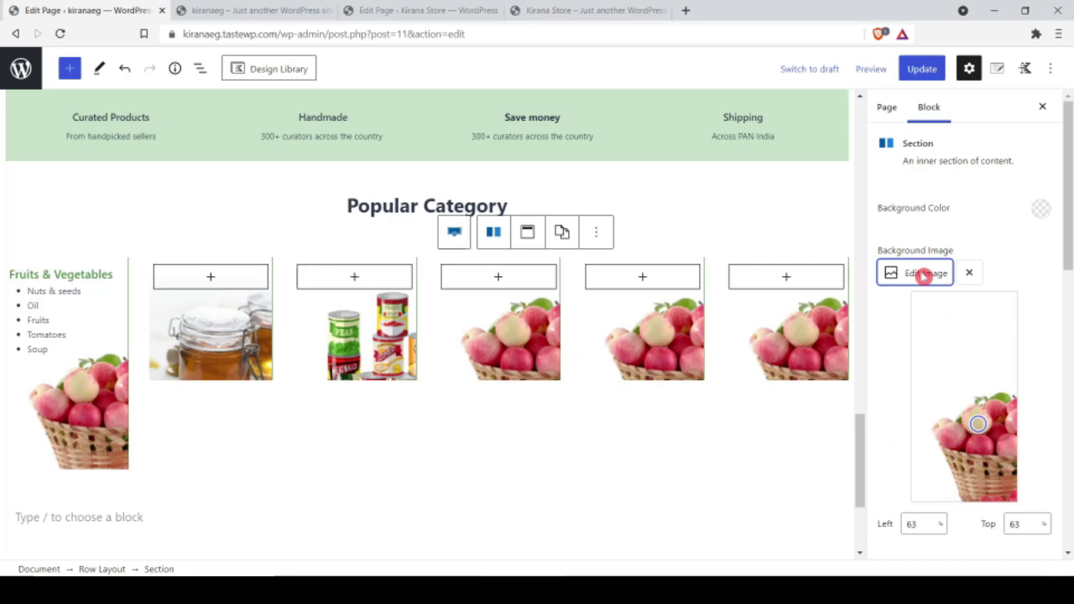
{"action": "left_click", "coordinate": [919, 270]}
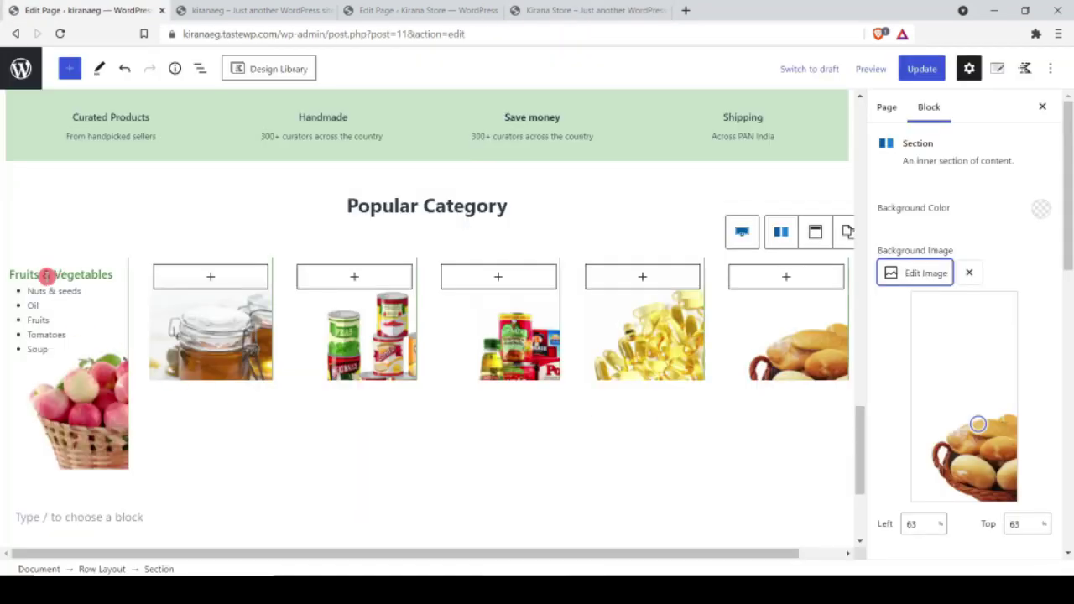
Step: Duplicate the Fruits & Vegetables heading text into the second column as an Advanced Heading
{"action": "left_click", "coordinate": [47, 275]}
{"action": "triple_click", "coordinate": [40, 275]}
{"action": "left_click_drag", "start_coordinate": [67, 290], "coordinate": [210, 277]}
{"action": "left_click", "coordinate": [210, 239]}
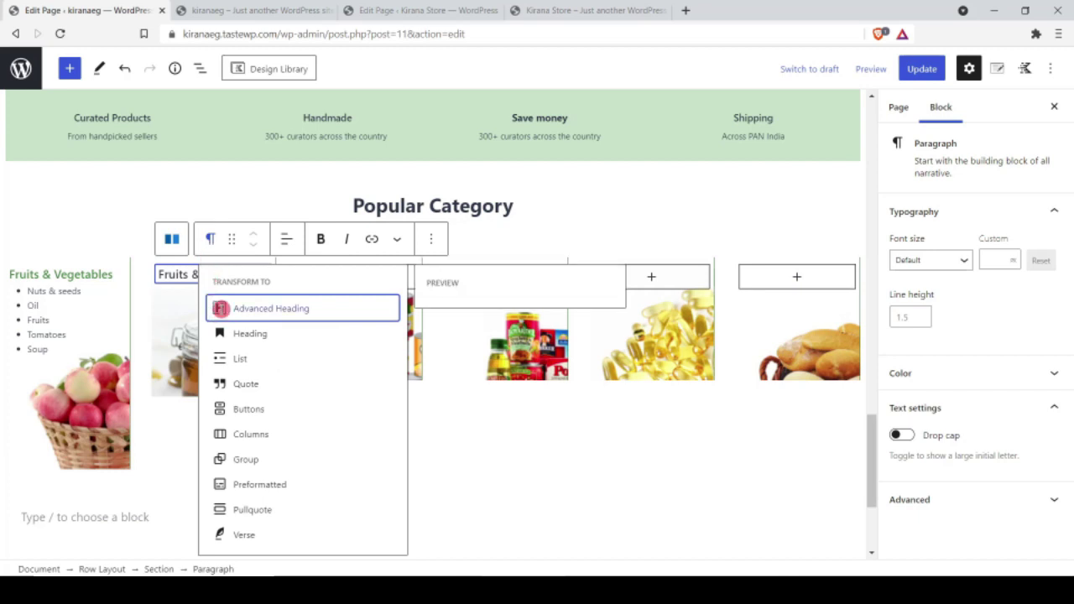
{"action": "left_click", "coordinate": [220, 308]}
Step: Copy the original heading's green styles onto the column-two heading and set it to paragraph level
{"action": "left_click", "coordinate": [43, 274]}
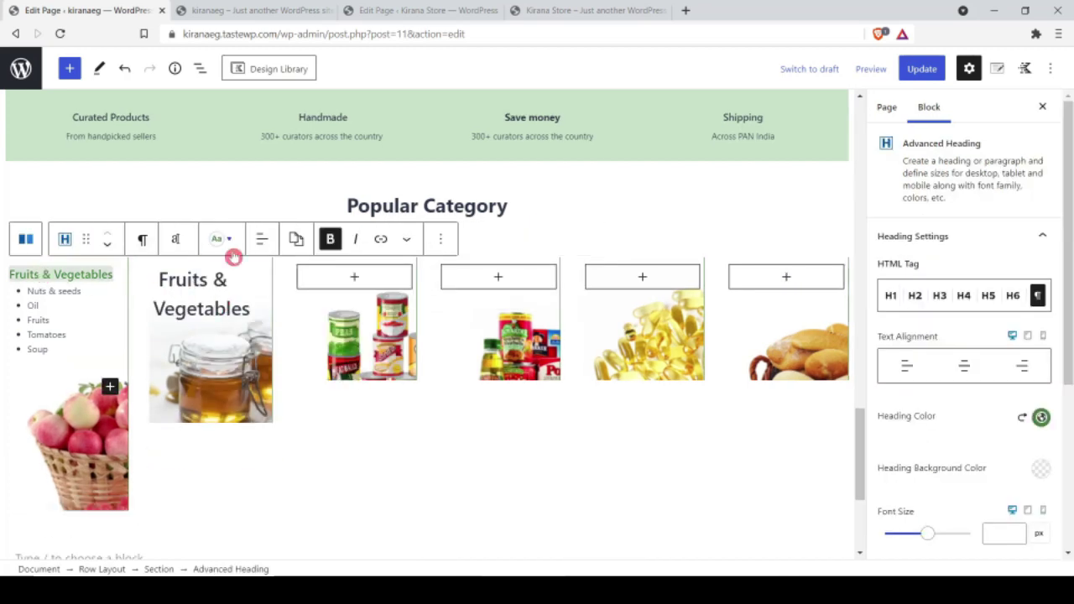
{"action": "left_click", "coordinate": [296, 240]}
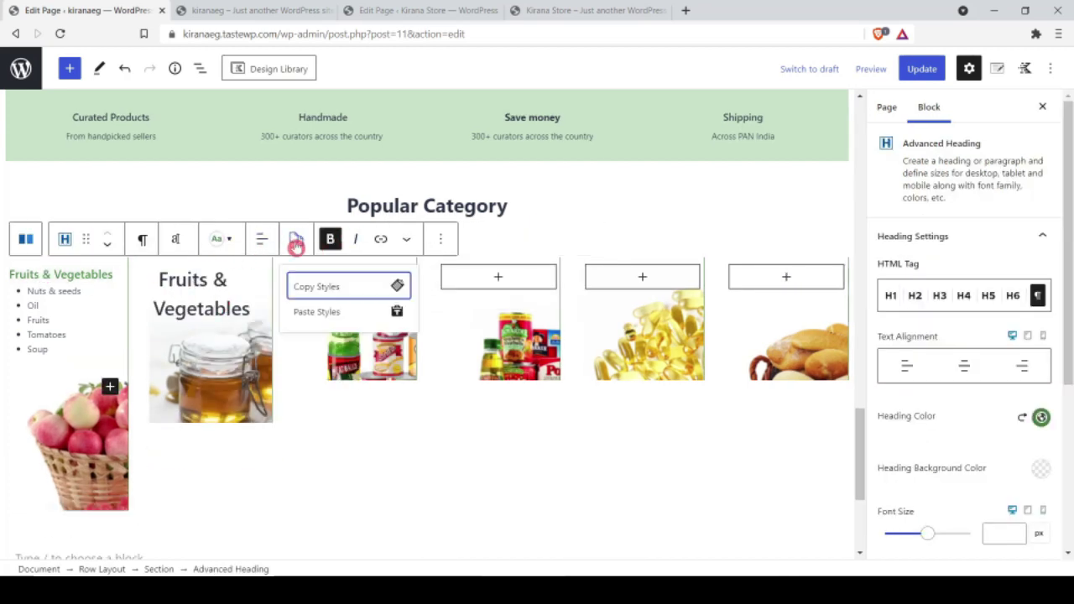
{"action": "left_click", "coordinate": [316, 288]}
{"action": "left_click", "coordinate": [189, 280]}
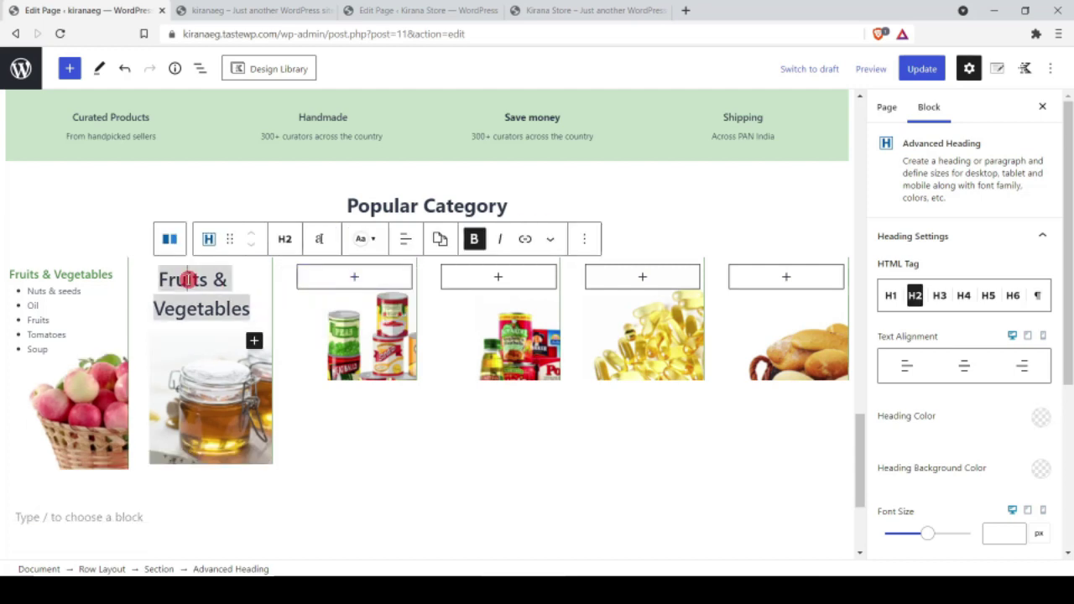
{"action": "left_click", "coordinate": [440, 238]}
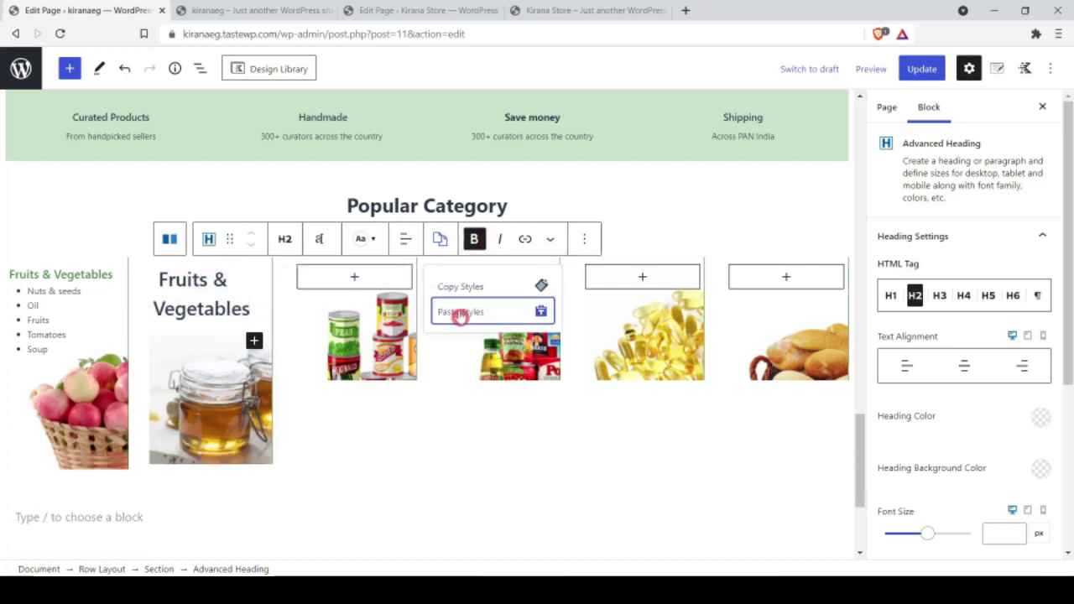
{"action": "left_click", "coordinate": [459, 312]}
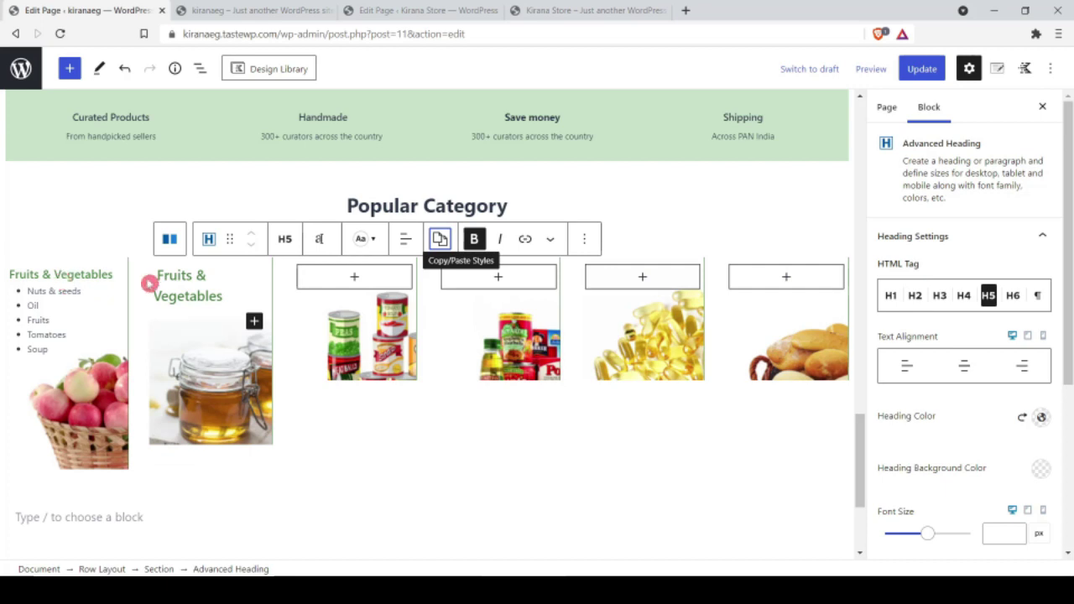
{"action": "left_click", "coordinate": [285, 238]}
{"action": "left_click", "coordinate": [327, 467]}
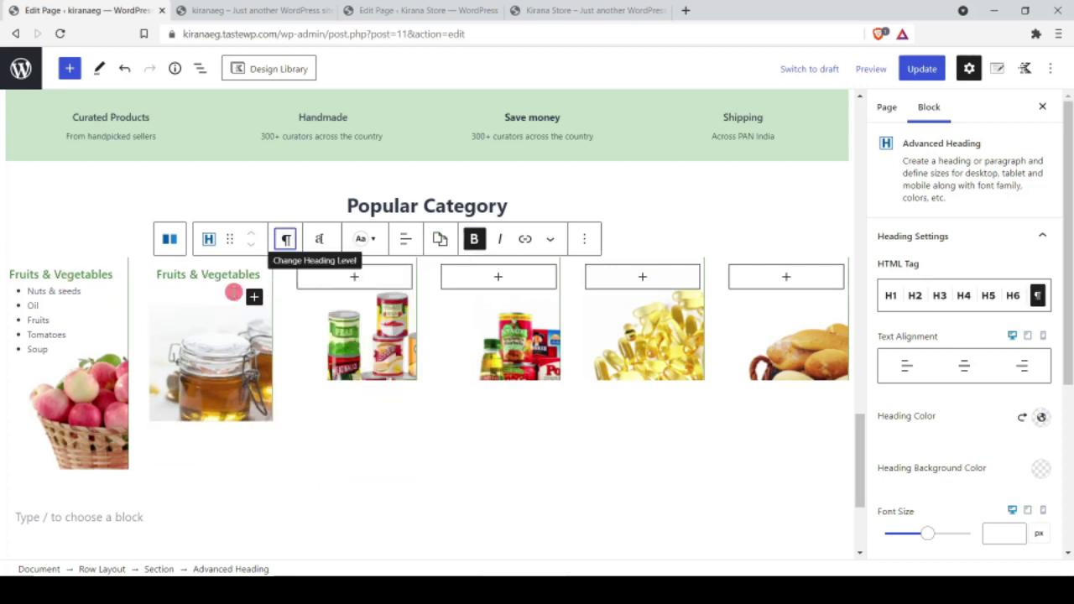
Step: Copy the first column's item list into the honey column
{"action": "left_click", "coordinate": [56, 345]}
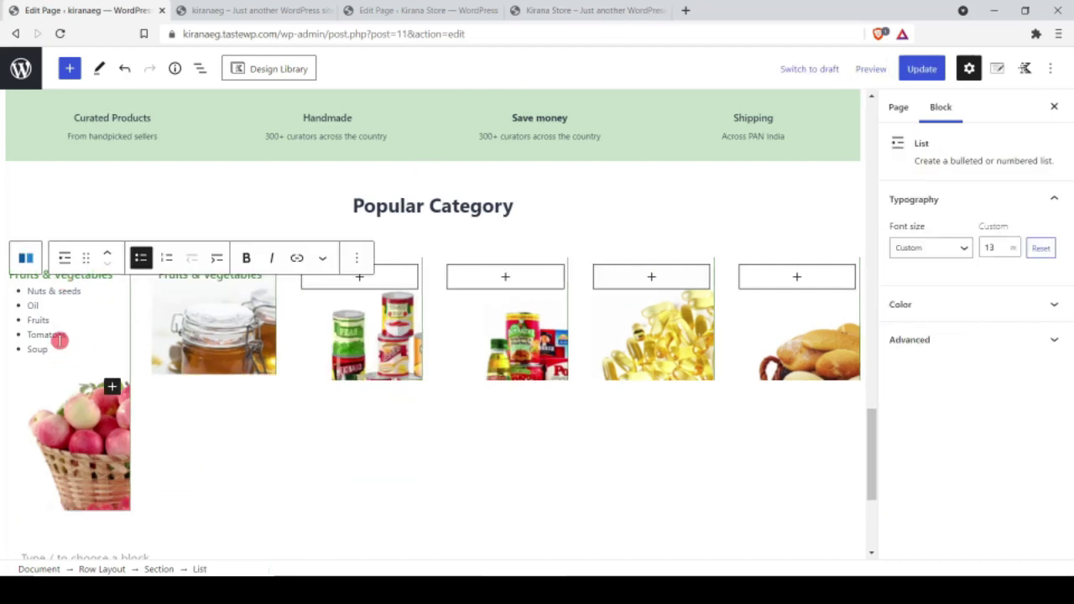
{"action": "left_click", "coordinate": [361, 261]}
{"action": "left_click", "coordinate": [375, 332]}
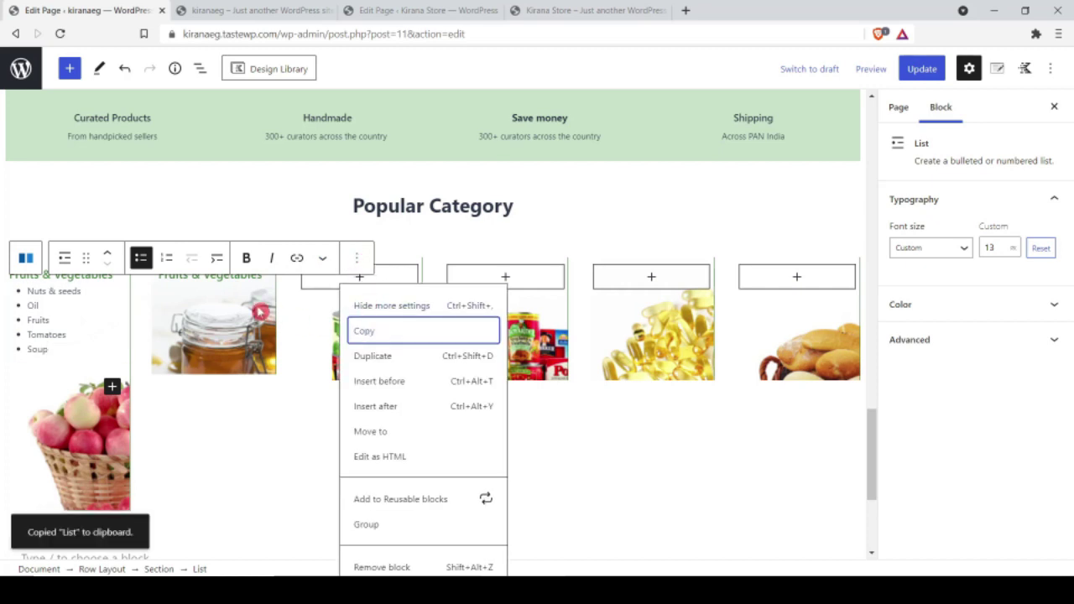
{"action": "left_click", "coordinate": [238, 304]}
{"action": "left_click", "coordinate": [223, 291]}
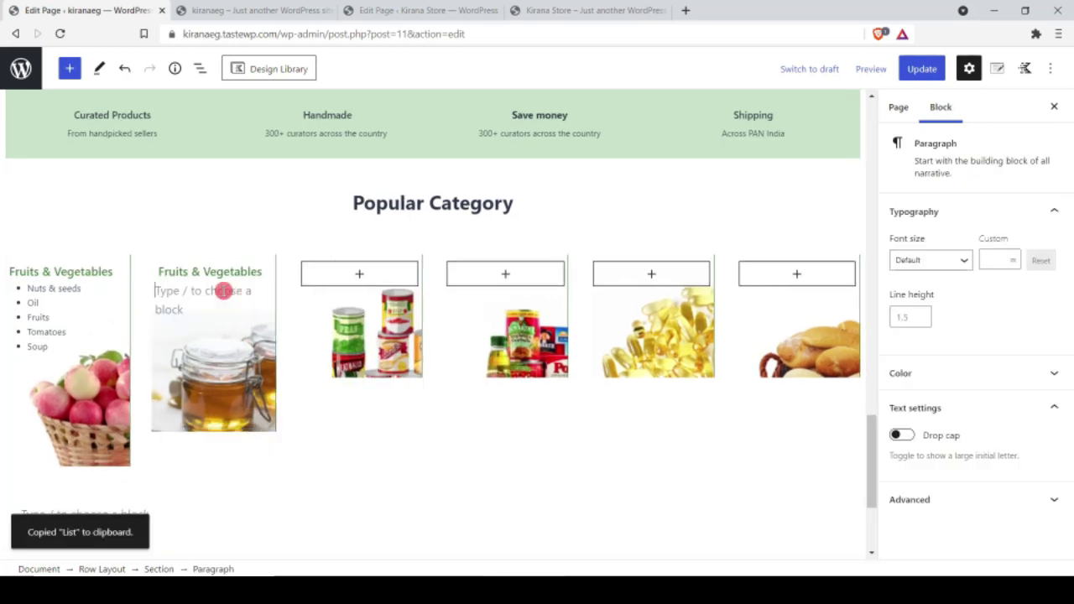
{"action": "key", "text": "ctrl+v"}
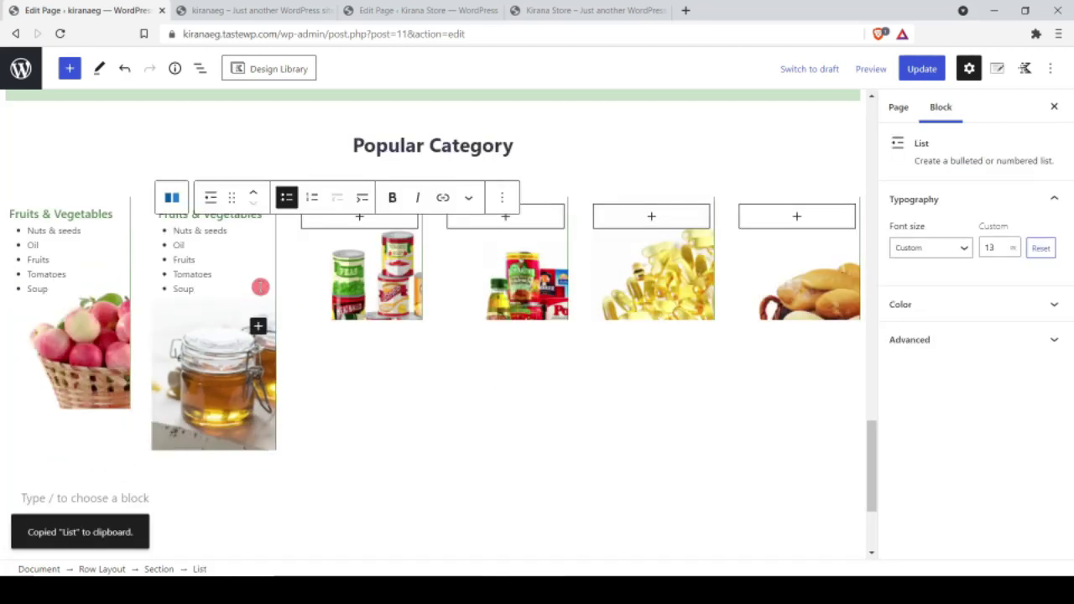
Step: Add Advanced Headings to the third and fourth columns and paste in the copied green heading
{"action": "left_click", "coordinate": [201, 211]}
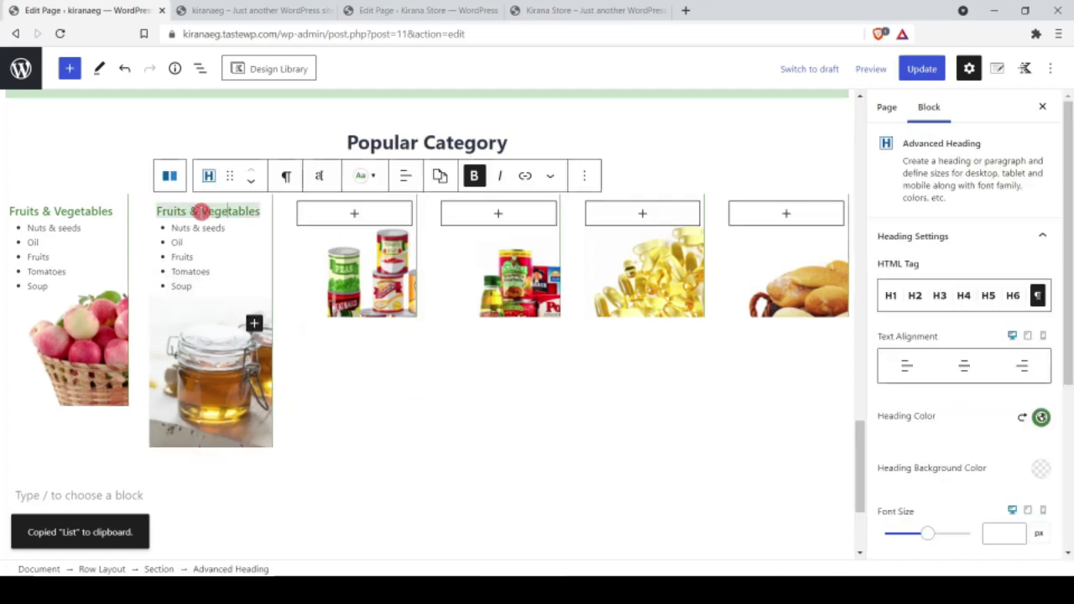
{"action": "left_click", "coordinate": [584, 175]}
{"action": "left_click", "coordinate": [594, 249]}
{"action": "left_click", "coordinate": [355, 213]}
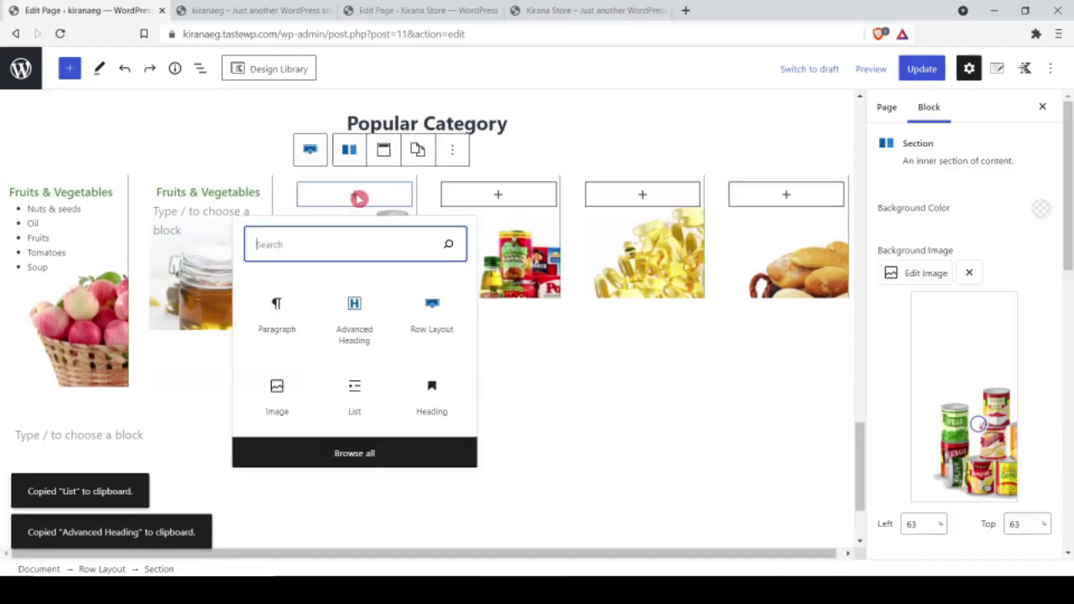
{"action": "left_click", "coordinate": [337, 303]}
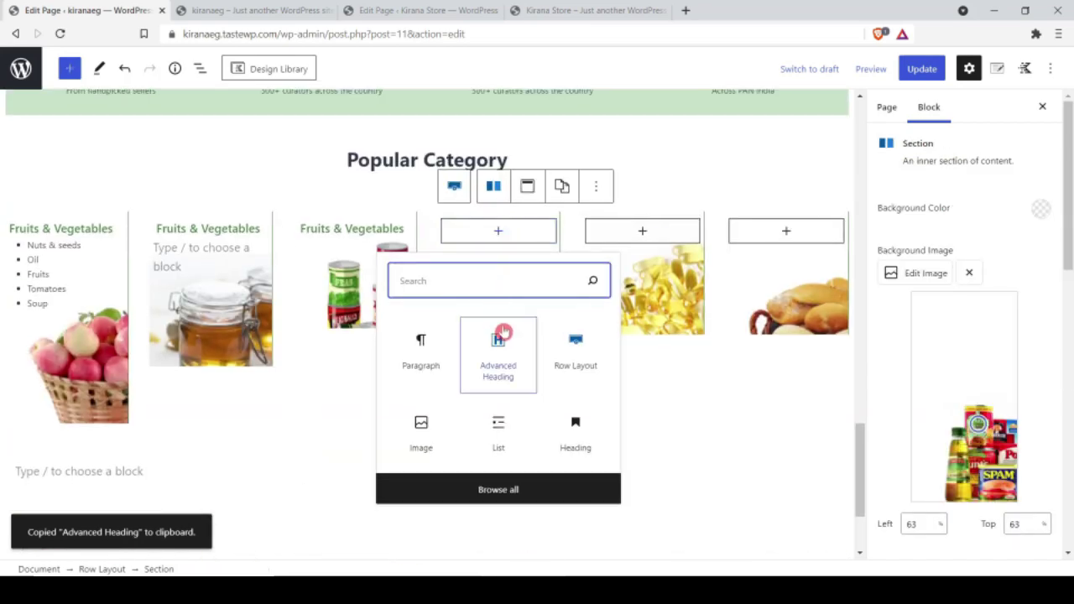
{"action": "left_click", "coordinate": [502, 353]}
{"action": "scroll", "coordinate": [522, 265], "scroll_direction": "up", "scroll_amount": 3}
{"action": "key", "text": "ctrl+v"}
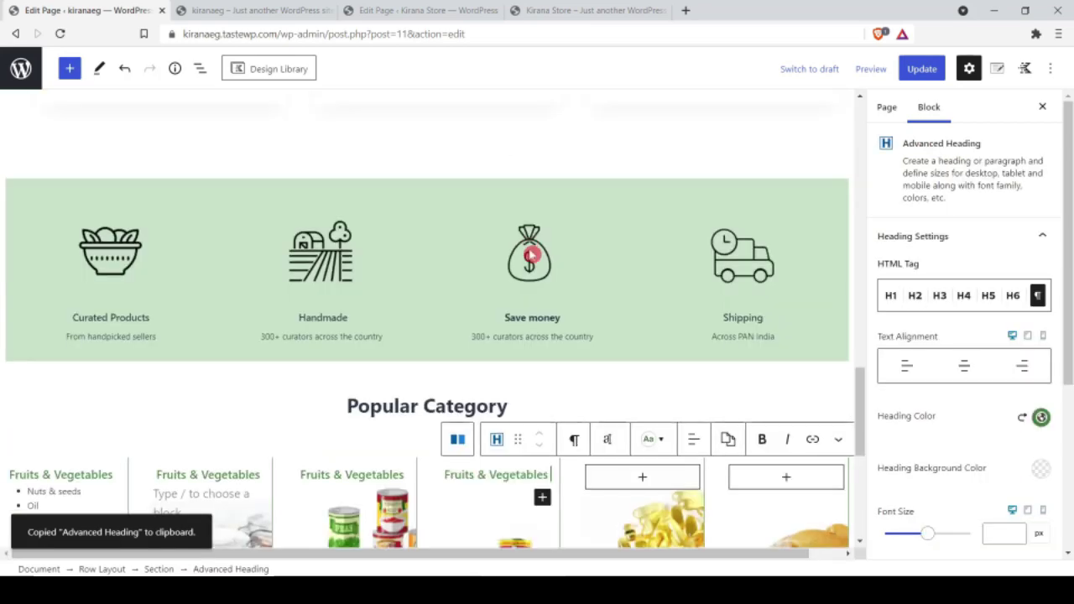
{"action": "scroll", "coordinate": [578, 309], "scroll_direction": "down", "scroll_amount": 4}
{"action": "scroll", "coordinate": [652, 442], "scroll_direction": "up", "scroll_amount": 2}
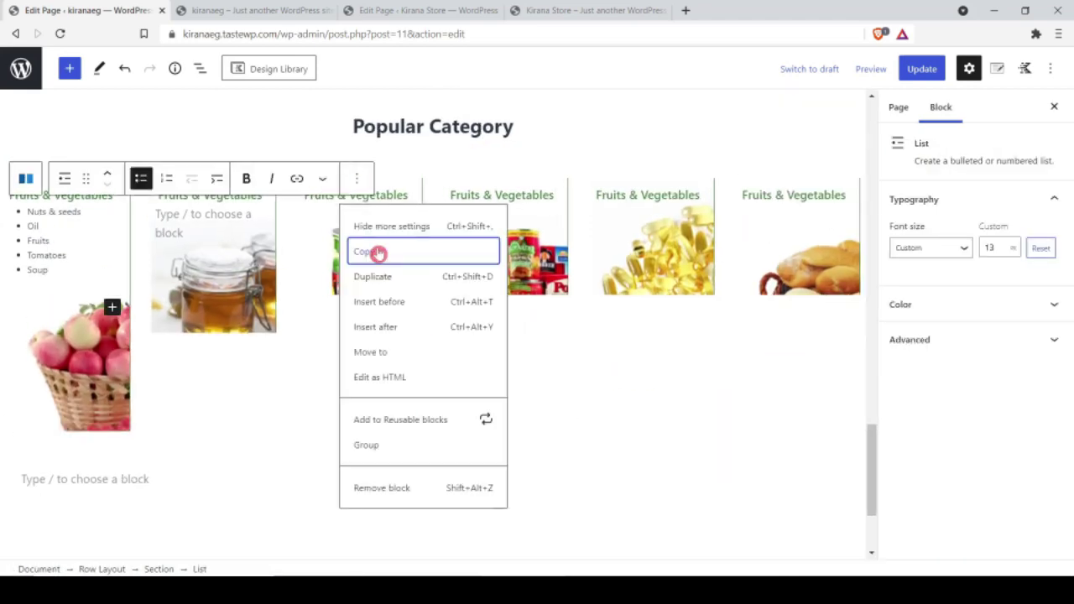
Step: Copy the item list block and paste it into the remaining columns
{"action": "left_click", "coordinate": [372, 249]}
{"action": "left_click", "coordinate": [201, 223]}
{"action": "key", "text": "ctrl+v"}
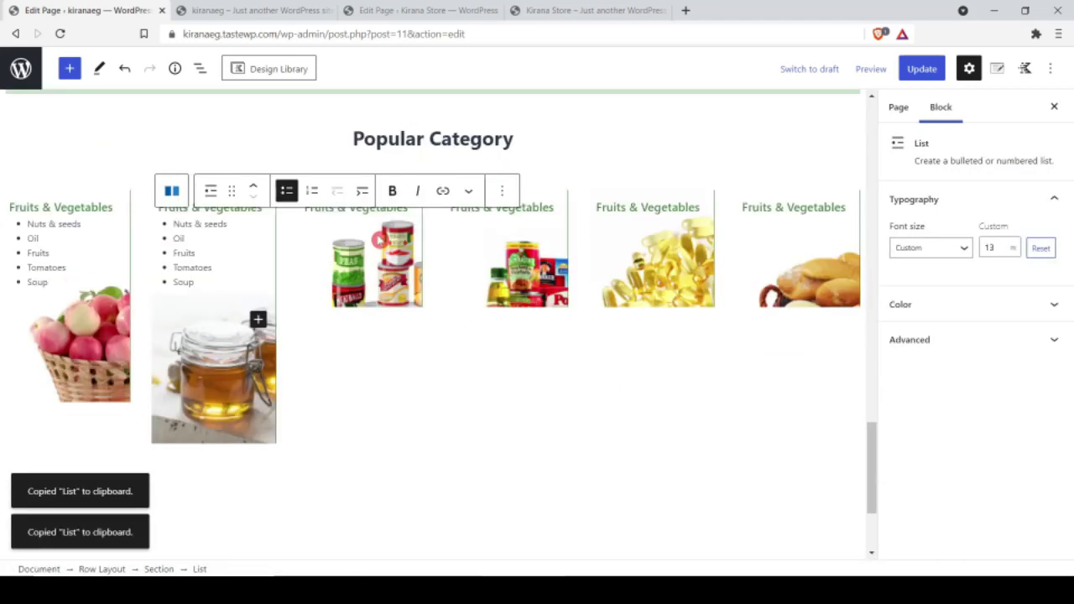
{"action": "left_click", "coordinate": [344, 222]}
{"action": "key", "text": "ctrl+v"}
{"action": "key", "text": "ctrl+v"}
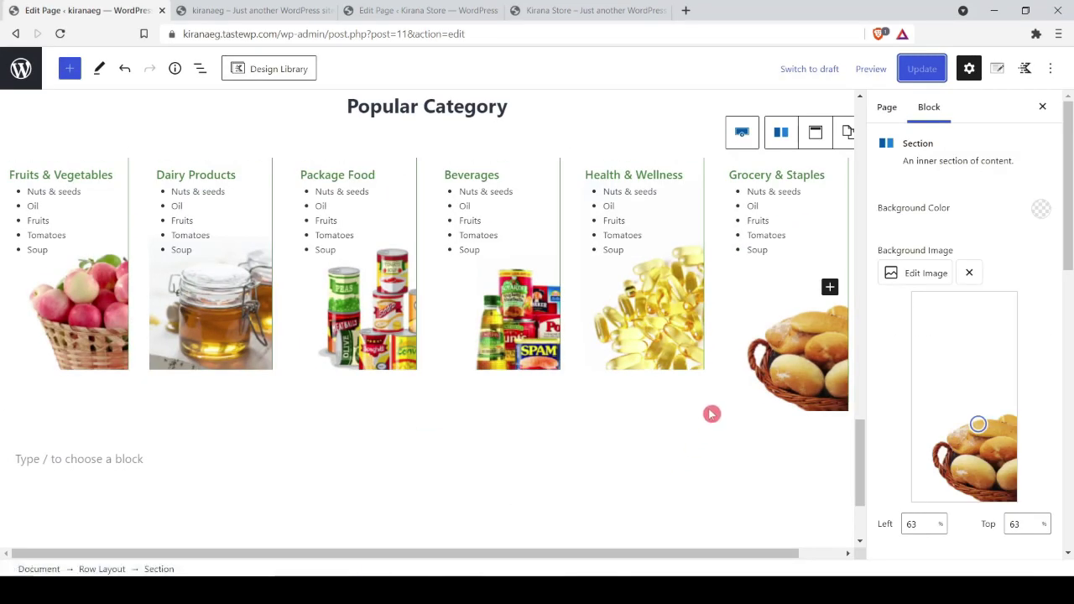
Step: Check the finished Popular Category section on the live homepage
{"action": "left_click", "coordinate": [607, 113]}
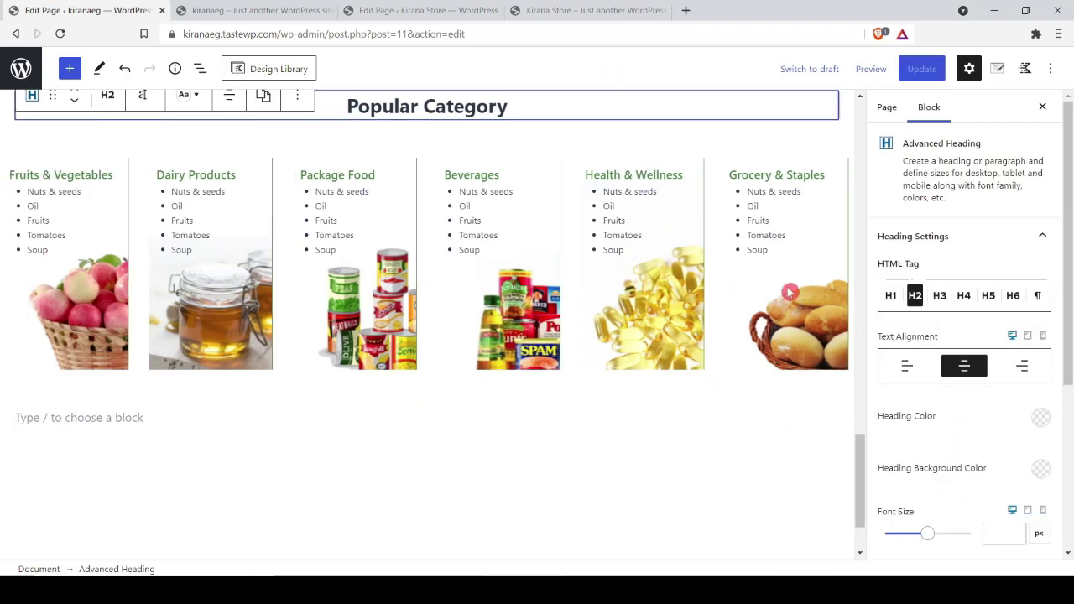
{"action": "key", "text": "ctrl+Tab"}
{"action": "scroll", "coordinate": [231, 234], "scroll_direction": "down", "scroll_amount": 15}
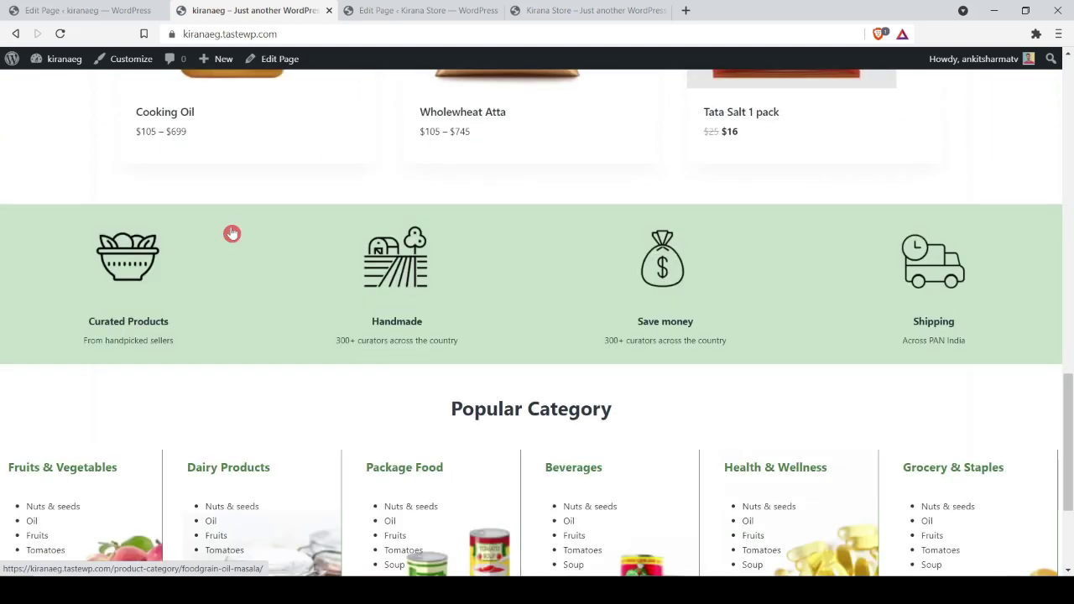
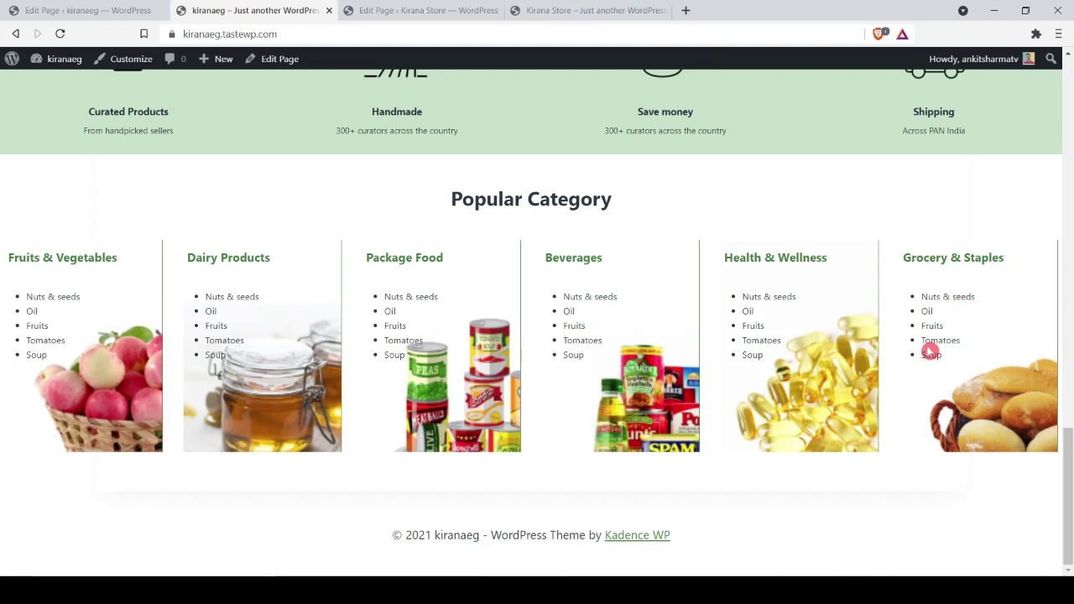
Step: Check the Kirana Store preview footer, then add a Row Layout block below the kiranaeg category grid
{"action": "key", "text": "ctrl+Tab"}
{"action": "key", "text": "ctrl+Tab"}
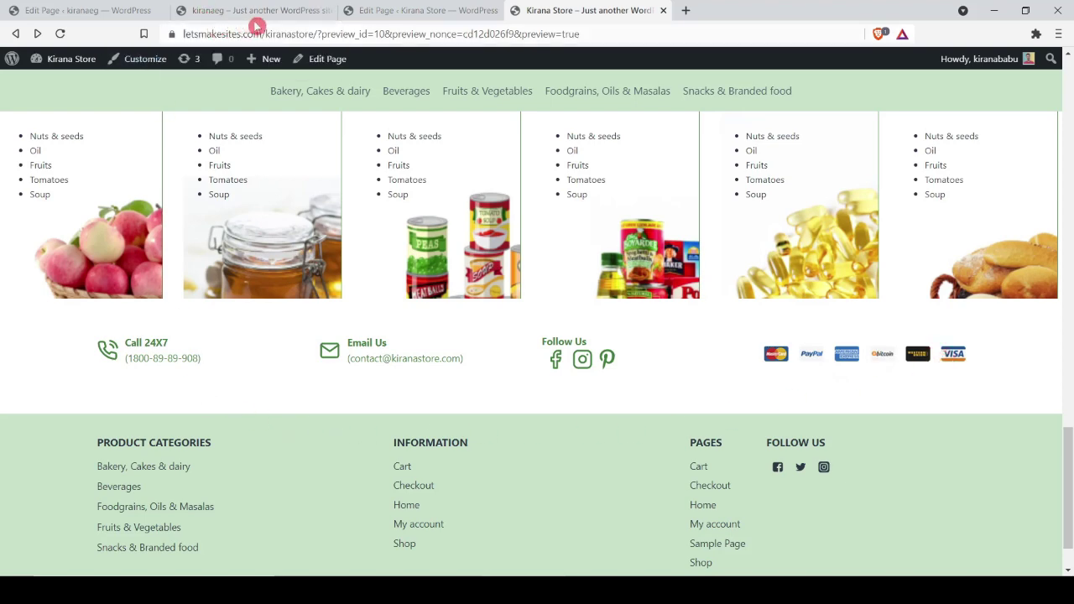
{"action": "left_click", "coordinate": [84, 10]}
{"action": "left_click", "coordinate": [657, 335]}
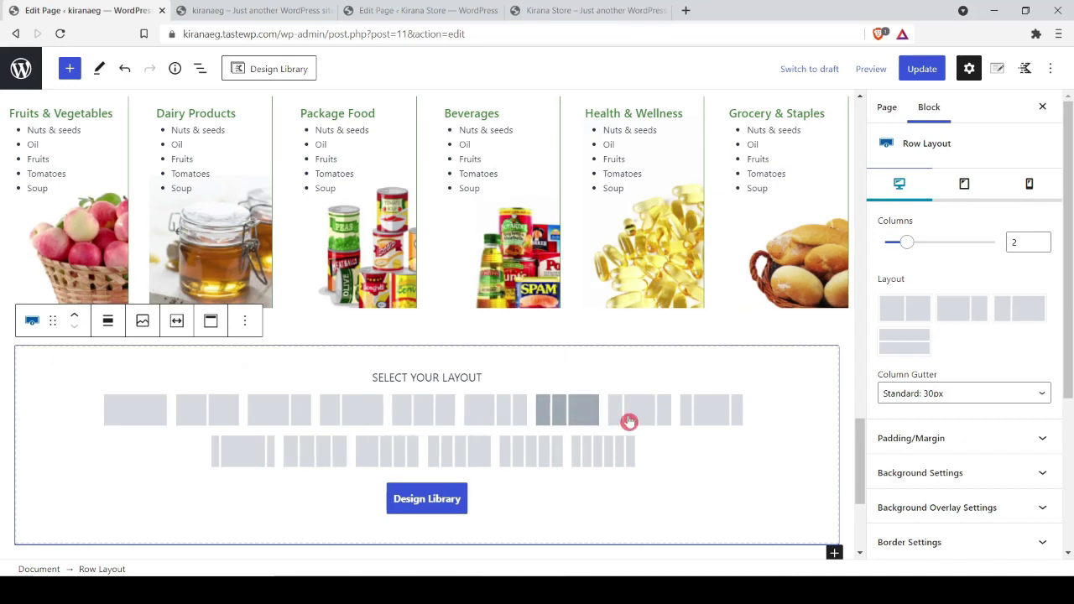
Step: Make the row four columns and add an Icon List reading 'Call 24X7' plus the helpline number
{"action": "left_click", "coordinate": [323, 466]}
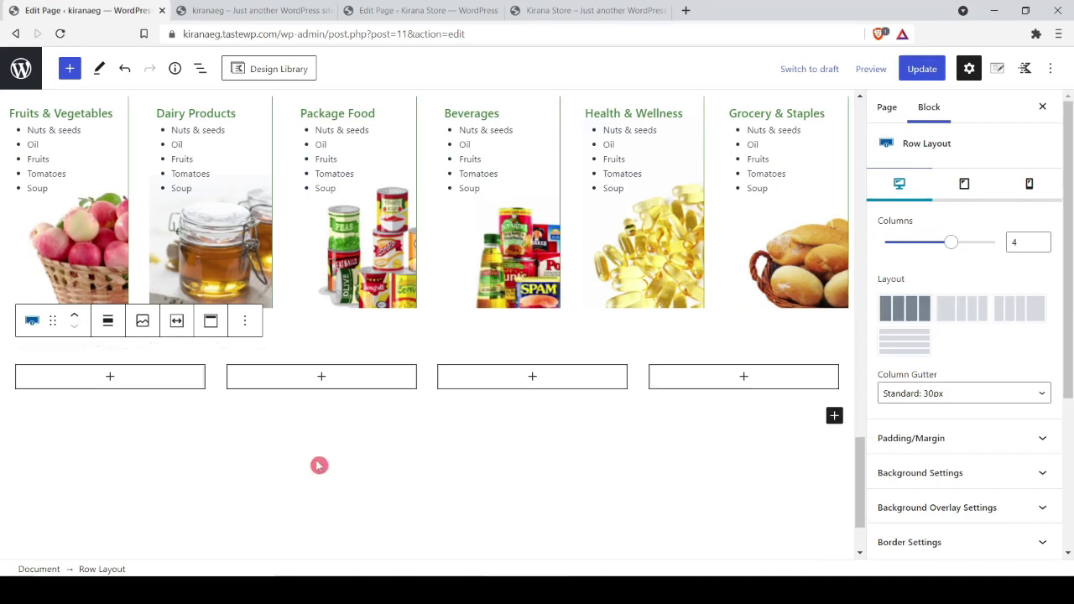
{"action": "left_click", "coordinate": [109, 380]}
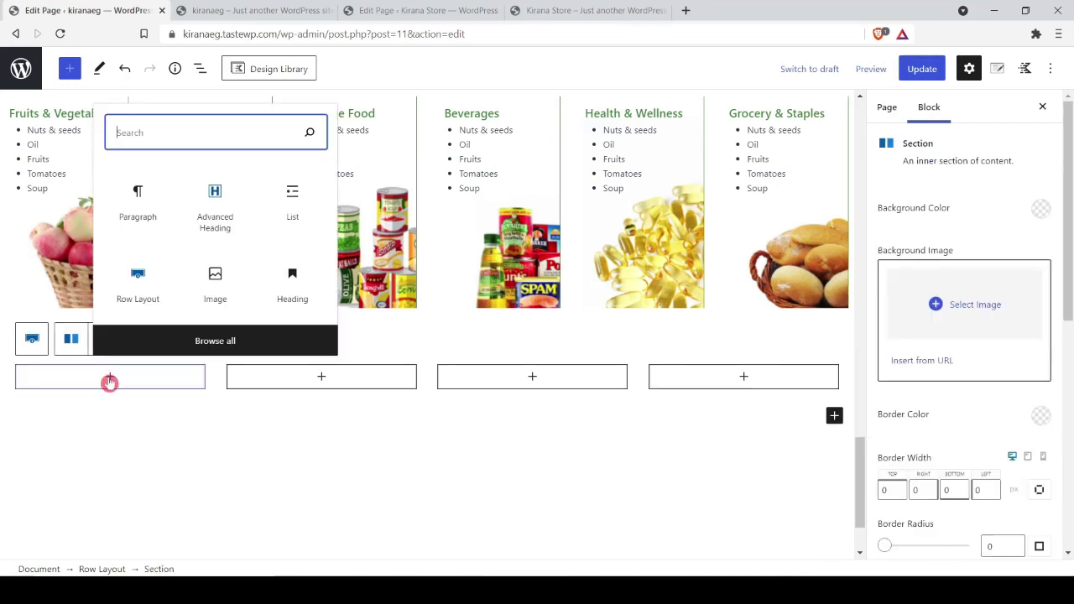
{"action": "type", "text": "icon"}
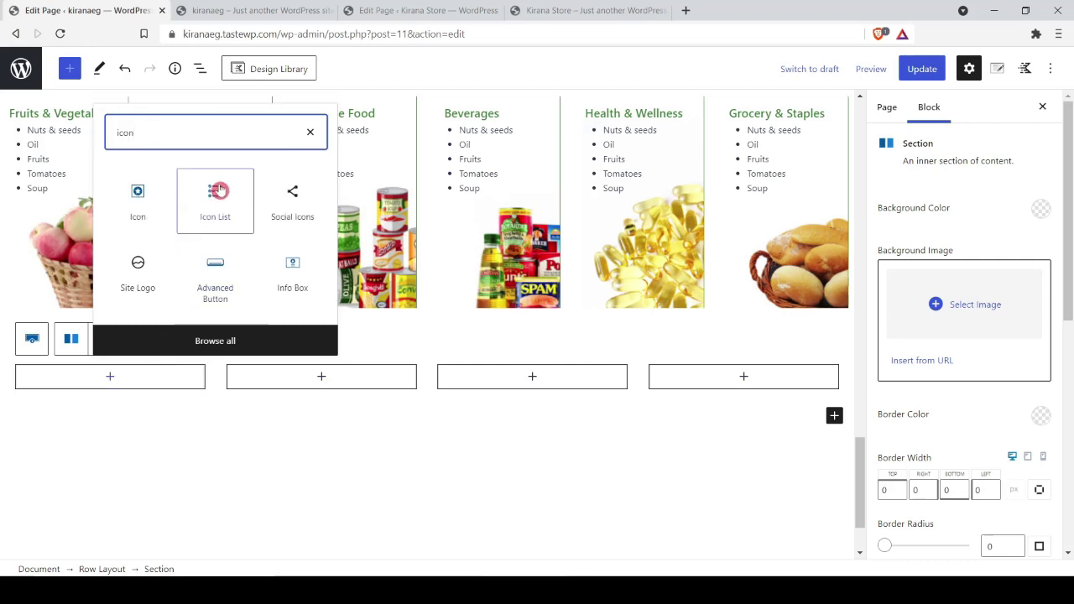
{"action": "left_click", "coordinate": [214, 201]}
{"action": "type", "text": "Call 24"}
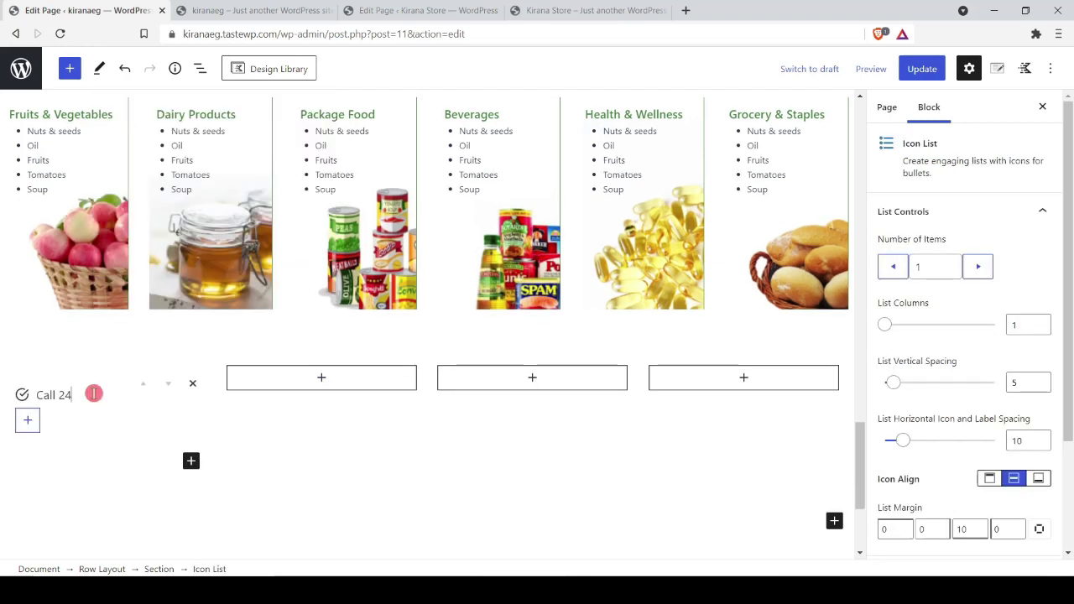
{"action": "type", "text": "X7"}
{"action": "key", "text": "shift+Return"}
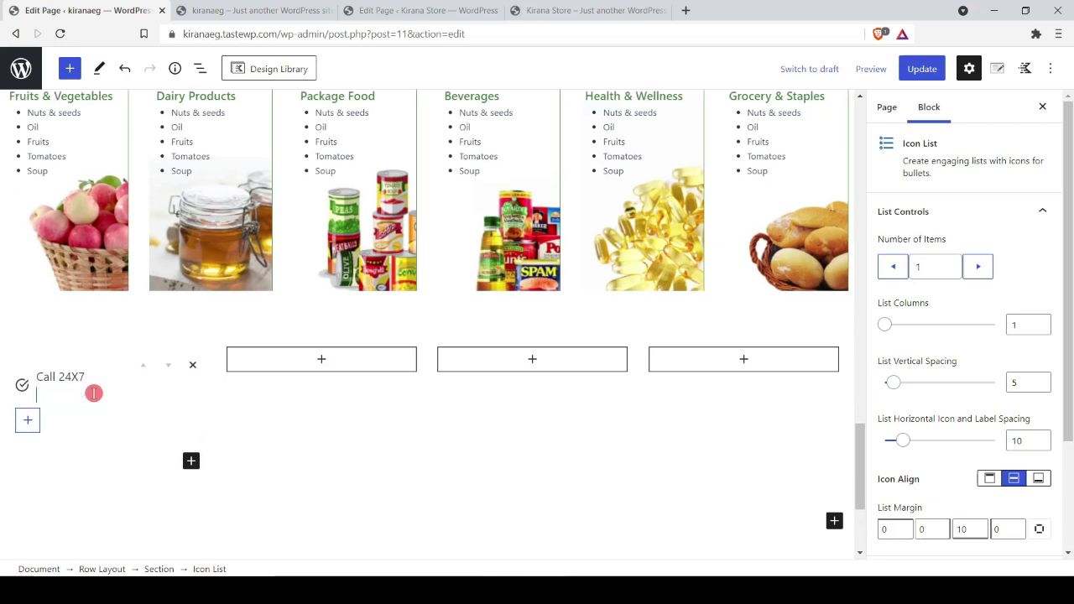
{"action": "type", "text": "()"}
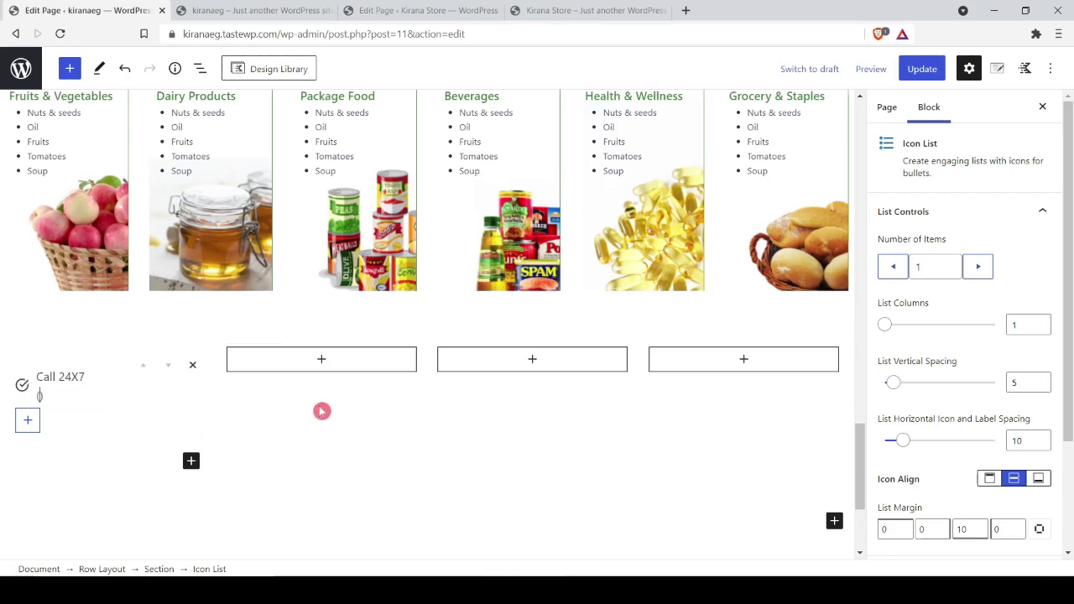
Step: Bold 'Call 24X7' and set the list text font size to 13
{"action": "left_click_drag", "start_coordinate": [36, 377], "coordinate": [132, 384]}
{"action": "key", "text": "ctrl+b"}
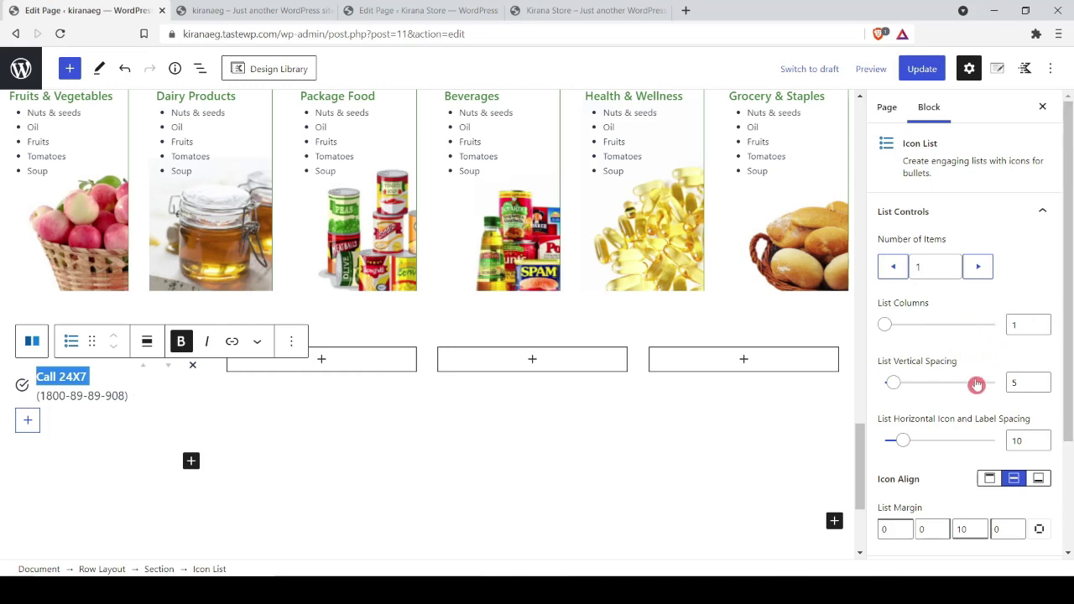
{"action": "scroll", "coordinate": [976, 384], "scroll_direction": "down", "scroll_amount": 3}
{"action": "left_click", "coordinate": [972, 420]}
{"action": "left_click", "coordinate": [1005, 291]}
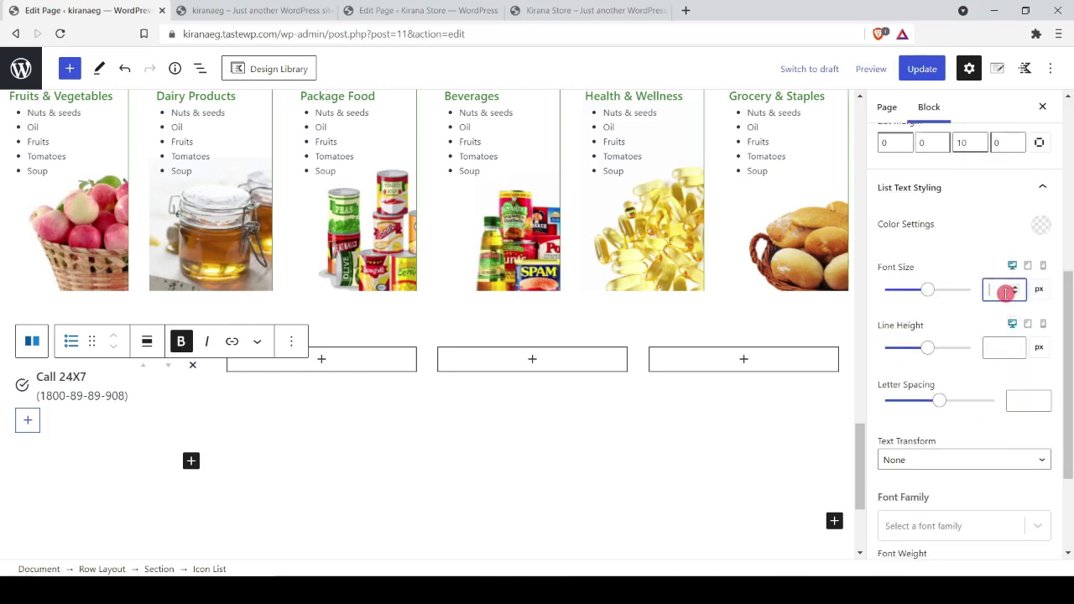
{"action": "type", "text": "12"}
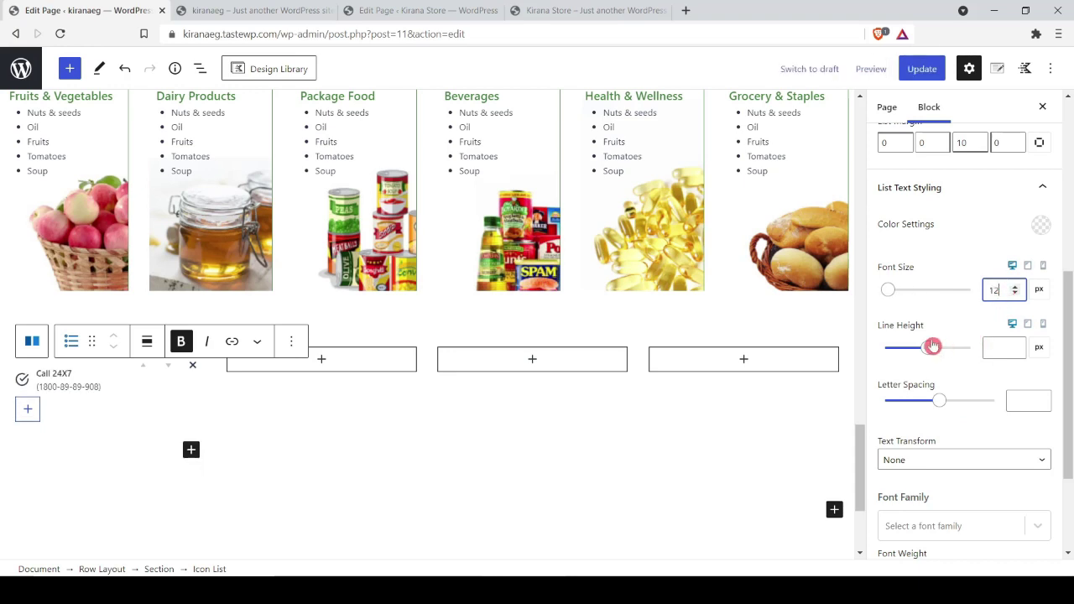
{"action": "key", "text": "Up"}
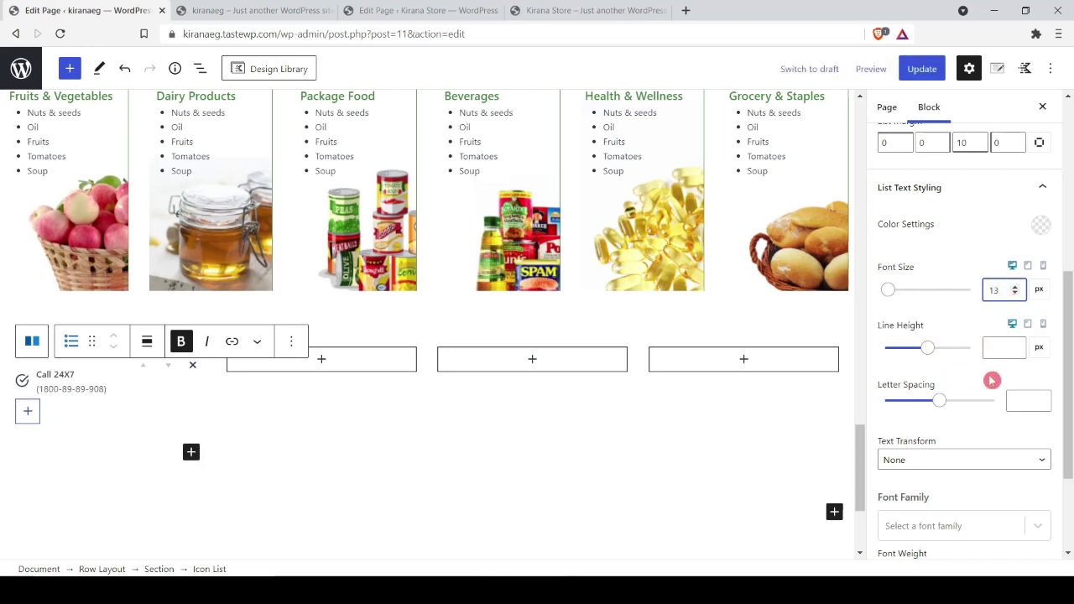
{"action": "scroll", "coordinate": [965, 374], "scroll_direction": "down", "scroll_amount": 3}
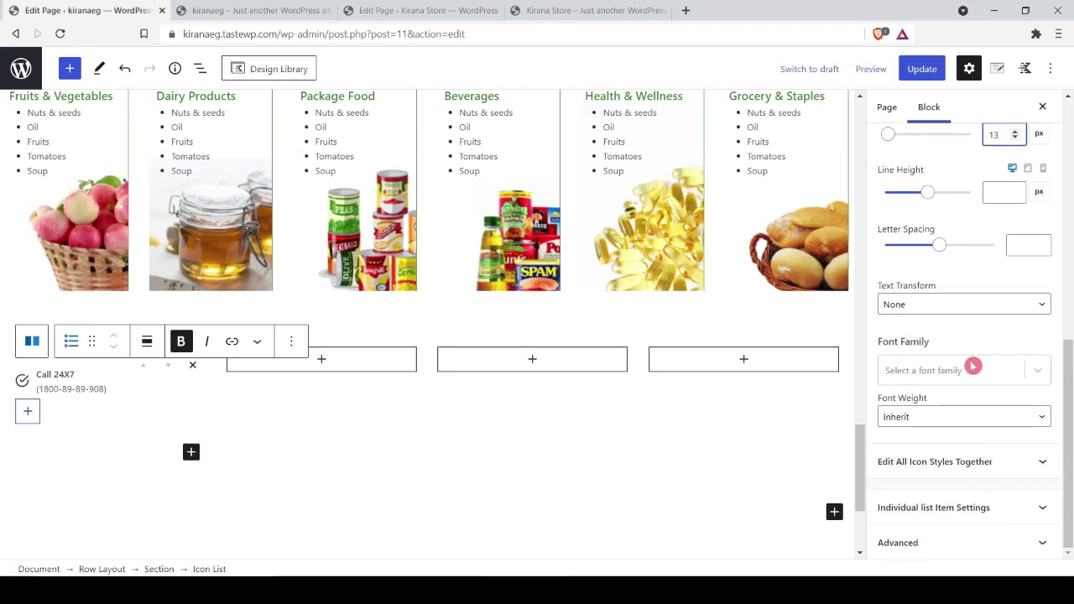
{"action": "scroll", "coordinate": [971, 367], "scroll_direction": "up", "scroll_amount": 10}
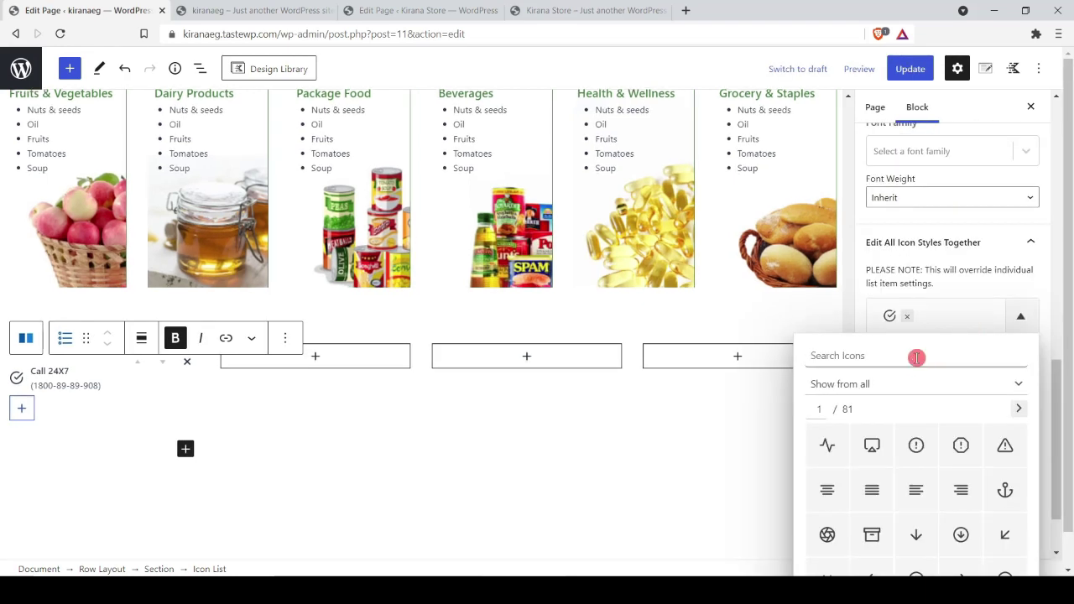
Step: Replace the list icon with a phone icon coloured green 437F39
{"action": "left_click", "coordinate": [916, 358]}
{"action": "type", "text": "phone"}
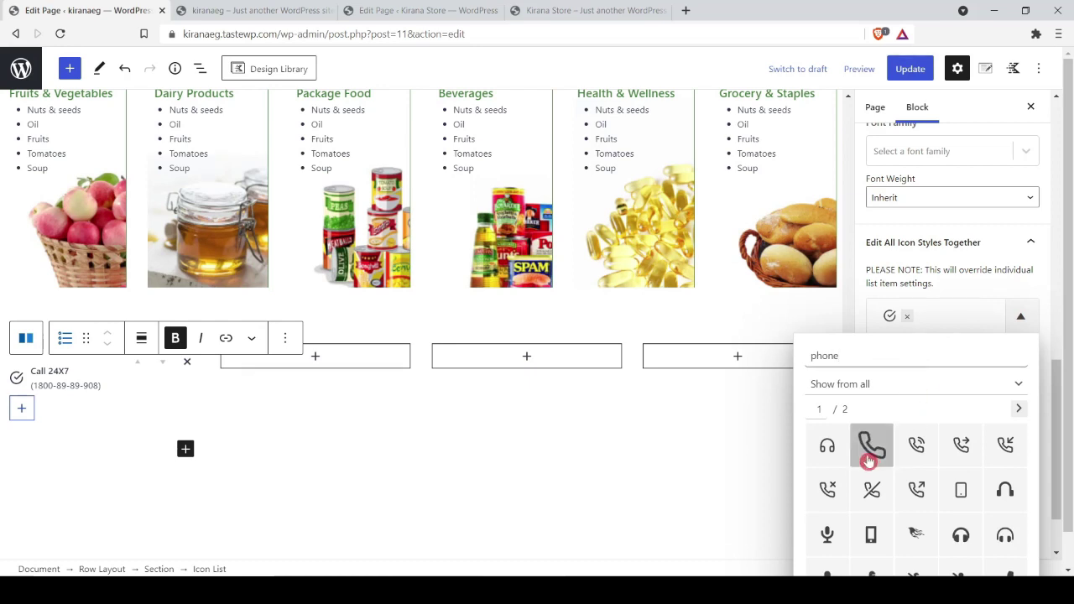
{"action": "left_click", "coordinate": [917, 445]}
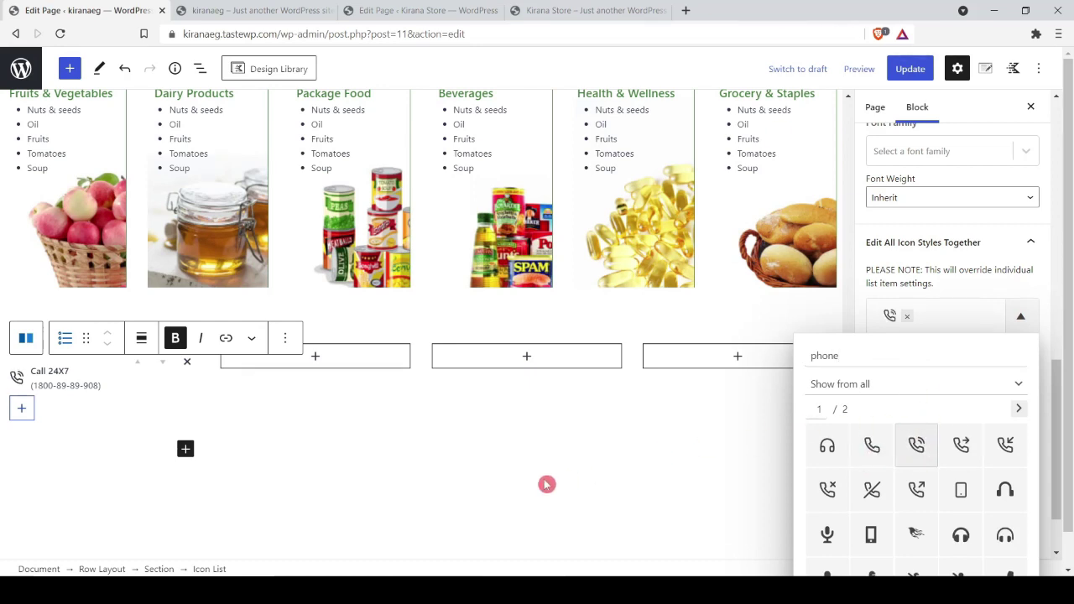
{"action": "left_click", "coordinate": [547, 484]}
{"action": "left_click", "coordinate": [1039, 475]}
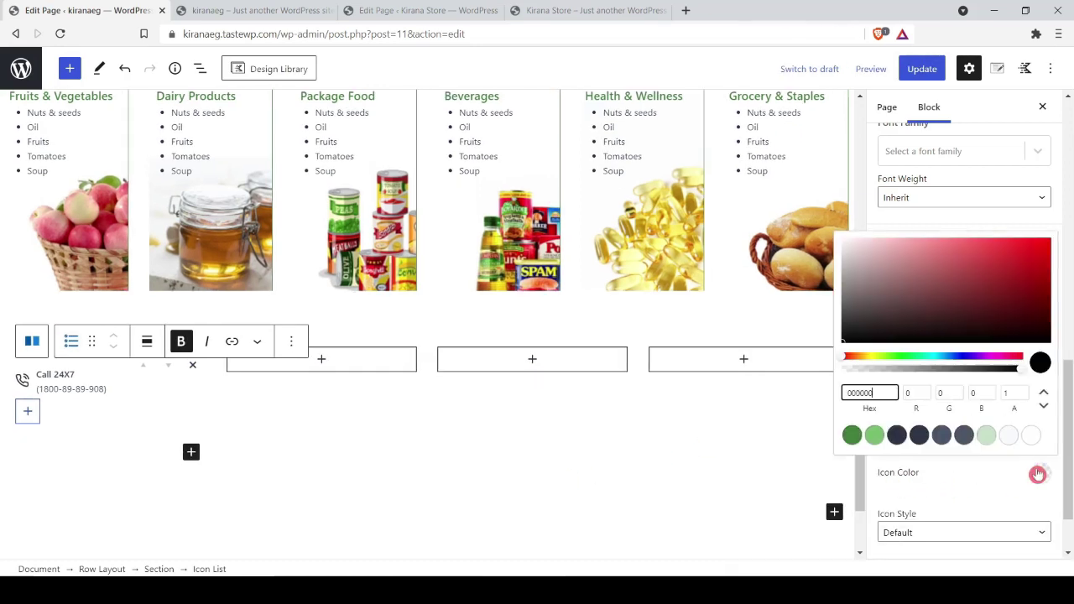
{"action": "left_click", "coordinate": [853, 435]}
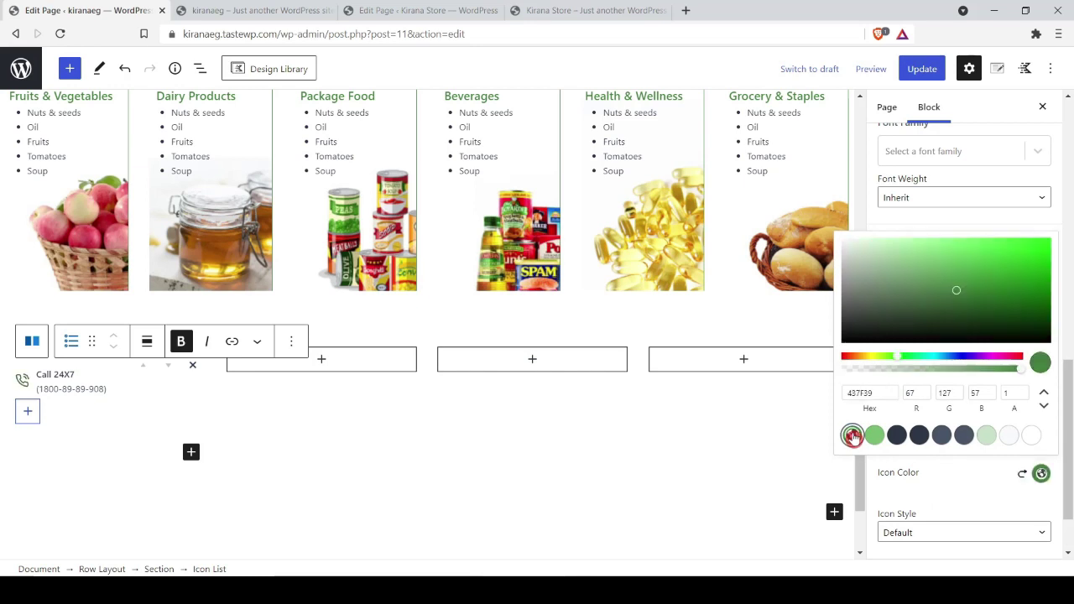
{"action": "left_click", "coordinate": [971, 488]}
Step: Colour the list text green 437F39 and raise its font size to 14
{"action": "scroll", "coordinate": [940, 353], "scroll_direction": "up", "scroll_amount": 4}
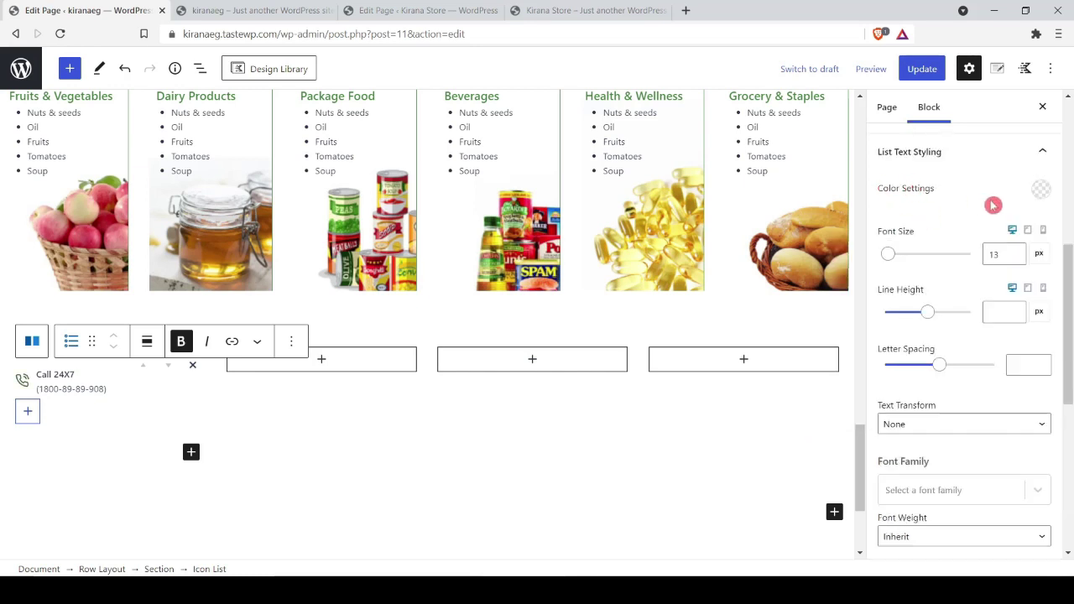
{"action": "left_click", "coordinate": [1041, 189]}
{"action": "left_click", "coordinate": [852, 412]}
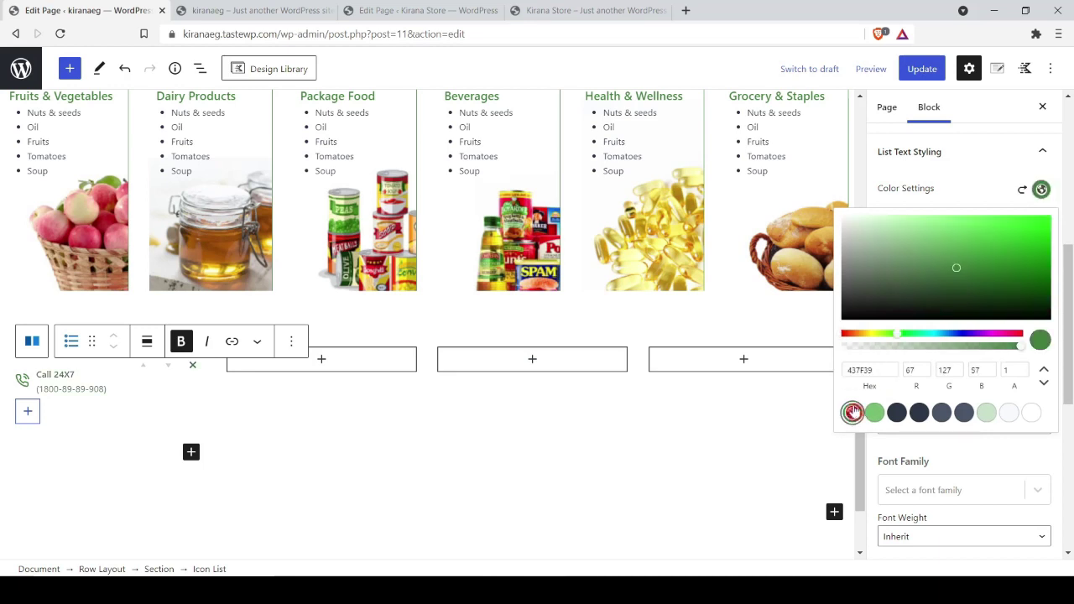
{"action": "left_click", "coordinate": [195, 454]}
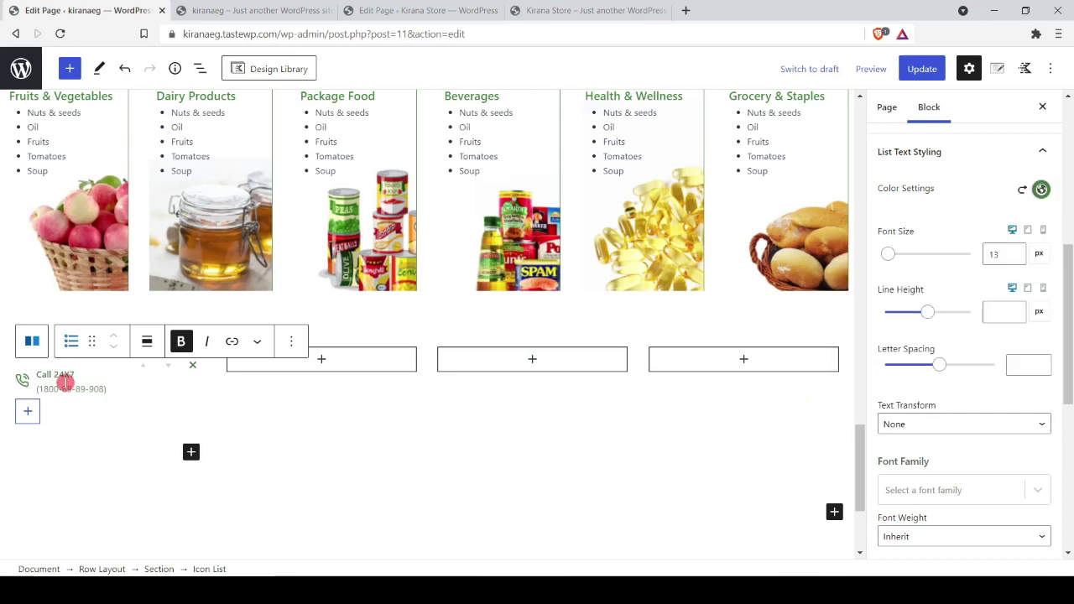
{"action": "left_click", "coordinate": [1000, 252]}
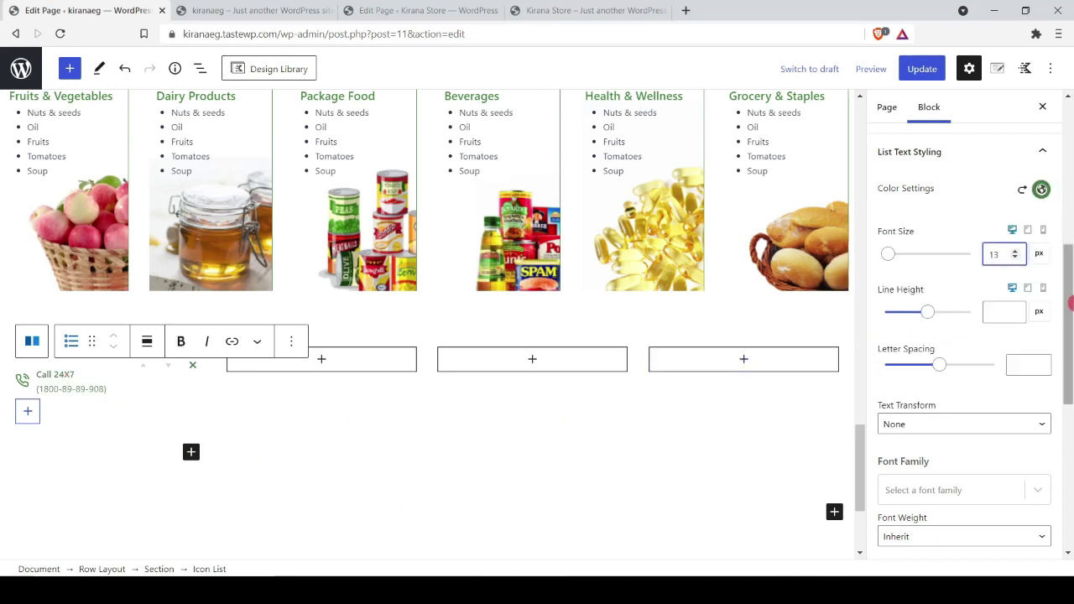
{"action": "key", "text": "Up"}
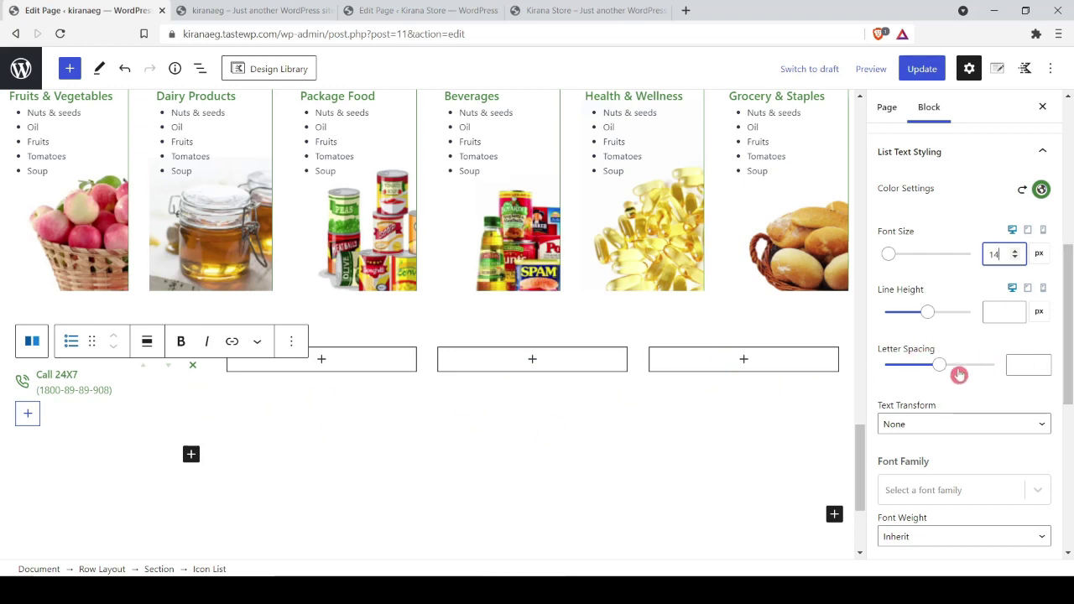
Step: Set the icon size to 30 and update the page
{"action": "scroll", "coordinate": [960, 375], "scroll_direction": "down", "scroll_amount": 3}
{"action": "left_click", "coordinate": [1026, 427]}
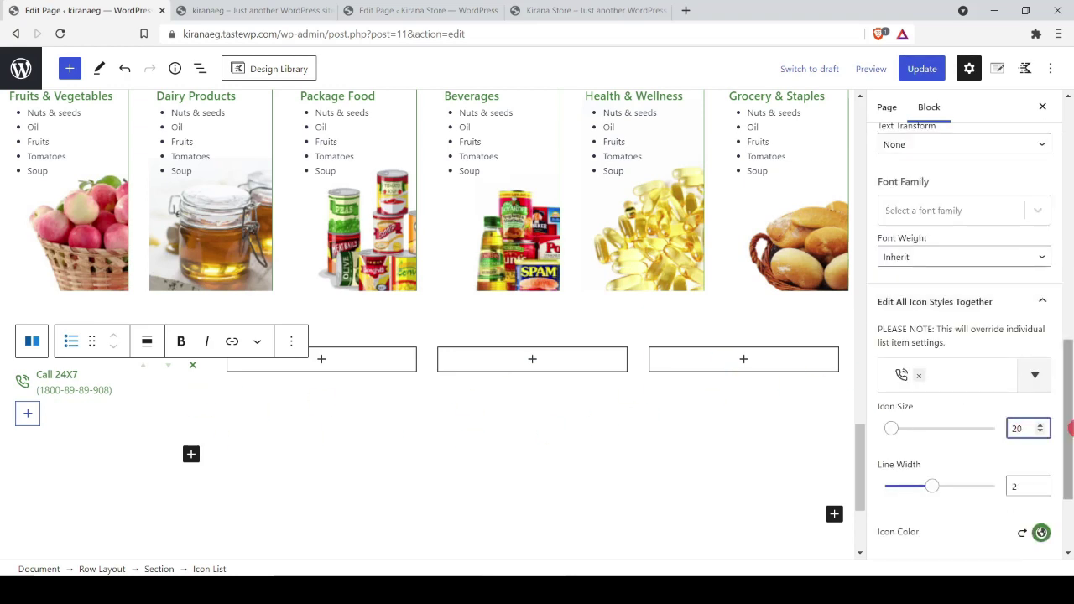
{"action": "type", "text": "5"}
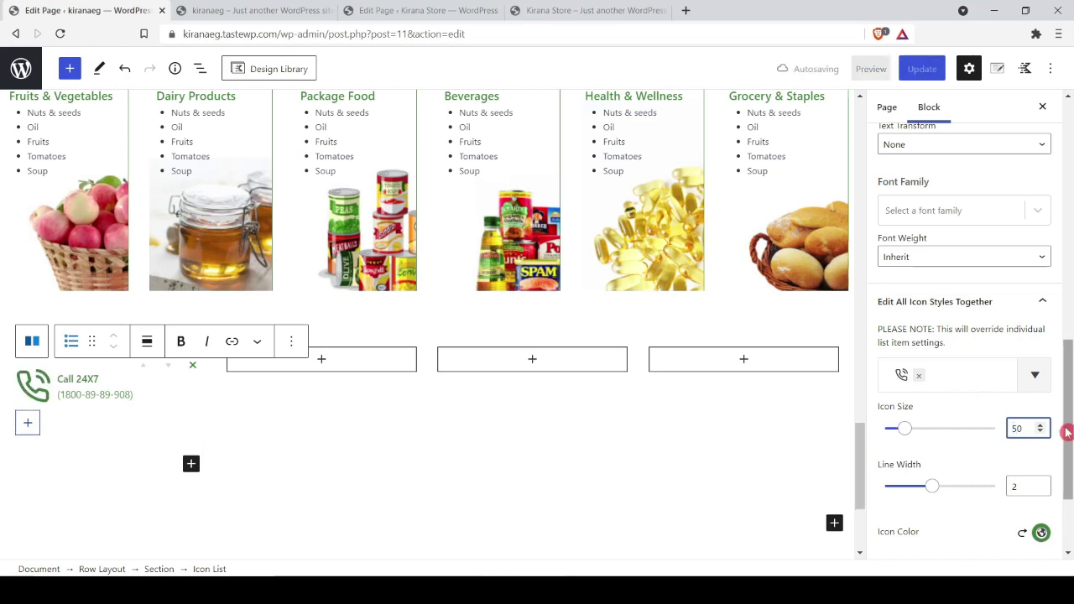
{"action": "key", "text": "BackSpace"}
{"action": "type", "text": "3"}
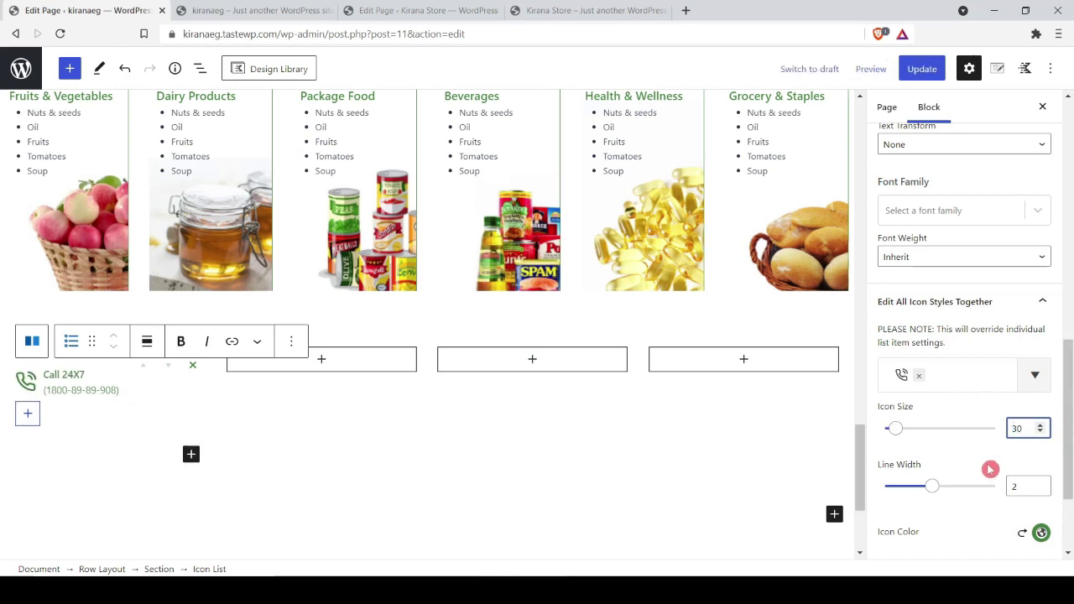
{"action": "left_click", "coordinate": [900, 76]}
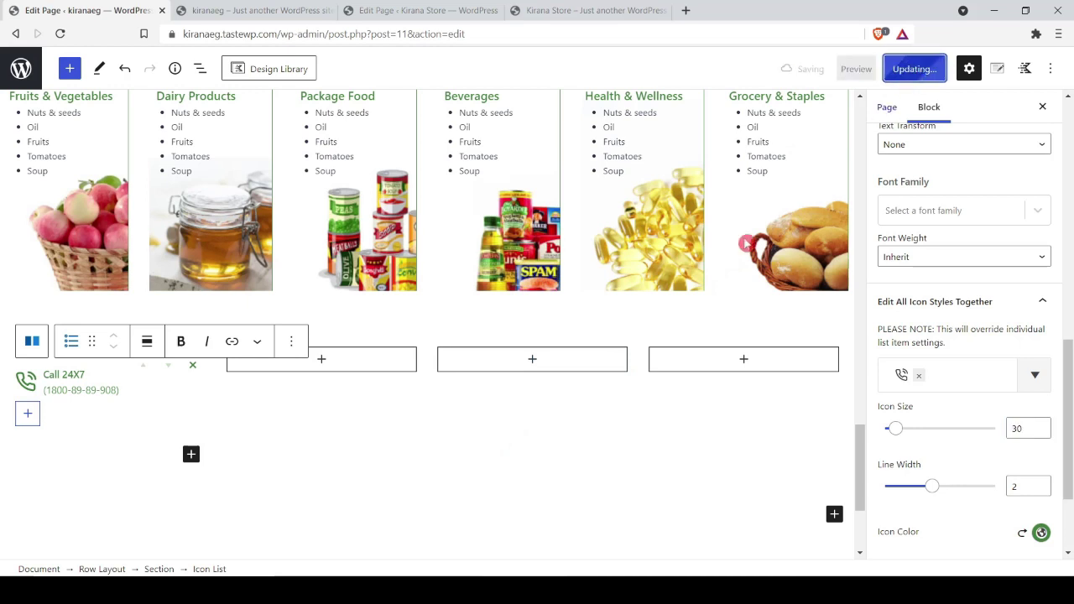
{"action": "left_click", "coordinate": [118, 396]}
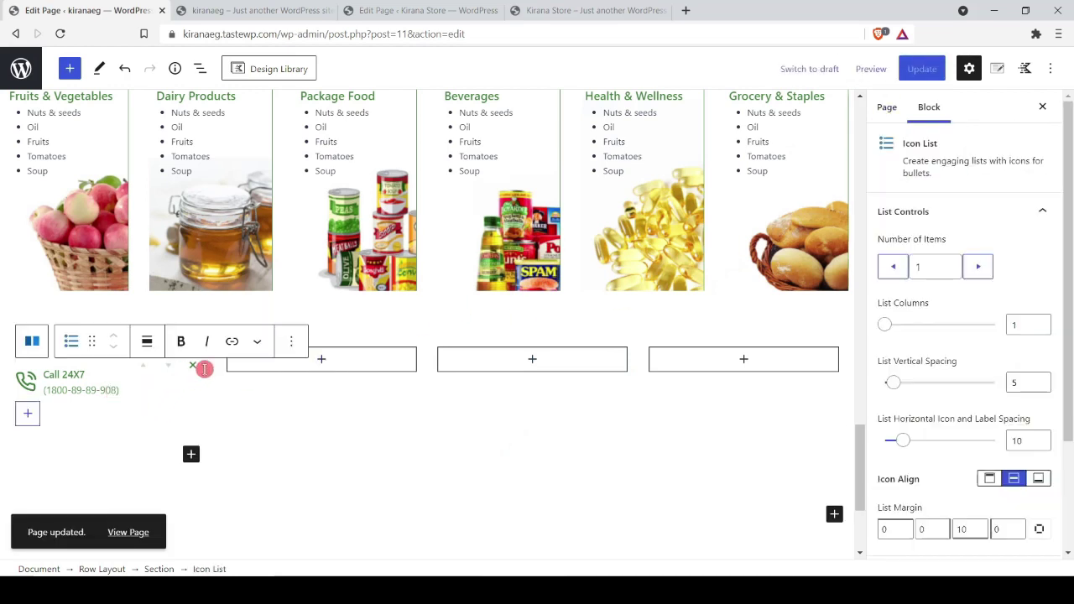
Step: Copy the Call 24X7 icon list and paste it into the second column
{"action": "left_click", "coordinate": [291, 340]}
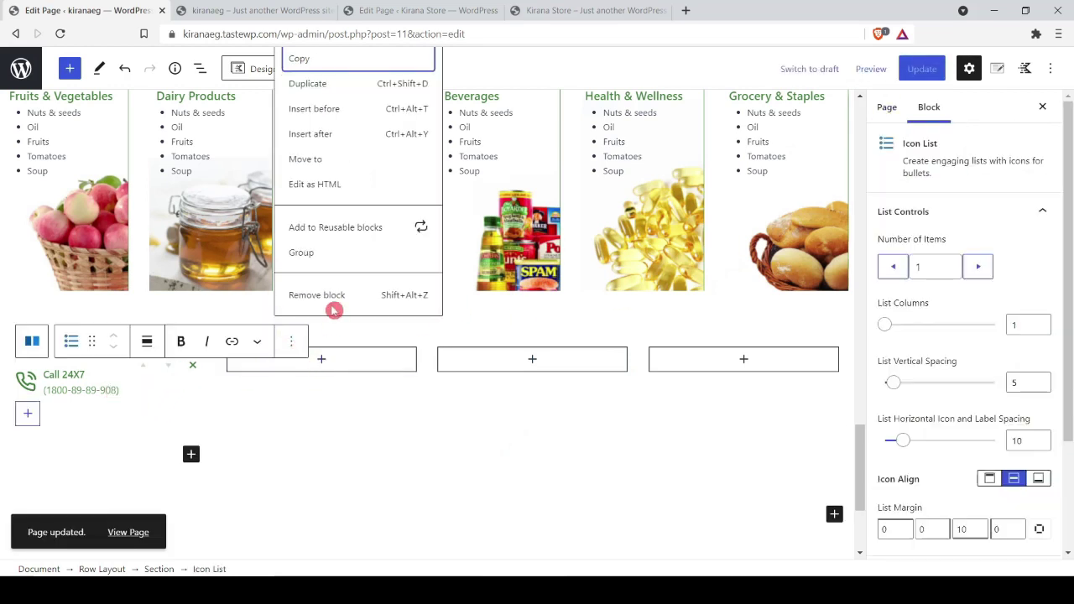
{"action": "left_click", "coordinate": [317, 64]}
{"action": "left_click", "coordinate": [321, 360]}
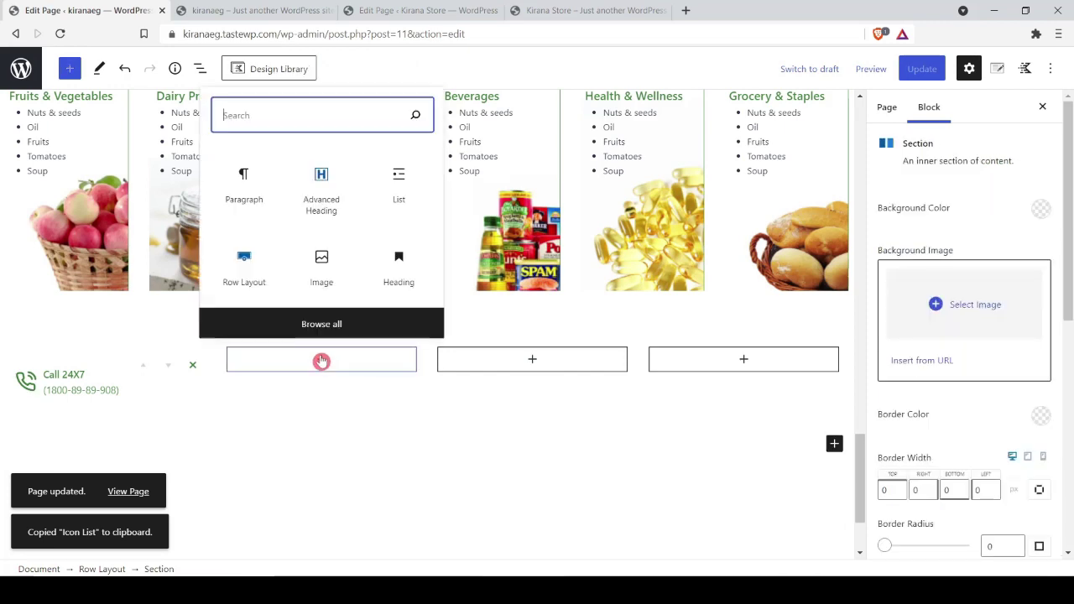
{"action": "left_click", "coordinate": [243, 187]}
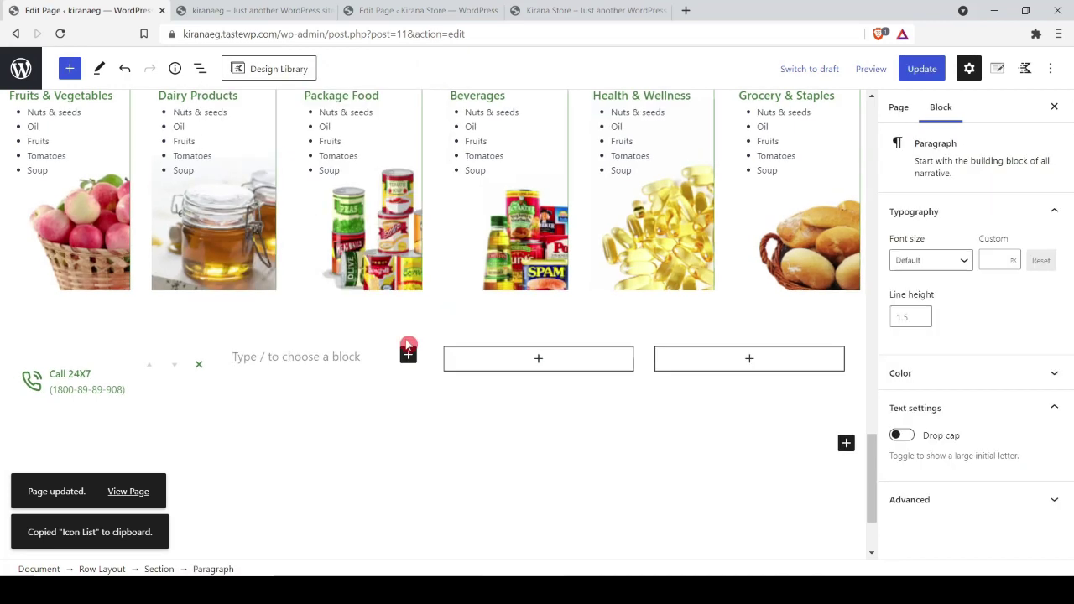
{"action": "key", "text": "ctrl+v"}
{"action": "left_click", "coordinate": [612, 451]}
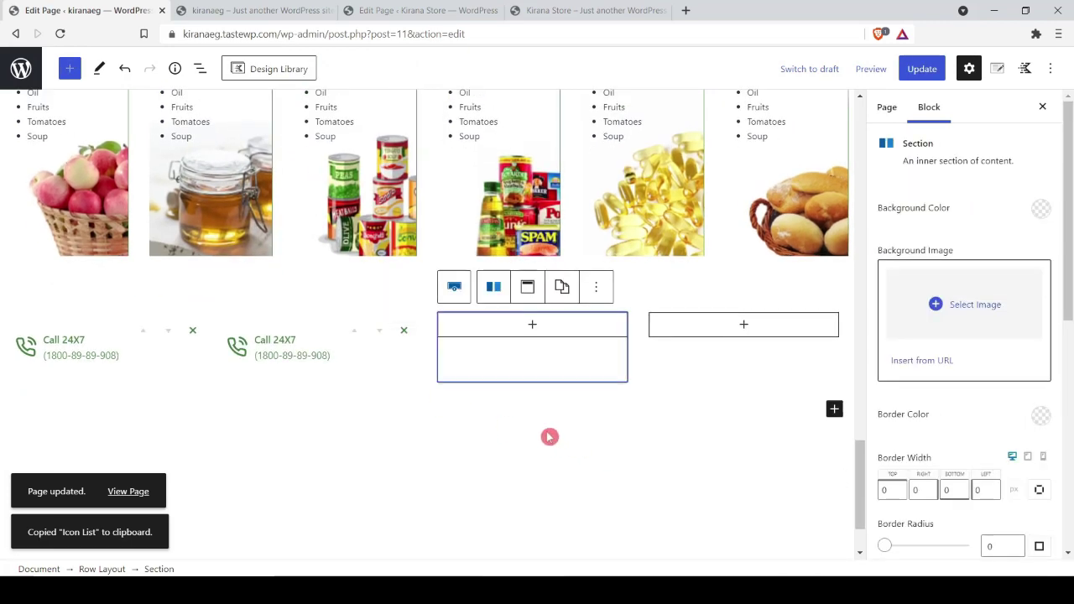
{"action": "left_click", "coordinate": [241, 350]}
{"action": "scroll", "coordinate": [957, 394], "scroll_direction": "down", "scroll_amount": 2}
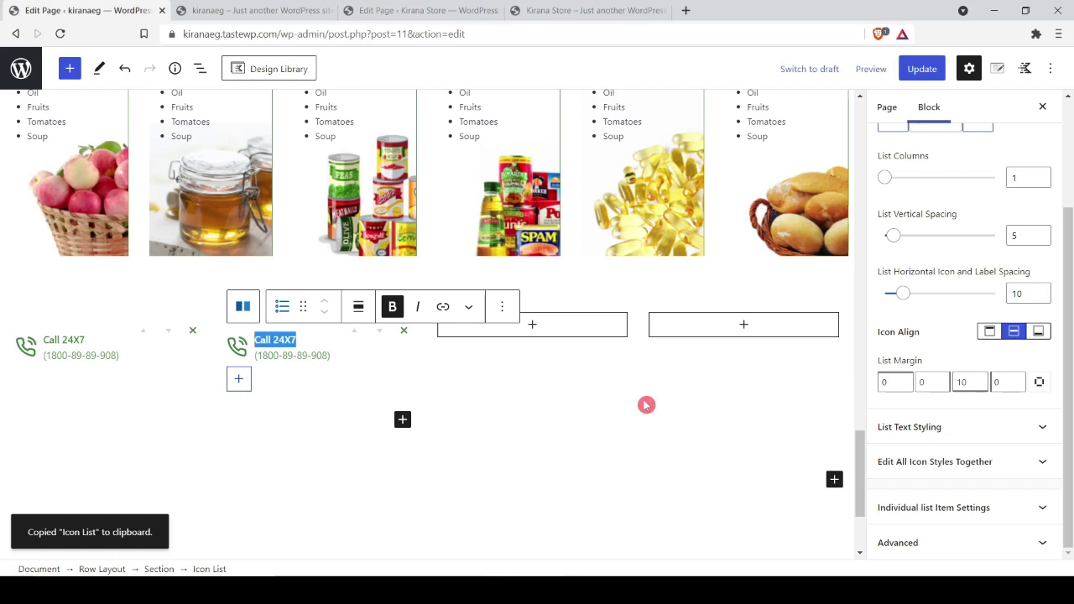
Step: Change the copy to 'Email Us' with the contact e-mail and an envelope icon
{"action": "type", "text": "Email Us"}
{"action": "left_click", "coordinate": [360, 353]}
{"action": "key", "text": "shift+Left"}
{"action": "key", "text": "shift+Left"}
{"action": "key", "text": "shift+Left"}
{"action": "key", "text": "shift+Left"}
{"action": "key", "text": "shift+Left"}
{"action": "key", "text": "shift+Left"}
{"action": "key", "text": "shift+Left"}
{"action": "key", "text": "shift+Left"}
{"action": "key", "text": "shift+Left"}
{"action": "key", "text": "shift+Left"}
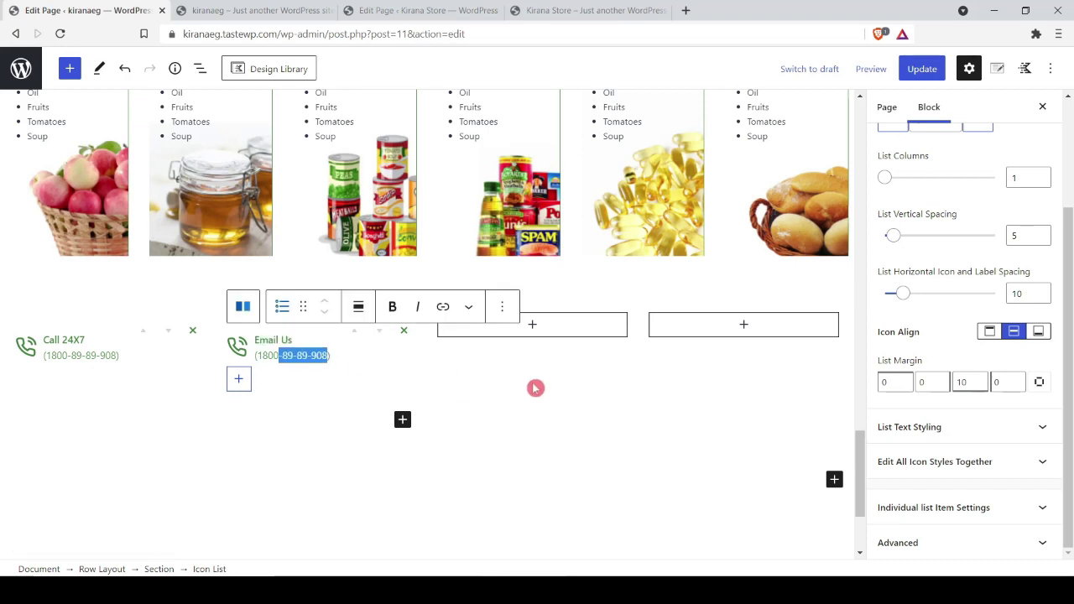
{"action": "key", "text": "ctrl+v"}
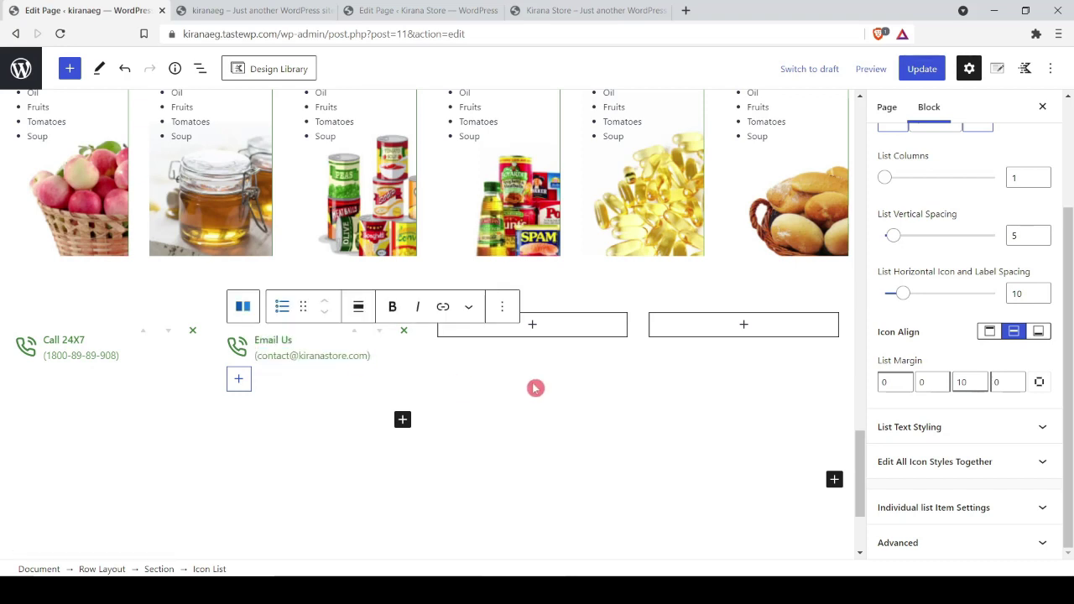
{"action": "left_click", "coordinate": [966, 428]}
{"action": "scroll", "coordinate": [968, 436], "scroll_direction": "down", "scroll_amount": 3}
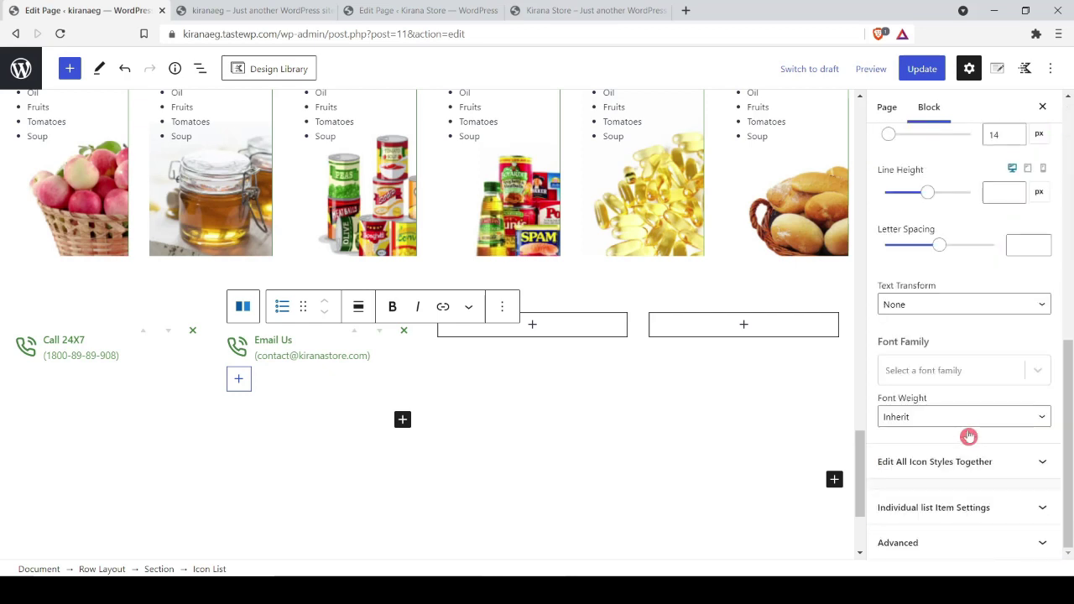
{"action": "left_click", "coordinate": [960, 462]}
{"action": "left_click", "coordinate": [850, 447]}
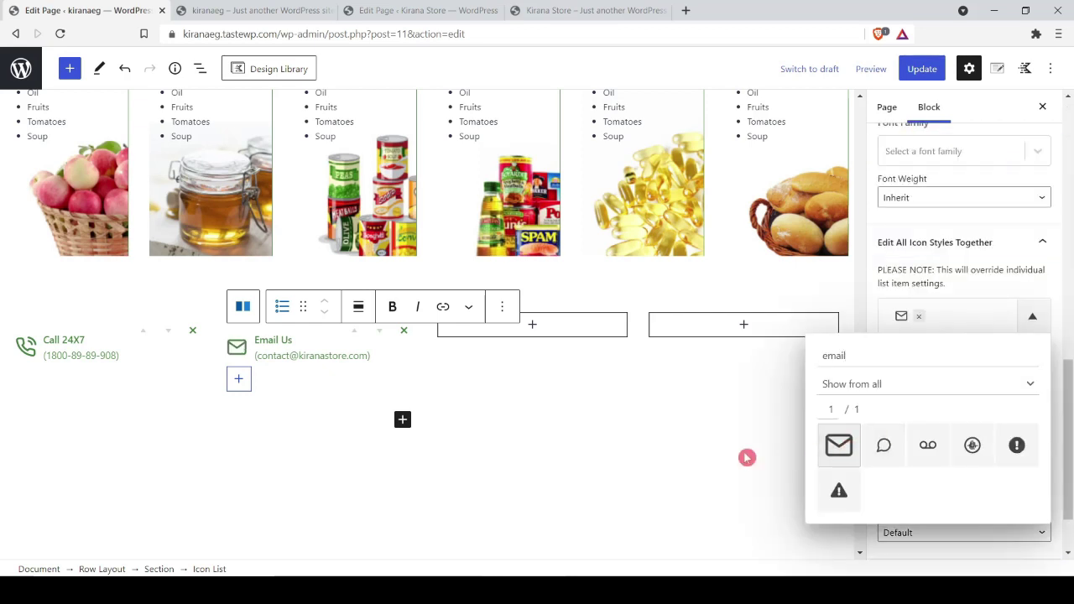
{"action": "left_click", "coordinate": [522, 470]}
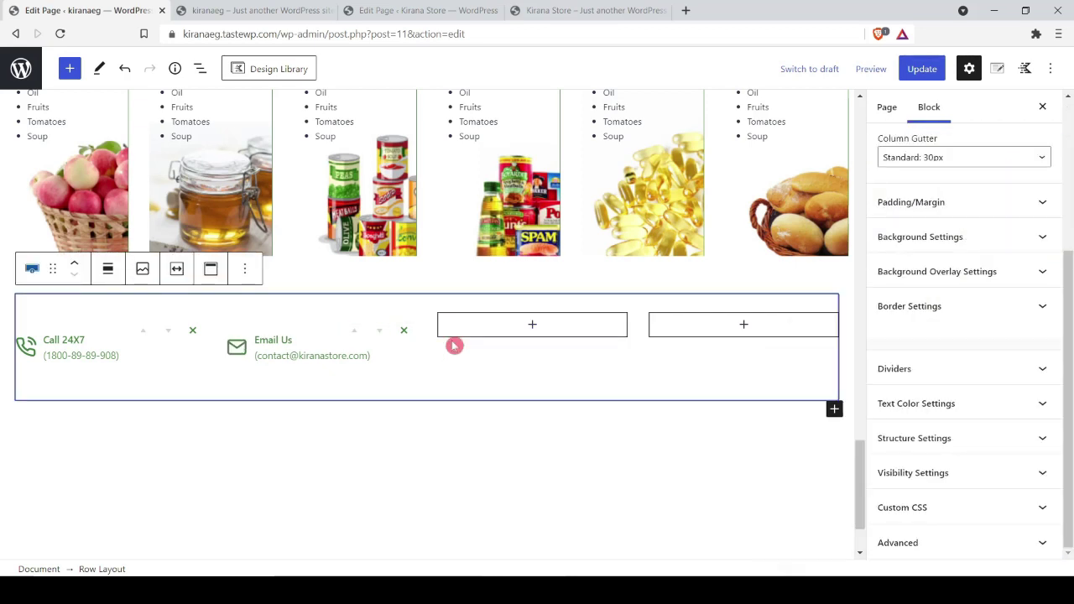
{"action": "left_click", "coordinate": [535, 327]}
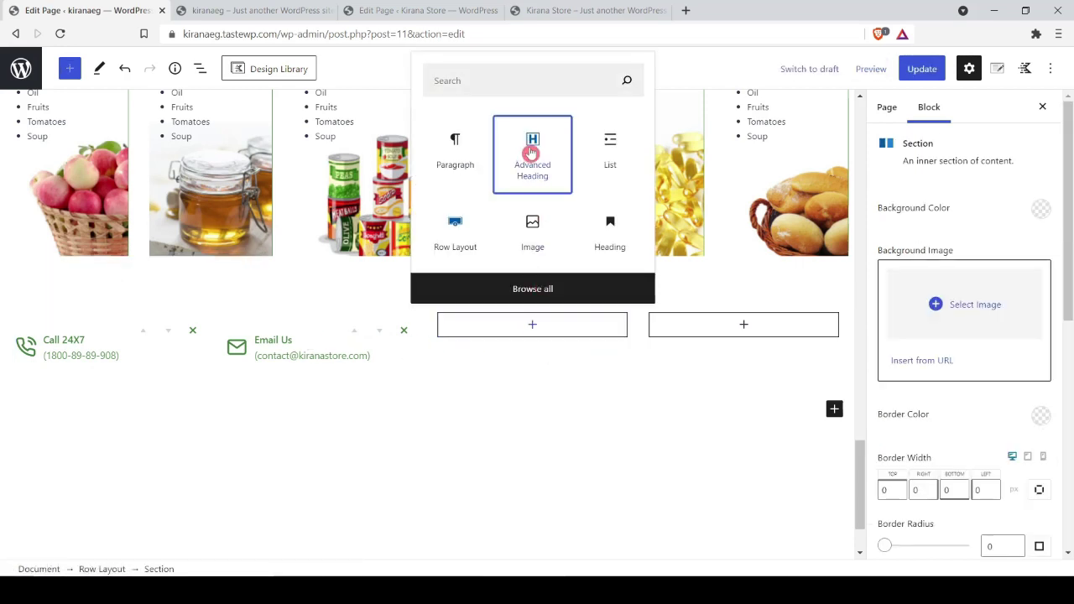
Step: Add an Advanced Heading 'Follow Us' to the third column as a bold paragraph
{"action": "left_click", "coordinate": [532, 151]}
{"action": "scroll", "coordinate": [532, 368], "scroll_direction": "up", "scroll_amount": 1}
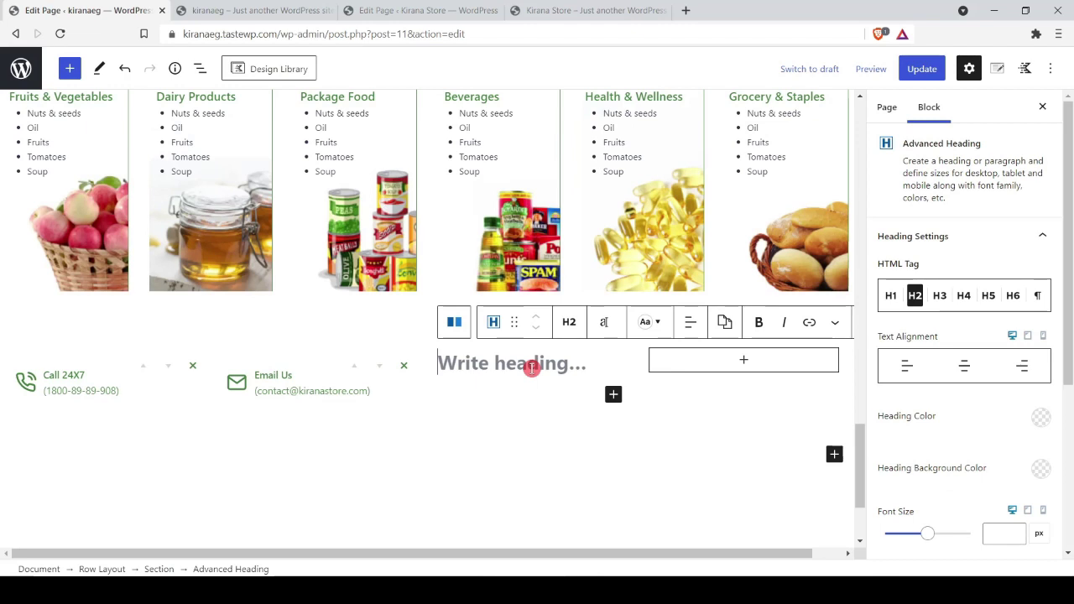
{"action": "type", "text": "Follow UP"}
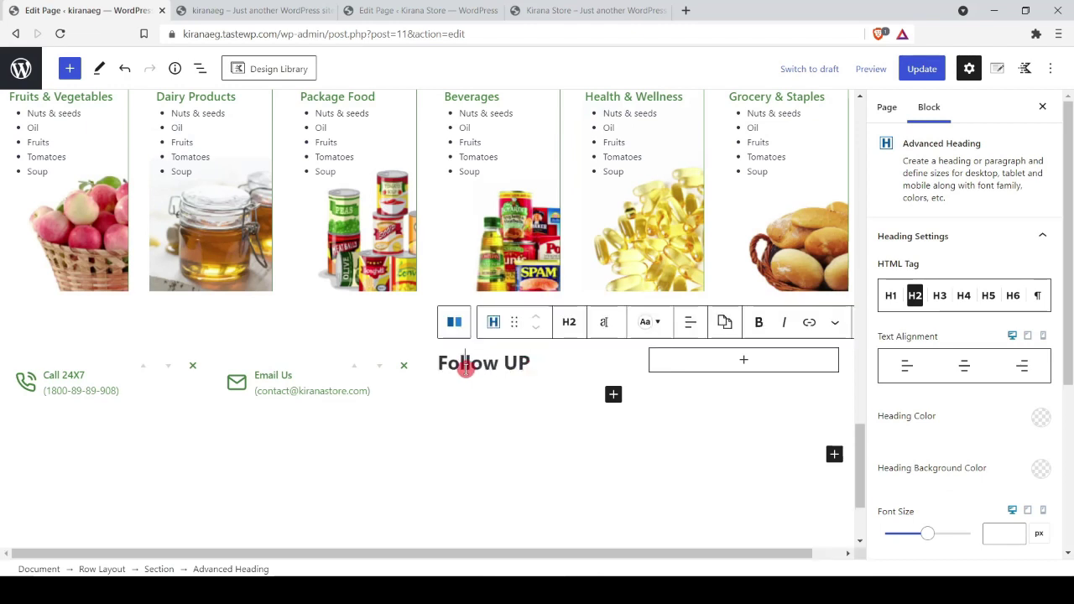
{"action": "triple_click", "coordinate": [465, 369]}
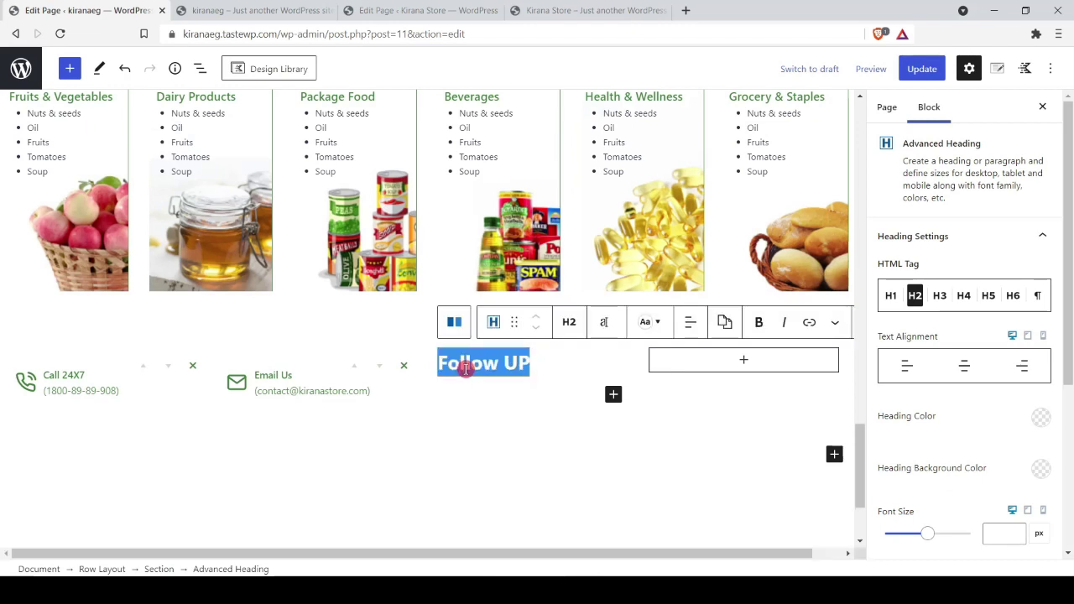
{"action": "left_click", "coordinate": [570, 326]}
{"action": "left_click", "coordinate": [581, 546]}
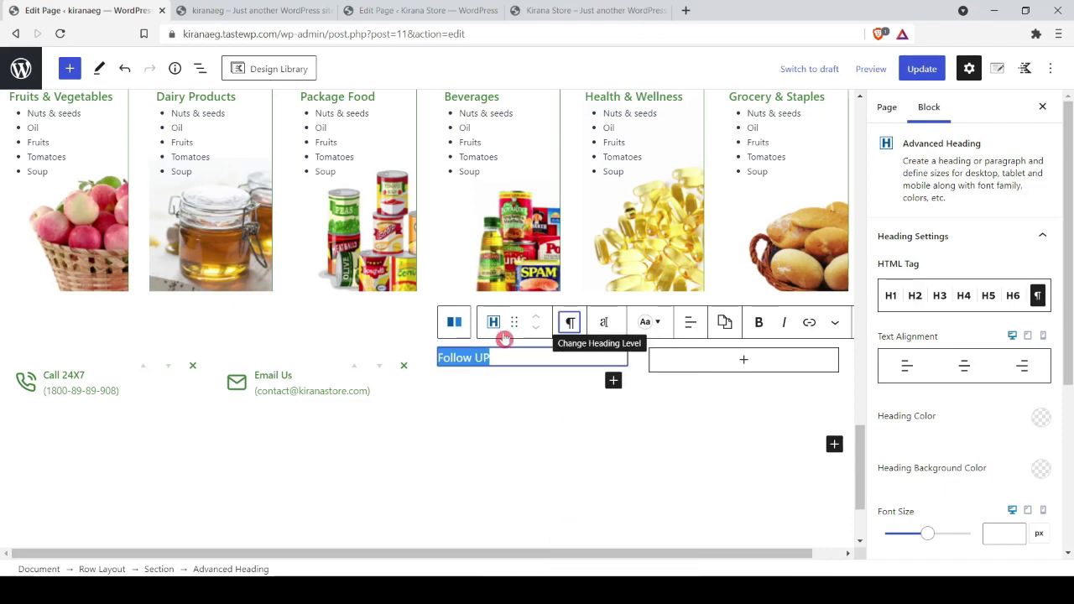
{"action": "left_click", "coordinate": [757, 323]}
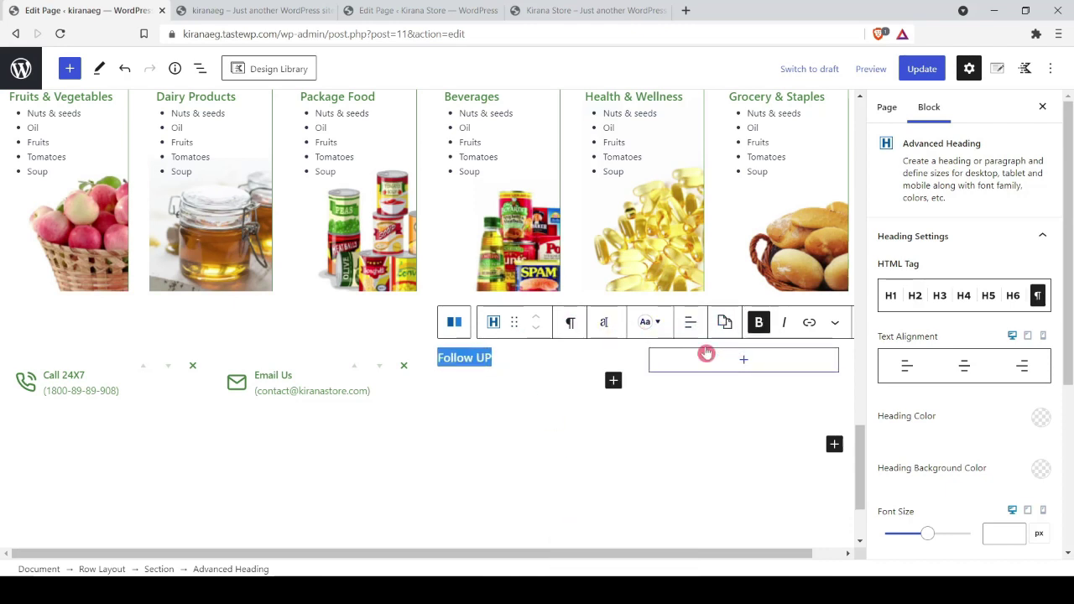
Step: Set the Follow Us heading to font size 14, theme green, and centred
{"action": "left_click", "coordinate": [660, 322]}
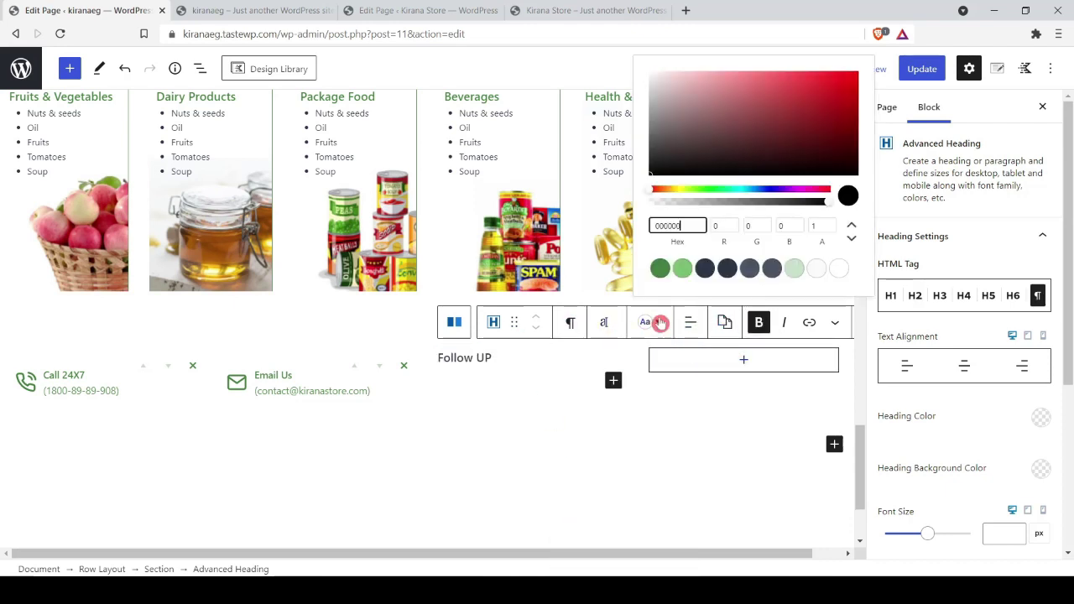
{"action": "left_click", "coordinate": [603, 327]}
{"action": "left_click", "coordinate": [544, 279]}
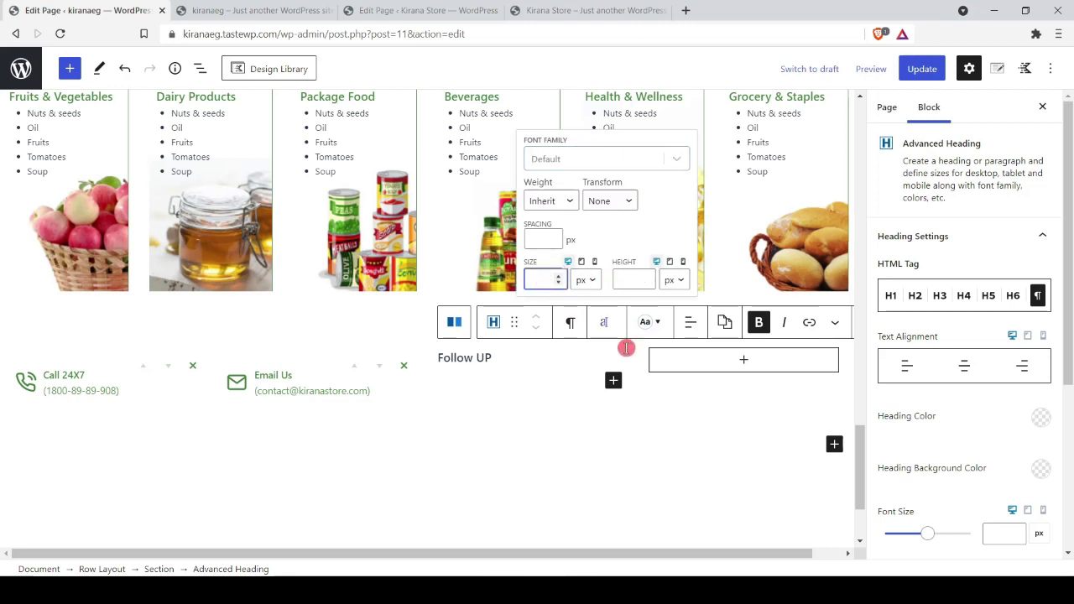
{"action": "type", "text": "13"}
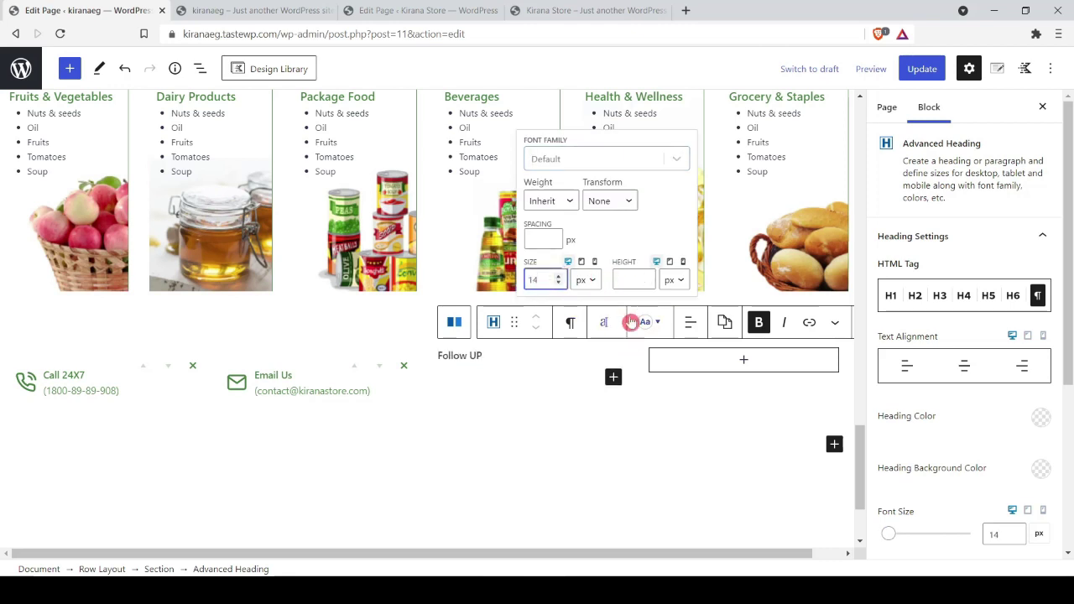
{"action": "left_click", "coordinate": [1041, 417]}
{"action": "left_click", "coordinate": [853, 381]}
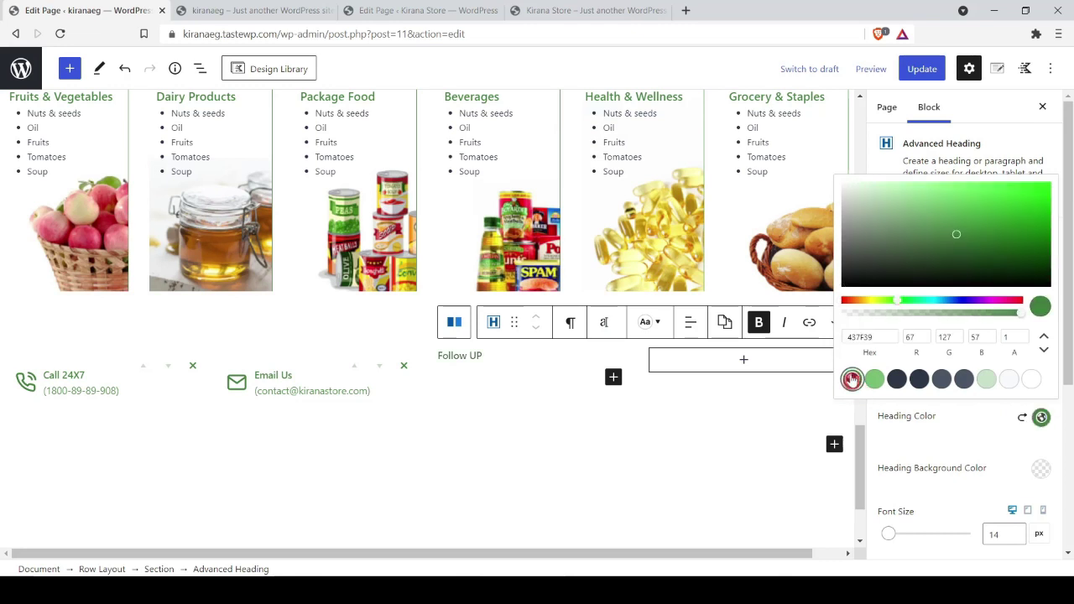
{"action": "triple_click", "coordinate": [477, 372]}
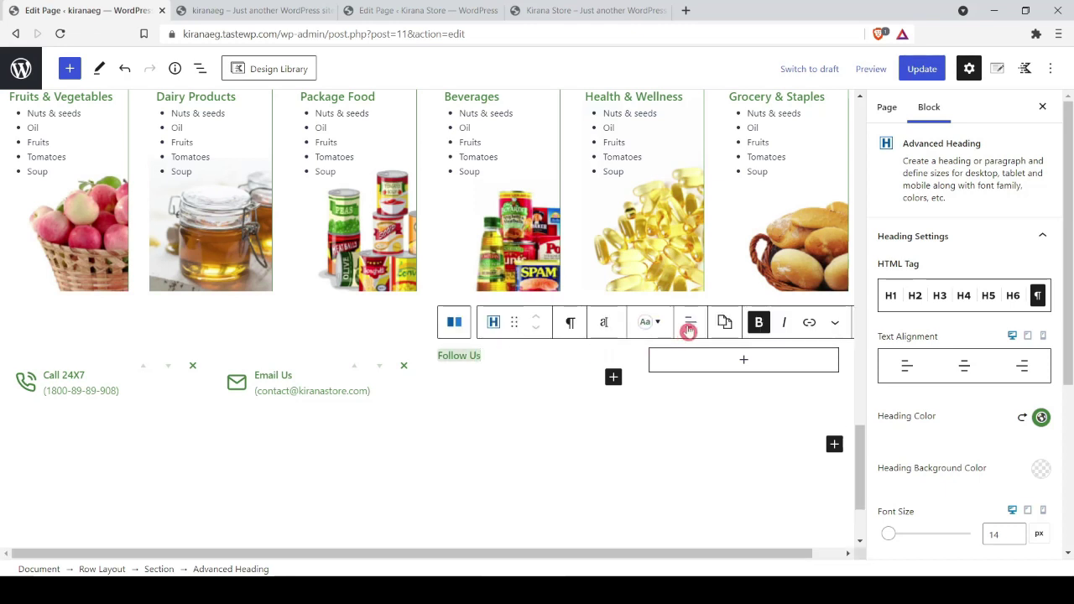
{"action": "left_click", "coordinate": [690, 323]}
{"action": "left_click", "coordinate": [710, 395]}
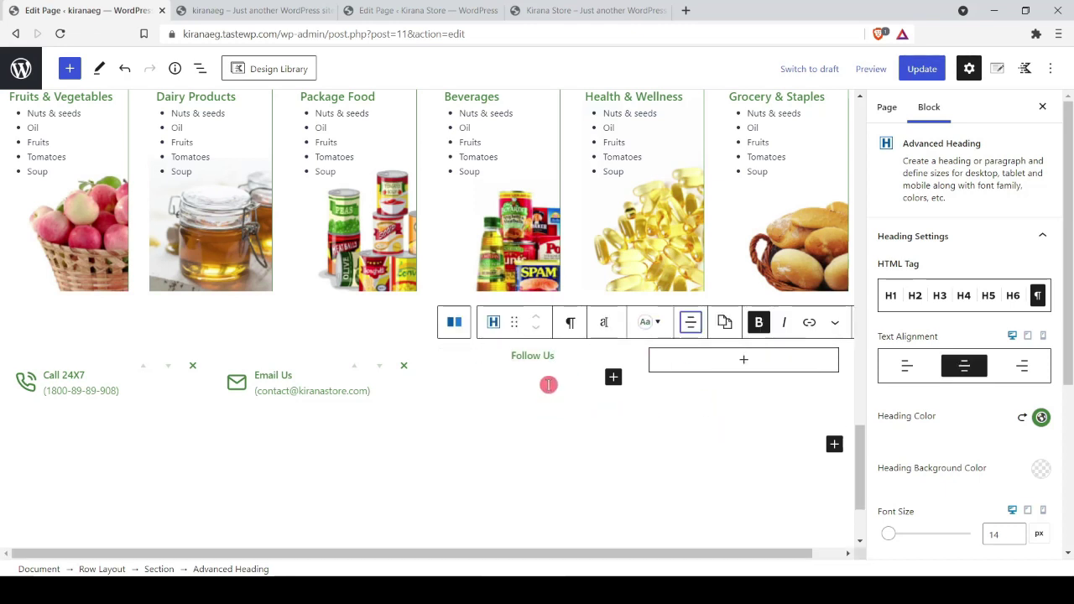
{"action": "left_click", "coordinate": [549, 386]}
Step: Insert an Icon block under Follow Us with a green square Facebook icon
{"action": "type", "text": "/icon"}
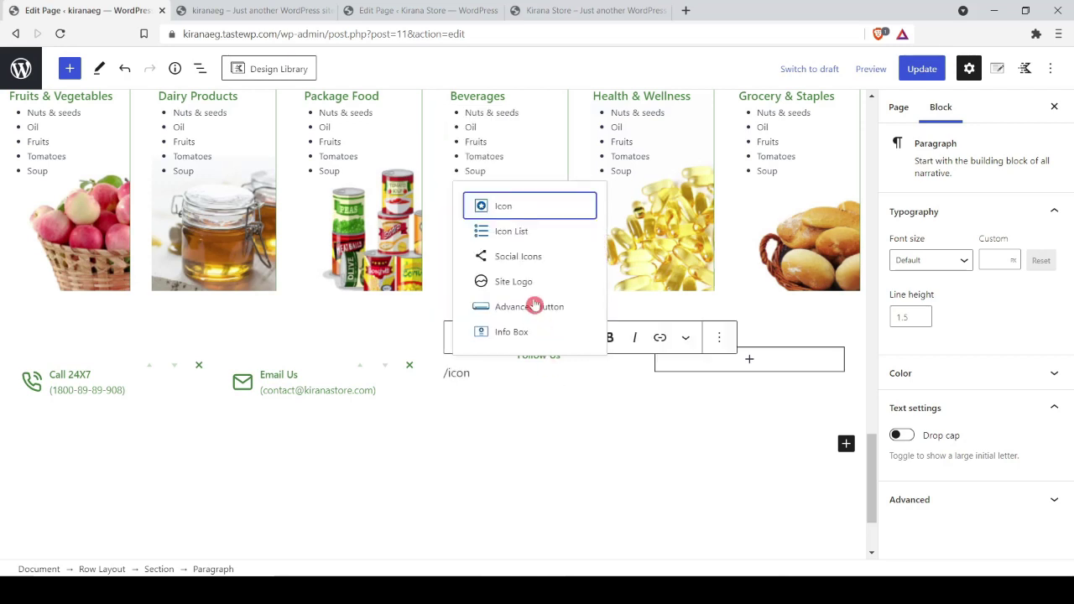
{"action": "key", "text": "Return"}
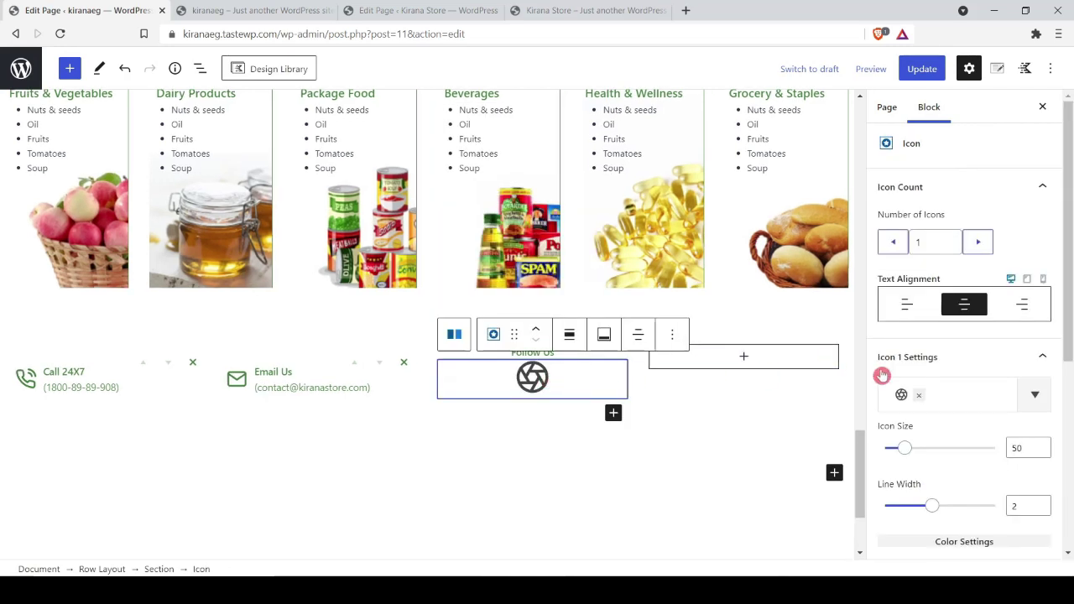
{"action": "left_click", "coordinate": [964, 394]}
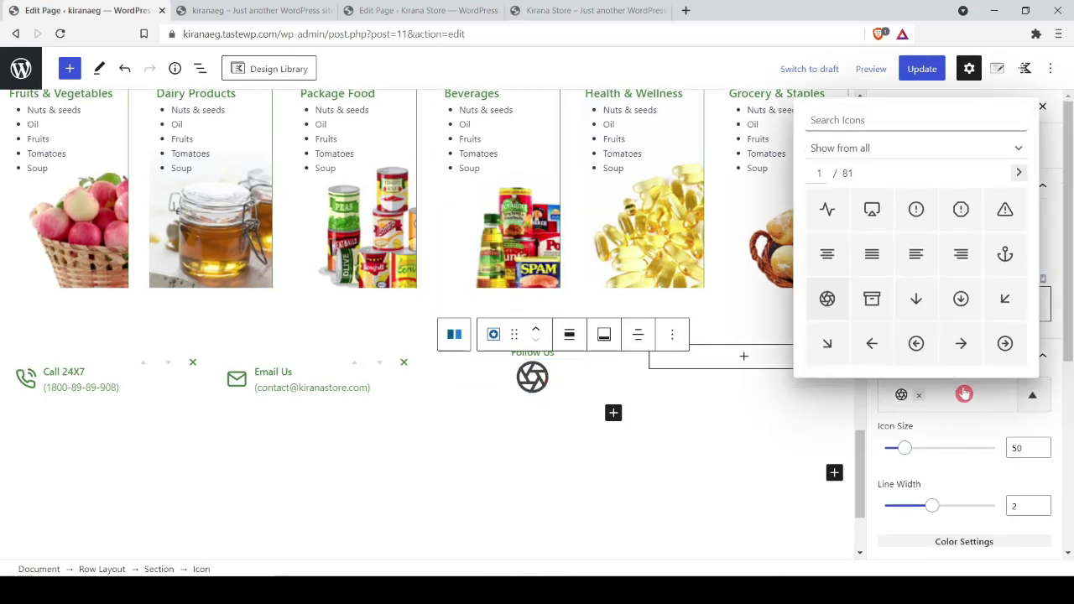
{"action": "type", "text": "facebook"}
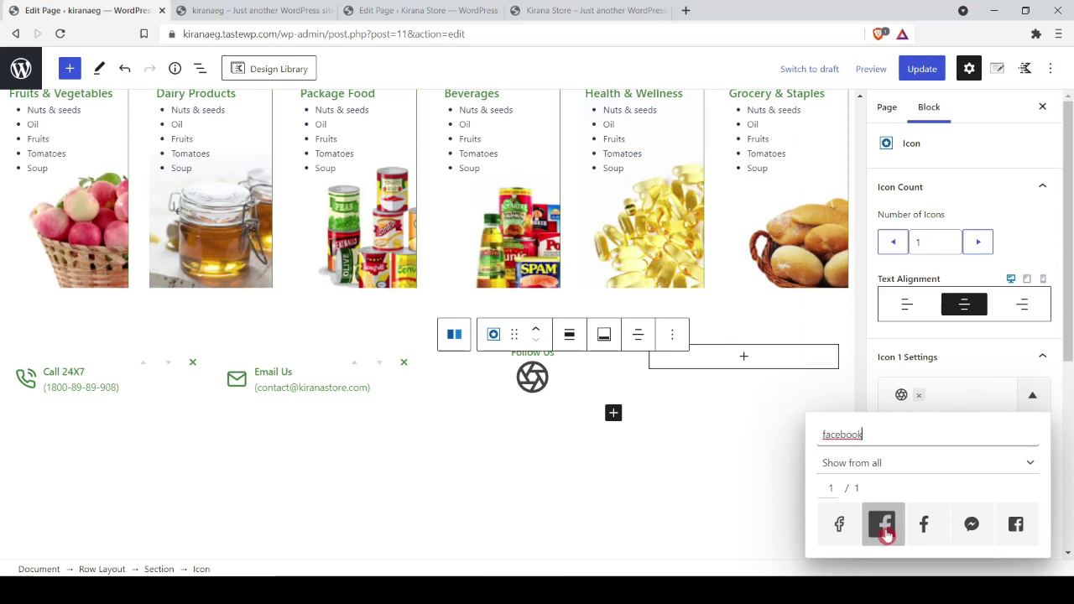
{"action": "left_click", "coordinate": [883, 525]}
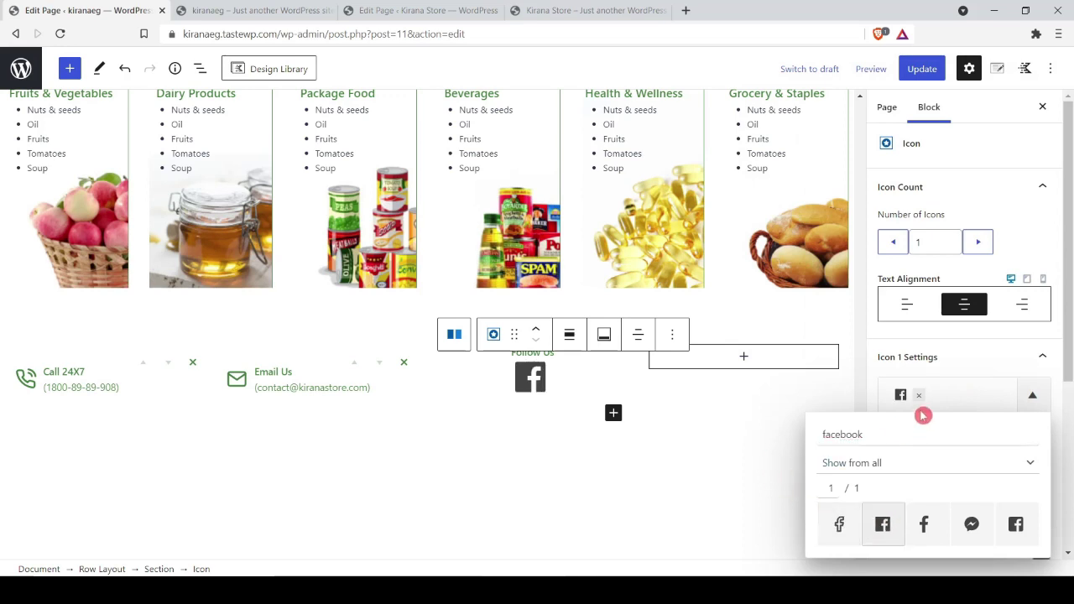
{"action": "left_click", "coordinate": [918, 410]}
{"action": "scroll", "coordinate": [998, 380], "scroll_direction": "down", "scroll_amount": 2}
{"action": "left_click", "coordinate": [1041, 404]}
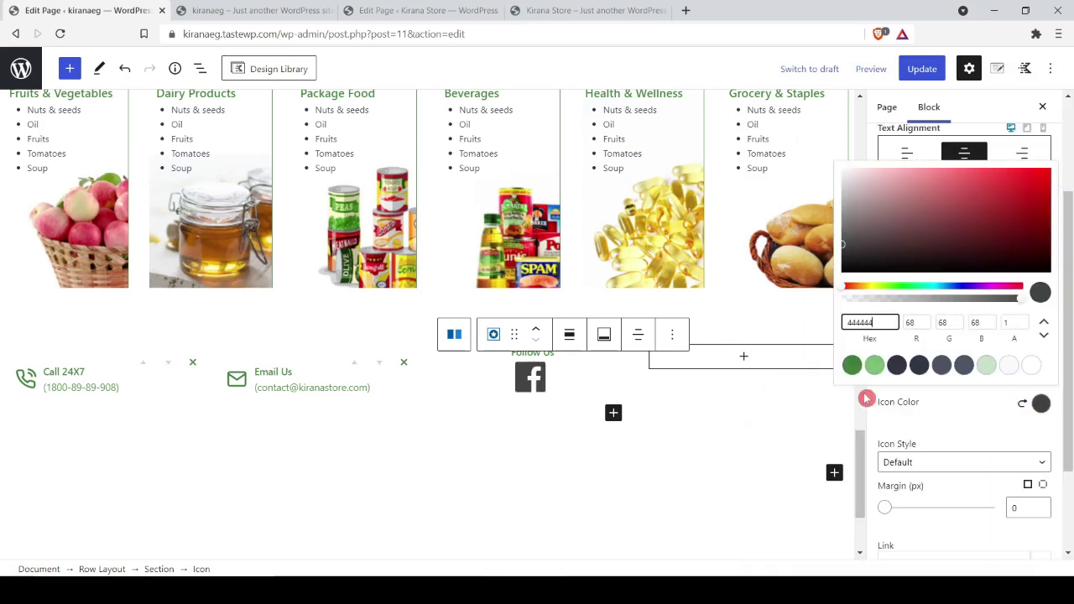
{"action": "left_click", "coordinate": [852, 364]}
{"action": "left_click", "coordinate": [986, 486]}
Step: Give the Facebook icon 5 px side margins, a '#' link, and size 30
{"action": "scroll", "coordinate": [1019, 423], "scroll_direction": "down", "scroll_amount": 2}
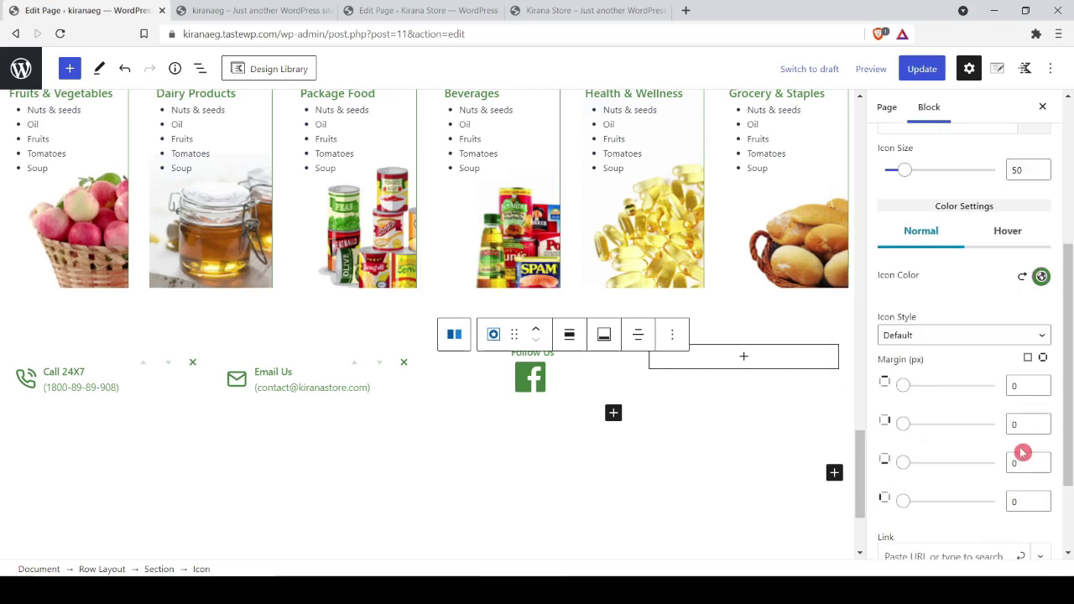
{"action": "left_click", "coordinate": [1012, 422]}
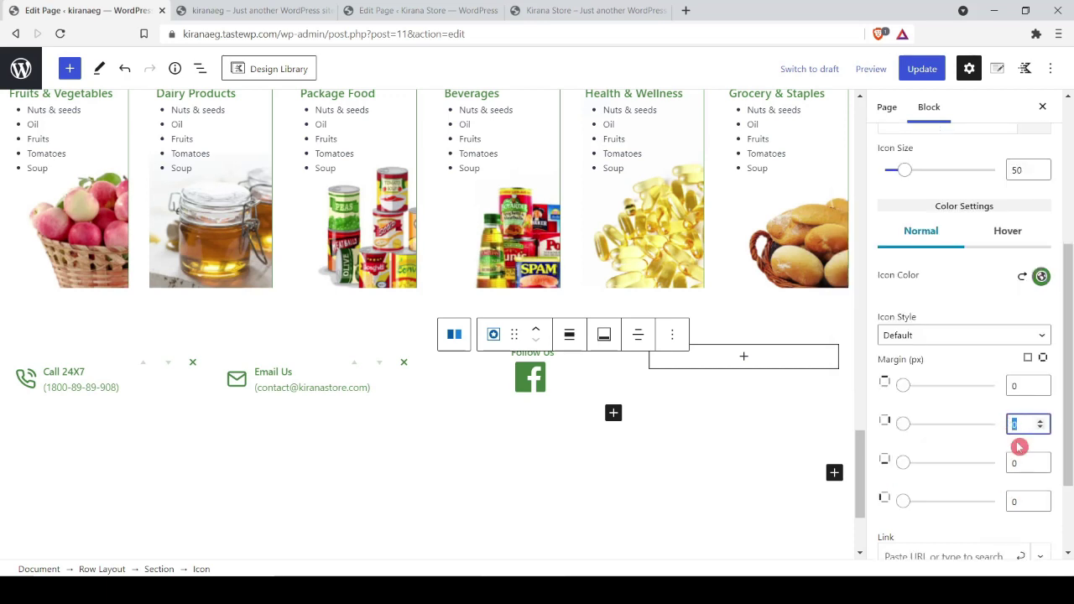
{"action": "type", "text": "5"}
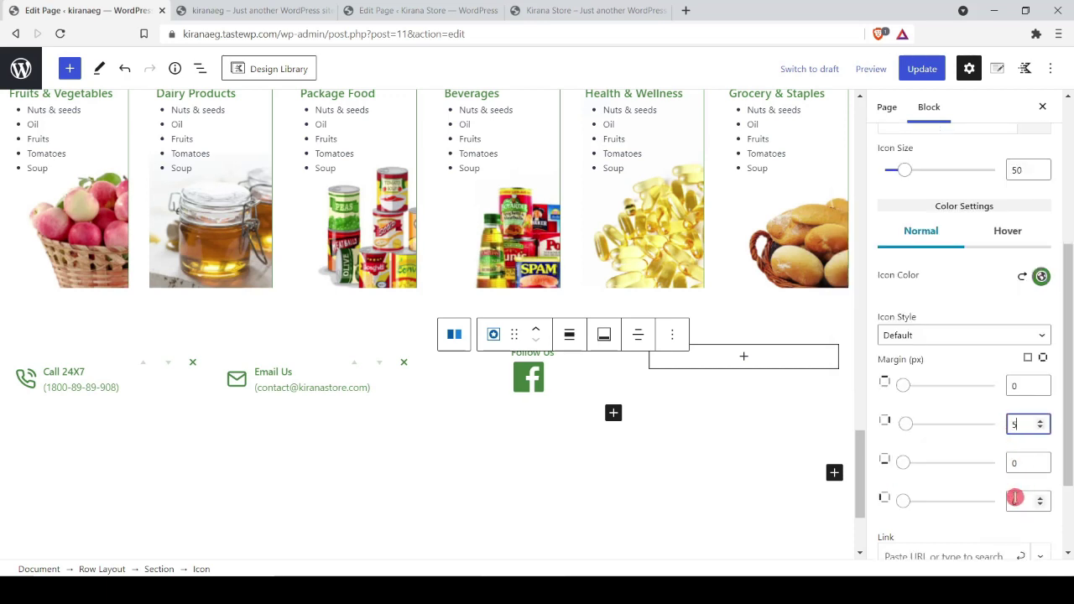
{"action": "left_click", "coordinate": [1016, 499]}
{"action": "type", "text": "5"}
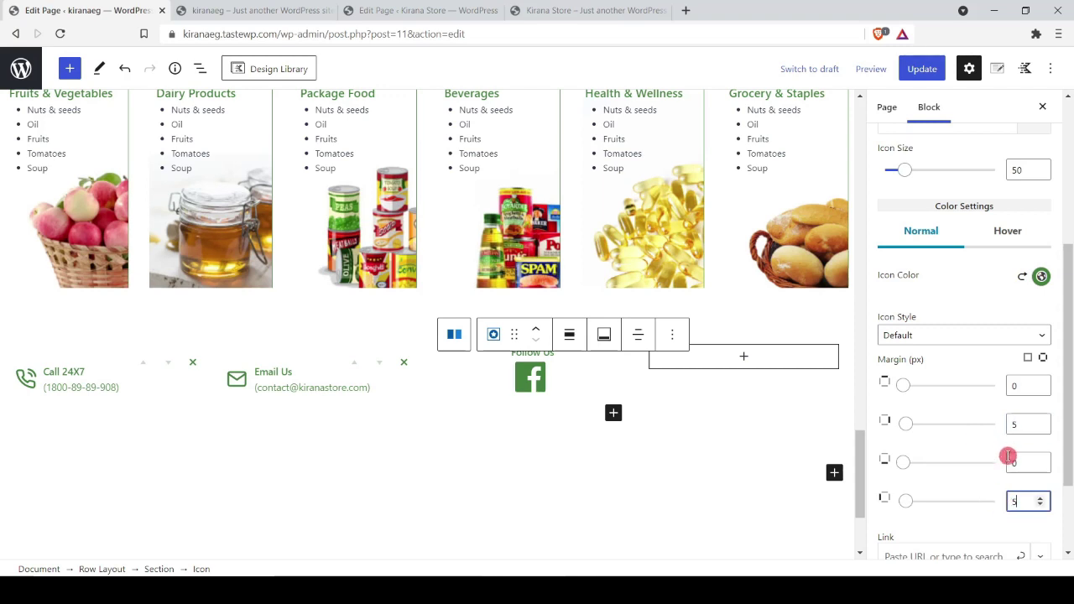
{"action": "scroll", "coordinate": [1008, 458], "scroll_direction": "down", "scroll_amount": 2}
{"action": "left_click", "coordinate": [956, 443]}
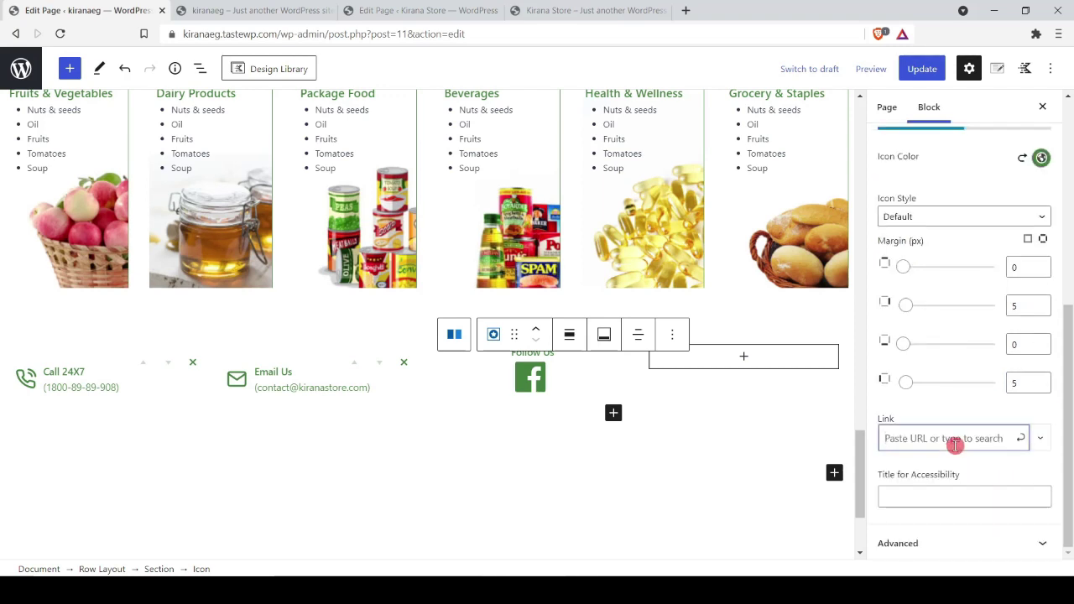
{"action": "type", "text": "#"}
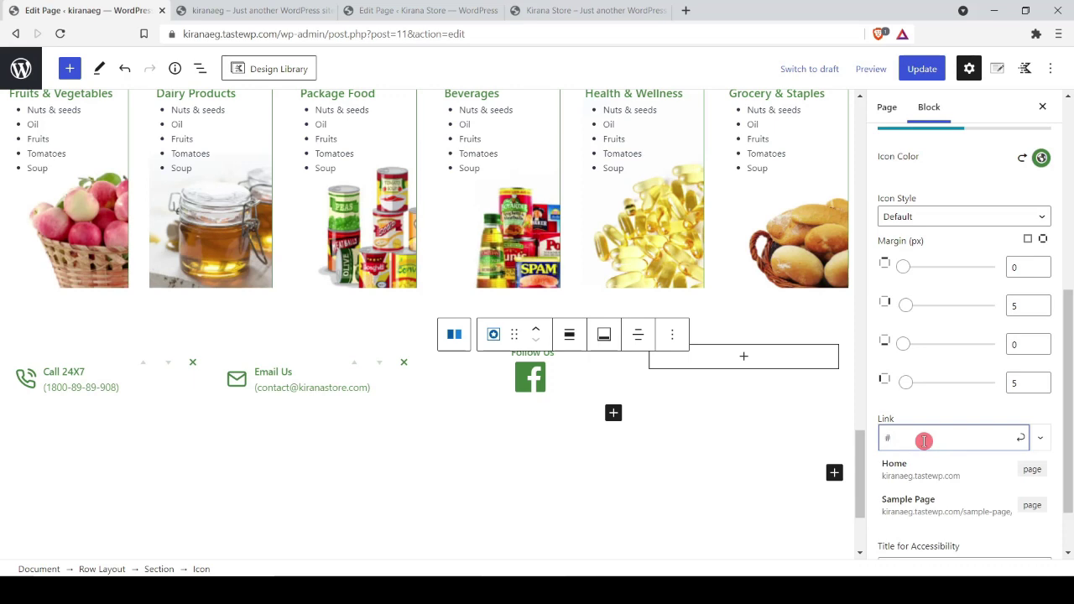
{"action": "scroll", "coordinate": [993, 386], "scroll_direction": "up", "scroll_amount": 3}
{"action": "left_click", "coordinate": [1016, 331]}
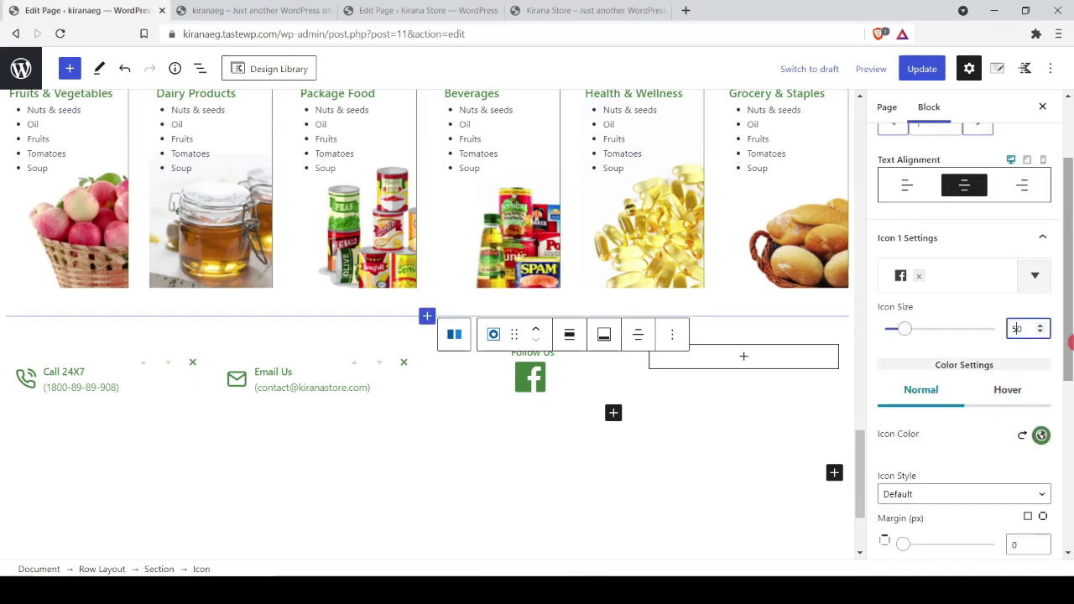
{"action": "key", "text": "BackSpace"}
{"action": "key", "text": "BackSpace"}
{"action": "type", "text": "30"}
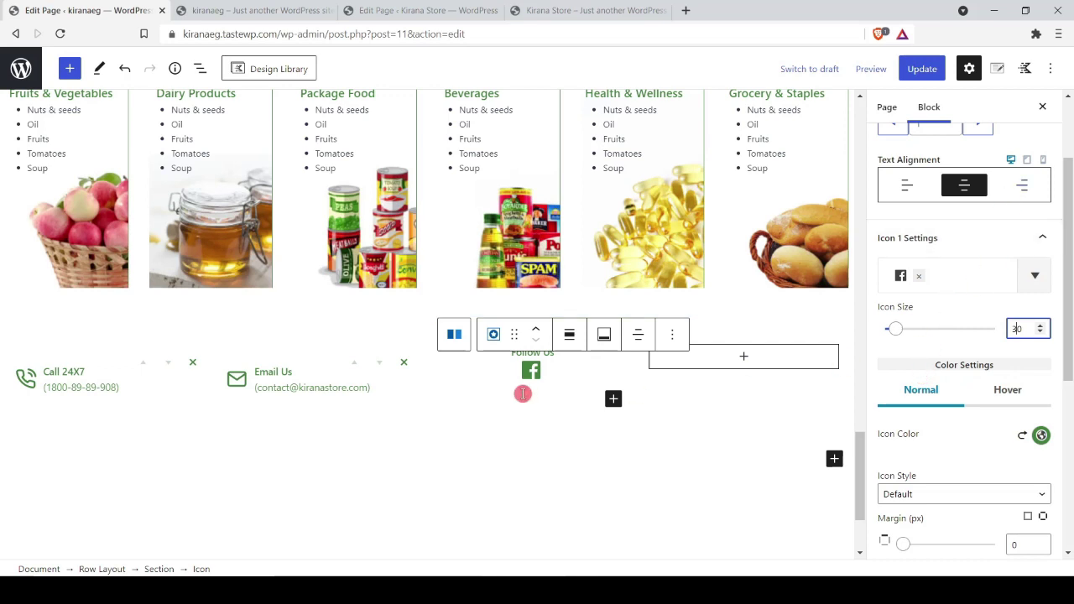
{"action": "scroll", "coordinate": [924, 360], "scroll_direction": "up", "scroll_amount": 2}
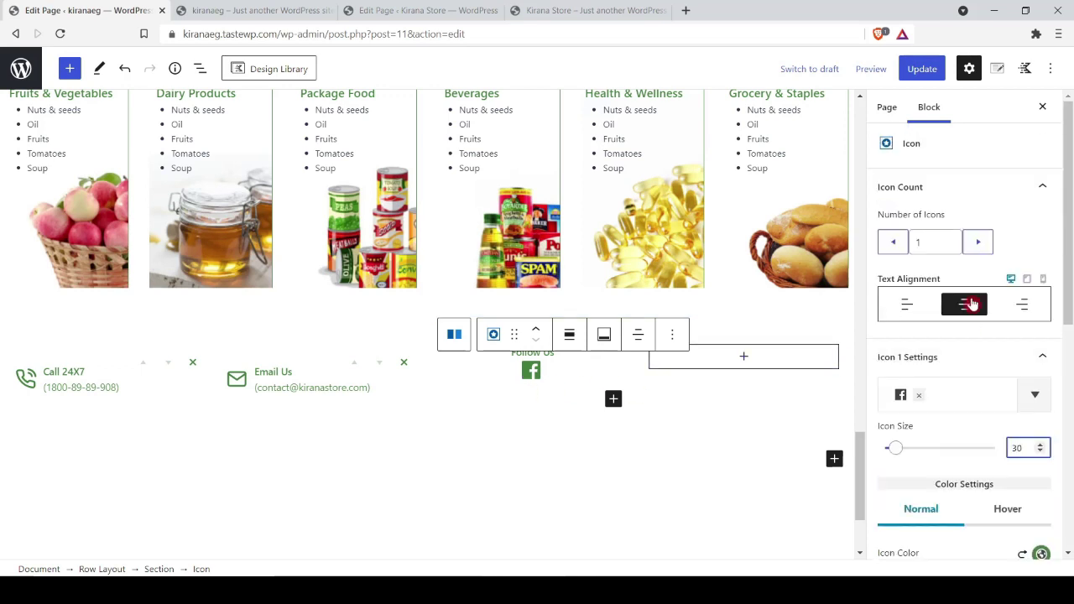
Step: Increase the block to three icons and make the second a '#'-linked Instagram icon
{"action": "left_click", "coordinate": [979, 250]}
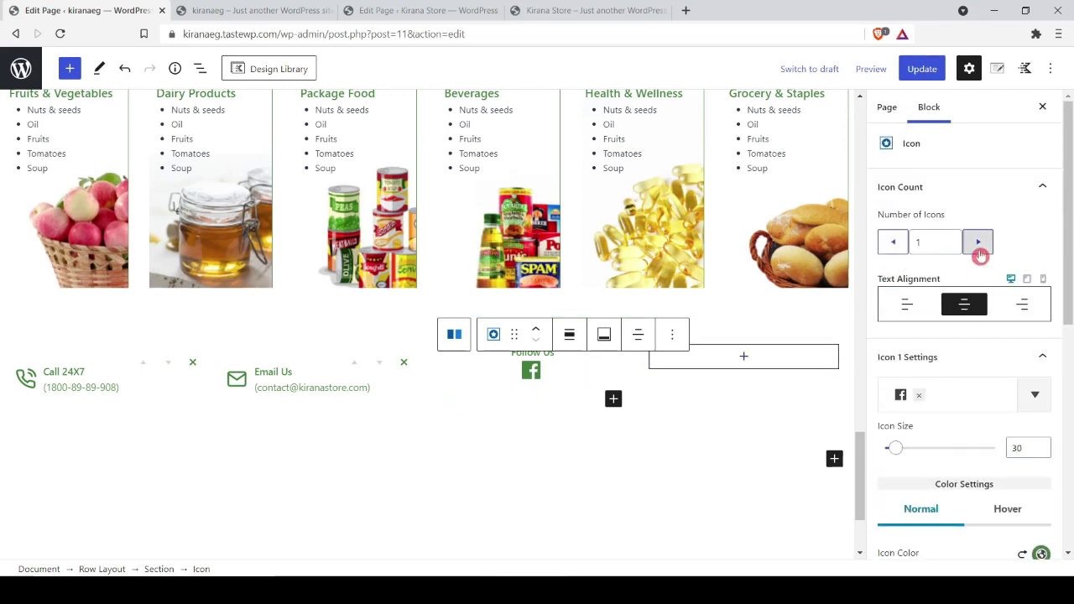
{"action": "left_click", "coordinate": [979, 250]}
{"action": "left_click", "coordinate": [963, 356]}
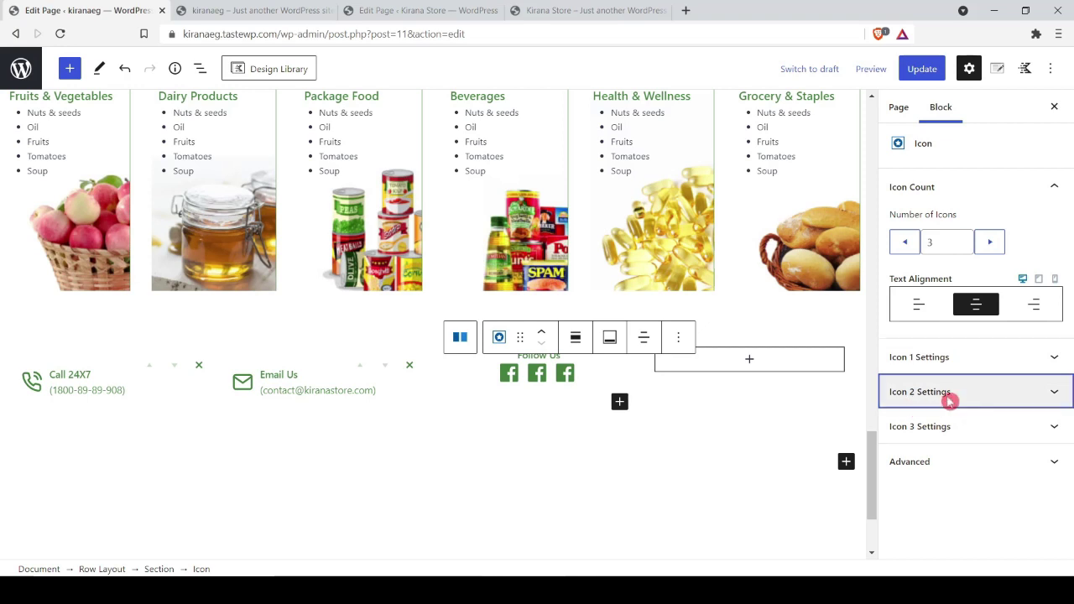
{"action": "left_click", "coordinate": [949, 396]}
{"action": "scroll", "coordinate": [966, 326], "scroll_direction": "down", "scroll_amount": 2}
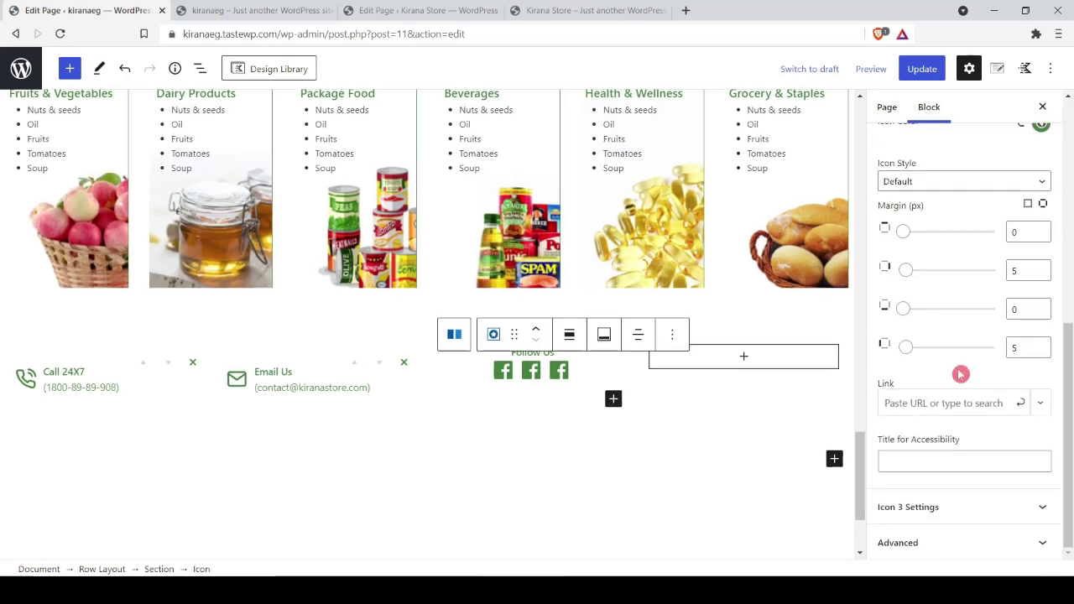
{"action": "left_click", "coordinate": [955, 403]}
{"action": "type", "text": "#"}
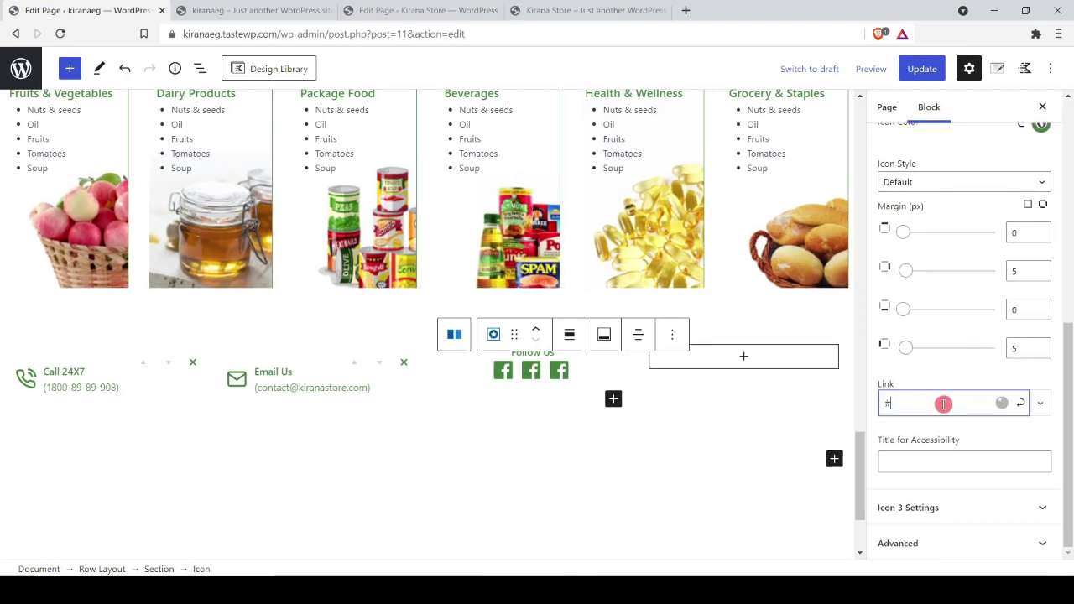
{"action": "scroll", "coordinate": [942, 375], "scroll_direction": "up", "scroll_amount": 3}
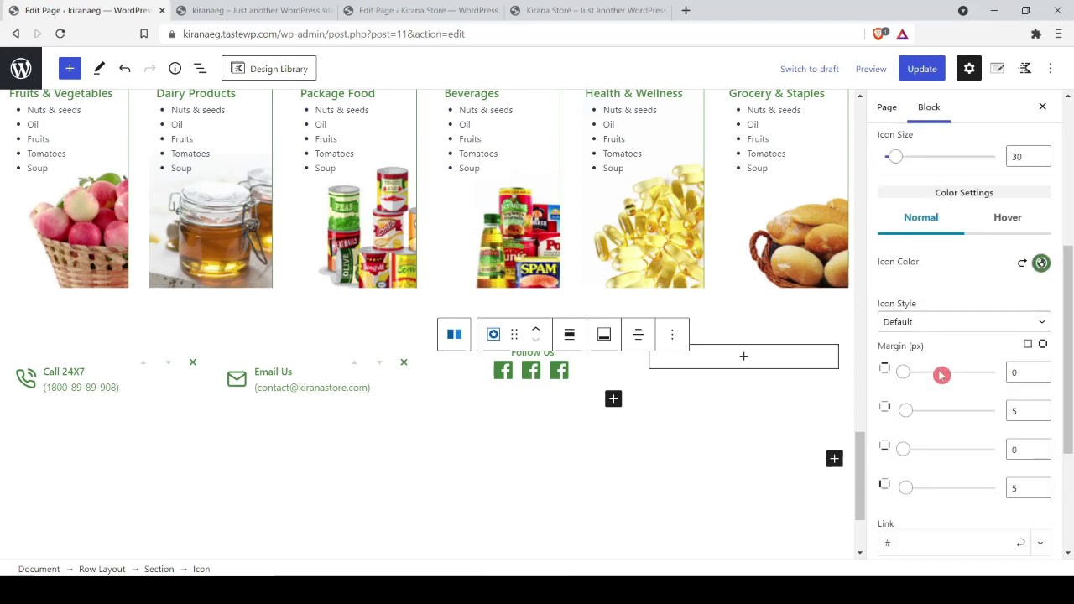
{"action": "left_click", "coordinate": [948, 251]}
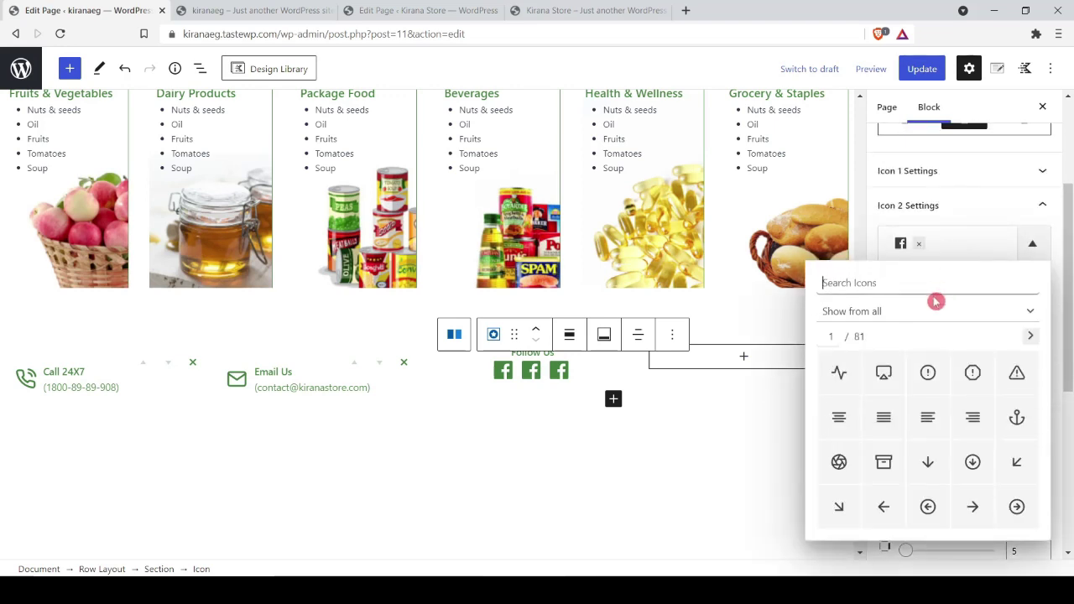
{"action": "type", "text": "in"}
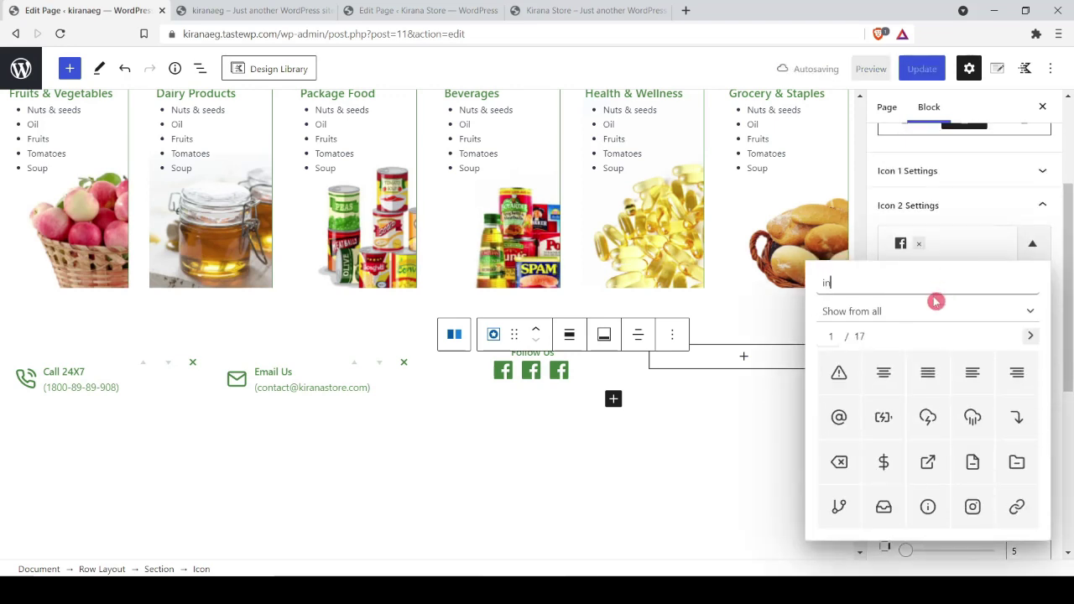
{"action": "type", "text": "sta"}
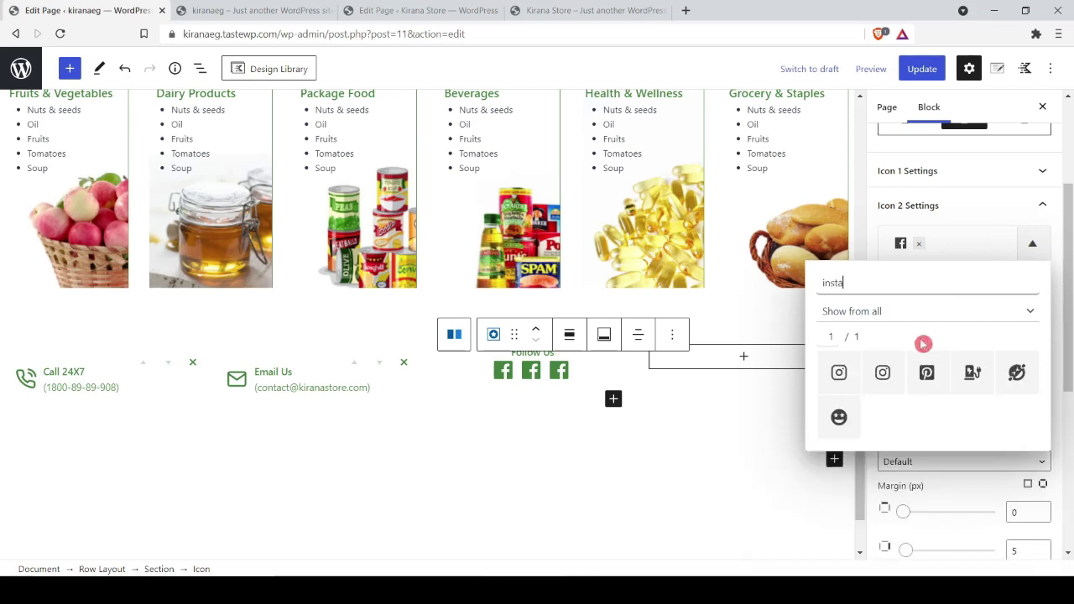
{"action": "left_click", "coordinate": [882, 372]}
{"action": "left_click", "coordinate": [878, 482]}
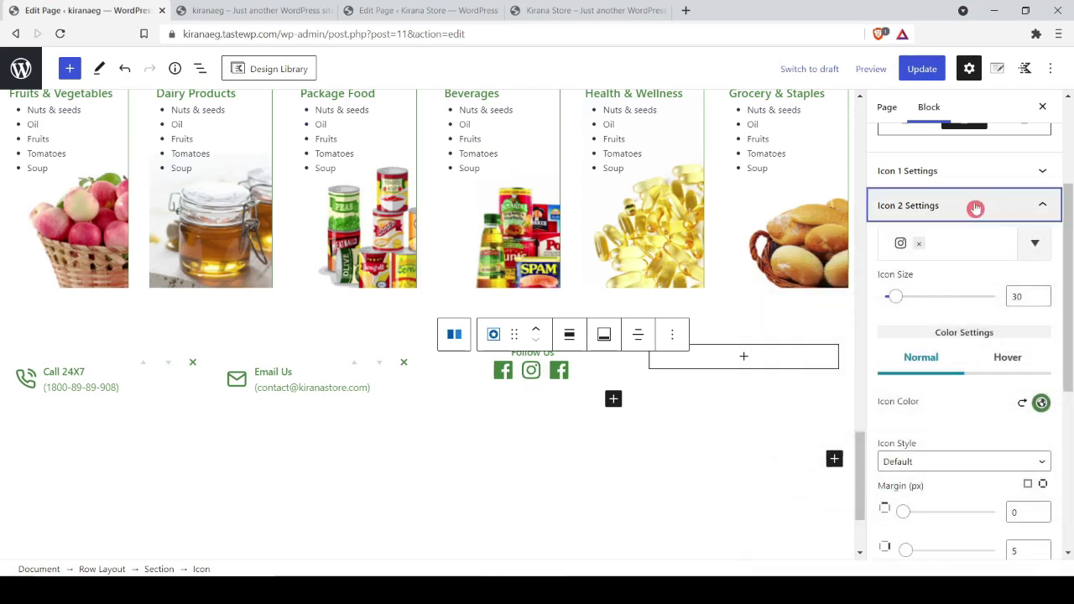
Step: Make the third icon Pinterest and update the page
{"action": "left_click", "coordinate": [976, 208]}
{"action": "left_click", "coordinate": [938, 424]}
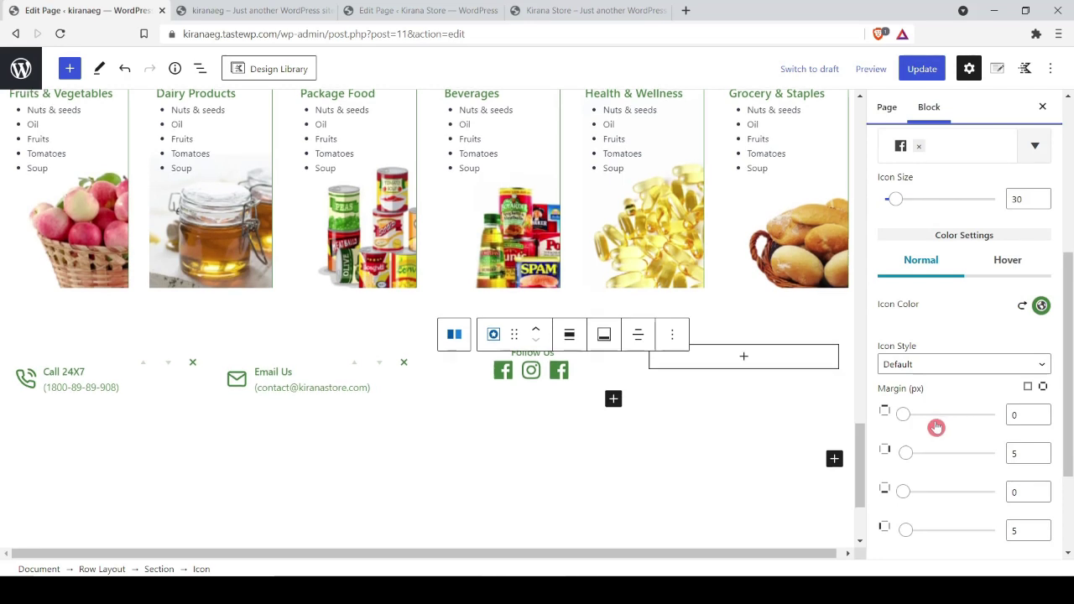
{"action": "scroll", "coordinate": [968, 329], "scroll_direction": "down", "scroll_amount": 2}
{"action": "scroll", "coordinate": [960, 344], "scroll_direction": "up", "scroll_amount": 4}
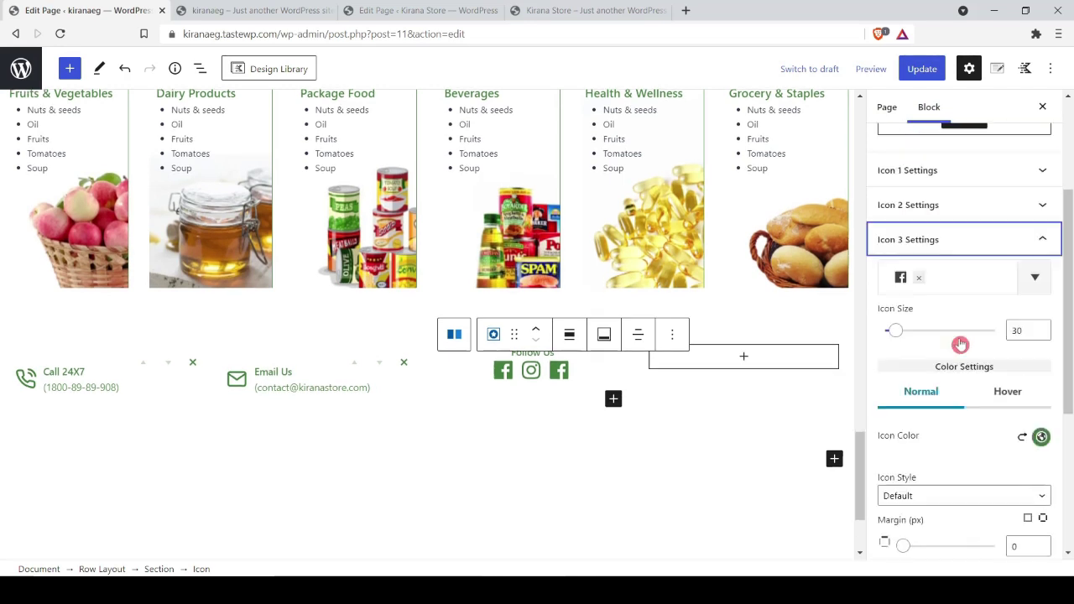
{"action": "left_click", "coordinate": [946, 279]}
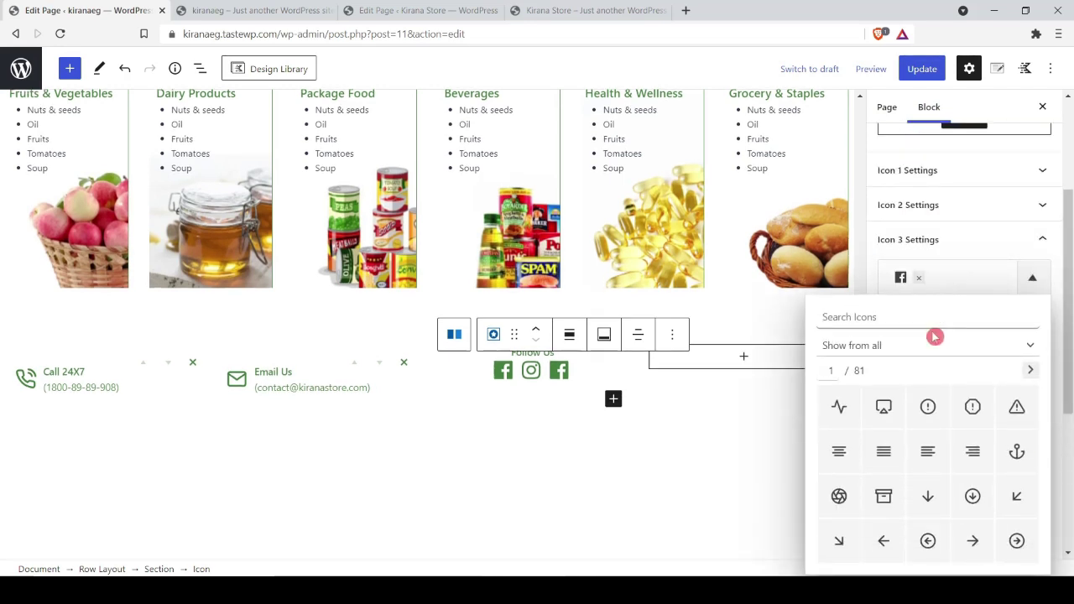
{"action": "type", "text": "pint"}
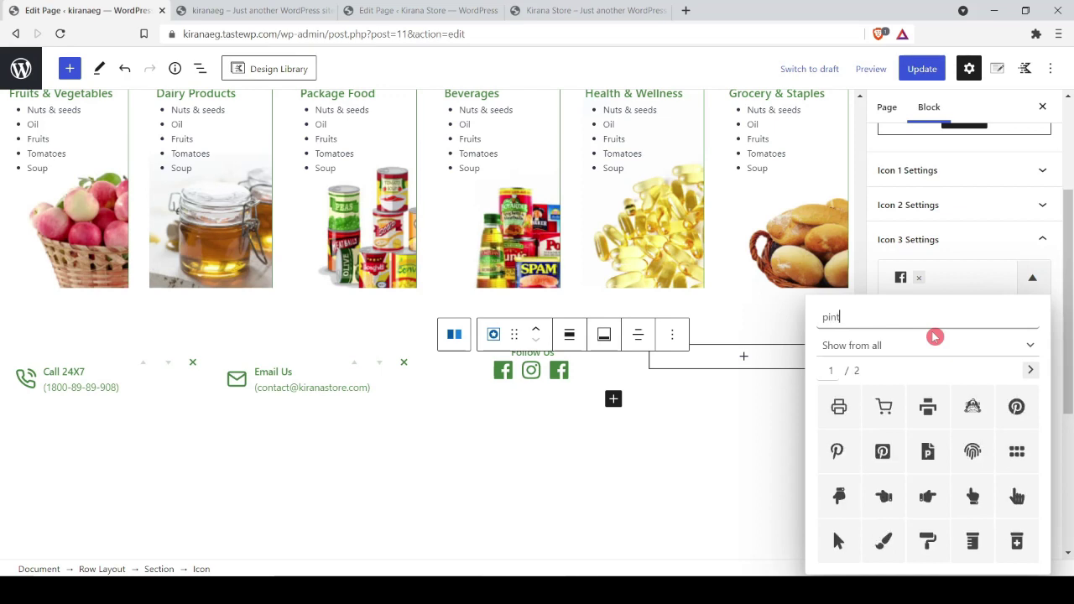
{"action": "left_click", "coordinate": [929, 448]}
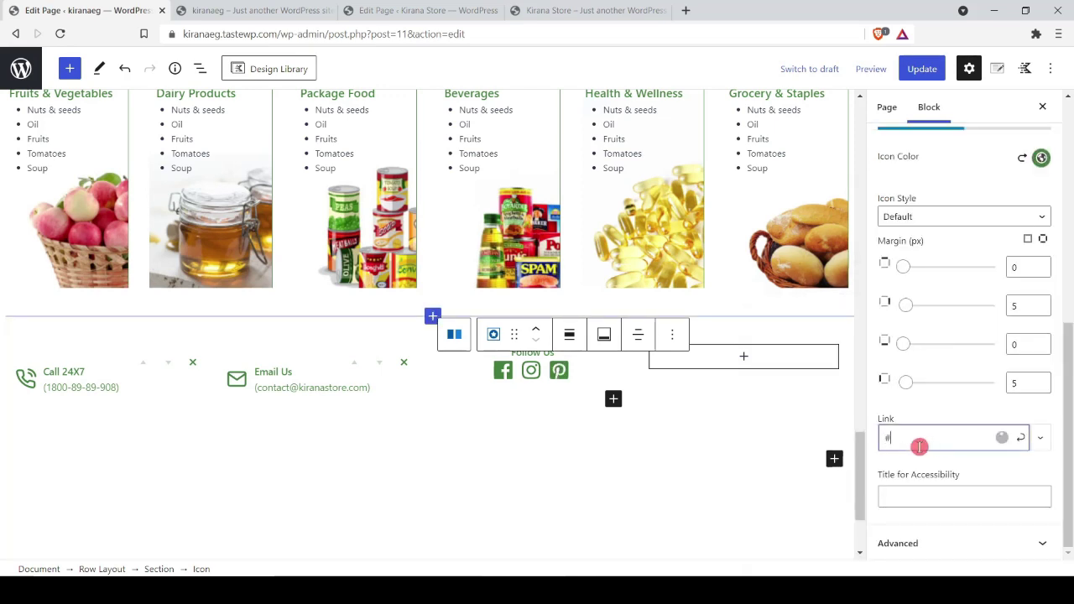
{"action": "key", "text": "ctrl+s"}
{"action": "left_click", "coordinate": [188, 408]}
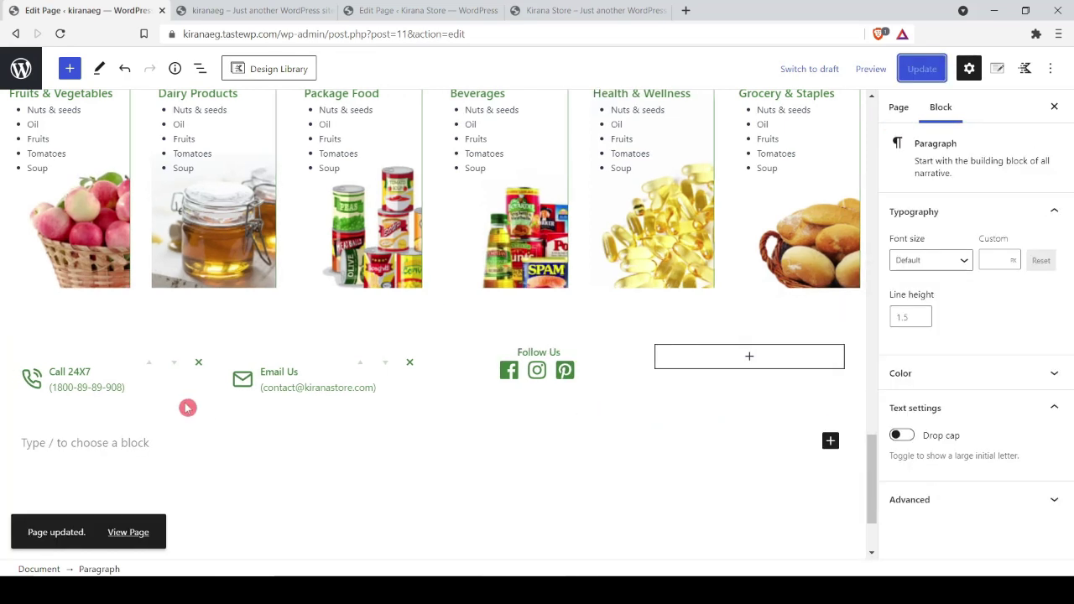
{"action": "left_click", "coordinate": [180, 396]}
Step: Set the contact Row Layout to Align Middle, update, and reload the live page to check
{"action": "left_click", "coordinate": [104, 569]}
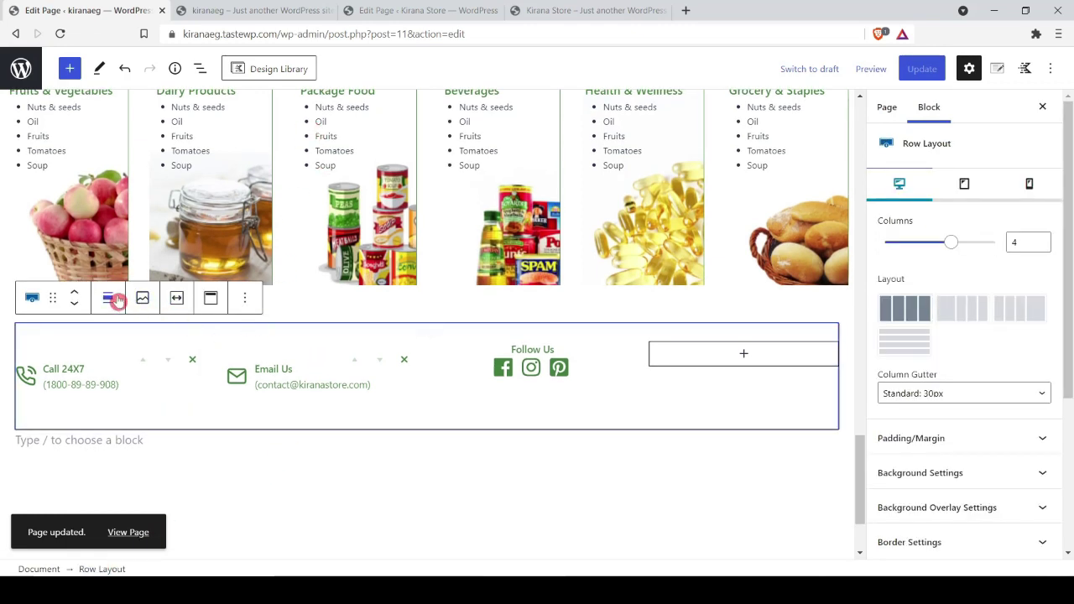
{"action": "left_click", "coordinate": [215, 302]}
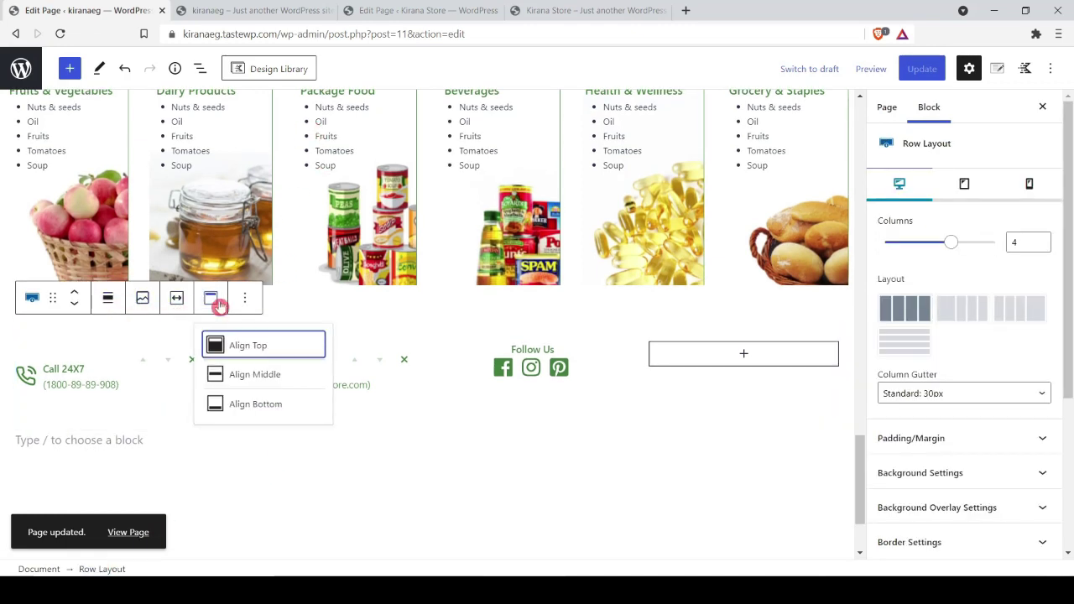
{"action": "left_click", "coordinate": [248, 376]}
{"action": "left_click", "coordinate": [922, 69]}
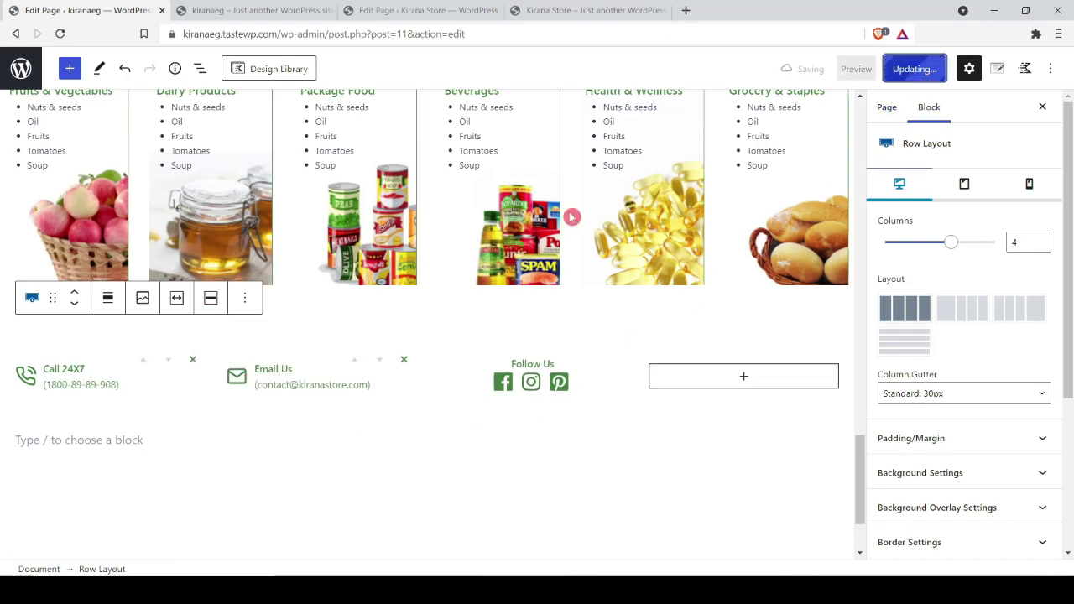
{"action": "left_click", "coordinate": [256, 10]}
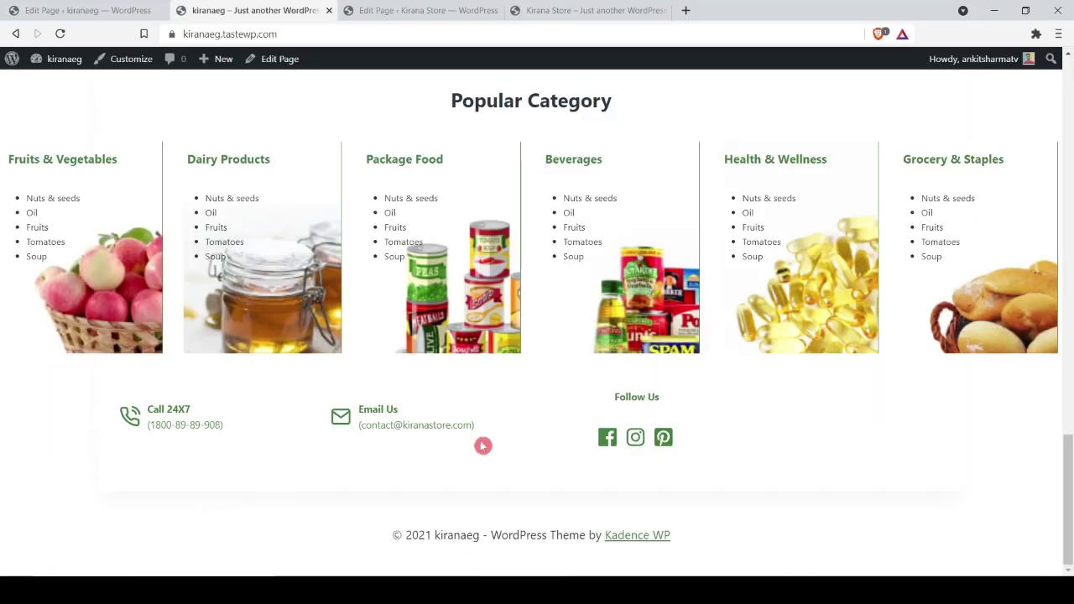
{"action": "key", "text": "F5"}
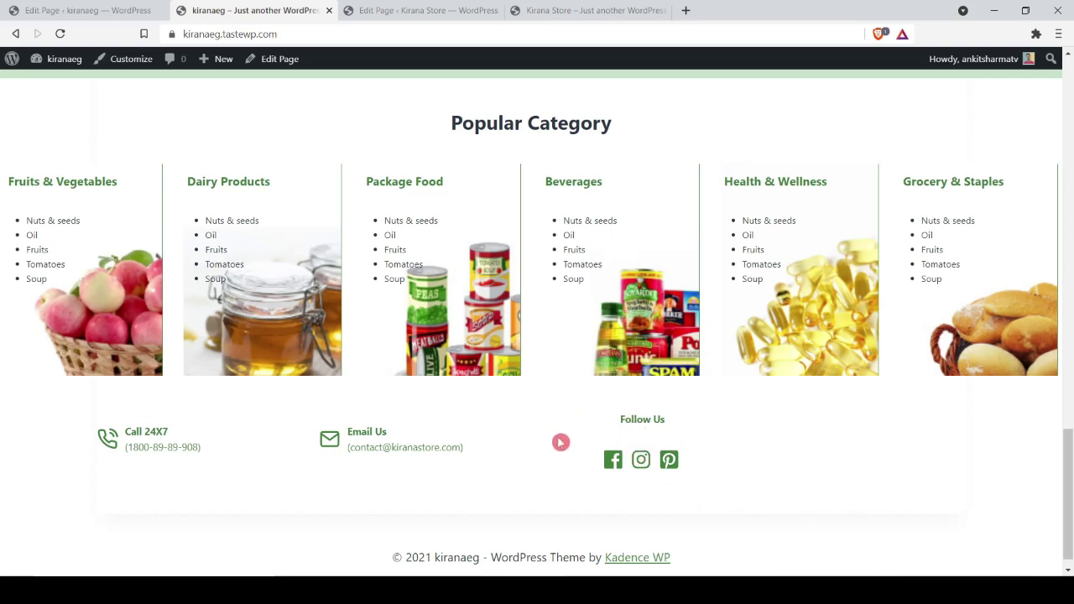
{"action": "left_click", "coordinate": [97, 11]}
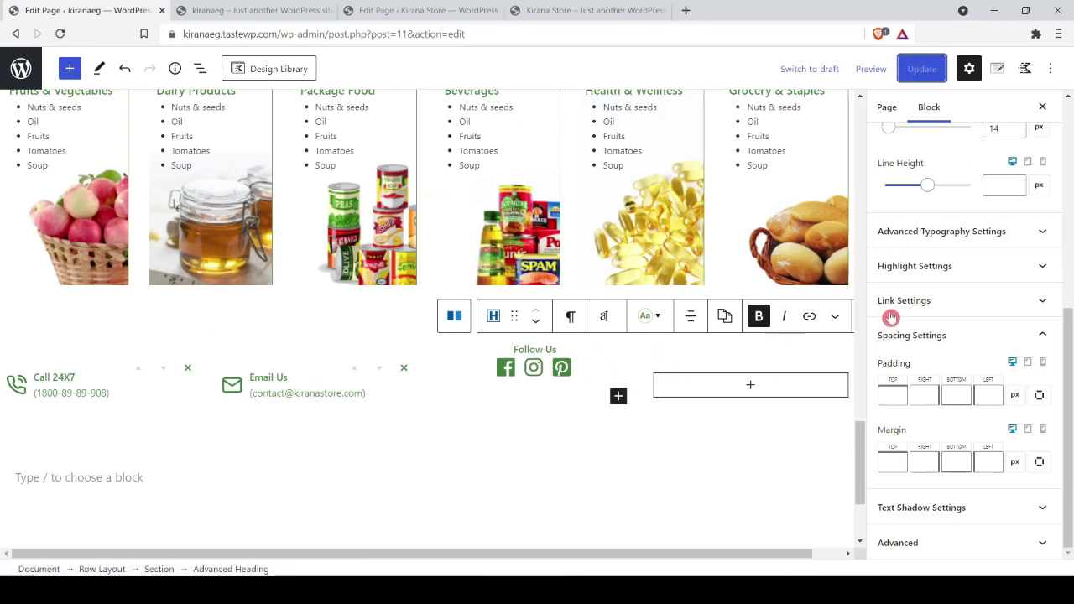
Step: Set the Follow Us heading's bottom margin to 0, update, and reload the live site
{"action": "triple_click", "coordinate": [539, 350]}
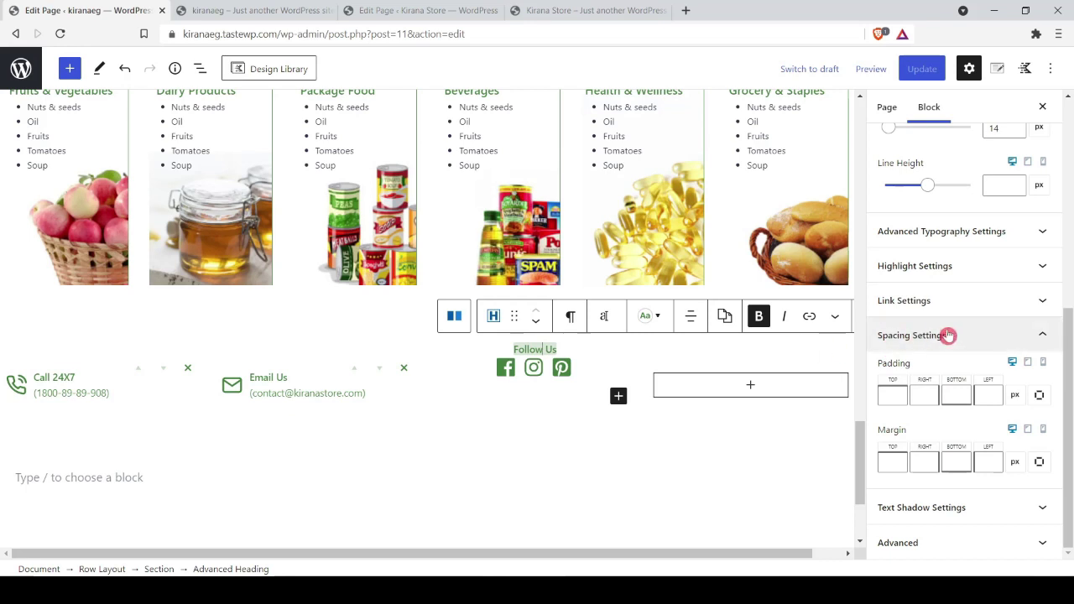
{"action": "left_click", "coordinate": [951, 463]}
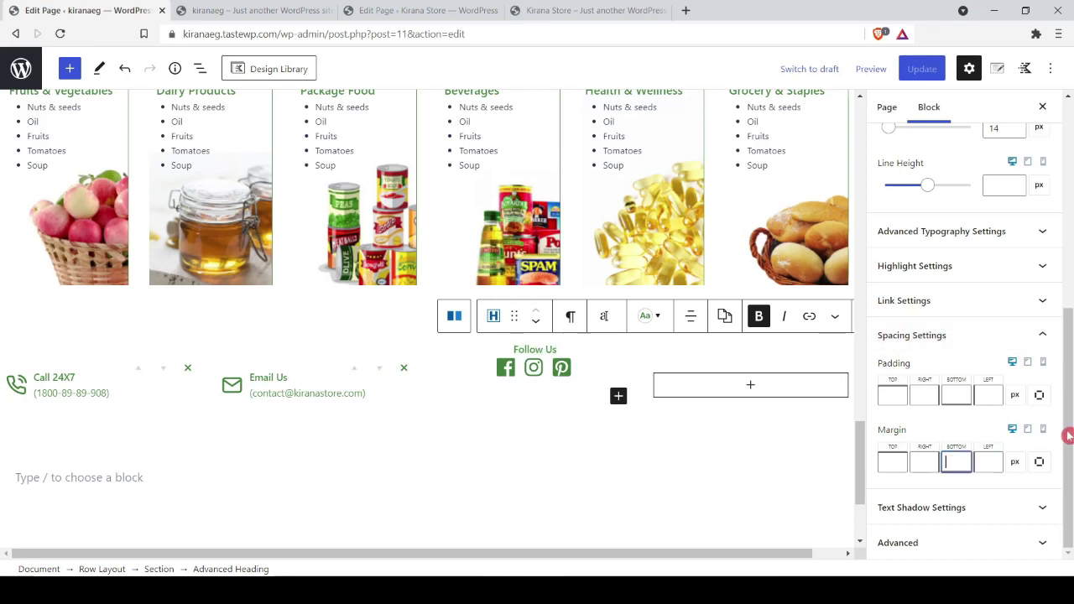
{"action": "type", "text": "0"}
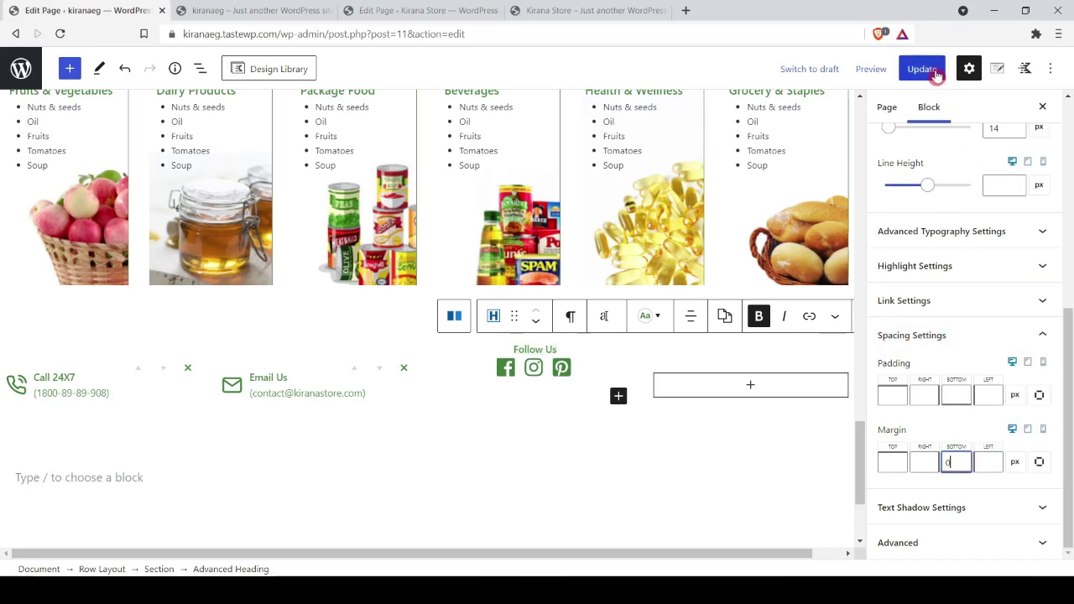
{"action": "left_click", "coordinate": [922, 68]}
{"action": "left_click", "coordinate": [206, 10]}
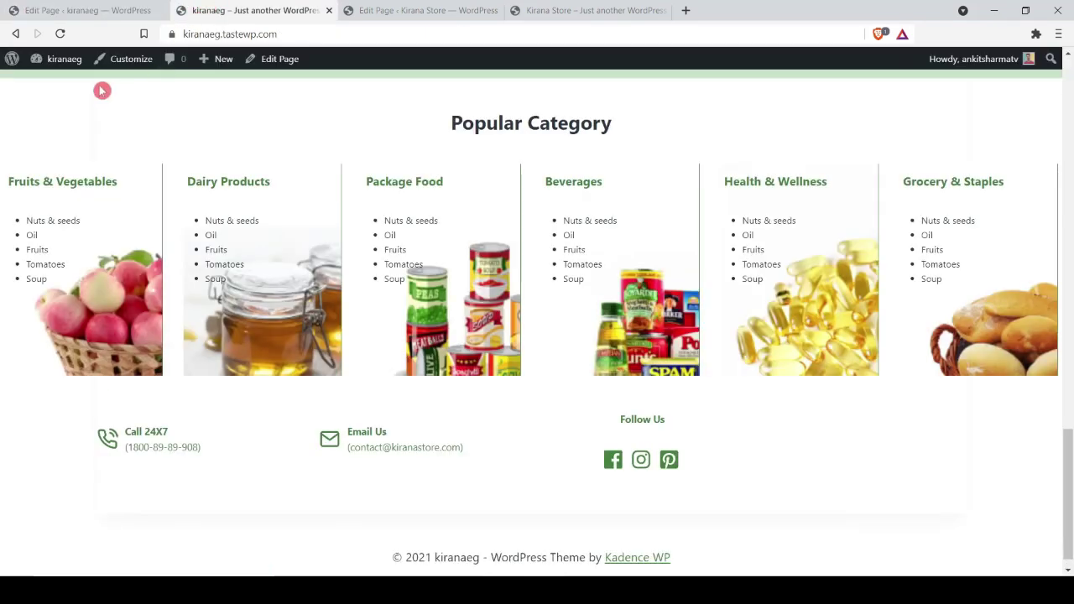
{"action": "left_click", "coordinate": [60, 34]}
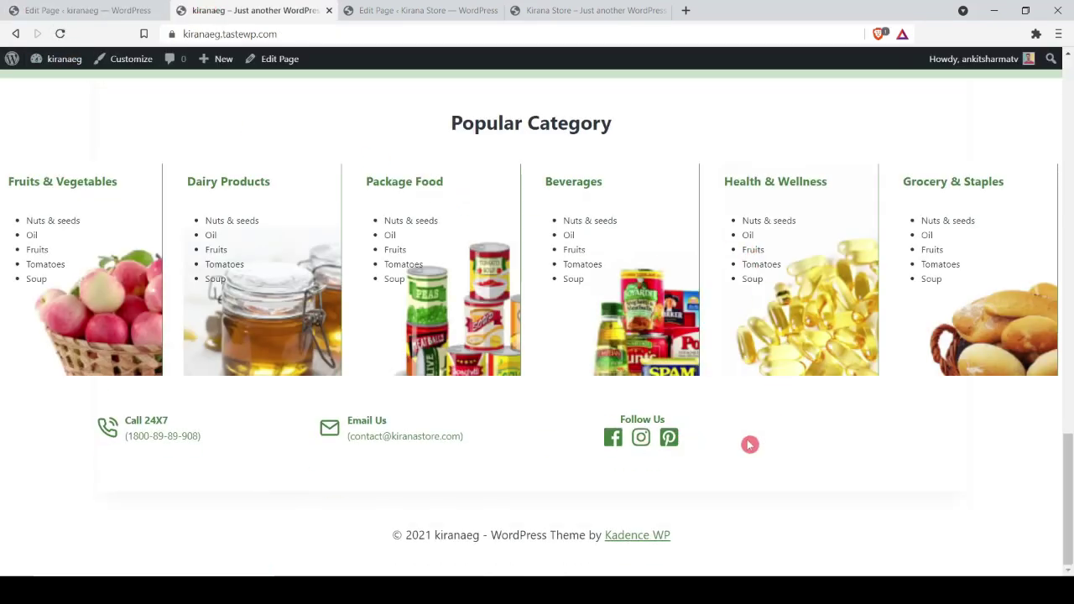
{"action": "left_click", "coordinate": [126, 10]}
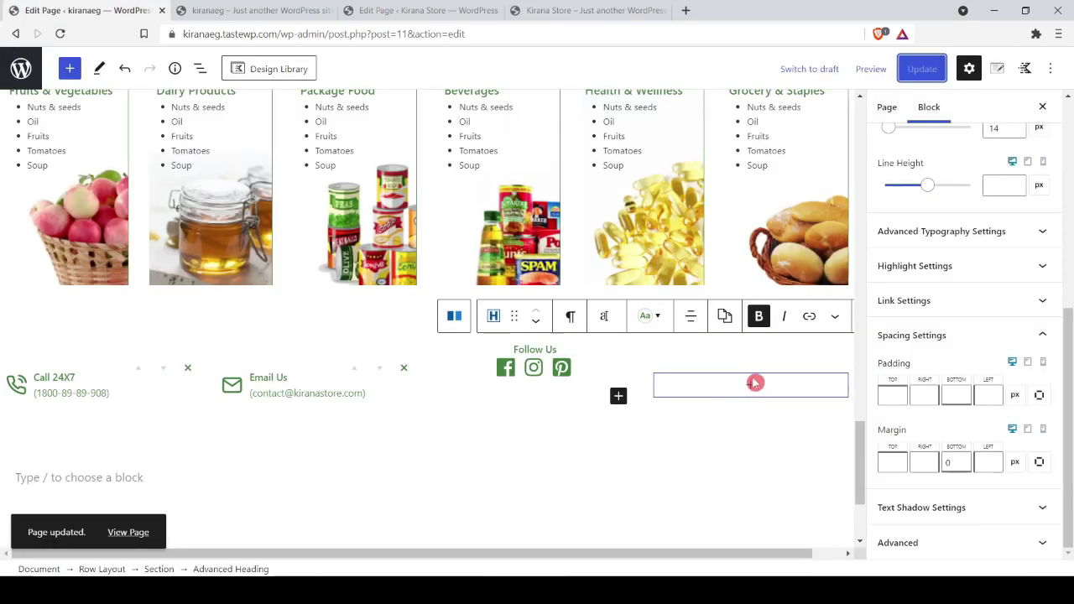
Step: Add an Image block with payment_1.png to the fourth column and reload the front-end page
{"action": "left_click", "coordinate": [752, 383]}
{"action": "type", "text": "imag"}
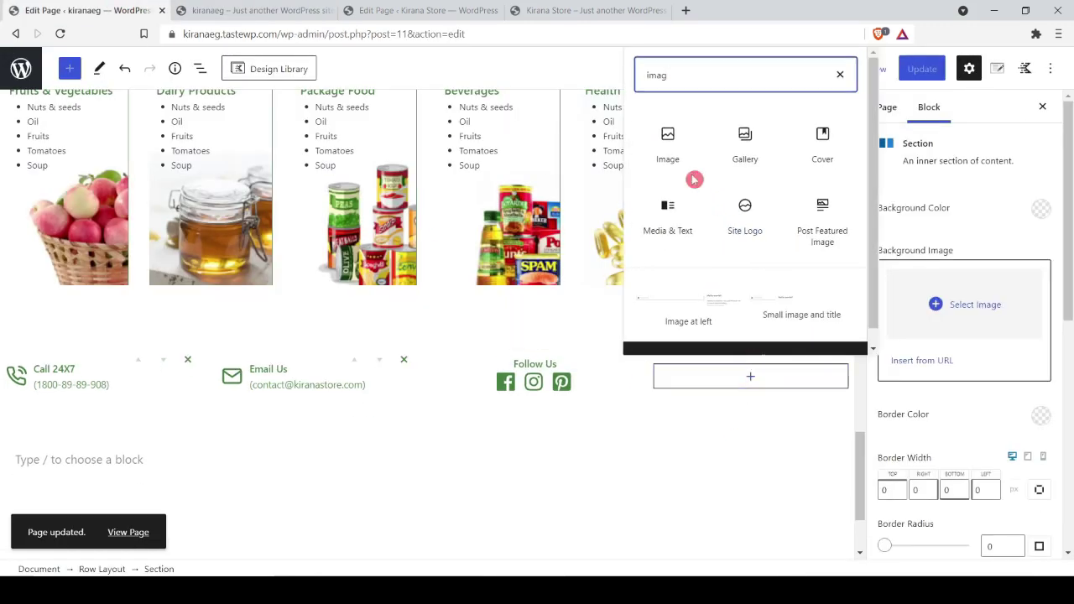
{"action": "left_click", "coordinate": [690, 172]}
{"action": "left_click", "coordinate": [686, 398]}
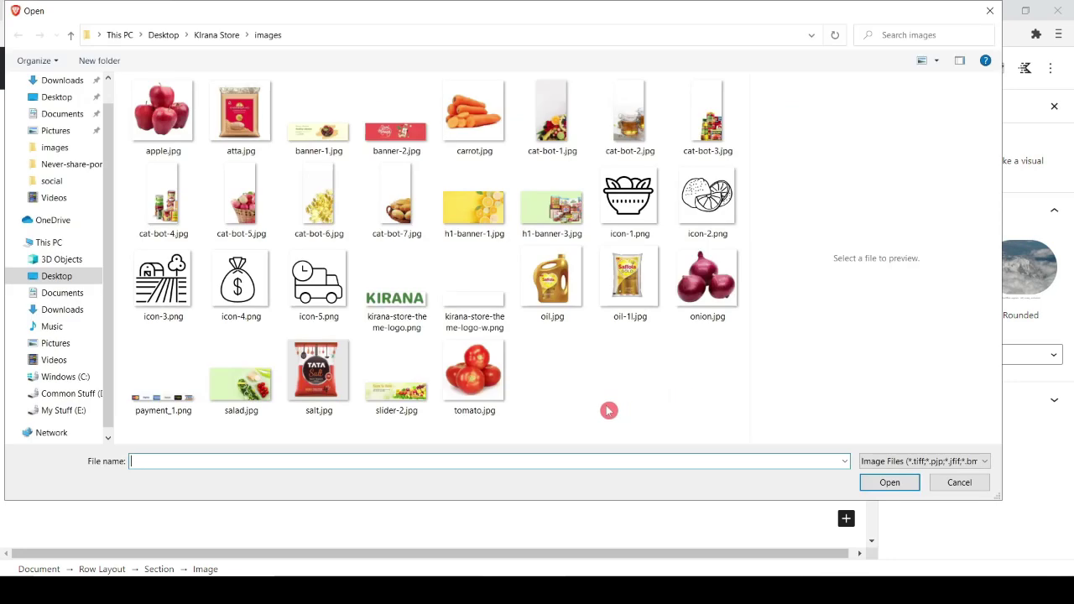
{"action": "double_click", "coordinate": [163, 378]}
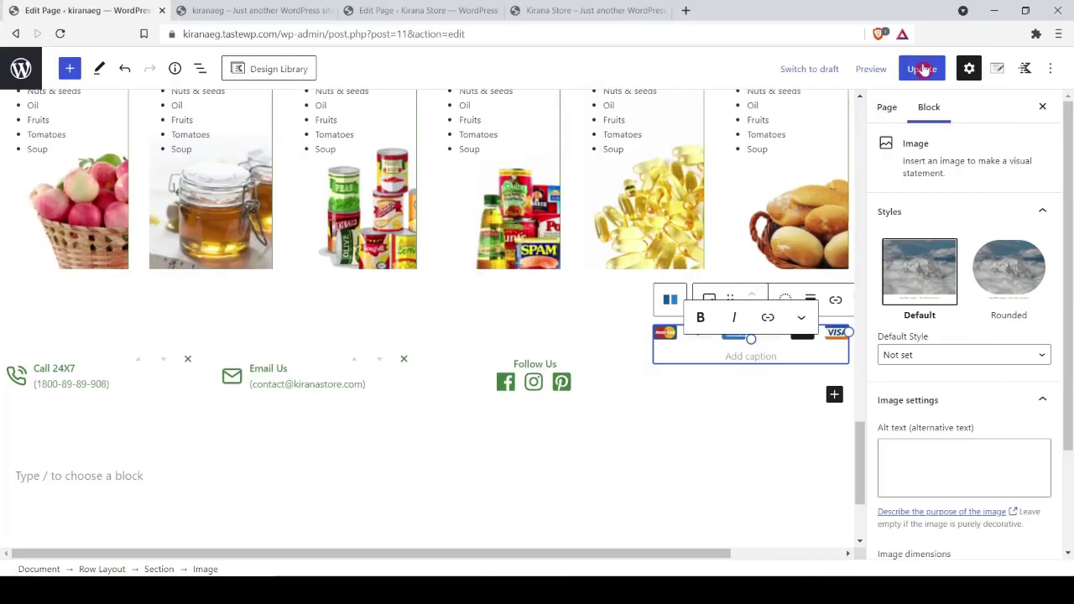
{"action": "left_click", "coordinate": [227, 10]}
{"action": "left_click", "coordinate": [60, 33]}
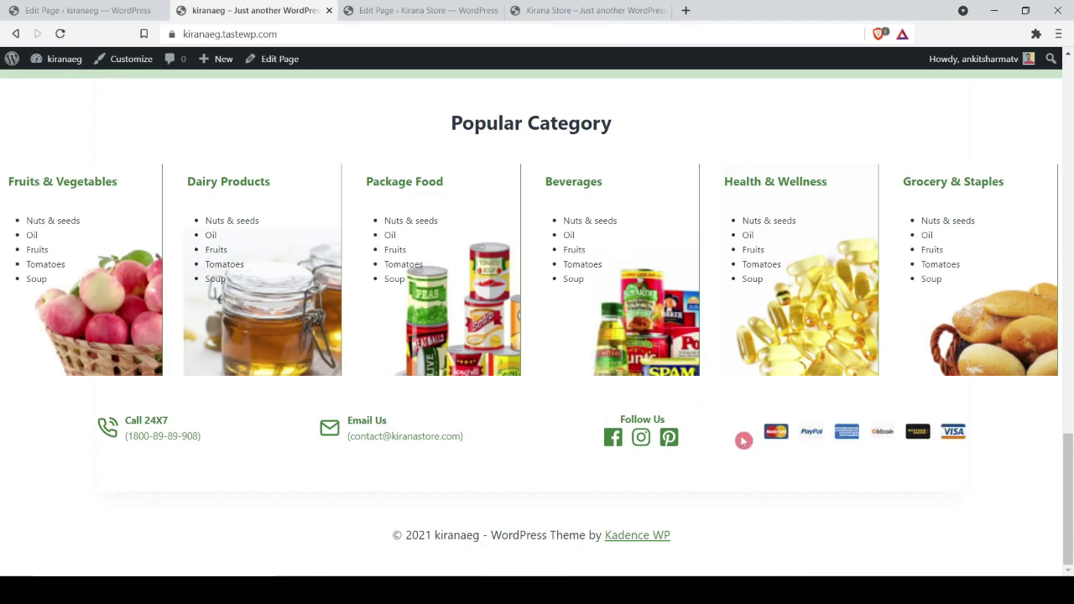
Step: Compare the kiranaeg footer with the Kirana Store reference tab, then launch the Customizer
{"action": "left_click", "coordinate": [640, 11]}
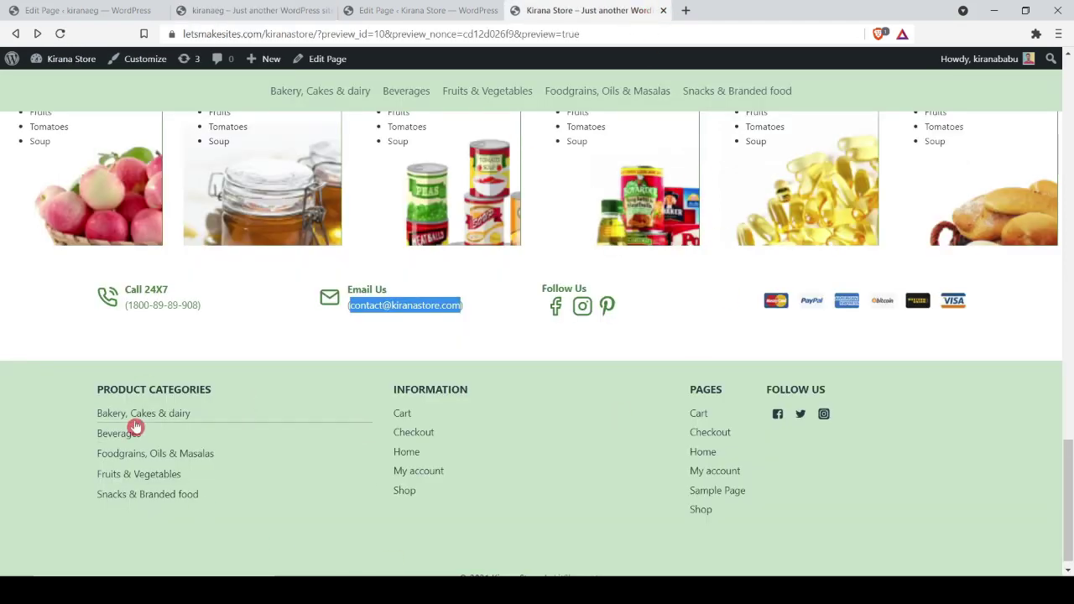
{"action": "left_click", "coordinate": [252, 10]}
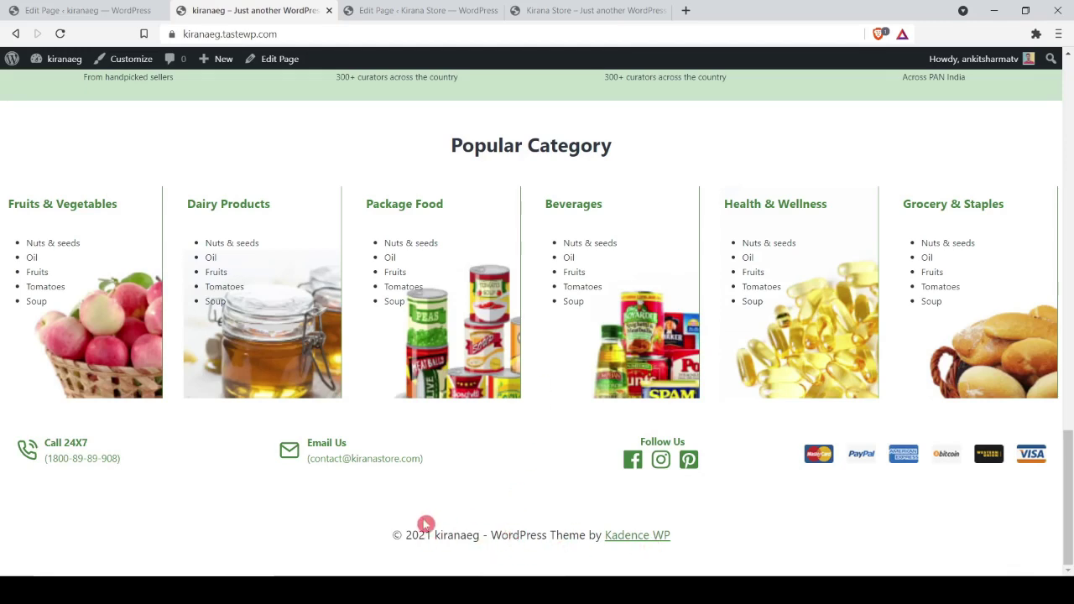
{"action": "left_click", "coordinate": [124, 73]}
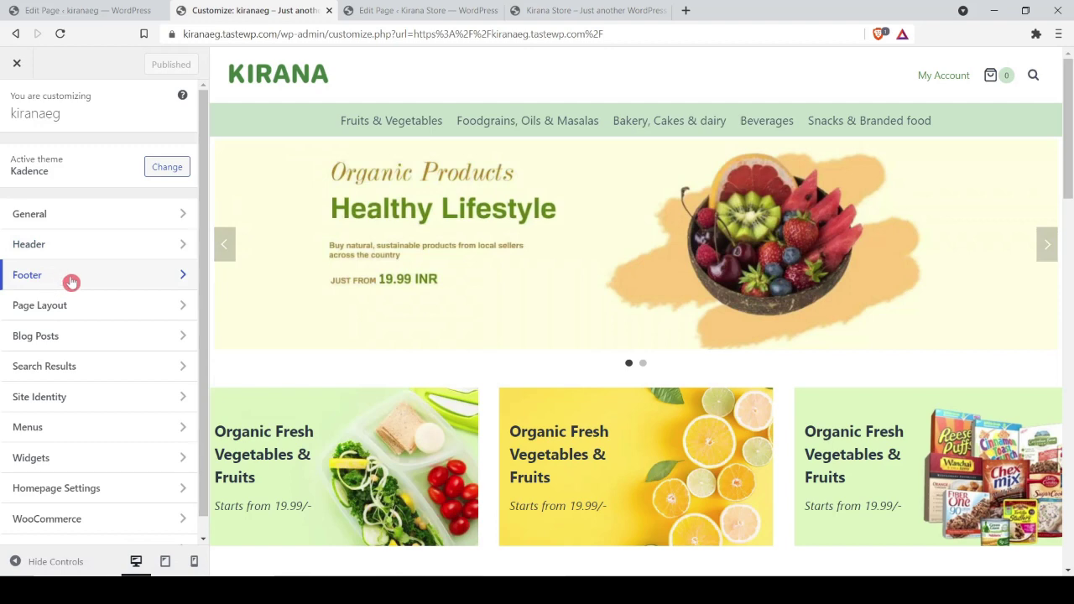
Step: Open the footer builder's Copyright item showing {copyright} {year} {site-title} {theme-credit}
{"action": "left_click", "coordinate": [75, 280]}
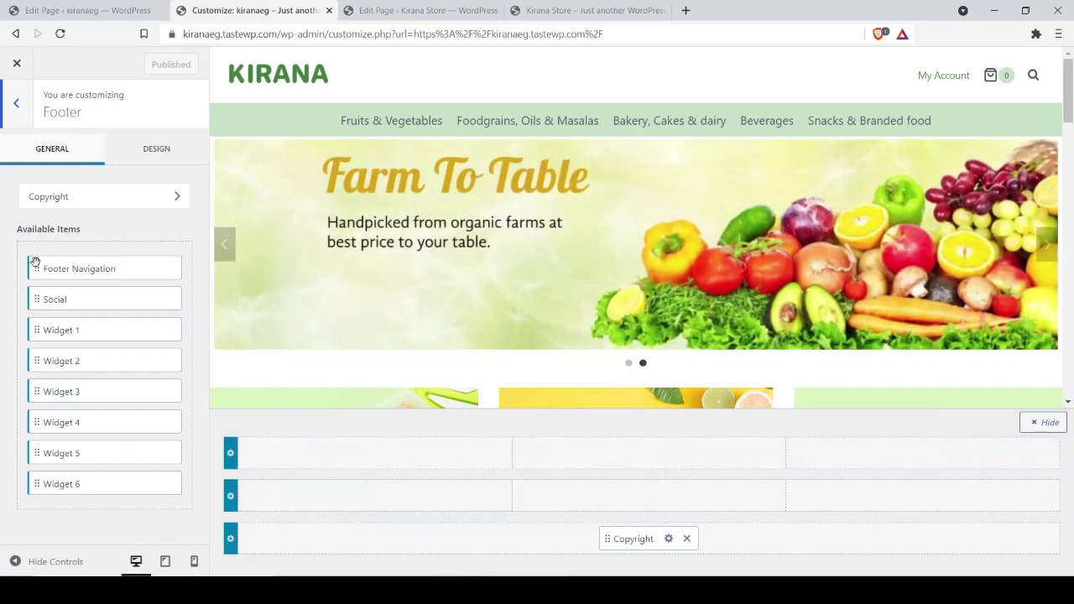
{"action": "scroll", "coordinate": [652, 278], "scroll_direction": "down", "scroll_amount": 15}
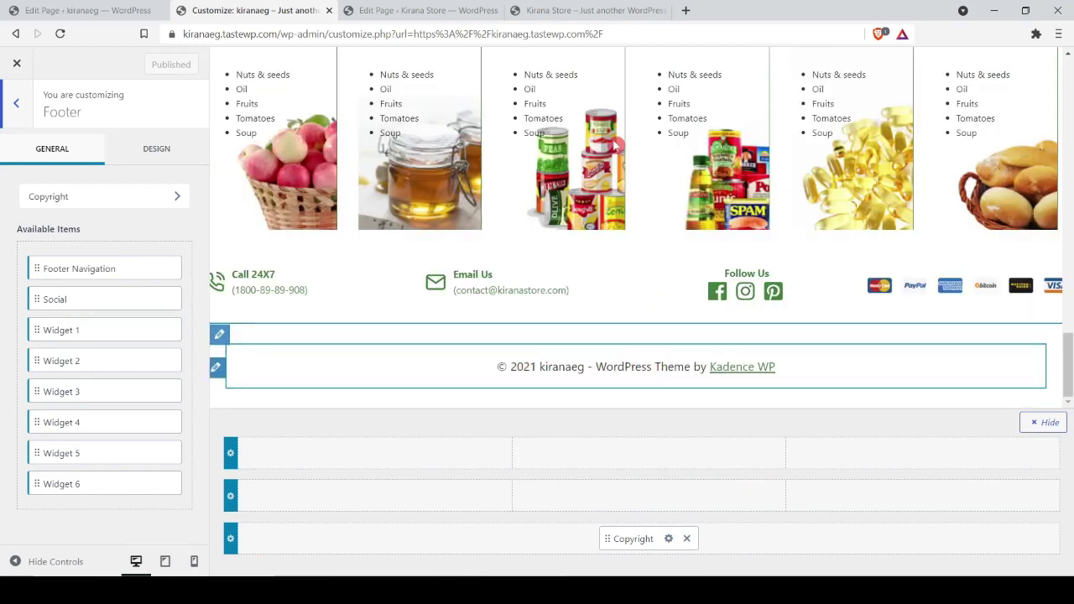
{"action": "left_click", "coordinate": [587, 10]}
{"action": "scroll", "coordinate": [659, 273], "scroll_direction": "down", "scroll_amount": 1}
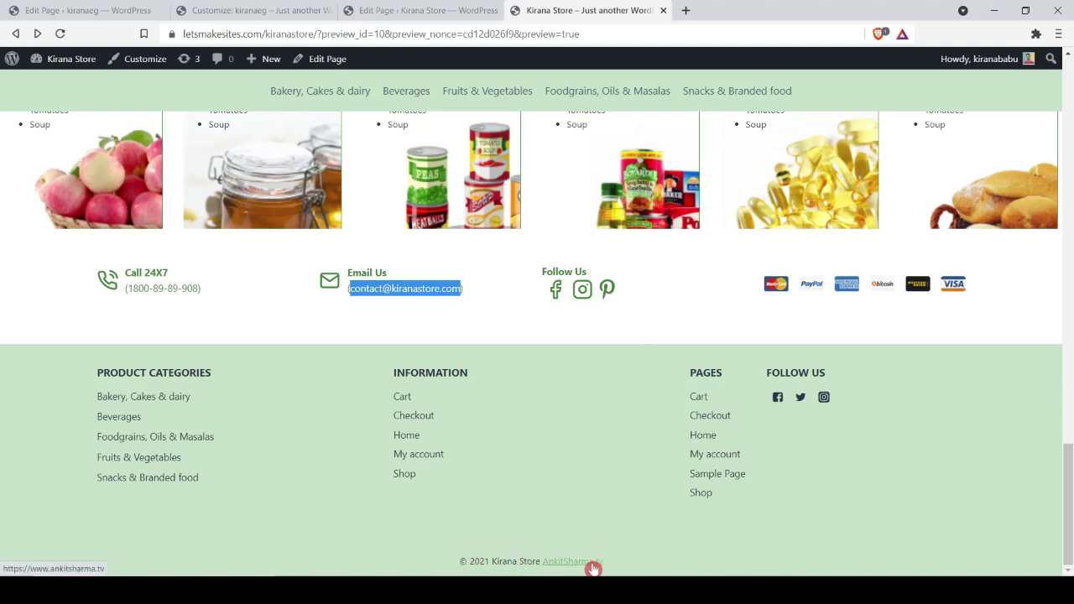
{"action": "key", "text": "ctrl+2"}
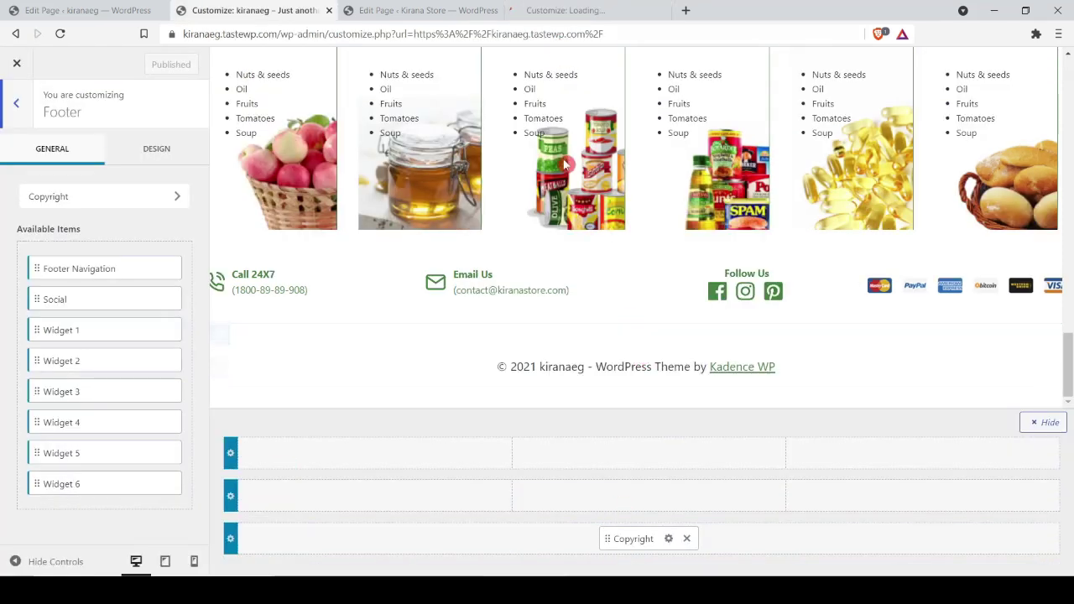
{"action": "left_click", "coordinate": [669, 540]}
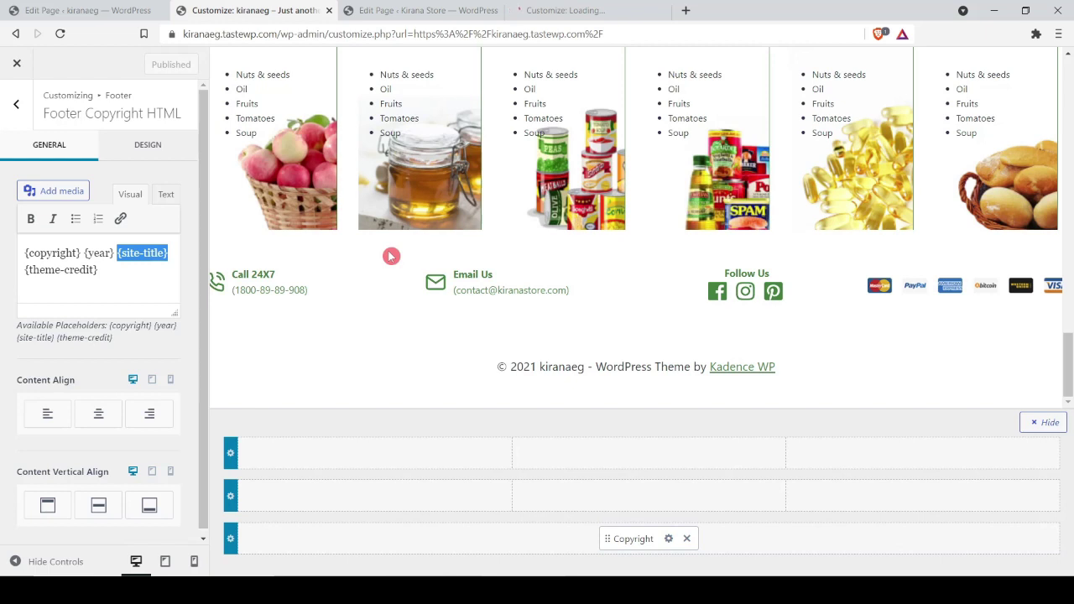
Step: Replace the {theme-credit} placeholder in the copyright text with the pasted website link
{"action": "key", "text": "shift+Down"}
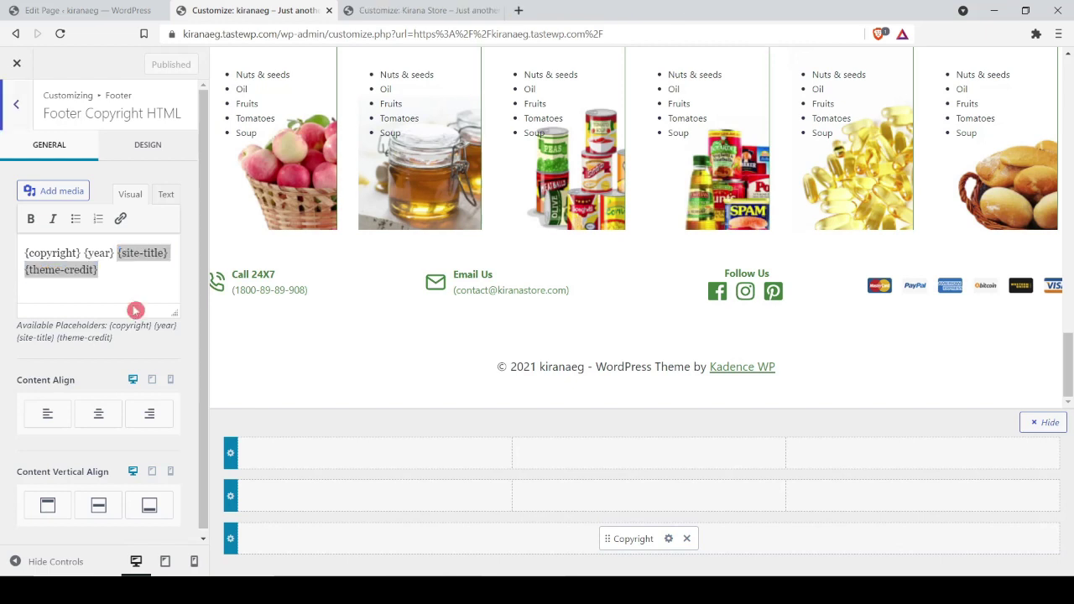
{"action": "left_click", "coordinate": [135, 274]}
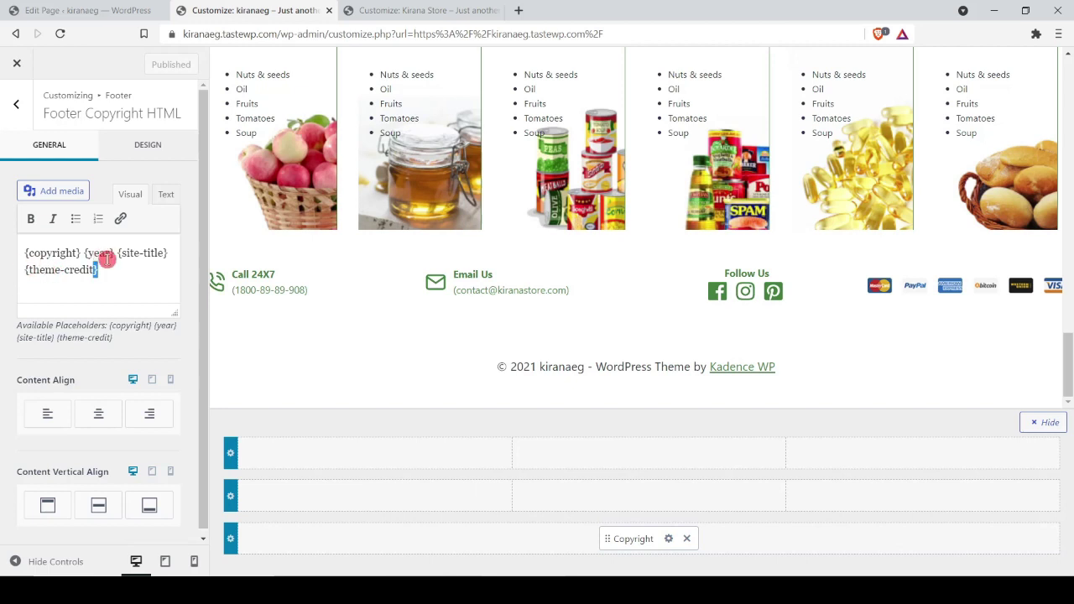
{"action": "left_click", "coordinate": [107, 260]}
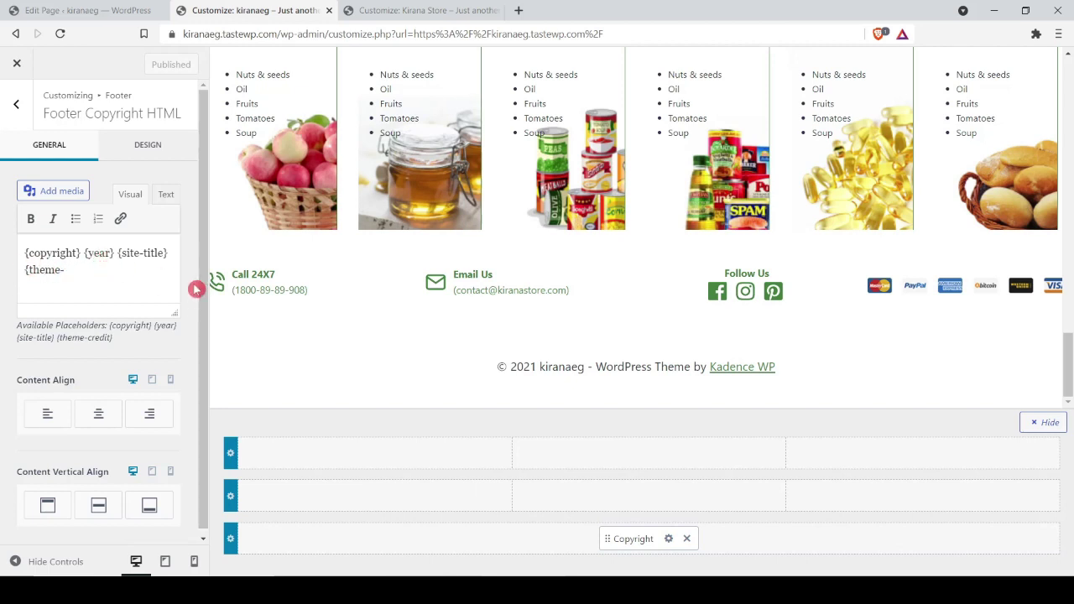
{"action": "key", "text": "BackSpace"}
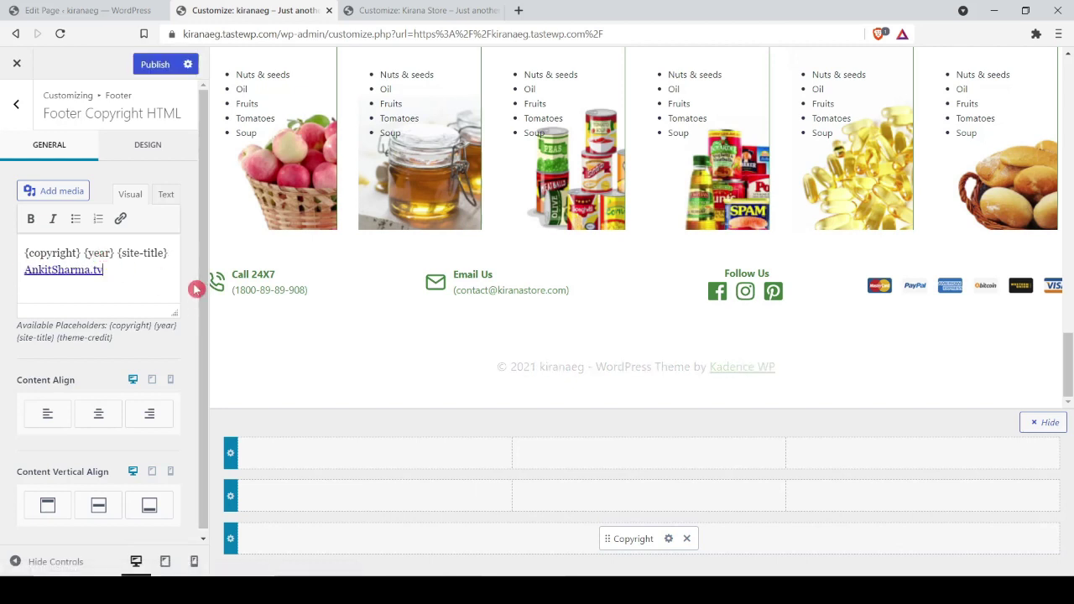
Step: Style the copyright text at 11 px in the dark grey preset colour 4A5568
{"action": "left_click", "coordinate": [140, 141]}
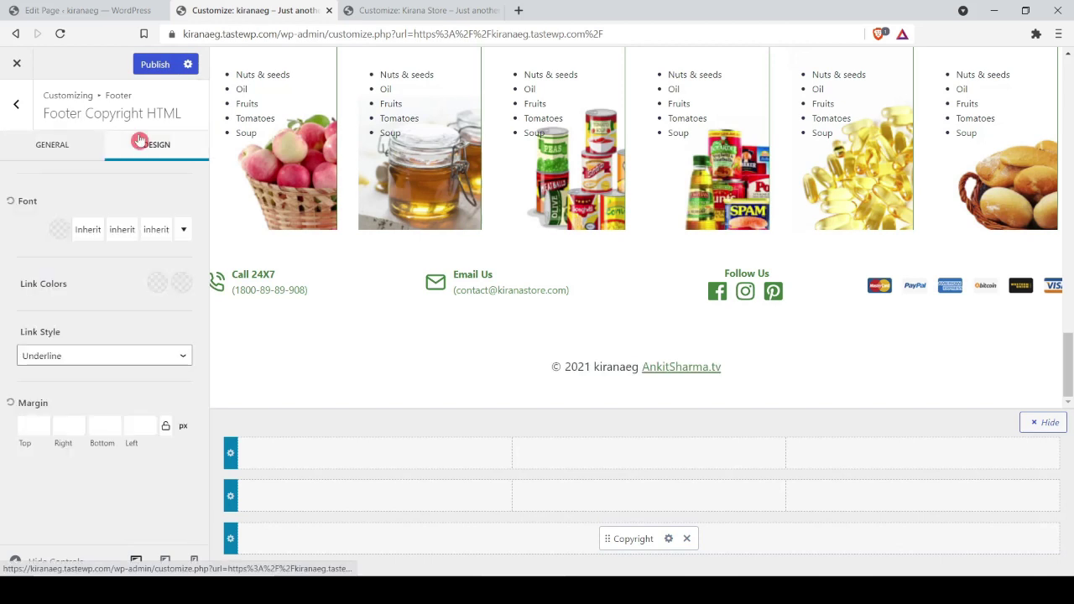
{"action": "left_click", "coordinate": [89, 232]}
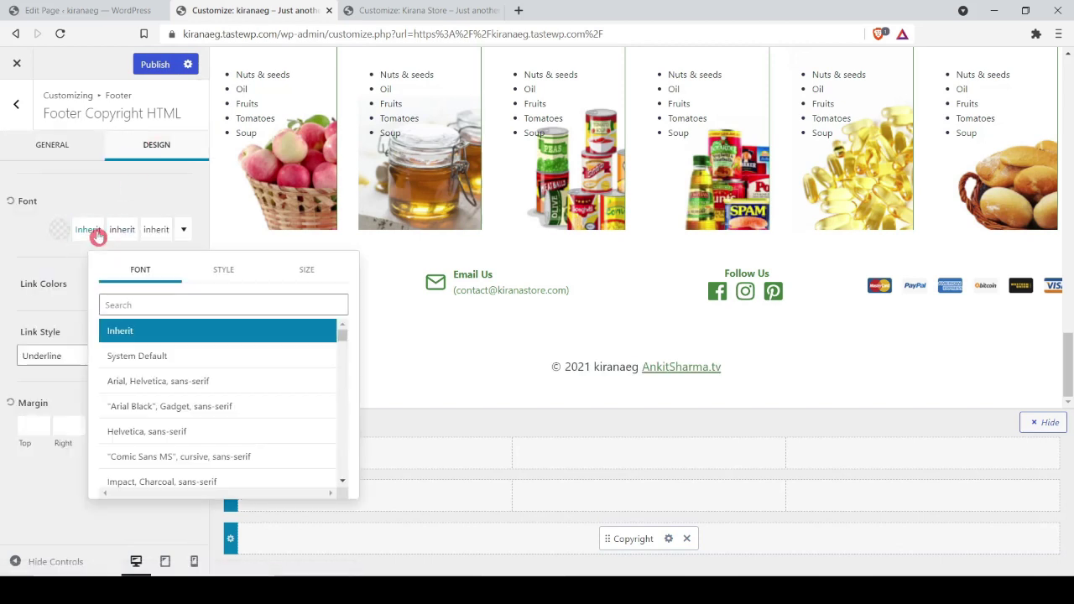
{"action": "left_click", "coordinate": [320, 273]}
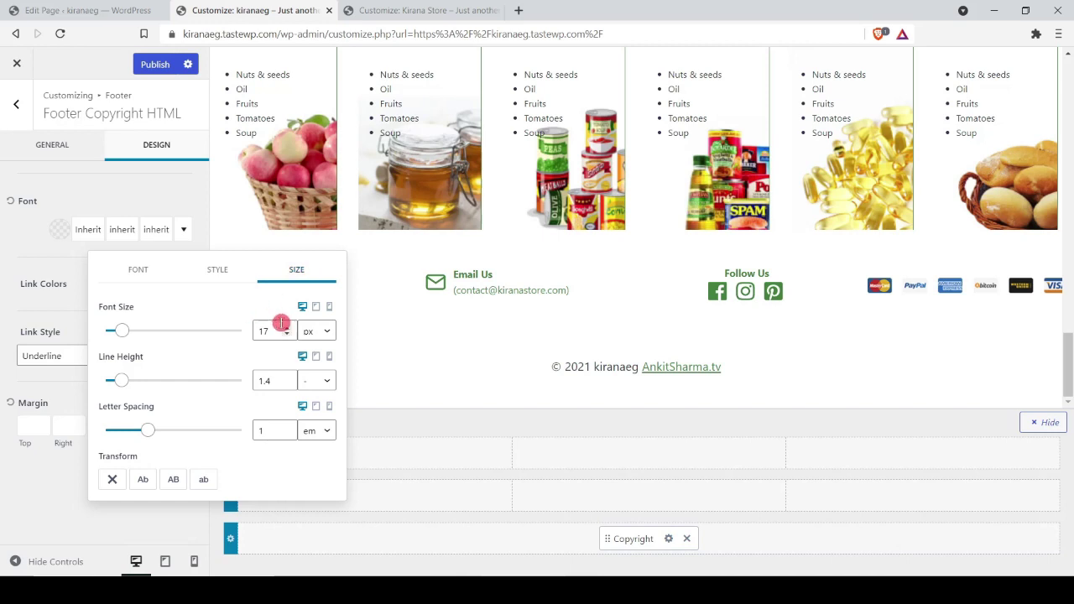
{"action": "scroll", "coordinate": [273, 332], "scroll_direction": "down", "scroll_amount": 5}
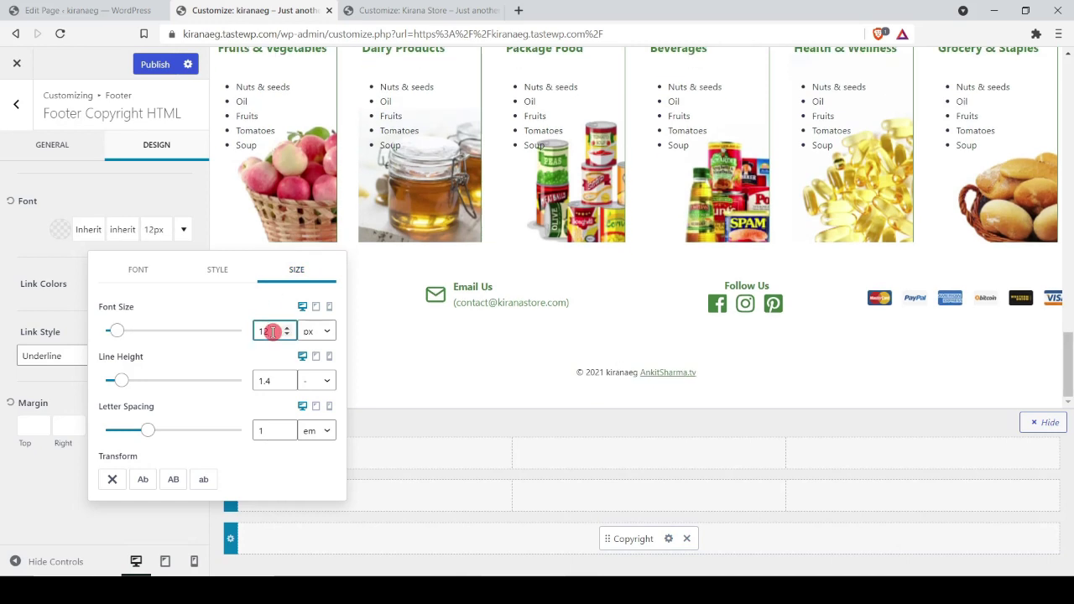
{"action": "left_click", "coordinate": [62, 230]}
{"action": "left_click", "coordinate": [62, 230]}
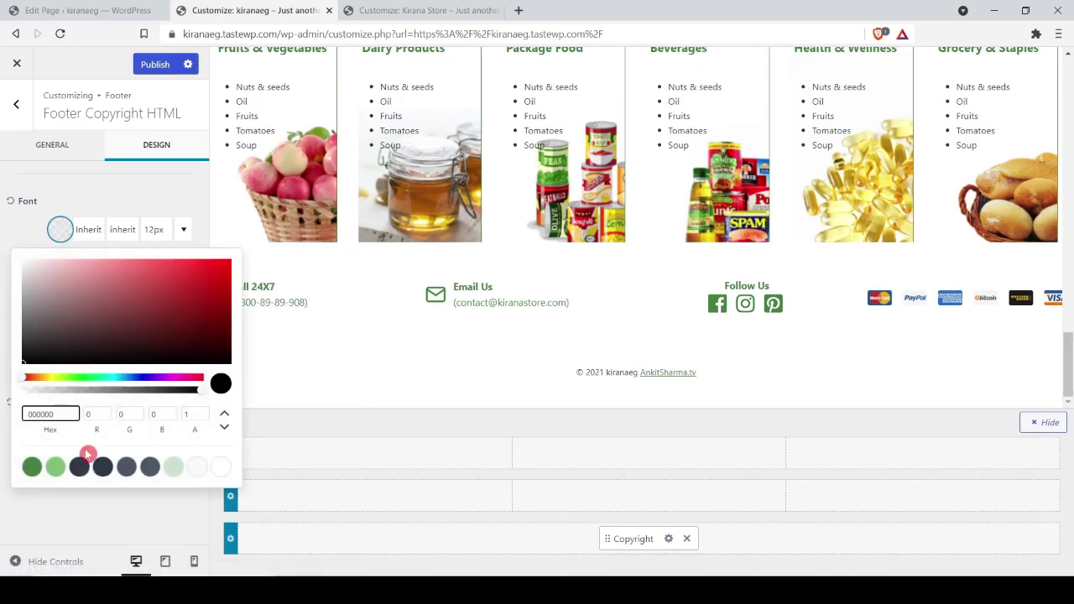
{"action": "left_click", "coordinate": [151, 470]}
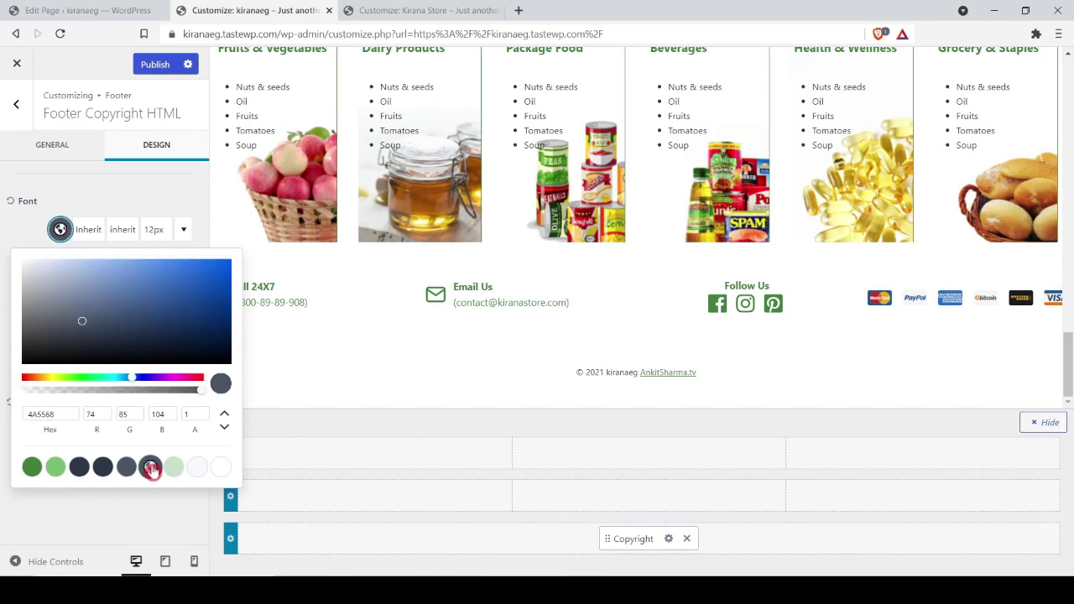
{"action": "left_click", "coordinate": [154, 229]}
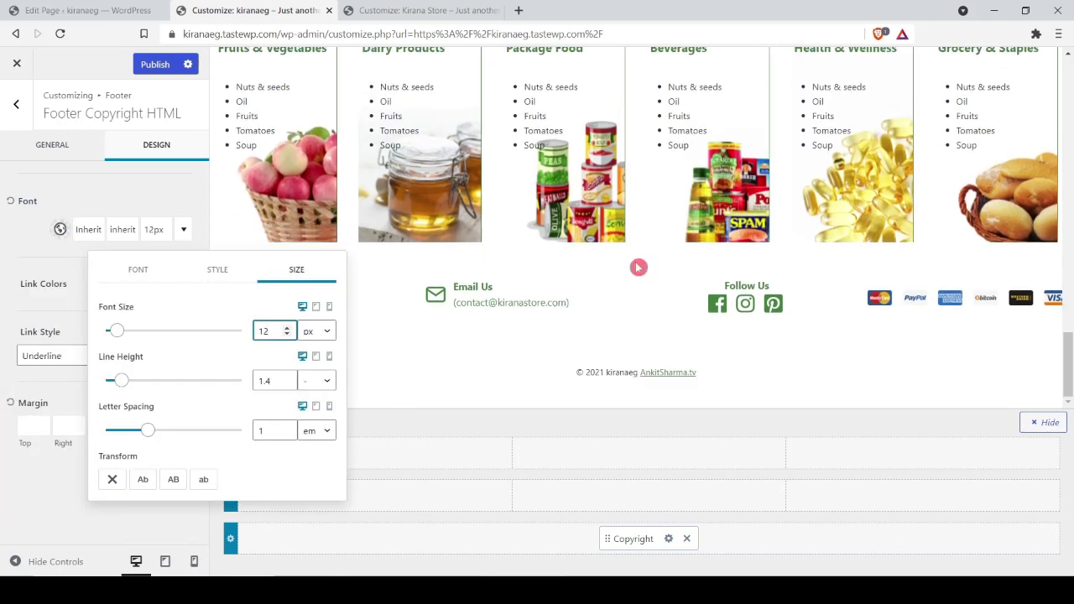
{"action": "key", "text": "Down"}
{"action": "left_click", "coordinate": [3, 225]}
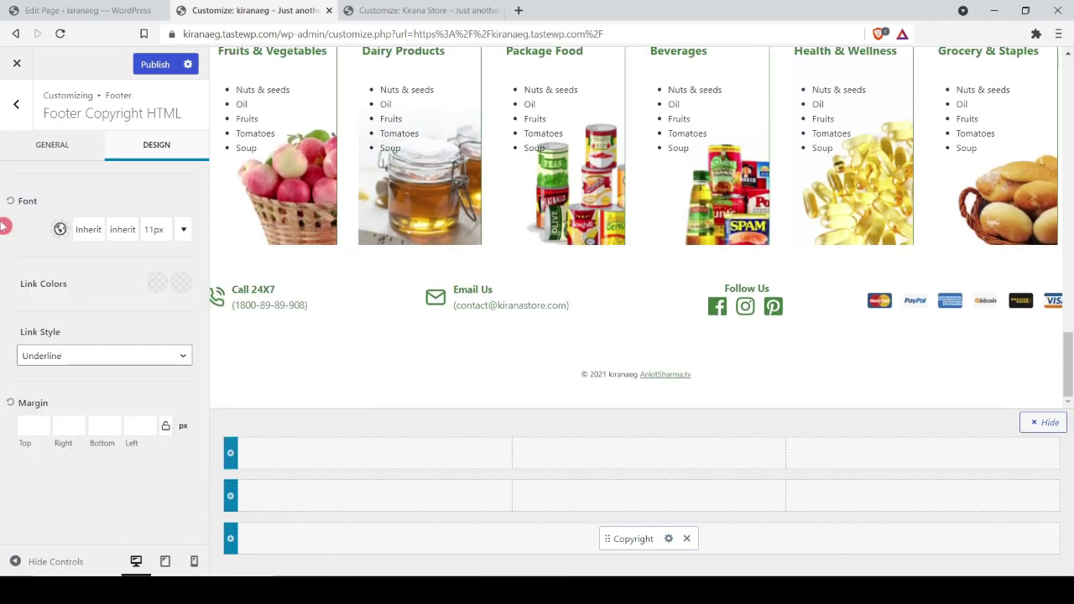
Step: Make the footer bottom row full width with 10 px bottom spacing
{"action": "left_click", "coordinate": [231, 543]}
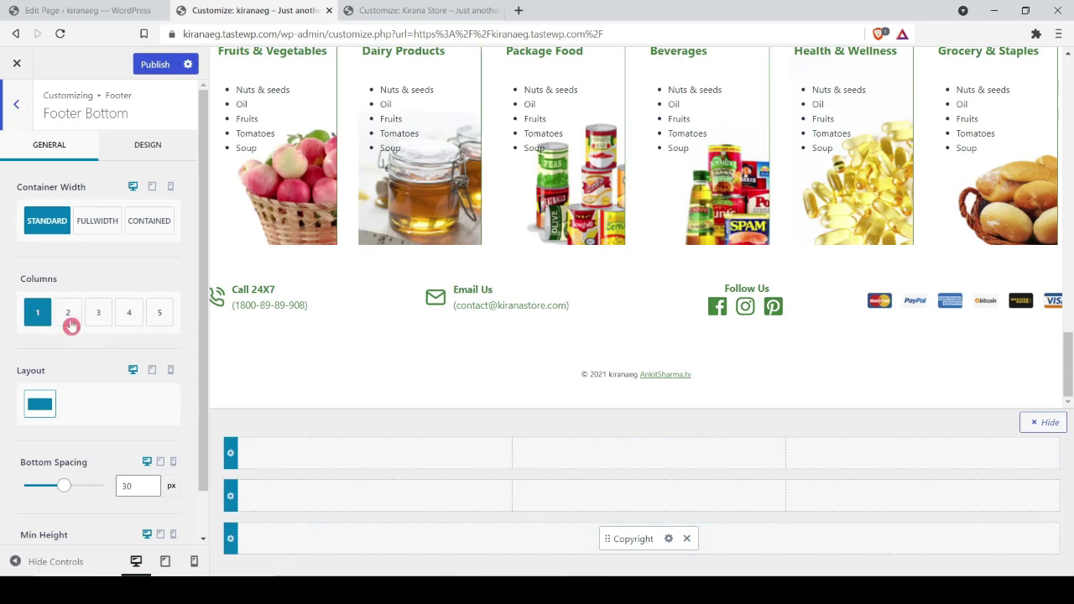
{"action": "scroll", "coordinate": [98, 372], "scroll_direction": "down", "scroll_amount": 1}
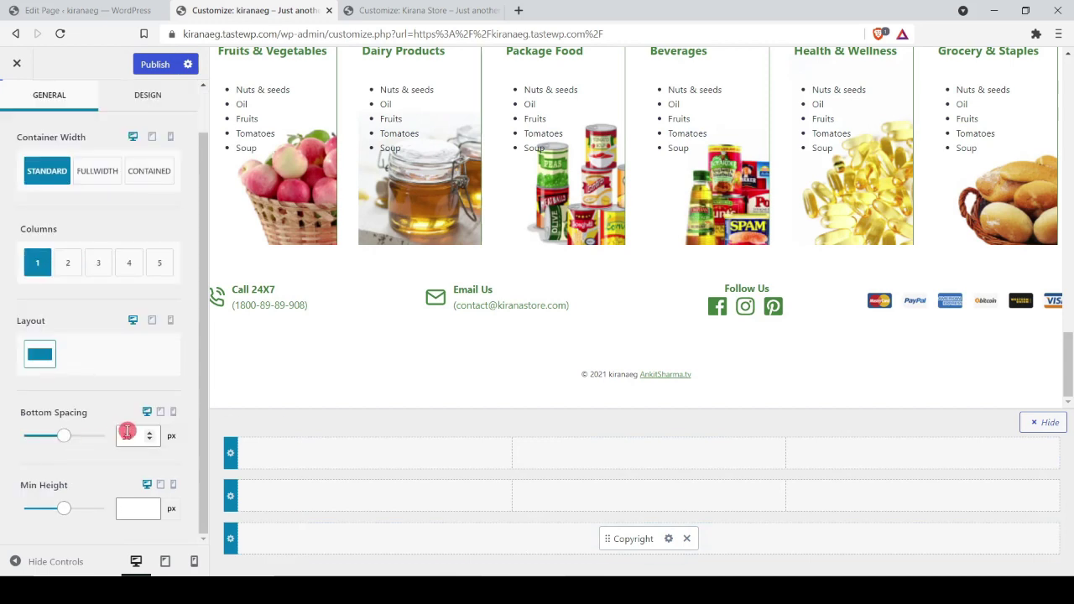
{"action": "type", "text": "10"}
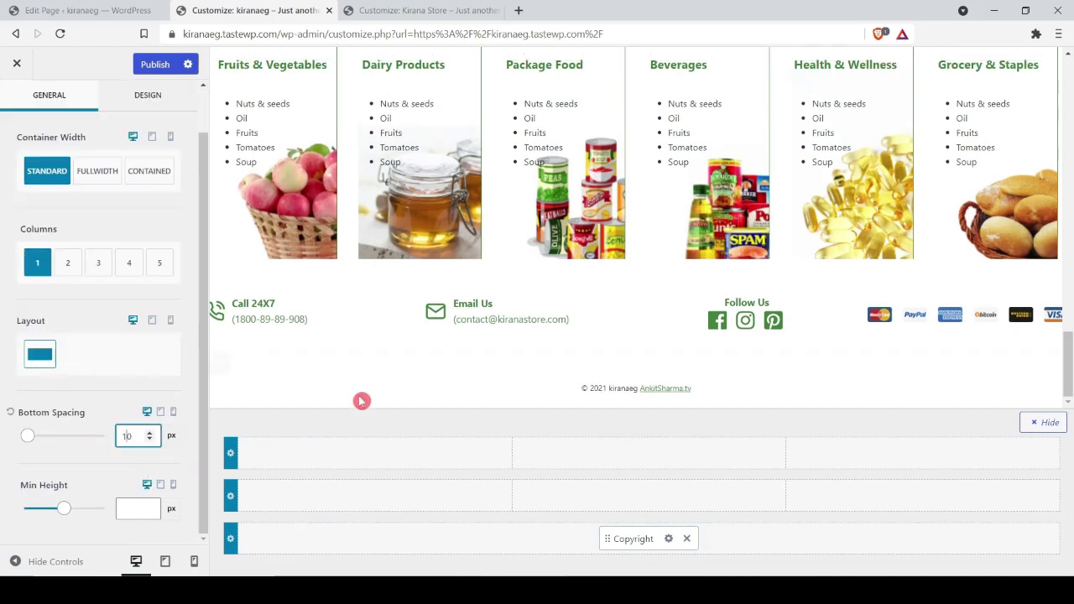
{"action": "scroll", "coordinate": [96, 336], "scroll_direction": "up", "scroll_amount": 1}
{"action": "left_click", "coordinate": [92, 225]}
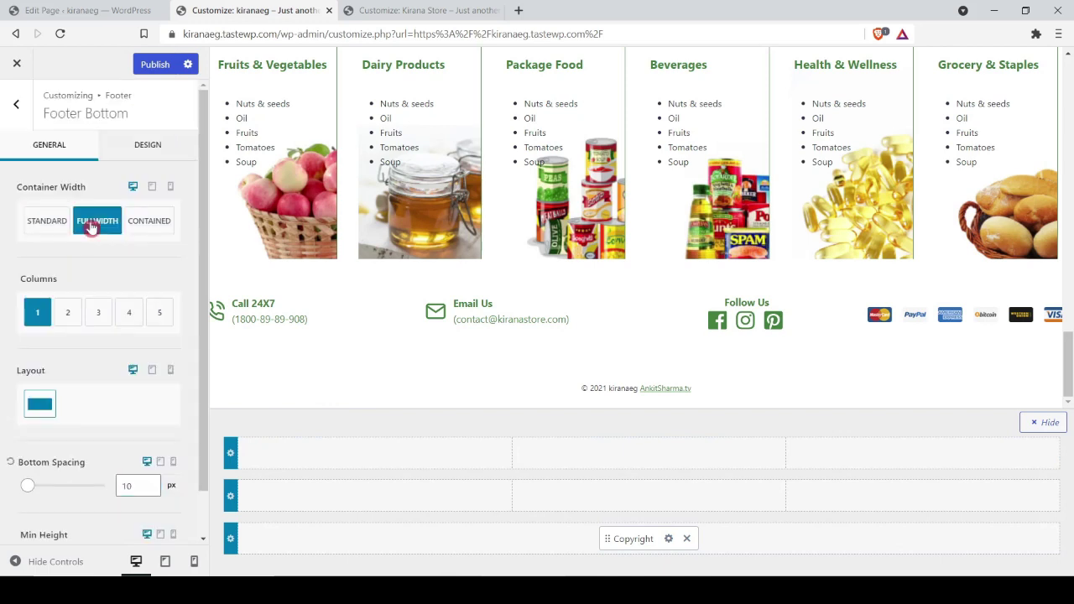
Step: Set the footer background to light green C7E1C7 and reopen the Footer Bottom settings
{"action": "left_click", "coordinate": [7, 122]}
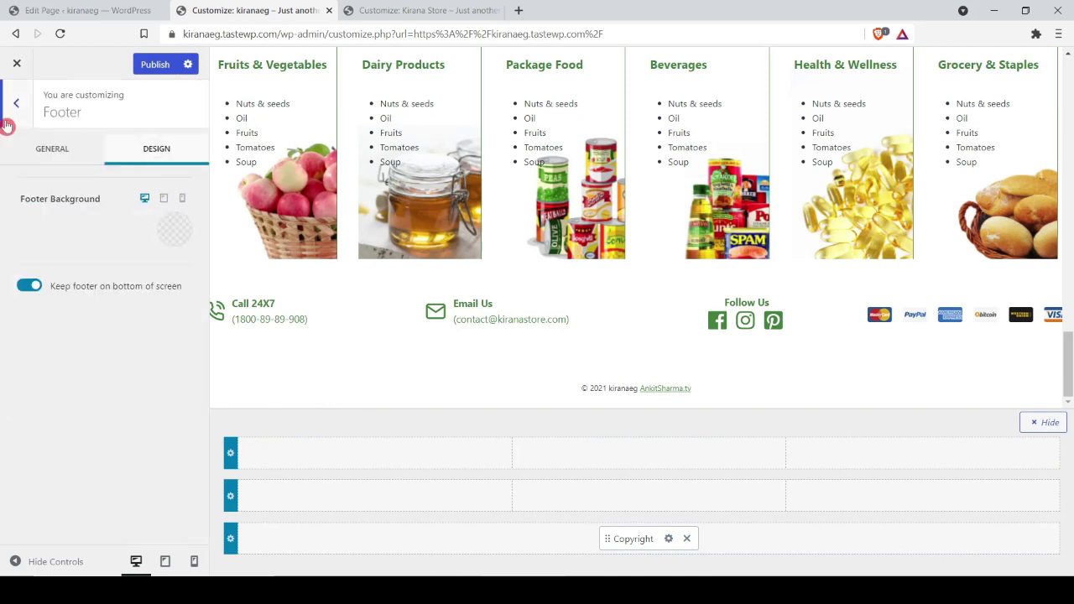
{"action": "left_click", "coordinate": [176, 239]}
{"action": "left_click", "coordinate": [32, 508]}
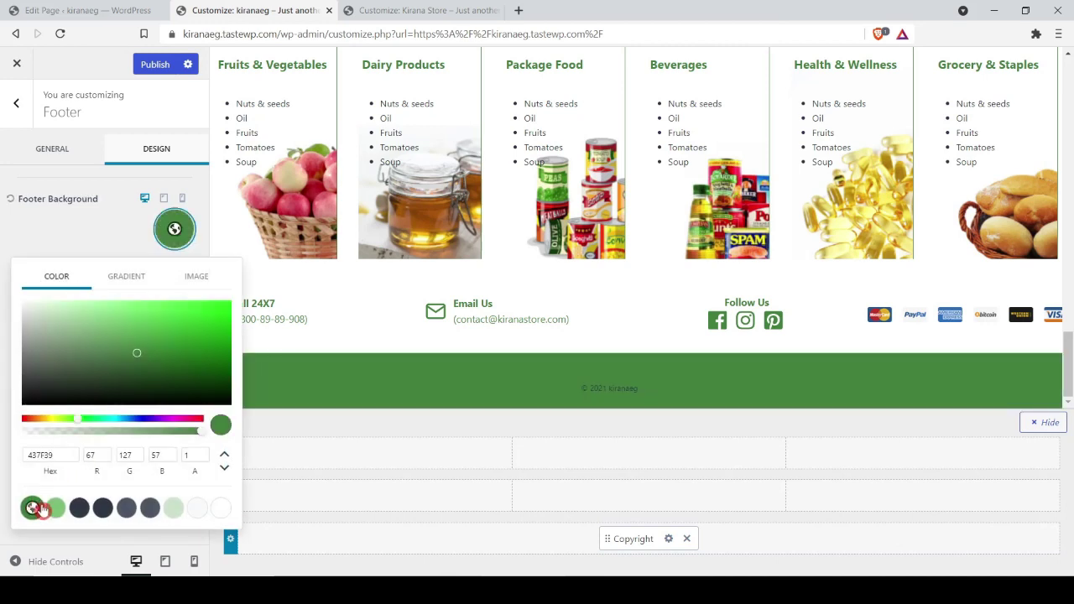
{"action": "left_click", "coordinate": [173, 508]}
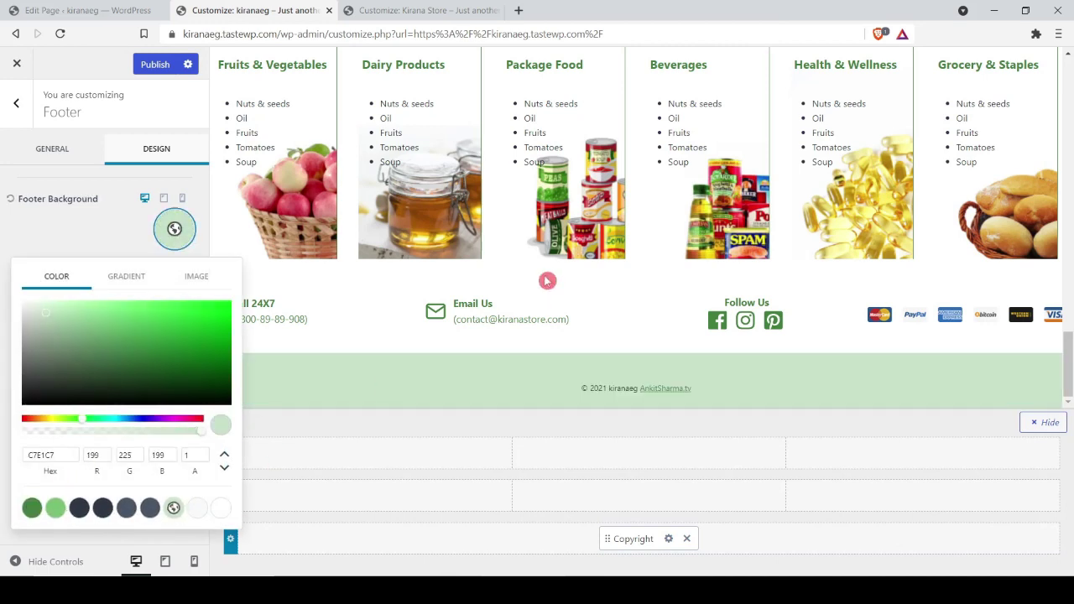
{"action": "left_click", "coordinate": [547, 280]}
{"action": "left_click", "coordinate": [230, 538]}
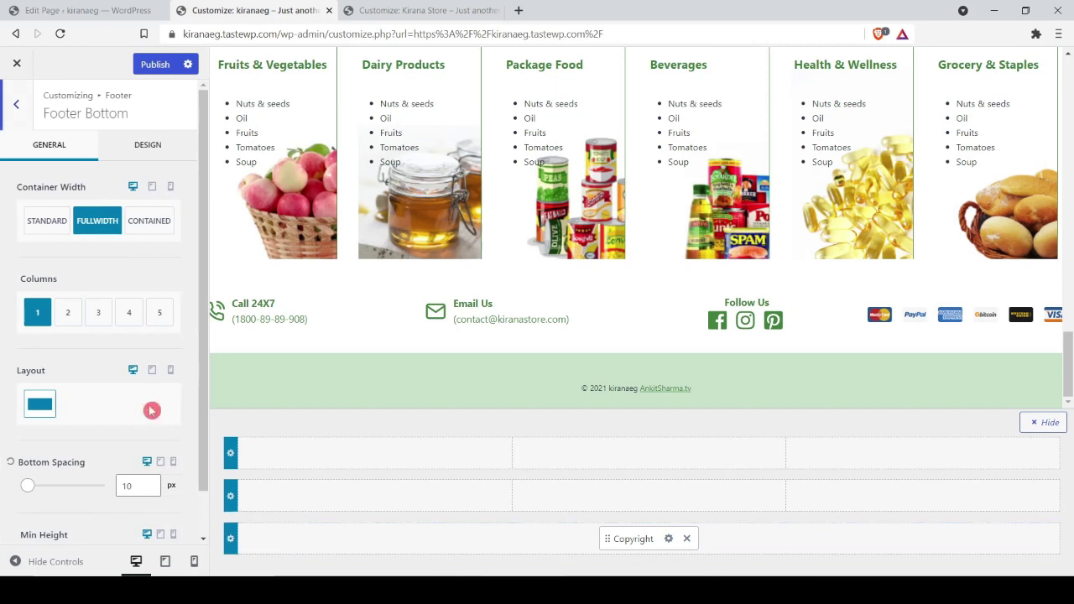
{"action": "scroll", "coordinate": [129, 312], "scroll_direction": "down", "scroll_amount": 1}
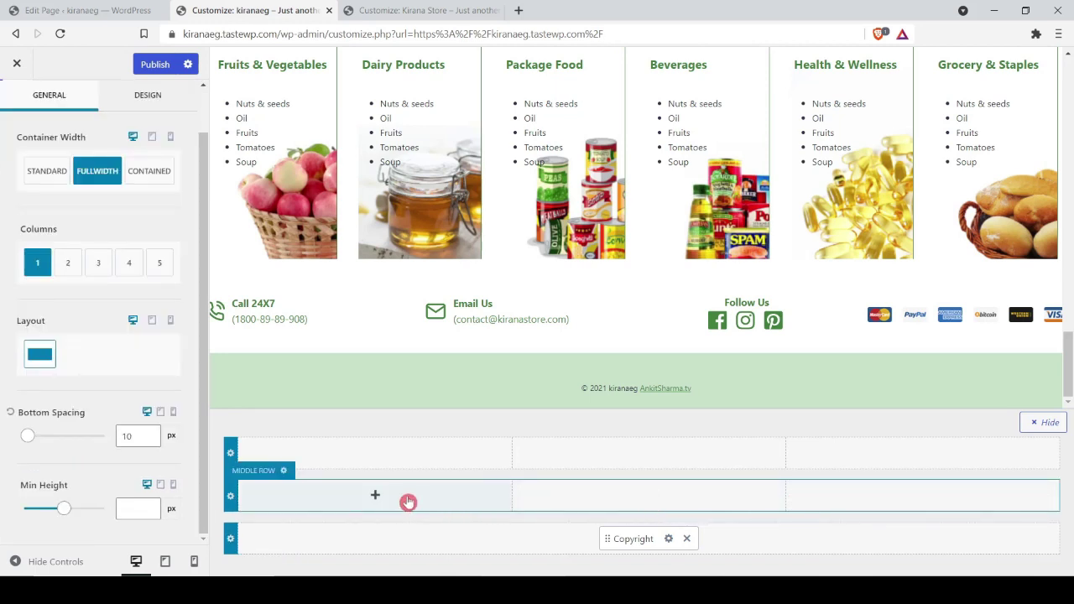
Step: Place Widget 1 in the middle footer row's first column and open its block editor
{"action": "left_click", "coordinate": [376, 497]}
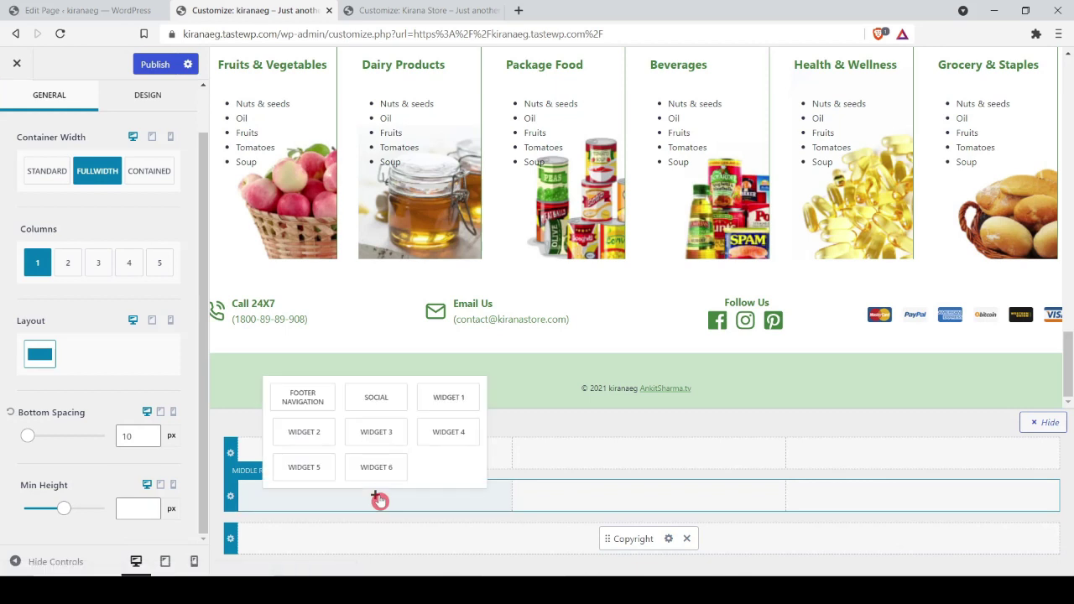
{"action": "left_click", "coordinate": [451, 399]}
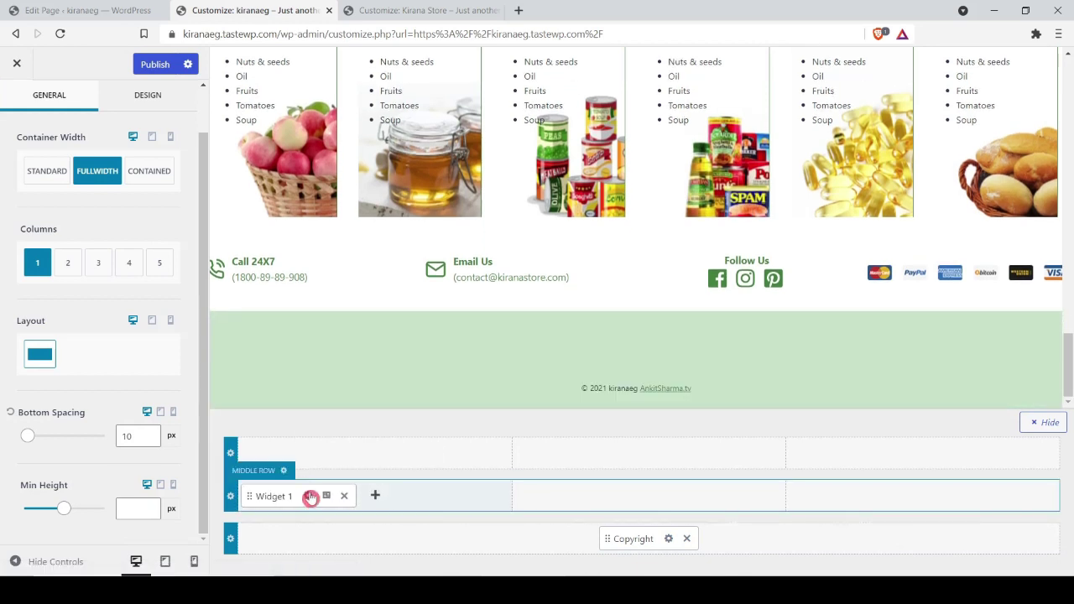
{"action": "left_click", "coordinate": [308, 497]}
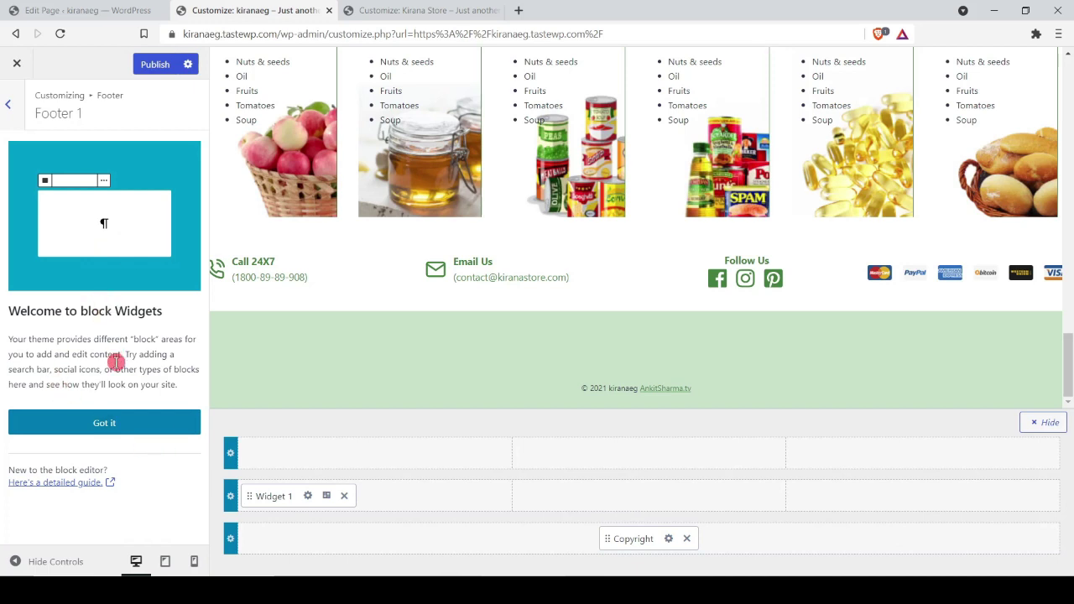
{"action": "left_click", "coordinate": [104, 421]}
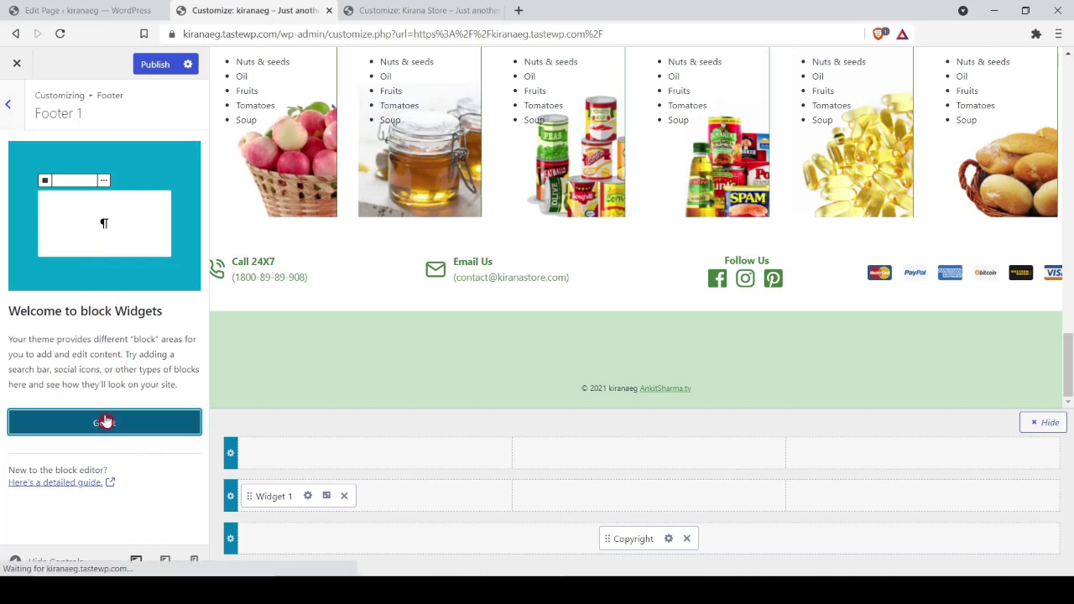
Step: Add the PRODUCT CATEGORIES heading to Widget 1 as an Advanced Heading block
{"action": "left_click", "coordinate": [102, 233]}
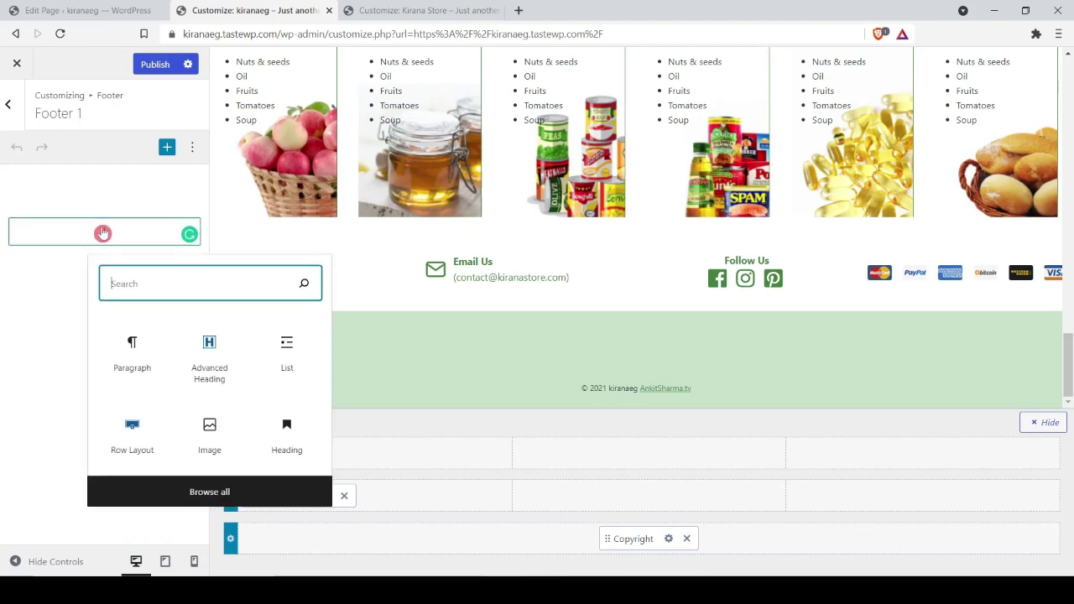
{"action": "left_click", "coordinate": [206, 345]}
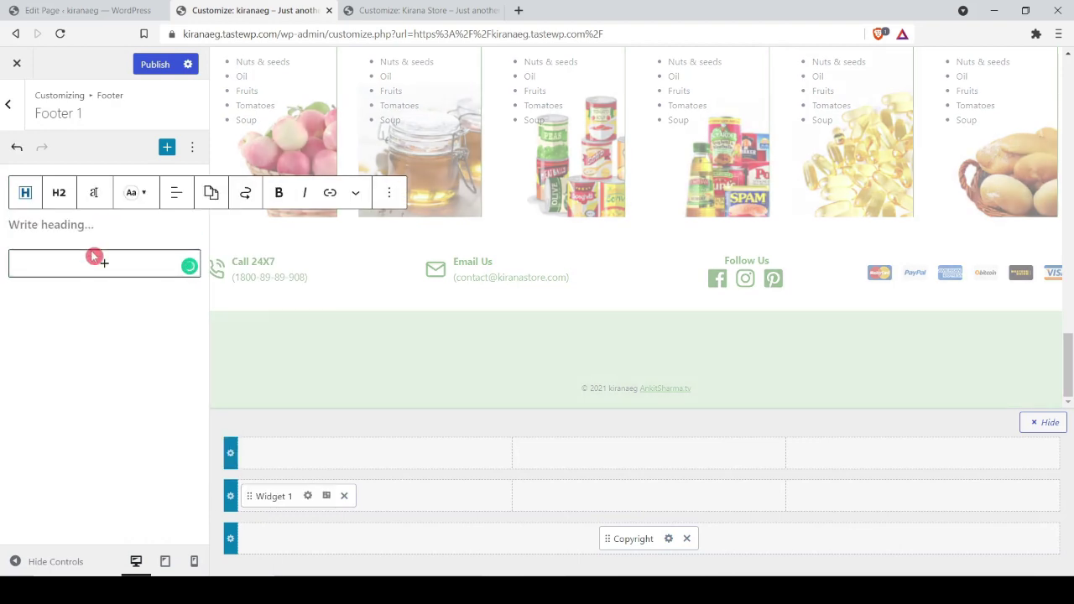
{"action": "key", "text": "Return"}
{"action": "type", "text": "*"}
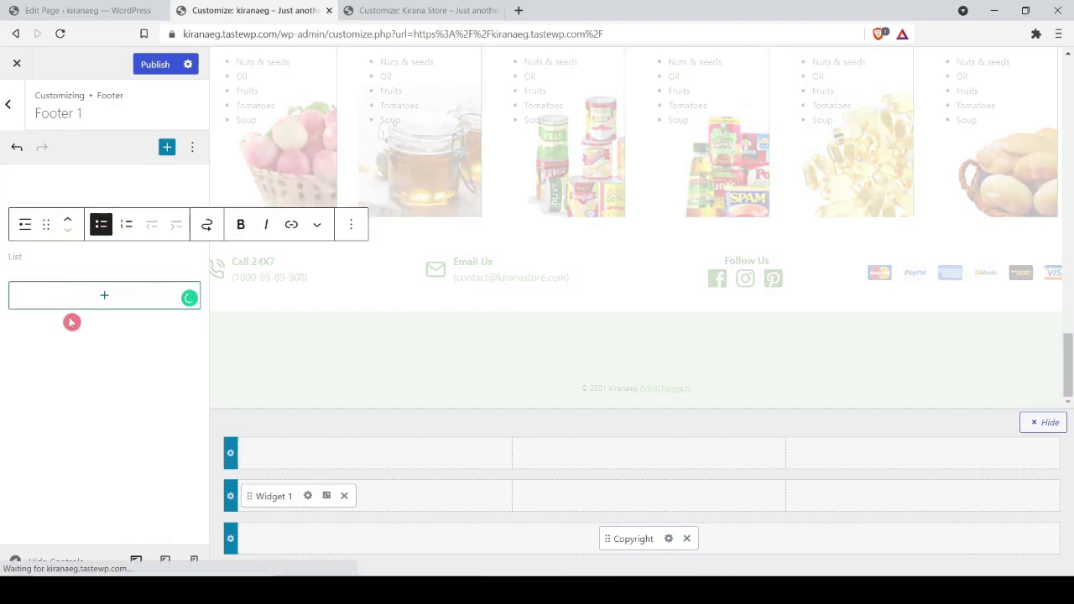
{"action": "key", "text": "BackSpace"}
{"action": "left_click", "coordinate": [33, 194]}
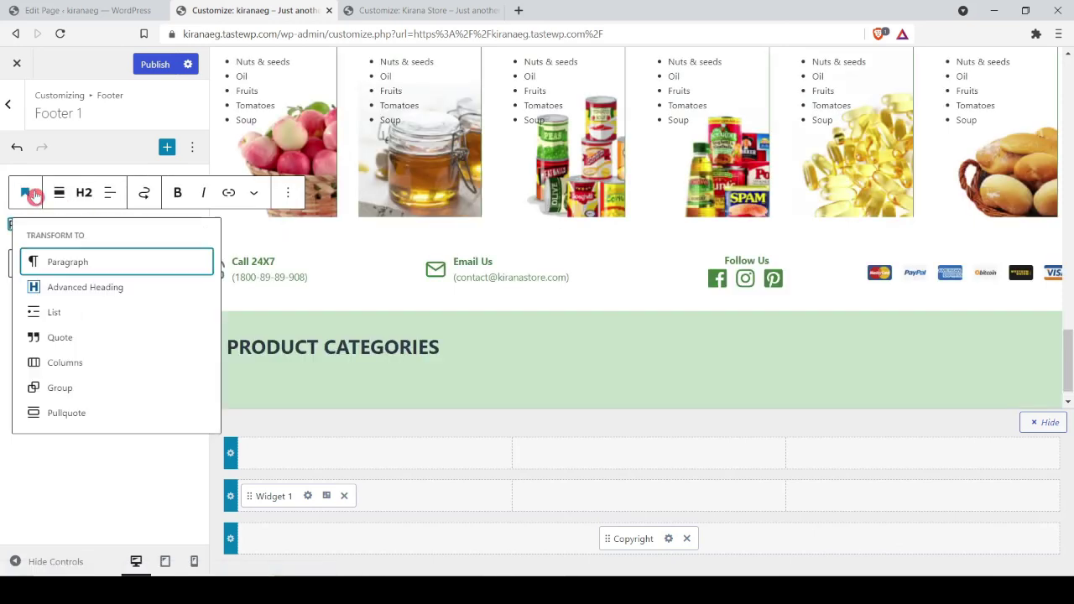
{"action": "left_click", "coordinate": [67, 285]}
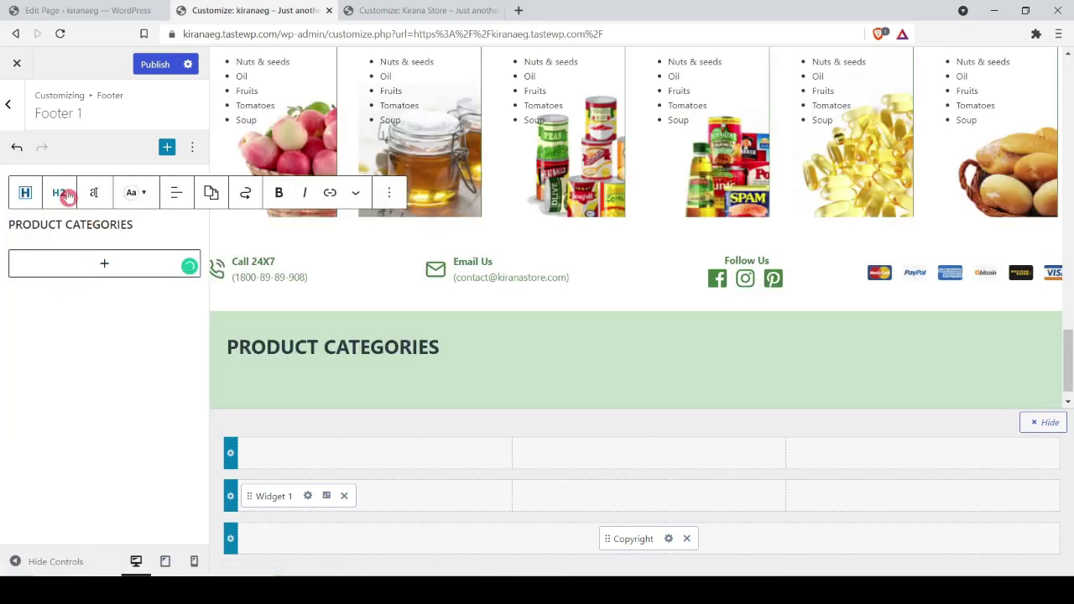
Step: Make PRODUCT CATEGORIES an H4 heading at 14 px in dark green
{"action": "left_click", "coordinate": [60, 194]}
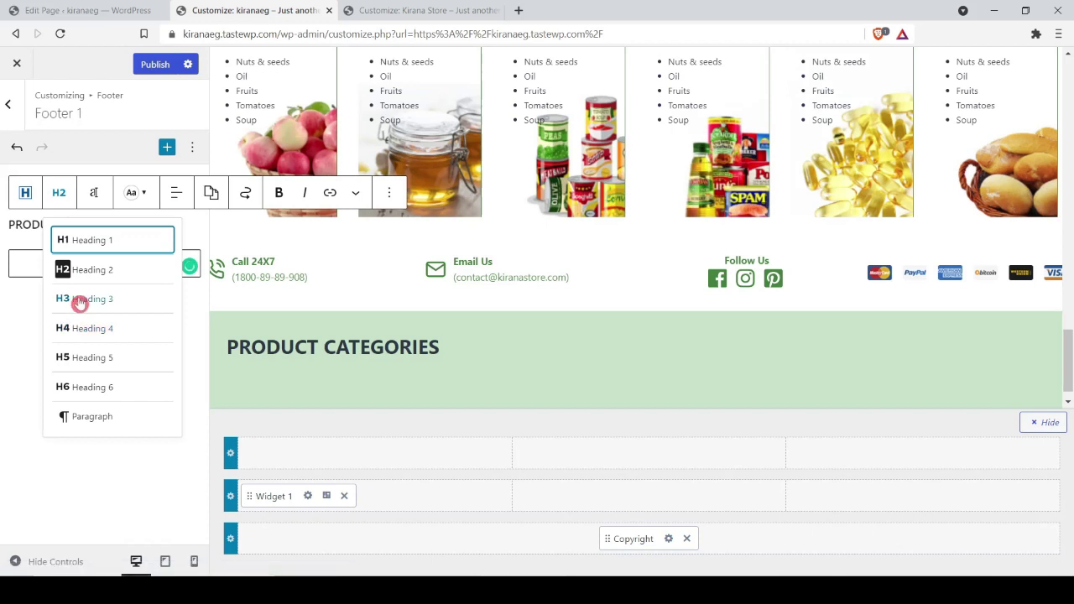
{"action": "left_click", "coordinate": [79, 326]}
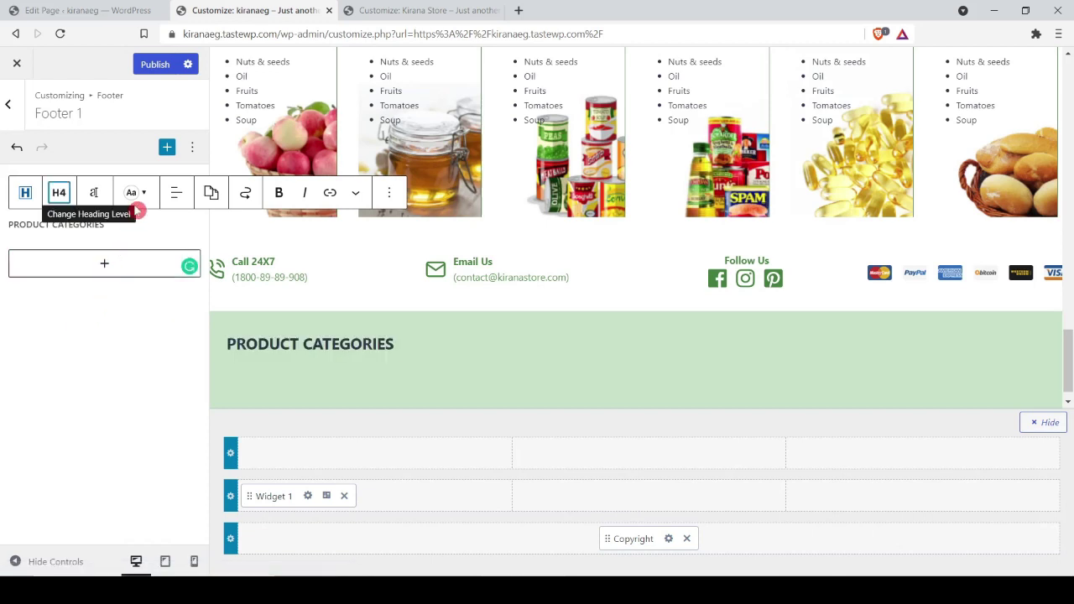
{"action": "left_click", "coordinate": [96, 194]}
{"action": "left_click", "coordinate": [34, 368]}
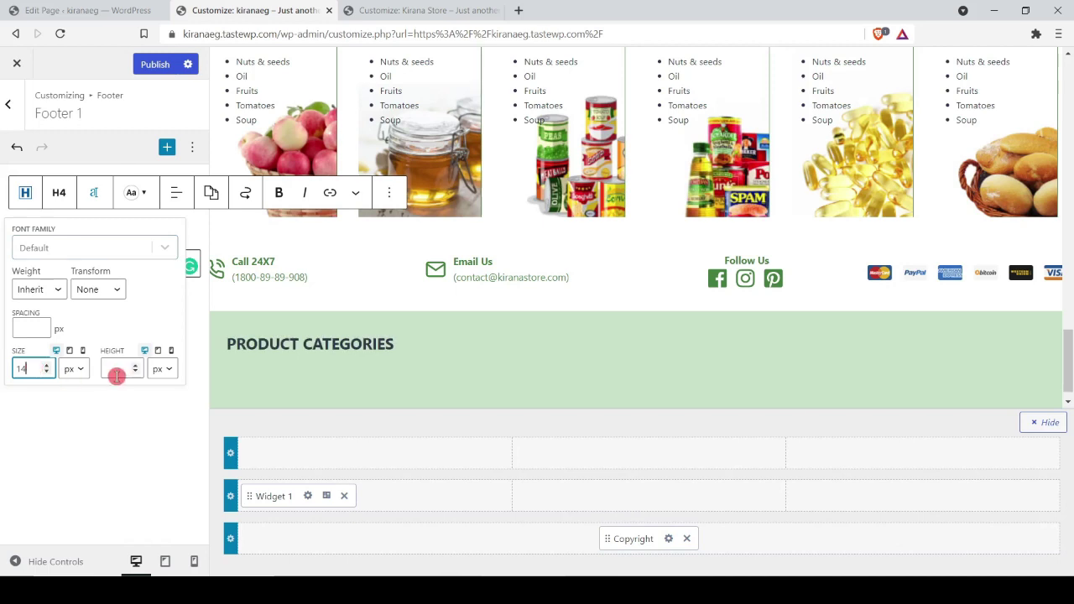
{"action": "left_click", "coordinate": [132, 192]}
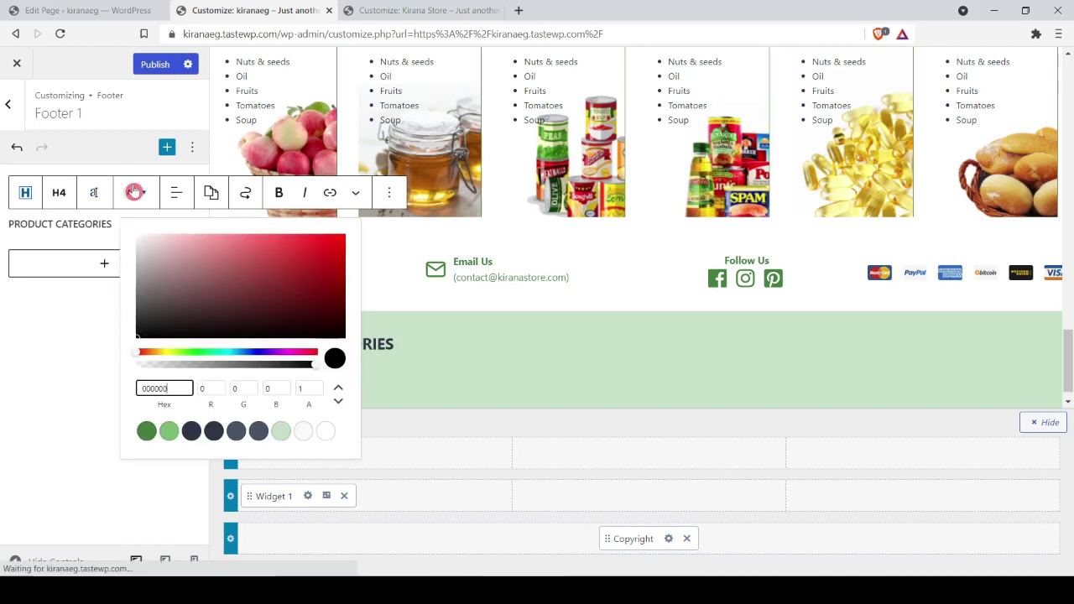
{"action": "left_click", "coordinate": [281, 431]}
{"action": "left_click", "coordinate": [100, 224]}
{"action": "left_click", "coordinate": [101, 223]}
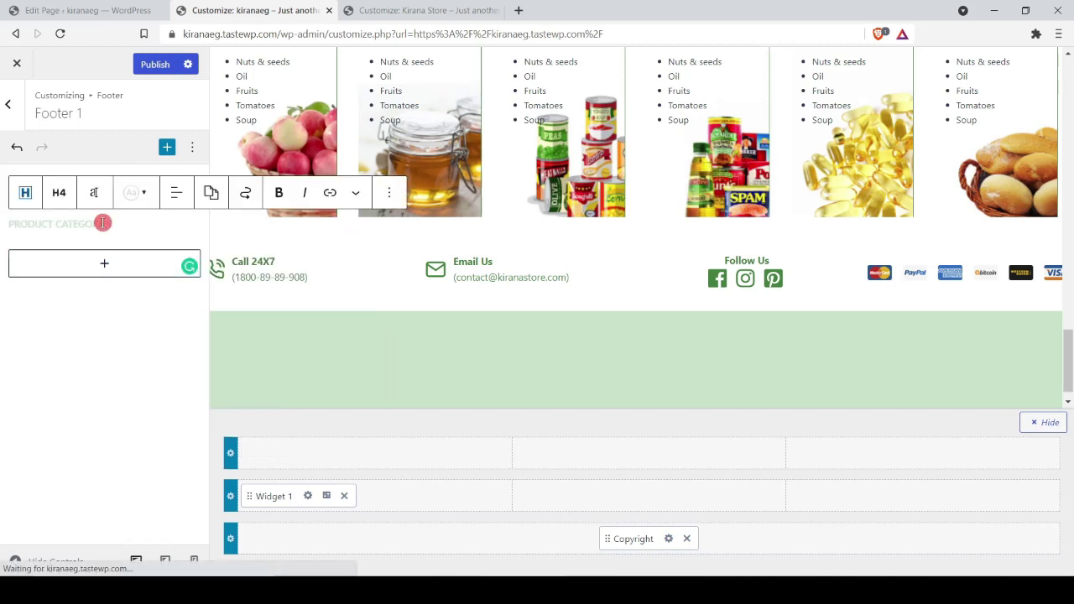
{"action": "left_click", "coordinate": [133, 192]}
{"action": "left_click", "coordinate": [149, 431]}
{"action": "left_click", "coordinate": [4, 431]}
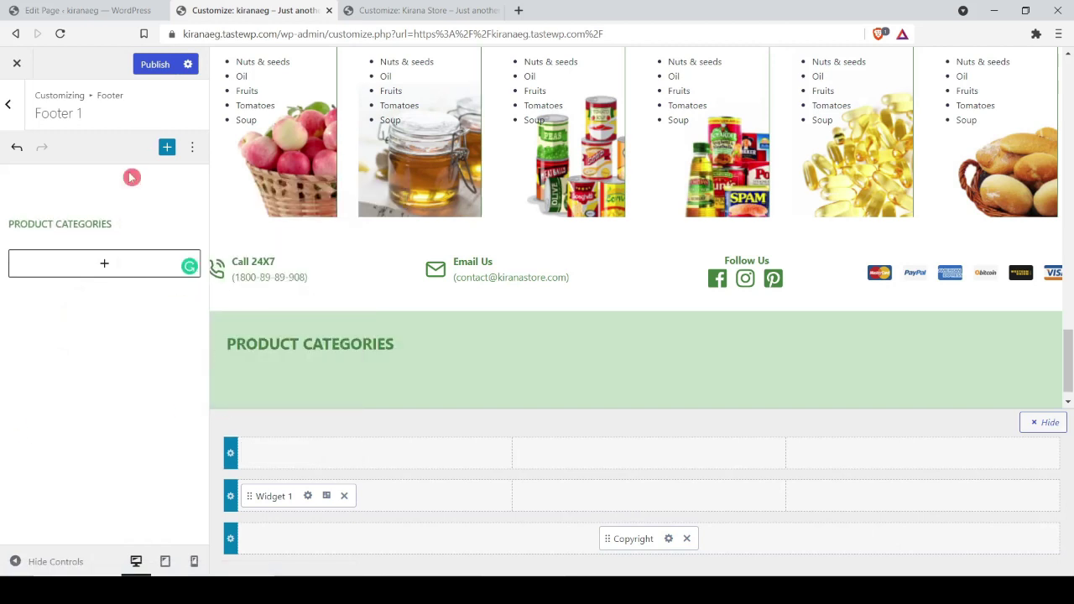
{"action": "left_click", "coordinate": [107, 267]}
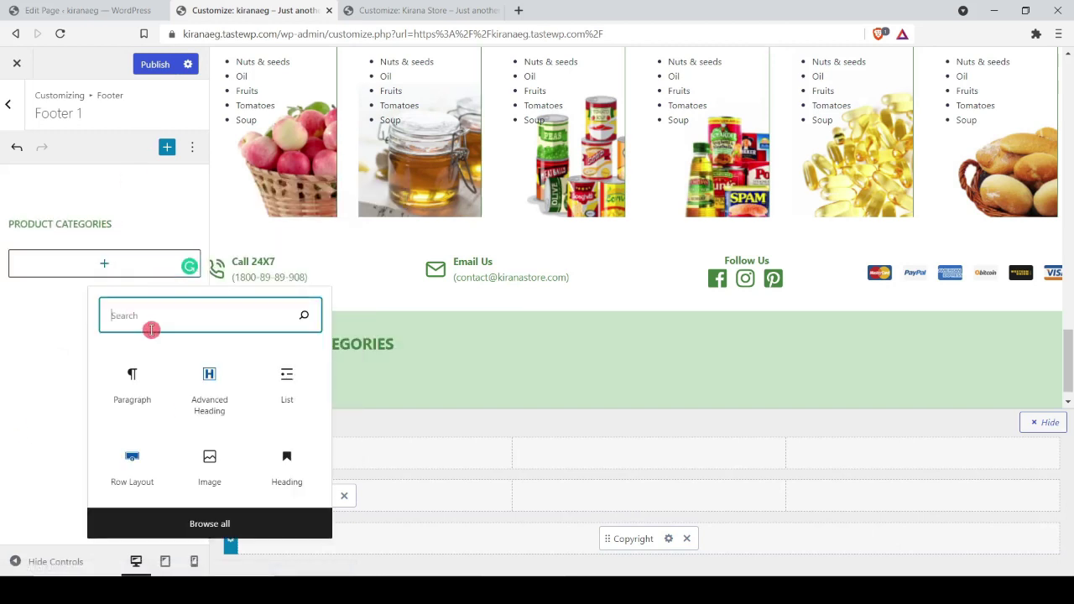
Step: Add a Navigation Menu block showing the Top Menu's five category links, then publish
{"action": "type", "text": "list"}
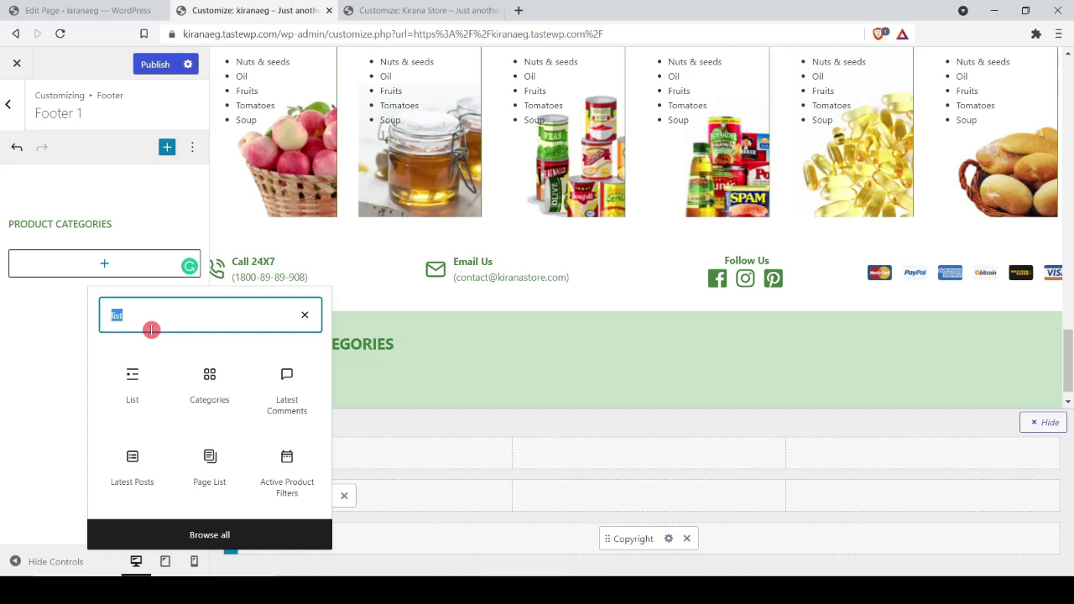
{"action": "type", "text": "menu"}
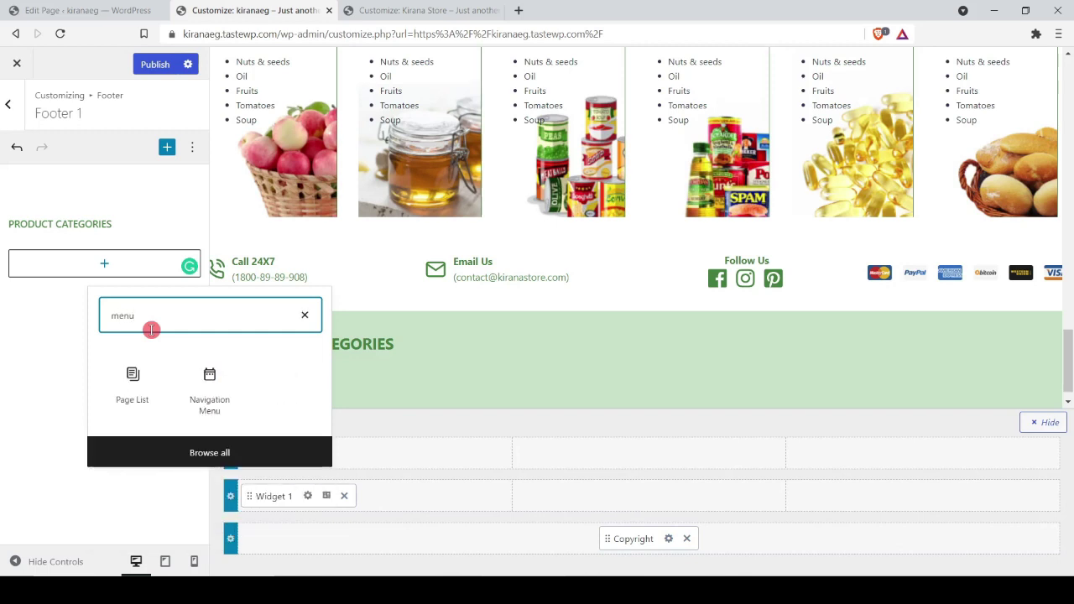
{"action": "left_click", "coordinate": [214, 393]}
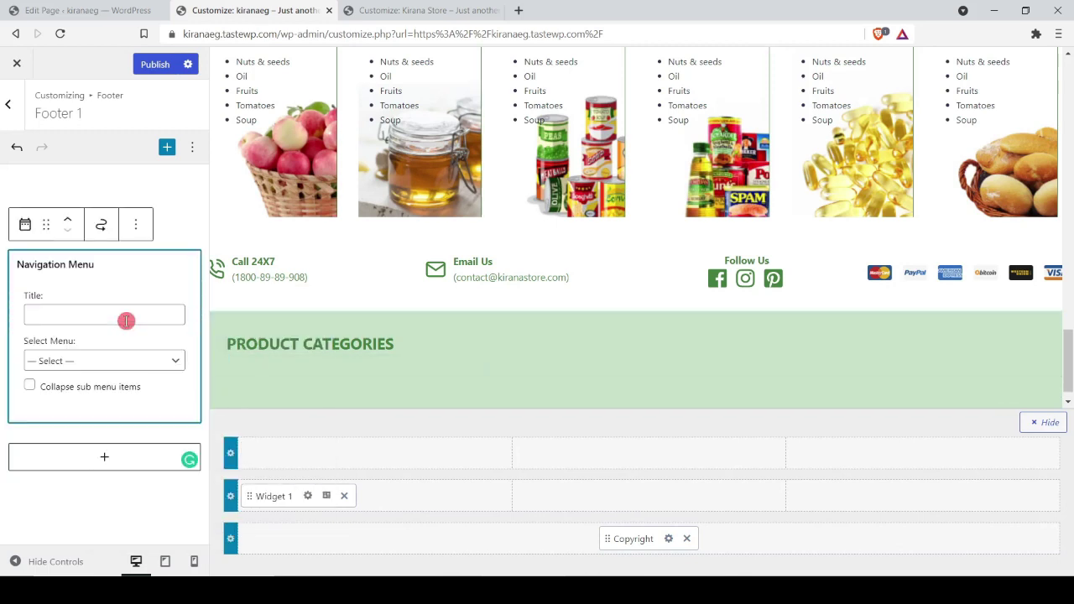
{"action": "left_click", "coordinate": [119, 360]}
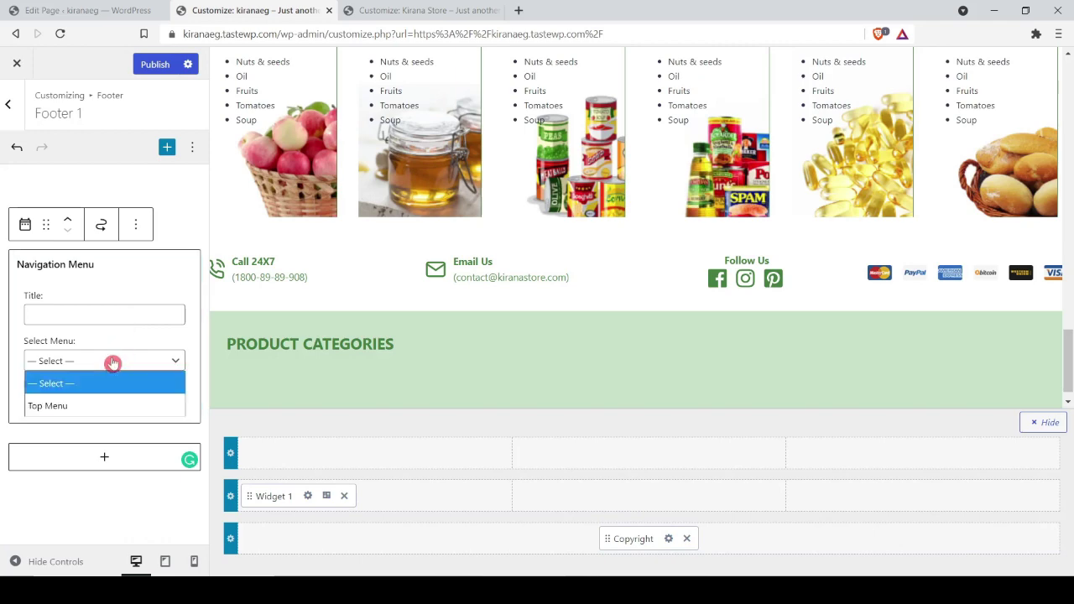
{"action": "left_click", "coordinate": [101, 404]}
{"action": "scroll", "coordinate": [312, 269], "scroll_direction": "down", "scroll_amount": 2}
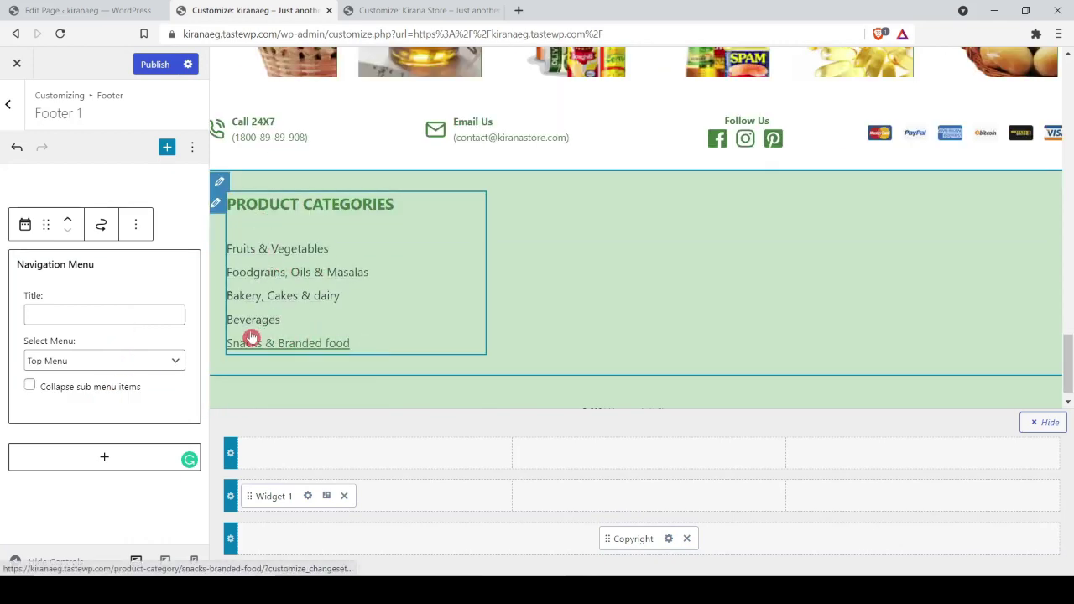
{"action": "left_click", "coordinate": [155, 64]}
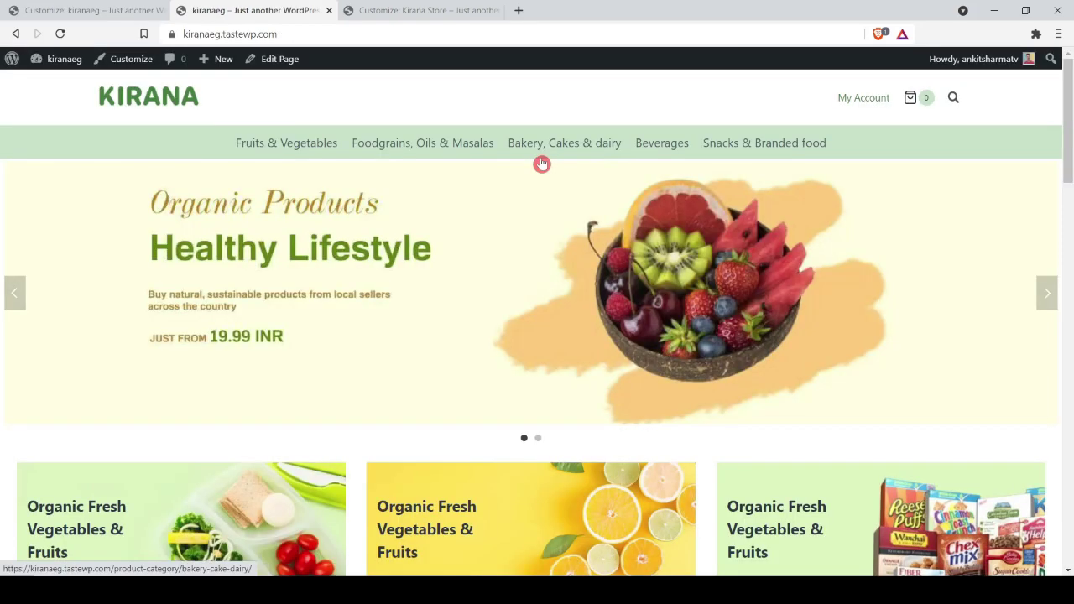
Step: Reduce the middle footer row's widget content font size from 17 to 13 px
{"action": "scroll", "coordinate": [543, 164], "scroll_direction": "down", "scroll_amount": 20}
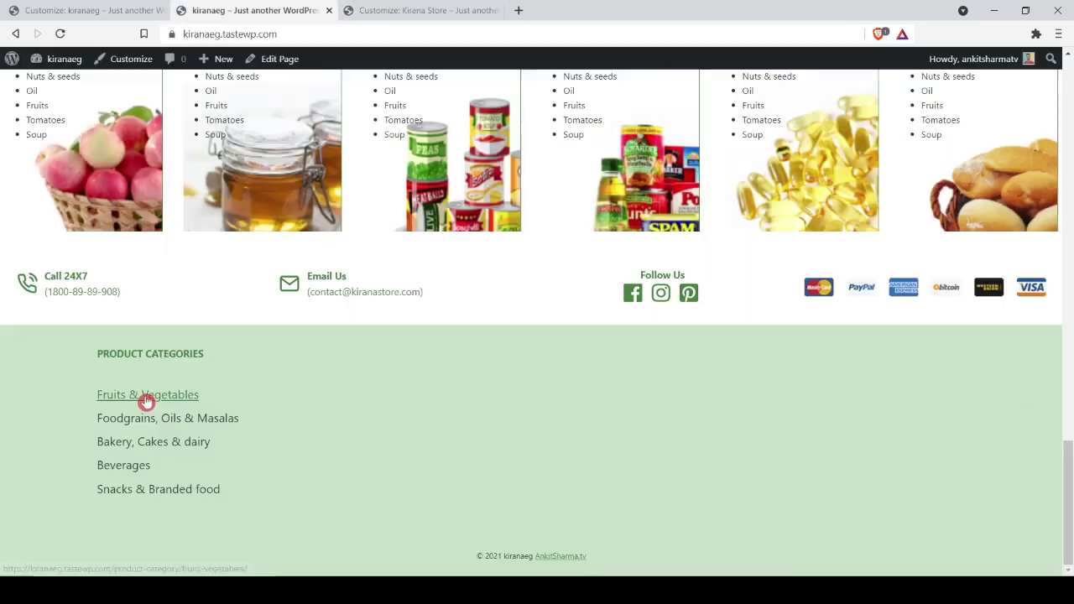
{"action": "left_click", "coordinate": [143, 7]}
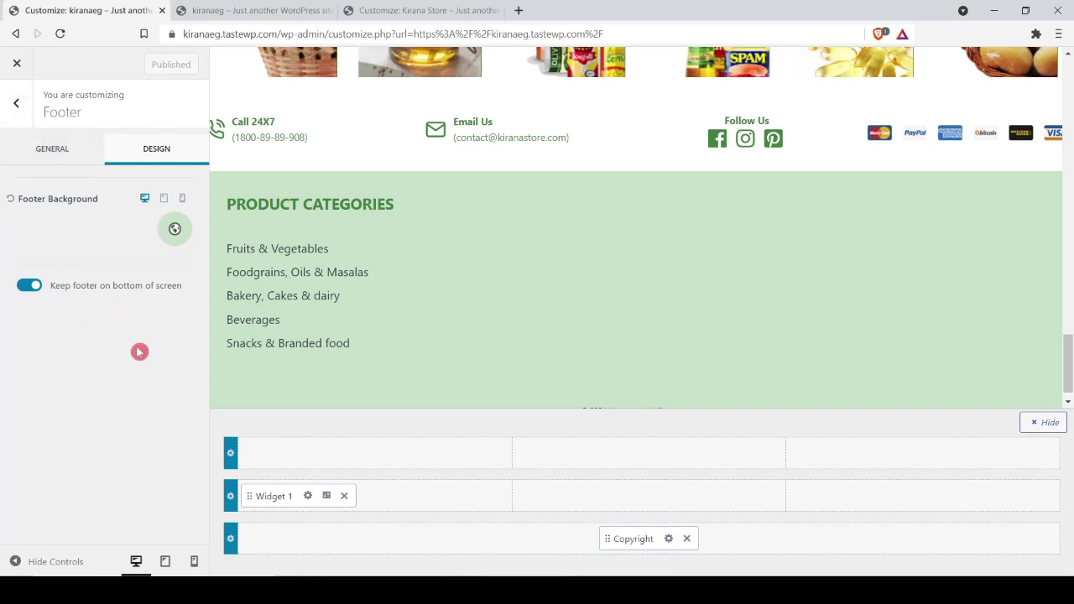
{"action": "left_click", "coordinate": [230, 496]}
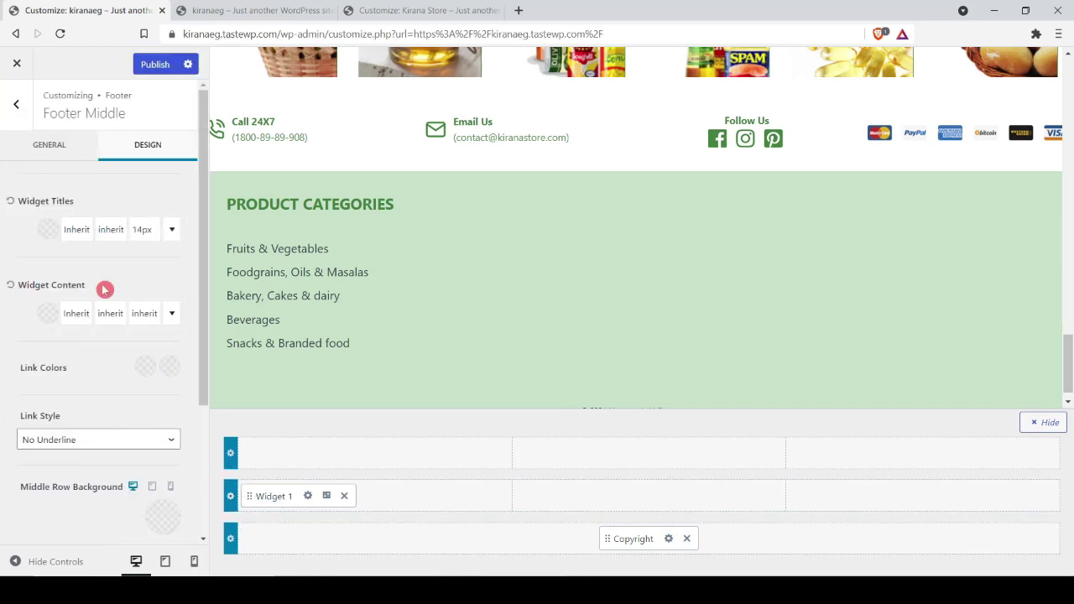
{"action": "left_click", "coordinate": [74, 314]}
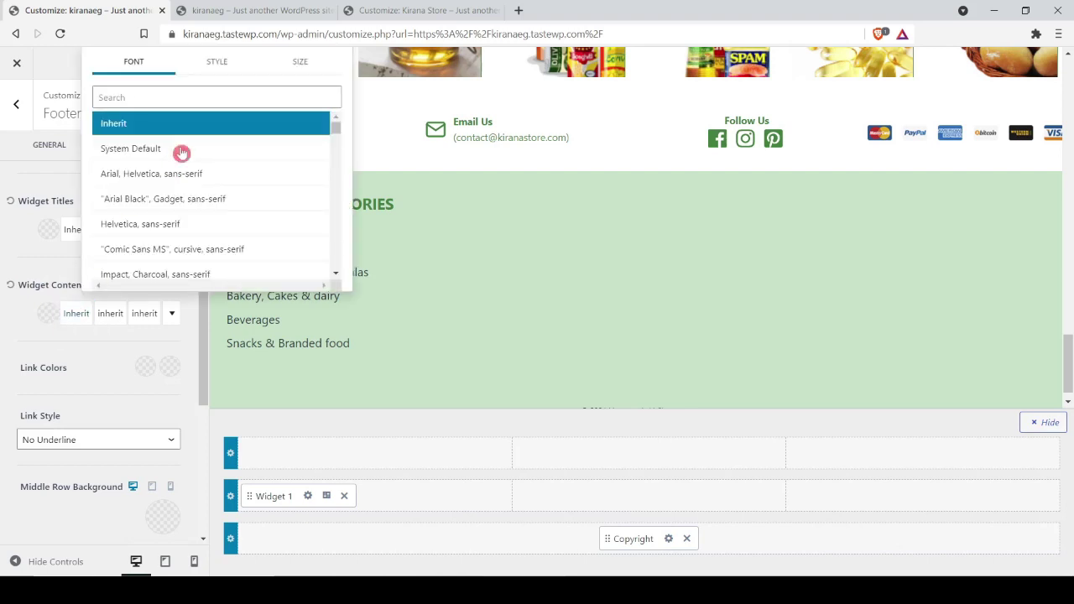
{"action": "left_click", "coordinate": [300, 62]}
{"action": "left_click", "coordinate": [260, 122]}
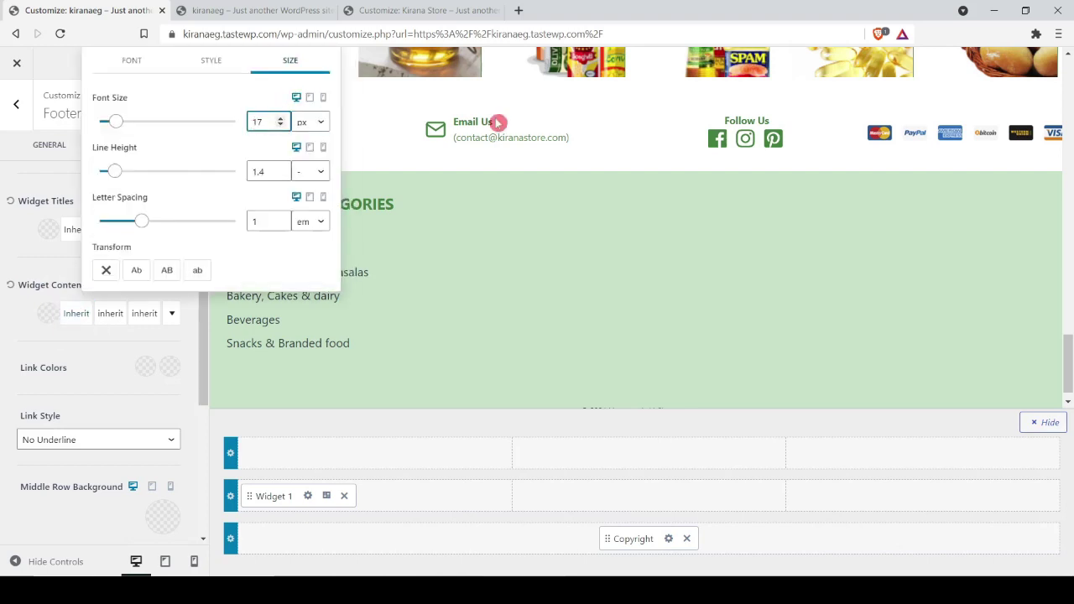
{"action": "key", "text": "BackSpace"}
{"action": "type", "text": "3"}
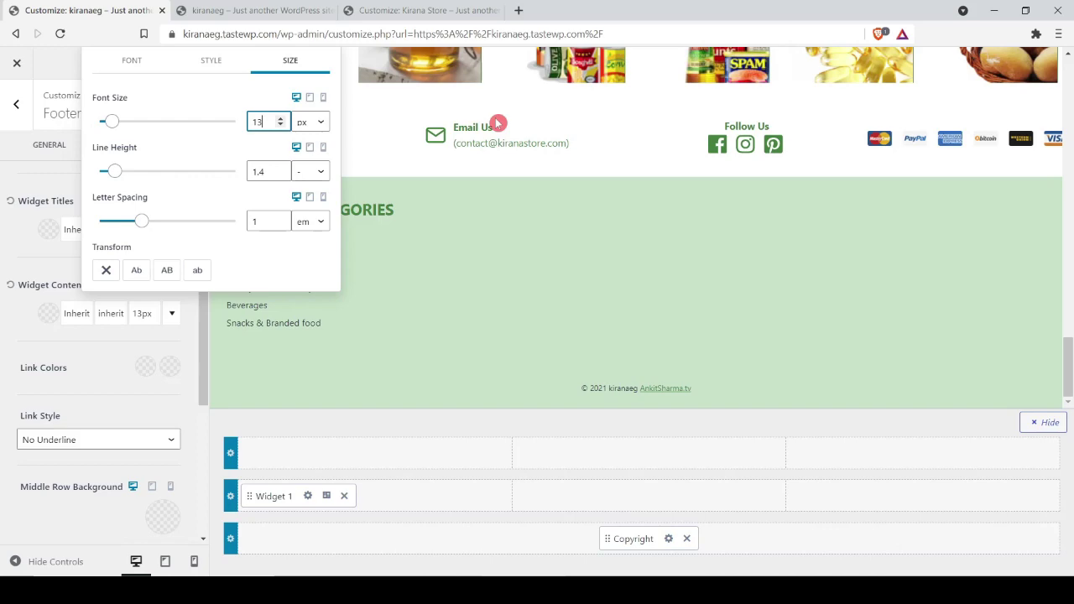
{"action": "left_click", "coordinate": [498, 123]}
Step: Reload the live site to check the smaller category links, then return to the Footer 1 widget editor
{"action": "key", "text": "ctrl+Tab"}
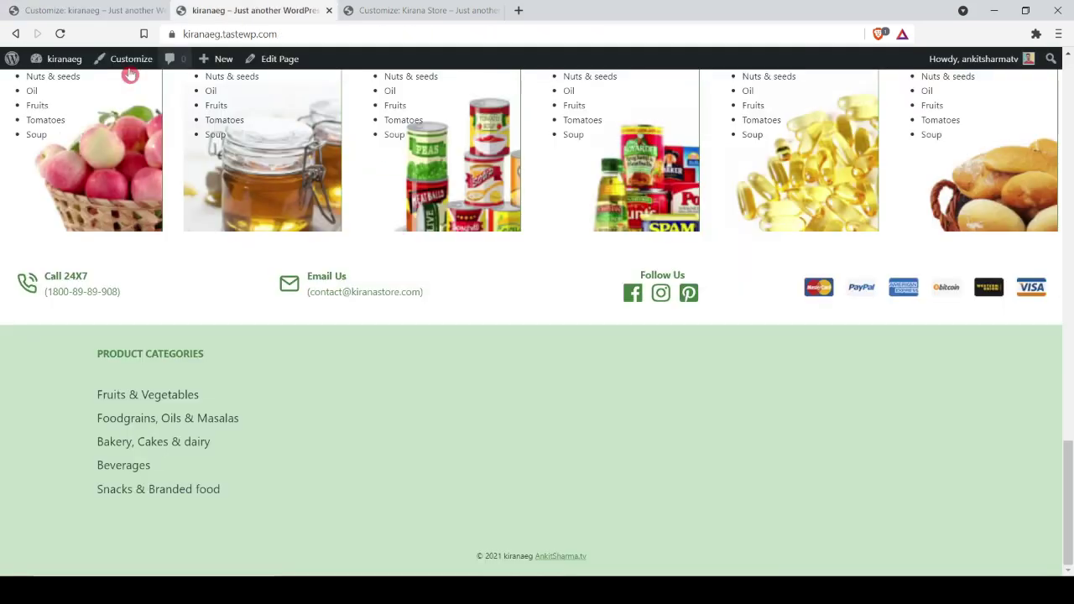
{"action": "left_click", "coordinate": [60, 33]}
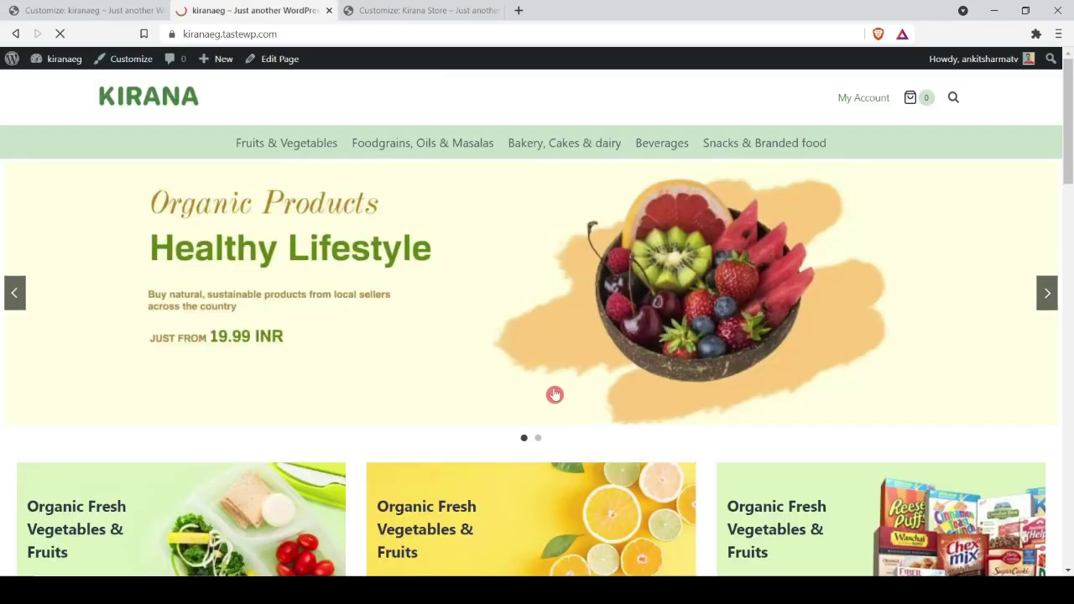
{"action": "scroll", "coordinate": [554, 394], "scroll_direction": "down", "scroll_amount": 20}
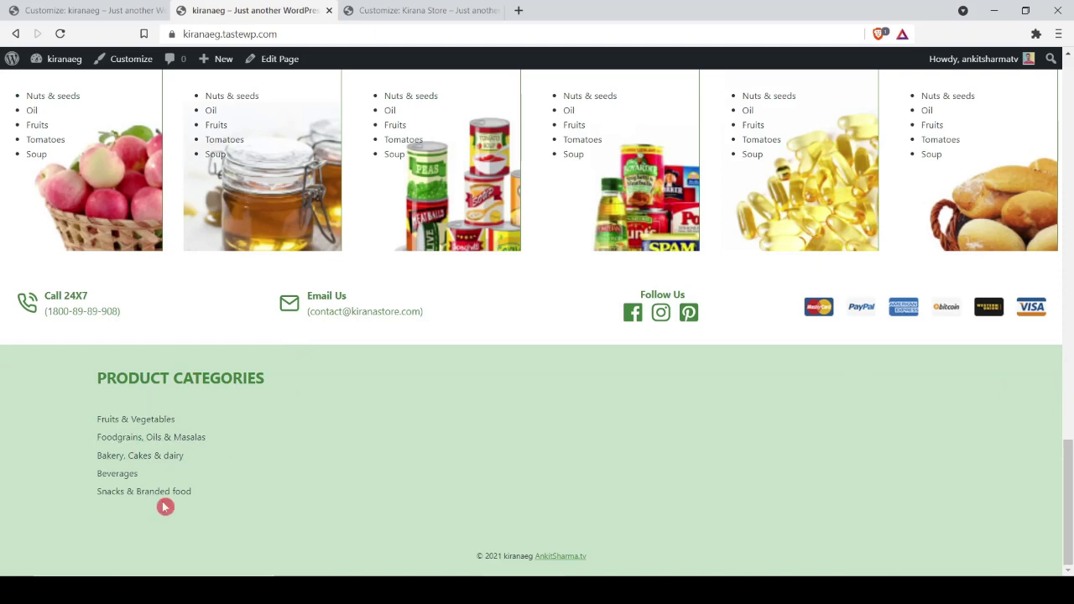
{"action": "left_click", "coordinate": [134, 10]}
{"action": "left_click", "coordinate": [274, 228]}
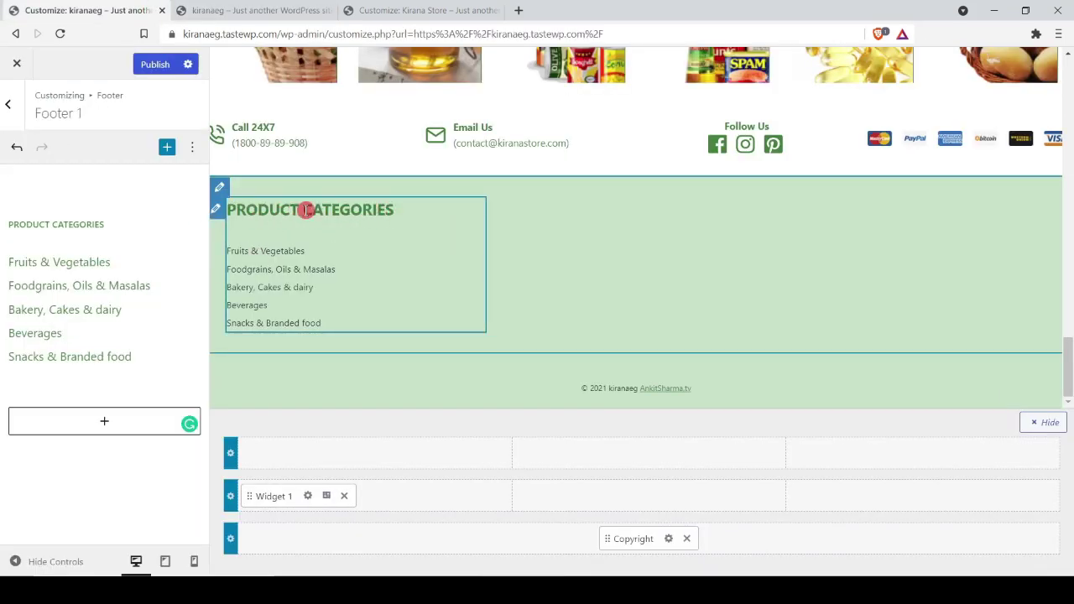
Step: Change PRODUCT CATEGORIES from H4 to Paragraph, check it live, and return to Footer settings
{"action": "triple_click", "coordinate": [100, 221]}
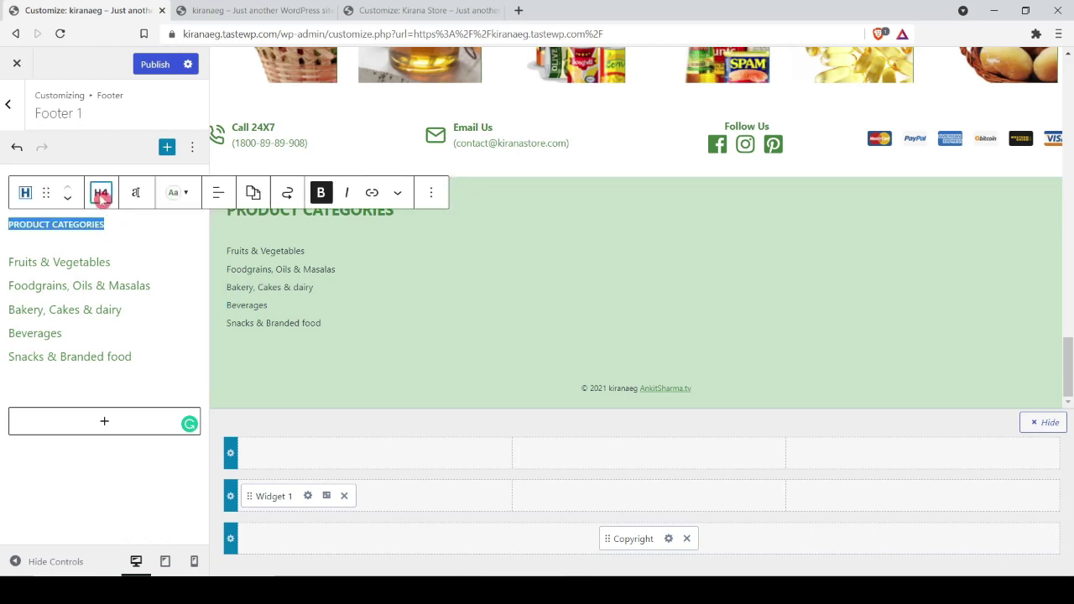
{"action": "left_click", "coordinate": [101, 192]}
{"action": "left_click", "coordinate": [101, 405]}
{"action": "key", "text": "ctrl+Tab"}
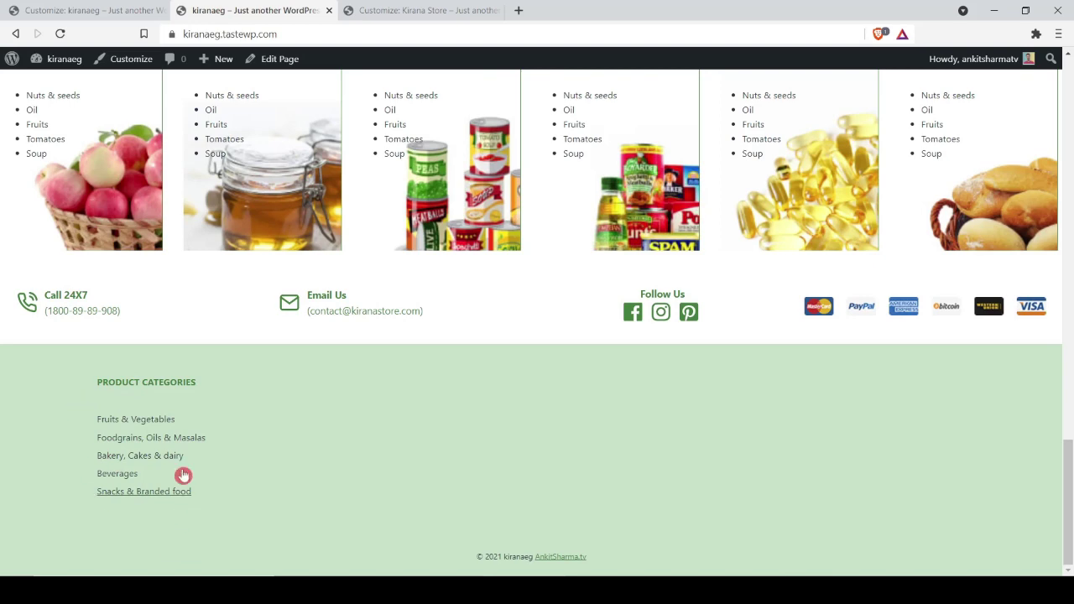
{"action": "key", "text": "ctrl+shift+Tab"}
{"action": "left_click", "coordinate": [218, 385]}
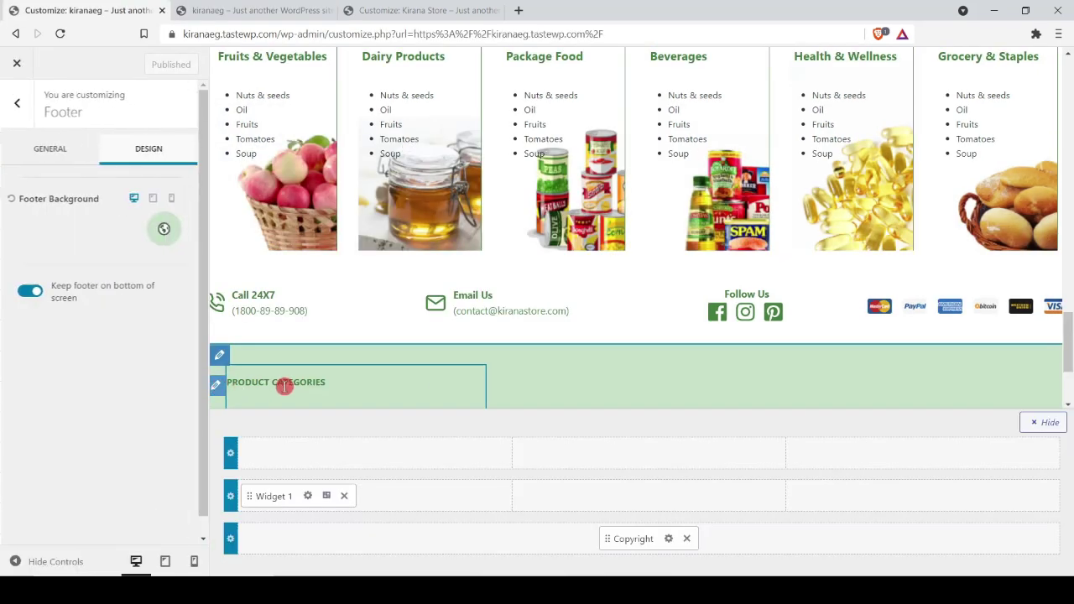
{"action": "left_click", "coordinate": [13, 116]}
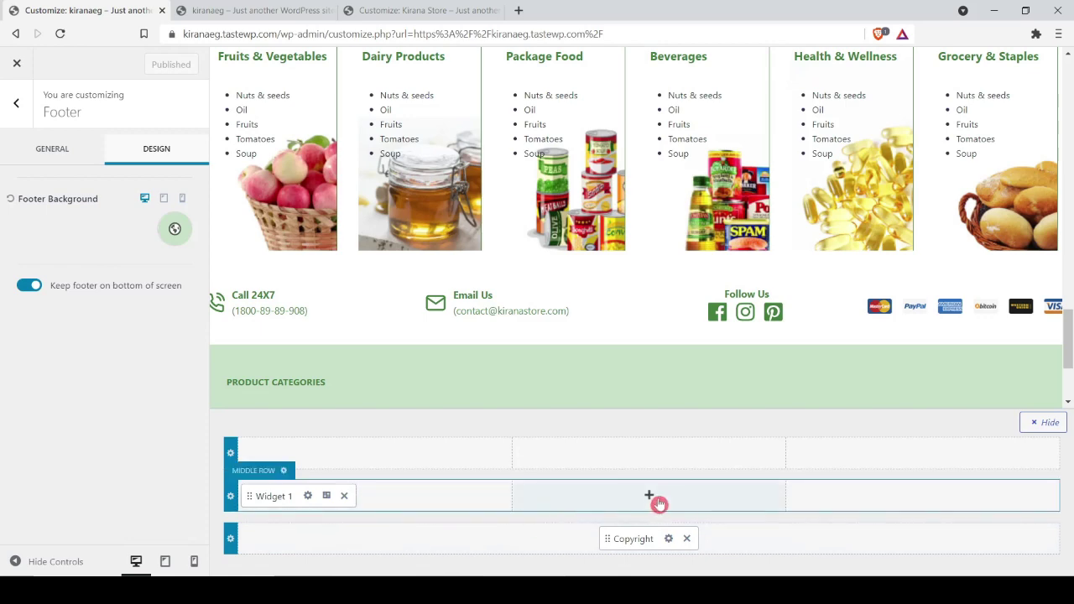
Step: Place Widget 2 in the middle row's centre column and open its empty Footer 2 editor
{"action": "left_click", "coordinate": [231, 497]}
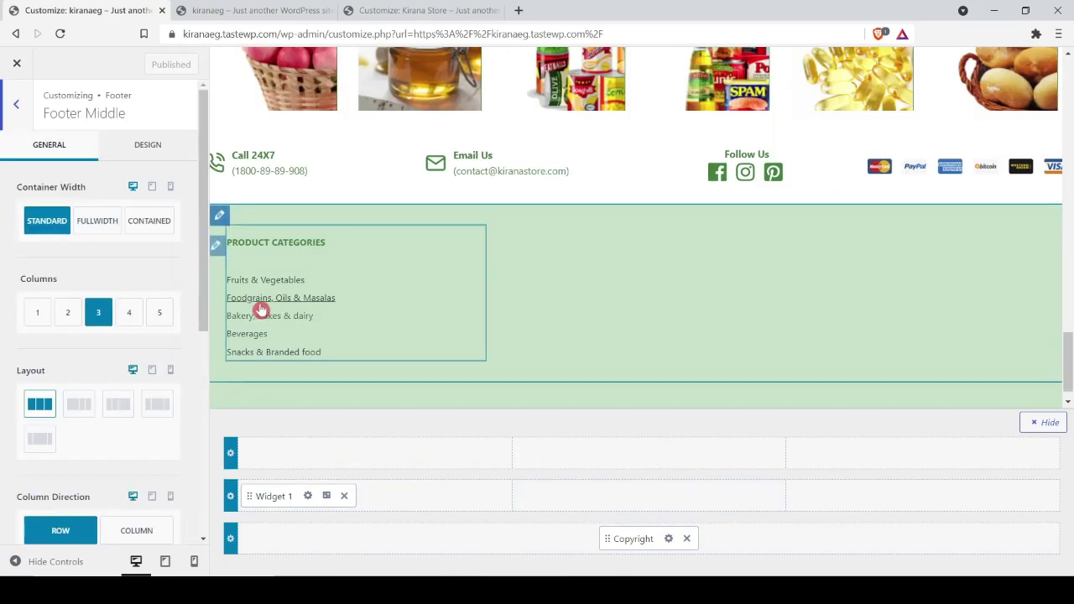
{"action": "left_click", "coordinate": [649, 496]}
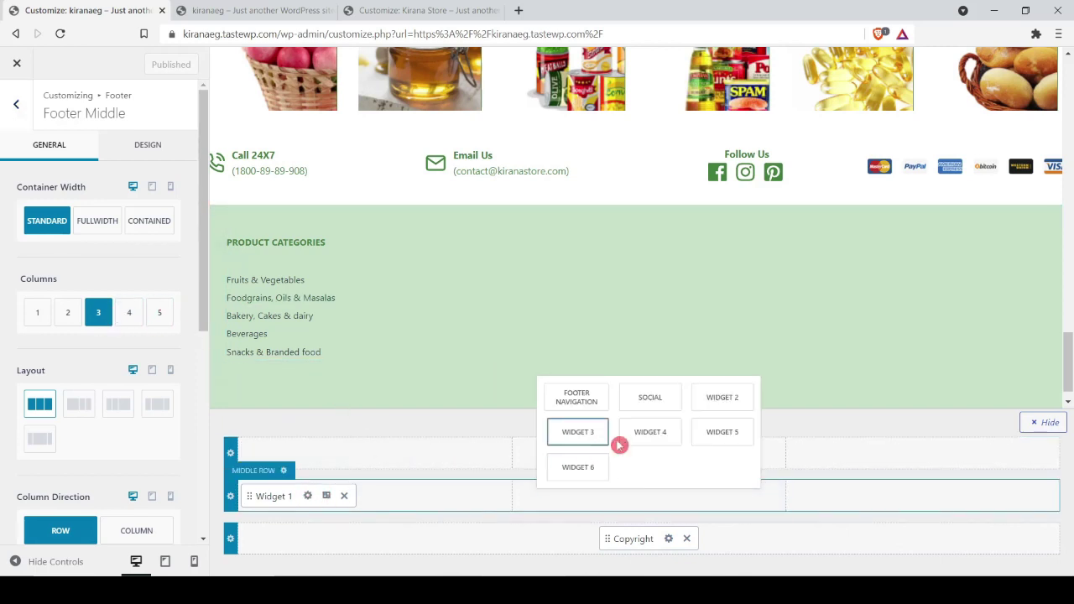
{"action": "left_click", "coordinate": [715, 399]}
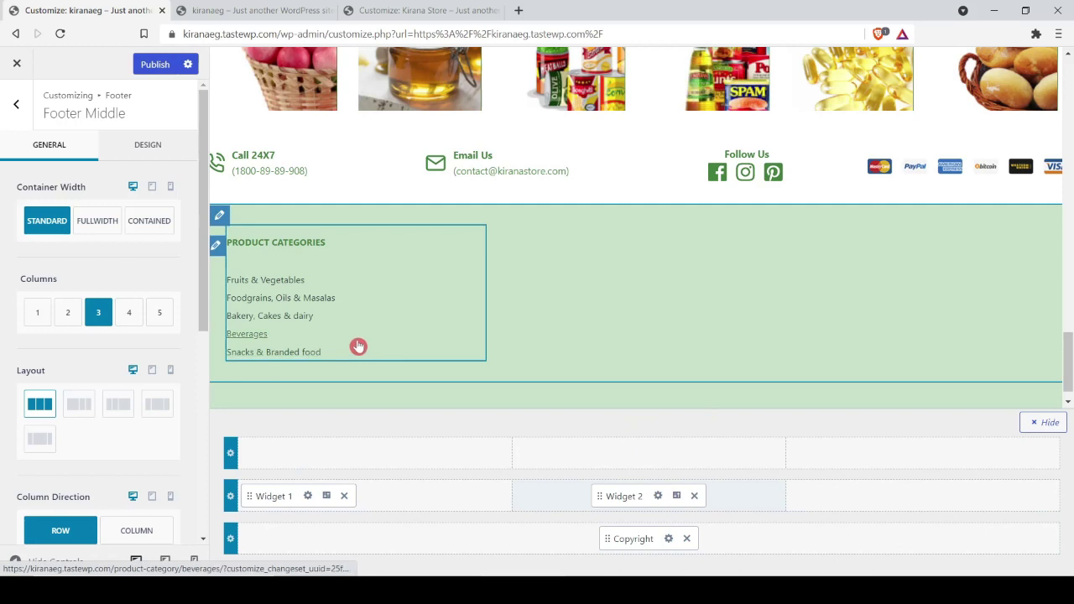
{"action": "left_click", "coordinate": [658, 495]}
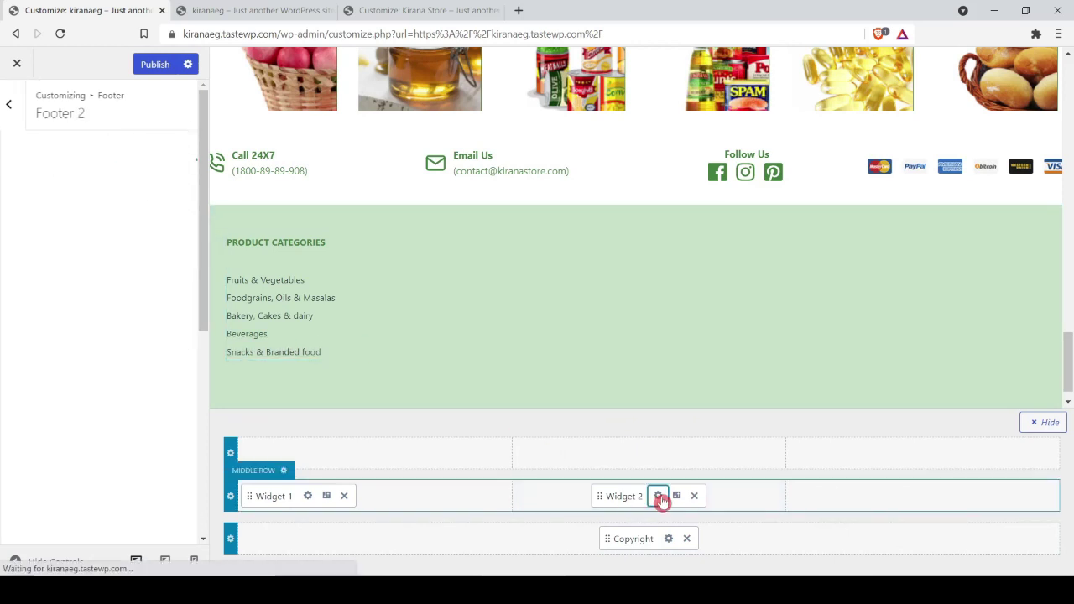
{"action": "left_click", "coordinate": [104, 234]}
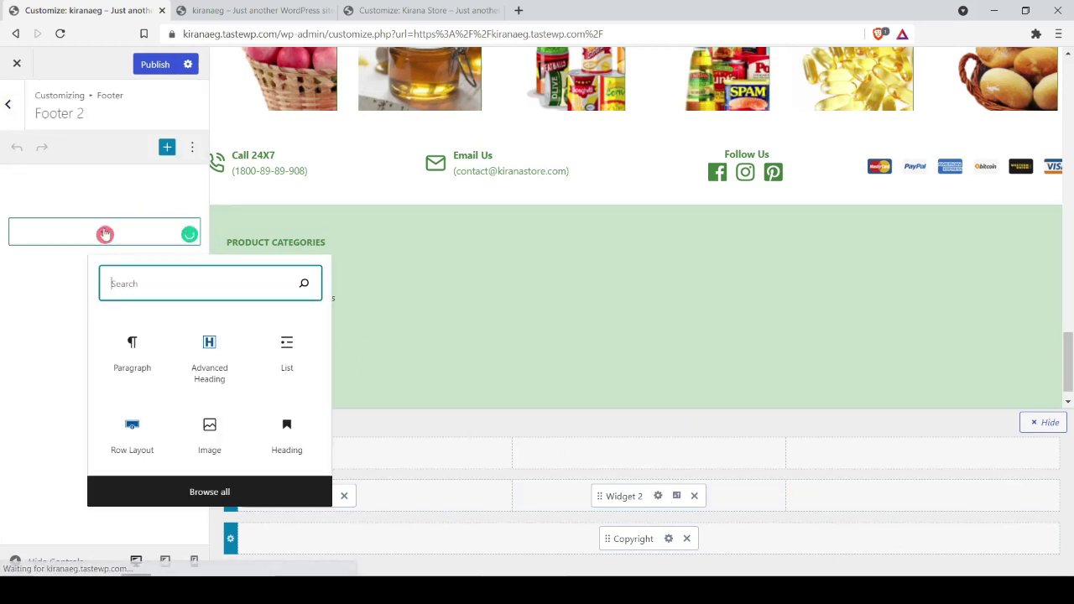
Step: Add an INFORMATION heading as a bold, Paragraph-level Advanced Heading
{"action": "left_click", "coordinate": [201, 347]}
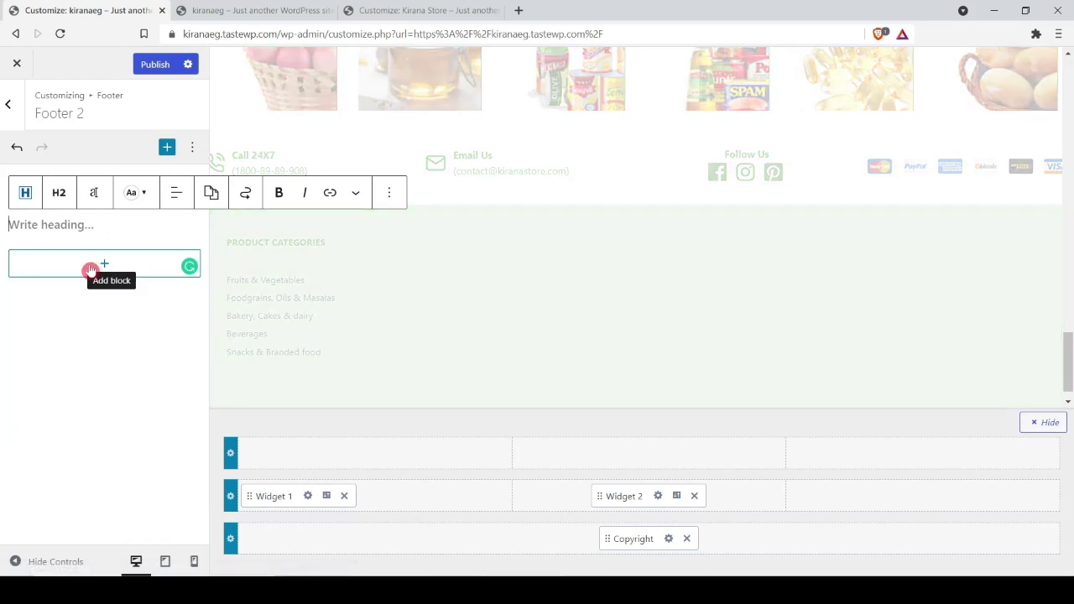
{"action": "left_click", "coordinate": [90, 271]}
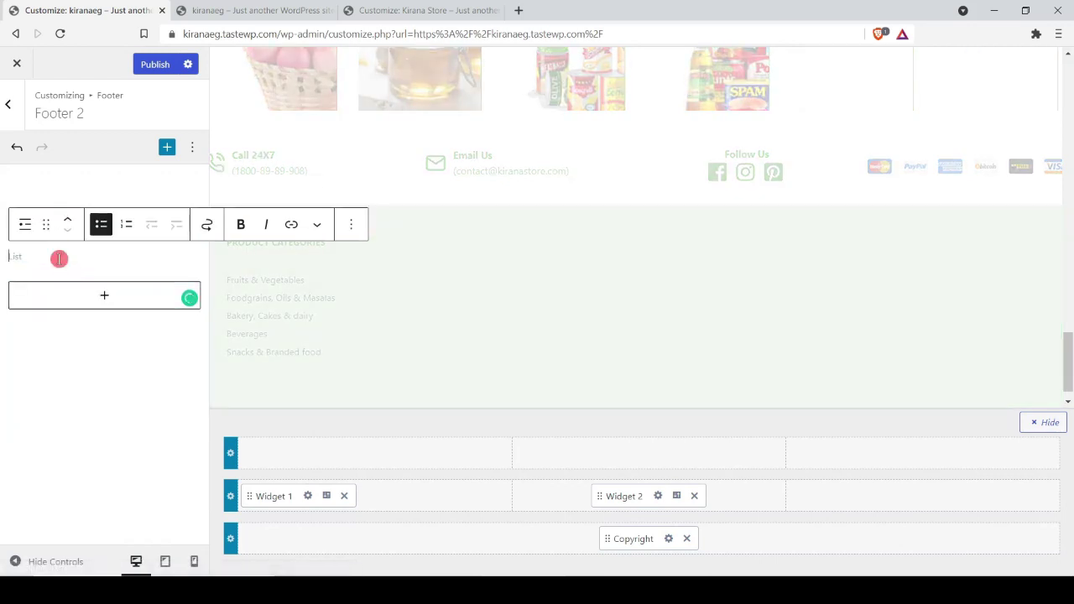
{"action": "key", "text": "BackSpace"}
{"action": "type", "text": "INFORMATION"}
{"action": "double_click", "coordinate": [48, 218]}
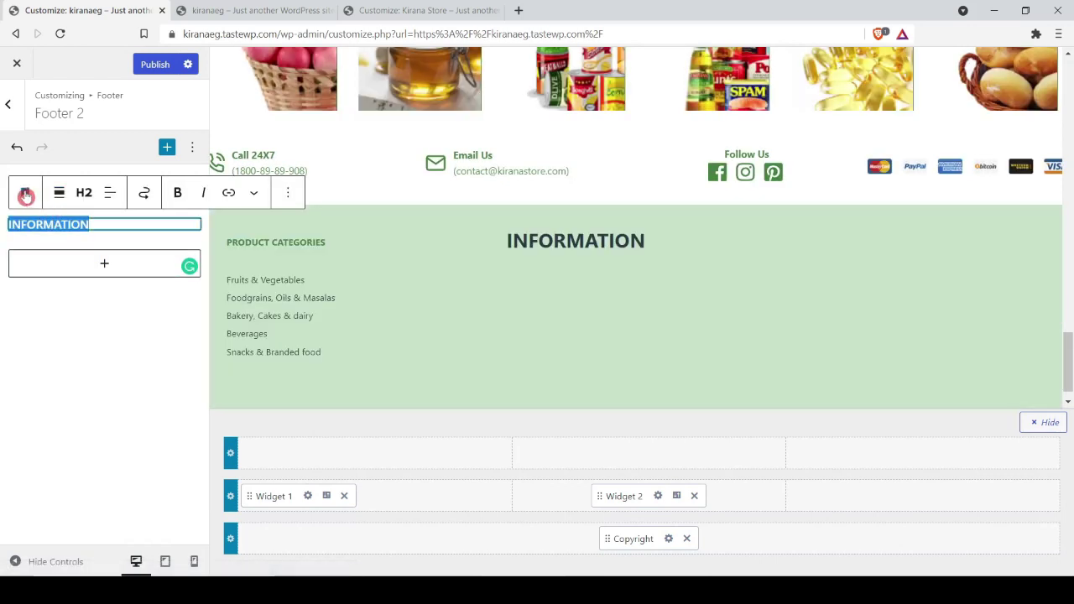
{"action": "left_click", "coordinate": [27, 193]}
{"action": "left_click", "coordinate": [67, 286]}
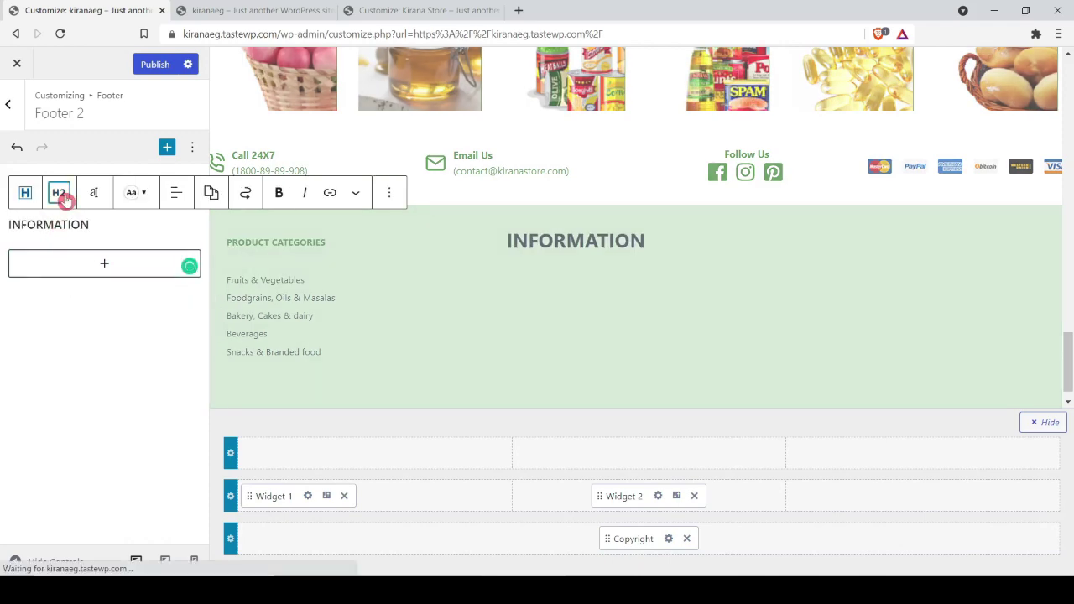
{"action": "left_click", "coordinate": [63, 196]}
{"action": "left_click", "coordinate": [92, 417]}
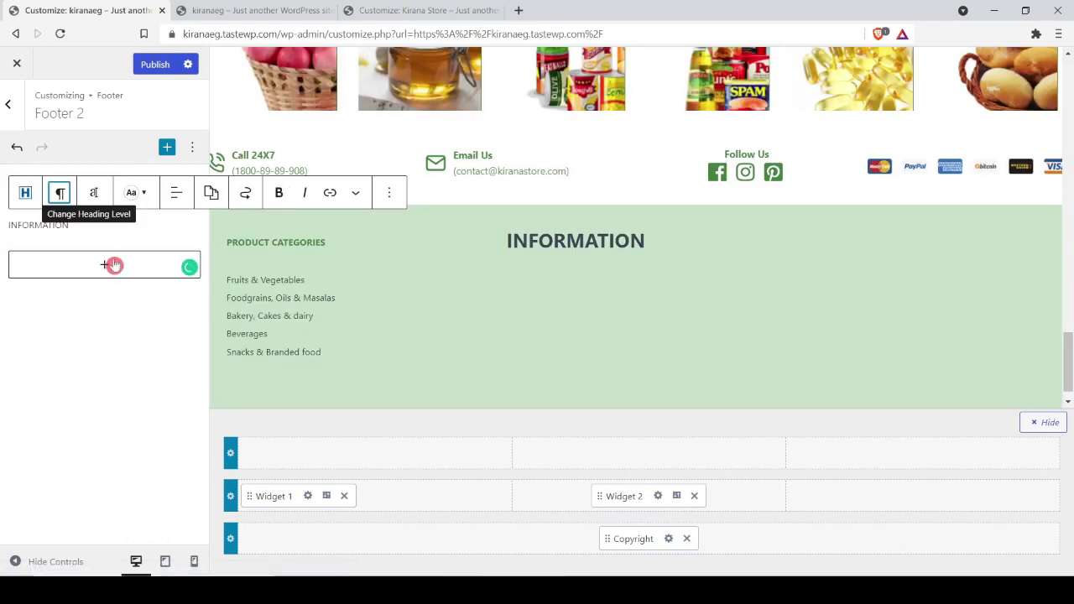
{"action": "double_click", "coordinate": [32, 226]}
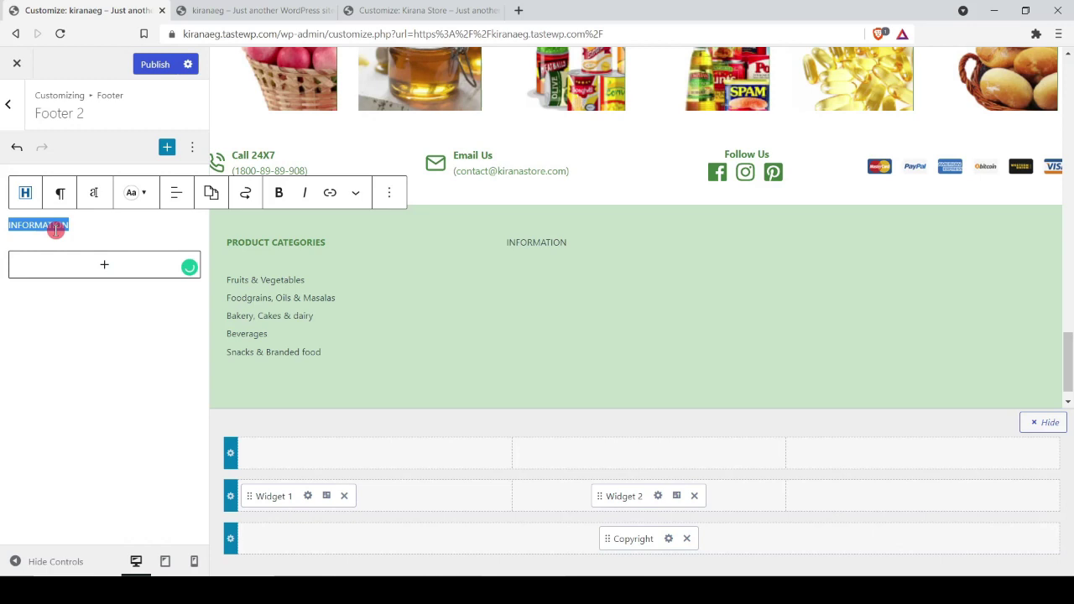
{"action": "left_click", "coordinate": [279, 193]}
Step: Add a Page List block below INFORMATION showing the six site pages, Sample Page through Home
{"action": "left_click", "coordinate": [103, 227]}
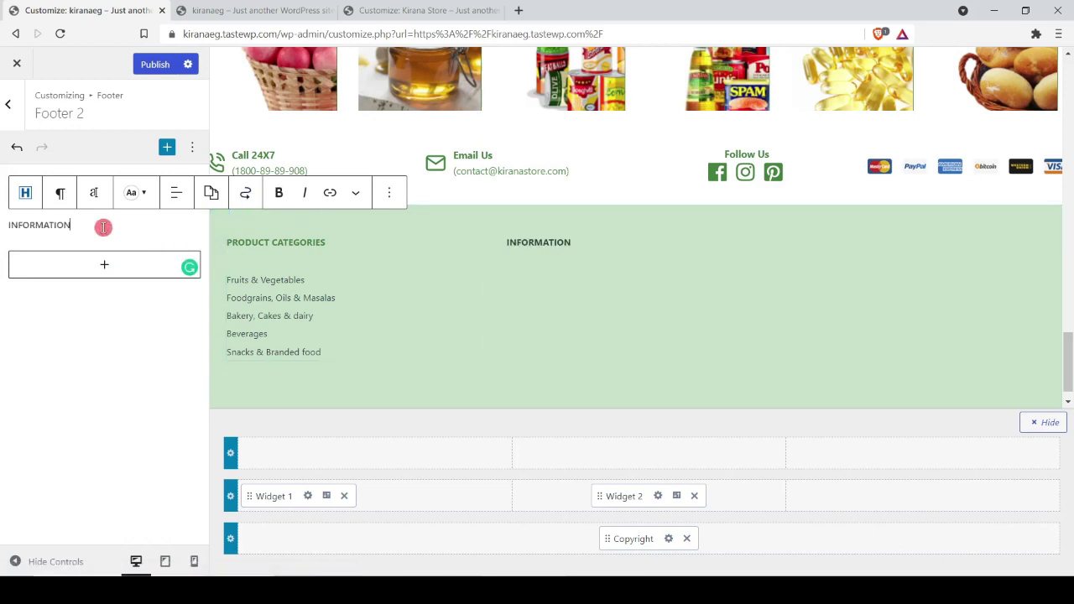
{"action": "key", "text": "Return"}
{"action": "type", "text": "/menu"}
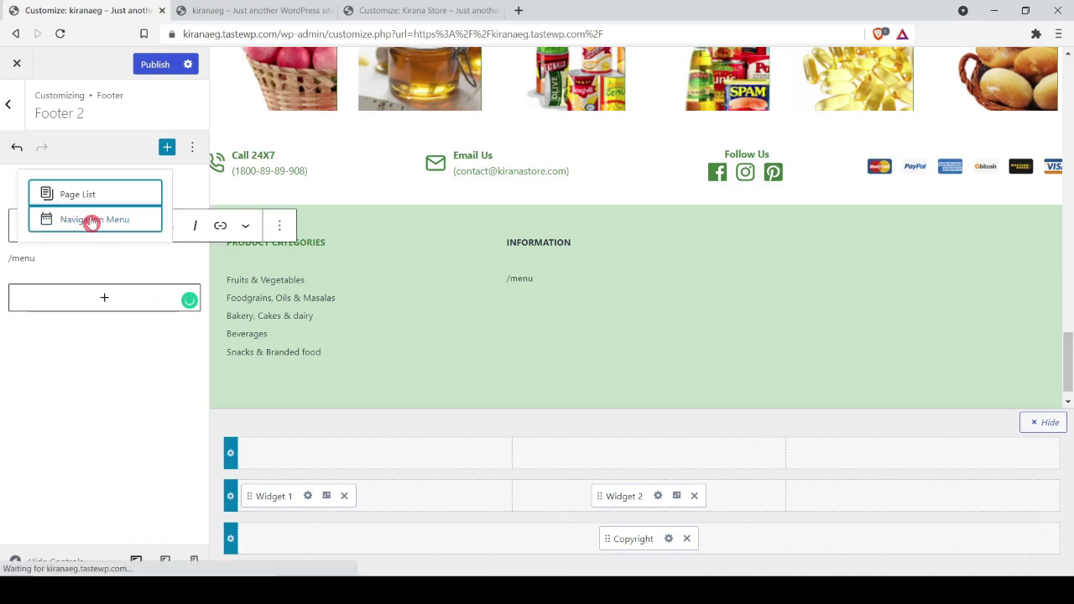
{"action": "left_click", "coordinate": [90, 220]}
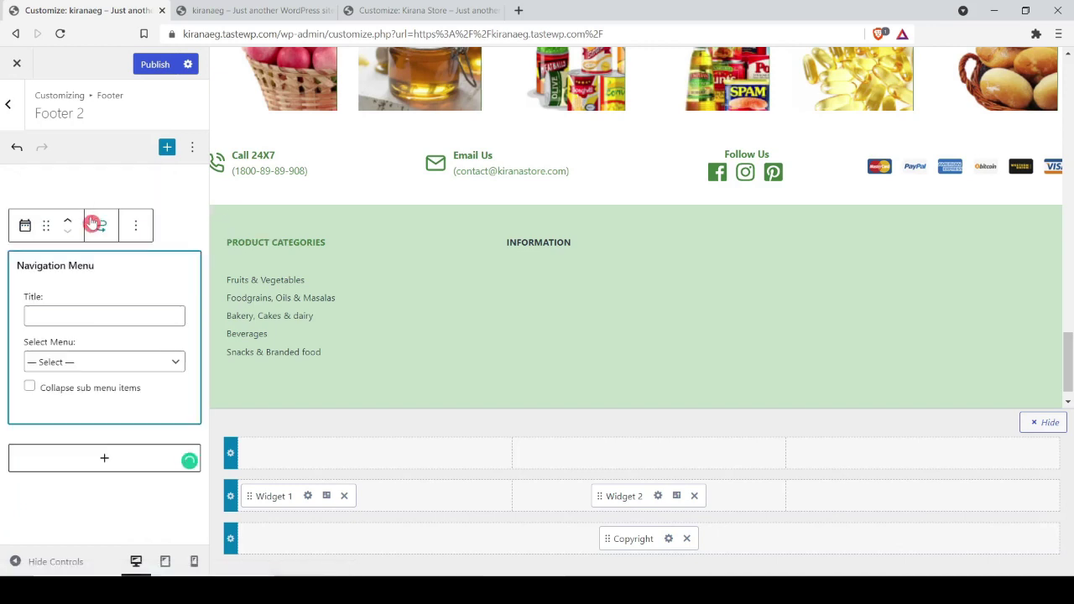
{"action": "left_click", "coordinate": [135, 225]}
{"action": "left_click", "coordinate": [175, 487]}
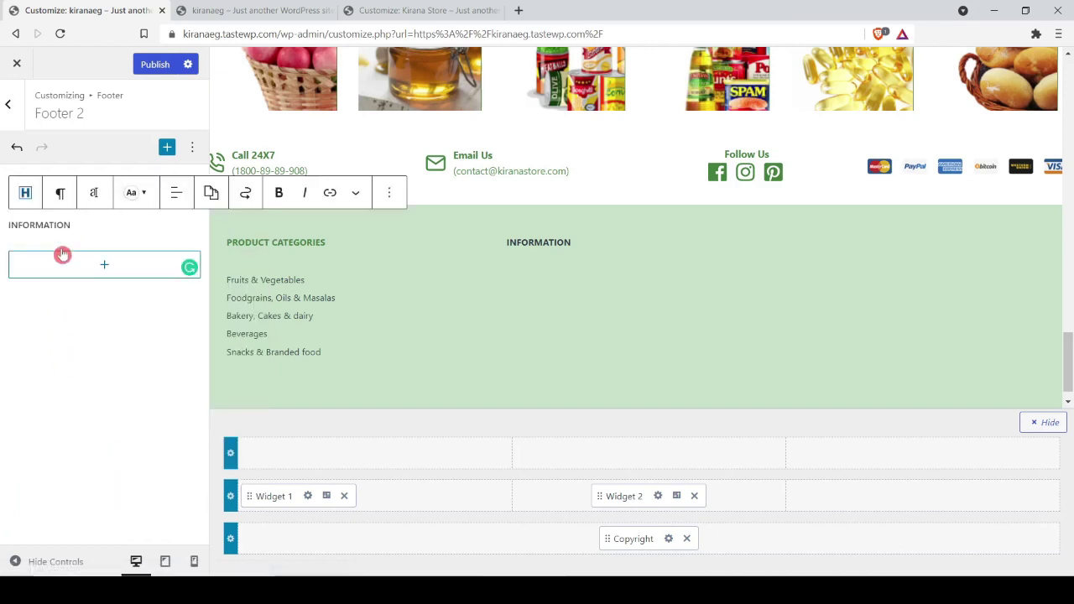
{"action": "left_click", "coordinate": [108, 228]}
{"action": "key", "text": "Return"}
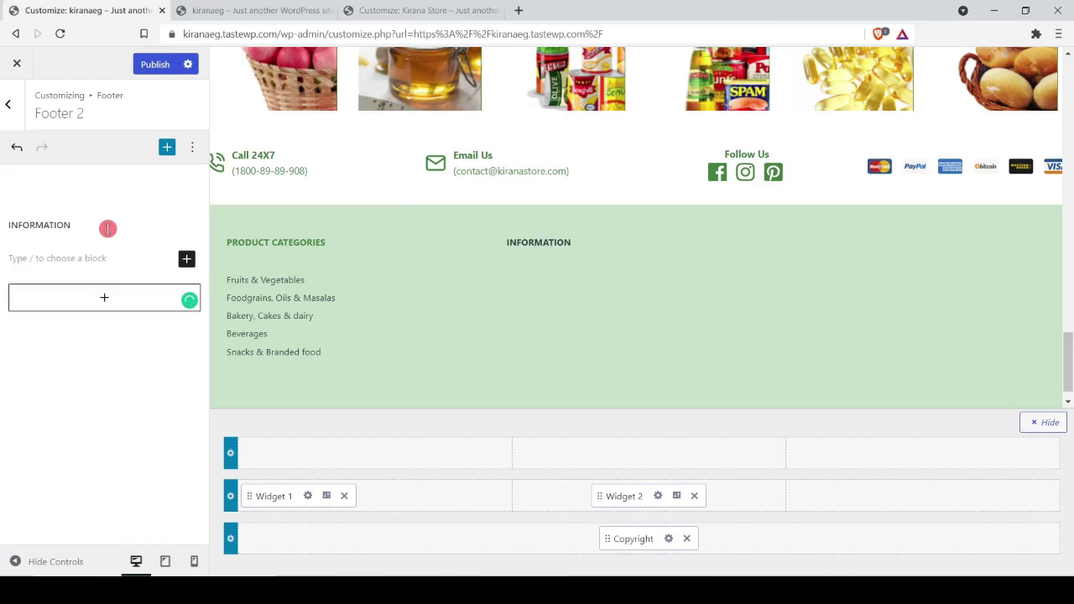
{"action": "type", "text": "/page"}
{"action": "left_click", "coordinate": [104, 230]}
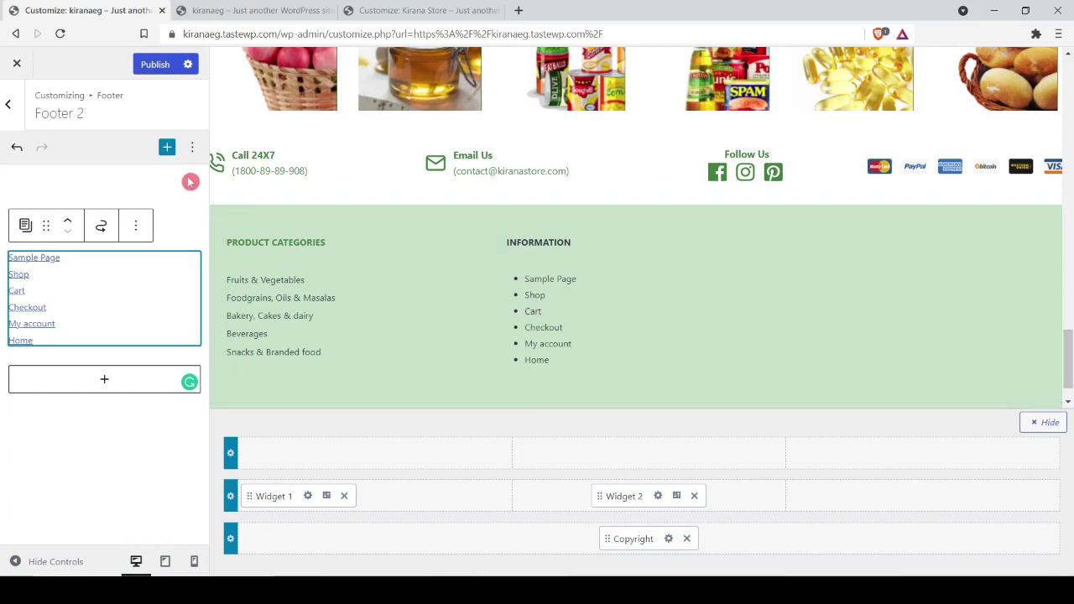
{"action": "left_click", "coordinate": [165, 210]}
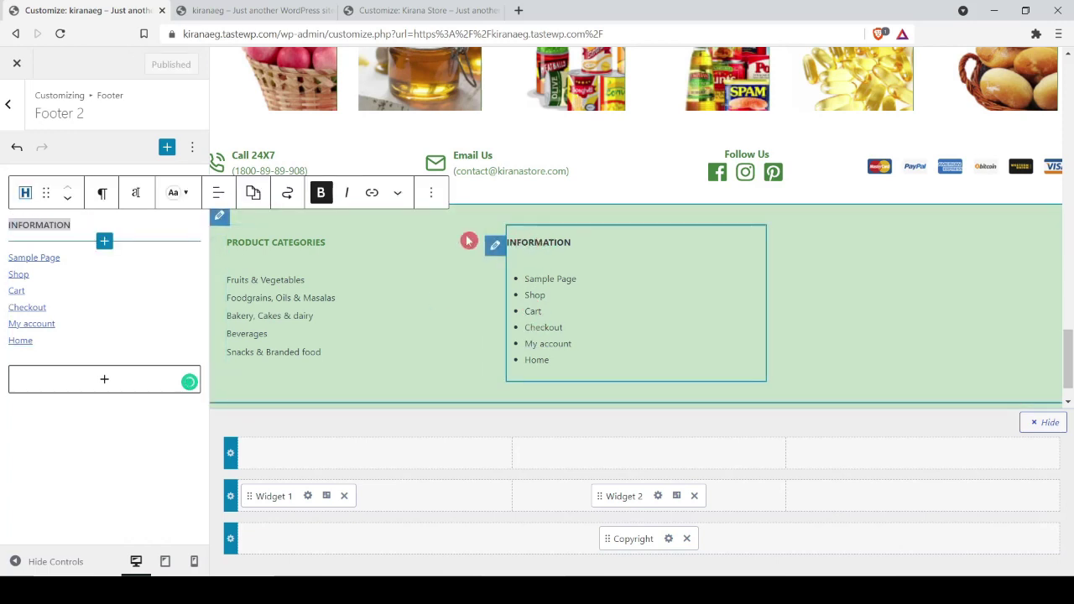
Step: Colour the INFORMATION heading dark green 437F39
{"action": "left_click", "coordinate": [180, 193]}
{"action": "left_click", "coordinate": [188, 432]}
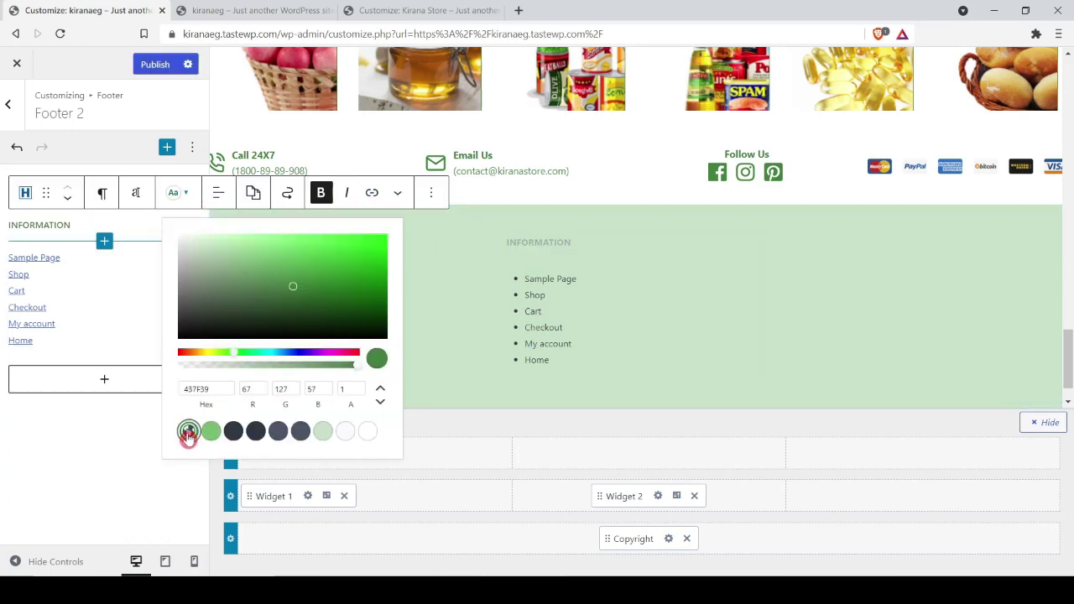
{"action": "left_click", "coordinate": [86, 439]}
Step: Publish the footer changes and reload the live site to verify them
{"action": "left_click", "coordinate": [157, 64]}
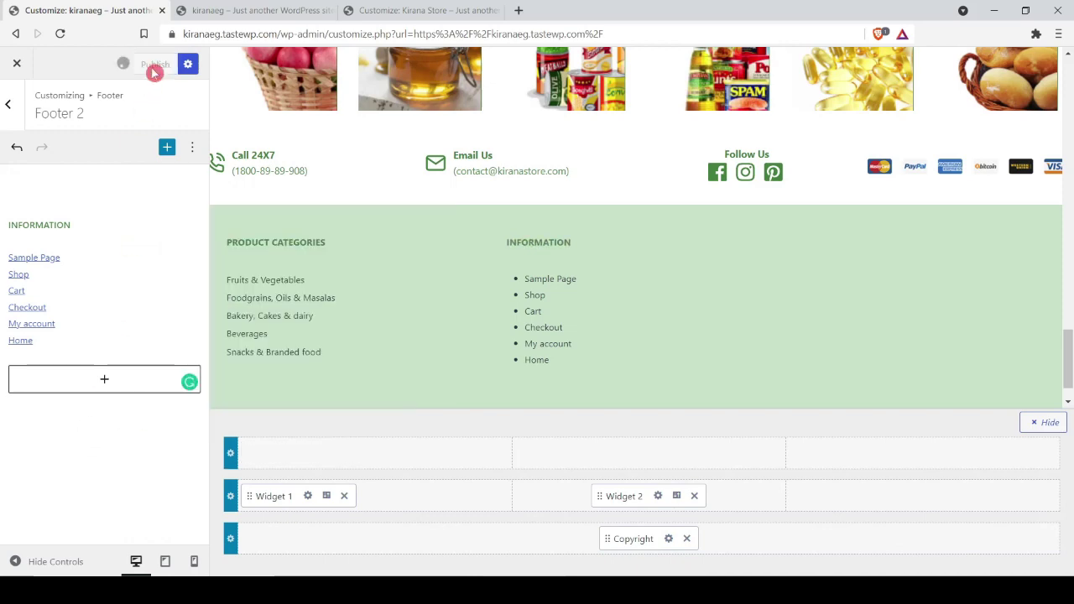
{"action": "left_click", "coordinate": [206, 10]}
{"action": "left_click", "coordinate": [61, 34]}
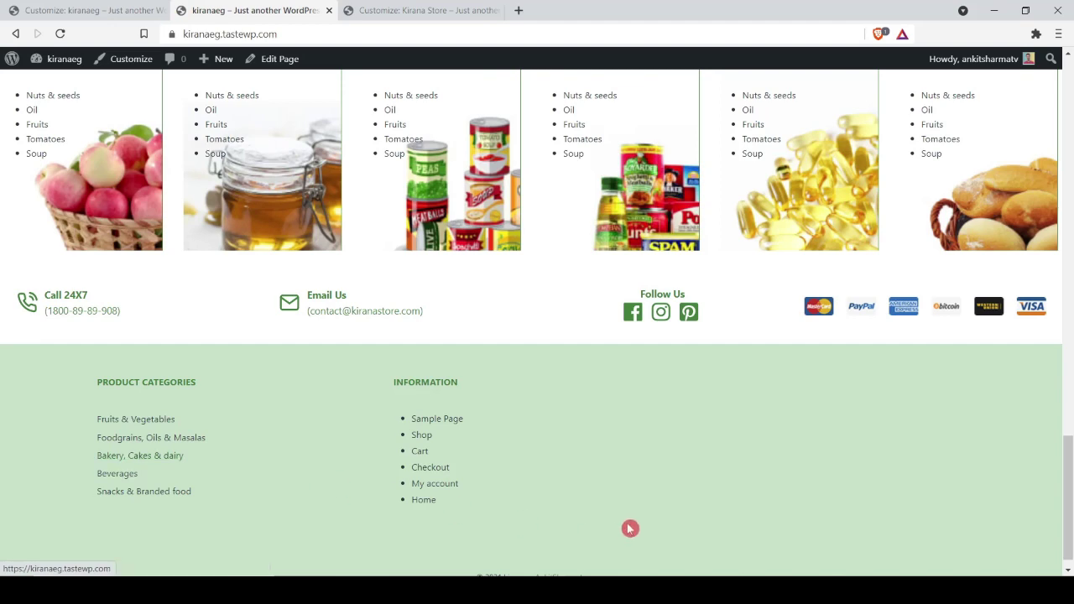
{"action": "key", "text": "ctrl+shift+Tab"}
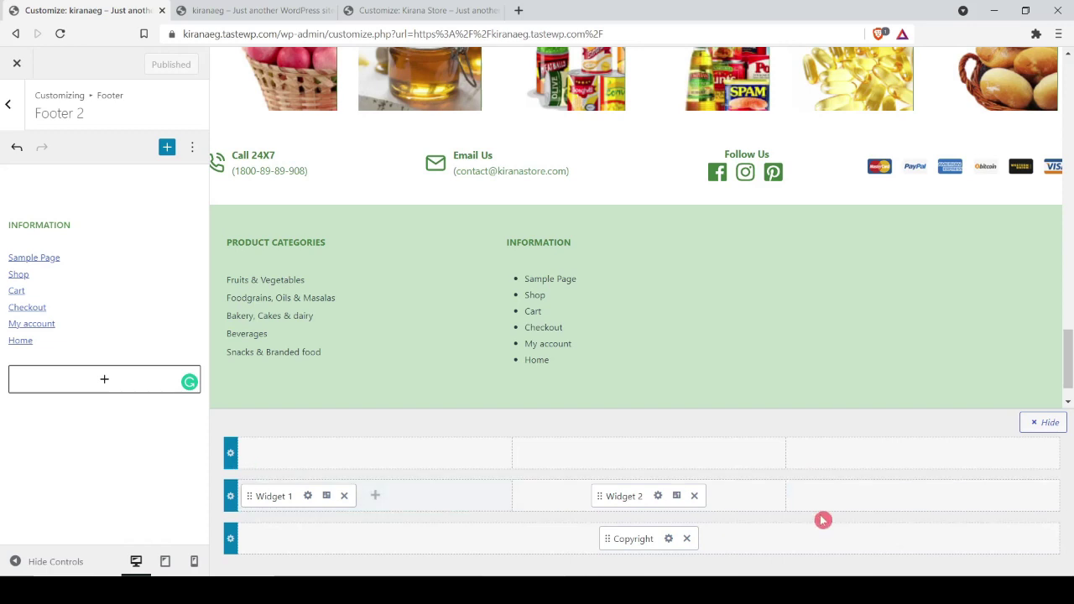
Step: Give the footer middle row four columns and place Widget 3 in the third
{"action": "left_click", "coordinate": [231, 496]}
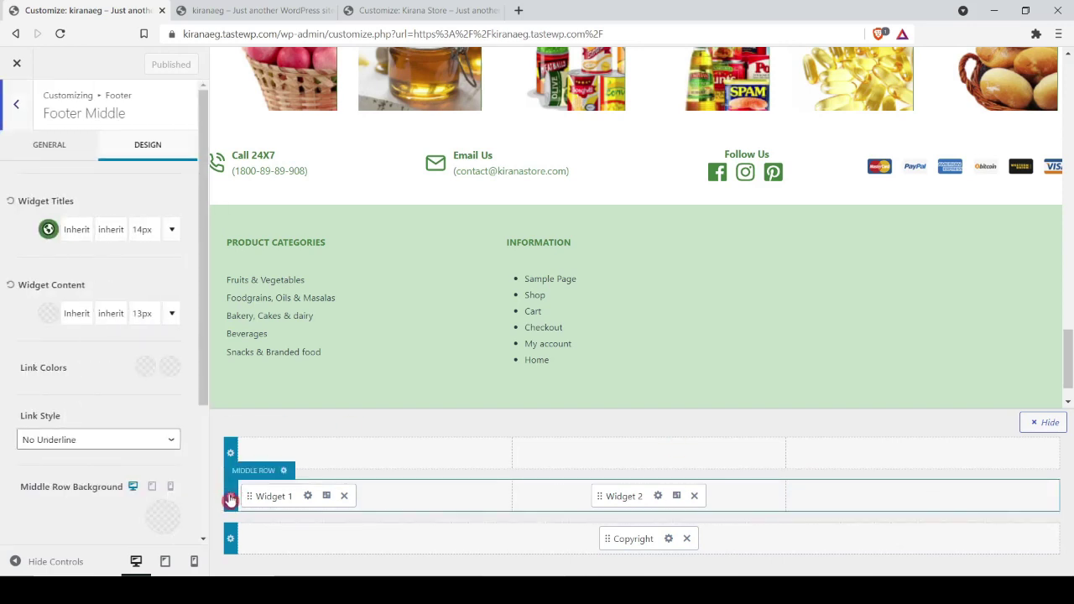
{"action": "scroll", "coordinate": [41, 328], "scroll_direction": "down", "scroll_amount": 3}
{"action": "scroll", "coordinate": [70, 340], "scroll_direction": "up", "scroll_amount": 3}
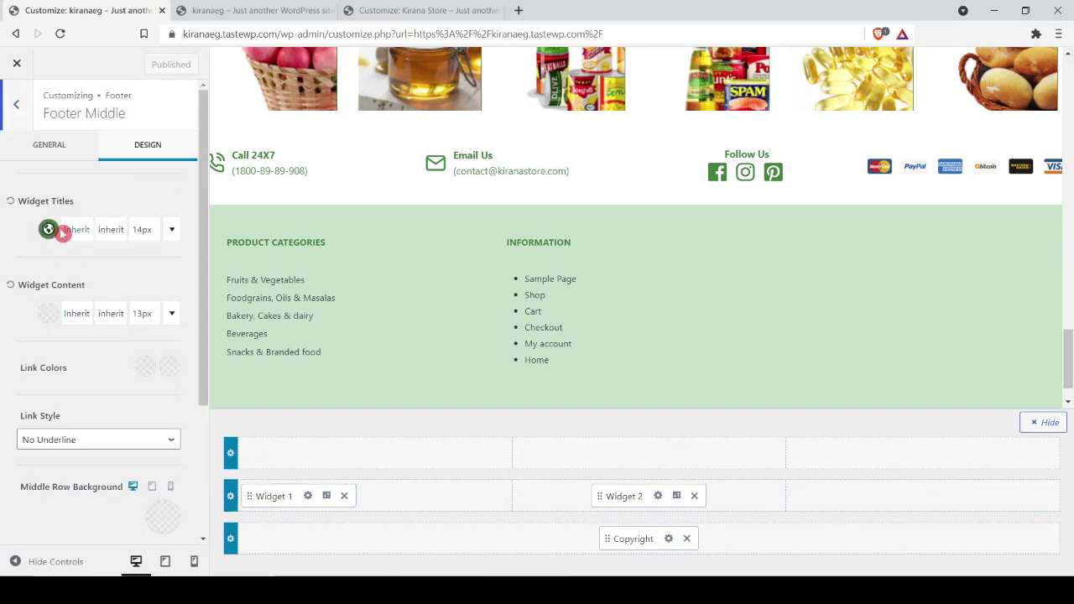
{"action": "left_click", "coordinate": [51, 148]}
{"action": "left_click", "coordinate": [122, 308]}
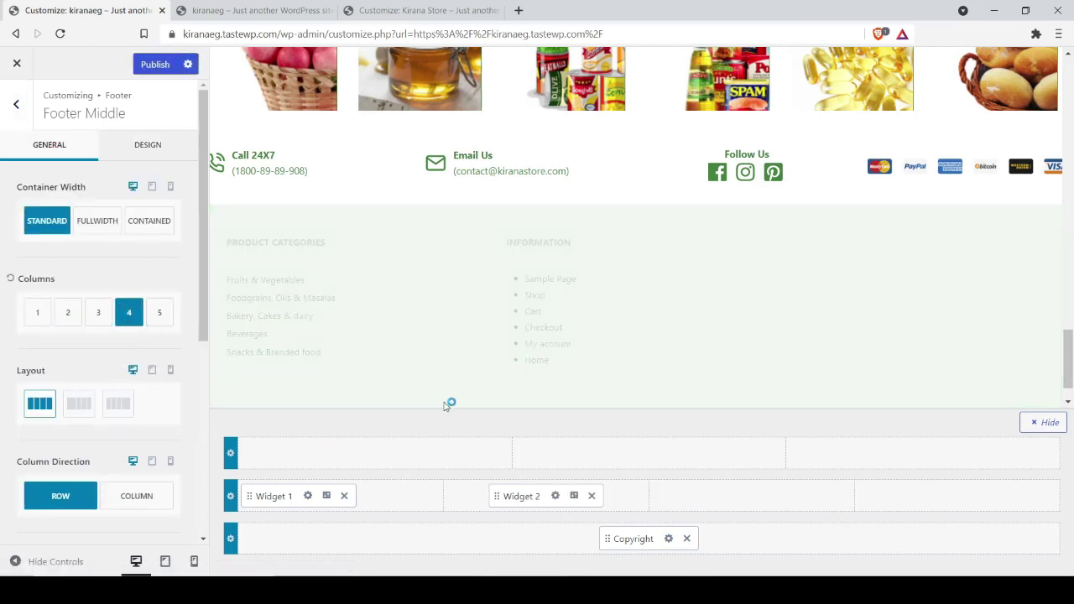
{"action": "left_click", "coordinate": [750, 498]}
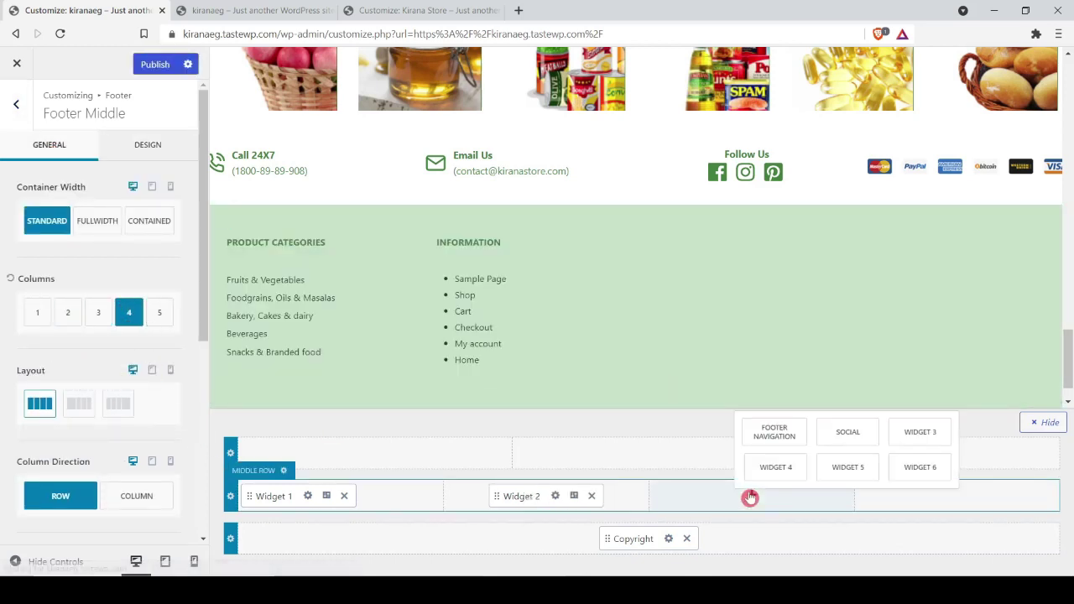
{"action": "left_click", "coordinate": [923, 444]}
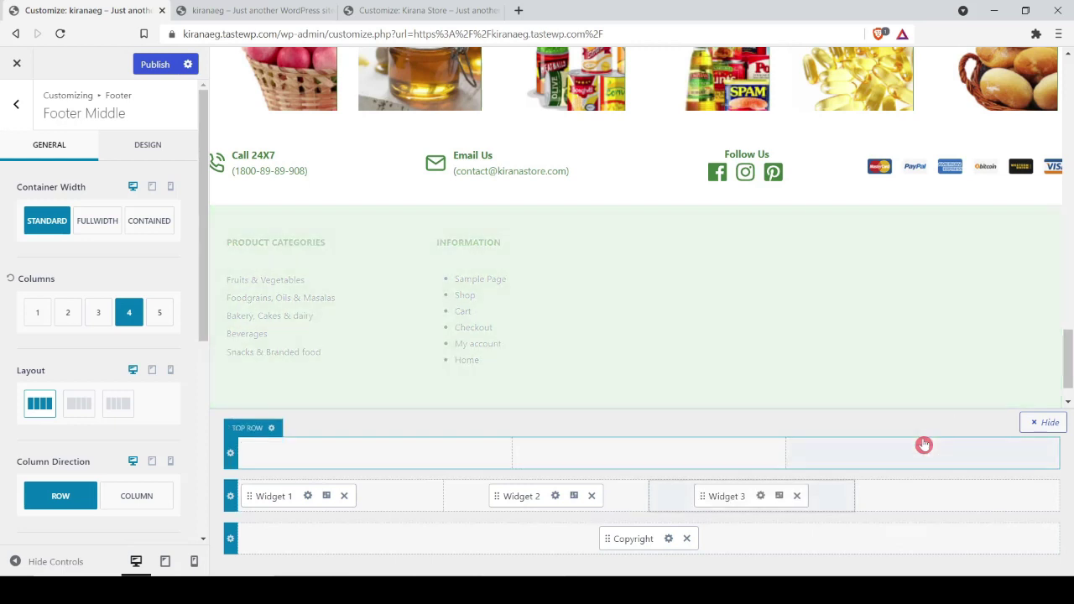
Step: Add a green, paragraph-level Advanced Heading 'Pages' to Footer 3
{"action": "left_click", "coordinate": [759, 496]}
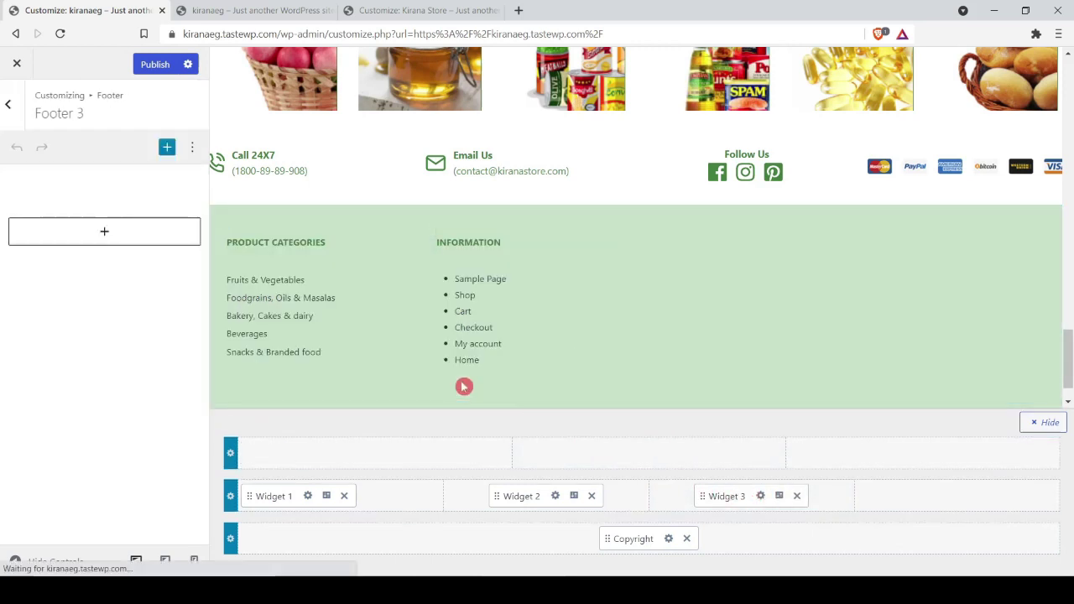
{"action": "left_click", "coordinate": [112, 230]}
{"action": "left_click", "coordinate": [210, 342]}
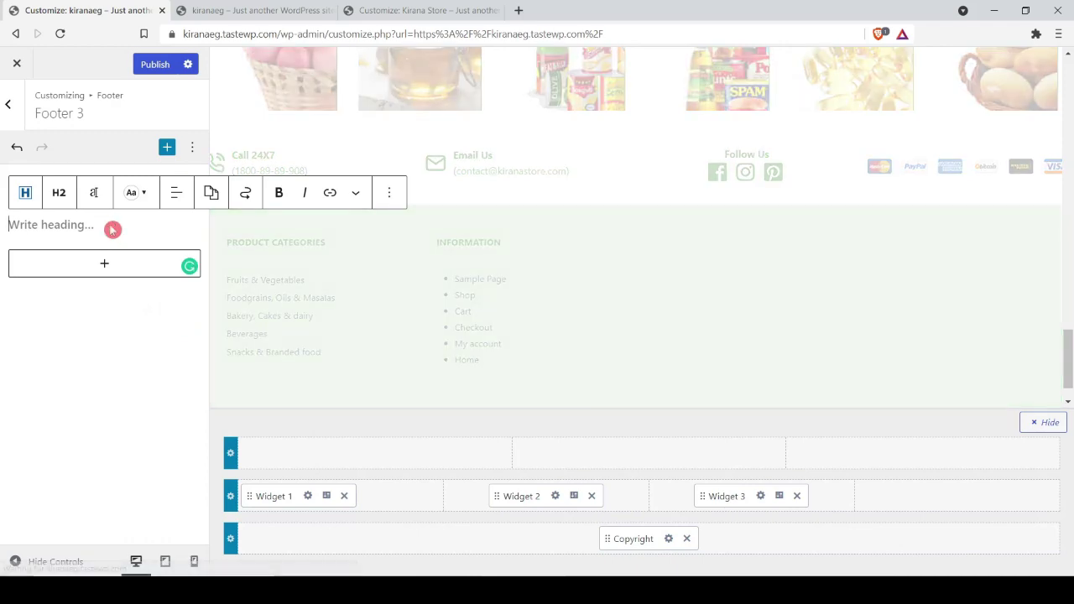
{"action": "type", "text": "Pages"}
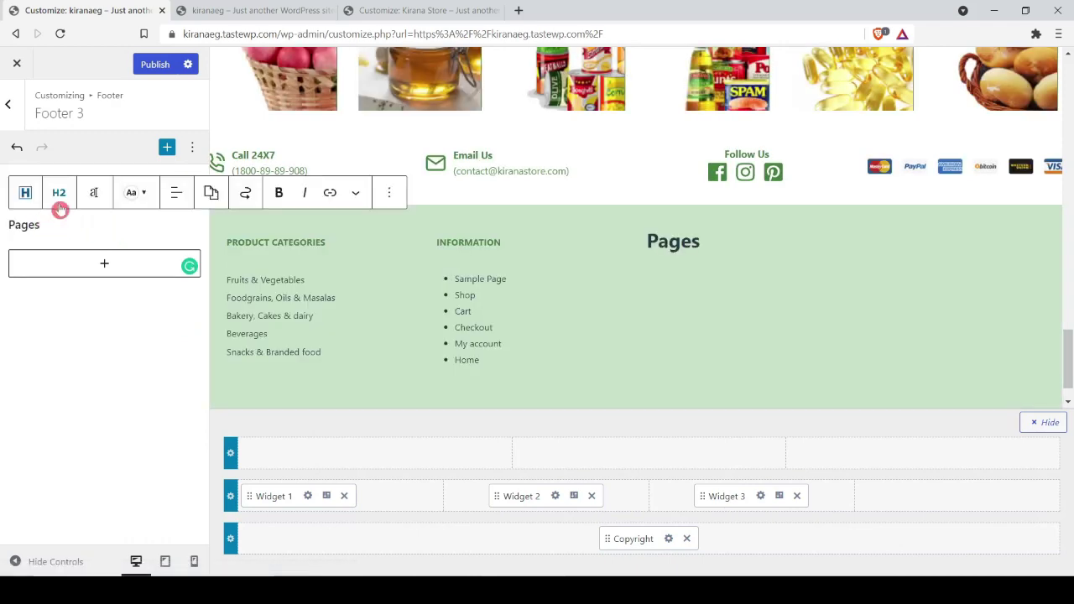
{"action": "left_click", "coordinate": [59, 199]}
{"action": "left_click", "coordinate": [92, 413]}
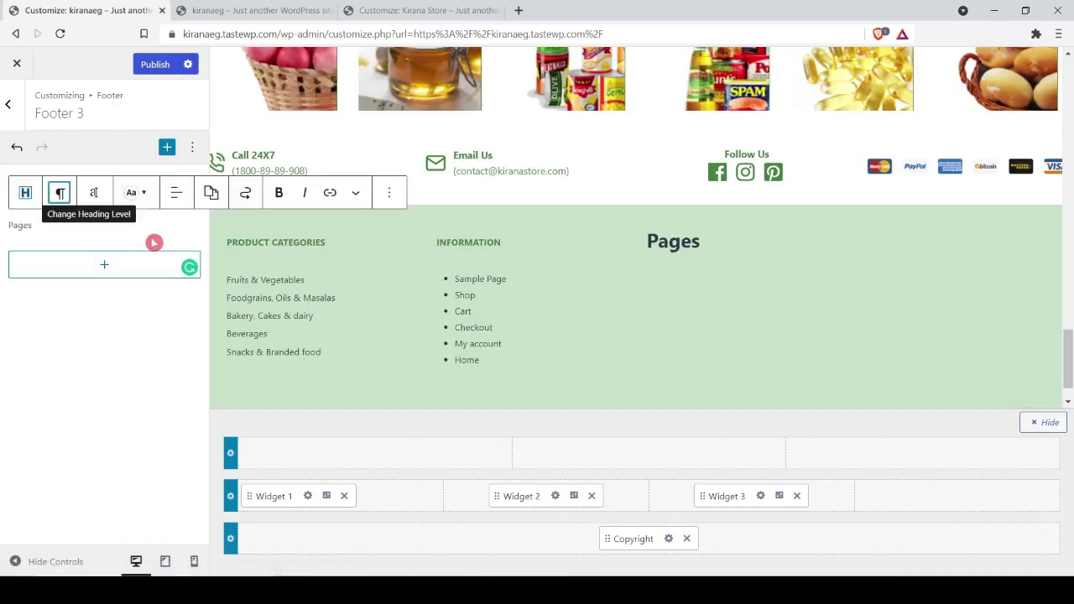
{"action": "left_click", "coordinate": [134, 193]}
{"action": "left_click", "coordinate": [147, 434]}
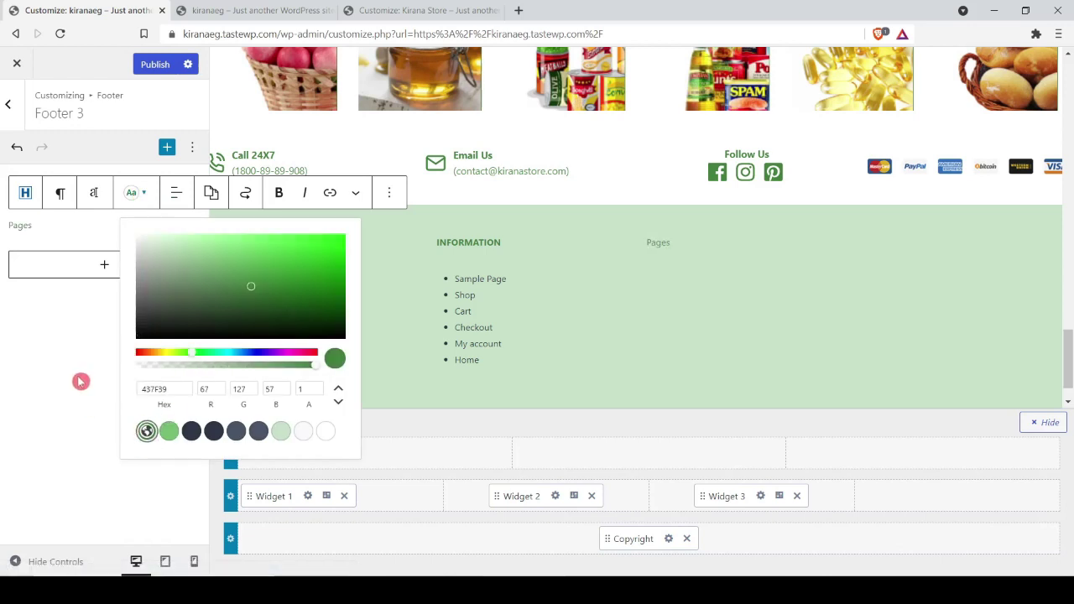
{"action": "left_click", "coordinate": [81, 382]}
Step: Insert a Page List block below the Pages title and publish
{"action": "left_click", "coordinate": [135, 239]}
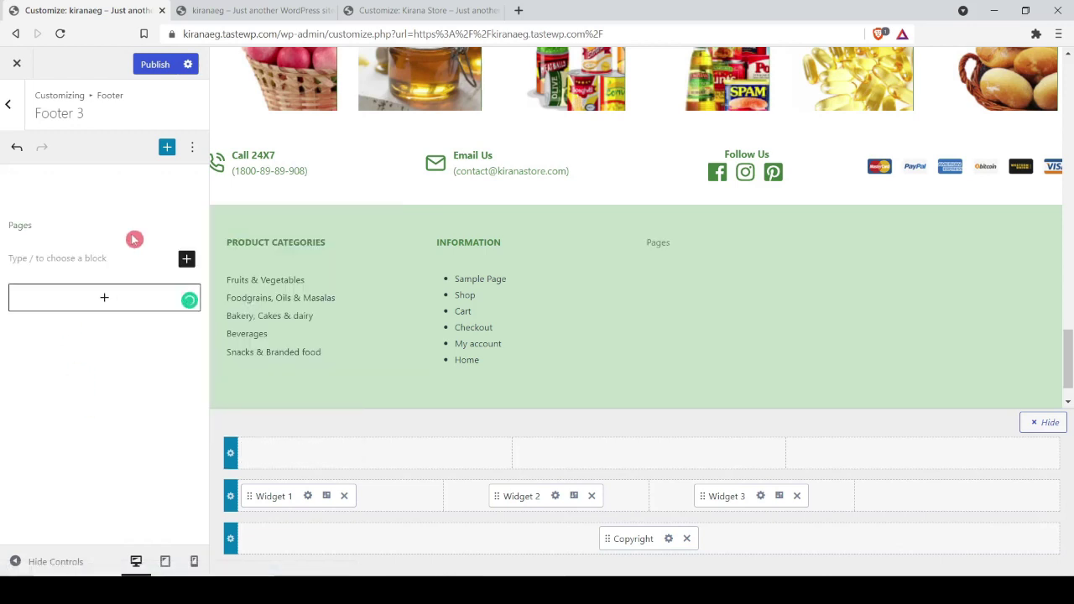
{"action": "type", "text": "/page"}
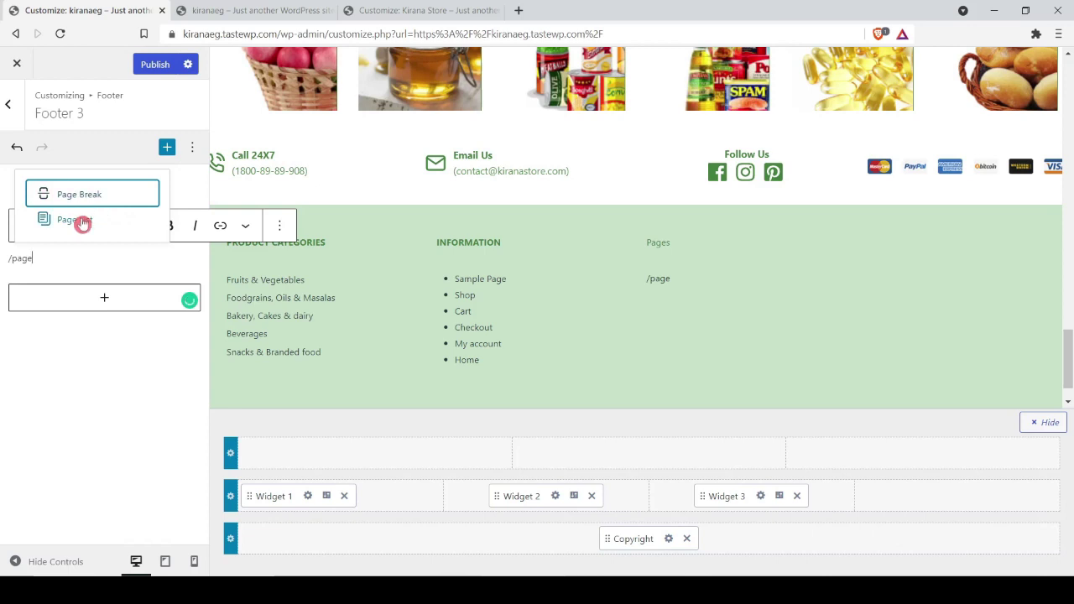
{"action": "left_click", "coordinate": [82, 220]}
{"action": "left_click", "coordinate": [153, 65]}
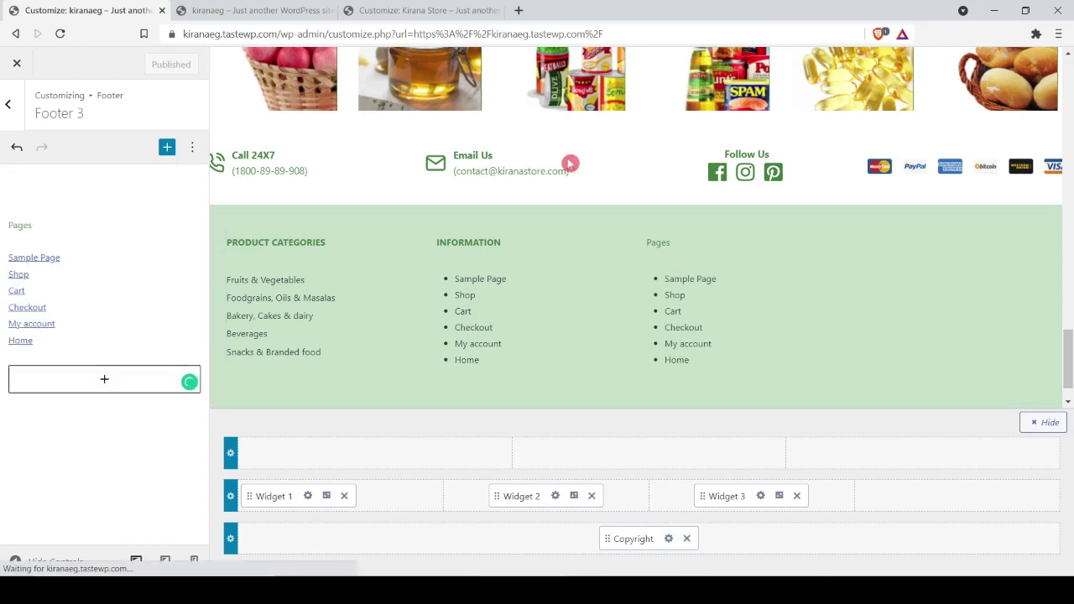
{"action": "double_click", "coordinate": [22, 223]}
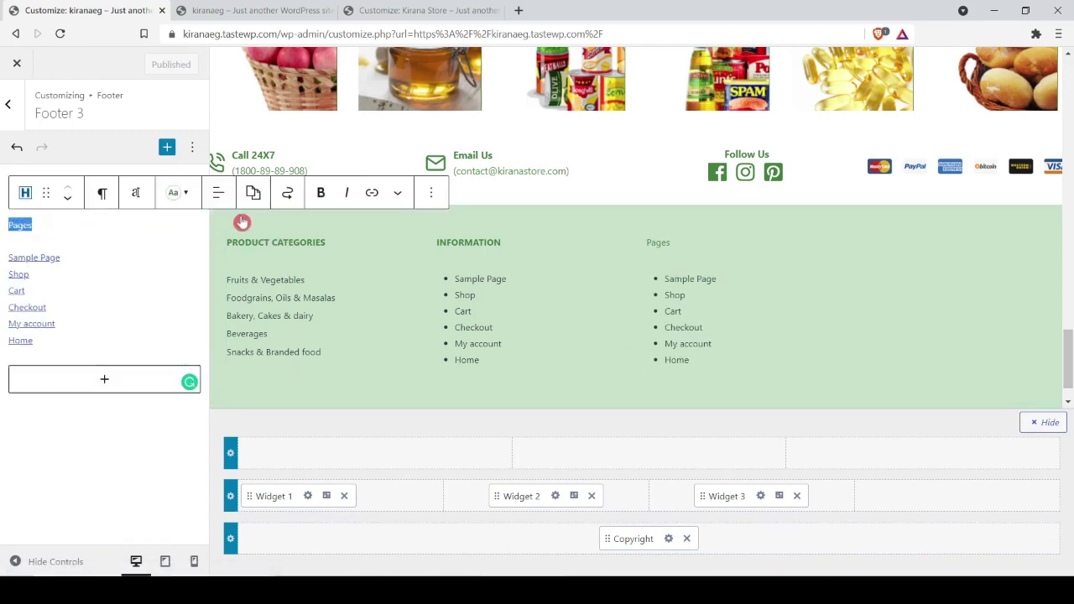
{"action": "left_click", "coordinate": [241, 221]}
Step: Swap the briefly added Social item for Widget 4 in the fourth column and open its editor
{"action": "left_click_drag", "start_coordinate": [48, 394], "coordinate": [887, 503]}
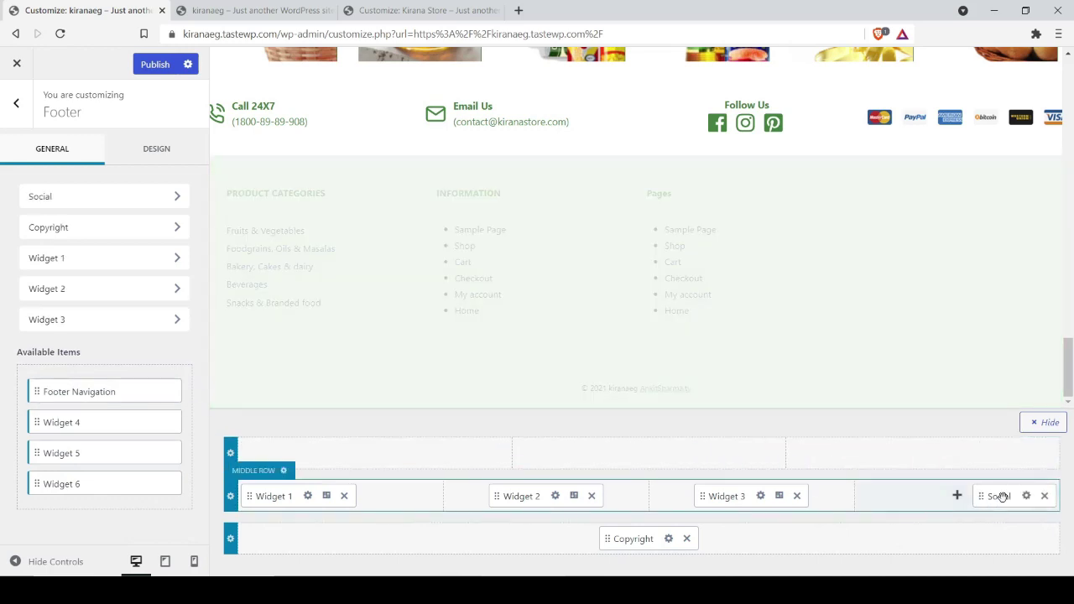
{"action": "left_click_drag", "start_coordinate": [1004, 498], "coordinate": [991, 515]}
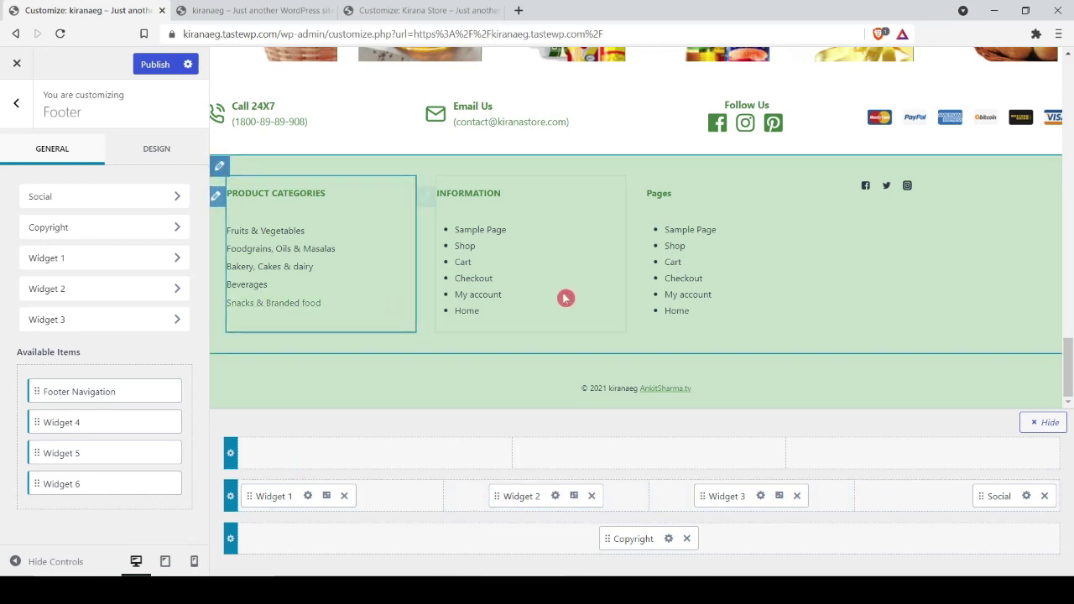
{"action": "left_click", "coordinate": [1045, 496]}
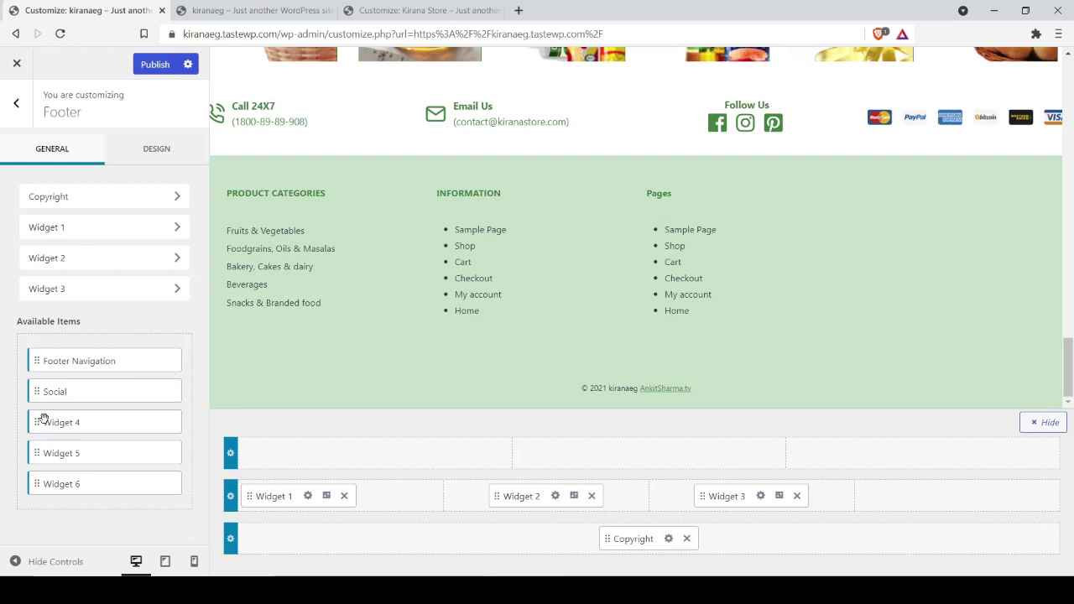
{"action": "left_click_drag", "start_coordinate": [44, 418], "coordinate": [875, 499]}
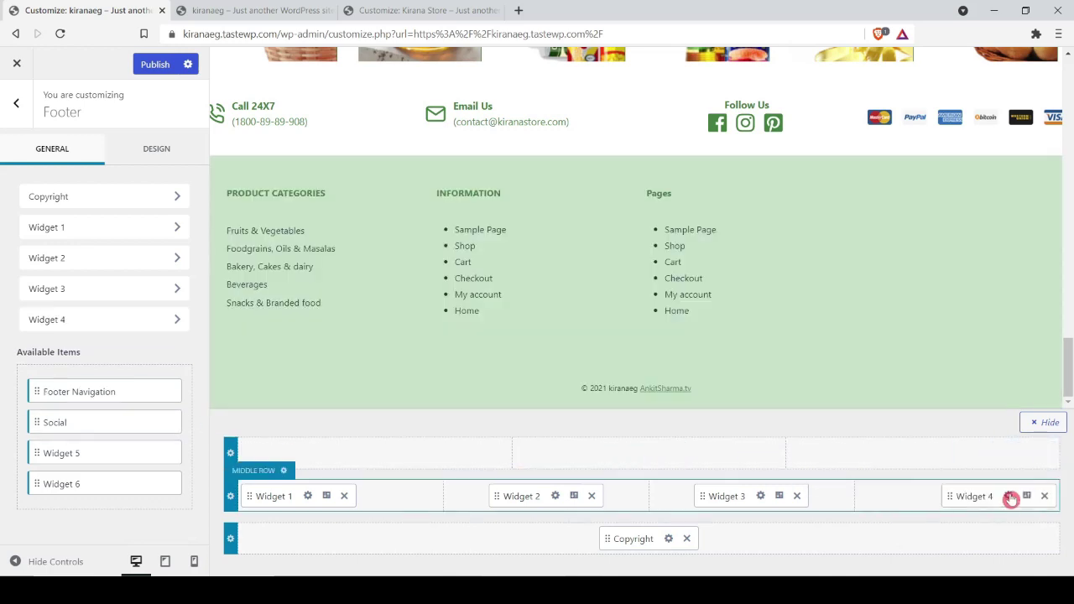
{"action": "left_click", "coordinate": [1010, 497]}
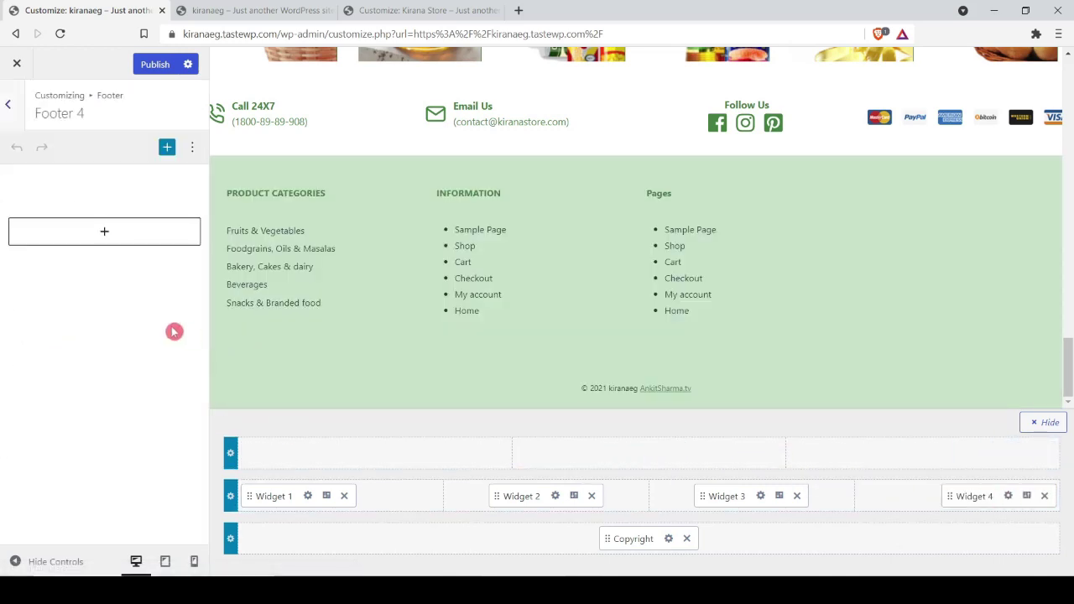
Step: Add a bold, green, paragraph-level Advanced Heading 'Follow Us' to Footer 4
{"action": "left_click", "coordinate": [106, 233]}
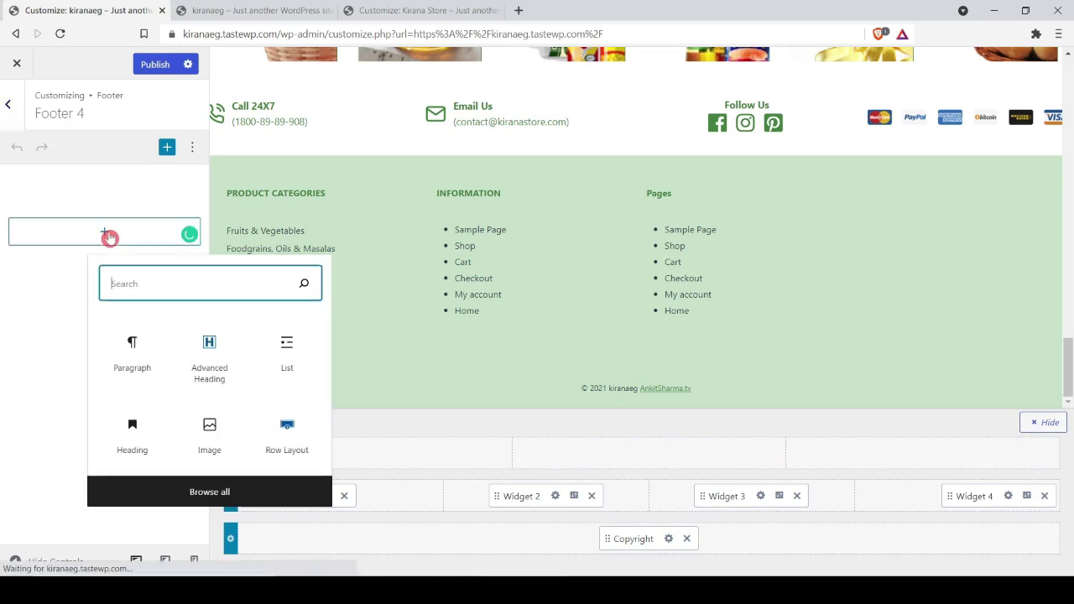
{"action": "left_click", "coordinate": [209, 356]}
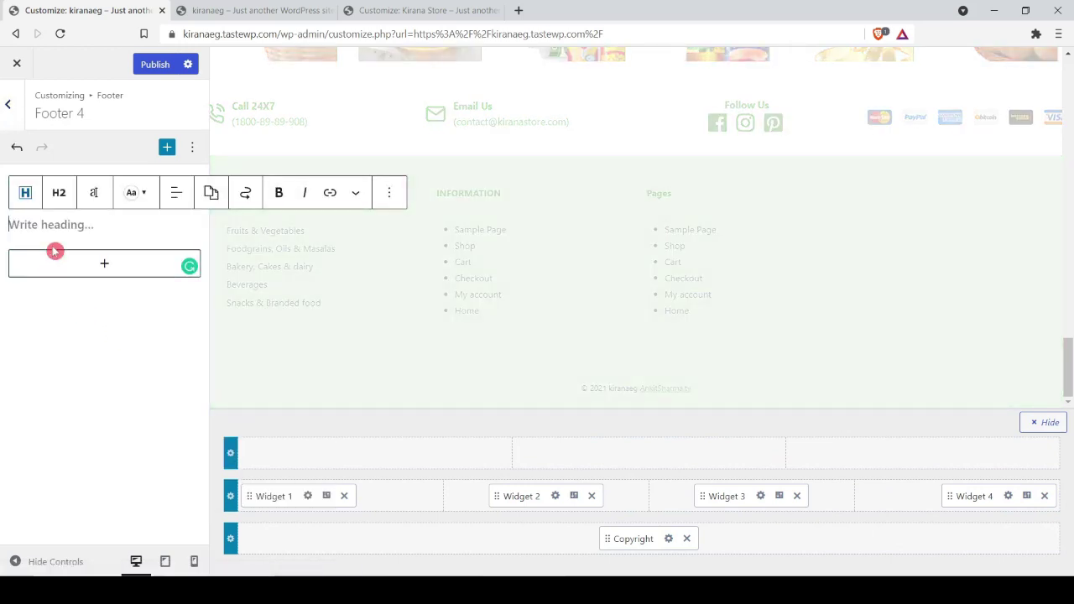
{"action": "type", "text": "Follow Us"}
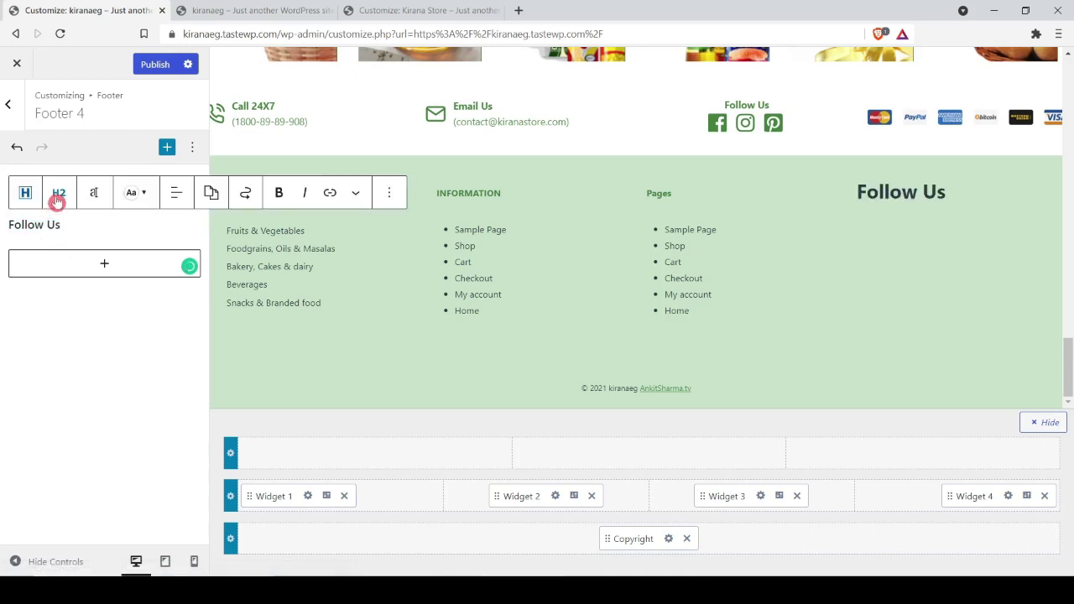
{"action": "left_click", "coordinate": [57, 194]}
{"action": "left_click", "coordinate": [90, 418]}
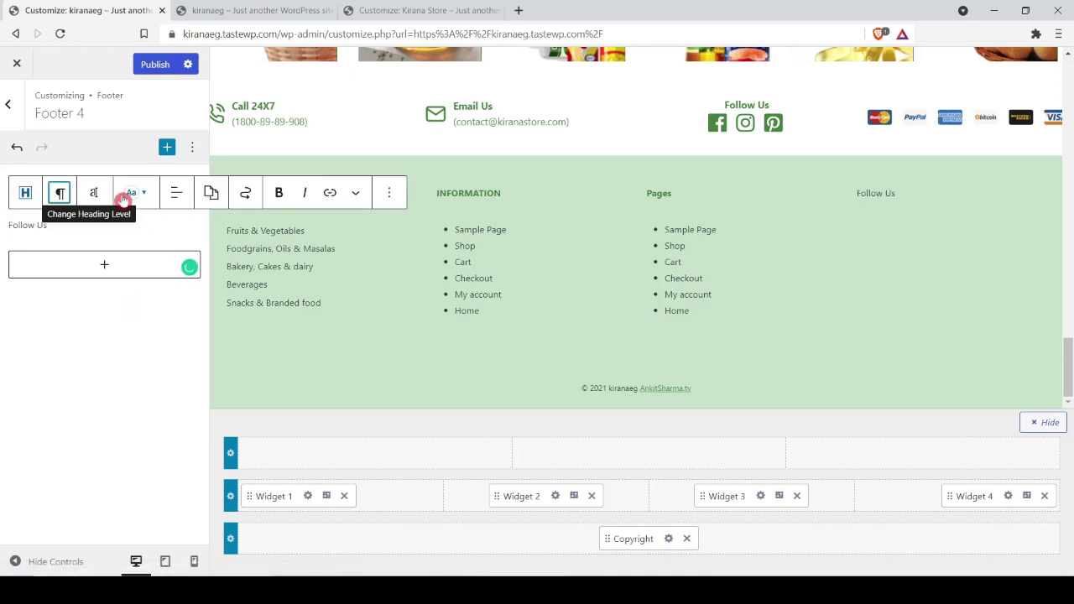
{"action": "left_click", "coordinate": [134, 194]}
{"action": "left_click", "coordinate": [146, 432]}
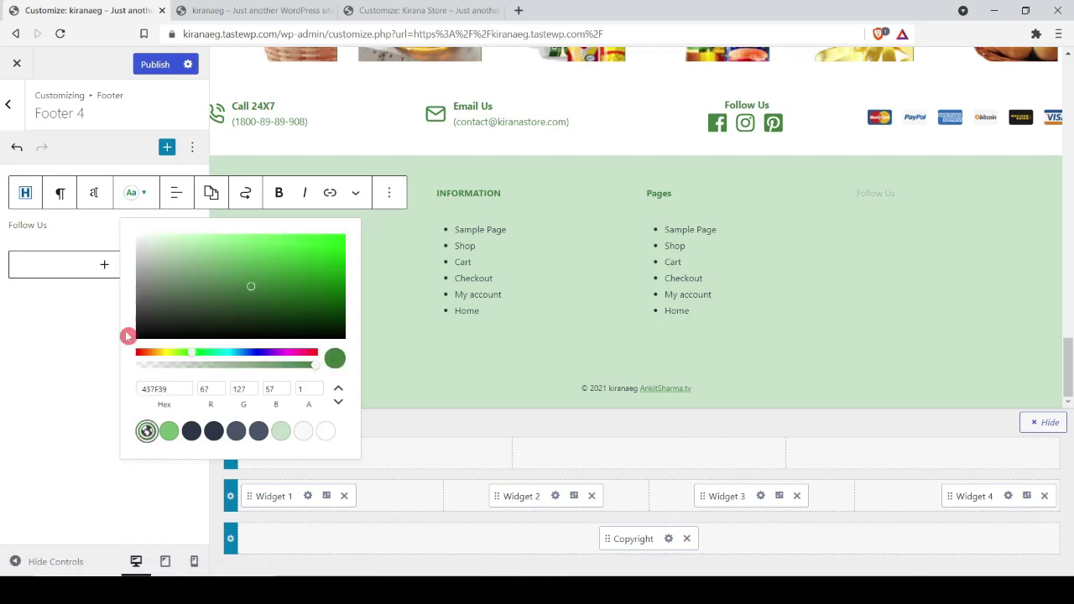
{"action": "left_click", "coordinate": [283, 195]}
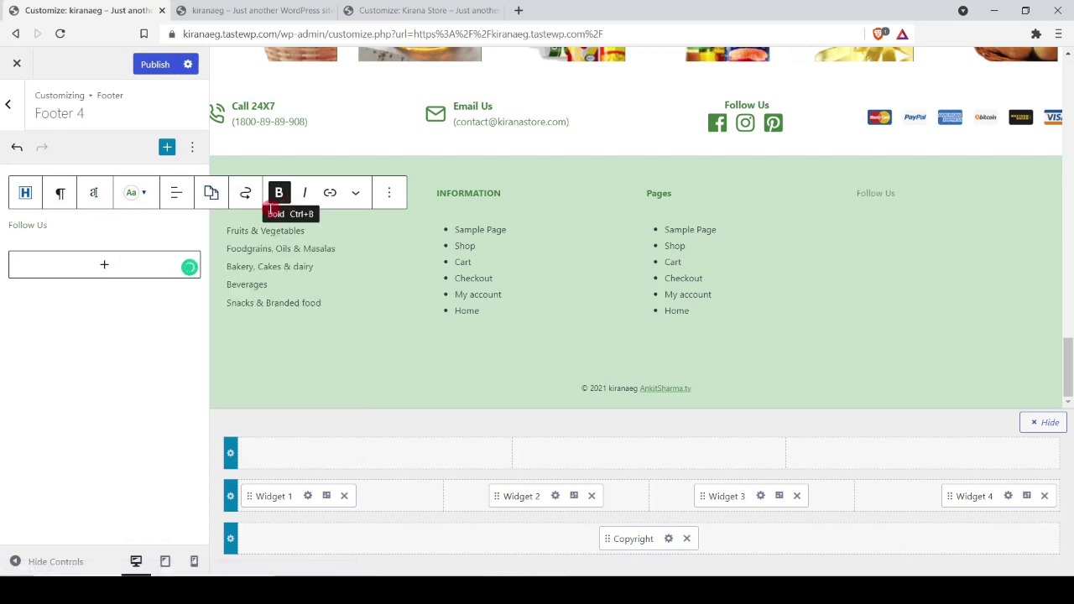
Step: Insert an Icon block below the Follow Us title
{"action": "left_click", "coordinate": [125, 226]}
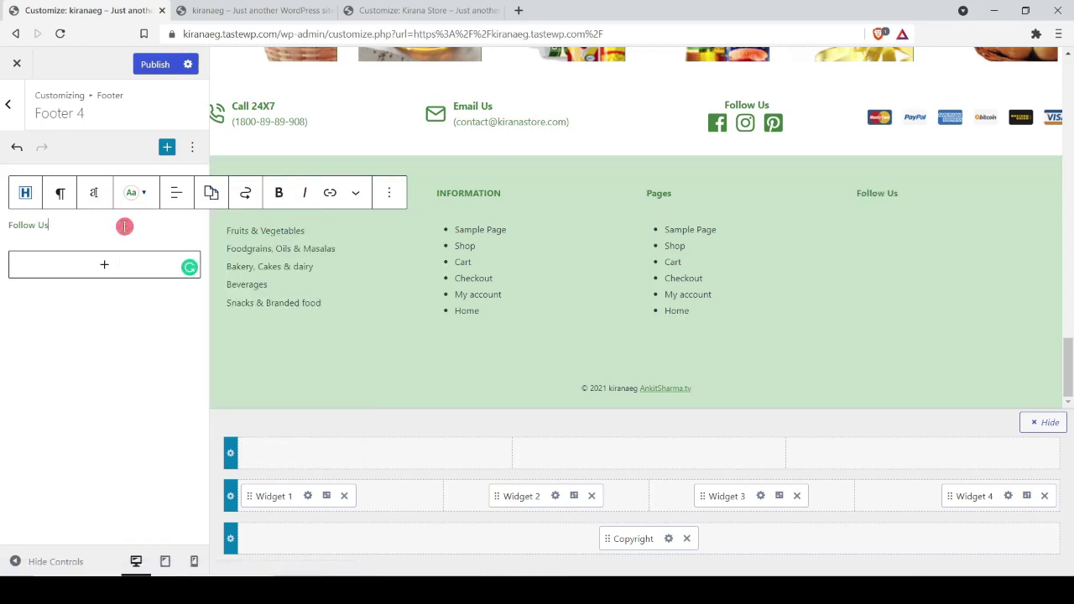
{"action": "key", "text": "Return"}
{"action": "type", "text": "["}
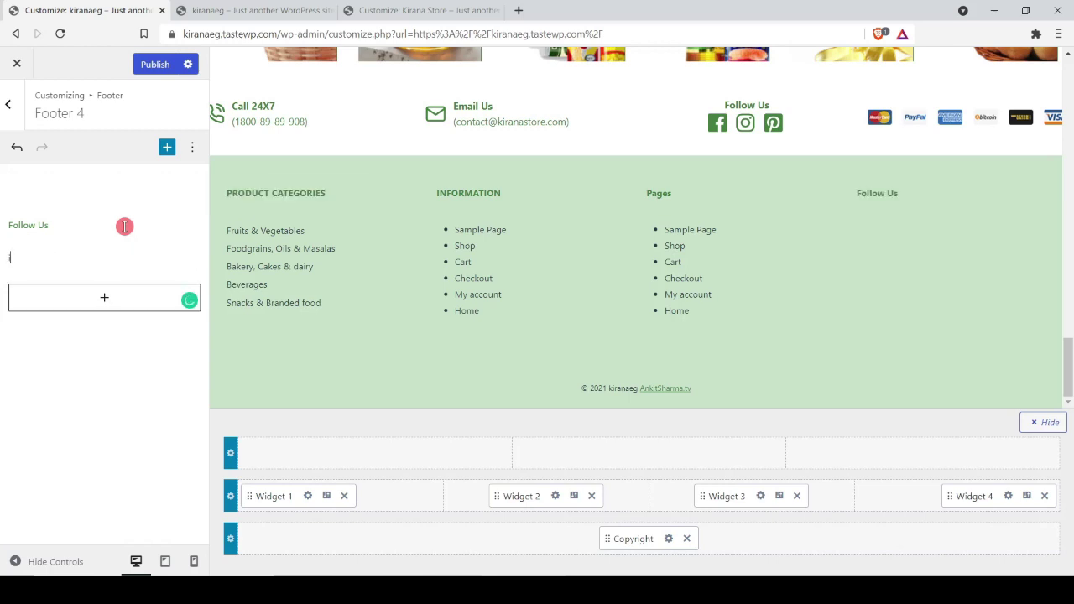
{"action": "type", "text": "ci"}
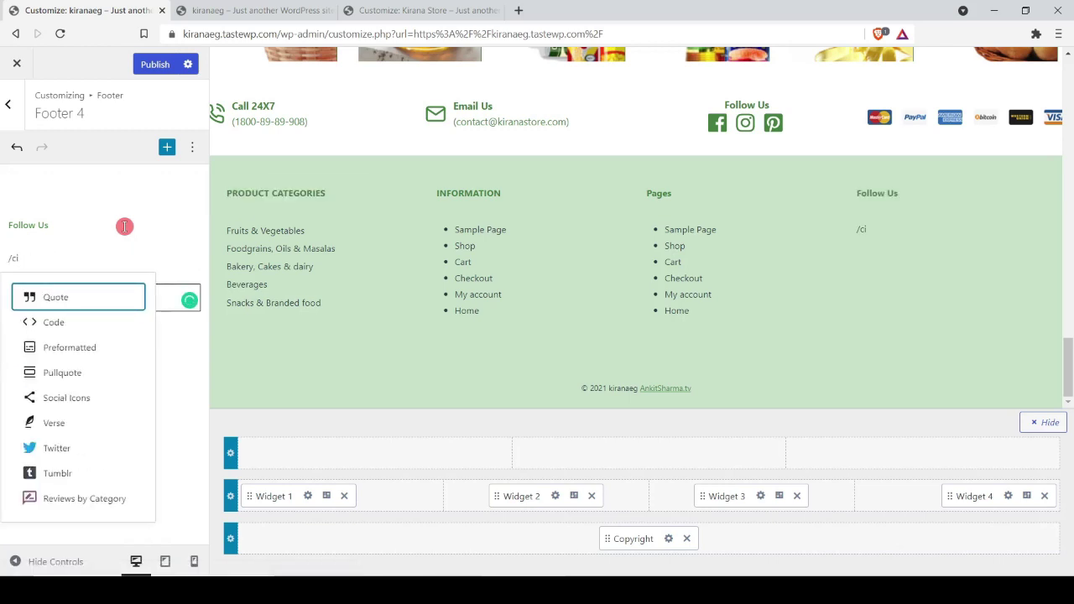
{"action": "key", "text": "BackSpace"}
{"action": "key", "text": "BackSpace"}
{"action": "type", "text": "ico"}
{"action": "key", "text": "Return"}
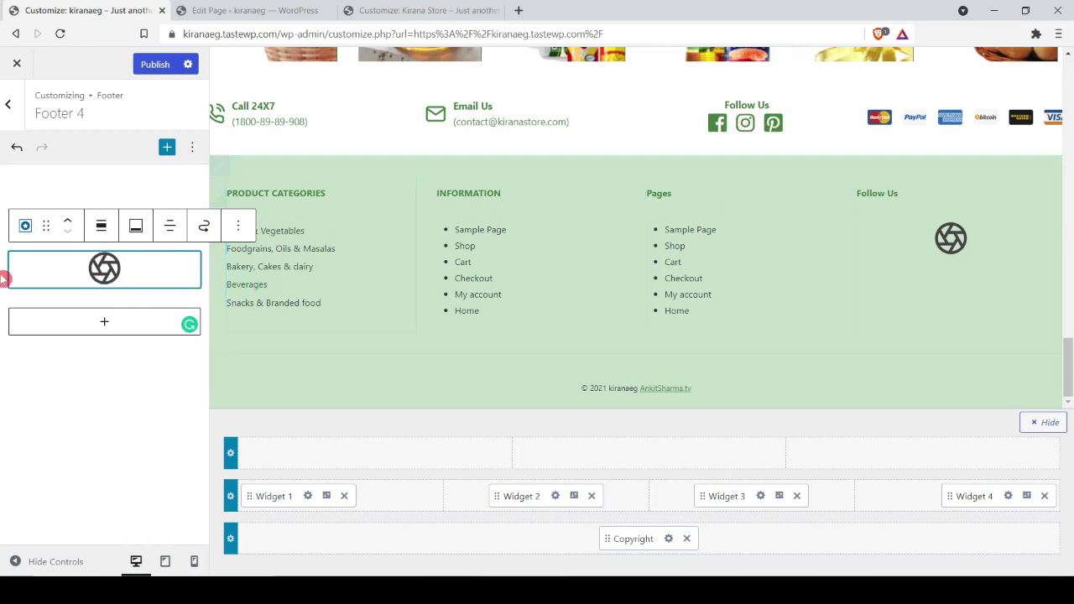
Step: Copy the page's Facebook, Instagram and Pinterest icons block, then return to the footer widget
{"action": "key", "text": "ctrl+Tab"}
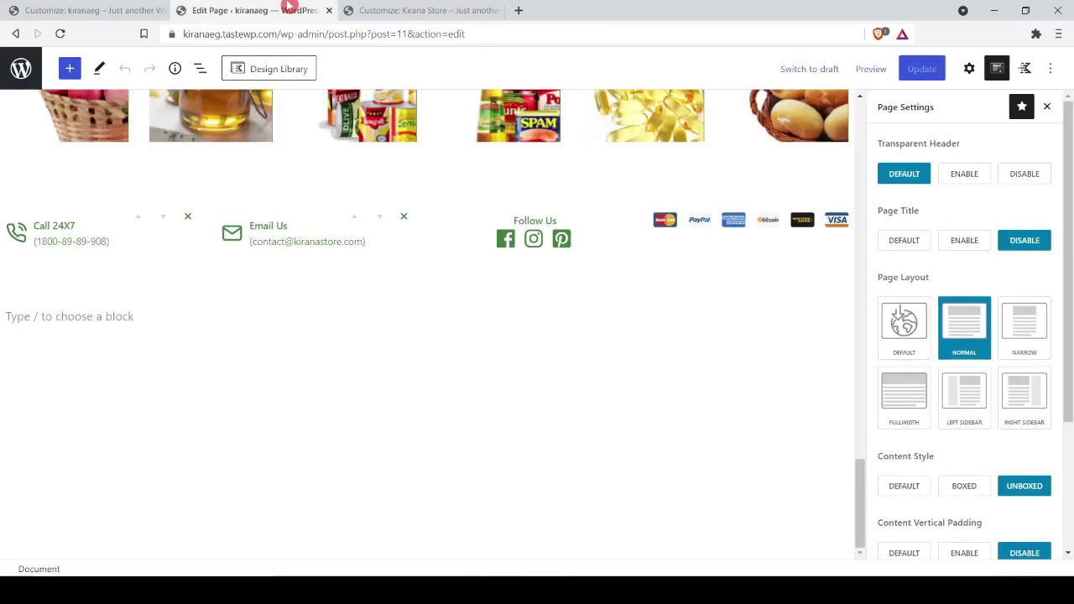
{"action": "left_click", "coordinate": [575, 240]}
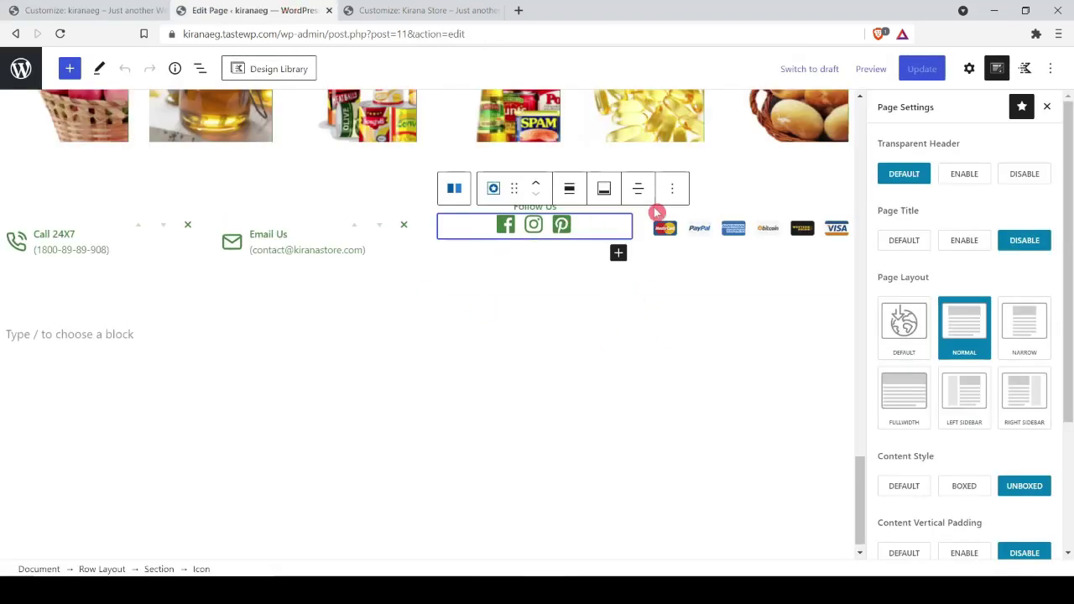
{"action": "left_click", "coordinate": [671, 190]}
{"action": "left_click", "coordinate": [680, 272]}
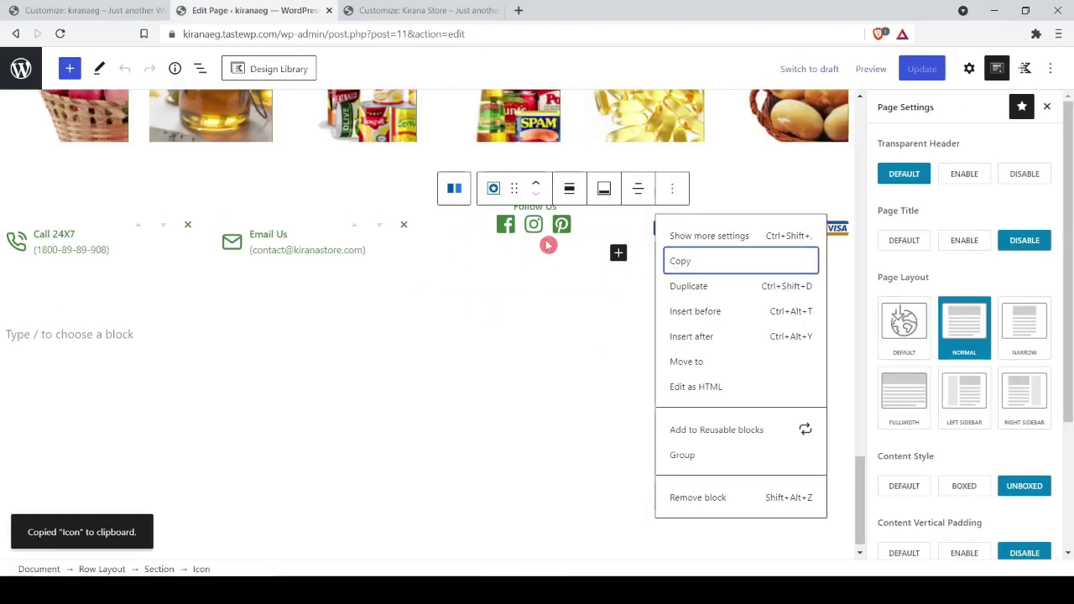
{"action": "left_click", "coordinate": [695, 261]}
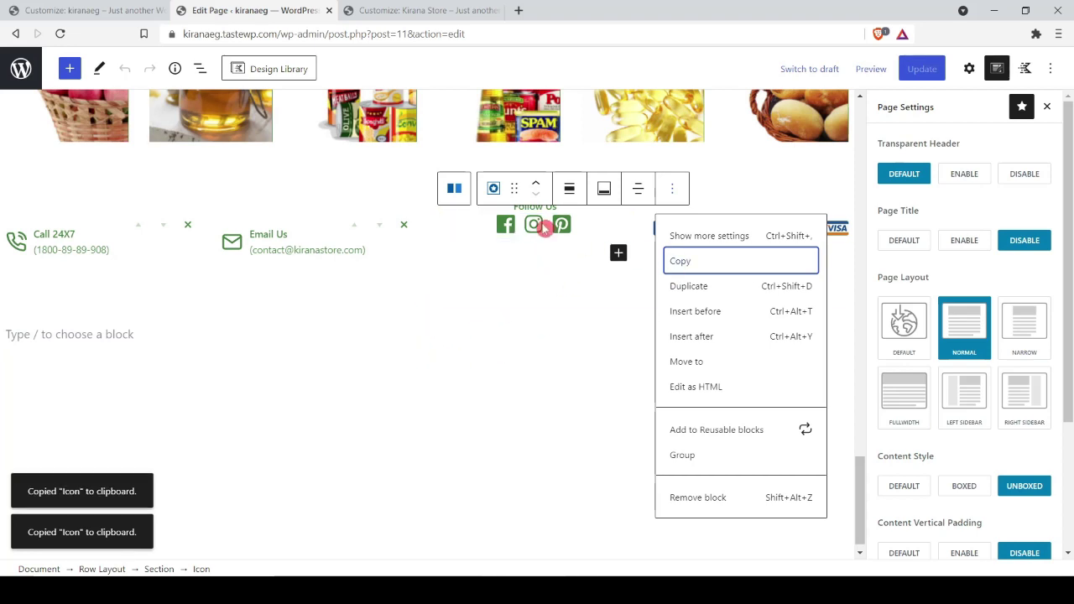
{"action": "left_click", "coordinate": [89, 11]}
{"action": "left_click", "coordinate": [238, 226]}
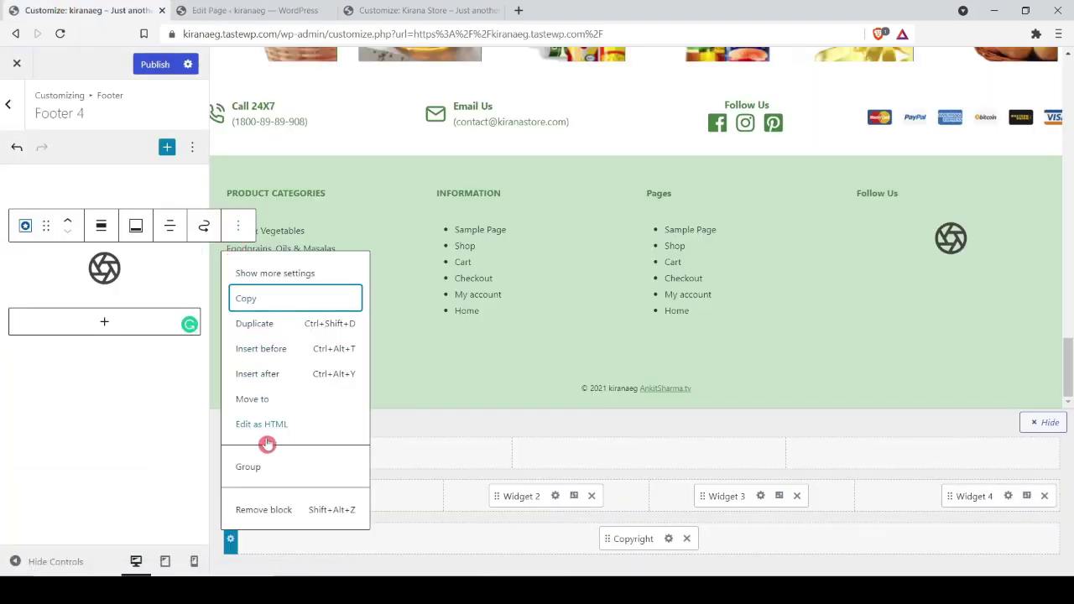
Step: Replace the default icon with the pasted social icons, left-aligned, and publish
{"action": "left_click", "coordinate": [264, 510]}
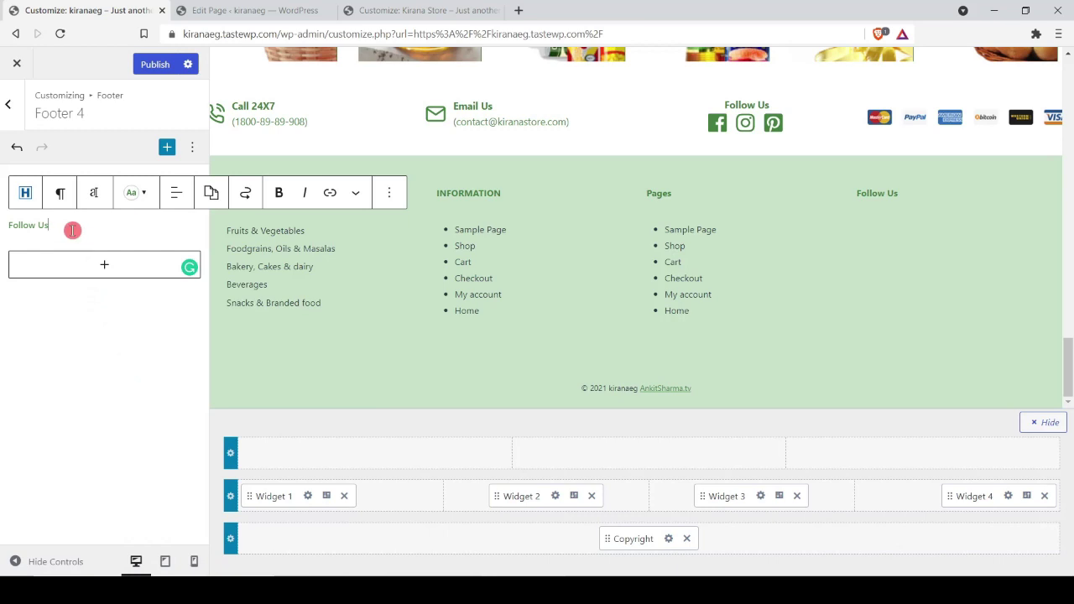
{"action": "key", "text": "Return"}
{"action": "key", "text": "ctrl+v"}
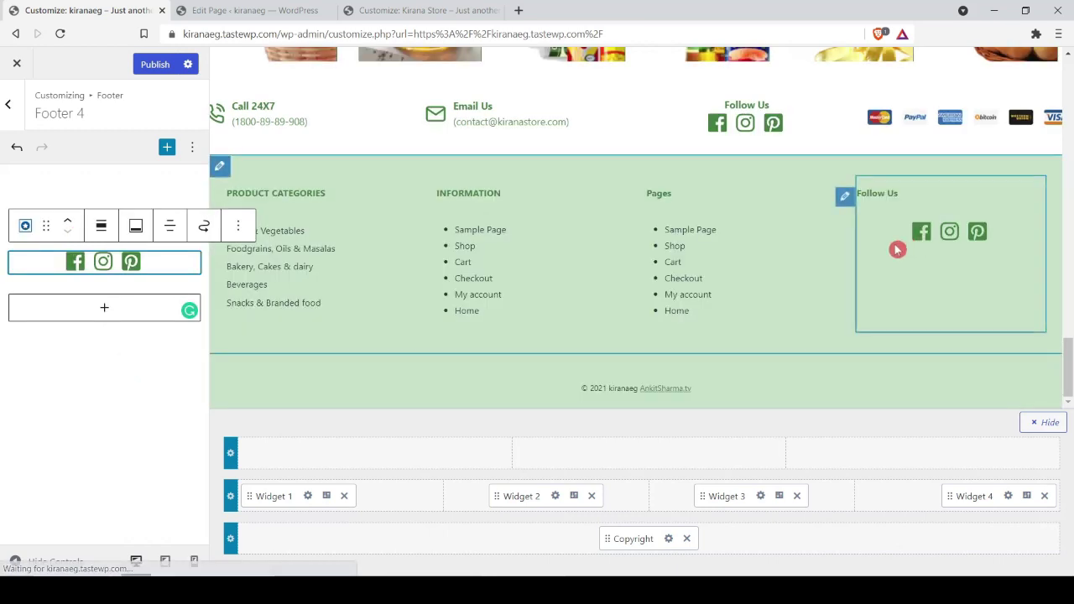
{"action": "left_click", "coordinate": [101, 225]}
{"action": "left_click", "coordinate": [126, 302]}
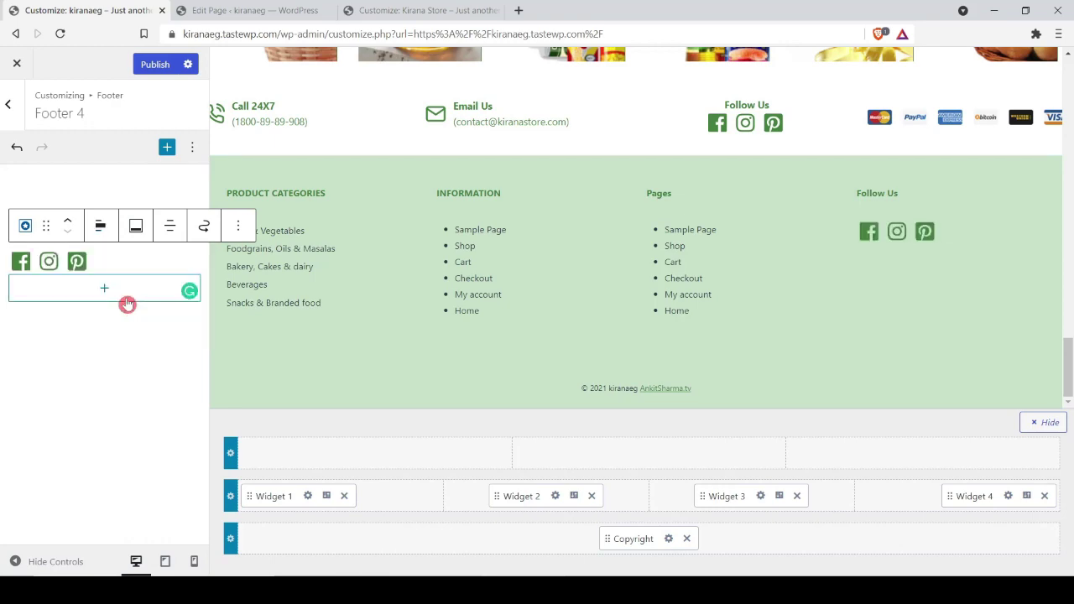
{"action": "left_click", "coordinate": [155, 64]}
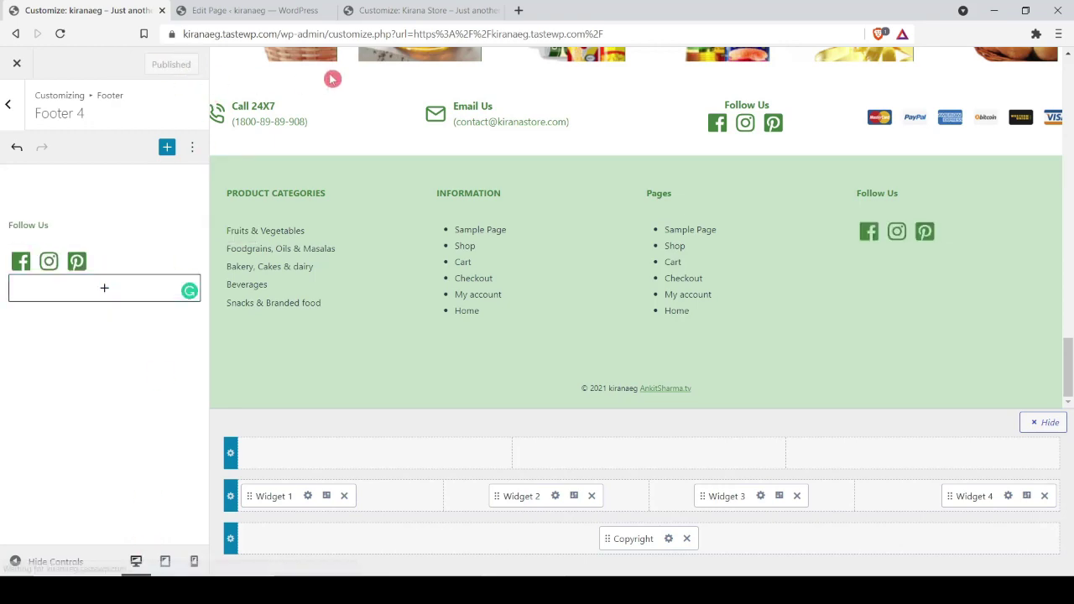
{"action": "key", "text": "ctrl+Tab"}
Step: Scroll the live site to check the new Follow Us icons in the footer
{"action": "scroll", "coordinate": [684, 275], "scroll_direction": "down", "scroll_amount": 2}
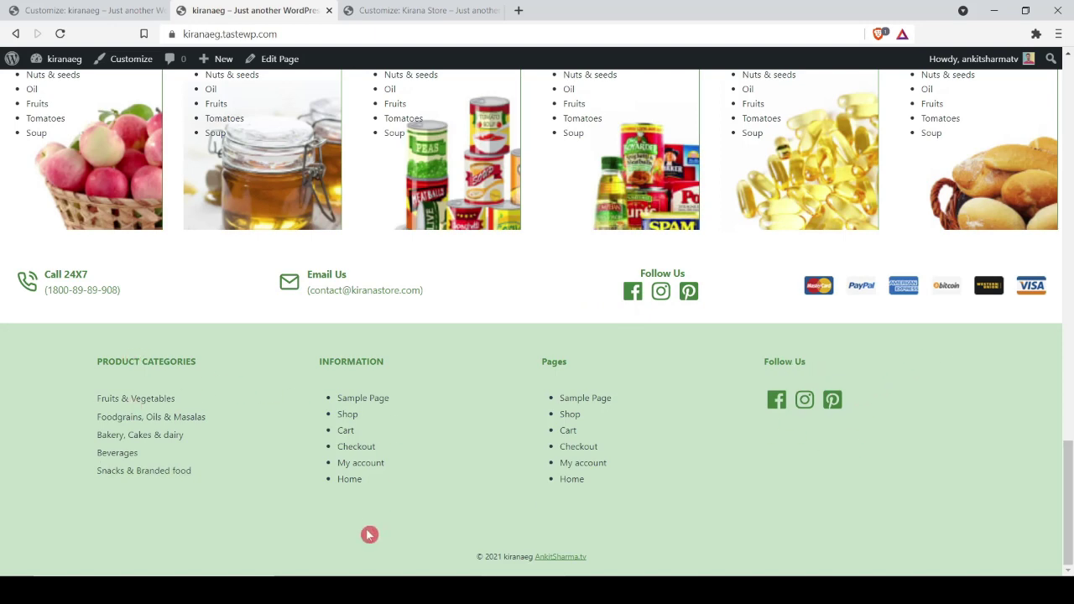
{"action": "scroll", "coordinate": [631, 504], "scroll_direction": "up", "scroll_amount": 15}
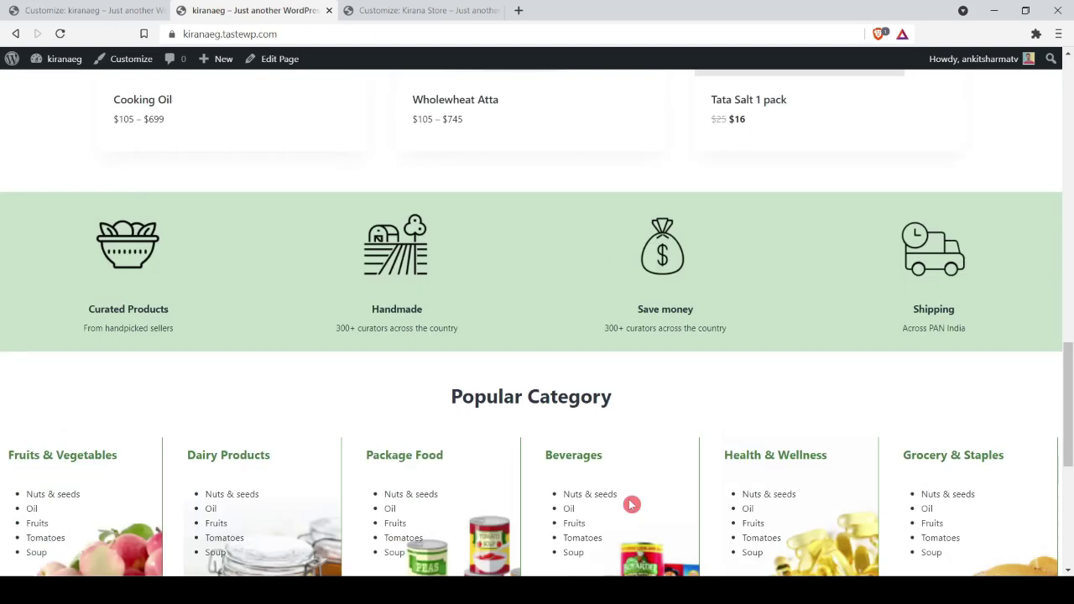
{"action": "scroll", "coordinate": [630, 497], "scroll_direction": "down", "scroll_amount": 4}
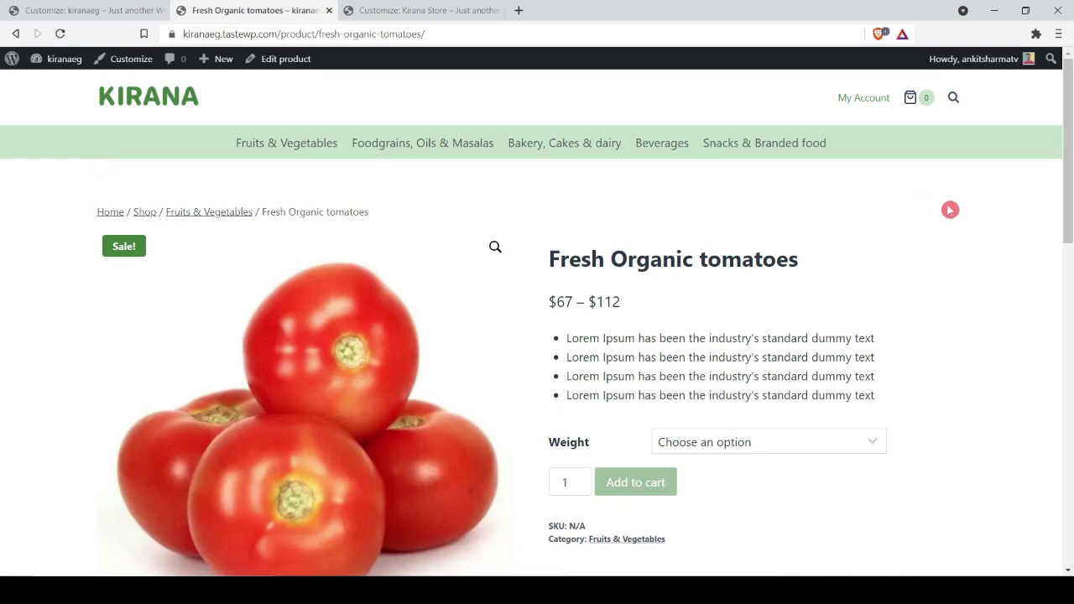
{"action": "scroll", "coordinate": [906, 233], "scroll_direction": "down", "scroll_amount": 4}
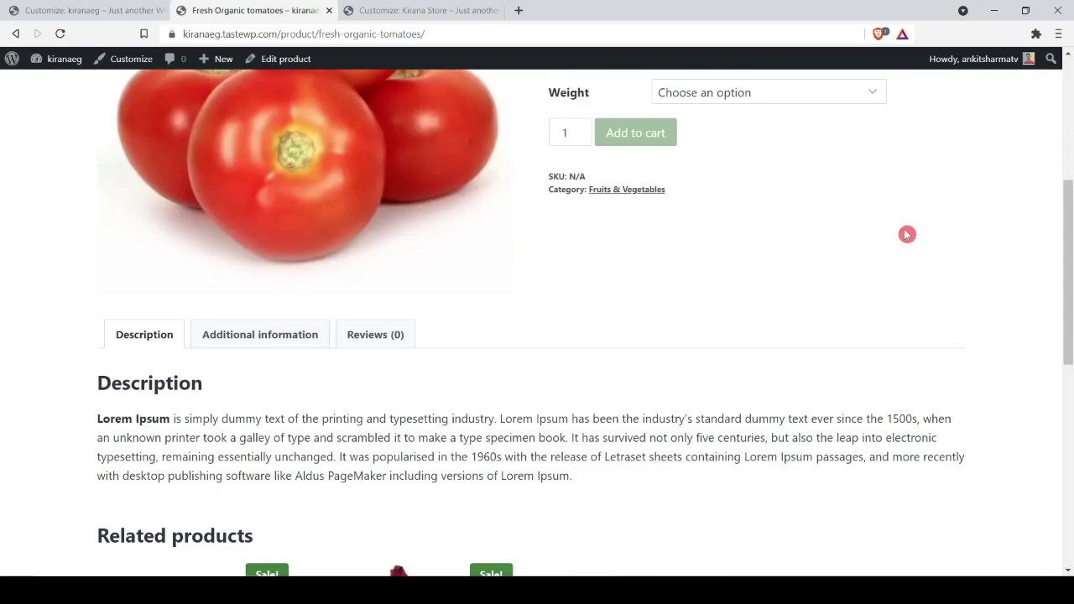
{"action": "scroll", "coordinate": [907, 234], "scroll_direction": "down", "scroll_amount": 5}
{"action": "scroll", "coordinate": [904, 235], "scroll_direction": "up", "scroll_amount": 6}
{"action": "scroll", "coordinate": [905, 235], "scroll_direction": "up", "scroll_amount": 3}
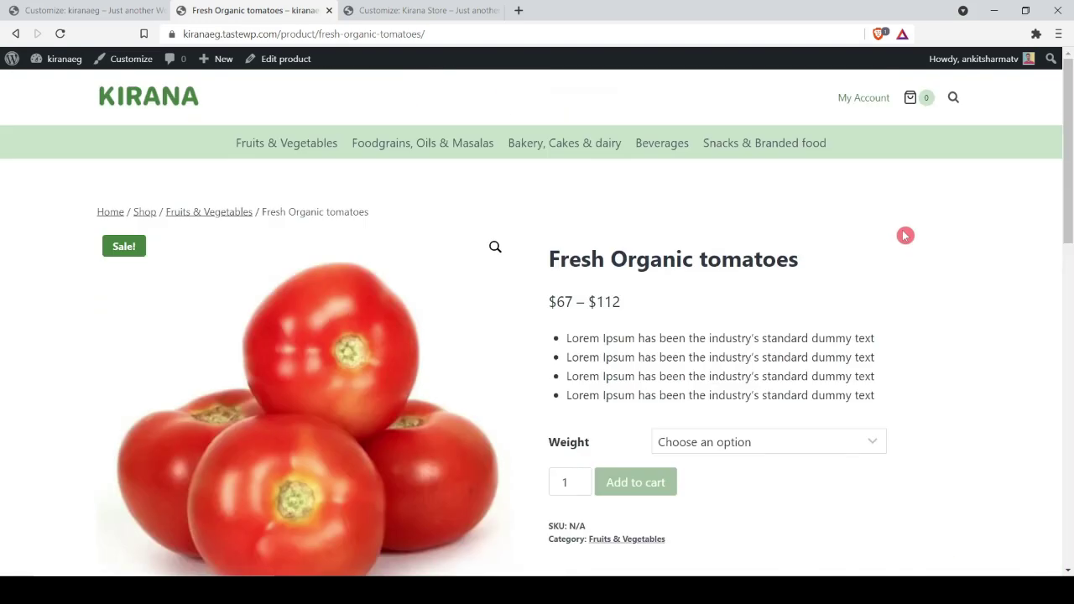
Step: Open WooCommerce Single Product Layout, keeping breadcrumbs above the product content
{"action": "left_click", "coordinate": [122, 58]}
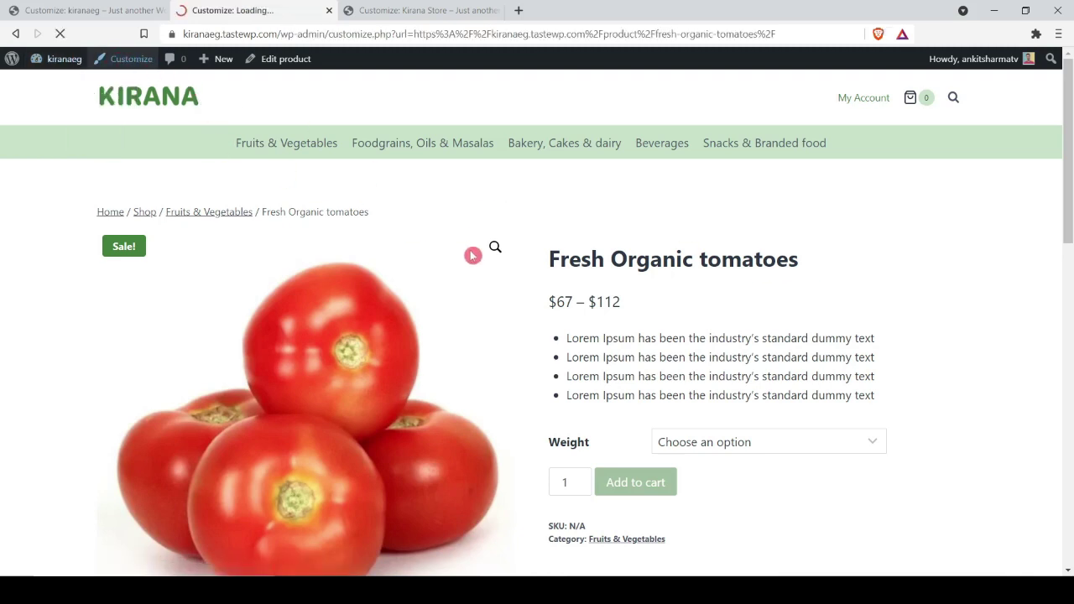
{"action": "left_click", "coordinate": [96, 504]}
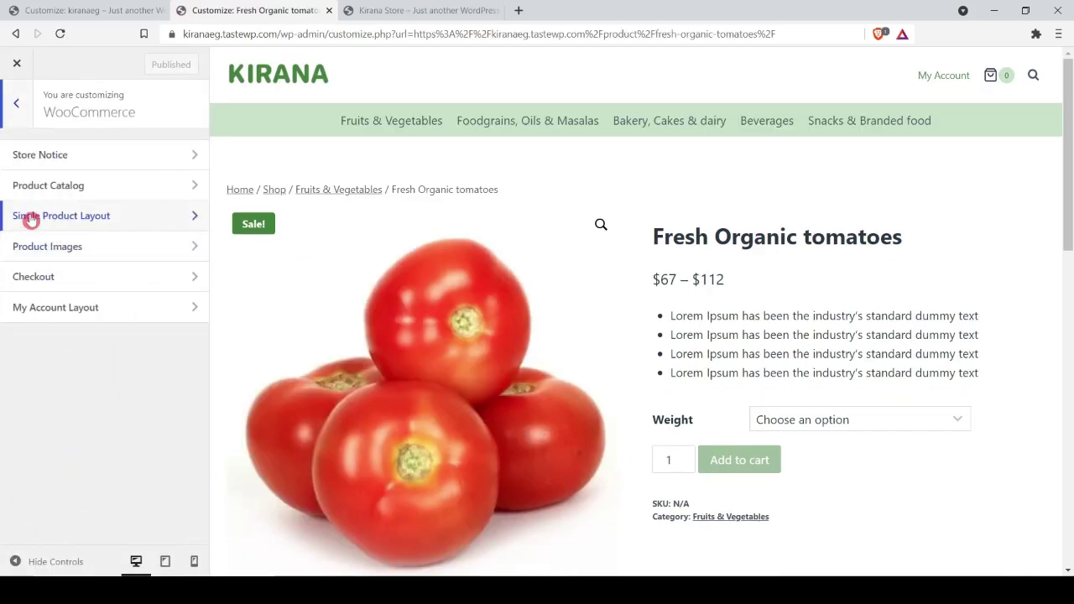
{"action": "left_click", "coordinate": [71, 220]}
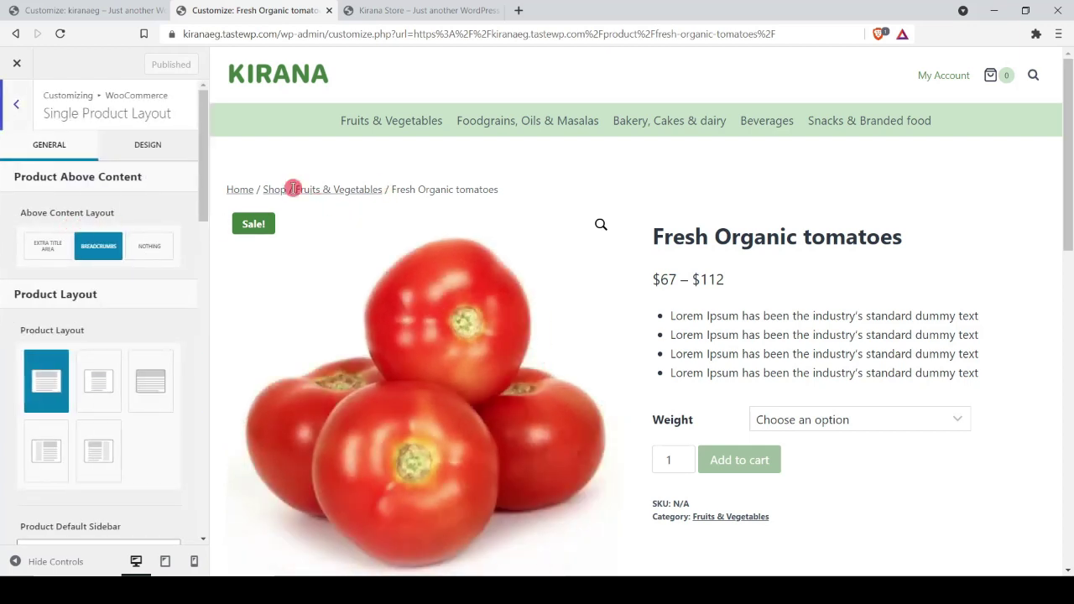
{"action": "left_click", "coordinate": [150, 246]}
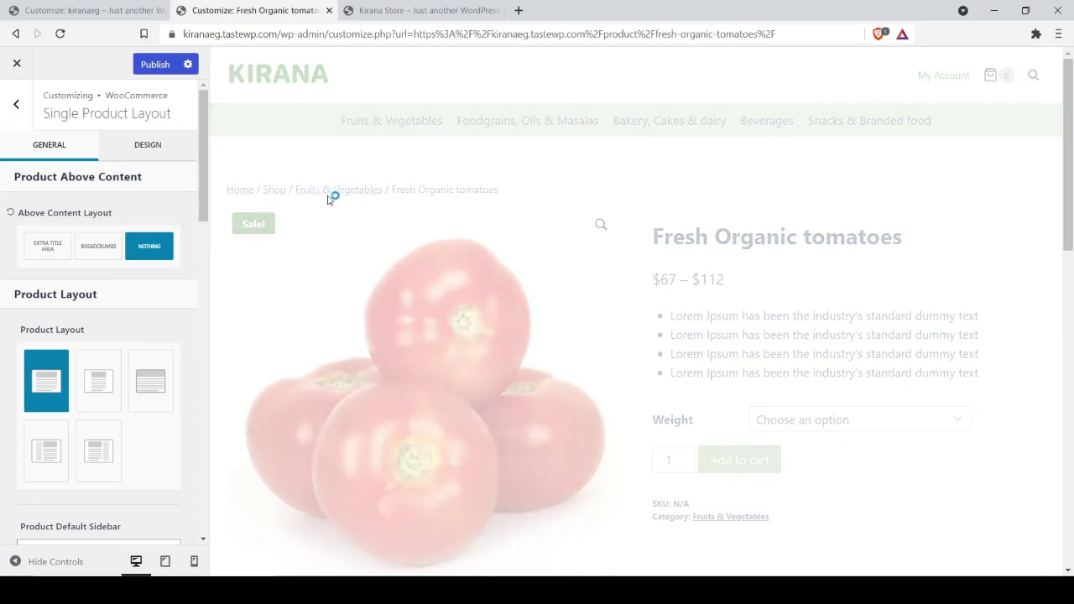
{"action": "left_click", "coordinate": [99, 247]}
{"action": "scroll", "coordinate": [638, 297], "scroll_direction": "down", "scroll_amount": 3}
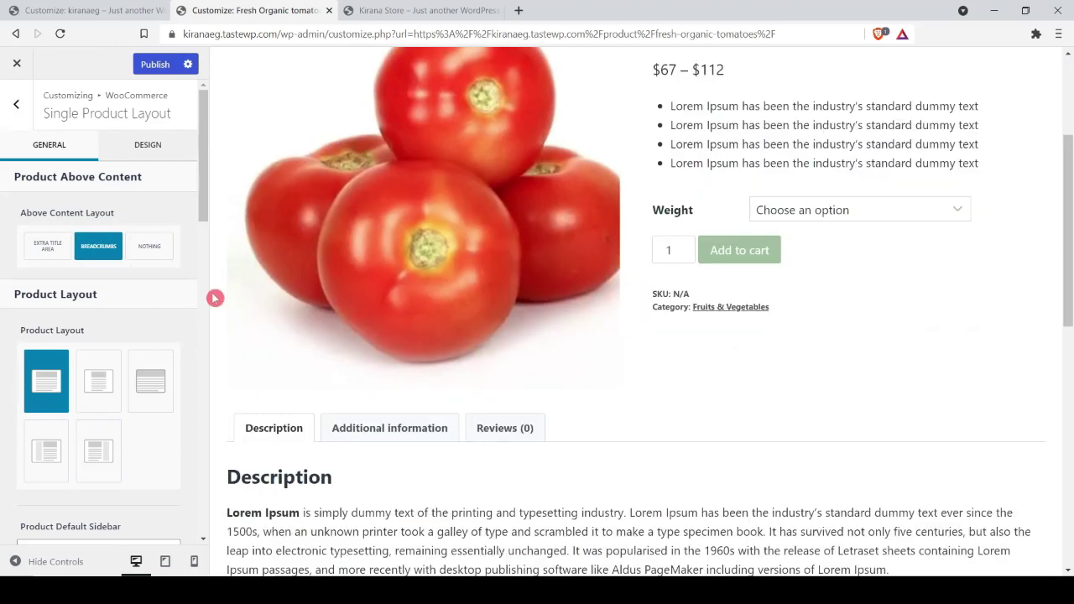
{"action": "scroll", "coordinate": [810, 270], "scroll_direction": "up", "scroll_amount": 2}
Step: Try the second product layout, then return to the first
{"action": "left_click", "coordinate": [118, 398]}
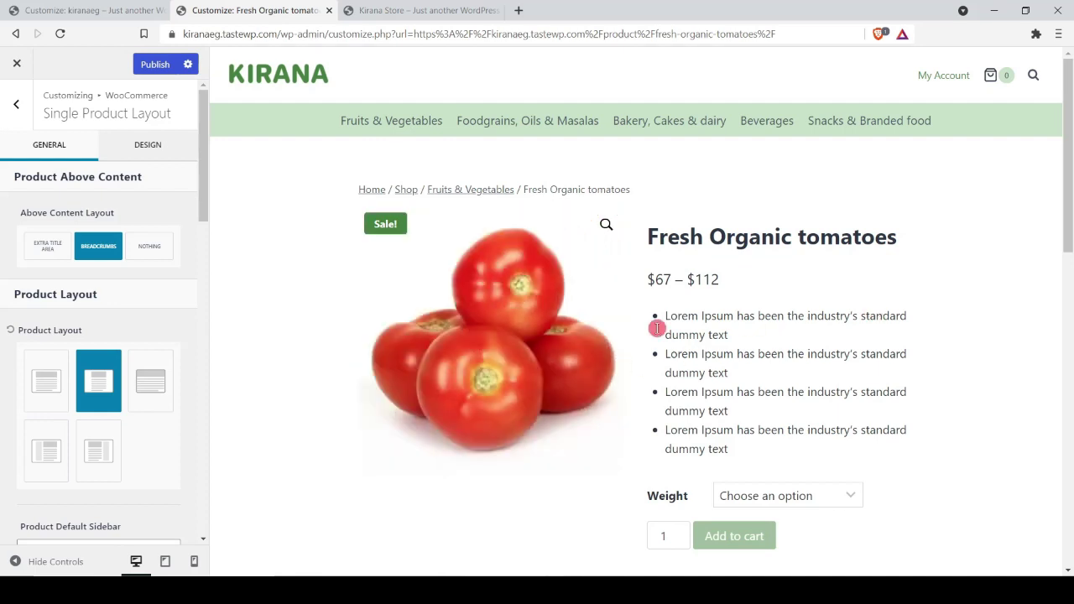
{"action": "left_click", "coordinate": [46, 380]}
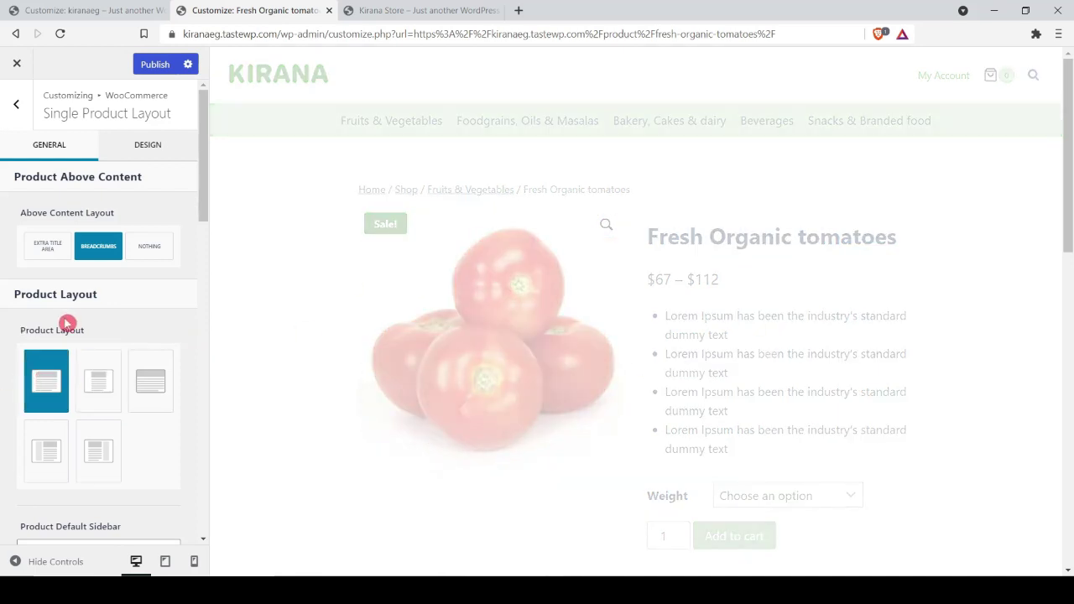
{"action": "scroll", "coordinate": [67, 323], "scroll_direction": "down", "scroll_amount": 3}
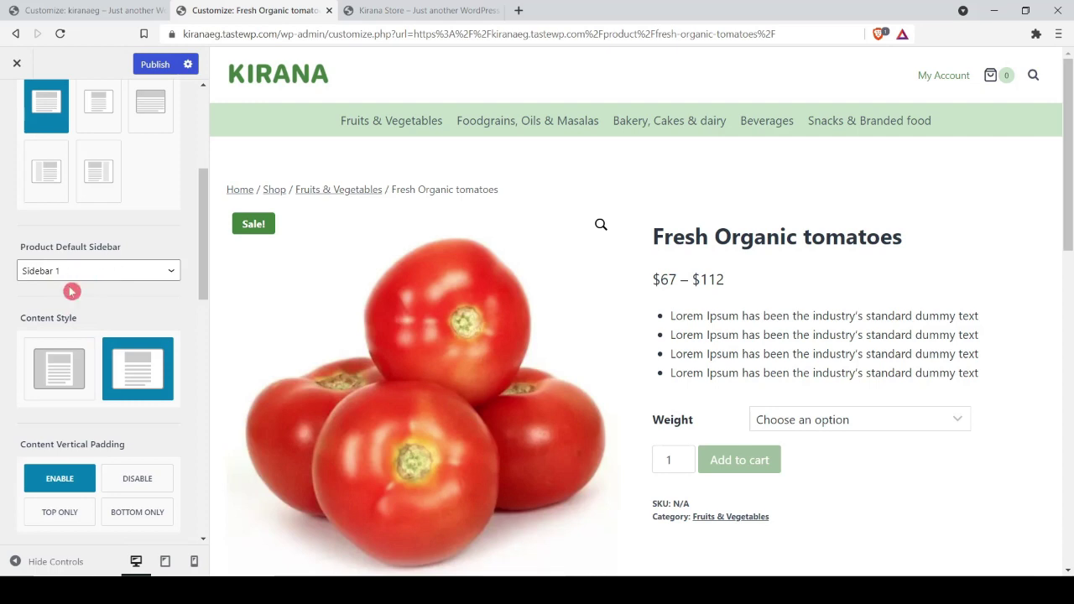
{"action": "scroll", "coordinate": [154, 319], "scroll_direction": "down", "scroll_amount": 1}
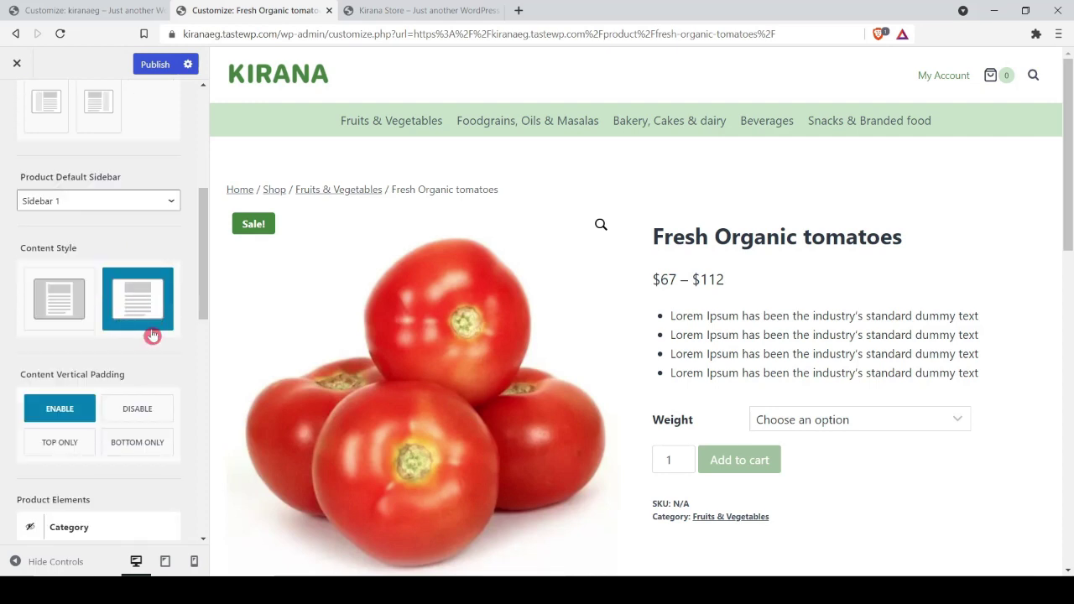
Step: Keep the unboxed content style and vertical content padding after trying alternatives
{"action": "left_click", "coordinate": [53, 302]}
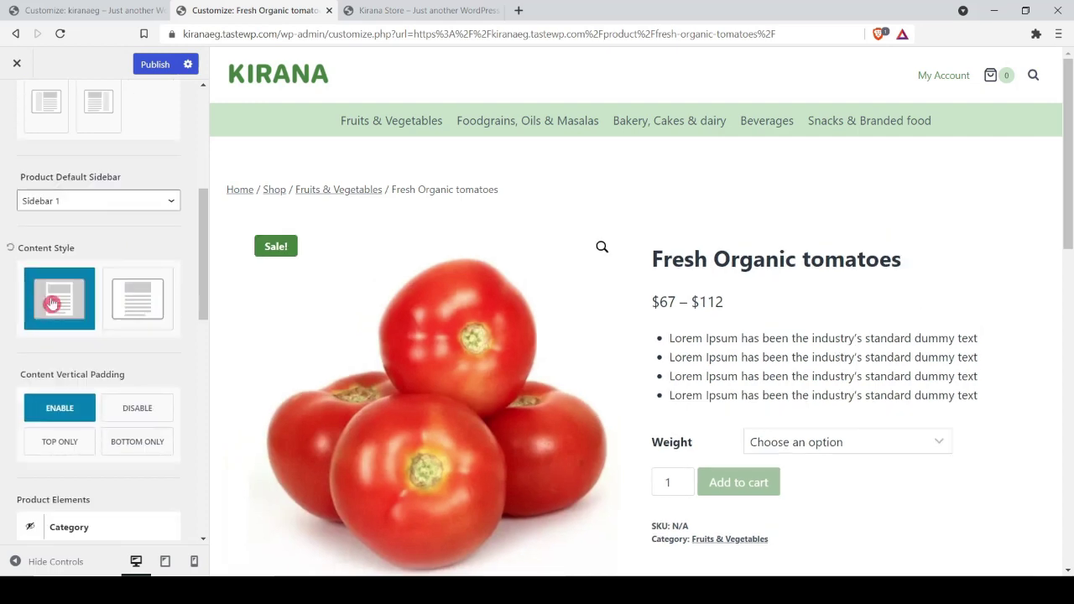
{"action": "scroll", "coordinate": [408, 256], "scroll_direction": "down", "scroll_amount": 10}
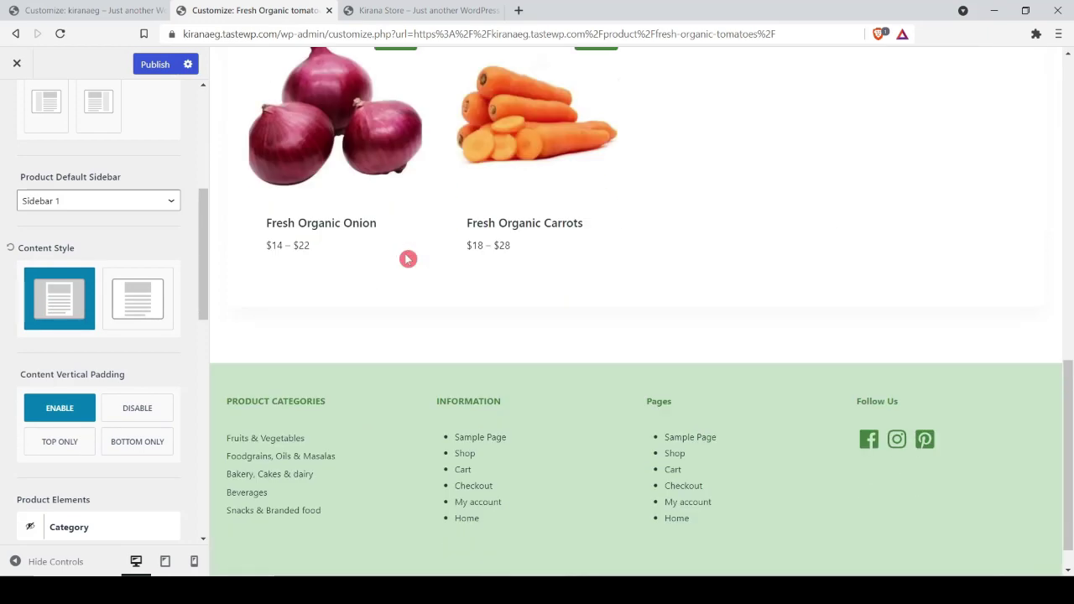
{"action": "left_click", "coordinate": [124, 284]}
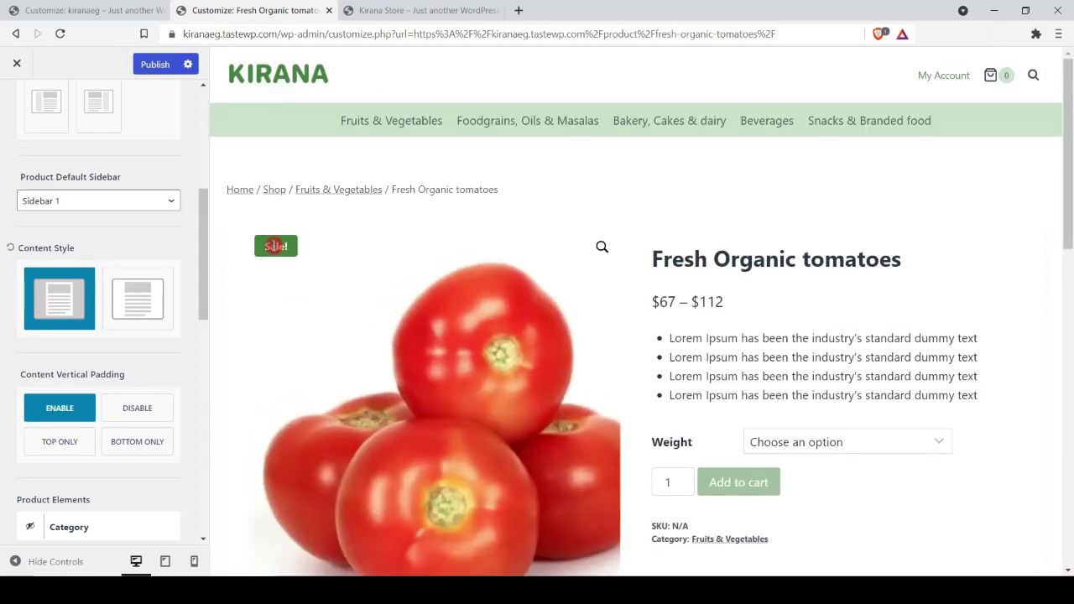
{"action": "left_click", "coordinate": [139, 297]}
{"action": "left_click", "coordinate": [138, 297]}
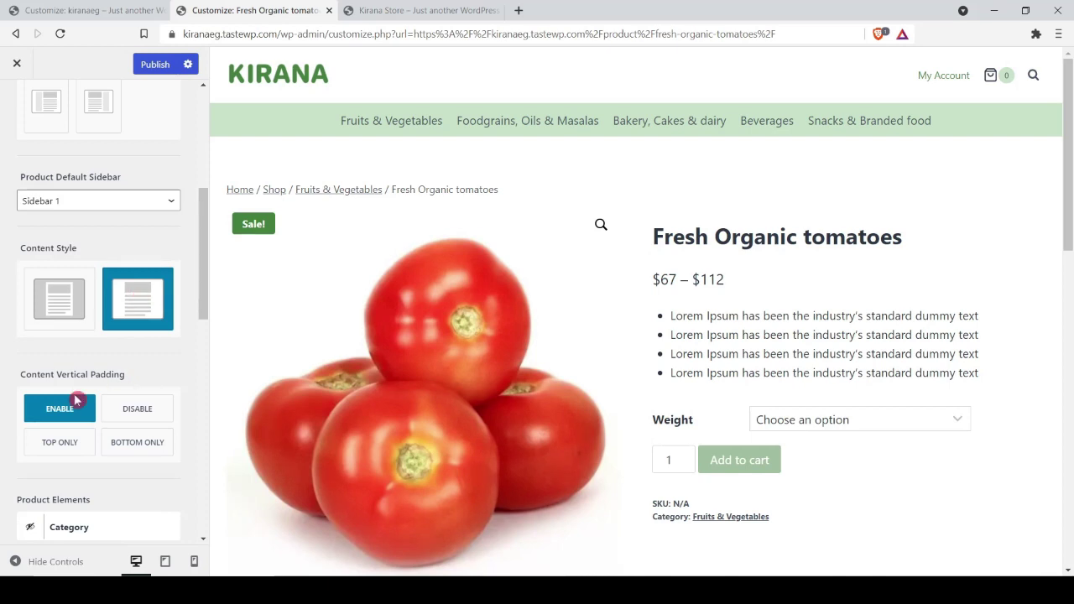
{"action": "left_click", "coordinate": [123, 416]}
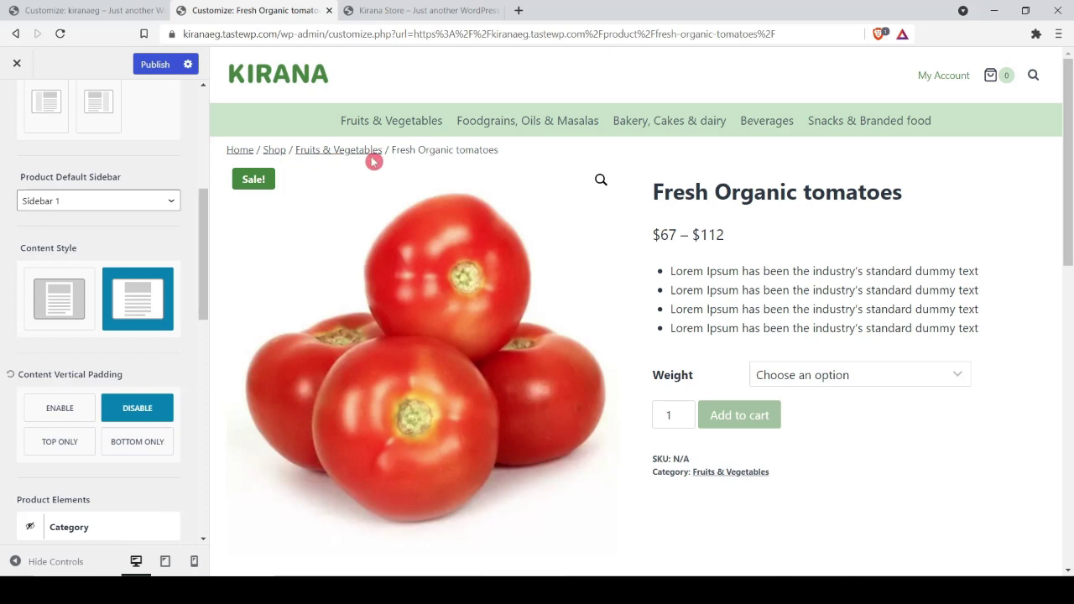
{"action": "left_click", "coordinate": [59, 408]}
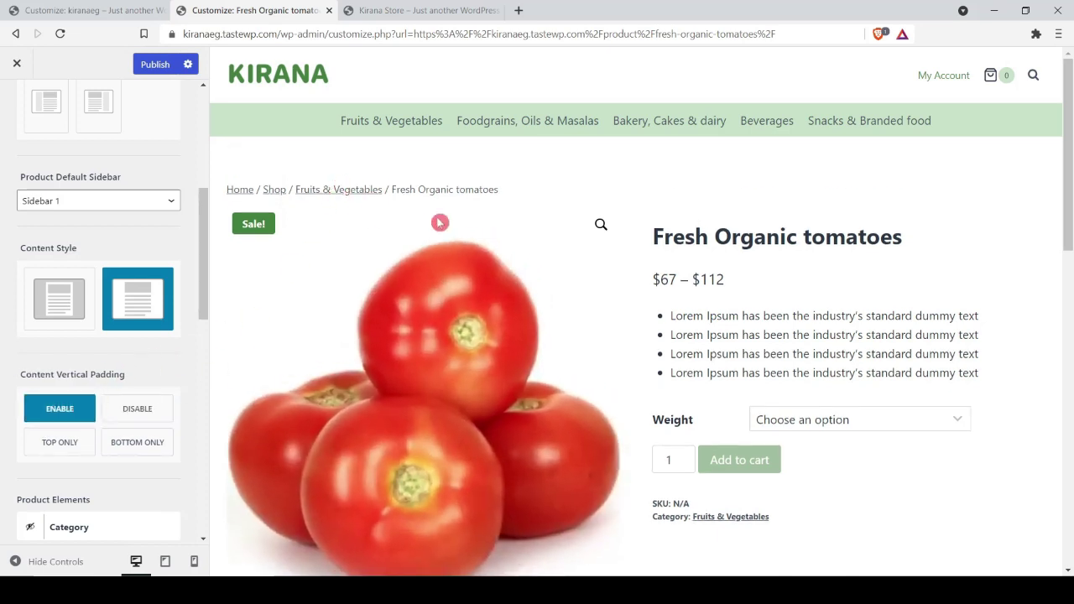
{"action": "scroll", "coordinate": [100, 343], "scroll_direction": "down", "scroll_amount": 3}
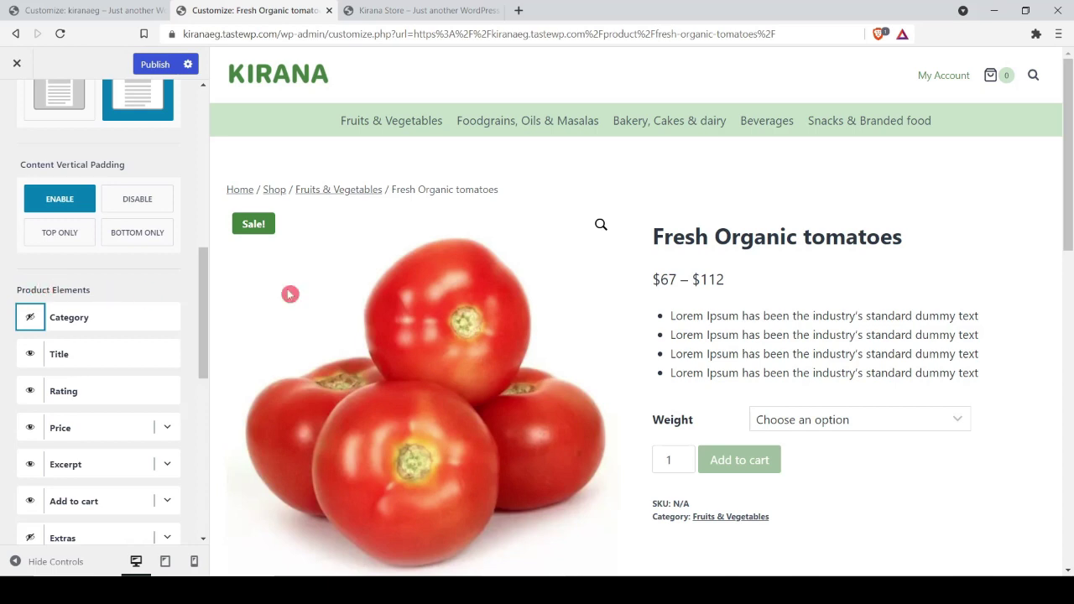
Step: Set the Add to cart button size to Large
{"action": "left_click", "coordinate": [32, 322]}
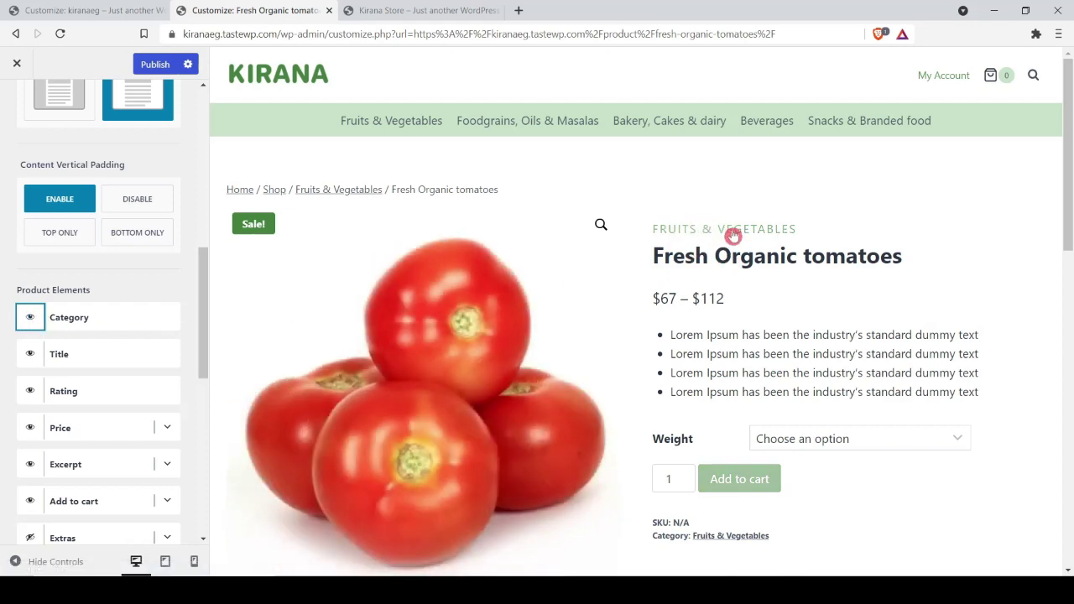
{"action": "left_click", "coordinate": [31, 317]}
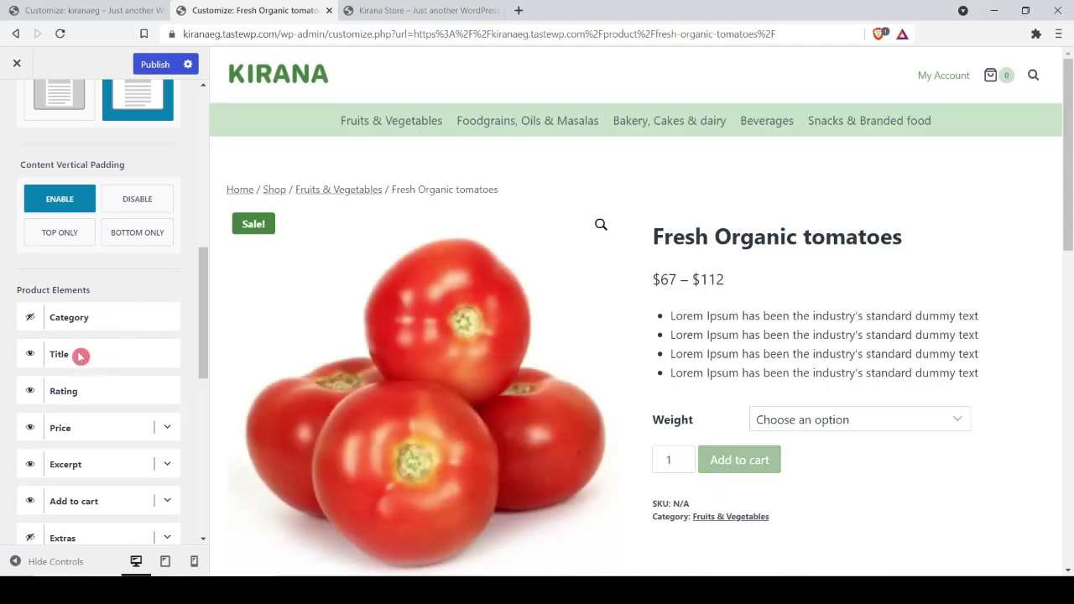
{"action": "scroll", "coordinate": [137, 369], "scroll_direction": "down", "scroll_amount": 1}
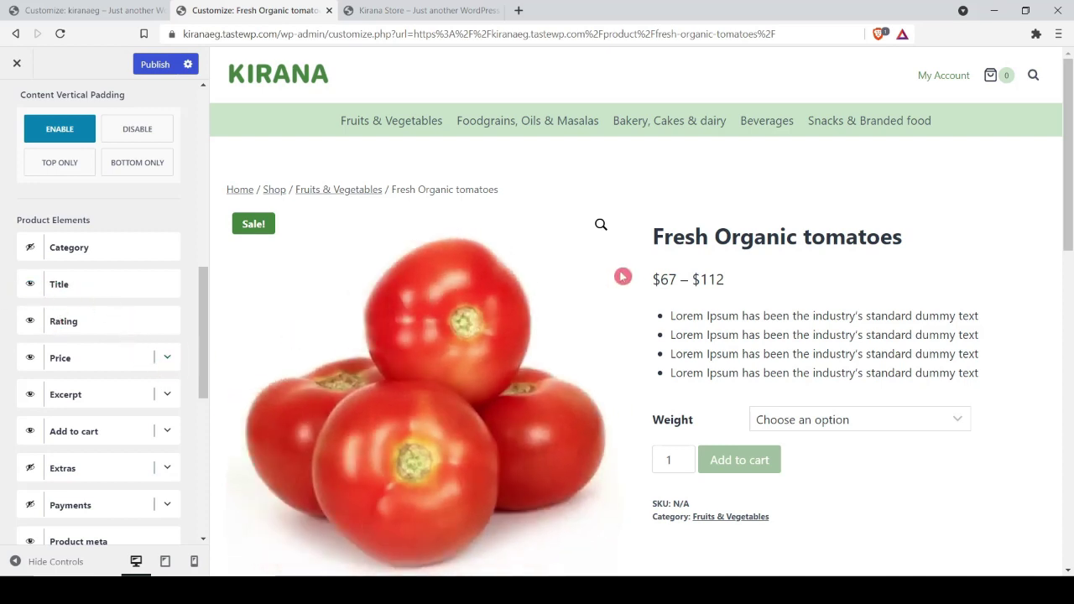
{"action": "scroll", "coordinate": [751, 357], "scroll_direction": "down", "scroll_amount": 1}
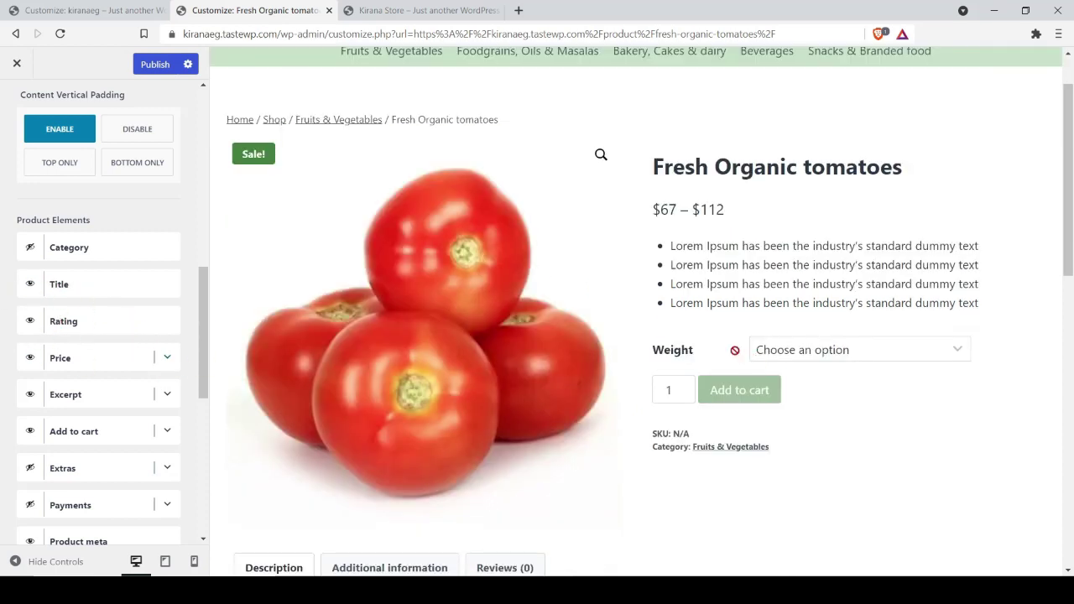
{"action": "left_click", "coordinate": [168, 398]}
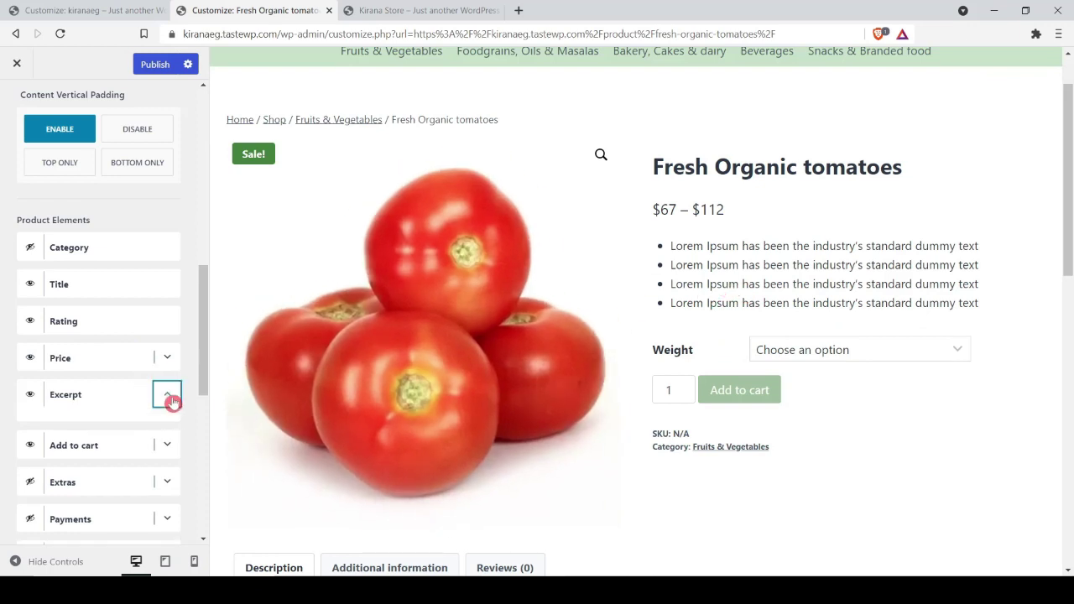
{"action": "scroll", "coordinate": [805, 323], "scroll_direction": "down", "scroll_amount": 3}
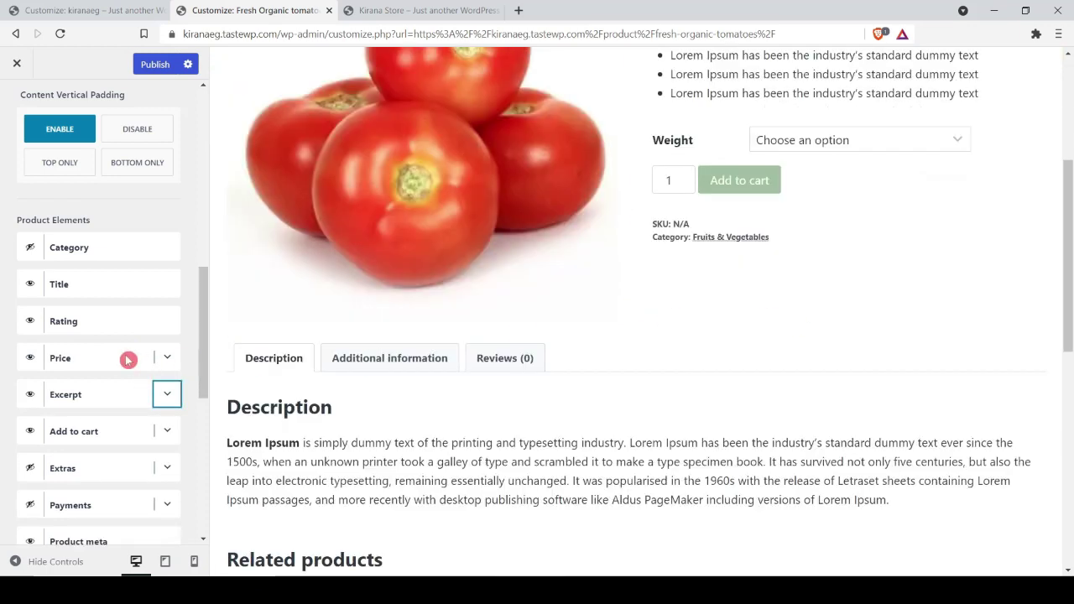
{"action": "left_click", "coordinate": [171, 430]}
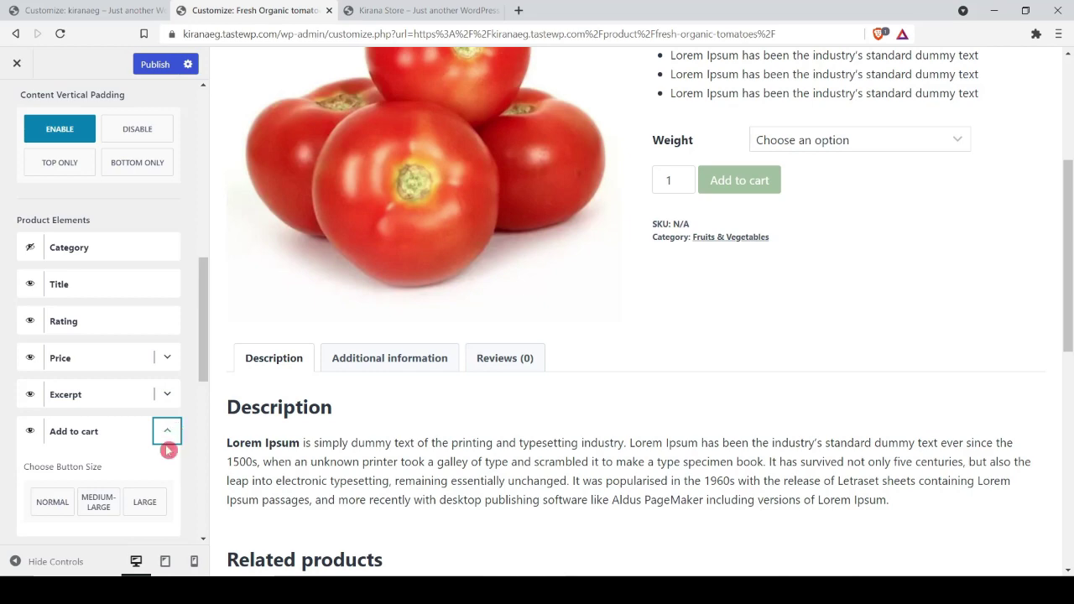
{"action": "left_click", "coordinate": [128, 510]}
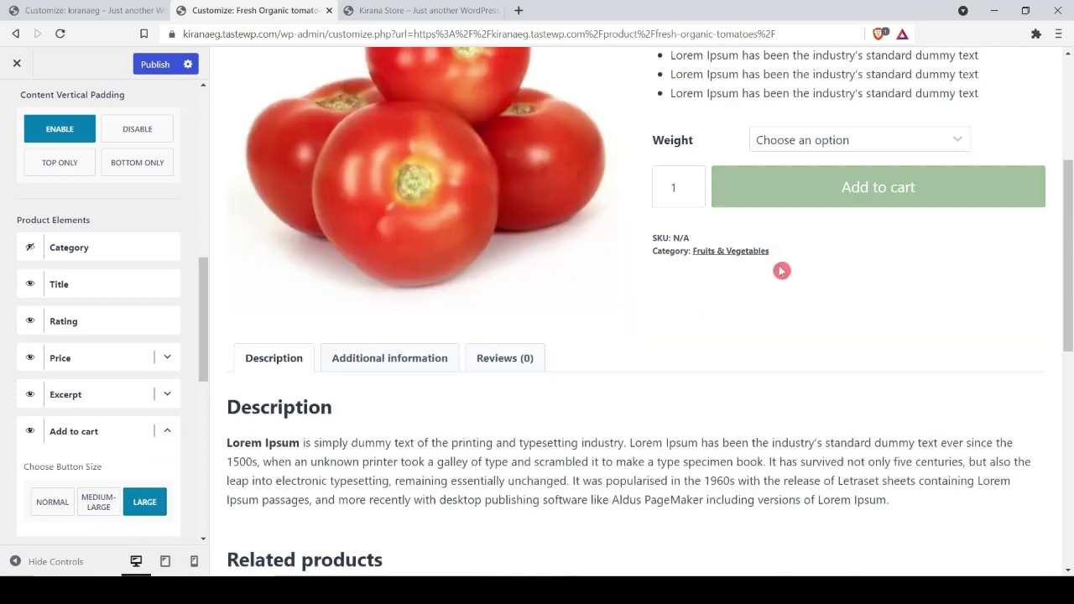
Step: Select the 1 KG weight in the preview and enable the shipping Extras
{"action": "scroll", "coordinate": [844, 308], "scroll_direction": "up", "scroll_amount": 2}
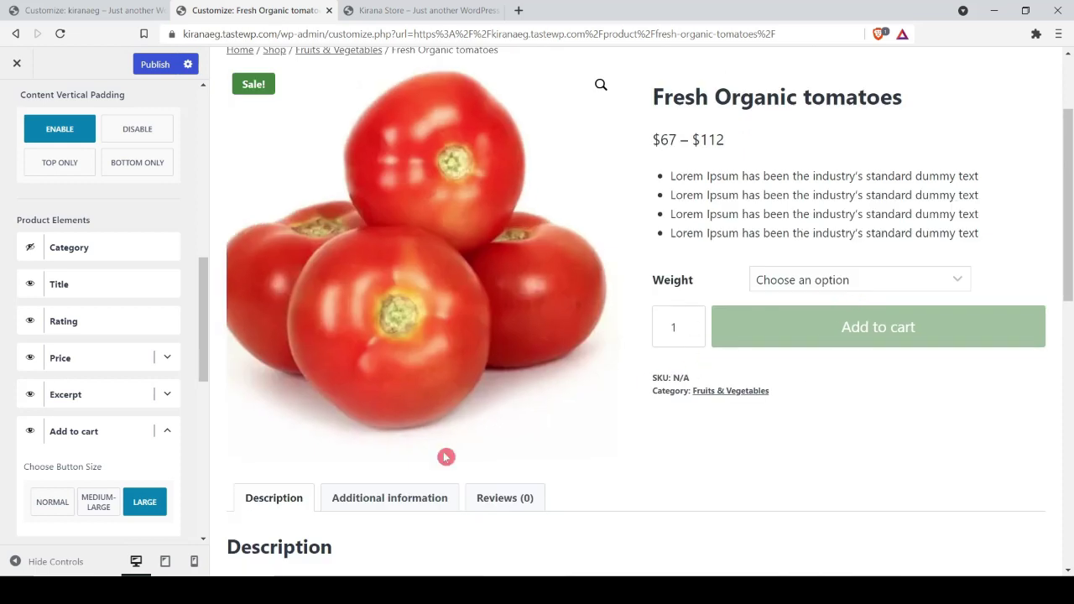
{"action": "left_click", "coordinate": [810, 279]}
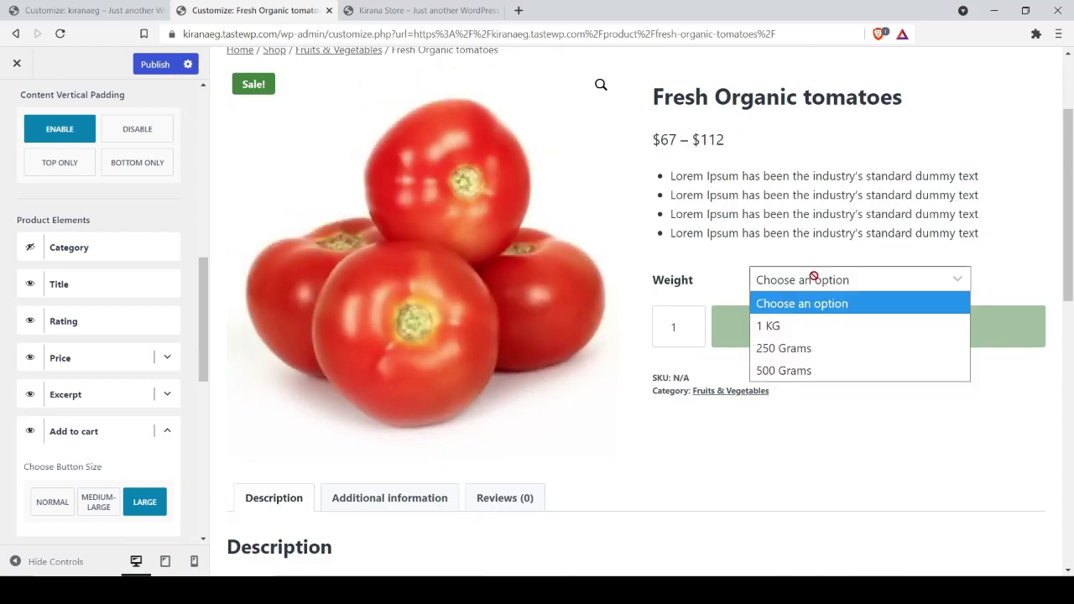
{"action": "left_click", "coordinate": [788, 327]}
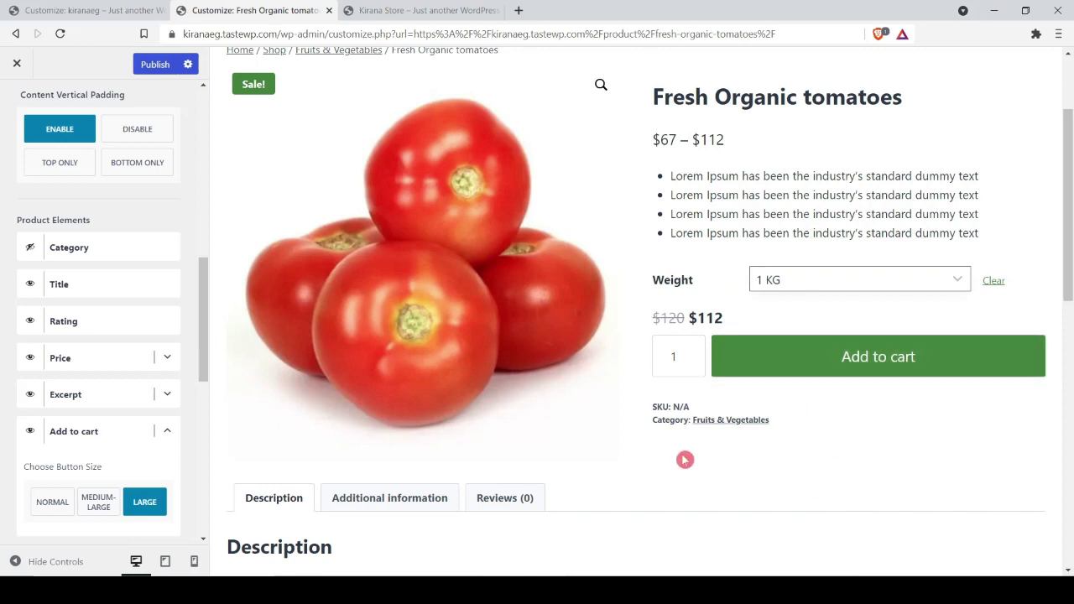
{"action": "scroll", "coordinate": [8, 297], "scroll_direction": "down", "scroll_amount": 3}
{"action": "scroll", "coordinate": [4, 359], "scroll_direction": "down", "scroll_amount": 1}
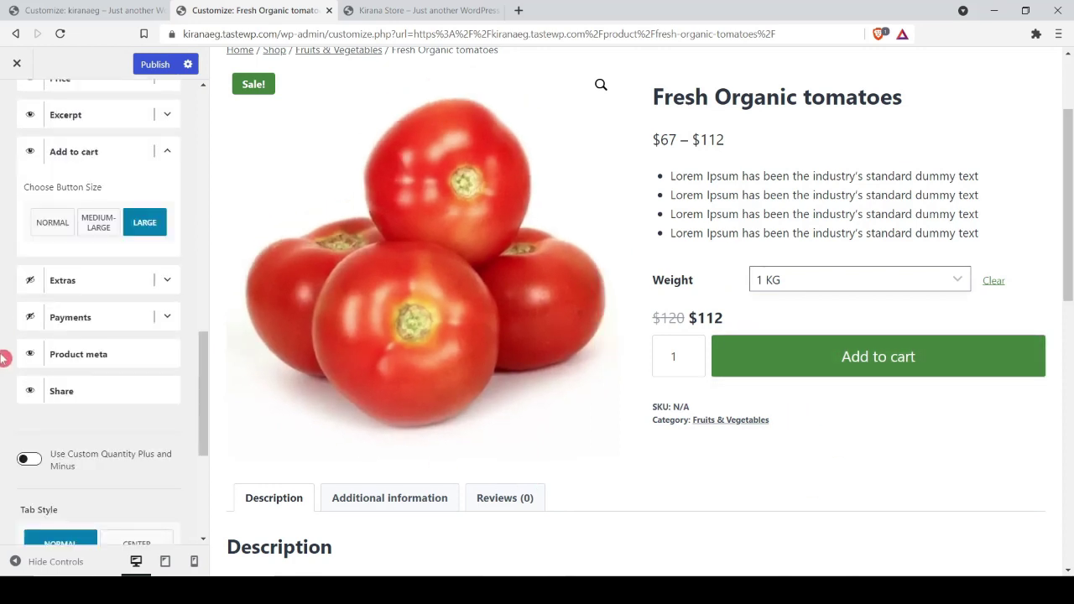
{"action": "scroll", "coordinate": [815, 215], "scroll_direction": "down", "scroll_amount": 1}
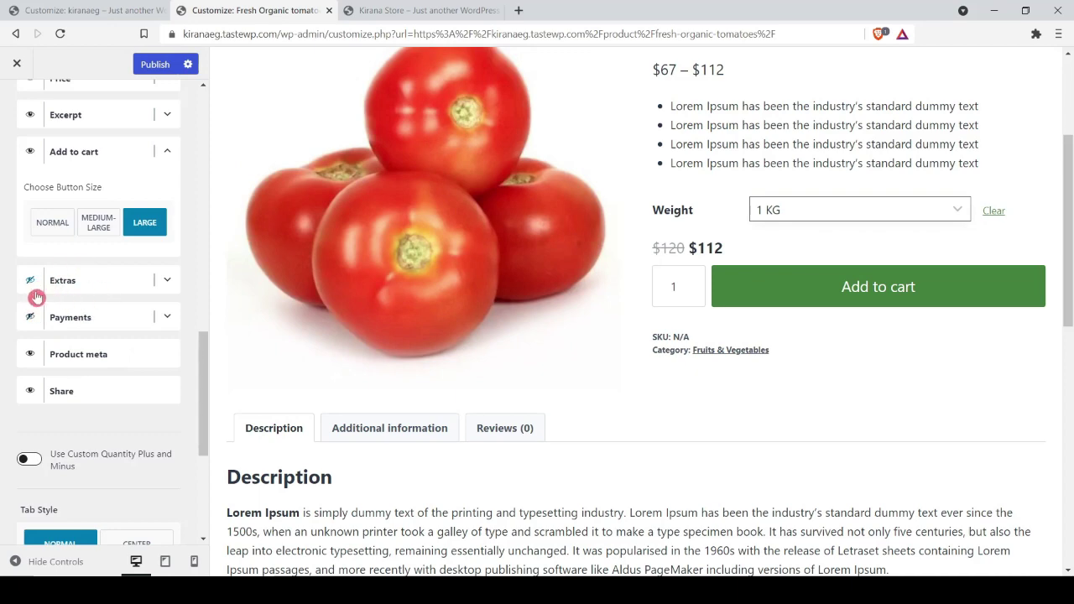
{"action": "left_click", "coordinate": [31, 281]}
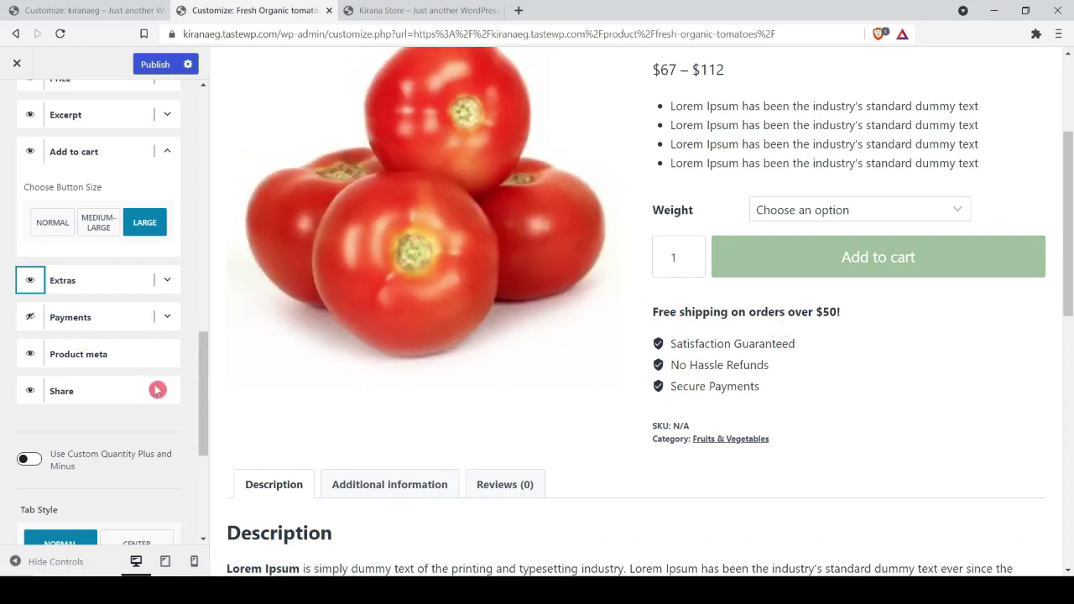
{"action": "left_click", "coordinate": [167, 282]}
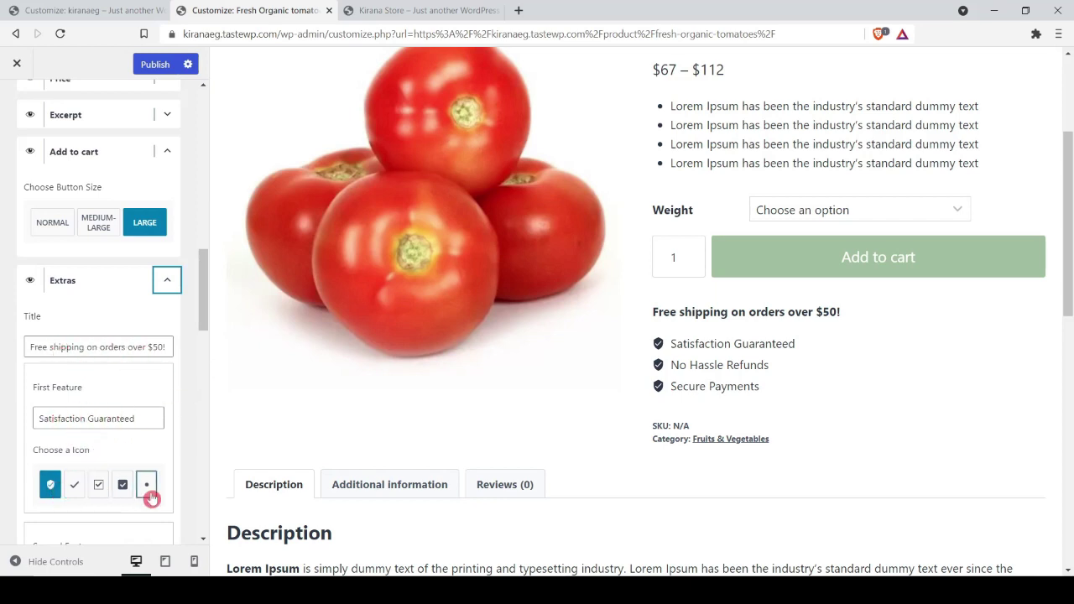
Step: Enable the Guaranteed Safe Checkout payment icons on the product page
{"action": "scroll", "coordinate": [126, 431], "scroll_direction": "down", "scroll_amount": 3}
{"action": "scroll", "coordinate": [125, 432], "scroll_direction": "down", "scroll_amount": 5}
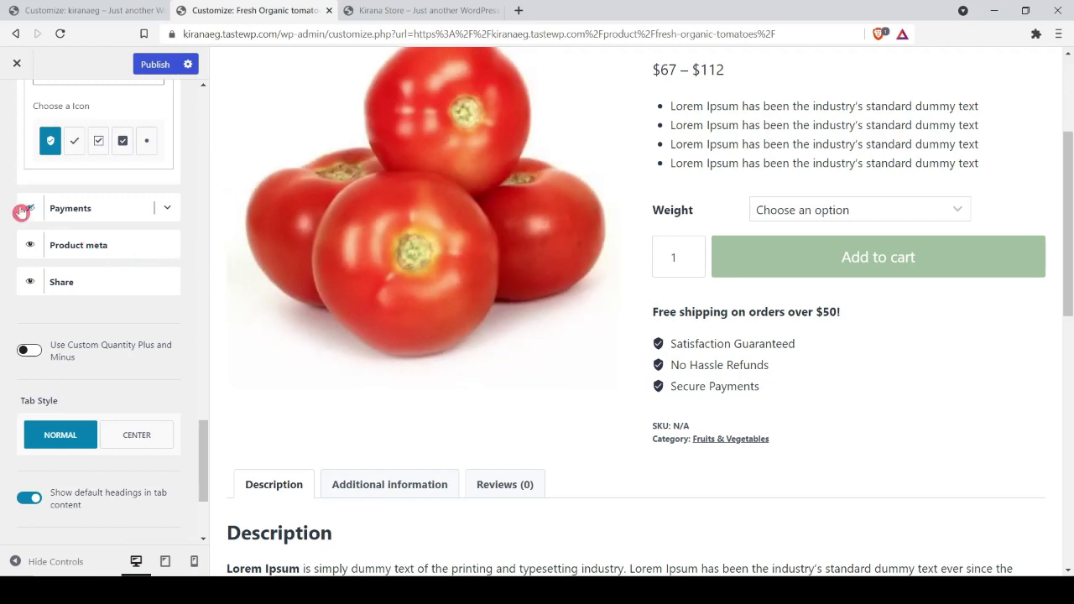
{"action": "left_click", "coordinate": [30, 209]}
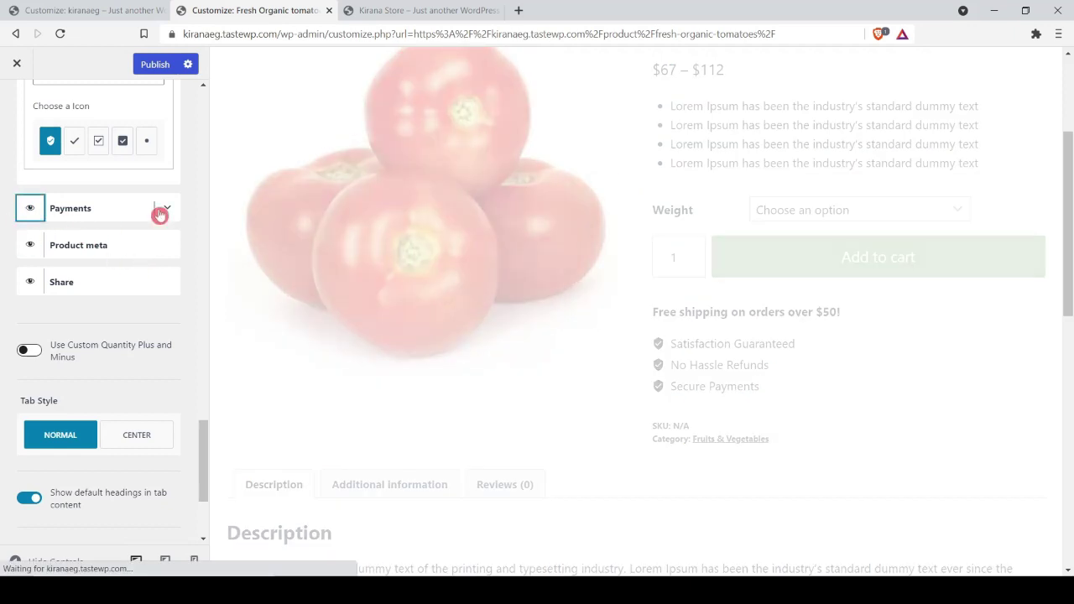
{"action": "left_click", "coordinate": [167, 209]}
{"action": "scroll", "coordinate": [136, 424], "scroll_direction": "down", "scroll_amount": 3}
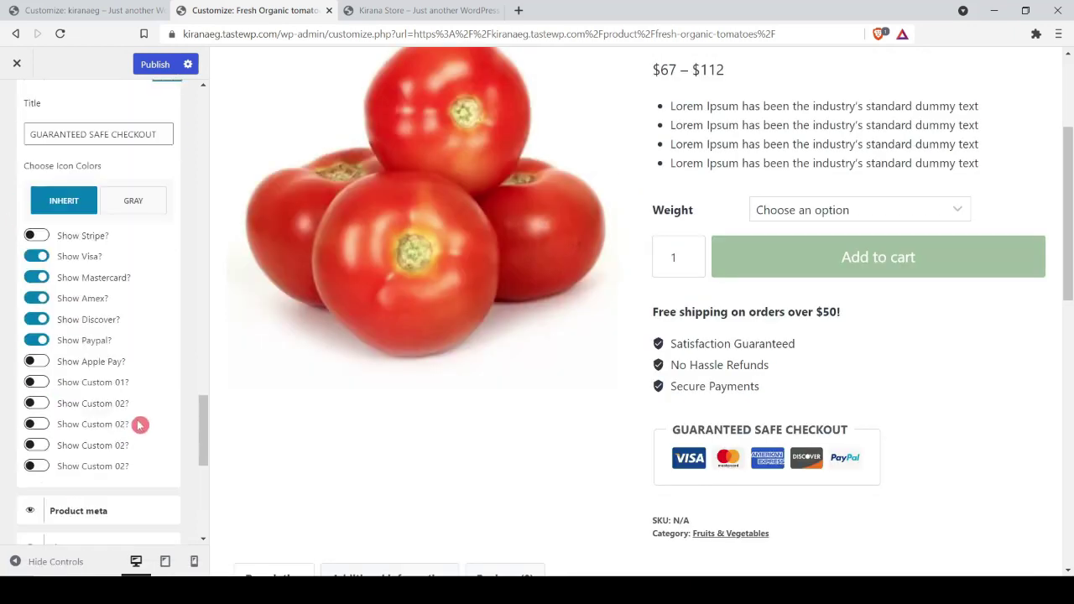
{"action": "scroll", "coordinate": [126, 411], "scroll_direction": "up", "scroll_amount": 3}
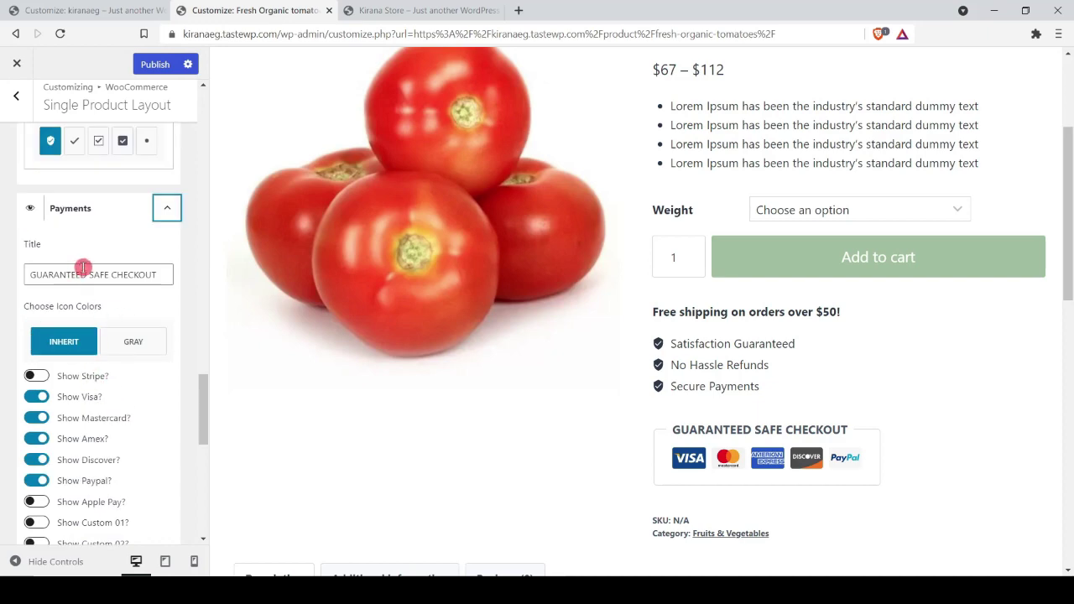
{"action": "left_click", "coordinate": [164, 214]}
Step: Hide the product meta (SKU and category)
{"action": "scroll", "coordinate": [731, 386], "scroll_direction": "down", "scroll_amount": 2}
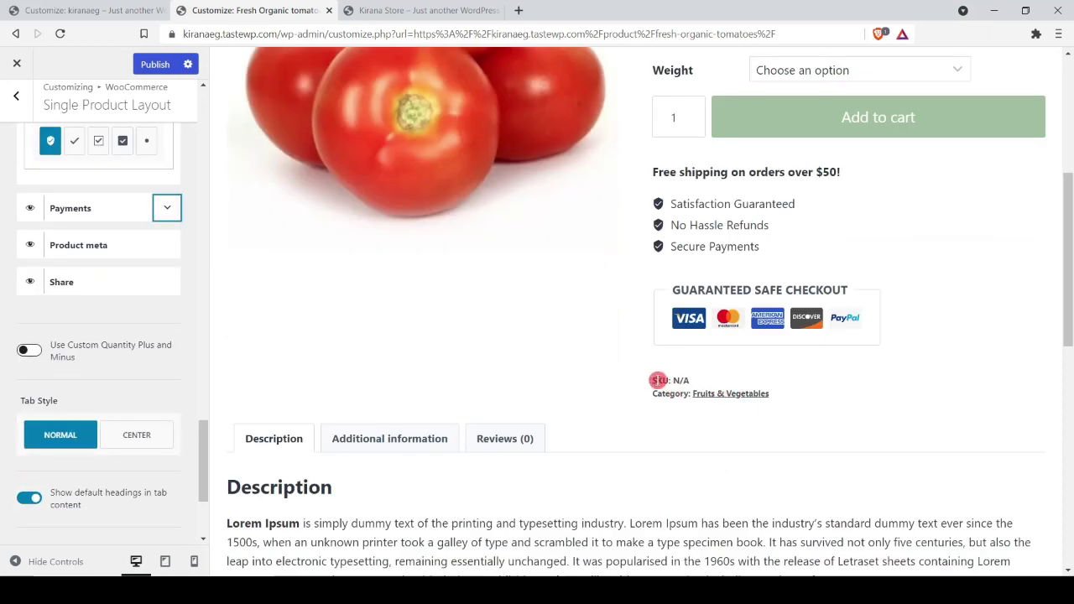
{"action": "left_click", "coordinate": [30, 244]}
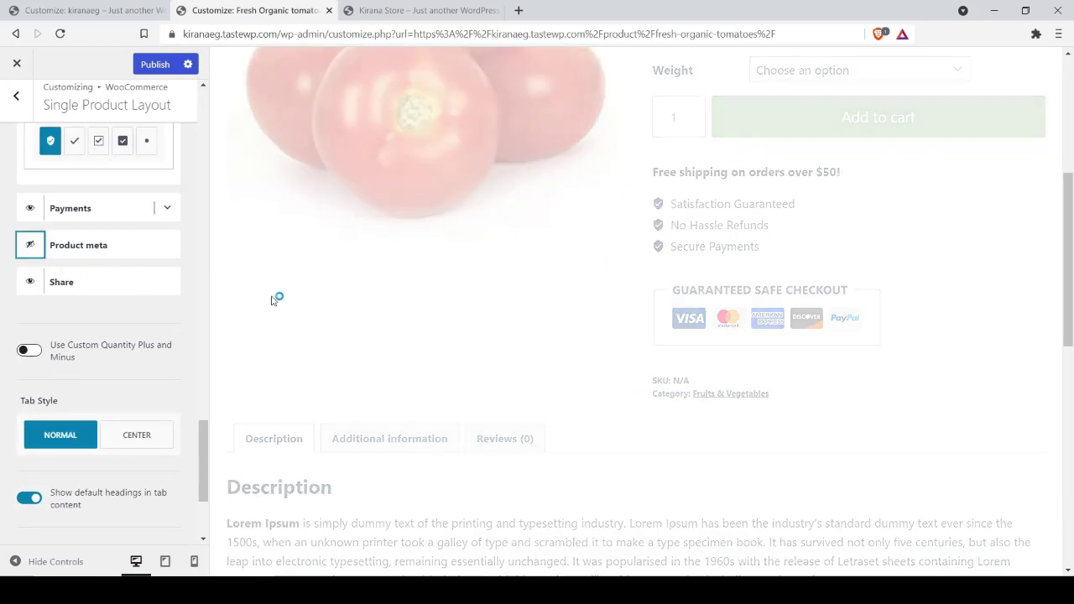
{"action": "scroll", "coordinate": [62, 308], "scroll_direction": "down", "scroll_amount": 3}
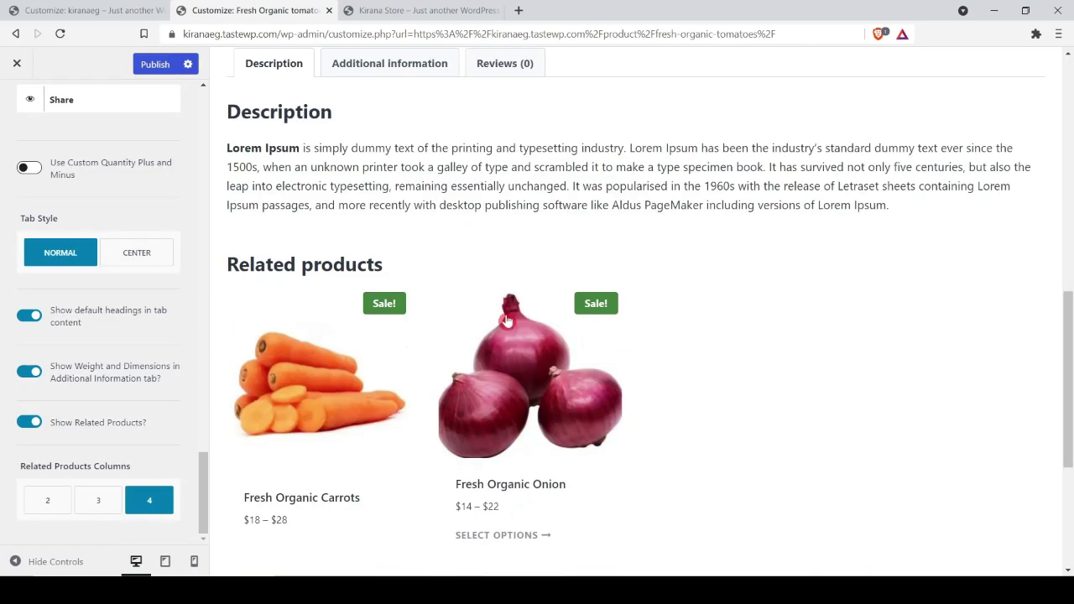
{"action": "scroll", "coordinate": [358, 287], "scroll_direction": "up", "scroll_amount": 2}
Step: Check the Description, Additional information and Reviews tabs in the preview
{"action": "left_click", "coordinate": [435, 217]}
{"action": "left_click", "coordinate": [478, 206]}
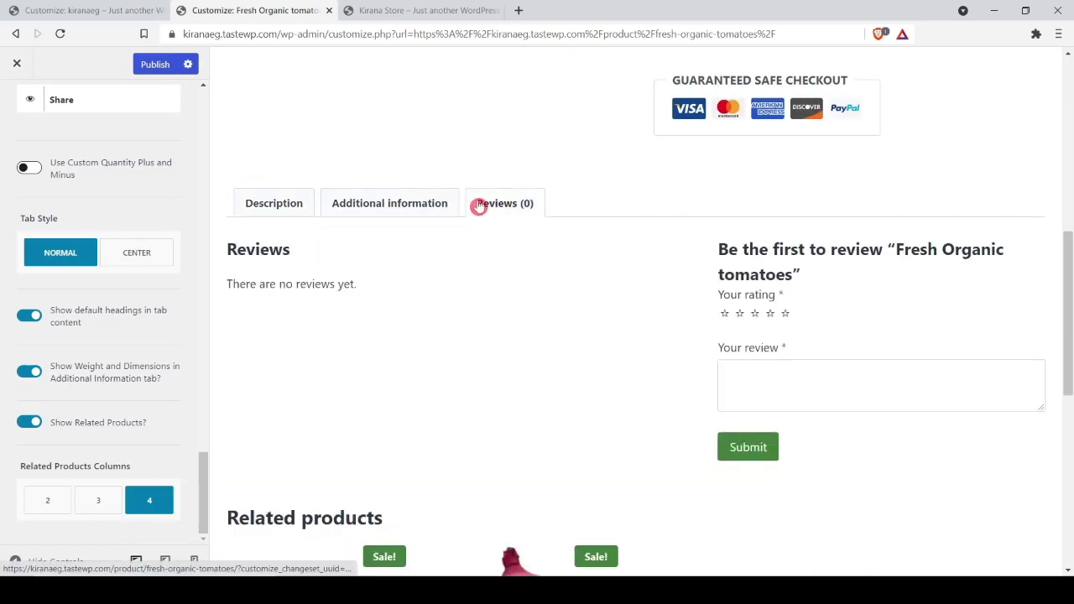
{"action": "left_click", "coordinate": [262, 205]}
{"action": "left_click", "coordinate": [517, 205]}
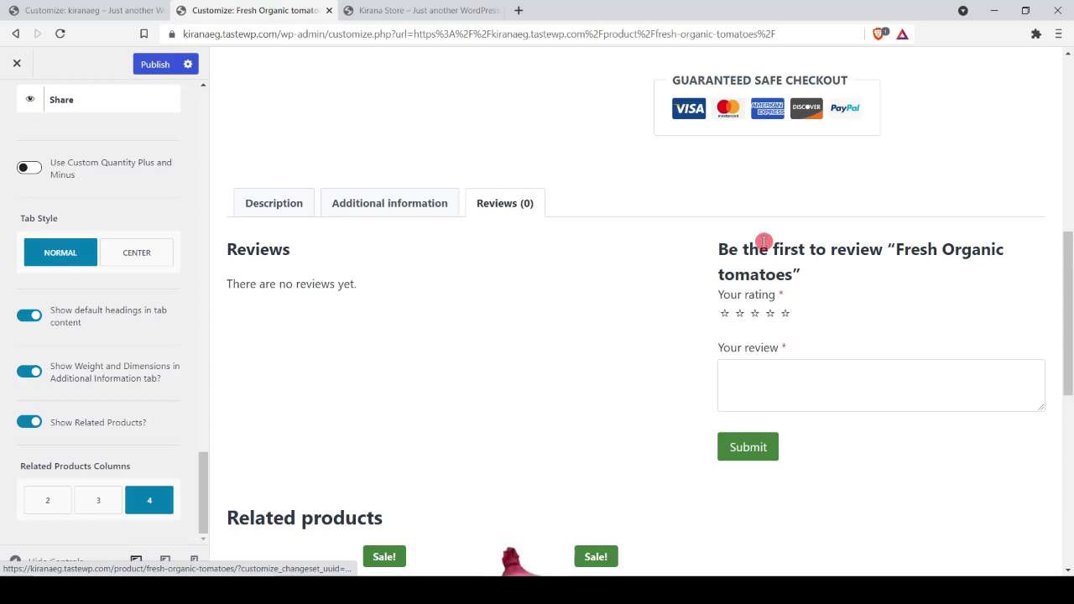
{"action": "left_click", "coordinate": [381, 212]}
{"action": "left_click", "coordinate": [271, 208]}
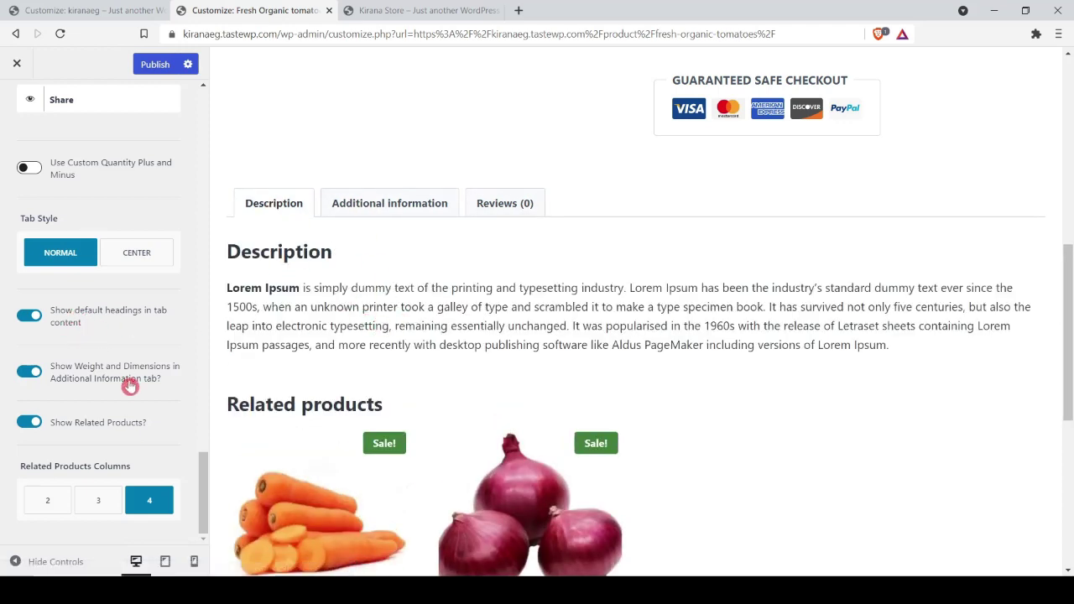
{"action": "scroll", "coordinate": [550, 357], "scroll_direction": "down", "scroll_amount": 2}
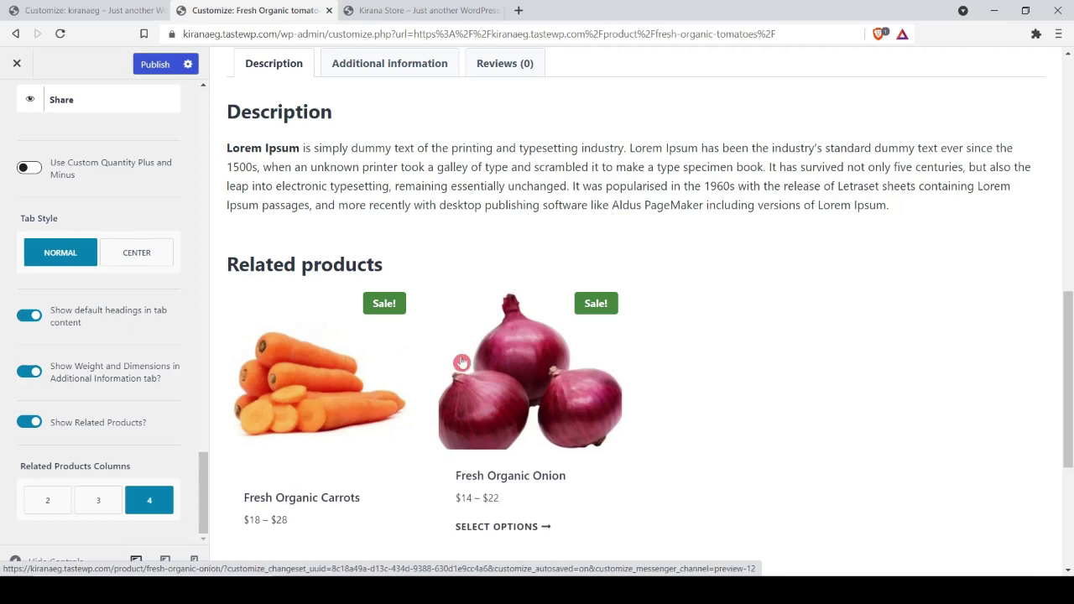
{"action": "scroll", "coordinate": [571, 384], "scroll_direction": "down", "scroll_amount": 12}
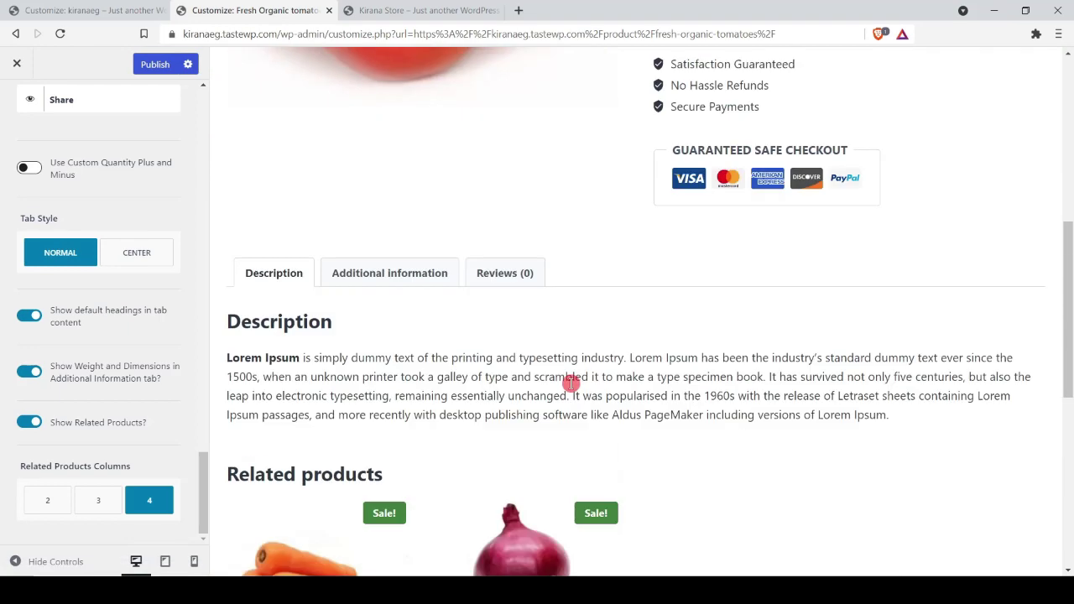
{"action": "scroll", "coordinate": [570, 389], "scroll_direction": "up", "scroll_amount": 3}
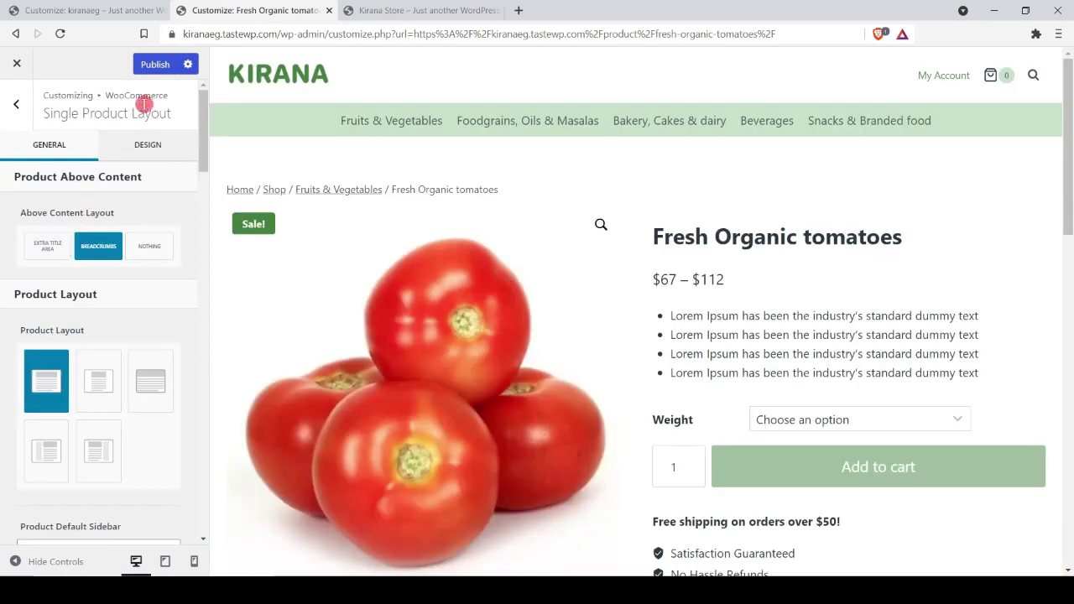
Step: Publish the changes and preview the Fruits & Vegetables category page
{"action": "left_click", "coordinate": [152, 64]}
{"action": "scroll", "coordinate": [739, 338], "scroll_direction": "down", "scroll_amount": 6}
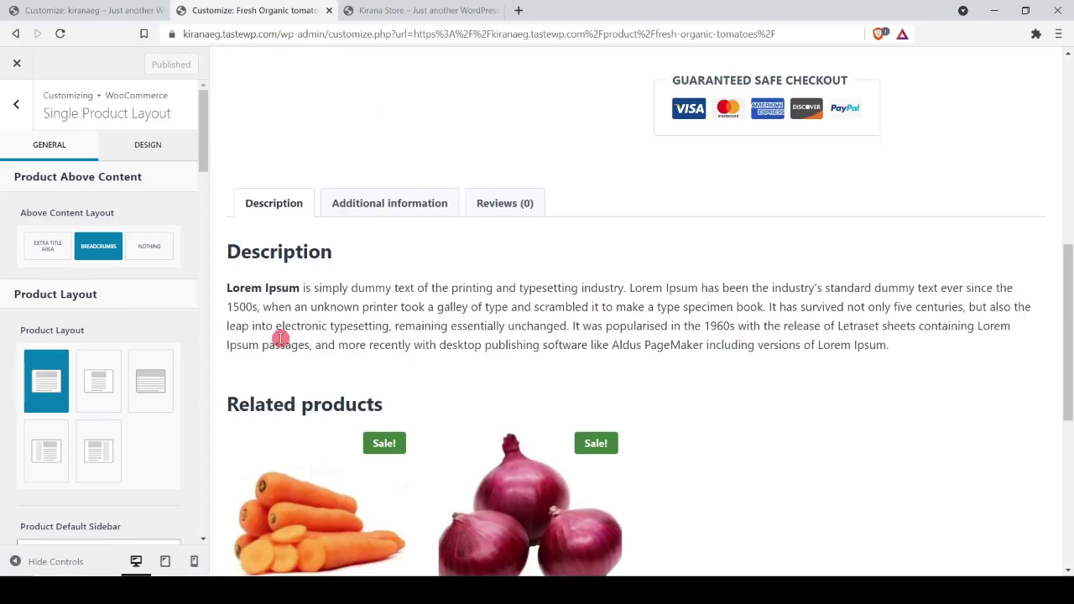
{"action": "scroll", "coordinate": [281, 338], "scroll_direction": "up", "scroll_amount": 6}
{"action": "left_click", "coordinate": [16, 103]}
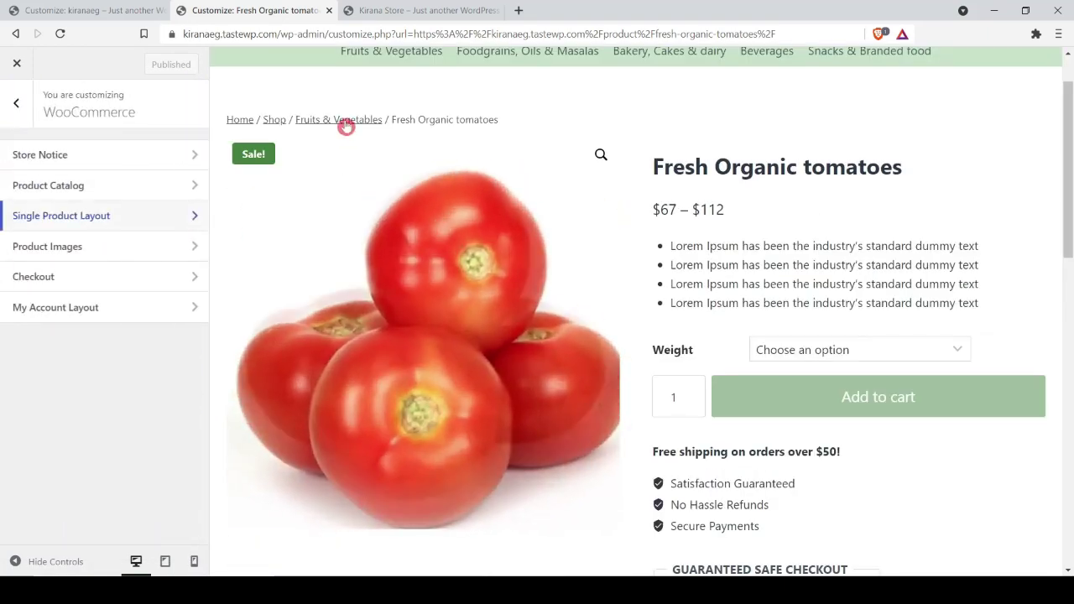
{"action": "left_click", "coordinate": [351, 120]}
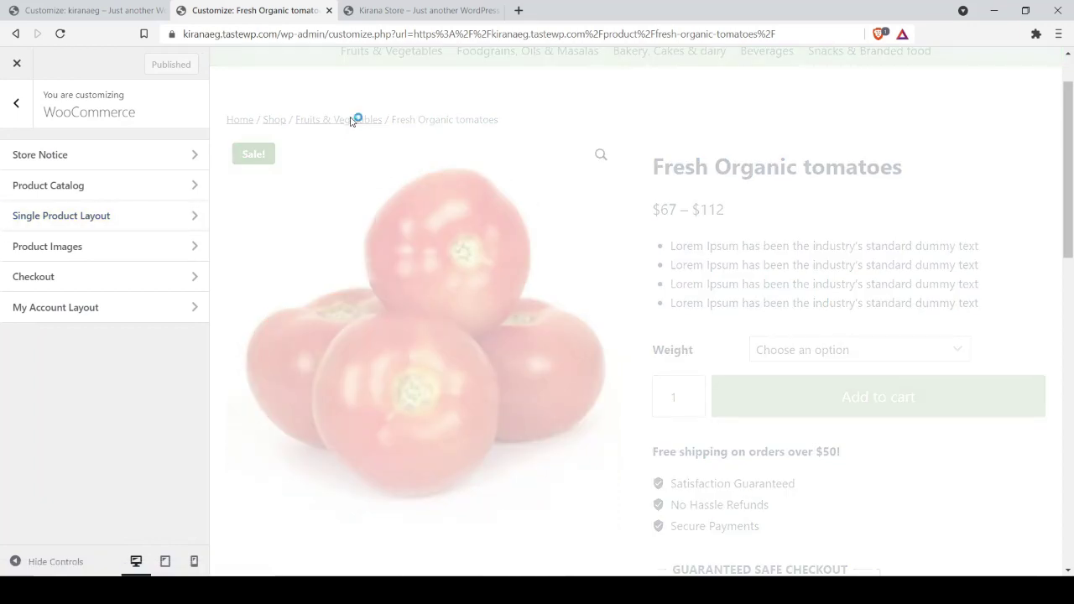
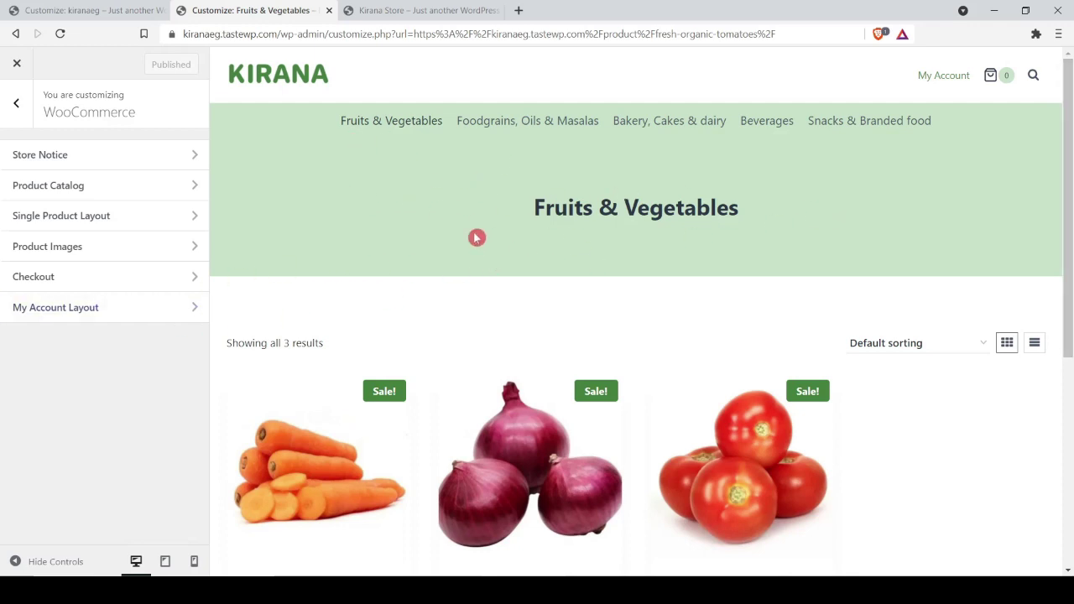
Step: In WooCommerce > Product Catalog, toggle 'Show Archive Title?' off and back on
{"action": "left_click_drag", "start_coordinate": [477, 212], "coordinate": [845, 217]}
{"action": "scroll", "coordinate": [844, 217], "scroll_direction": "down", "scroll_amount": 4}
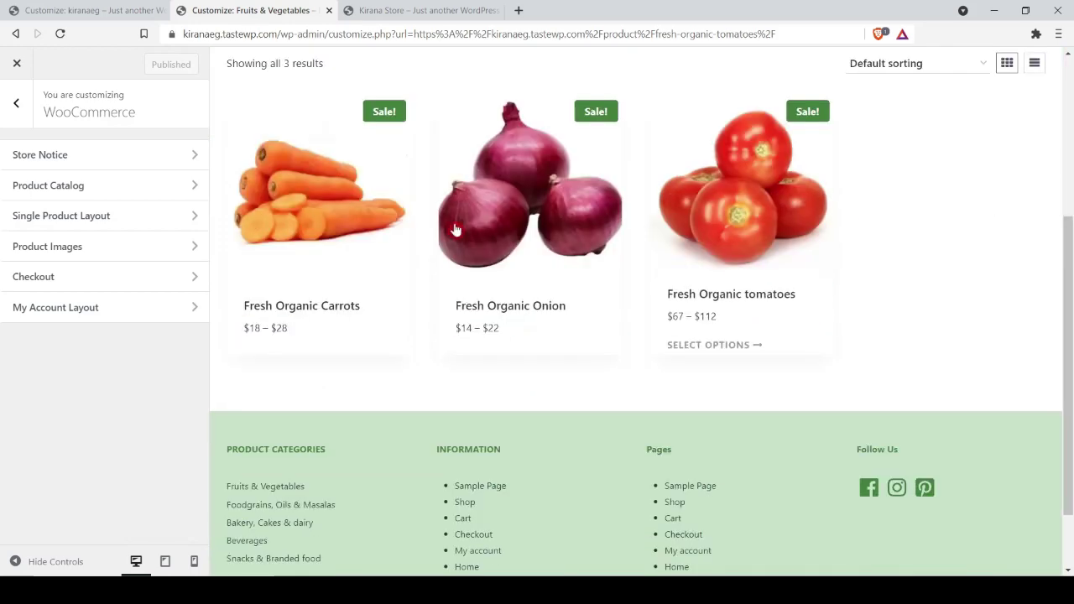
{"action": "scroll", "coordinate": [961, 298], "scroll_direction": "up", "scroll_amount": 3}
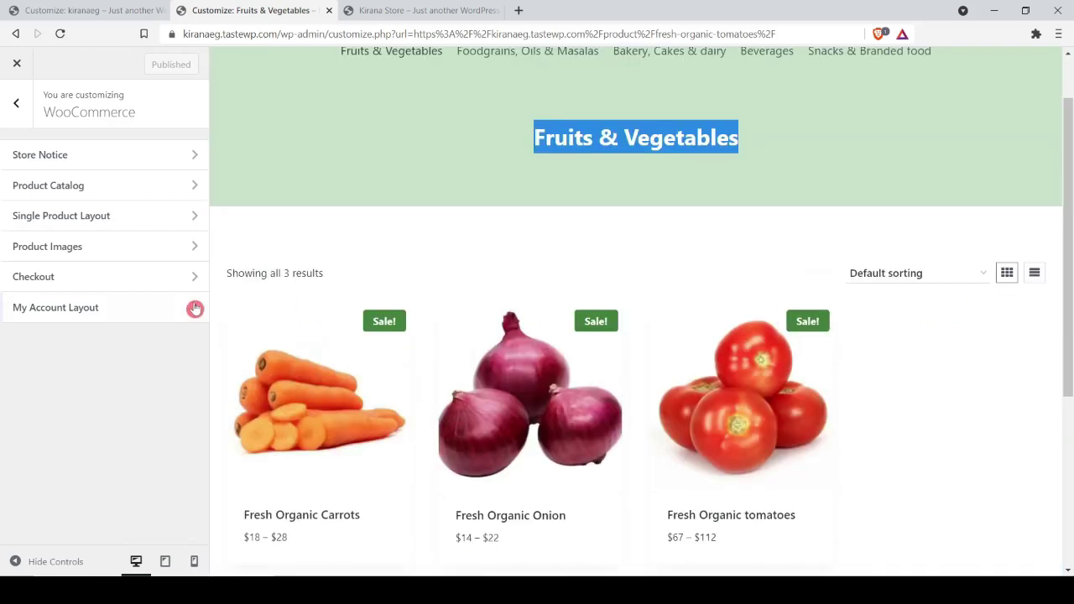
{"action": "left_click", "coordinate": [100, 186]}
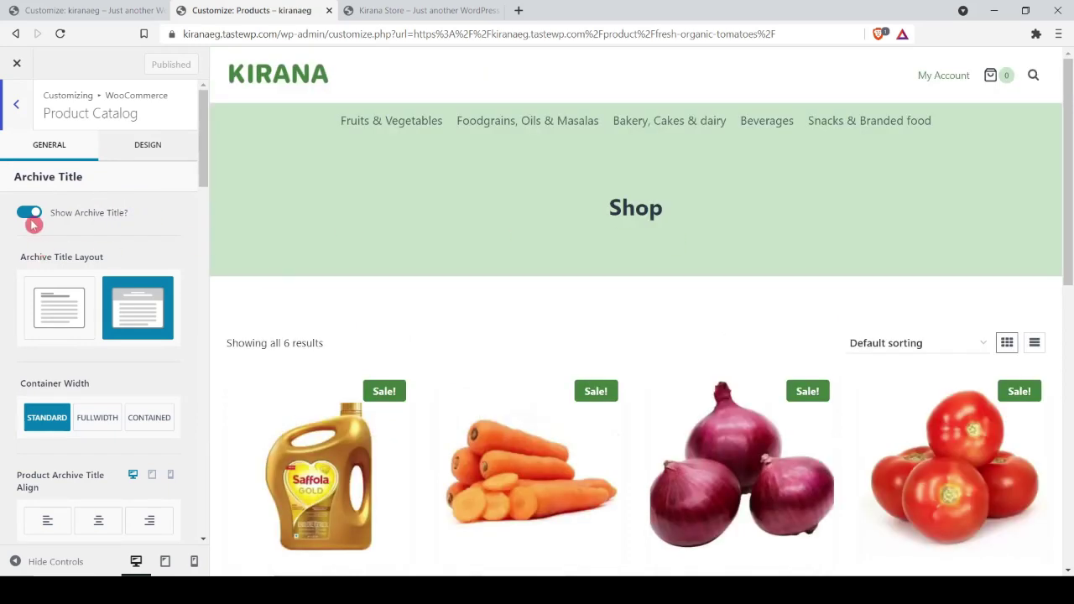
{"action": "left_click", "coordinate": [32, 221]}
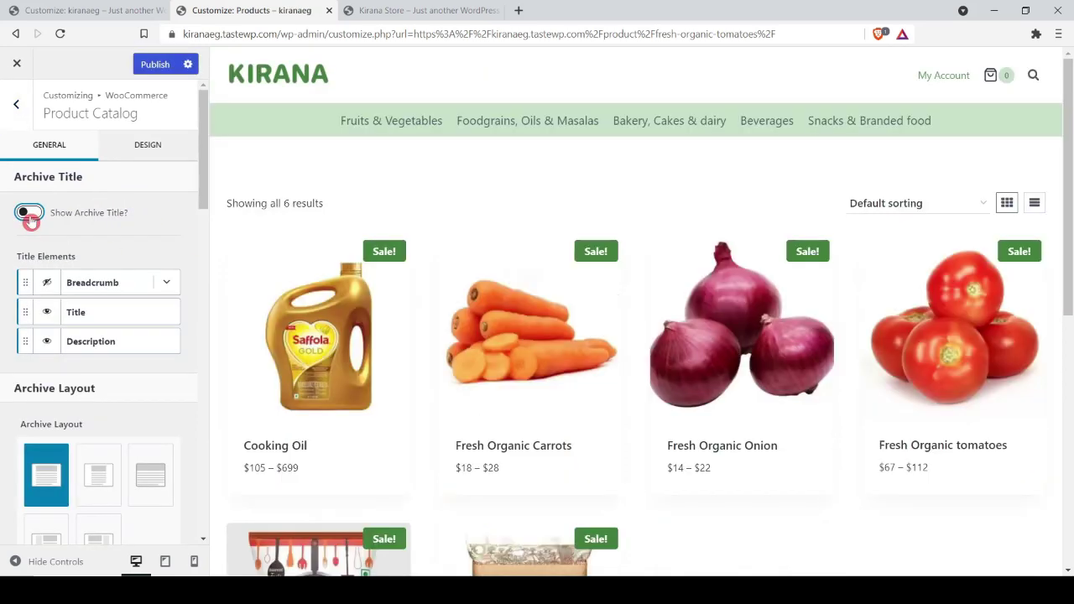
{"action": "left_click", "coordinate": [29, 214]}
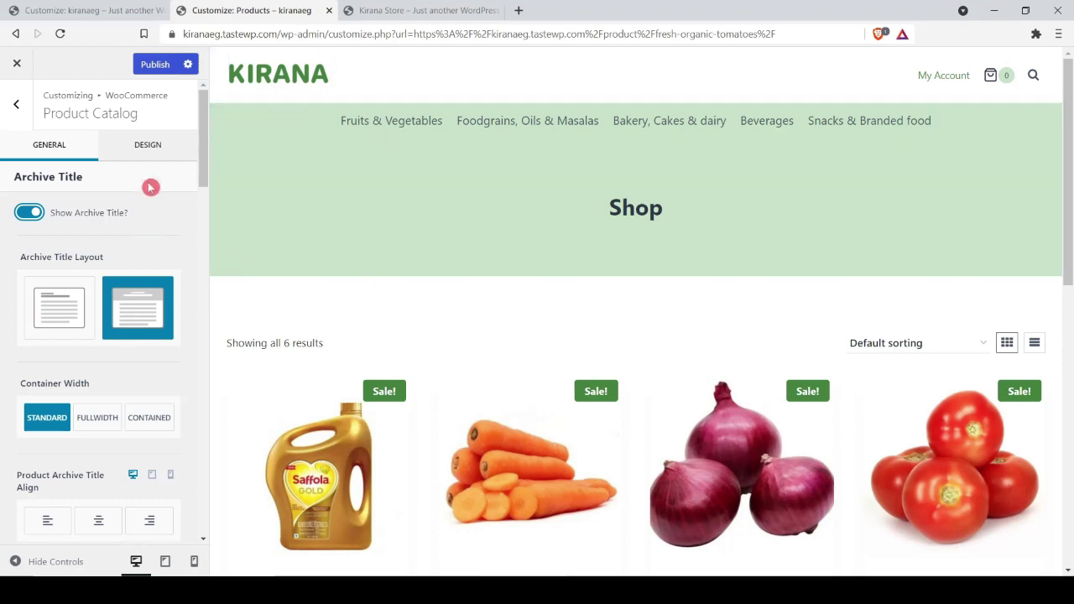
Step: Try light green C7E1C7 for the Archive Title Background, then settle on palette swatch F7FAFC
{"action": "left_click", "coordinate": [165, 154]}
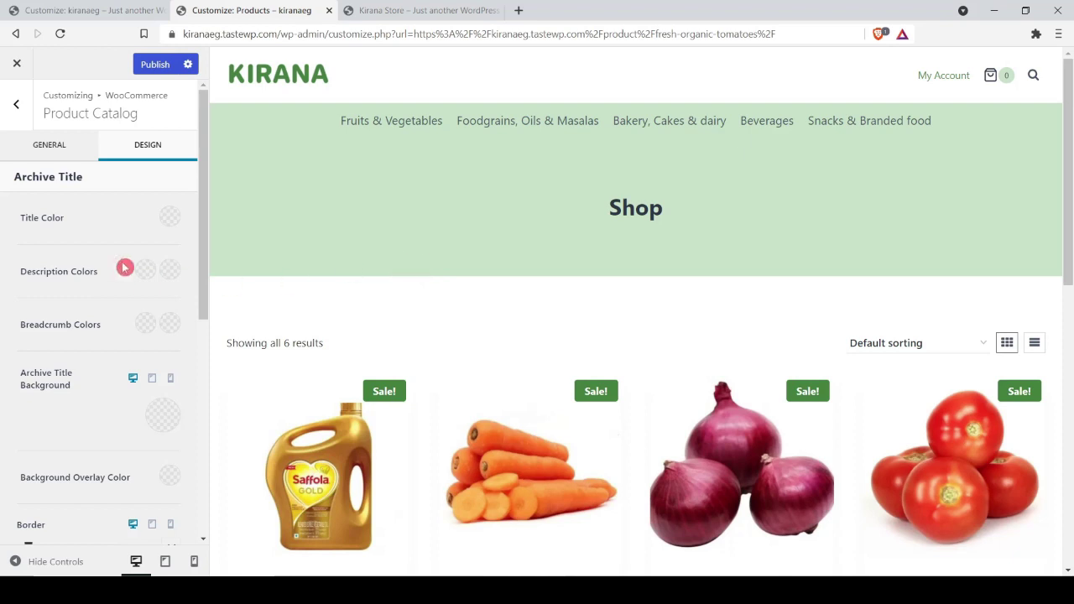
{"action": "left_click", "coordinate": [163, 414]}
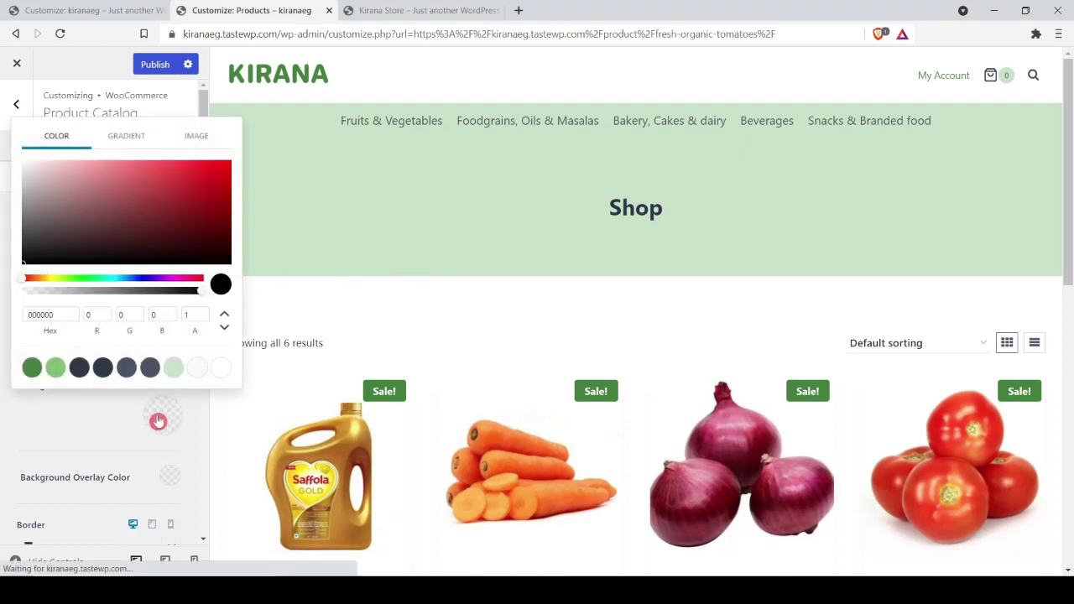
{"action": "left_click", "coordinate": [174, 369]}
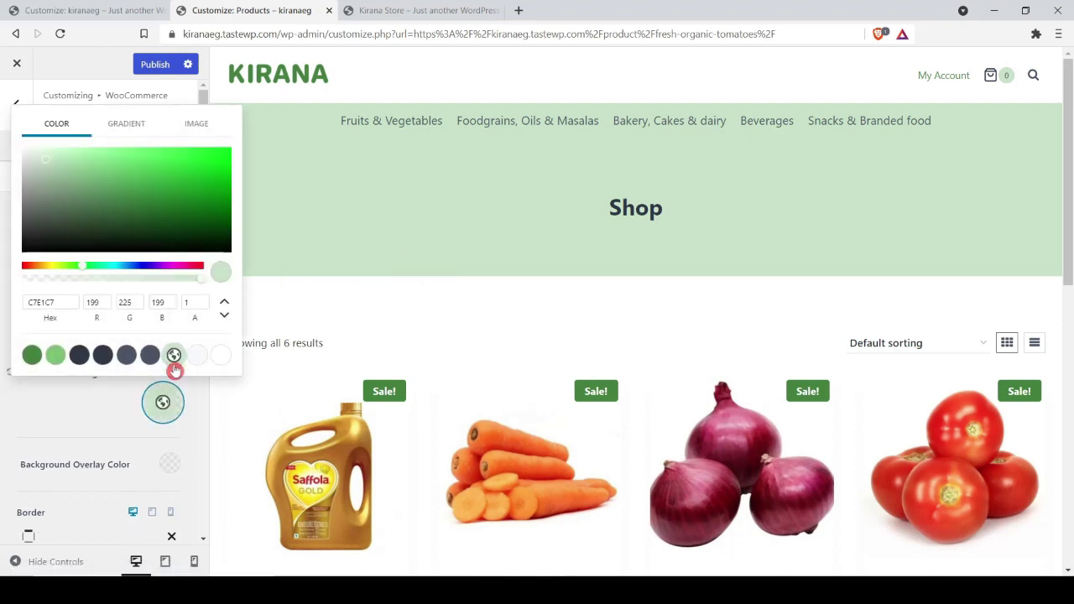
{"action": "left_click", "coordinate": [34, 156]}
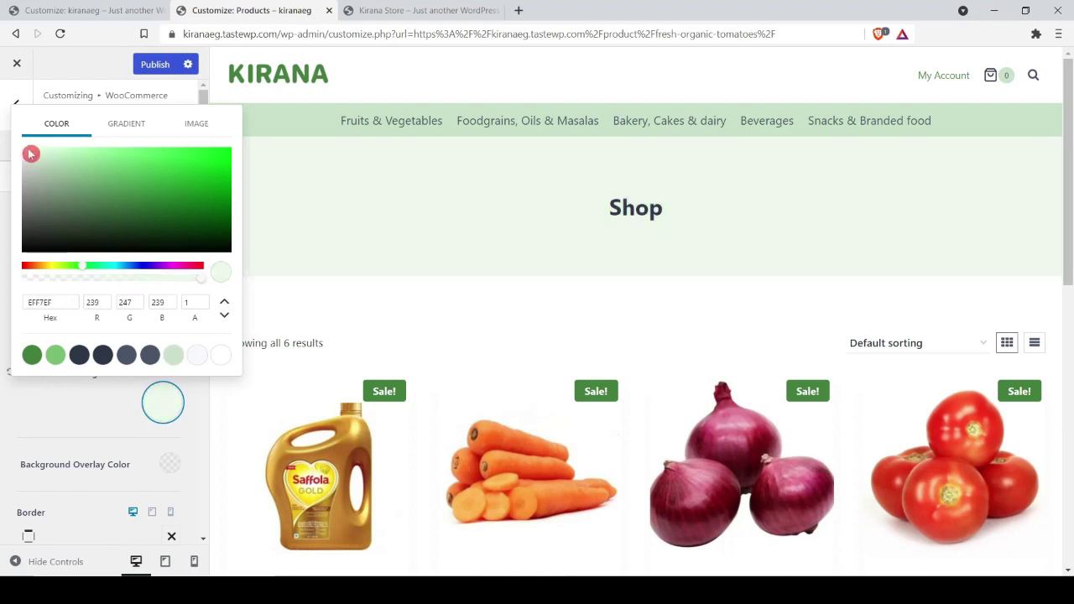
{"action": "left_click_drag", "start_coordinate": [29, 154], "coordinate": [28, 153]}
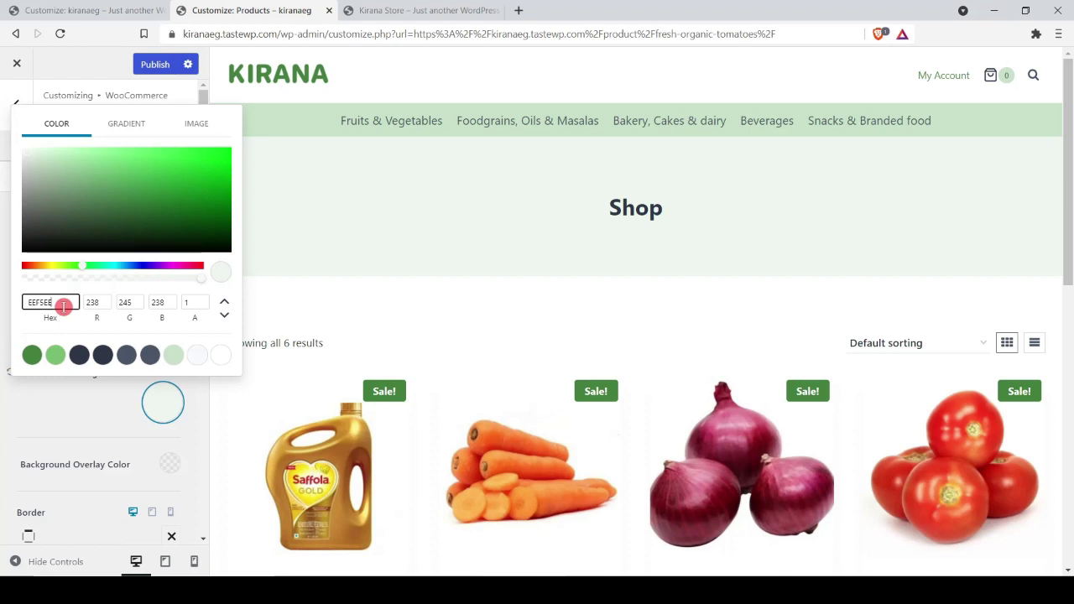
{"action": "left_click", "coordinate": [197, 355]}
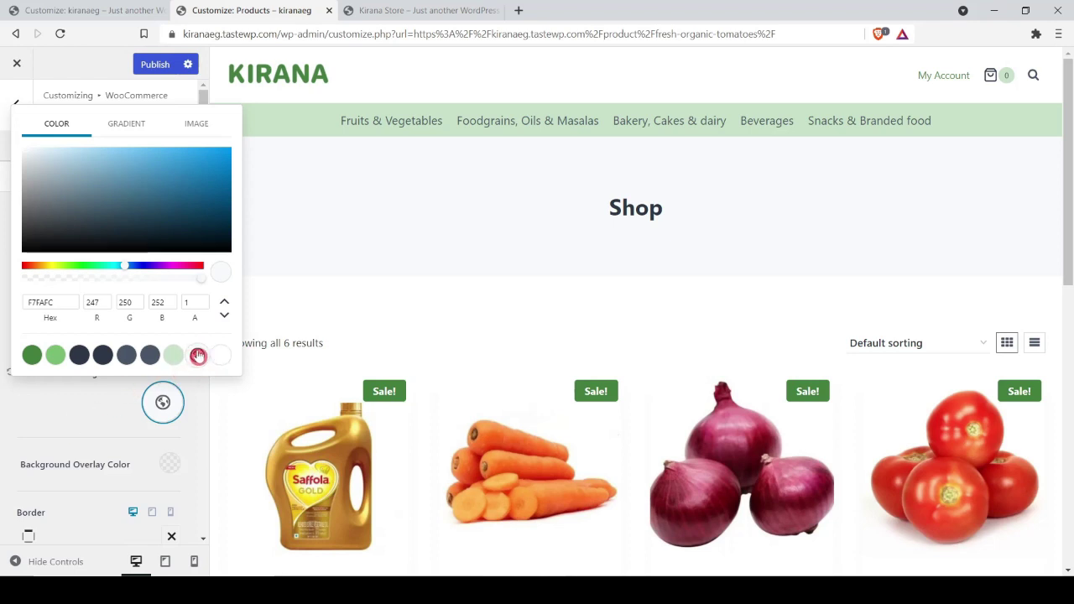
{"action": "left_click", "coordinate": [18, 108]}
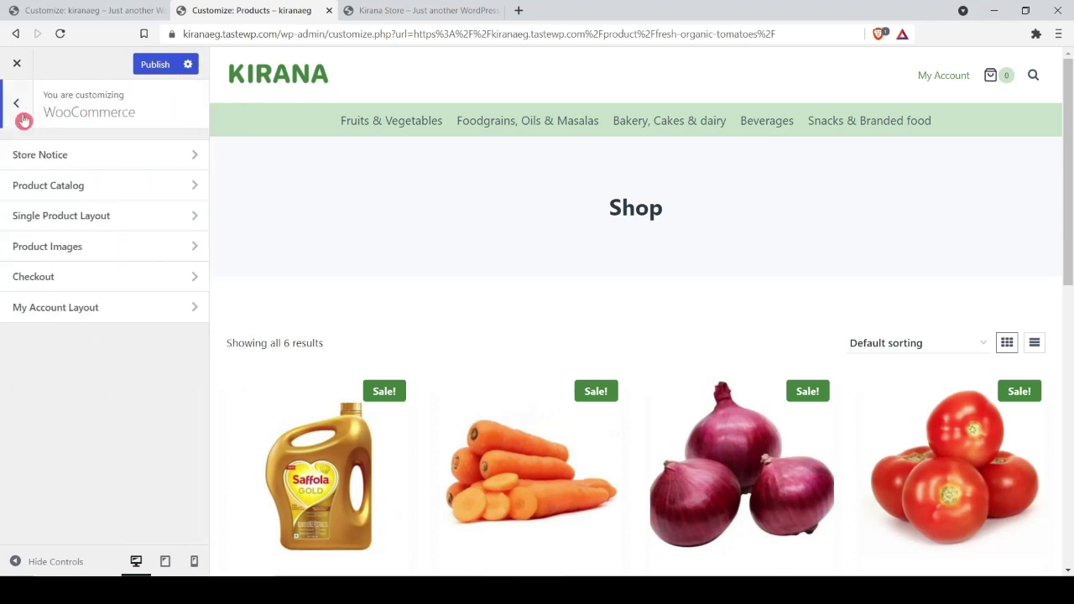
Step: Under General > Colors, change the eighth Global Palette colour from F7FAFC to EEF5EE
{"action": "left_click", "coordinate": [21, 113]}
{"action": "left_click", "coordinate": [55, 199]}
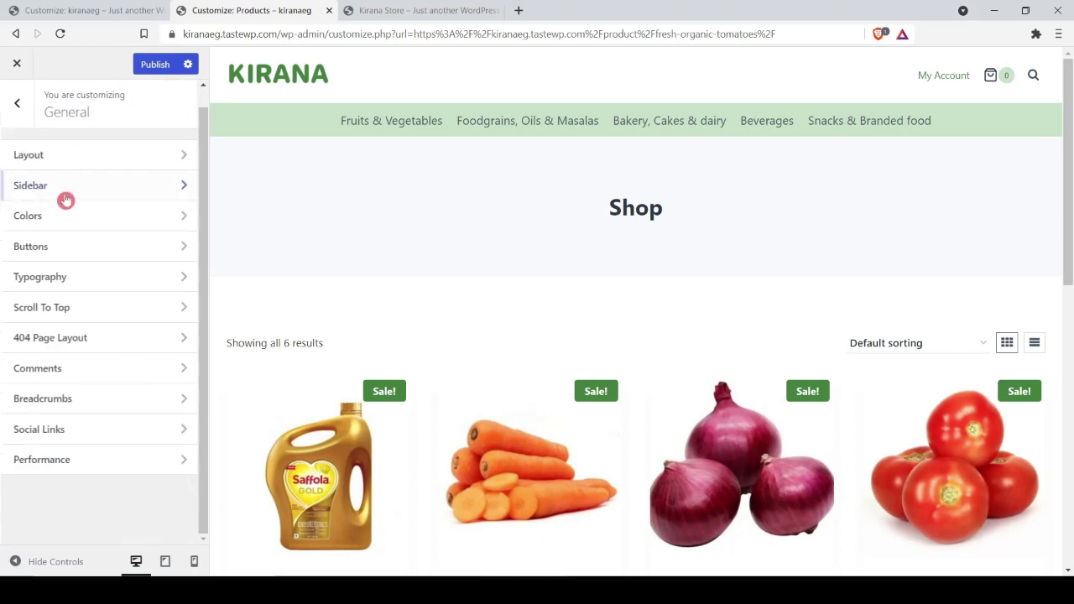
{"action": "left_click", "coordinate": [68, 217]}
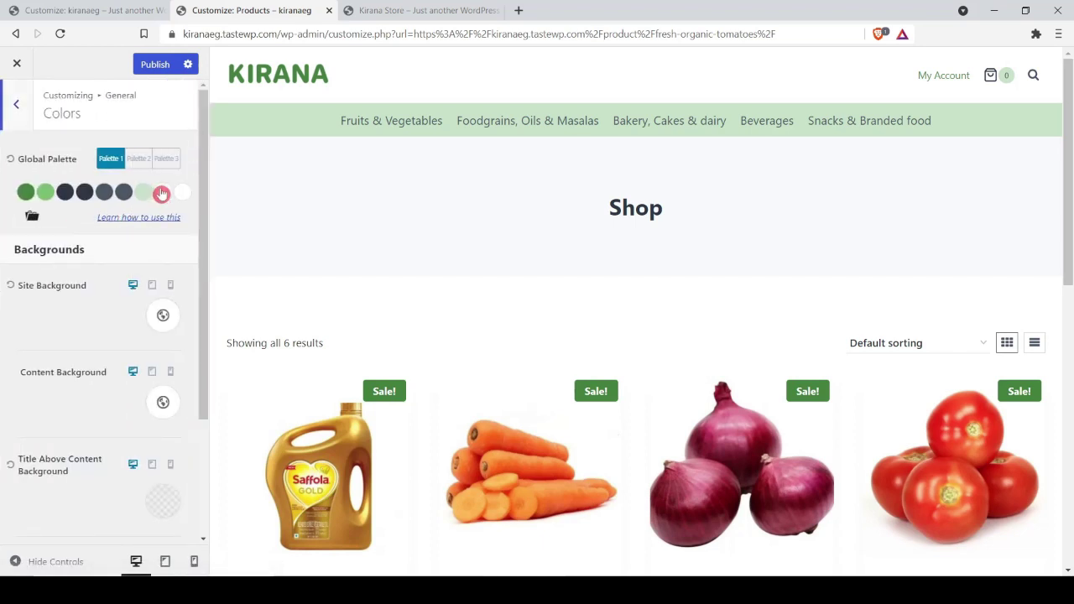
{"action": "left_click", "coordinate": [163, 192]}
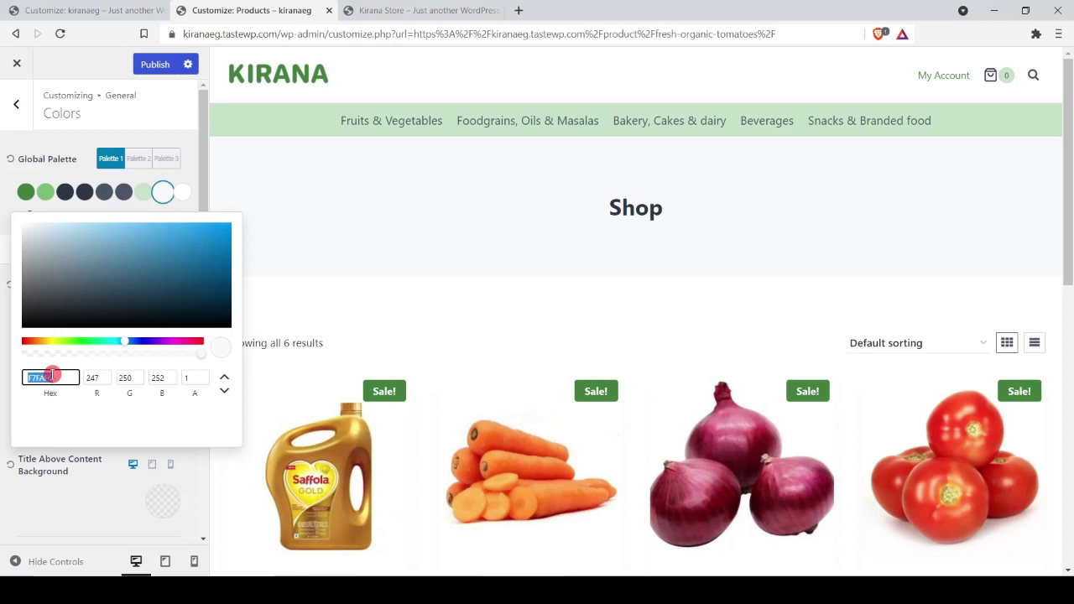
{"action": "type", "text": "EEF5EE"}
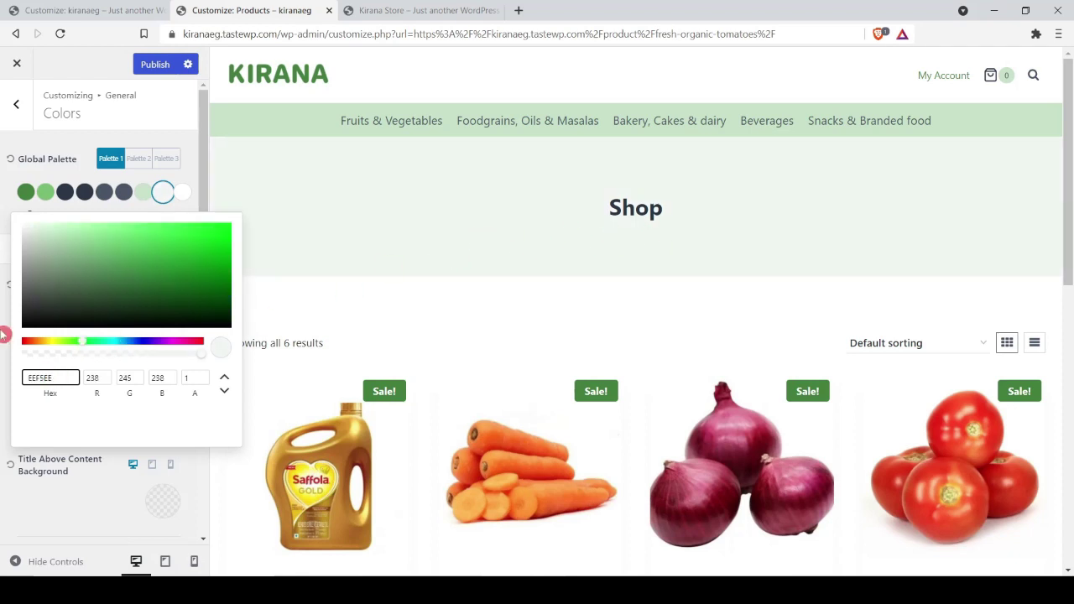
{"action": "left_click", "coordinate": [5, 335]}
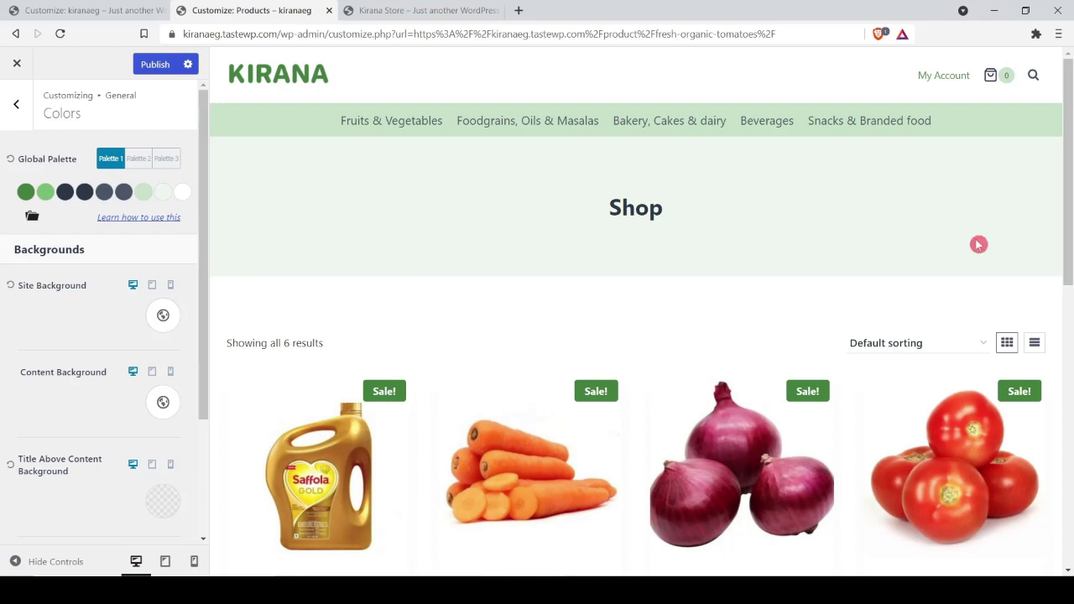
{"action": "left_click", "coordinate": [16, 103]}
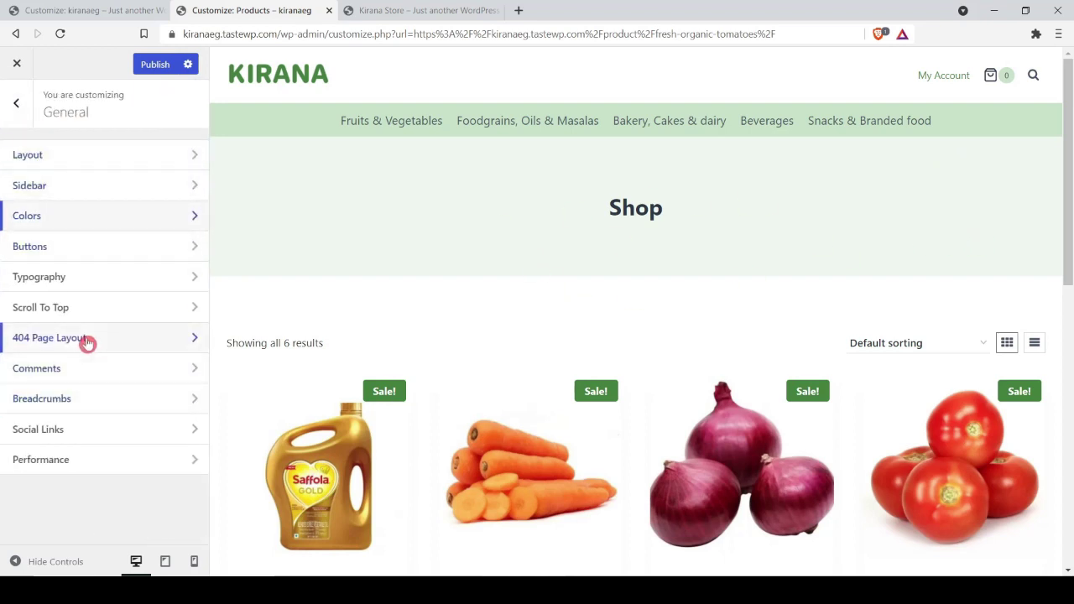
{"action": "key", "text": "Escape"}
Step: Look over the Product Catalog and Archive Layout options, then publish the Customizer changes
{"action": "left_click", "coordinate": [53, 498]}
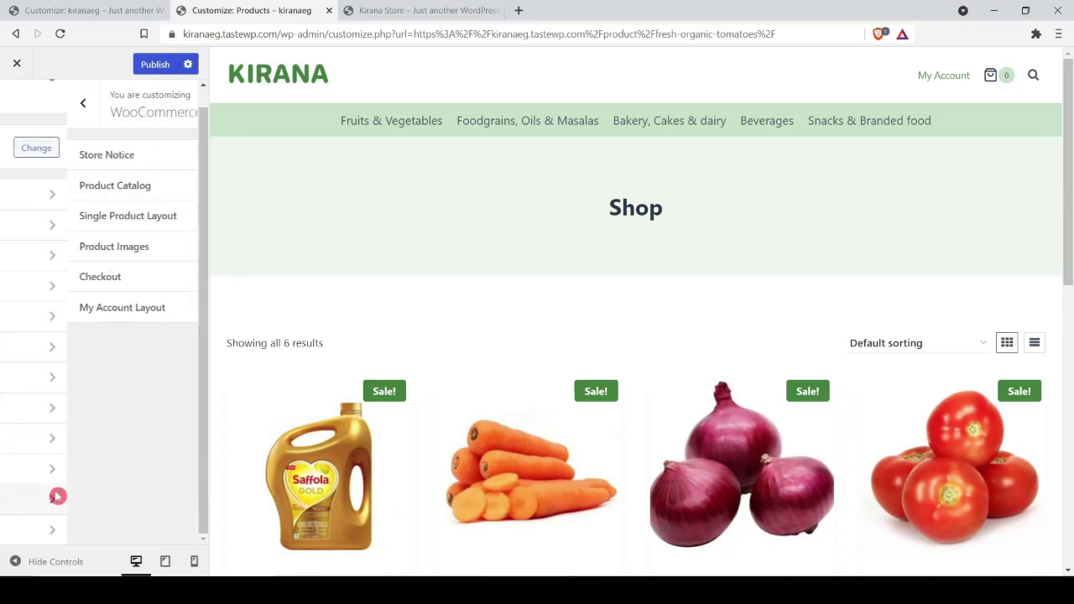
{"action": "left_click", "coordinate": [61, 193]}
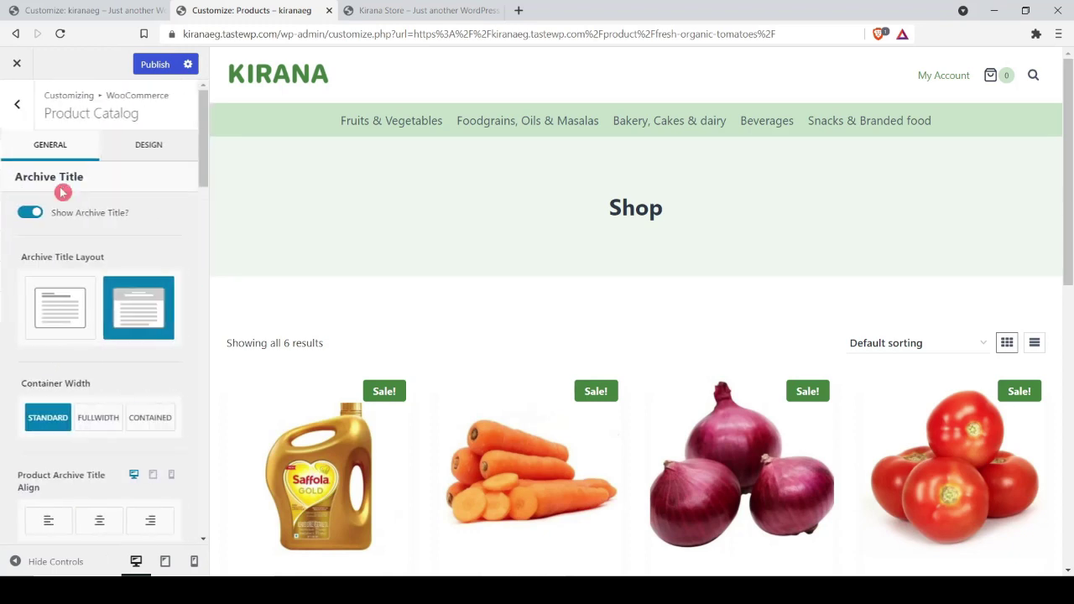
{"action": "scroll", "coordinate": [12, 350], "scroll_direction": "down", "scroll_amount": 2}
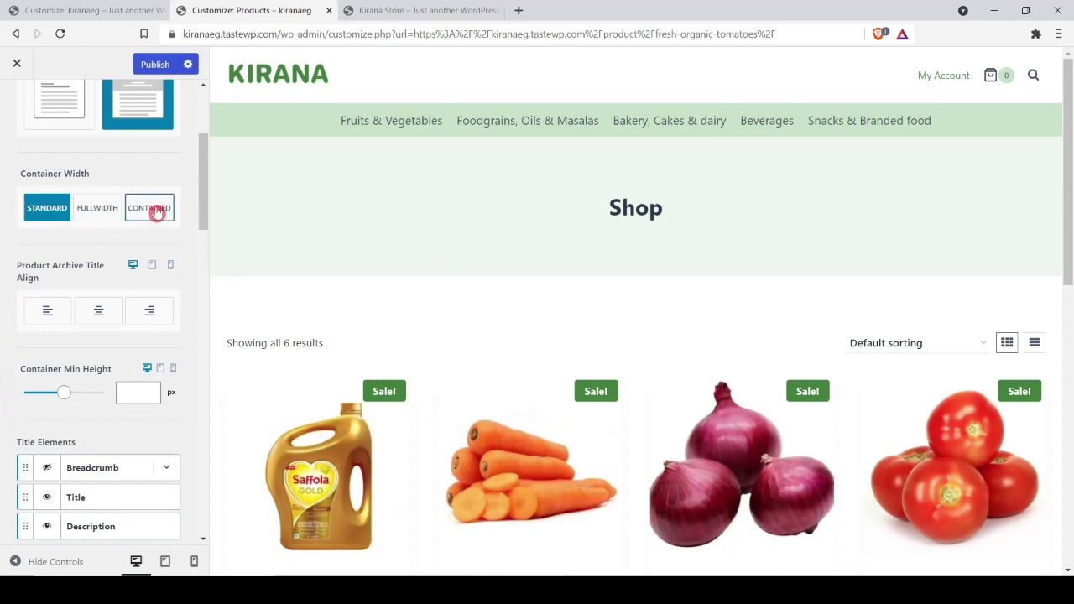
{"action": "scroll", "coordinate": [147, 265], "scroll_direction": "down", "scroll_amount": 2}
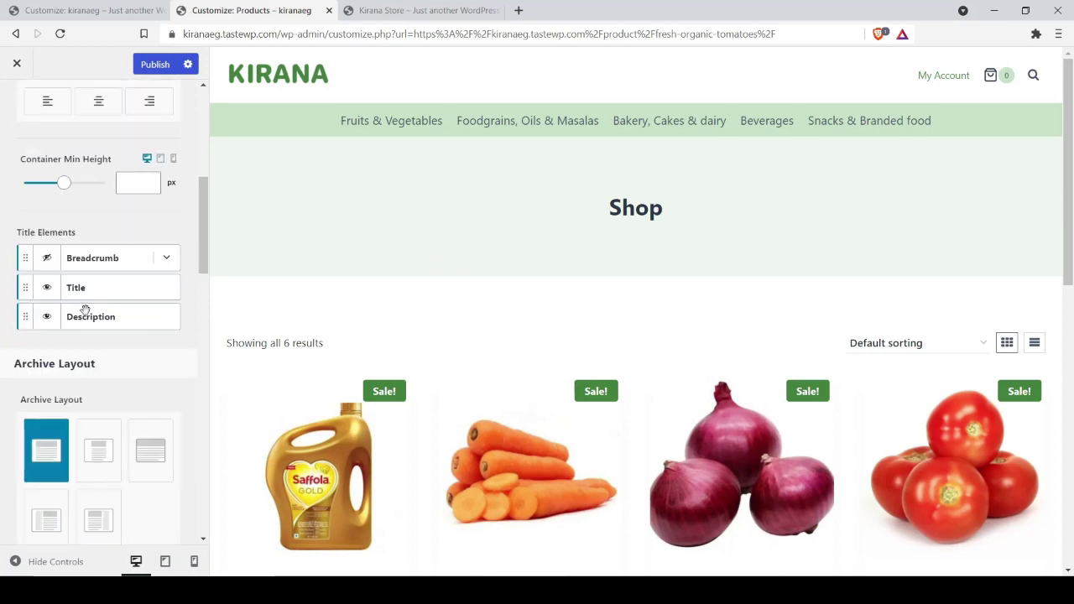
{"action": "scroll", "coordinate": [134, 382], "scroll_direction": "down", "scroll_amount": 2}
{"action": "scroll", "coordinate": [516, 301], "scroll_direction": "down", "scroll_amount": 6}
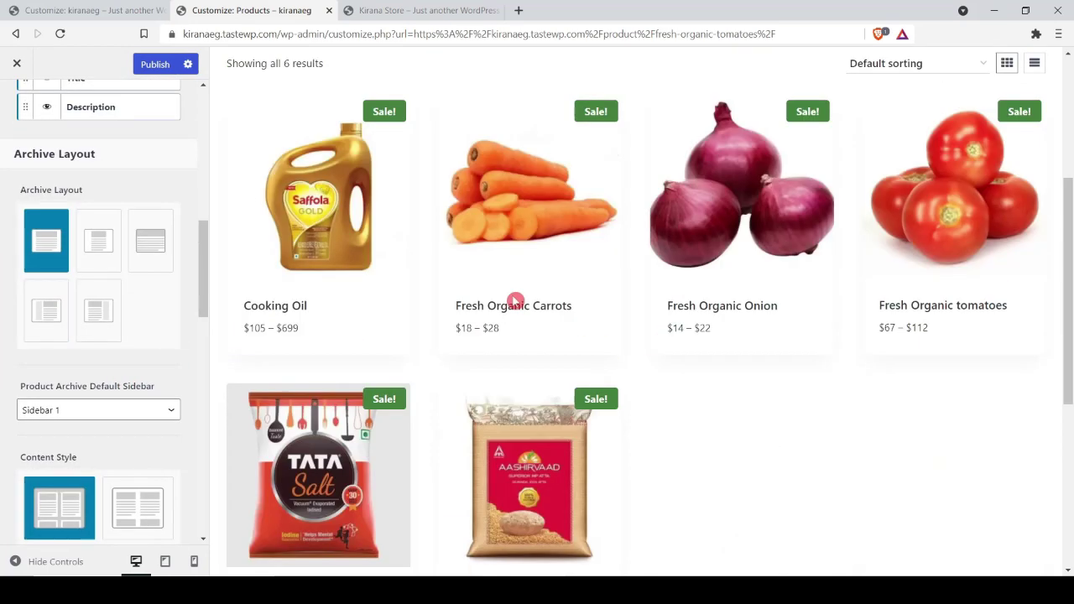
{"action": "scroll", "coordinate": [517, 301], "scroll_direction": "up", "scroll_amount": 4}
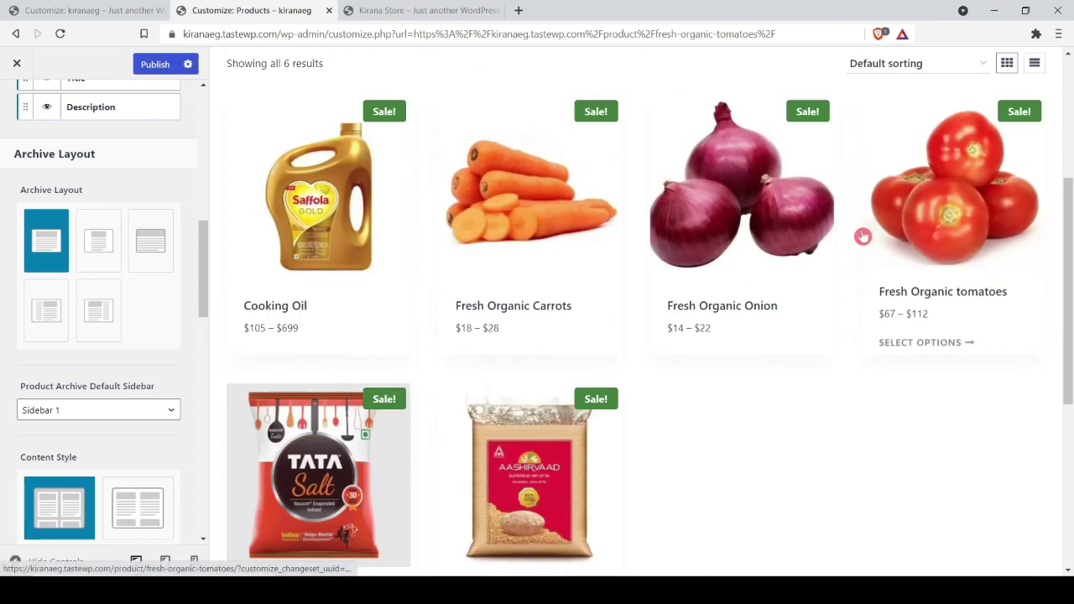
{"action": "scroll", "coordinate": [349, 205], "scroll_direction": "up", "scroll_amount": 2}
{"action": "scroll", "coordinate": [680, 185], "scroll_direction": "up", "scroll_amount": 1}
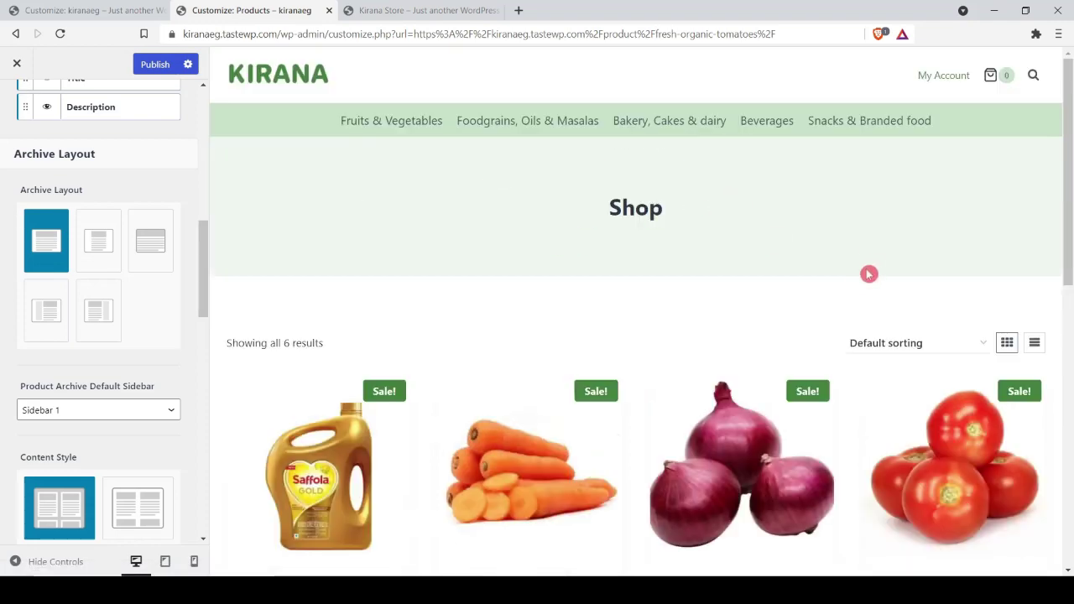
{"action": "scroll", "coordinate": [25, 340], "scroll_direction": "down", "scroll_amount": 3}
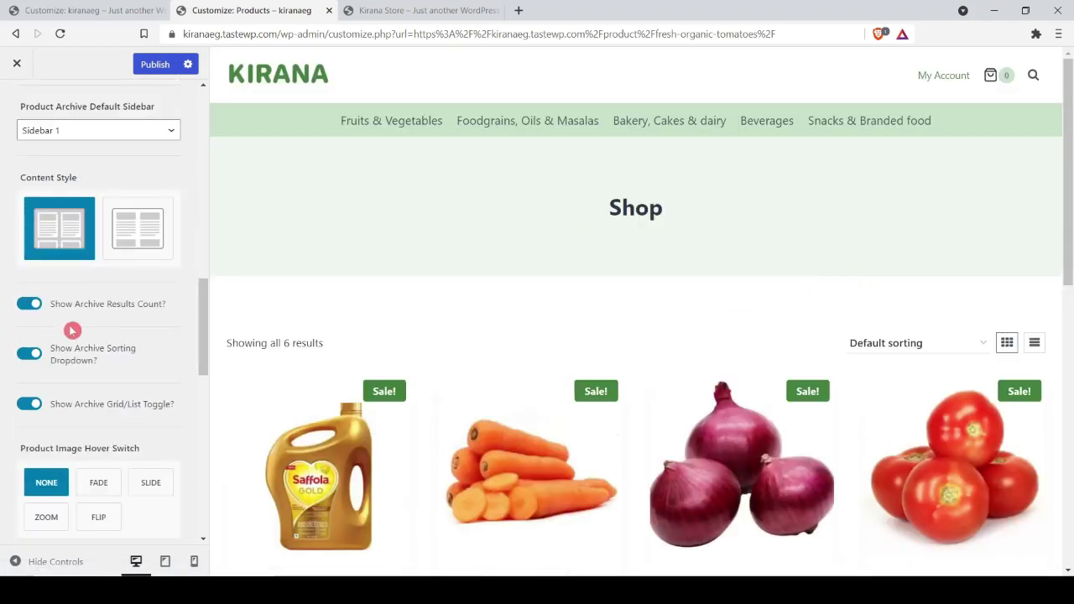
{"action": "scroll", "coordinate": [72, 330], "scroll_direction": "down", "scroll_amount": 4}
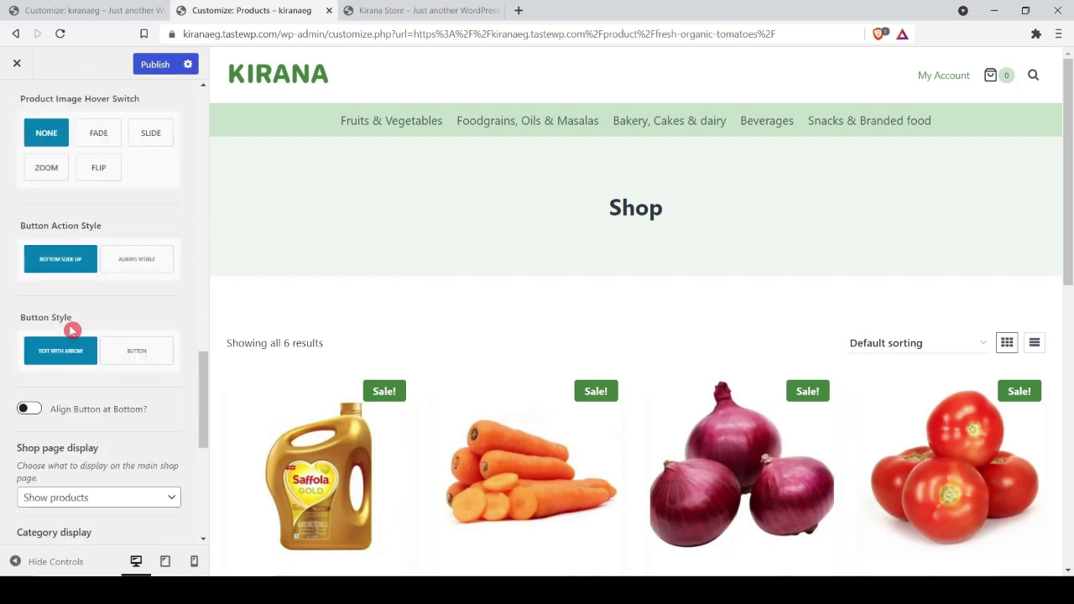
{"action": "scroll", "coordinate": [74, 331], "scroll_direction": "down", "scroll_amount": 5}
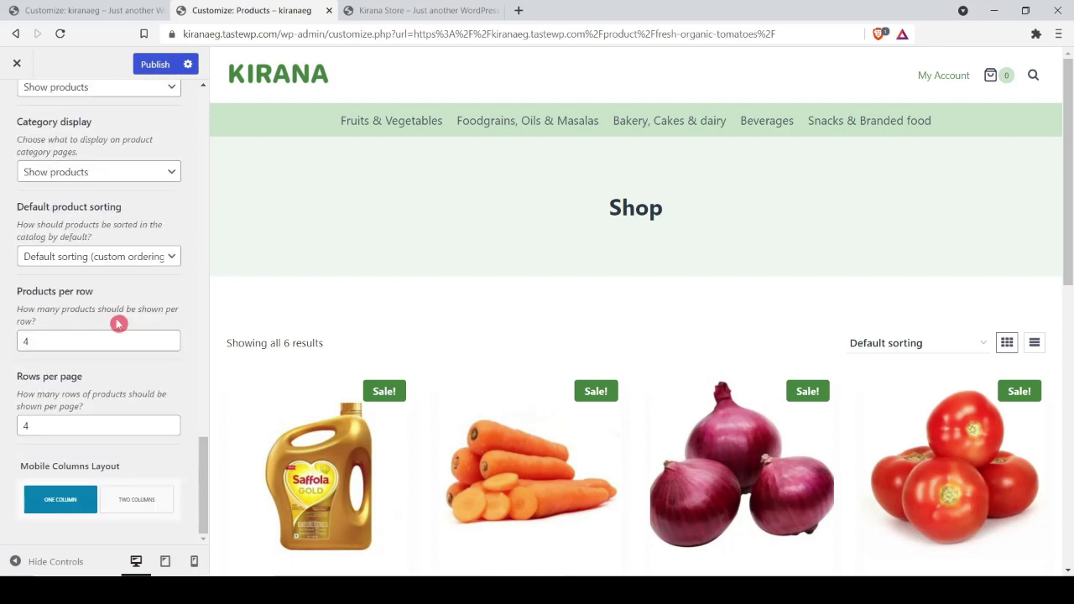
{"action": "left_click", "coordinate": [159, 64]}
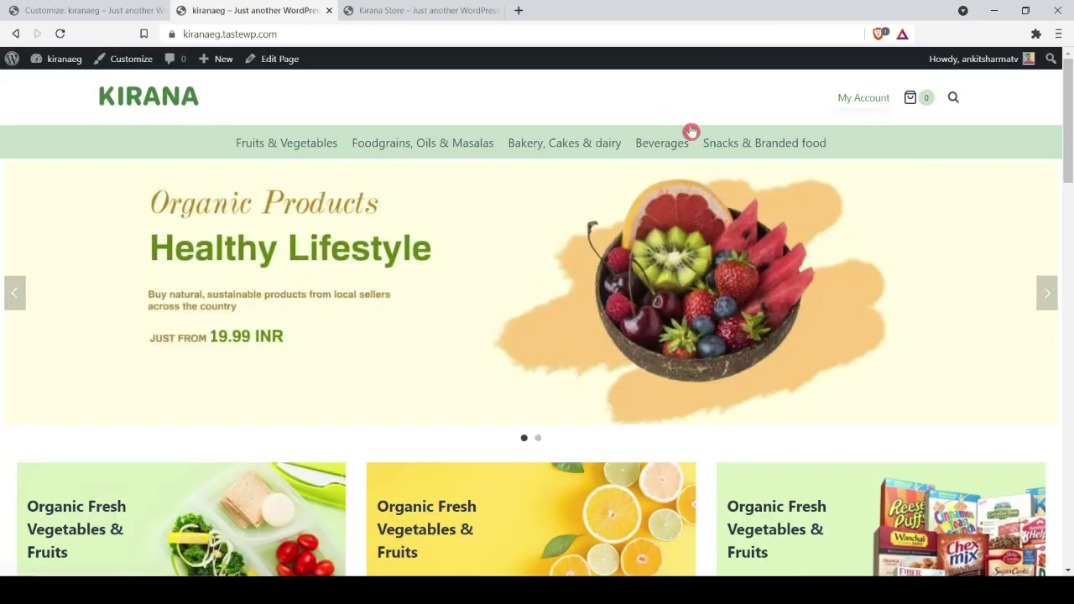
Step: Add four Fresh Organic tomatoes at 1 KG weight to the cart, then view the cart
{"action": "scroll", "coordinate": [475, 365], "scroll_direction": "down", "scroll_amount": 5}
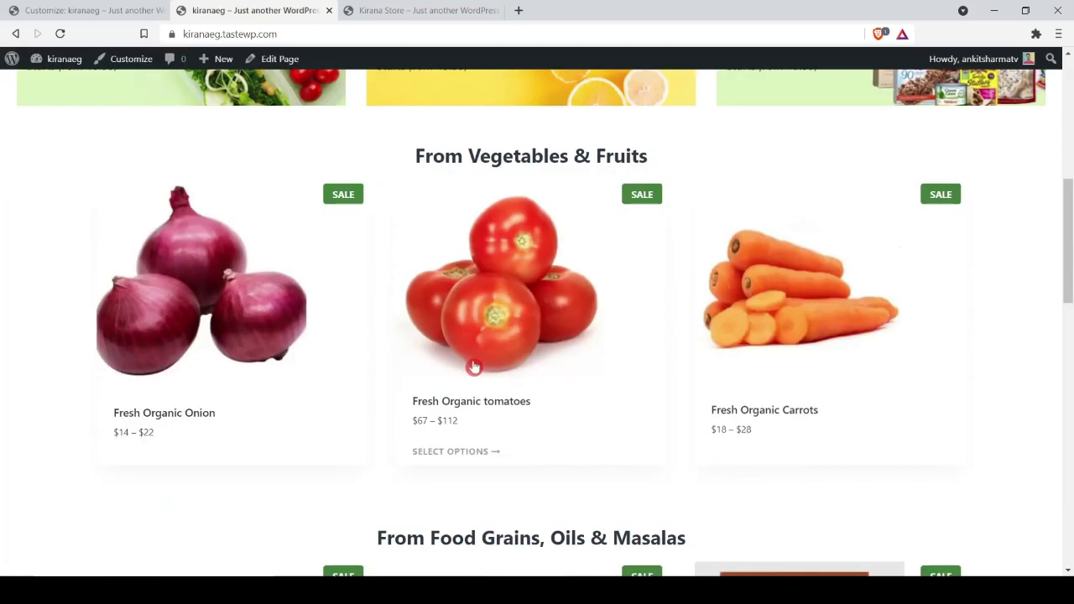
{"action": "left_click", "coordinate": [517, 292]}
{"action": "left_click", "coordinate": [760, 445]}
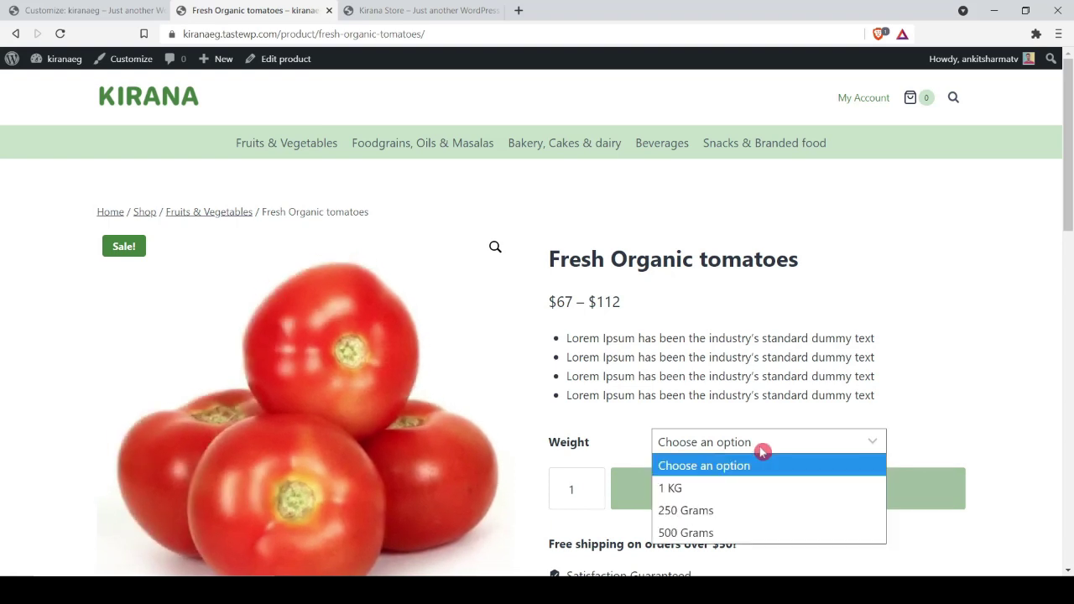
{"action": "left_click", "coordinate": [723, 511]}
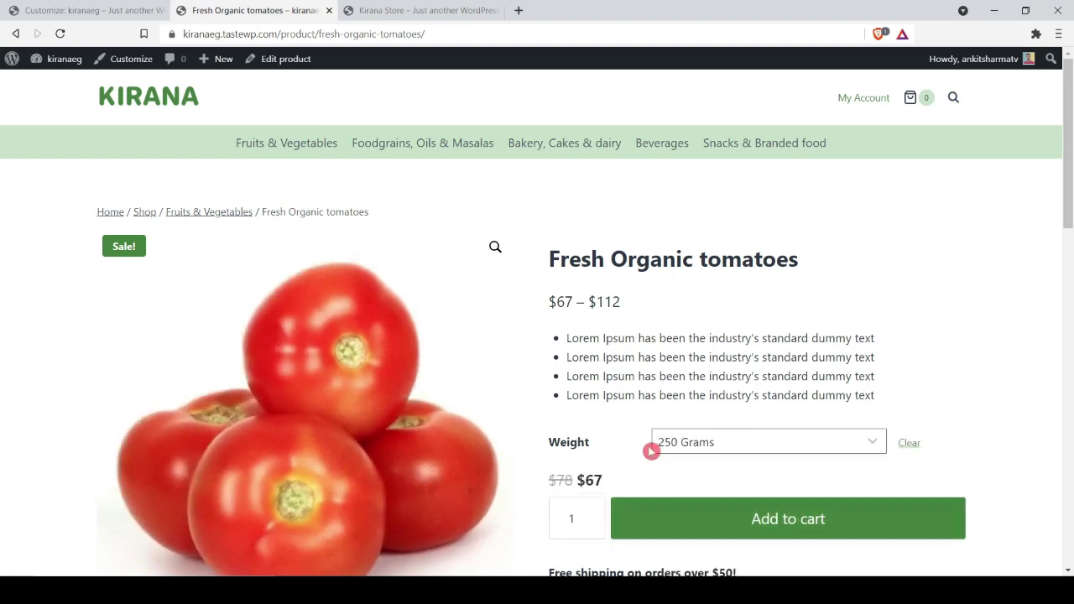
{"action": "scroll", "coordinate": [647, 447], "scroll_direction": "down", "scroll_amount": 1}
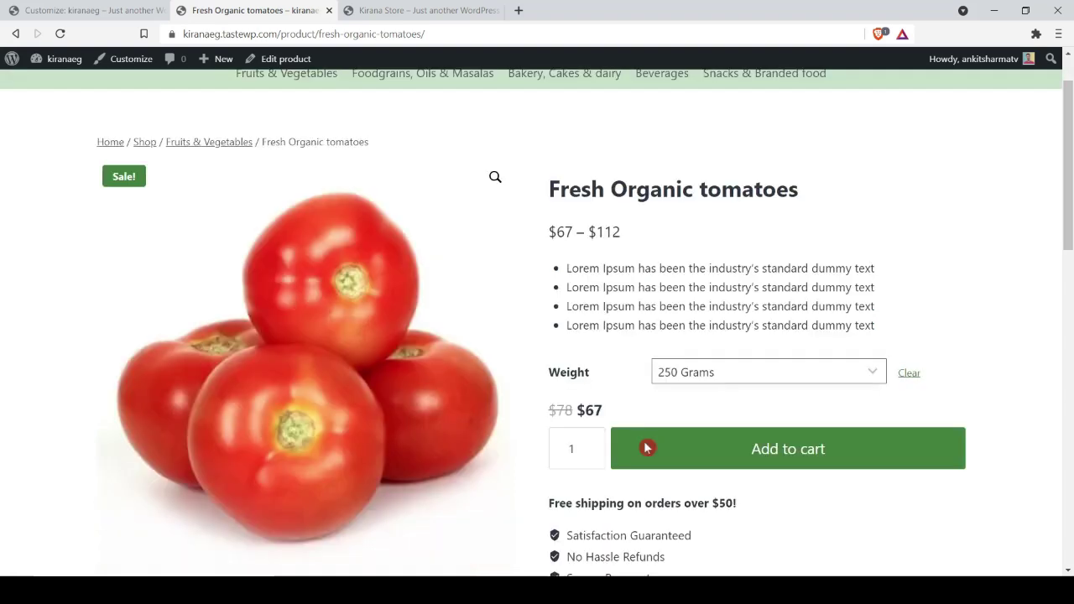
{"action": "left_click", "coordinate": [728, 370]}
{"action": "left_click", "coordinate": [710, 414]}
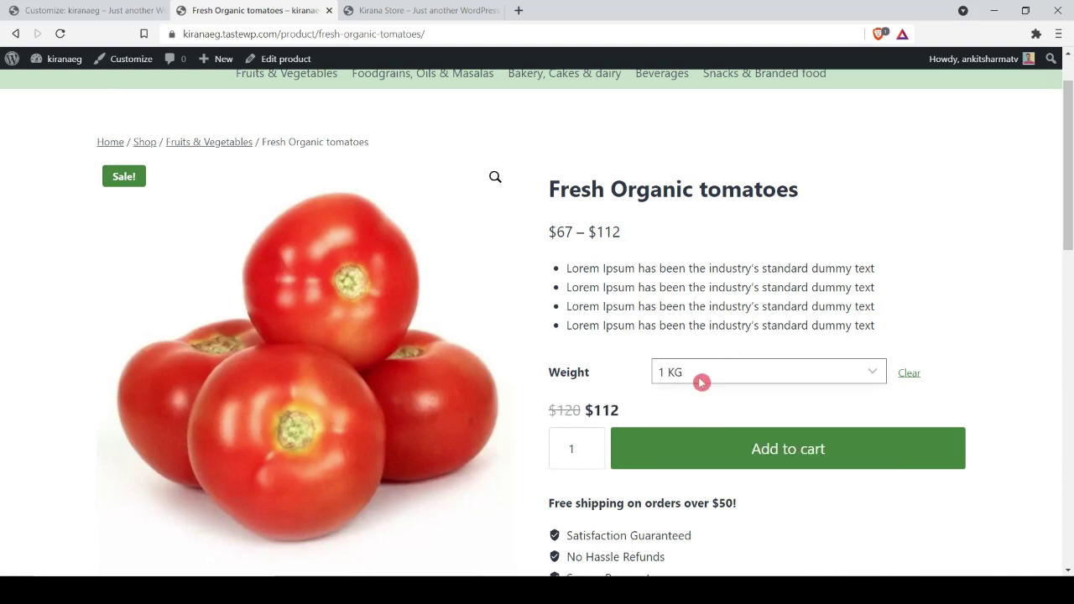
{"action": "left_click", "coordinate": [738, 445]}
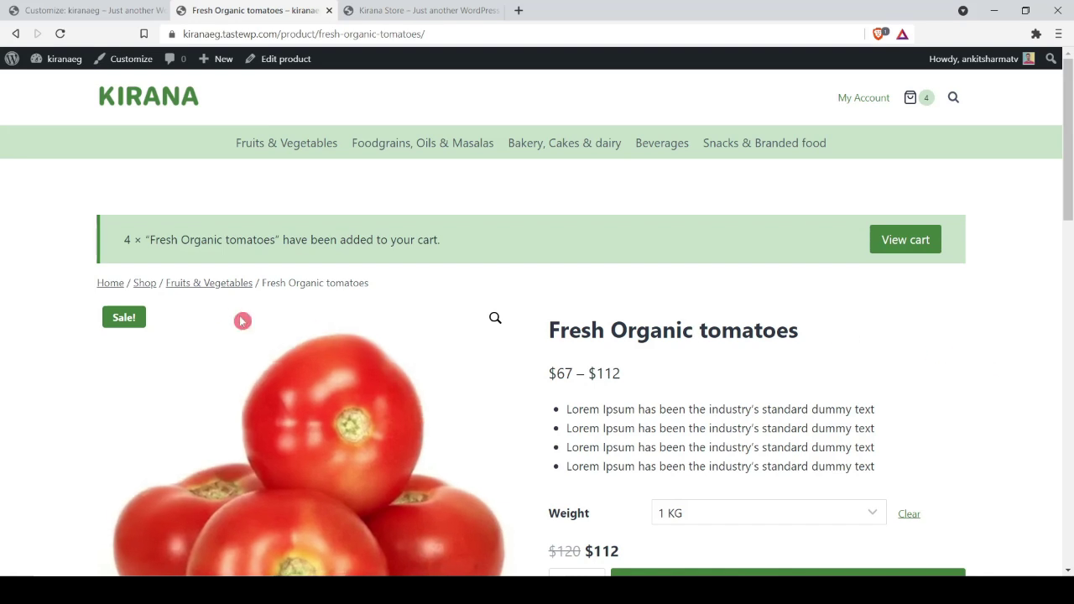
{"action": "left_click", "coordinate": [910, 245]}
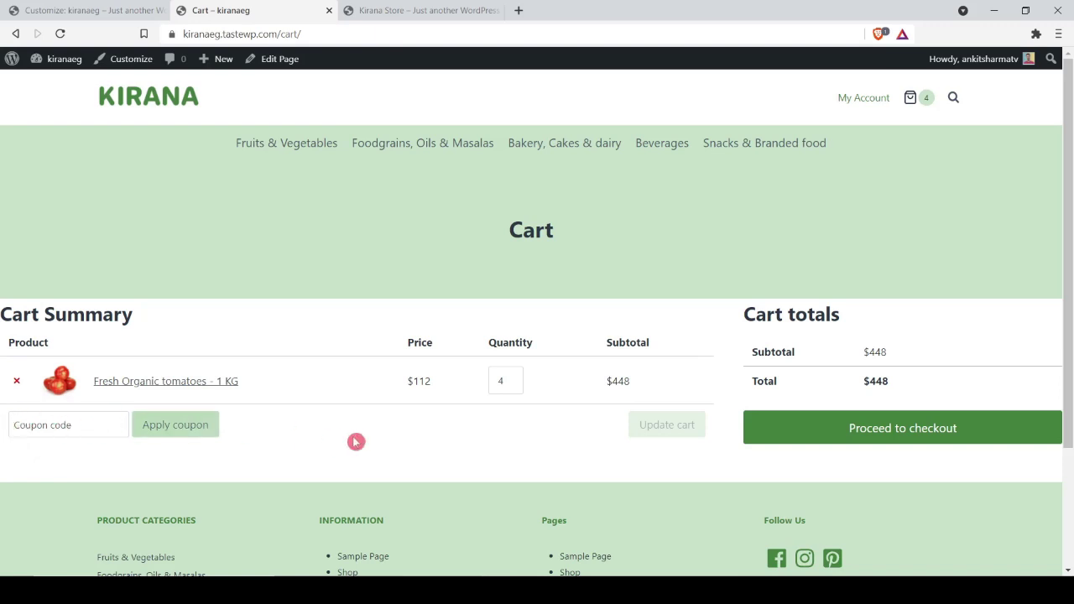
Step: Proceed to checkout and look over the checkout page
{"action": "left_click", "coordinate": [845, 427]}
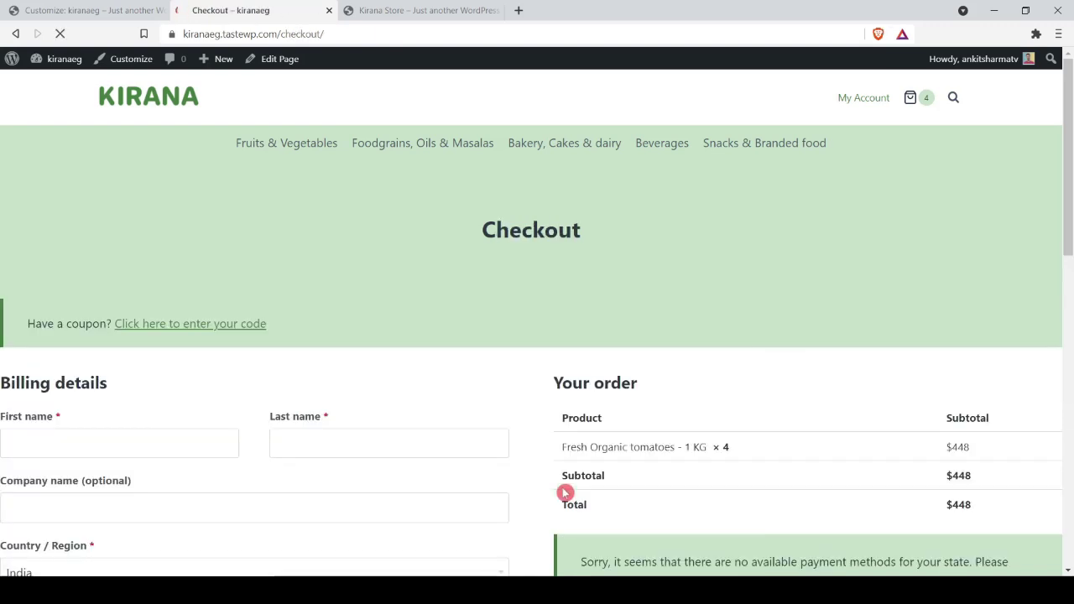
{"action": "scroll", "coordinate": [199, 336], "scroll_direction": "down", "scroll_amount": 5}
{"action": "scroll", "coordinate": [199, 336], "scroll_direction": "up", "scroll_amount": 5}
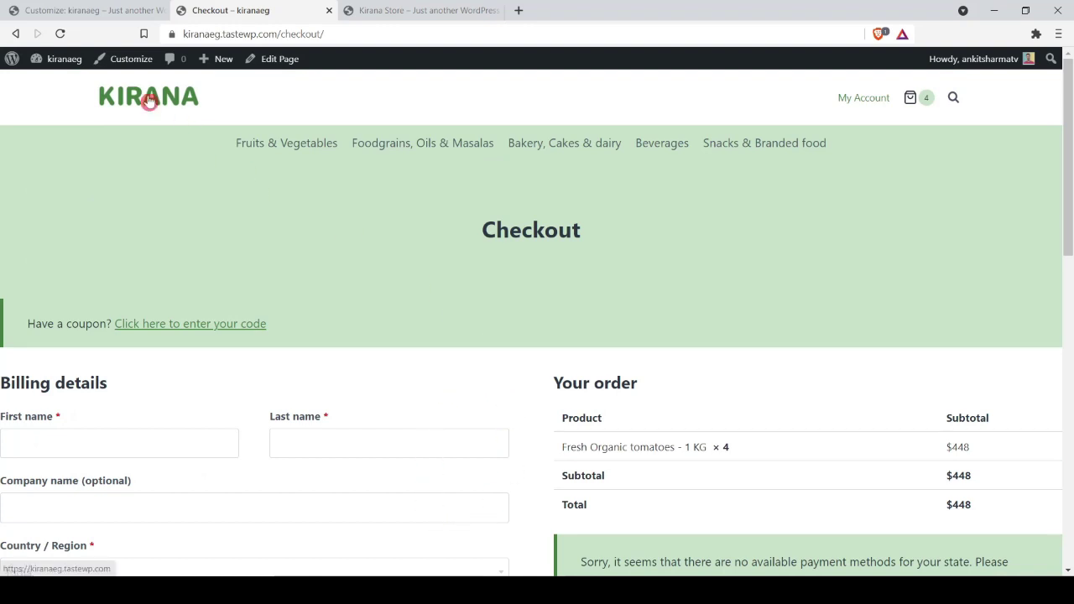
Step: Return home via the KIRANA logo, view the Tata Salt product page, then reload the home page
{"action": "left_click", "coordinate": [148, 100]}
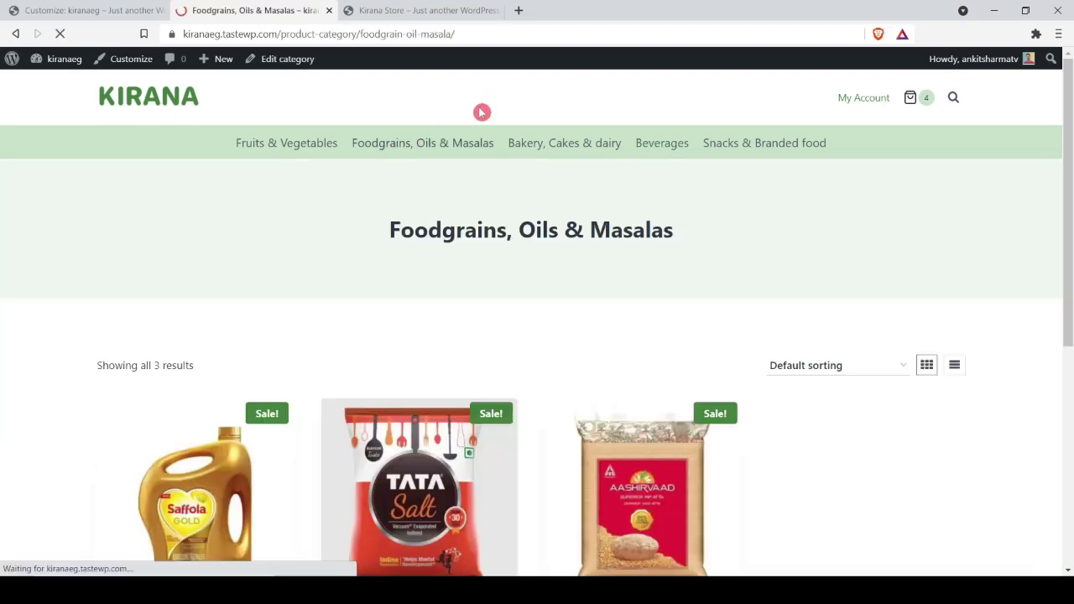
{"action": "scroll", "coordinate": [412, 216], "scroll_direction": "down", "scroll_amount": 5}
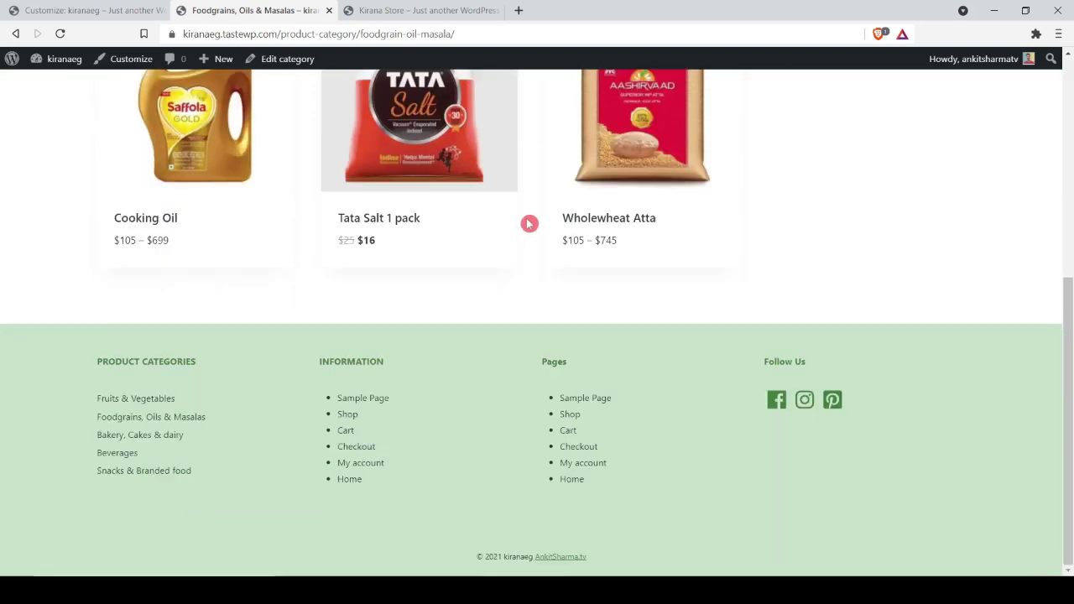
{"action": "scroll", "coordinate": [535, 219], "scroll_direction": "up", "scroll_amount": 5}
{"action": "scroll", "coordinate": [534, 220], "scroll_direction": "down", "scroll_amount": 5}
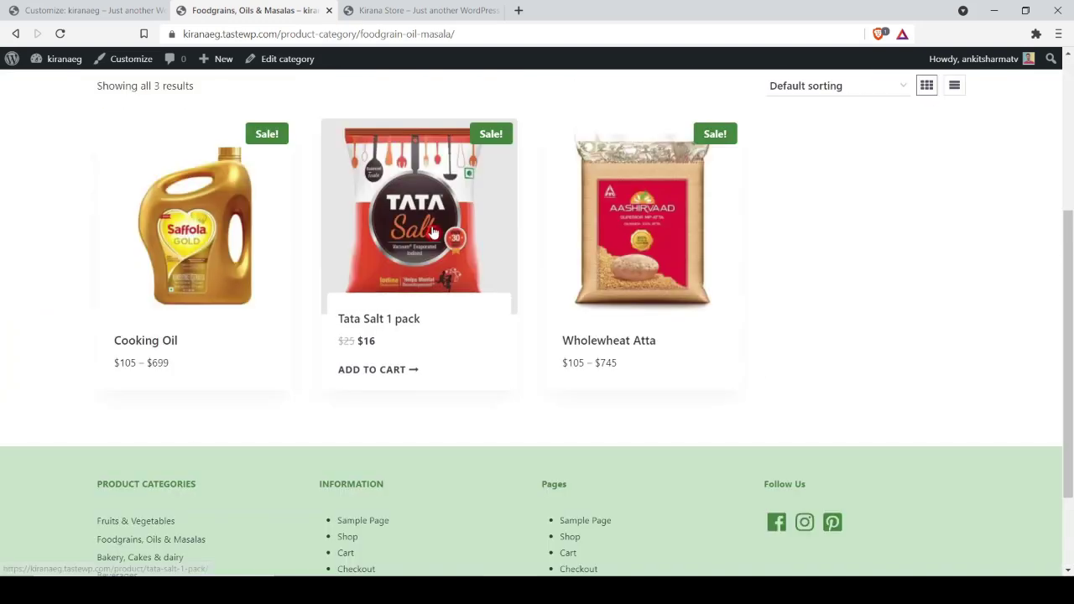
{"action": "left_click", "coordinate": [433, 232]}
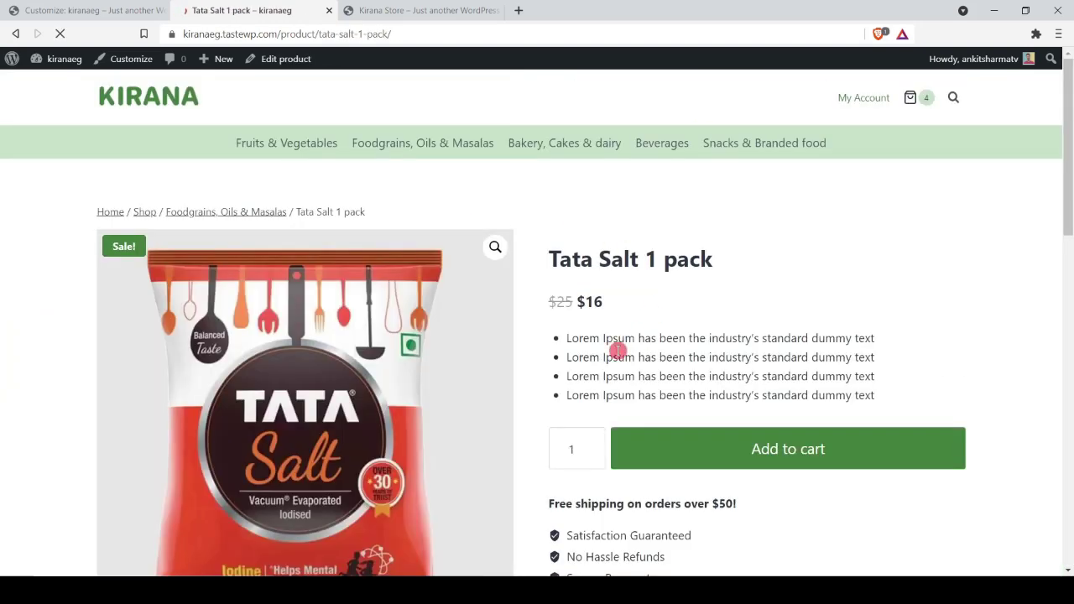
{"action": "scroll", "coordinate": [984, 294], "scroll_direction": "down", "scroll_amount": 2}
{"action": "scroll", "coordinate": [983, 294], "scroll_direction": "down", "scroll_amount": 10}
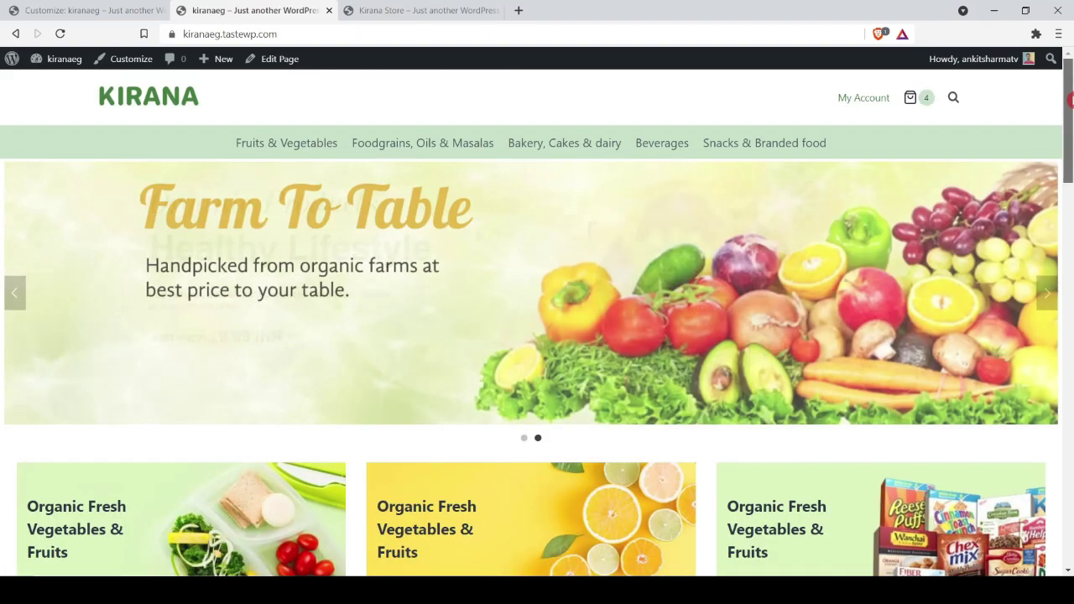
{"action": "left_click_drag", "start_coordinate": [1068, 138], "coordinate": [1070, 399]}
{"action": "key", "text": "F5"}
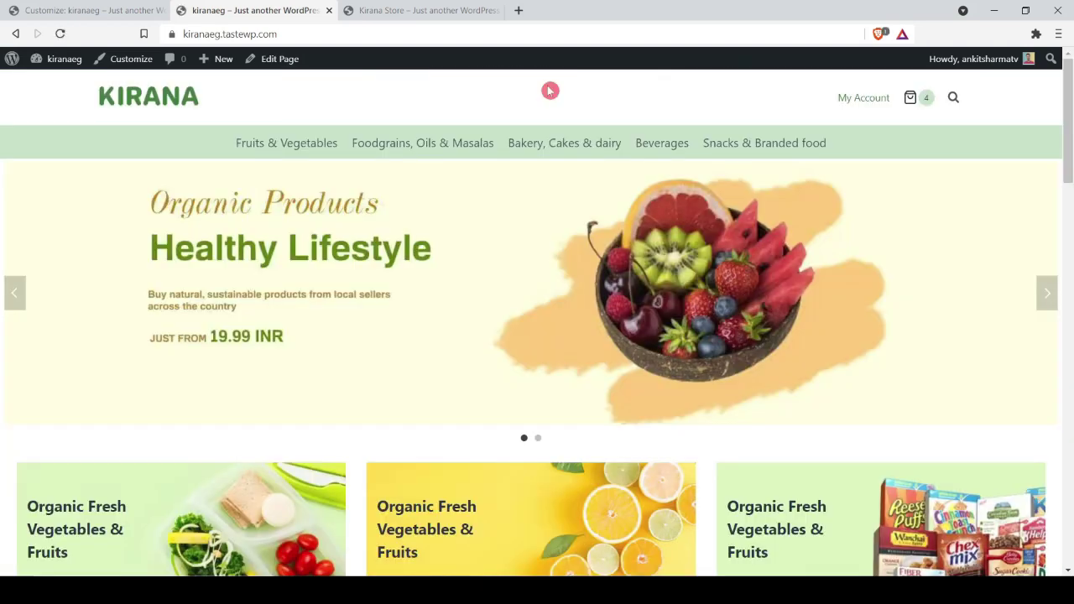